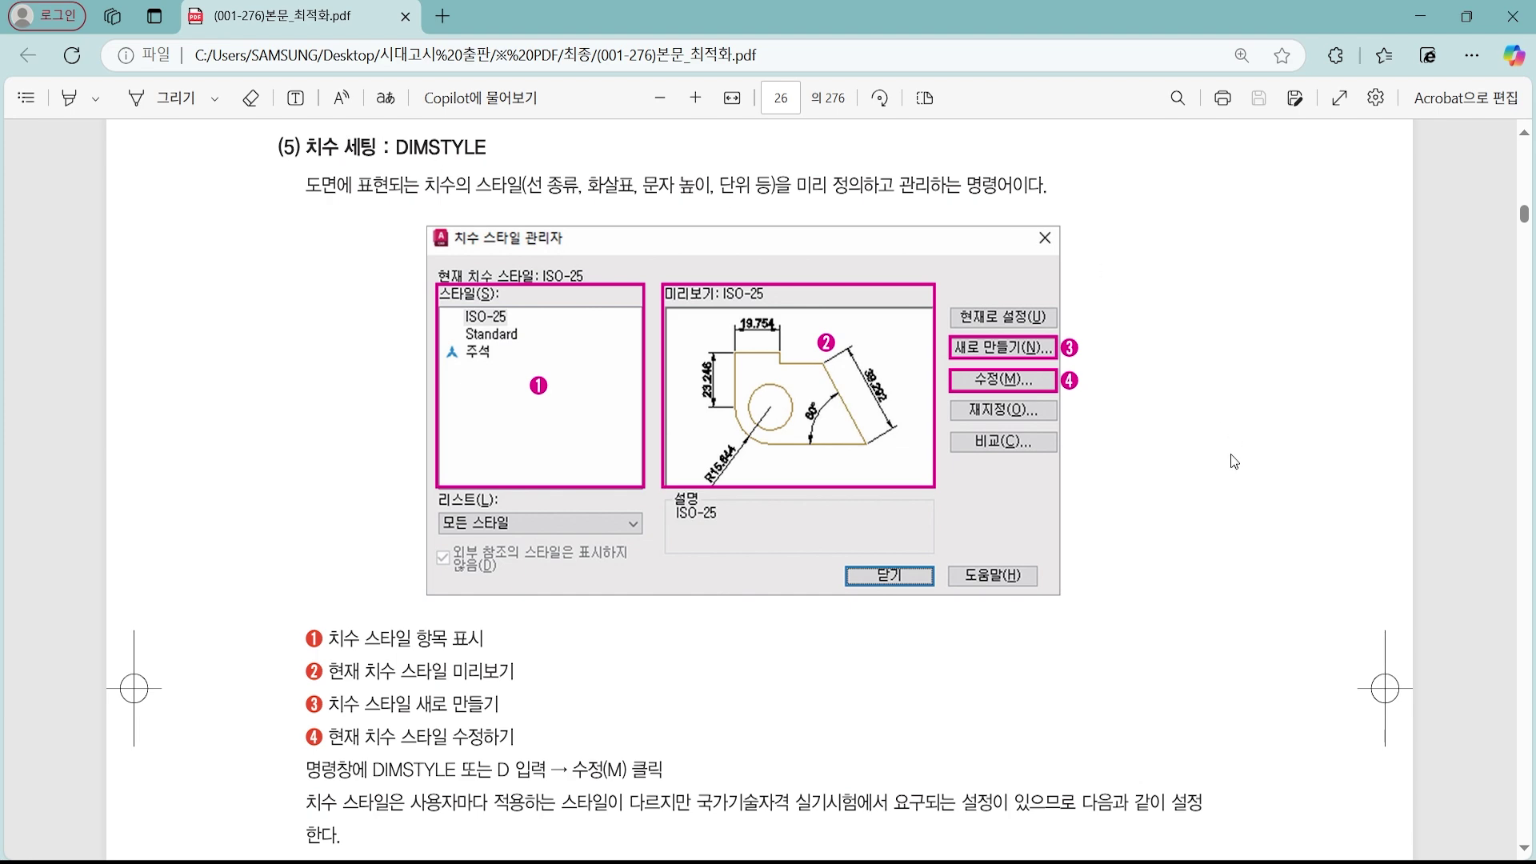
Examine the DIMSTYLE dimension settings section on page 26 of the PDF and highlight its heading.
scroll(1120, 495, down, 15)
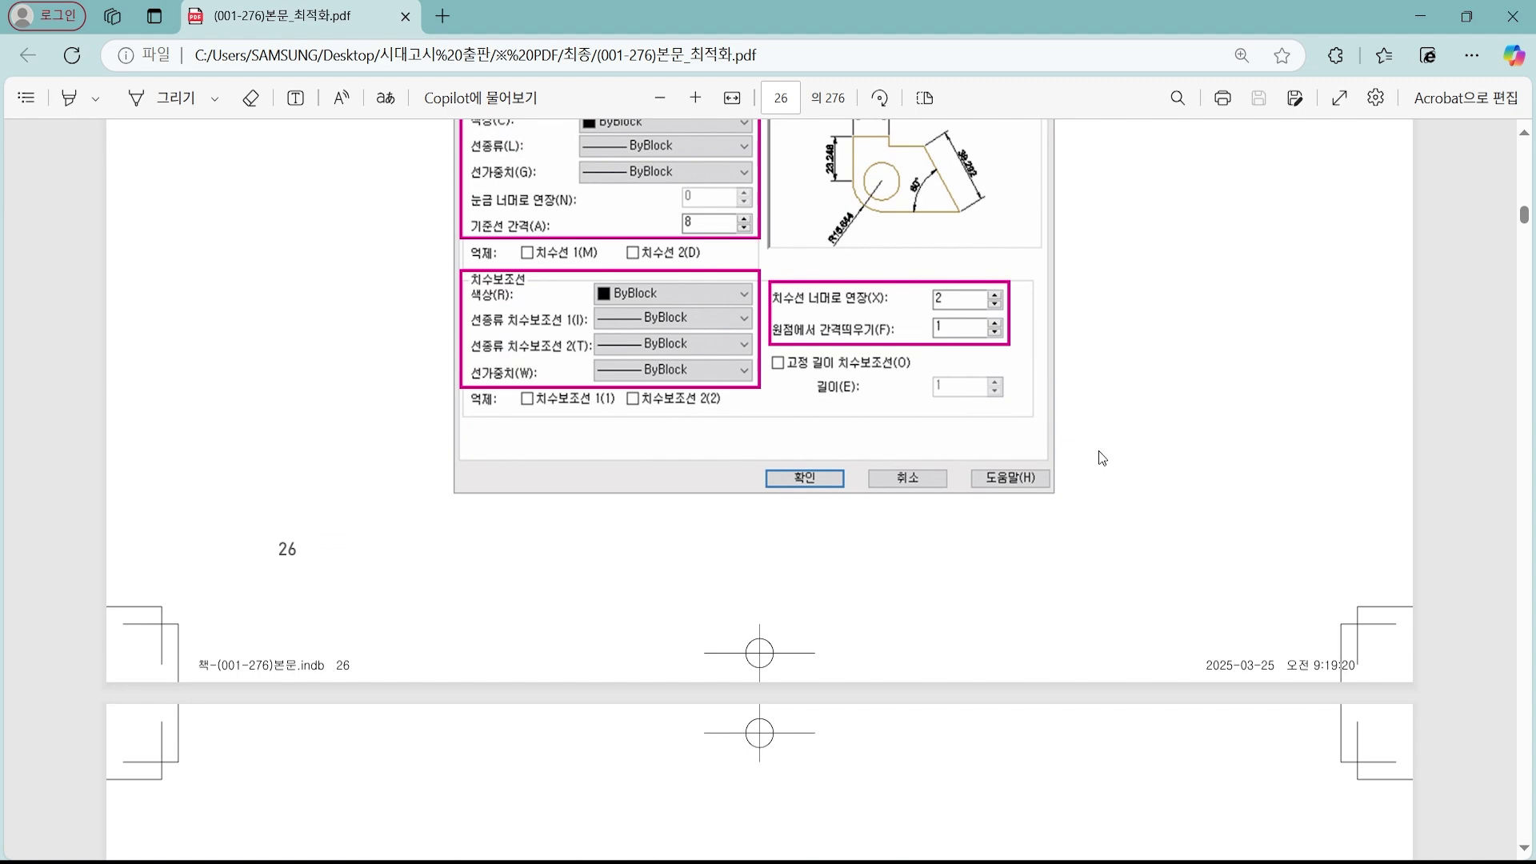
scroll(1099, 452, up, 15)
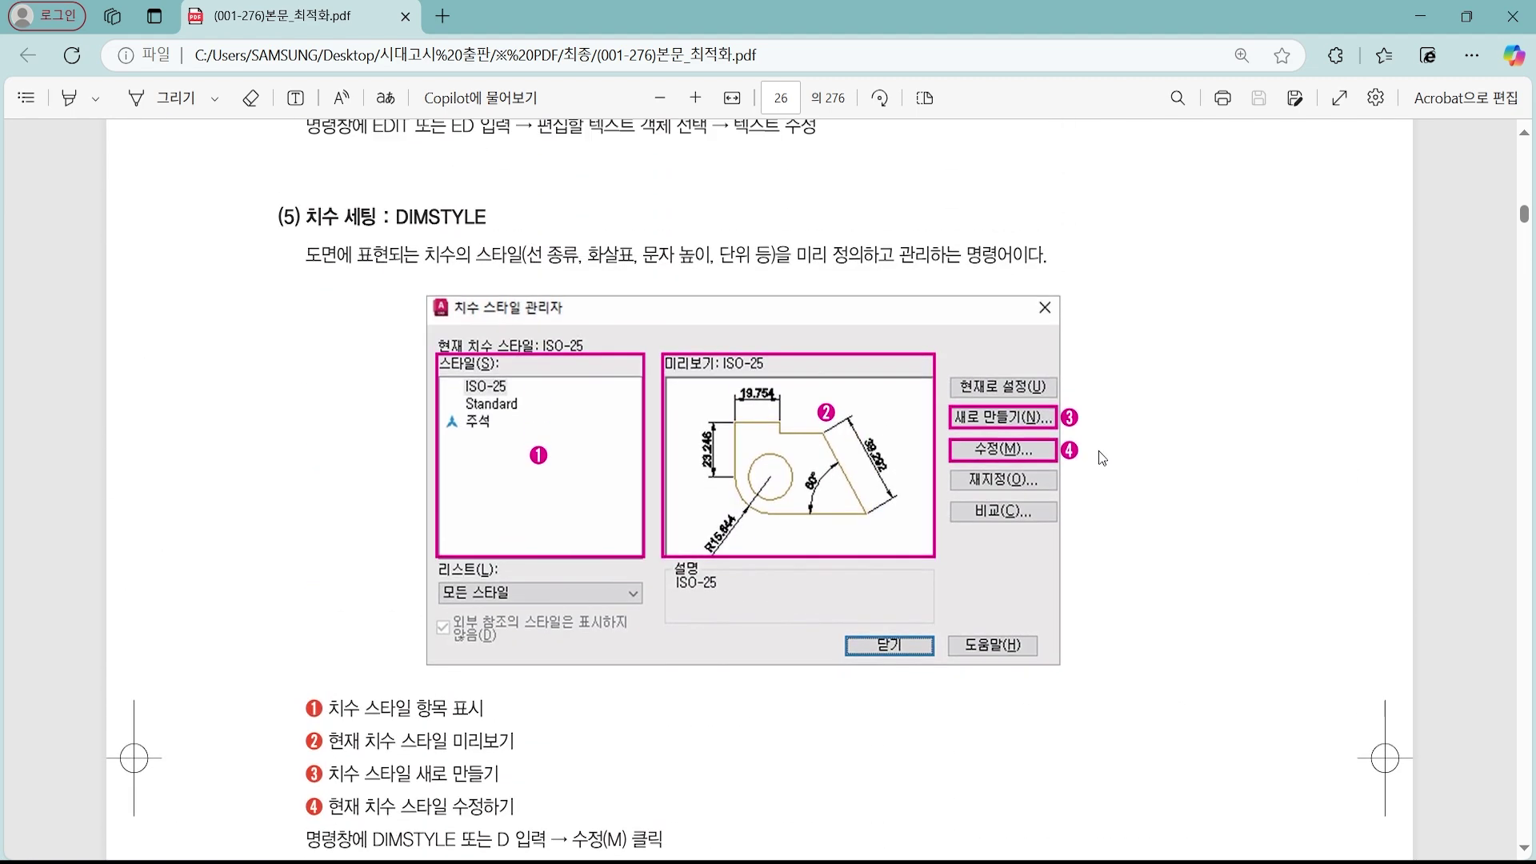
scroll(1096, 450, down, 2)
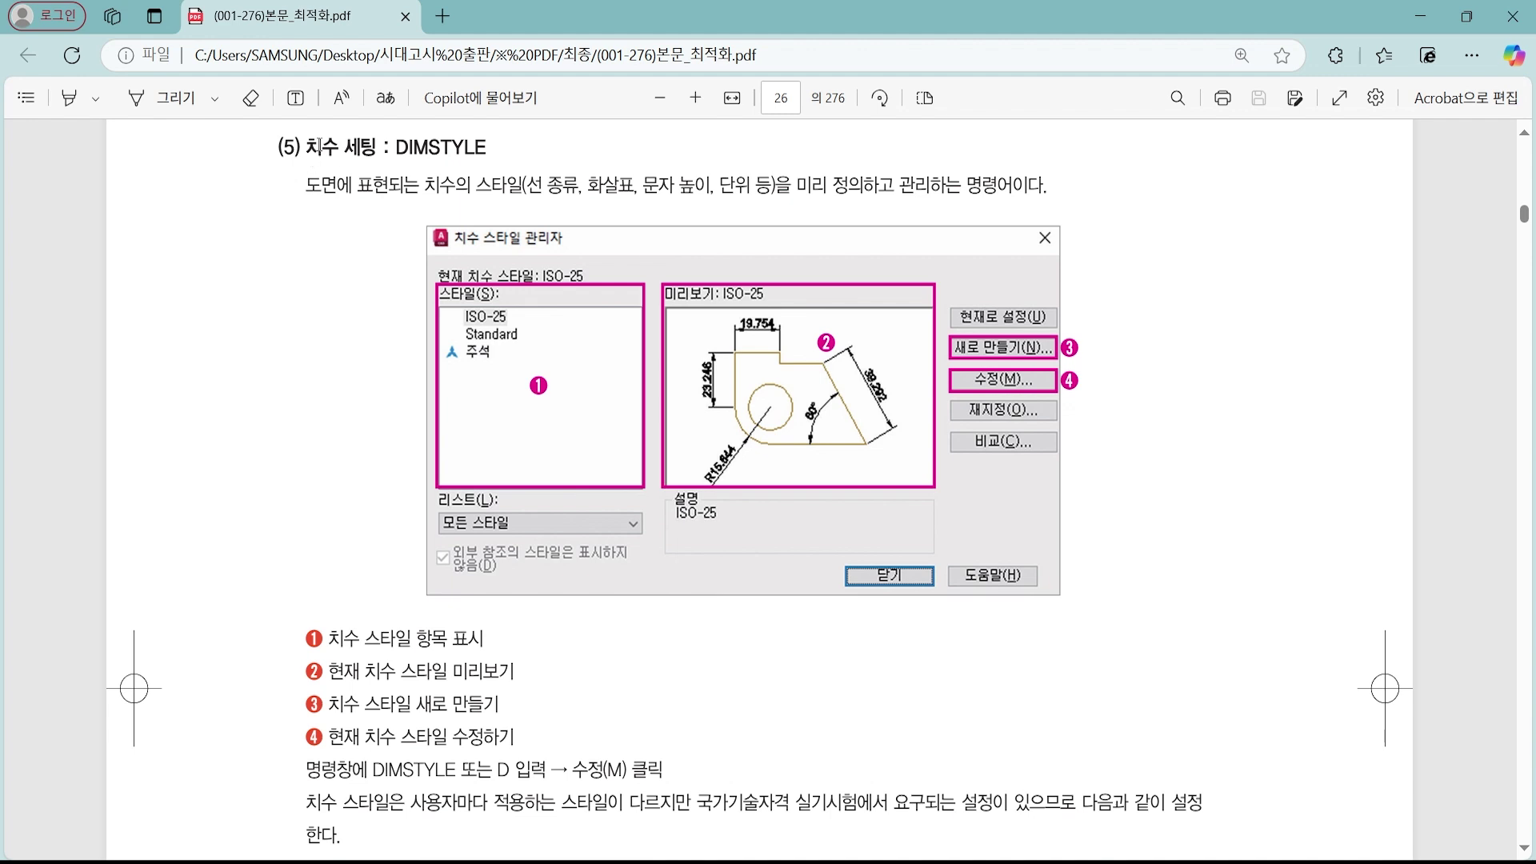
drag(301, 141, 465, 136)
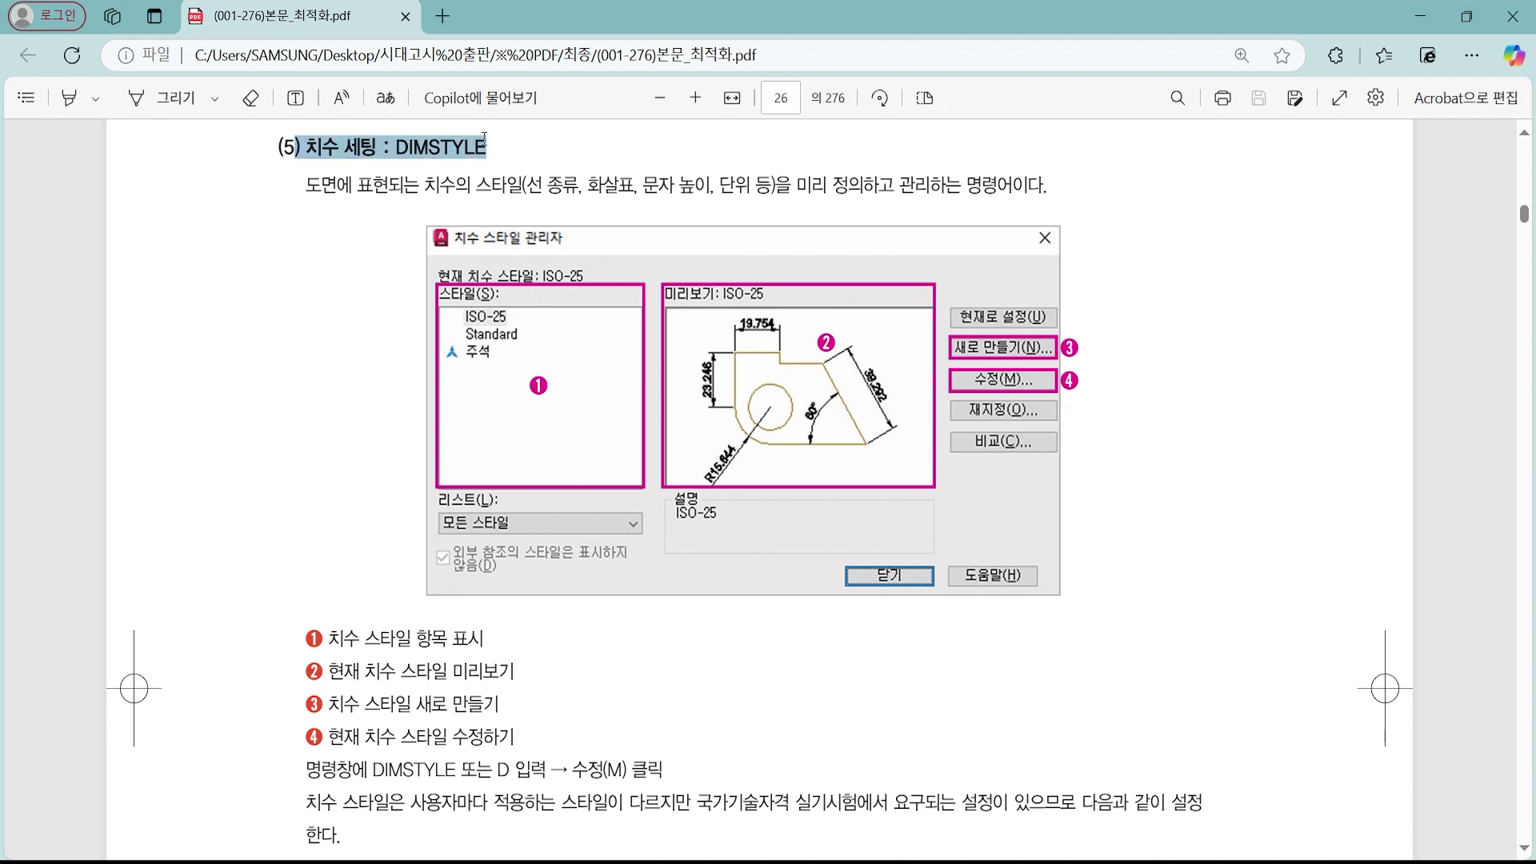
click(856, 146)
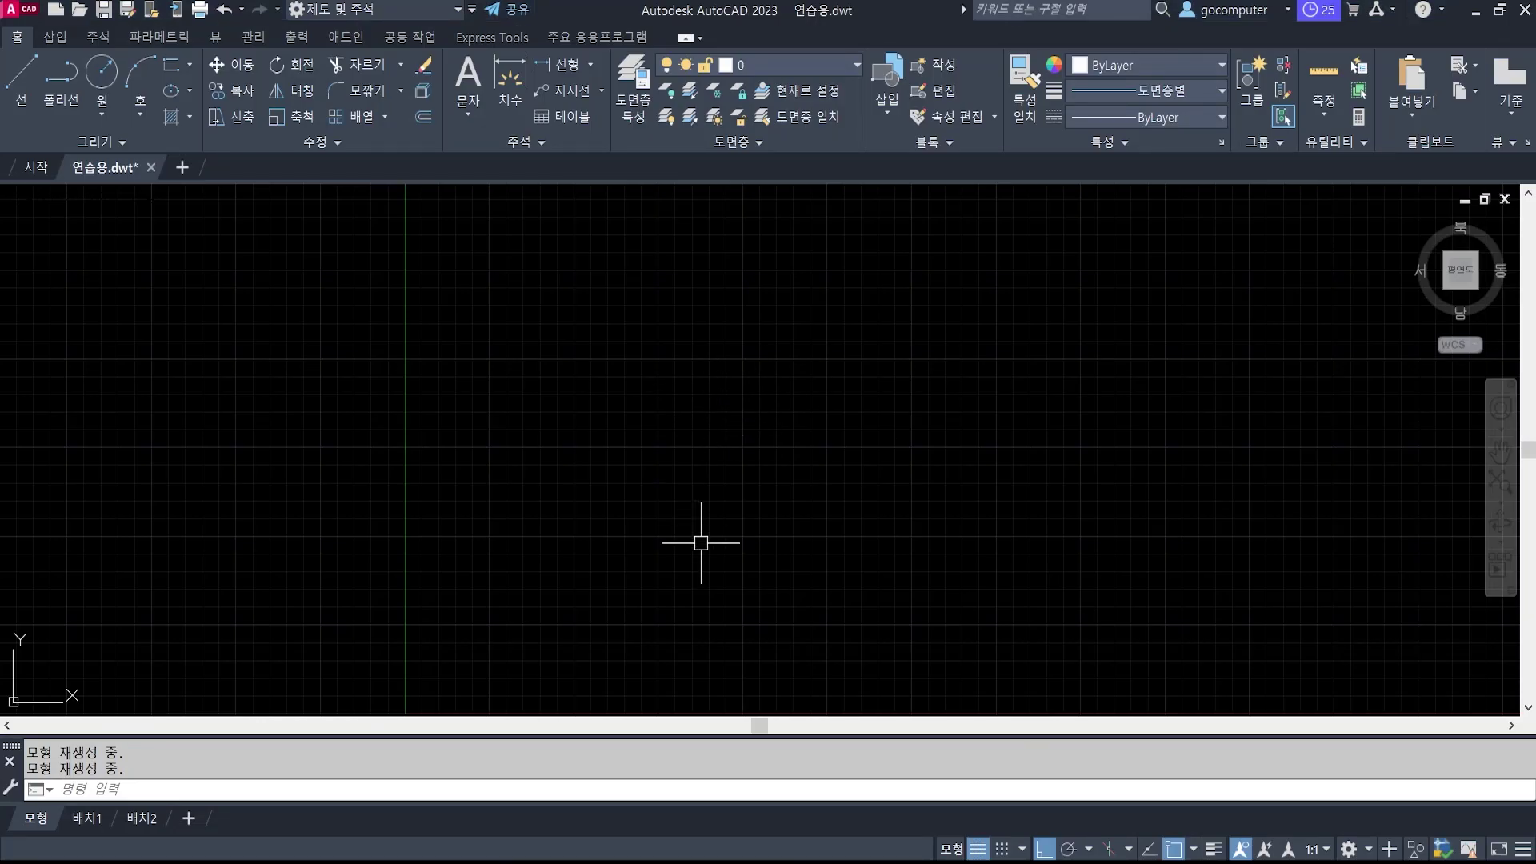
text(dli)
key(Return)
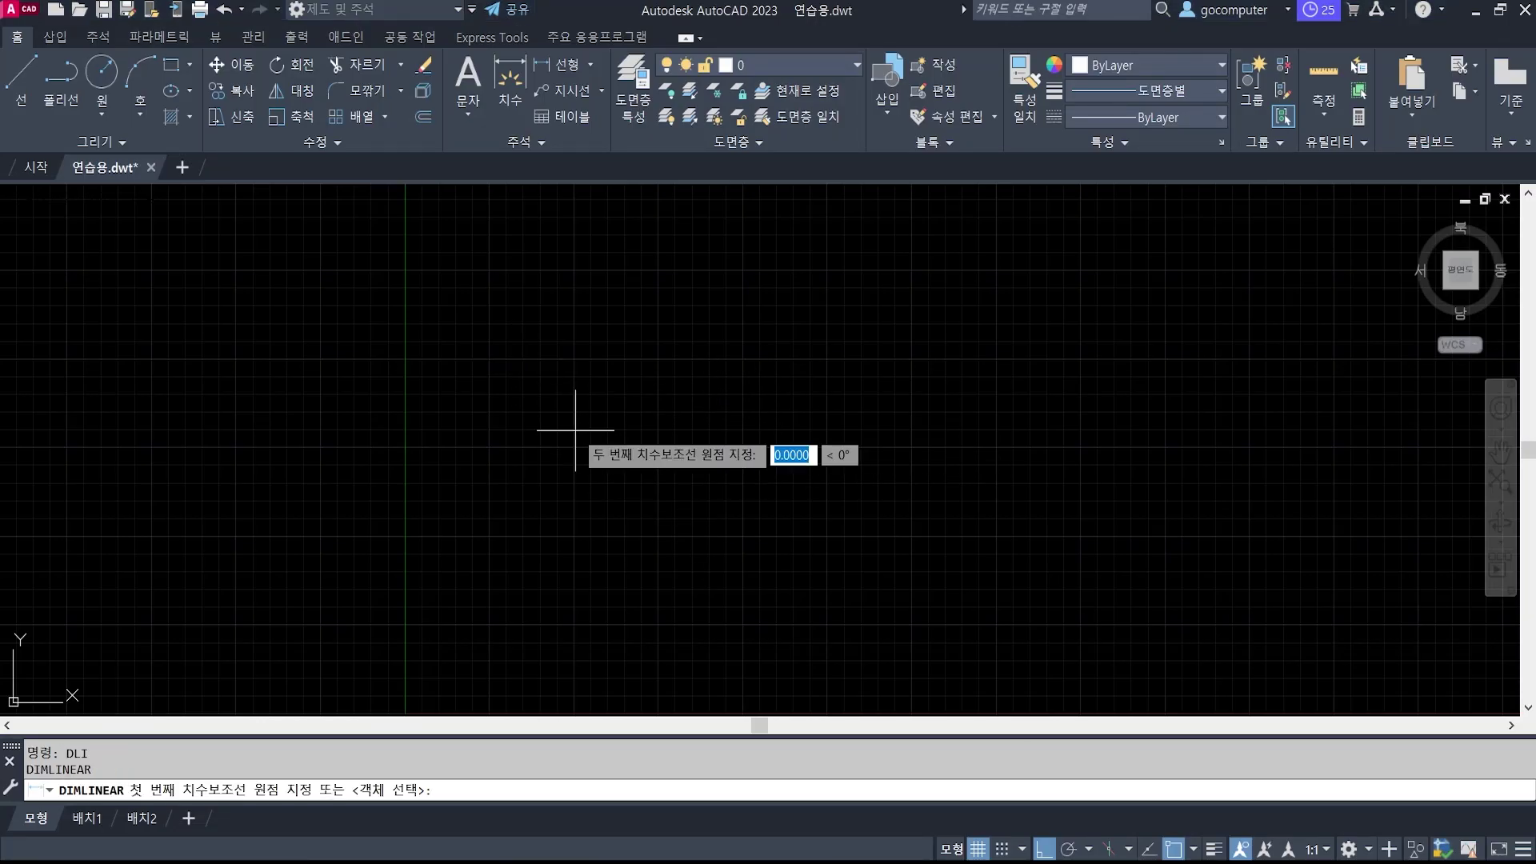
click(575, 429)
click(719, 429)
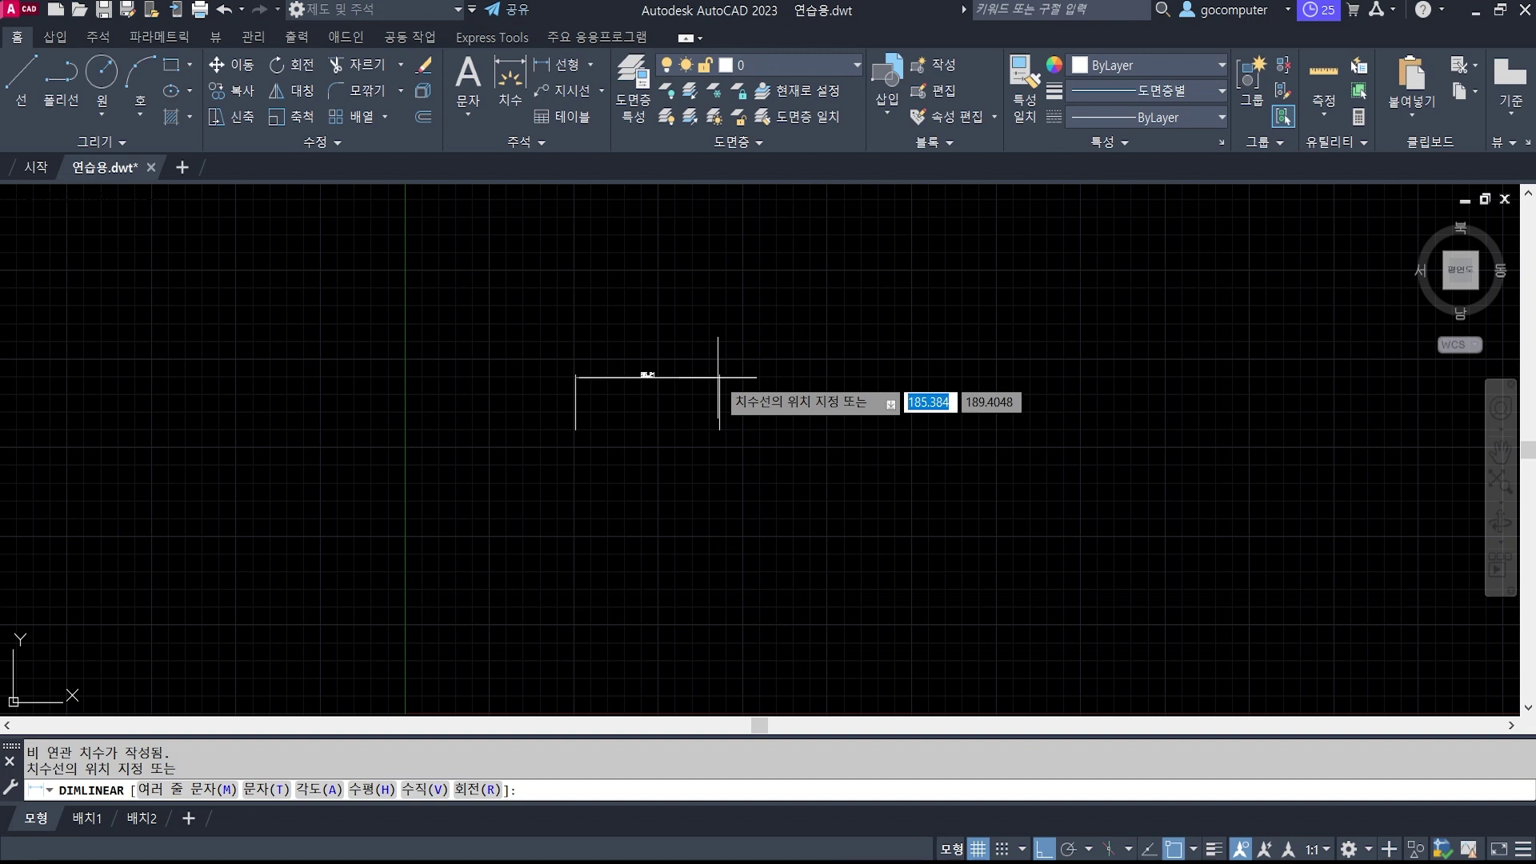
key(Escape)
key(Escape)
text(rec)
key(Return)
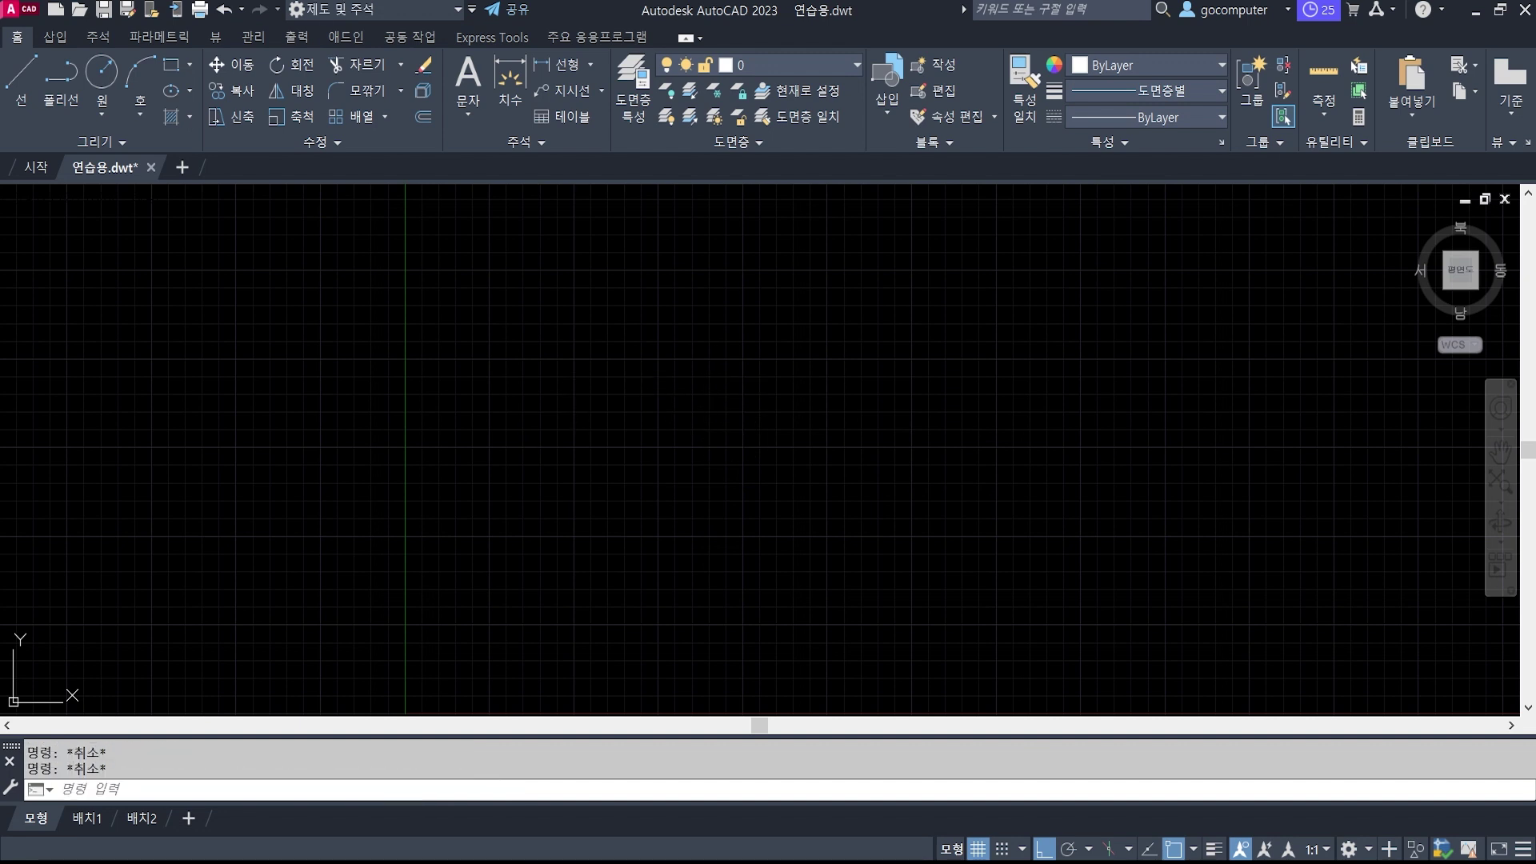
click(607, 472)
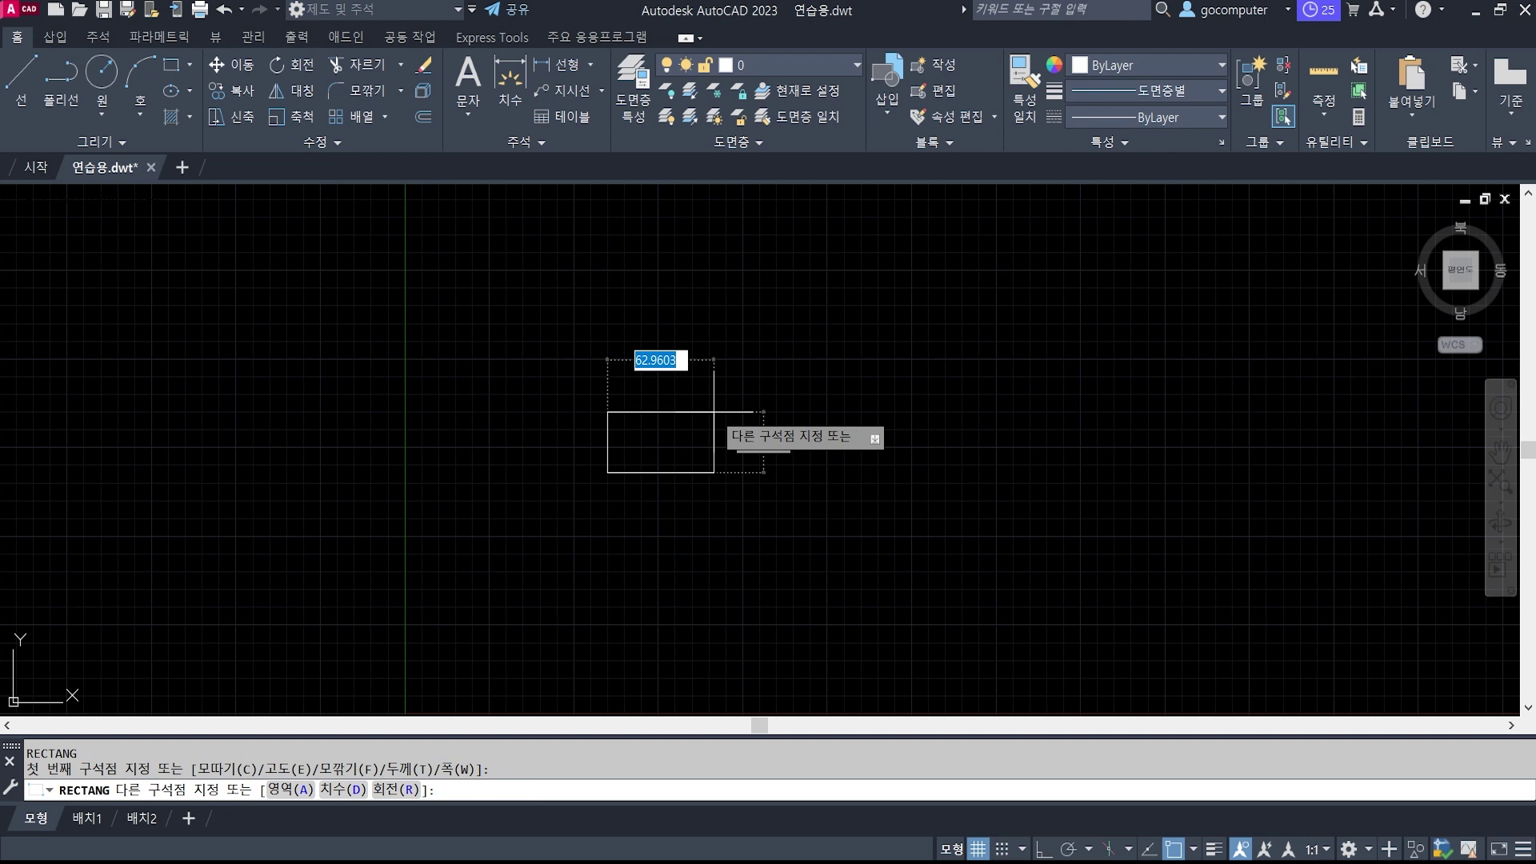
text(@30,15)
key(Return)
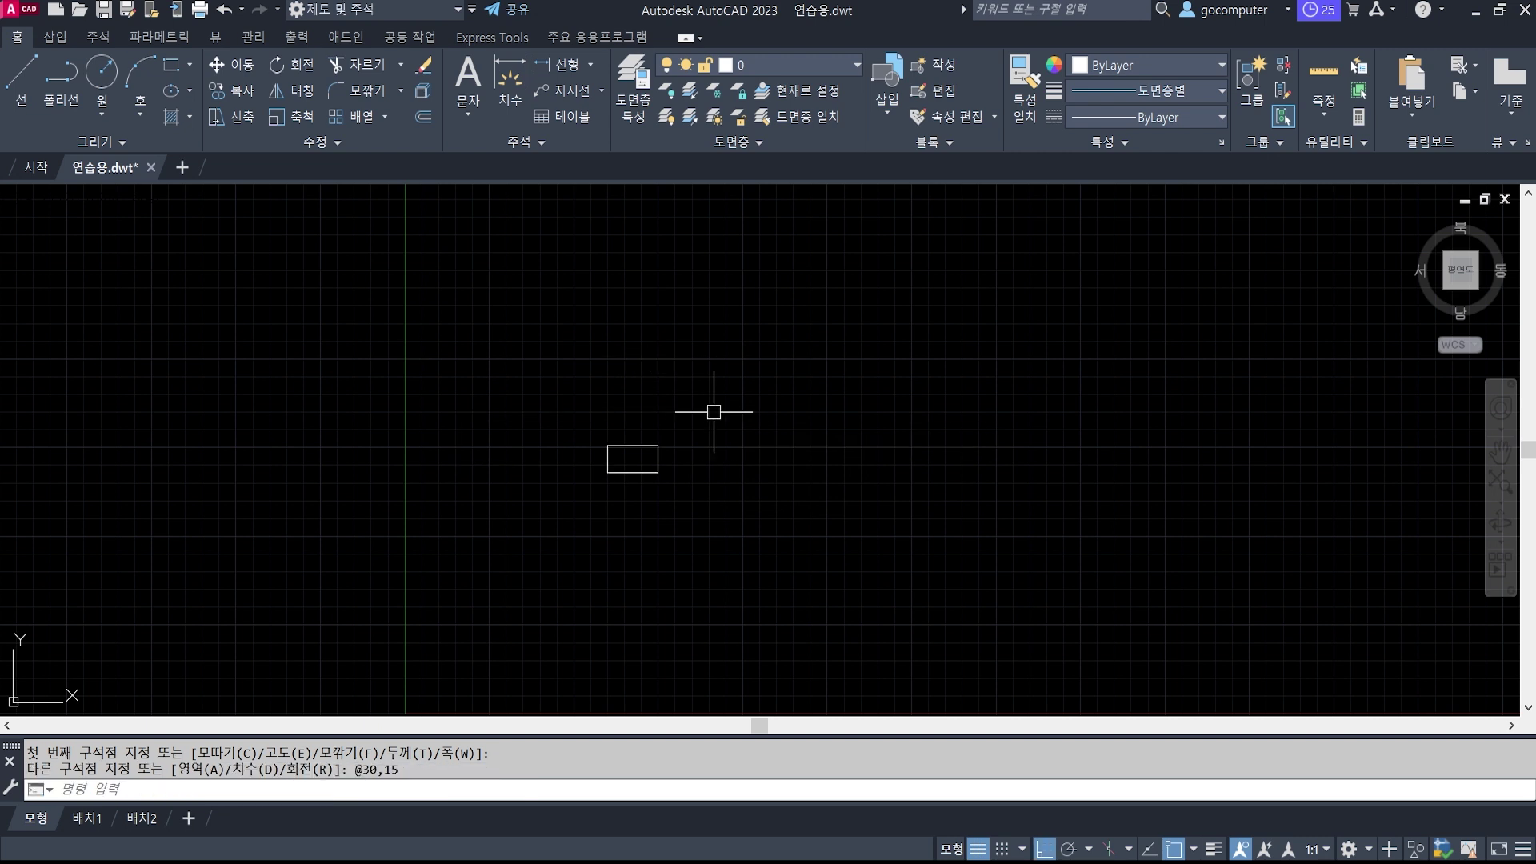
Add a horizontal linear dimension to the rectangle's top edge, placing the dimension line above it.
middle_click(713, 412)
middle_click(713, 411)
scroll(671, 373, down, 3)
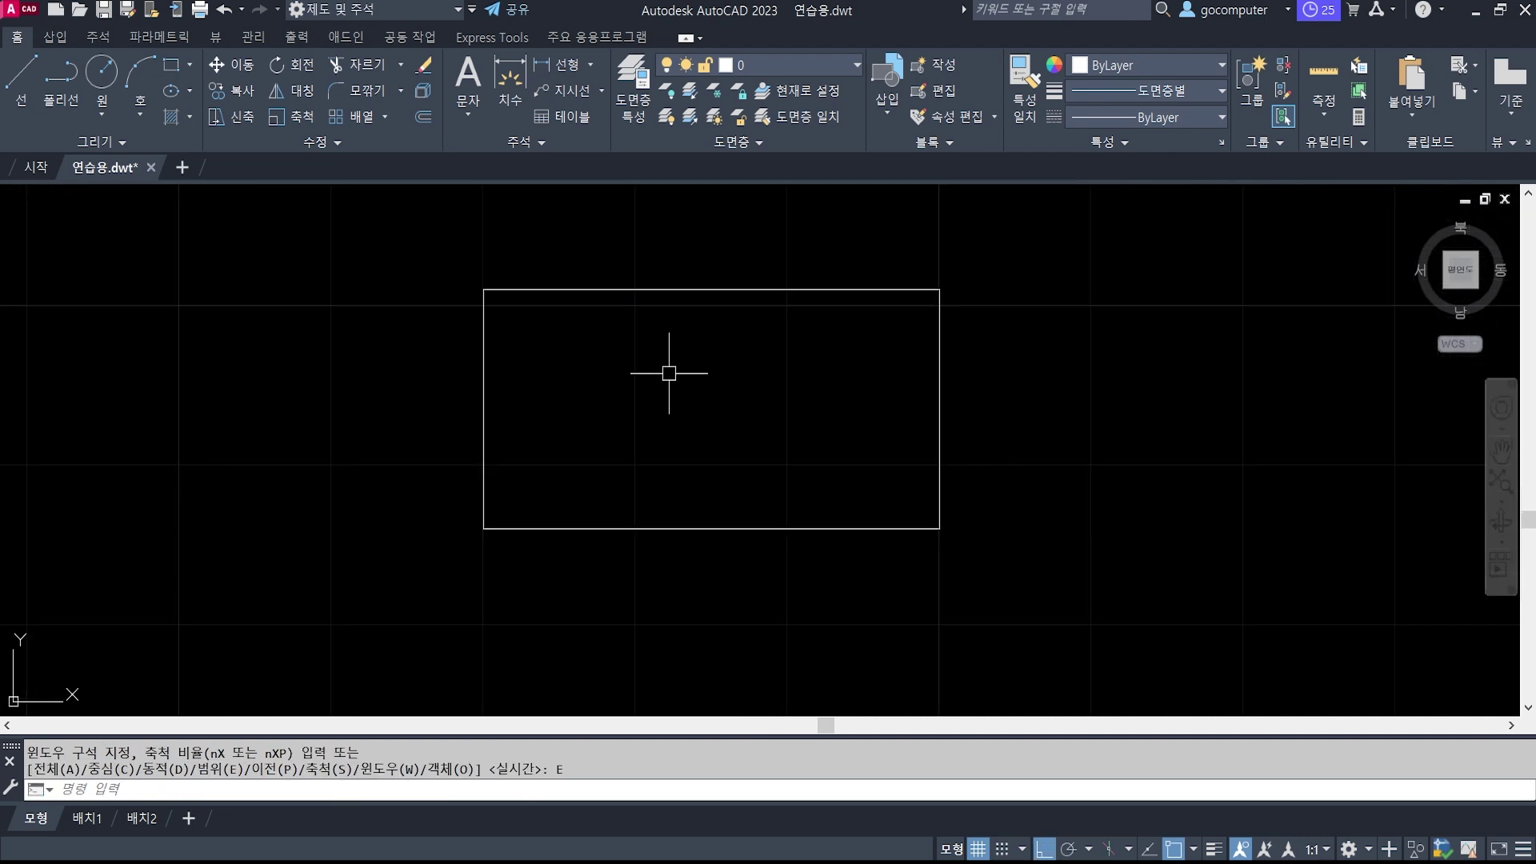
middle_drag(657, 352, 577, 466)
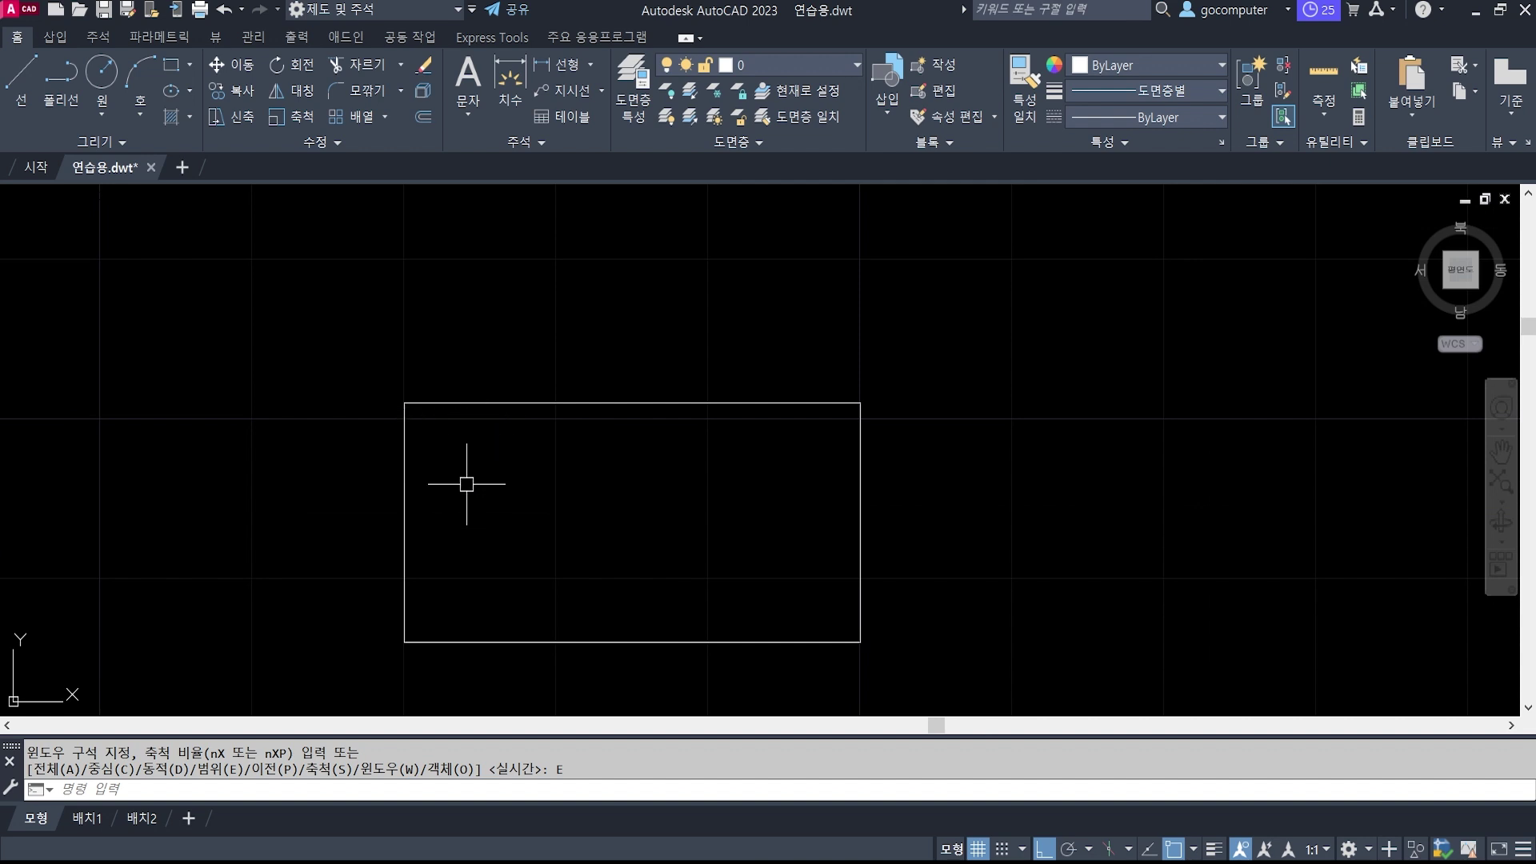
middle_drag(702, 436, 702, 449)
text(d)
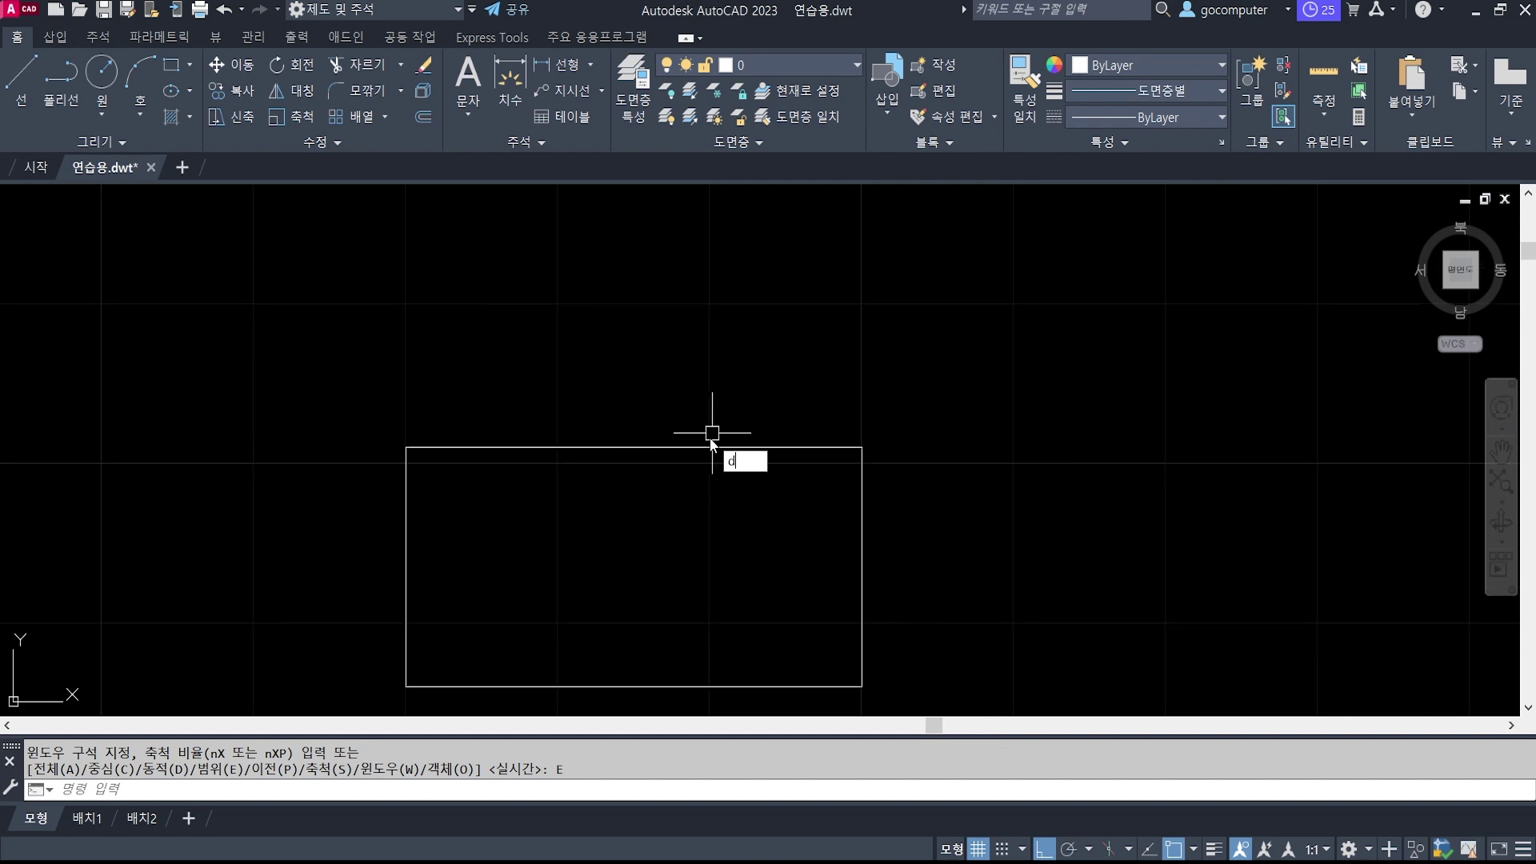
text(li)
key(Return)
click(405, 447)
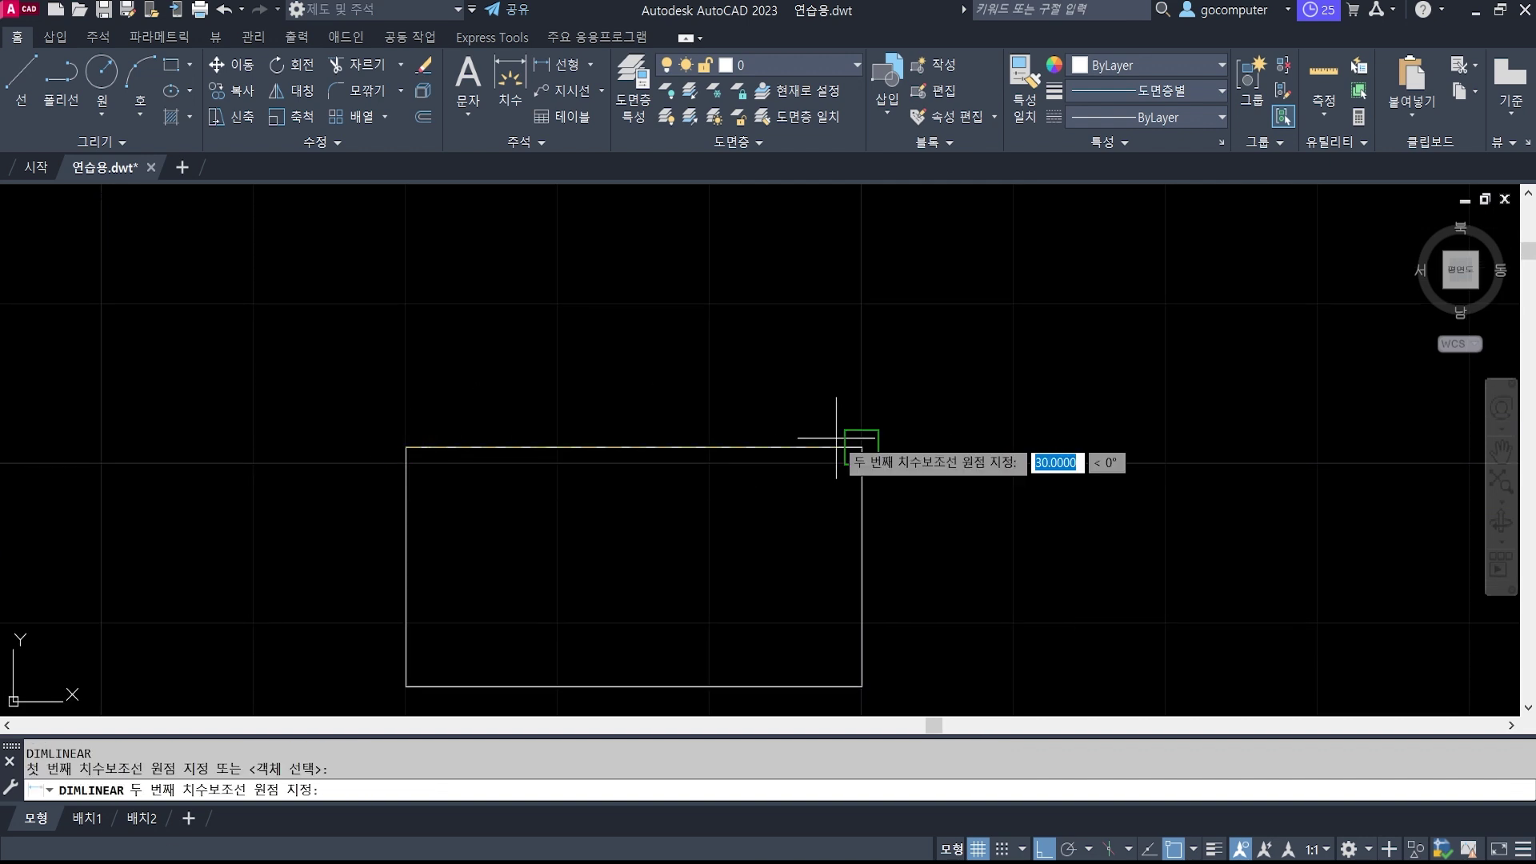
click(838, 440)
click(799, 358)
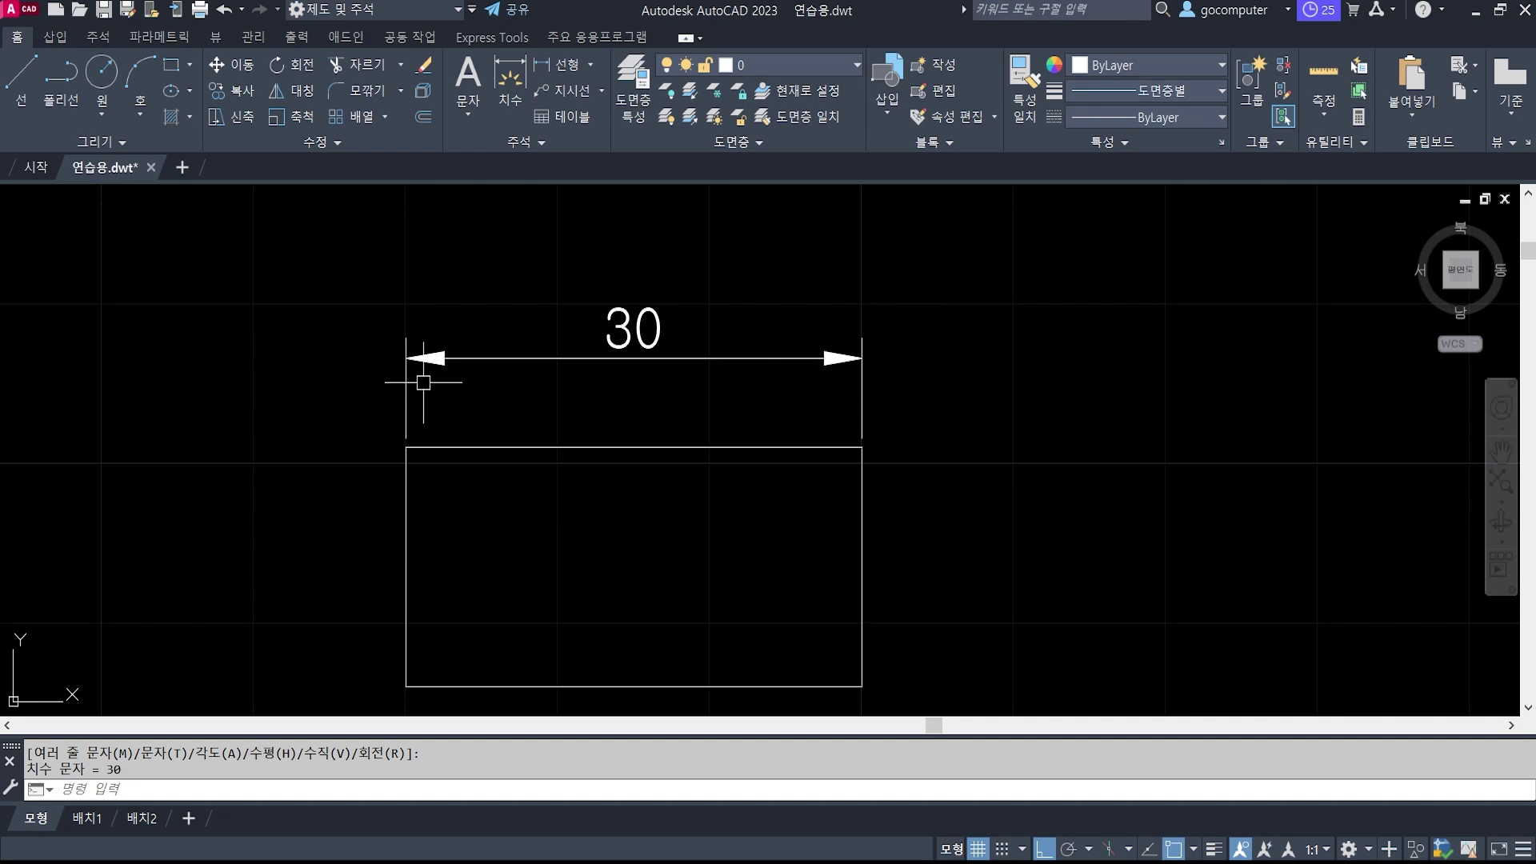
text(o)
key(Return)
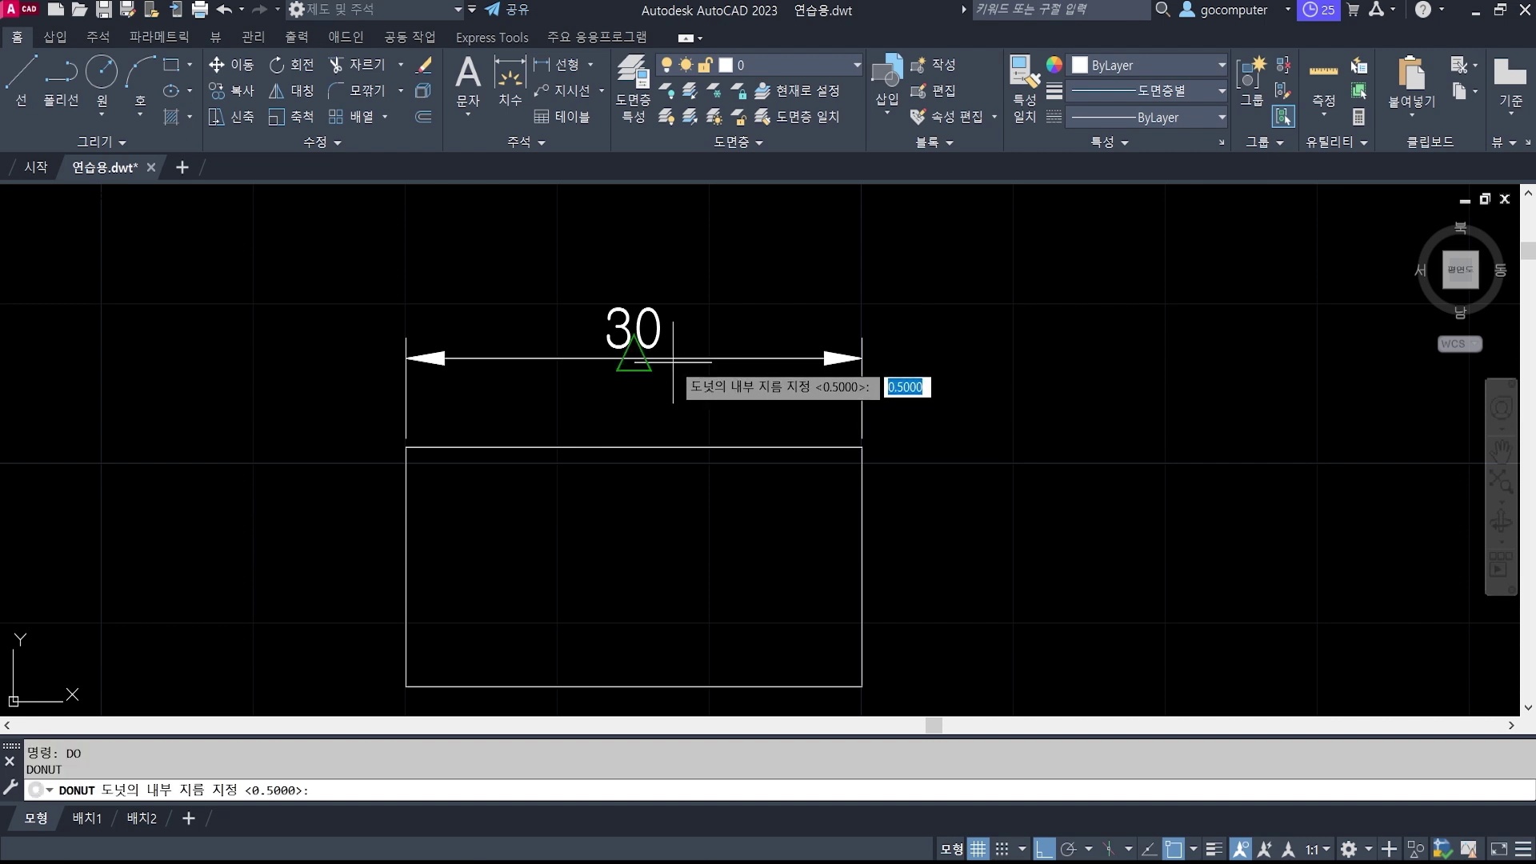
text(5)
key(Return)
text(6)
key(Return)
key(Escape)
key(Escape)
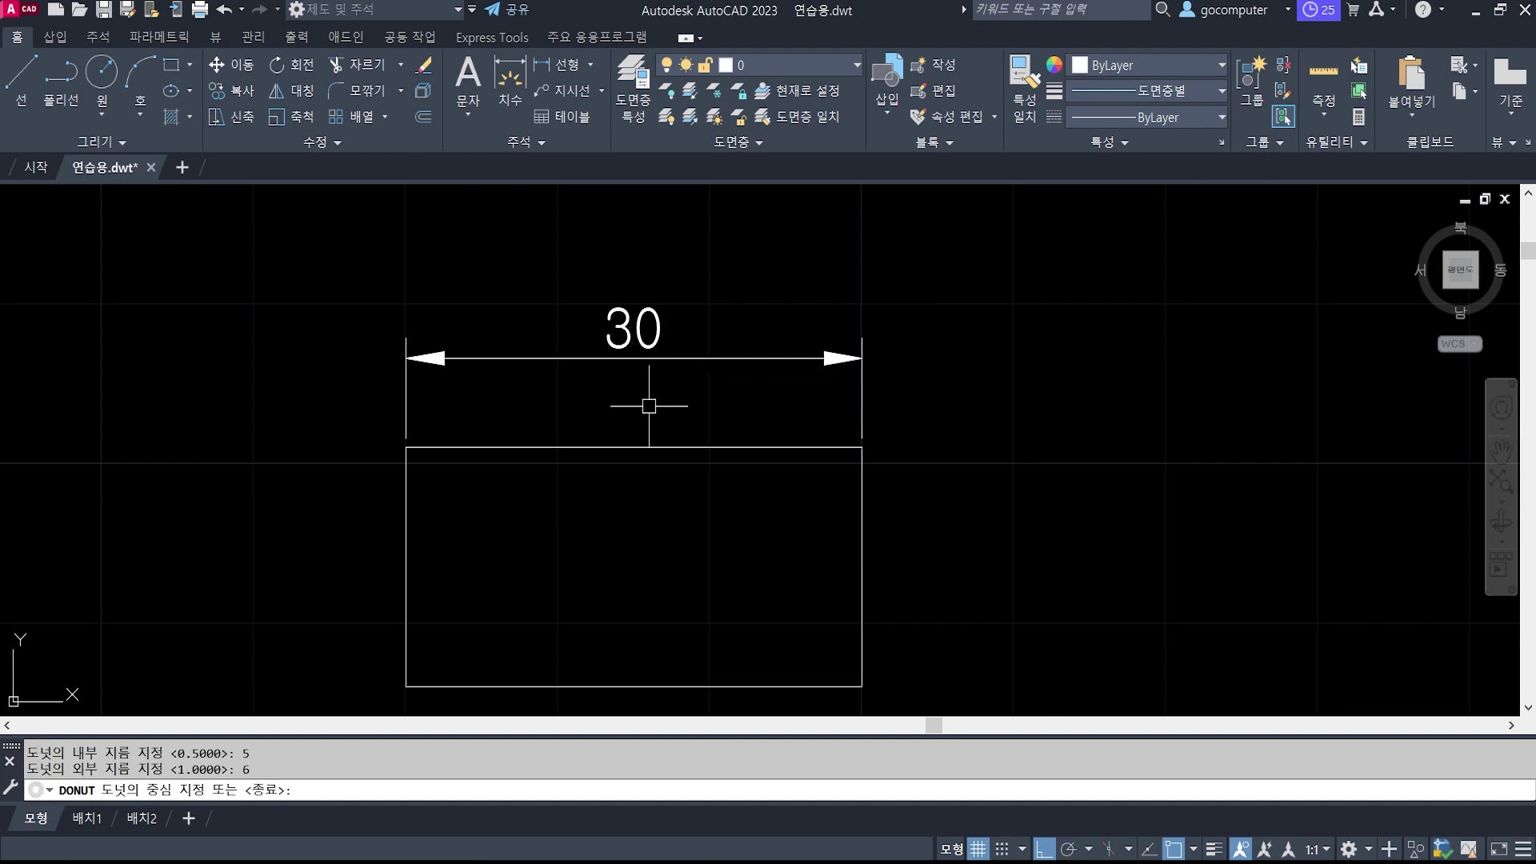
Mark both extension lines below the dimension line with donuts of inner diameter 2 and outer diameter 3.
key(Return)
text(2)
key(Return)
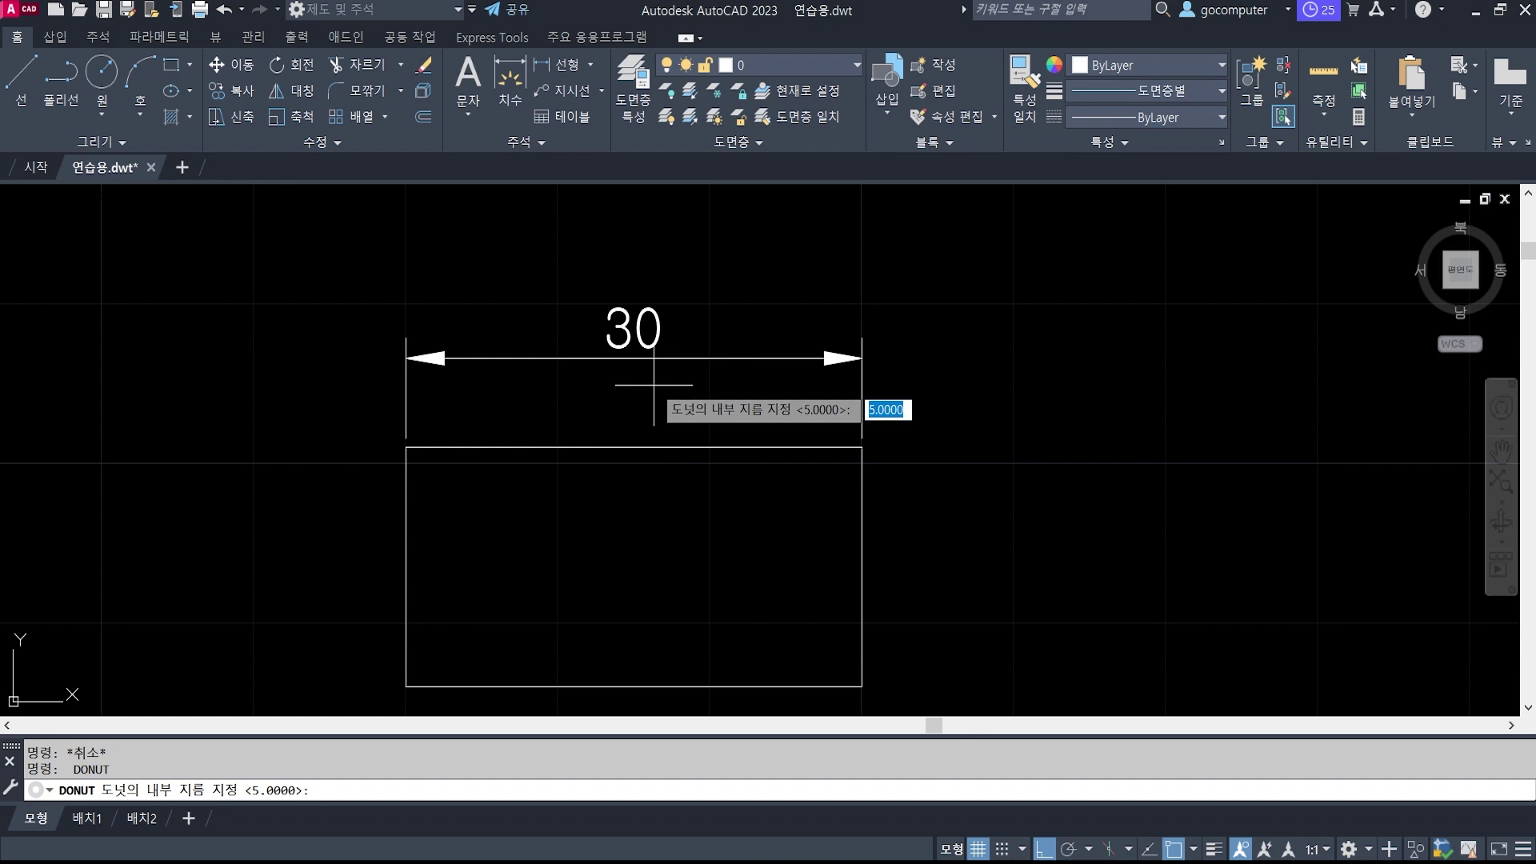
text(3)
key(Return)
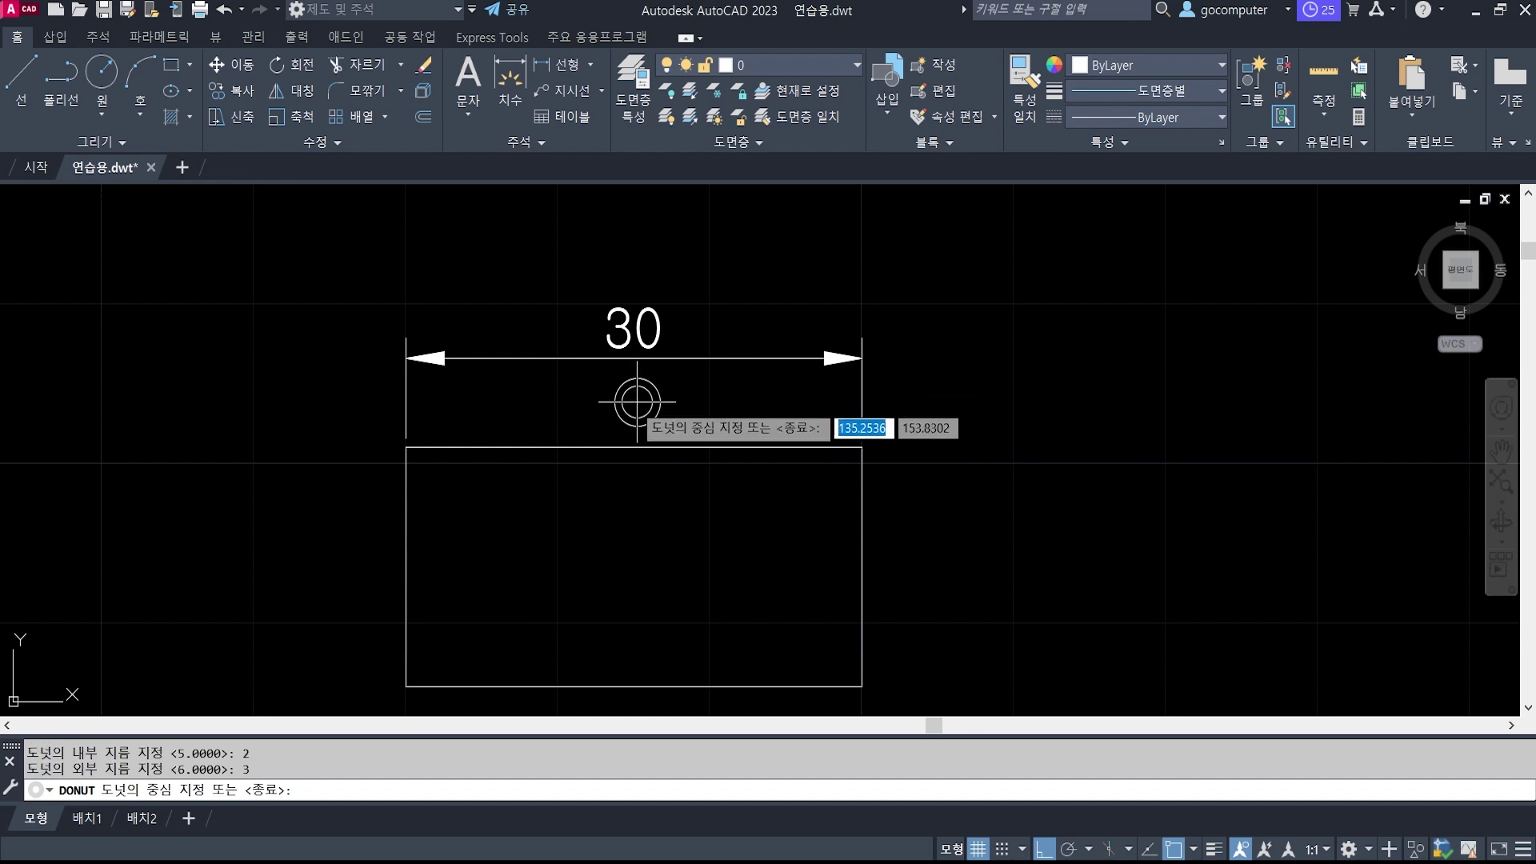
click(407, 388)
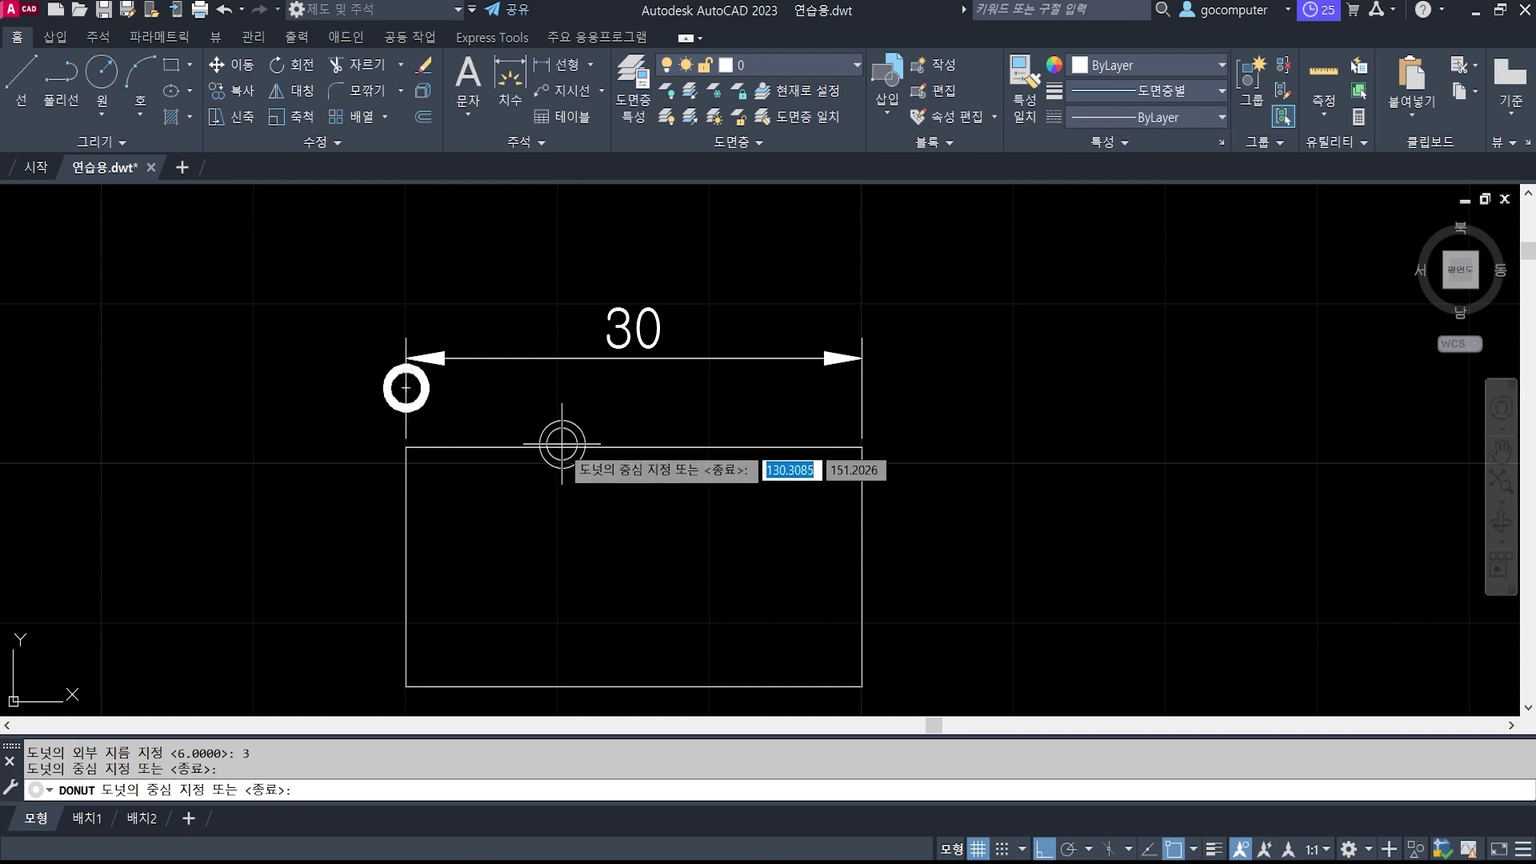
click(861, 388)
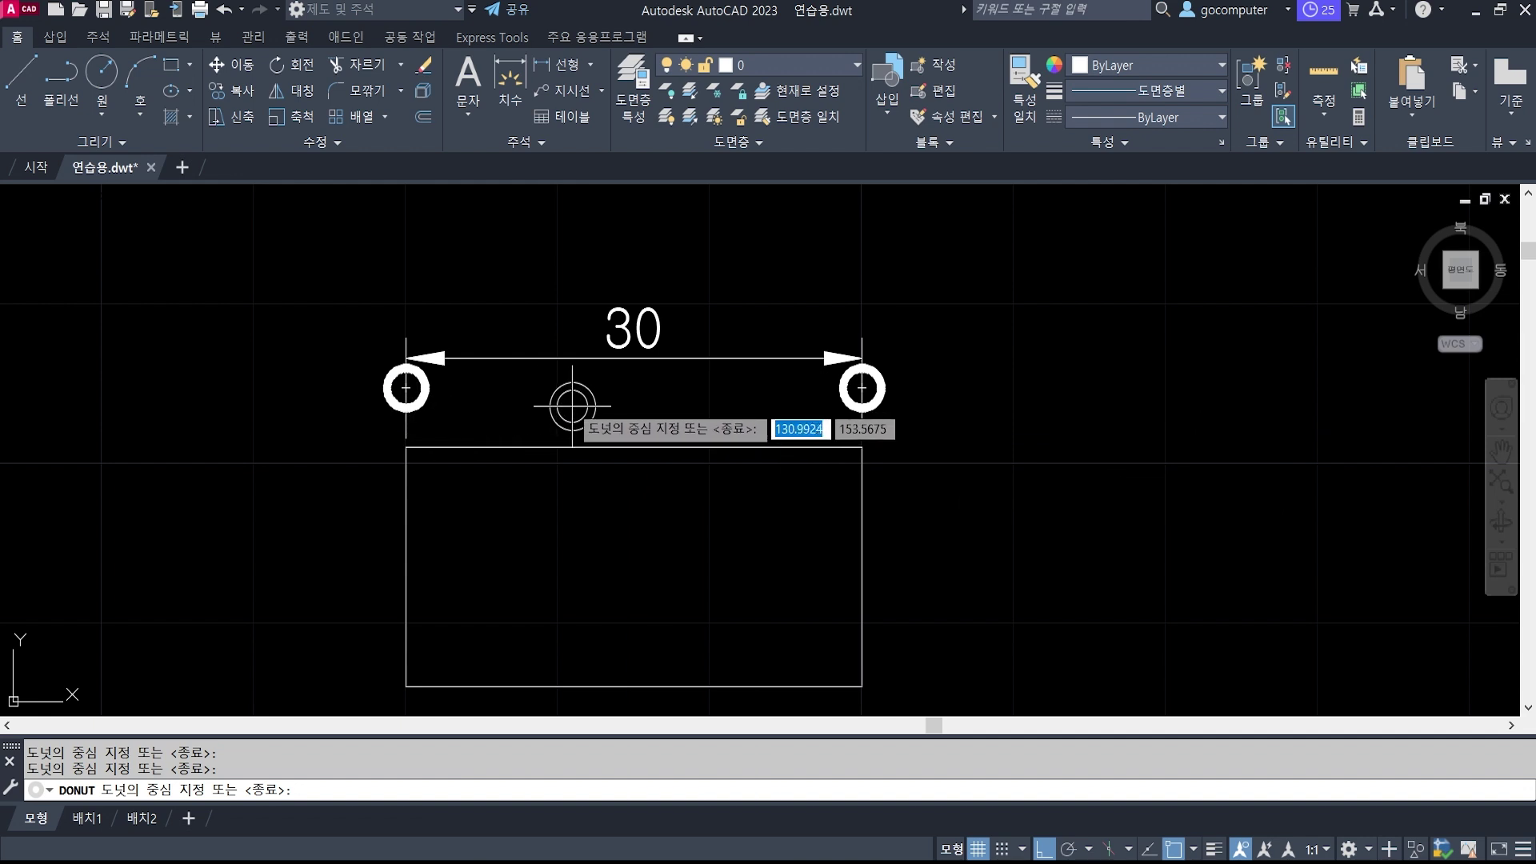
scroll(568, 404, up, 1)
scroll(568, 403, up, 1)
key(Escape)
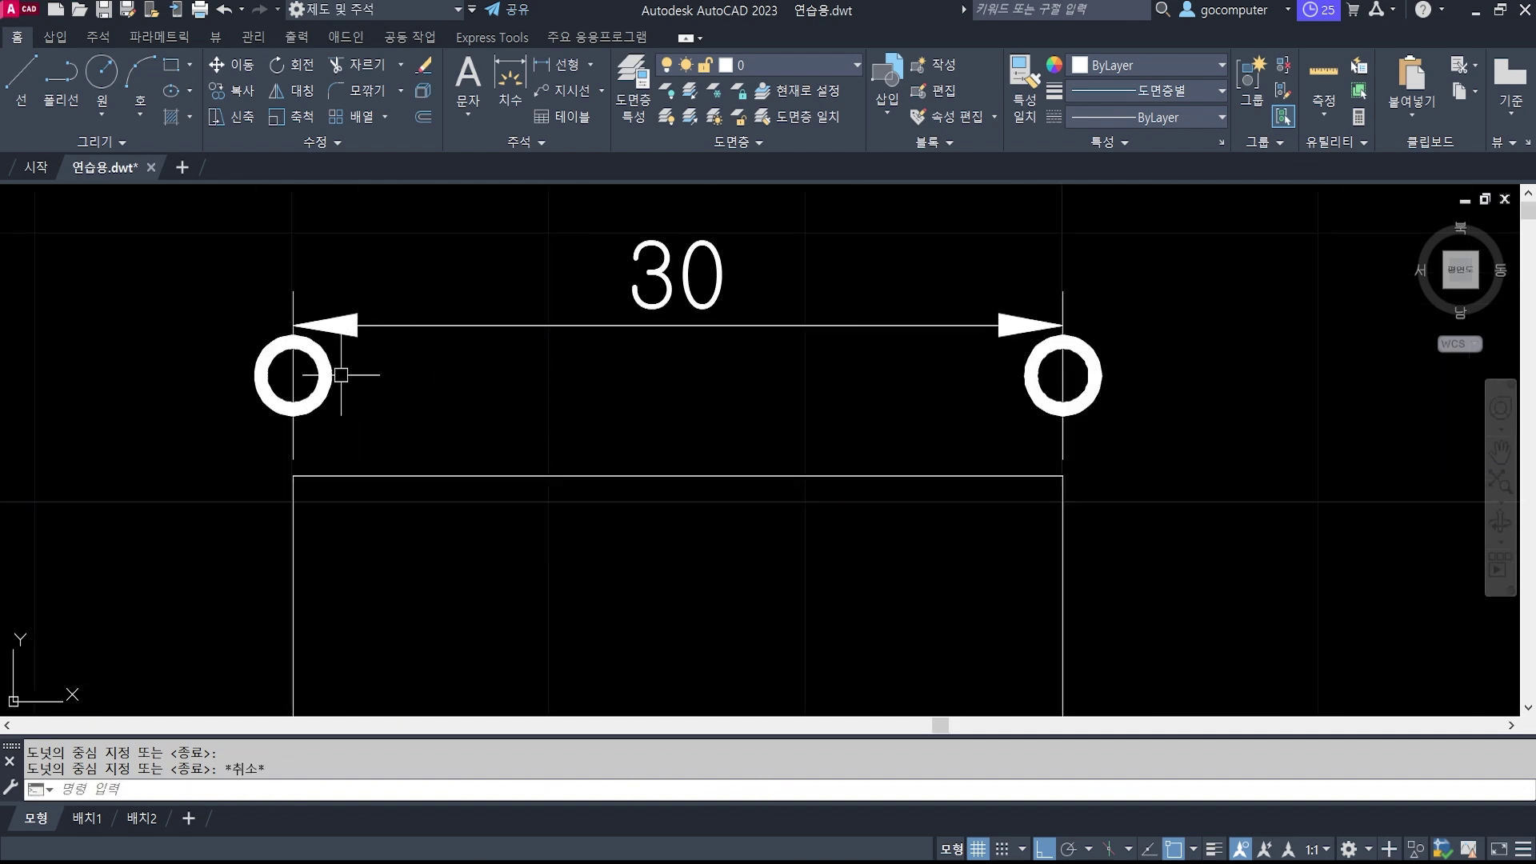
Add the single-line text "치수 보조선" beside the left donut, accepting height 5 and rotation 0.
text(dt)
key(Return)
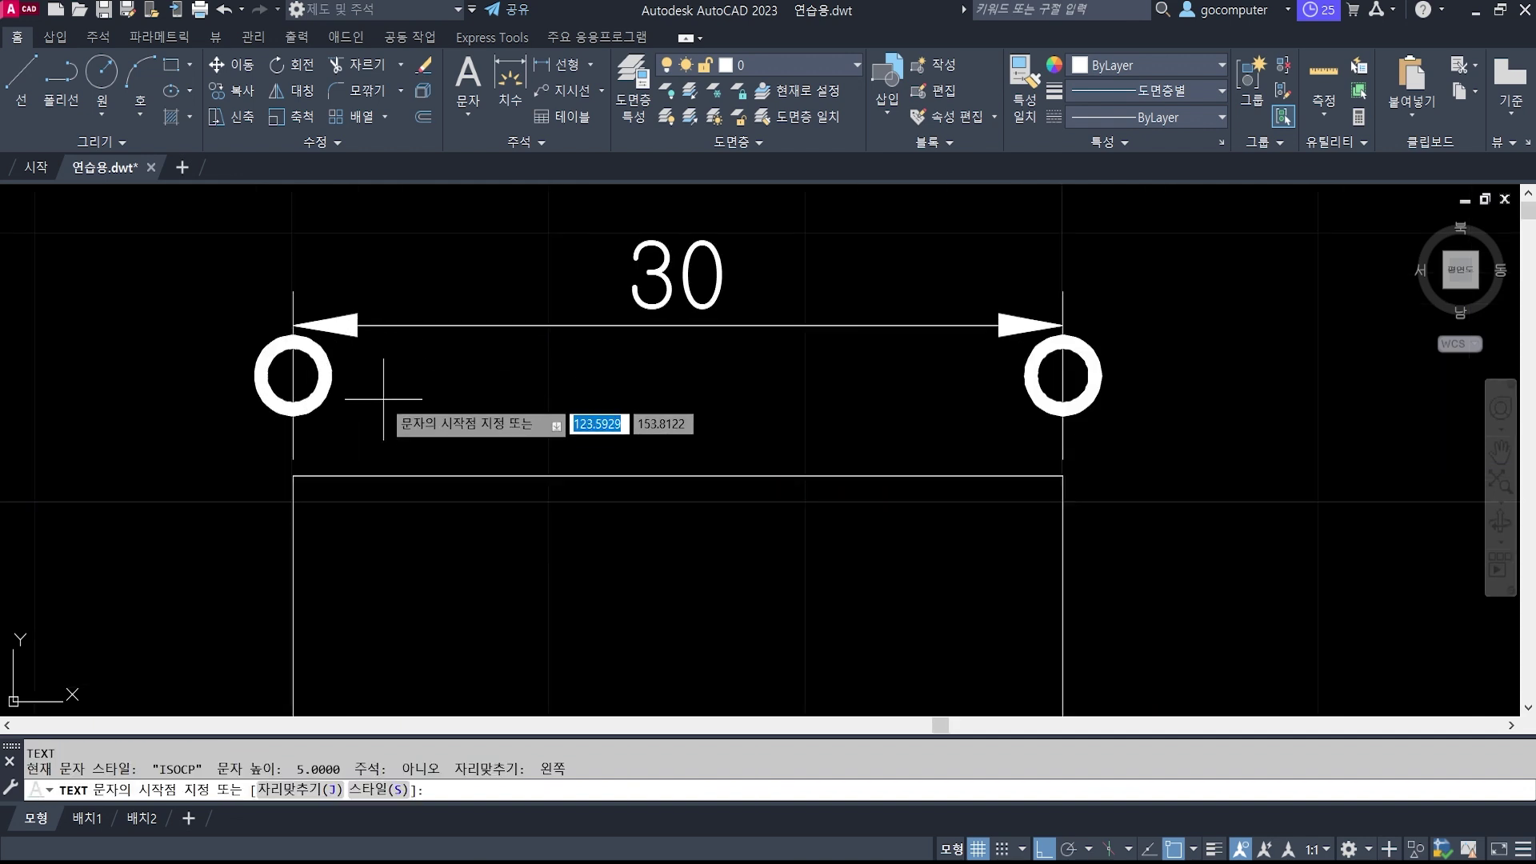
click(387, 372)
key(Return)
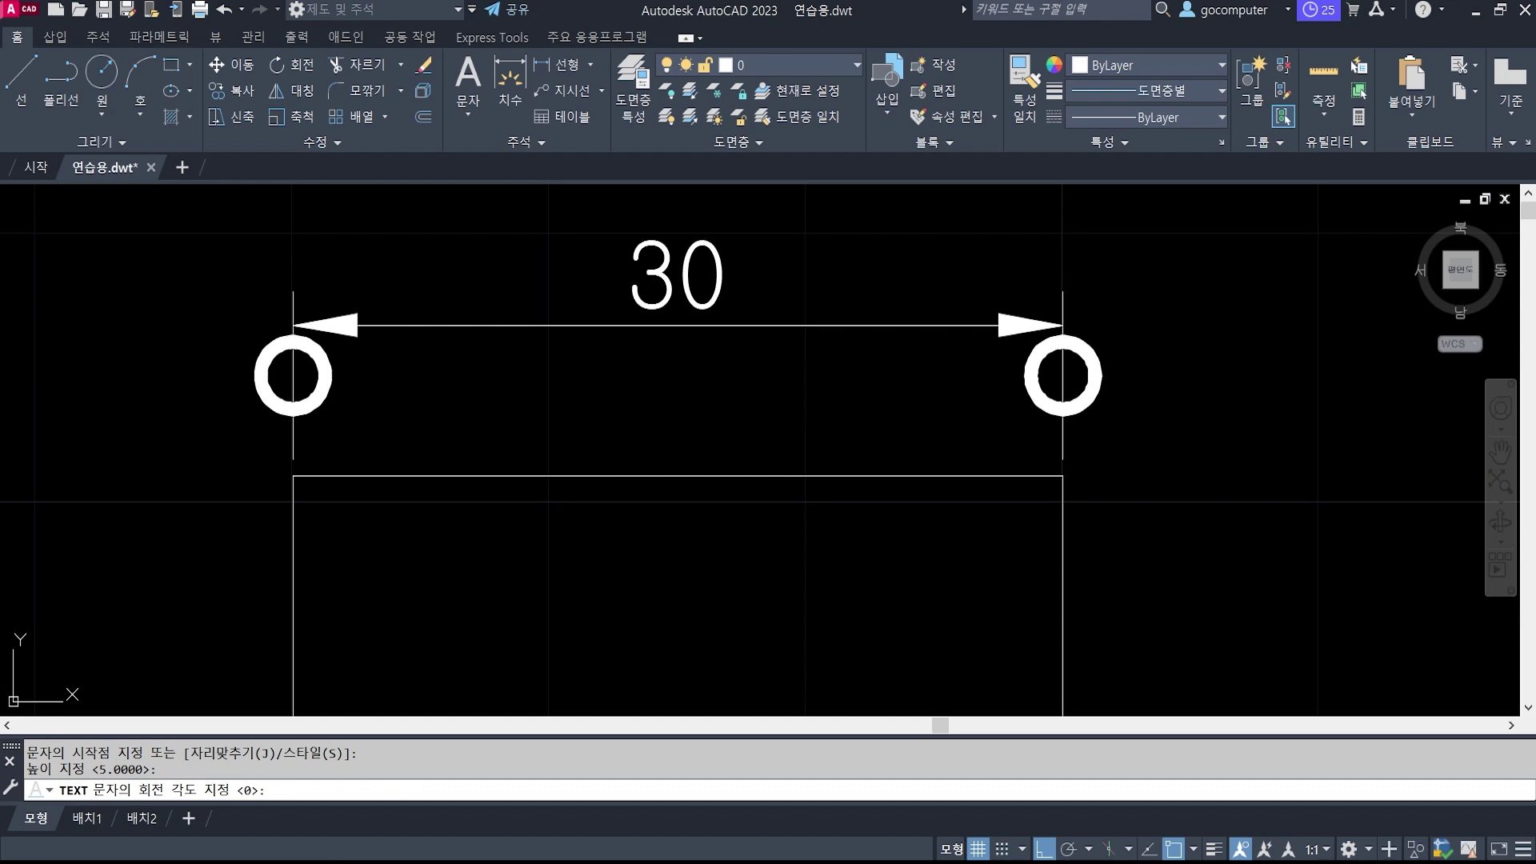
key(Return)
text(ㅈ)
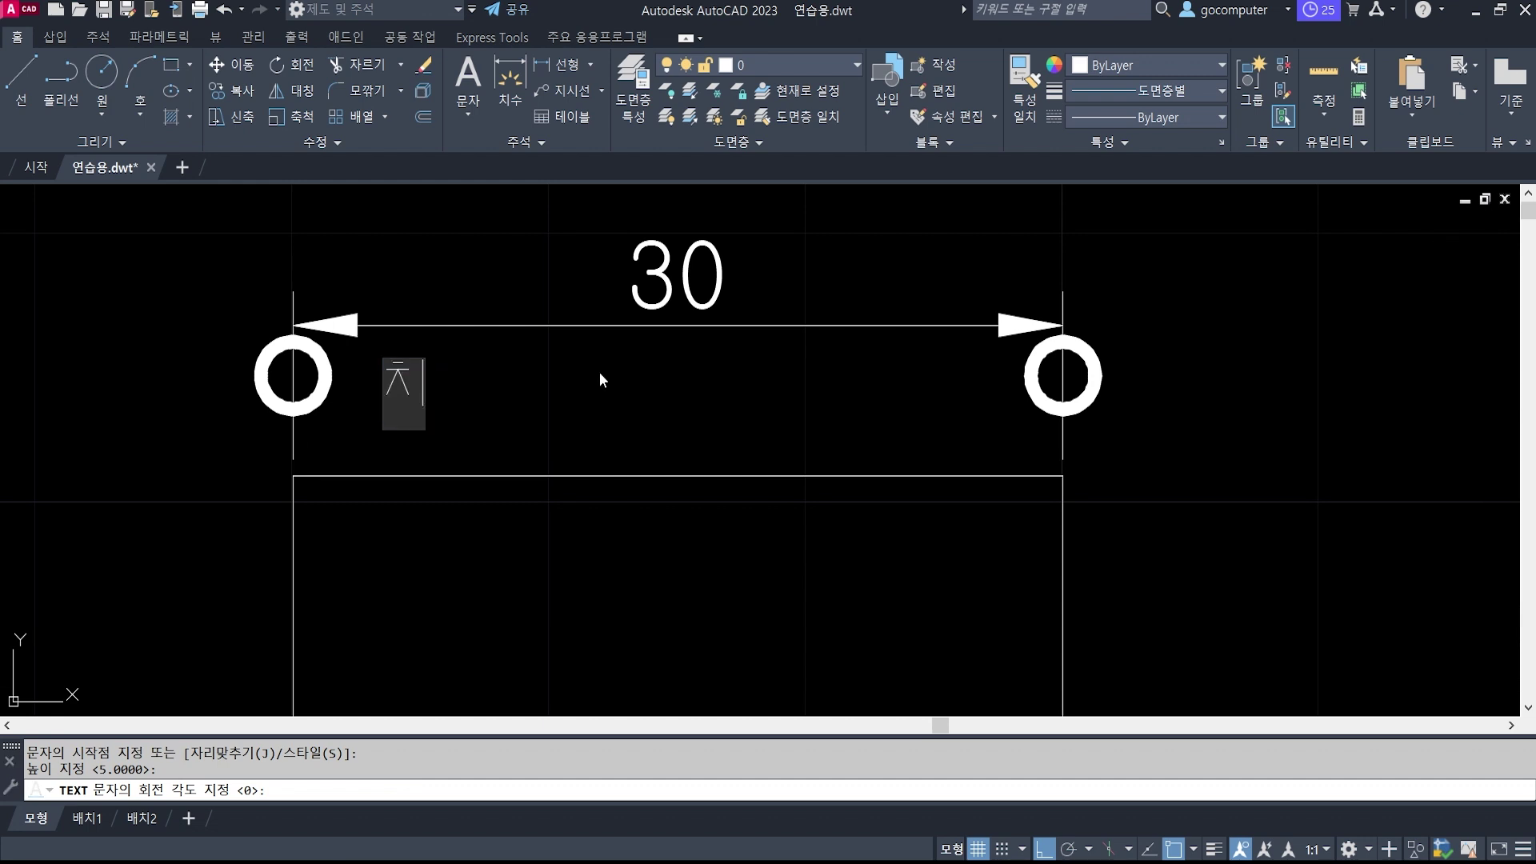
text(ㅜ 보조선)
key(Return)
key(Return)
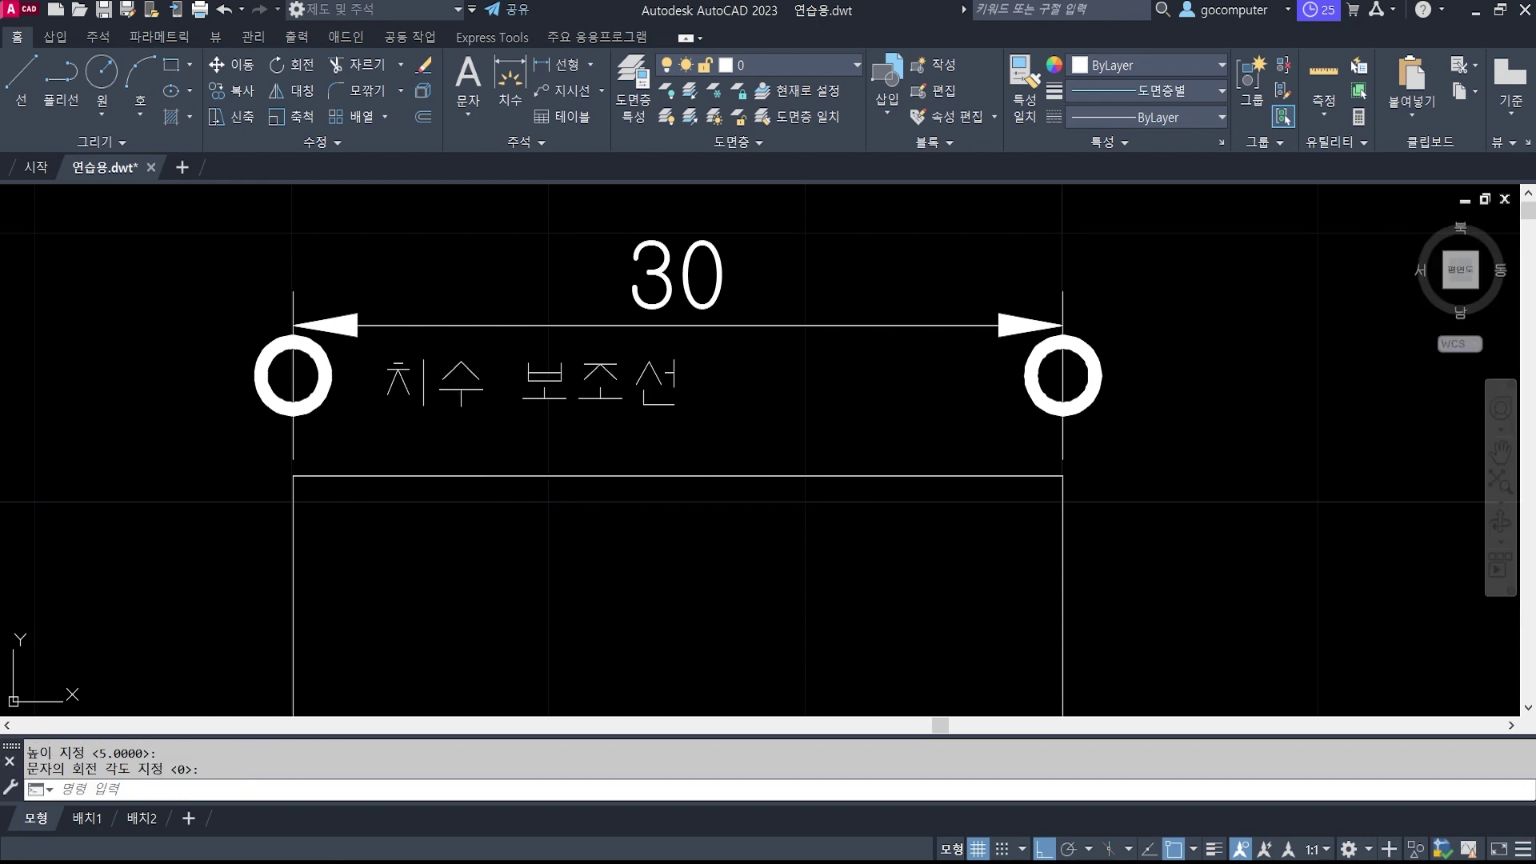
Move the "치수 보조선" text to the right, midway between the two donuts.
text(m)
key(Return)
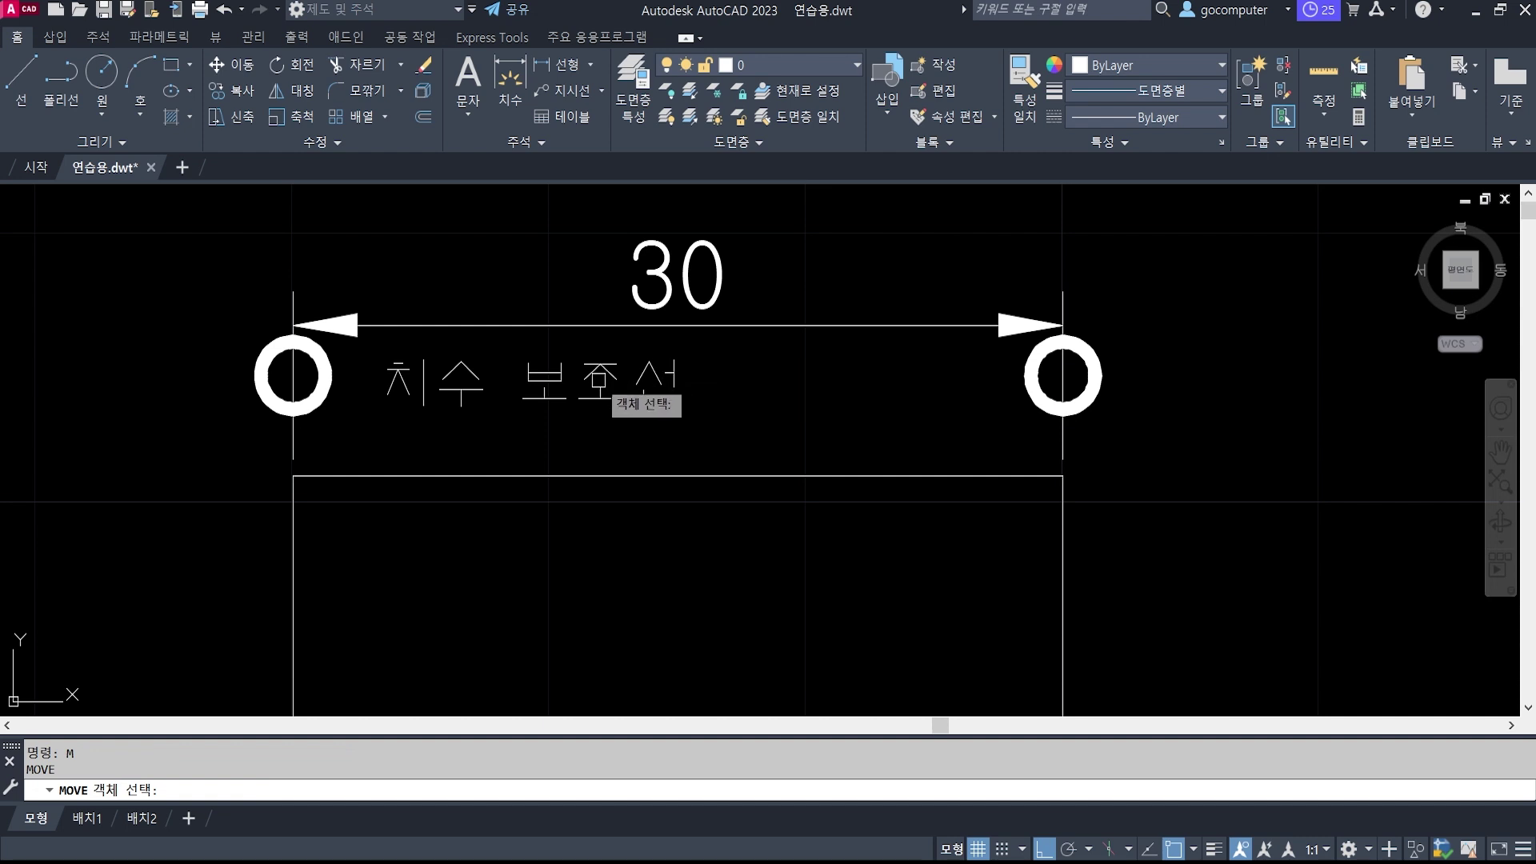
click(668, 384)
key(Return)
click(684, 383)
click(774, 387)
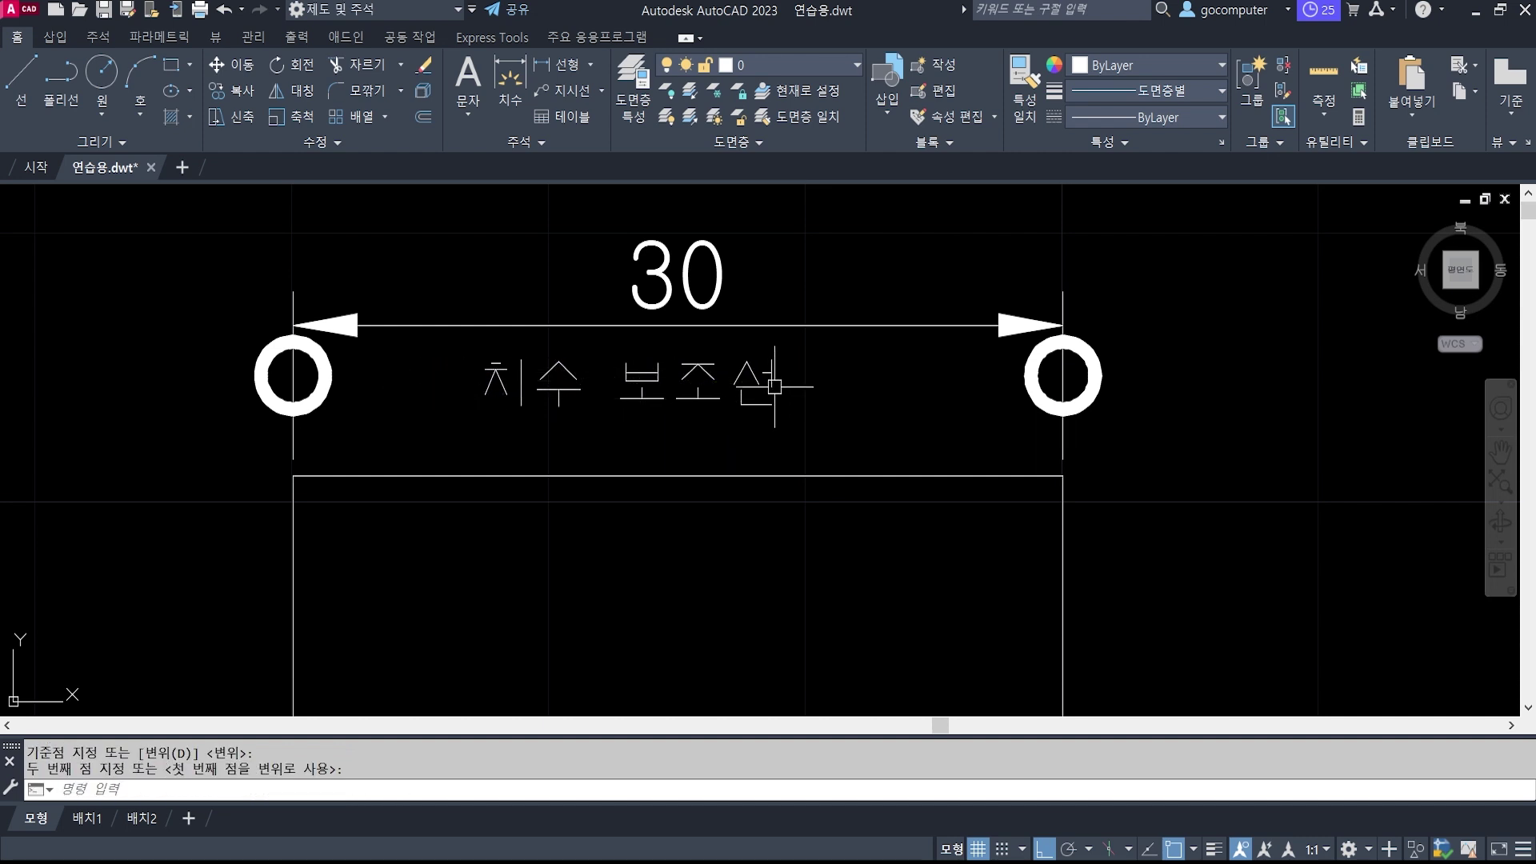
Move the "치수 보조선" text horizontally to the outer left side of the left donut.
key(Return)
click(683, 390)
key(Return)
click(724, 374)
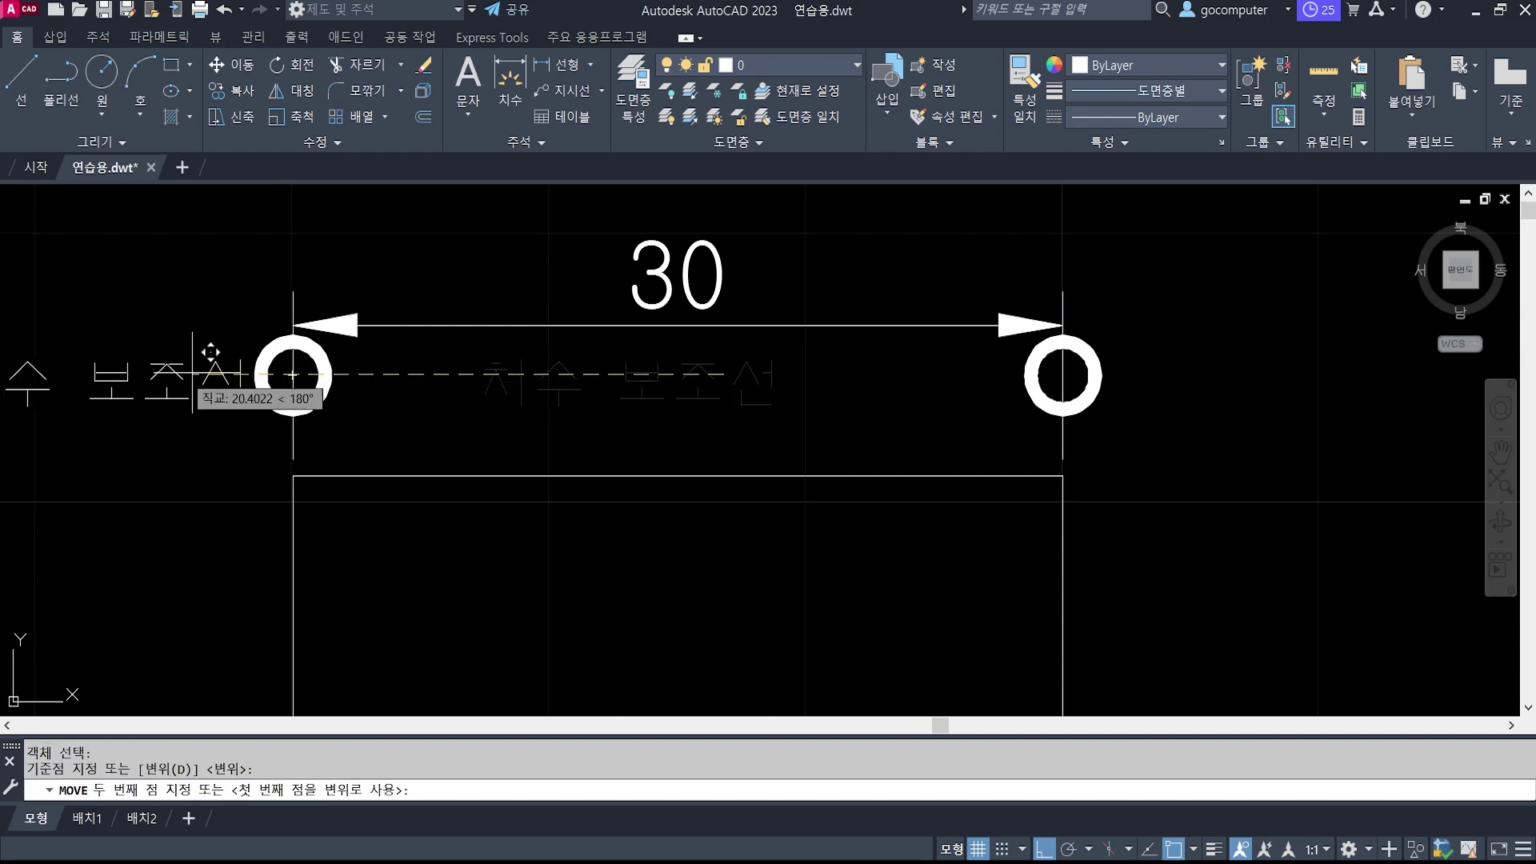
click(189, 373)
key(Return)
key(Escape)
key(Escape)
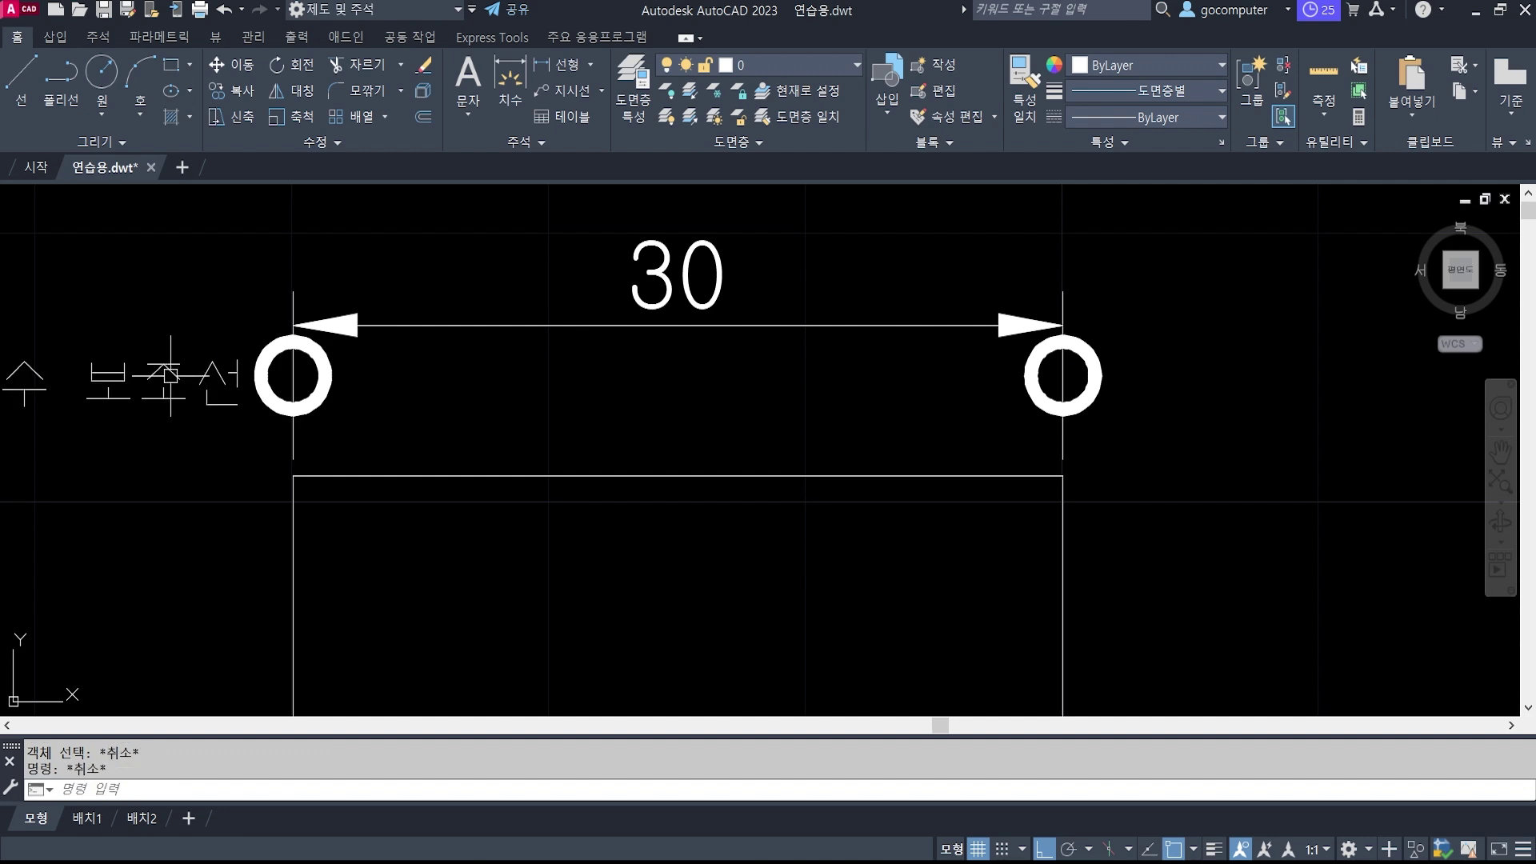
Copy the "치수 보조선" label horizontally to the outer right side of the right donut.
key(Return)
click(171, 375)
key(Return)
click(124, 384)
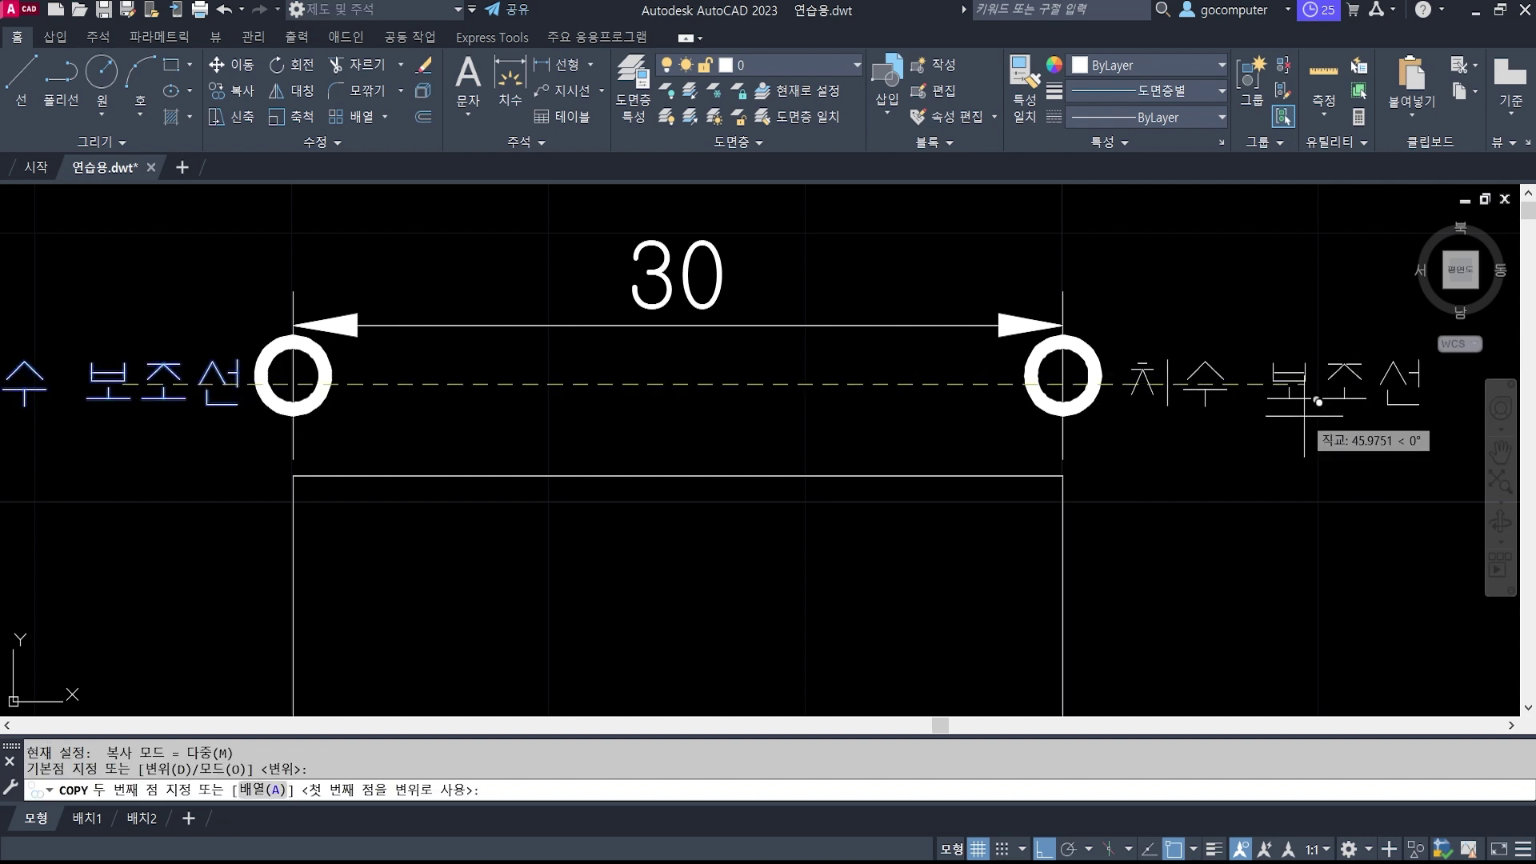
click(1291, 404)
key(Return)
Draw donuts with inner diameter 2 and outer diameter 3 at the upper ends of both extension lines of the 30 dimension.
text(z)
key(Return)
key(Return)
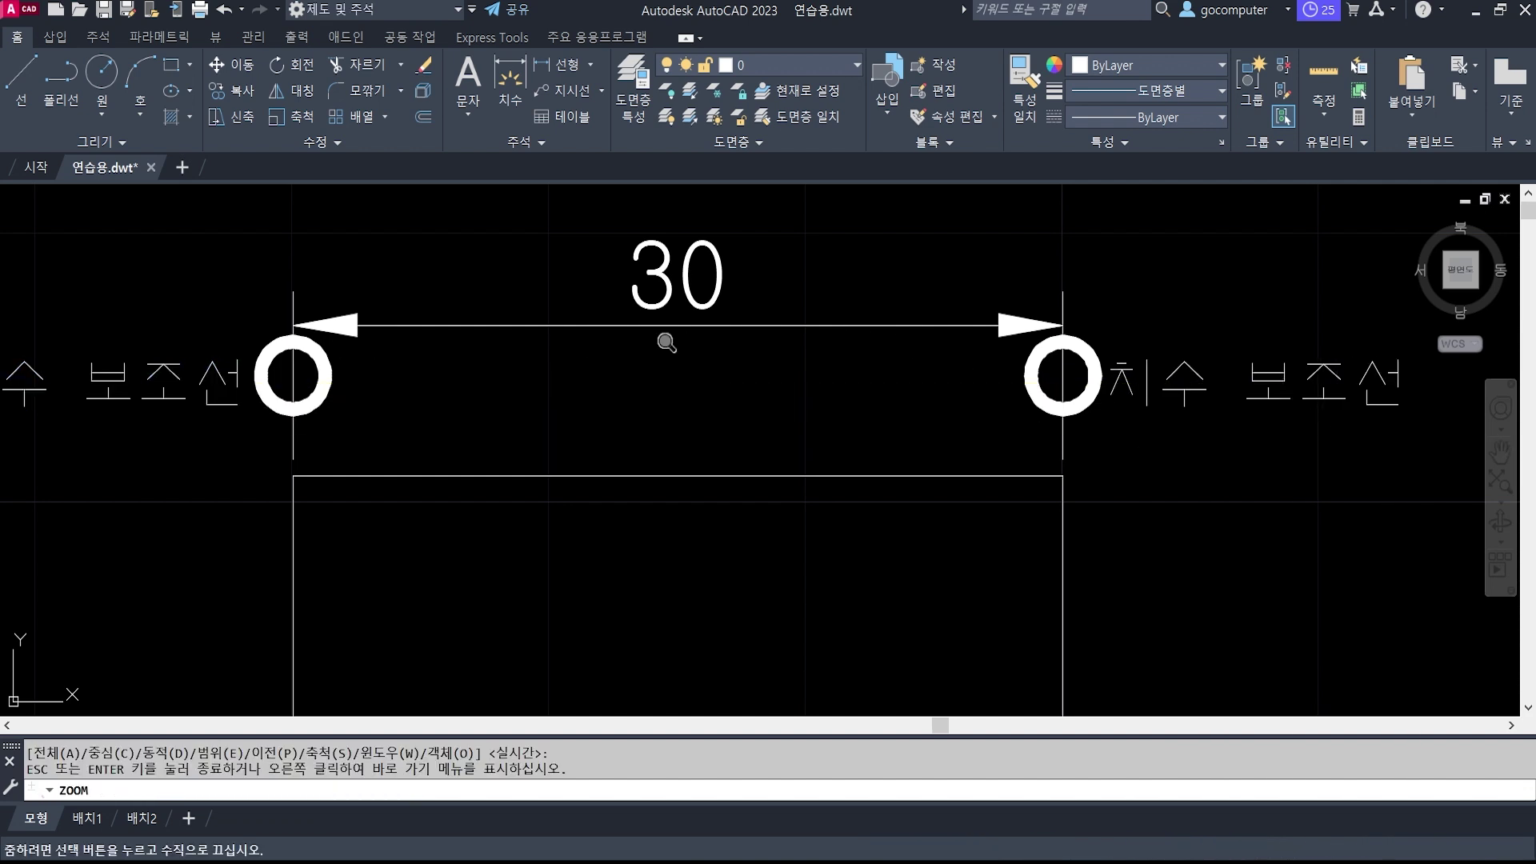
drag(668, 336, 664, 417)
key(Escape)
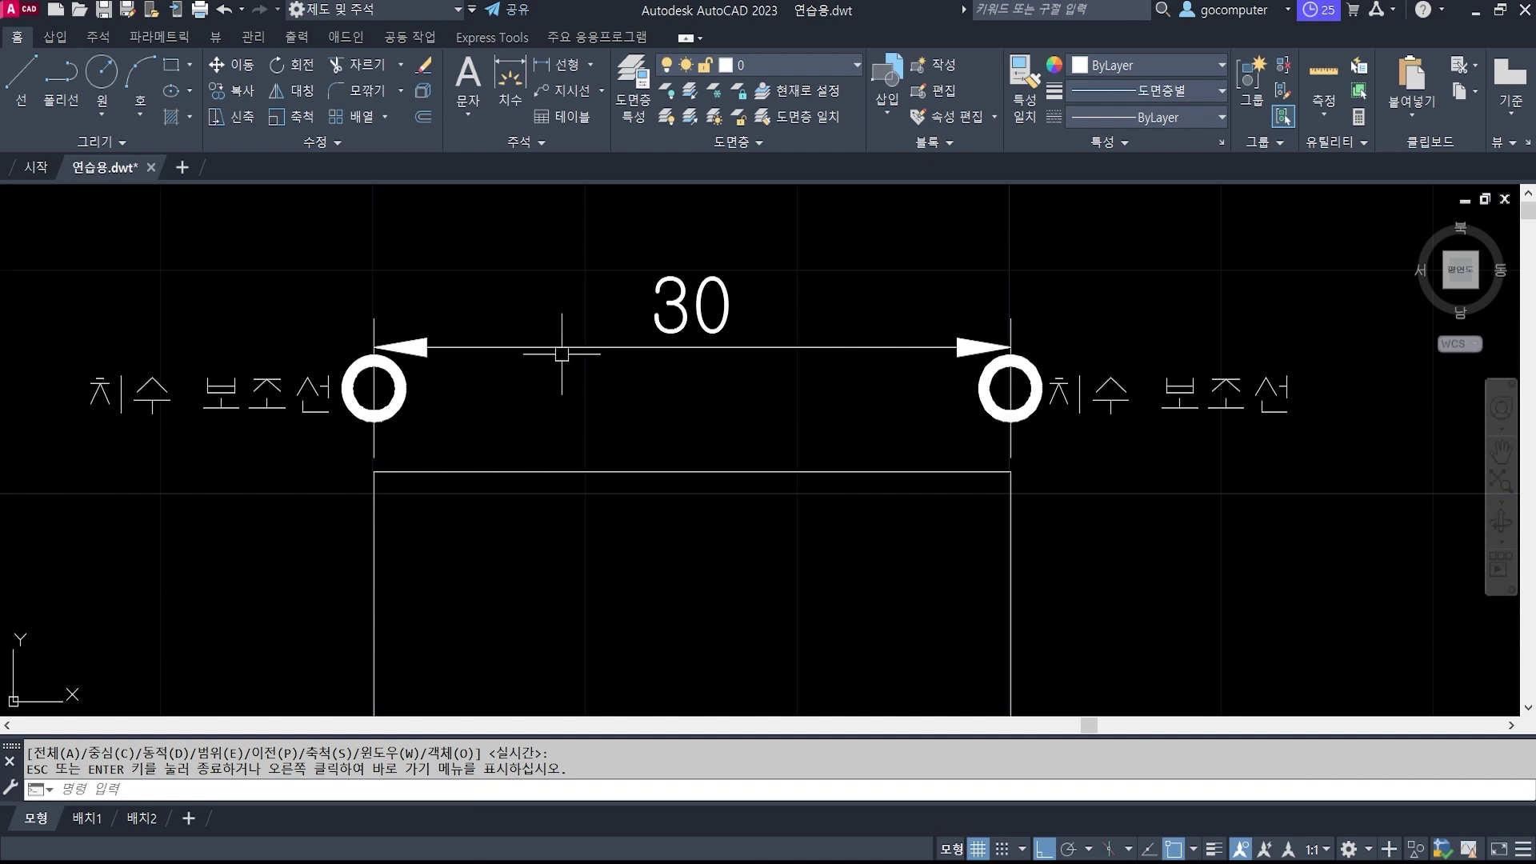
text(do)
key(Return)
key(Return)
key(Return)
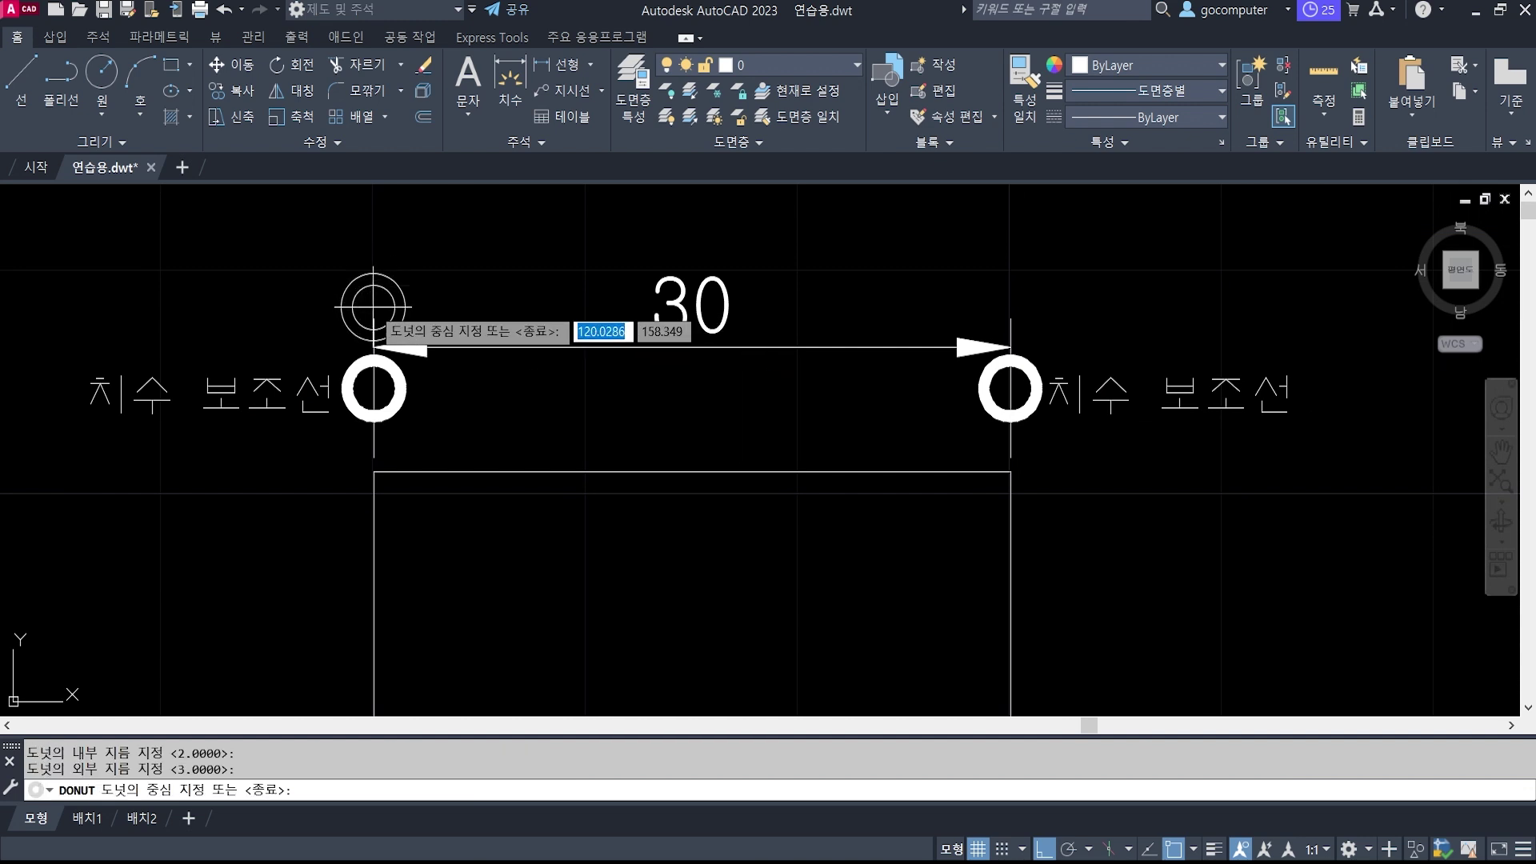
scroll(366, 300, up, 3)
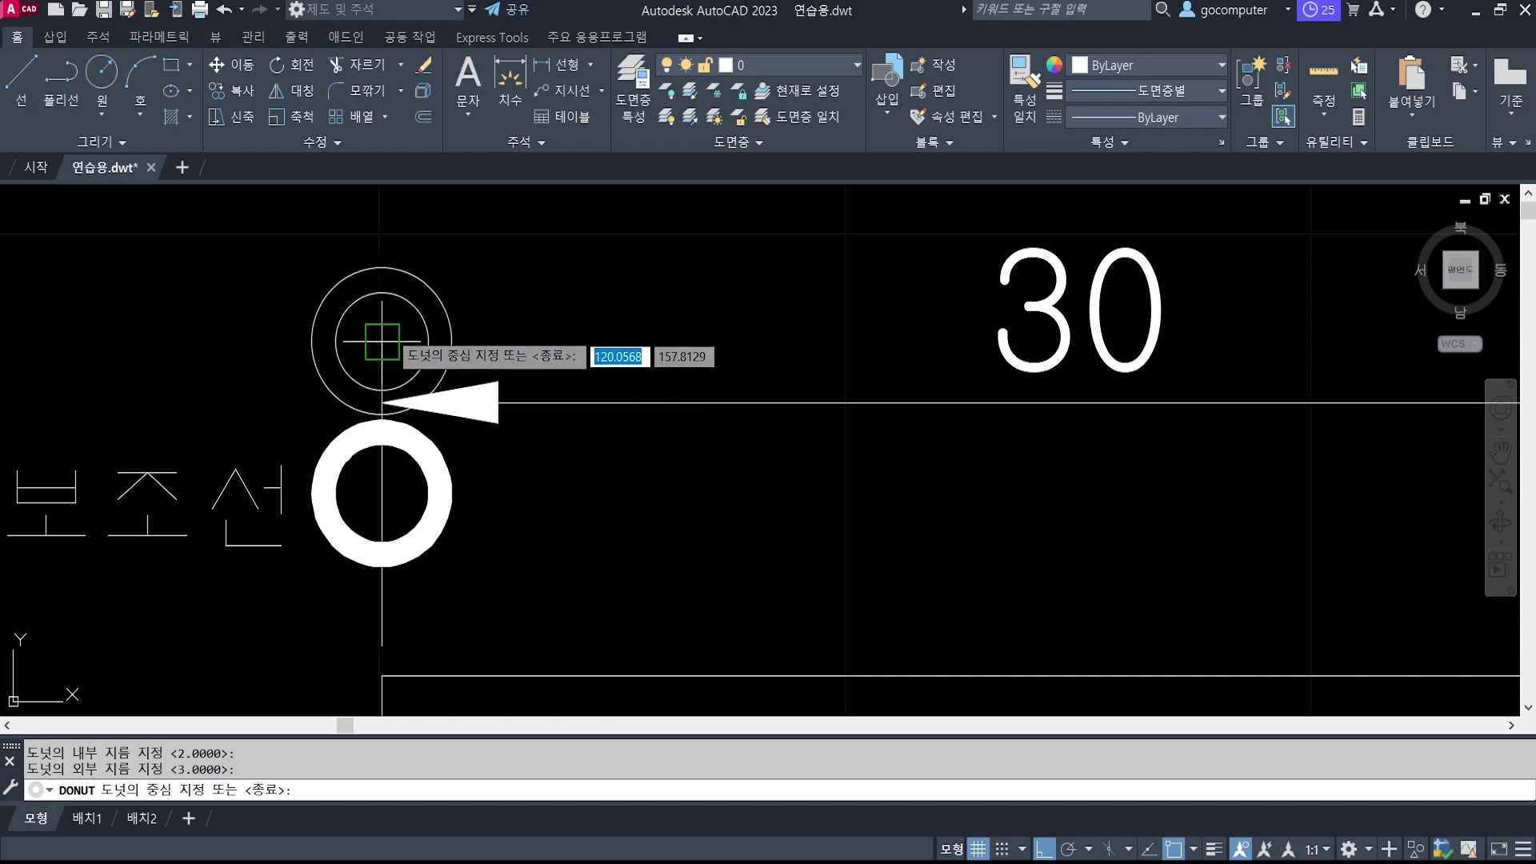
click(381, 342)
scroll(445, 240, down, 3)
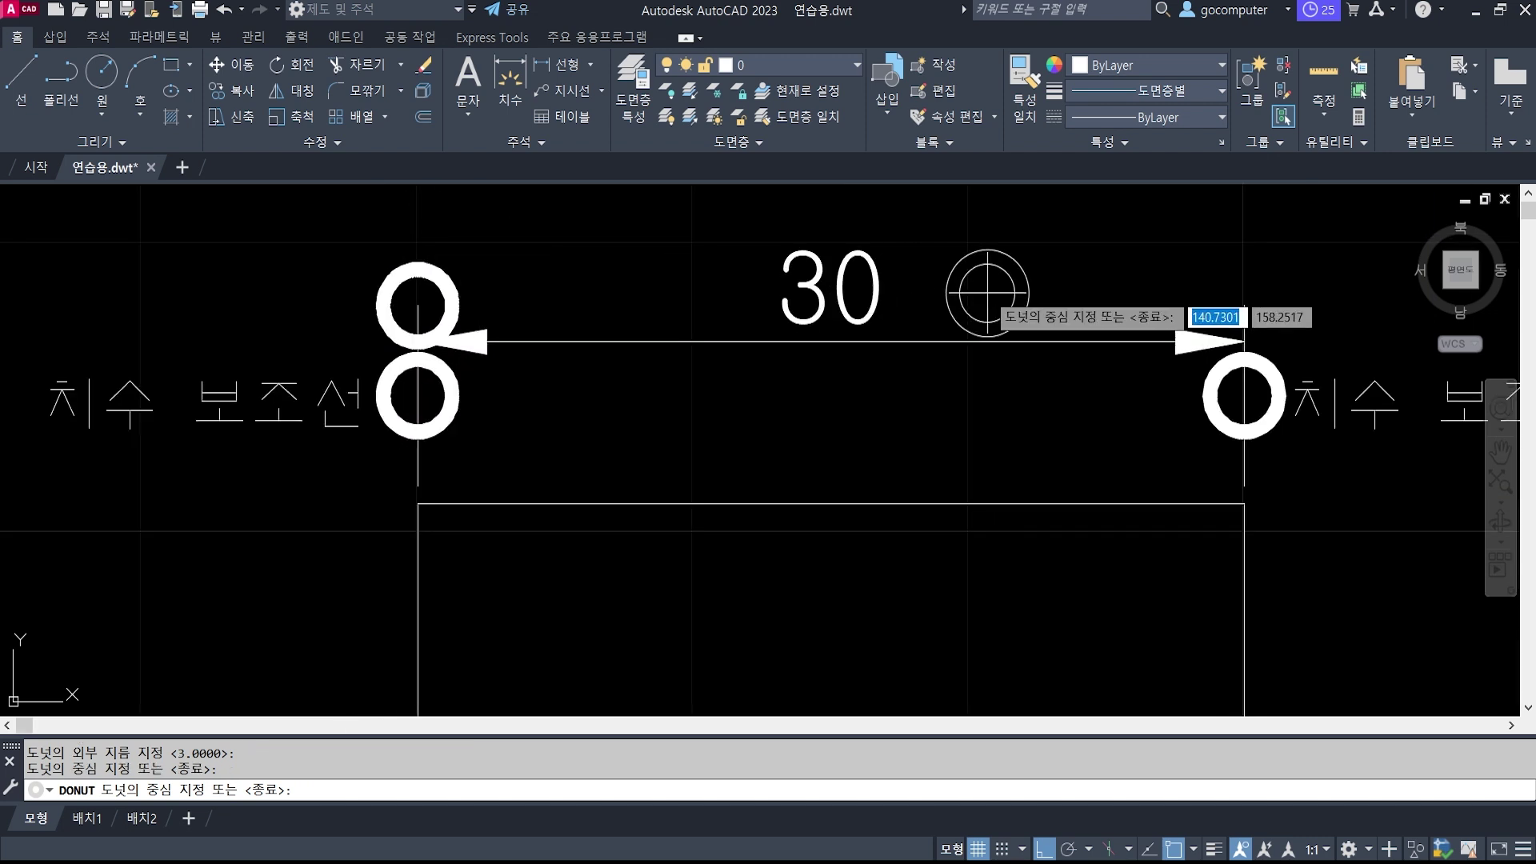
middle_drag(994, 274, 795, 298)
click(970, 327)
key(Return)
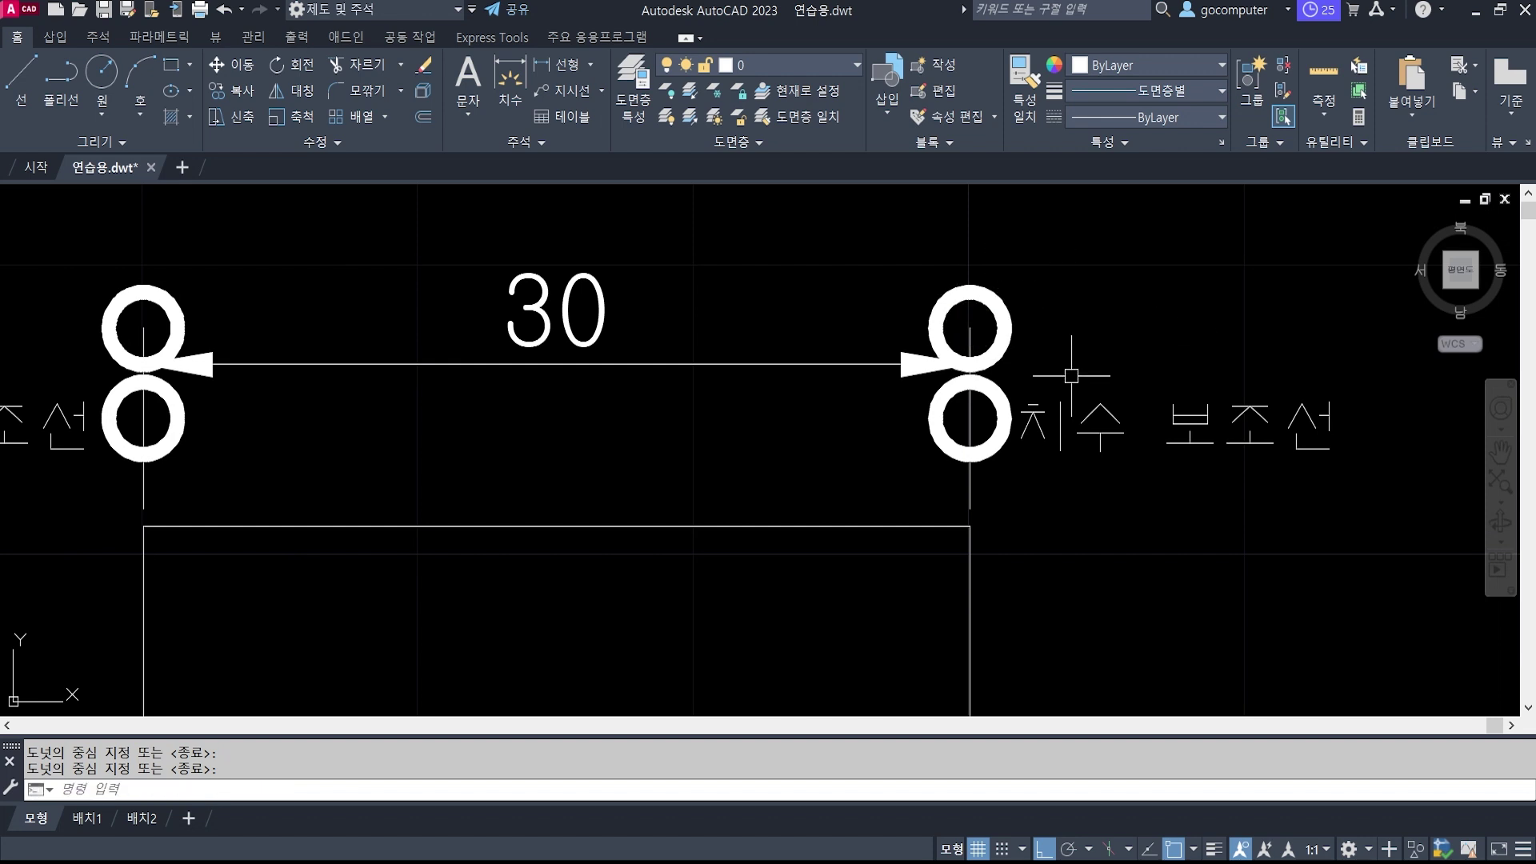
Copy the left "치수 보조선" label straight up beside the upper left donut.
scroll(732, 372, down, 1)
mouse_move(589, 374)
middle_down()
mouse_move(730, 418)
mouse_move(609, 376)
middle_up()
text(co)
key(Return)
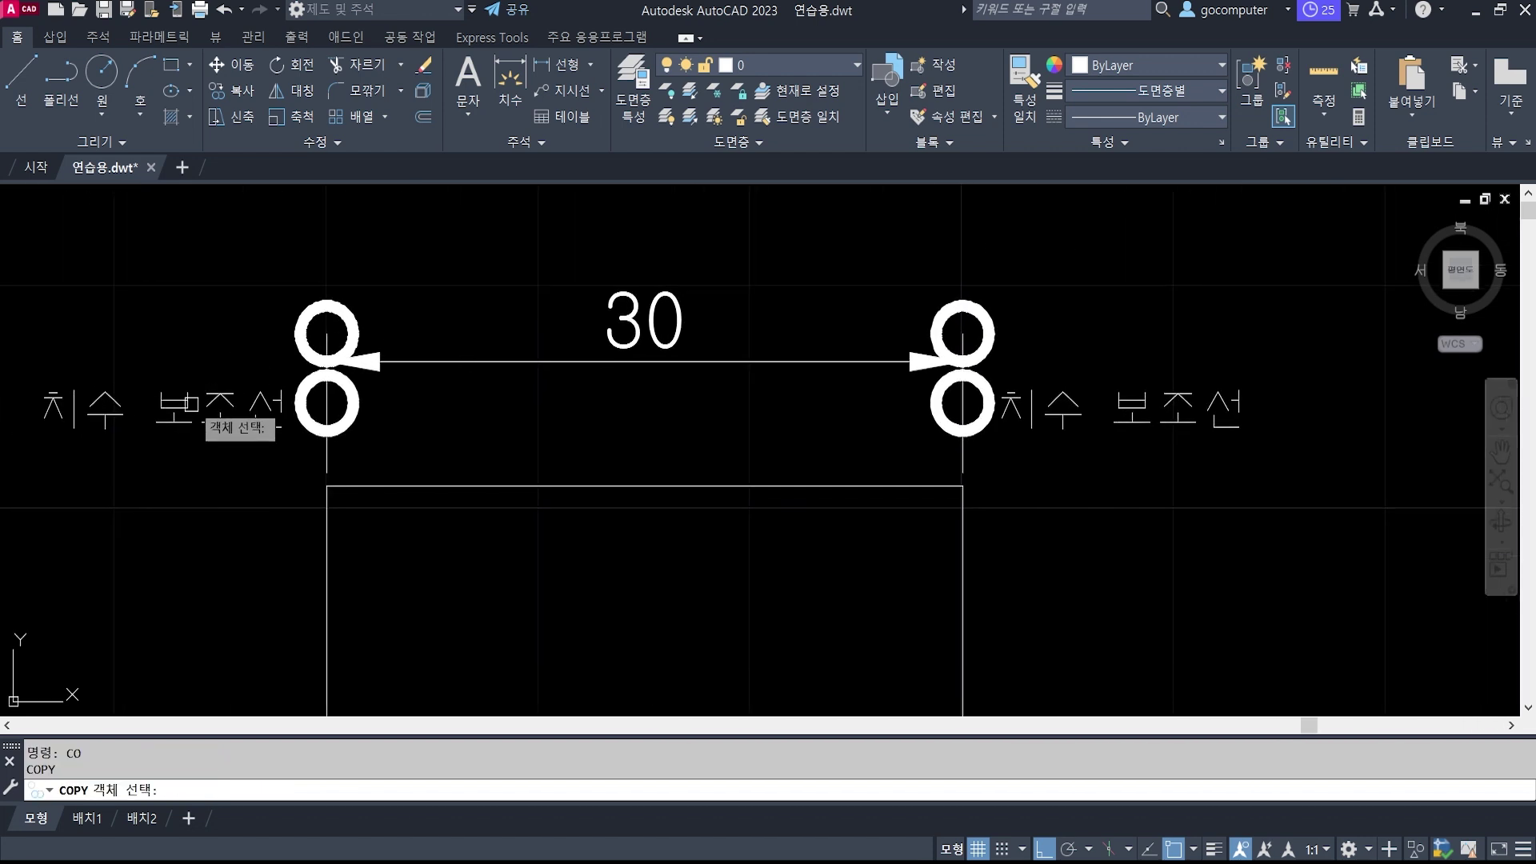
click(272, 471)
click(90, 370)
key(Return)
click(214, 408)
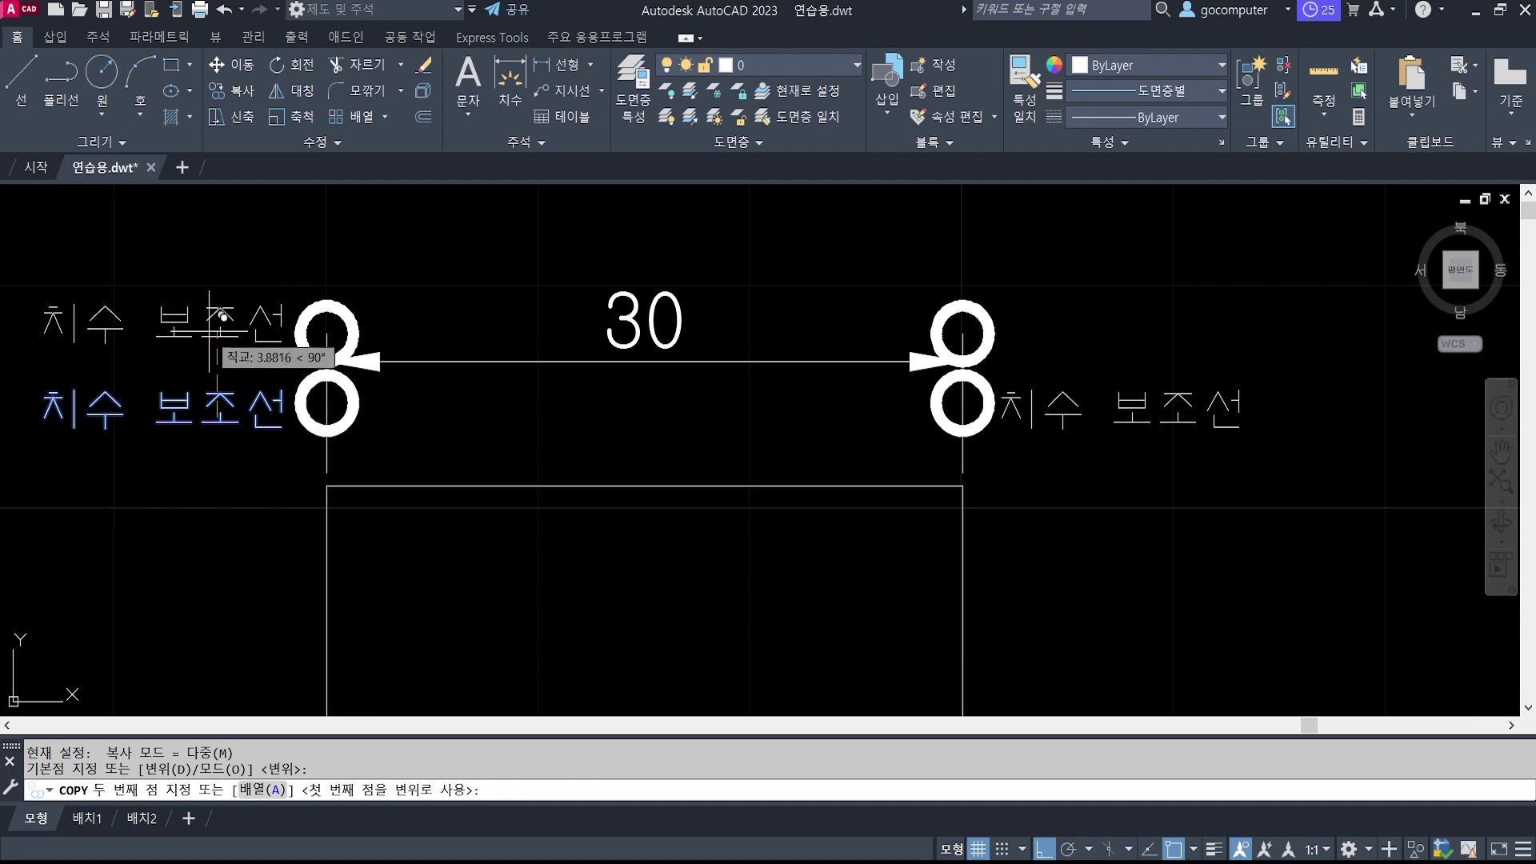
click(215, 330)
key(Return)
Change the copied upper left label's text to "치수선 너머 연장".
text(ed)
key(Return)
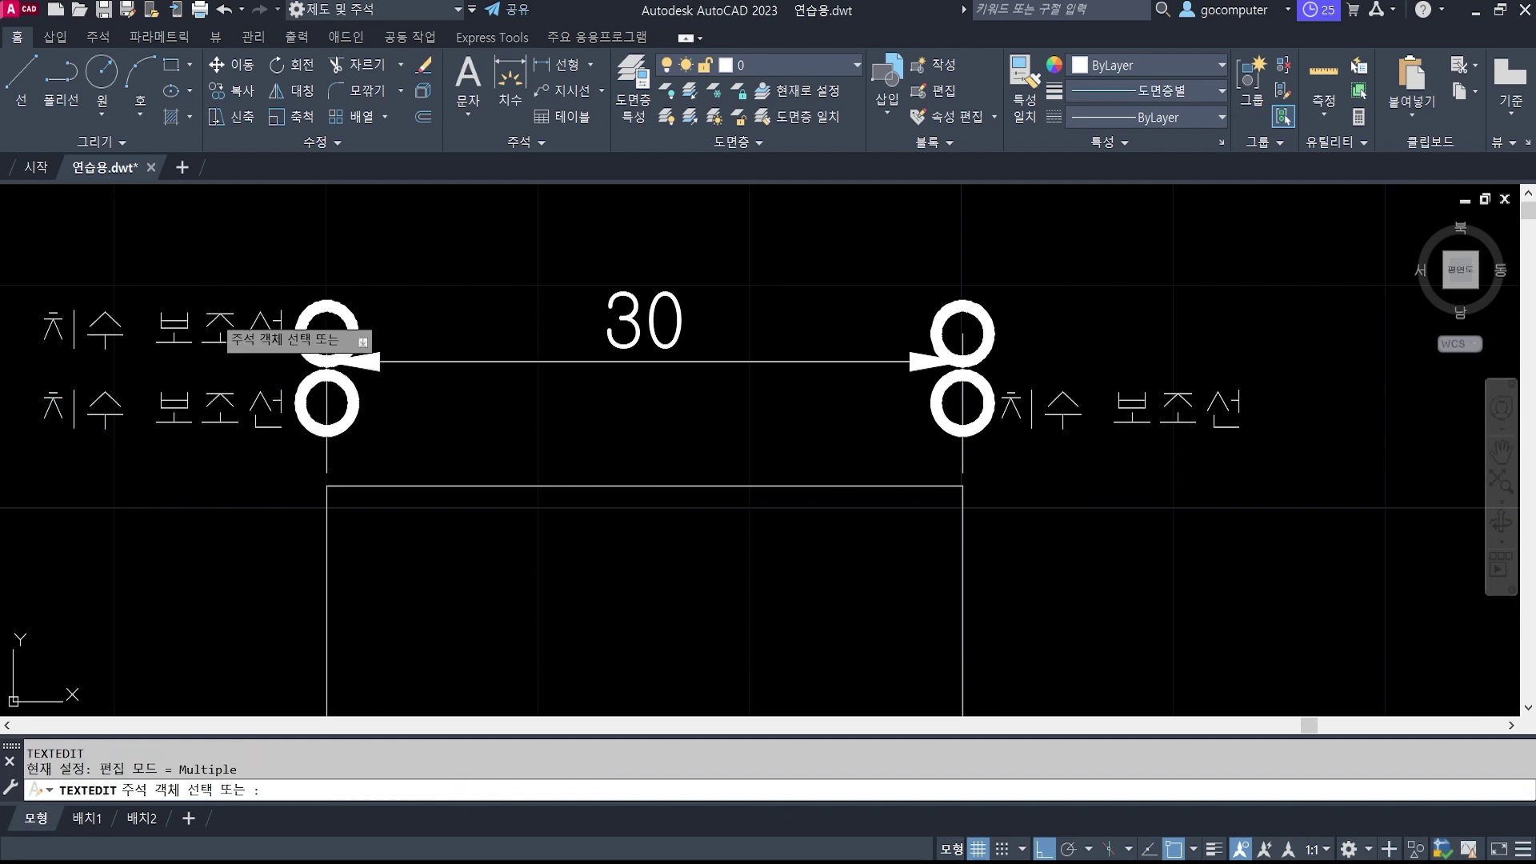
click(214, 329)
text(치수선 )
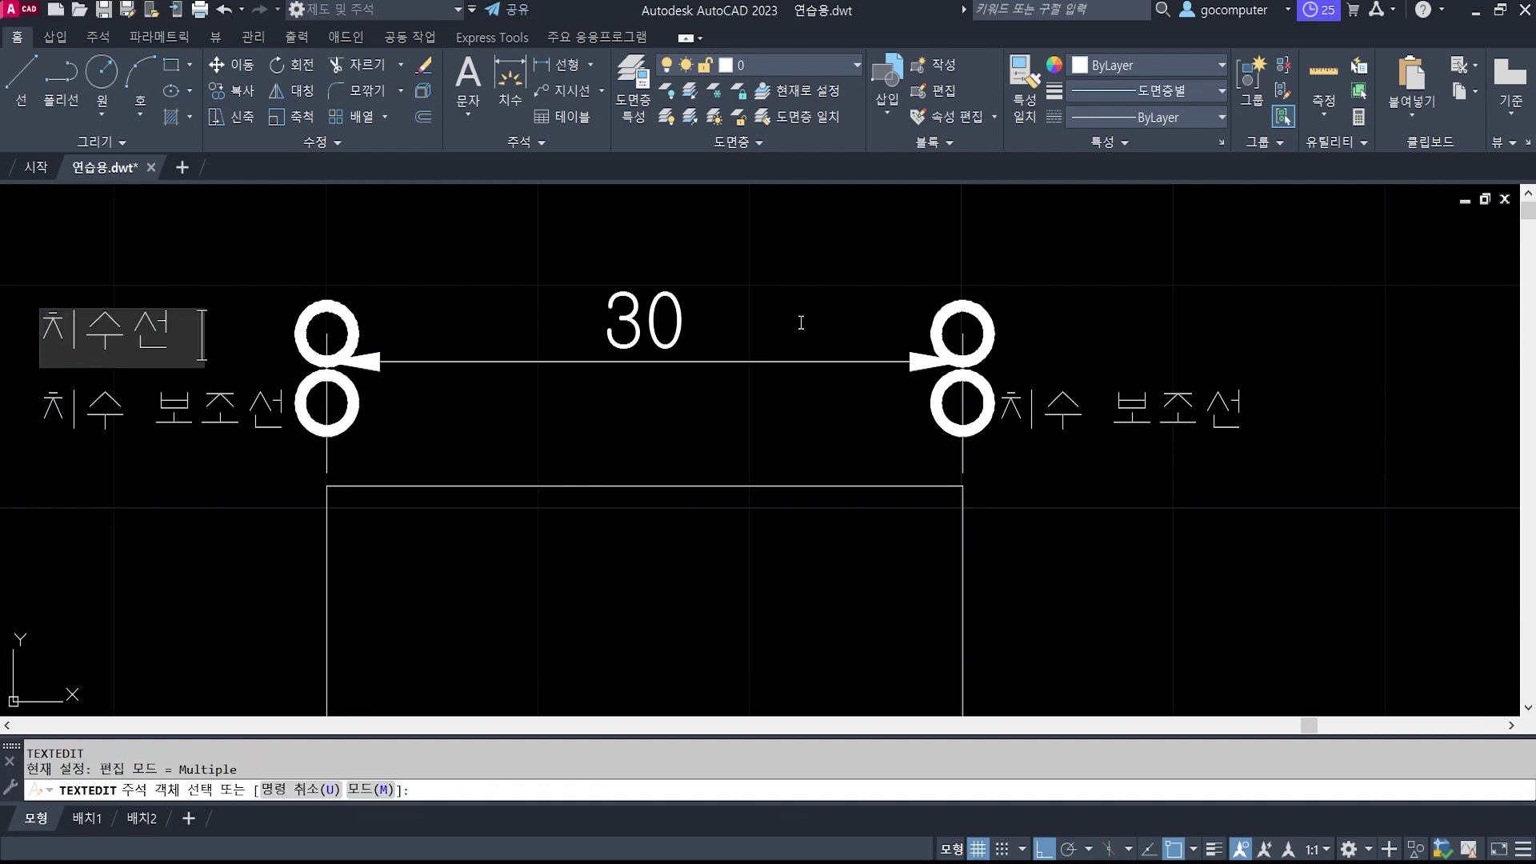
text(너머 연장)
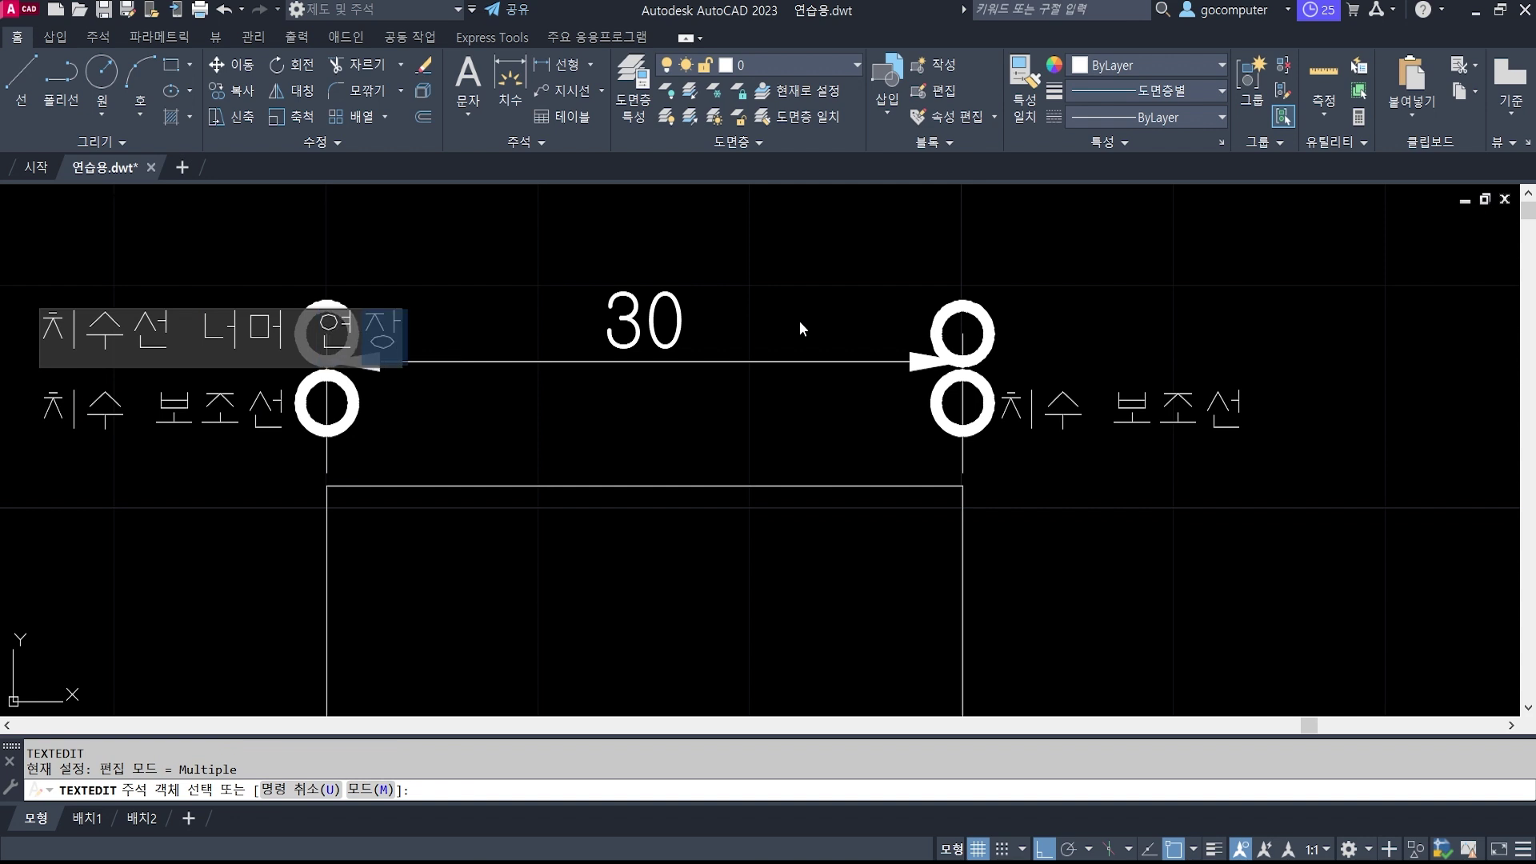
key(Return)
key(Escape)
Move the "치수선 너머 연장" label horizontally to the outer left side of the upper left donut.
text(M)
key(Return)
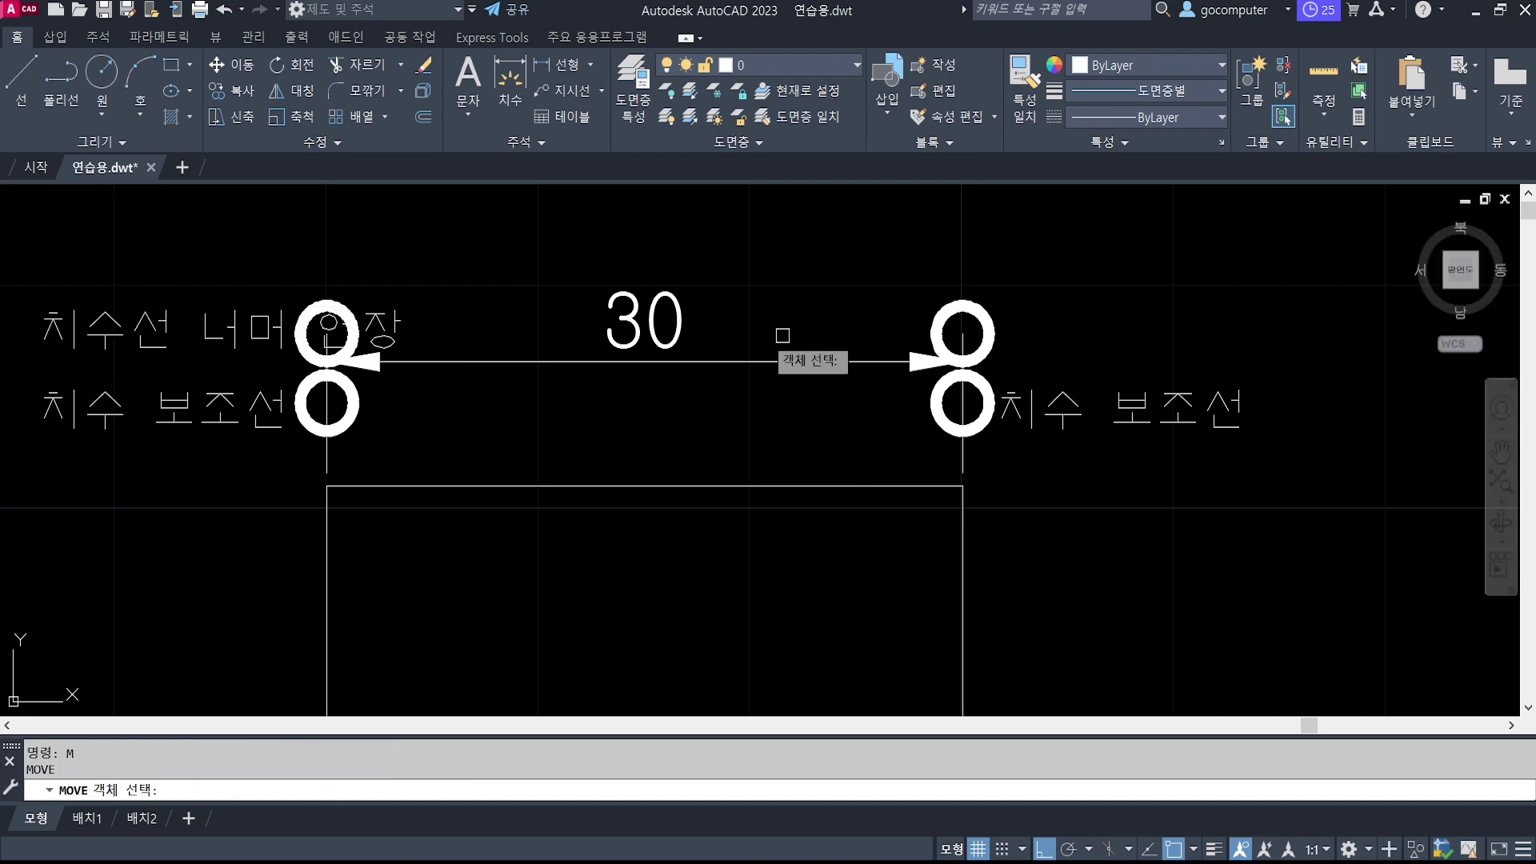
click(149, 304)
click(137, 322)
key(Return)
click(323, 257)
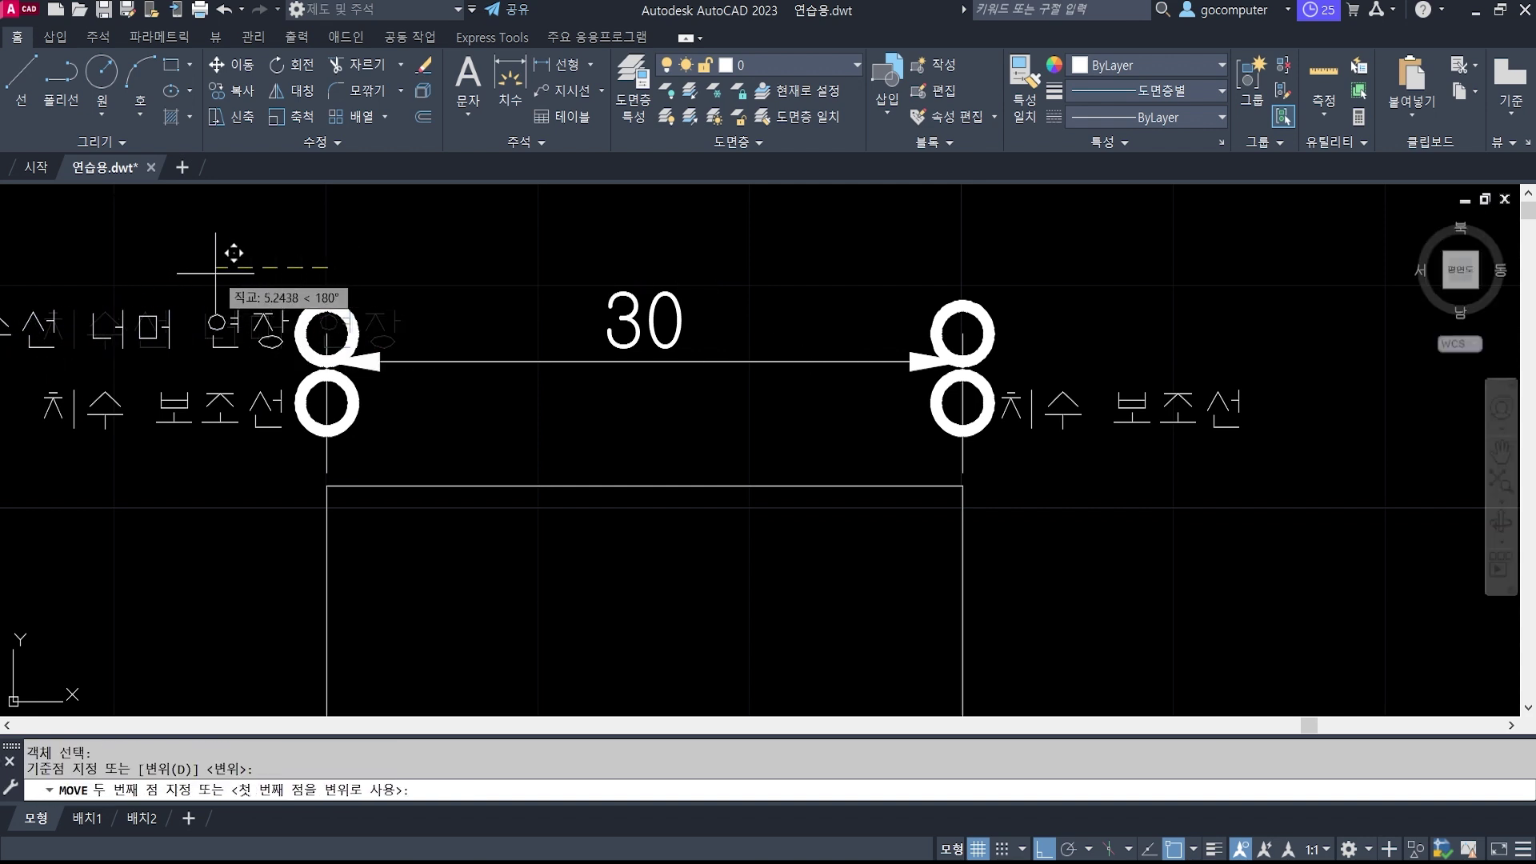
click(246, 267)
Copy the "치수선 너머 연장" label horizontally to the outer right side of the upper right donut.
scroll(378, 300, down, 1)
middle_drag(377, 284, 408, 308)
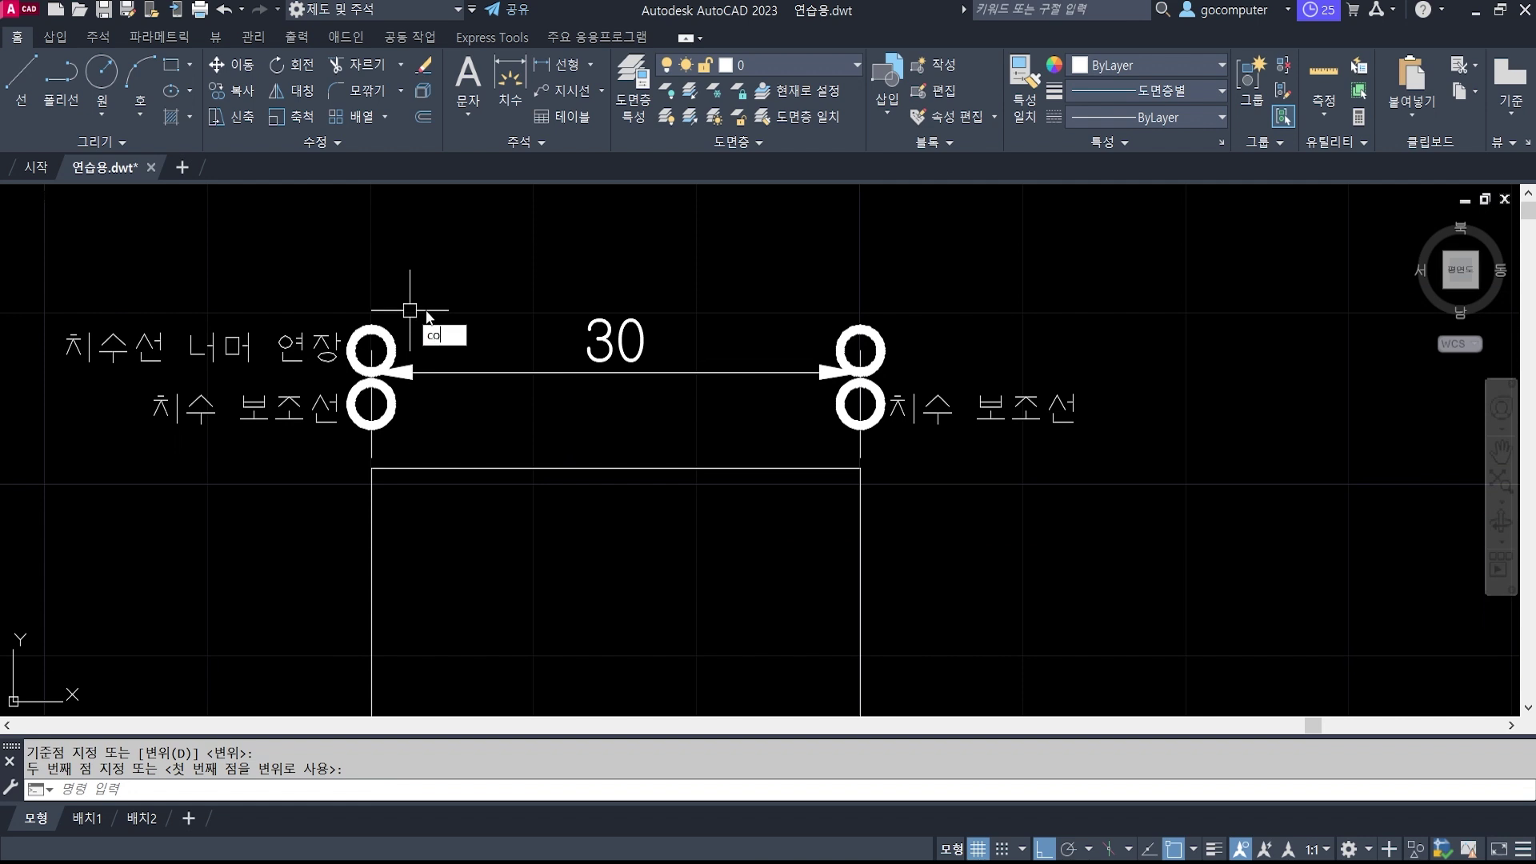
text(co)
key(Return)
click(232, 345)
key(Return)
click(190, 269)
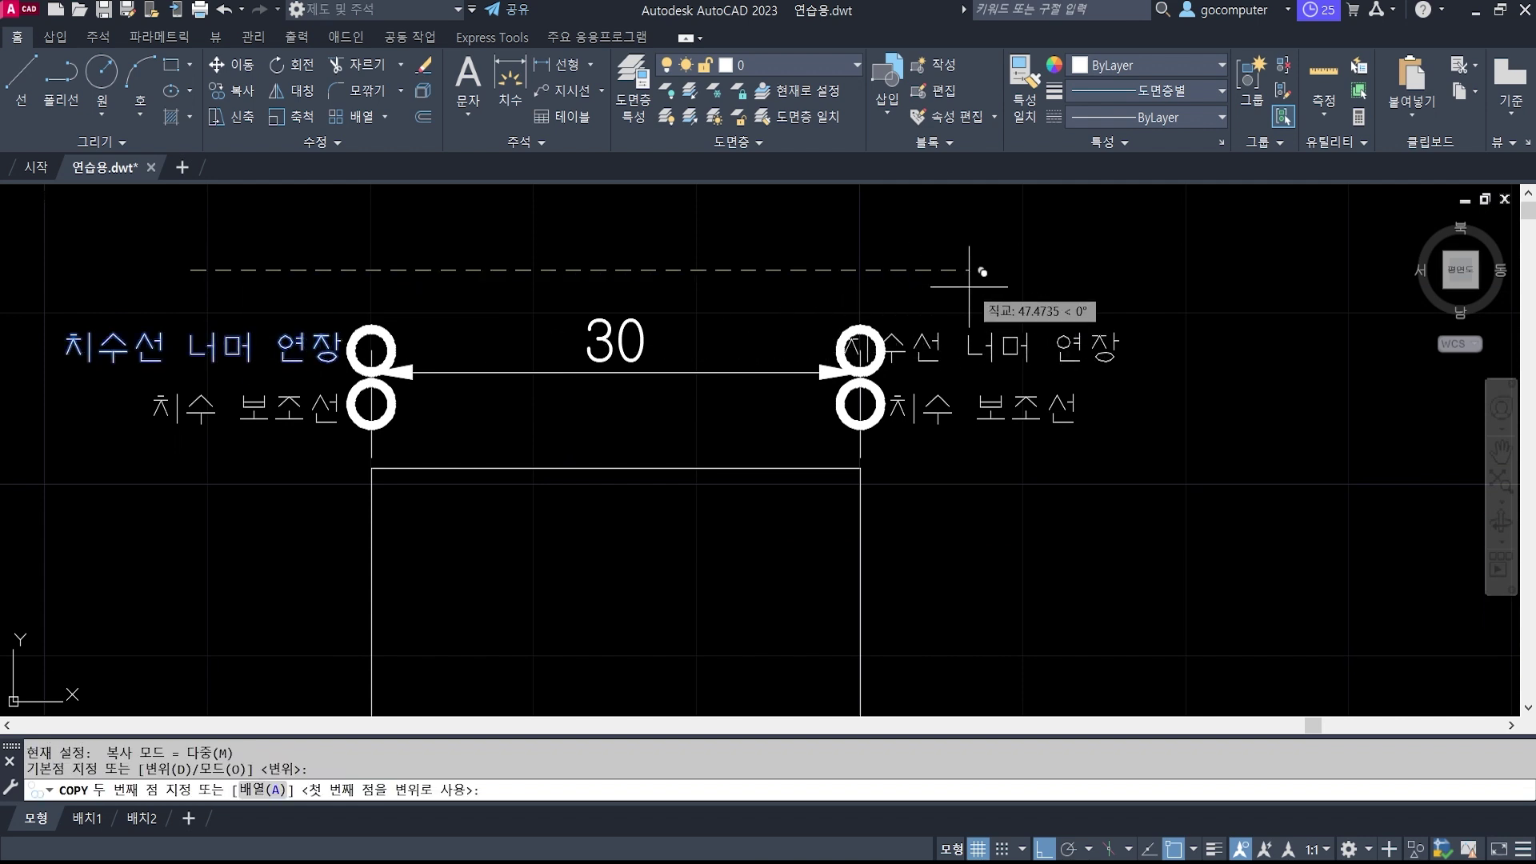
click(1021, 293)
key(Return)
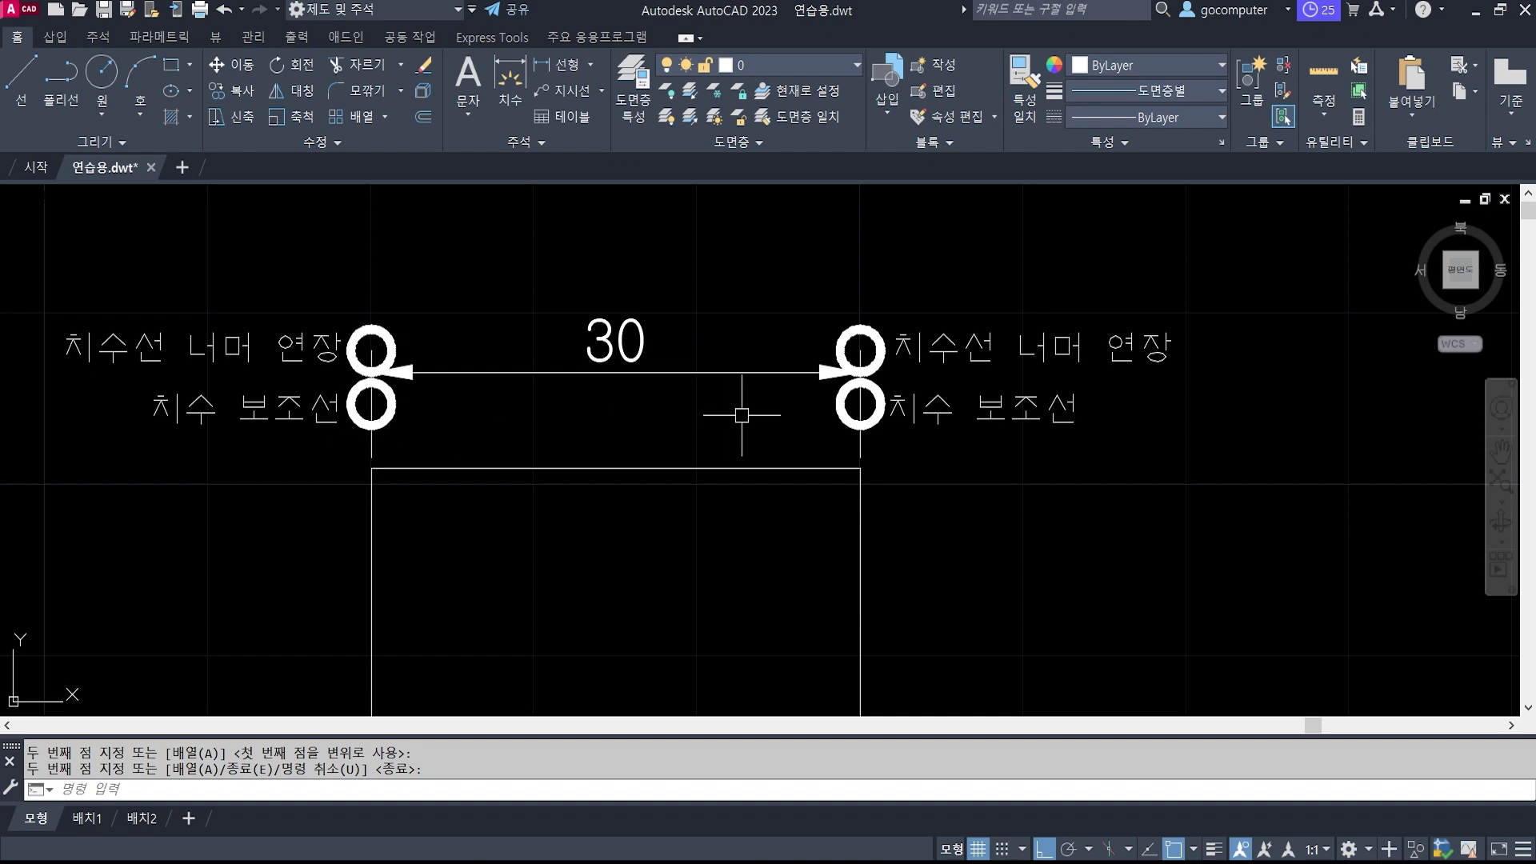
Draw a donut with diameters 2 and 3 on the dimension line, between the left arrowhead and the dimension text.
text(do)
key(Return)
key(Return)
key(Return)
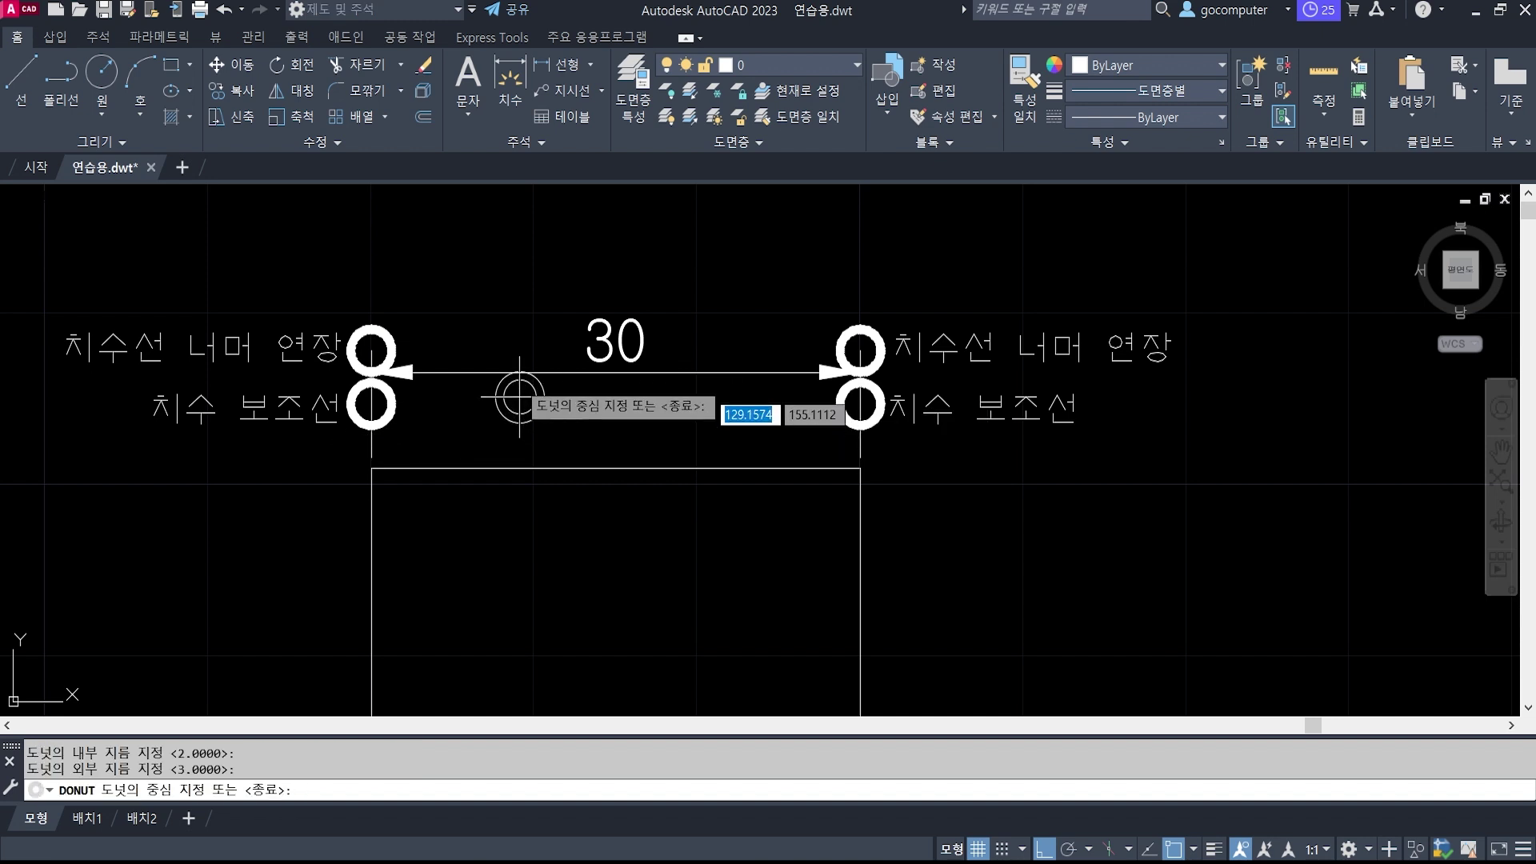
click(517, 372)
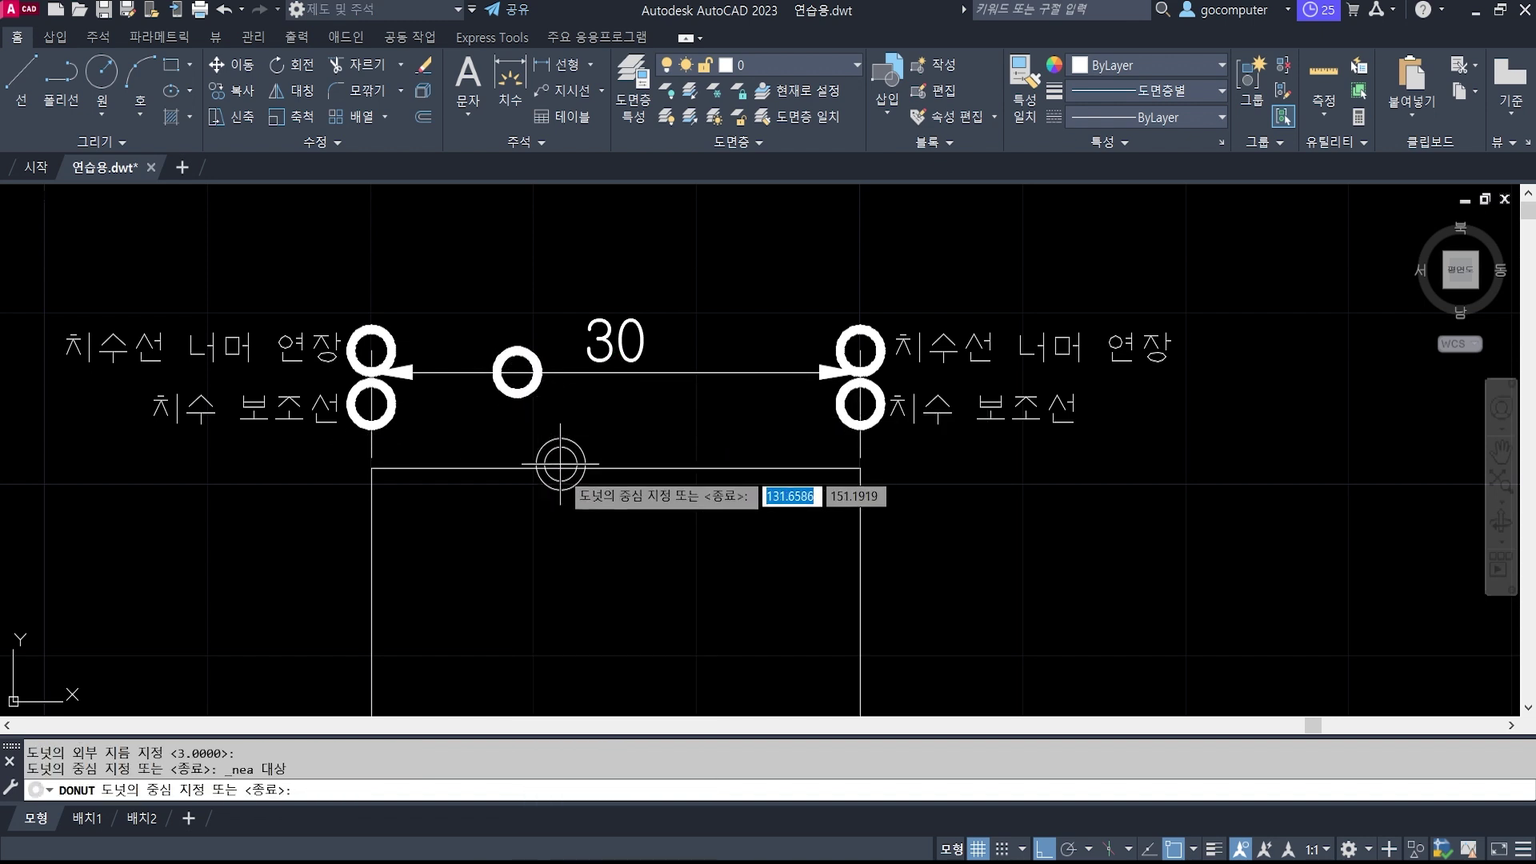
key(Return)
Copy the right "치수 보조선" label horizontally to below the donut on the dimension line.
text(c)
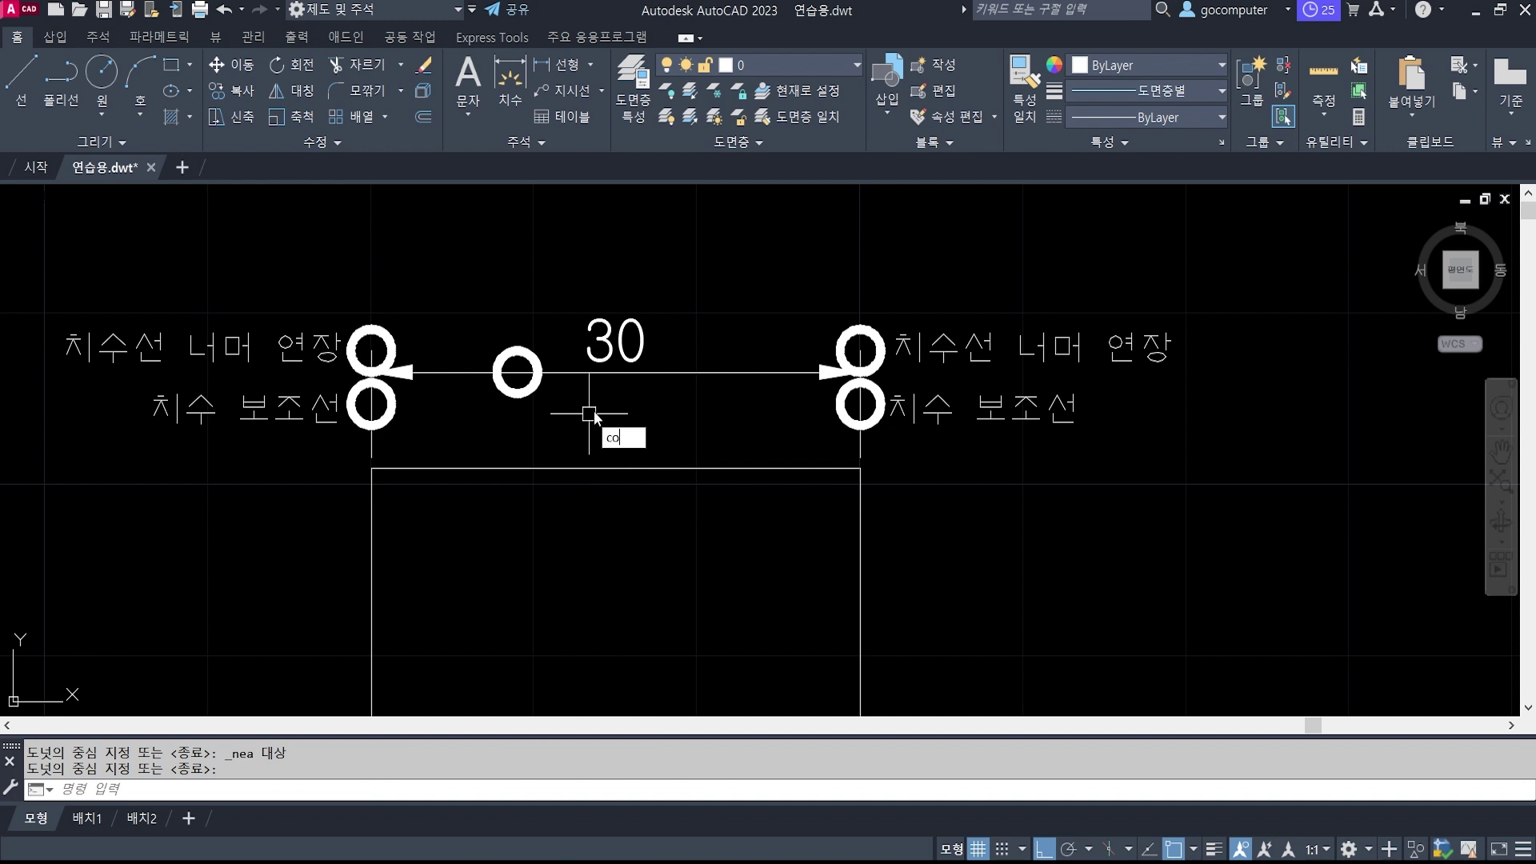
text(o)
key(Return)
click(967, 408)
key(Return)
click(985, 412)
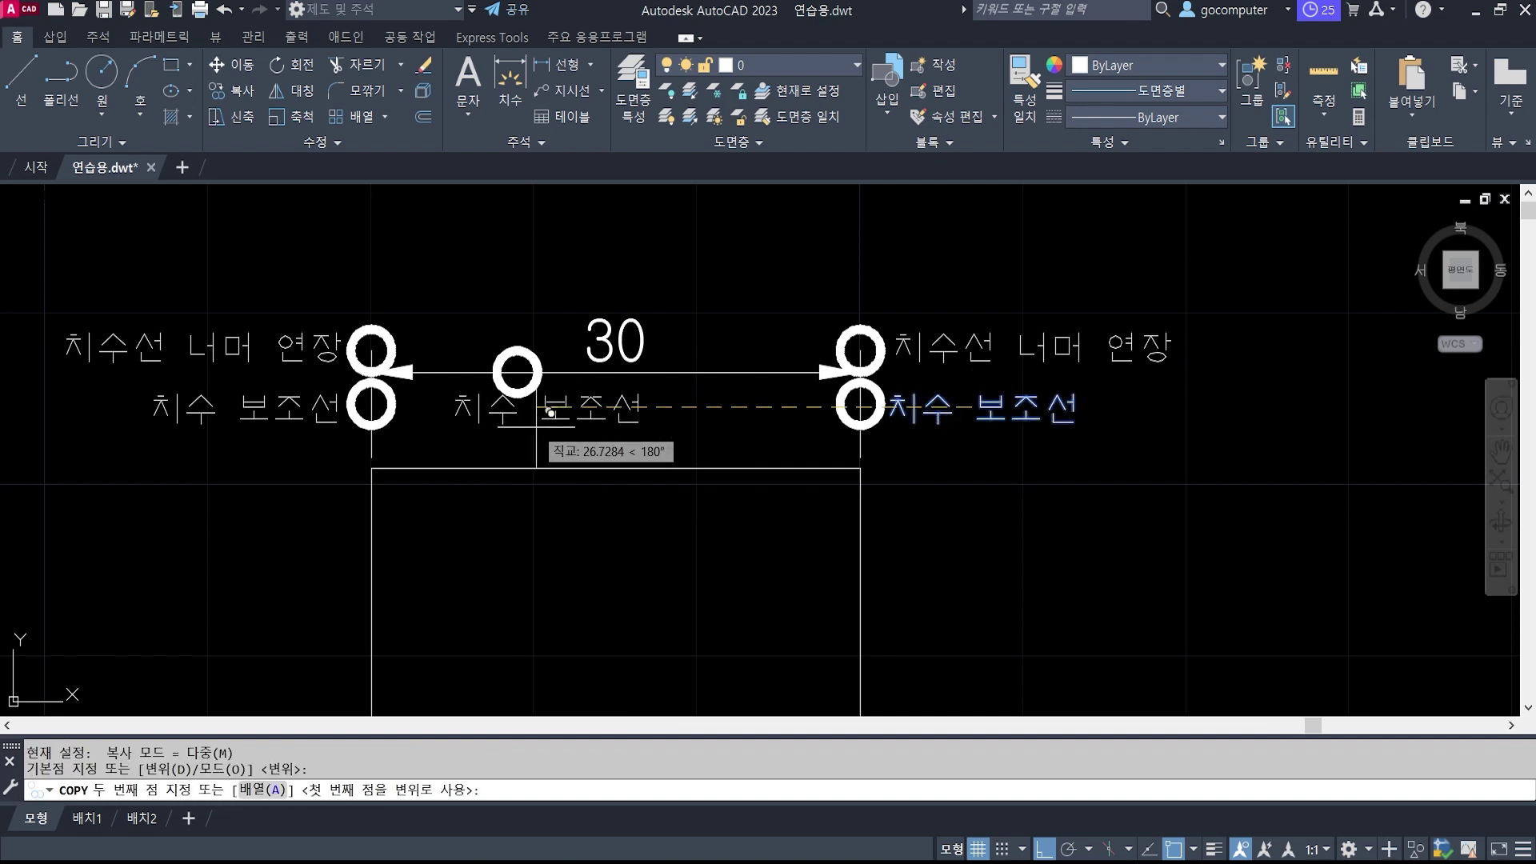
click(550, 412)
key(Return)
Change the text of the label below the dimension line to "치수선".
text(ed)
key(Return)
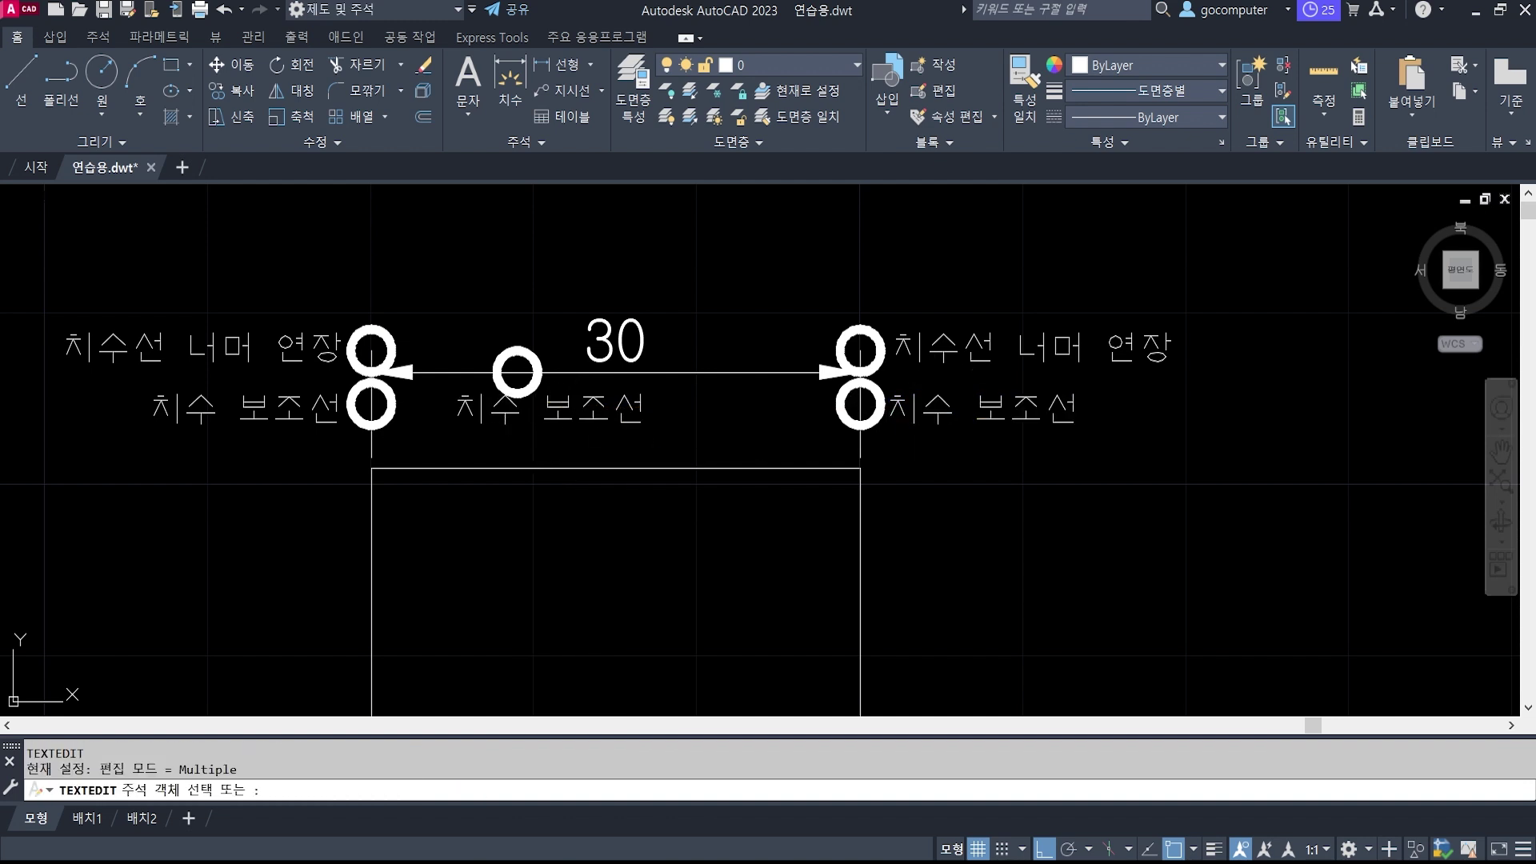
click(579, 404)
text(치수선)
key(Return)
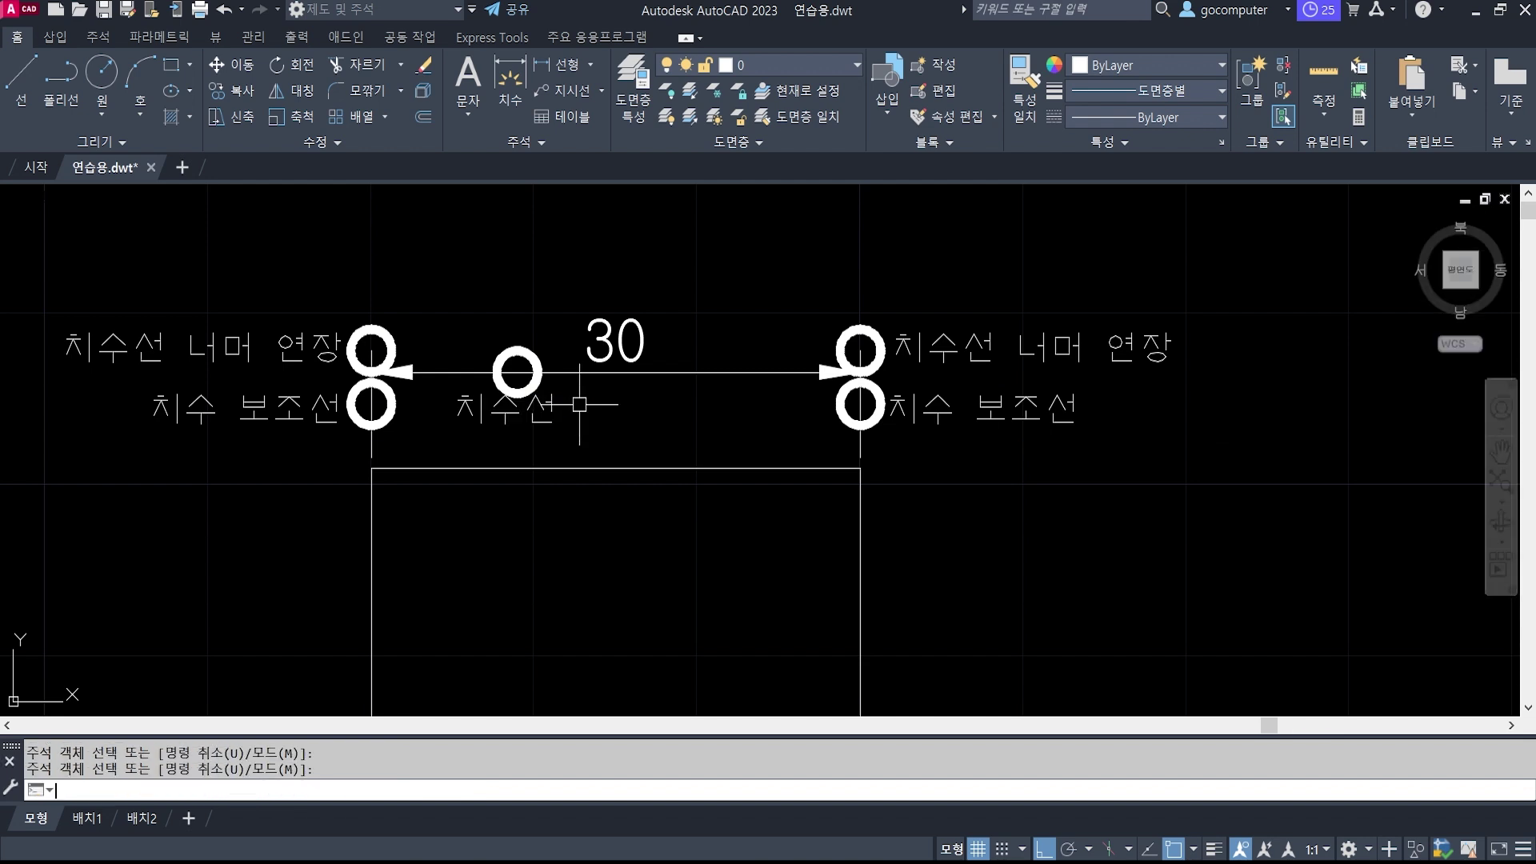
key(Escape)
Move the "치수선" label slightly down and to the right, placing it centred under the donut on the dimension line.
text(m)
key(Return)
click(512, 408)
key(Return)
click(579, 404)
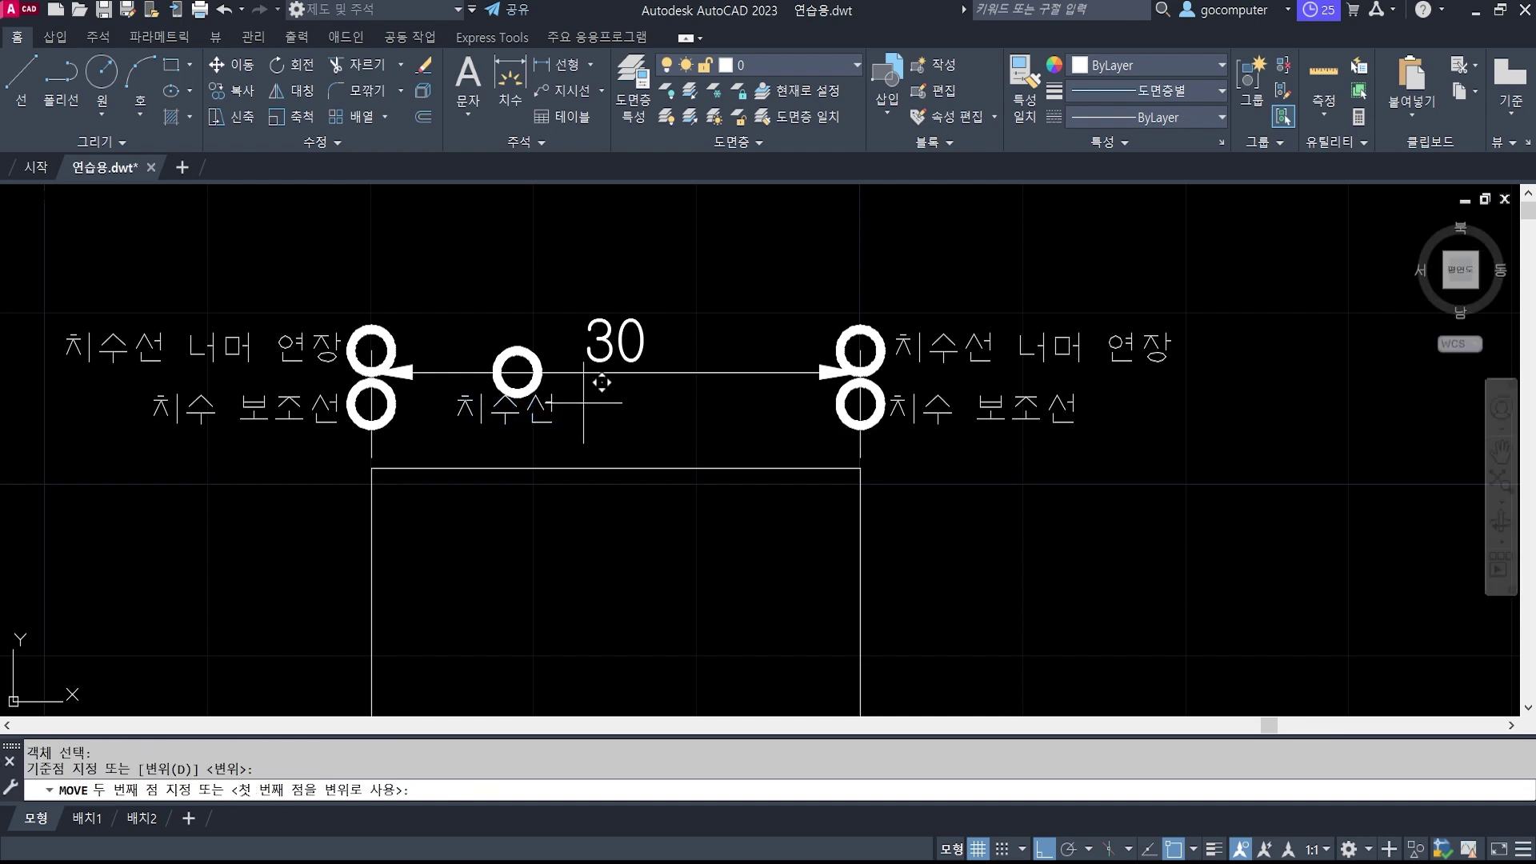
key(Return)
click(555, 417)
key(Return)
click(577, 405)
click(592, 406)
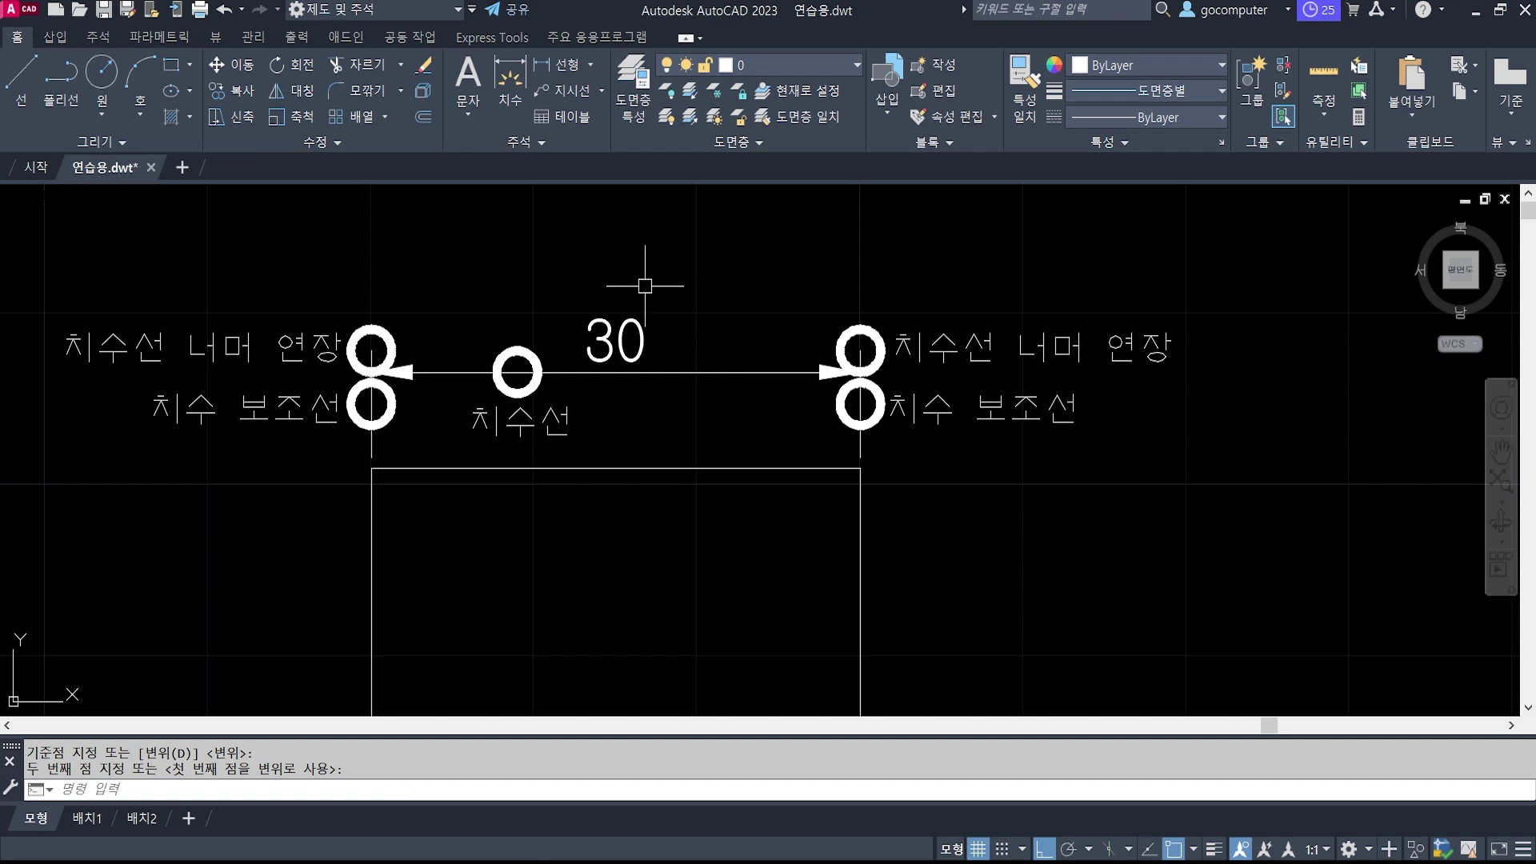
Draw a donut with inner diameter 2 and outer diameter 3 over the dimension text 30.
text(do)
key(Return)
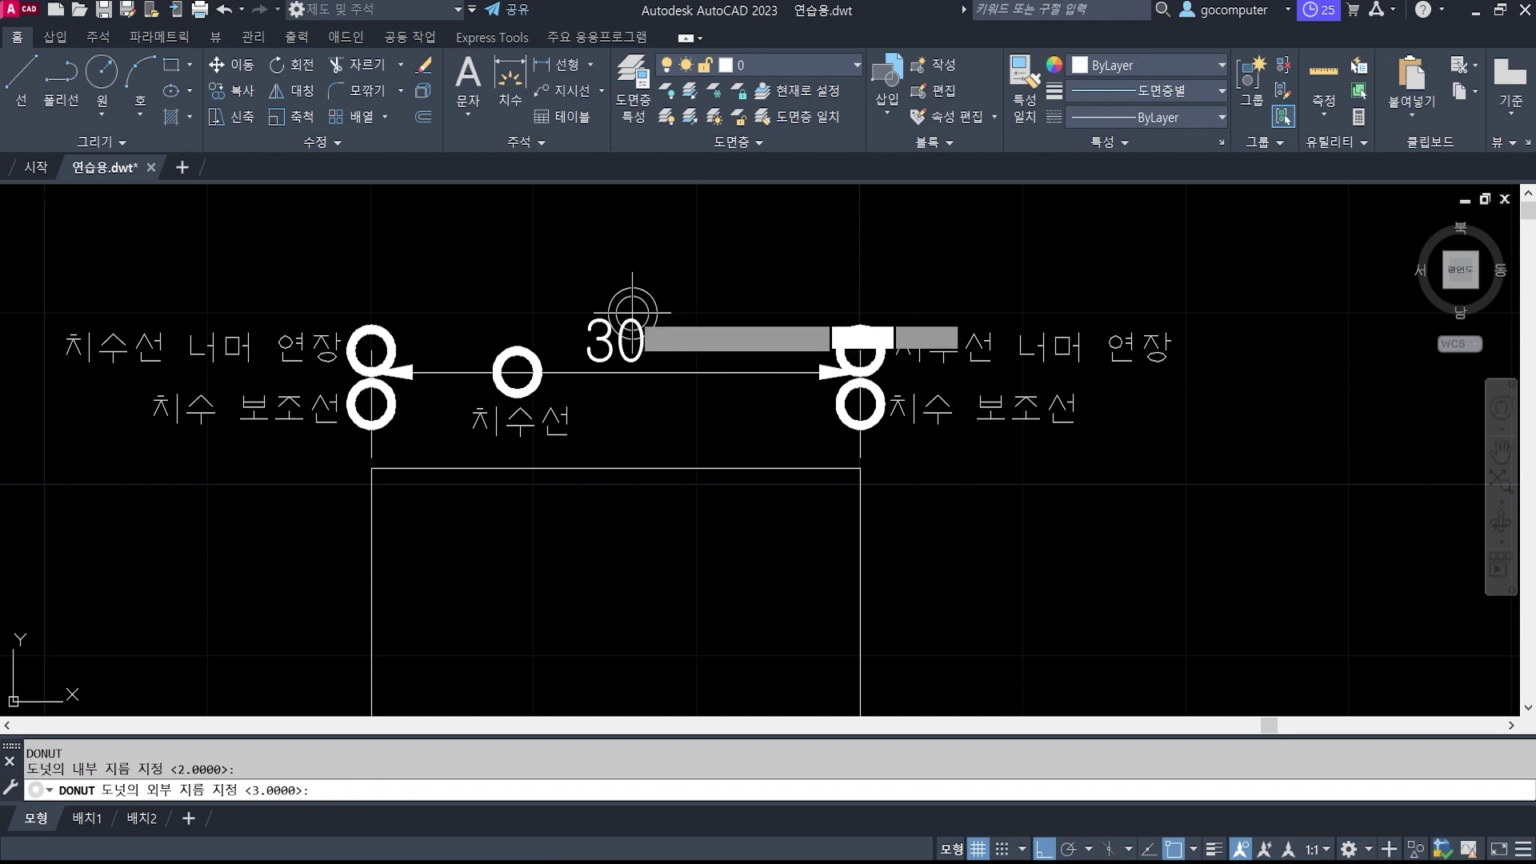
key(Return)
key(Return)
click(617, 322)
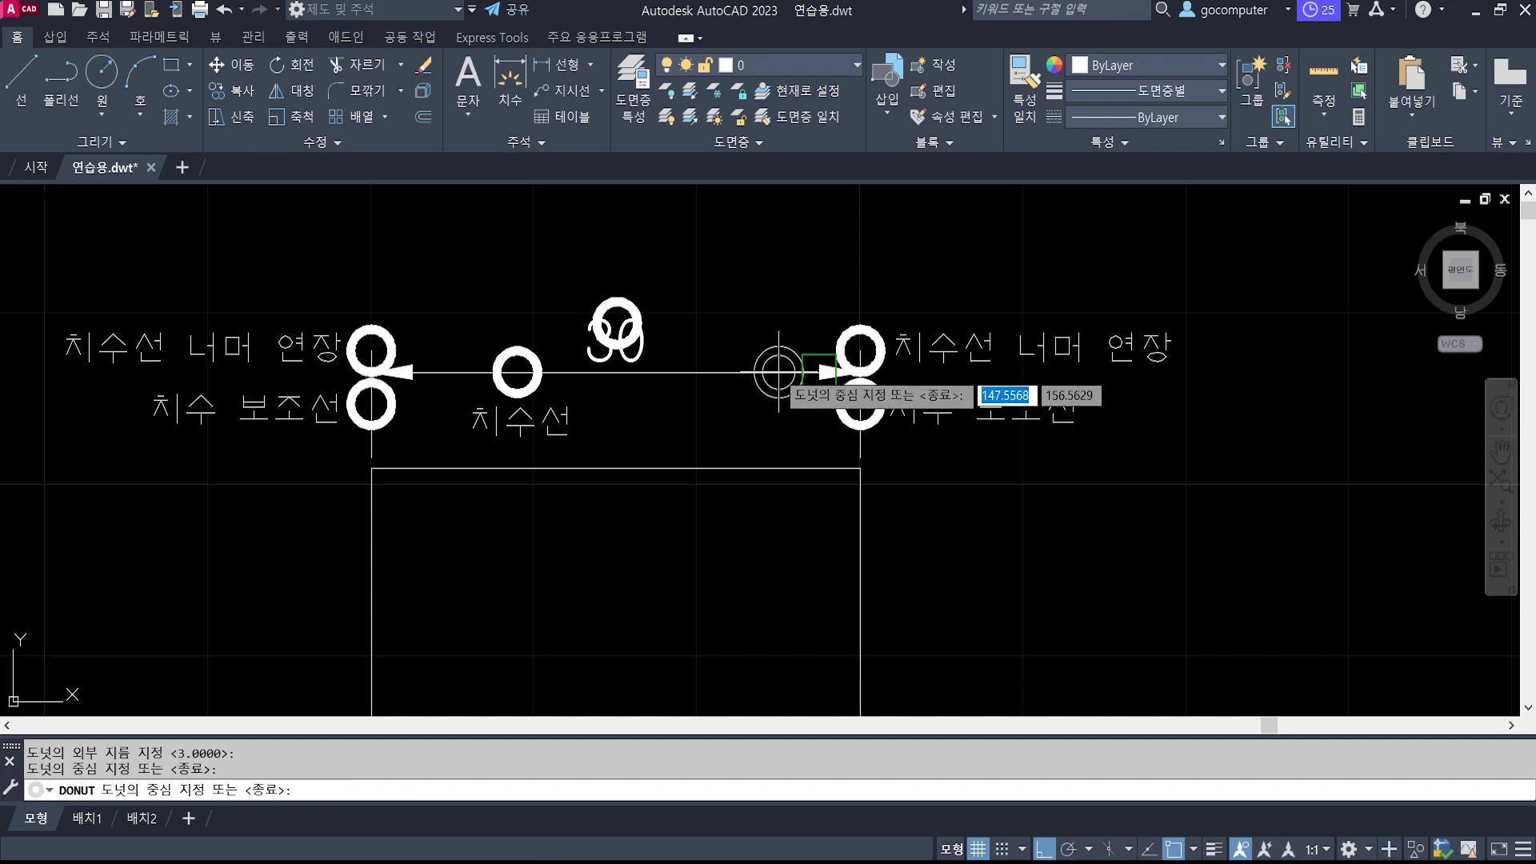
key(Return)
Copy the "치수선" label straight up to above the dimension line.
text(co)
key(Return)
click(556, 422)
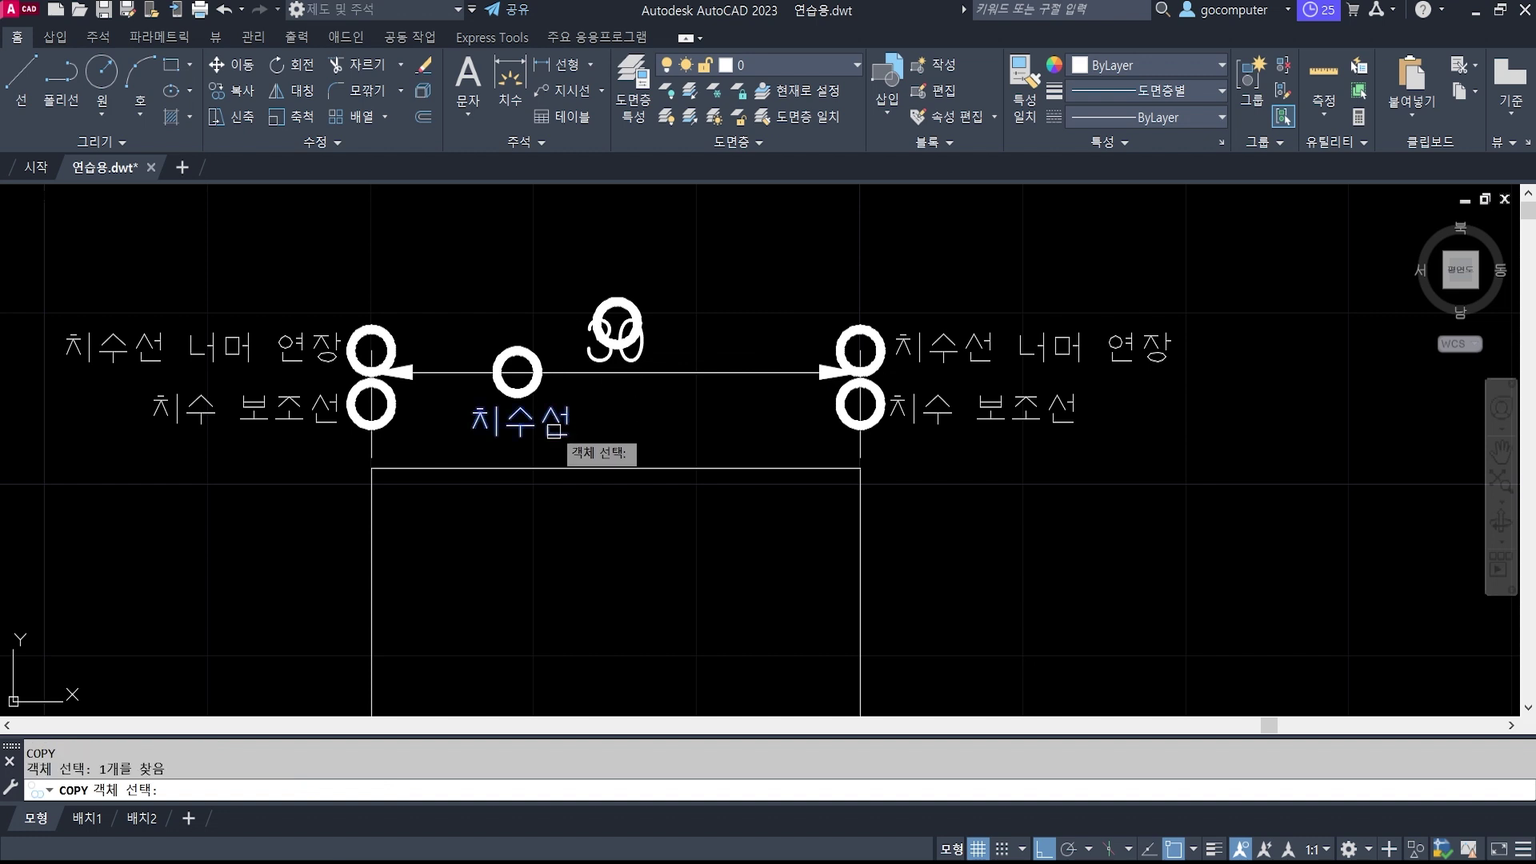
key(Return)
click(559, 422)
click(558, 288)
key(Return)
Move the copied "치수선" label horizontally to the right, above the donut on the dimension text.
text(m)
key(Return)
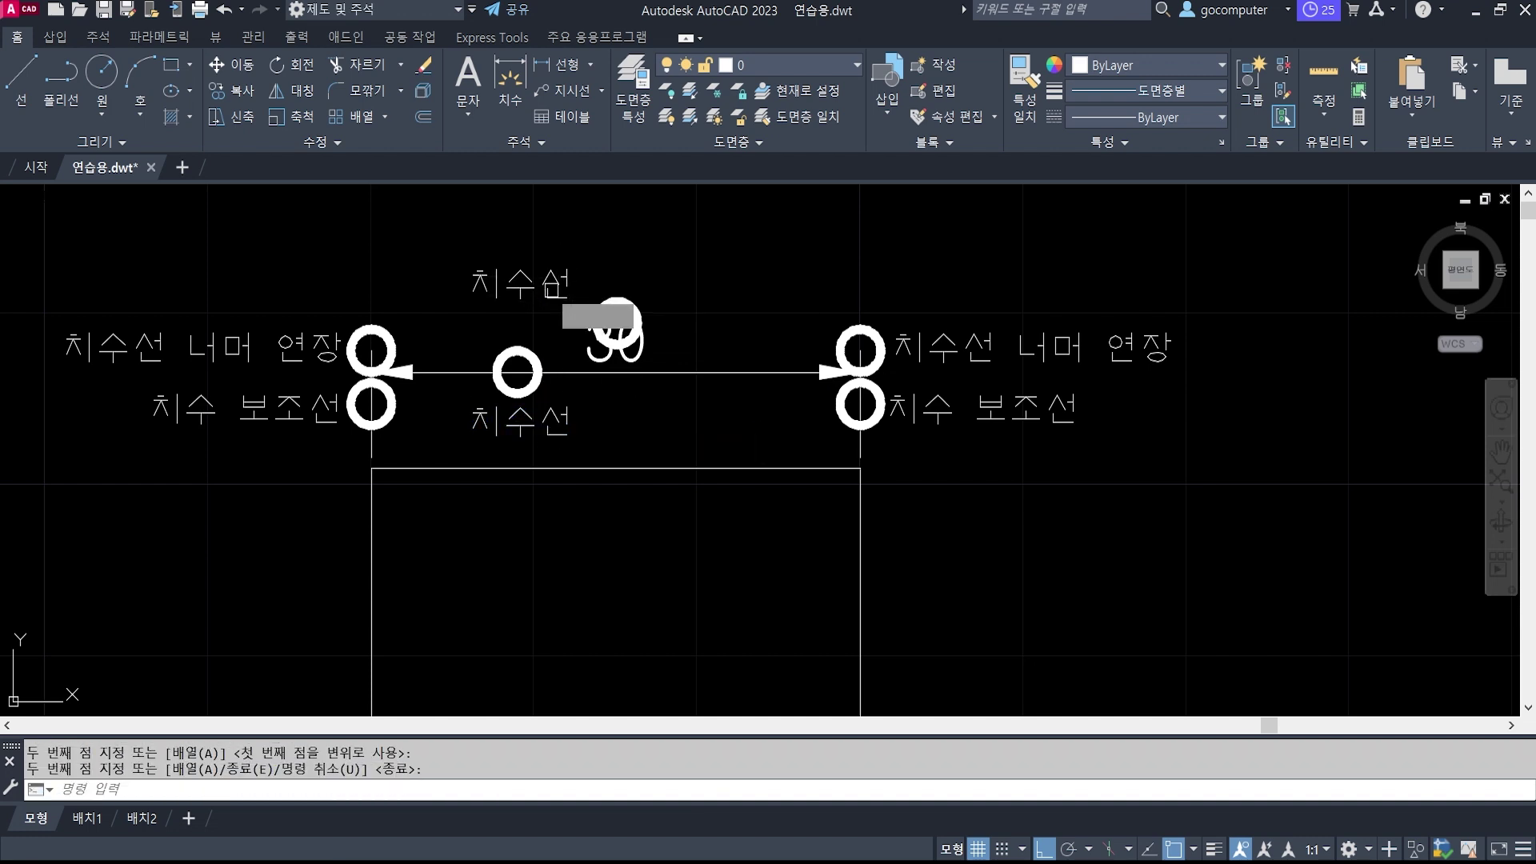
click(555, 287)
key(Return)
click(508, 239)
click(601, 239)
key(Return)
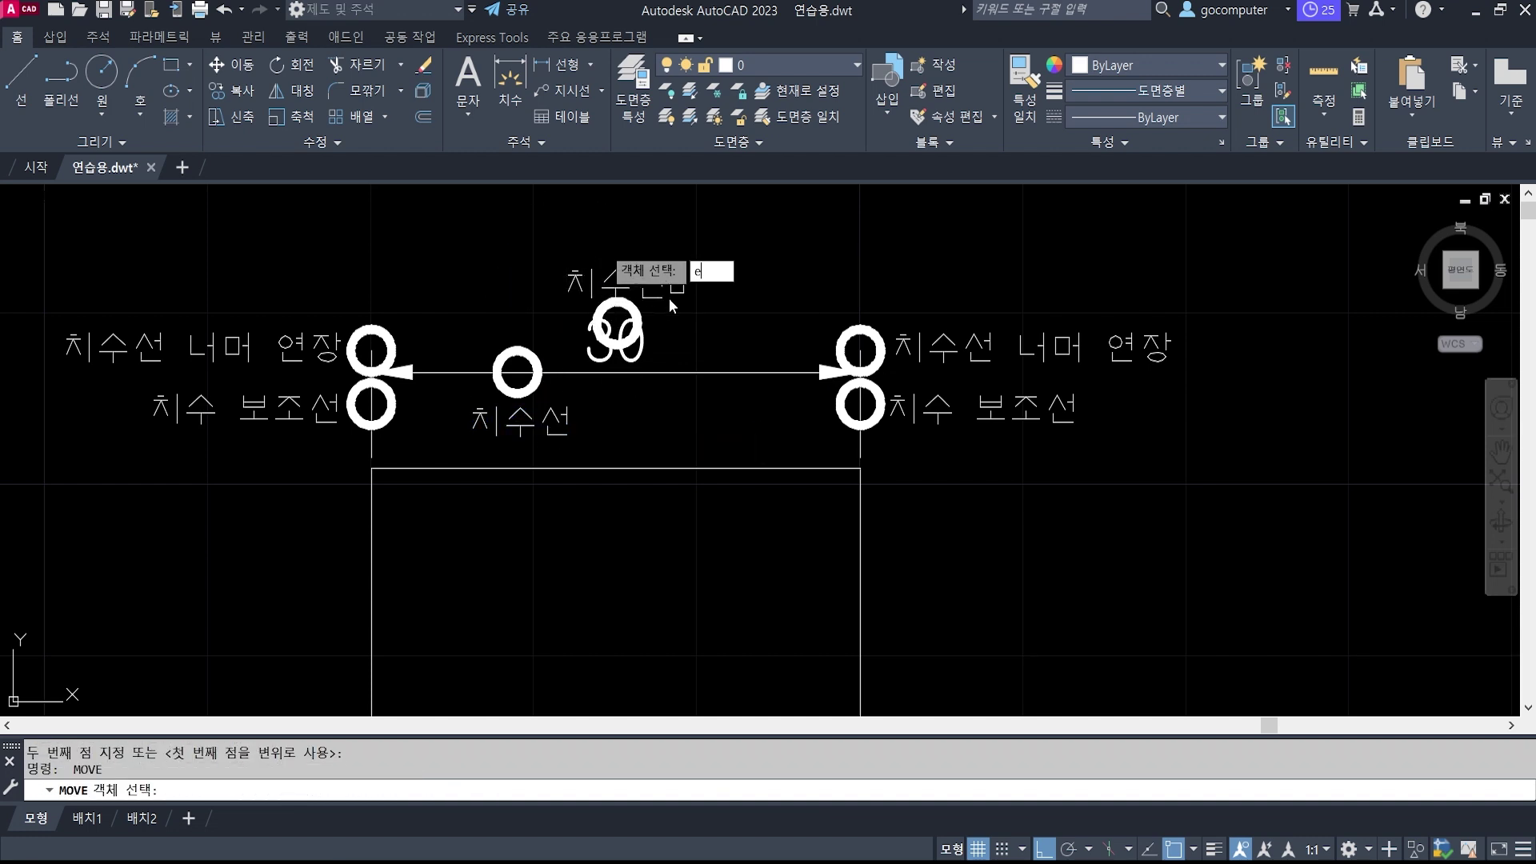
click(632, 282)
click(632, 282)
key(Escape)
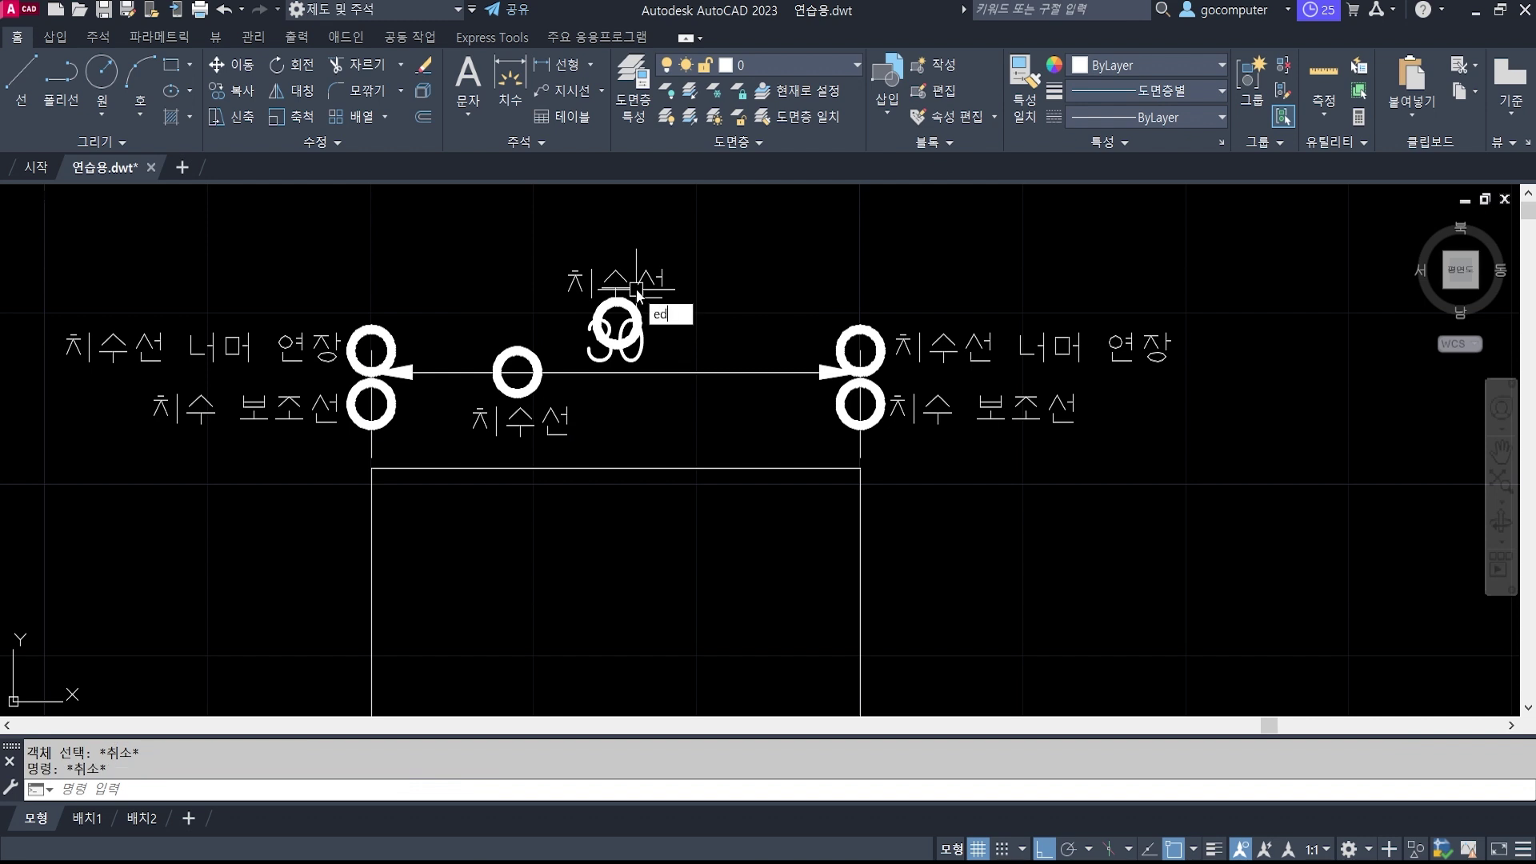
Shorten the text of the label above the dimension text to "치수".
double_click(638, 288)
click(638, 288)
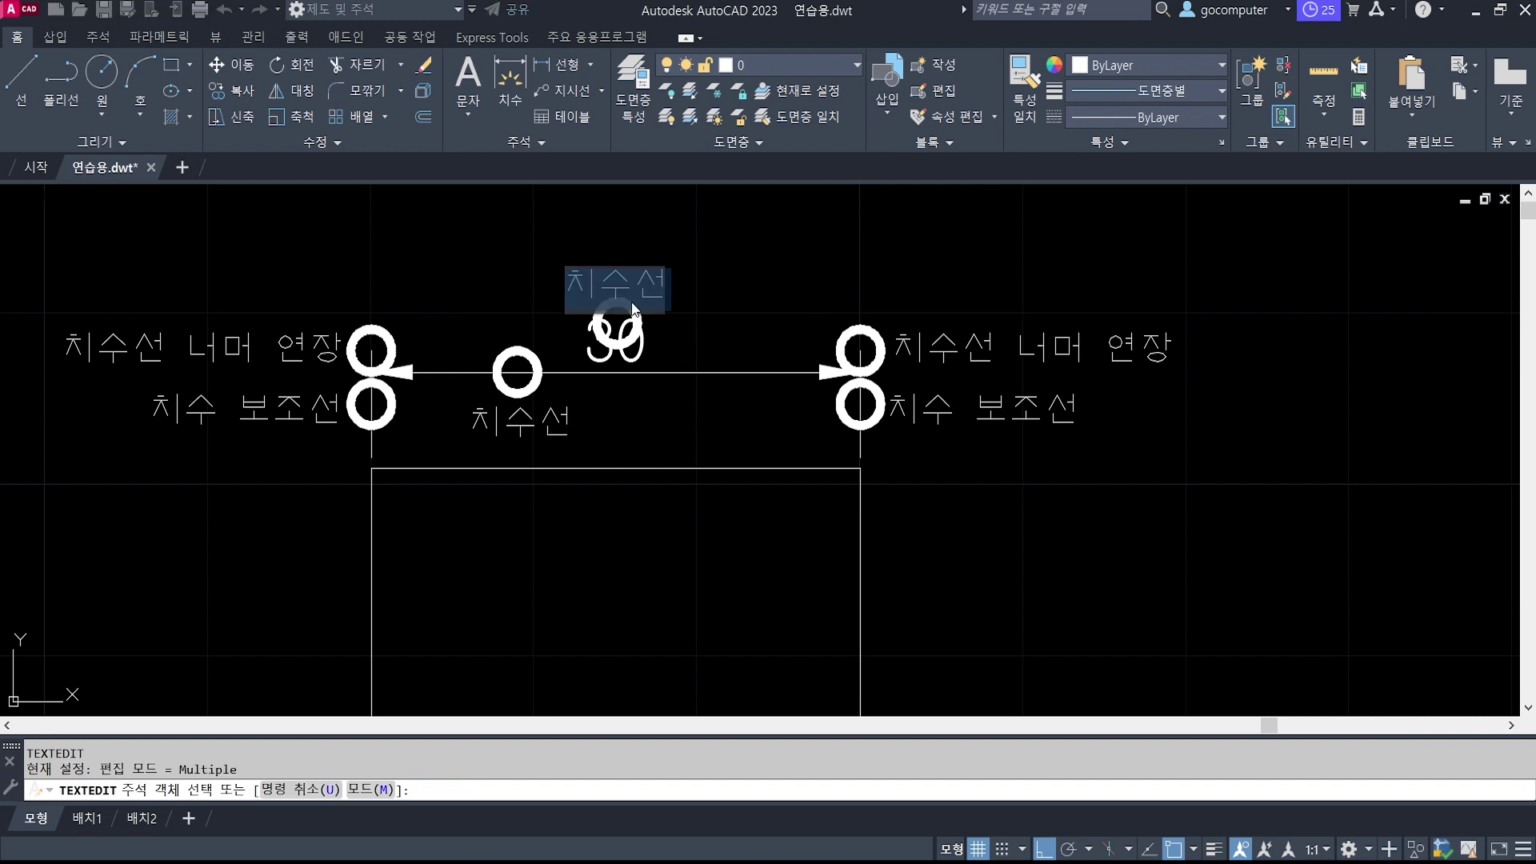
key(BackSpace)
click(744, 268)
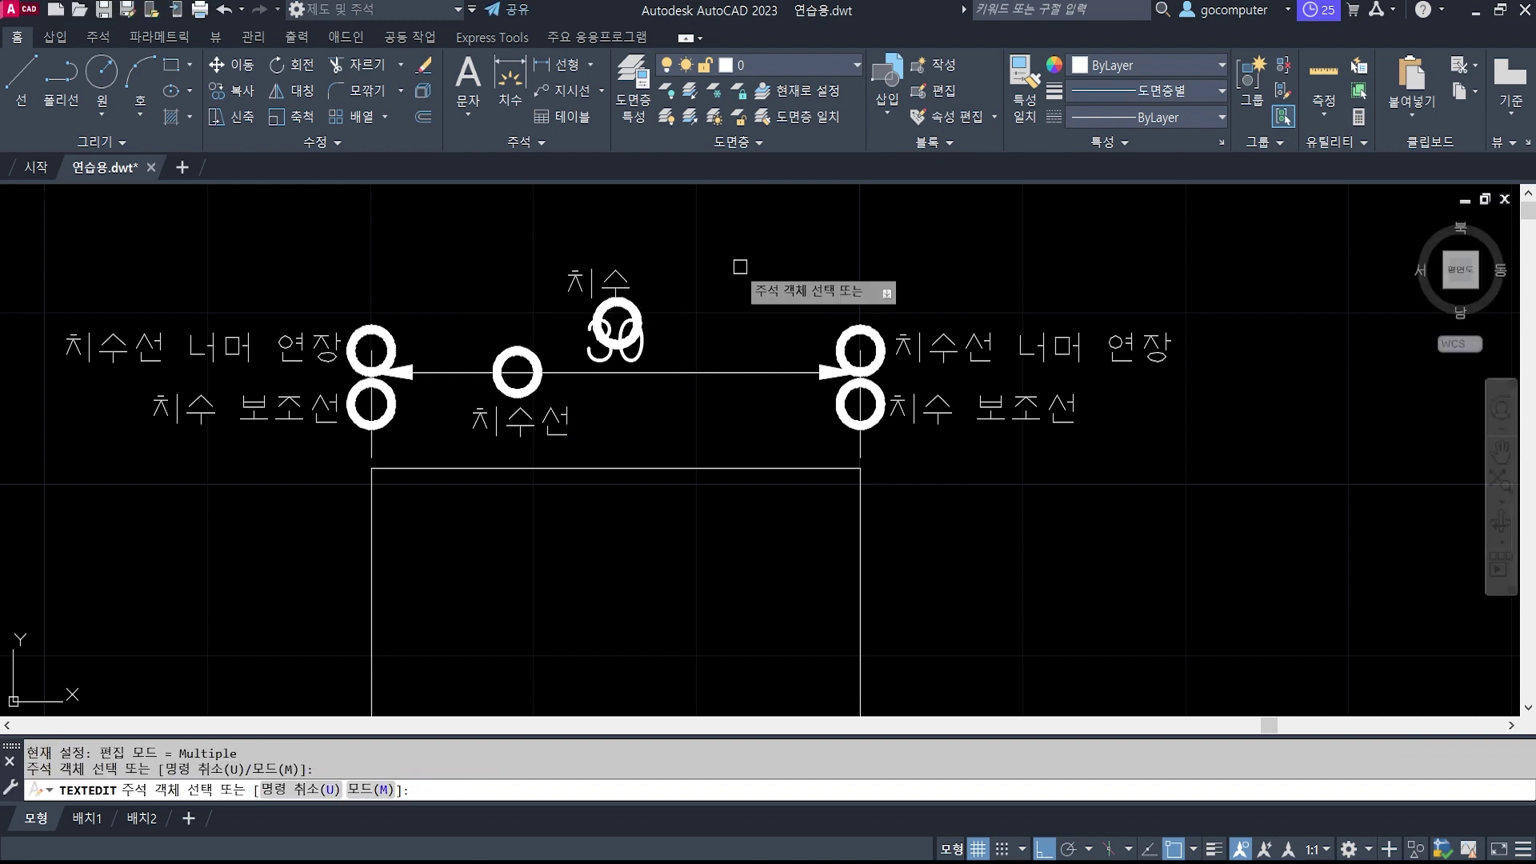
key(Return)
Move the "치수" label horizontally to centre it above the donut on the dimension text.
text(m)
key(Return)
click(596, 280)
key(Return)
click(636, 258)
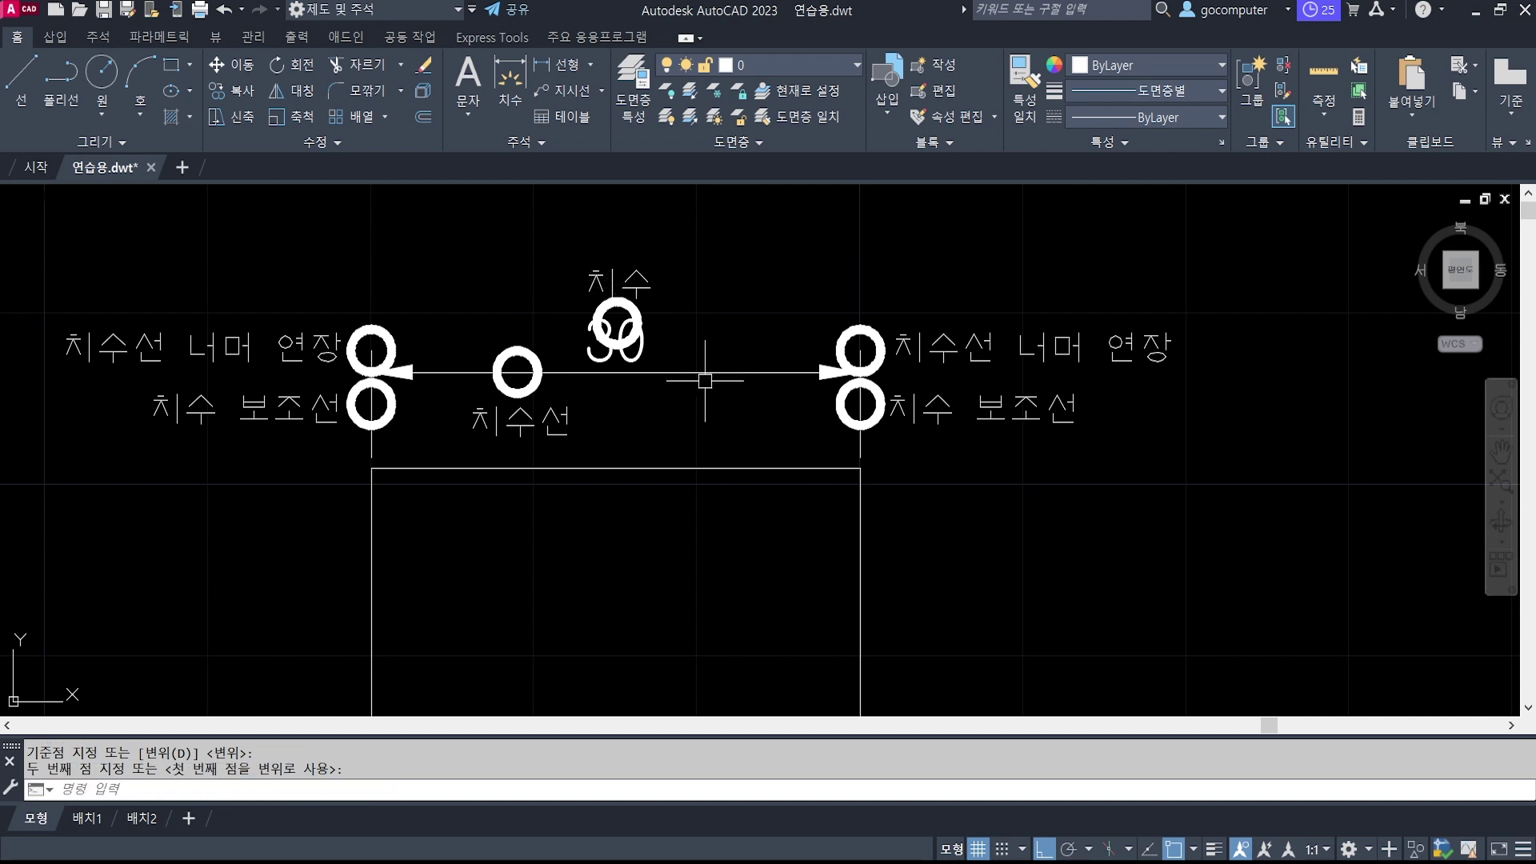
scroll(617, 408, up, 1)
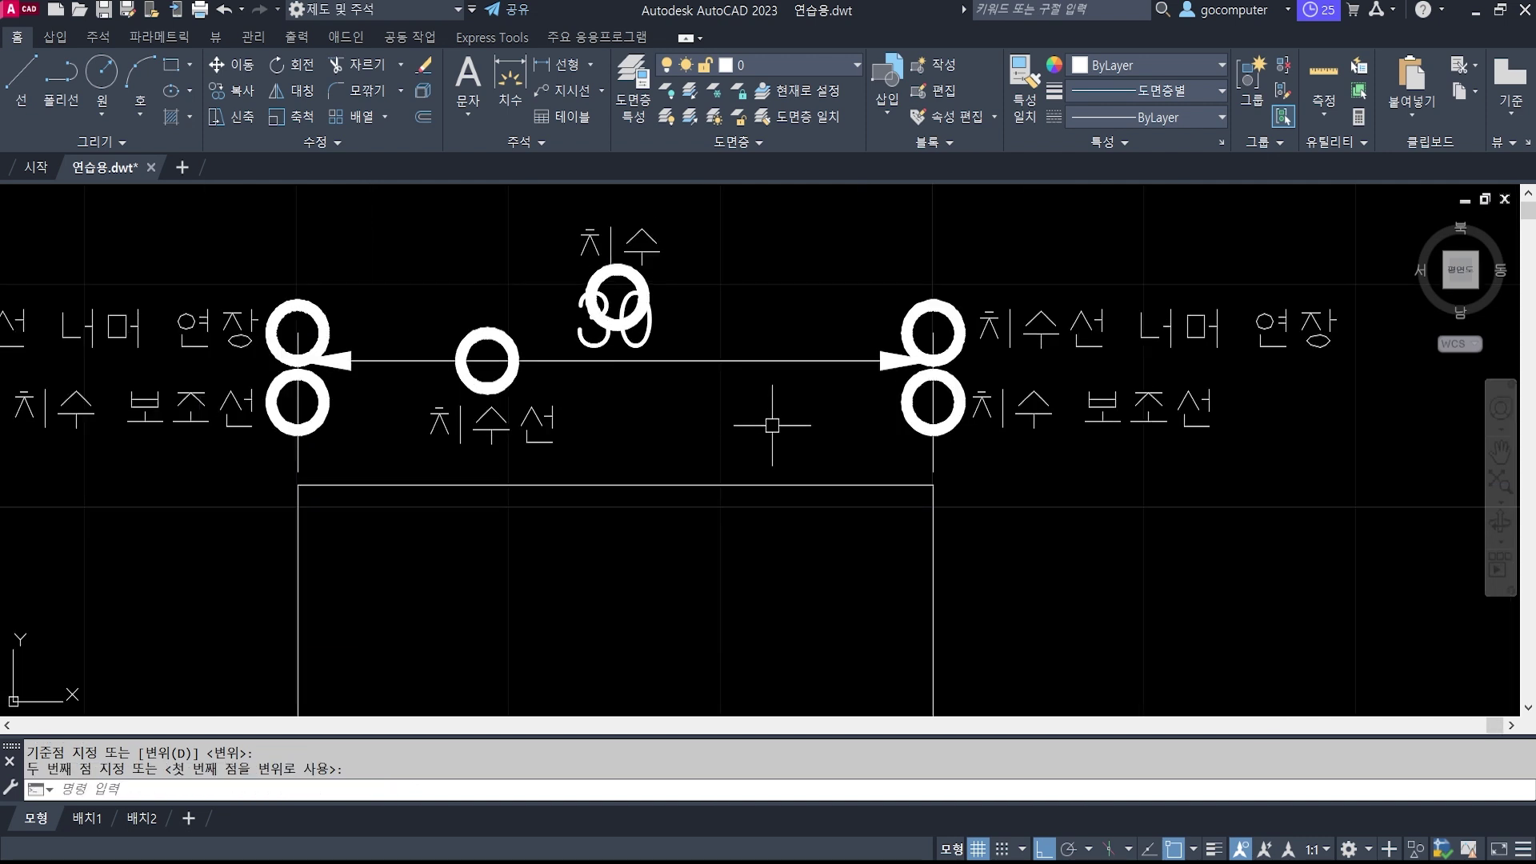
key(Escape)
key(Escape)
key(Escape)
scroll(718, 416, up, 2)
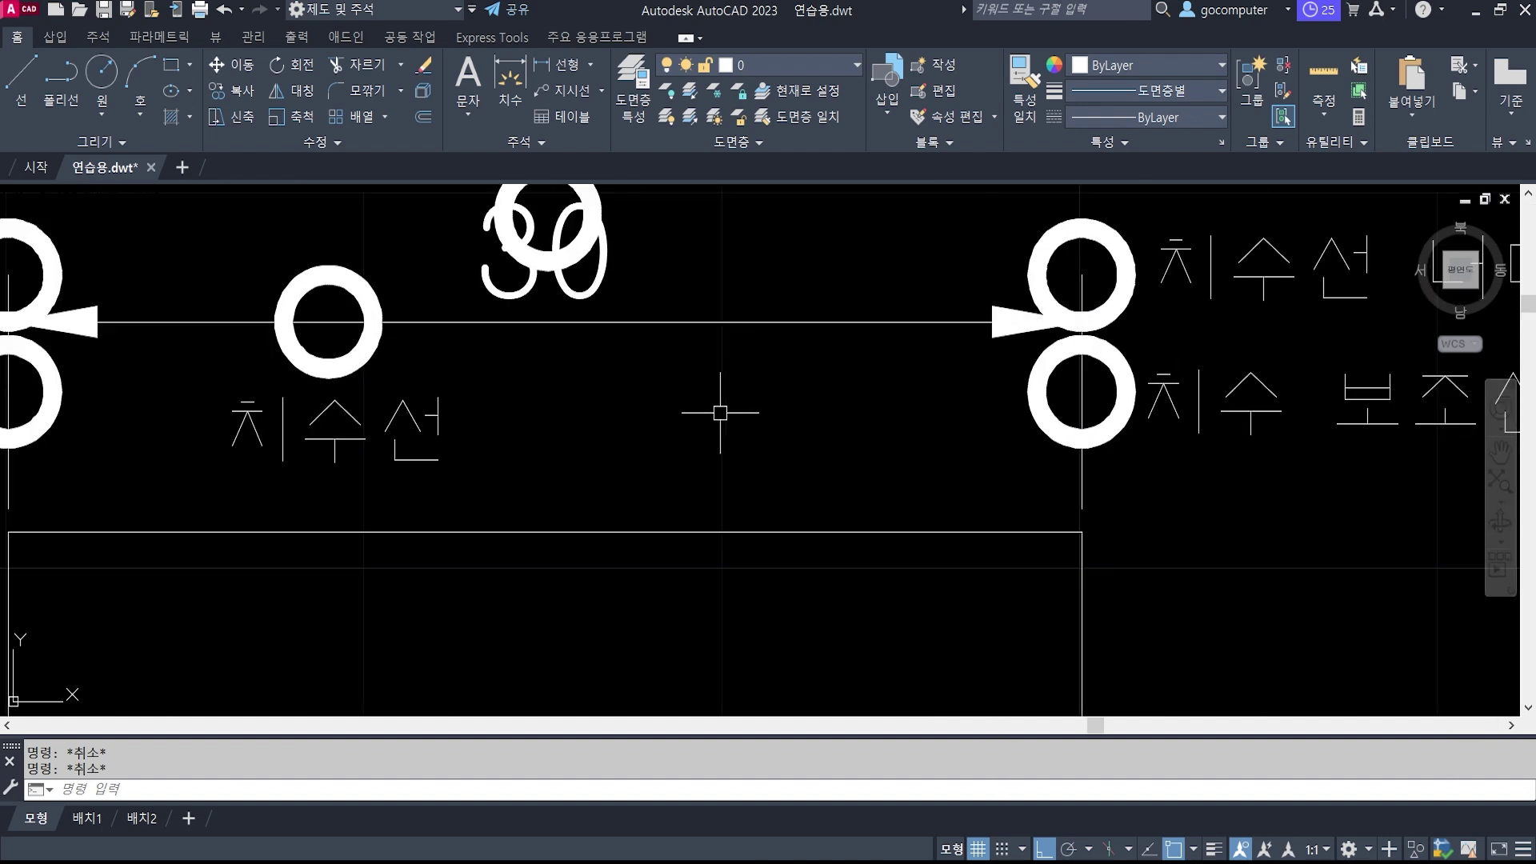
Place a donut with inner diameter 2 and outer diameter 3 on the gap between the dimension text and the dimension line.
scroll(721, 416, down, 2)
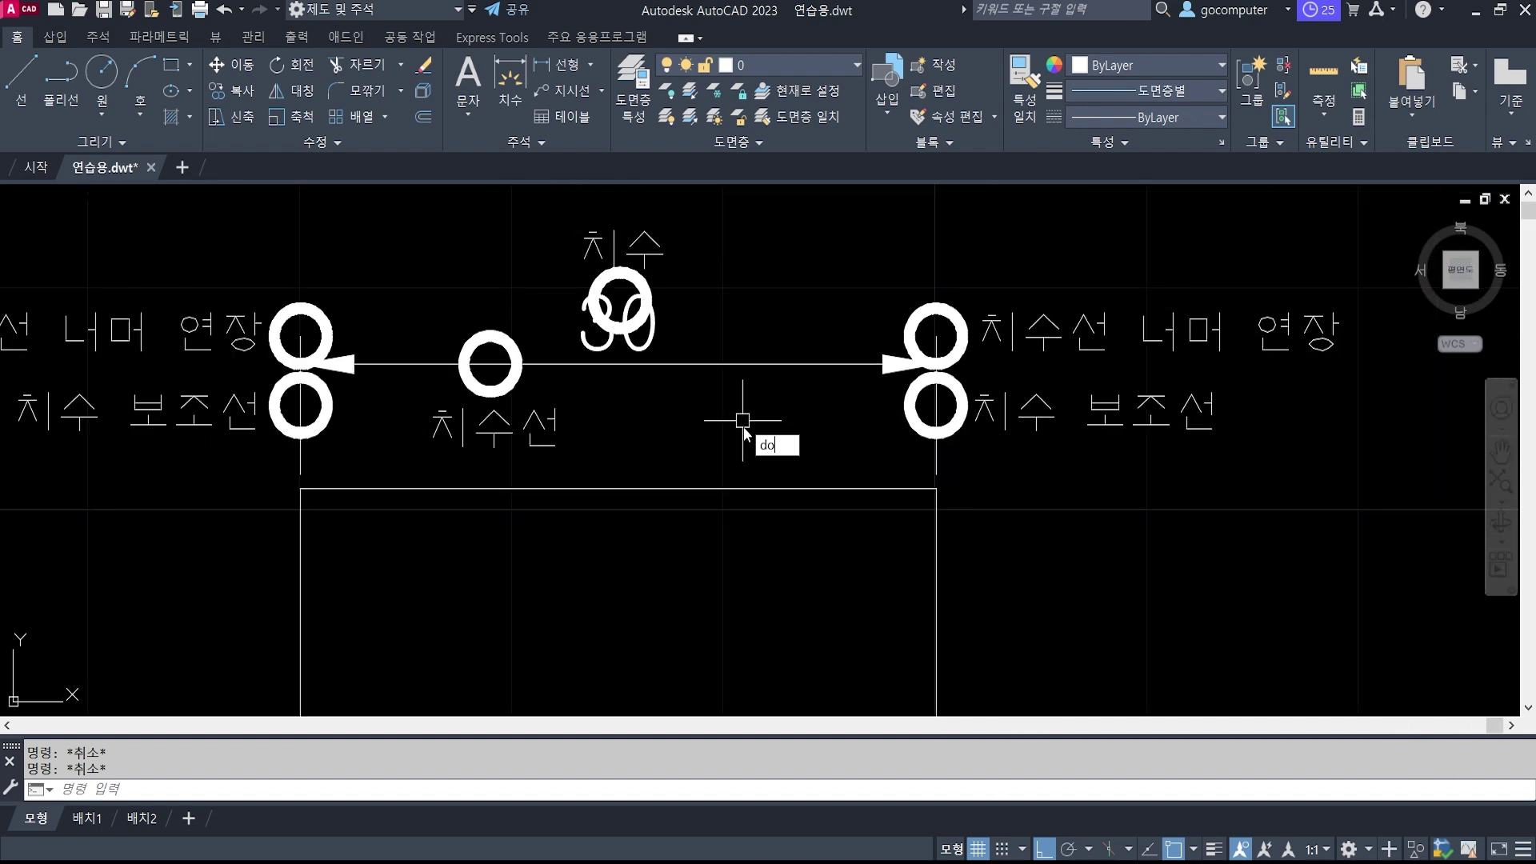
key(Return)
key(Return)
key(Return)
scroll(635, 373, up, 3)
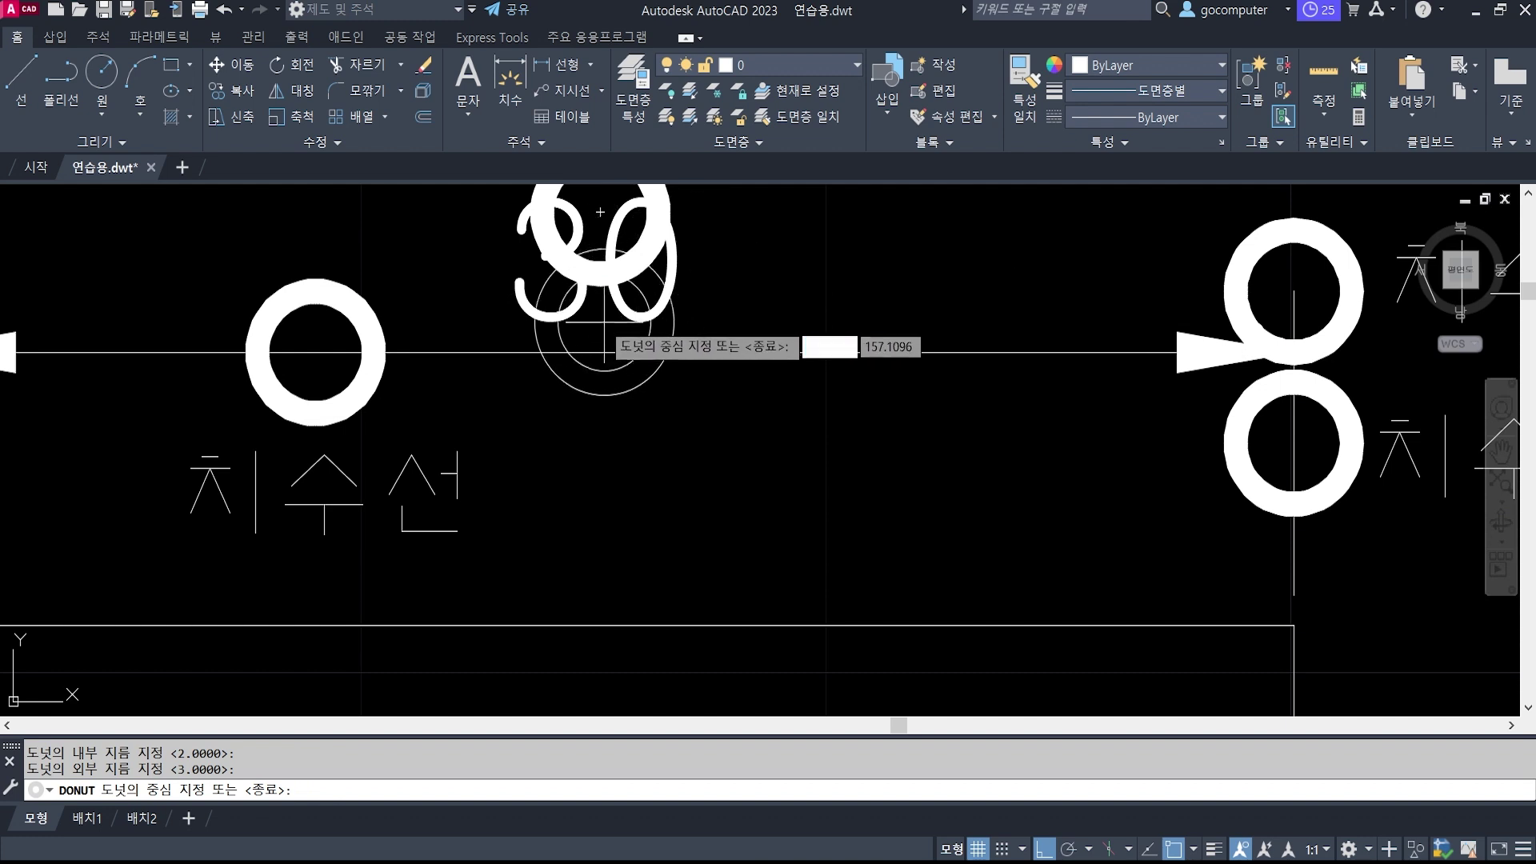
scroll(791, 432, down, 2)
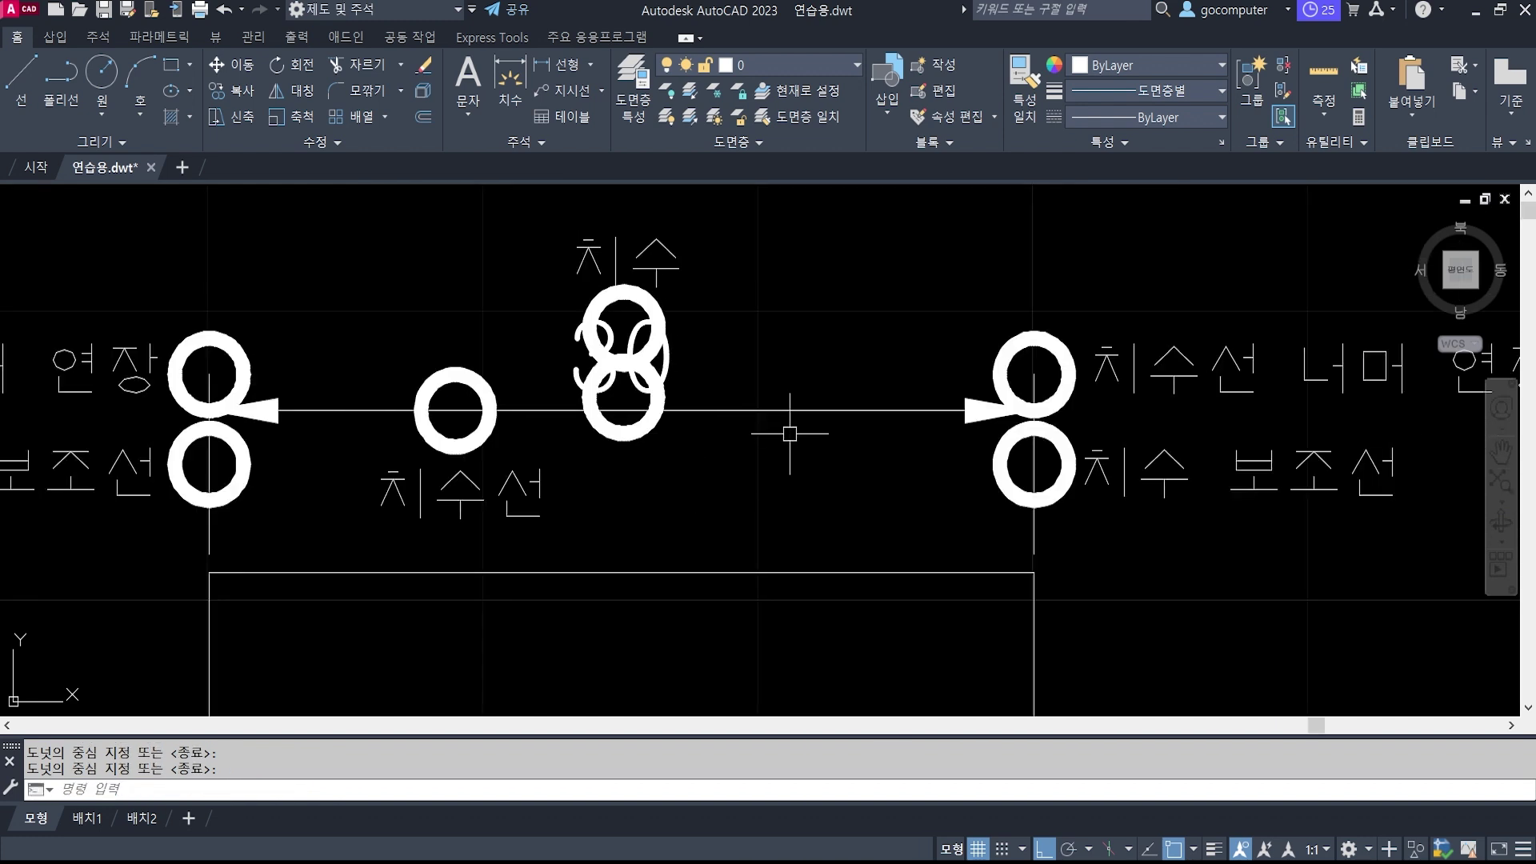
Copy the "치수" label horizontally to the right of the original.
text(co)
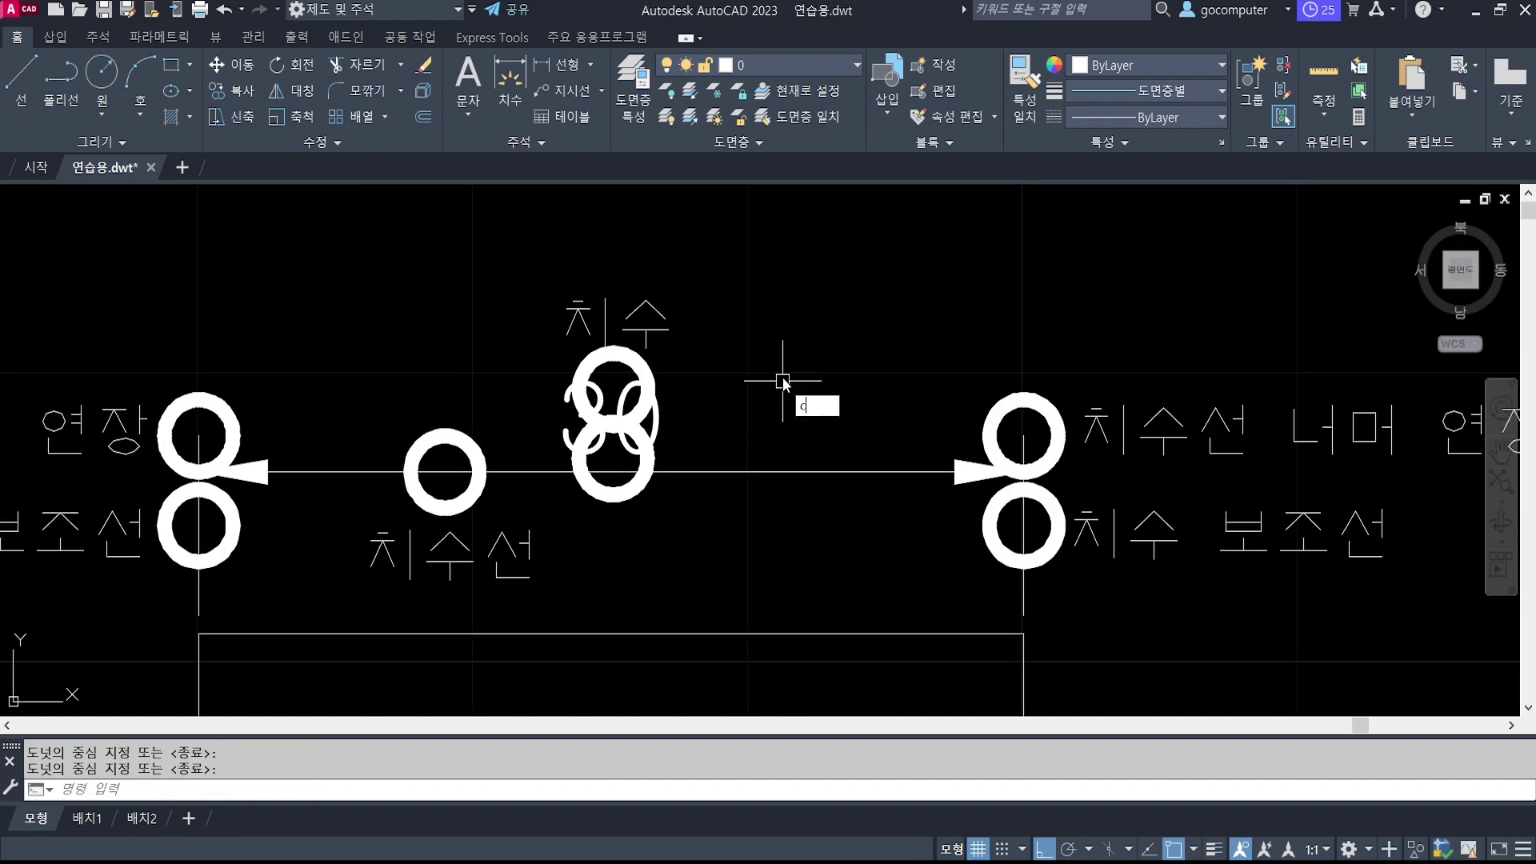
key(space)
click(645, 329)
key(space)
click(635, 328)
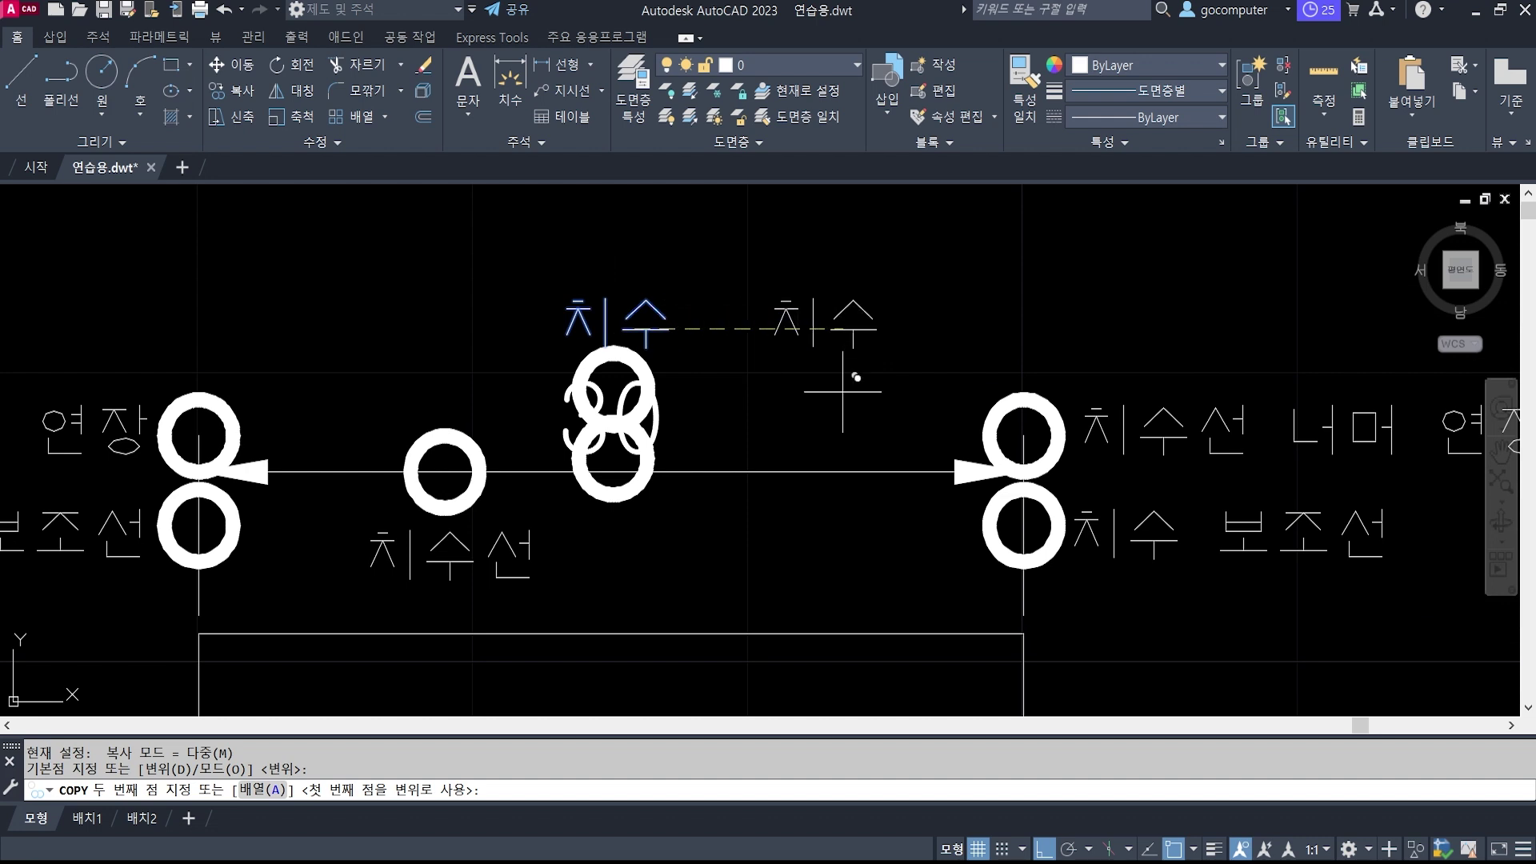
click(768, 328)
key(space)
Move the copied "치수" label down to just above the dimension line.
click(777, 325)
key(space)
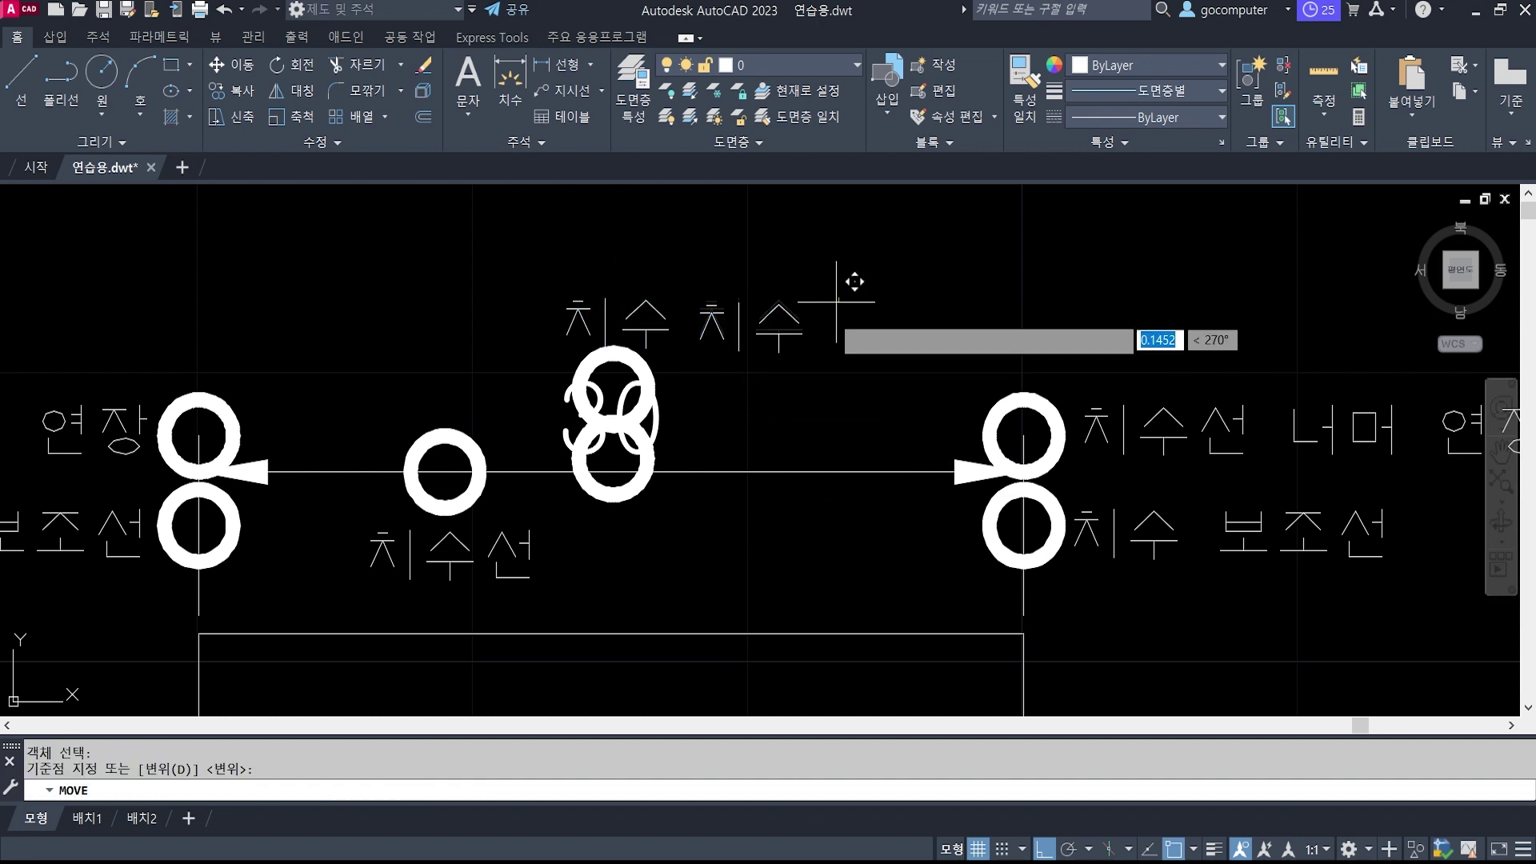
click(837, 298)
click(811, 423)
key(space)
text(ed)
key(space)
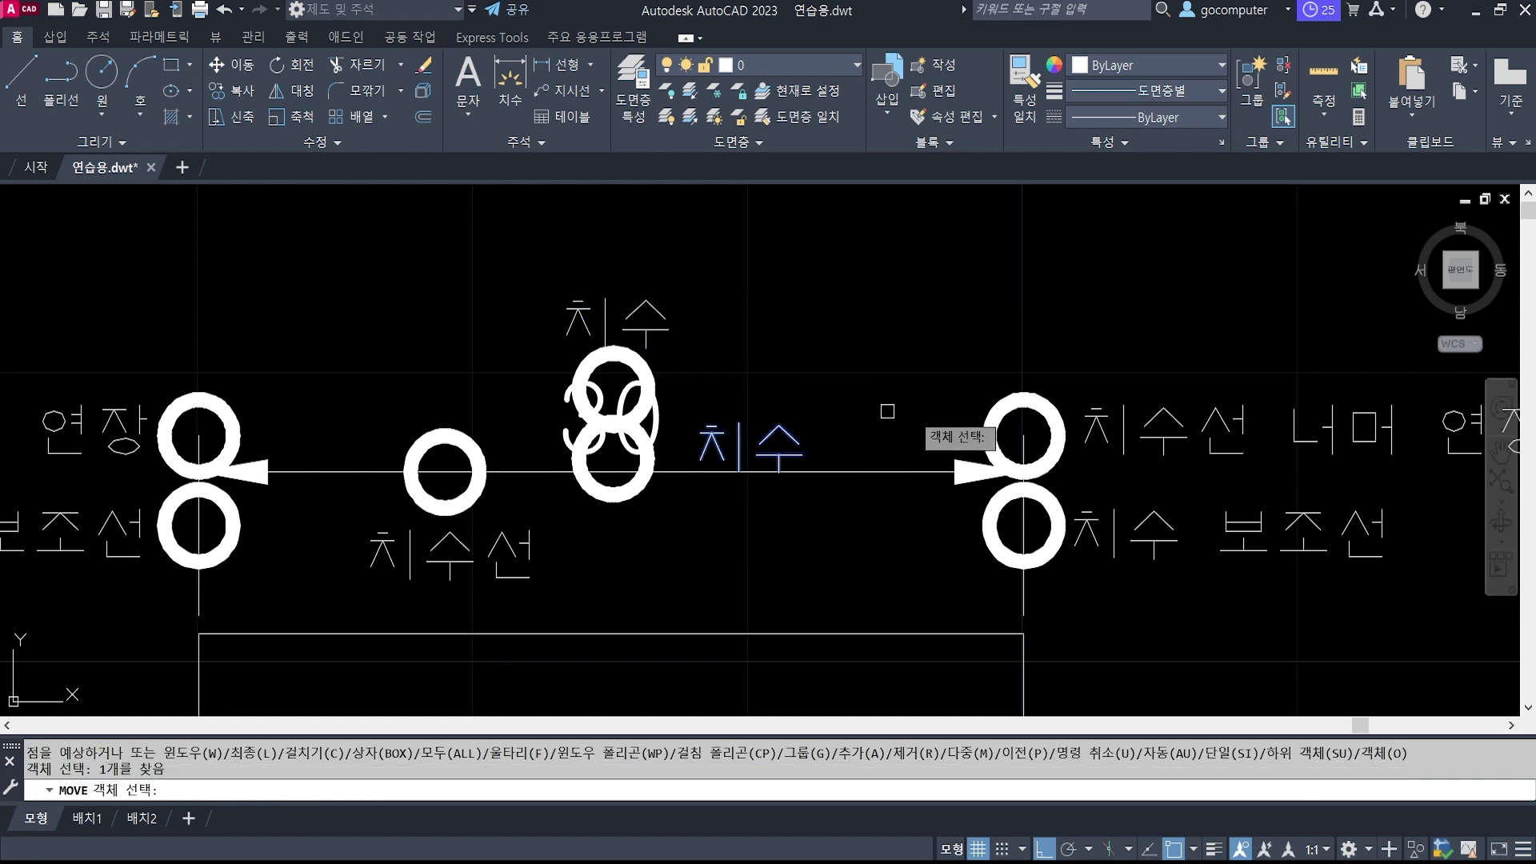
key(Escape)
Change the text of the copied "치수" label on the dimension line to "치수선에서 간격띄우기".
text(ed)
key(space)
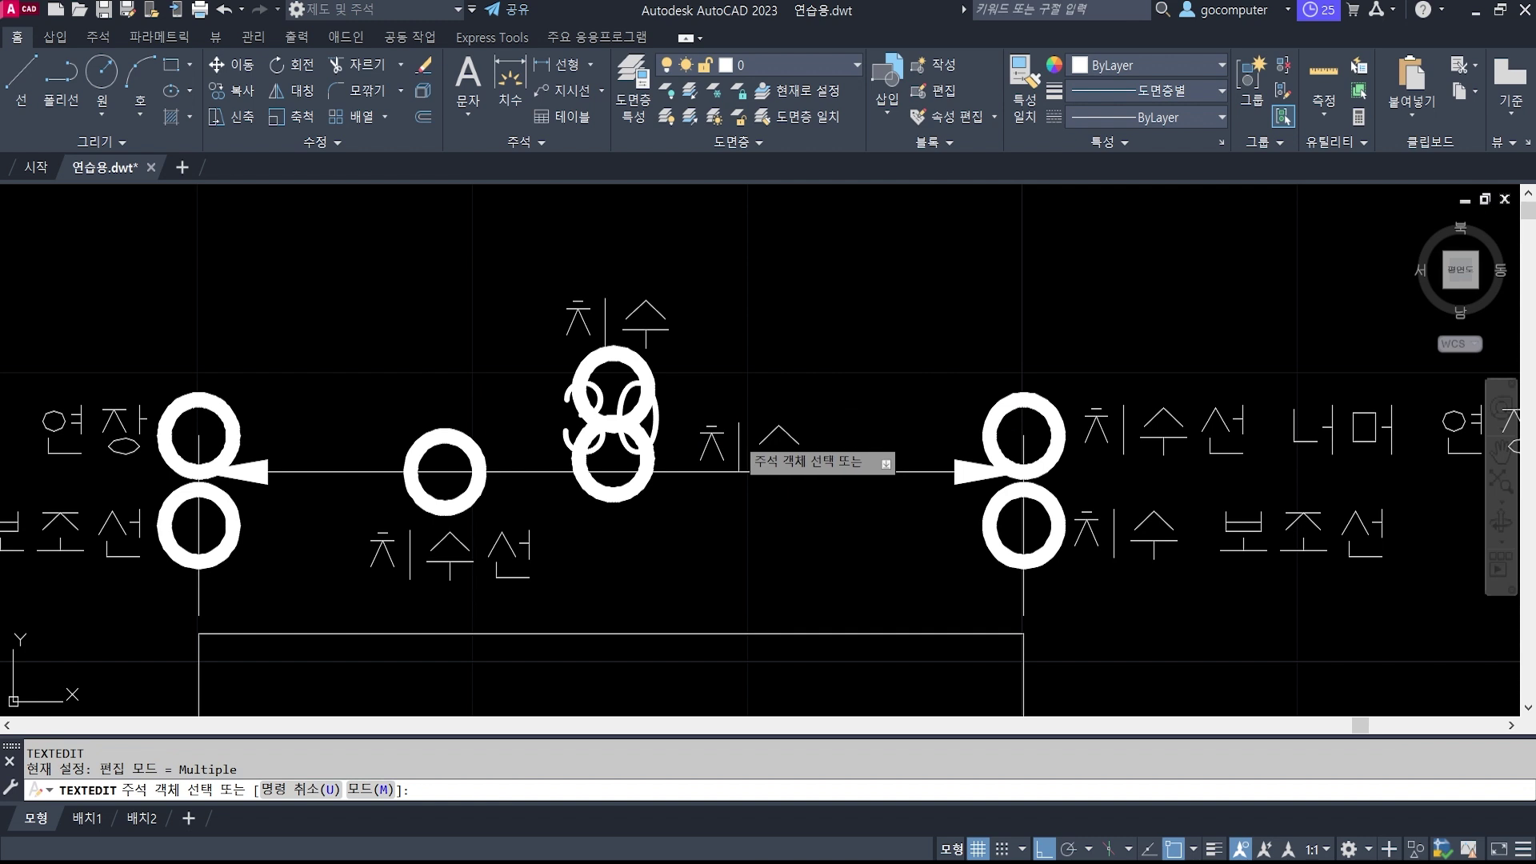
click(740, 449)
text(치수)
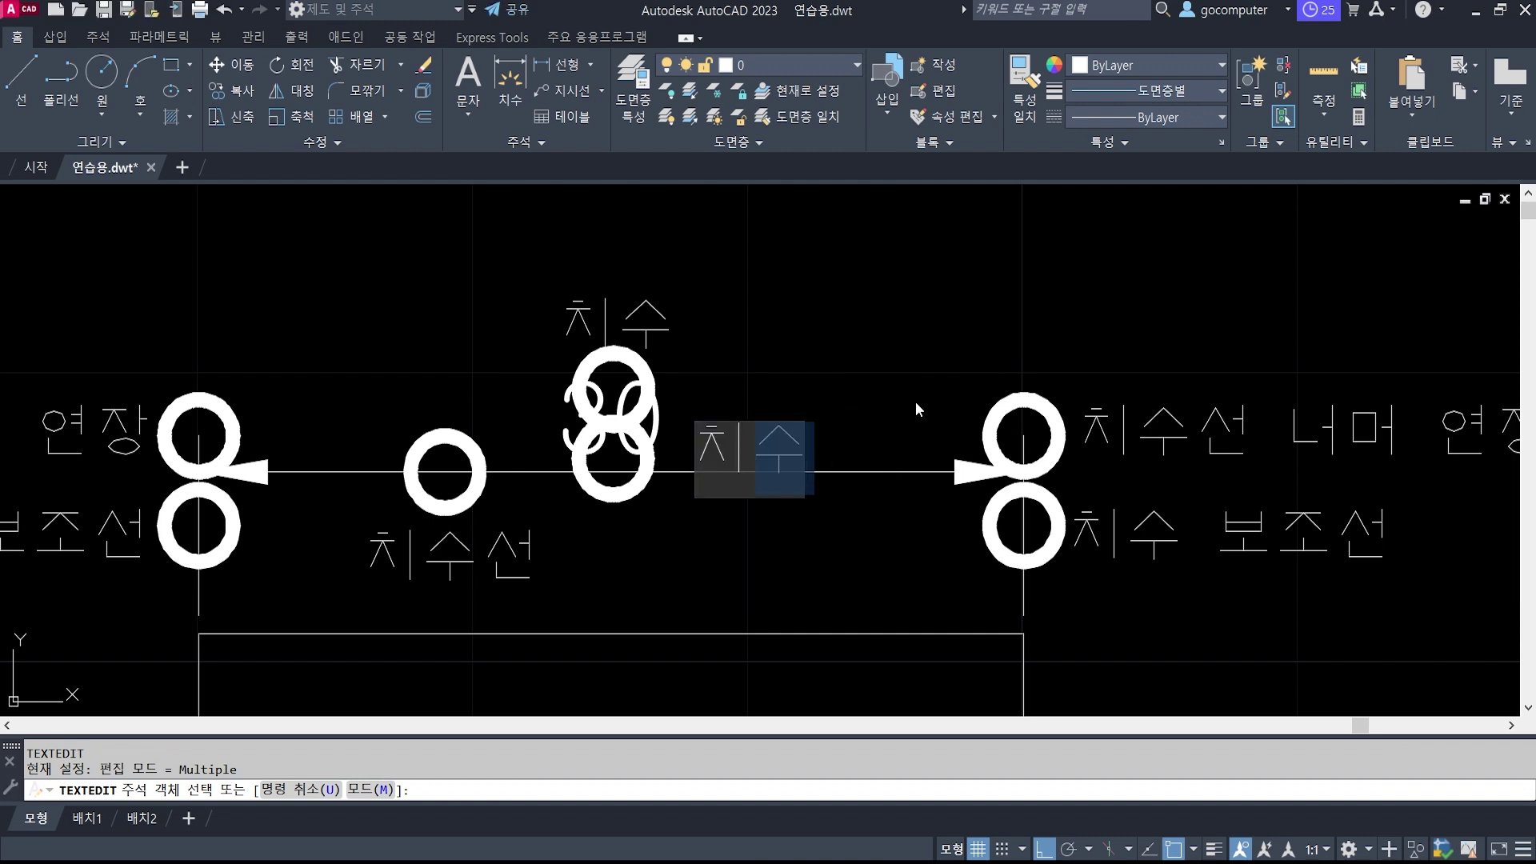
text(선에서 간격뜨)
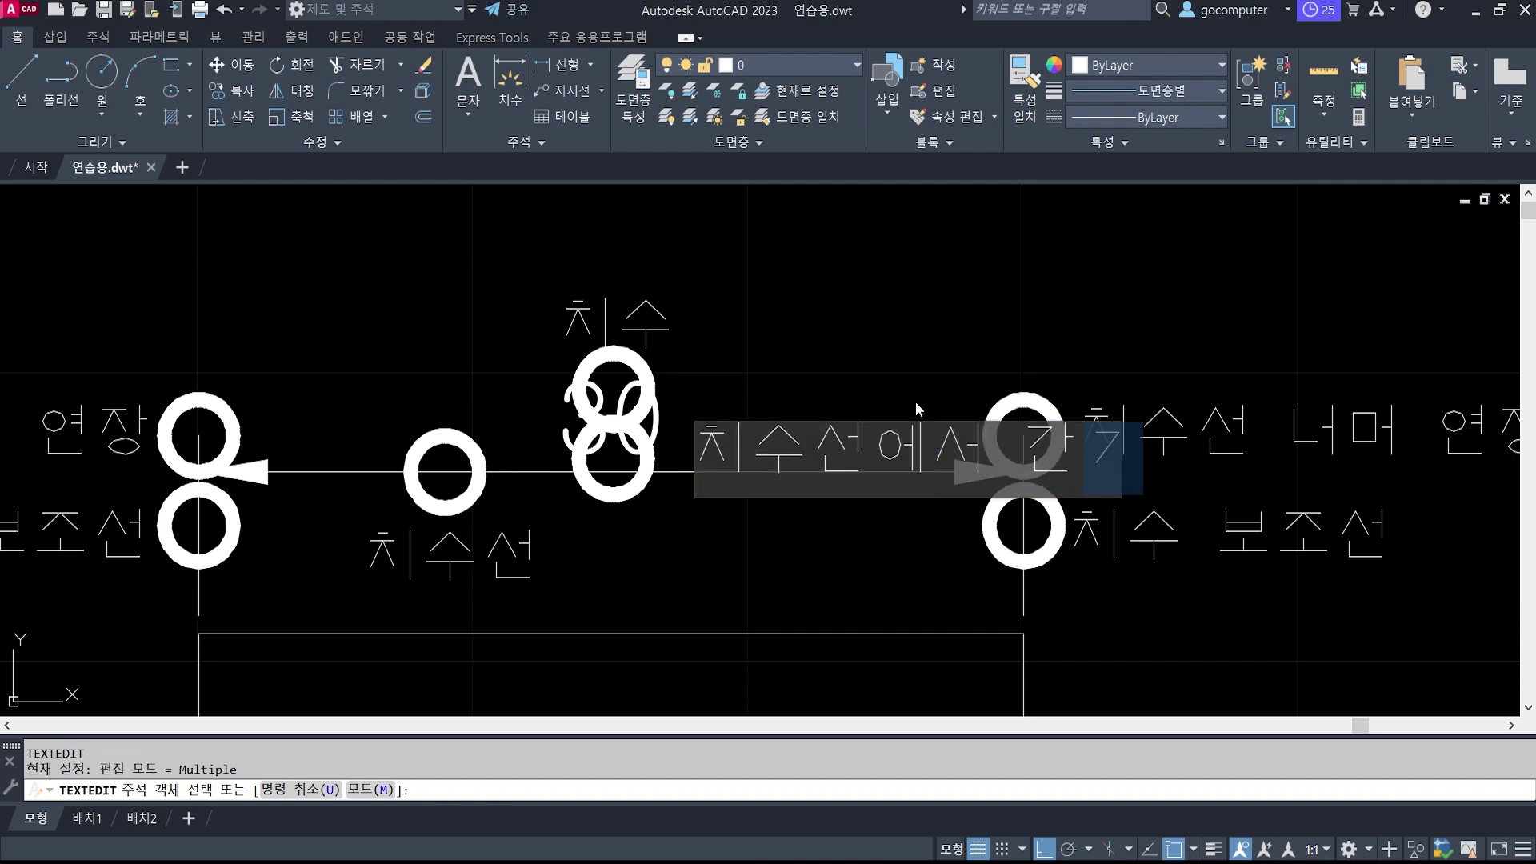
text(띄우기)
key(Return)
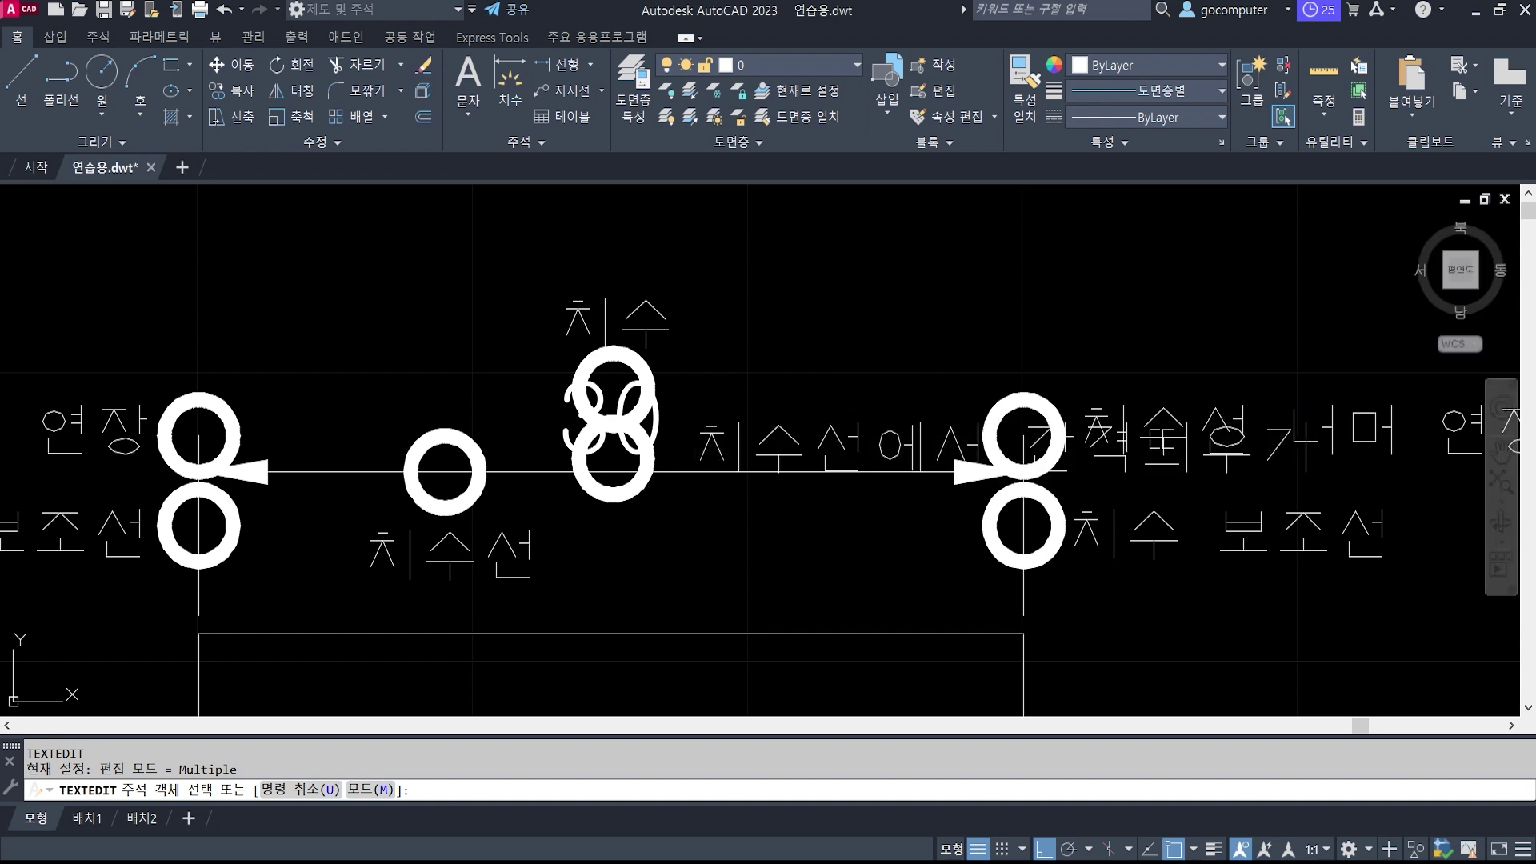
key(Return)
Move the "치수선에서 간격띄우기" label straight up, clear of the dimension line and above the "치수" label's height.
text(m)
key(Return)
click(920, 444)
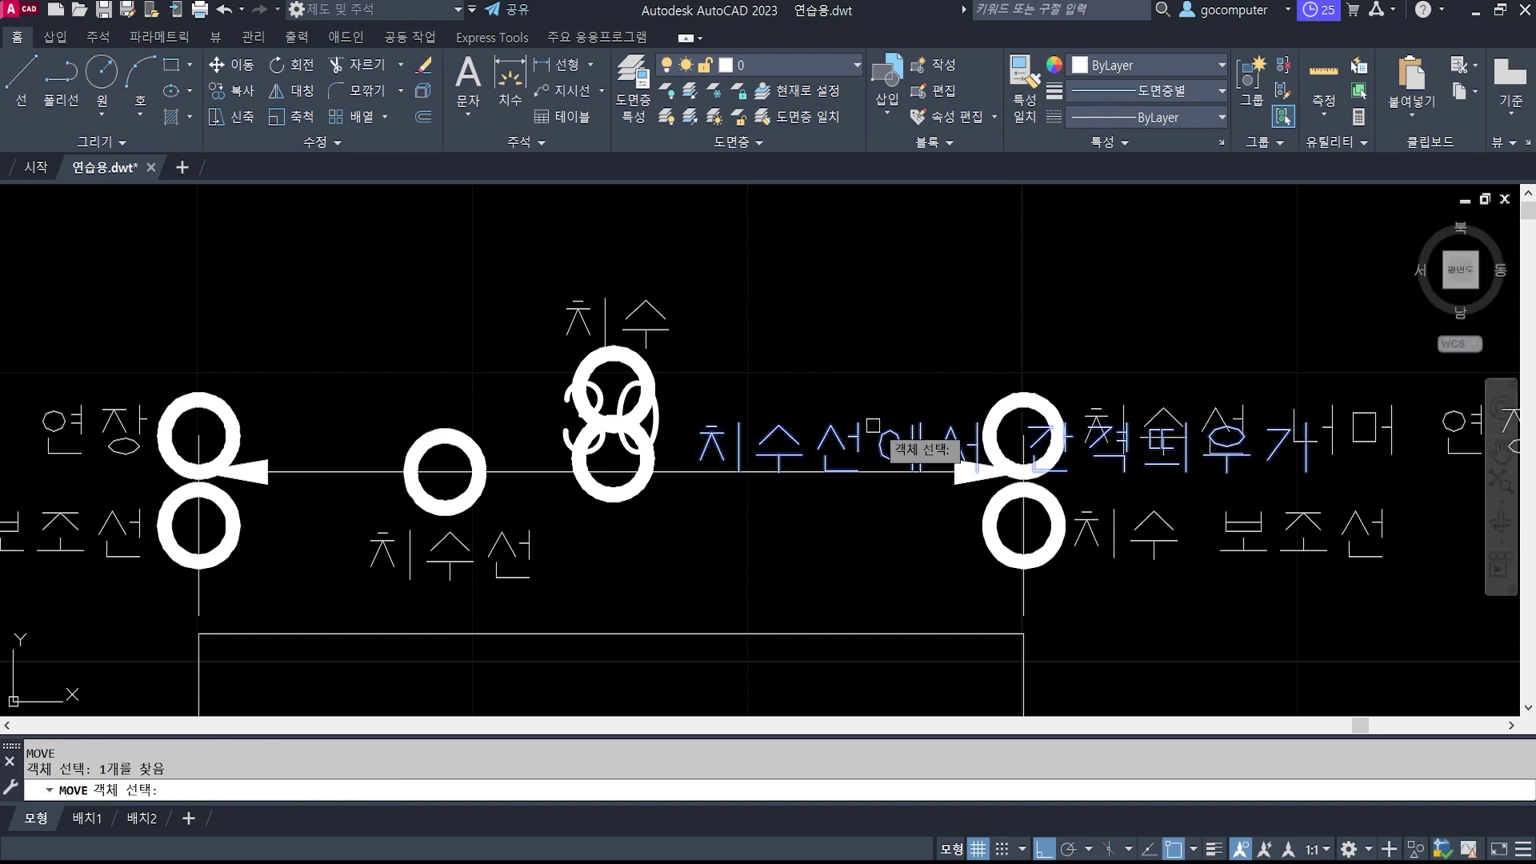
key(Return)
click(888, 428)
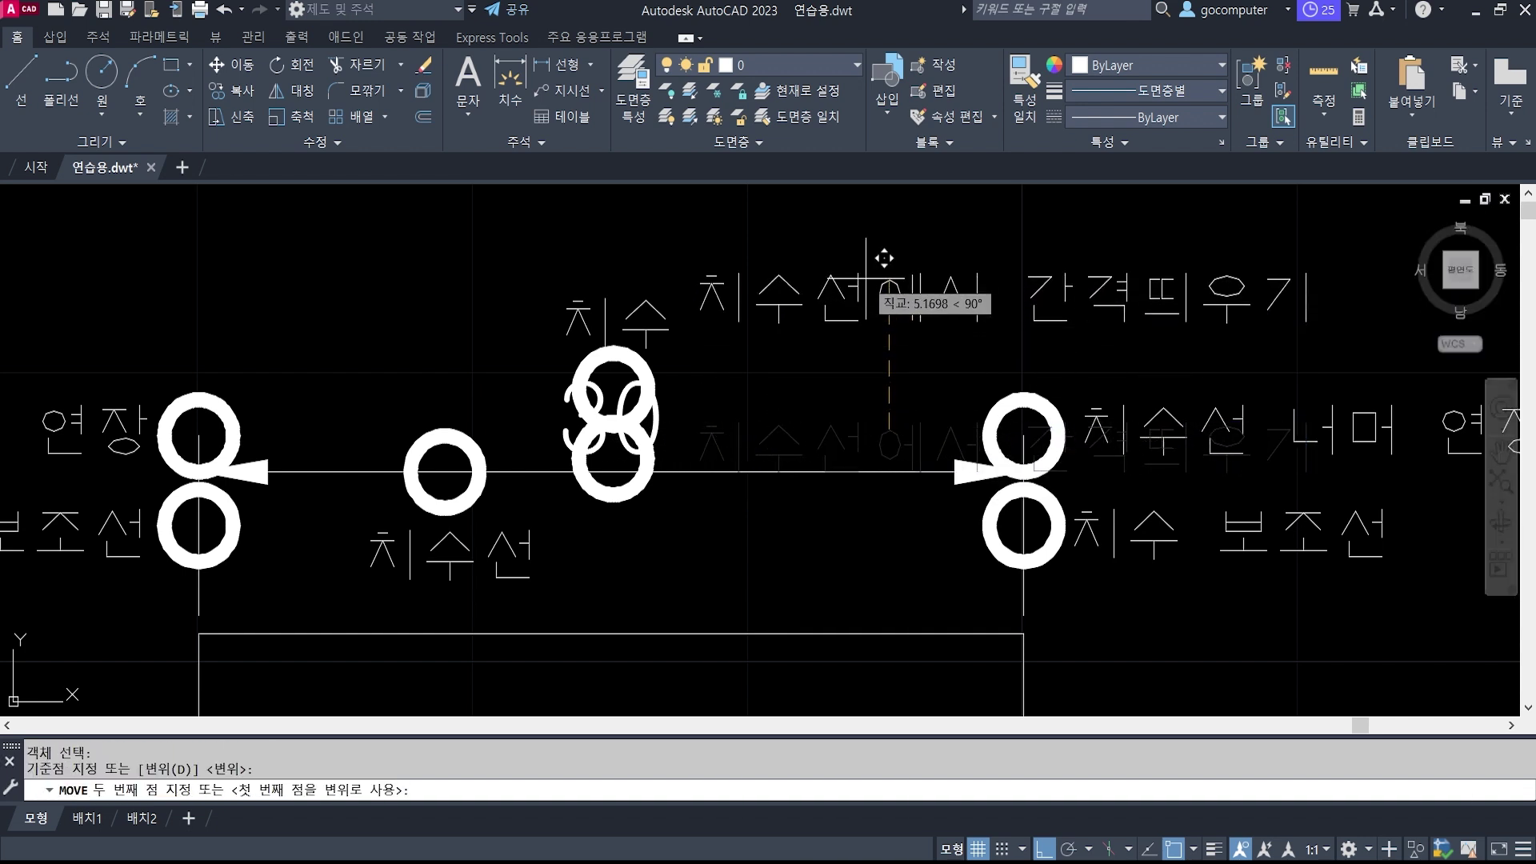
click(889, 228)
Draw a quick leader without text, pointing at the text-gap donut and running diagonally up towards the "치수선에서 간격띄우기" label.
text(le)
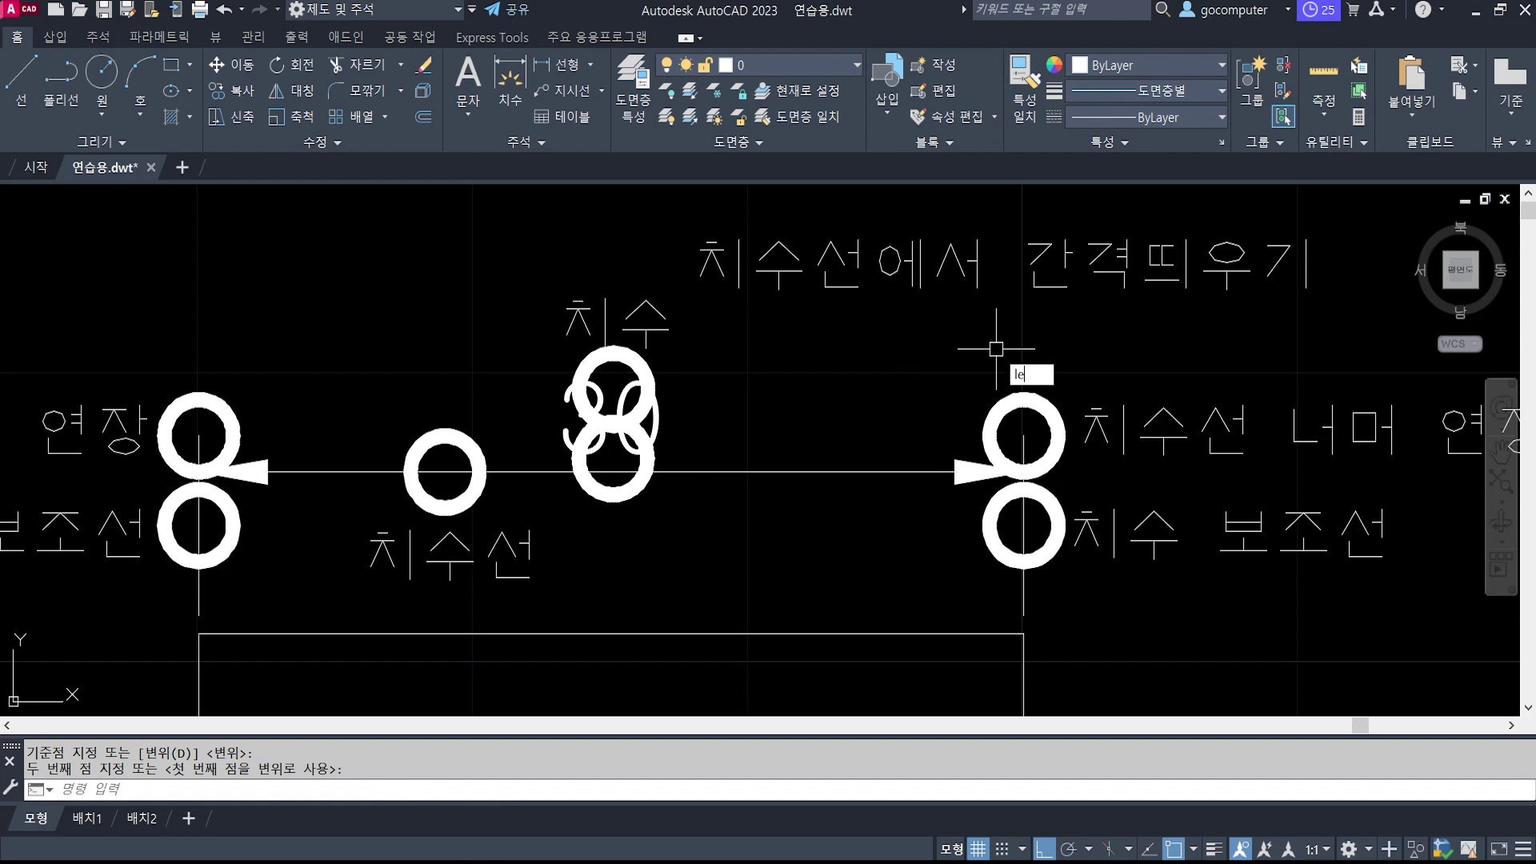
key(Return)
click(678, 443)
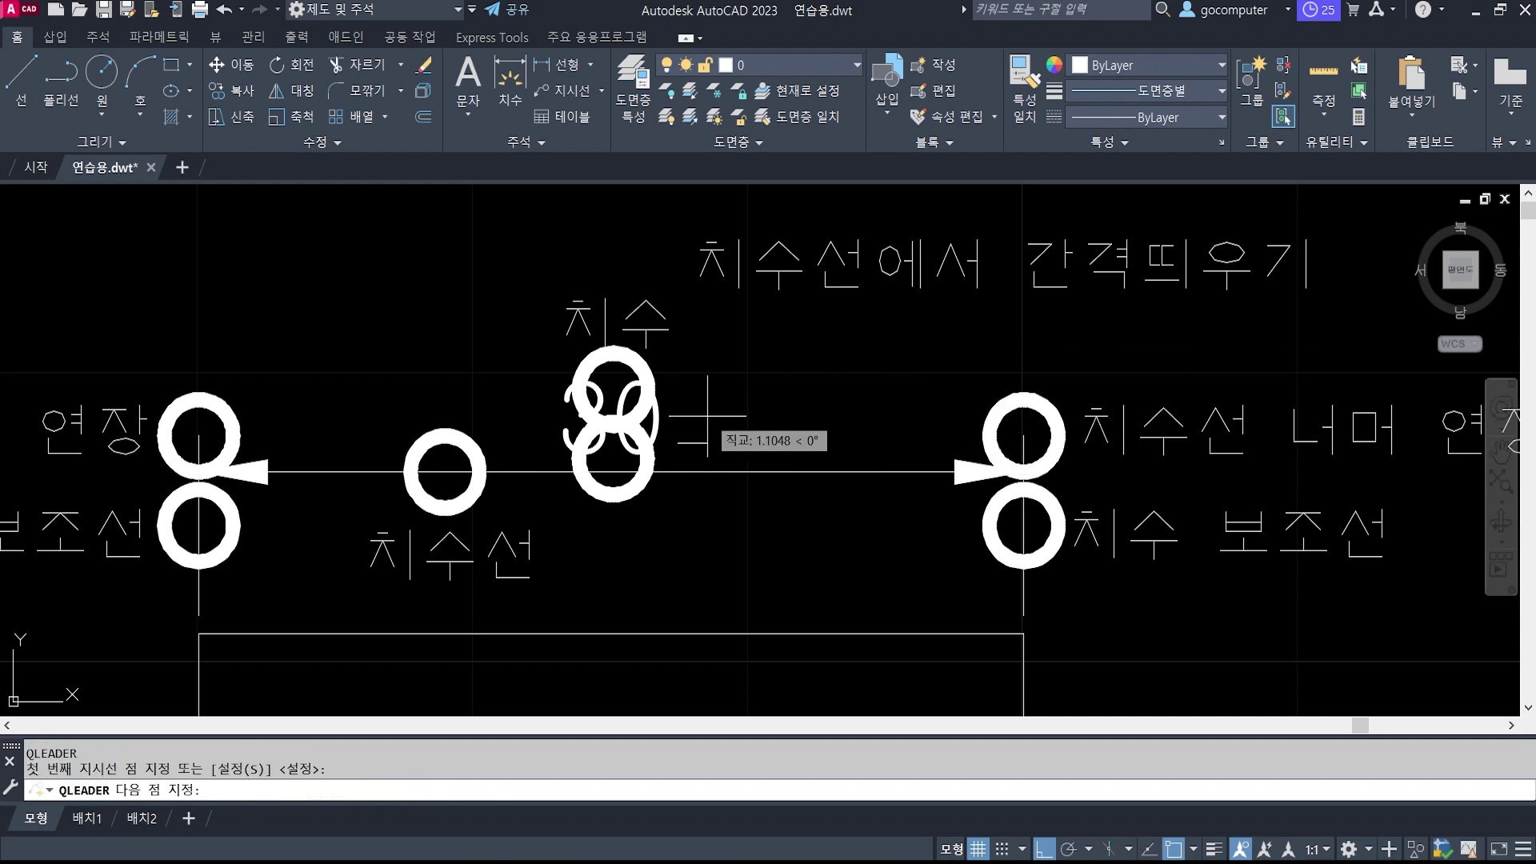
click(828, 317)
key(Escape)
key(Escape)
Move the leader down and to the left so its arrowhead touches the text-gap donut.
text(m)
key(Return)
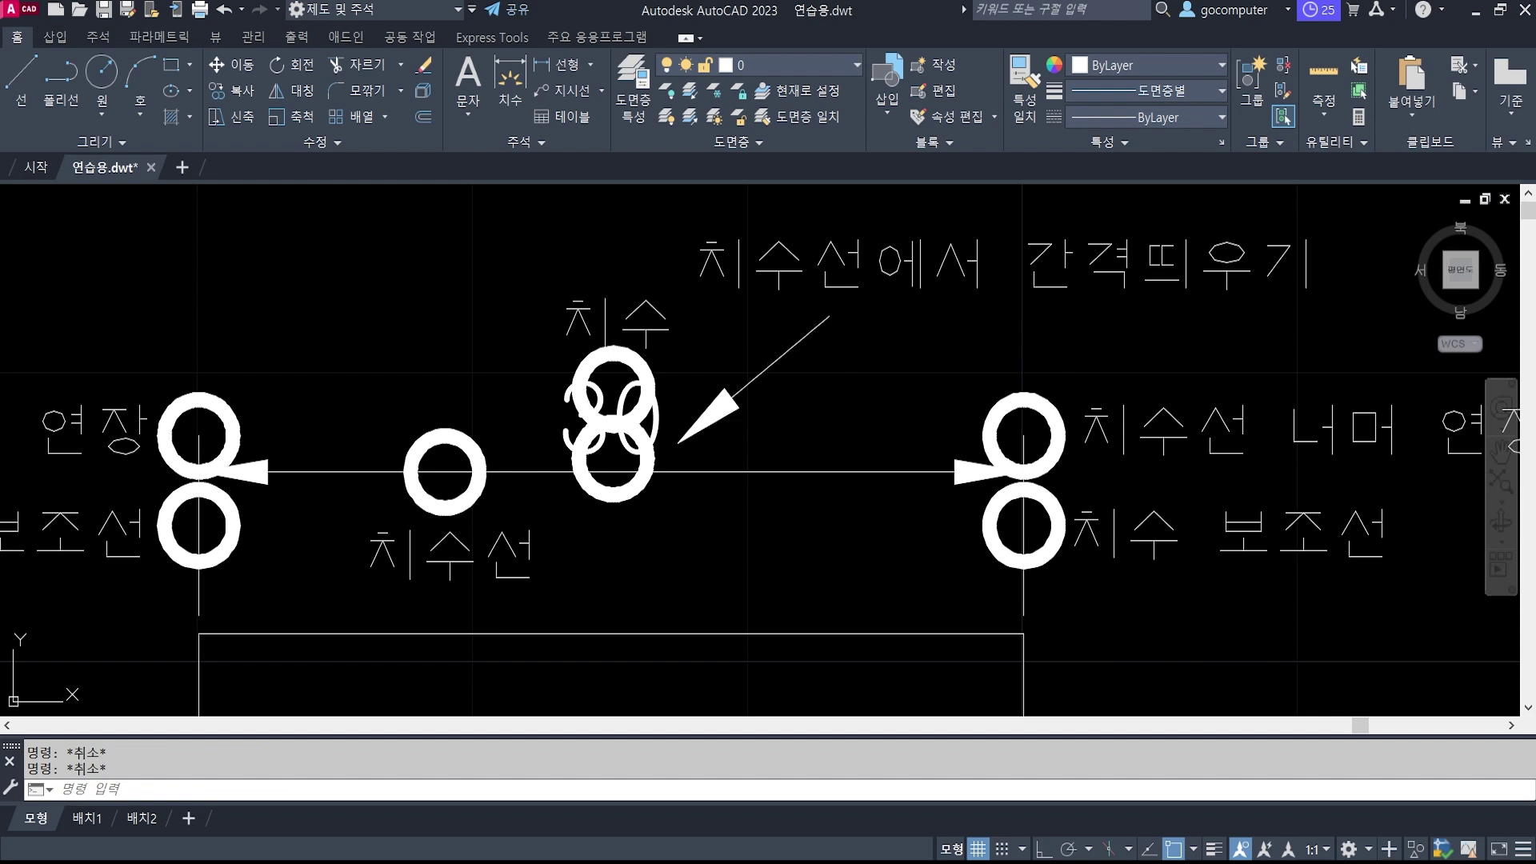
click(793, 417)
click(744, 374)
key(Return)
click(833, 392)
click(809, 408)
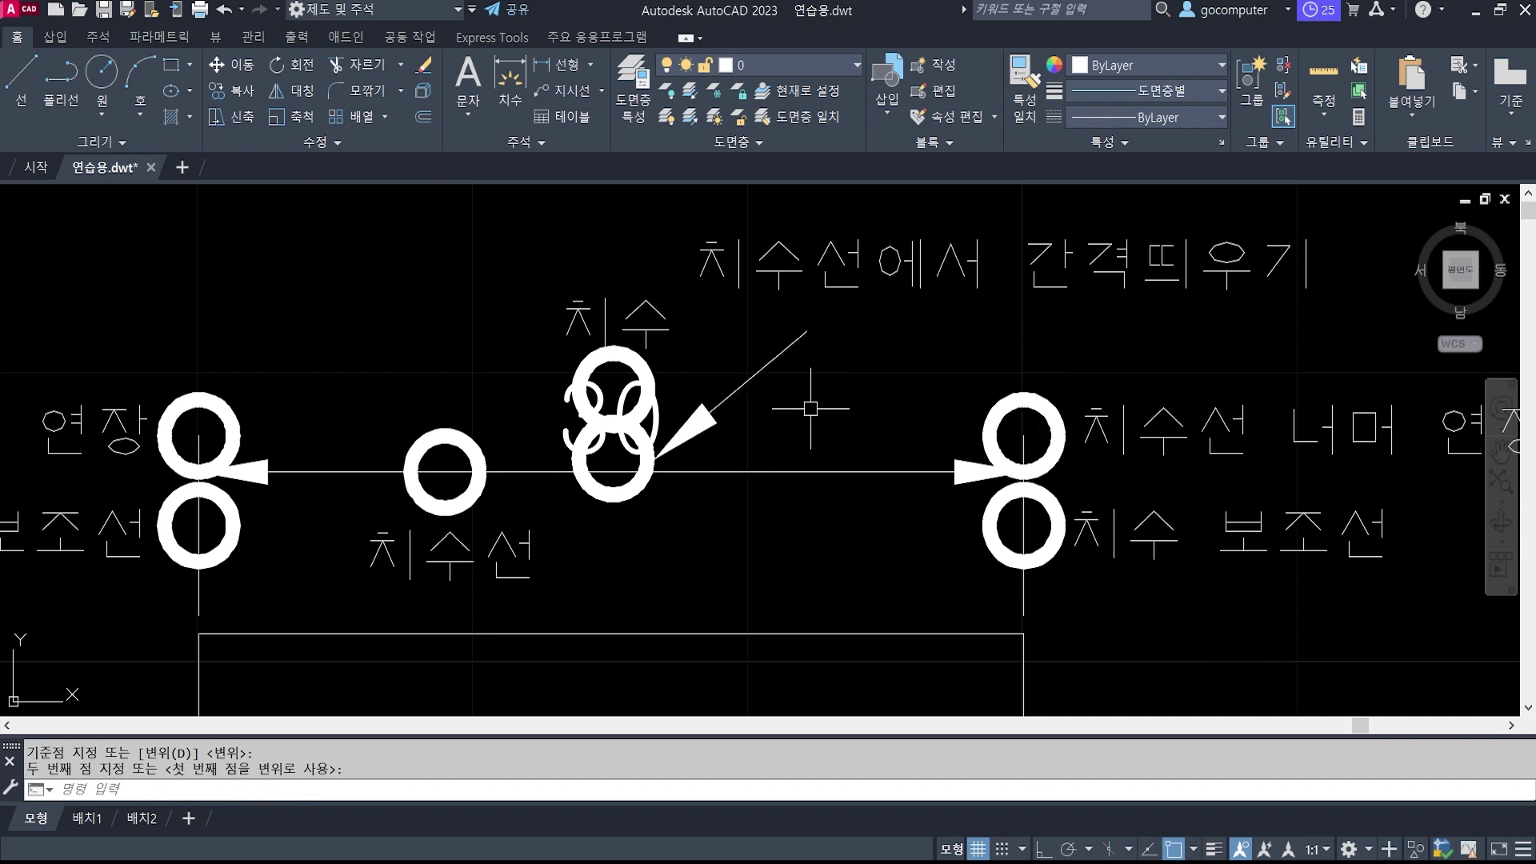
Move the "치수선에서 간격띄우기" label down and slightly right, to just above the leader's tail.
text(m)
key(Return)
click(940, 312)
click(912, 244)
key(Return)
click(922, 277)
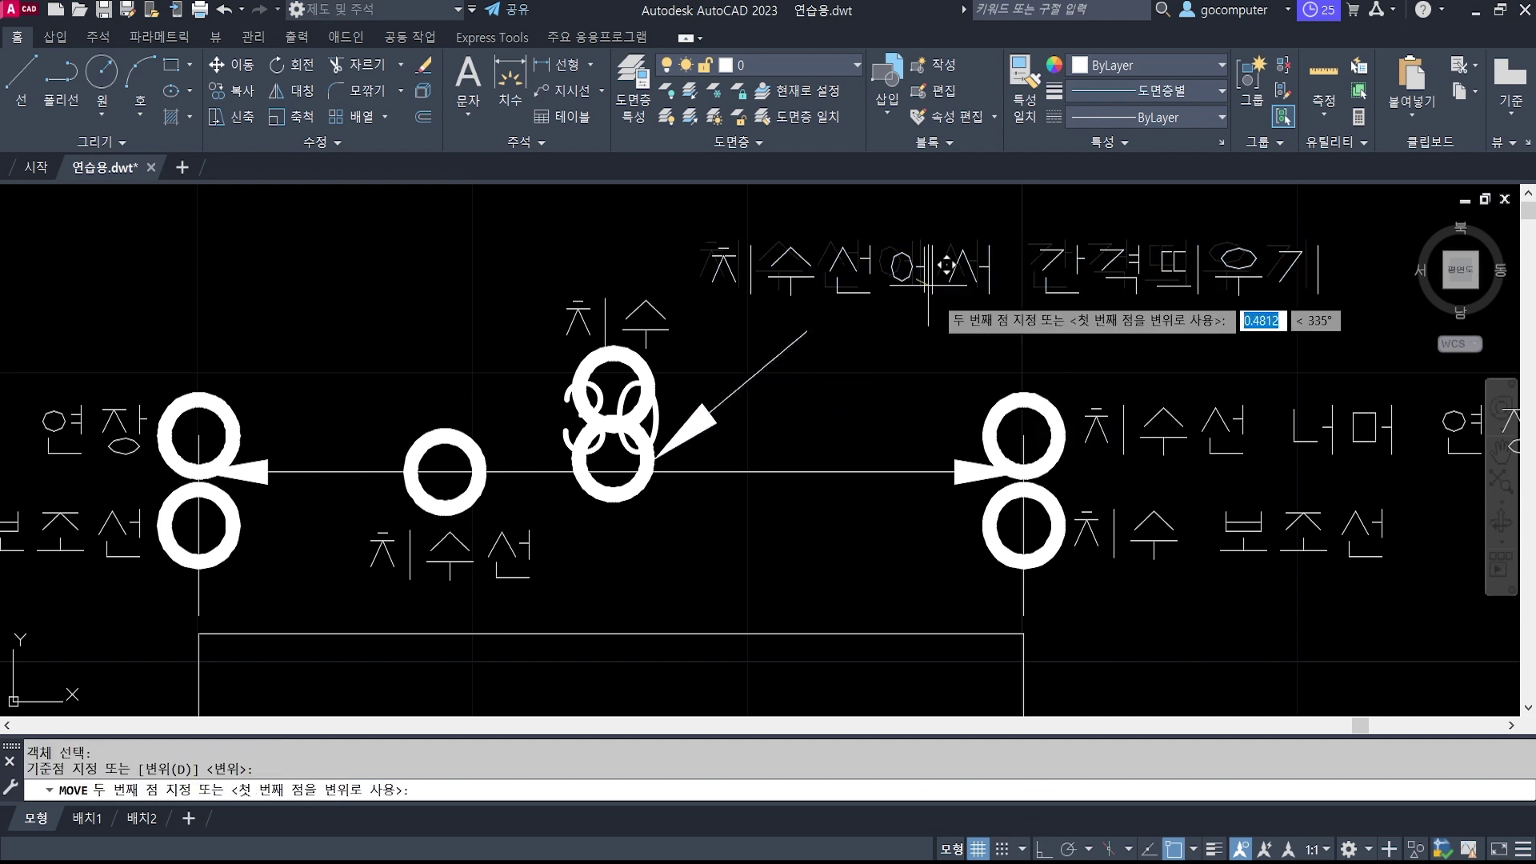
click(947, 306)
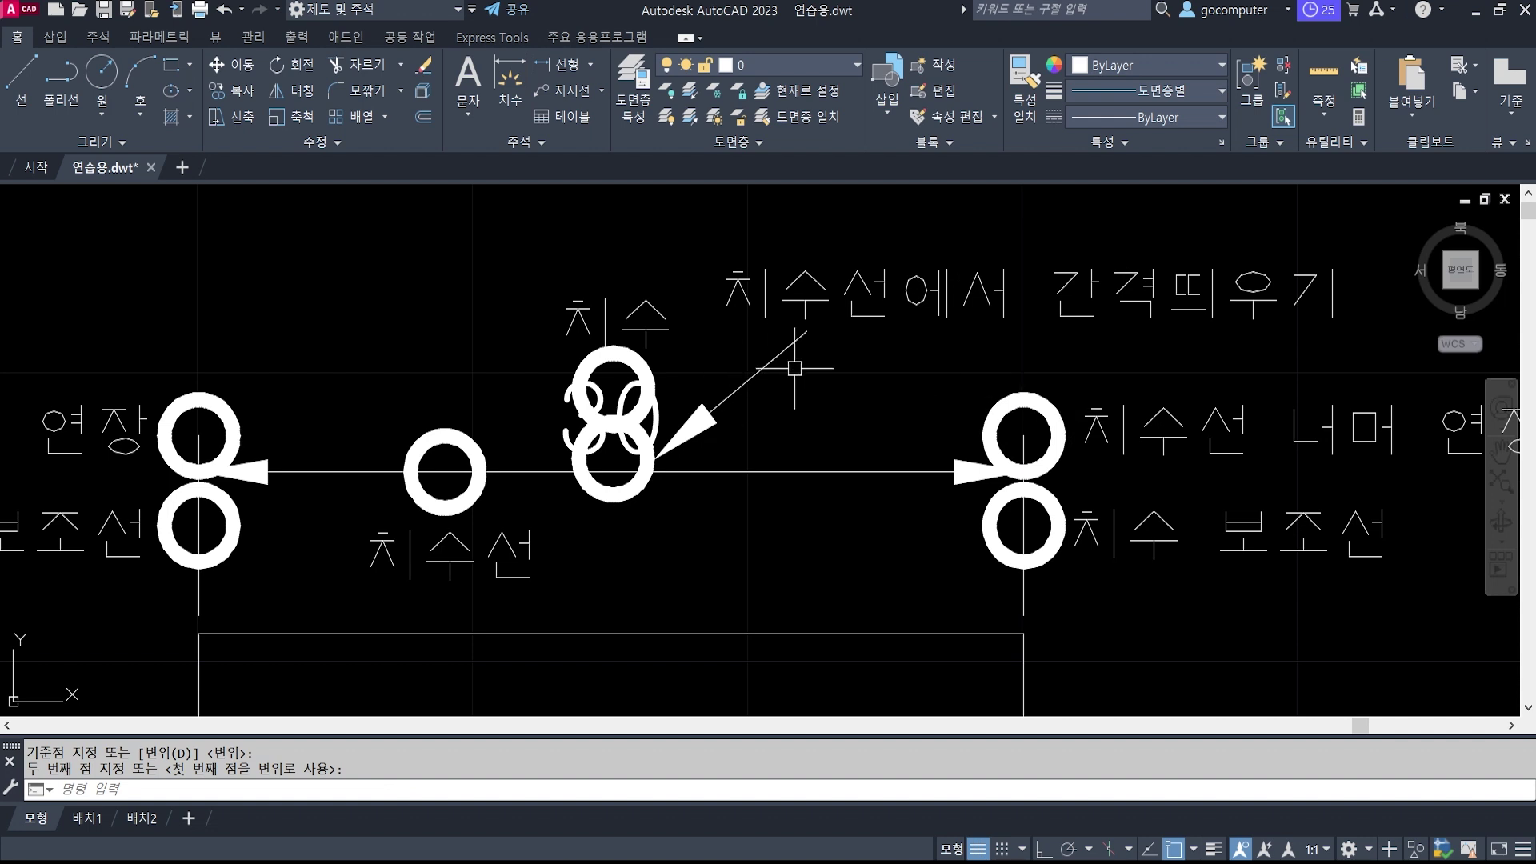
Place donuts with inner diameter 2 and outer diameter 3 at the rectangle's upper right and upper left corners.
scroll(795, 364, down, 2)
text(do)
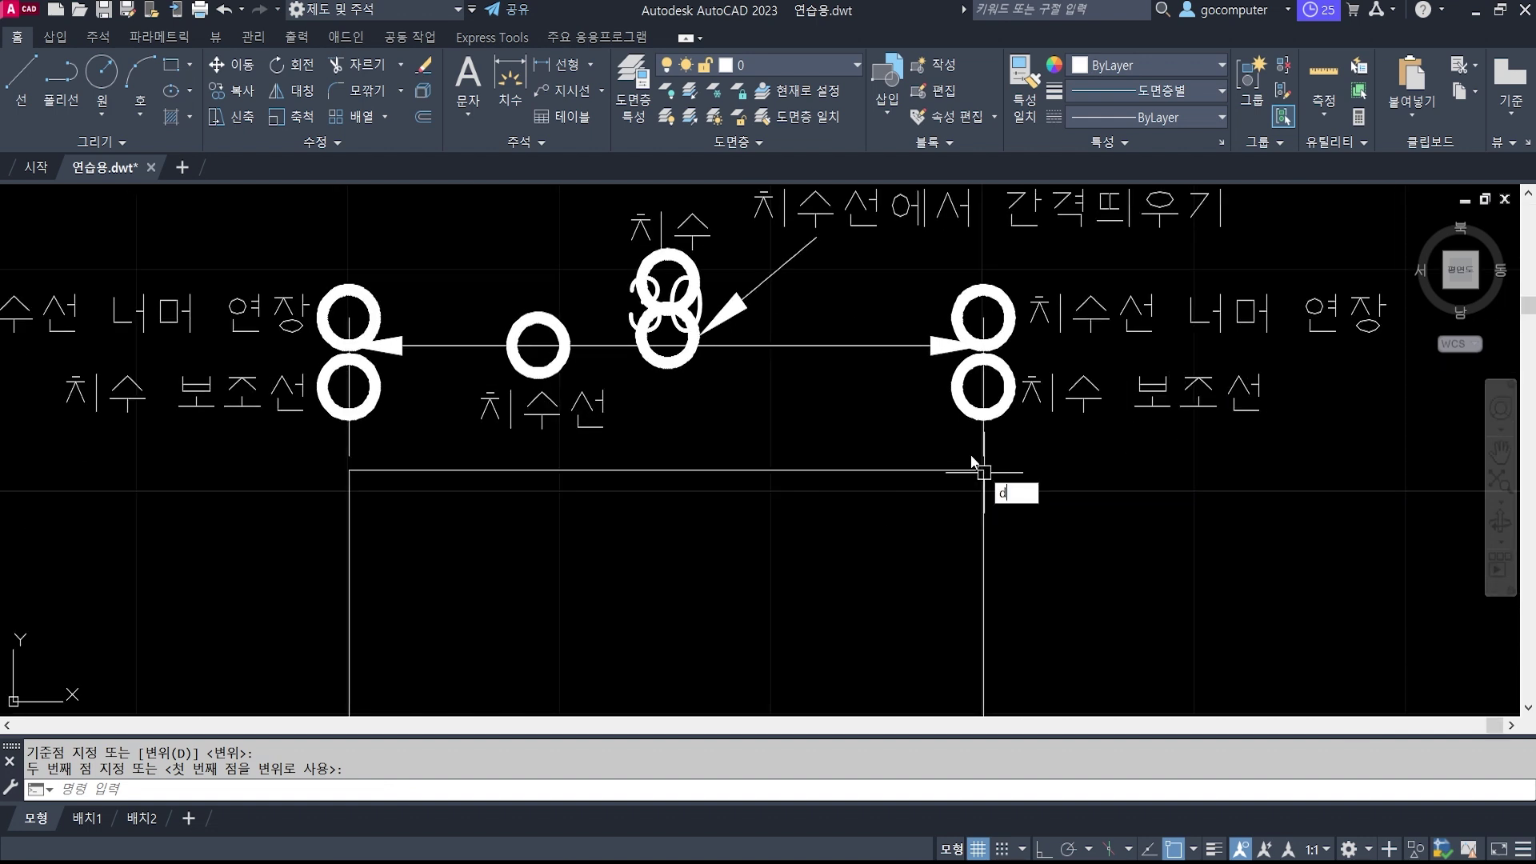
key(Return)
key(Return)
key(Return)
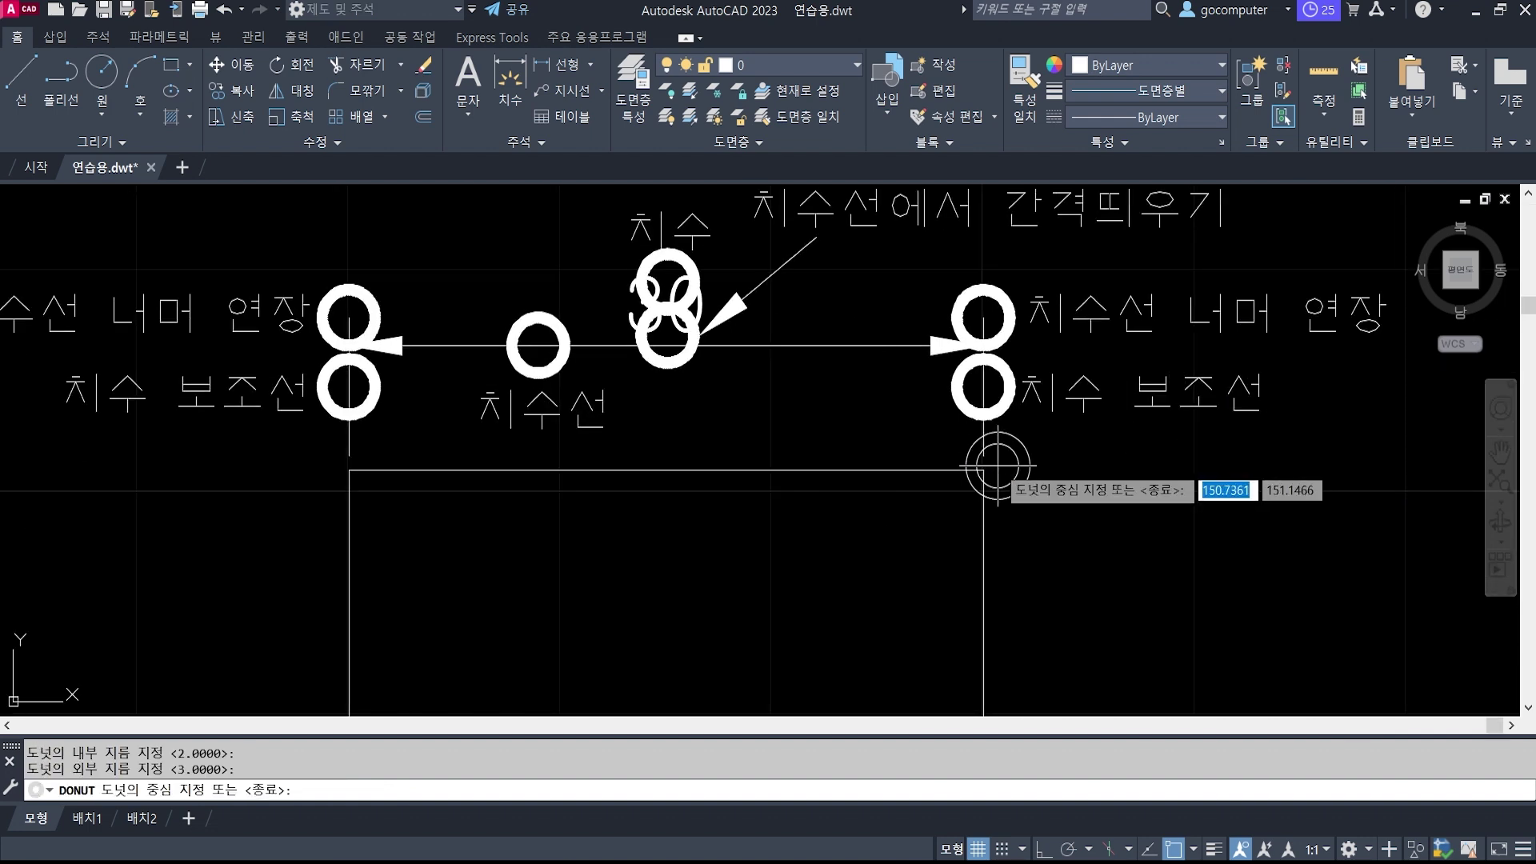
click(994, 466)
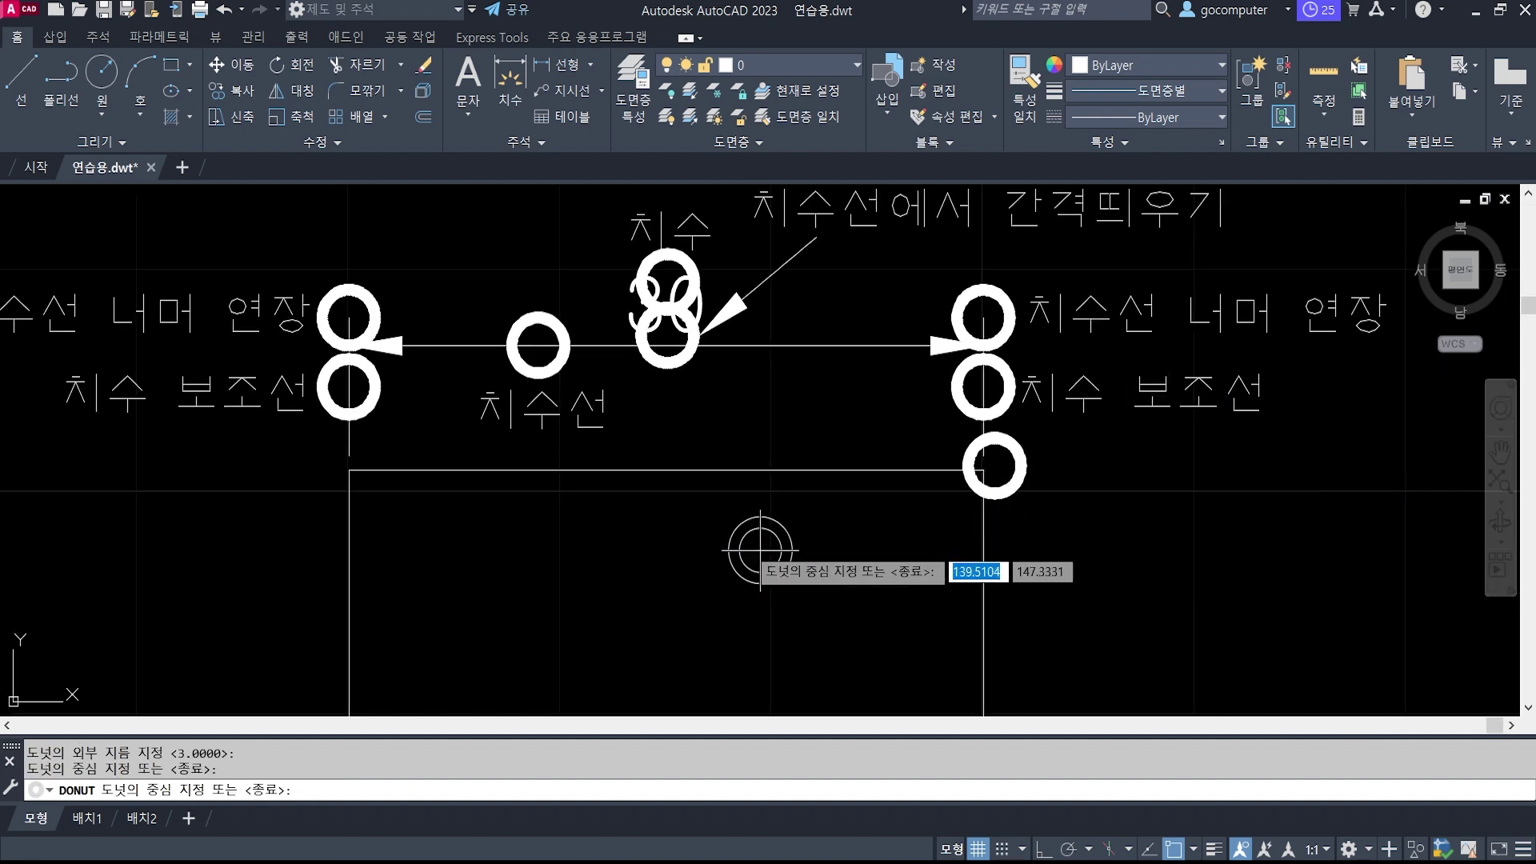
click(348, 468)
key(Return)
scroll(328, 463, up, 3)
click(507, 479)
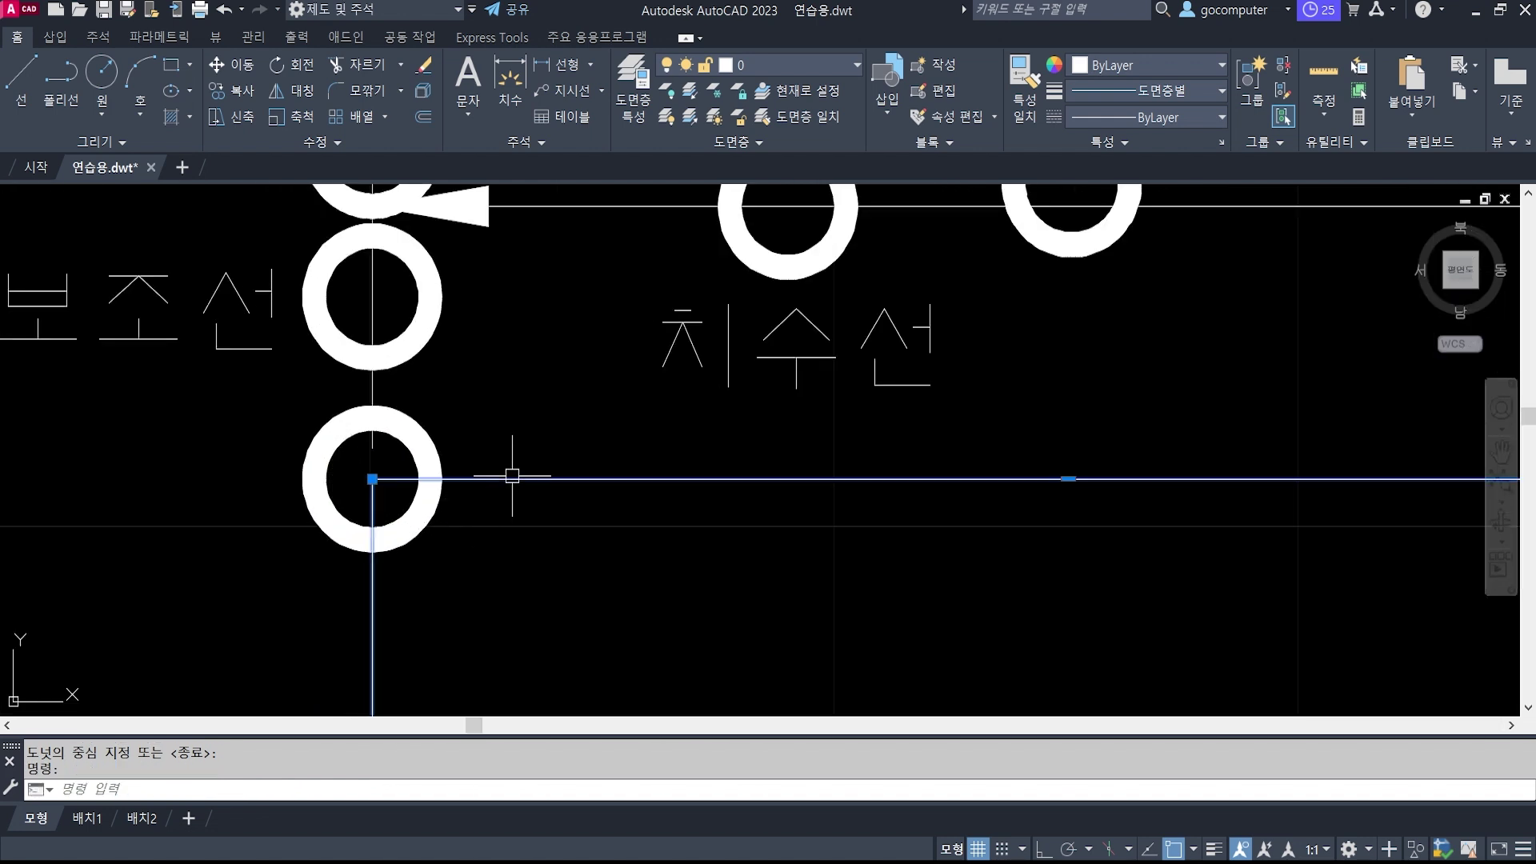
key(Escape)
key(Escape)
Copy the left "치수 보조선" label down beside the donut on the rectangle's upper left corner.
scroll(573, 480, down, 3)
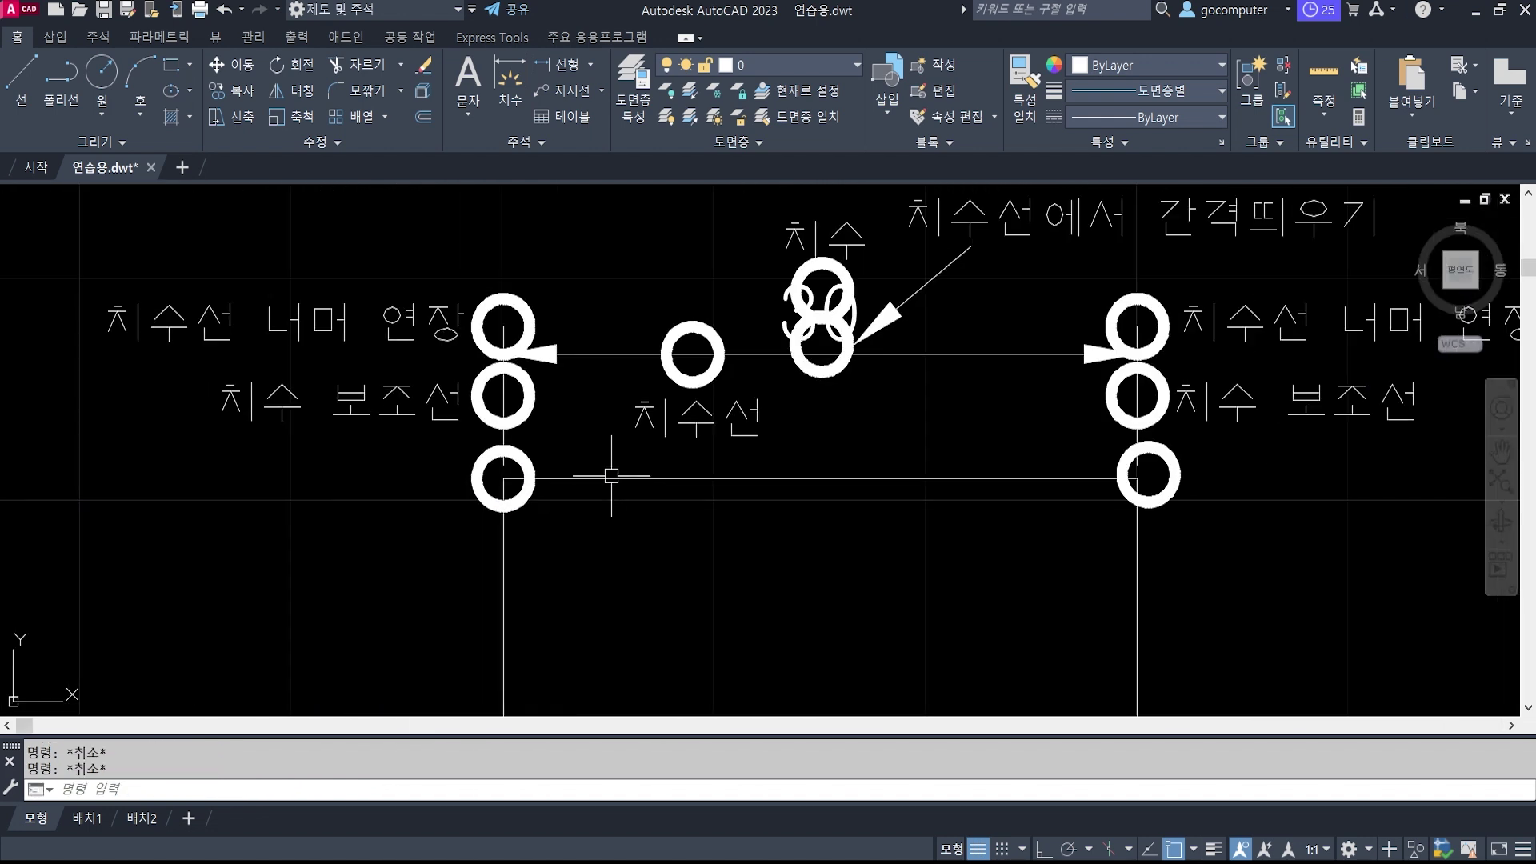
text(co)
key(Return)
click(404, 396)
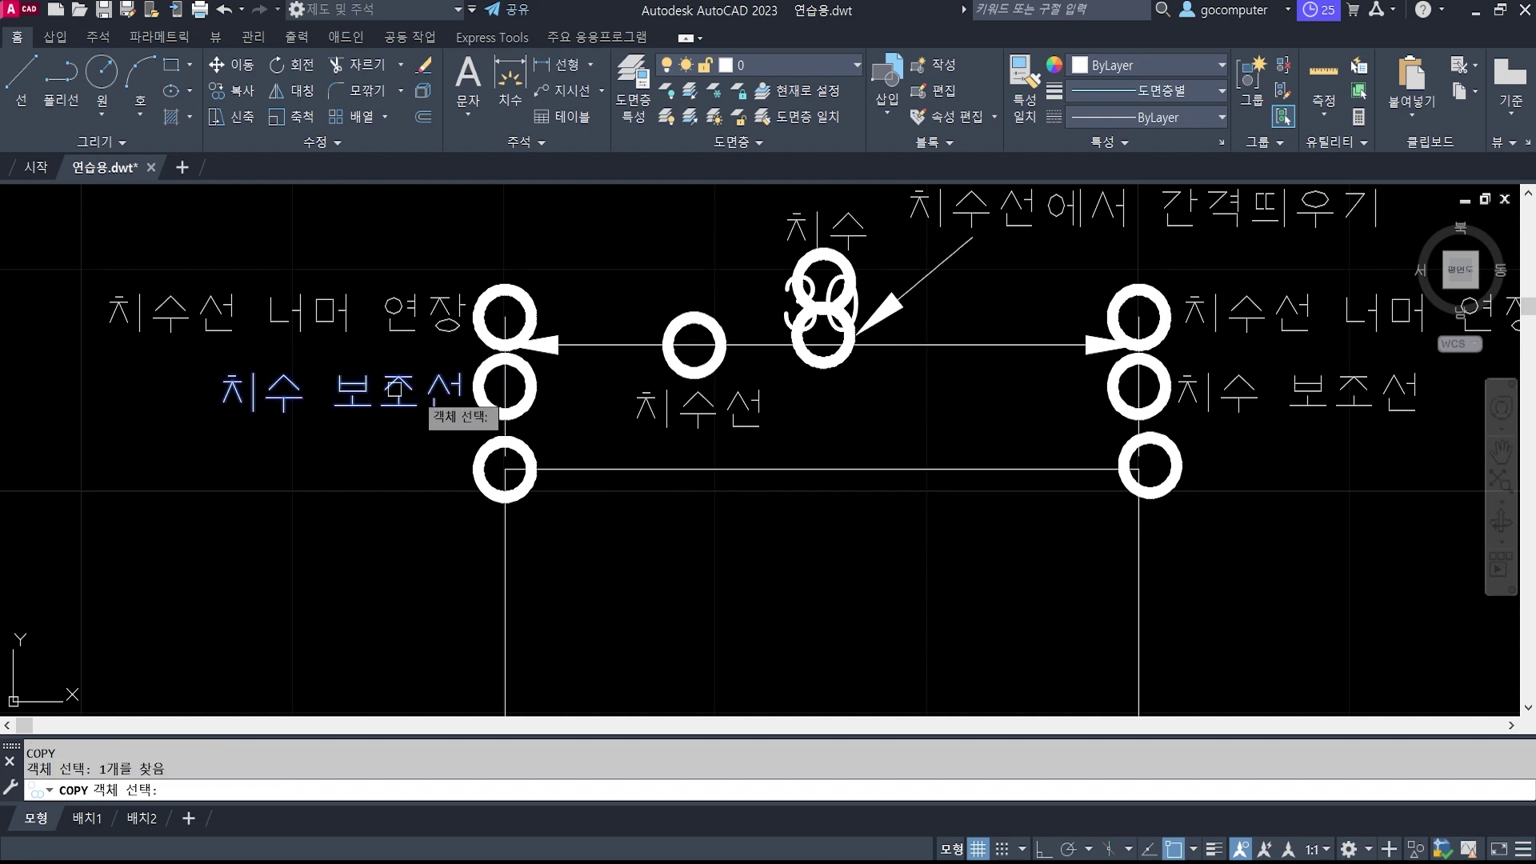
key(Return)
click(410, 390)
click(355, 484)
key(Return)
Change the text of the copied label beside the rectangle's upper left corner to "원점에서 간격띄우기".
text(ed)
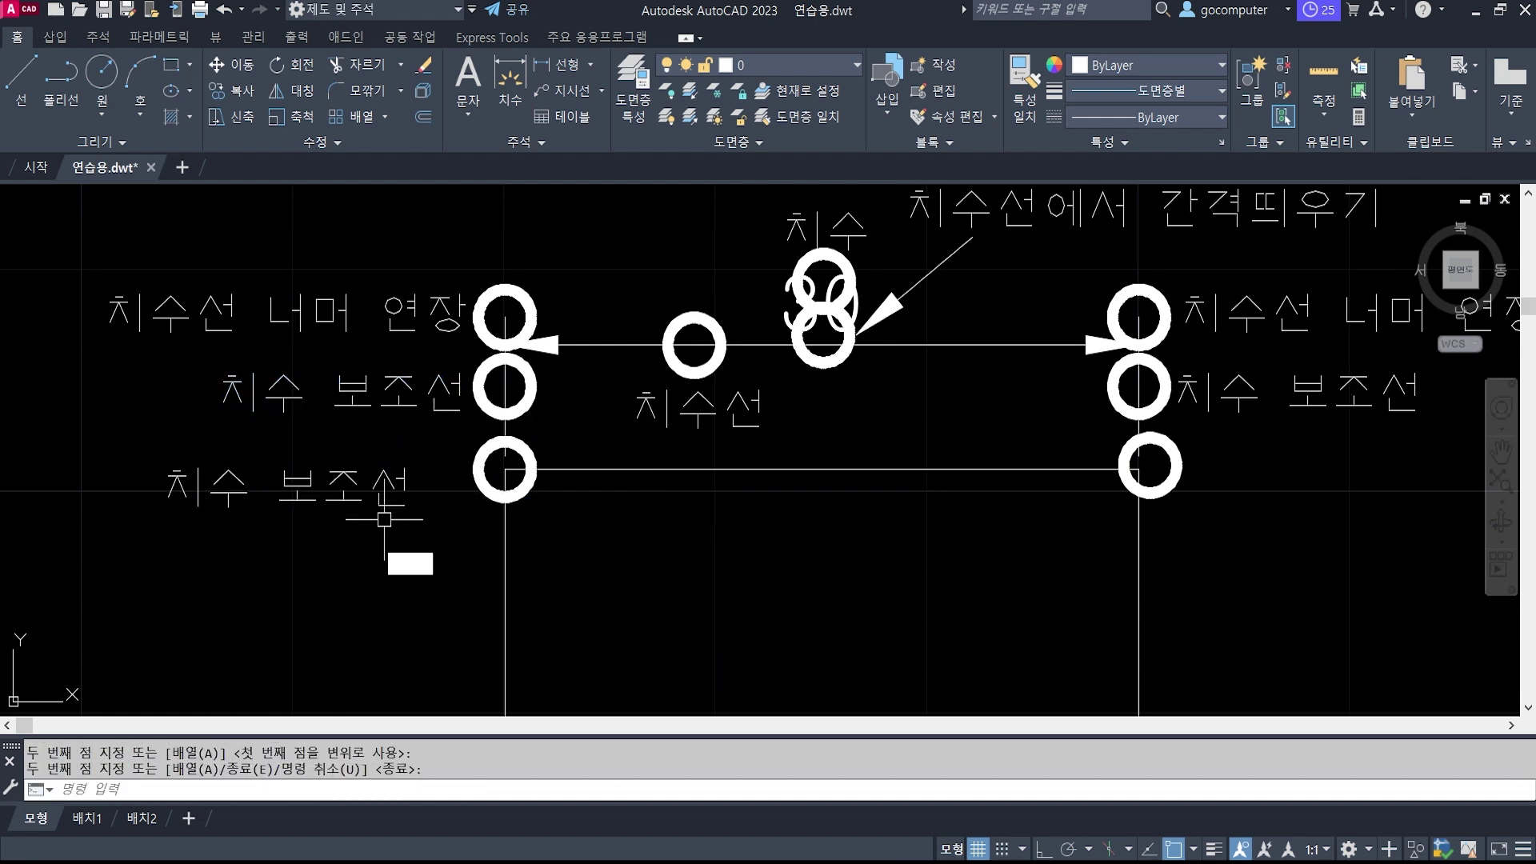
key(Return)
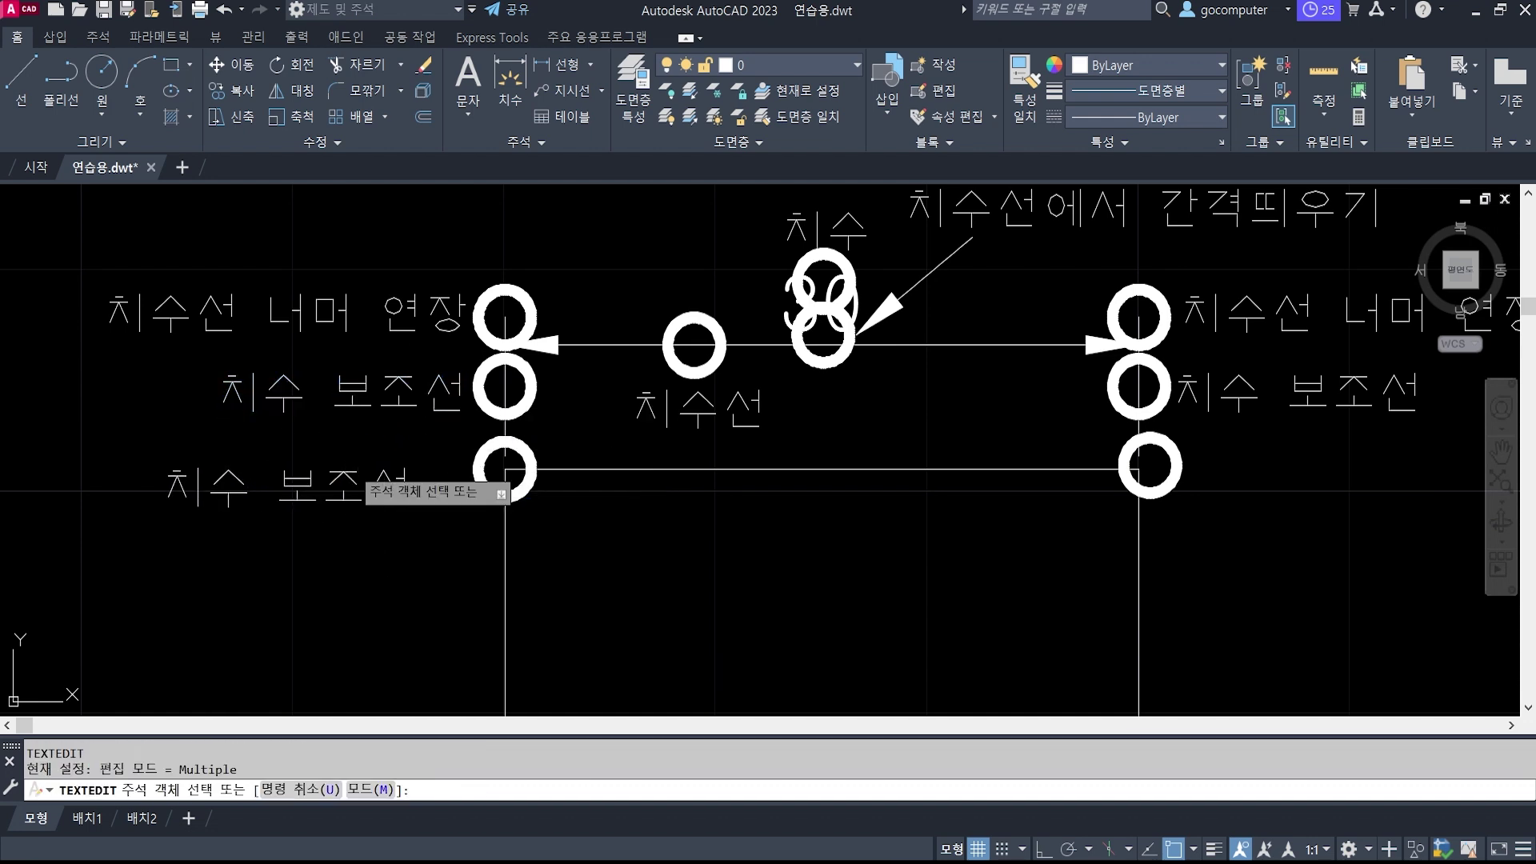
click(355, 485)
text(원점에서 간ㄱ)
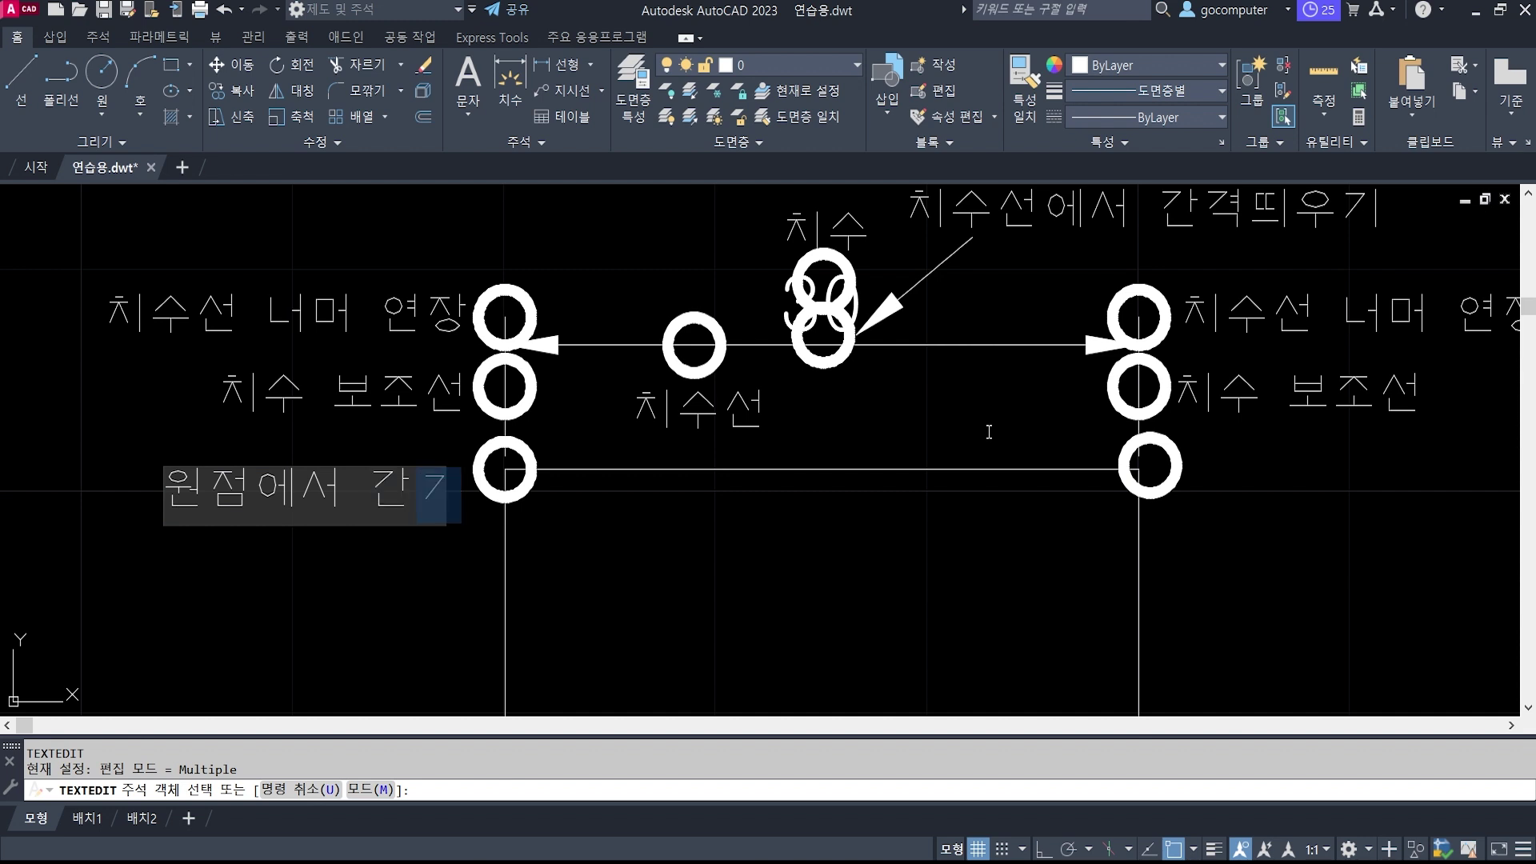
text(격띄우기)
key(Return)
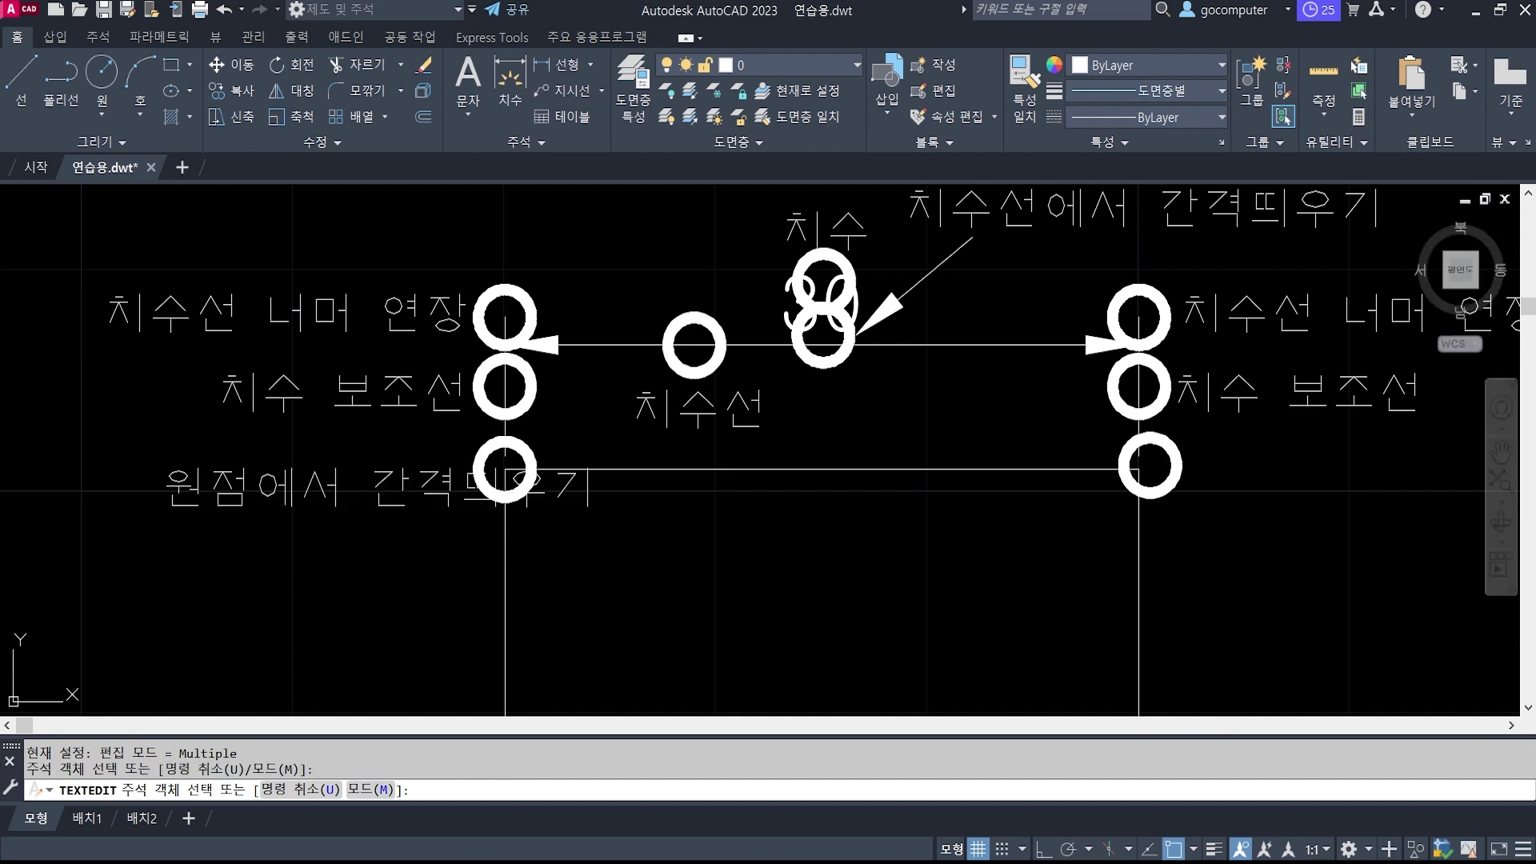
key(Return)
Move the "원점에서 간격띄우기" label left so it ends just before the donut on the upper left corner.
text(m)
key(Return)
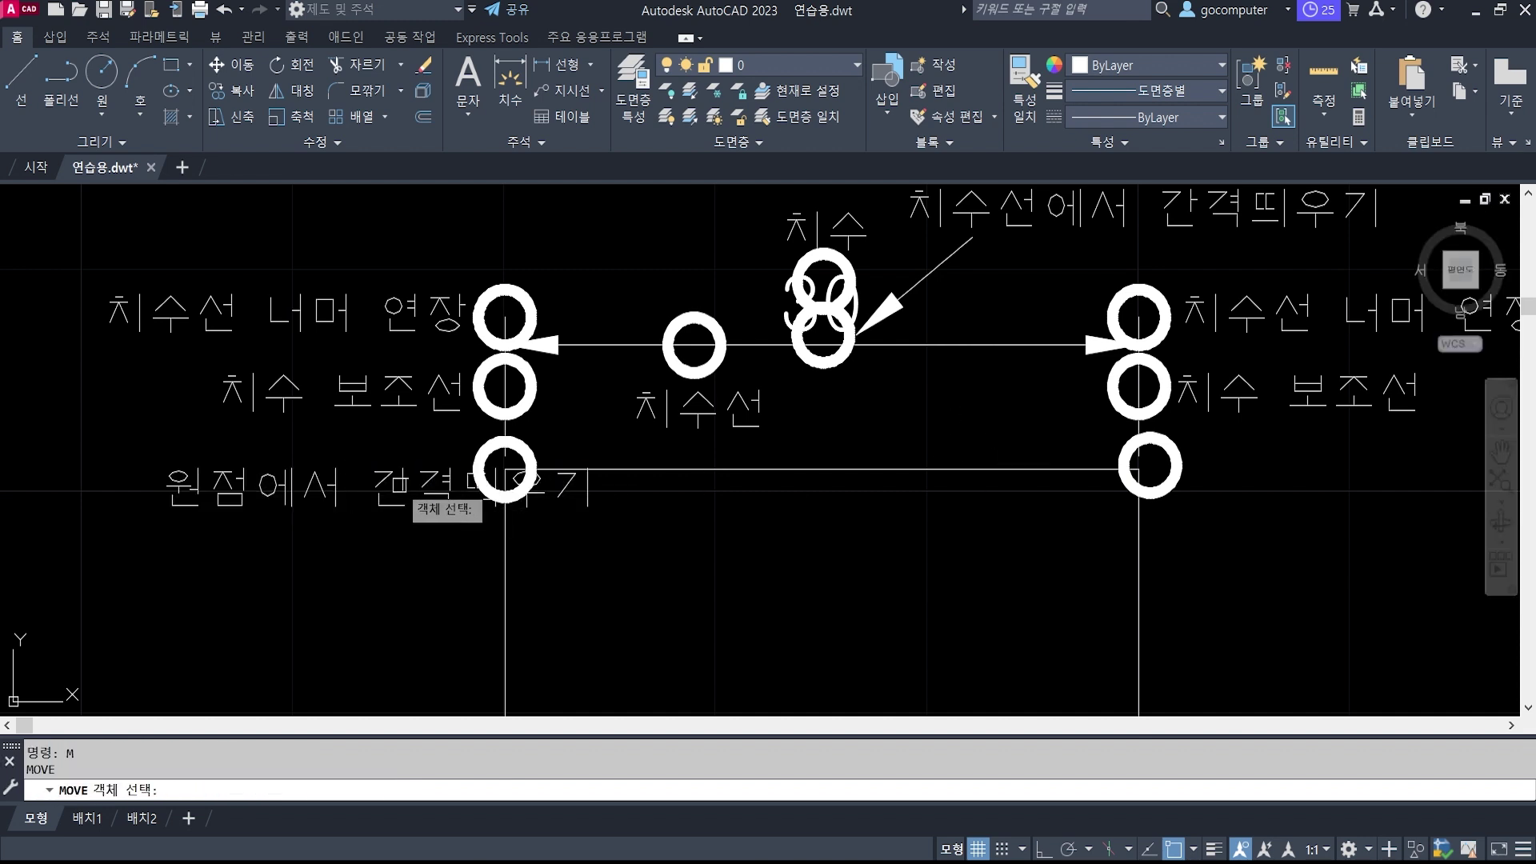
click(406, 490)
key(Return)
click(417, 512)
click(282, 516)
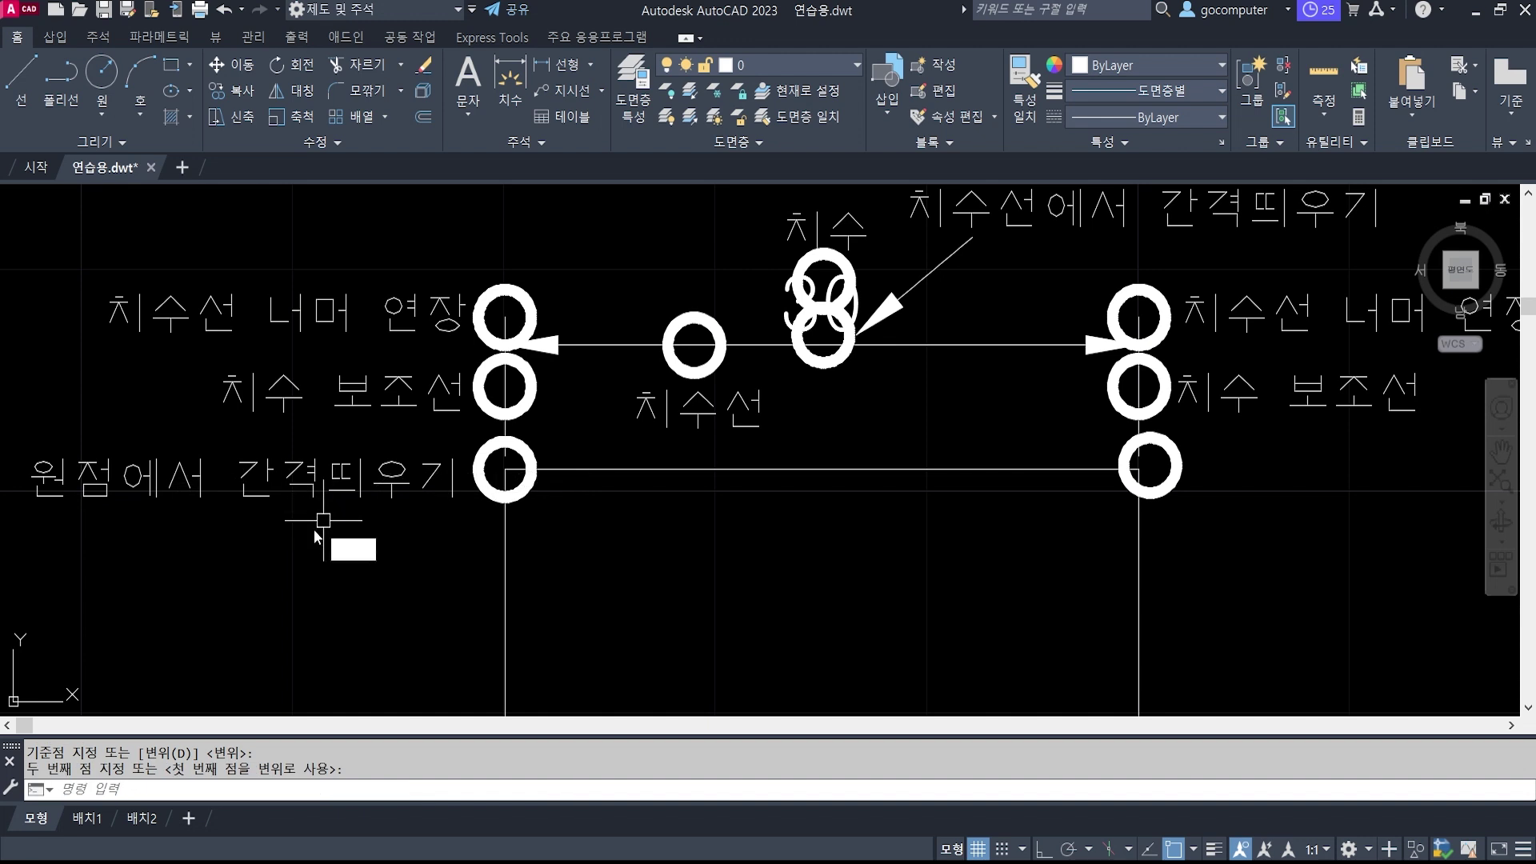
Copy the "원점에서 간격띄우기" label across to the right of the donut on the rectangle's upper right corner.
text(co)
key(Return)
click(305, 467)
key(Return)
click(231, 486)
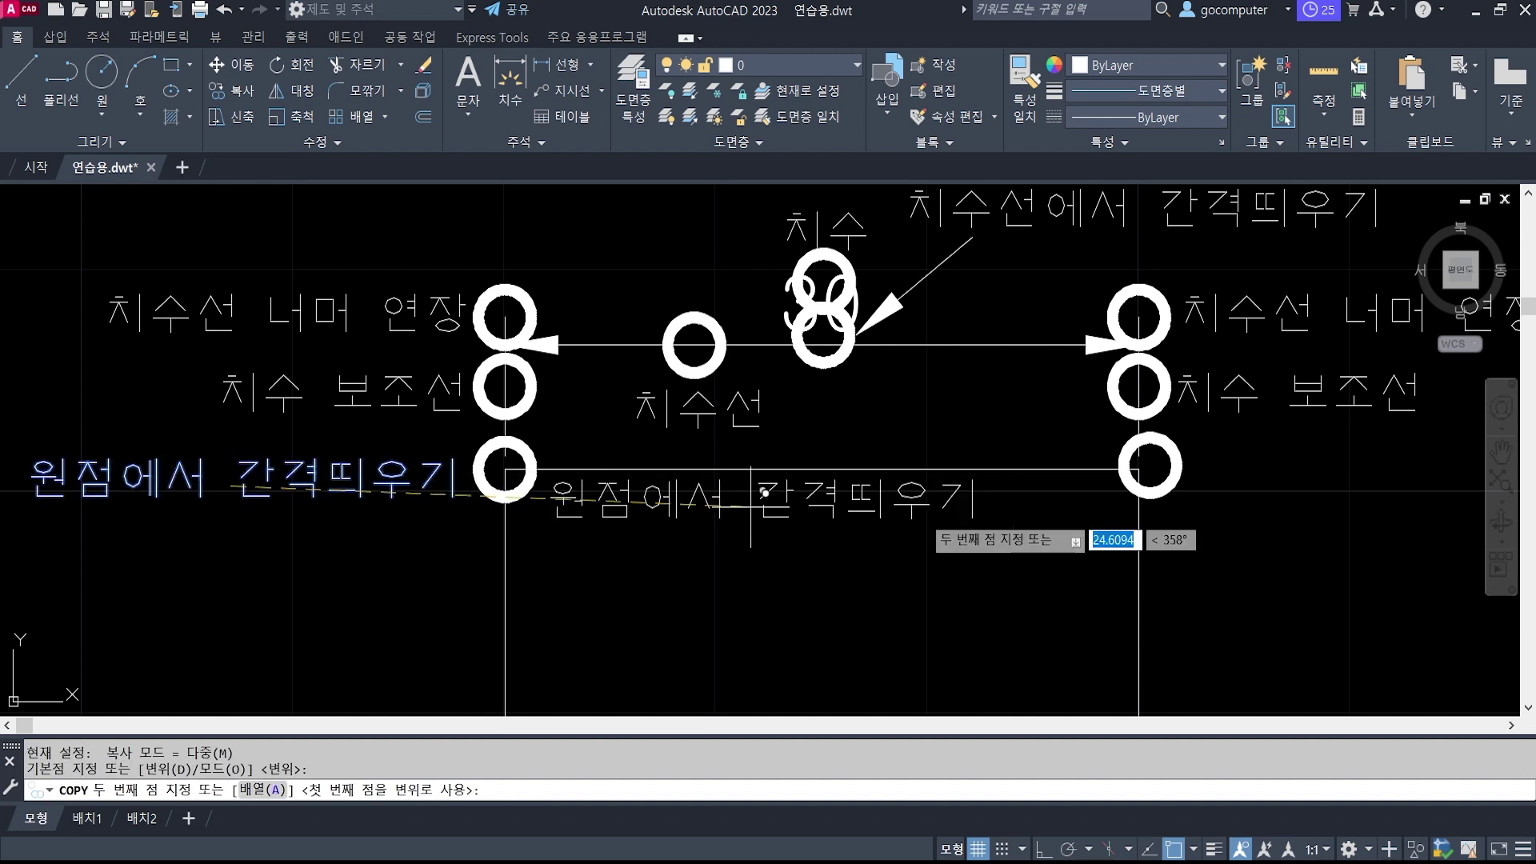
click(1369, 484)
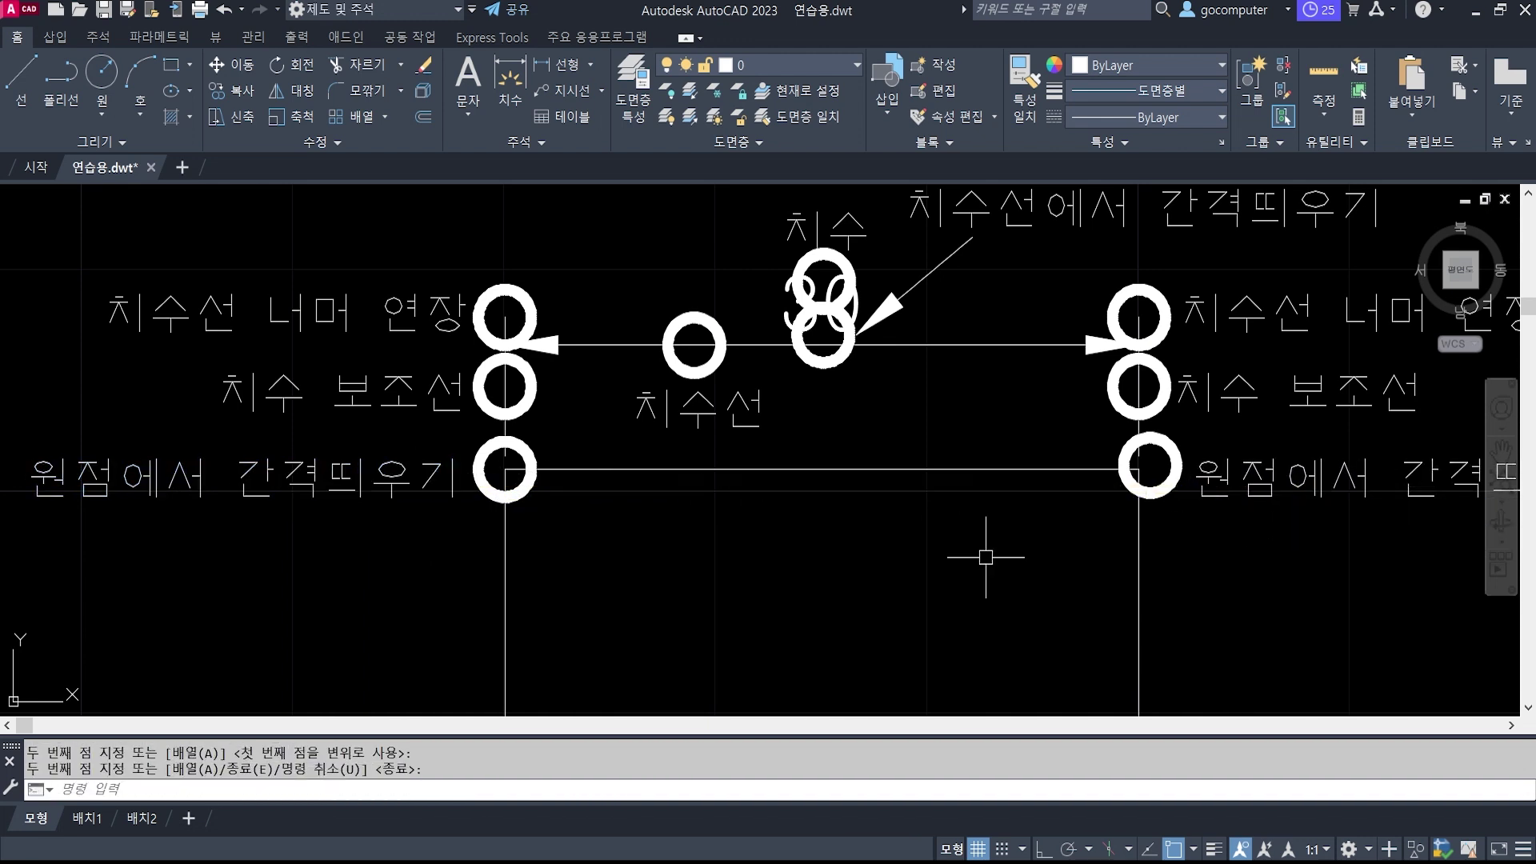
key(Return)
scroll(806, 412, down, 2)
middle_drag(1035, 495, 984, 495)
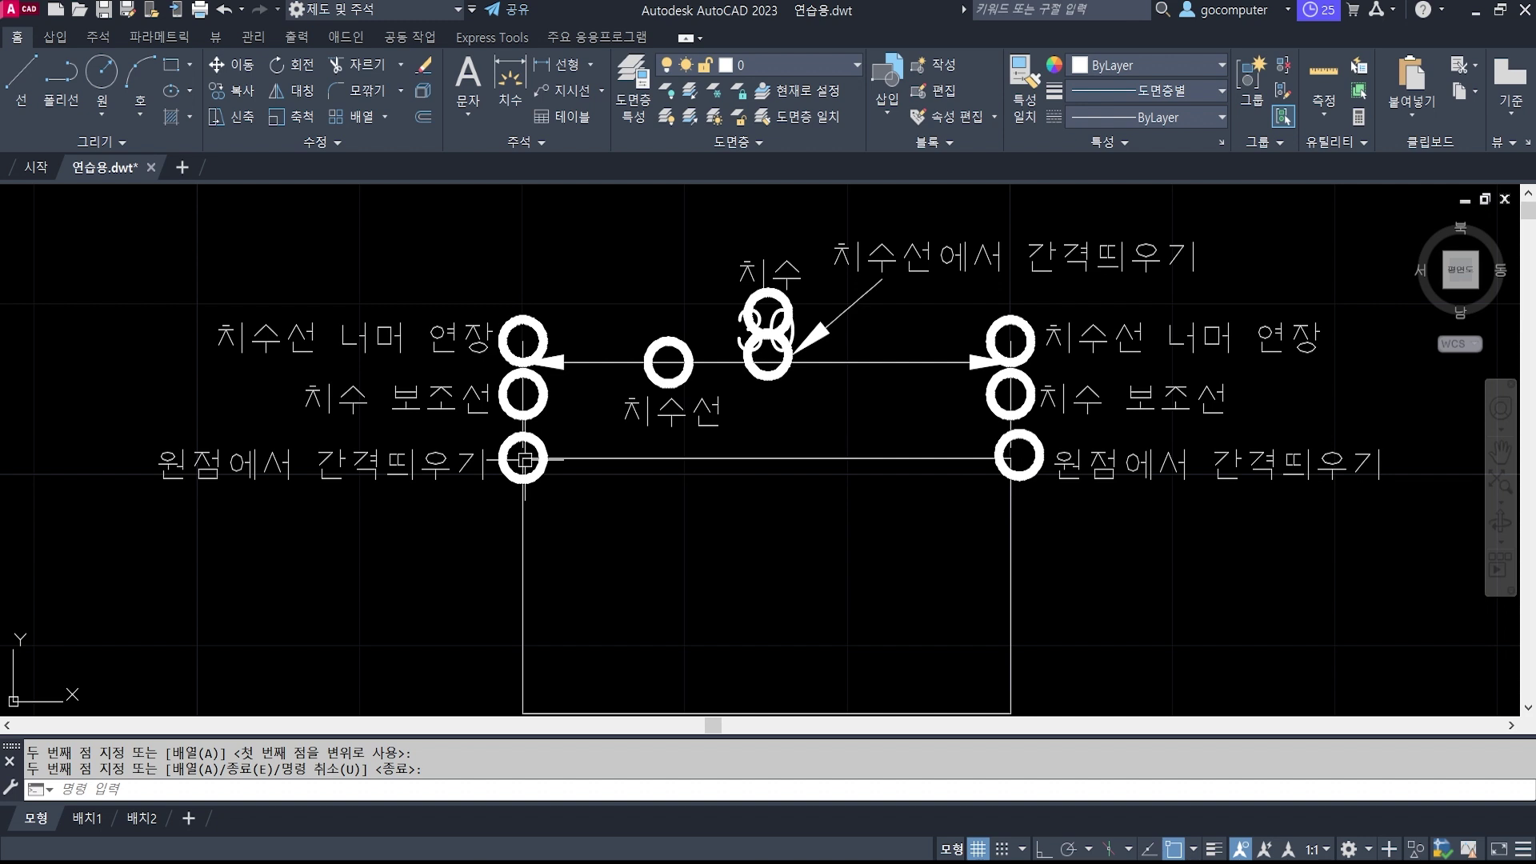
scroll(523, 458, up, 5)
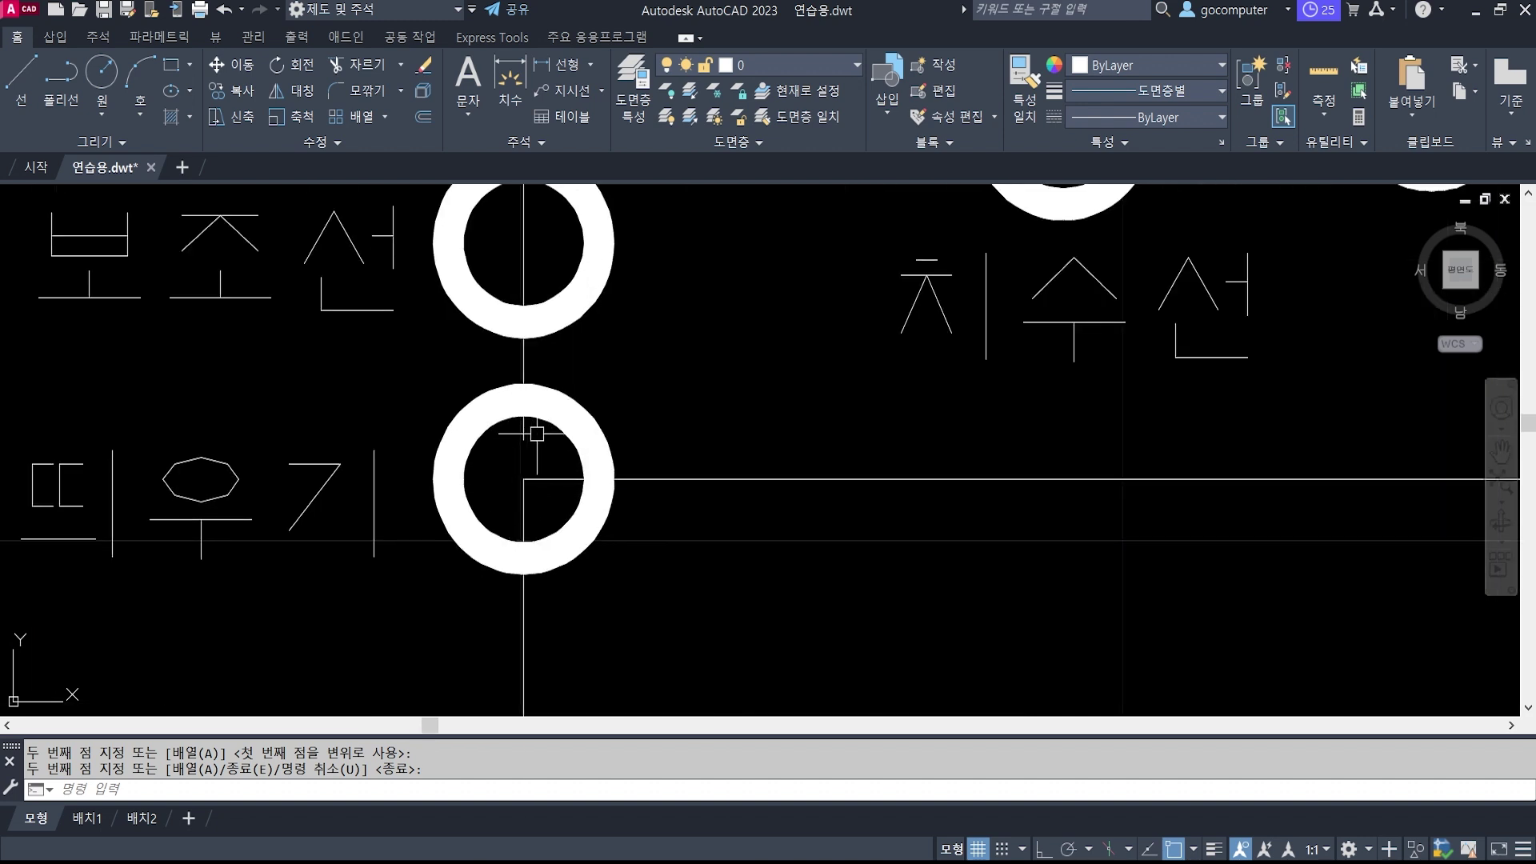
Switch to the PDF textbook in the browser, review the DIMSTYLE section, and return to the AutoCAD drawing.
scroll(571, 470, down, 7)
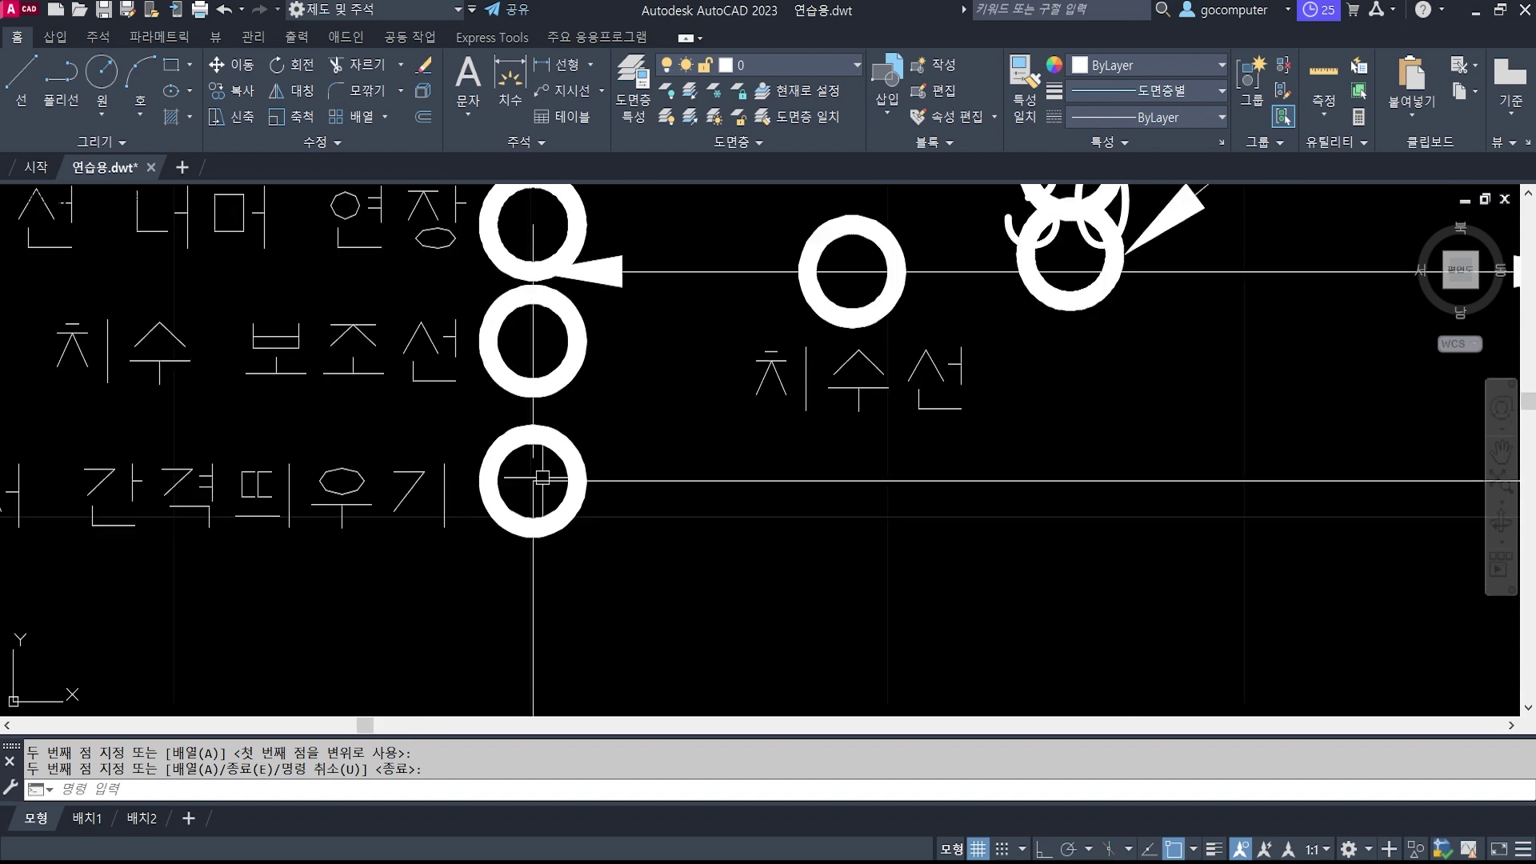
middle_drag(772, 521, 661, 507)
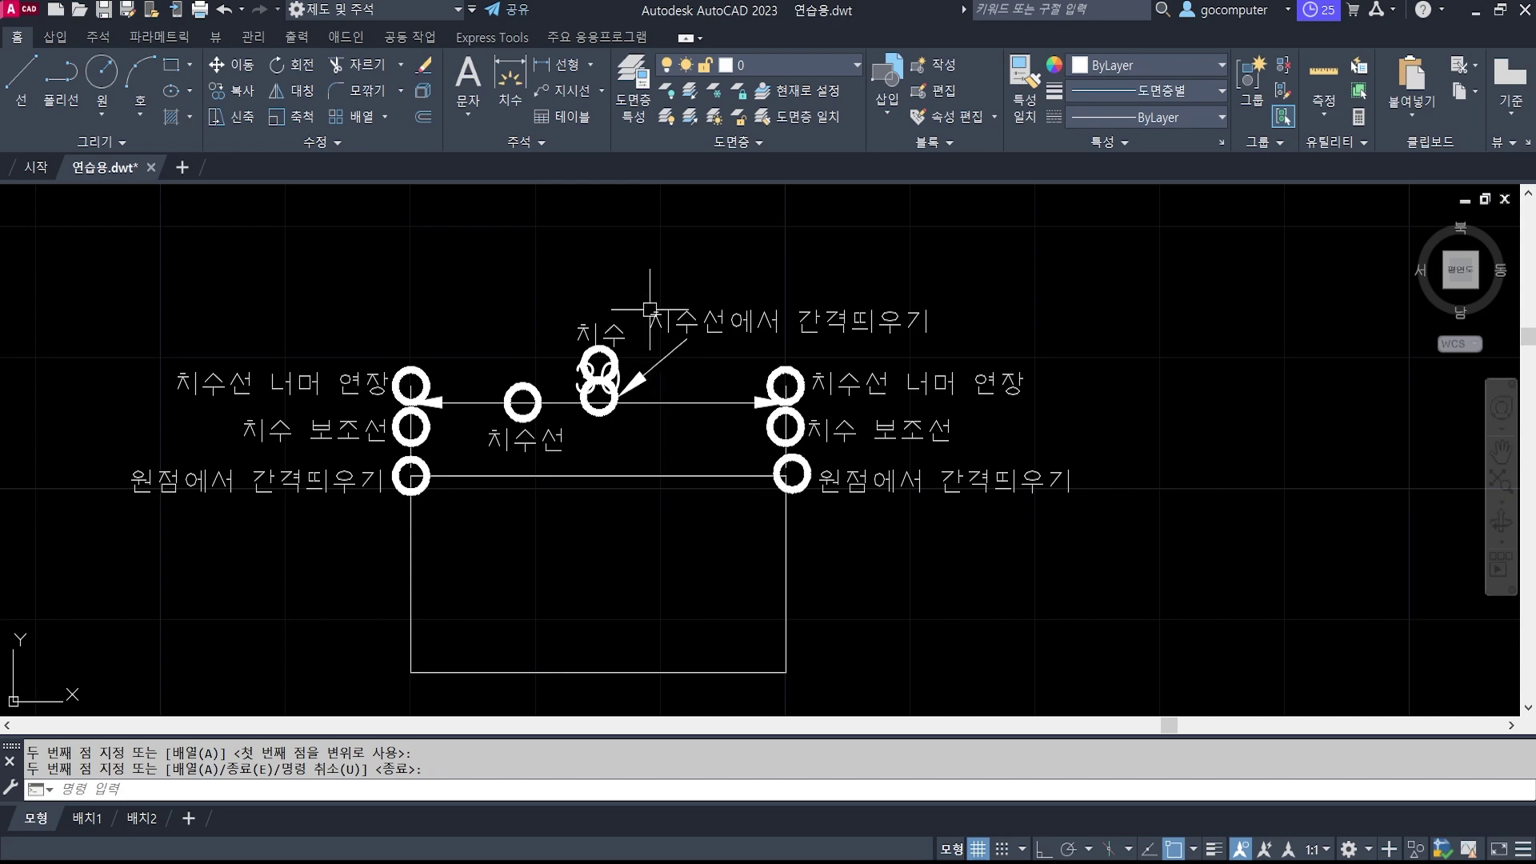
key(alt+Tab)
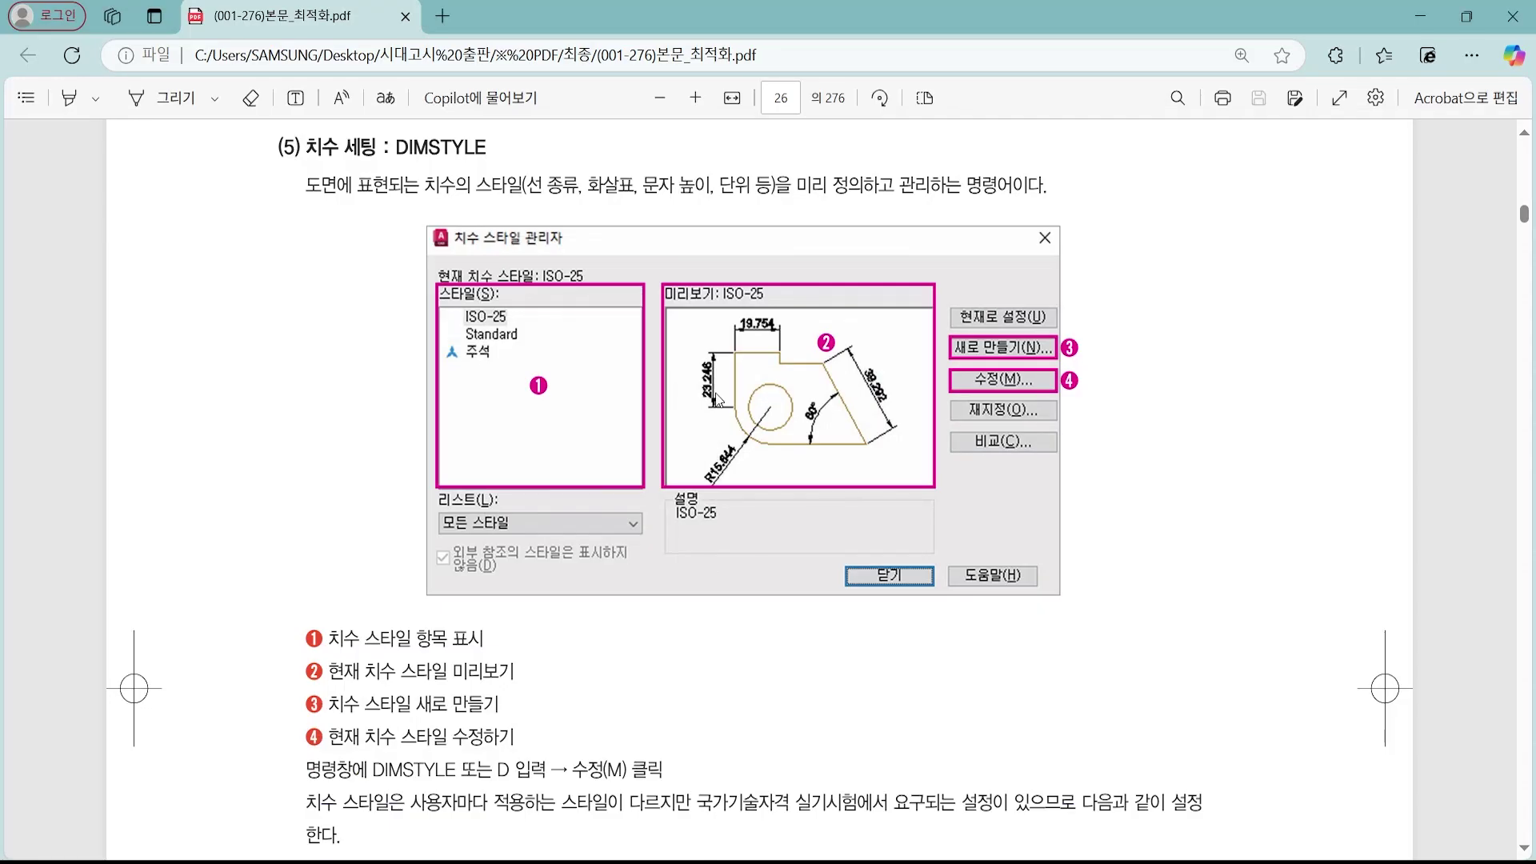
scroll(593, 361, up, 1)
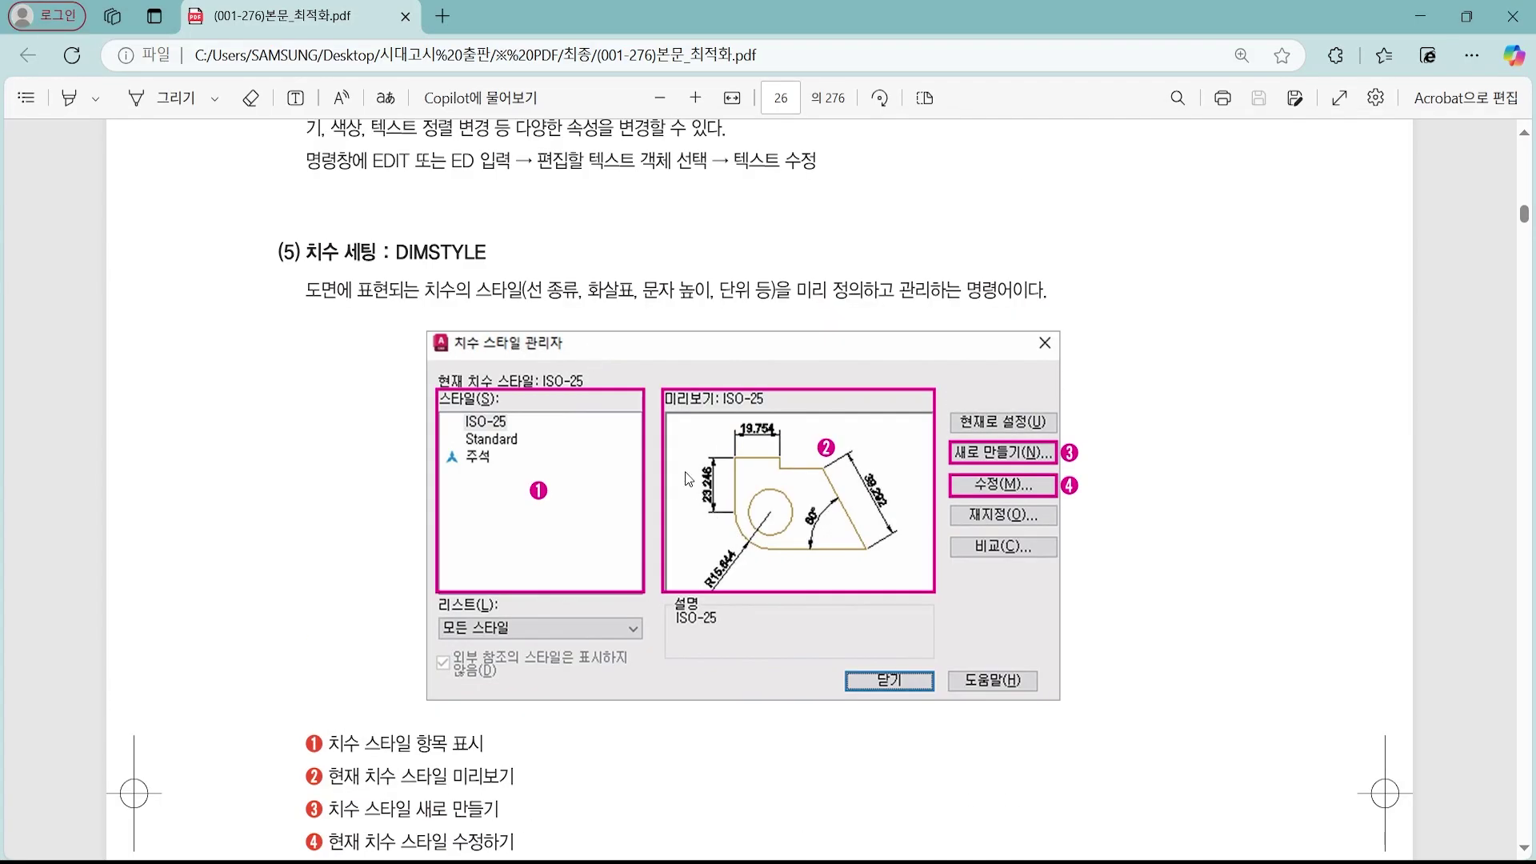
drag(383, 231, 492, 272)
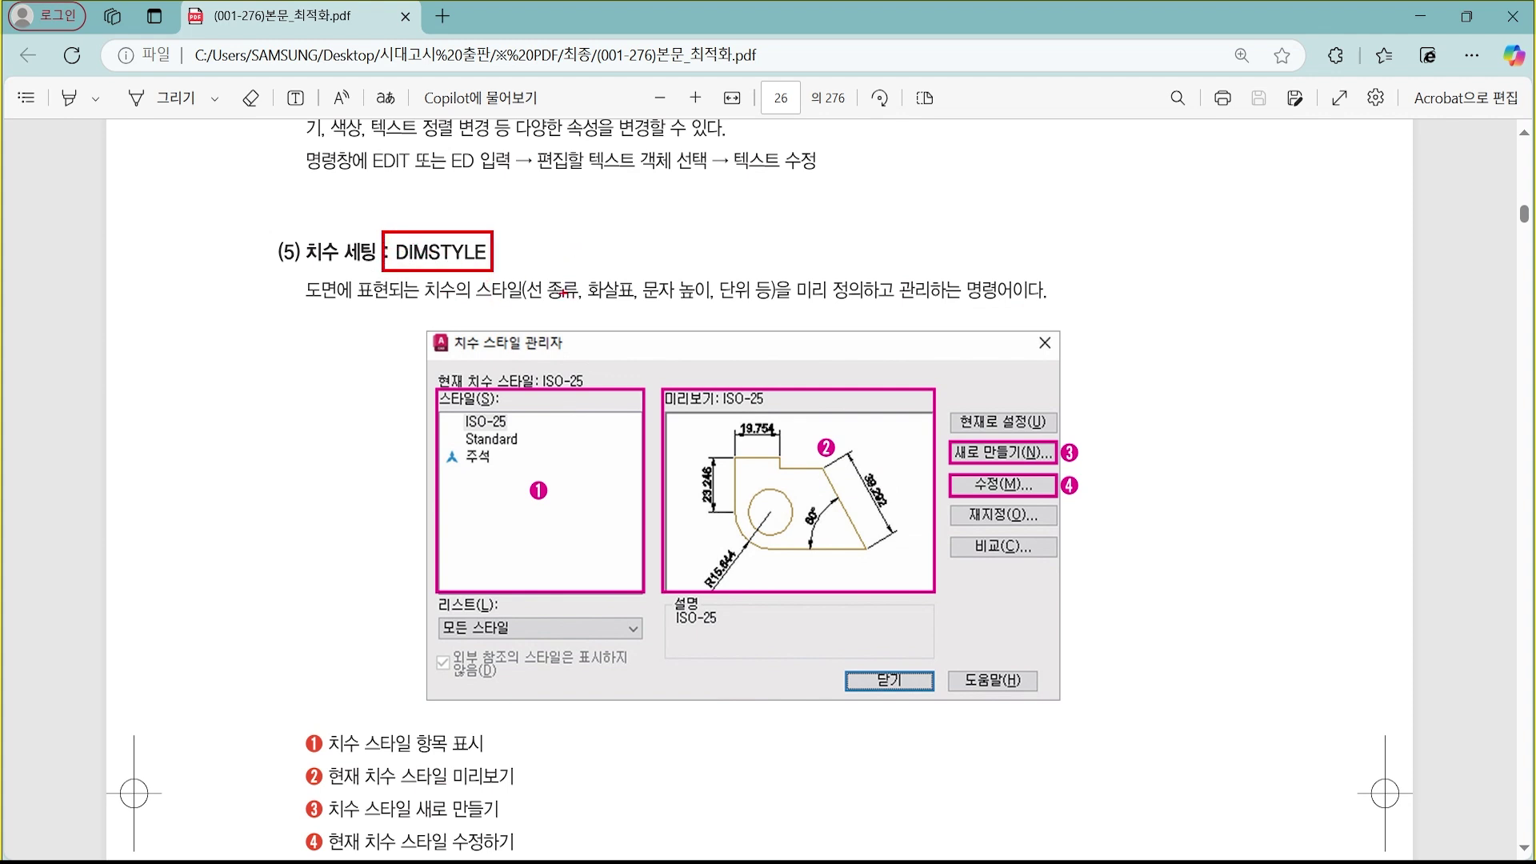
key(Escape)
key(alt+Tab)
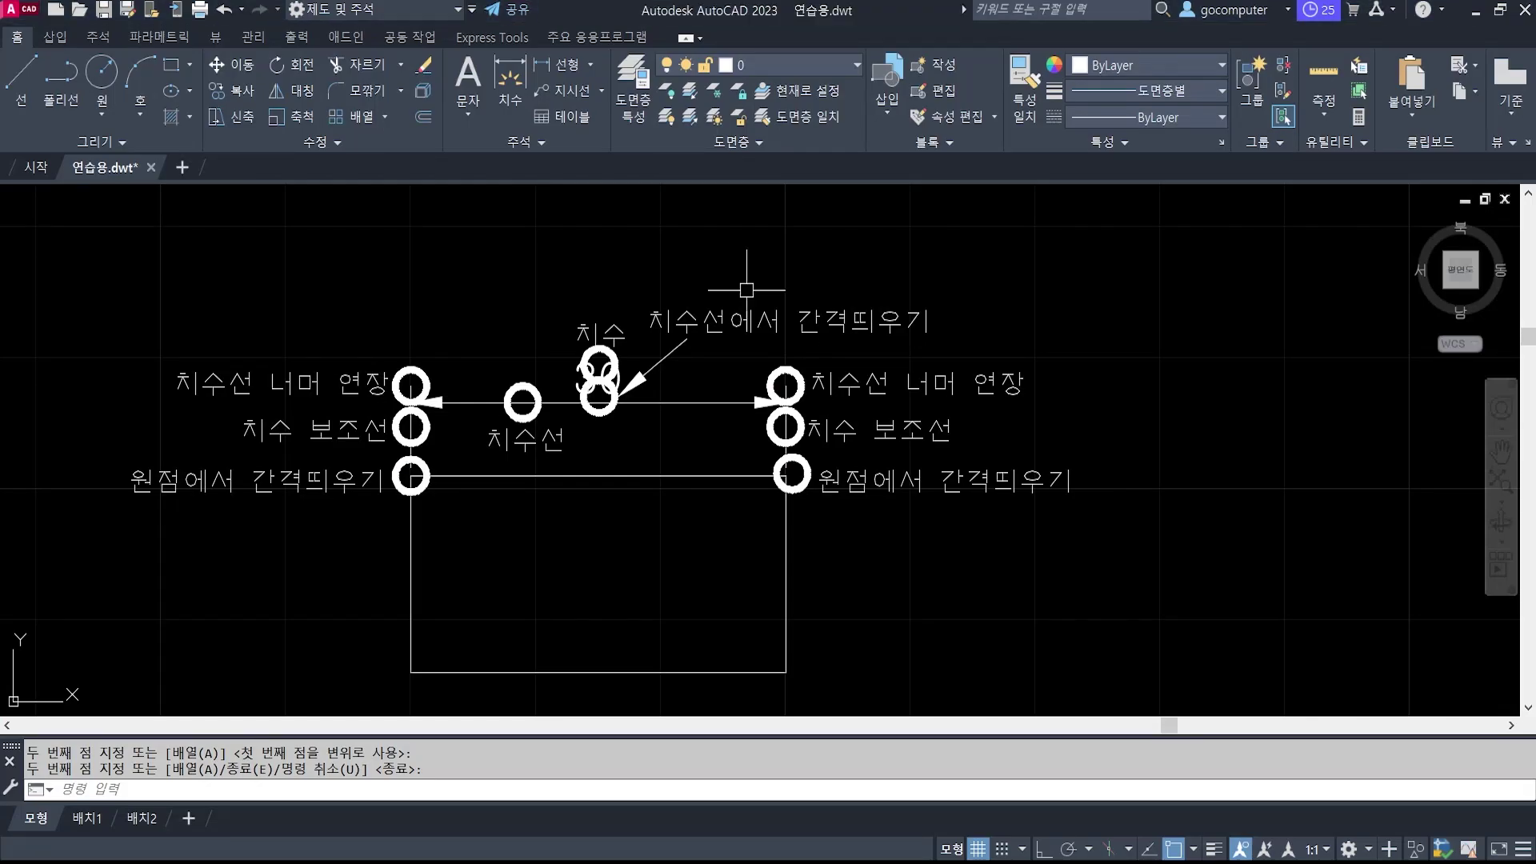
mouse_move(524, 299)
middle_down()
mouse_move(600, 422)
mouse_move(614, 522)
middle_up()
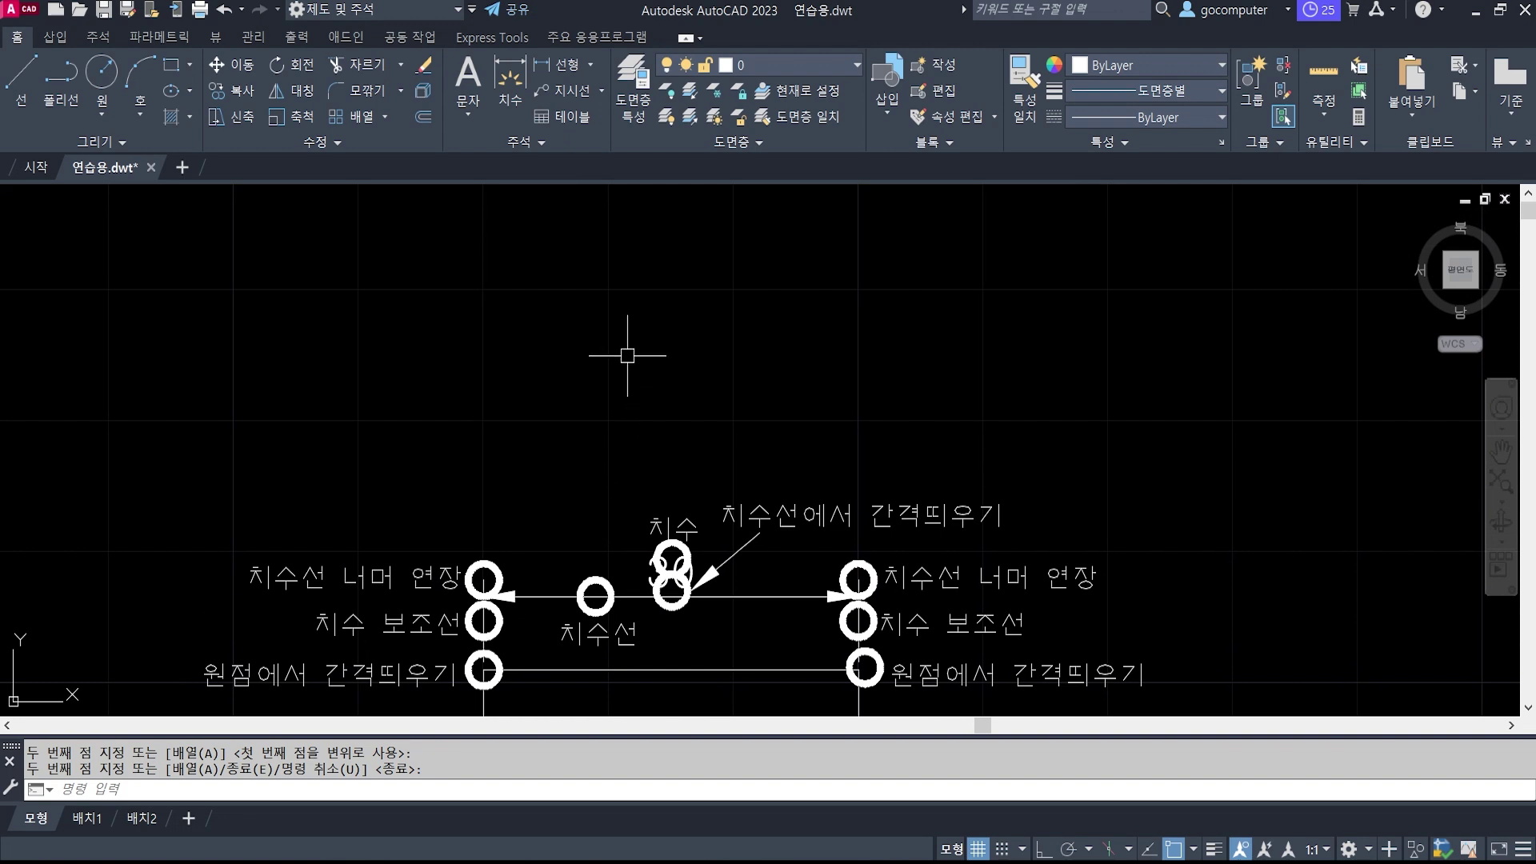
middle_drag(616, 344, 636, 388)
key(ctrl+t)
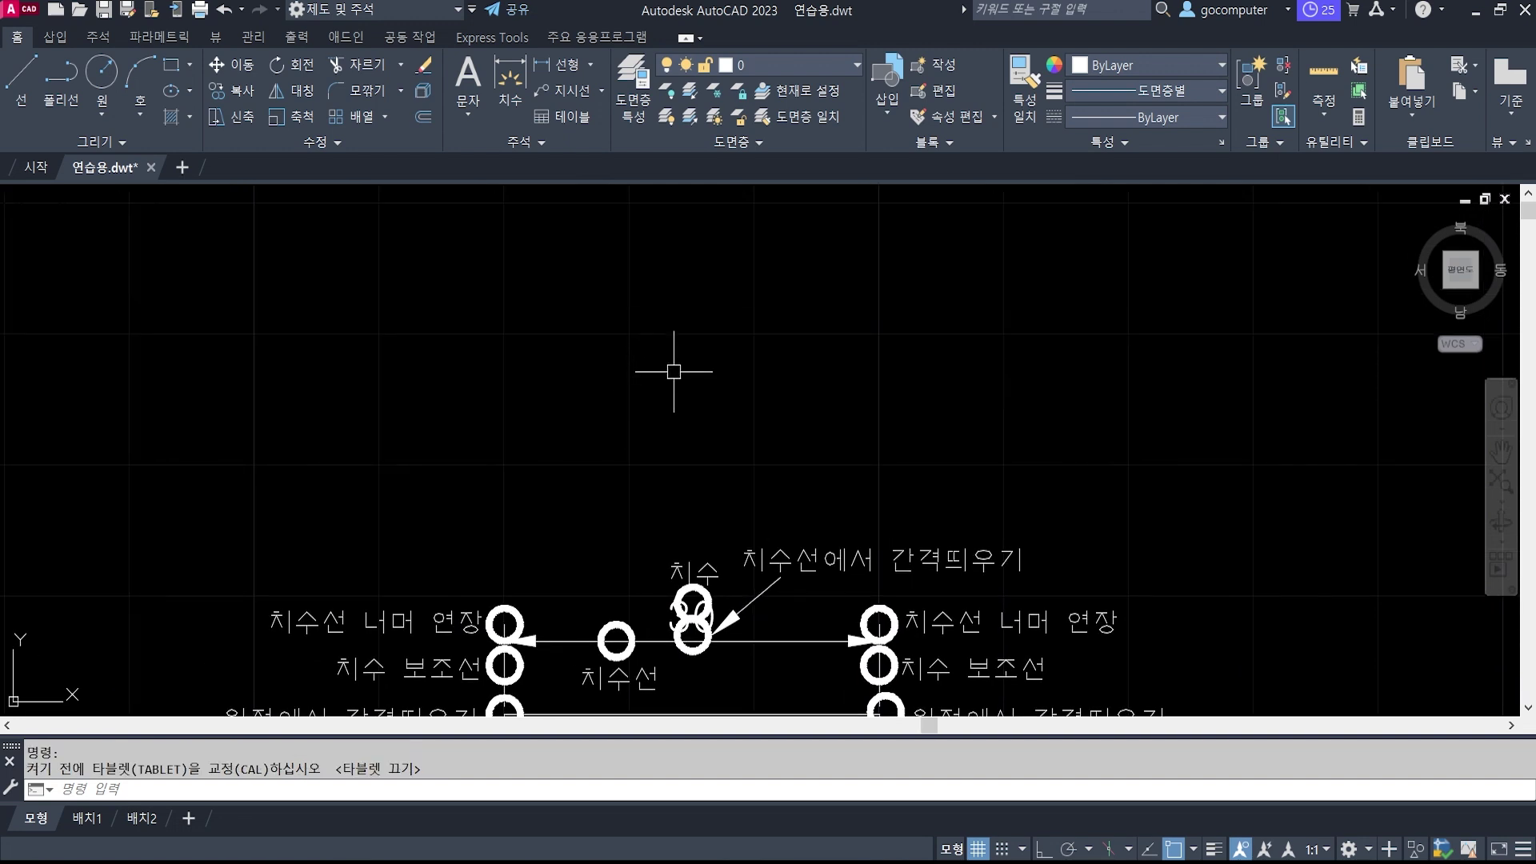
key(ctrl+2)
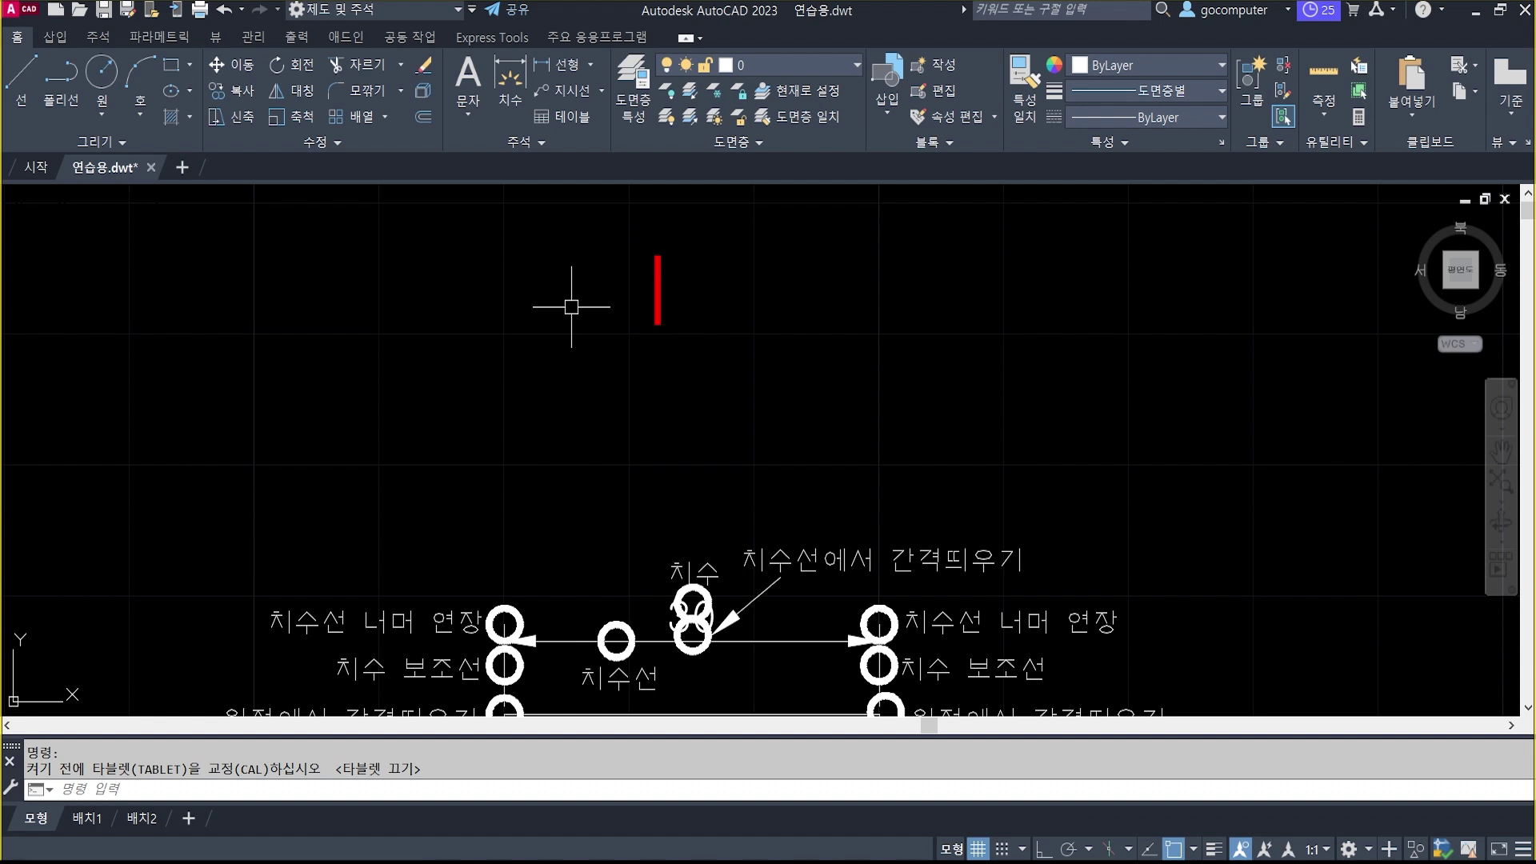
text(Diml)
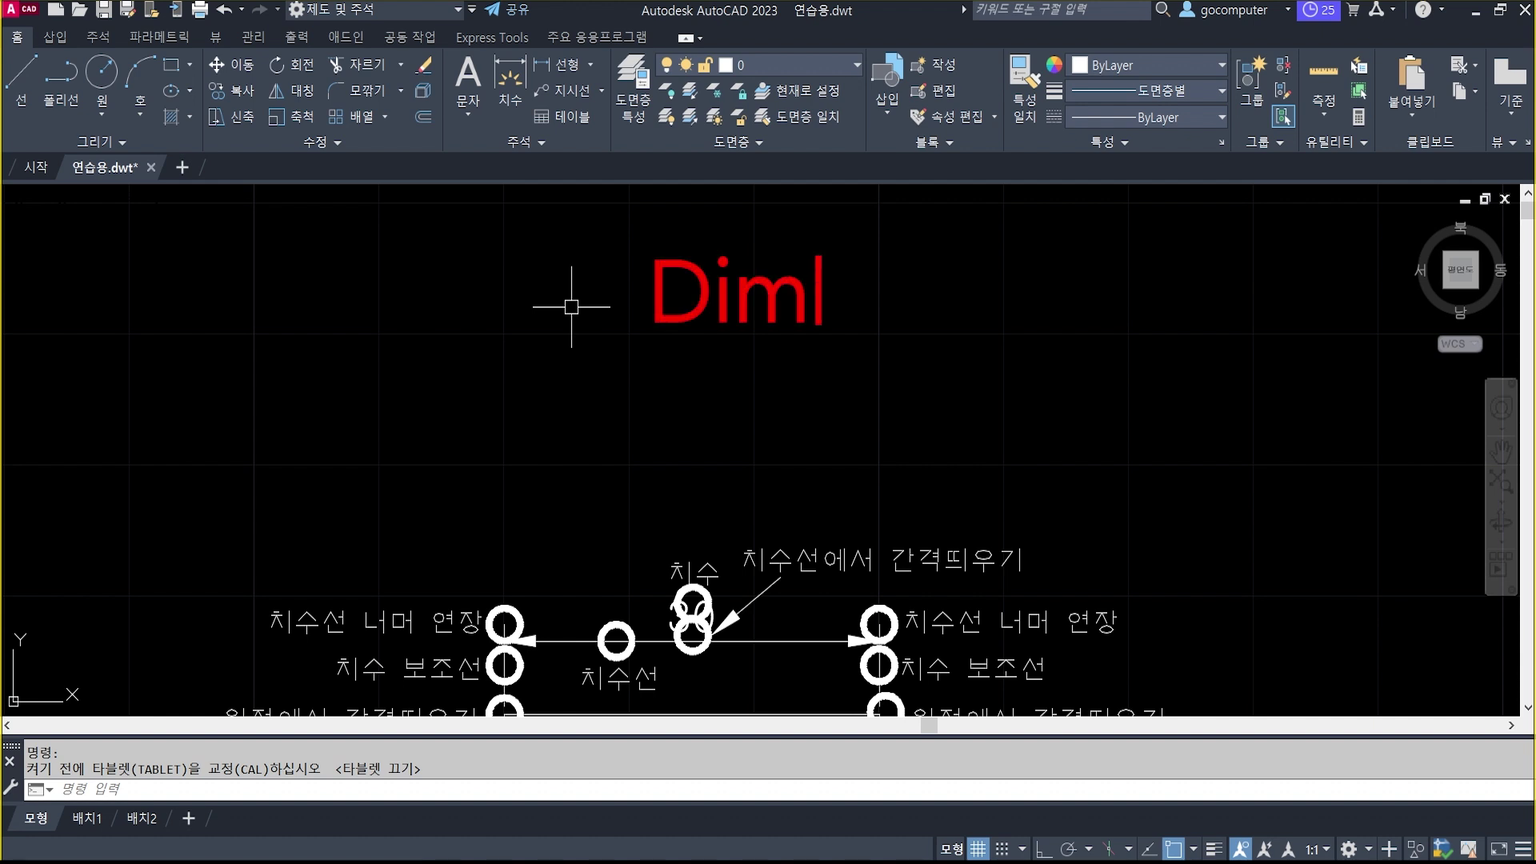
text(D)
key(BackSpace)
text(dtyle)
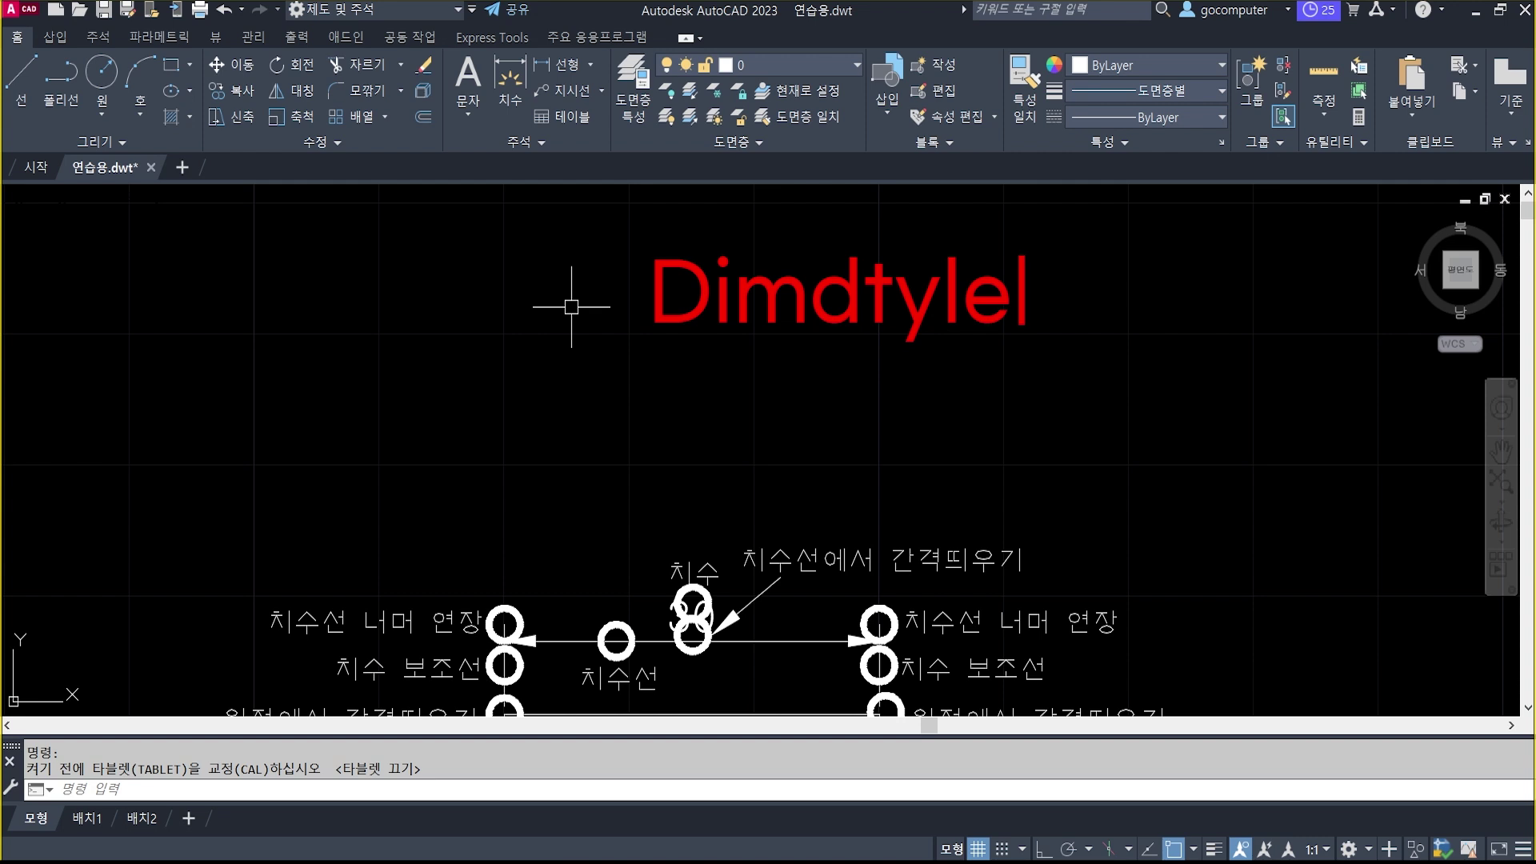
text(=)
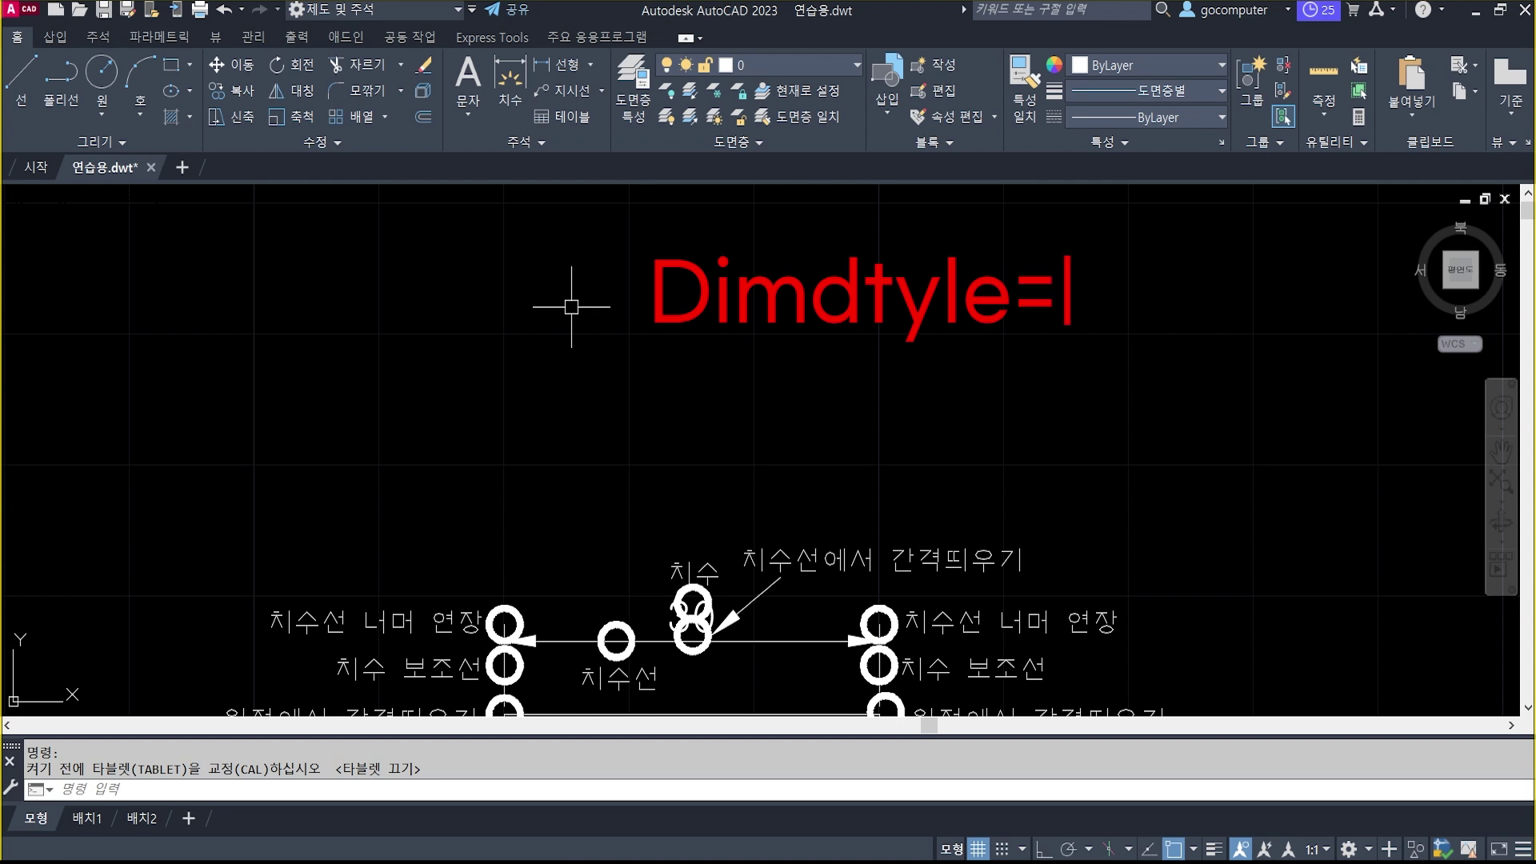
text(D)
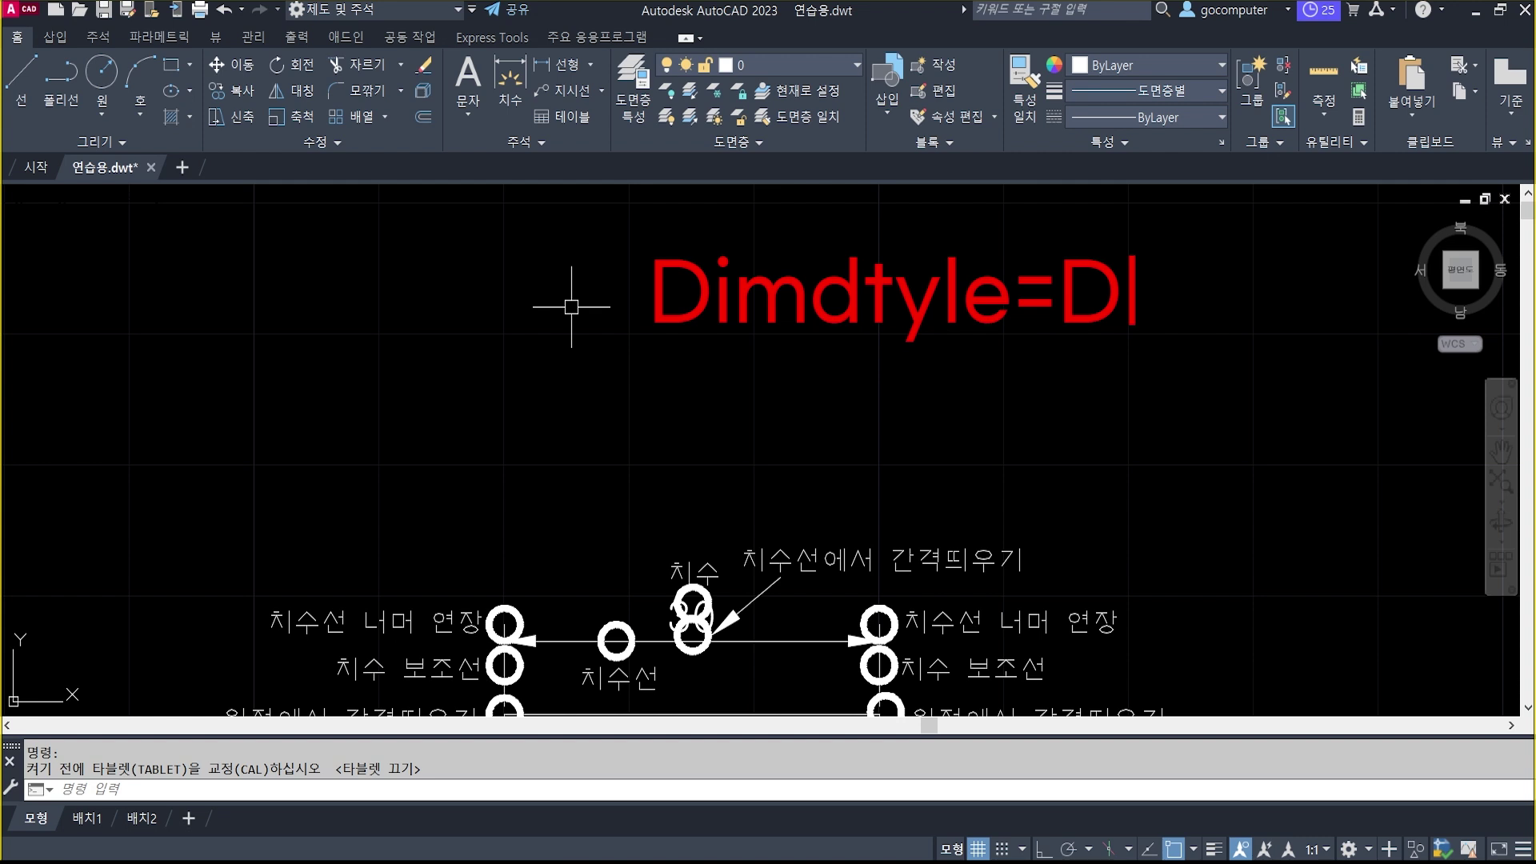
key(Escape)
key(Escape)
key(Escape)
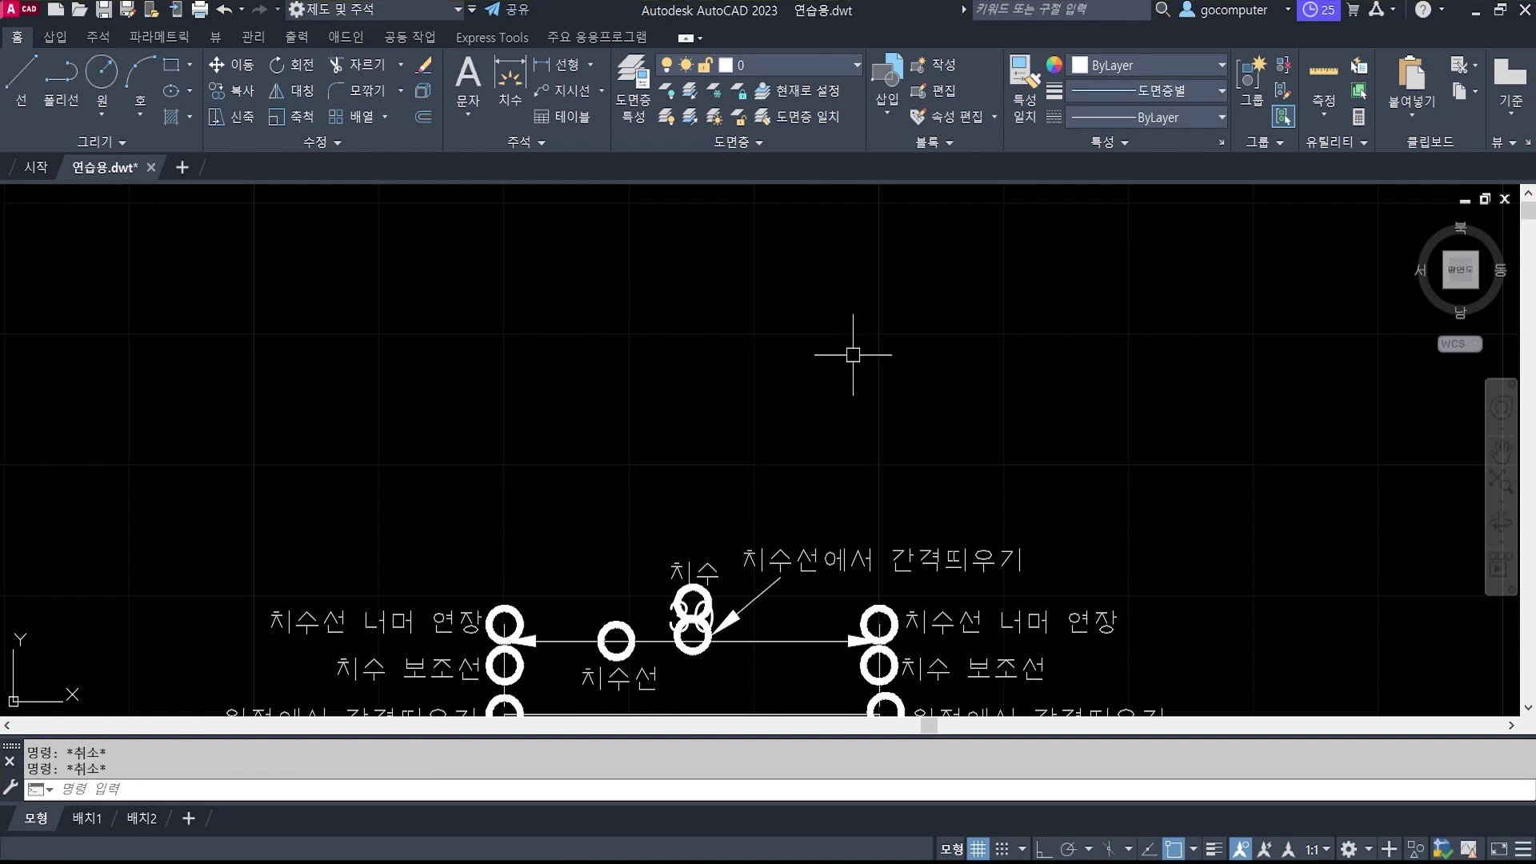
Open the dimension style manager with the D command and position its dialog above the labelled dimension.
key(Return)
drag(733, 245, 673, 211)
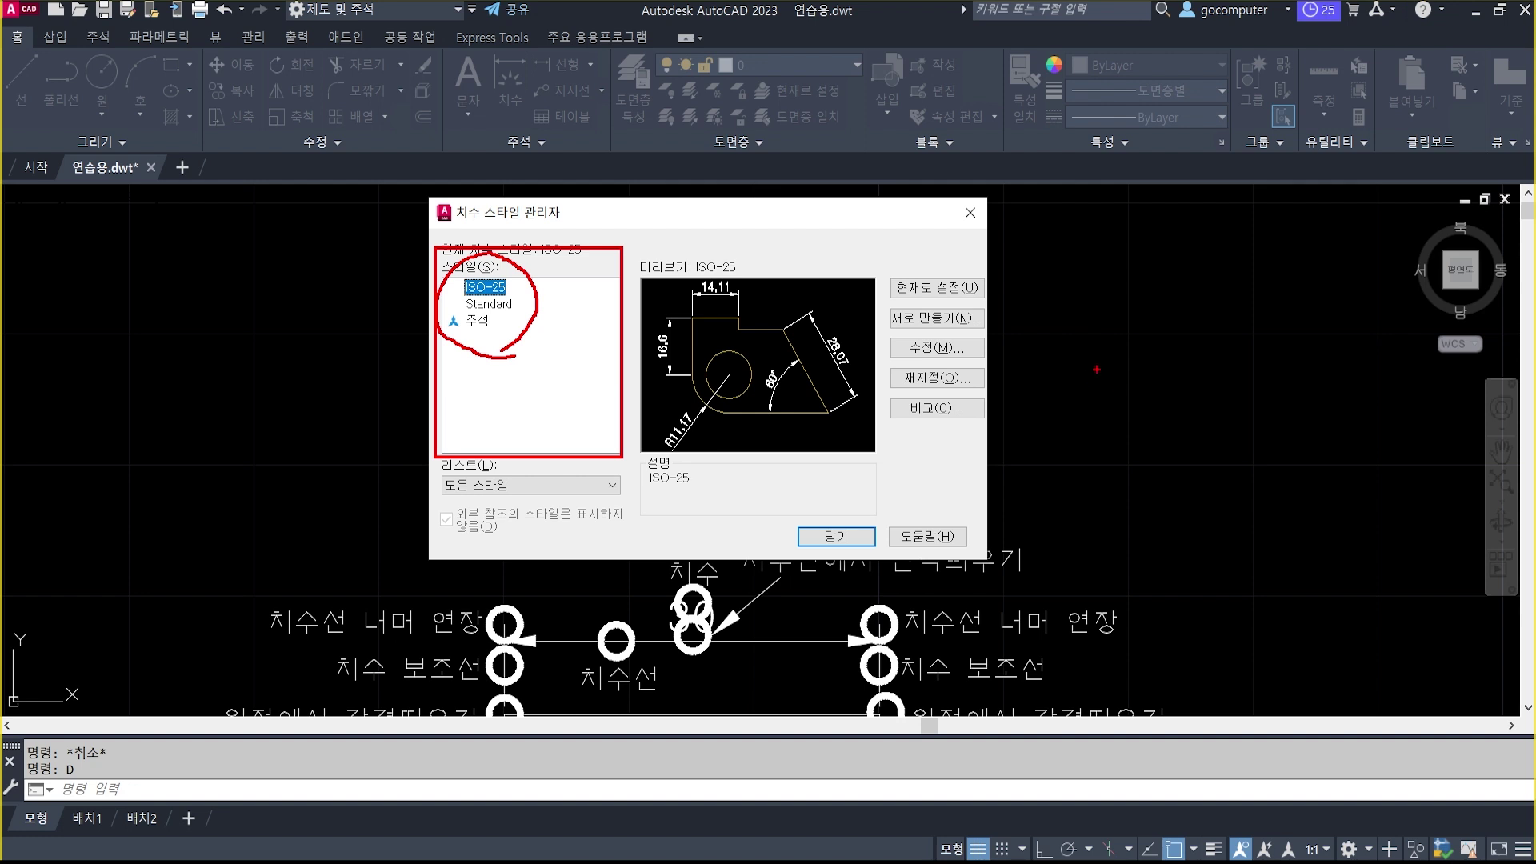
mouse_move(1113, 467)
mouse_down()
mouse_move(1012, 378)
mouse_move(1178, 360)
mouse_up()
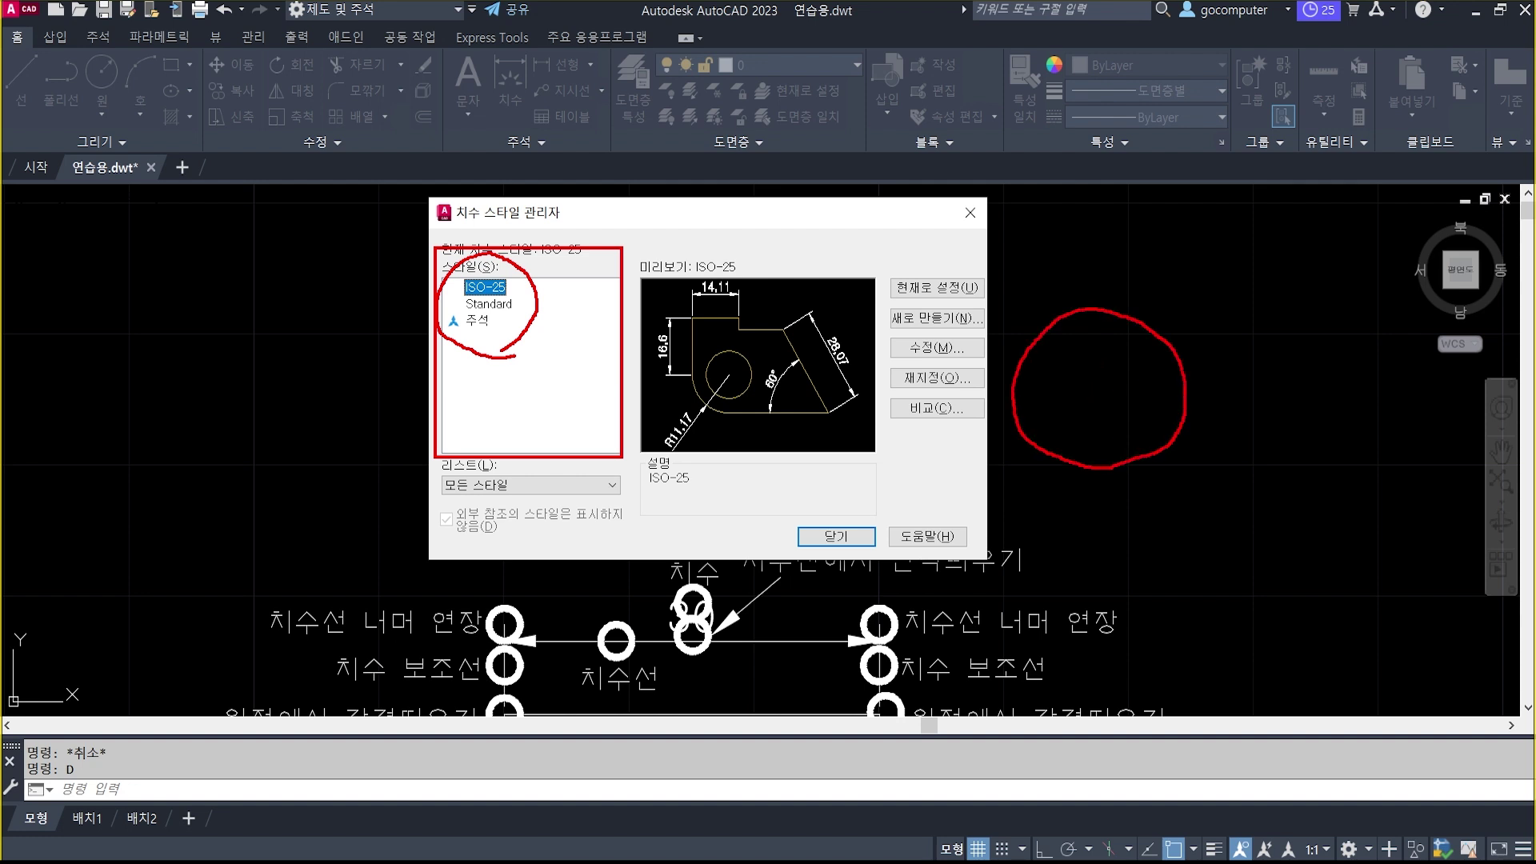
drag(1194, 572, 1276, 440)
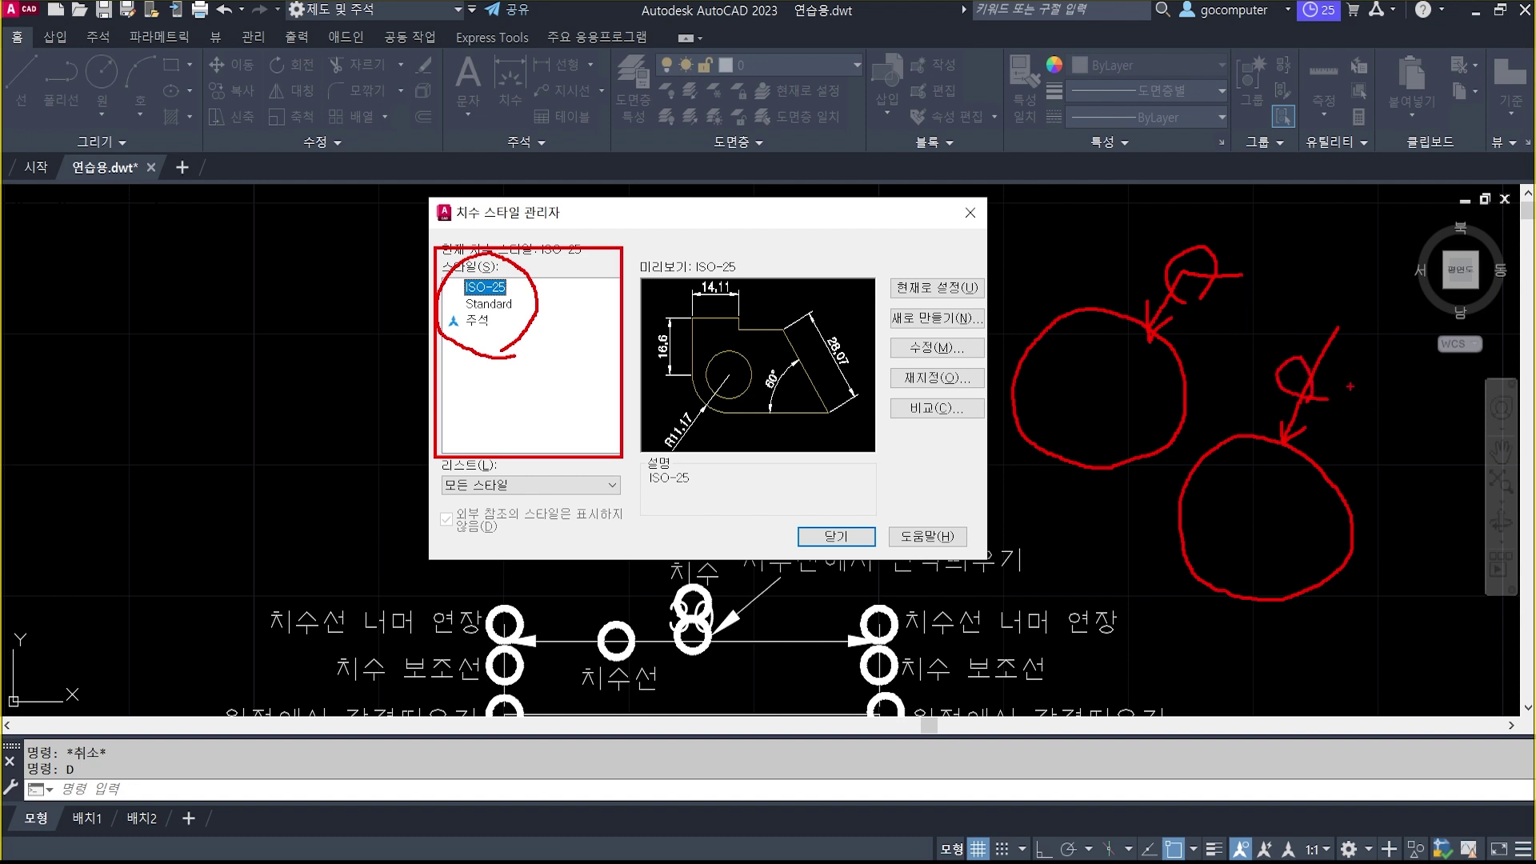
drag(510, 385, 581, 280)
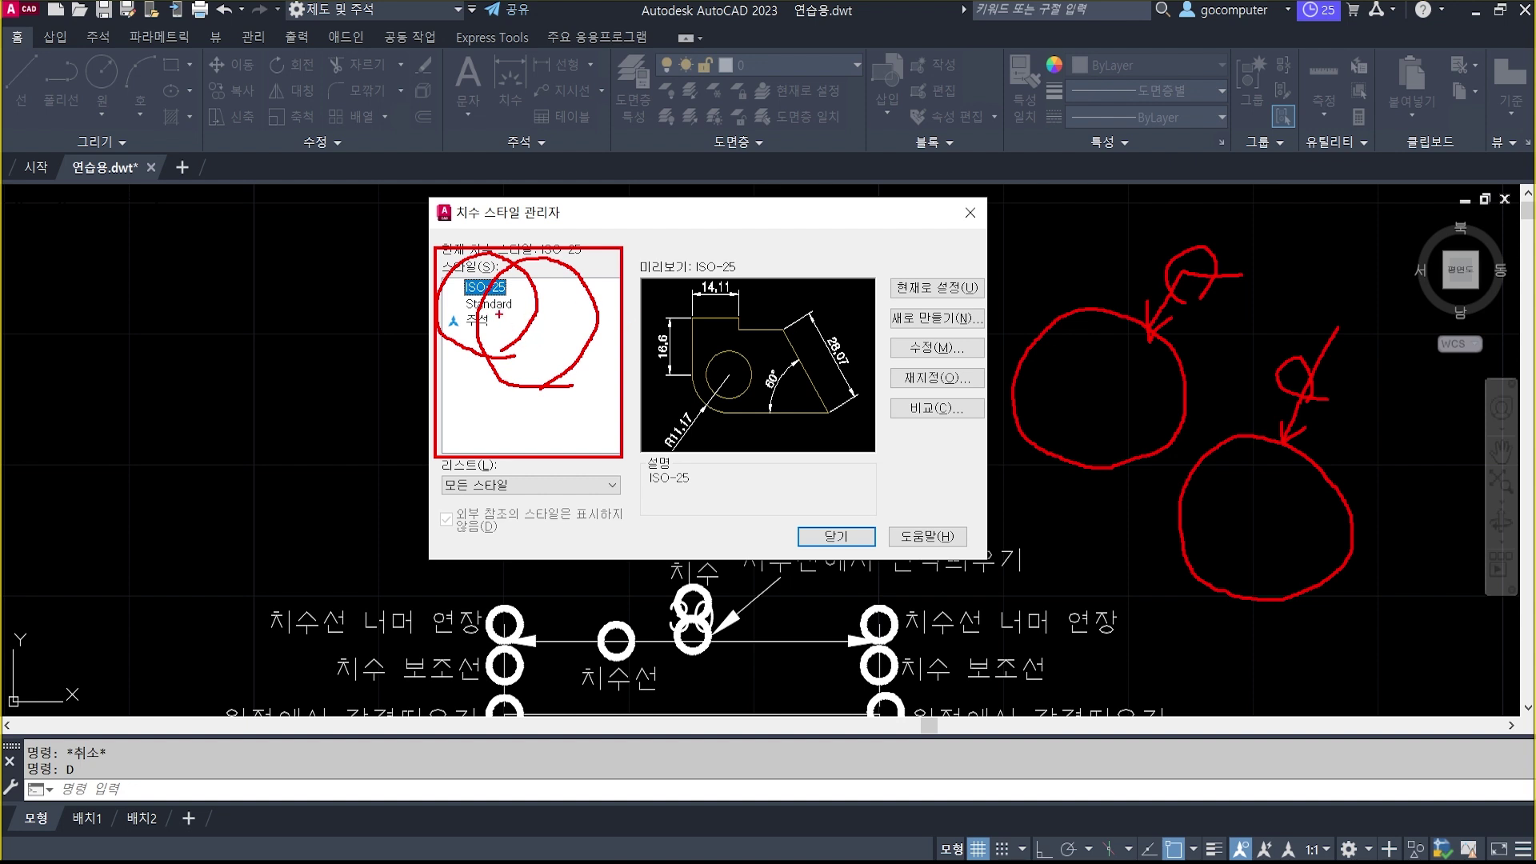
key(Escape)
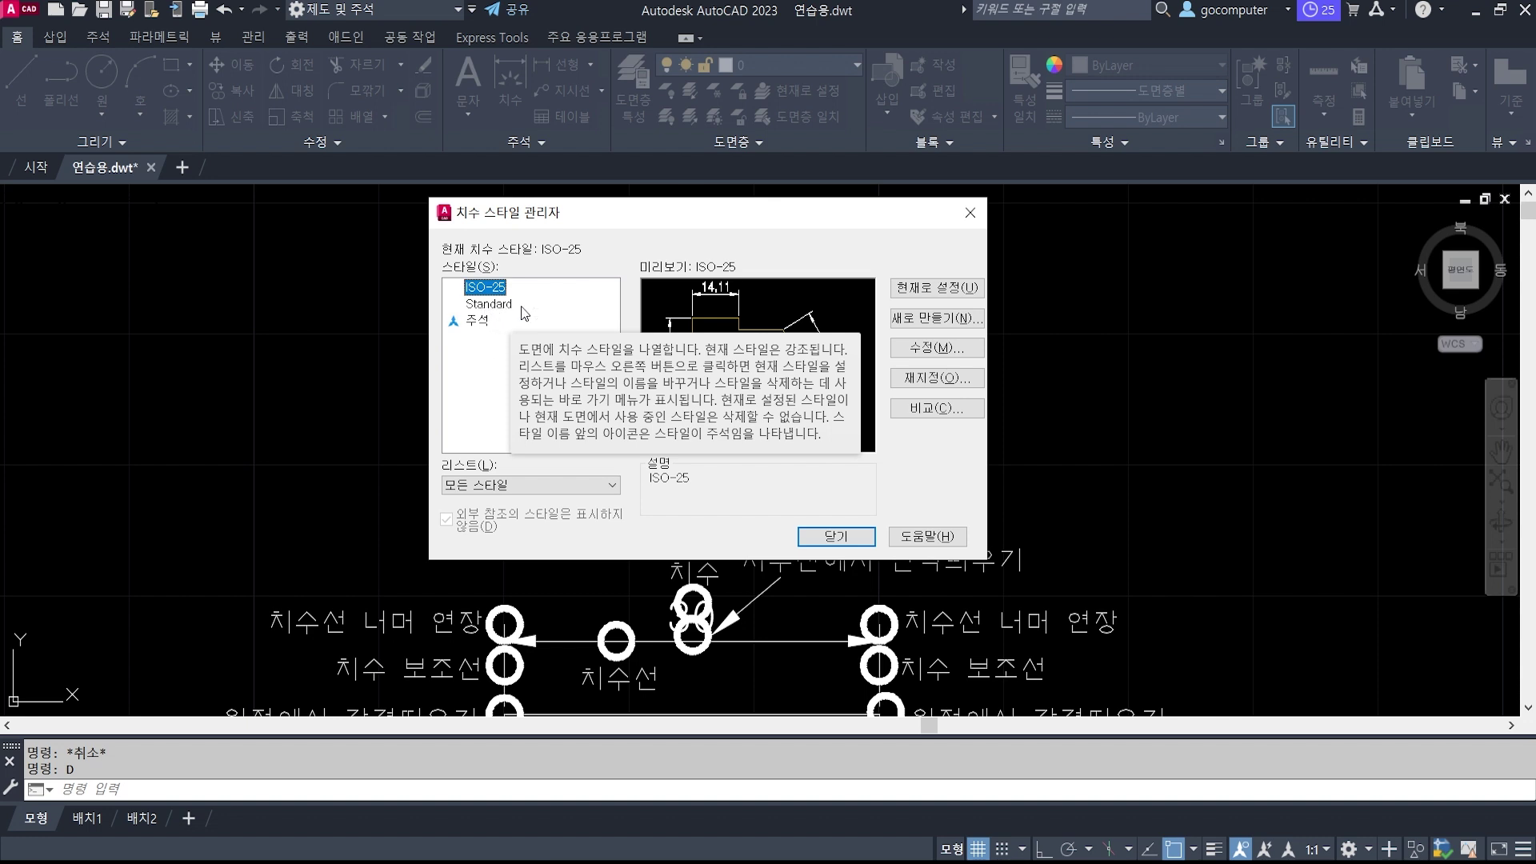
Delete the Standard dimension style from the drawing's style list.
click(490, 306)
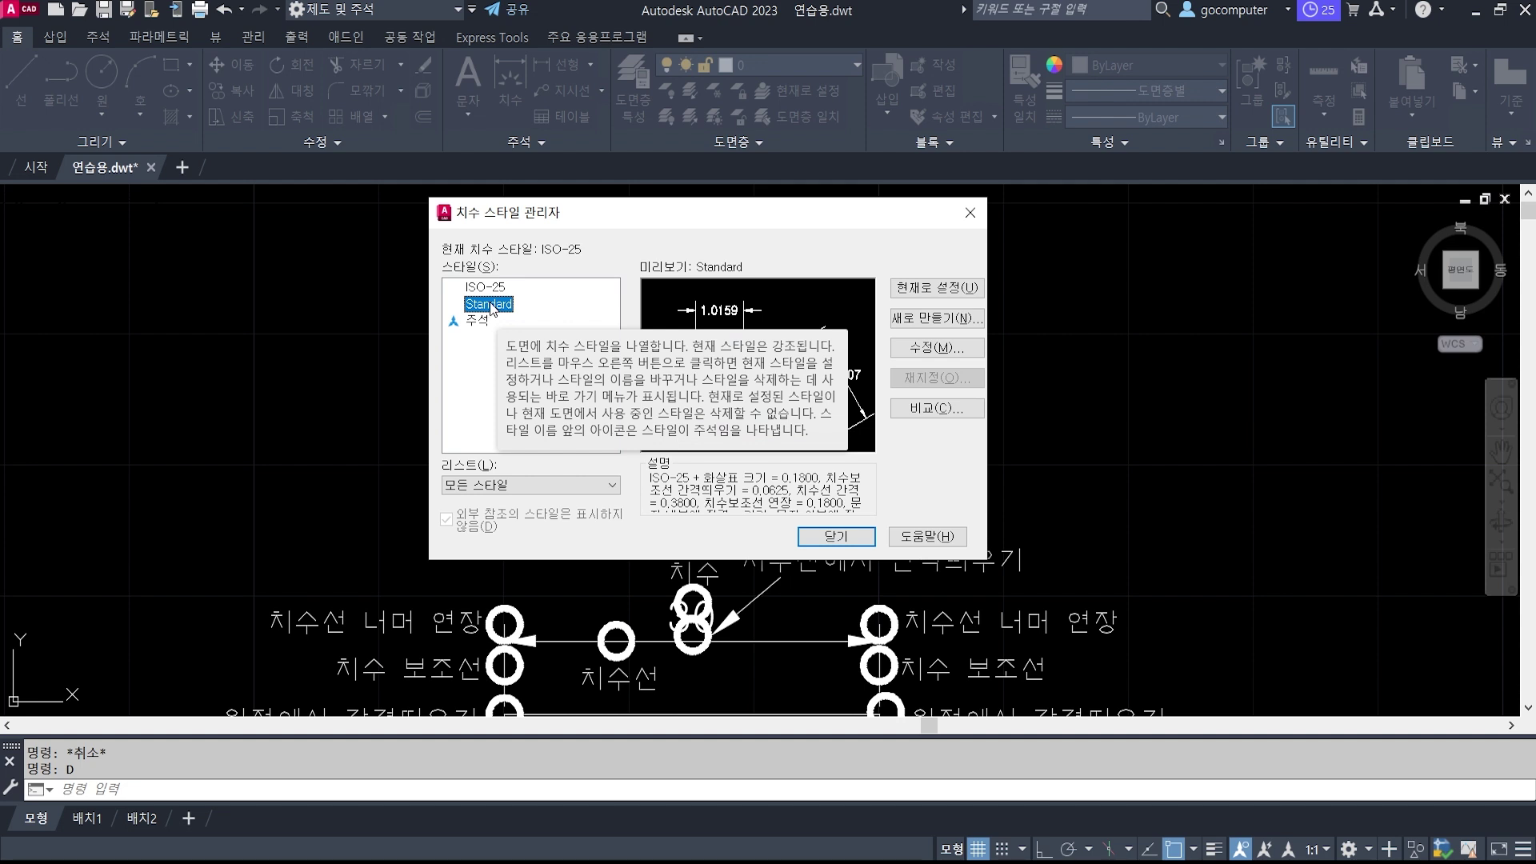
right_click(492, 309)
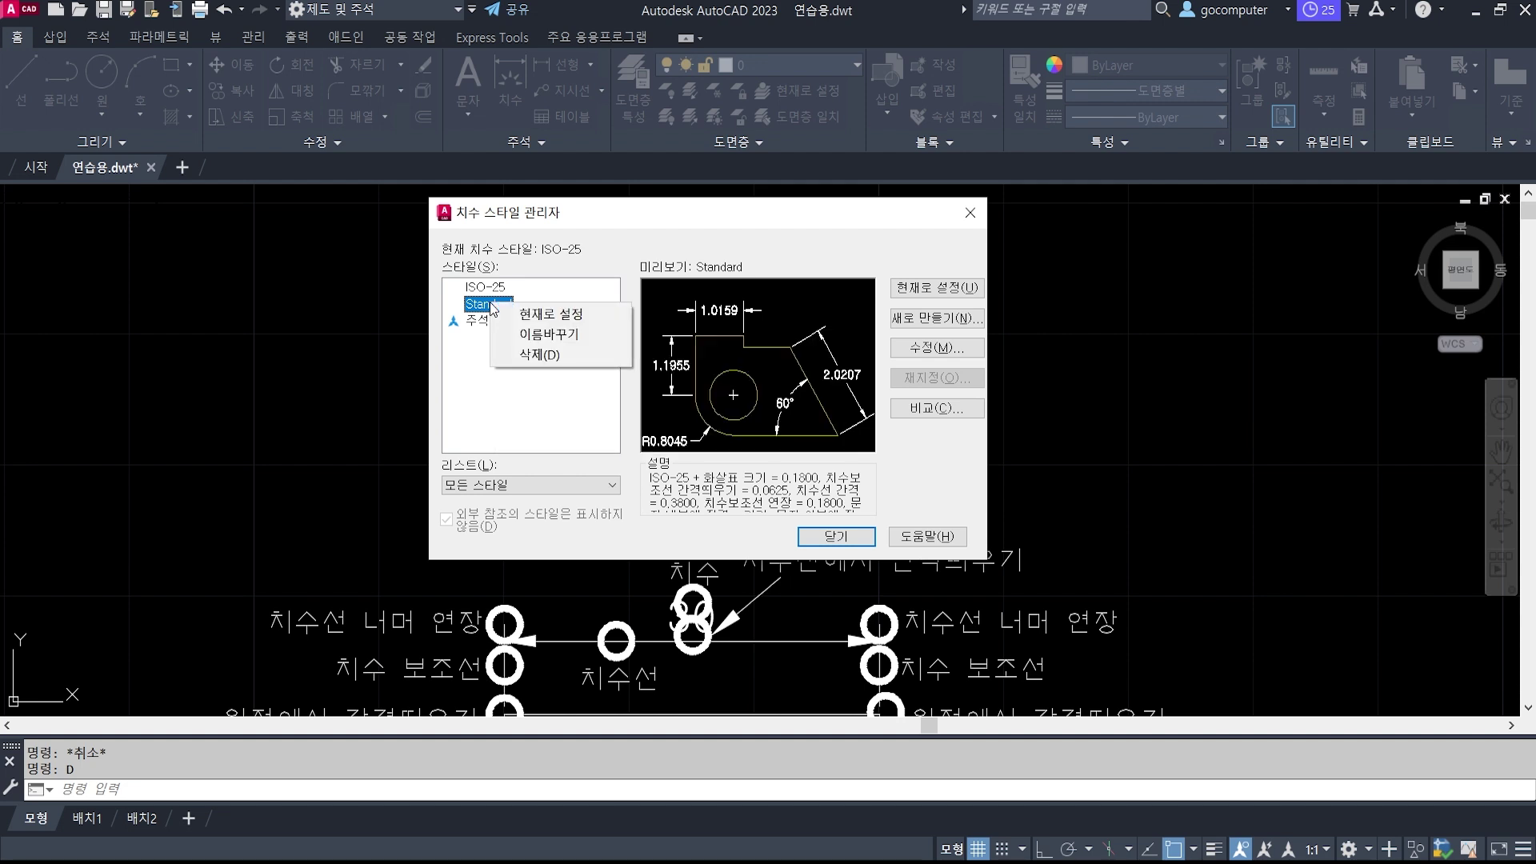
click(560, 355)
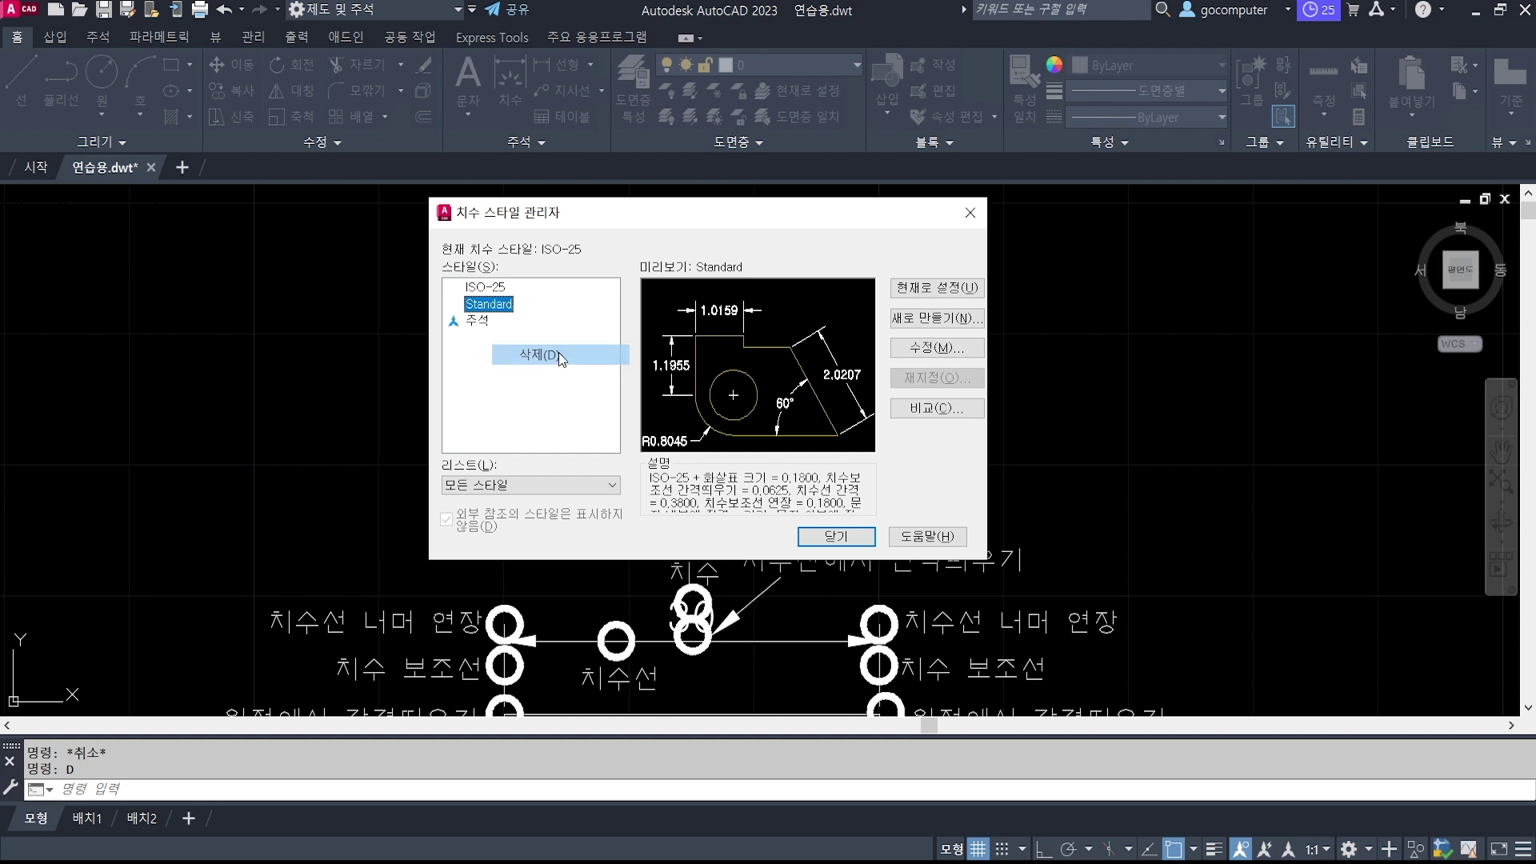
click(888, 443)
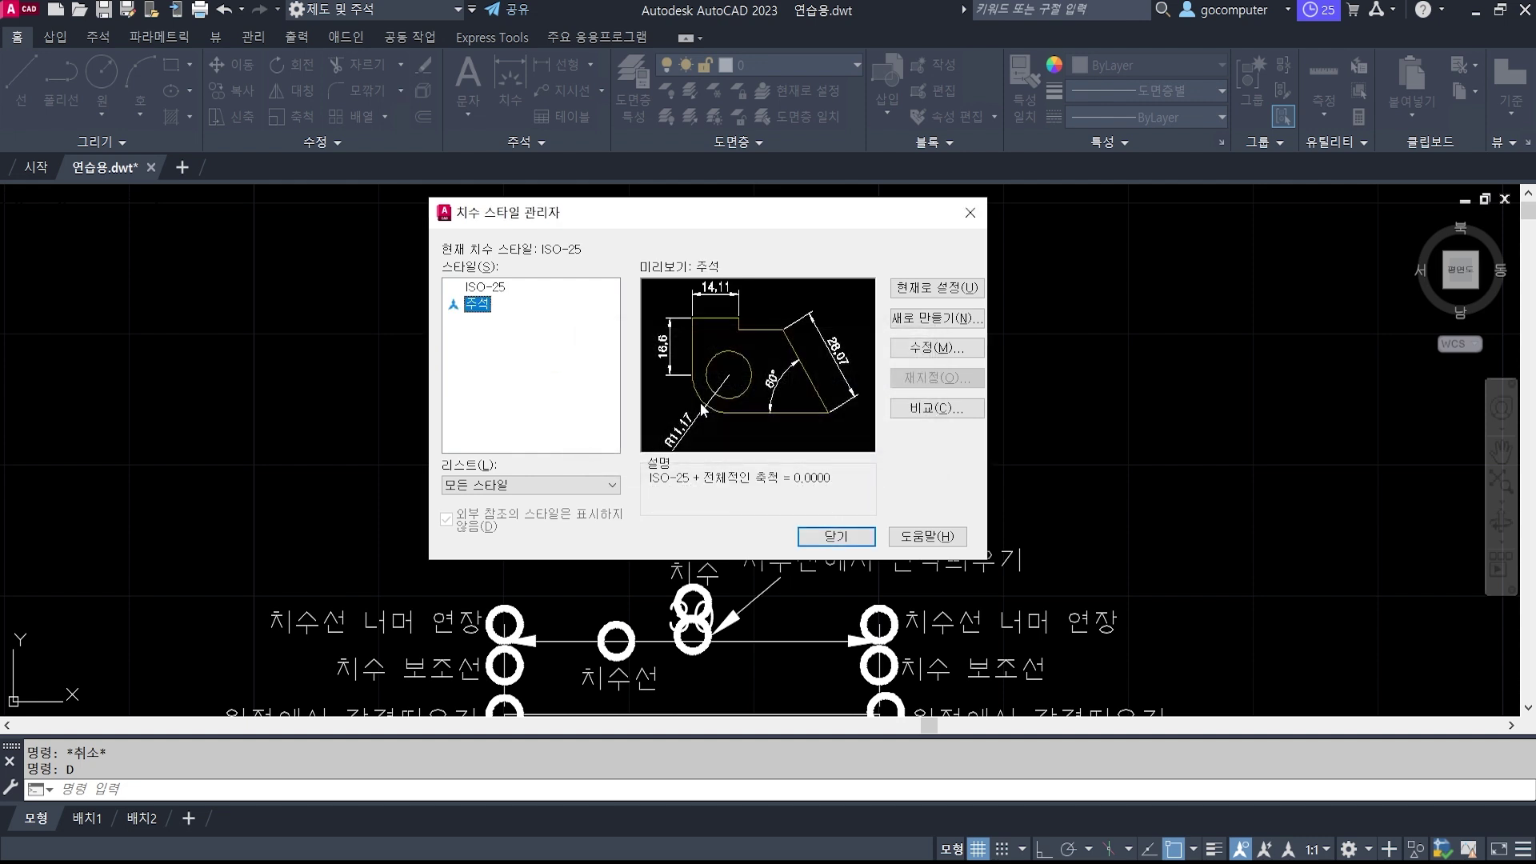
Open the ISO-25 dimension style for modification at its line settings and move the dialog clear of the labelled dimension.
click(480, 290)
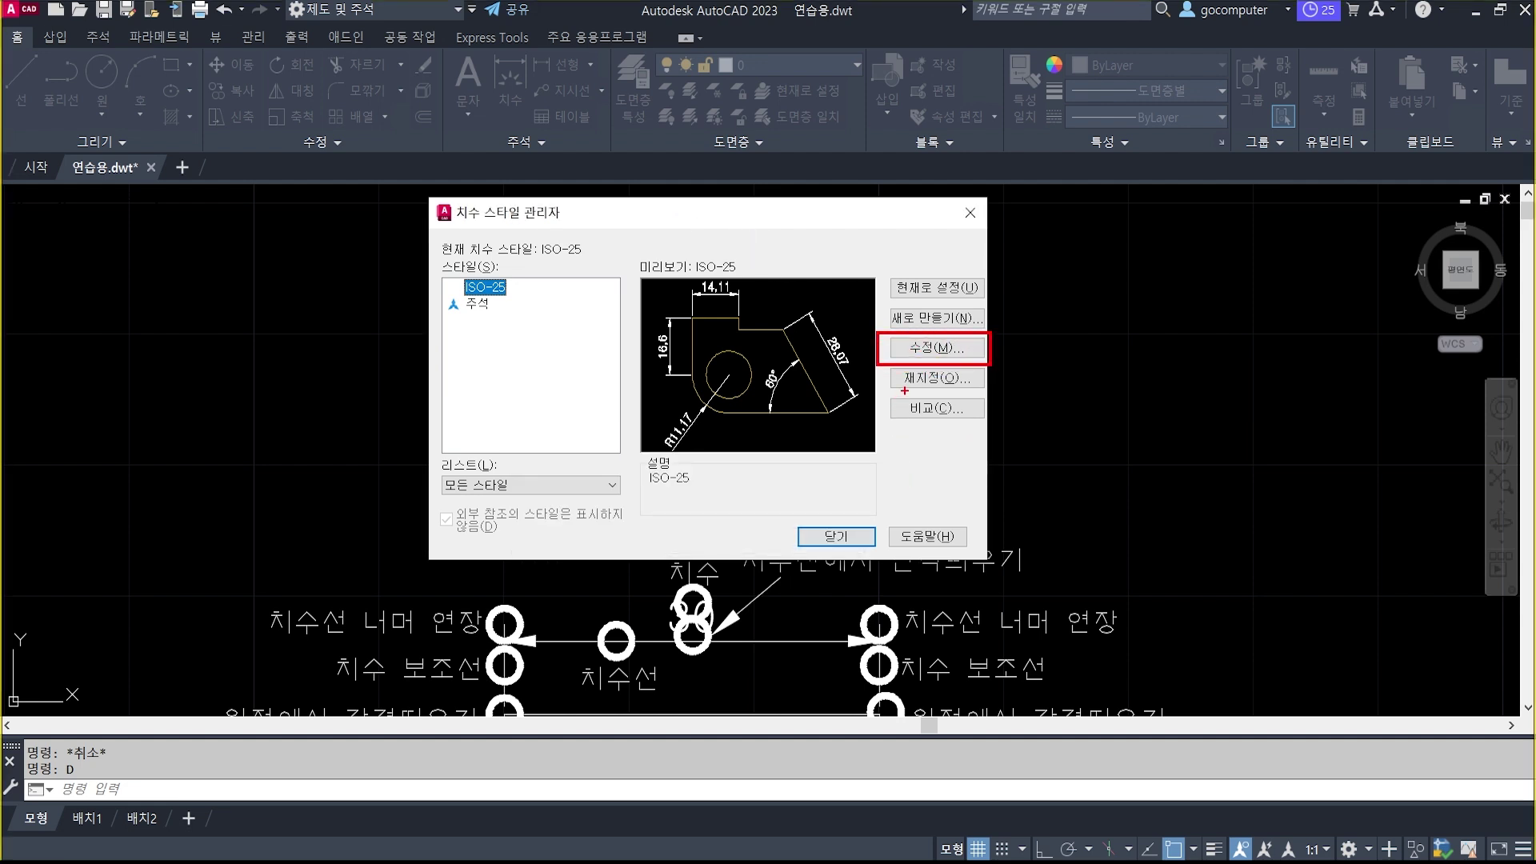
click(923, 351)
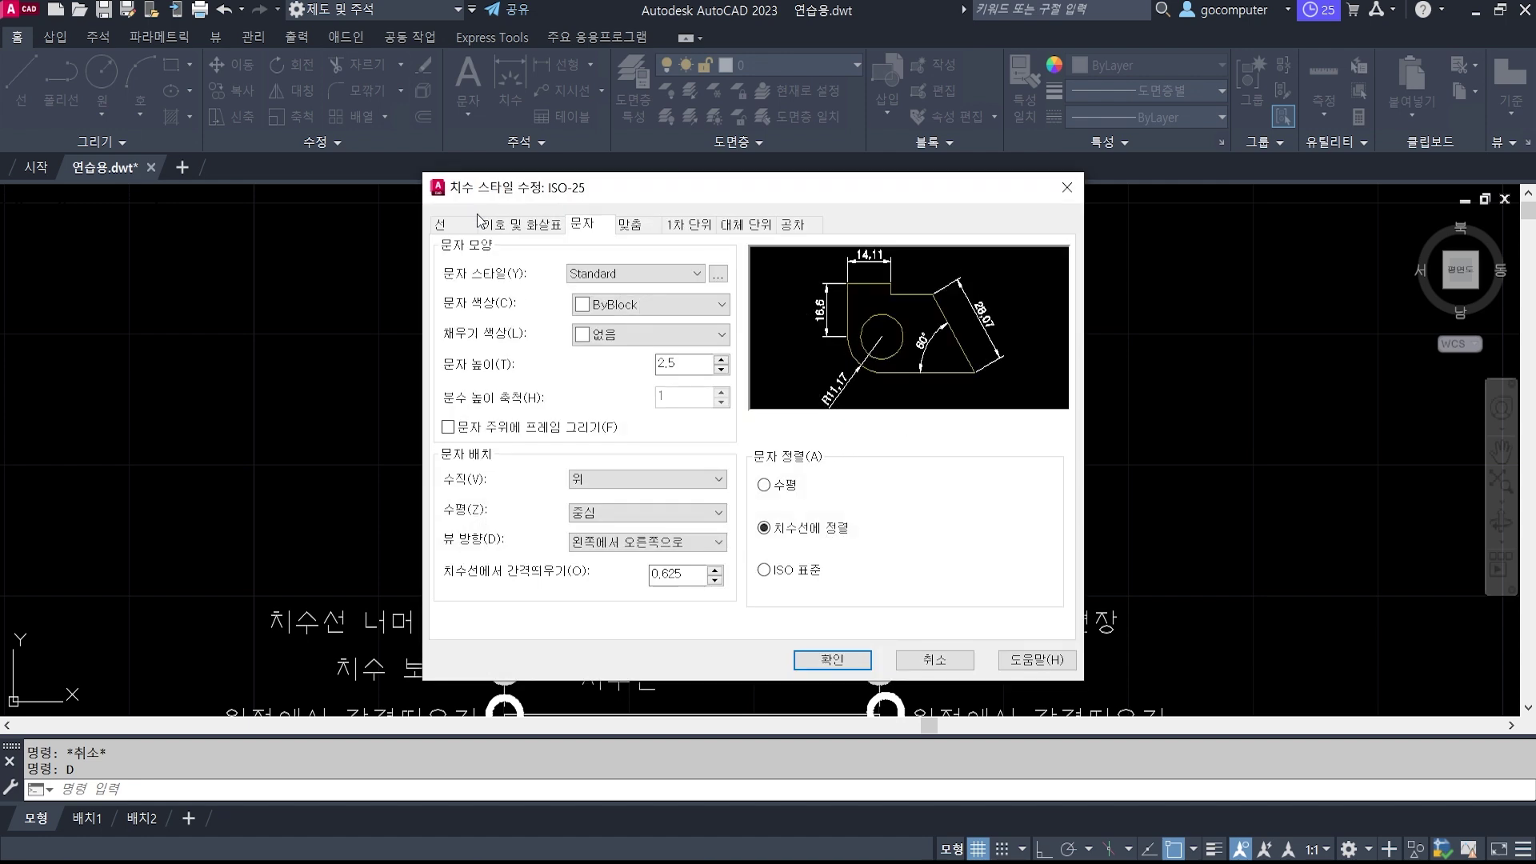
click(475, 227)
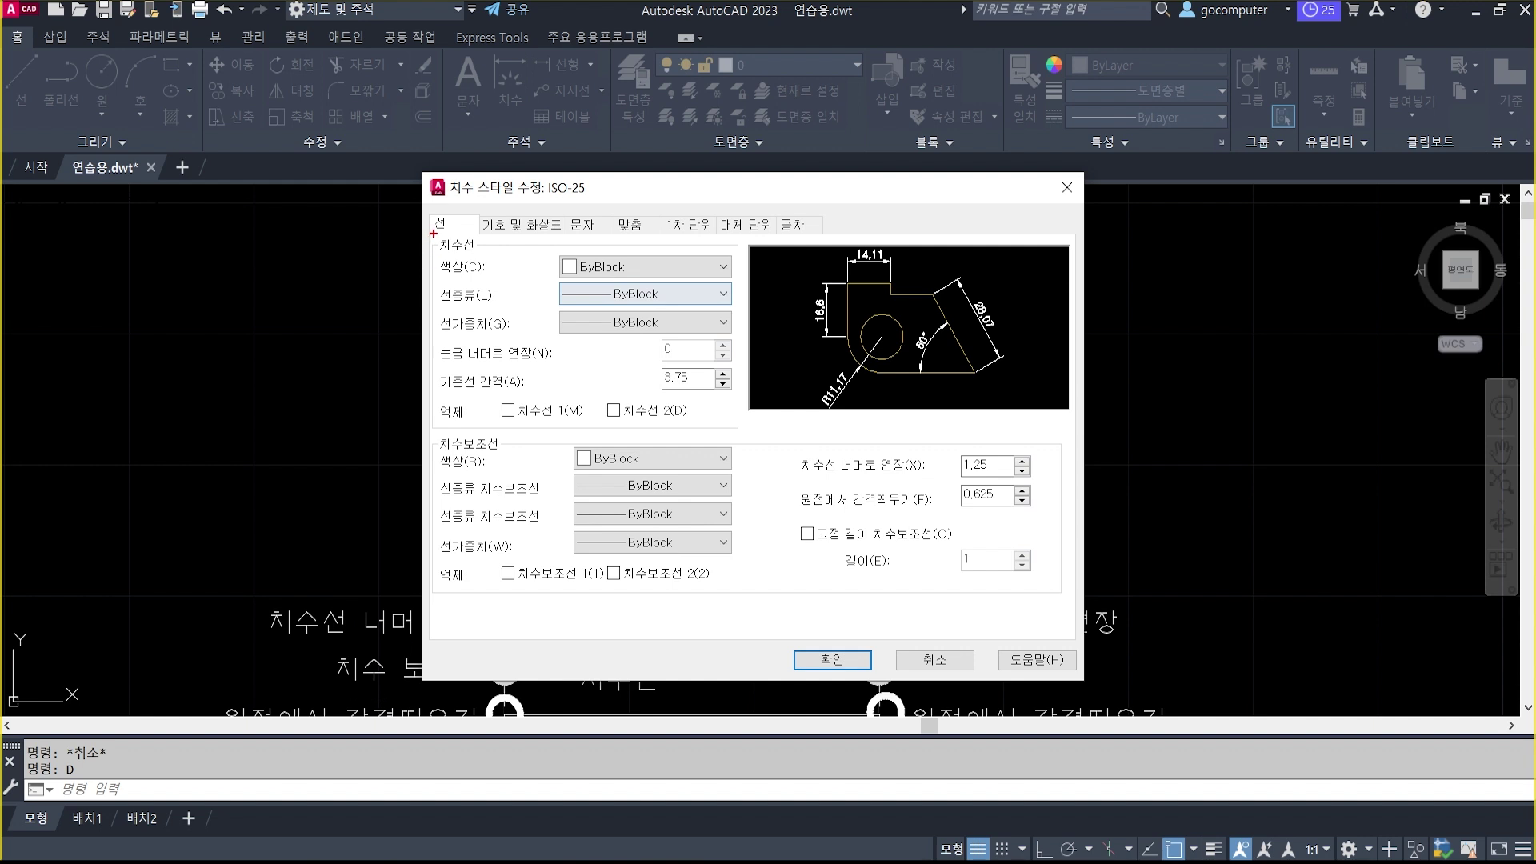
drag(432, 233, 486, 258)
drag(435, 427, 507, 460)
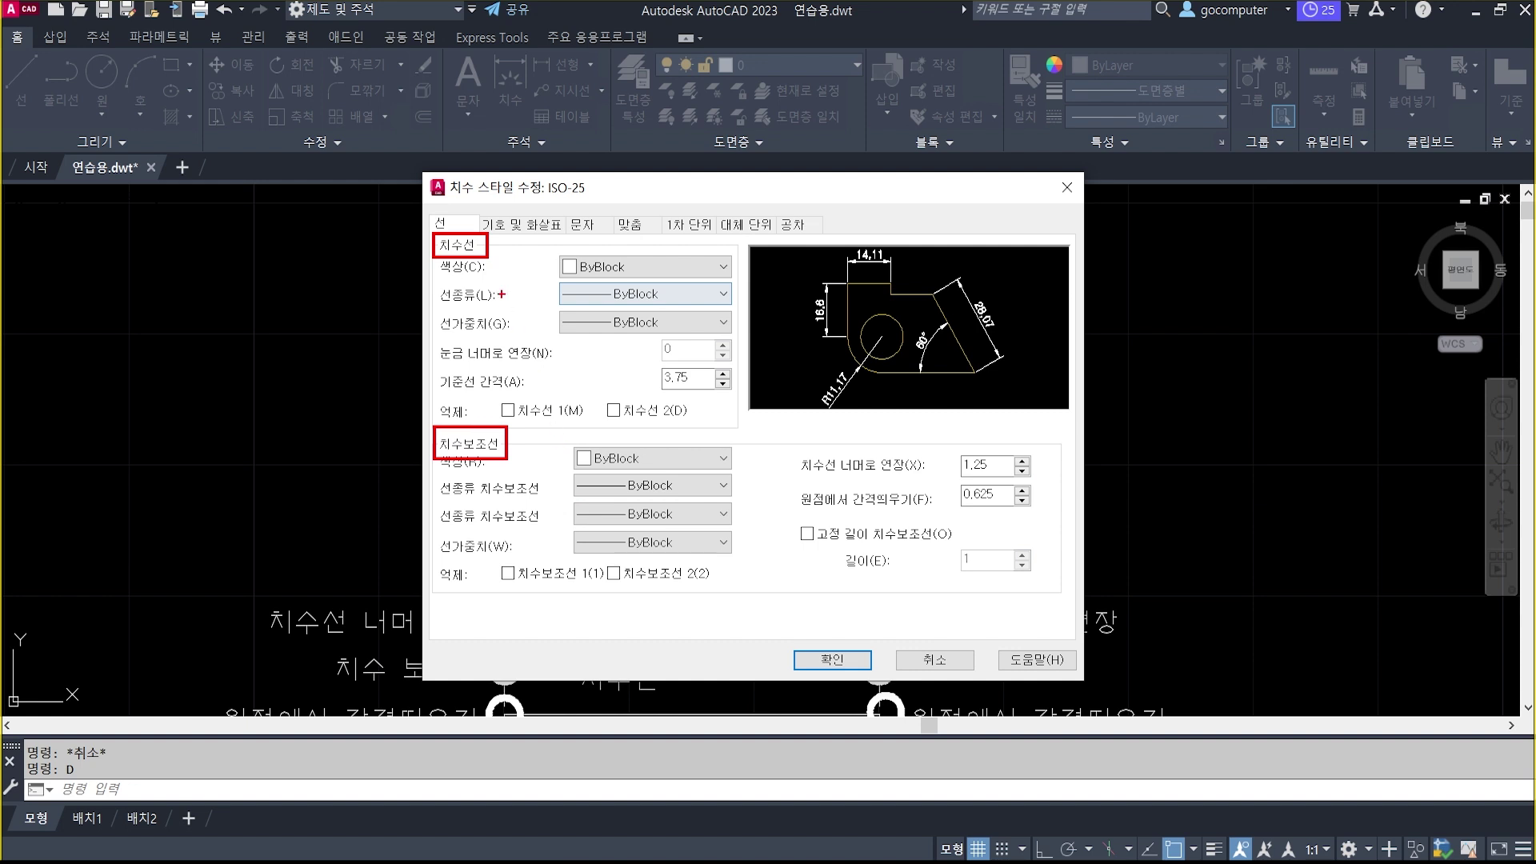
drag(464, 261, 470, 253)
mouse_move(509, 455)
mouse_down()
mouse_move(480, 466)
mouse_move(424, 424)
mouse_move(514, 436)
mouse_move(496, 464)
mouse_up()
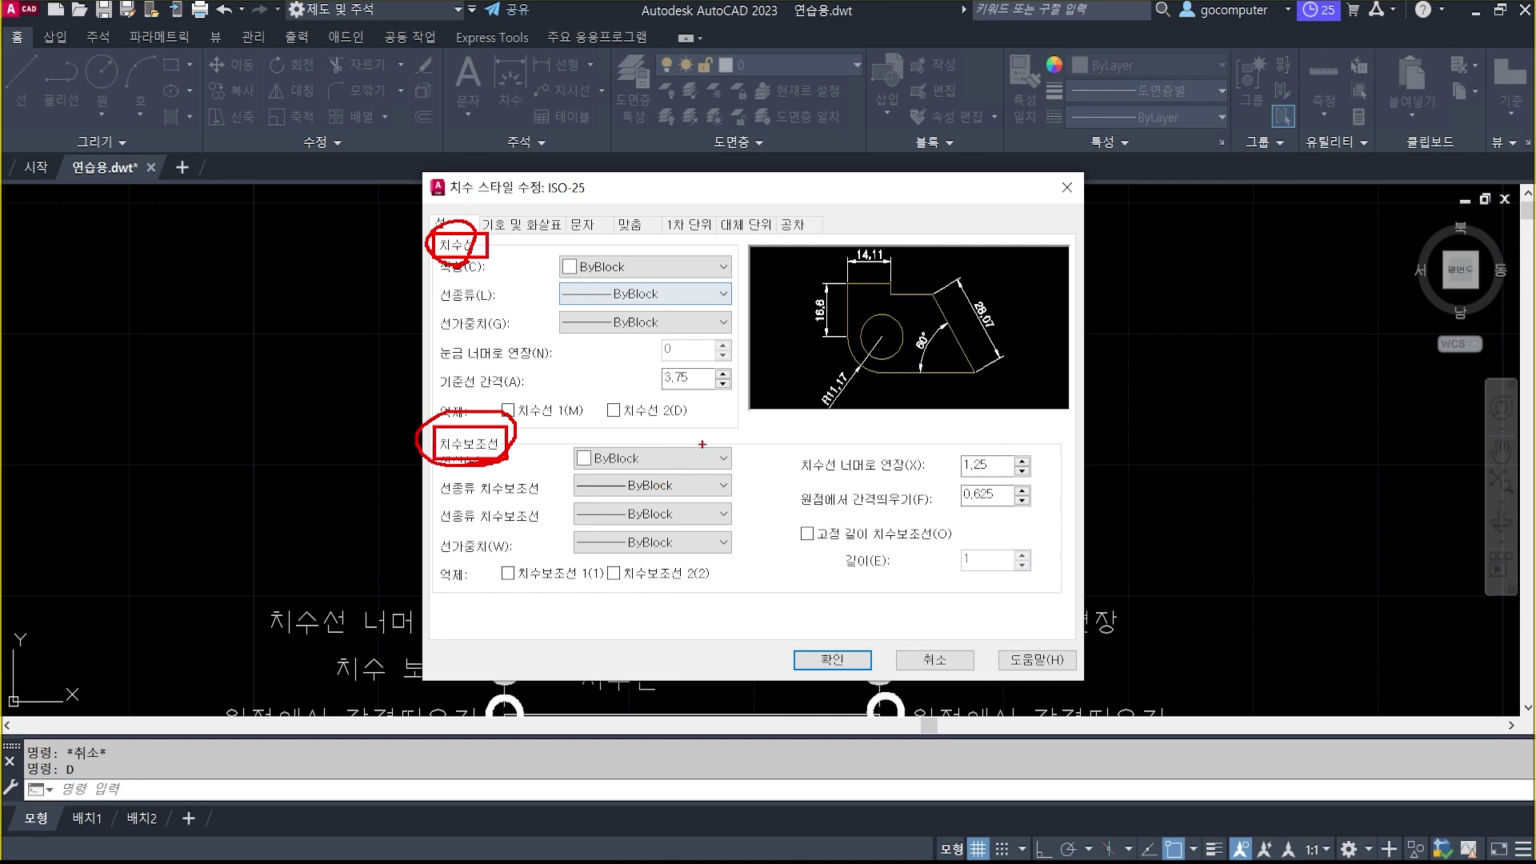
key(Escape)
mouse_move(683, 192)
mouse_down()
mouse_move(944, 145)
mouse_move(514, 69)
mouse_move(544, 78)
mouse_up()
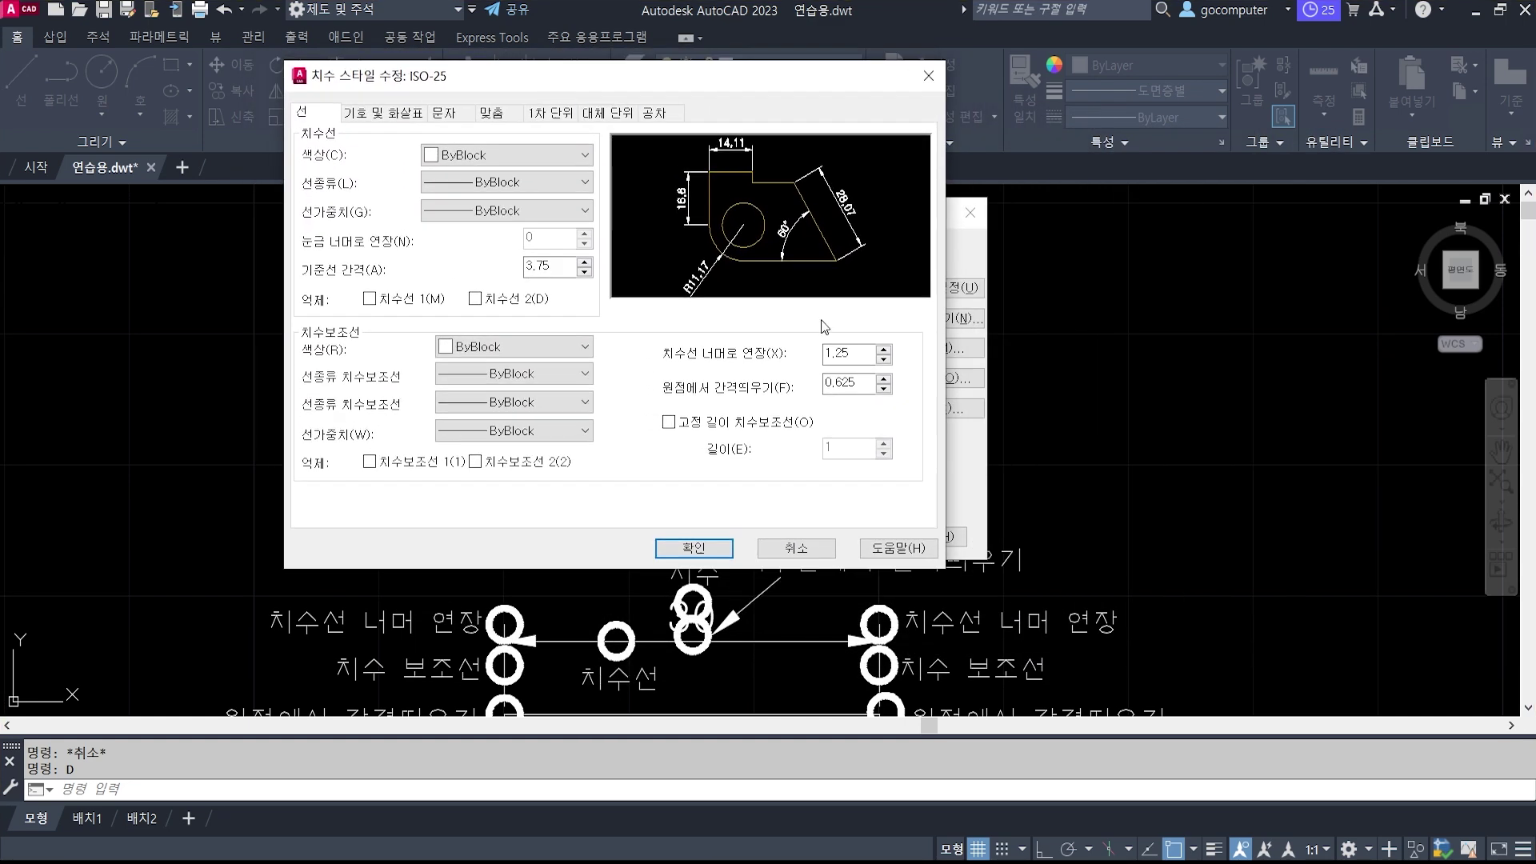
key(ctrl+2)
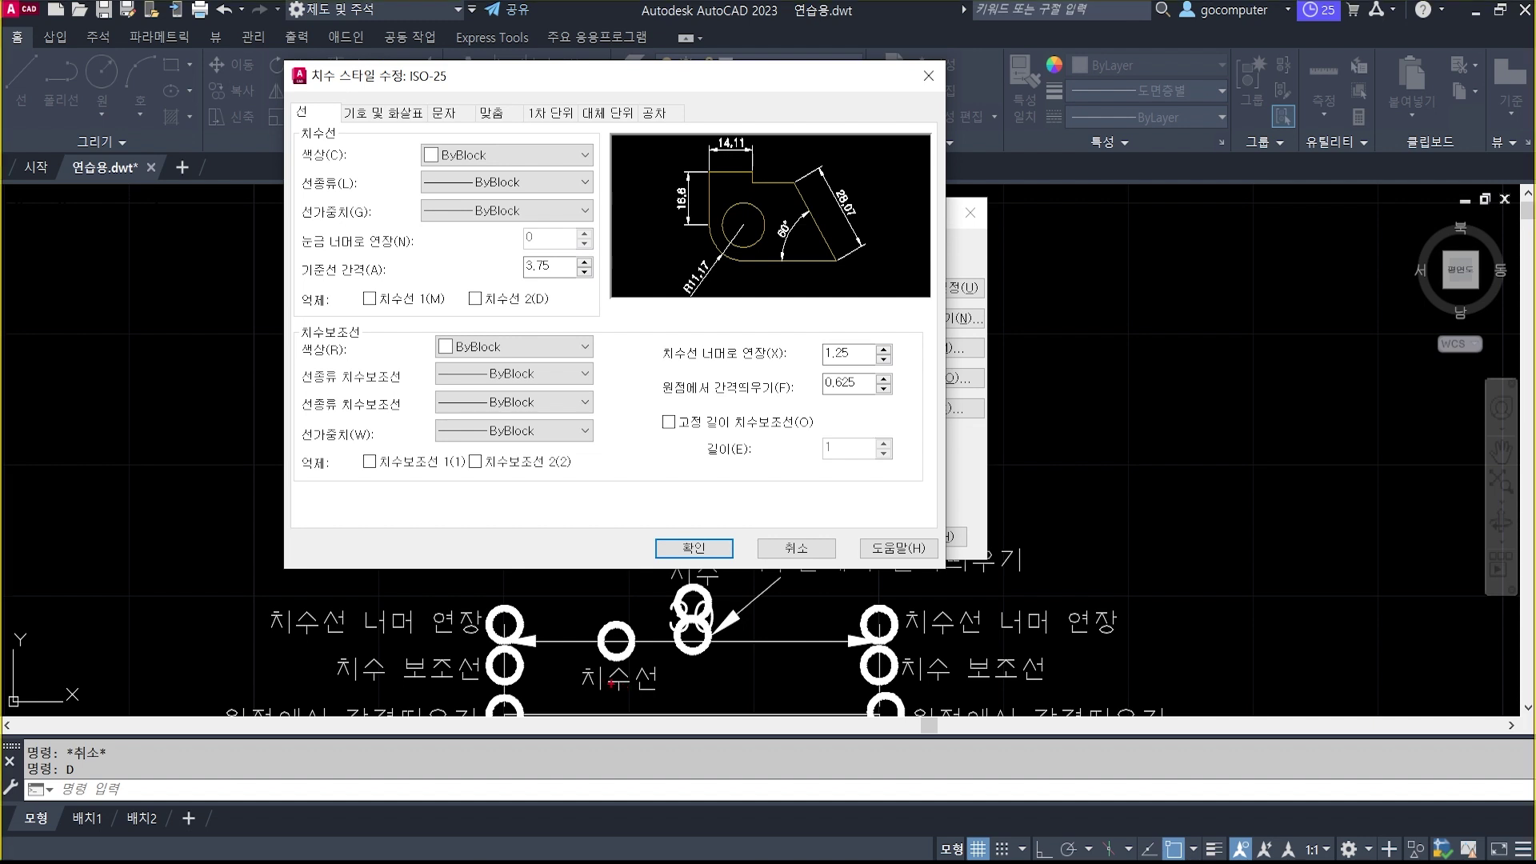
ctrl+drag(557, 649, 680, 705)
drag(596, 651, 608, 655)
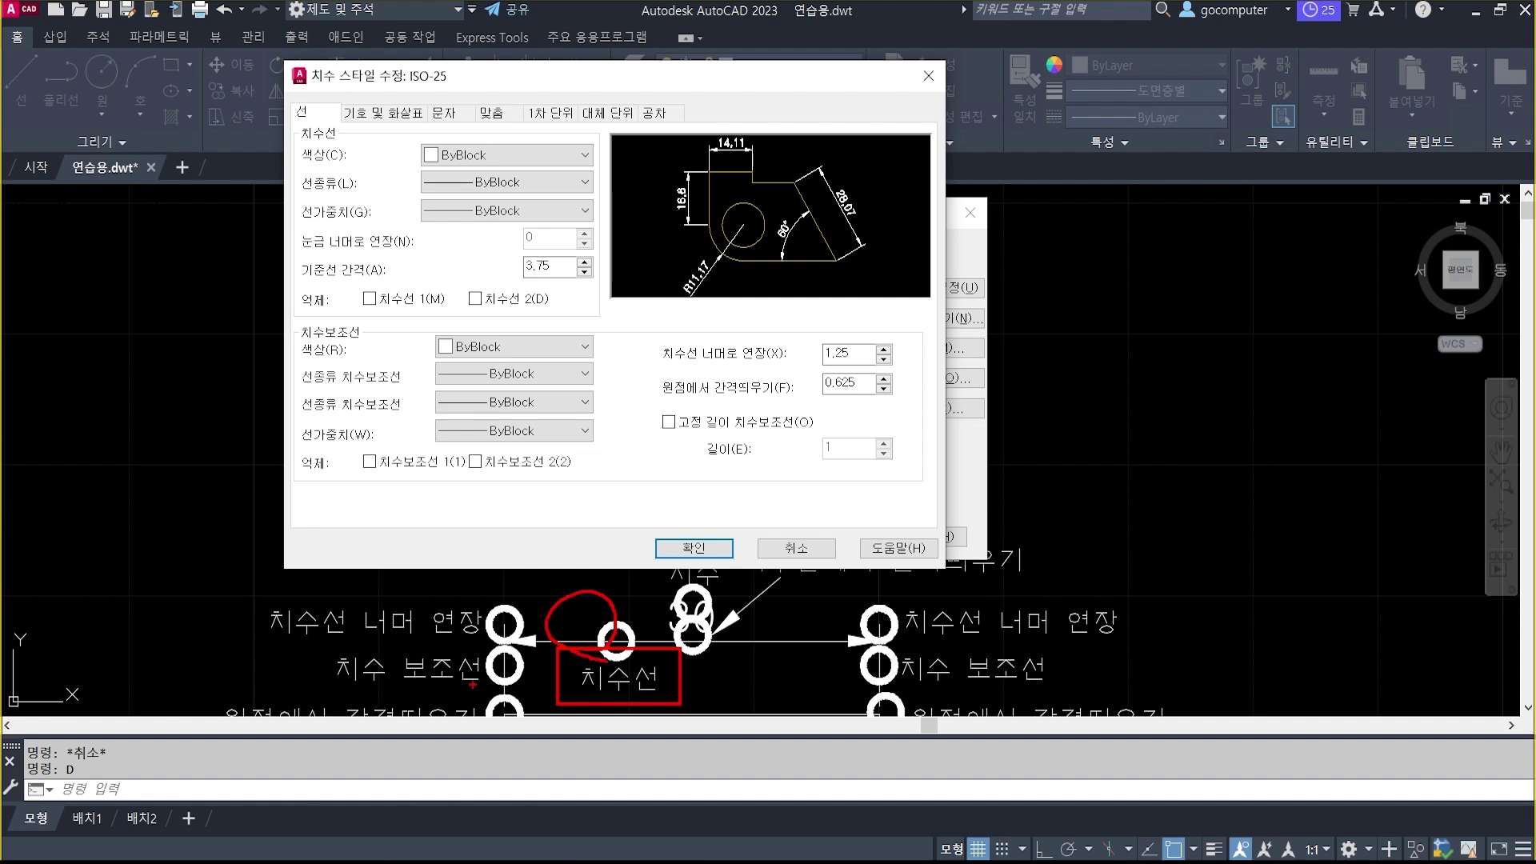
mouse_move(472, 684)
mouse_down()
mouse_move(480, 699)
mouse_move(320, 668)
mouse_move(495, 672)
mouse_move(416, 701)
mouse_up()
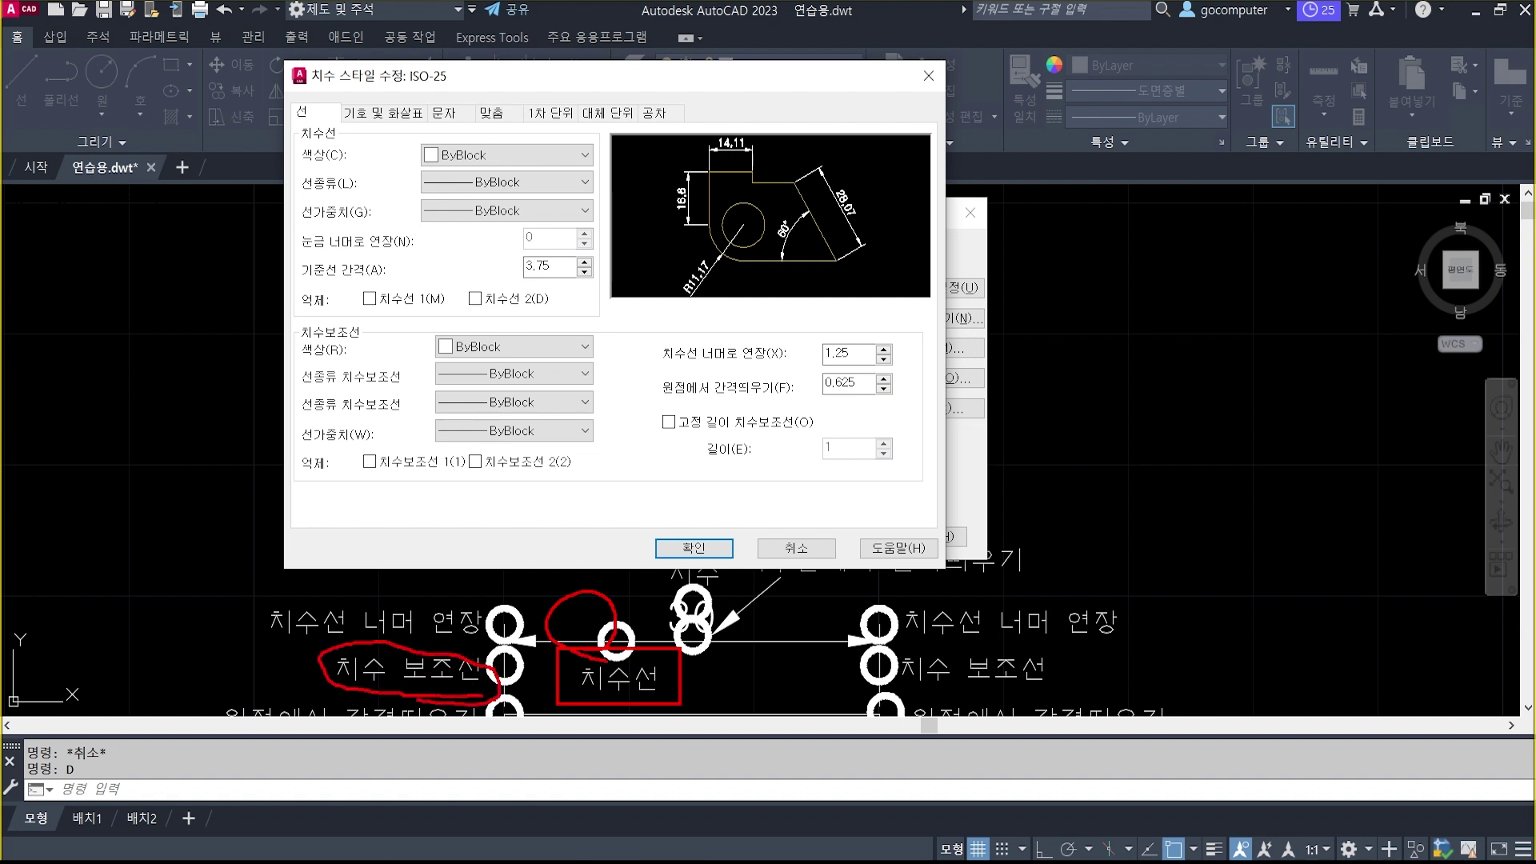
mouse_move(995, 697)
mouse_down()
mouse_move(912, 694)
mouse_move(1068, 674)
mouse_move(974, 708)
mouse_up()
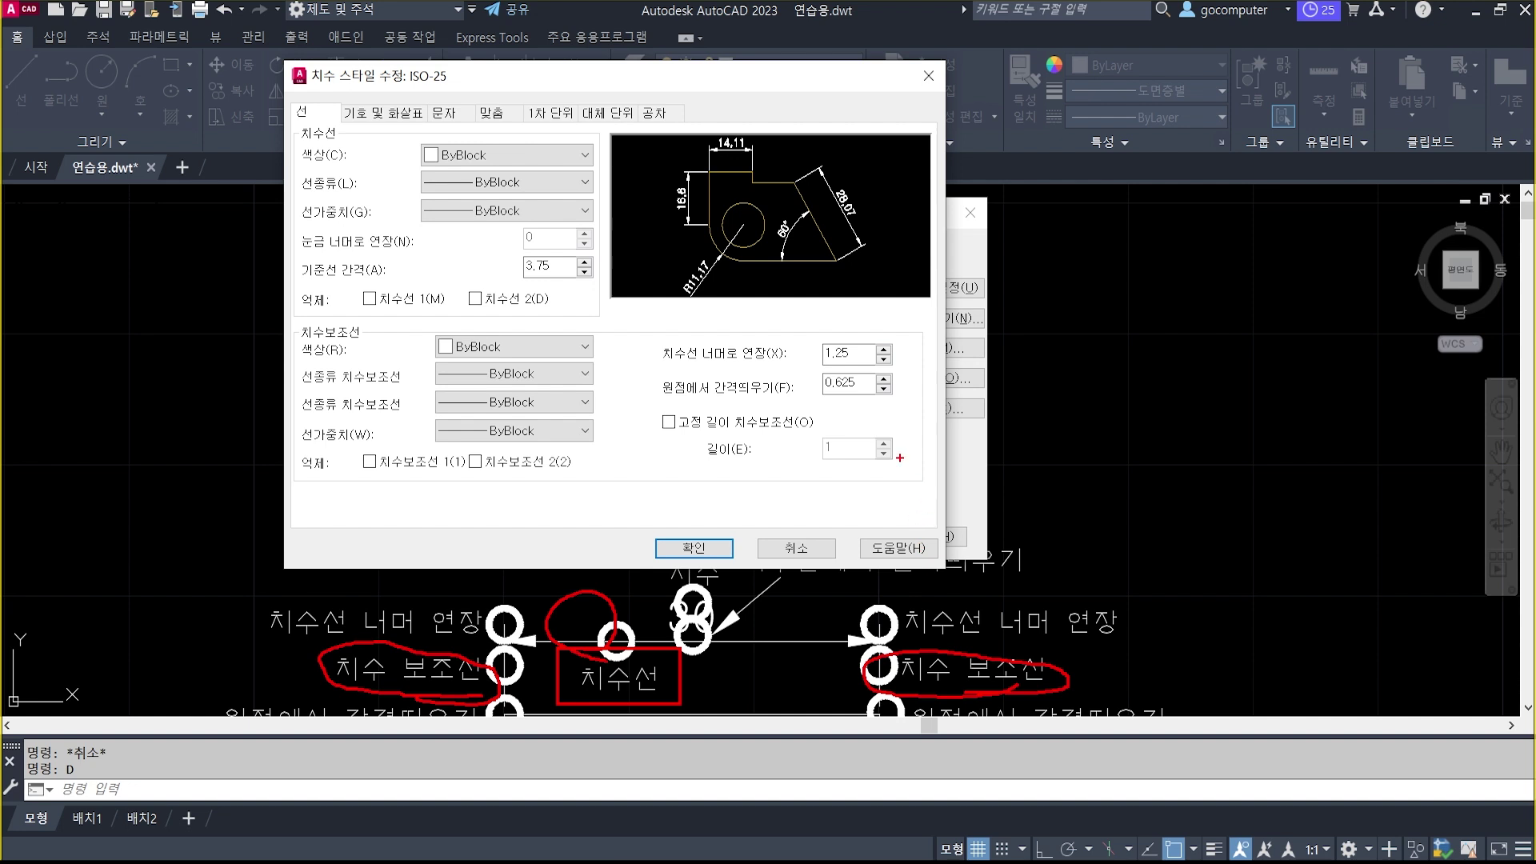
key(Escape)
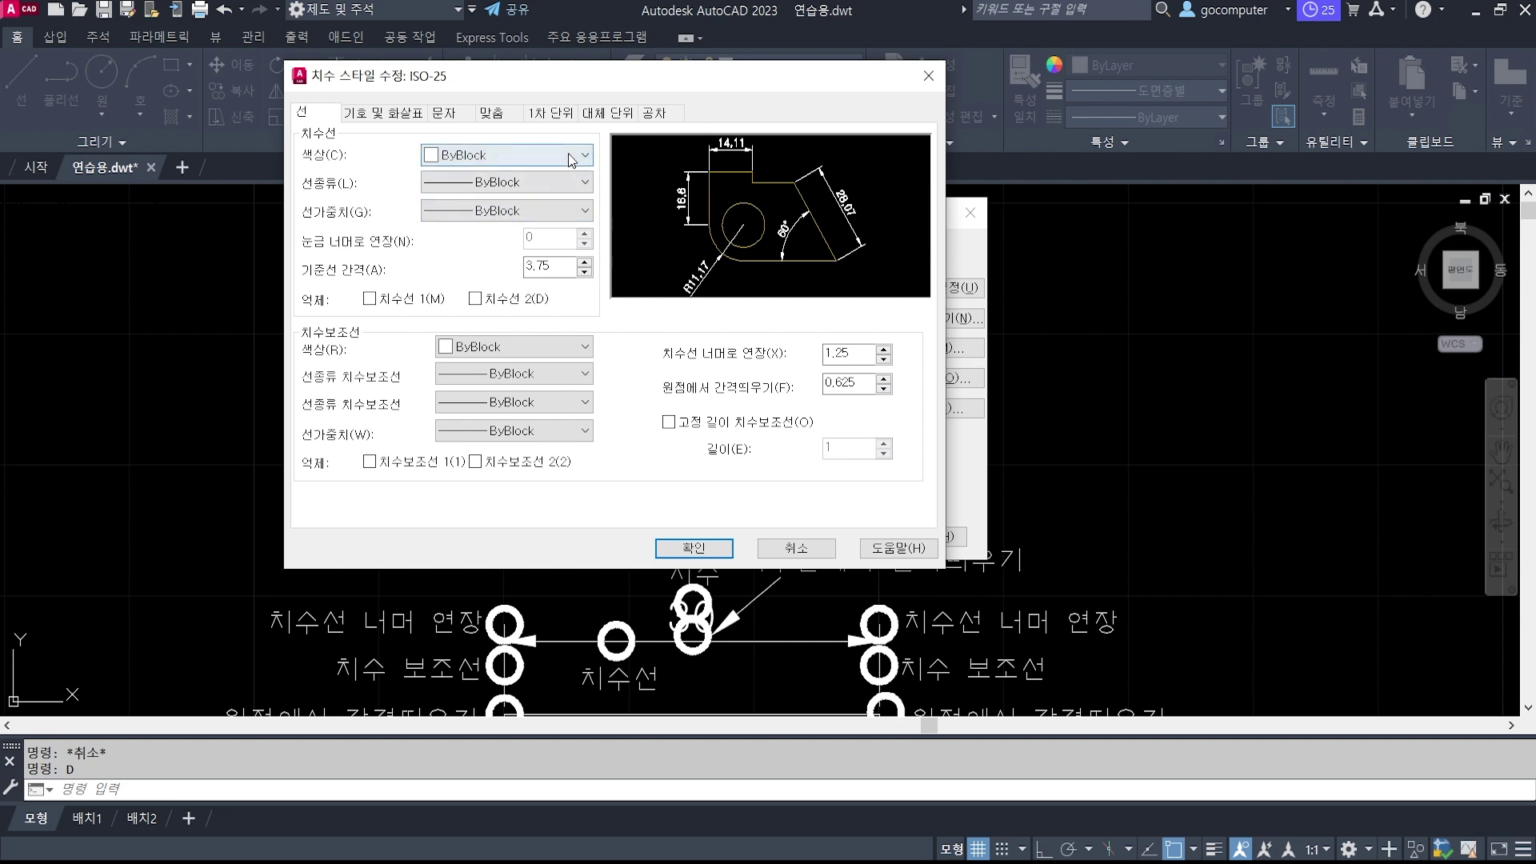
Set the dimension lines' colour, linetype and lineweight to ByLayer and reposition the dialog above the labelled dimension.
click(496, 156)
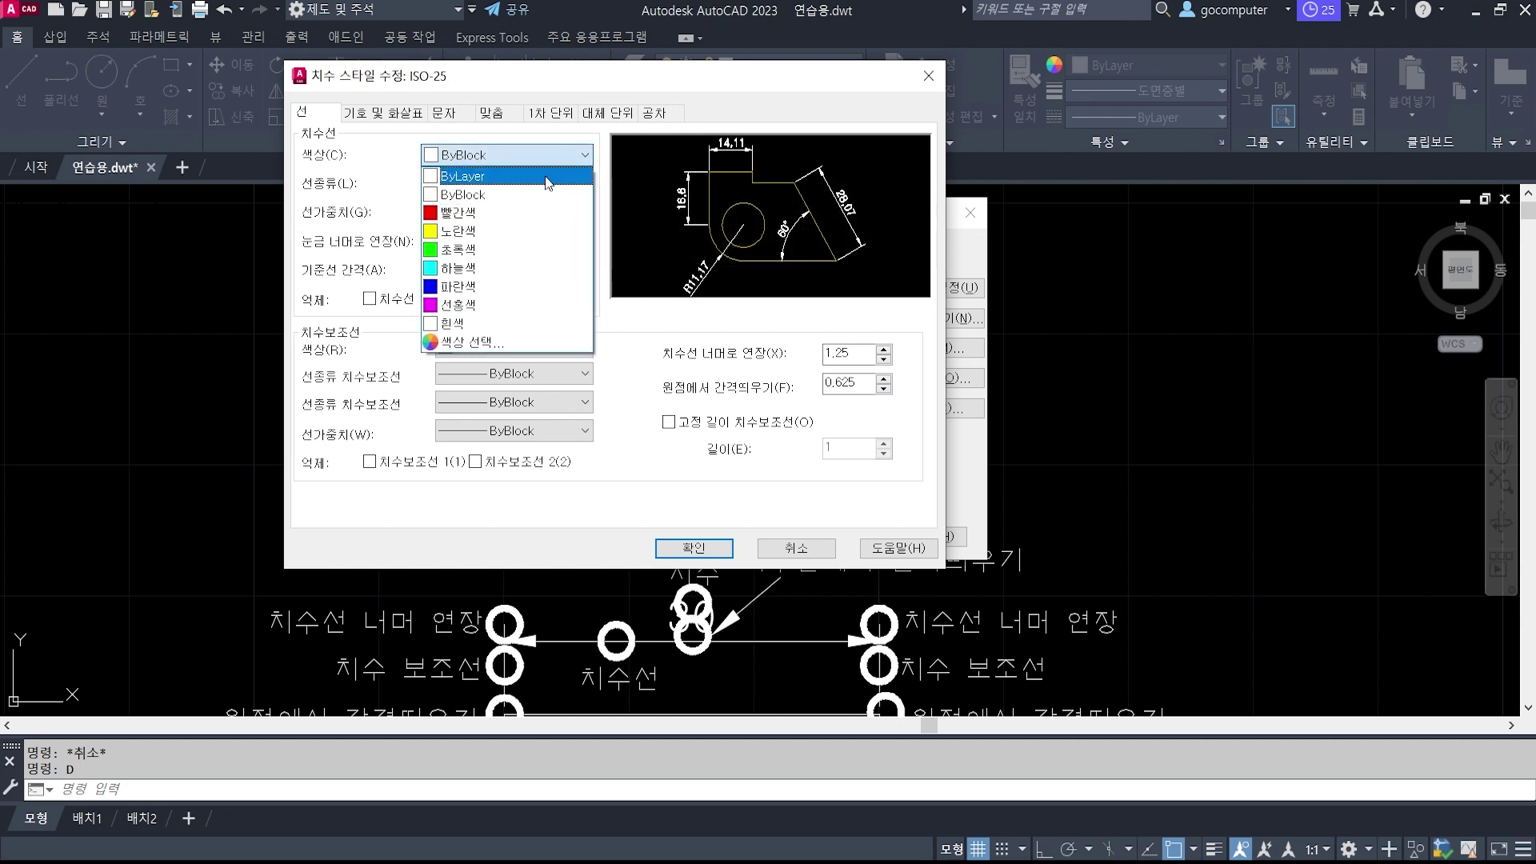
click(546, 177)
click(545, 182)
click(534, 210)
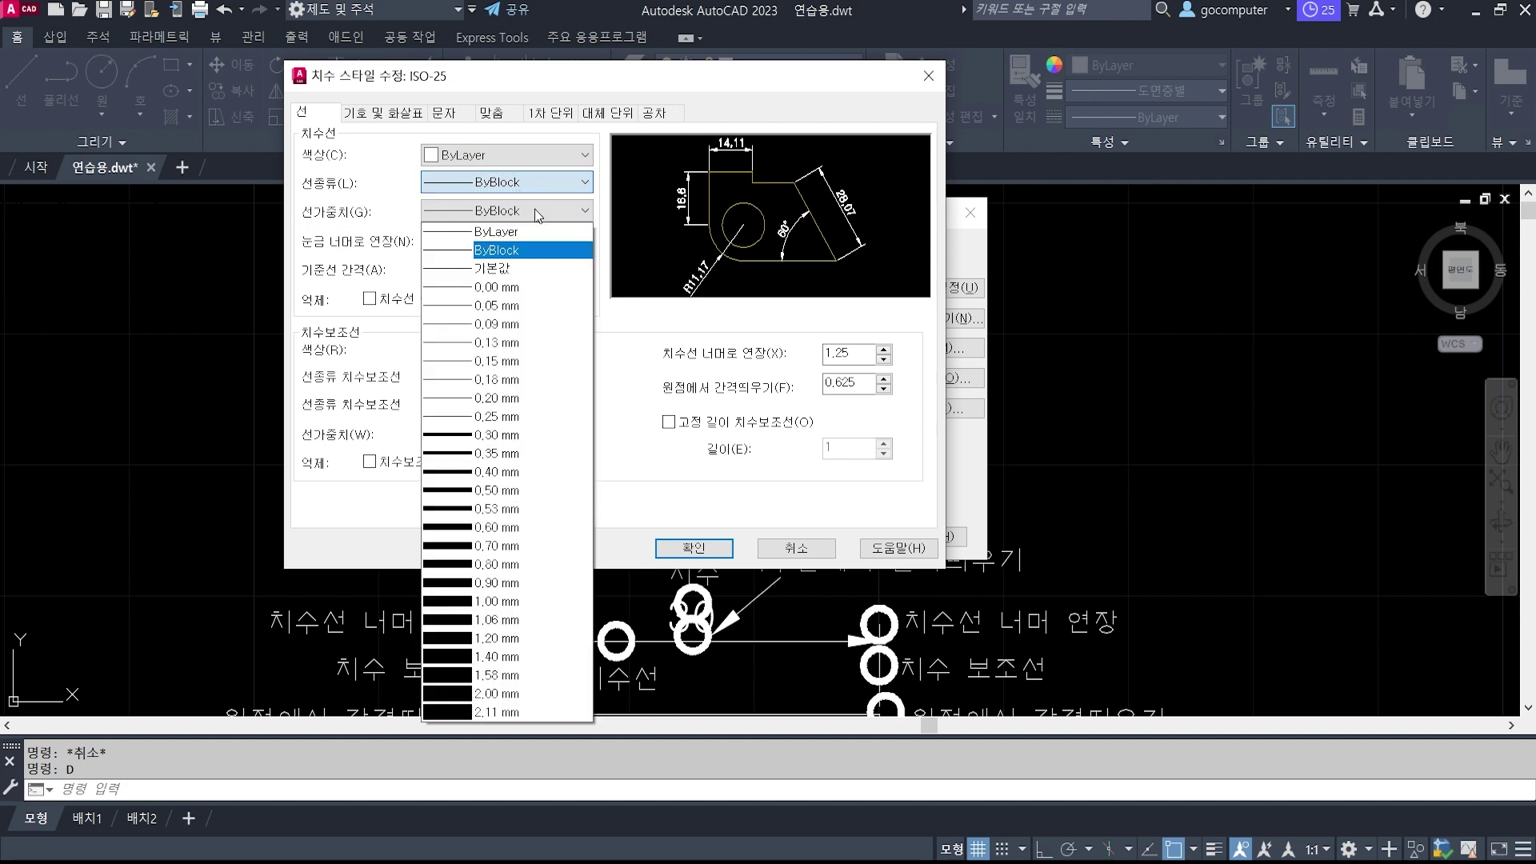
click(534, 208)
click(531, 181)
click(525, 200)
click(525, 206)
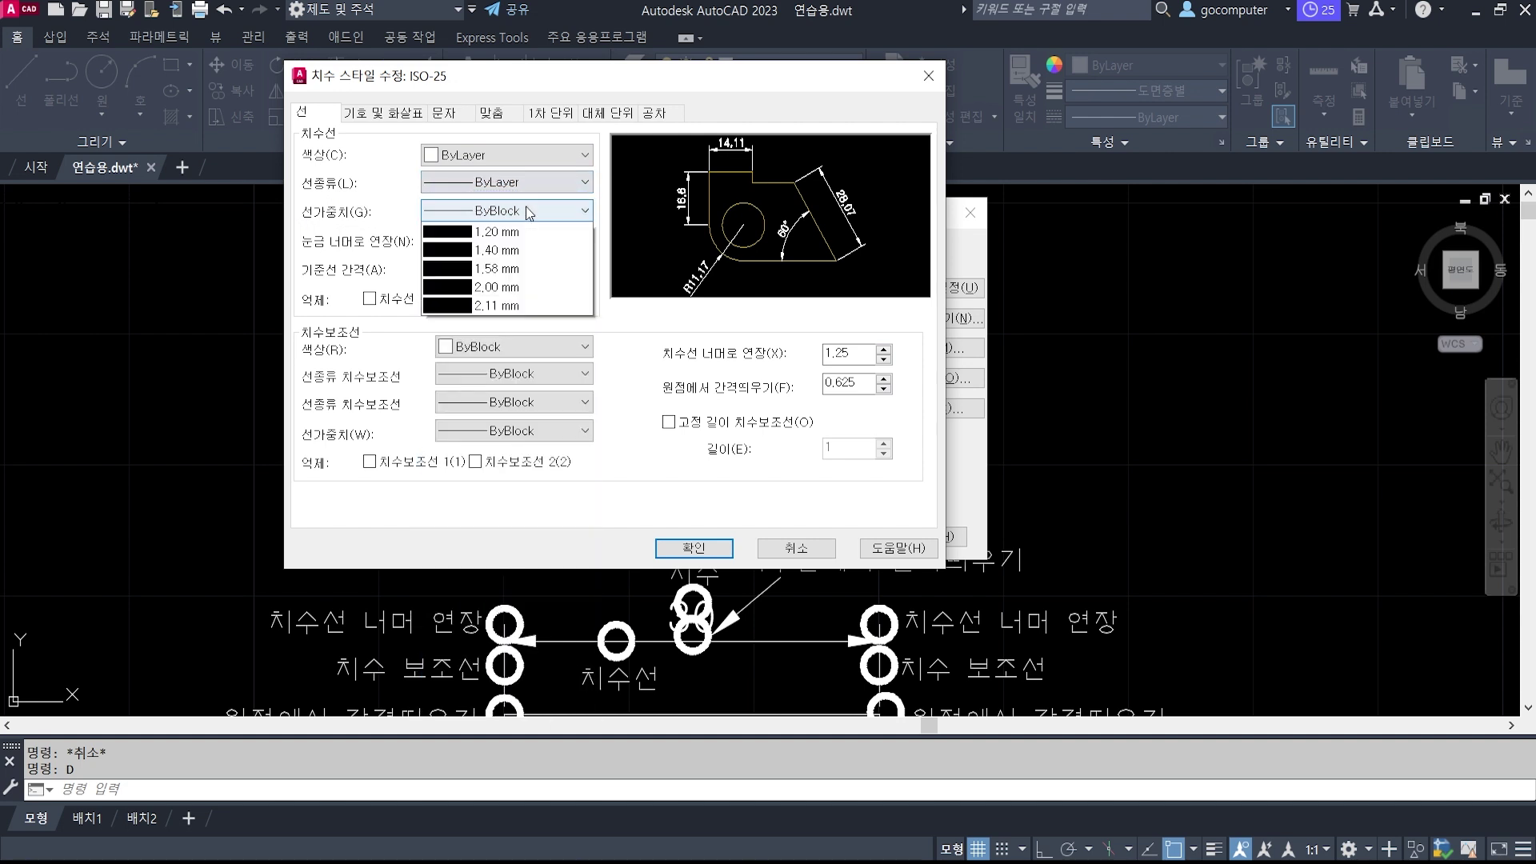
click(516, 225)
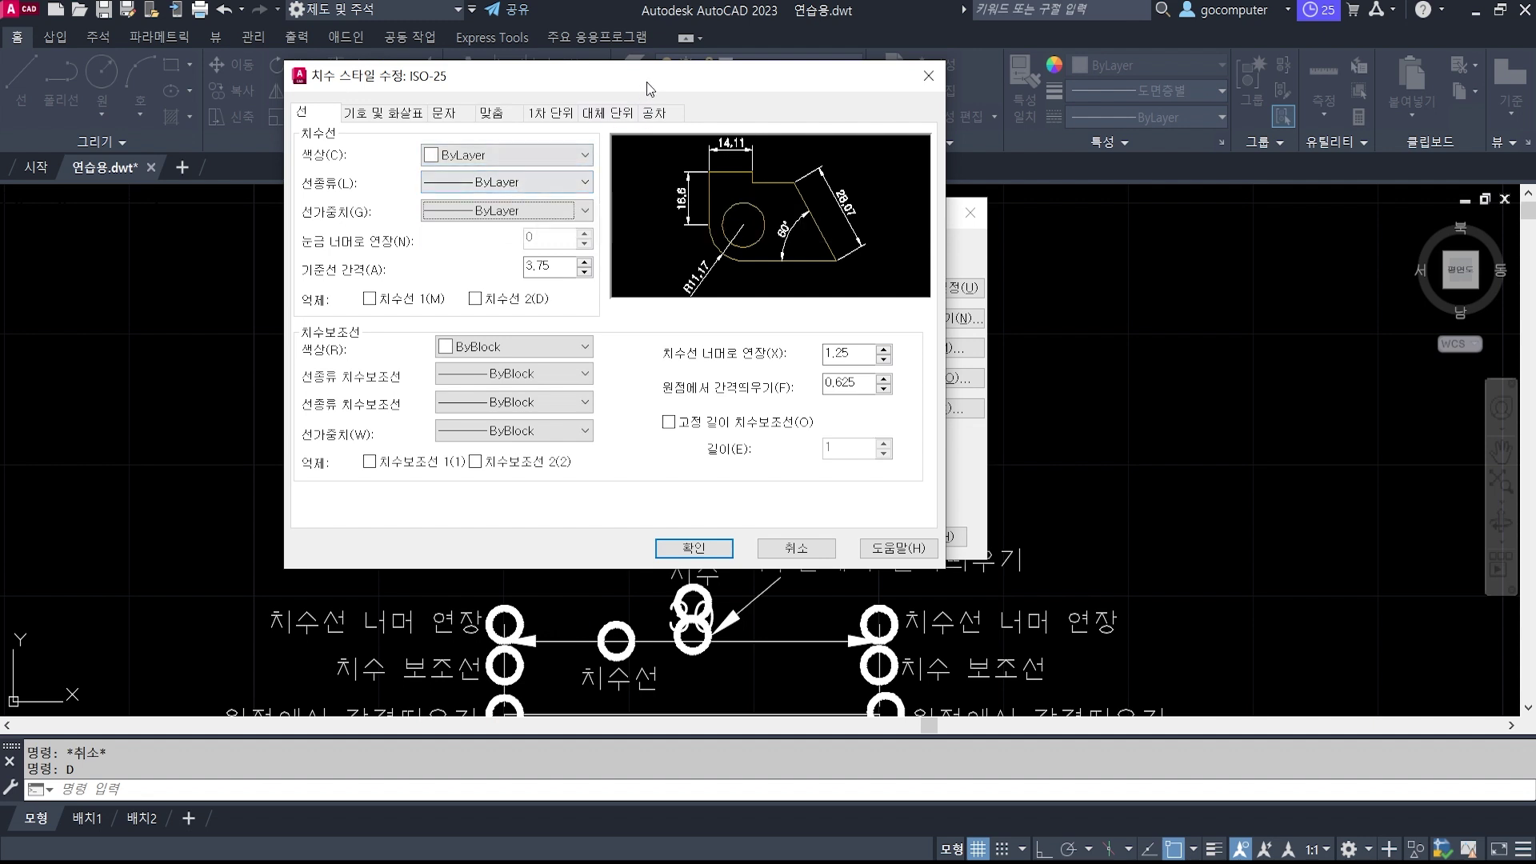
drag(646, 70, 648, 170)
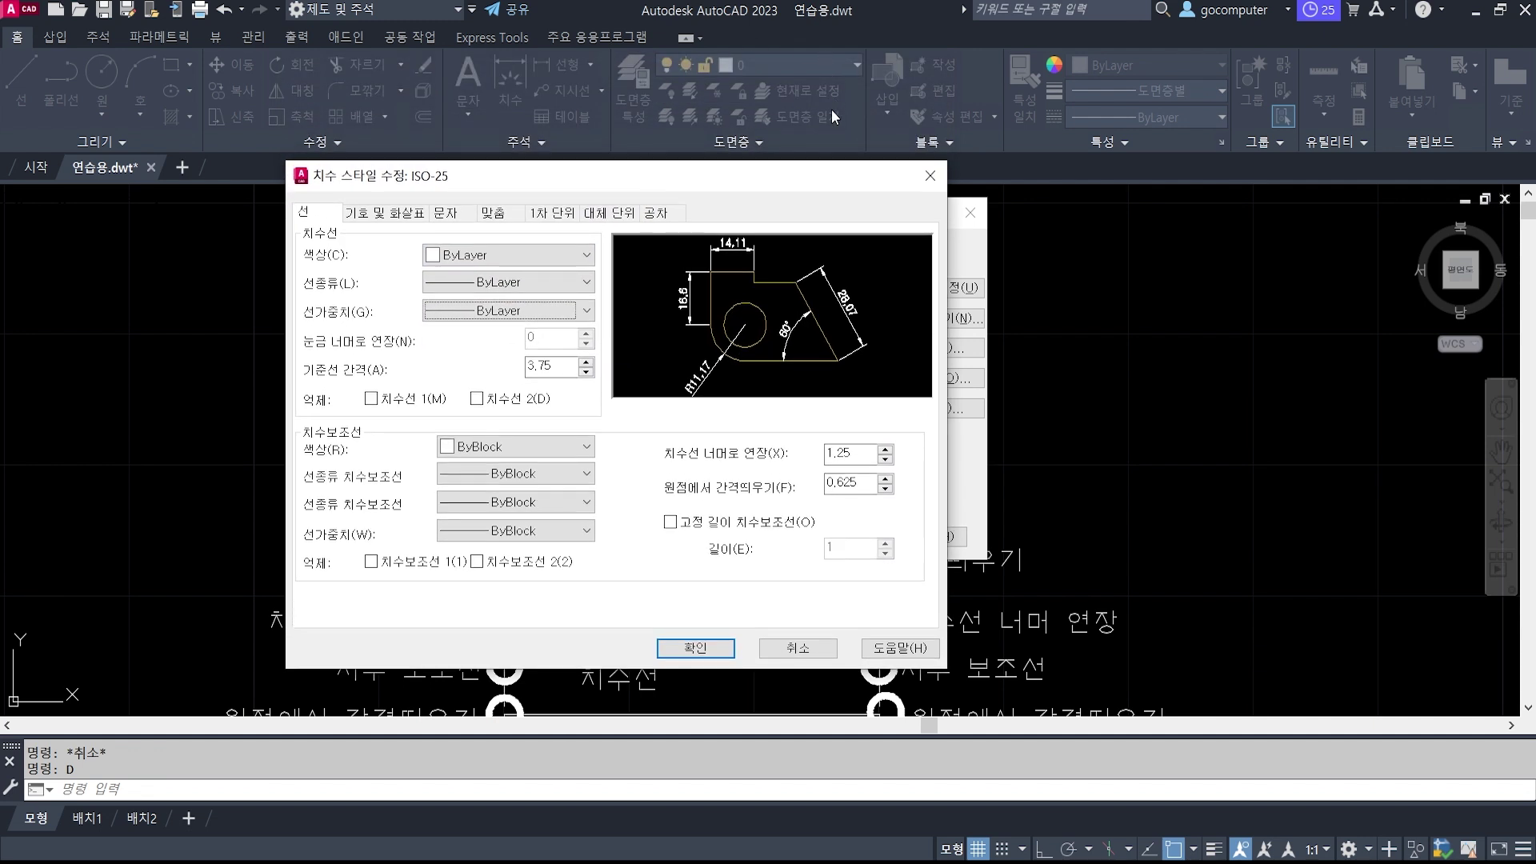
drag(707, 183, 754, 60)
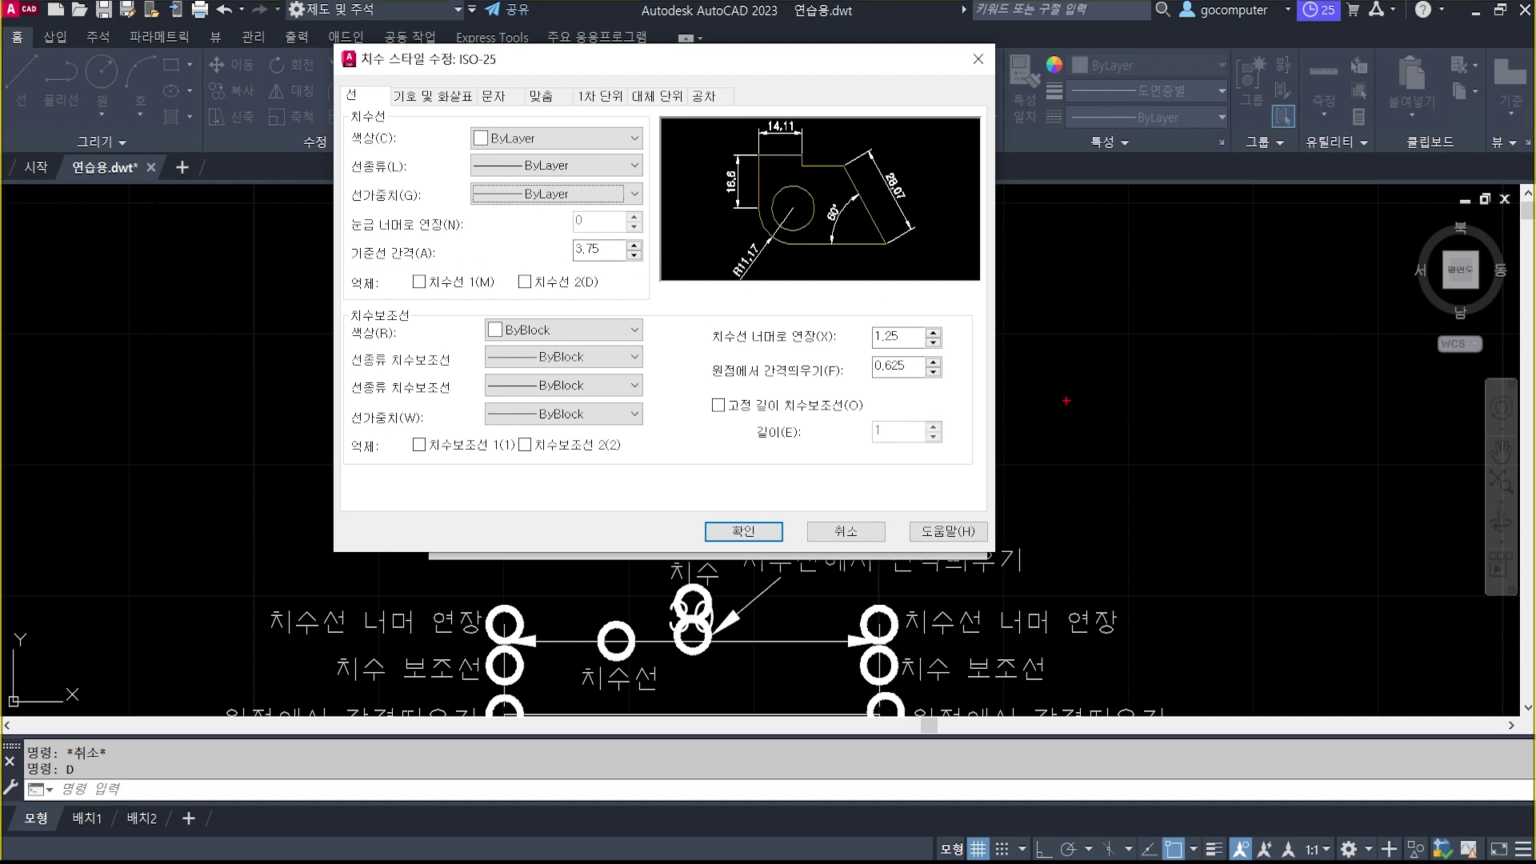
Sketch a stepped outline with a short and a longer stacked dimension as on-screen markup in the empty drawing area.
mouse_move(1071, 484)
mouse_down()
mouse_move(1071, 420)
mouse_move(1136, 420)
mouse_move(1136, 357)
mouse_move(1239, 358)
mouse_up()
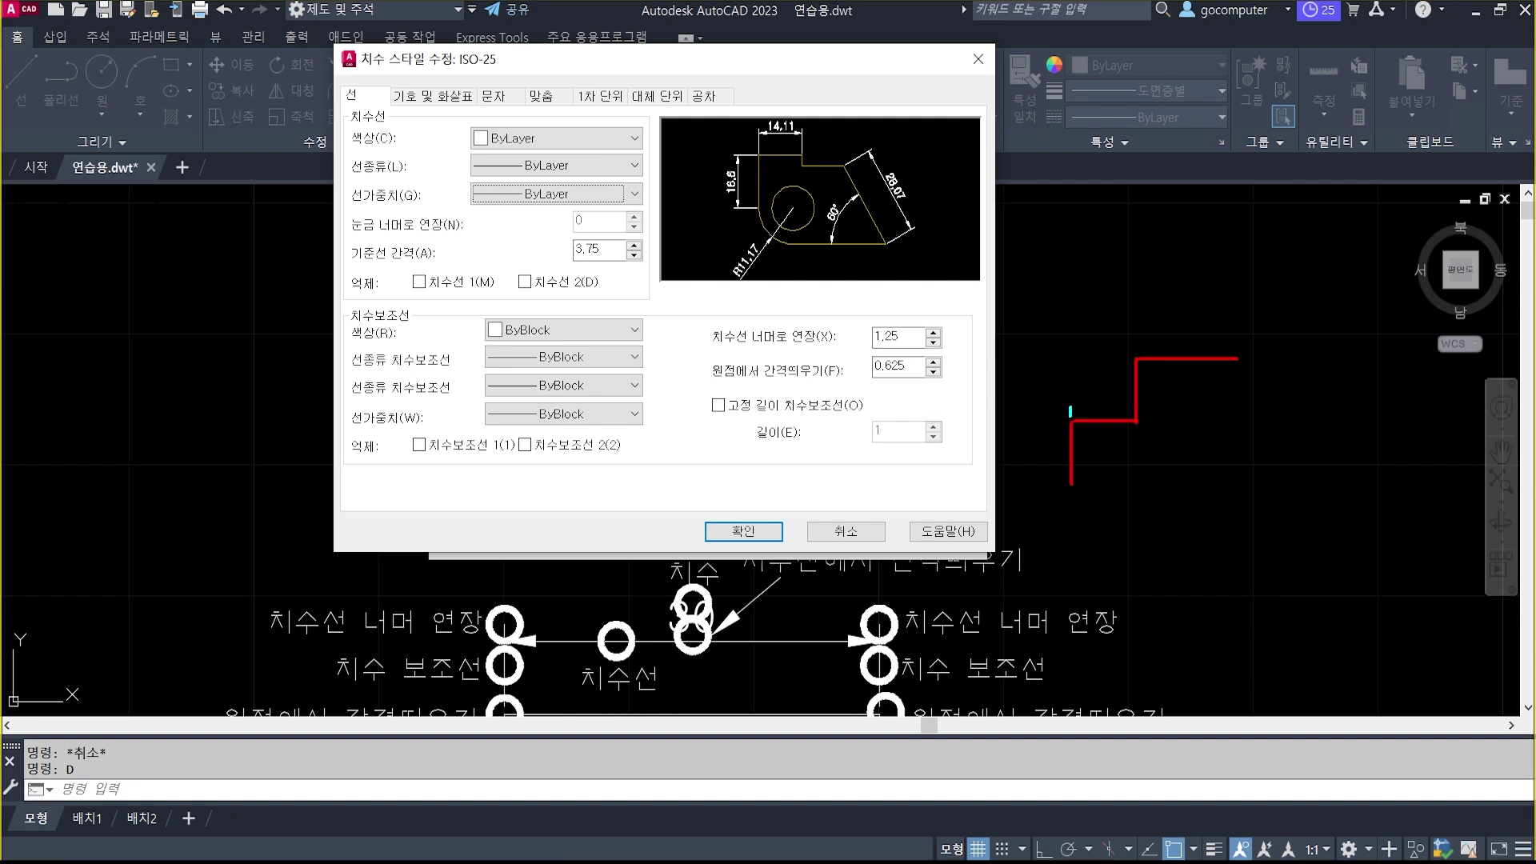
drag(1070, 411, 1070, 272)
mouse_move(1134, 347)
mouse_down()
mouse_move(1134, 270)
mouse_move(1109, 284)
mouse_move(1134, 282)
mouse_up()
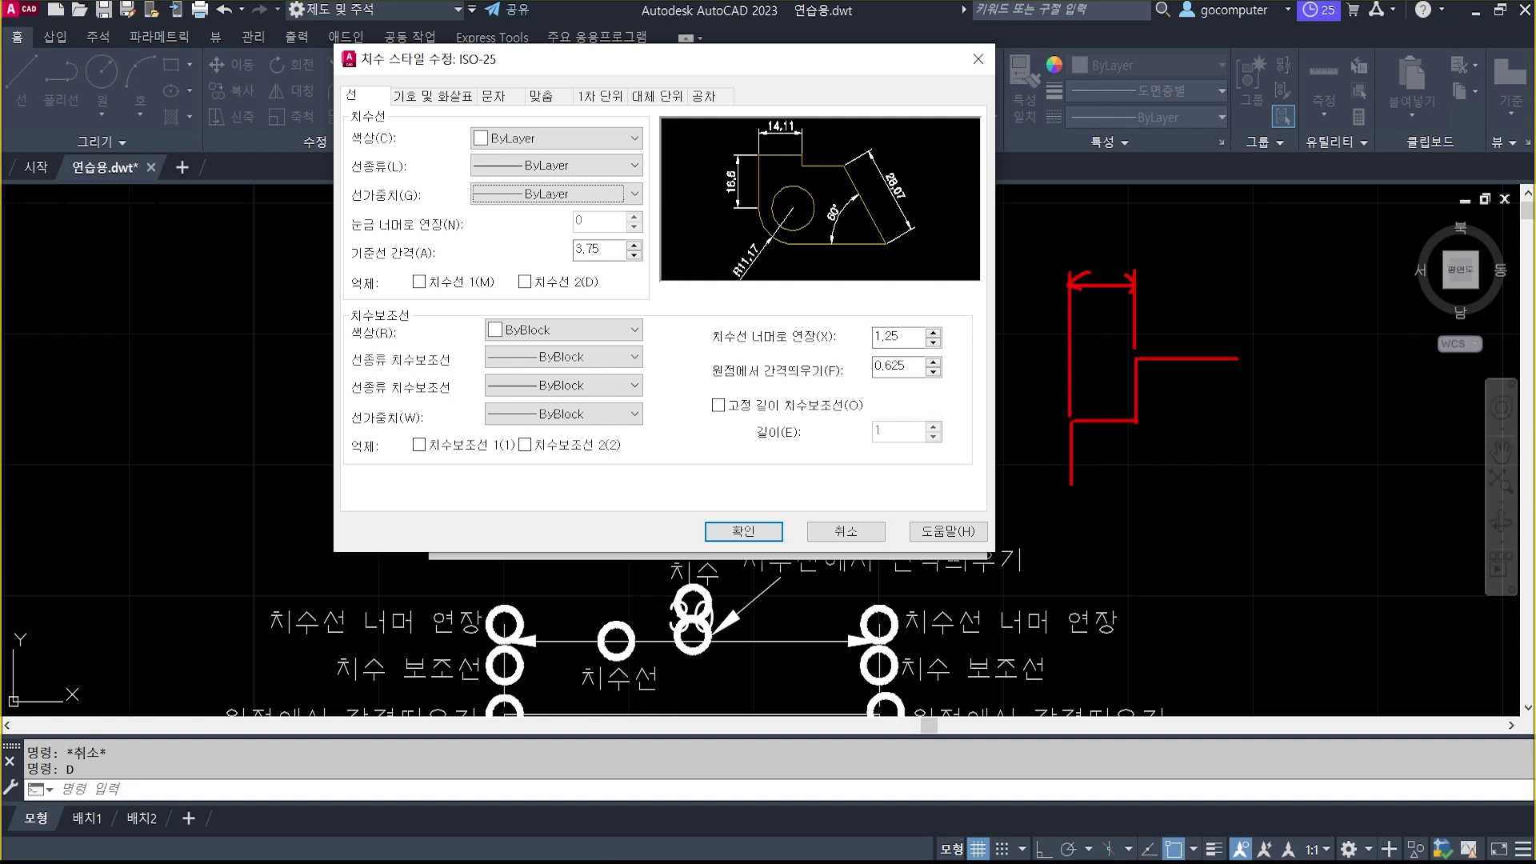
drag(1072, 281, 1072, 185)
drag(1238, 358, 1236, 178)
drag(1077, 214, 1237, 223)
drag(1097, 194, 1075, 210)
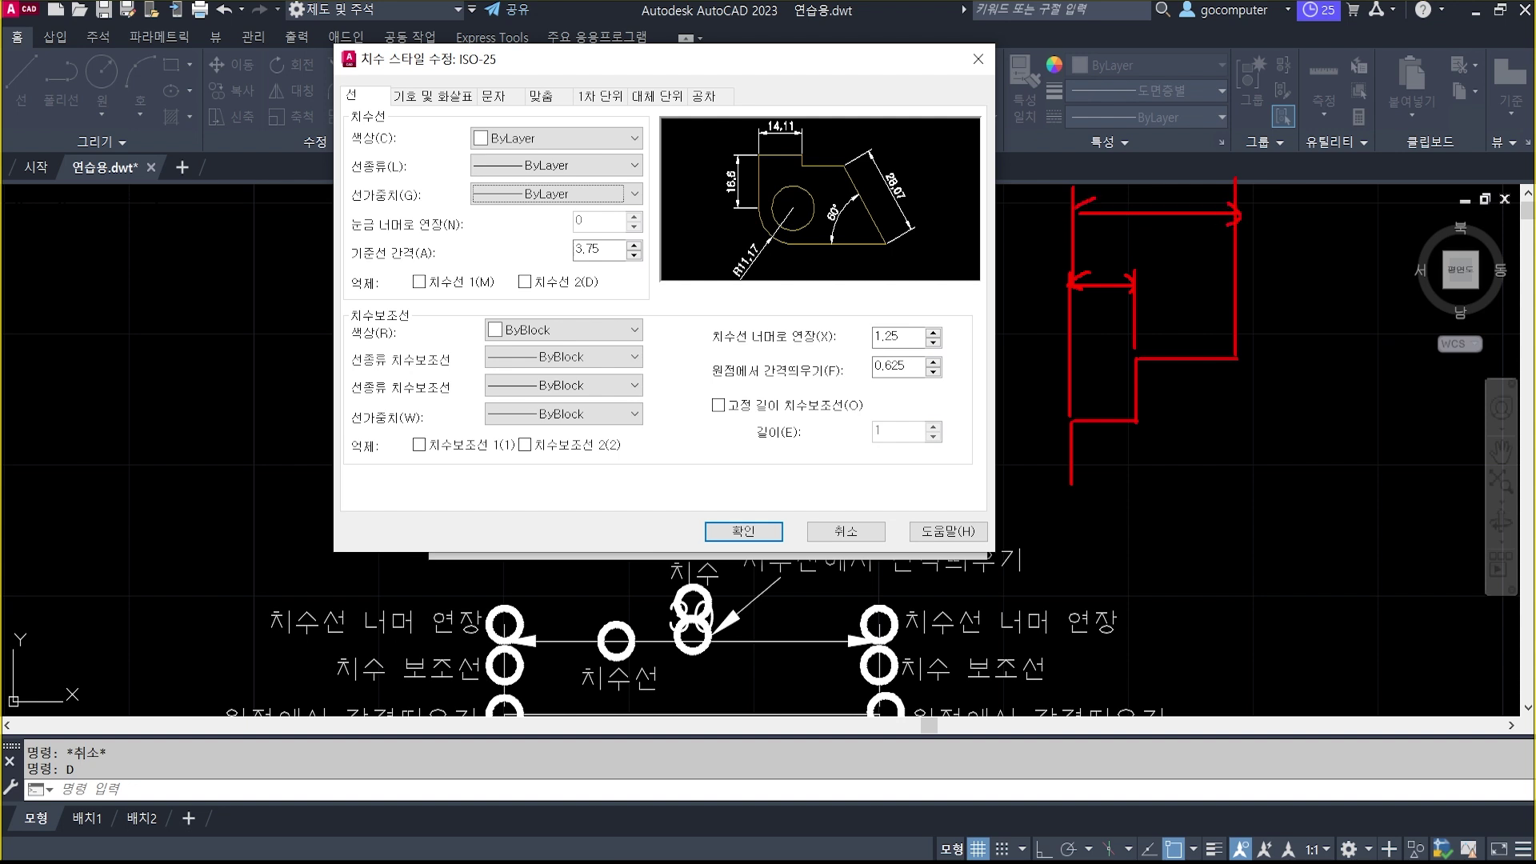
Circle the baseline spacing setting, mark the gap between the two sketched dimensions, and clear the on-screen markup.
mouse_move(595, 245)
mouse_down()
mouse_move(545, 250)
mouse_move(612, 264)
mouse_up()
mouse_move(1165, 310)
mouse_down()
mouse_move(1073, 303)
mouse_move(1170, 263)
mouse_move(1081, 320)
mouse_up()
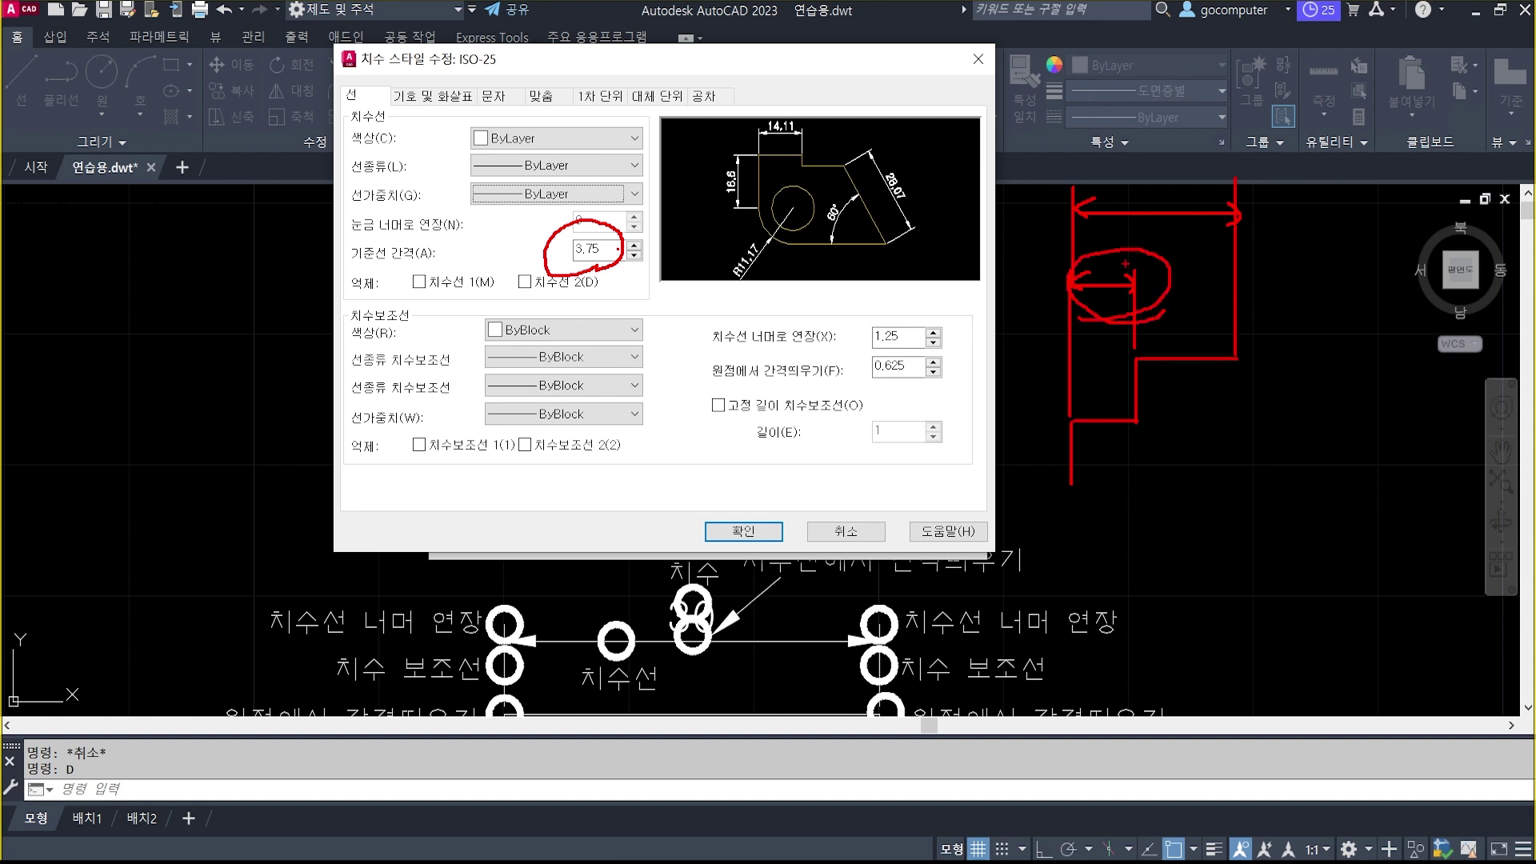
drag(1134, 286, 1265, 286)
drag(1183, 215, 1184, 283)
drag(1184, 284, 1195, 262)
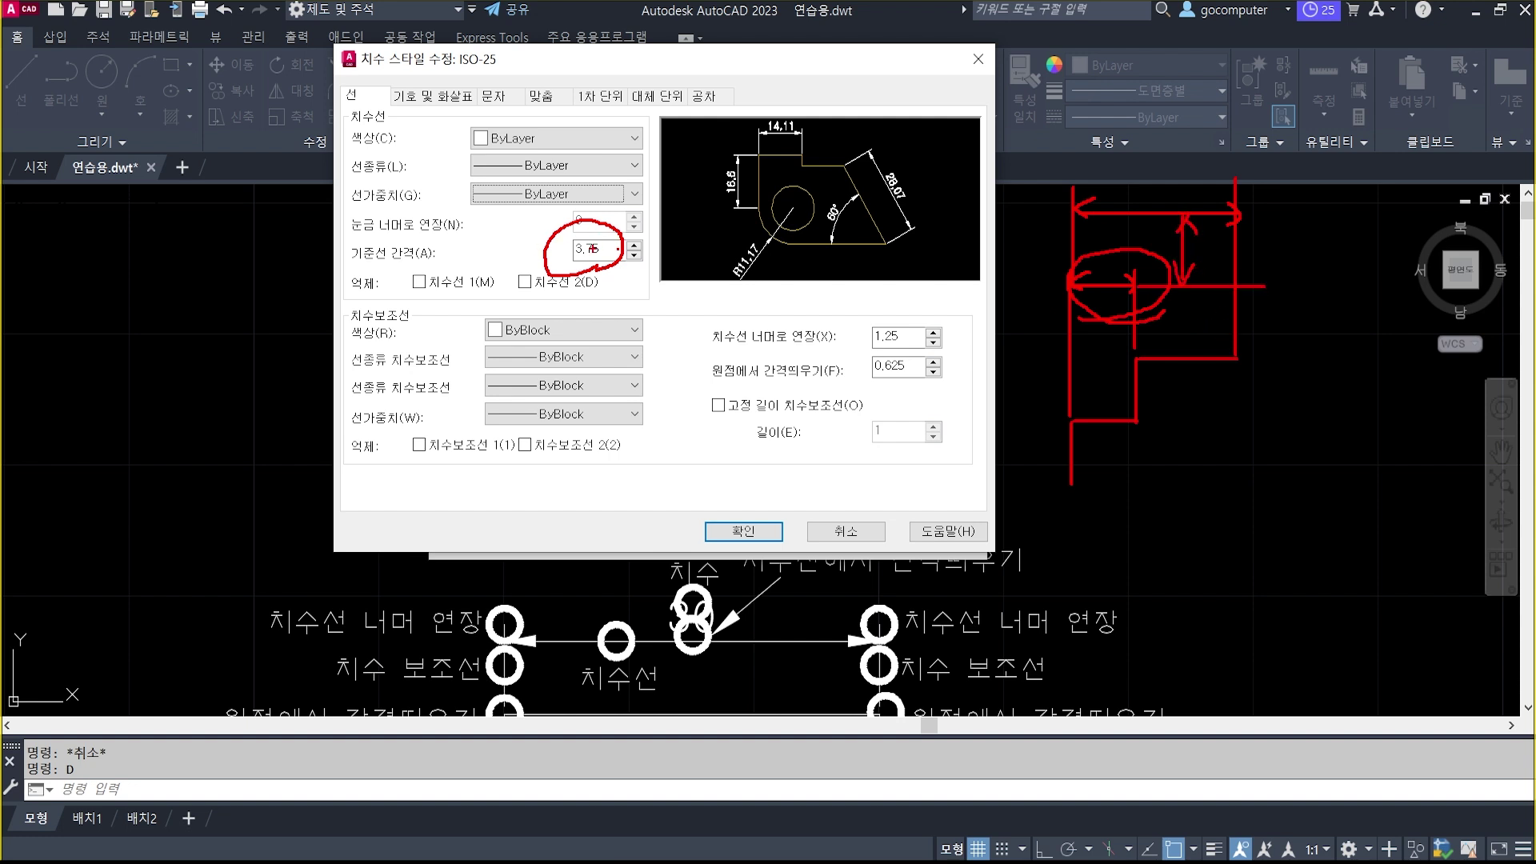
key(Escape)
Set the baseline spacing to 8 and the extension lines' colour, both linetypes and lineweight to ByLayer.
double_click(592, 249)
text(8)
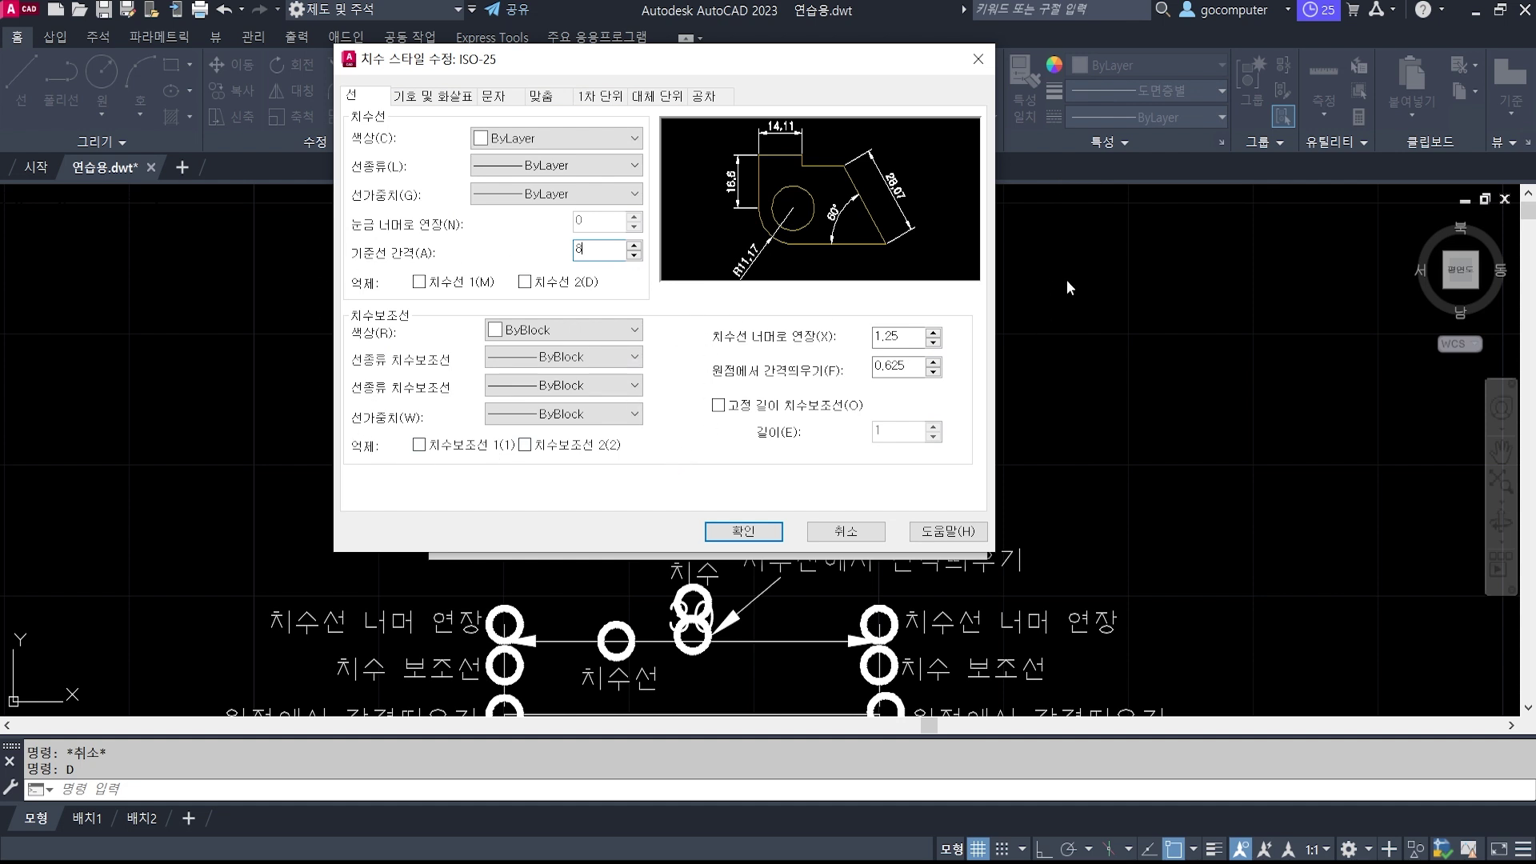
click(620, 330)
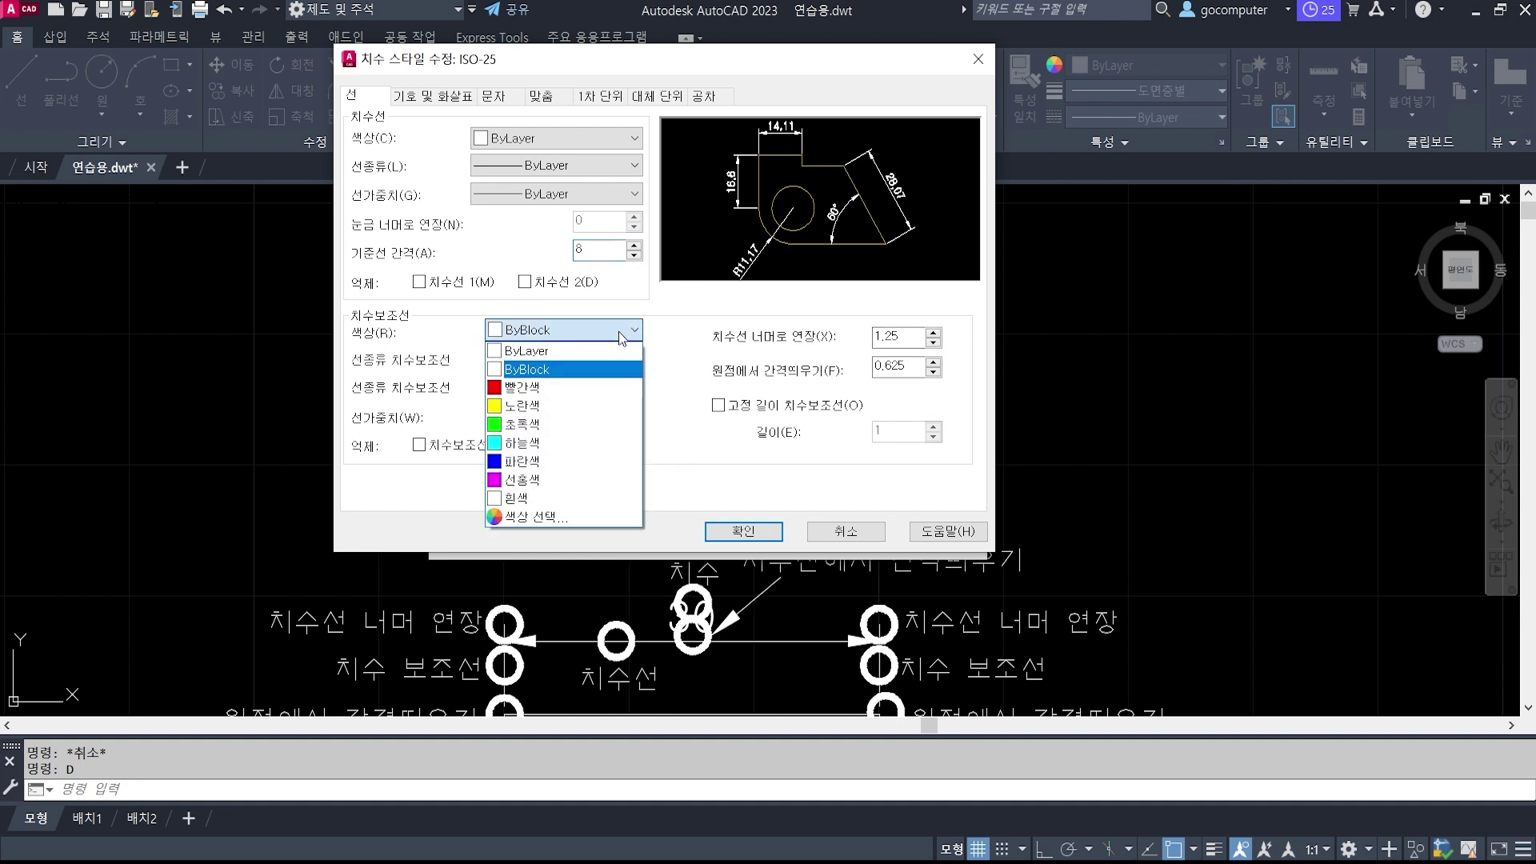
click(603, 351)
click(607, 359)
click(584, 378)
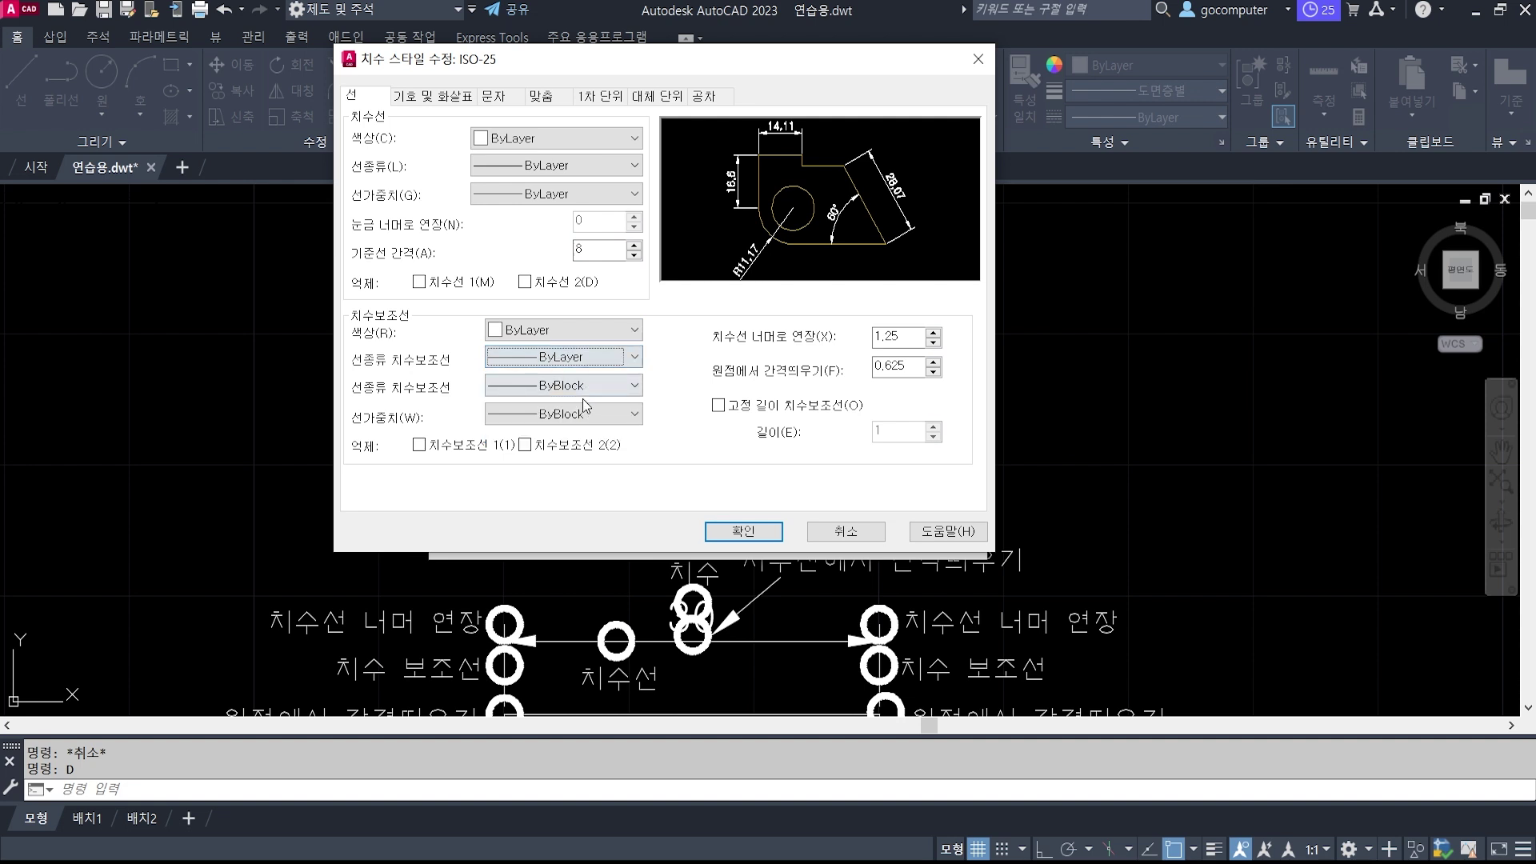
click(584, 388)
click(585, 405)
click(597, 416)
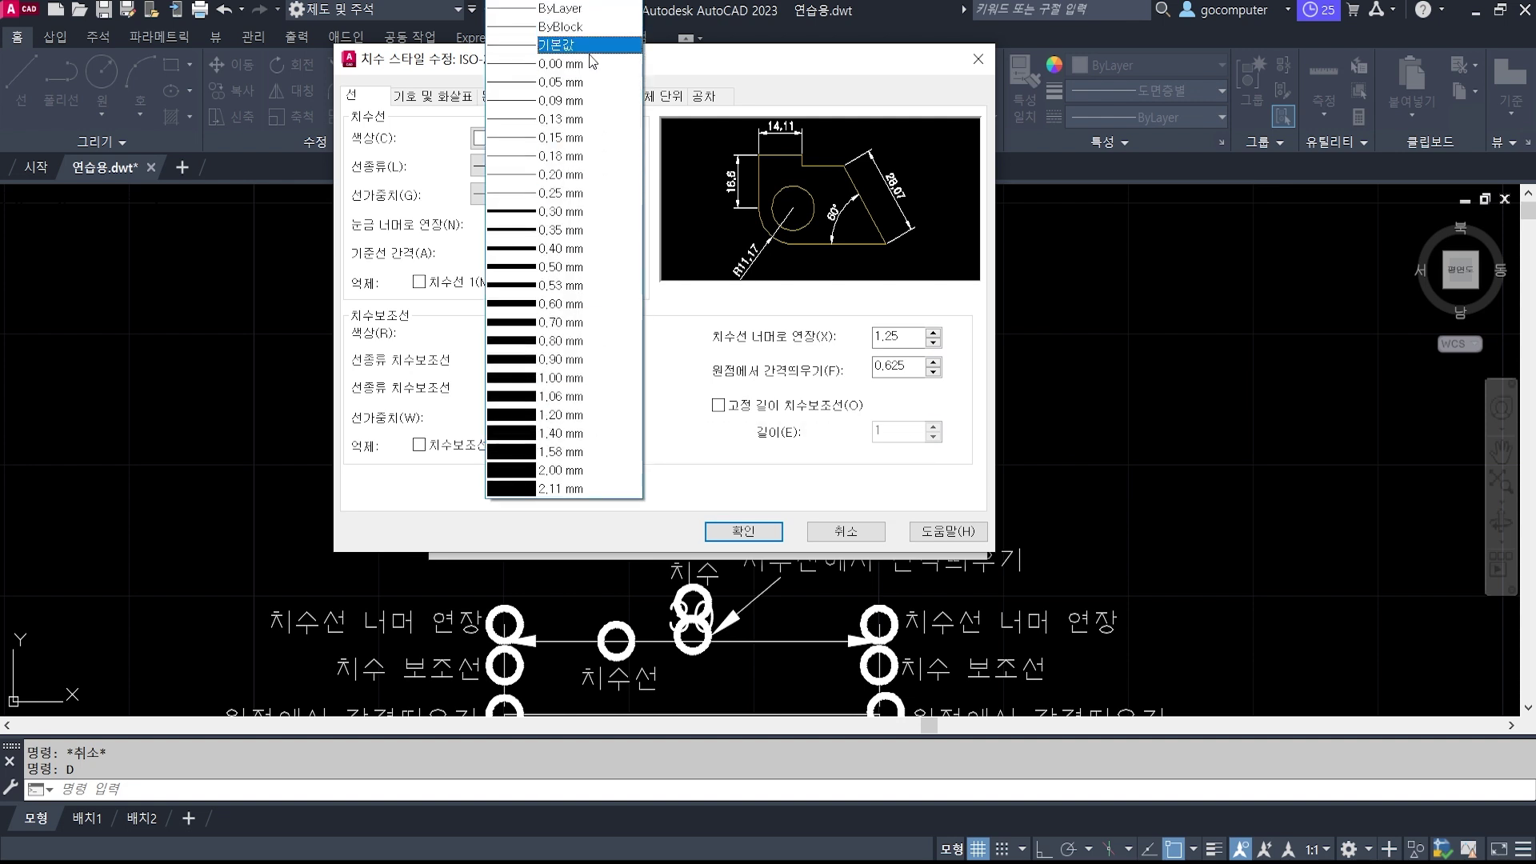
click(590, 15)
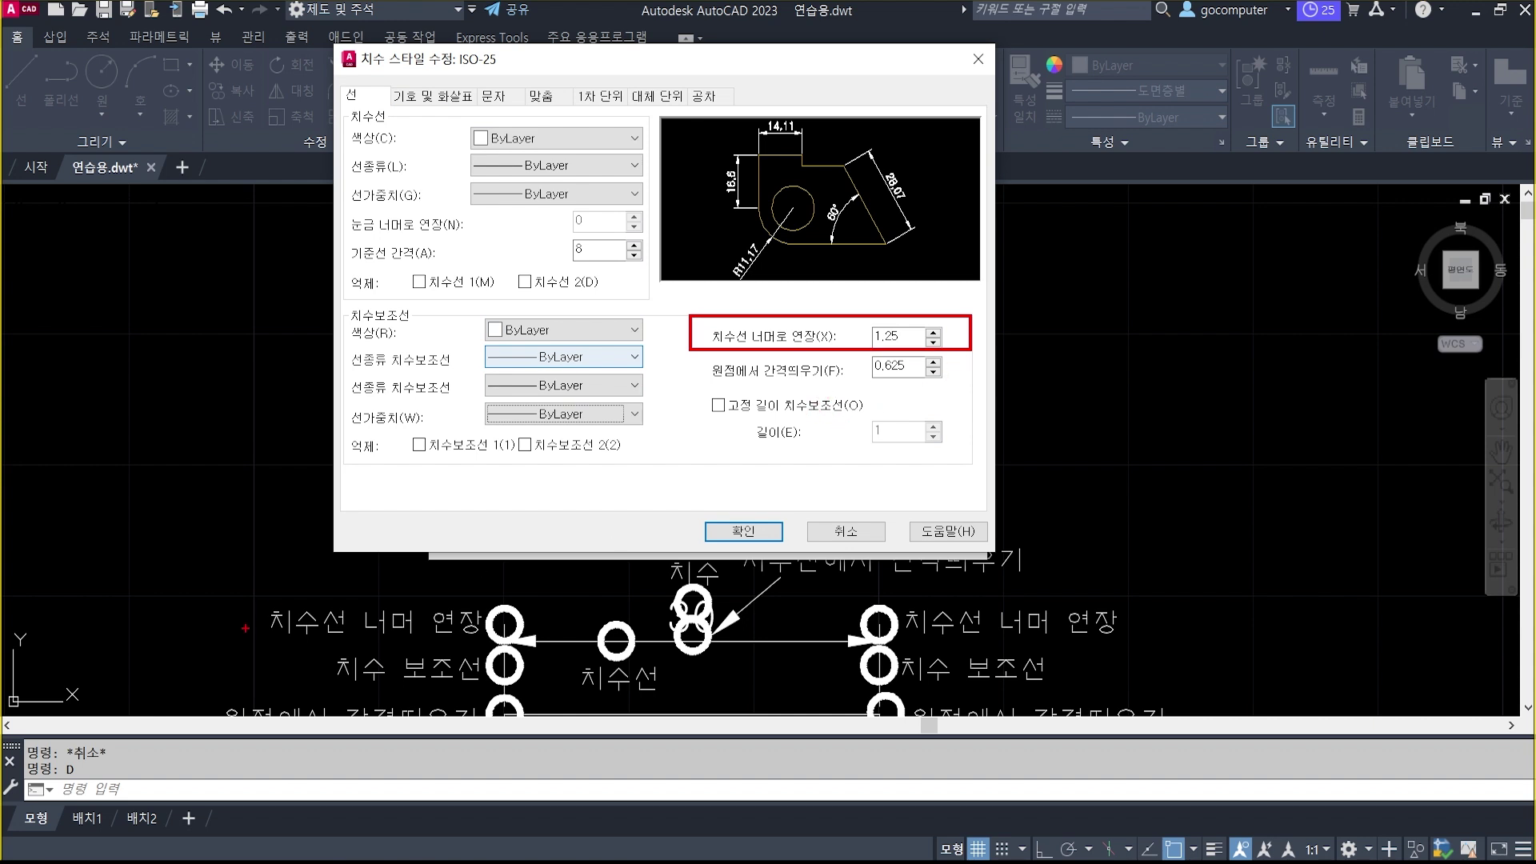
Mark where the extension lines pass the dimension line on the labelled dimension, and set the extension beyond dimension lines to 2.
drag(245, 592, 490, 648)
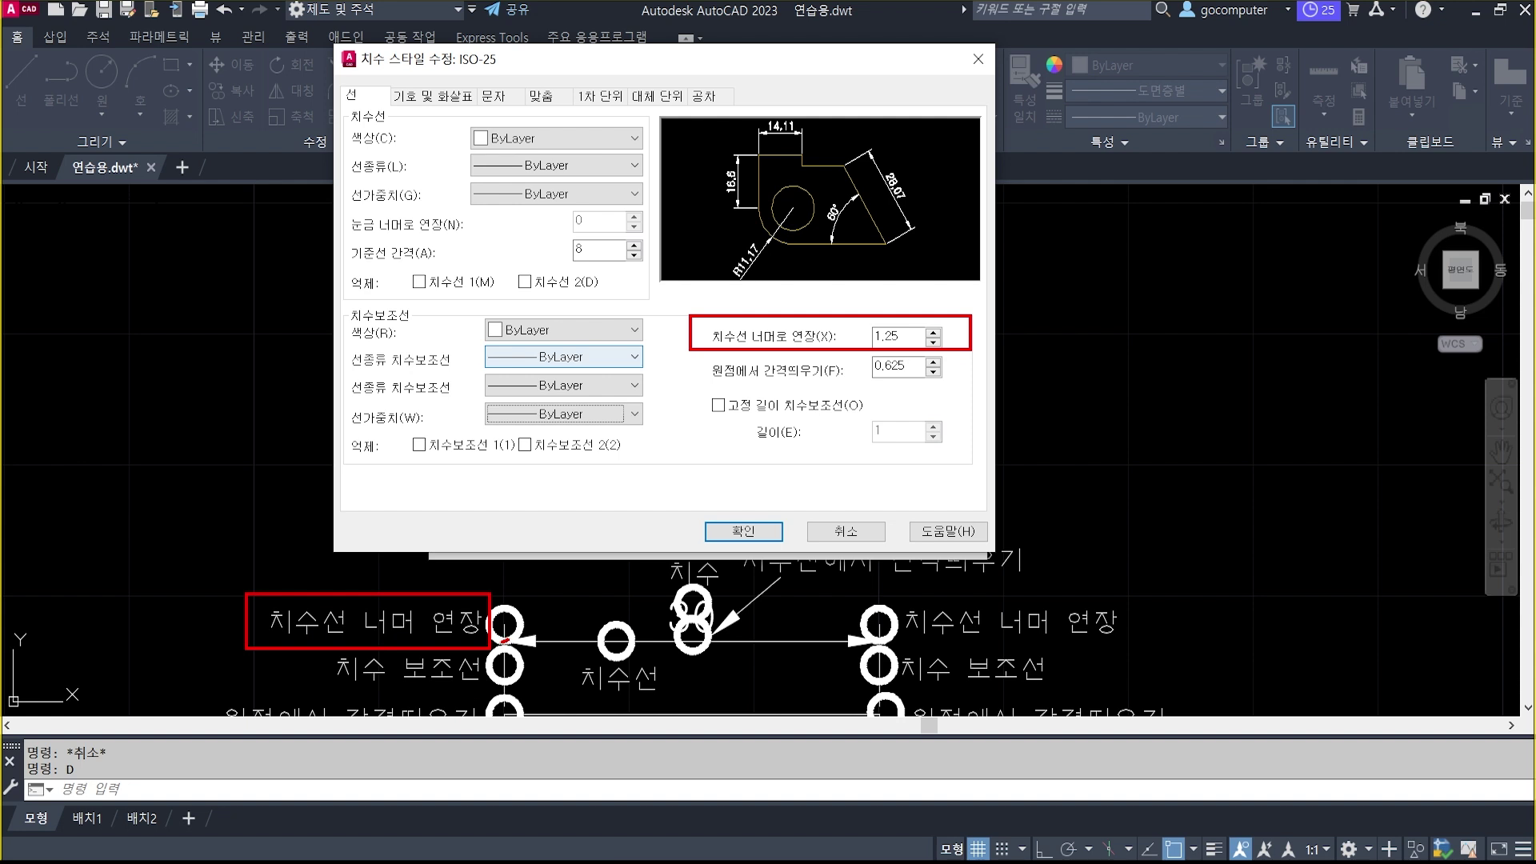
mouse_move(504, 639)
mouse_down()
mouse_move(523, 616)
mouse_move(514, 640)
mouse_up()
mouse_move(882, 640)
mouse_down()
mouse_move(879, 606)
mouse_move(885, 640)
mouse_up()
key(Escape)
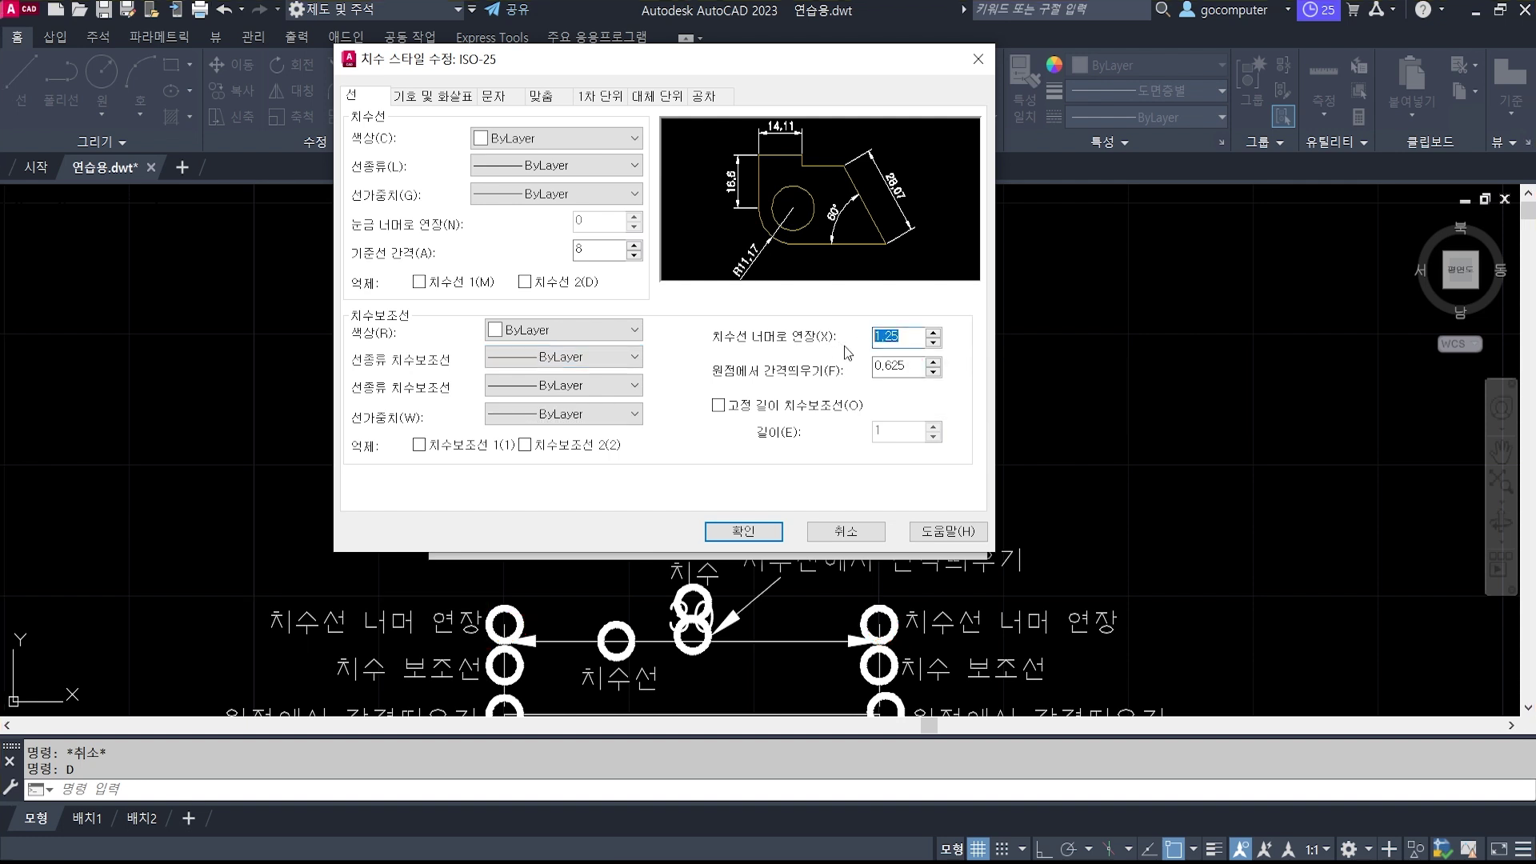
text(2)
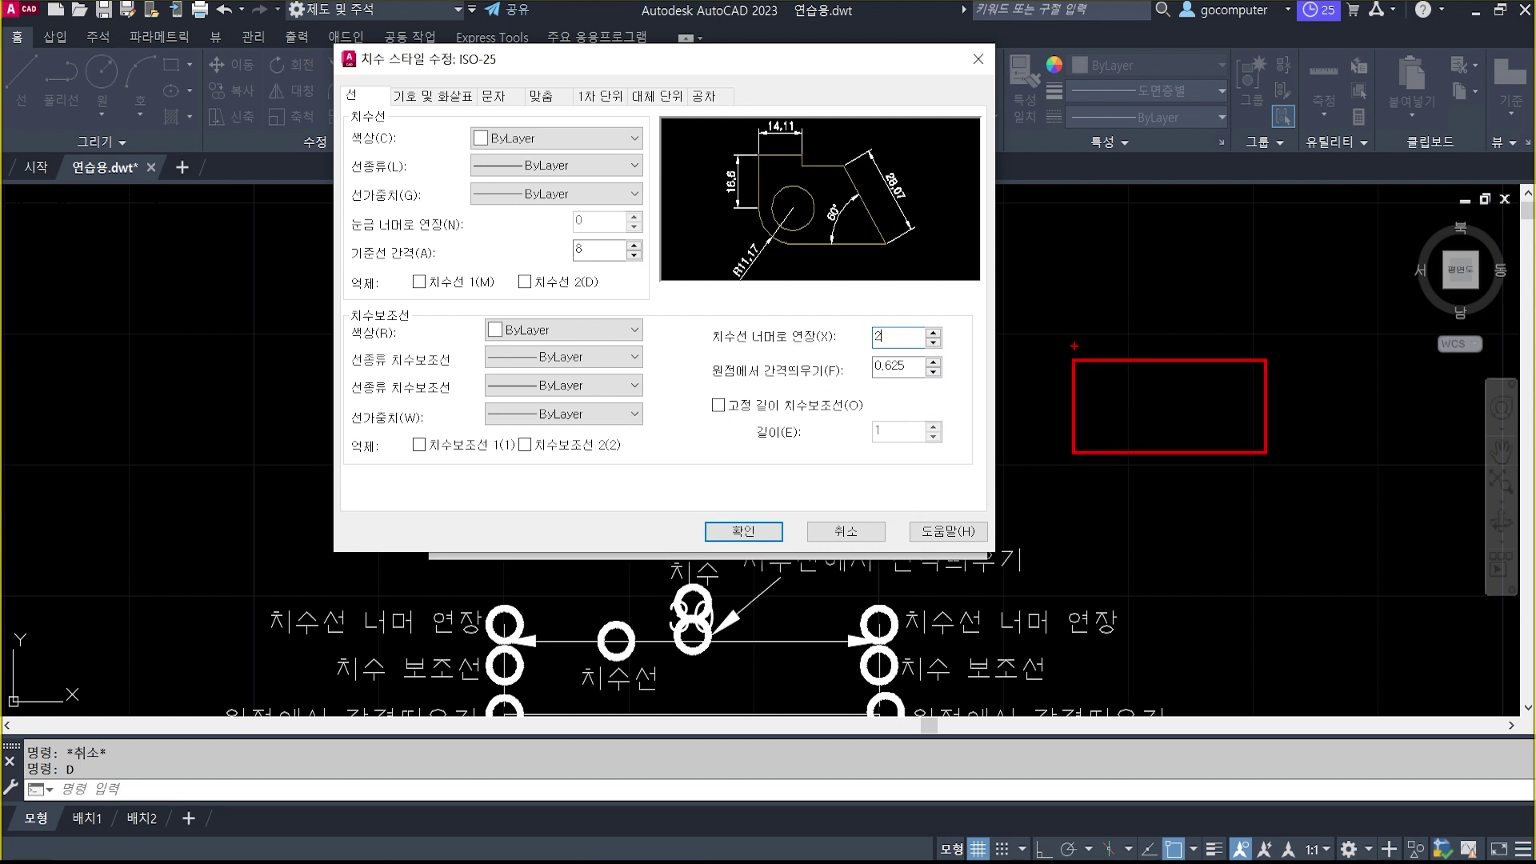
Sketch a dimension above the marked-up rectangle, circle both gaps at the extension line origins, and note 1 mm.
drag(1074, 346, 1074, 232)
drag(1265, 340, 1264, 228)
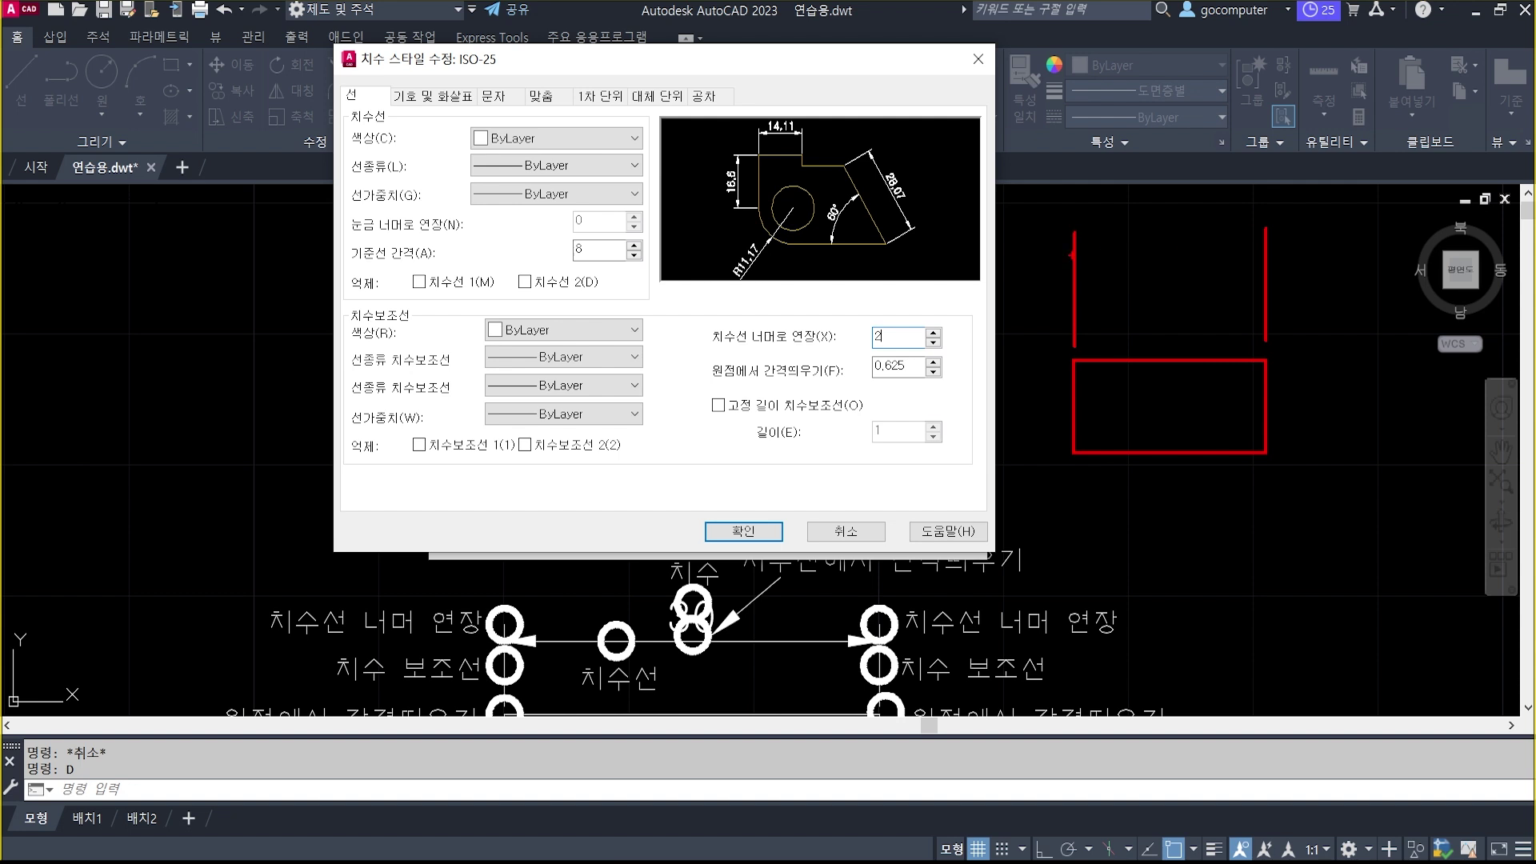
drag(1071, 254, 1264, 256)
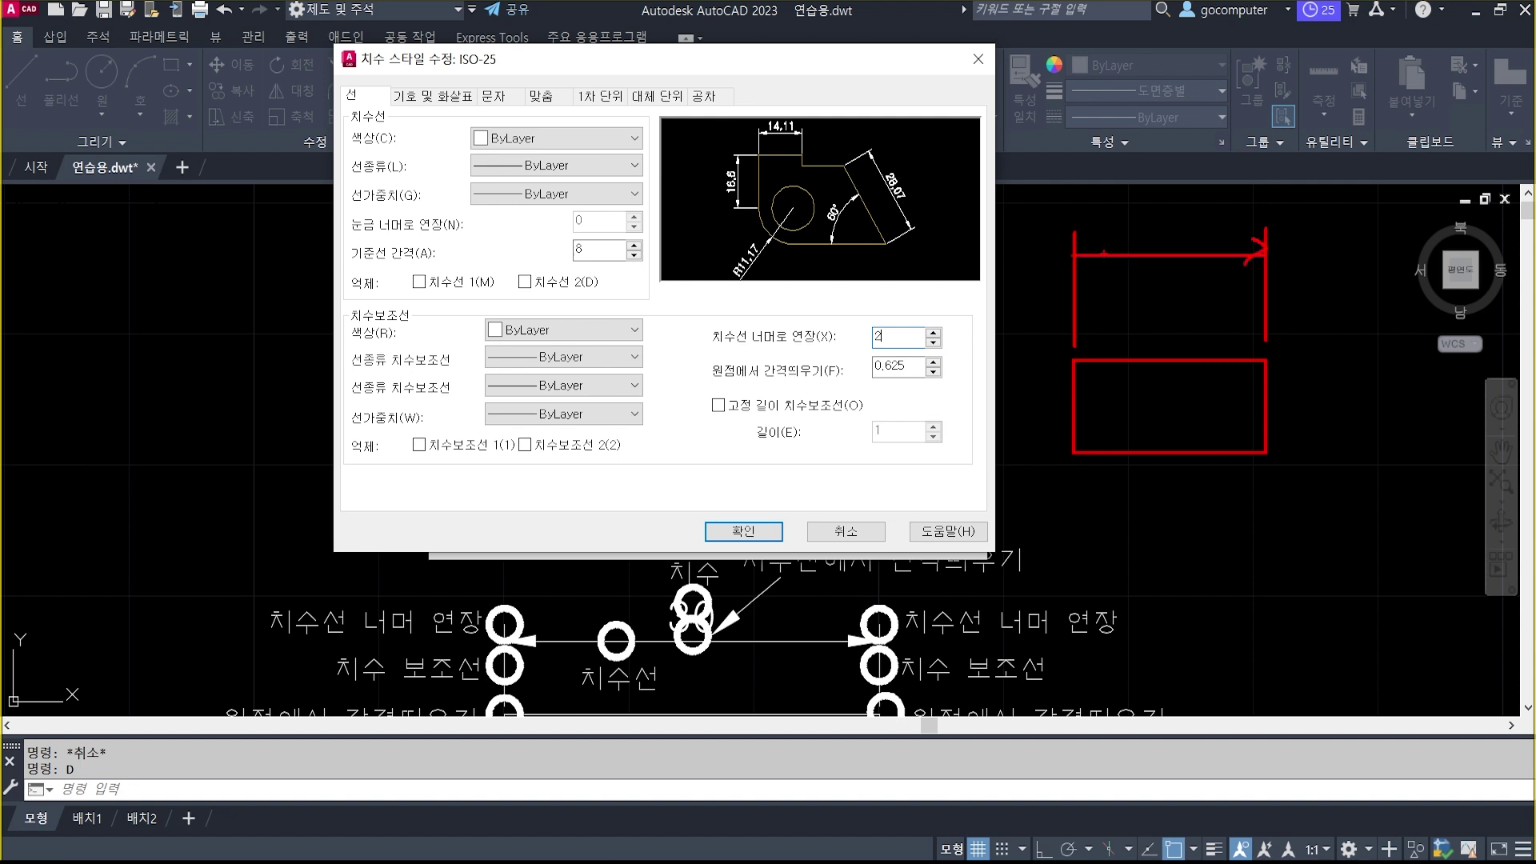
drag(1096, 242, 1078, 255)
mouse_move(1096, 370)
mouse_down()
mouse_move(1051, 359)
mouse_move(1099, 329)
mouse_move(1094, 370)
mouse_up()
mouse_move(1286, 374)
mouse_down()
mouse_move(1246, 321)
mouse_move(1288, 370)
mouse_up()
mouse_move(1143, 292)
mouse_down()
mouse_move(1144, 330)
mouse_move(1218, 308)
mouse_up()
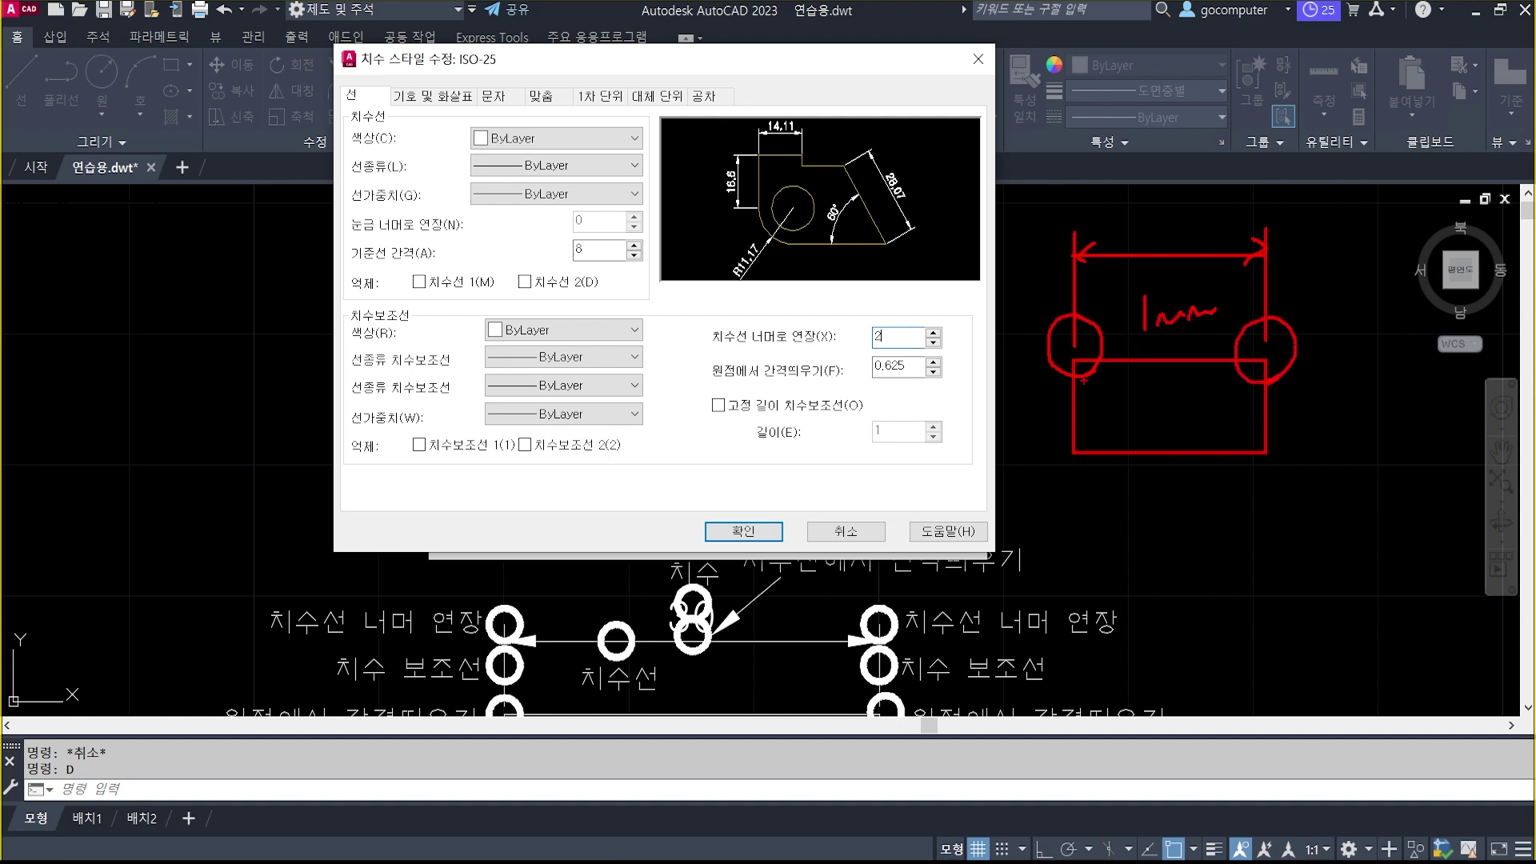
Set the extension lines' offset from origin to 1 and the arrow size to 3.5.
double_click(896, 366)
text(1)
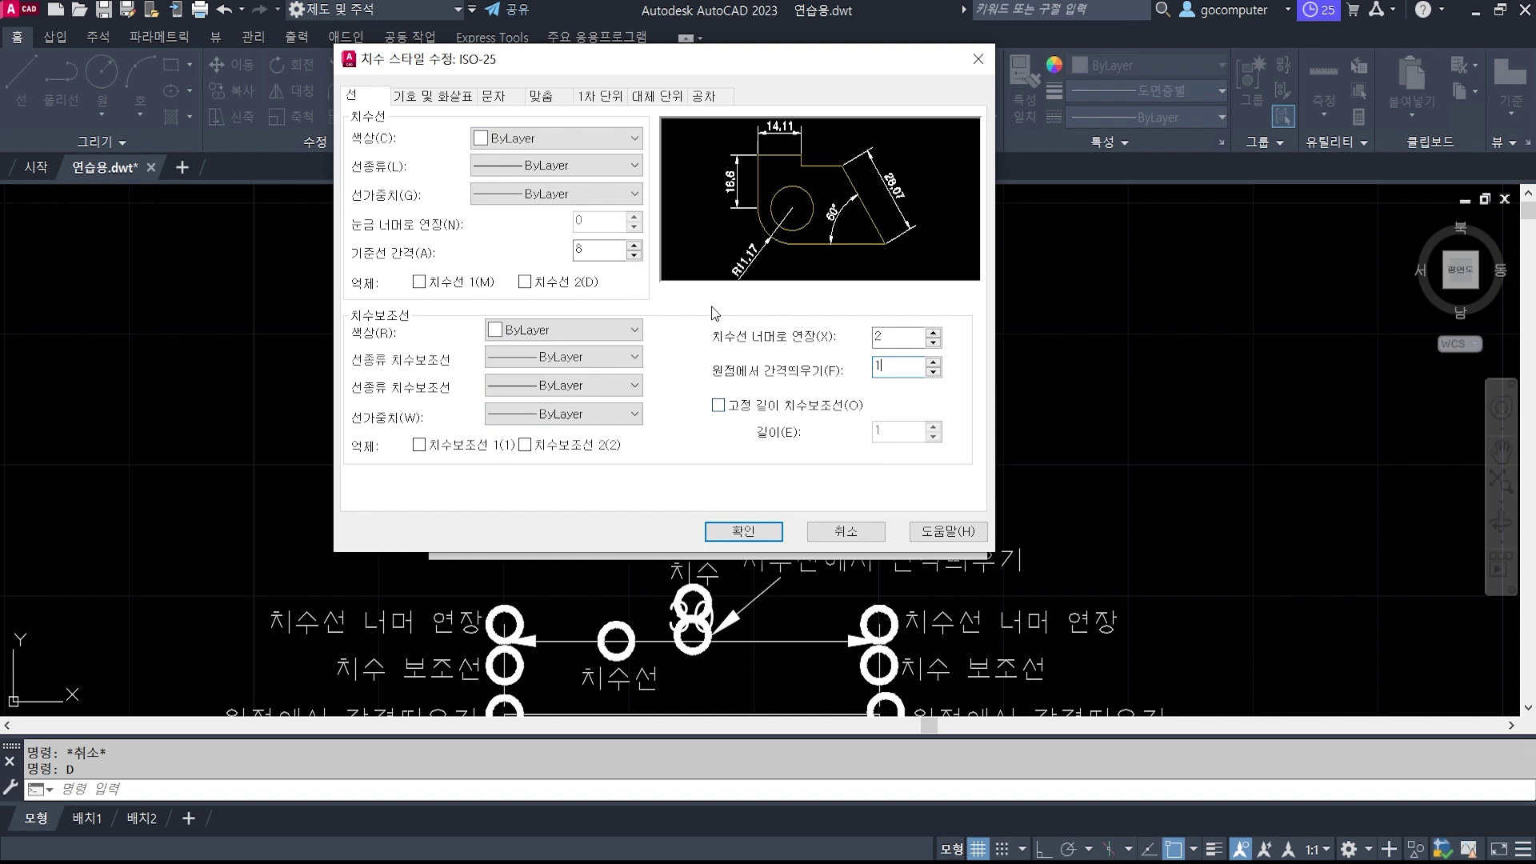
click(432, 99)
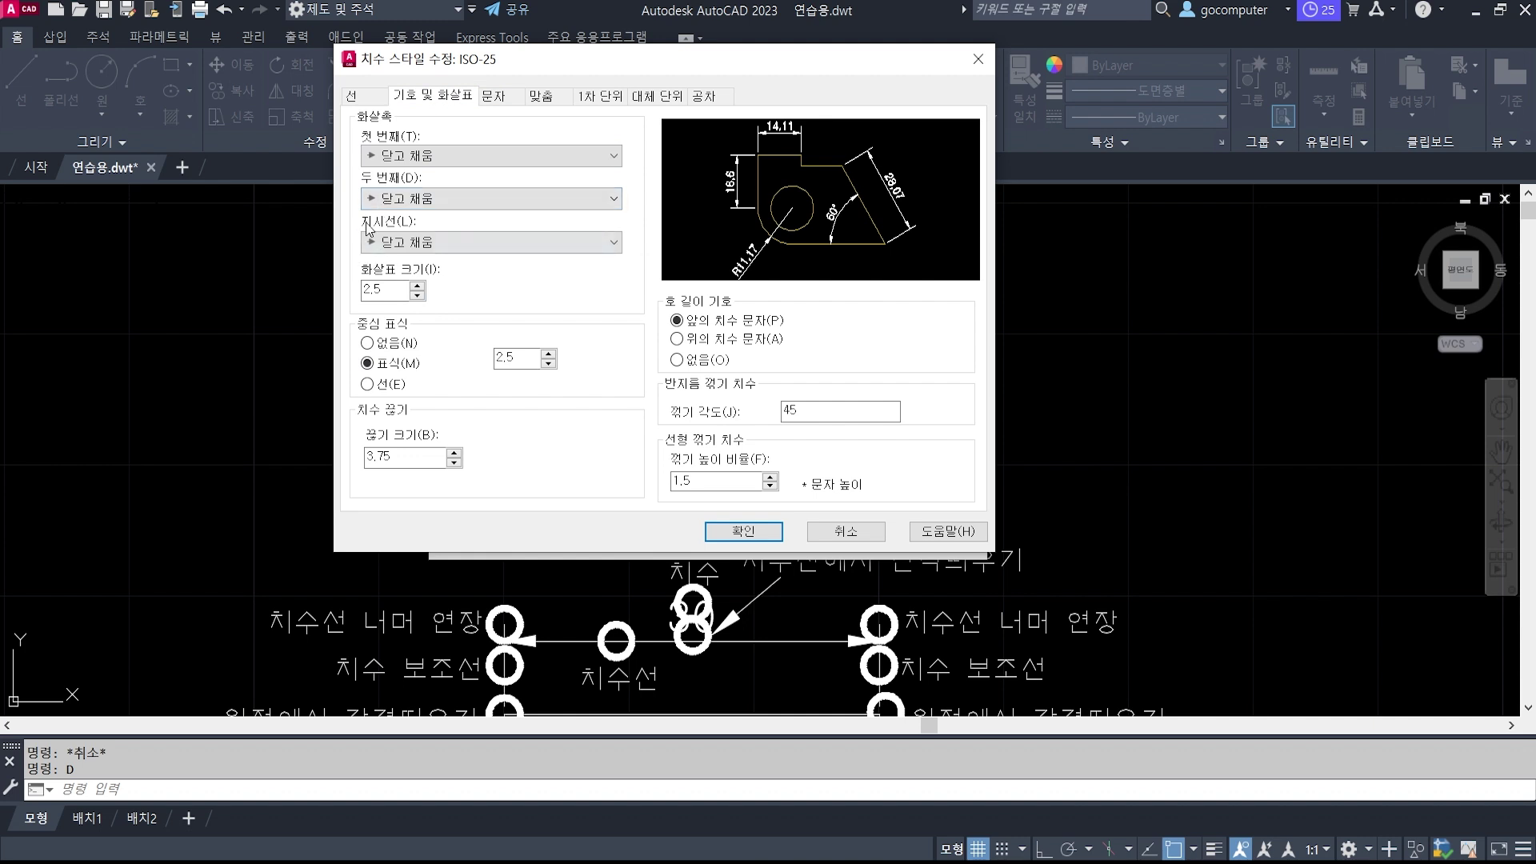
drag(392, 289, 362, 289)
text(3.5)
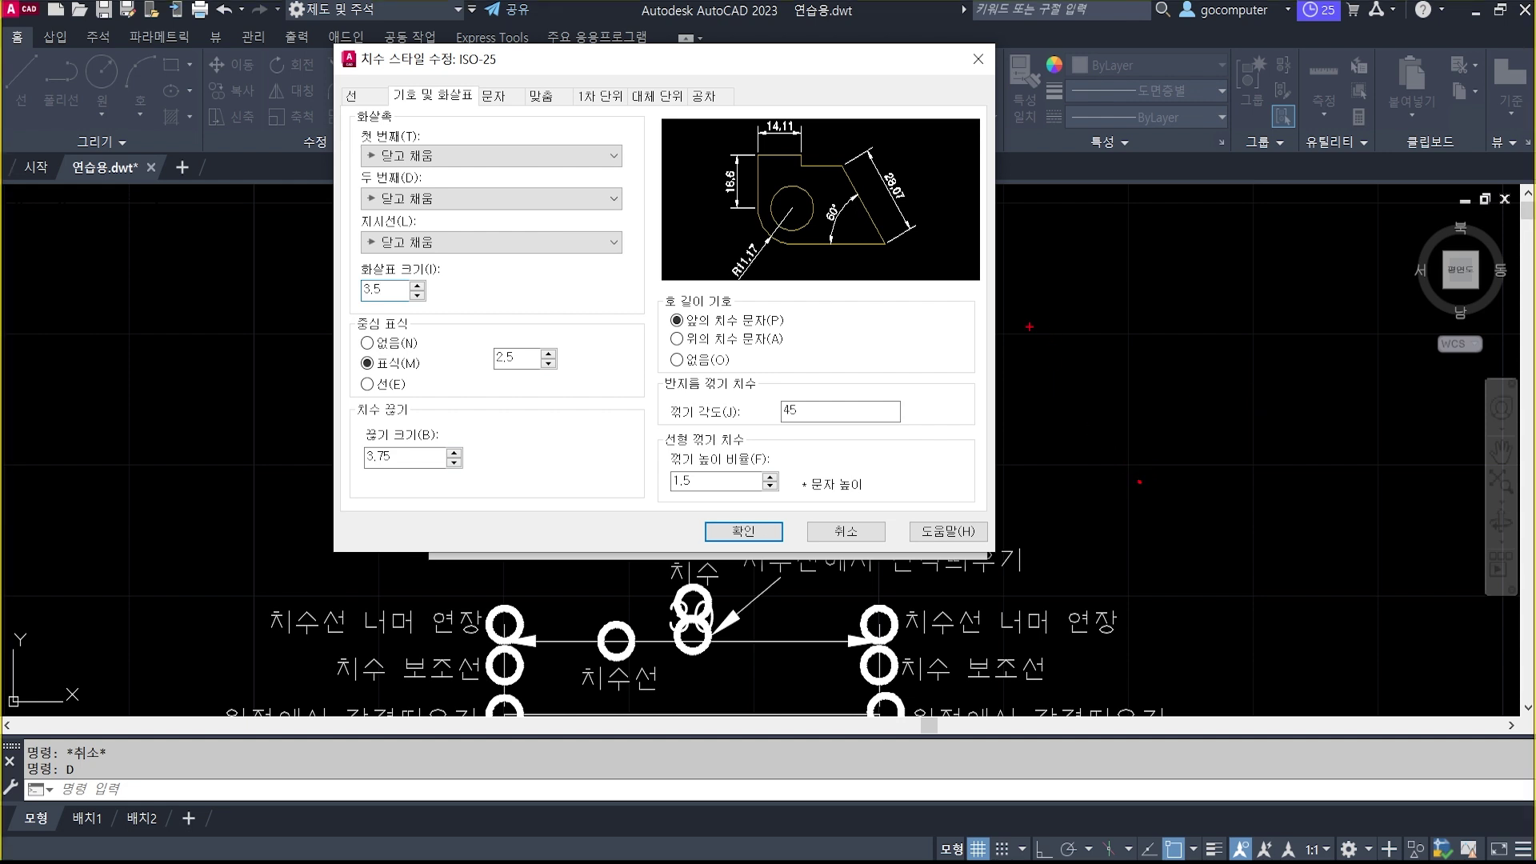
Sketch an arc with an R10 radius dimension as on-screen markup and annotate its line inside the arc.
mouse_move(1026, 322)
mouse_down()
mouse_move(1172, 361)
mouse_move(1232, 445)
mouse_move(1245, 504)
mouse_up()
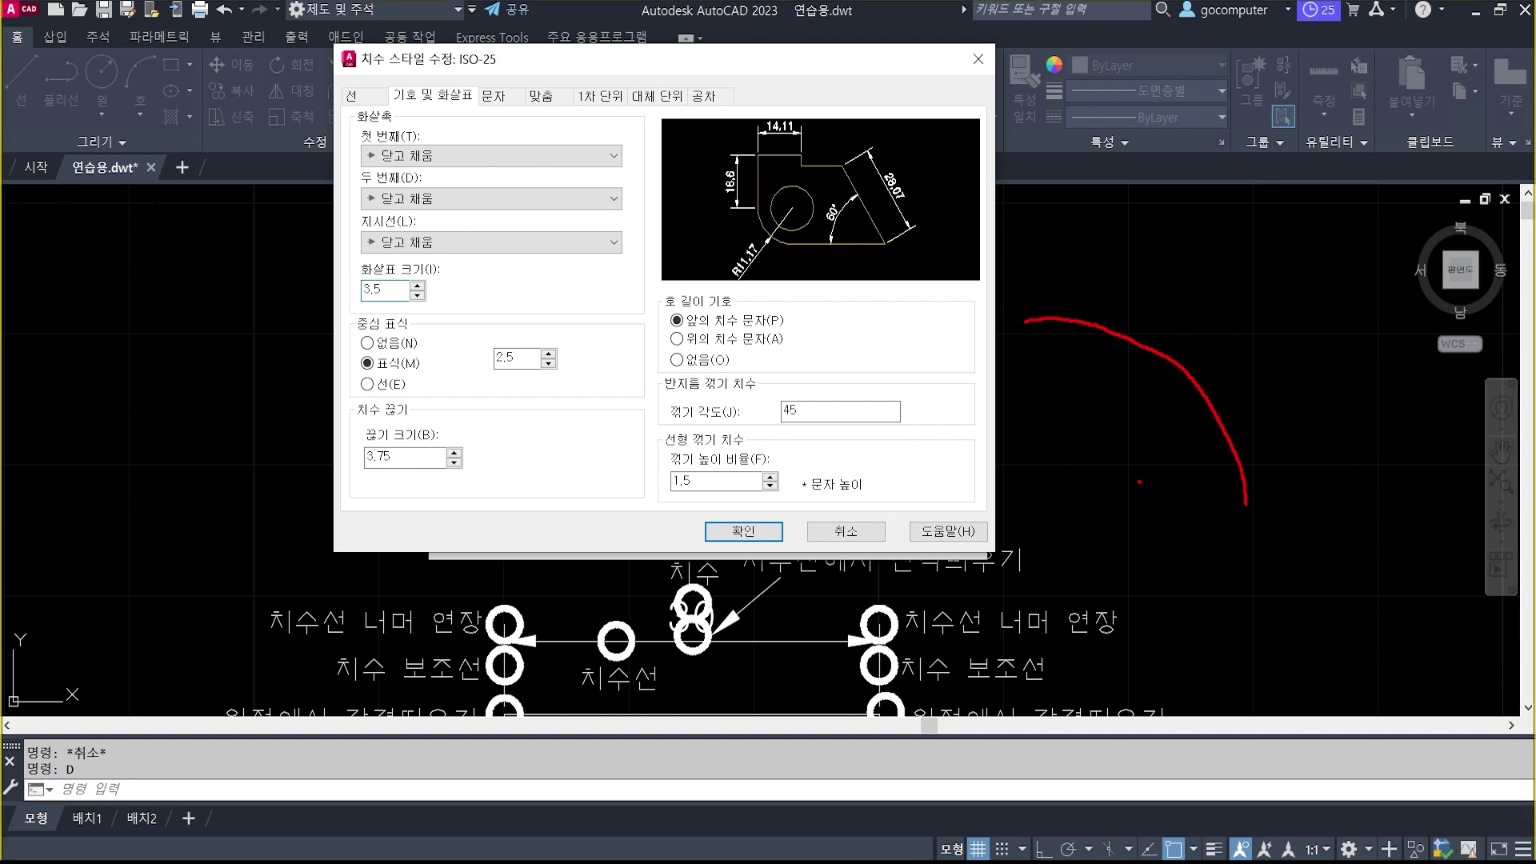
drag(1154, 350, 1213, 248)
drag(1190, 310, 1160, 345)
mouse_move(1136, 254)
mouse_down()
mouse_move(1168, 289)
mouse_move(1161, 264)
mouse_move(1202, 221)
mouse_up()
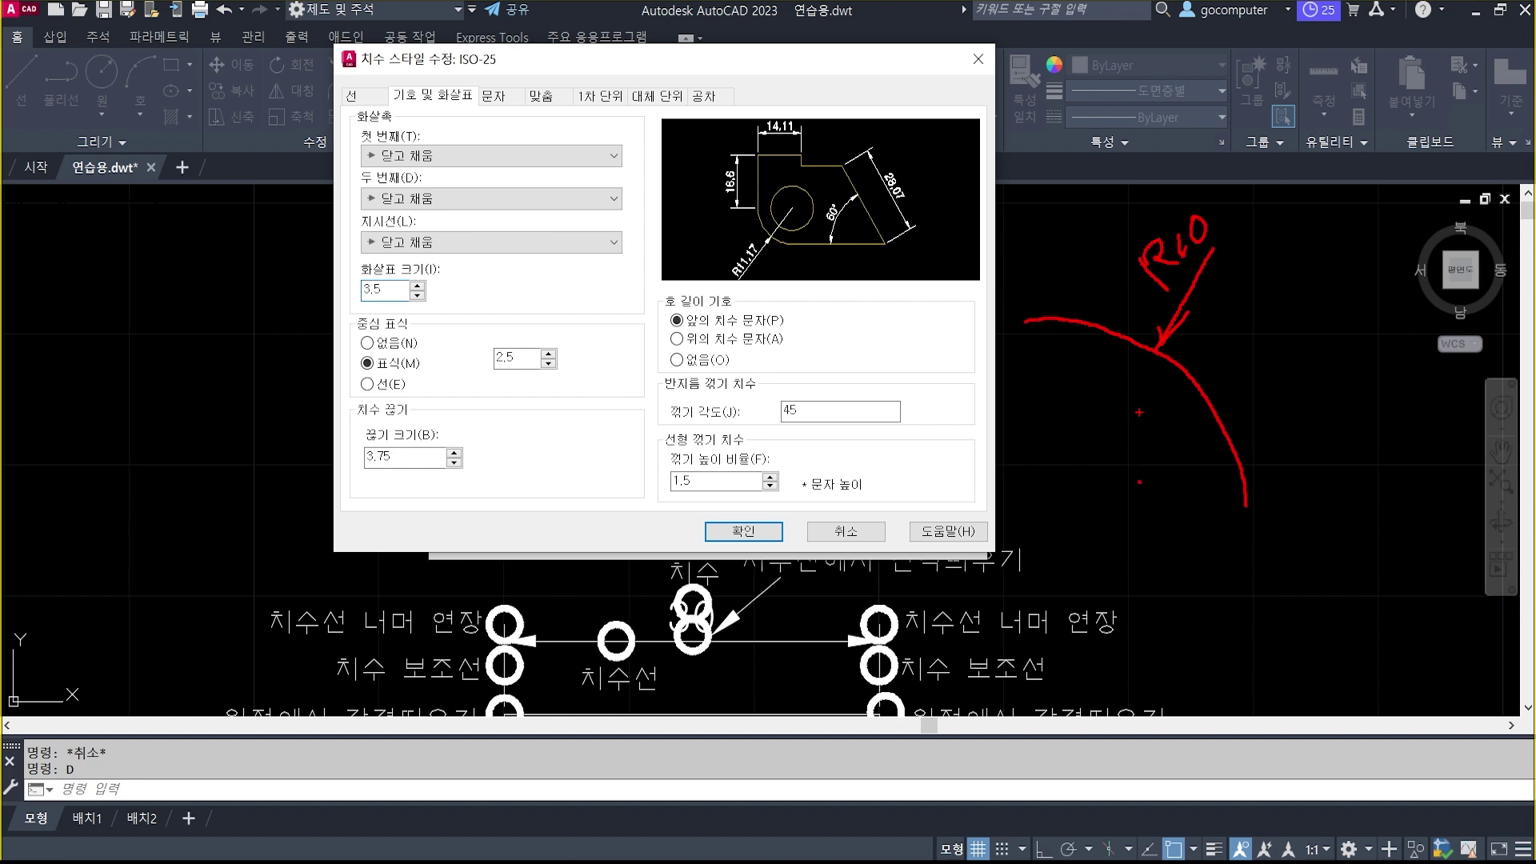
drag(1158, 349, 1068, 518)
mouse_move(1136, 406)
mouse_down()
mouse_move(1116, 429)
mouse_move(1134, 404)
mouse_move(1210, 382)
mouse_up()
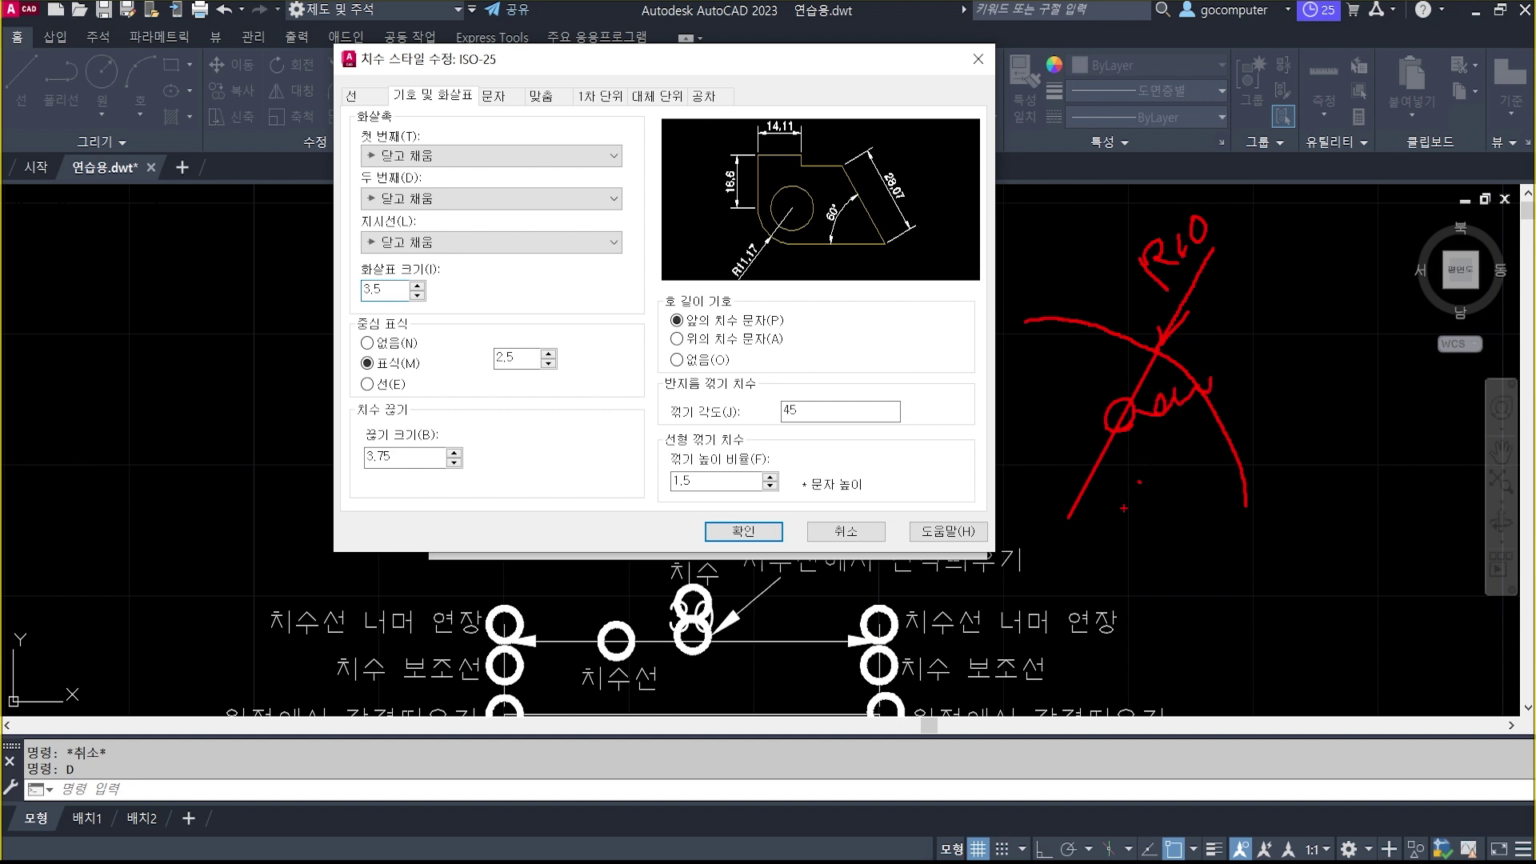
Mark the sketched arc's centre with a circled cross, add horizontal and vertical centre lines, and strike out the centre mark.
mouse_move(1056, 519)
mouse_down()
mouse_move(1096, 519)
mouse_move(1078, 544)
mouse_move(1051, 505)
mouse_move(1101, 531)
mouse_up()
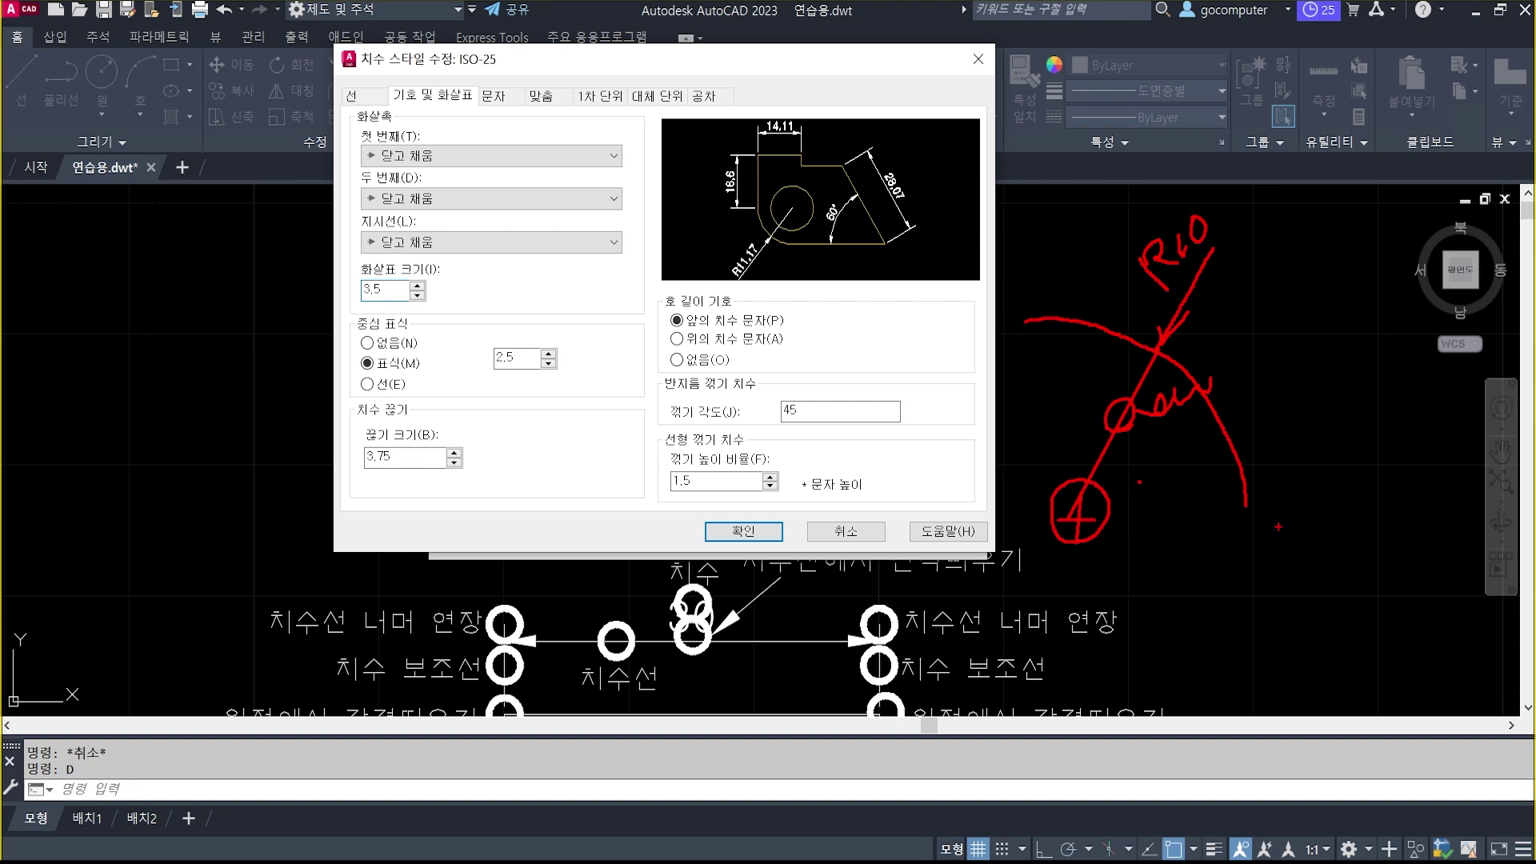
drag(1278, 526, 1008, 520)
drag(1064, 274, 1065, 439)
drag(1071, 484, 1073, 649)
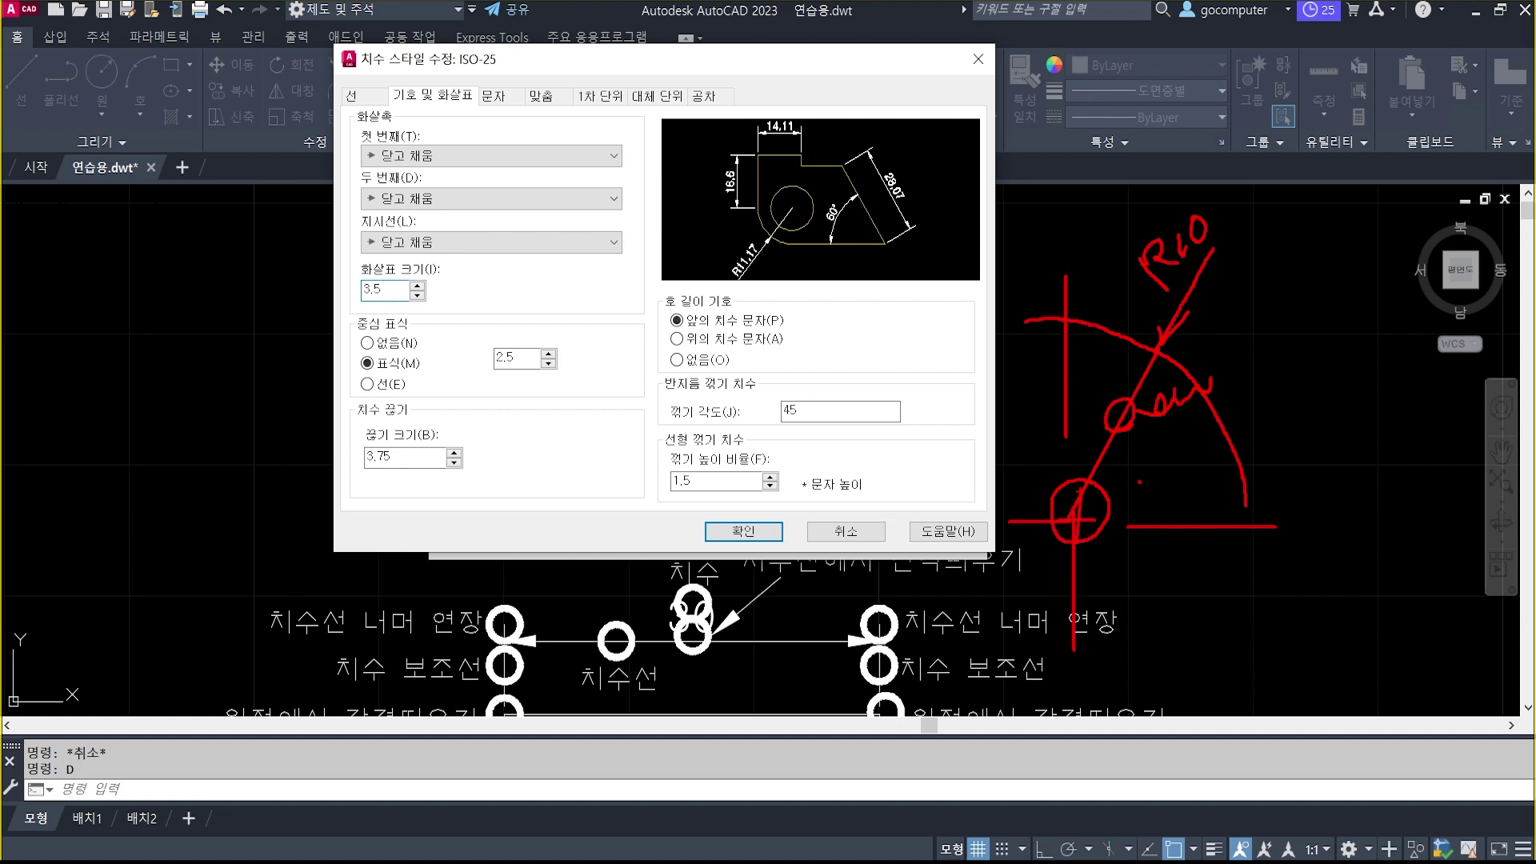
mouse_move(1097, 547)
mouse_down()
mouse_move(1070, 485)
mouse_move(1088, 541)
mouse_move(1133, 453)
mouse_move(1097, 509)
mouse_move(1139, 511)
mouse_up()
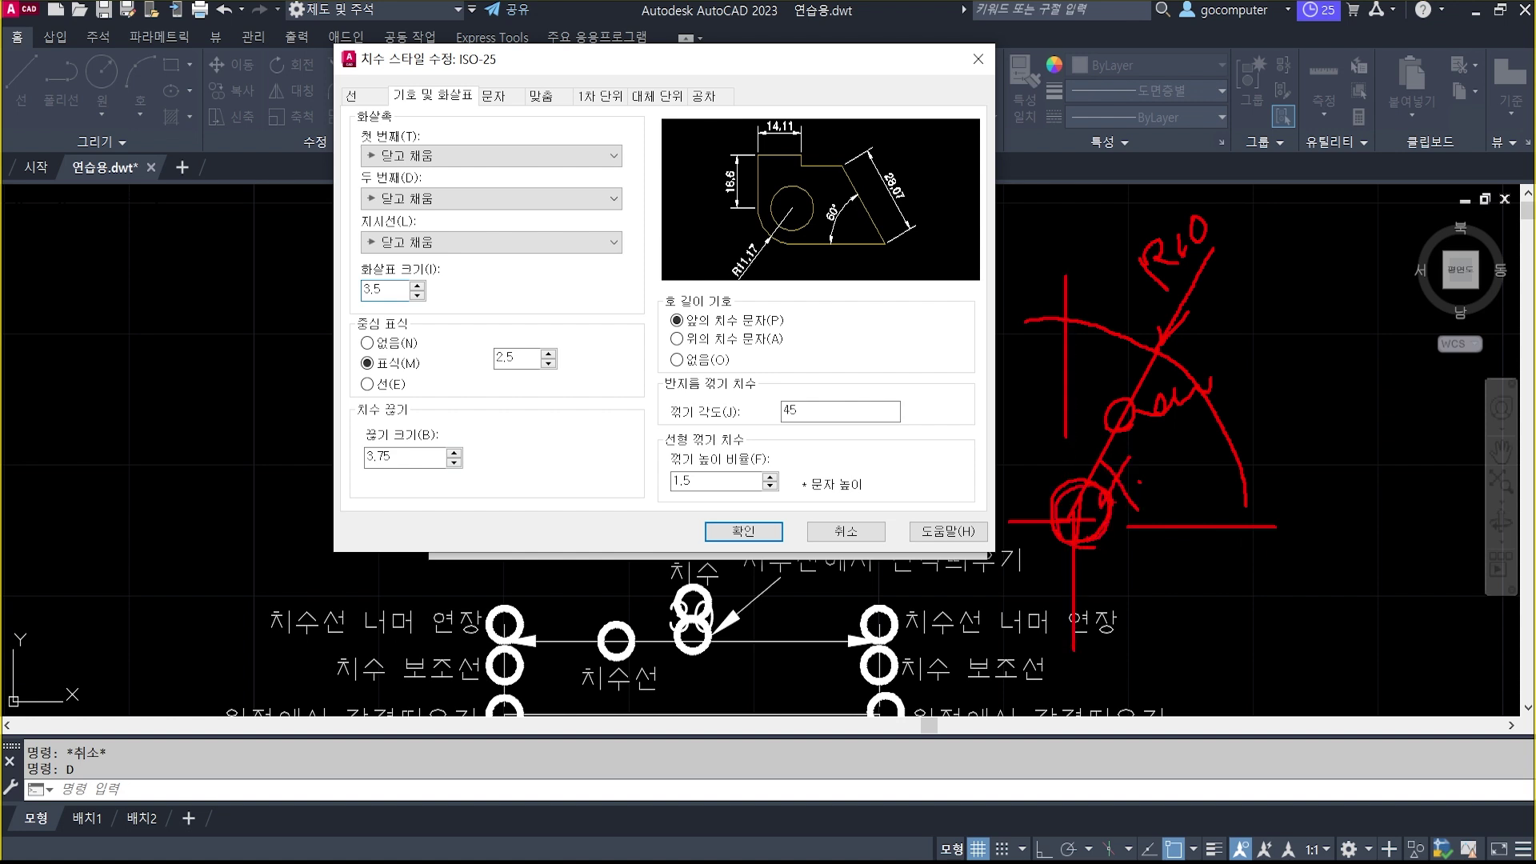
Clear the on-screen markup and set the style's centre marks to None.
key(Escape)
click(367, 343)
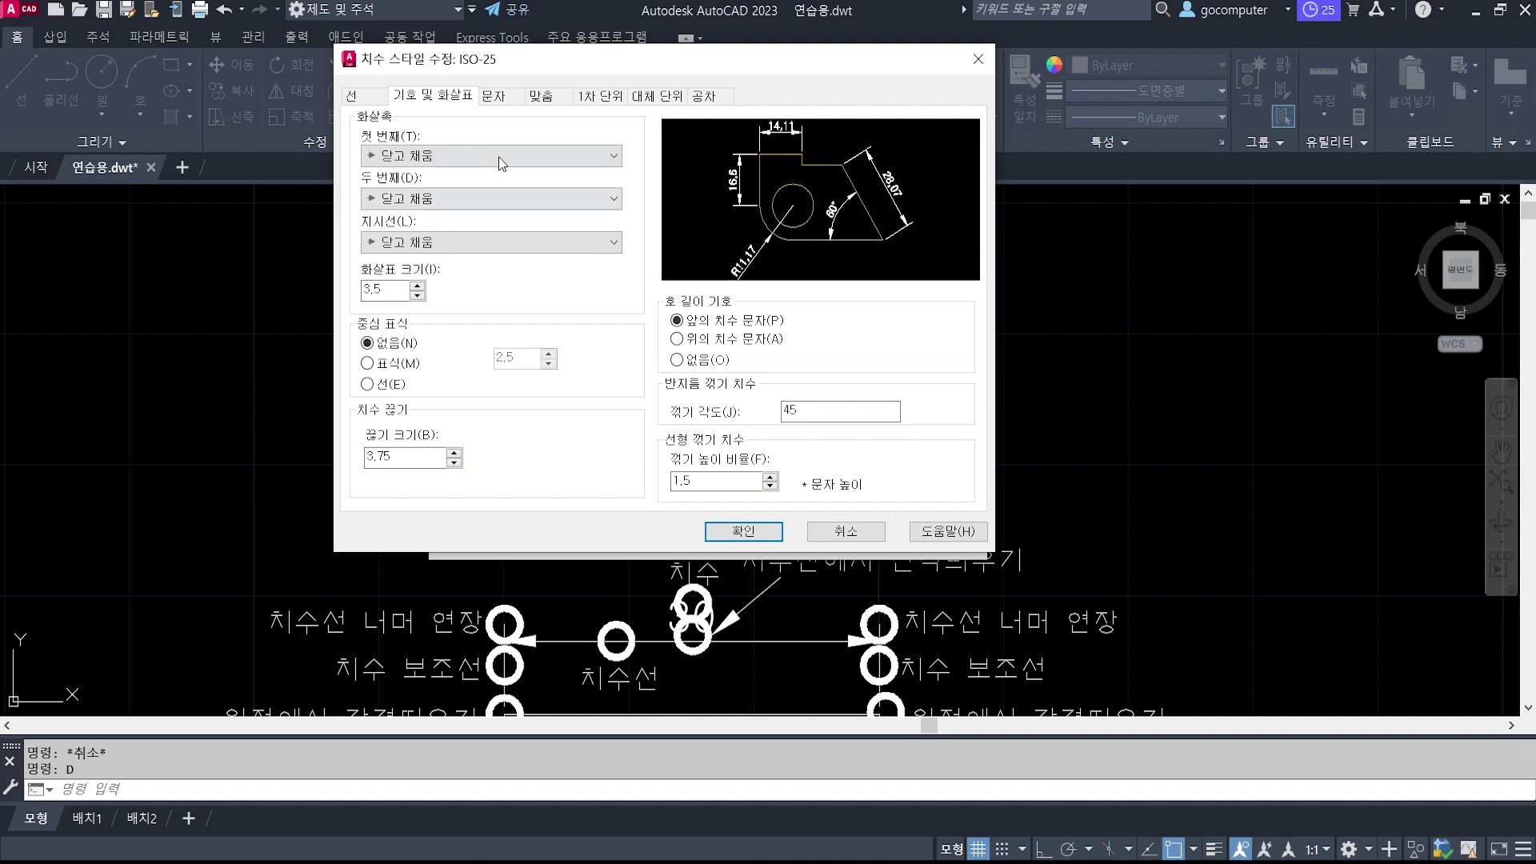
Open the style's text settings, circle the drawing's dimension value with on-screen markup, and clear the markup.
click(496, 95)
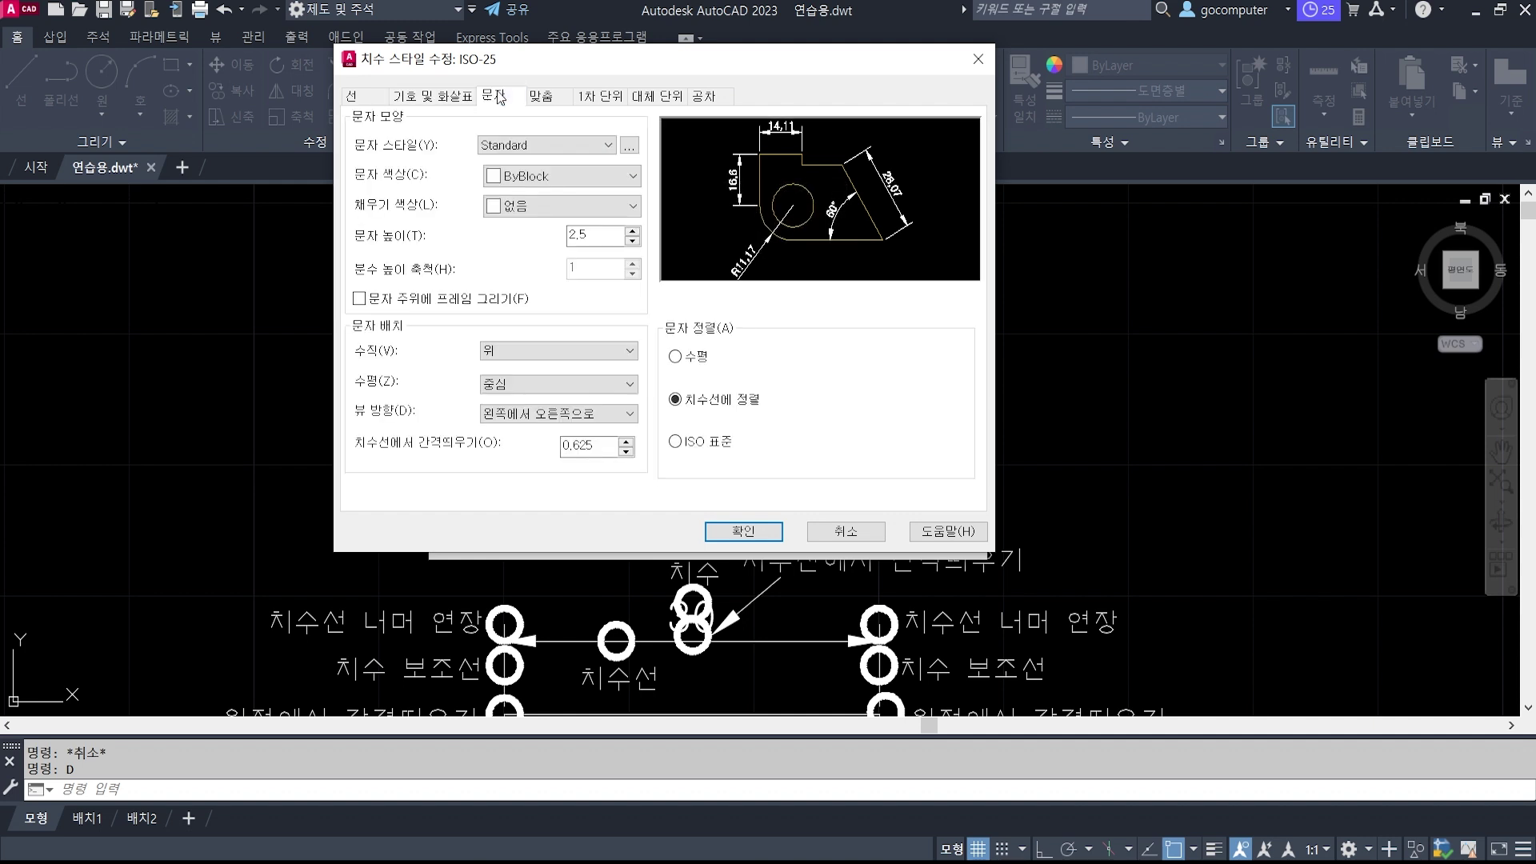
drag(689, 74, 781, 47)
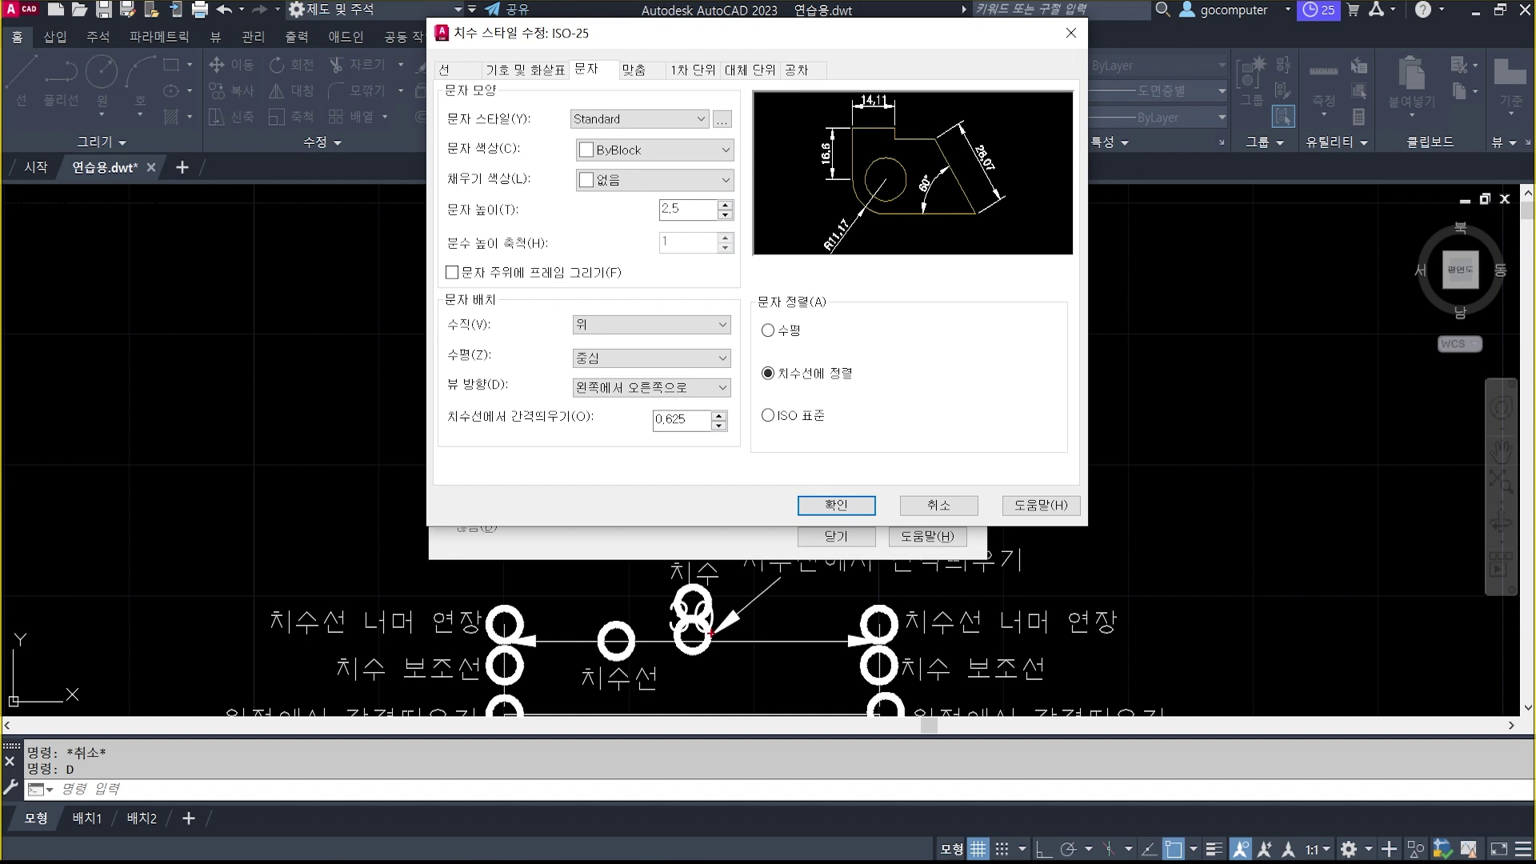
mouse_move(711, 633)
mouse_down()
mouse_move(695, 582)
mouse_move(664, 603)
mouse_move(680, 647)
mouse_move(740, 604)
mouse_move(672, 644)
mouse_up()
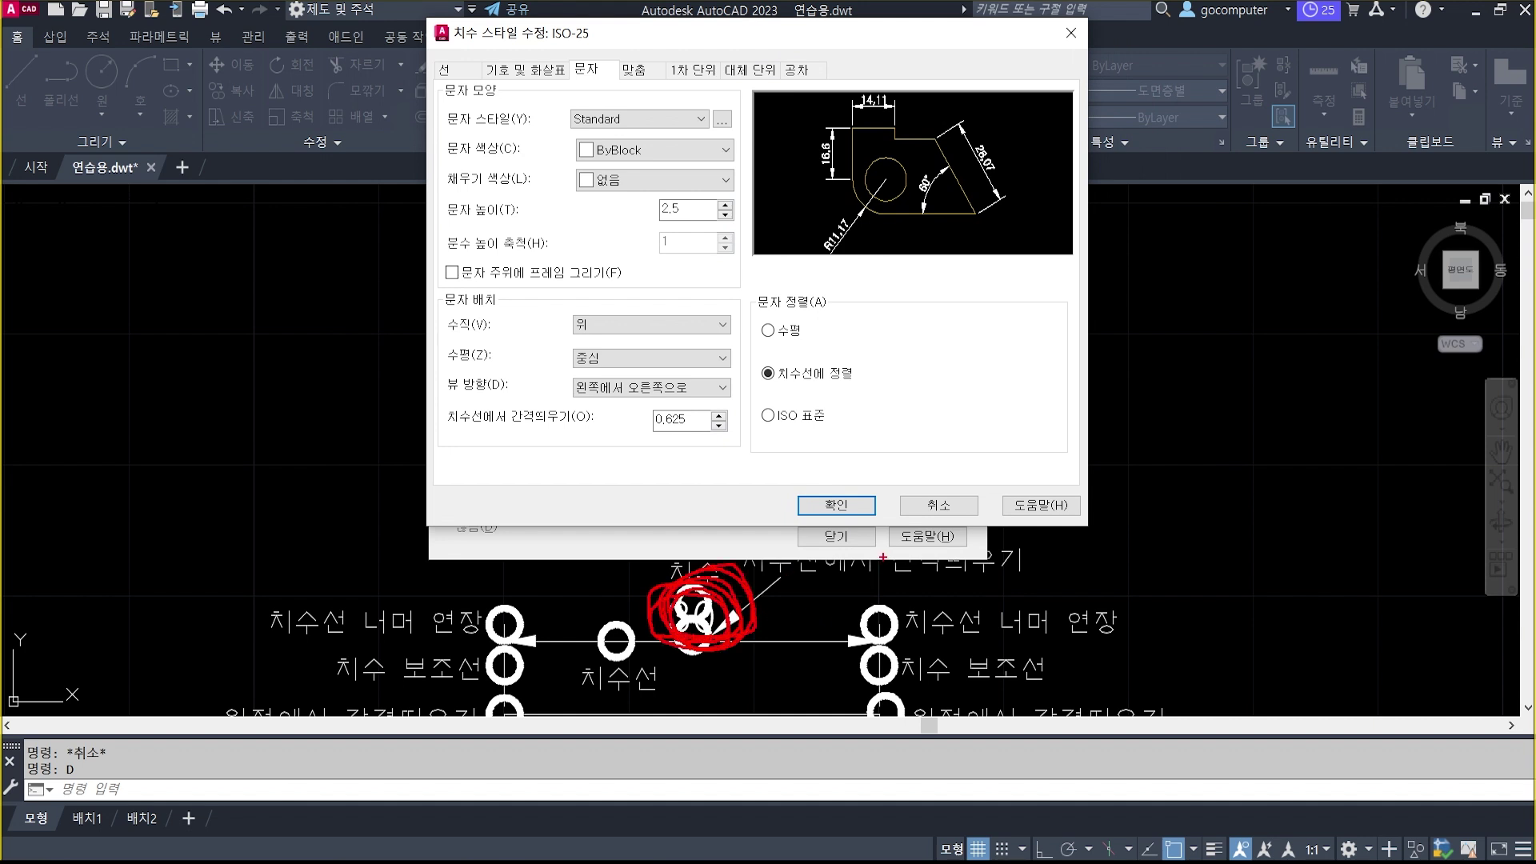
key(Escape)
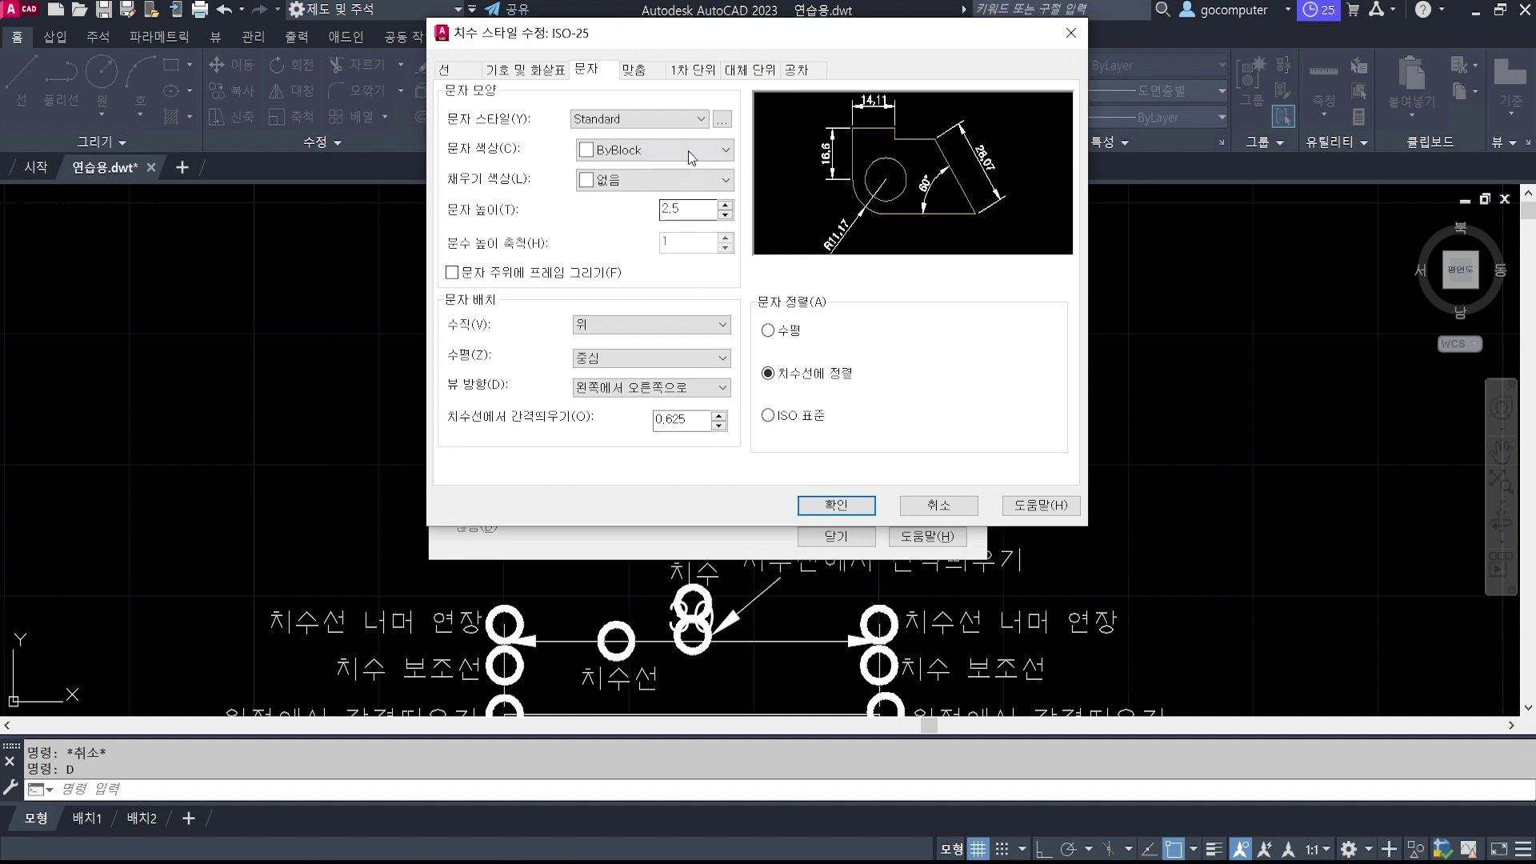
Write a circled "Style" as on-screen markup, mark the text style setting with its Standard value, and clear the markup.
click(624, 122)
click(625, 121)
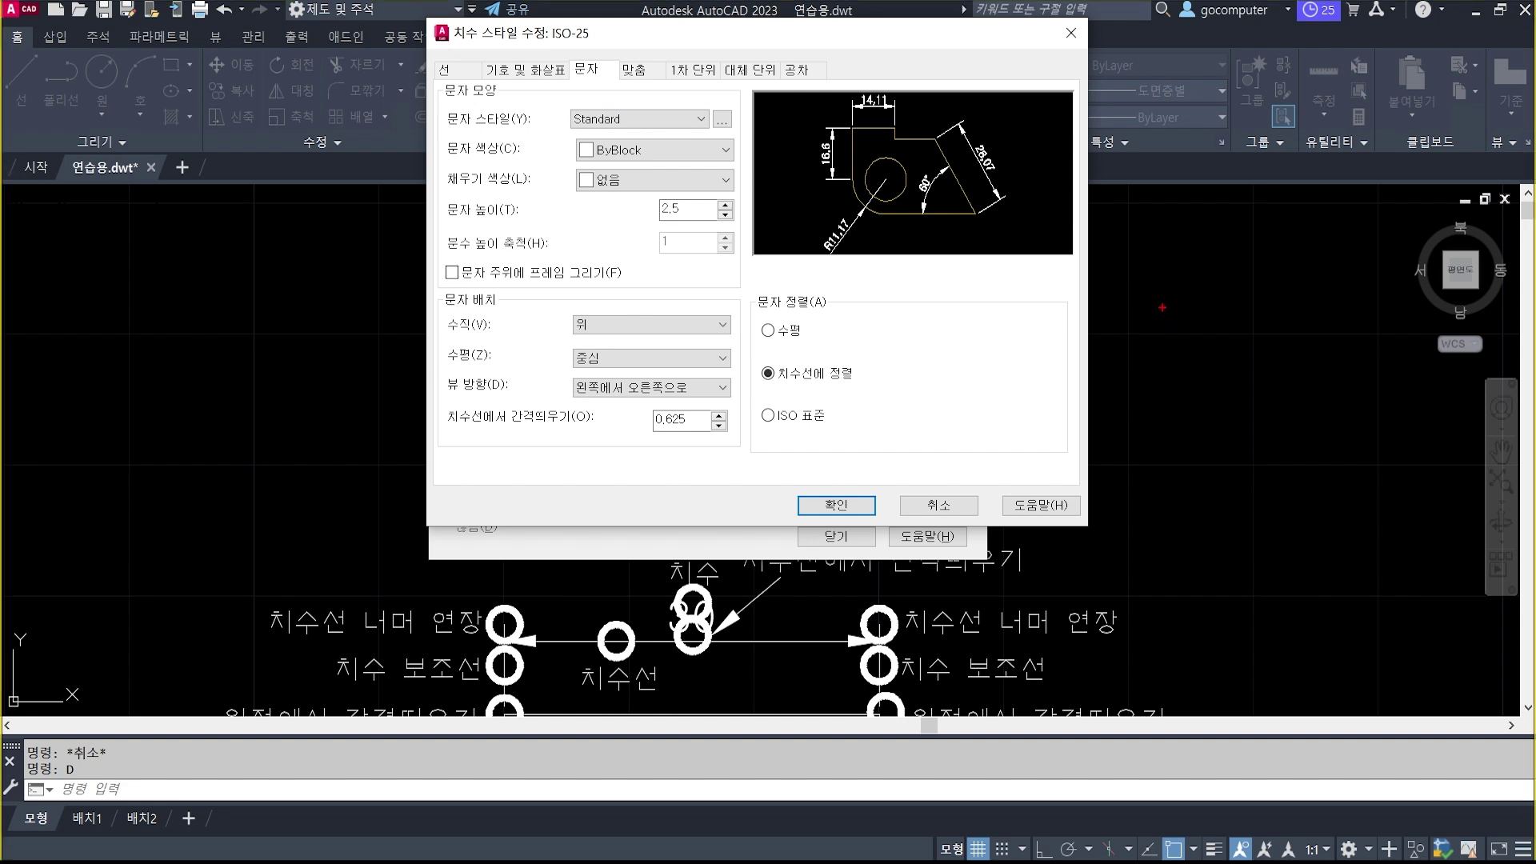
mouse_move(1168, 310)
mouse_down()
mouse_move(1142, 352)
mouse_move(1215, 330)
mouse_move(1195, 353)
mouse_up()
drag(1212, 328, 1251, 344)
drag(1259, 326, 1228, 389)
drag(1266, 270, 1267, 348)
mouse_move(1273, 332)
mouse_down()
mouse_move(1306, 358)
mouse_move(1139, 257)
mouse_move(1286, 374)
mouse_up()
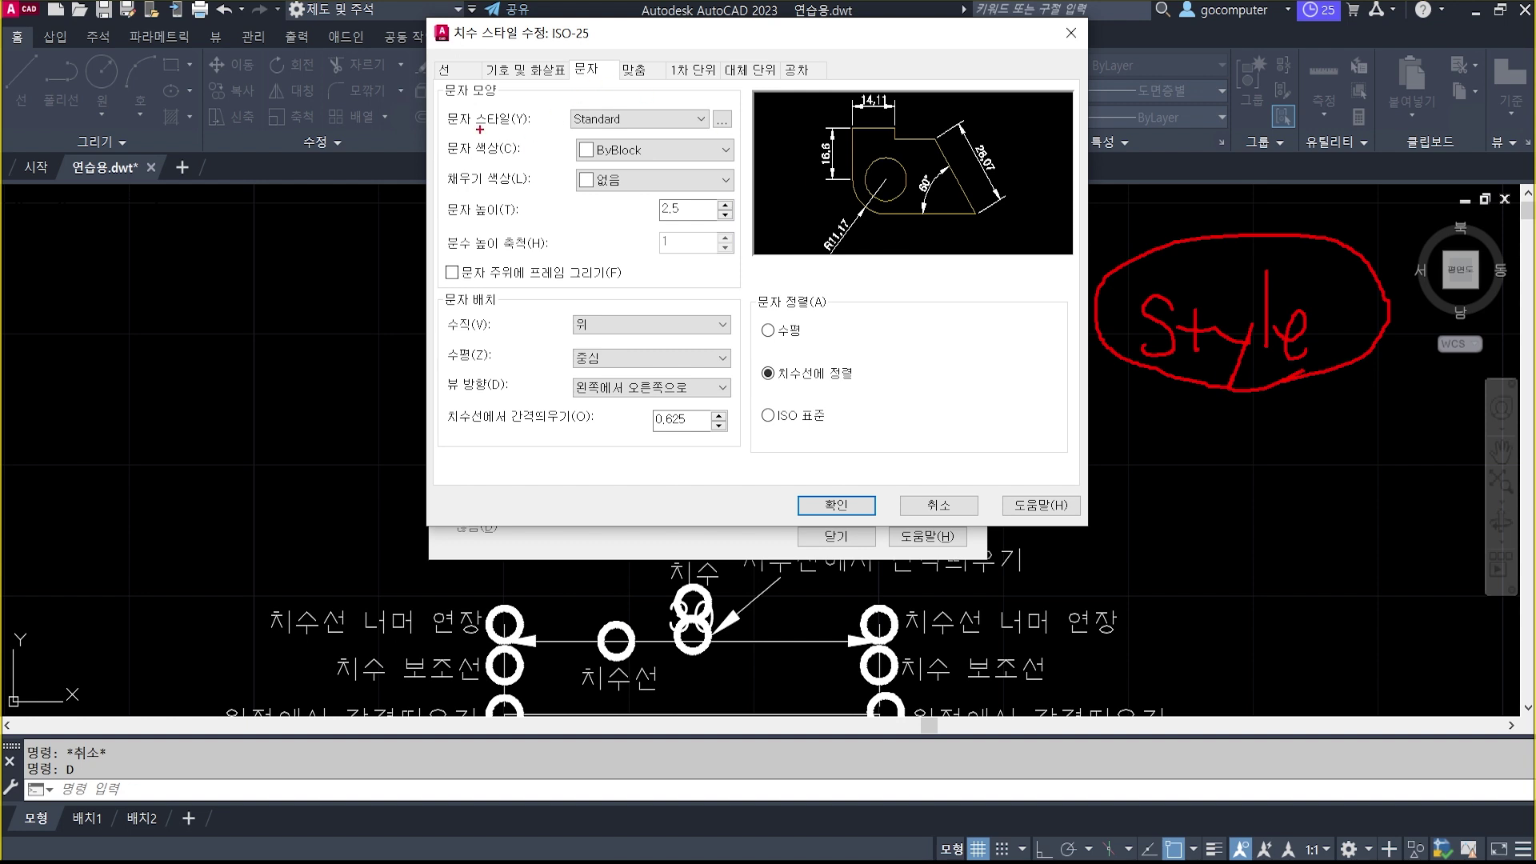
drag(445, 128, 752, 128)
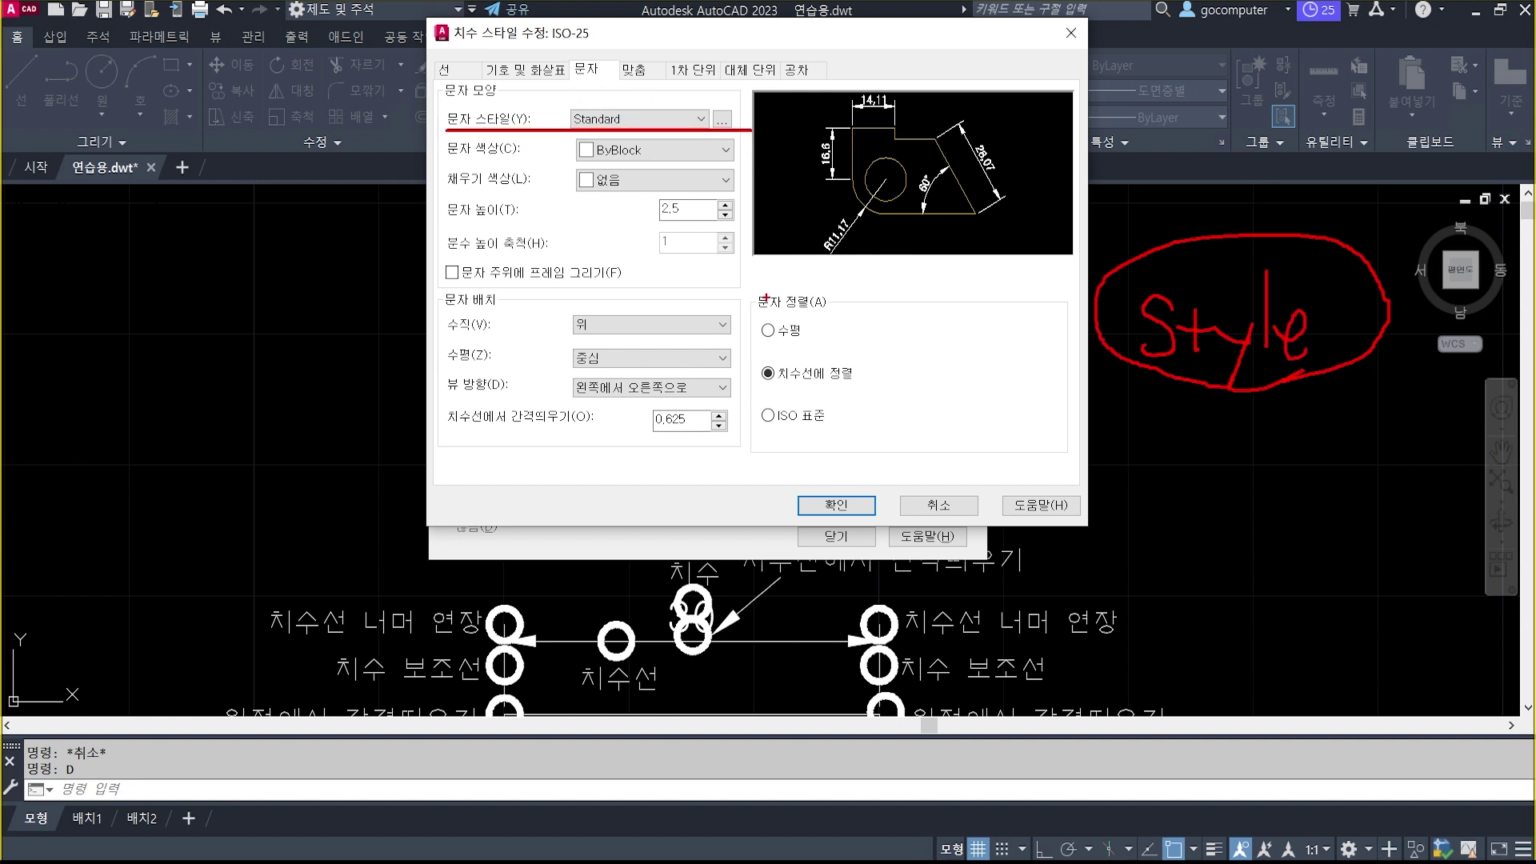
drag(602, 126, 578, 132)
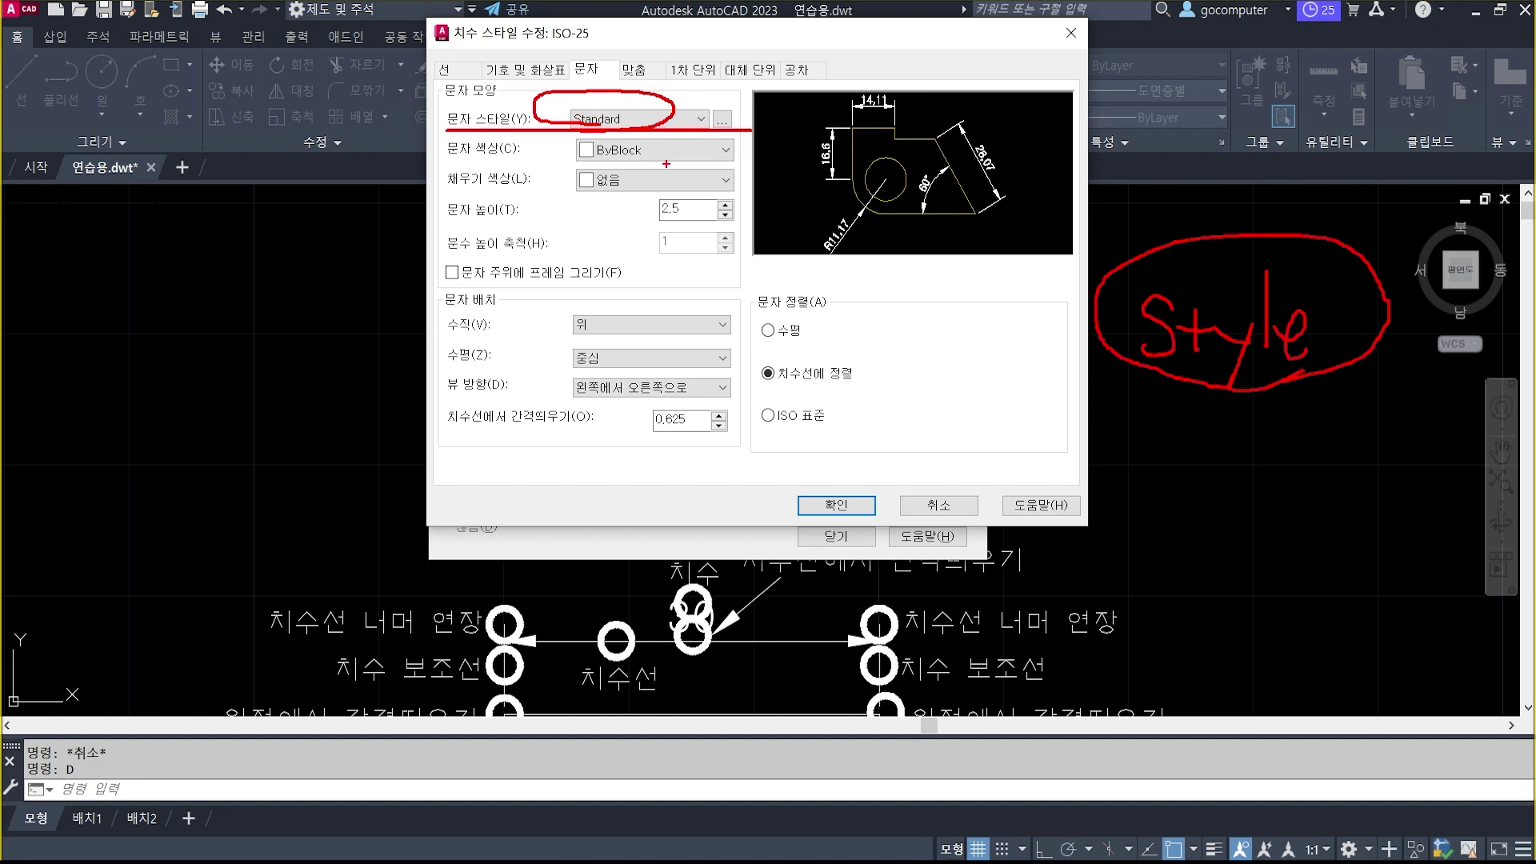
key(Escape)
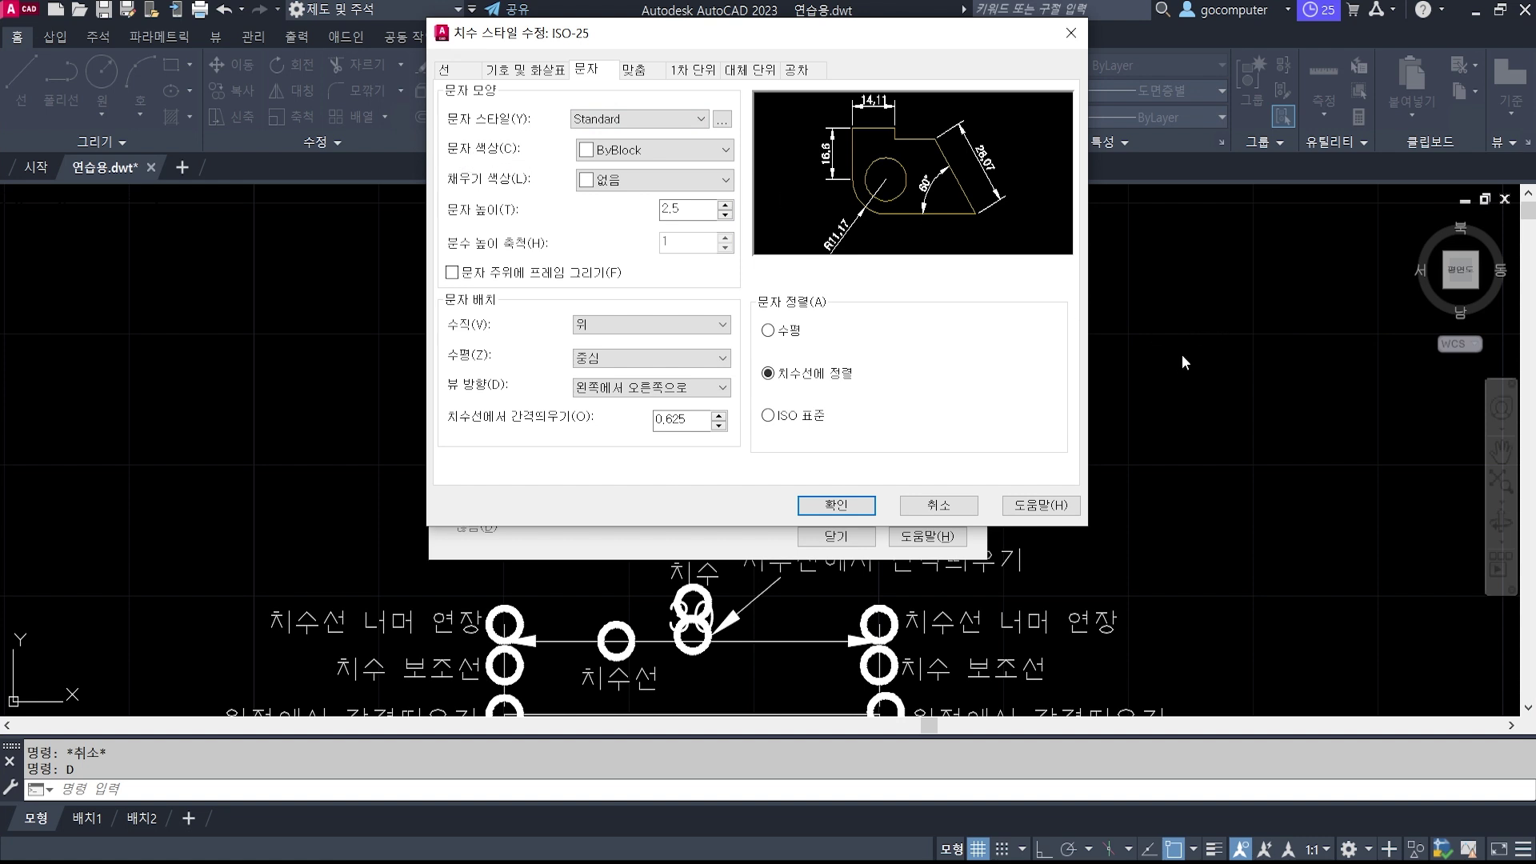
Sketch a linear dimension with two extension lines, arrowheads and circled text as on-screen markup, and clear it.
key(ctrl+2)
shift+drag(1152, 251, 1152, 414)
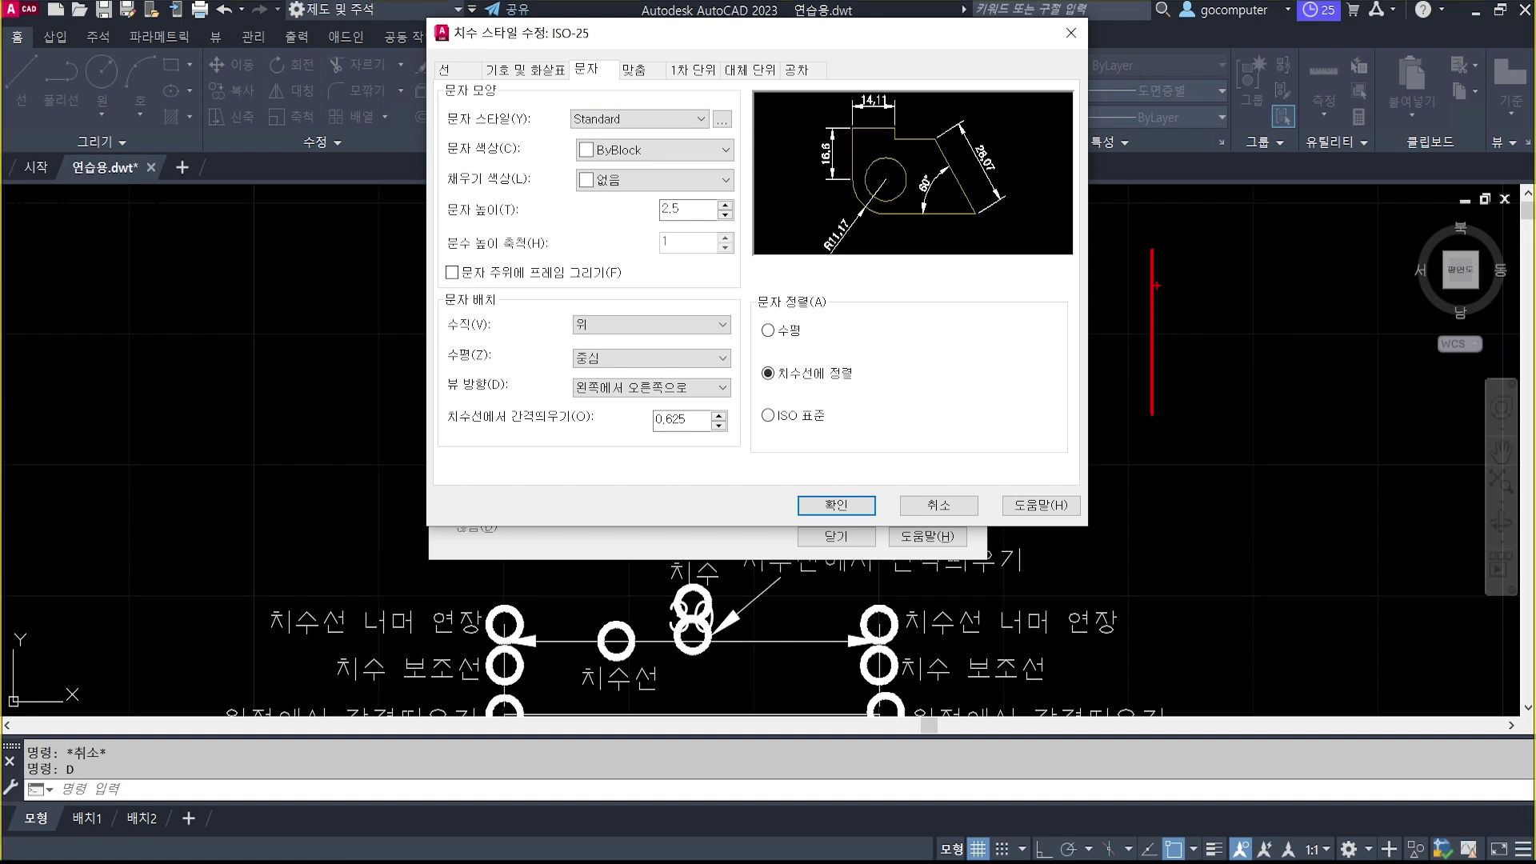
mouse_move(1156, 272)
shift+mouse_down()
mouse_move(1349, 272)
mouse_move(1346, 422)
shift+mouse_up()
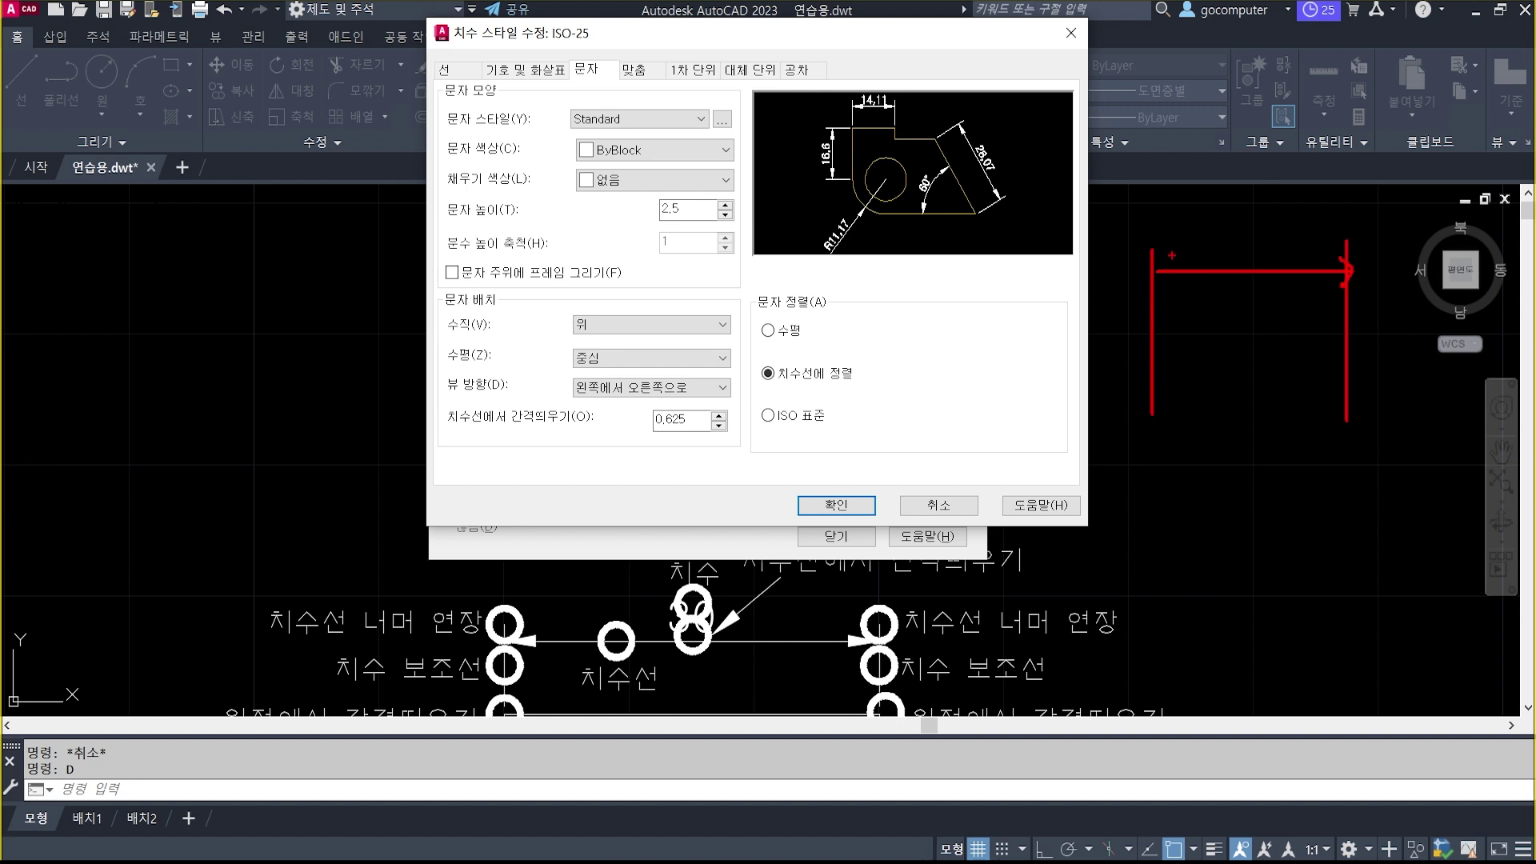
drag(1164, 256, 1165, 280)
mouse_move(1254, 265)
mouse_down()
mouse_move(1203, 240)
mouse_move(1265, 240)
mouse_move(1238, 257)
mouse_move(1236, 242)
mouse_move(1243, 253)
mouse_move(1276, 223)
mouse_move(1293, 245)
mouse_move(1220, 228)
mouse_move(1268, 268)
mouse_up()
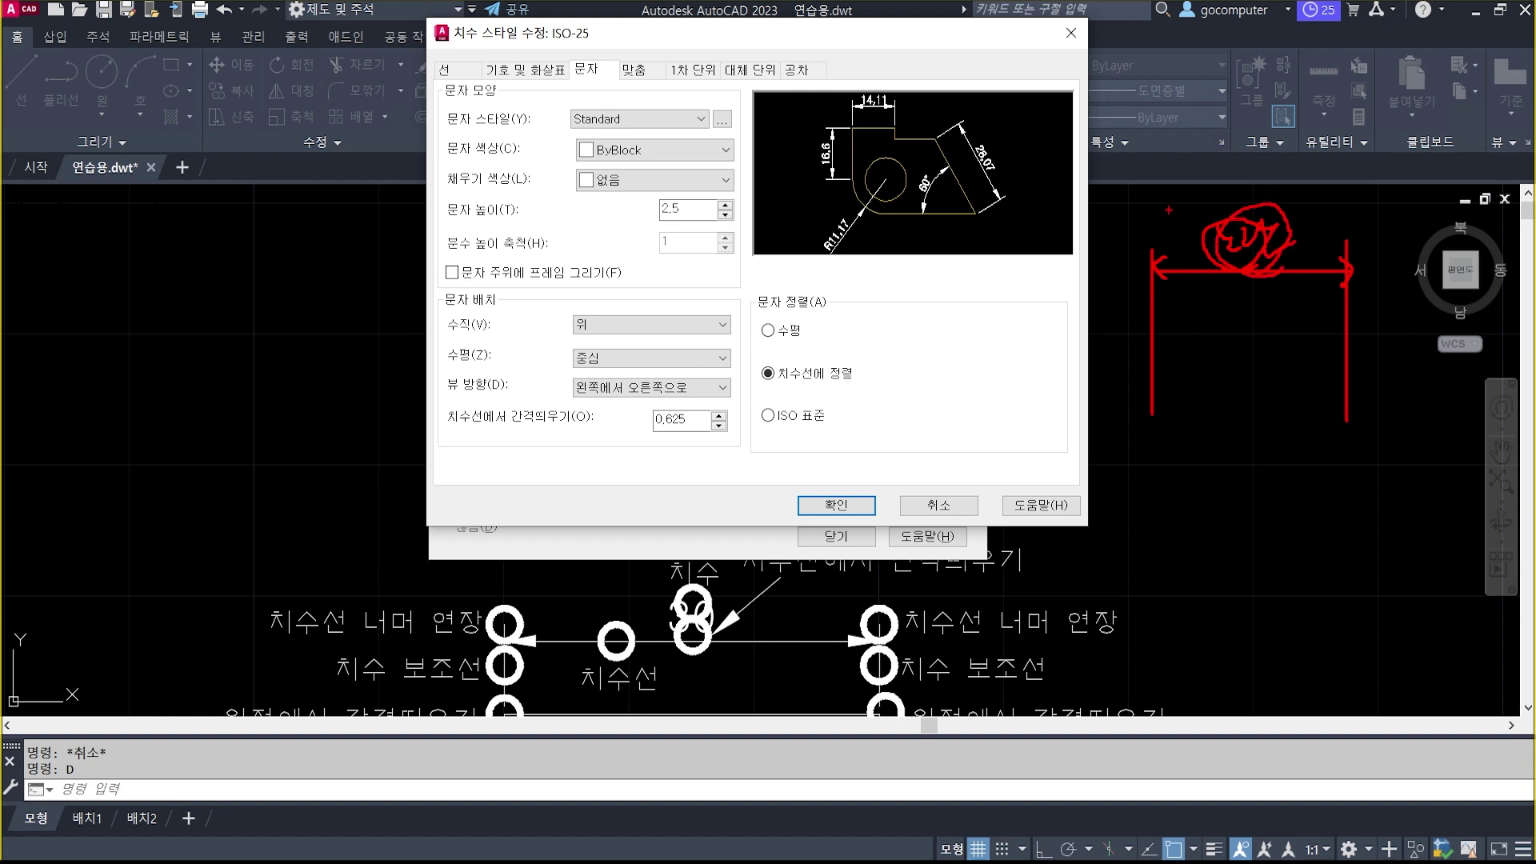
key(Escape)
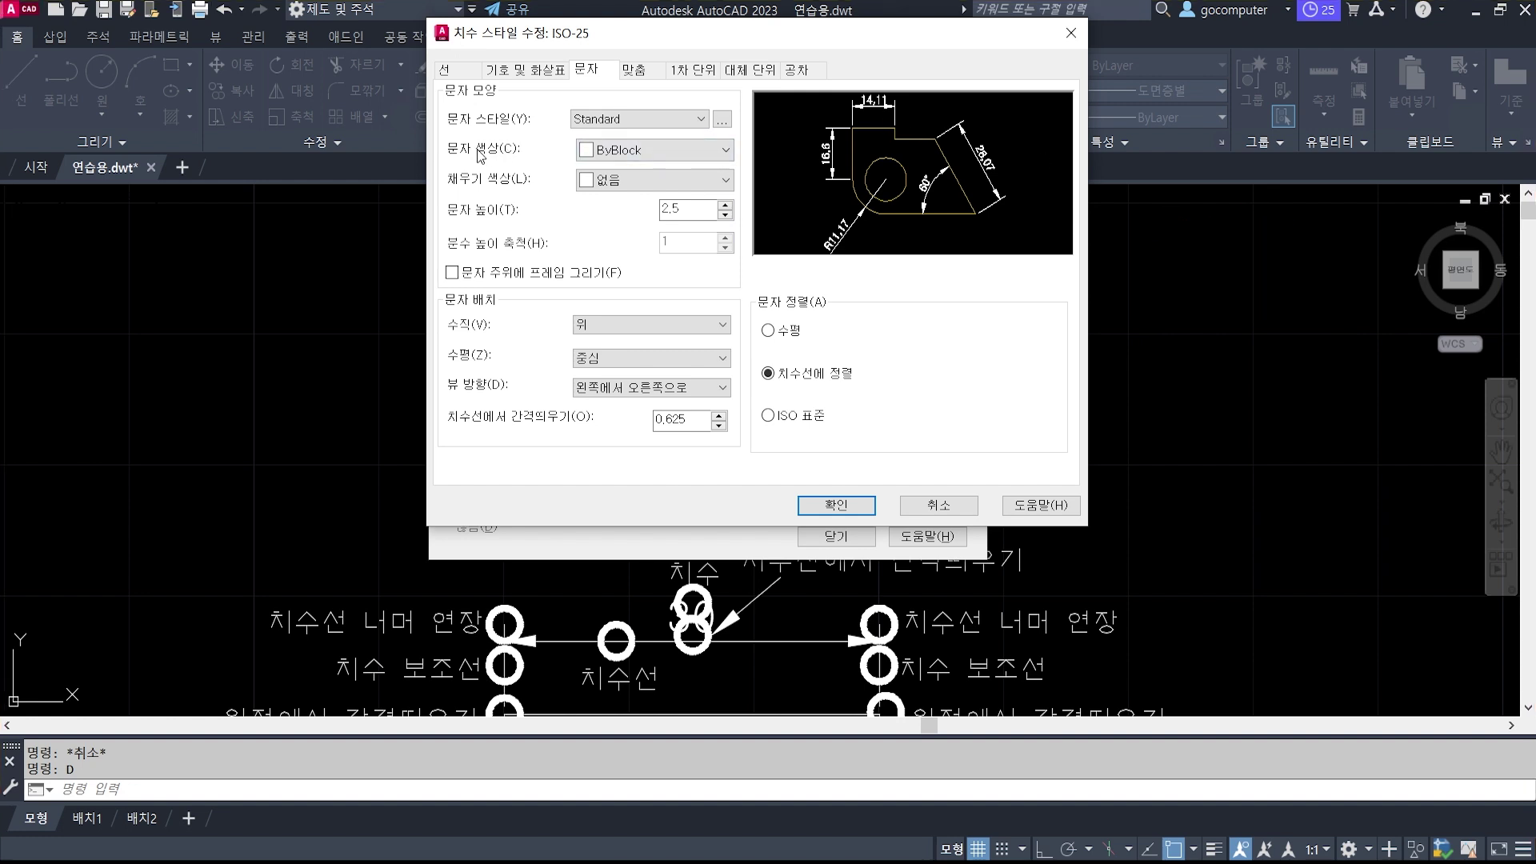
Set the dimension text colour to yellow and the text height to 3.5.
click(637, 150)
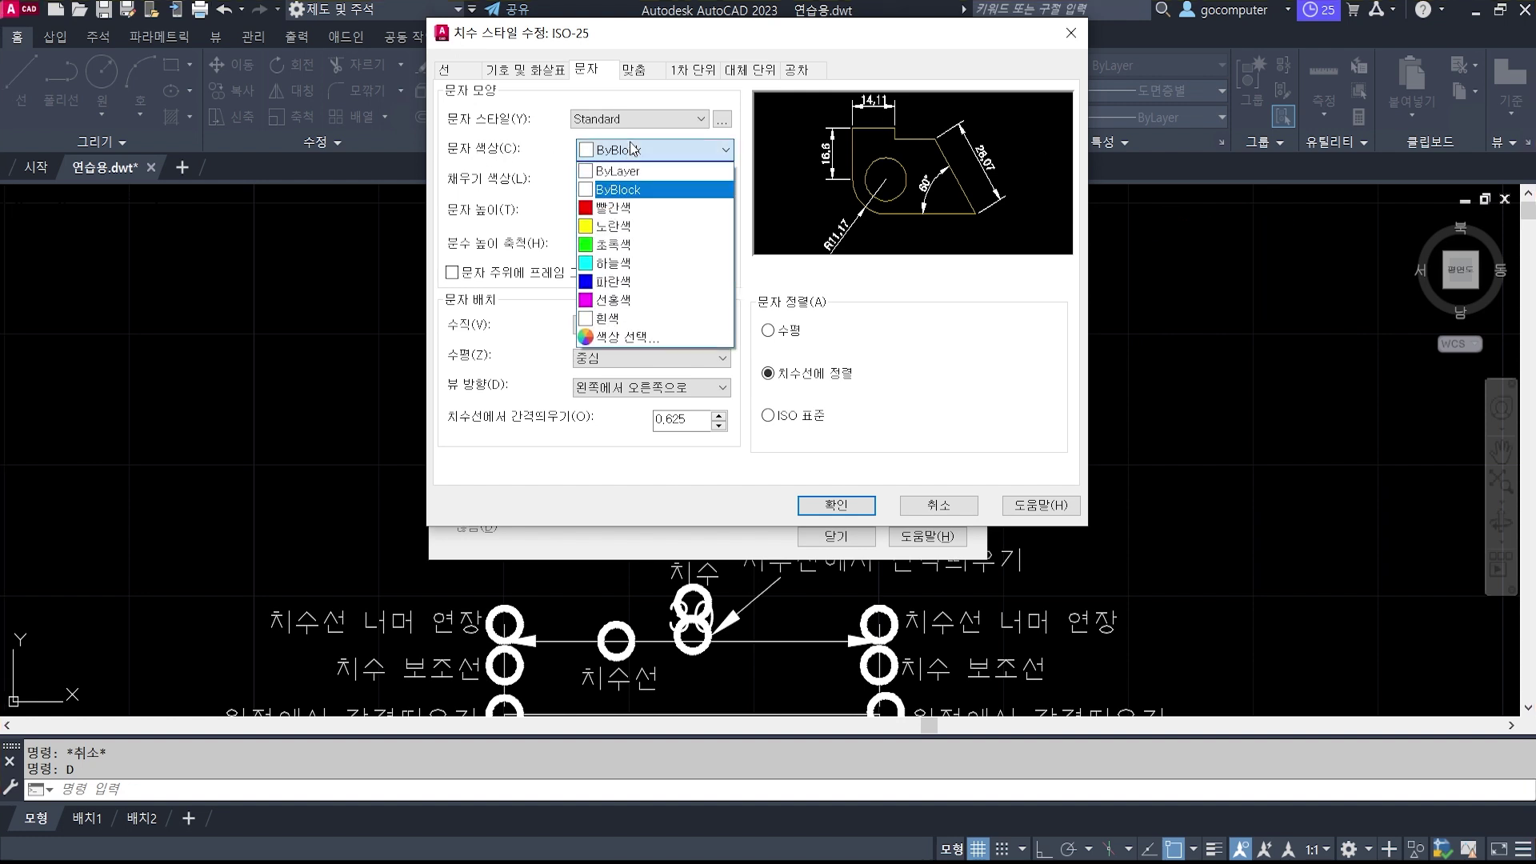
click(626, 231)
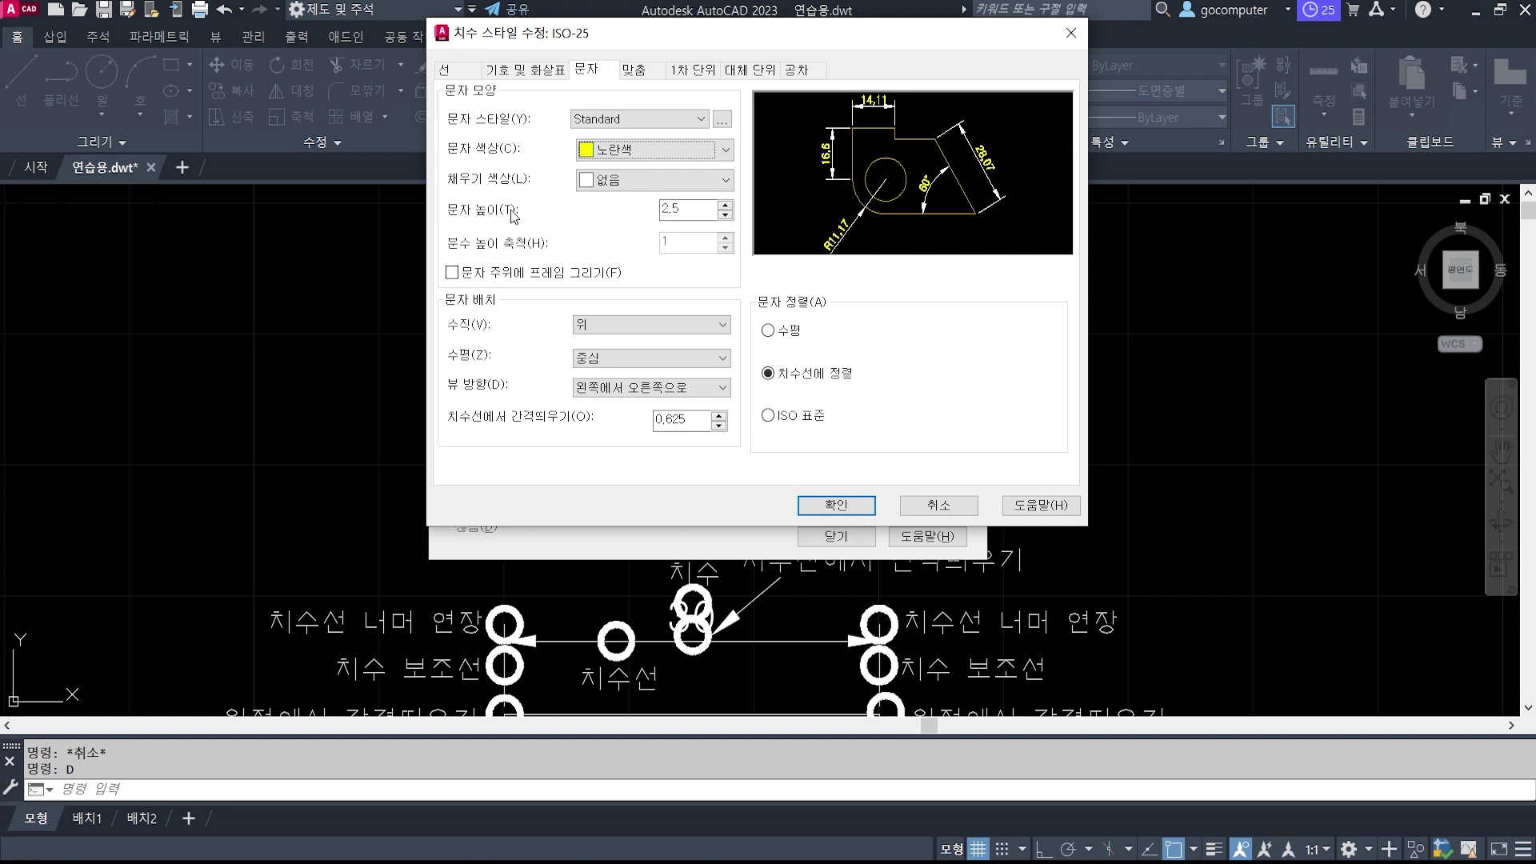
double_click(680, 209)
text(3.5)
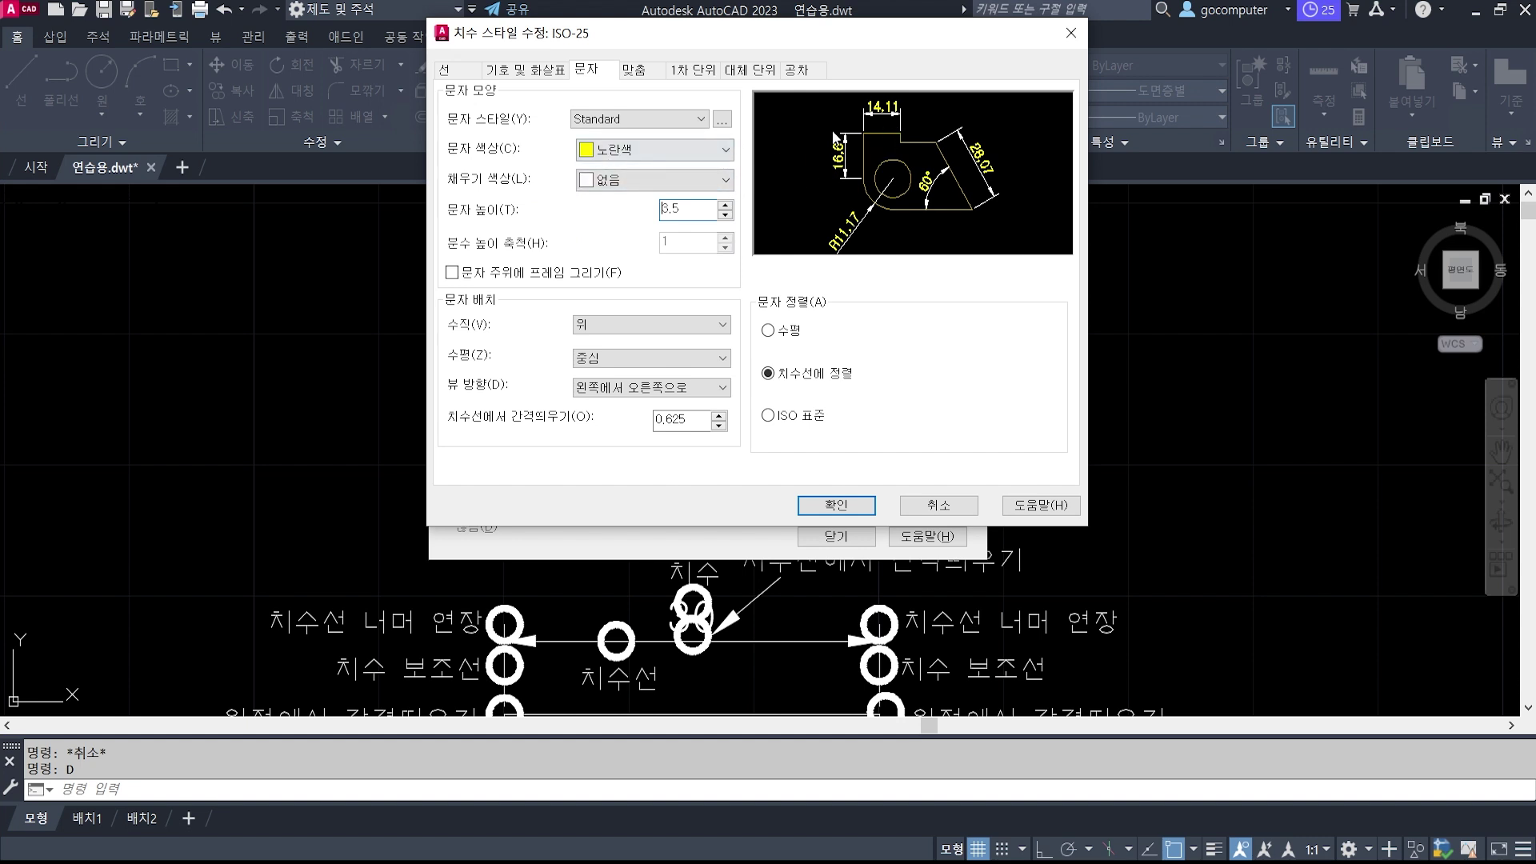
Try a red fill colour behind the dimension text, and set the fill back to None.
click(711, 177)
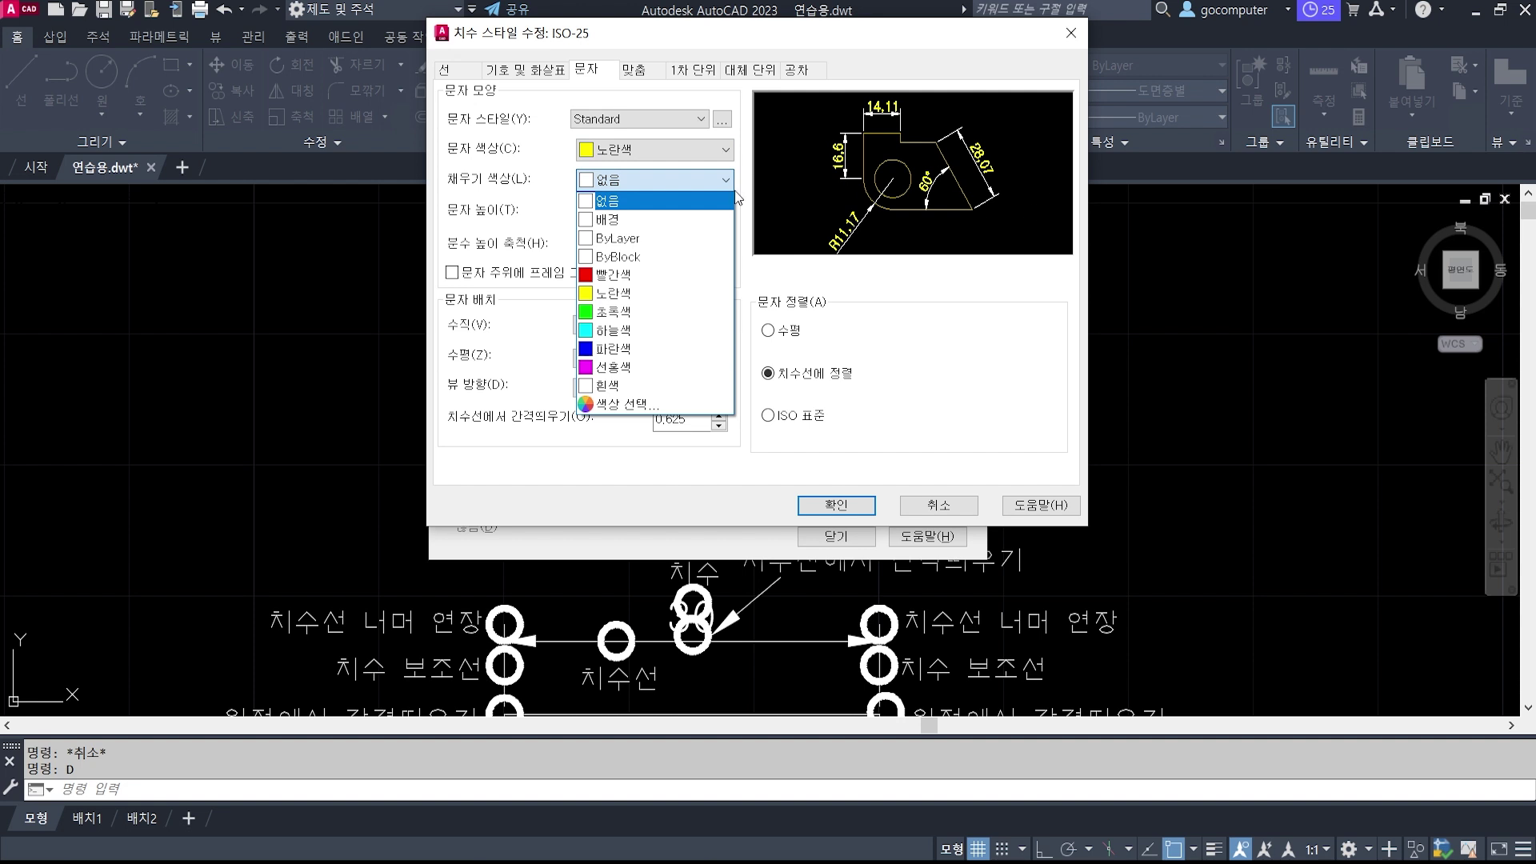
click(650, 275)
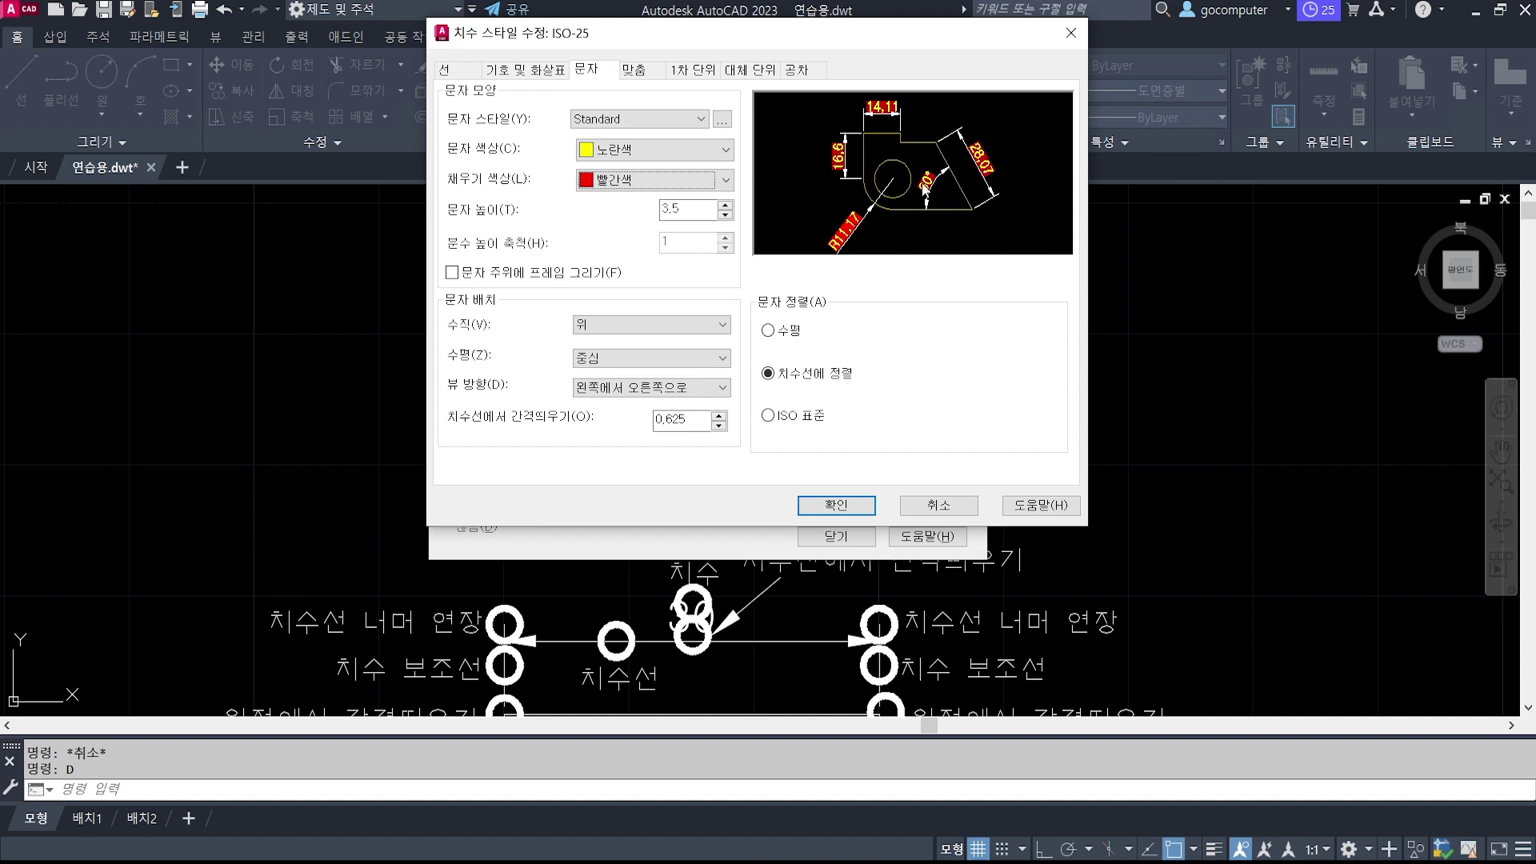
click(722, 184)
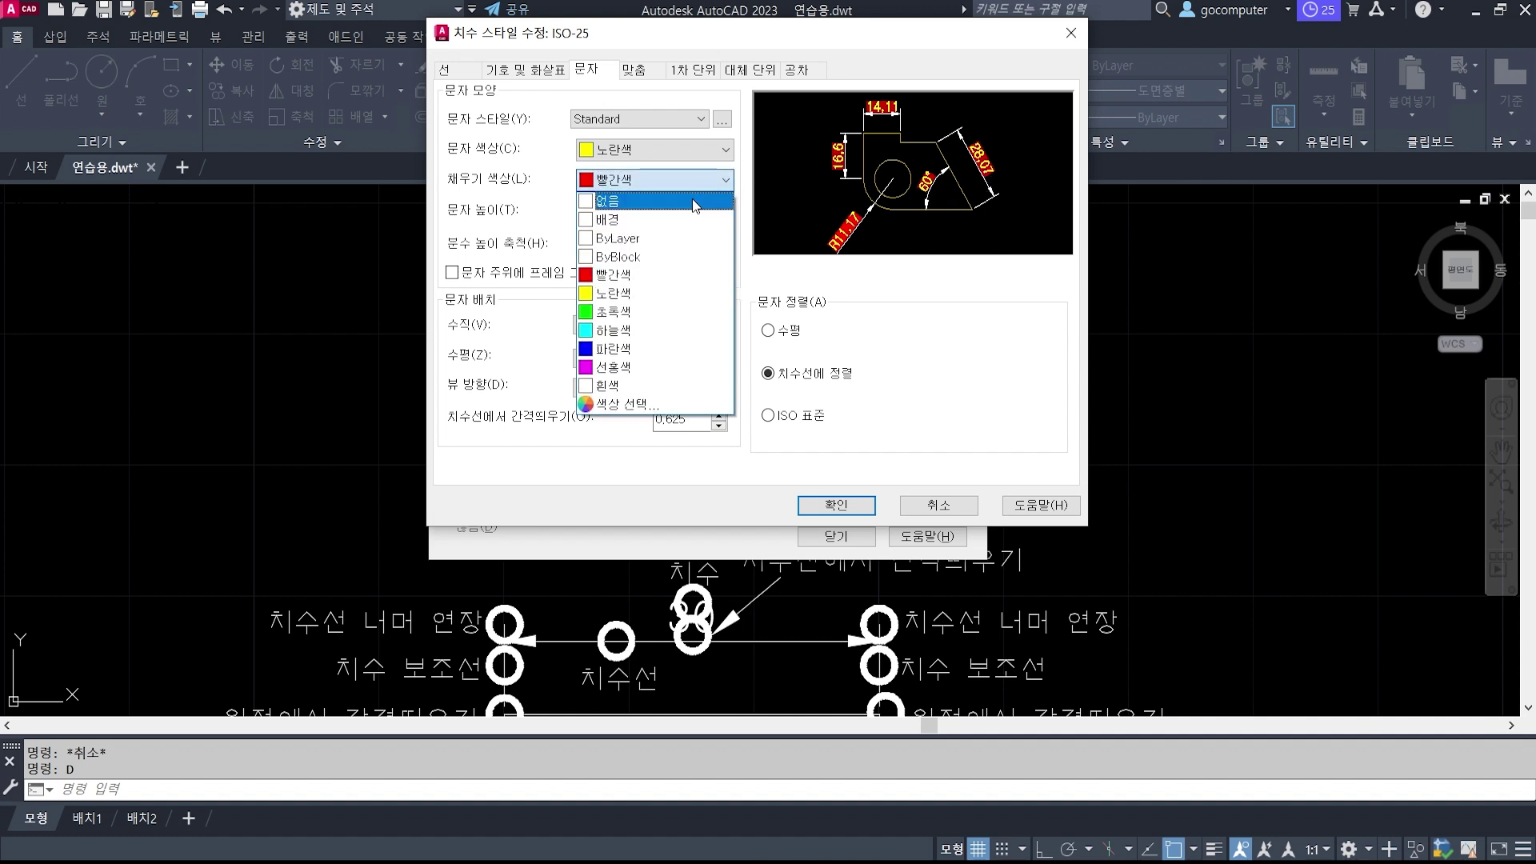
click(692, 199)
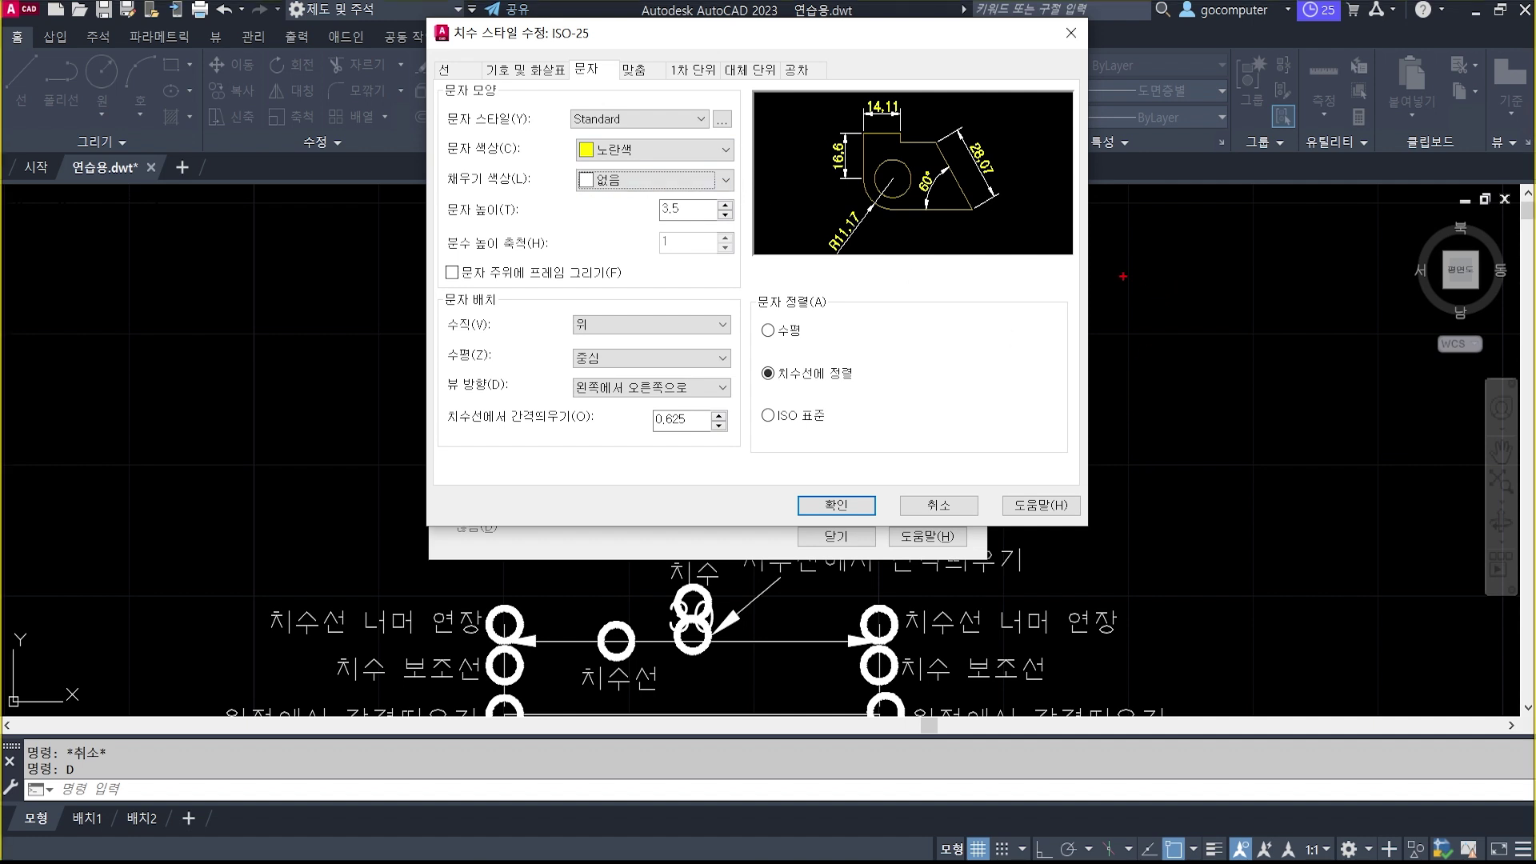
Sketch a linear dimension with the value 10 inside a rectangular frame as on-screen markup.
drag(1125, 240, 1131, 407)
mouse_move(1126, 269)
mouse_down()
mouse_move(1350, 269)
mouse_move(1355, 392)
mouse_up()
drag(1331, 248, 1349, 274)
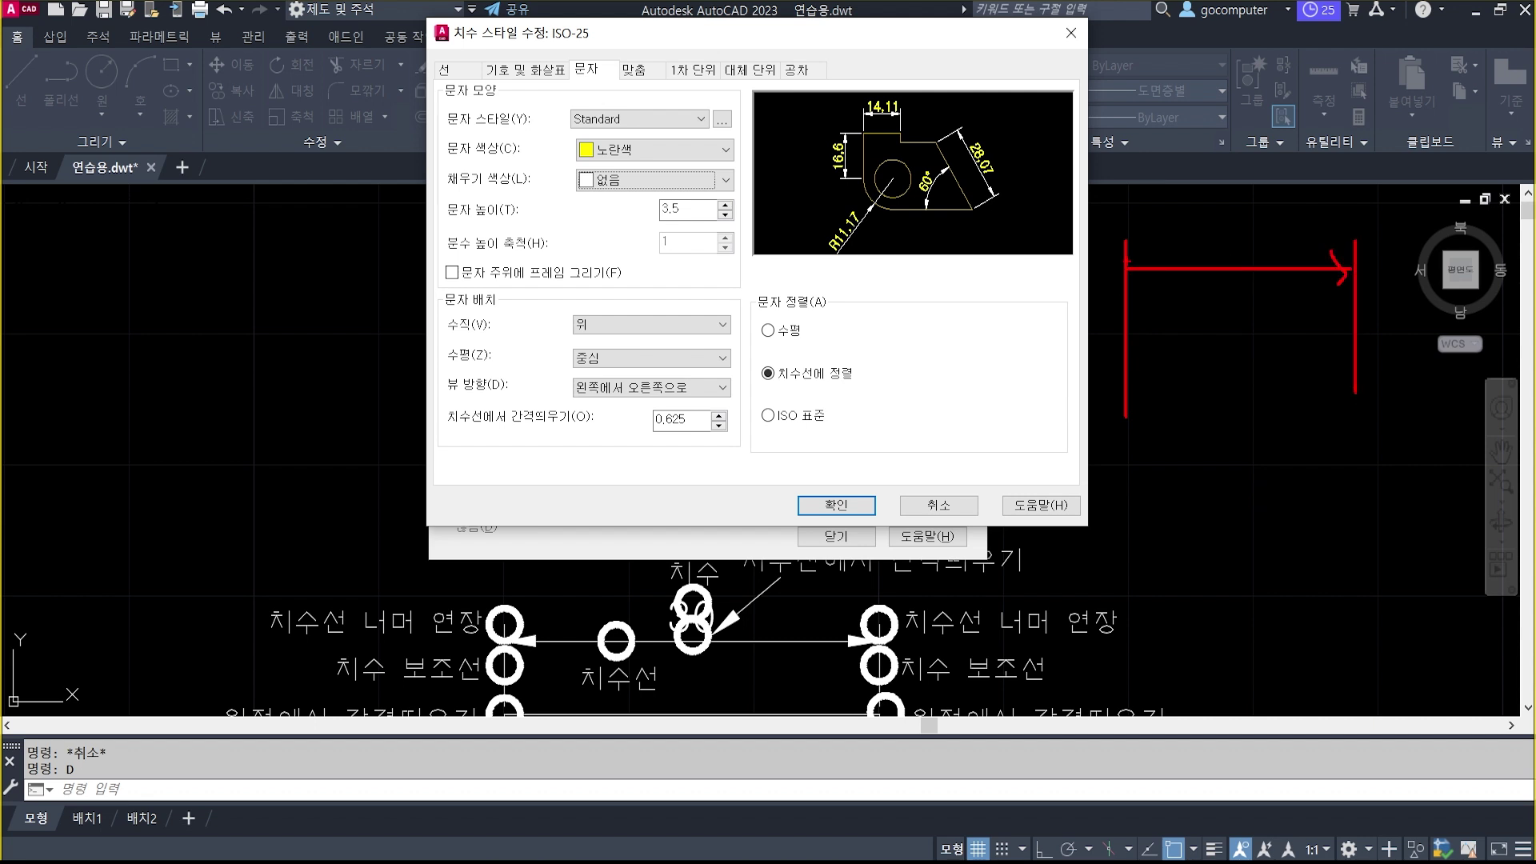
mouse_move(1142, 246)
mouse_down()
mouse_move(1123, 269)
mouse_move(1136, 278)
mouse_up()
mouse_move(1213, 206)
mouse_down()
mouse_move(1207, 234)
mouse_move(1244, 240)
mouse_move(1248, 210)
mouse_up()
mouse_move(1181, 188)
mouse_down()
mouse_move(1179, 241)
mouse_move(1272, 234)
mouse_move(1277, 250)
mouse_up()
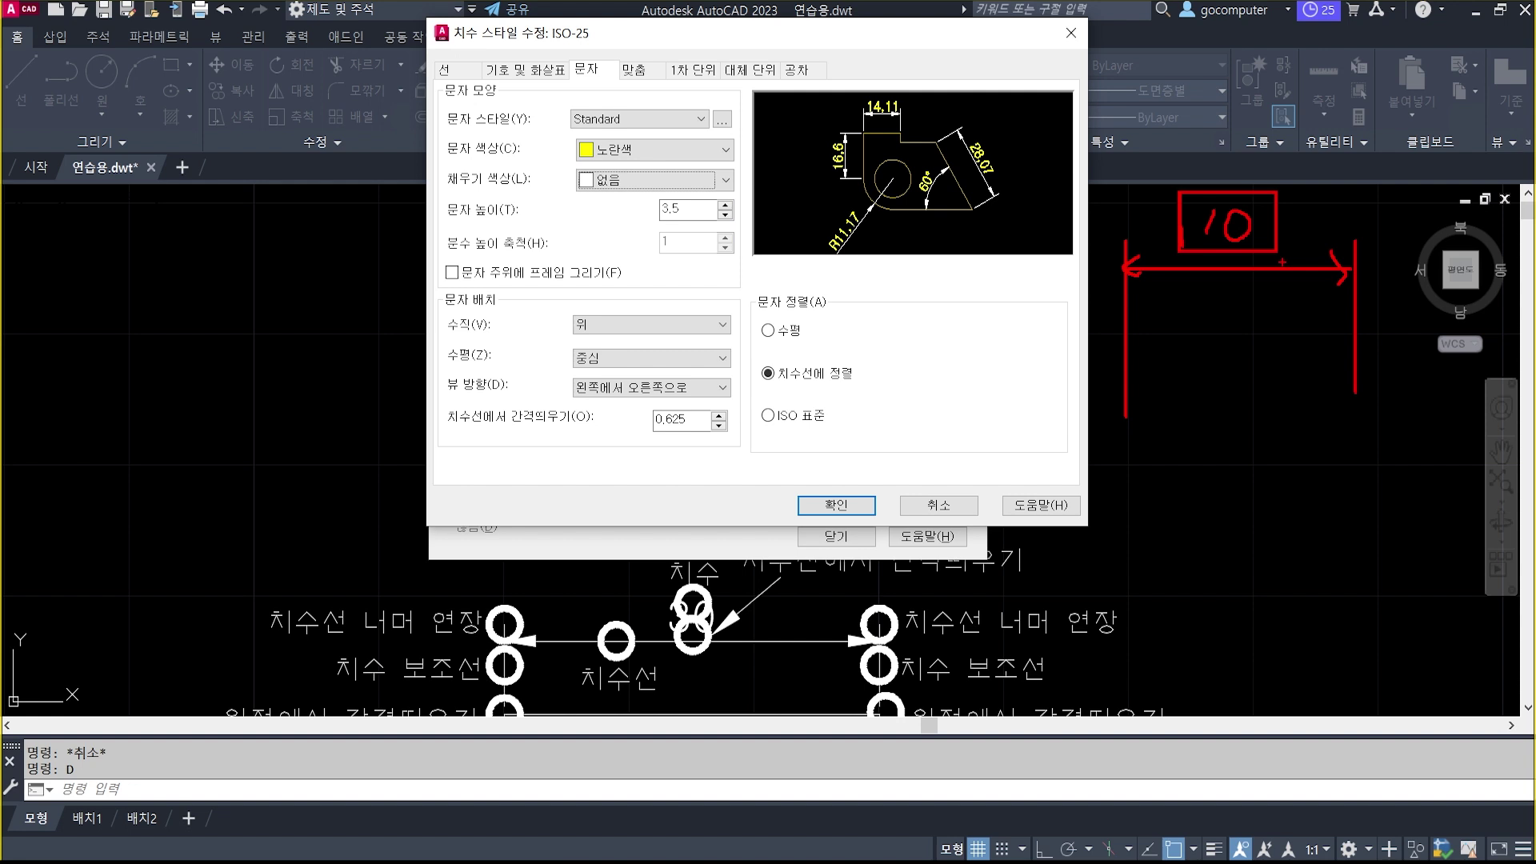
Mark the framed 10 and box the option for drawing a frame around text, and clear all markup.
drag(1221, 189, 1237, 159)
mouse_move(431, 248)
mouse_down()
mouse_move(461, 272)
mouse_move(630, 294)
mouse_up()
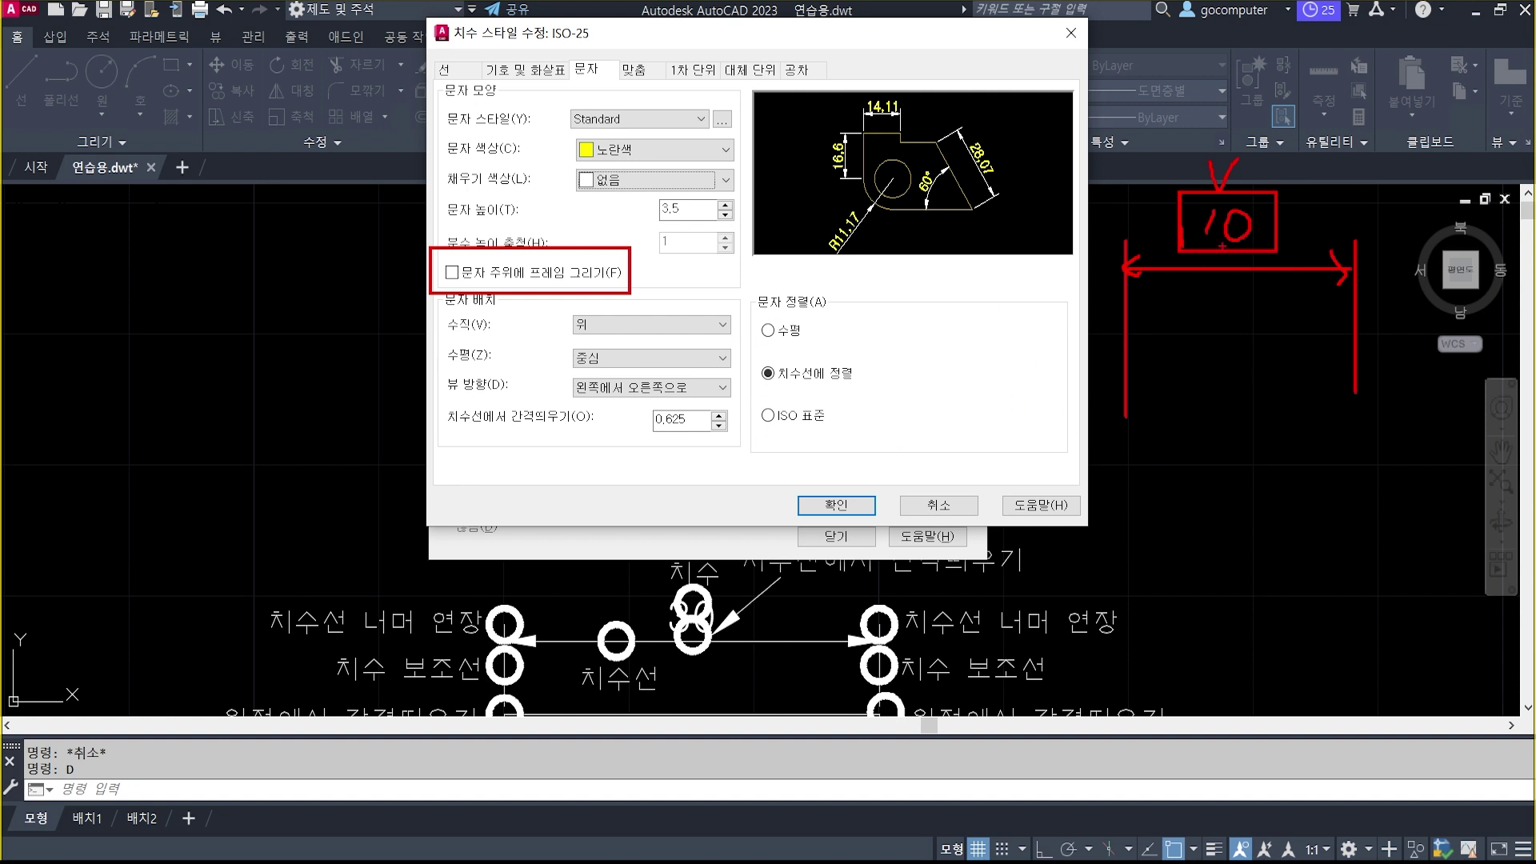
mouse_move(1267, 278)
mouse_down()
mouse_move(1258, 290)
mouse_move(1297, 171)
mouse_move(1172, 303)
mouse_up()
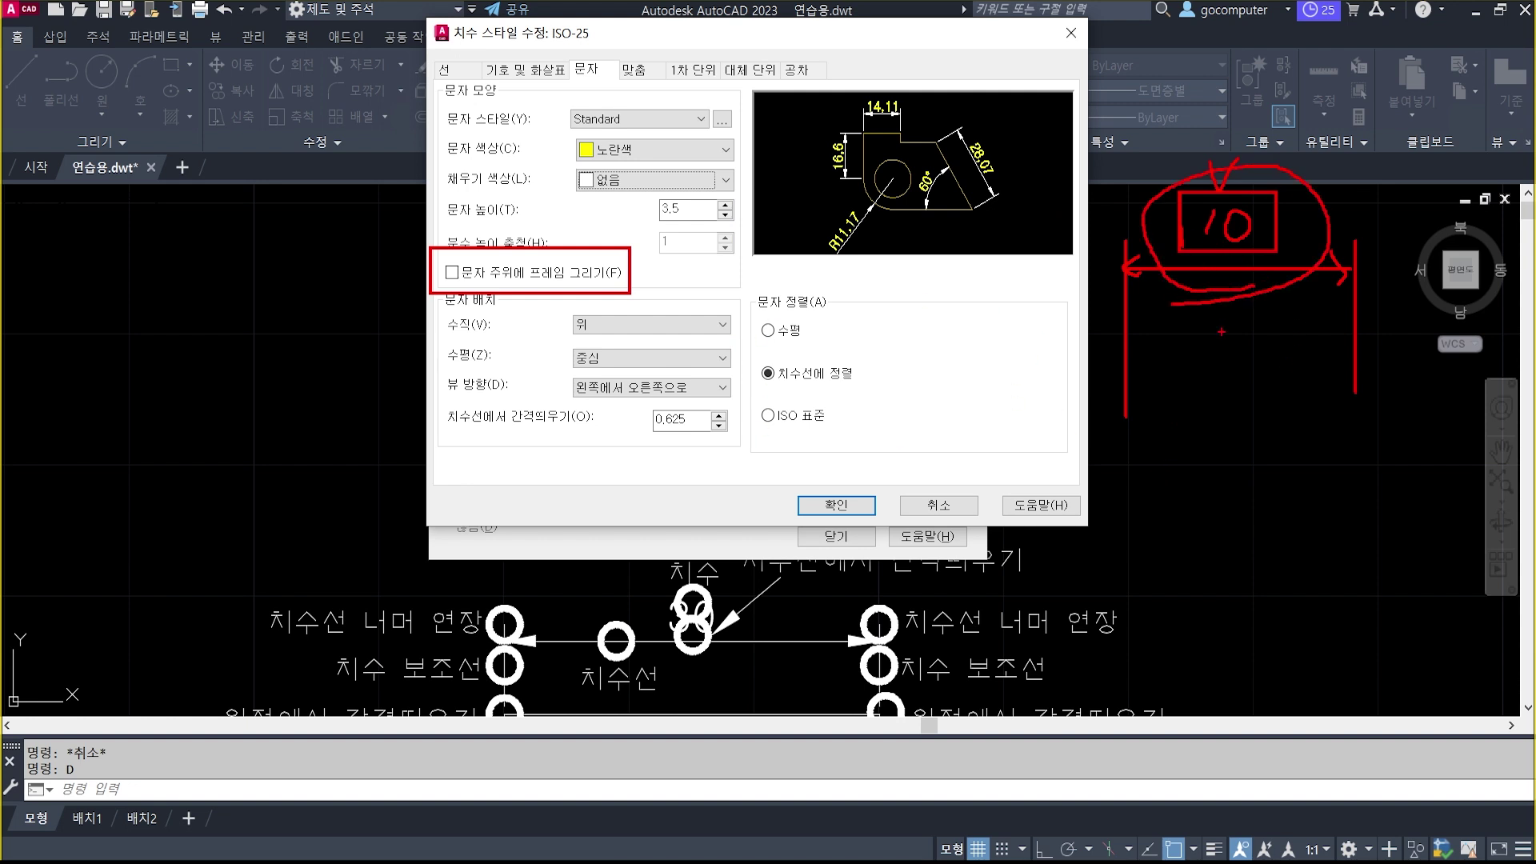
key(Escape)
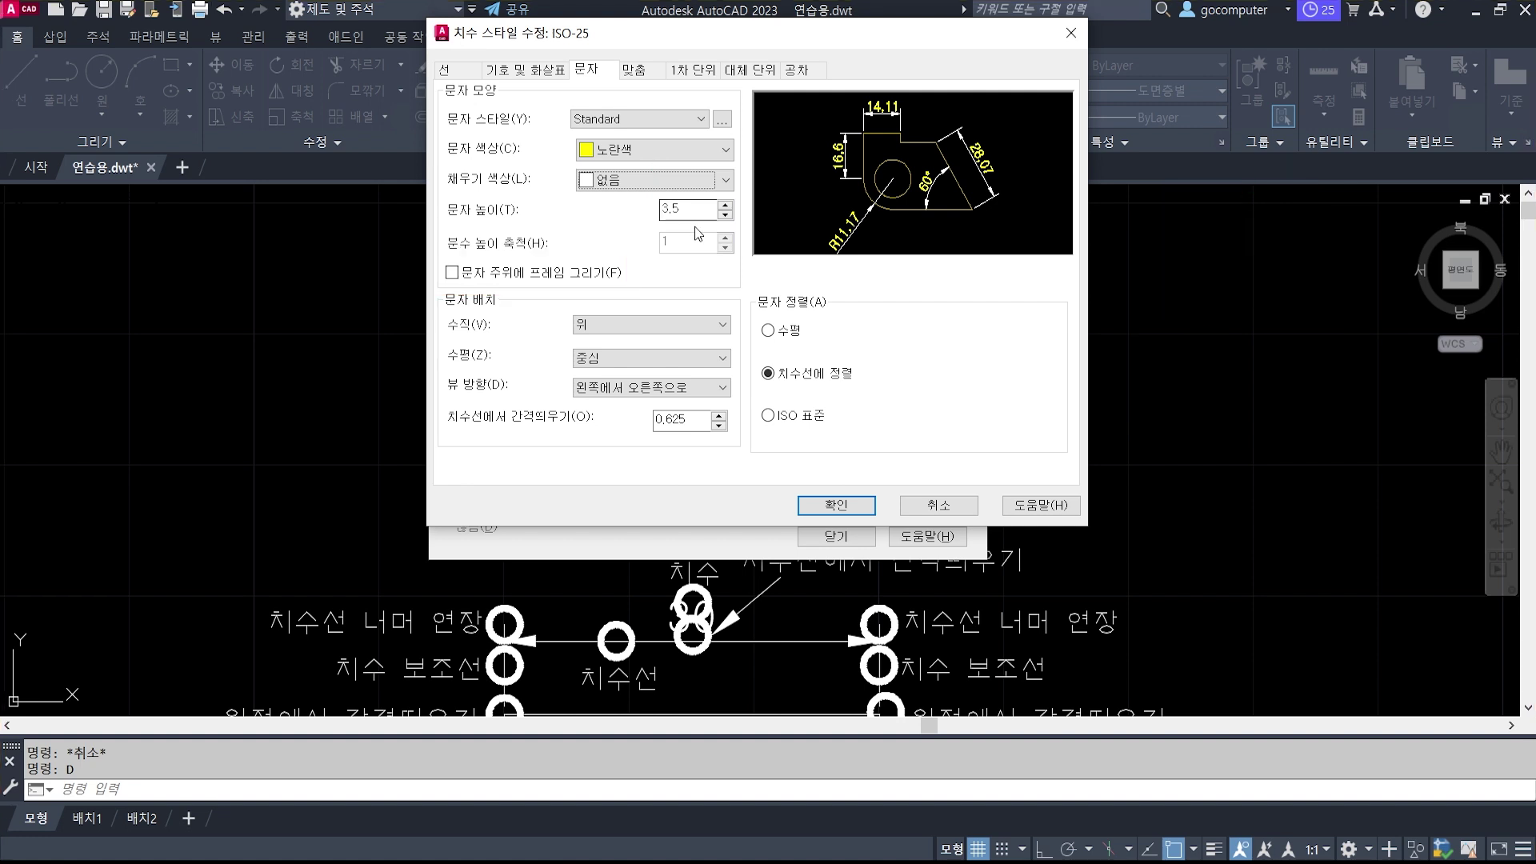
Save the style's text changes and reopen ISO-25 for modification.
click(836, 506)
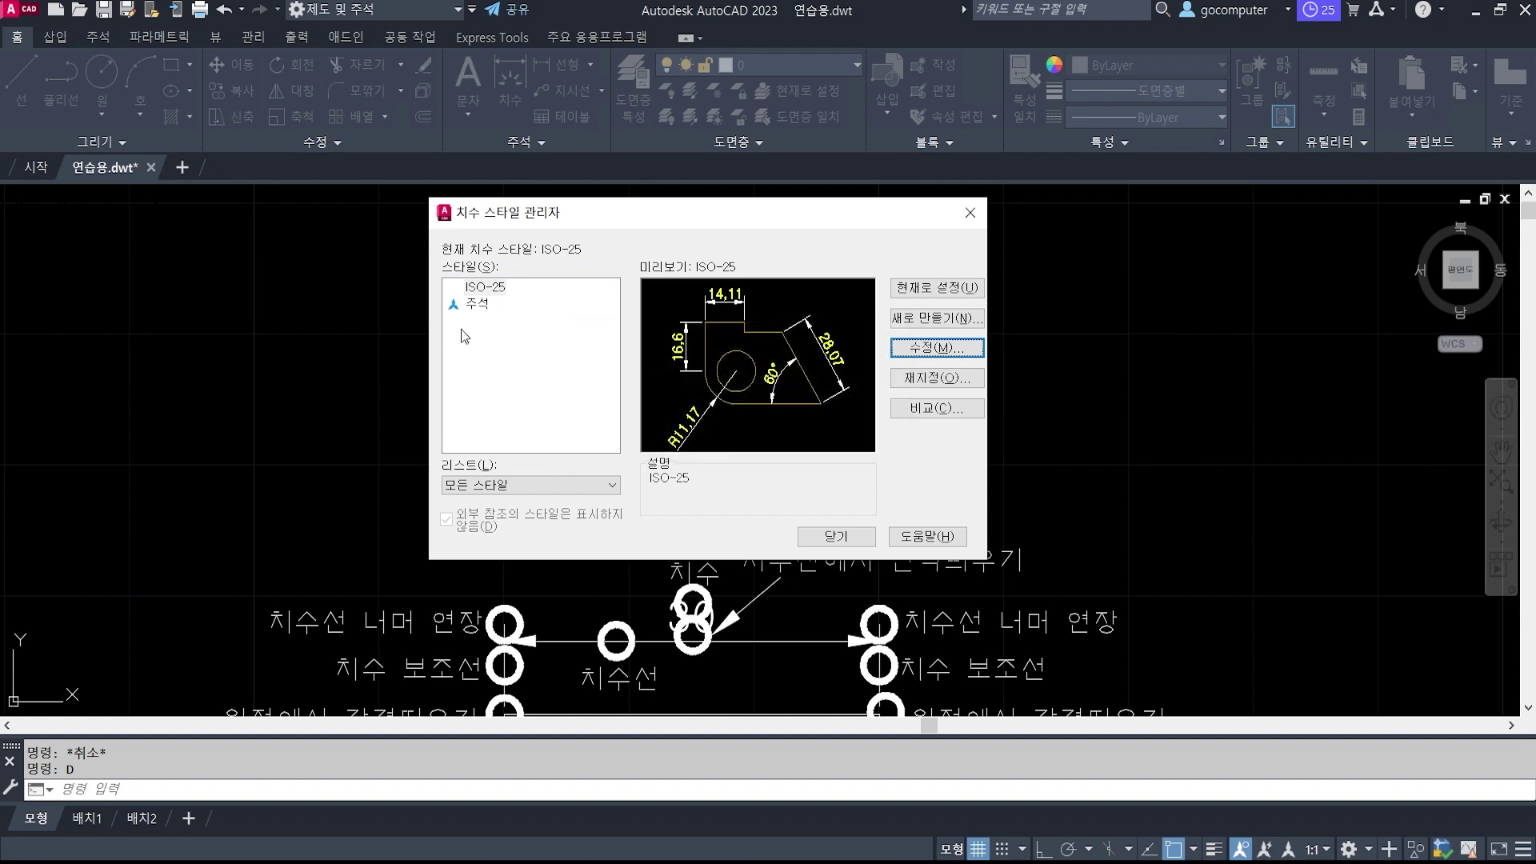
click(935, 345)
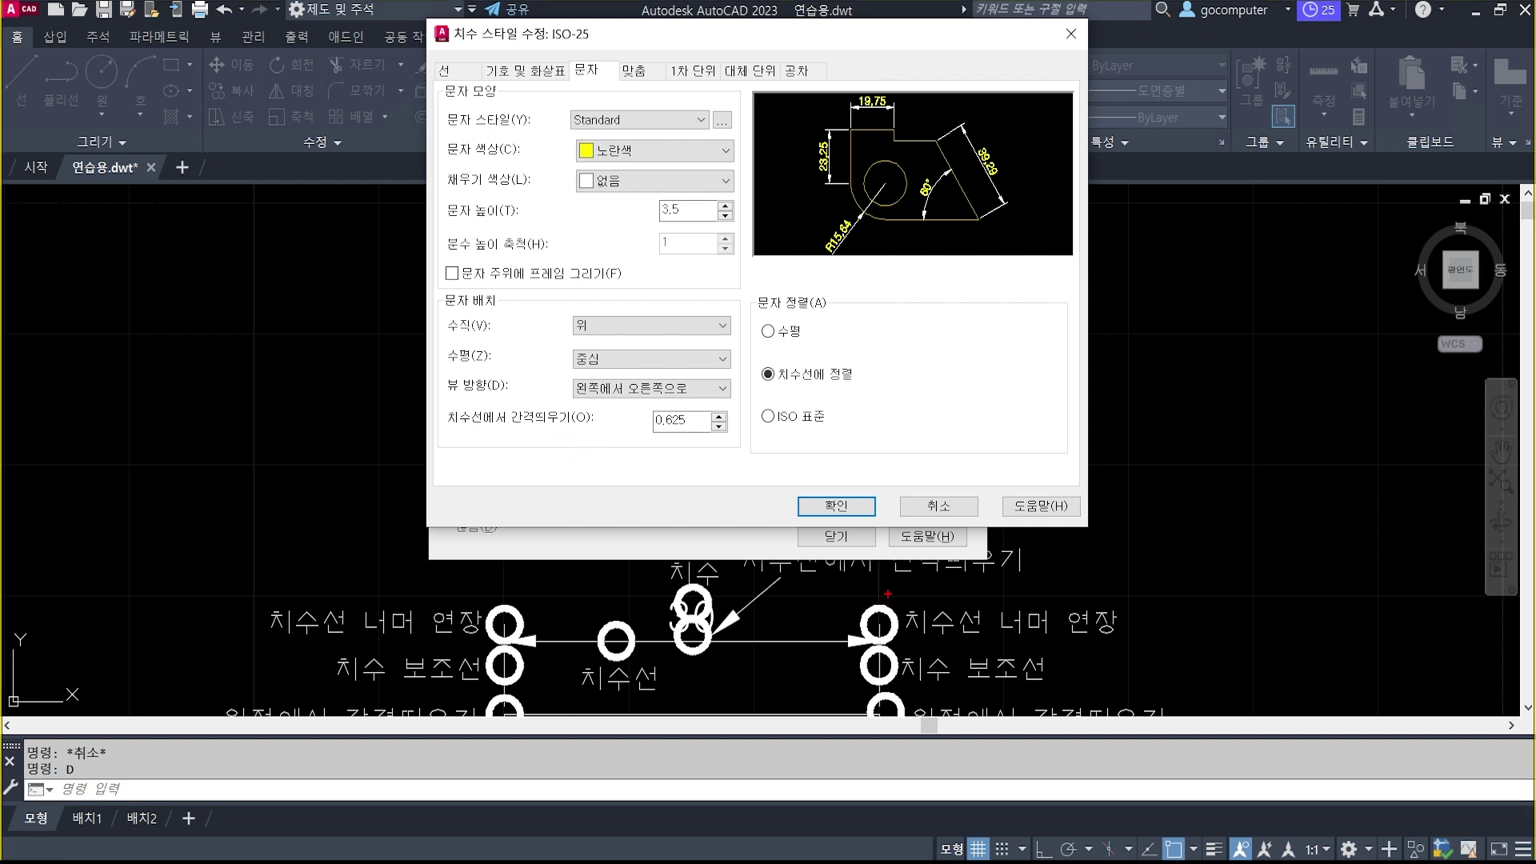
Mark the gap between dimension text and dimension line, clear the markup, and set the text's offset from the dimension line to 1.
mouse_move(714, 641)
mouse_down()
mouse_move(720, 659)
mouse_move(750, 644)
mouse_move(691, 658)
mouse_move(711, 620)
mouse_move(694, 661)
mouse_move(792, 602)
mouse_up()
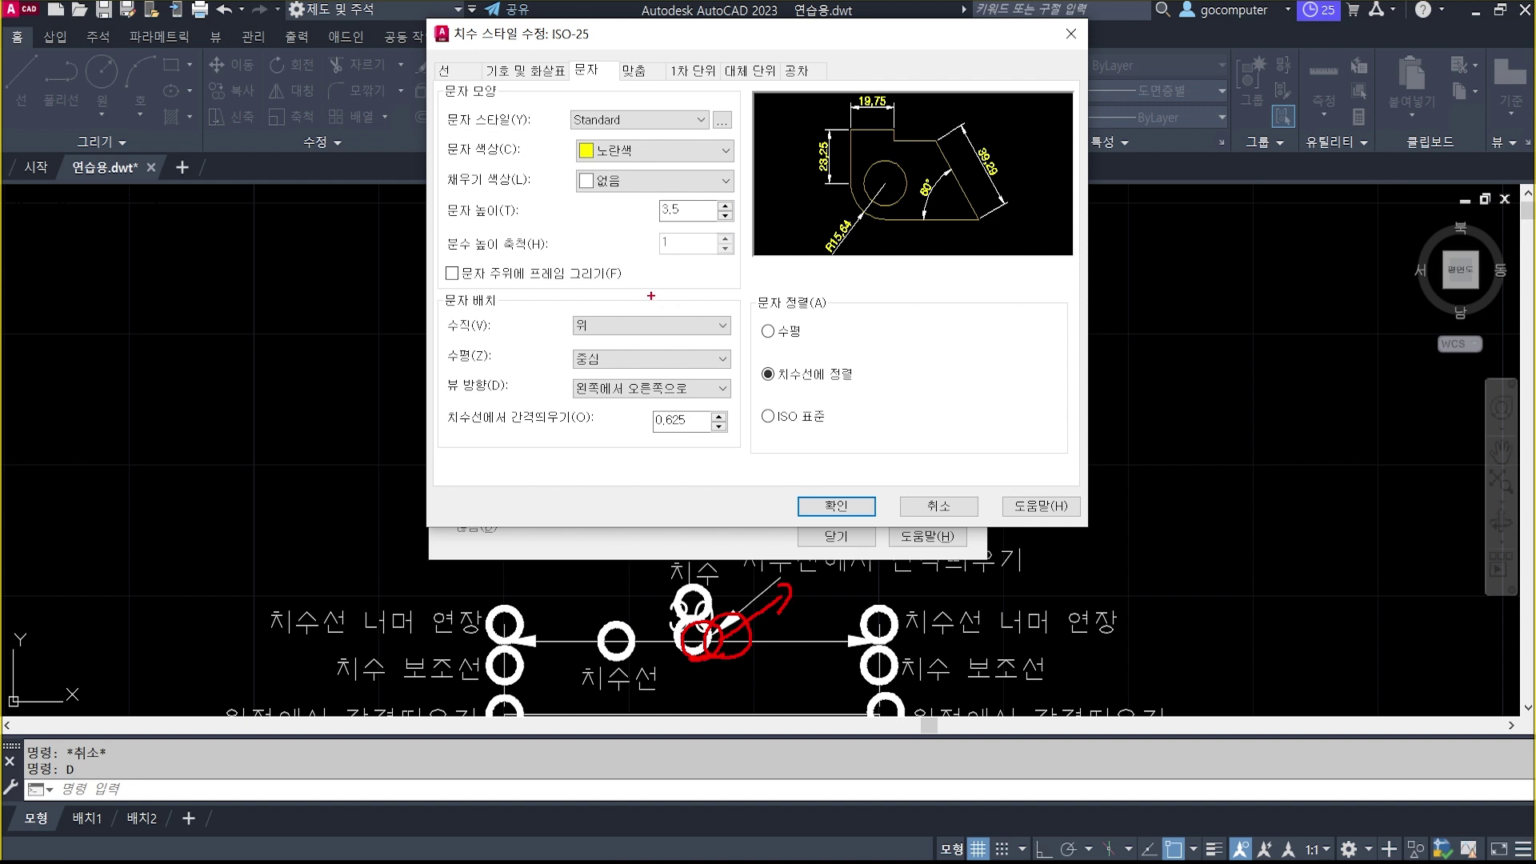
drag(634, 402, 712, 440)
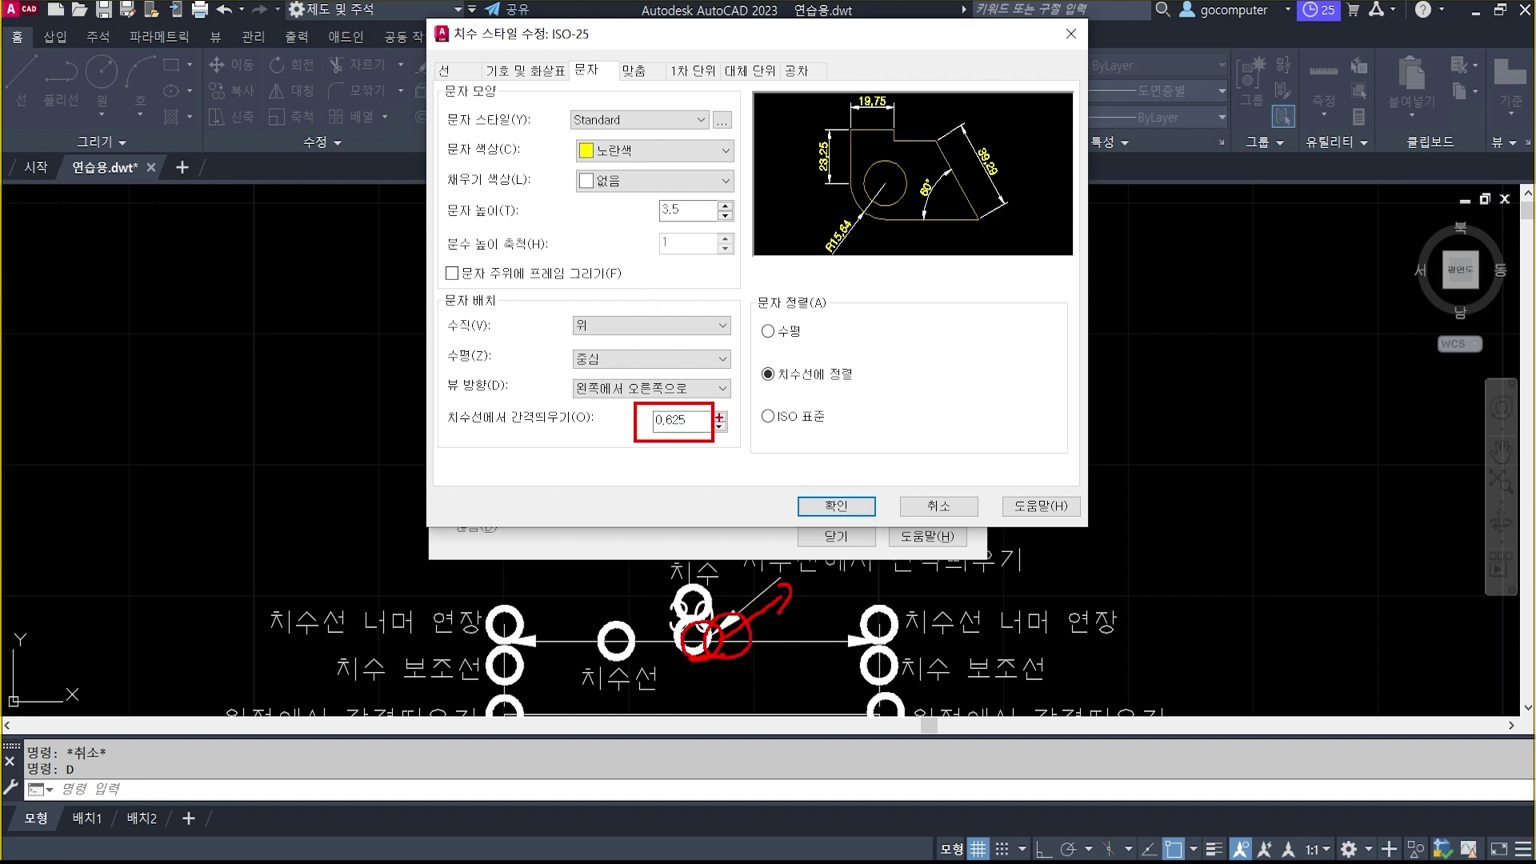
key(Escape)
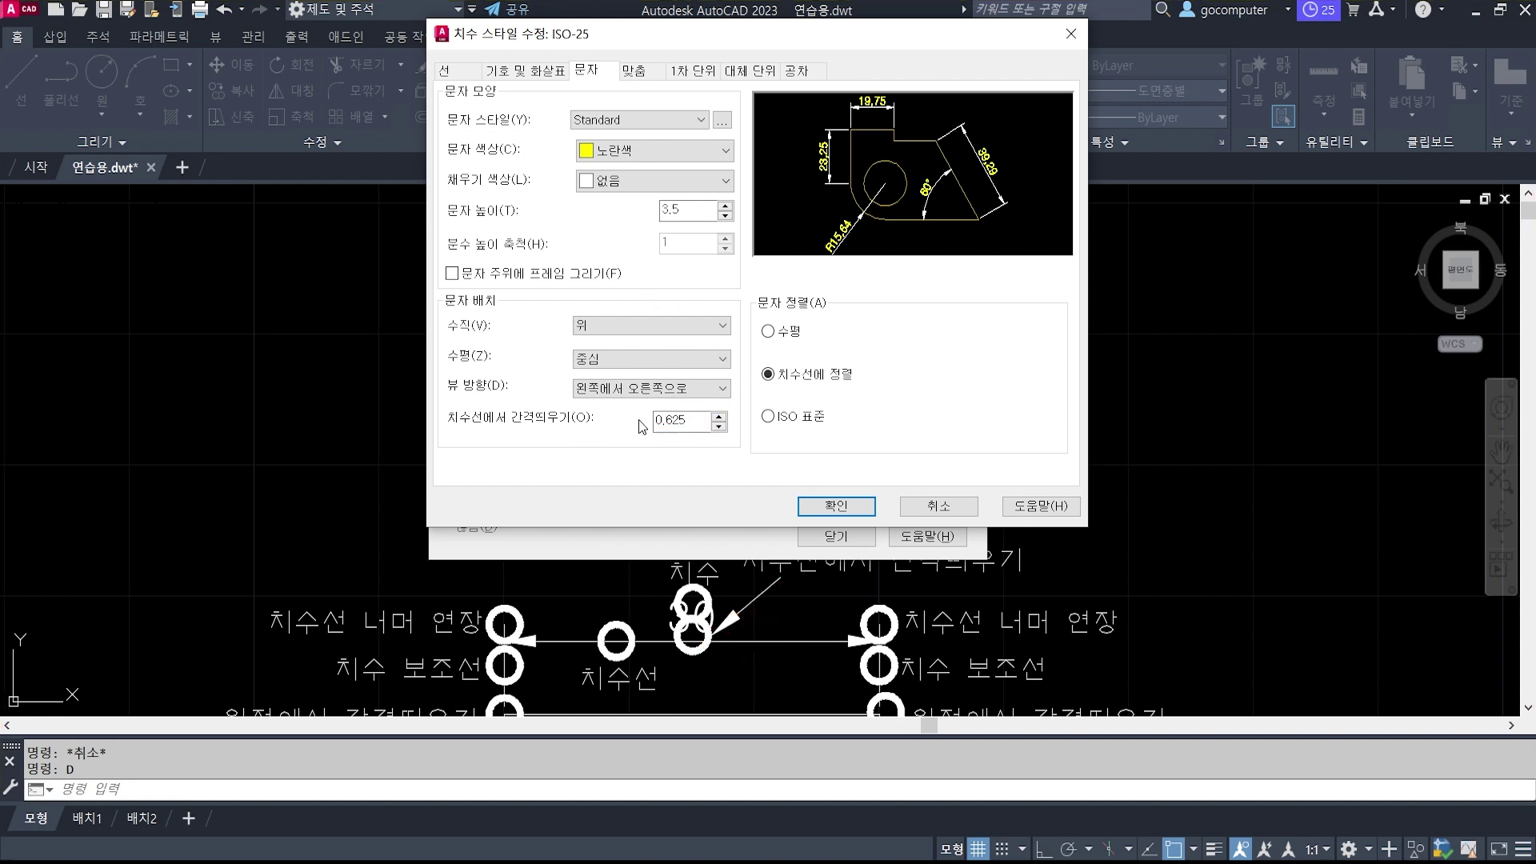
drag(704, 420, 655, 420)
text(1)
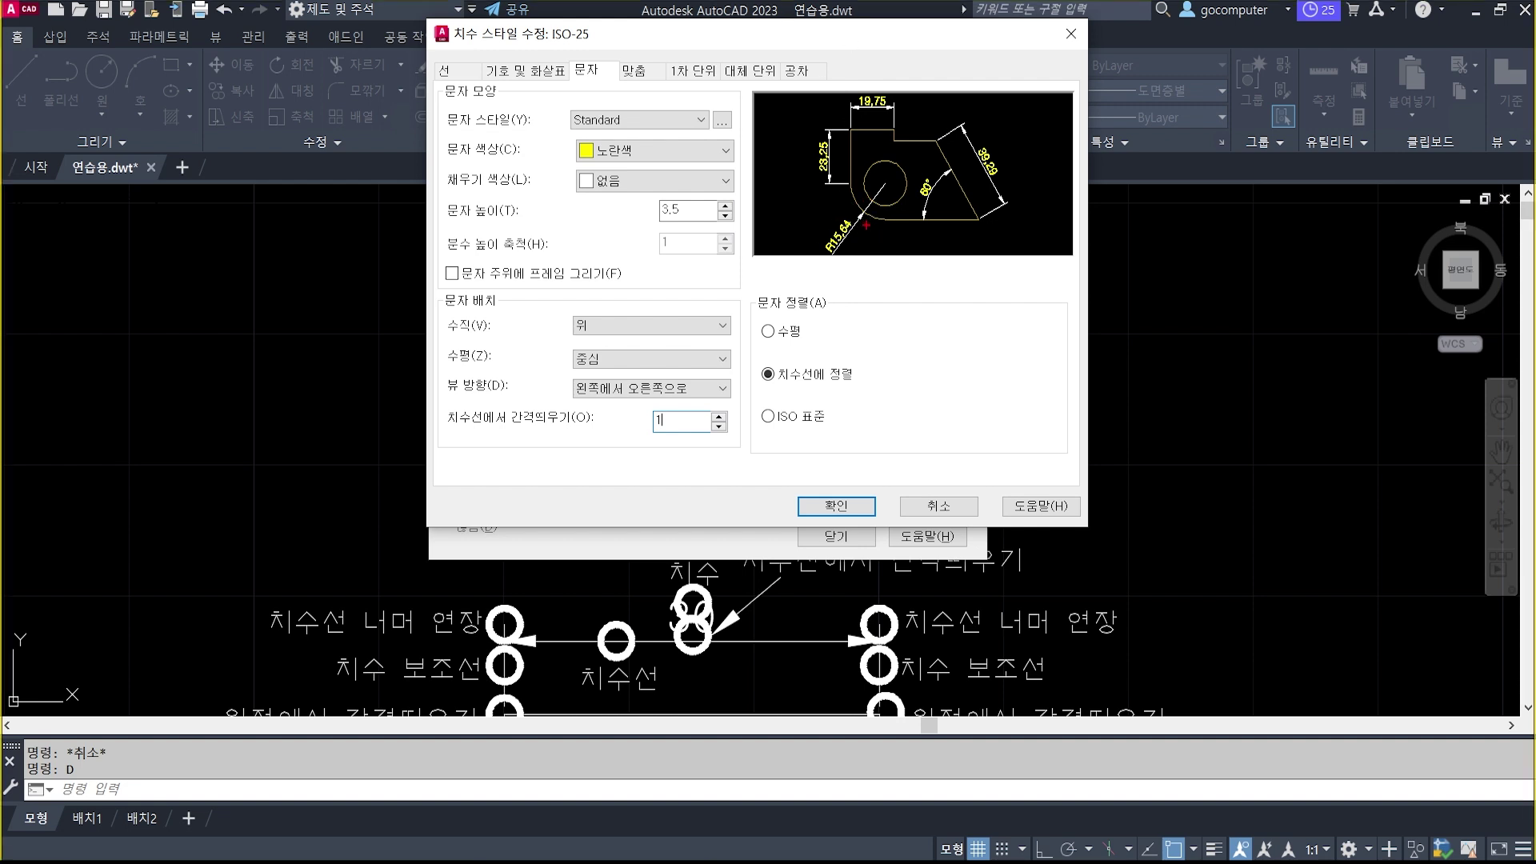
Highlight the preview's radius dimension and the ISO standard text alignment option with on-screen markup, and clear it.
mouse_move(859, 248)
mouse_down()
mouse_move(833, 188)
mouse_move(846, 270)
mouse_up()
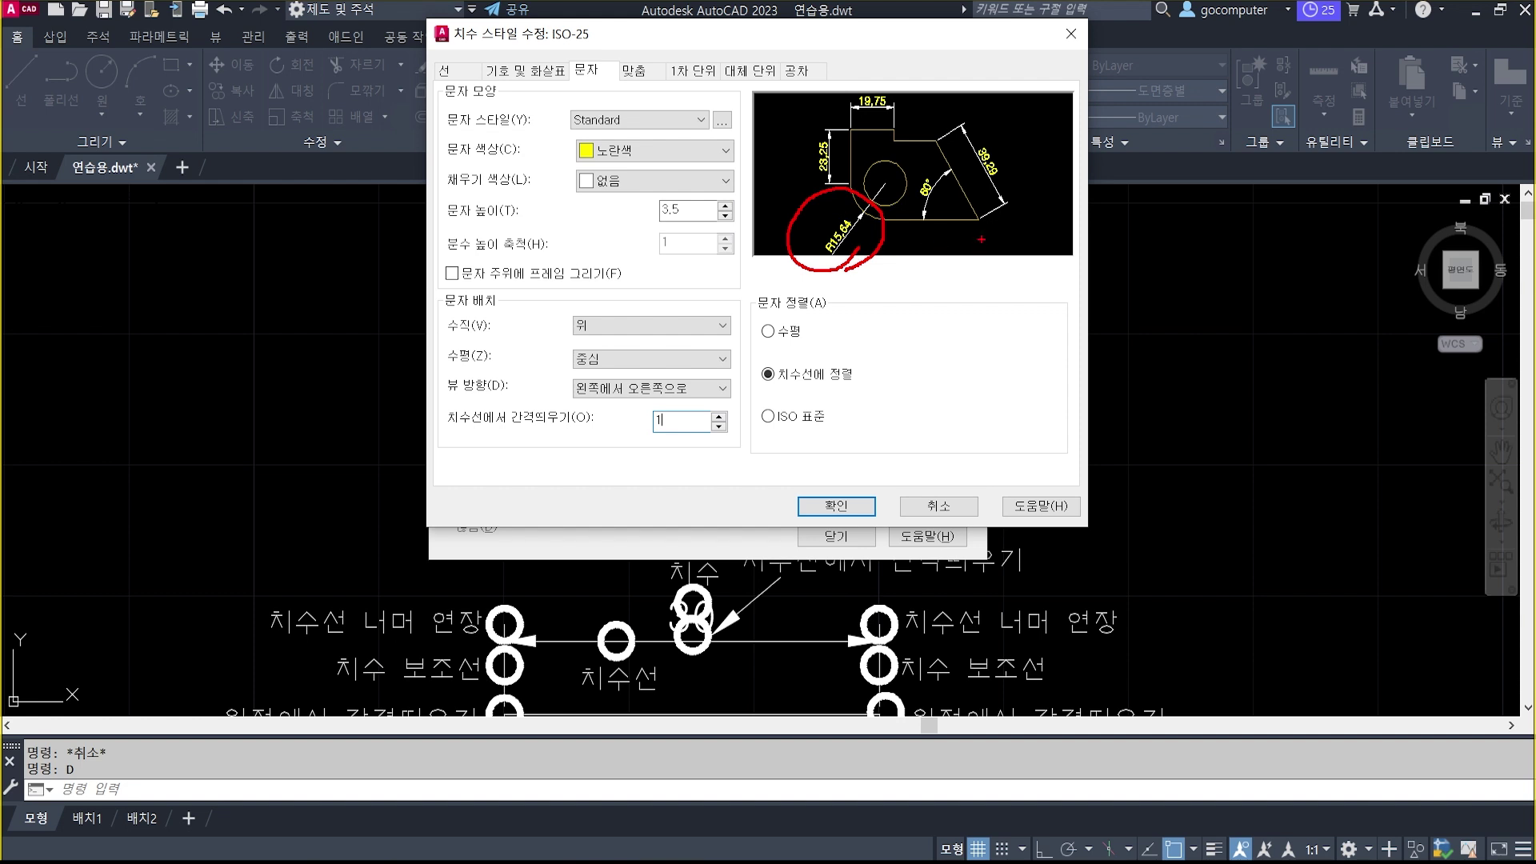
mouse_move(998, 183)
mouse_down()
mouse_move(965, 236)
mouse_move(897, 227)
mouse_up()
key(Escape)
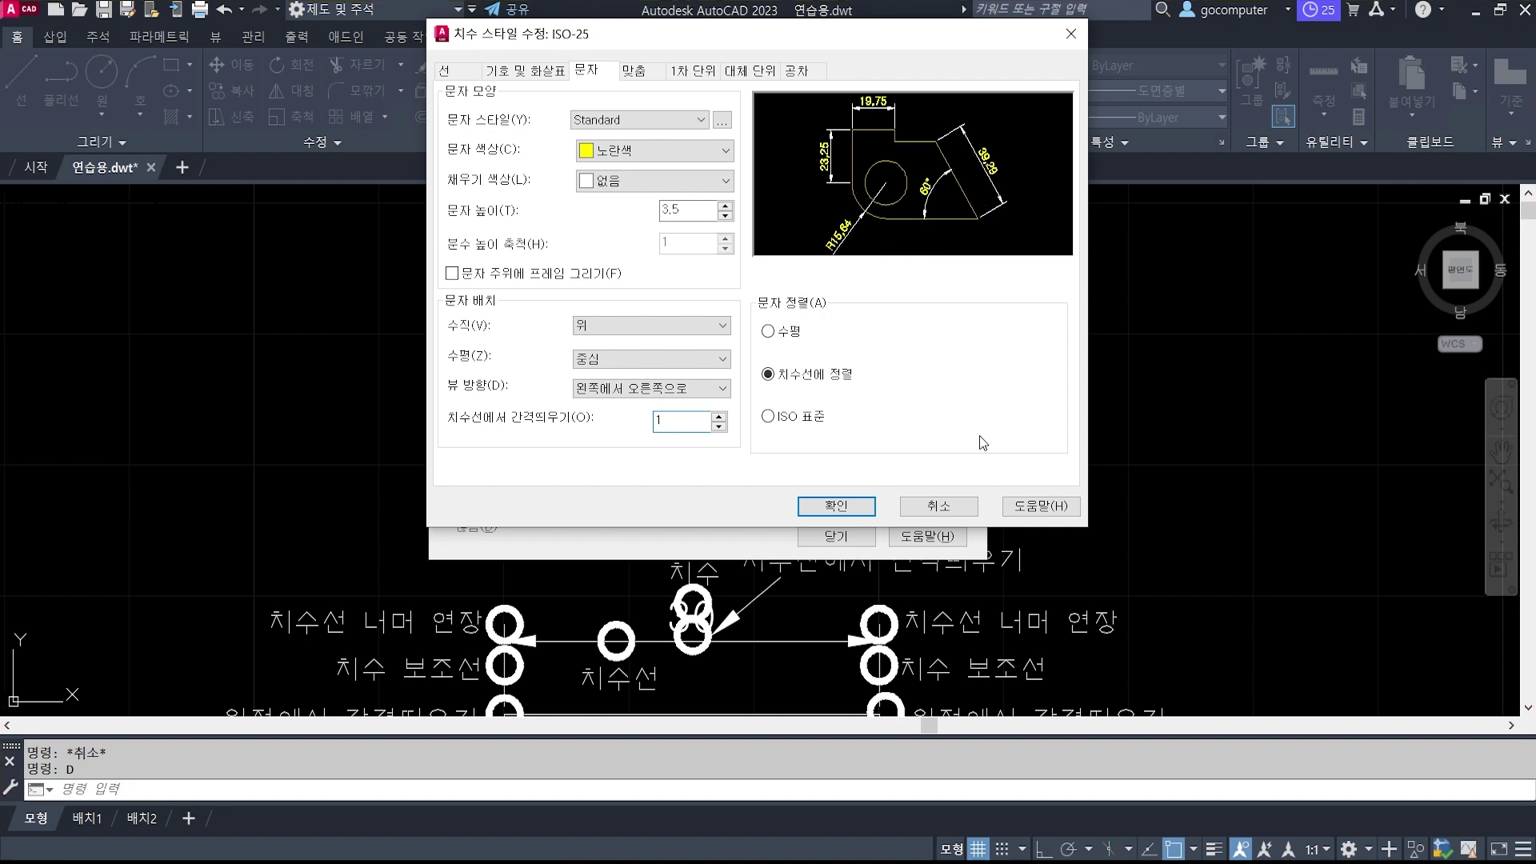
drag(740, 402, 852, 450)
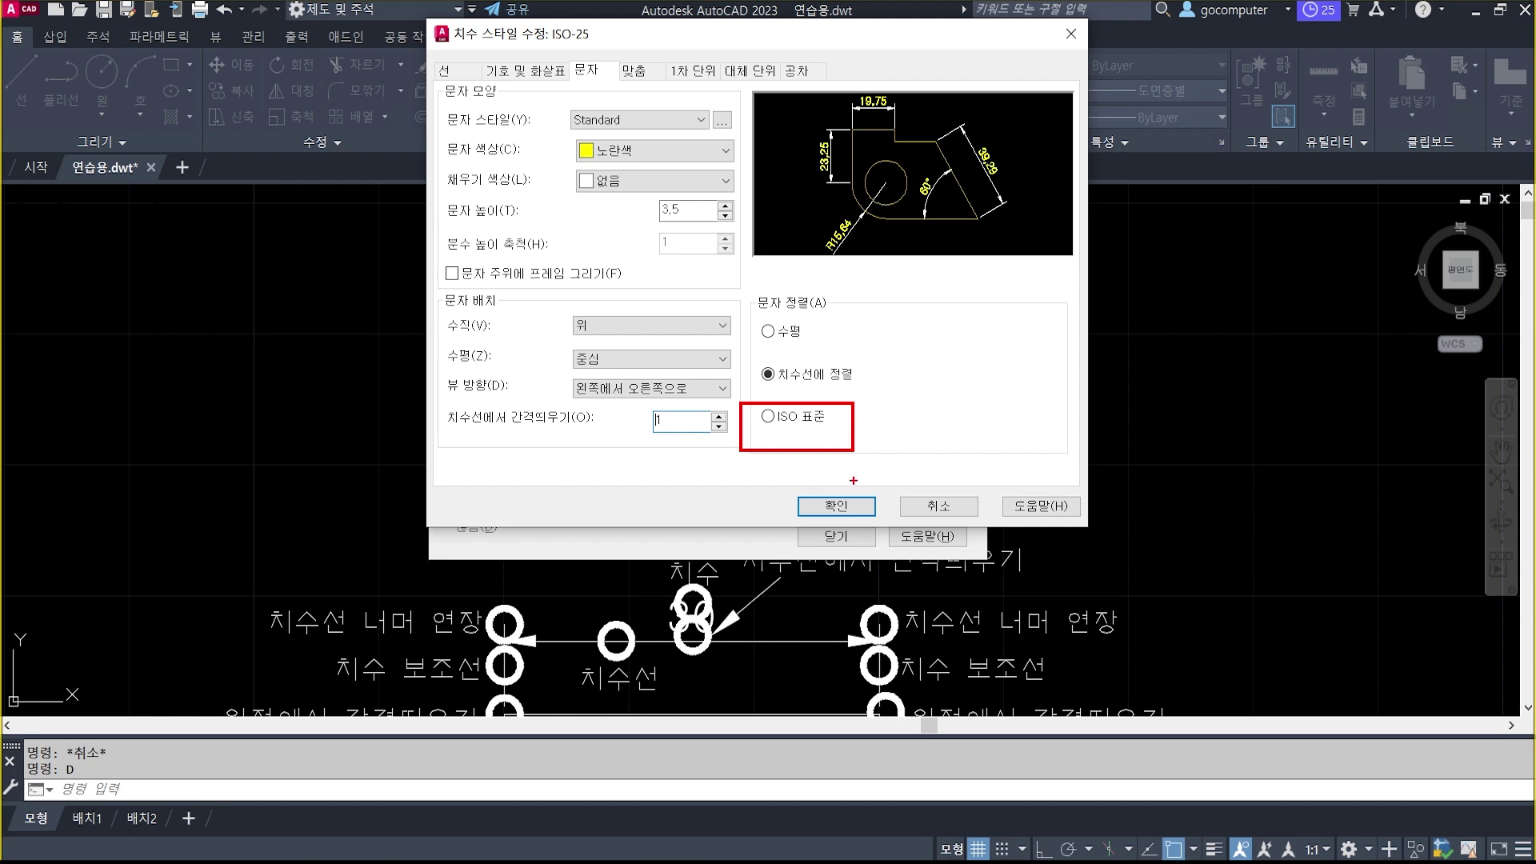
mouse_move(823, 264)
mouse_down()
mouse_move(920, 212)
mouse_move(828, 275)
mouse_up()
key(Escape)
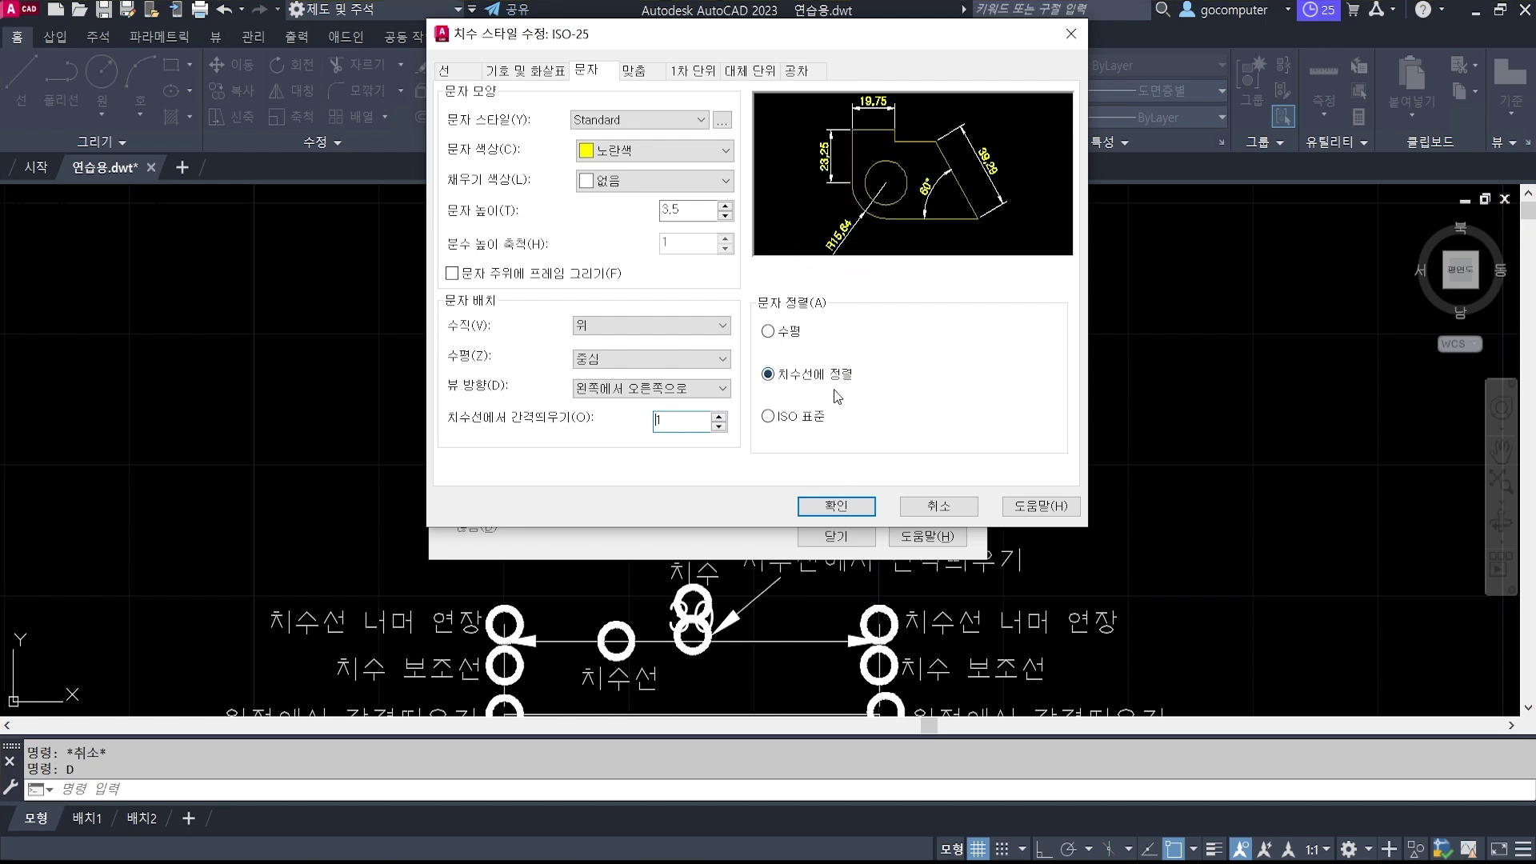
Compare ISO standard text alignment with alignment to the dimension line in the preview, keeping the dimension-line alignment.
click(769, 417)
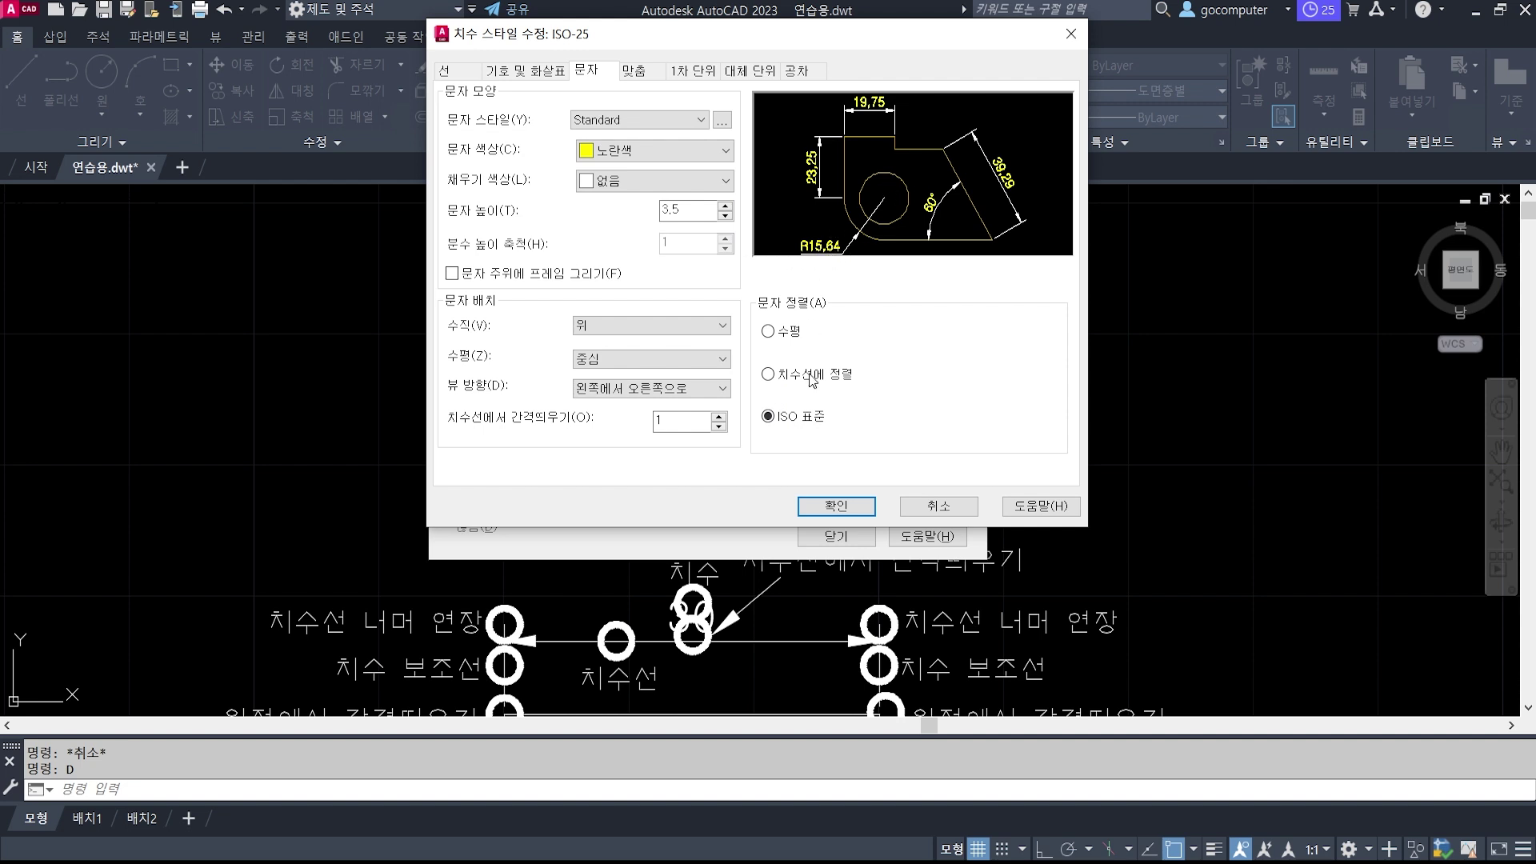
click(769, 375)
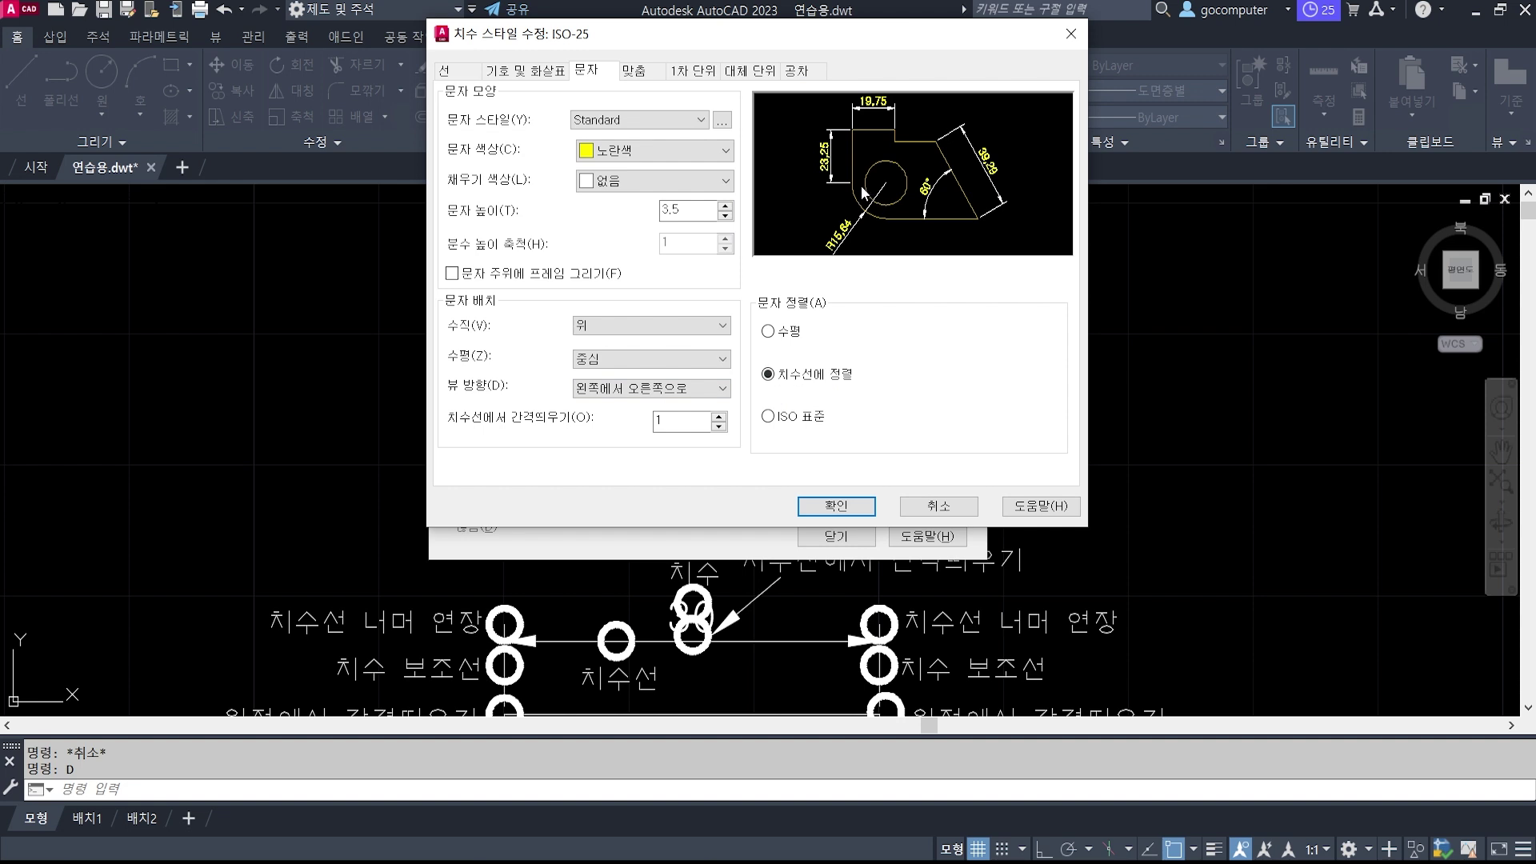
Box the overall scale value in the style's fit settings with on-screen markup, and clear it.
click(636, 70)
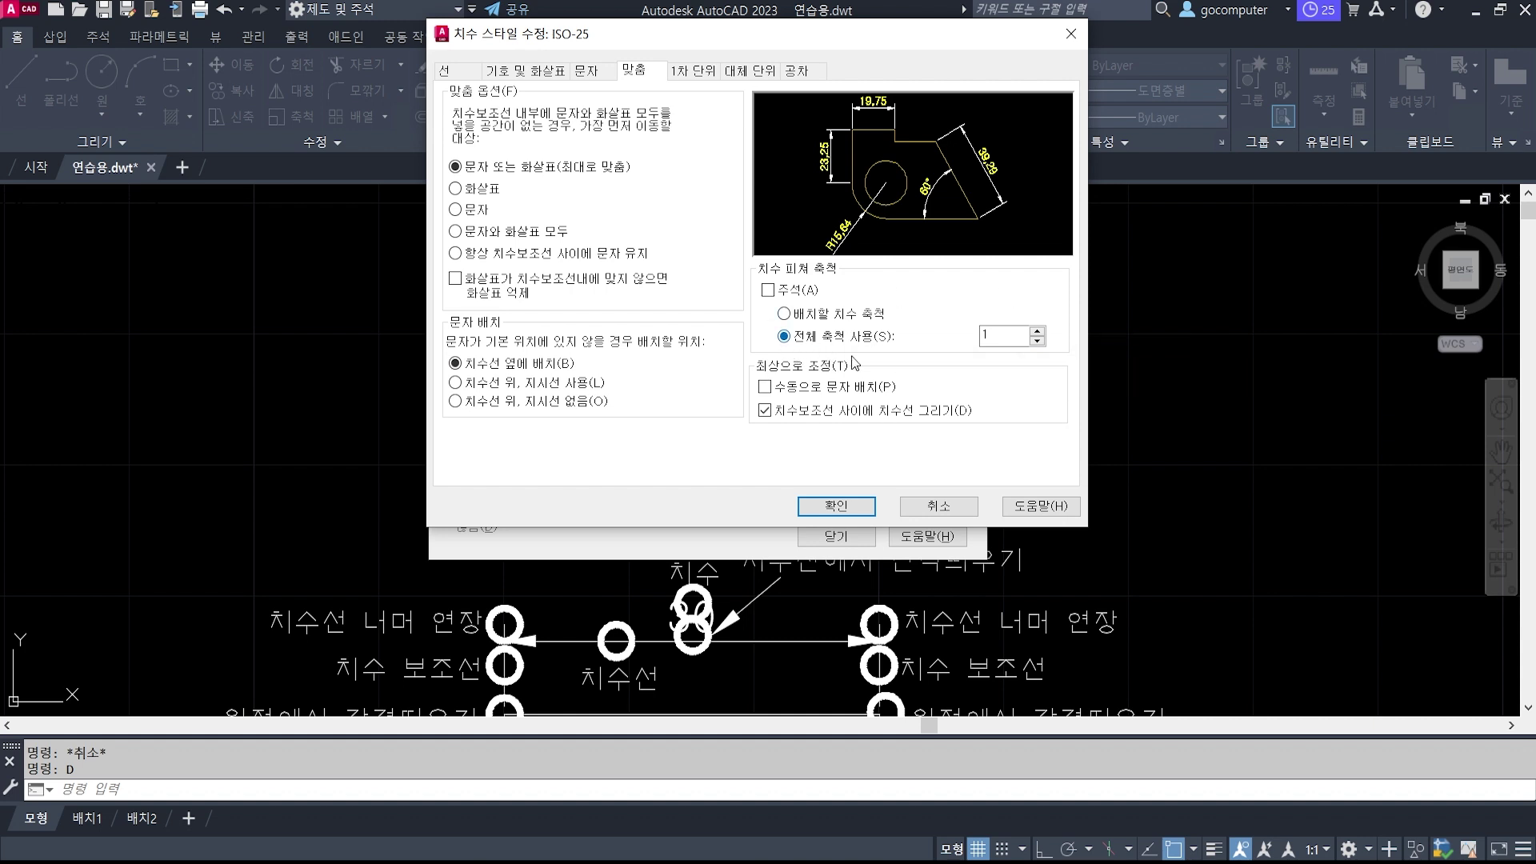
drag(902, 295, 1061, 381)
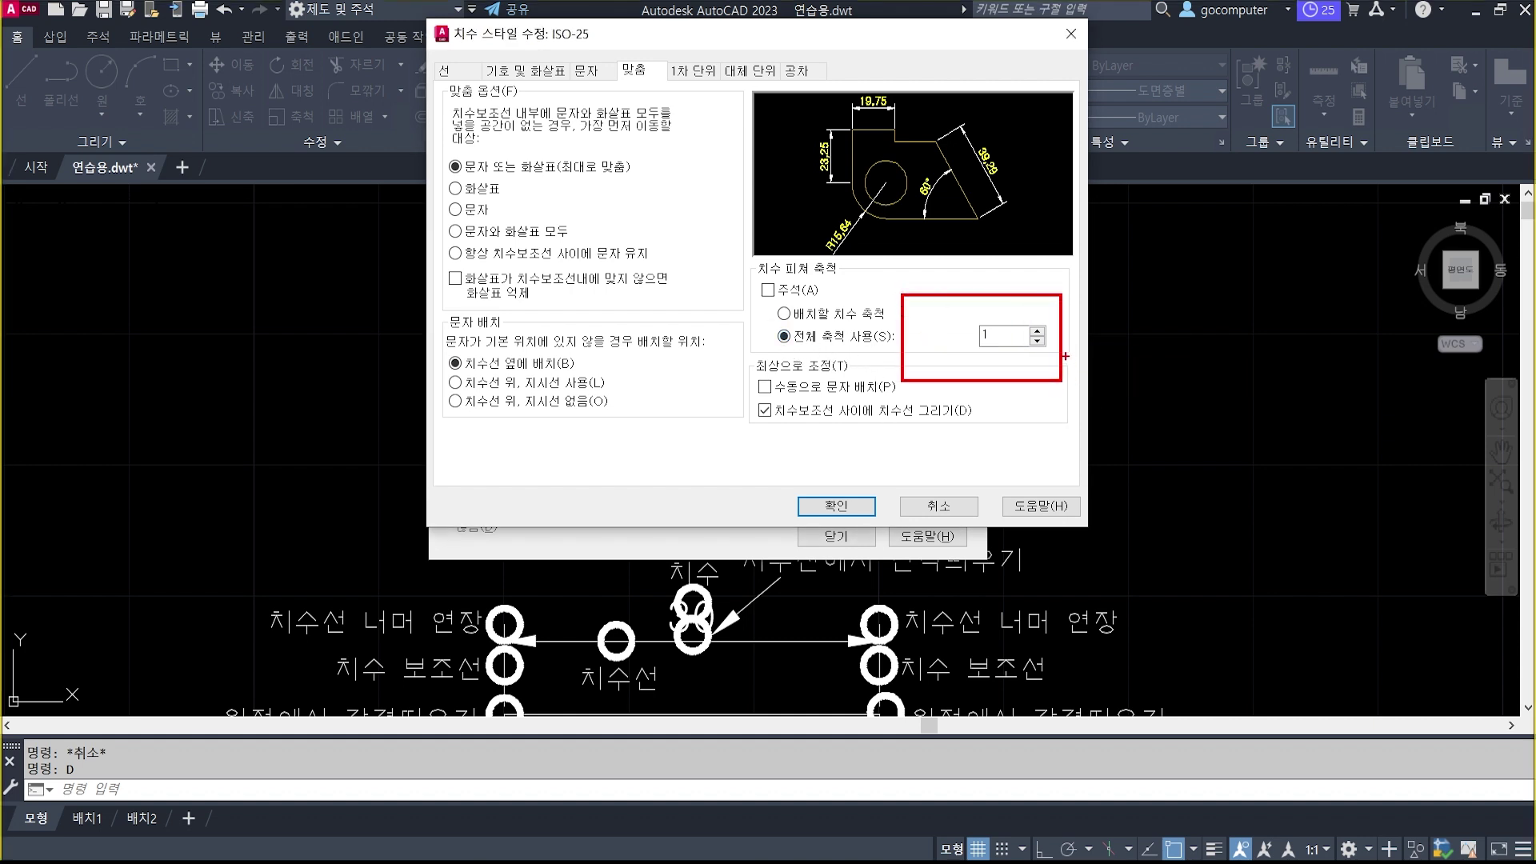
key(Escape)
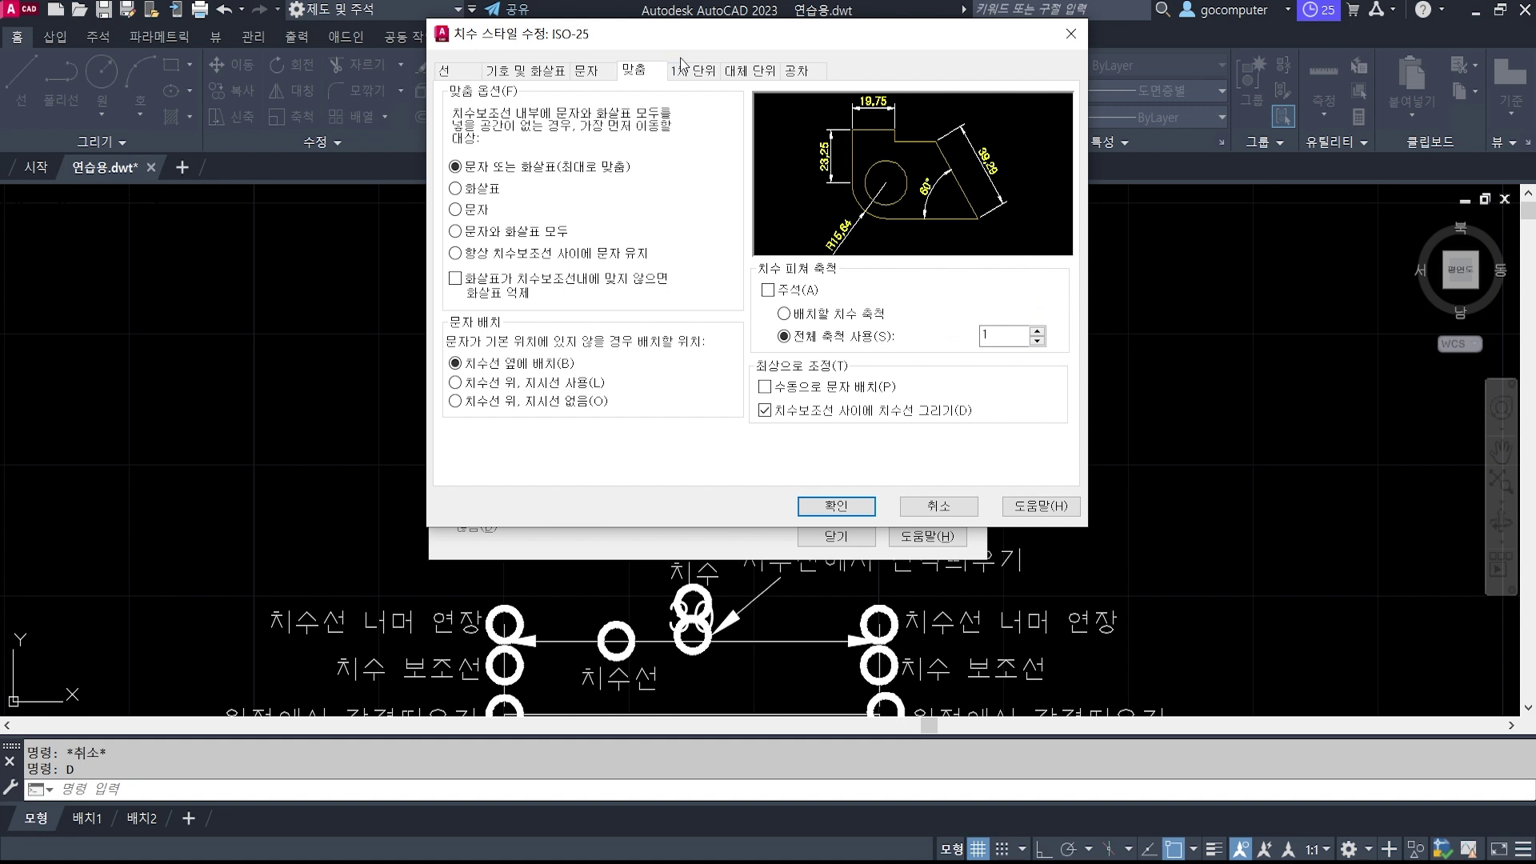
Set the linear dimension precision of the style's primary units to 0.0000.
click(704, 70)
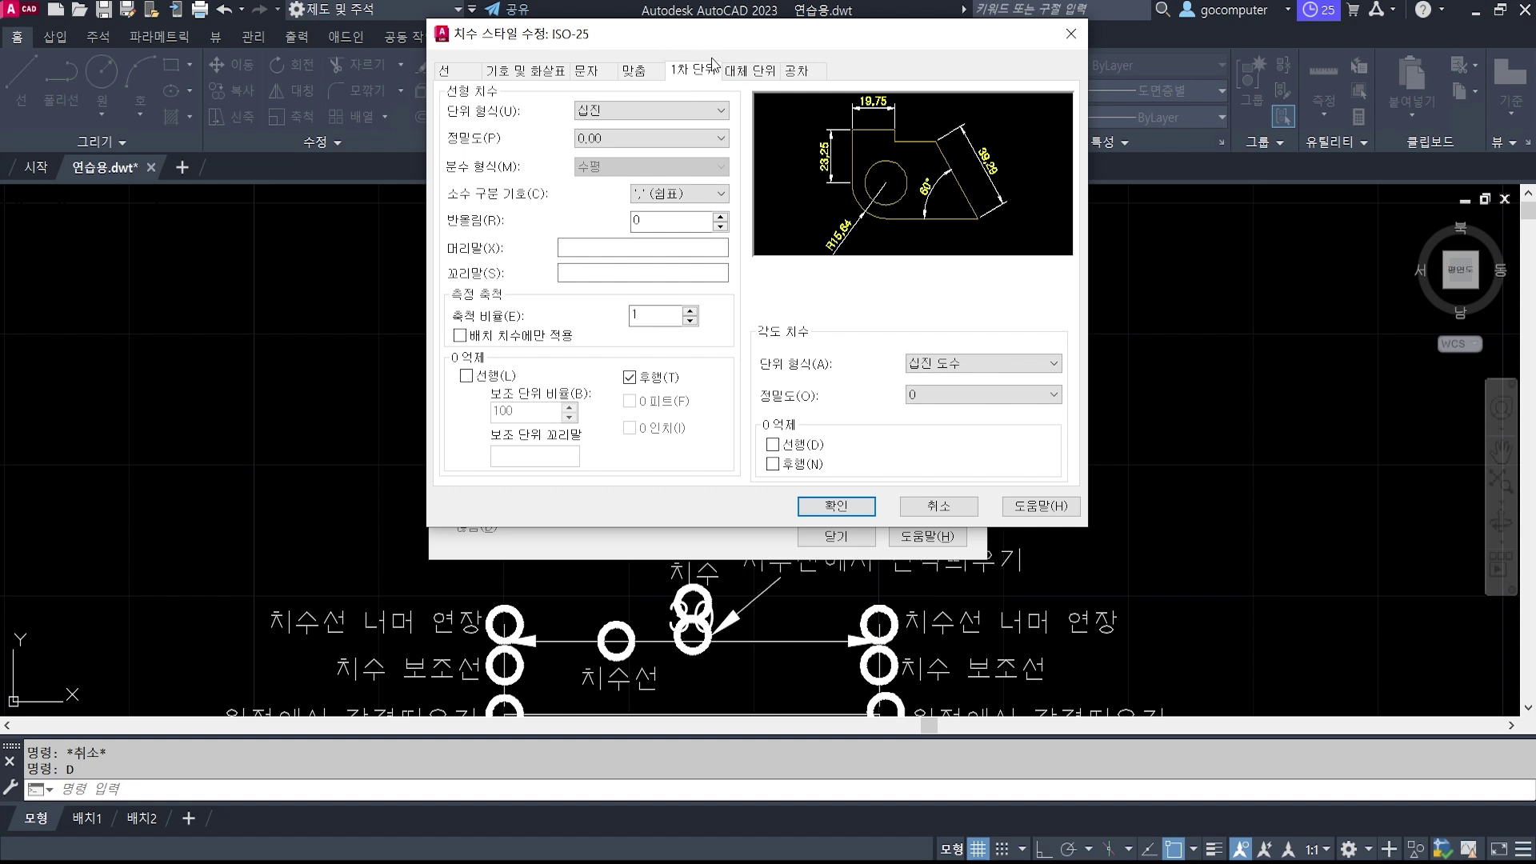
click(704, 138)
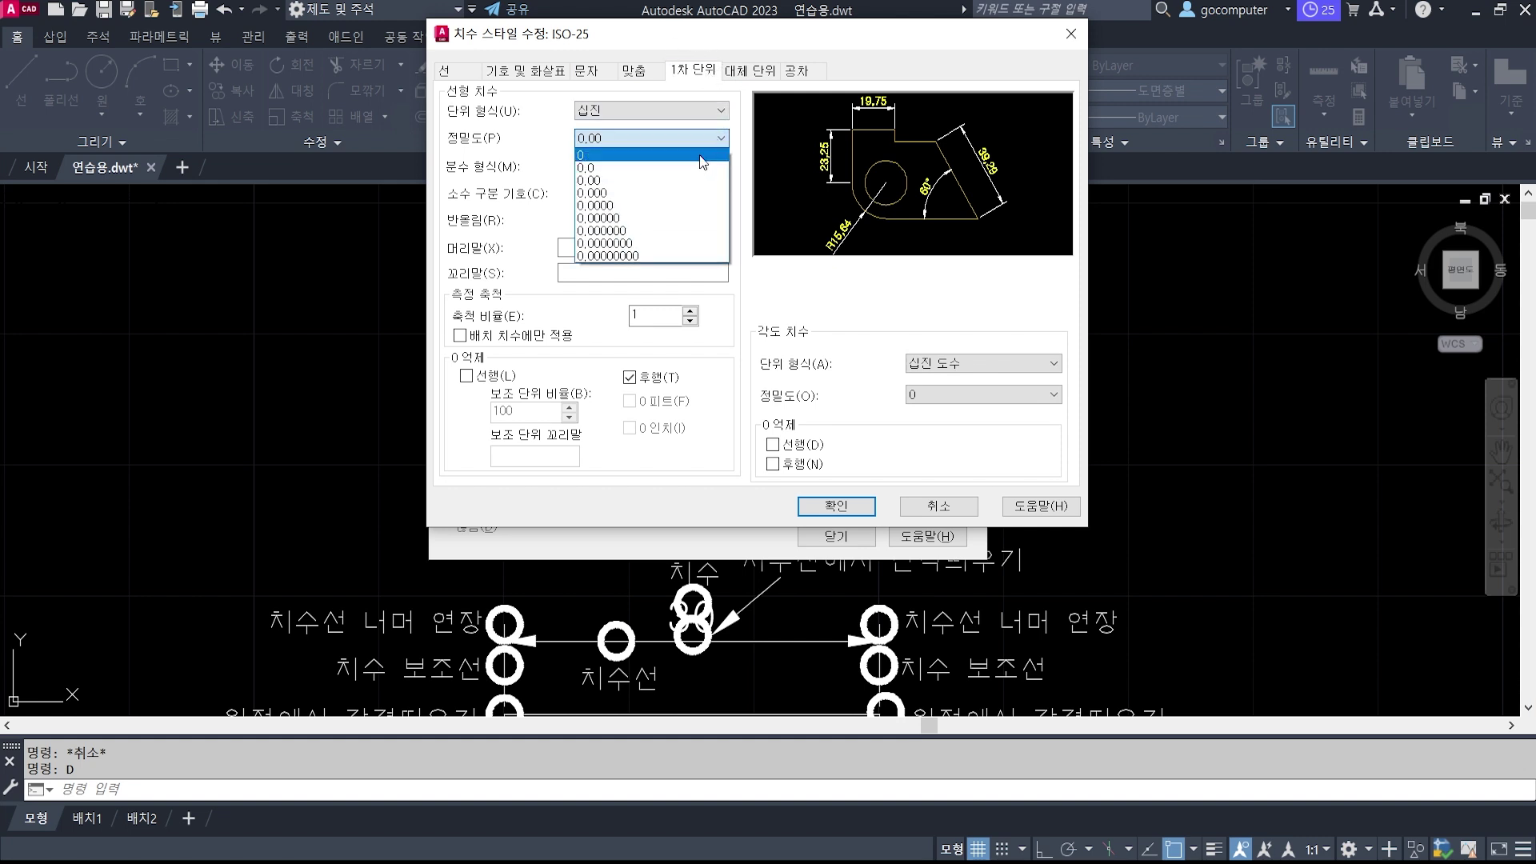
click(677, 205)
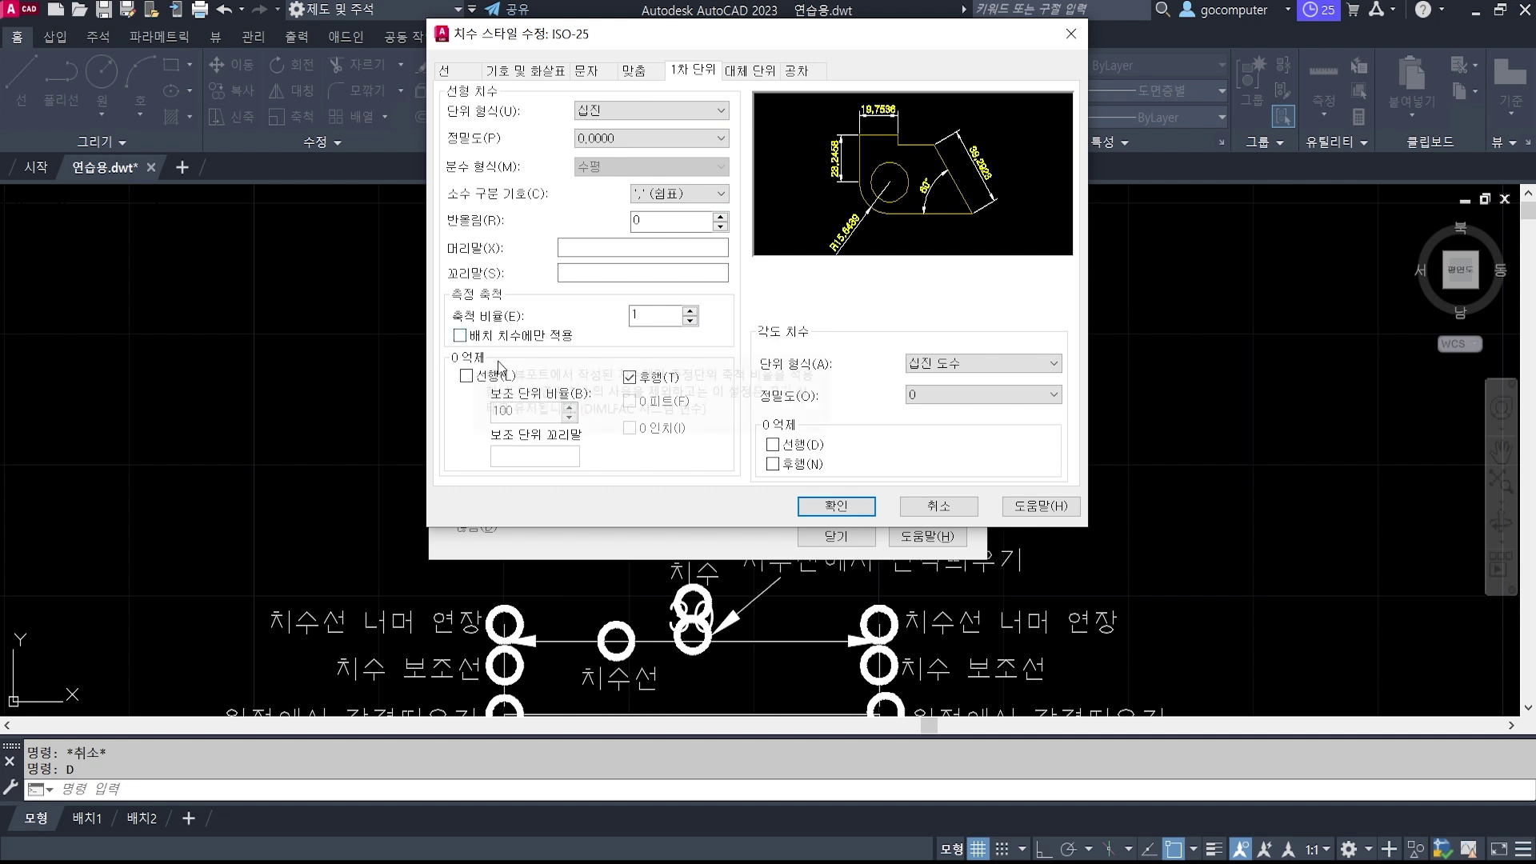
Box the linear zero suppression options, handwrite 1.0000 beside the ticked trailing option to illustrate it, and clear the markup.
drag(438, 332, 701, 419)
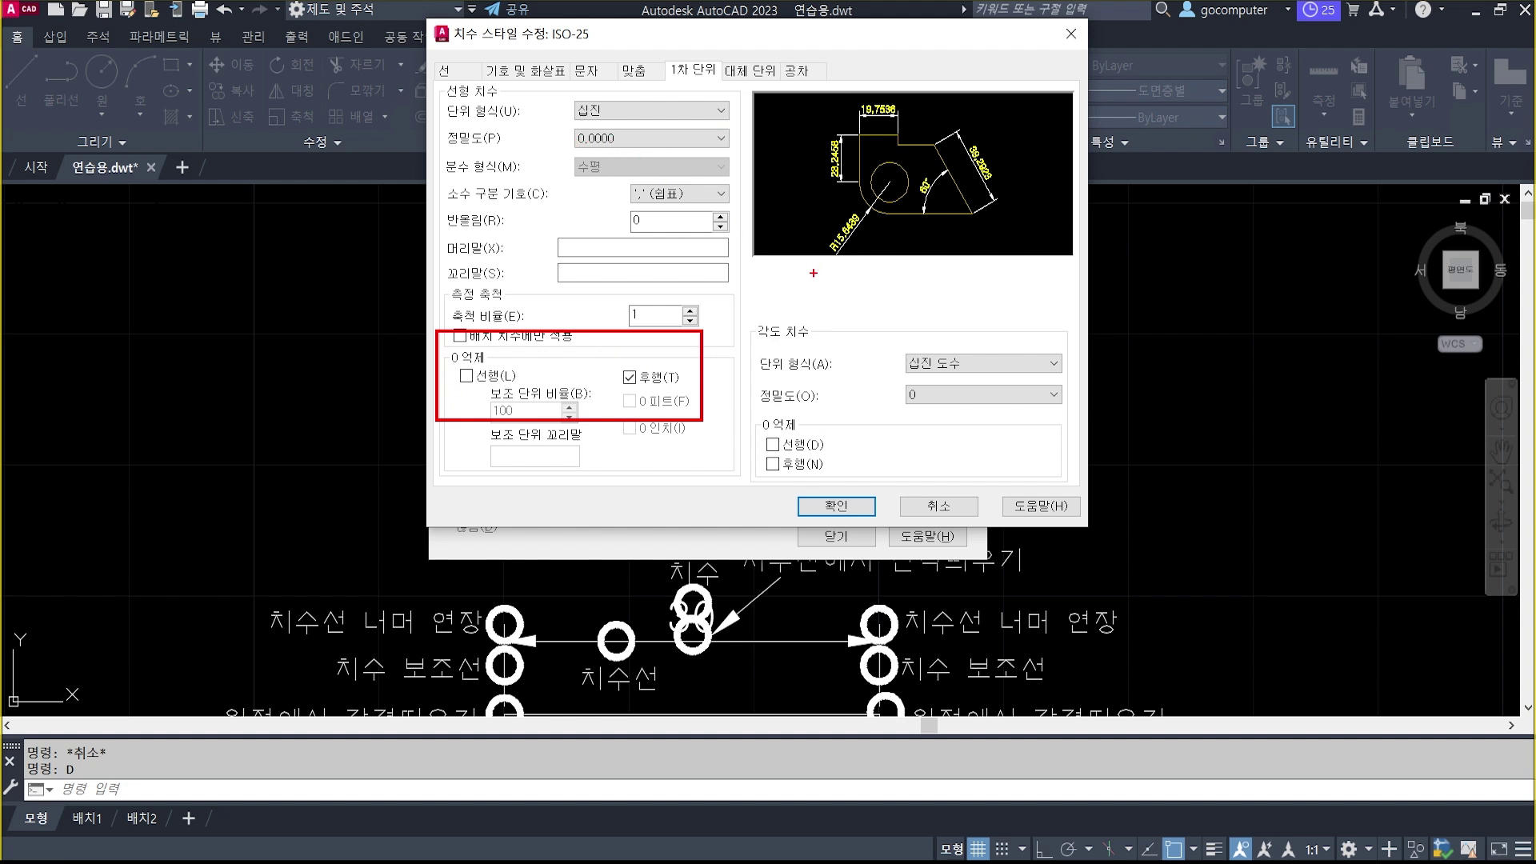
mouse_move(823, 262)
mouse_down()
mouse_move(814, 287)
mouse_move(849, 266)
mouse_move(928, 280)
mouse_up()
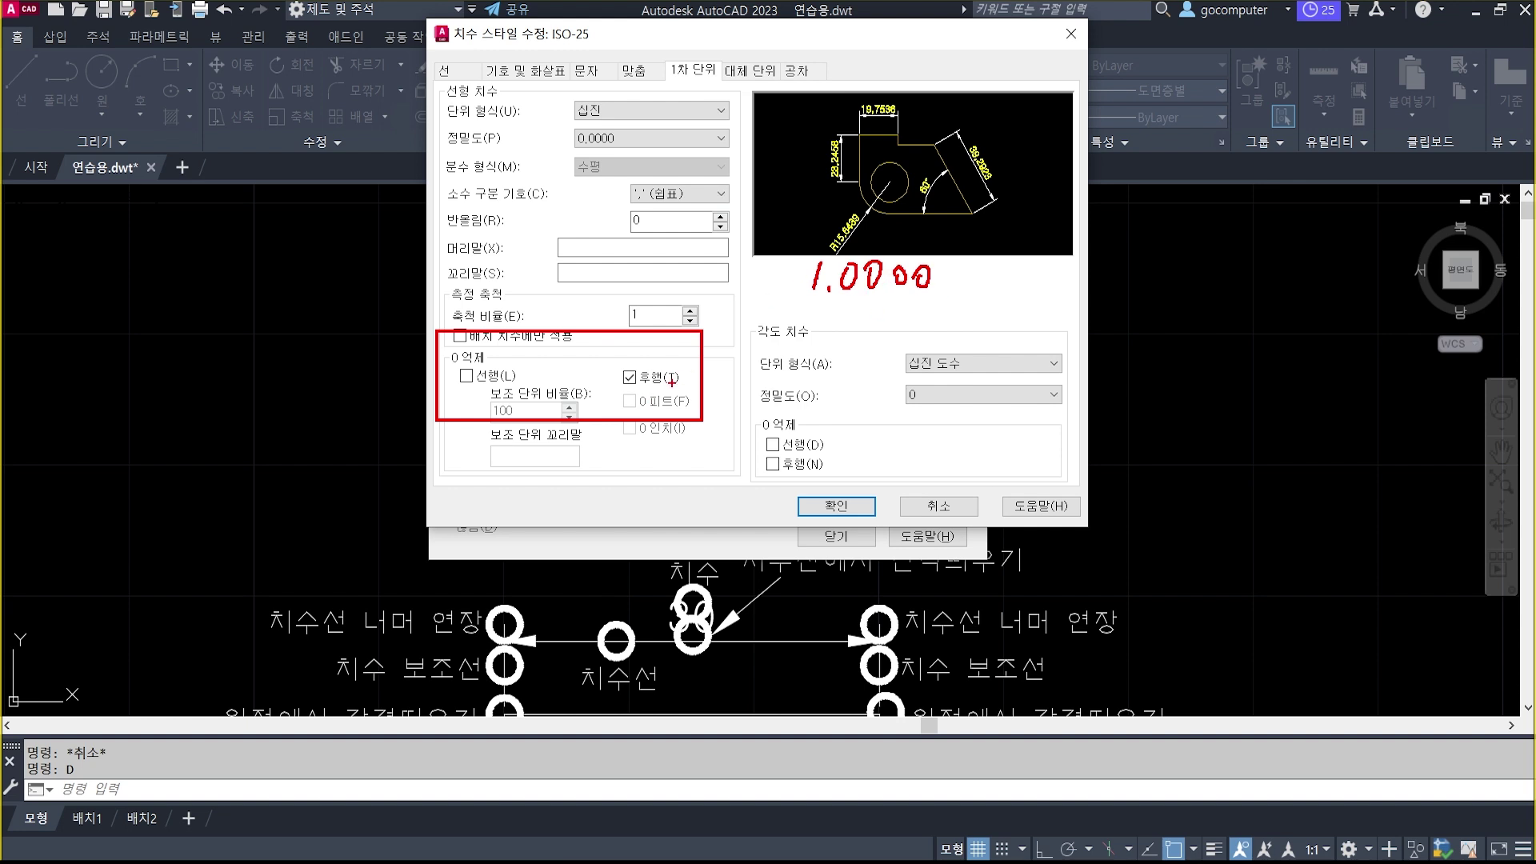
mouse_move(663, 392)
mouse_down()
mouse_move(633, 341)
mouse_move(668, 398)
mouse_move(629, 391)
mouse_move(654, 351)
mouse_up()
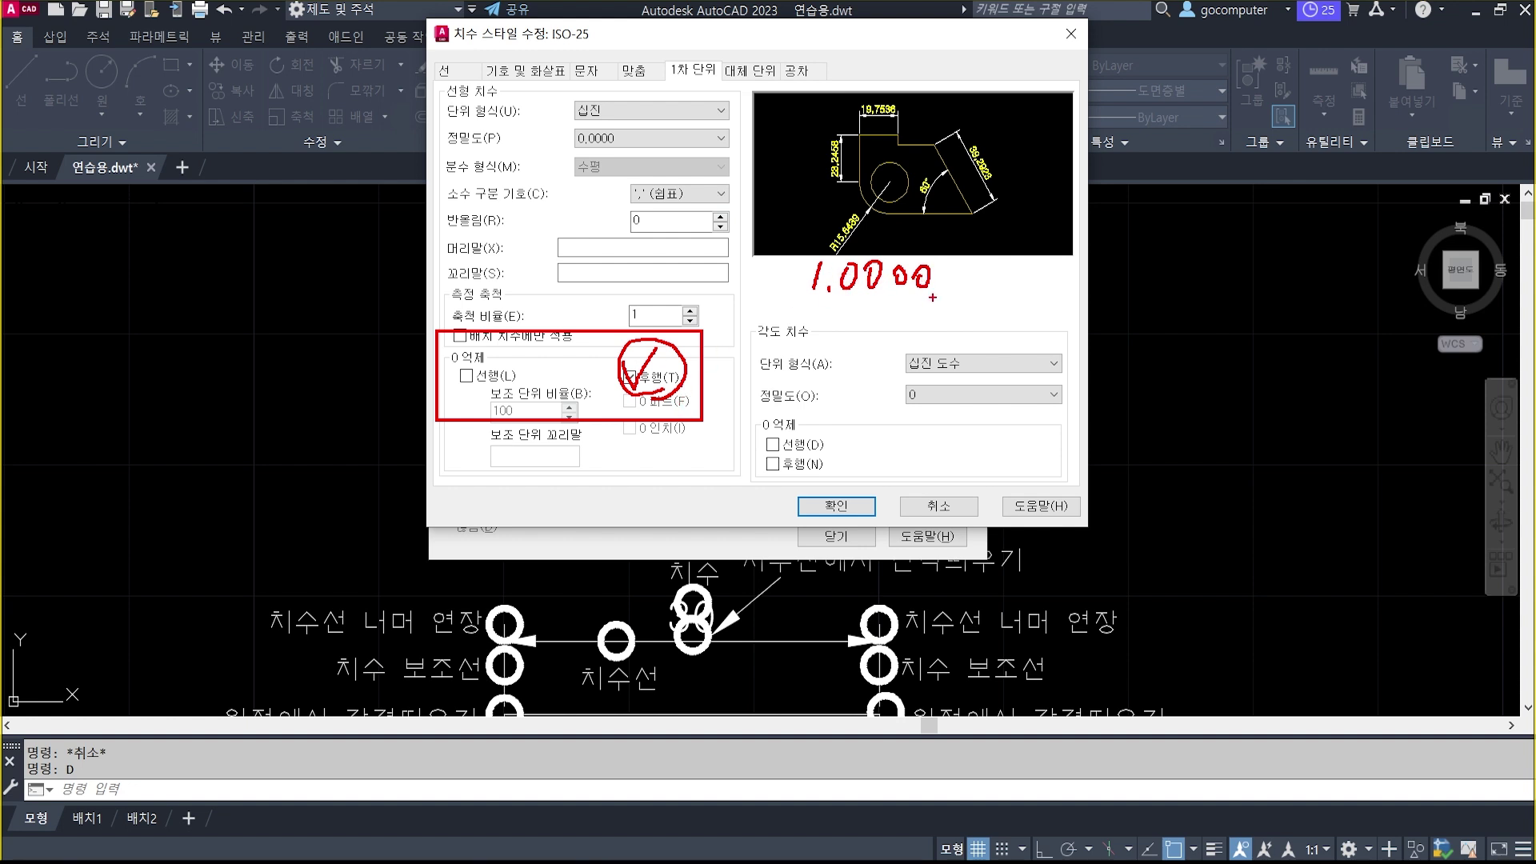
mouse_move(828, 266)
mouse_down()
mouse_move(942, 268)
mouse_move(988, 324)
mouse_up()
key(Escape)
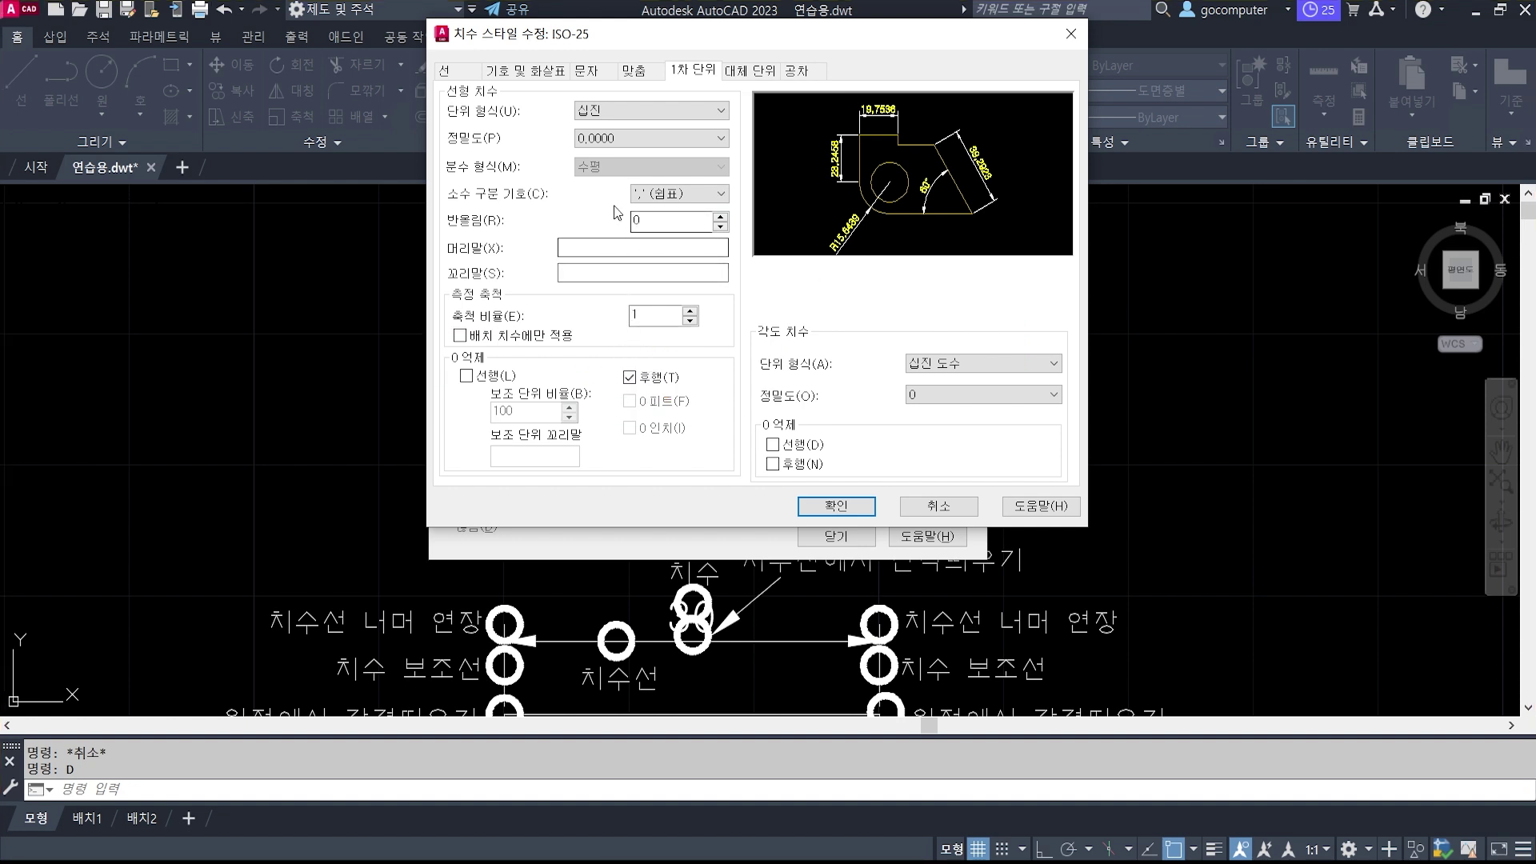
Box the decimal separator setting, handwrite a sample 1.0000 under the preview, and erase the markup.
key(ctrl+2)
ctrl+drag(438, 181, 742, 207)
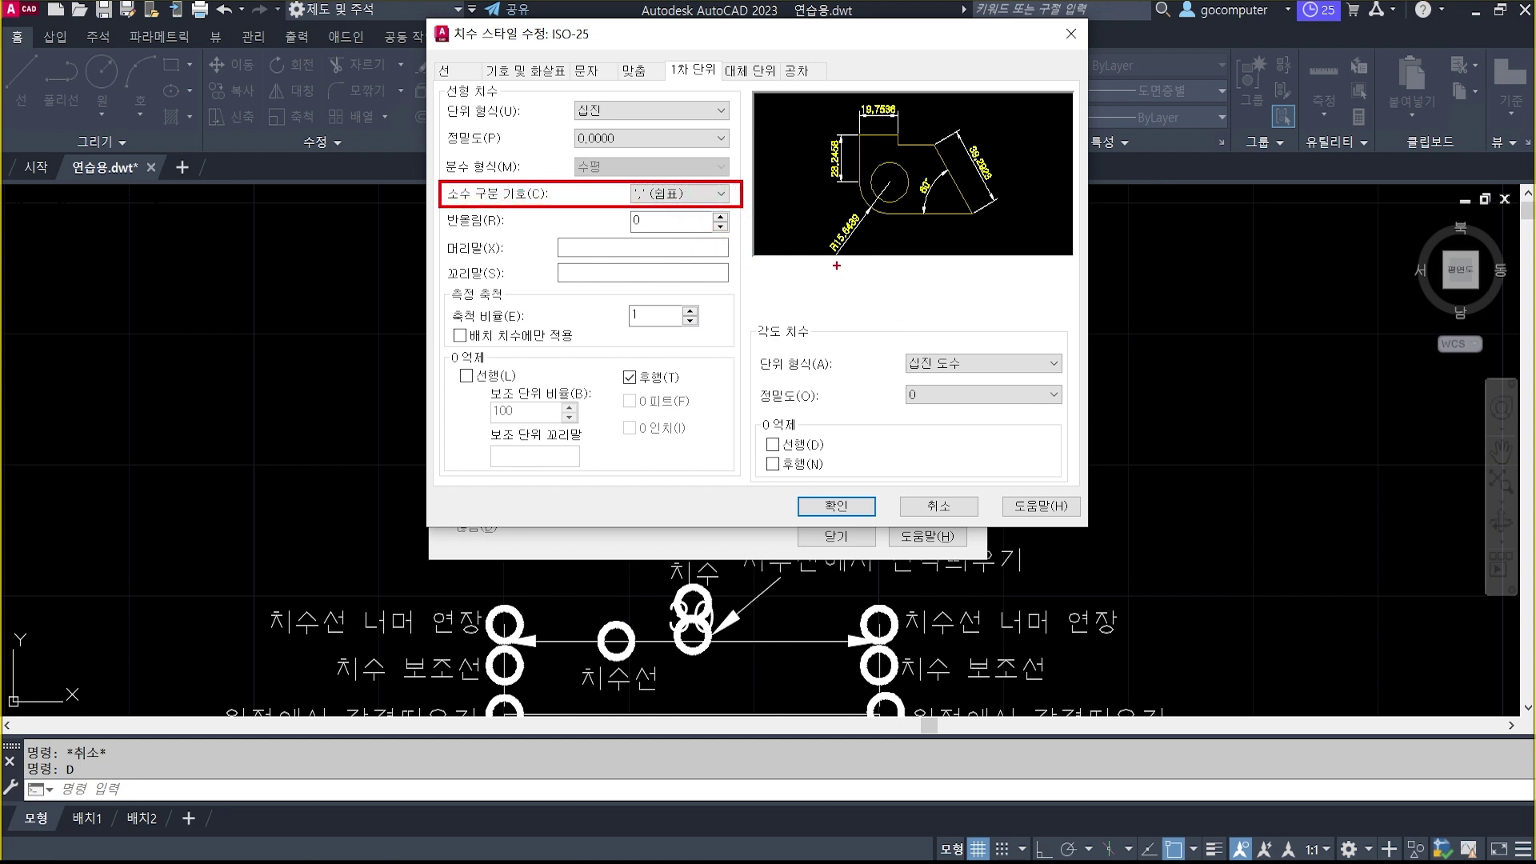
mouse_move(838, 260)
mouse_down()
mouse_move(838, 291)
mouse_move(879, 269)
mouse_move(946, 274)
mouse_up()
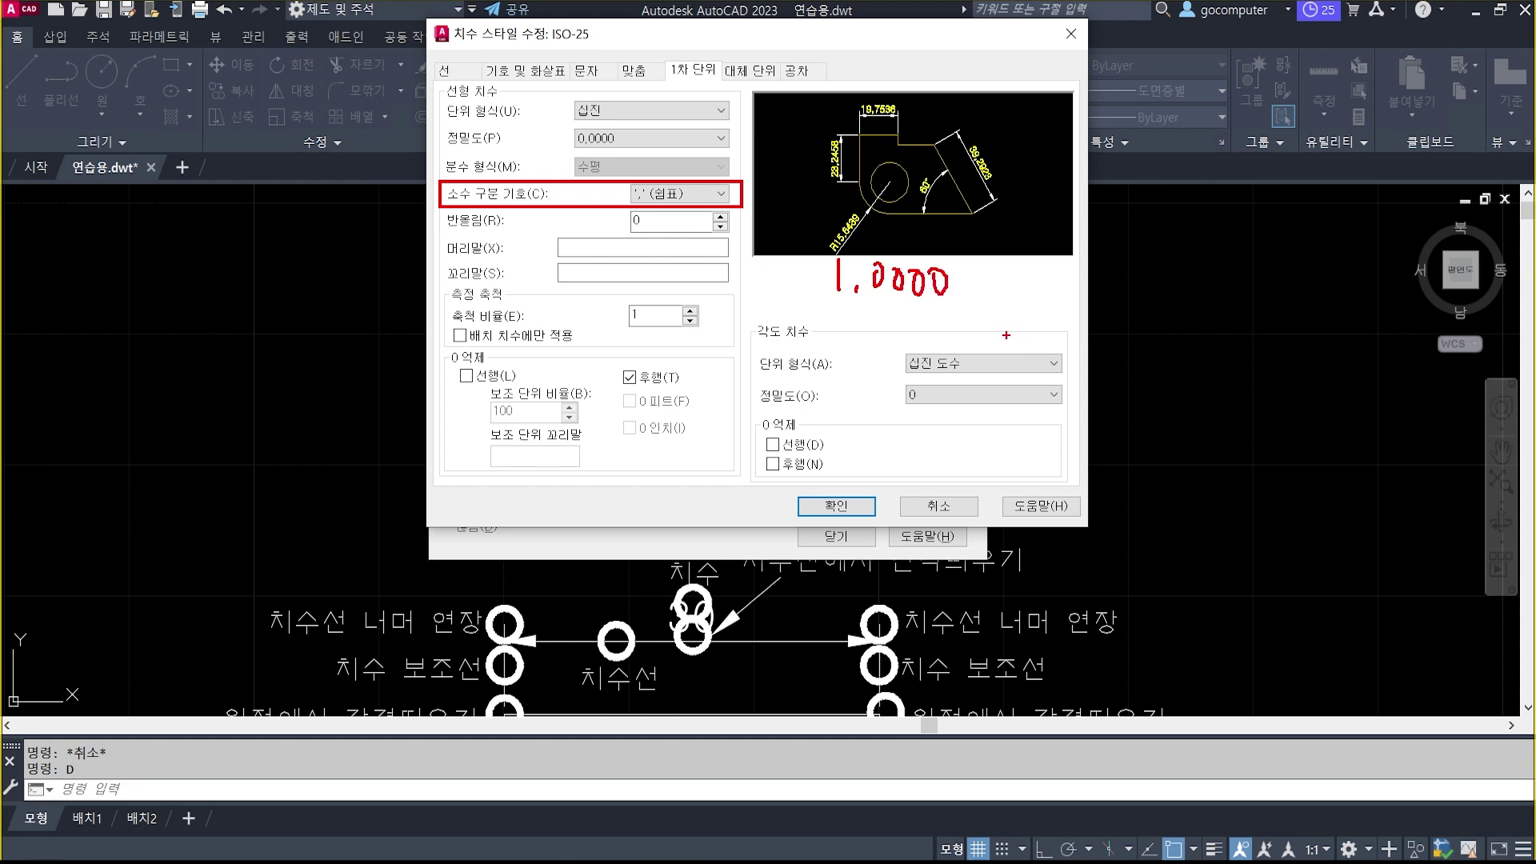
key(e)
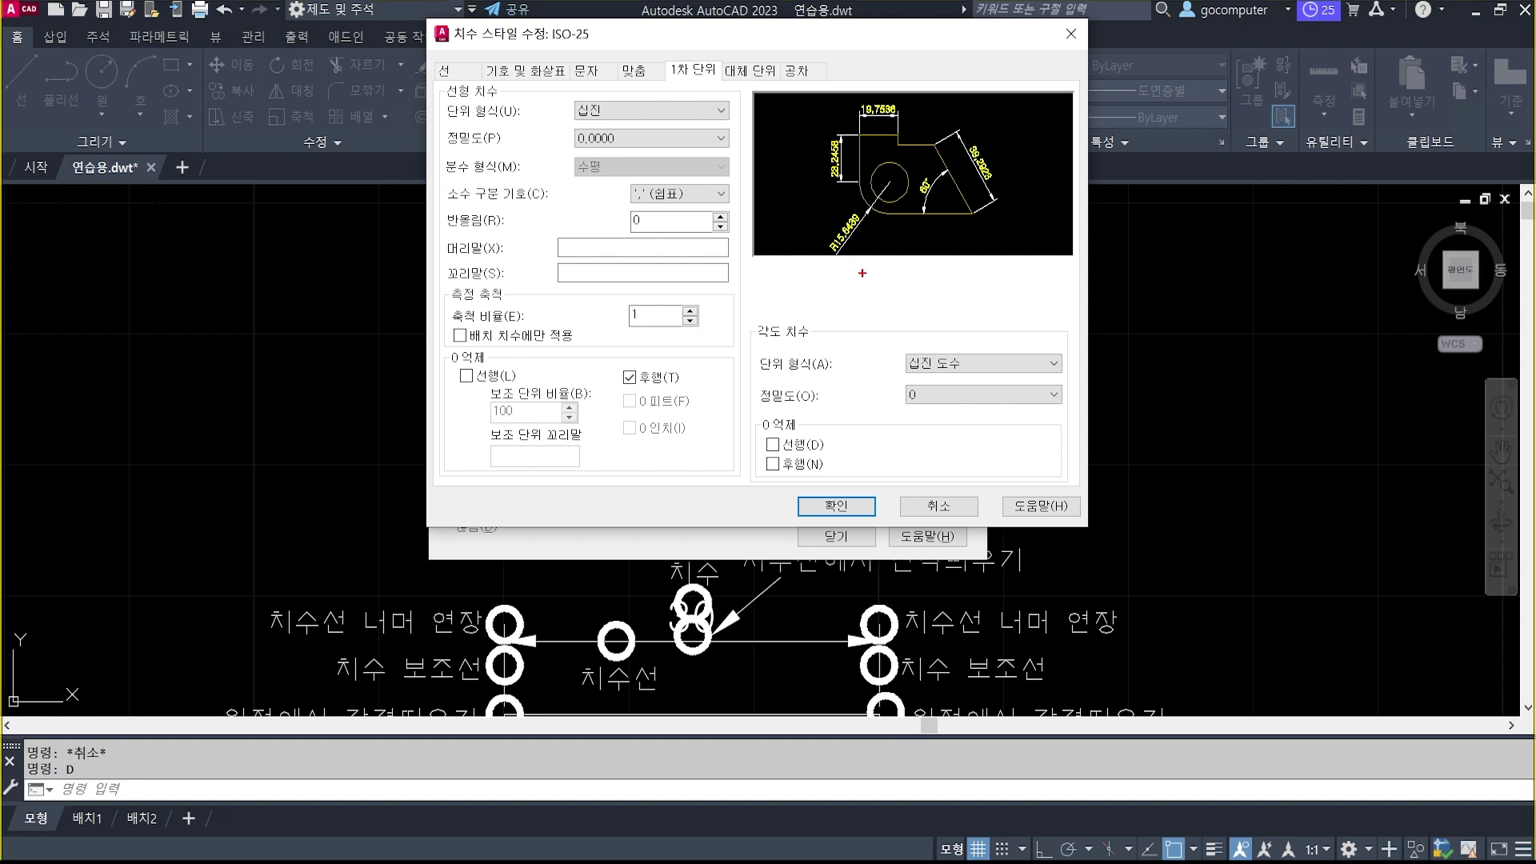
Handwrite 10.000 under the preview, overwrite its point with a comma, and circle both the number and the comma separator option.
mouse_move(839, 268)
mouse_down()
mouse_move(837, 307)
mouse_move(866, 276)
mouse_move(932, 278)
mouse_move(958, 303)
mouse_move(956, 277)
mouse_up()
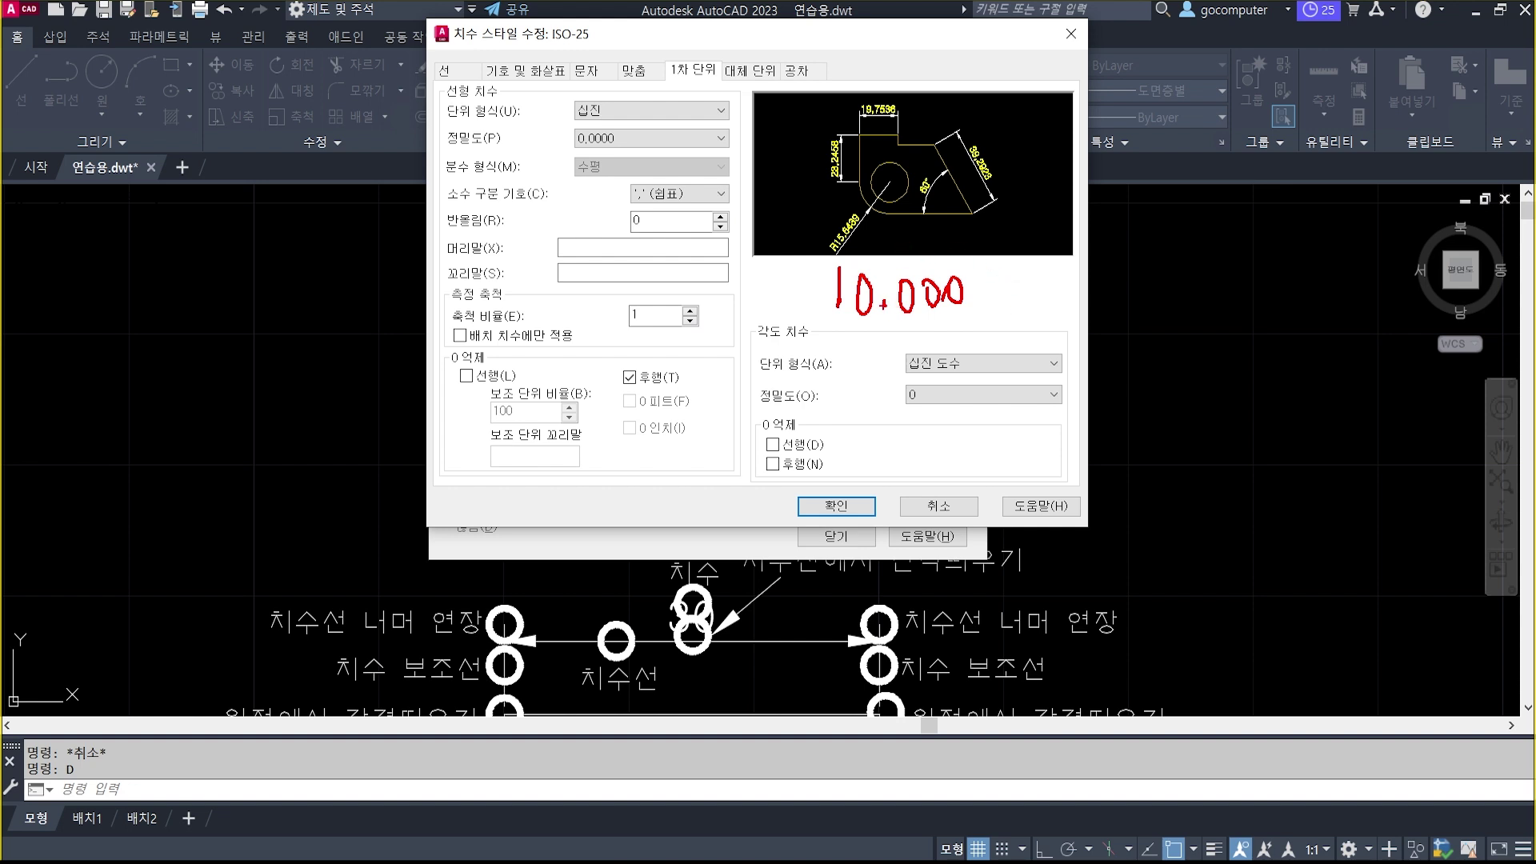
mouse_move(887, 314)
mouse_down()
mouse_move(872, 288)
mouse_move(896, 314)
mouse_move(881, 325)
mouse_up()
mouse_move(670, 211)
mouse_down()
mouse_move(625, 192)
mouse_move(684, 188)
mouse_move(674, 212)
mouse_up()
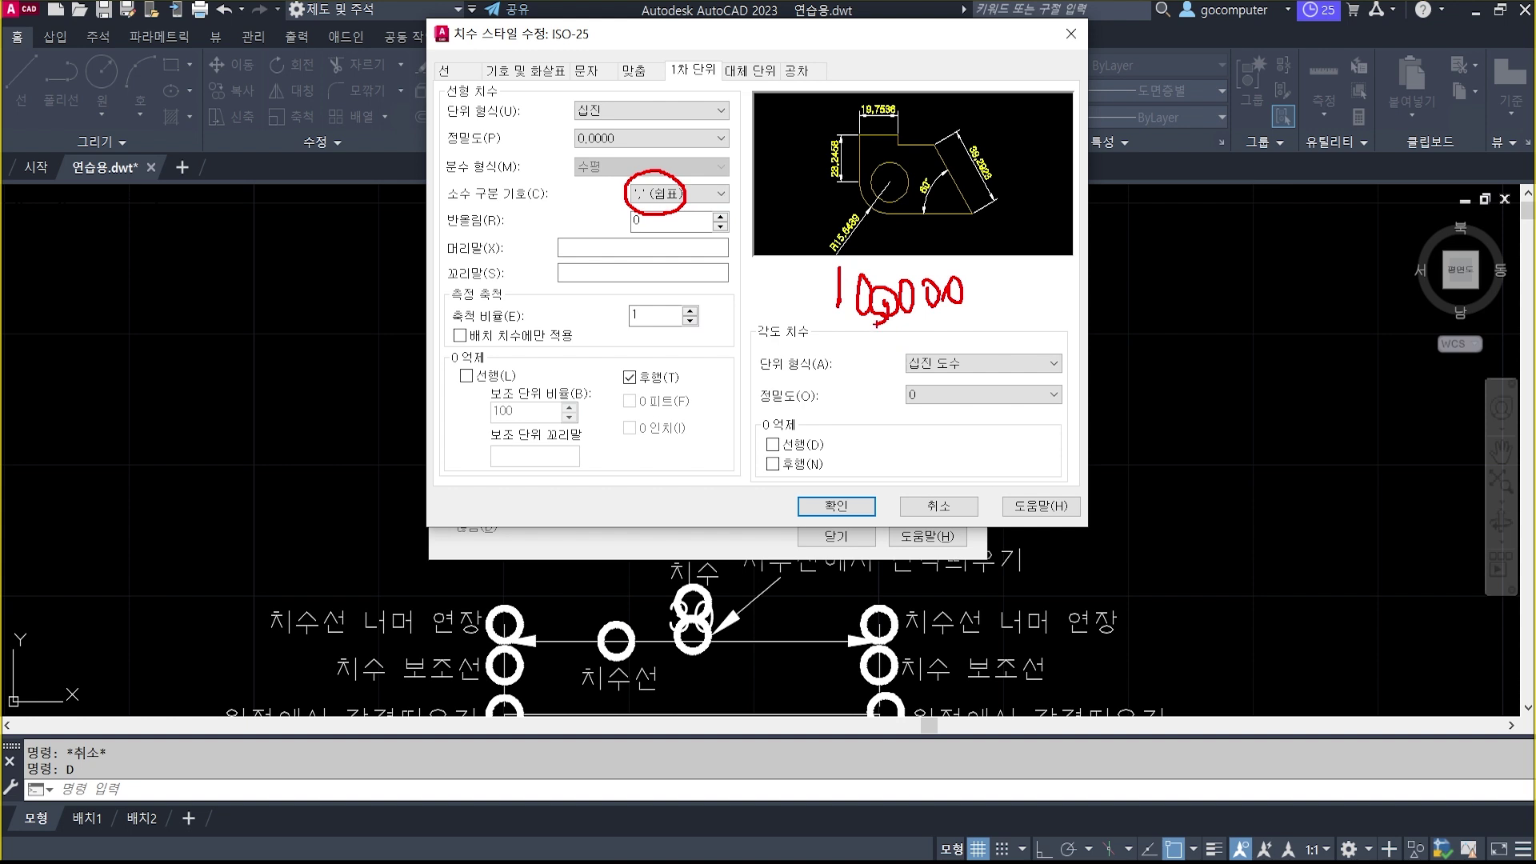
drag(806, 340, 993, 336)
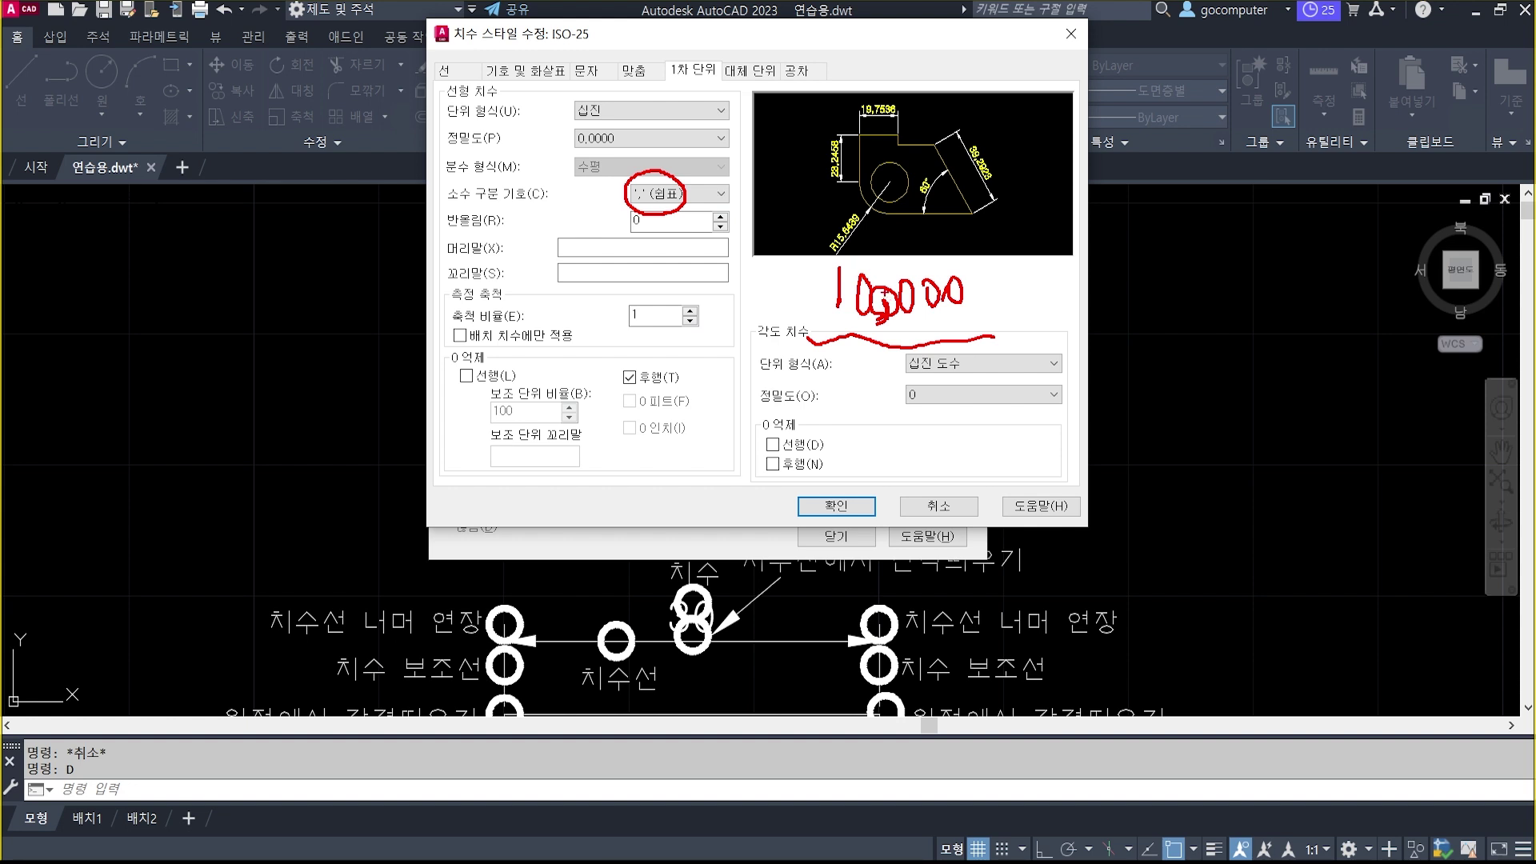
mouse_move(875, 346)
mouse_down()
mouse_move(843, 244)
mouse_move(964, 336)
mouse_move(874, 342)
mouse_up()
drag(1032, 258, 988, 264)
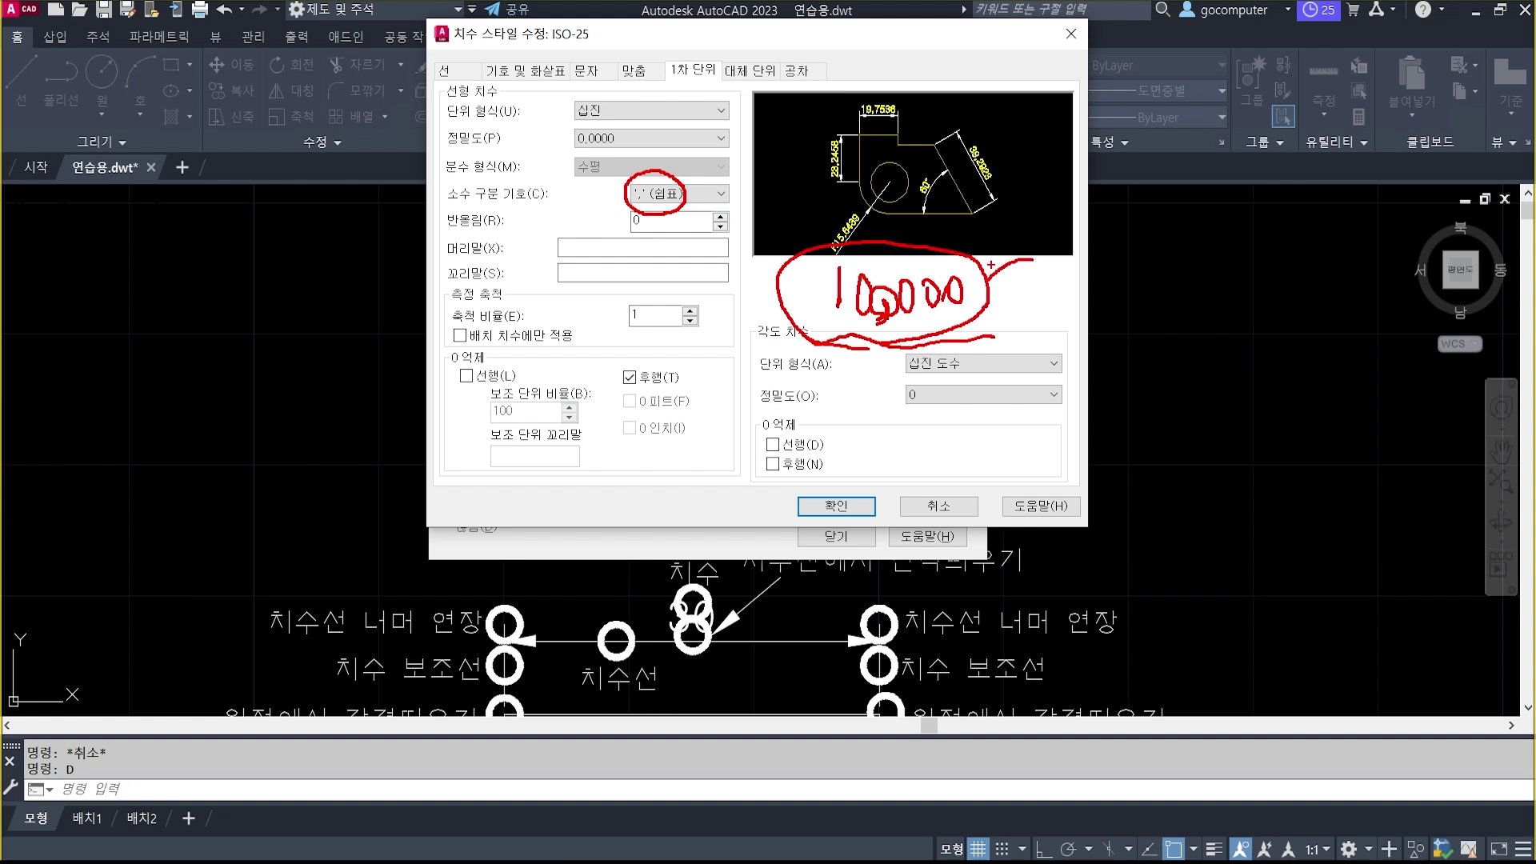
mouse_move(915, 330)
mouse_down()
mouse_move(800, 245)
mouse_move(975, 286)
mouse_move(808, 335)
mouse_up()
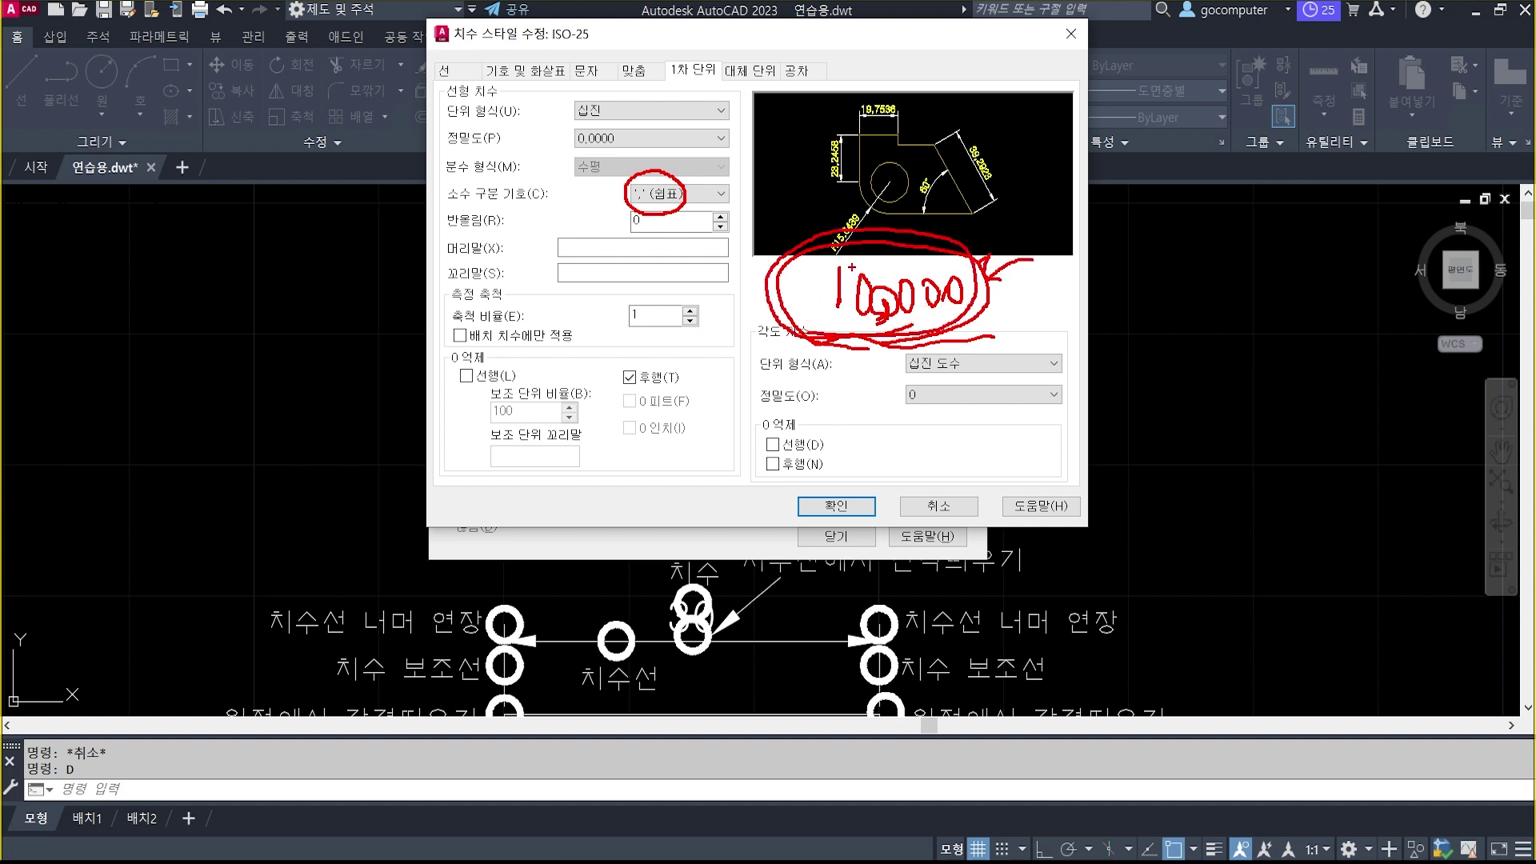
mouse_move(1047, 279)
mouse_down()
mouse_move(1031, 295)
mouse_move(1022, 274)
mouse_move(1042, 310)
mouse_up()
Clear the markup and set the linear dimensions' decimal separator to '.' (period).
key(Escape)
click(723, 200)
click(671, 205)
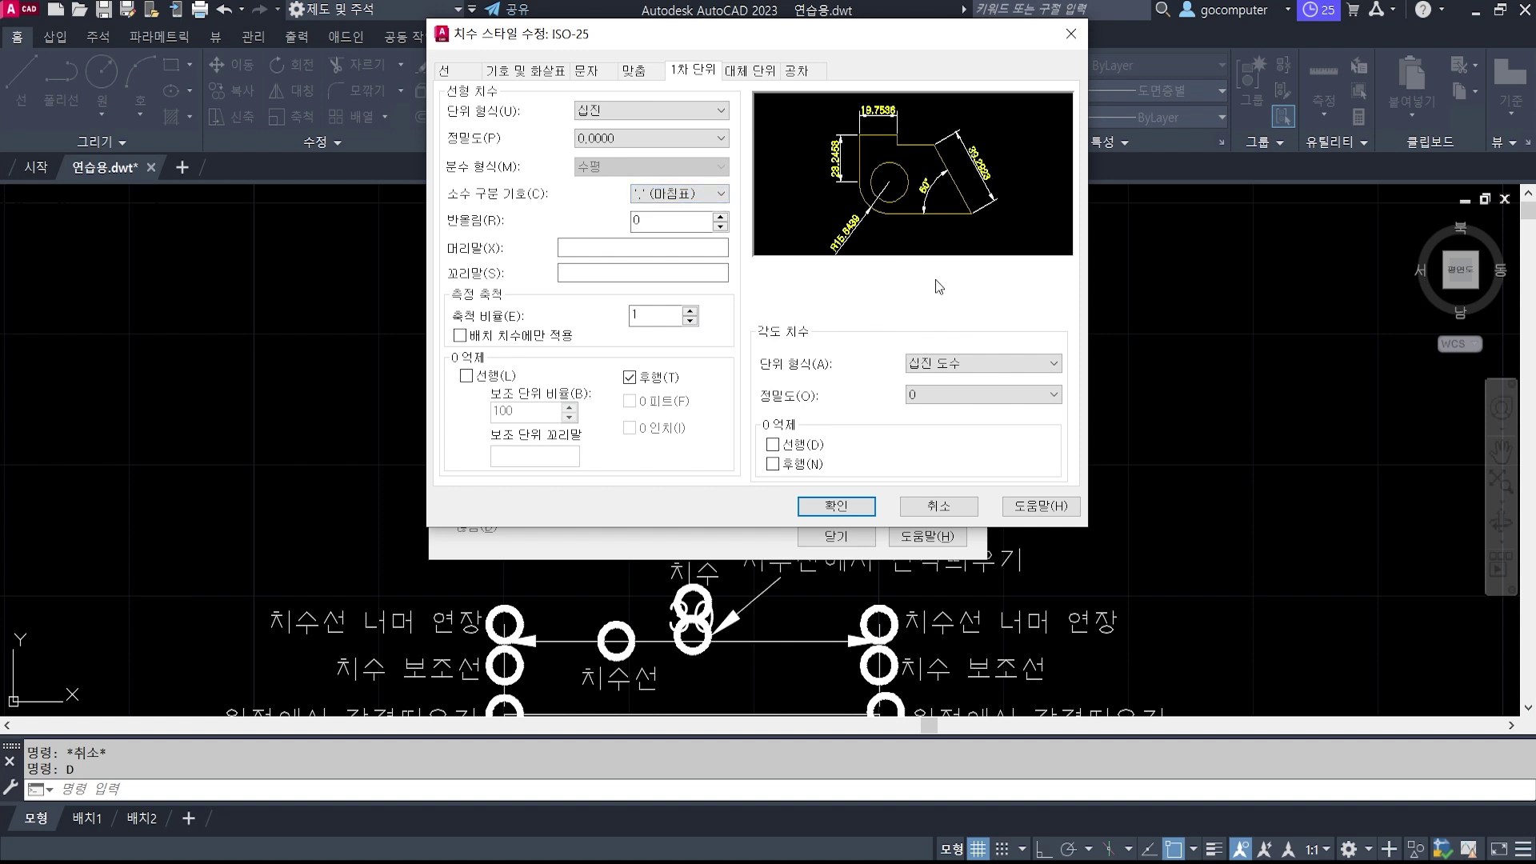
Box the angular dimension settings with on-screen markup, and clear it.
key(ctrl+2)
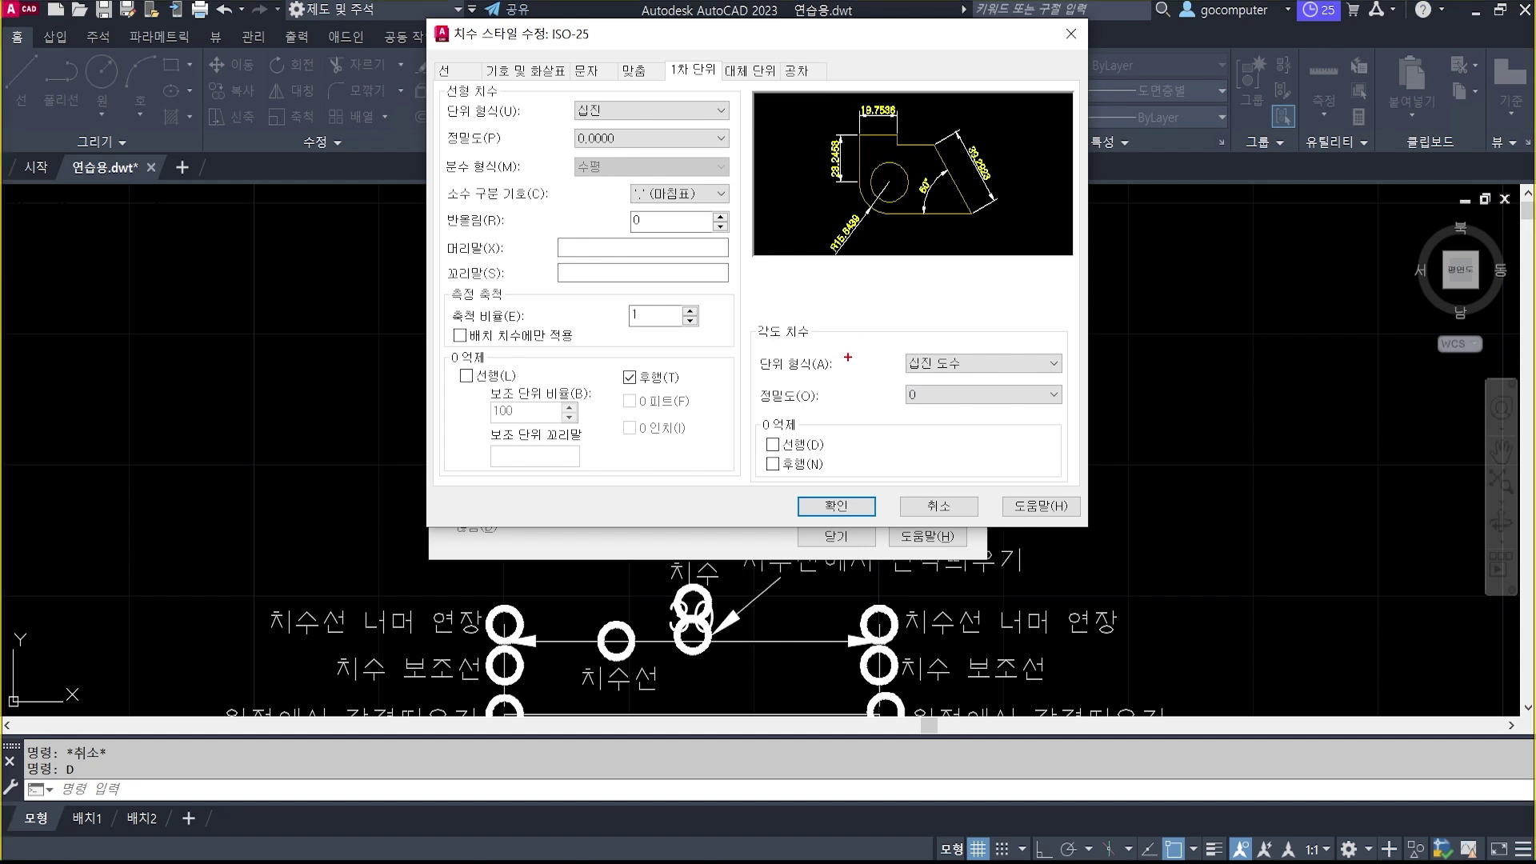
mouse_move(756, 301)
ctrl+mouse_down()
mouse_move(983, 404)
mouse_move(1075, 485)
ctrl+mouse_up()
key(Escape)
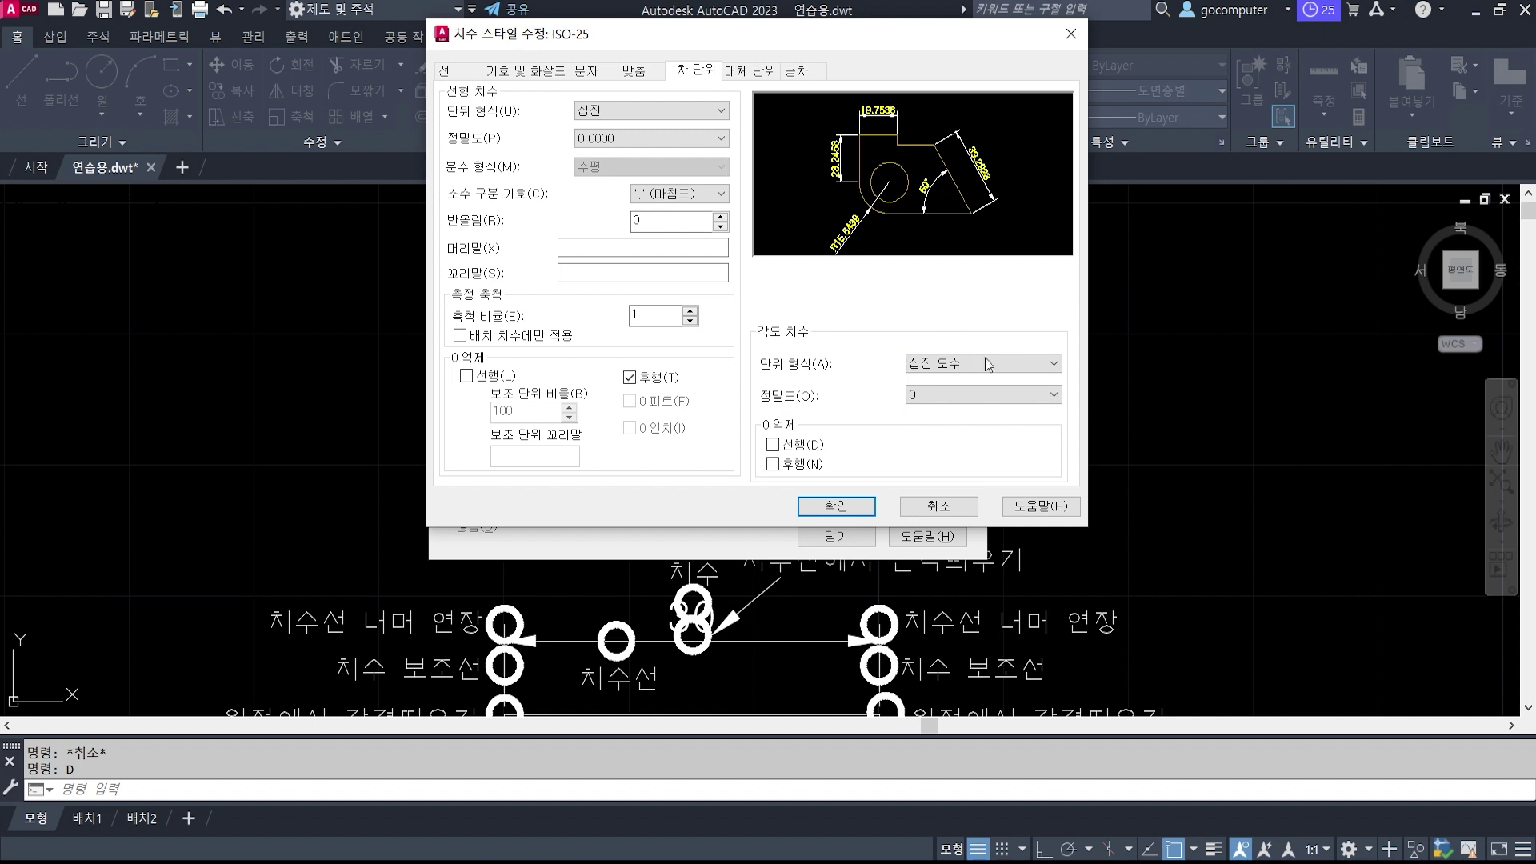
Set the angular dimension precision to 0.00 and suppress trailing zeros for angular dimensions.
click(977, 388)
click(977, 388)
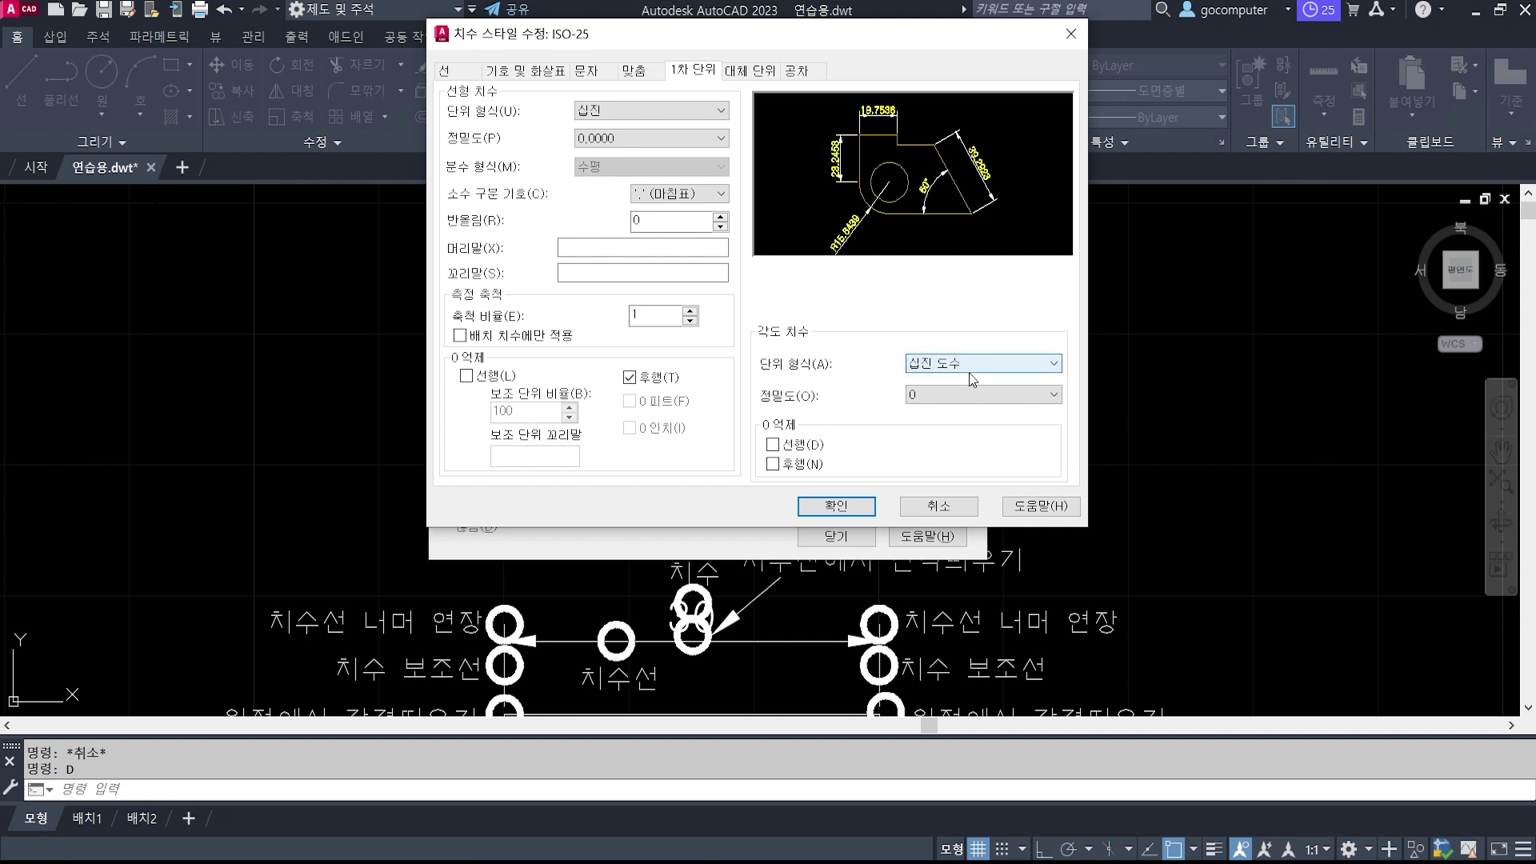
click(981, 390)
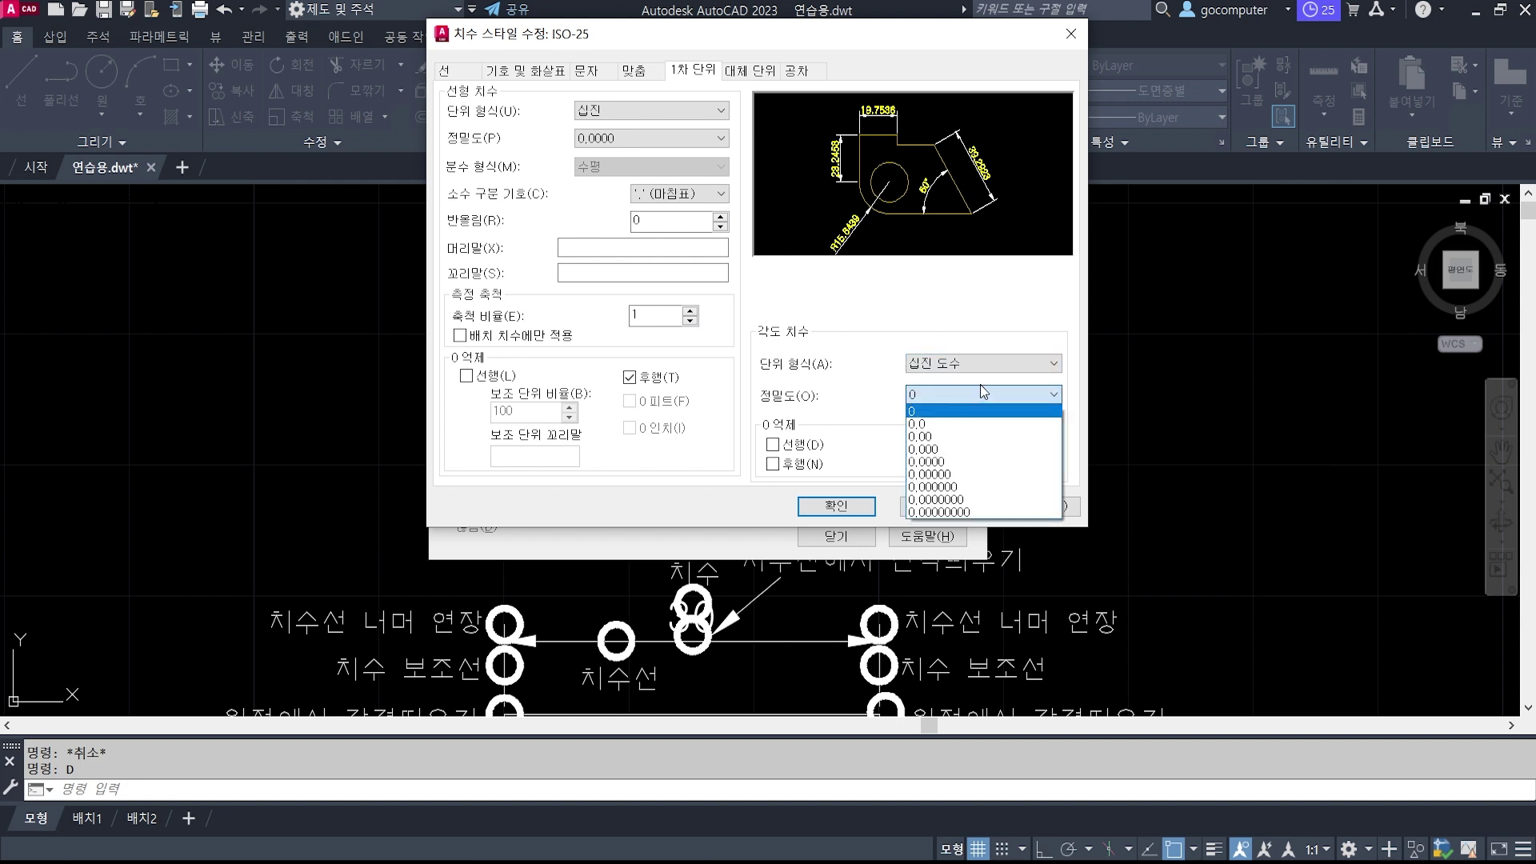
click(975, 437)
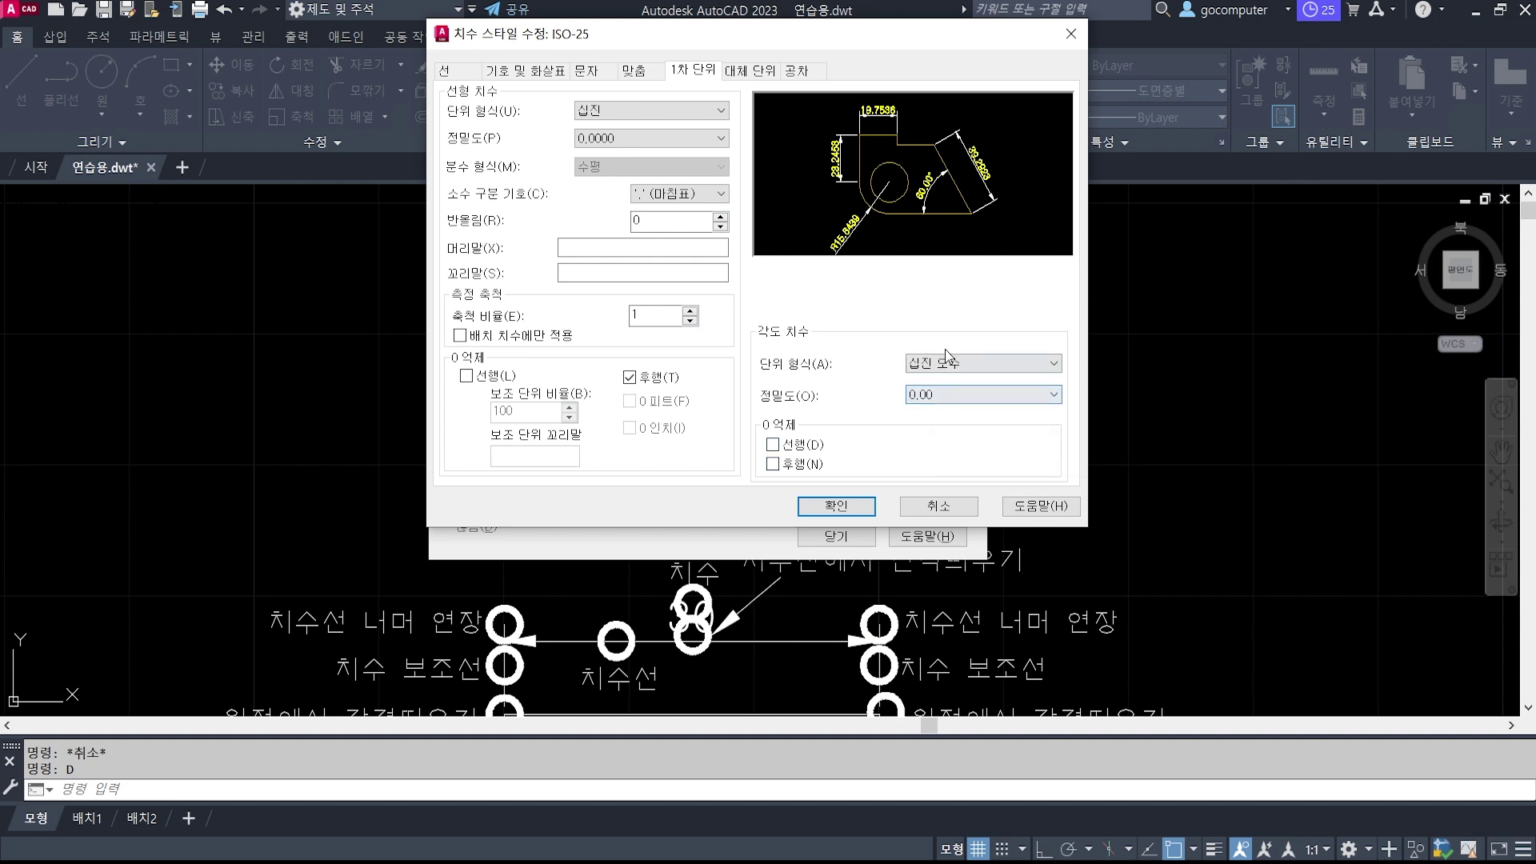
click(772, 465)
Review the alternate units and tolerance settings, and save the ISO-25 style changes.
click(759, 74)
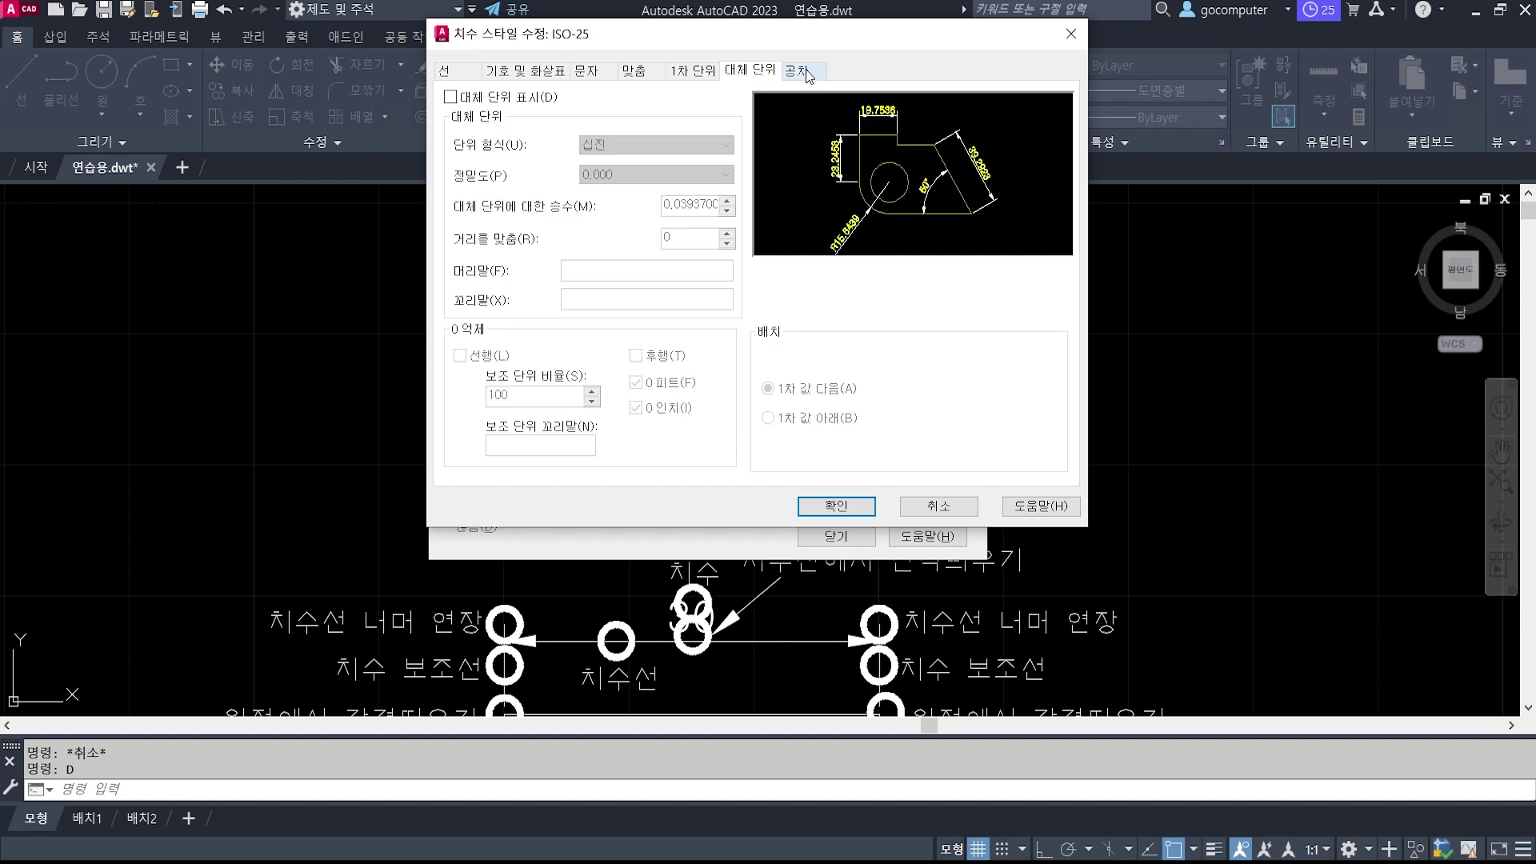
click(806, 73)
click(732, 77)
click(678, 76)
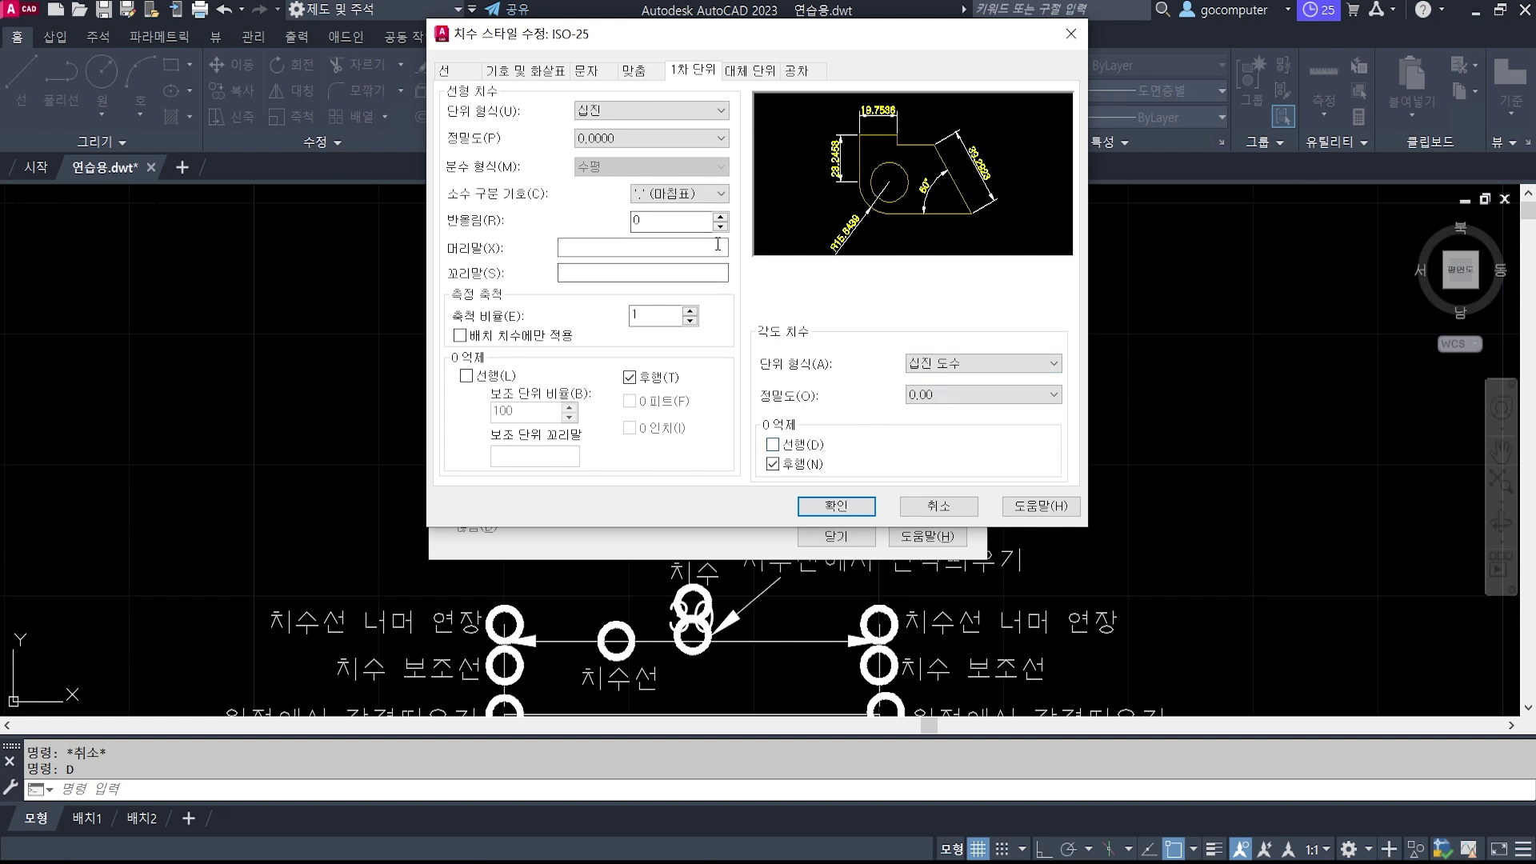
click(835, 506)
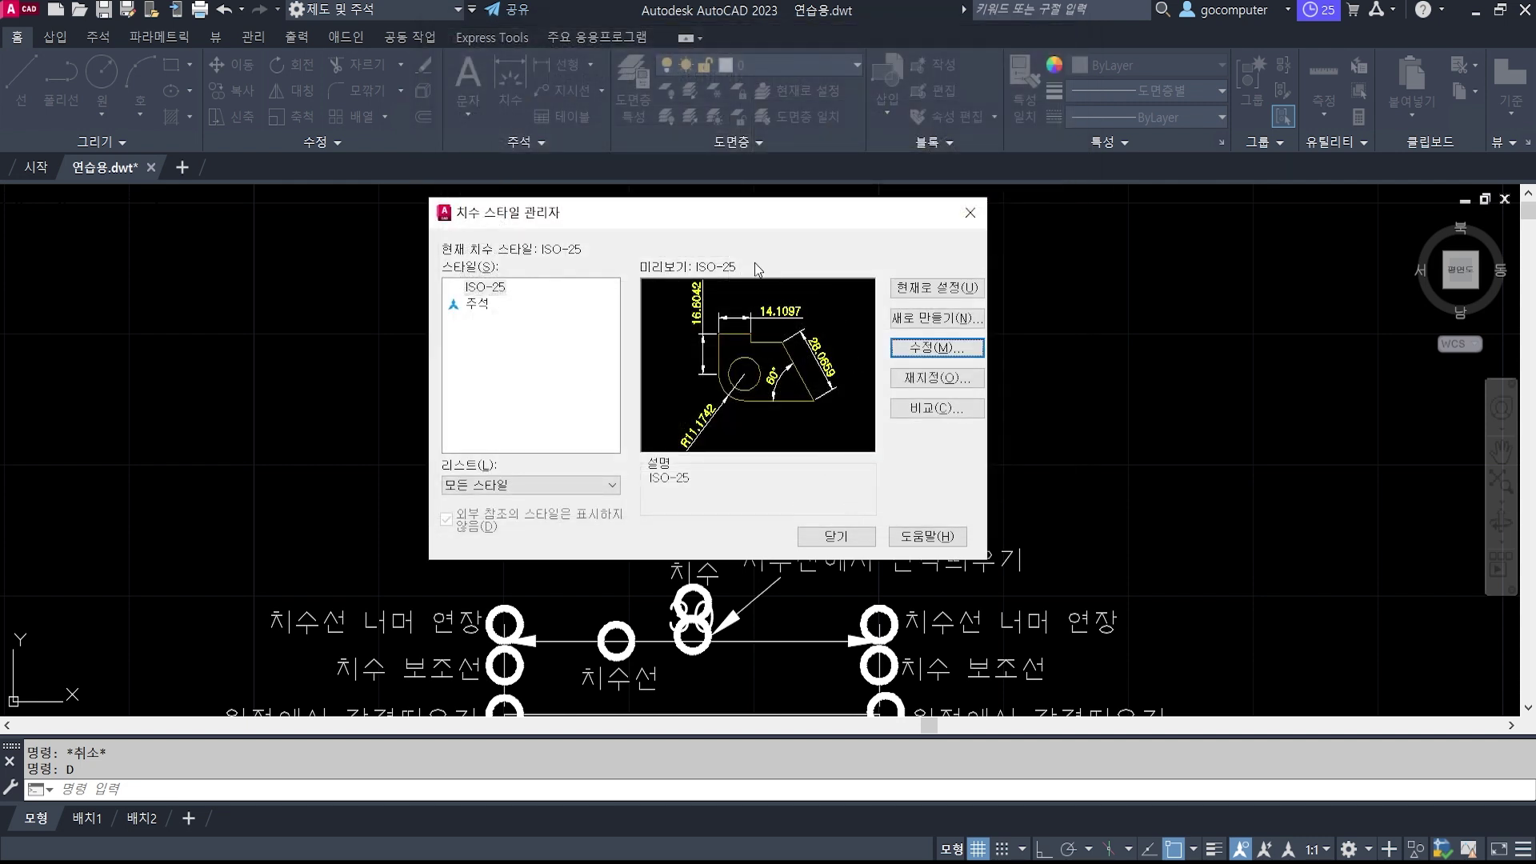
Move the Dimension Style Manager aside and sketch a large and a small rectangle joined by a narrow neck, circling the joint.
drag(751, 213, 592, 115)
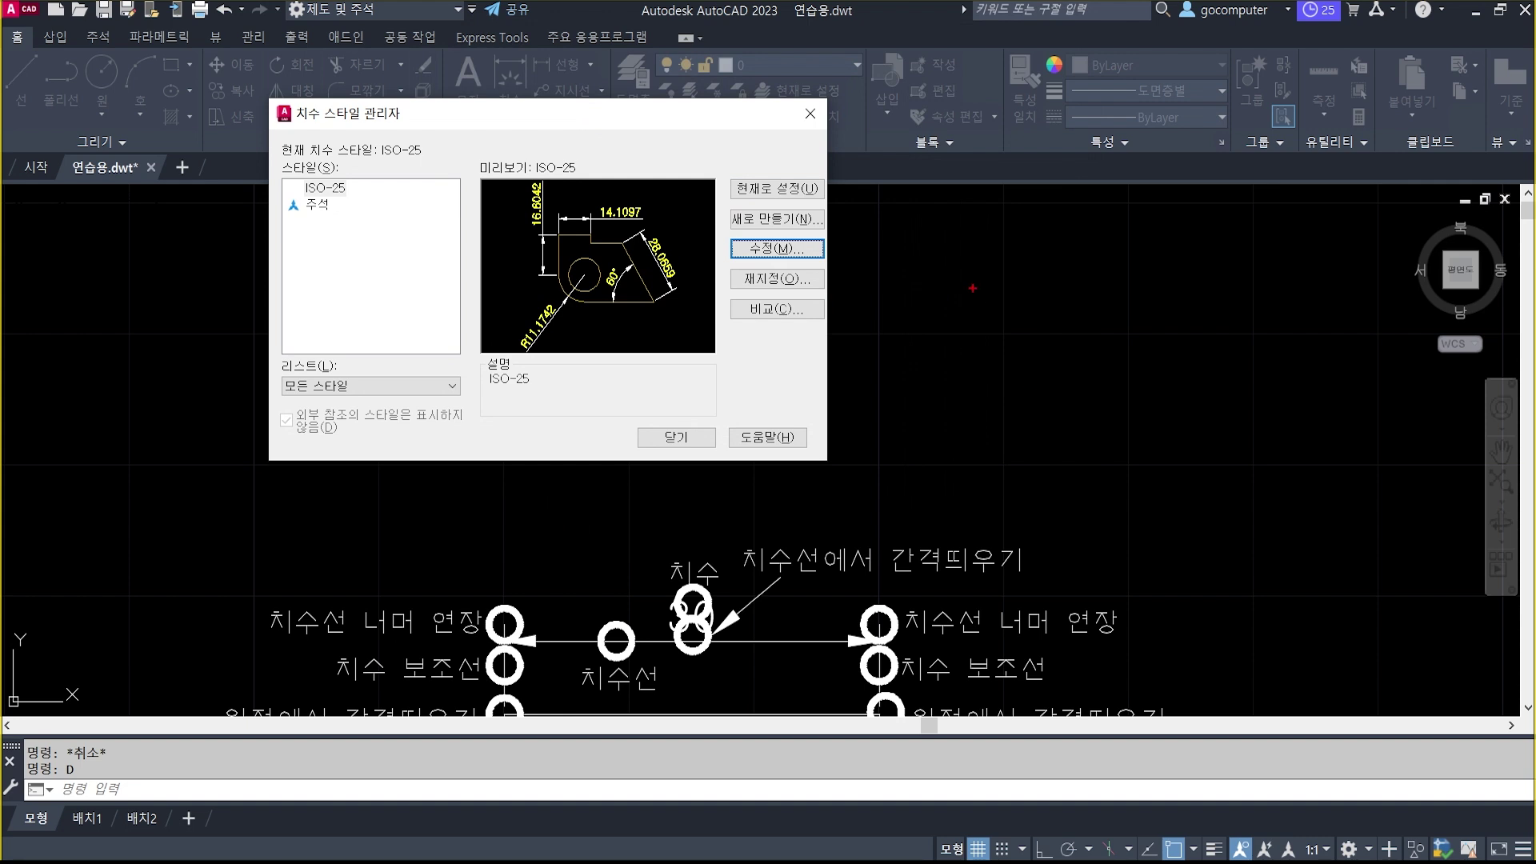
drag(909, 329, 1110, 437)
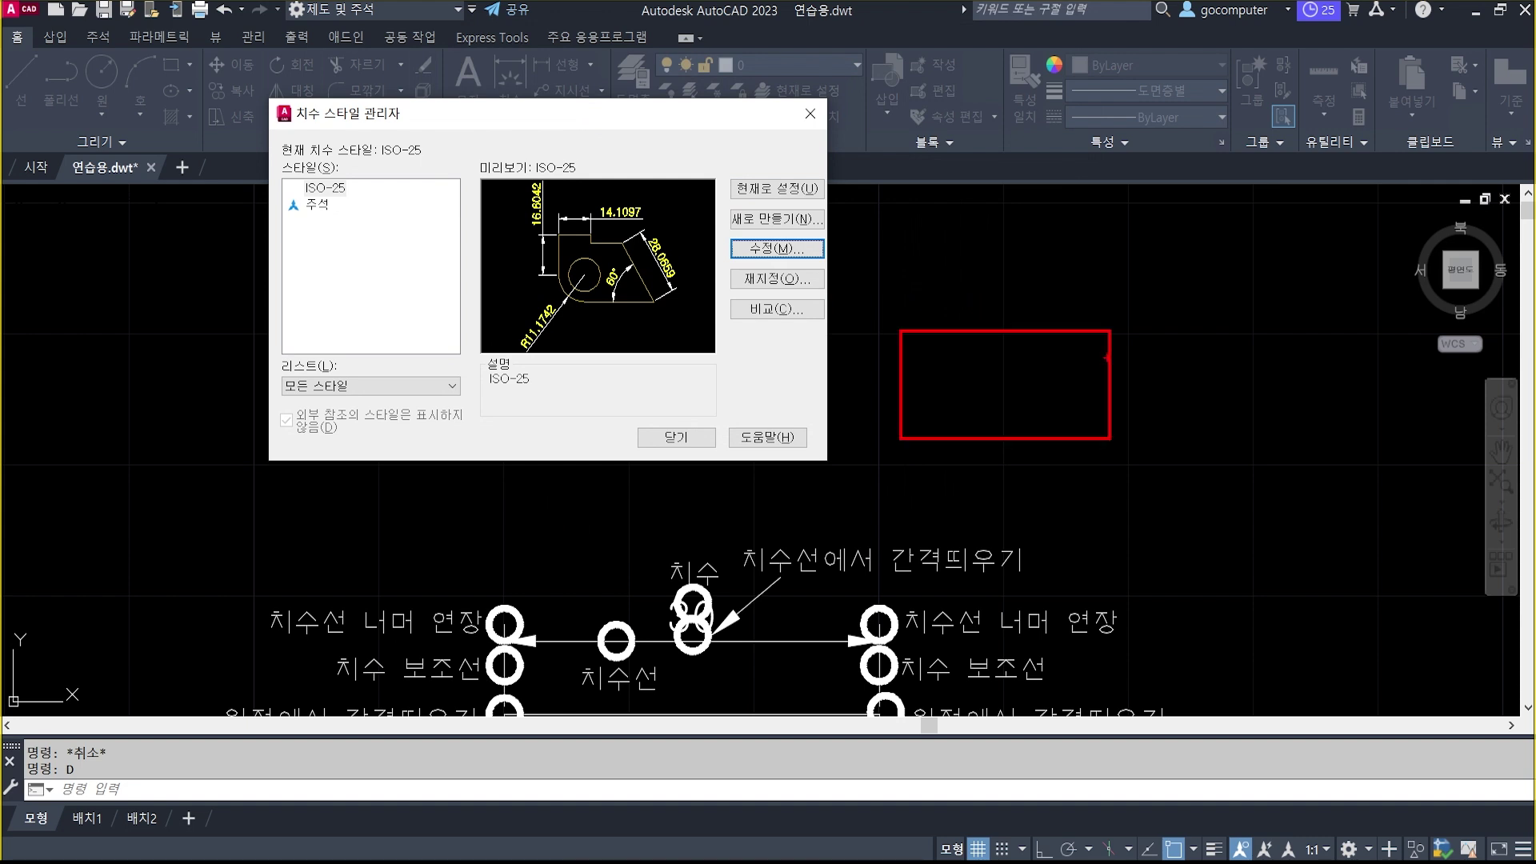
drag(1122, 354, 1217, 412)
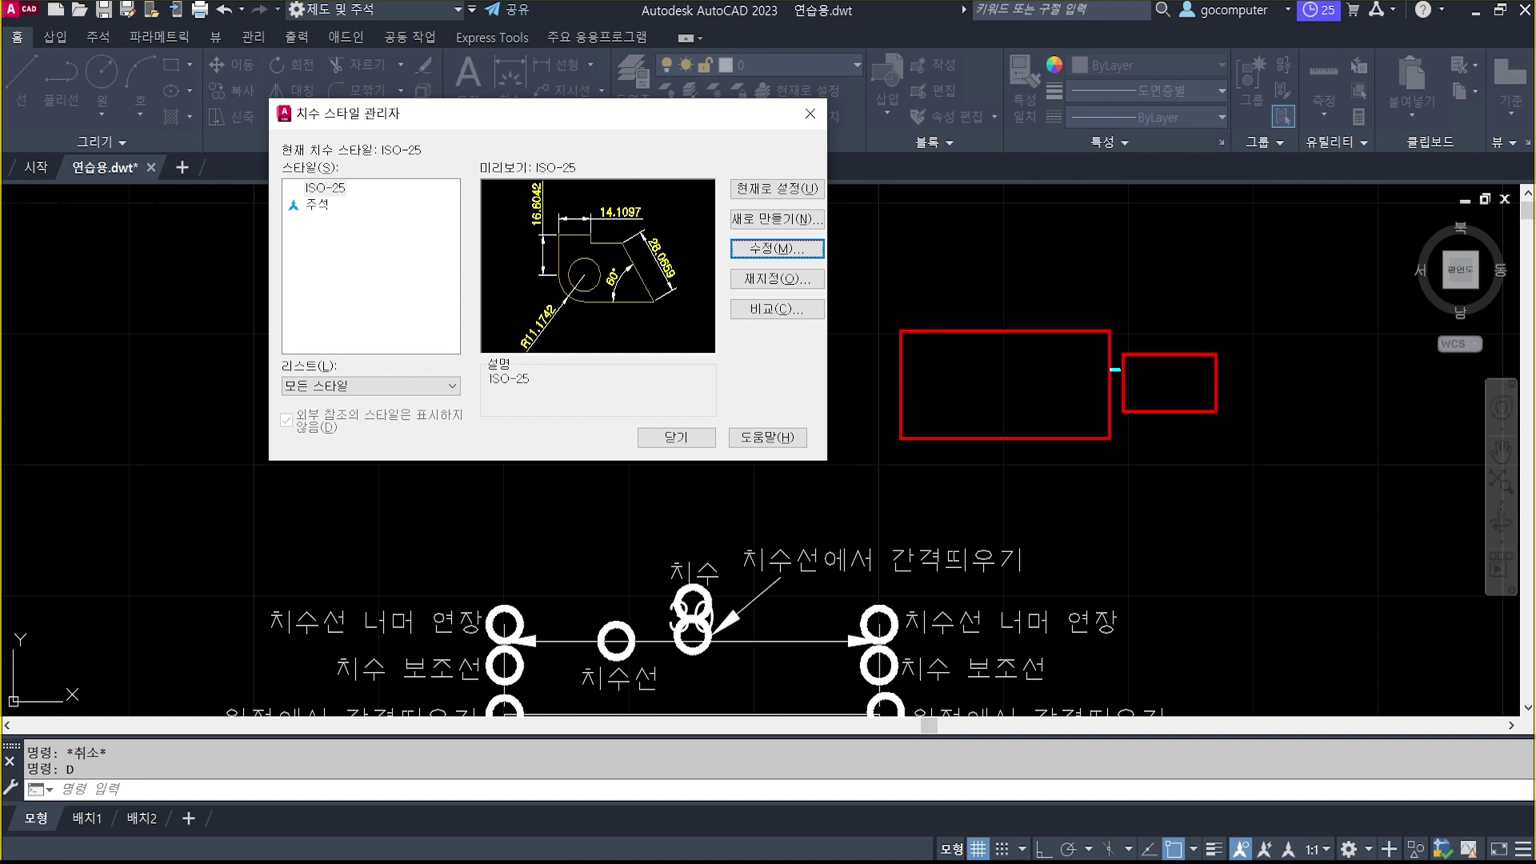
drag(1121, 370, 1126, 391)
mouse_move(1135, 371)
mouse_down()
mouse_move(1120, 374)
mouse_move(1088, 331)
mouse_move(1136, 328)
mouse_move(1132, 369)
mouse_up()
Sketch a larger detail circle above the rectangles and draw the joint's stepped profile enlarged inside it.
mouse_move(1319, 268)
mouse_down()
mouse_move(1298, 274)
mouse_move(1243, 154)
mouse_move(1358, 178)
mouse_move(1305, 272)
mouse_up()
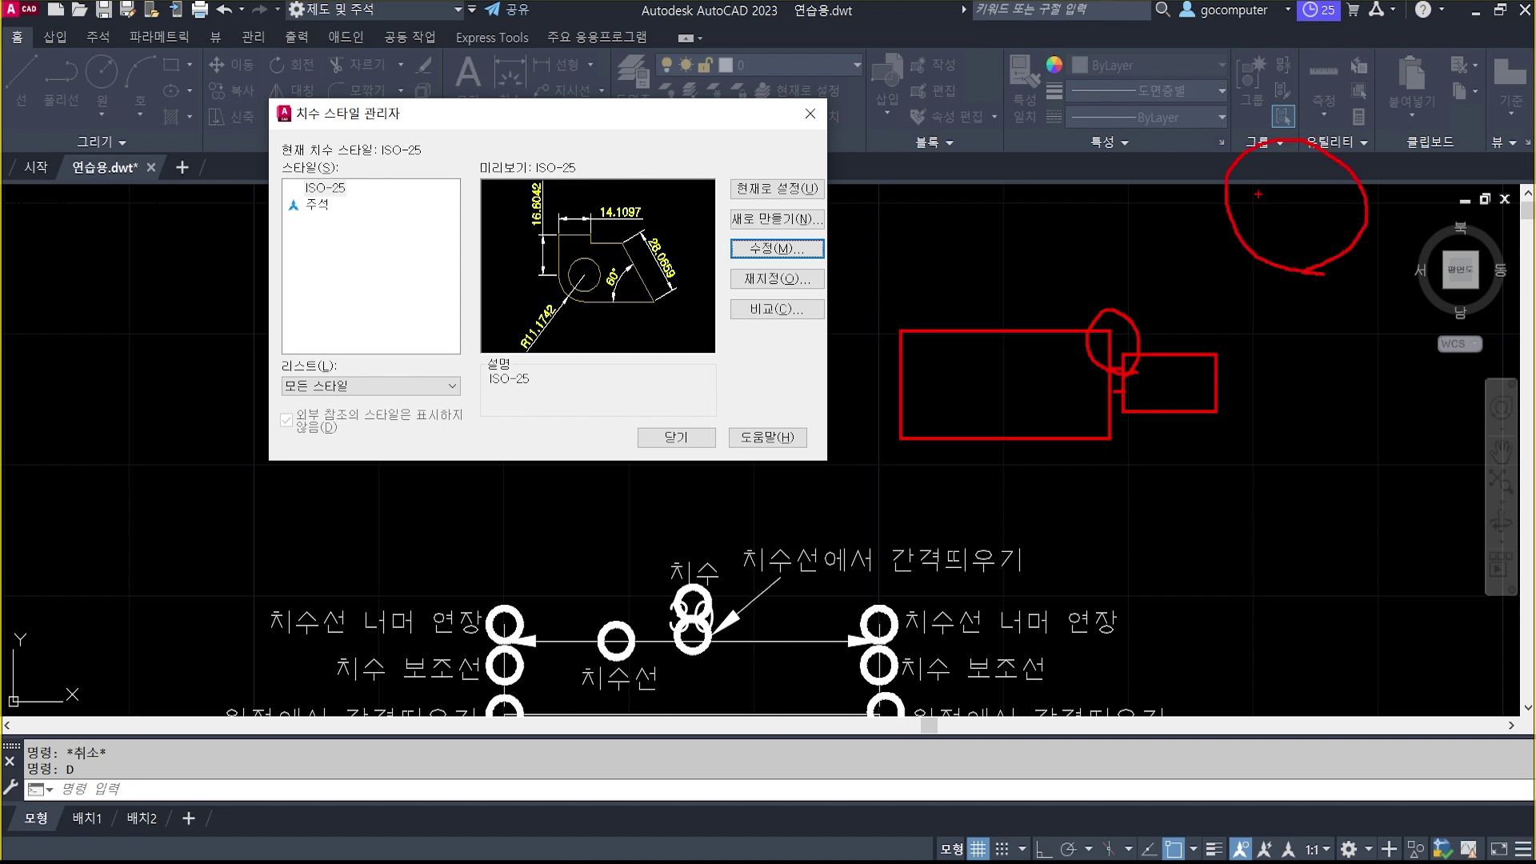
mouse_move(1229, 192)
mouse_down()
mouse_move(1280, 192)
mouse_move(1280, 269)
mouse_move(1302, 243)
mouse_move(1312, 263)
mouse_up()
drag(1312, 212, 1367, 211)
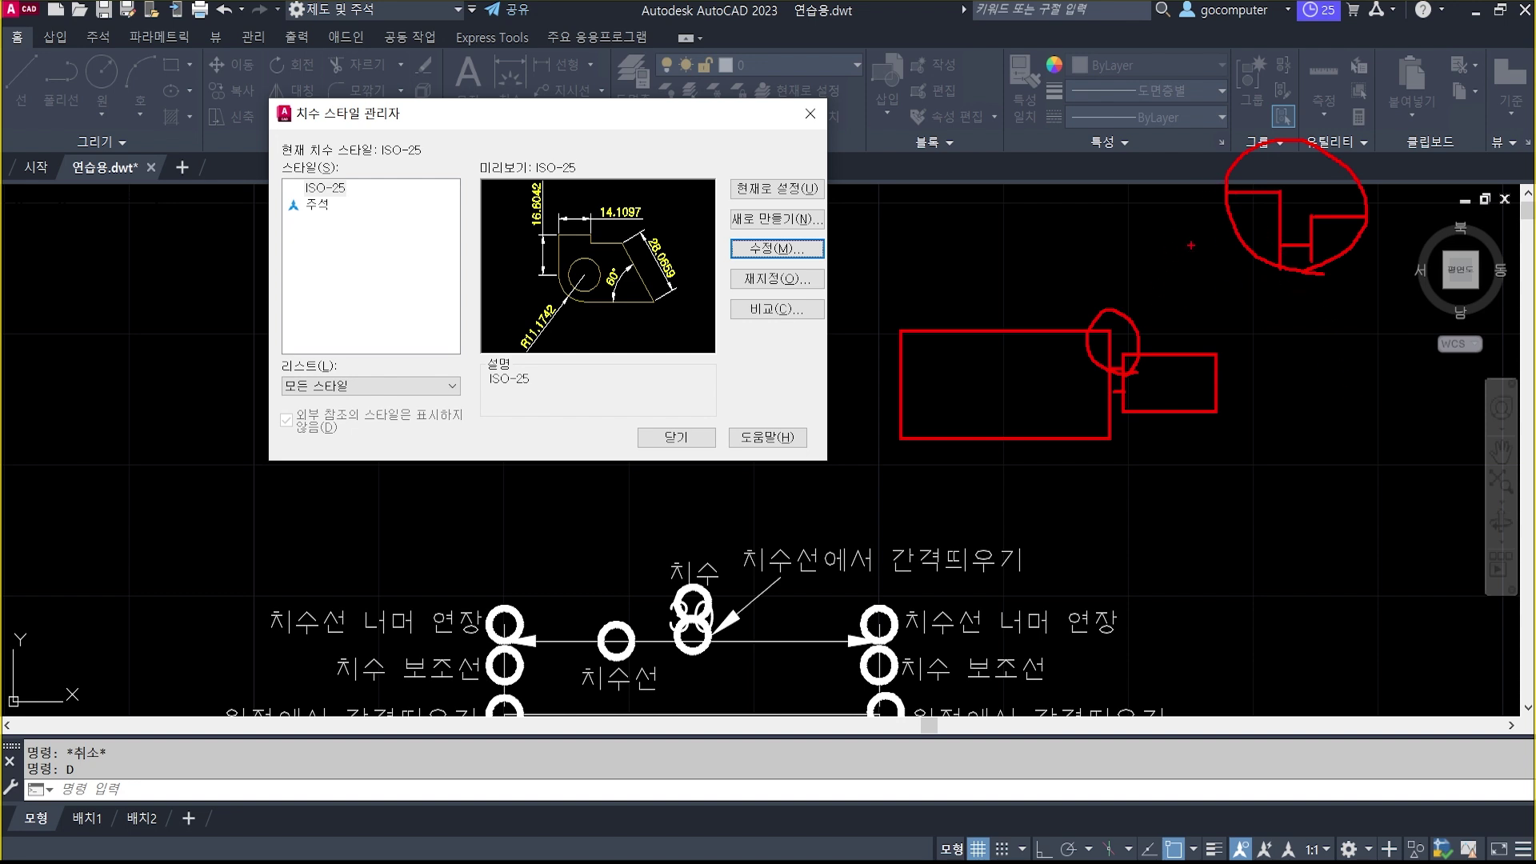
Label the enlarged detail x2, draw extension lines above its groove, and circle the original joint again.
mouse_move(1185, 245)
mouse_down()
mouse_move(1199, 276)
mouse_move(1169, 269)
mouse_up()
drag(1278, 183, 1278, 141)
mouse_move(1308, 201)
mouse_down()
mouse_move(1309, 145)
mouse_move(1306, 158)
mouse_up()
mouse_move(1122, 382)
mouse_down()
mouse_move(1120, 295)
mouse_move(1136, 352)
mouse_up()
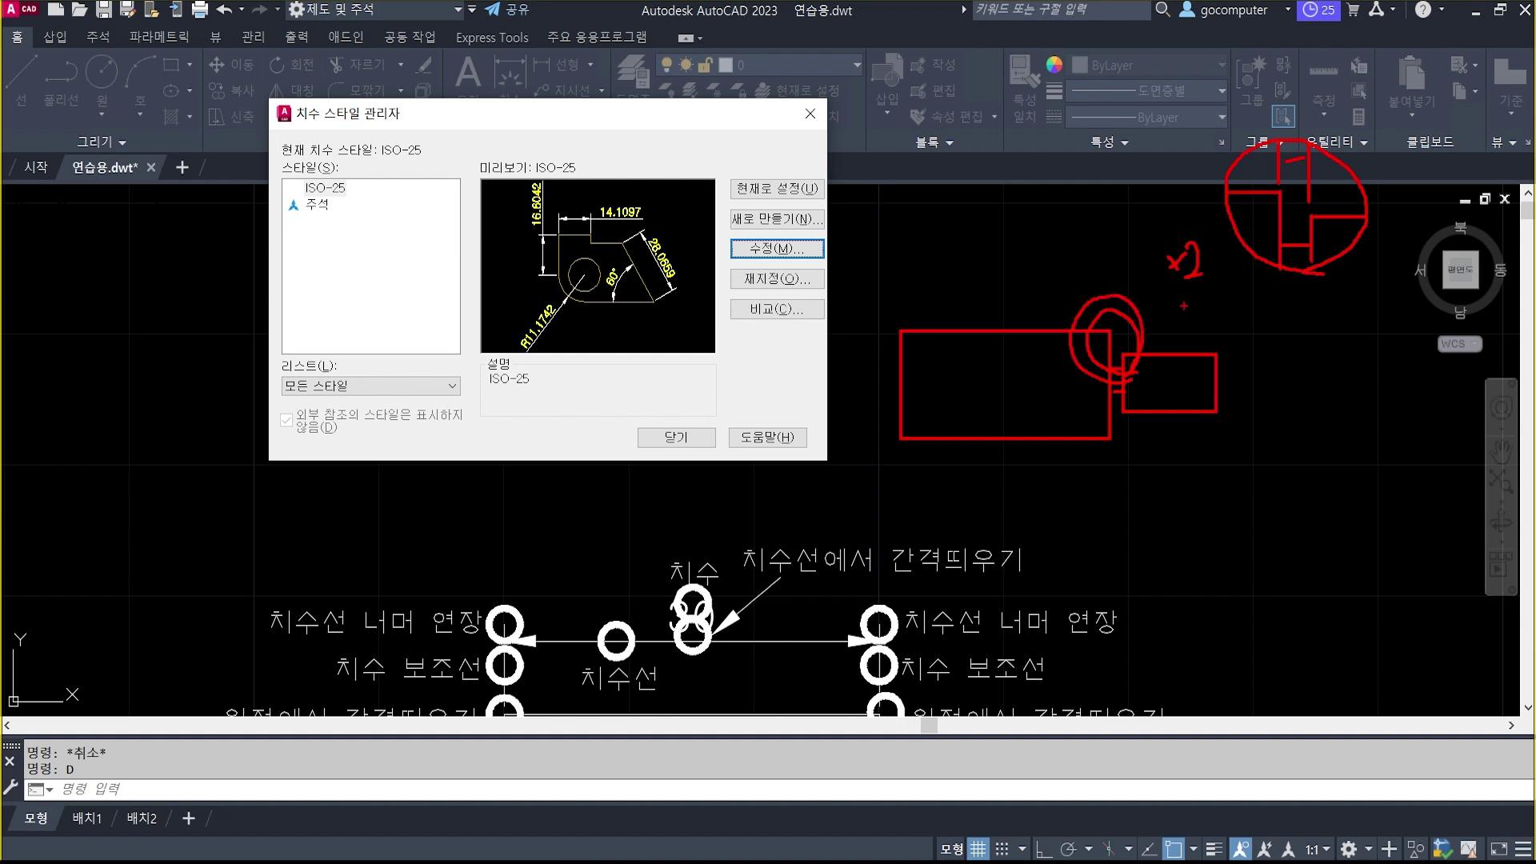
Write a 2 below the enlarged detail, mark over its groove, circle the rectangles' joint once more, and clear the markup.
mouse_move(1259, 296)
mouse_down()
mouse_move(1256, 323)
mouse_move(1275, 319)
mouse_up()
drag(1310, 161, 1325, 180)
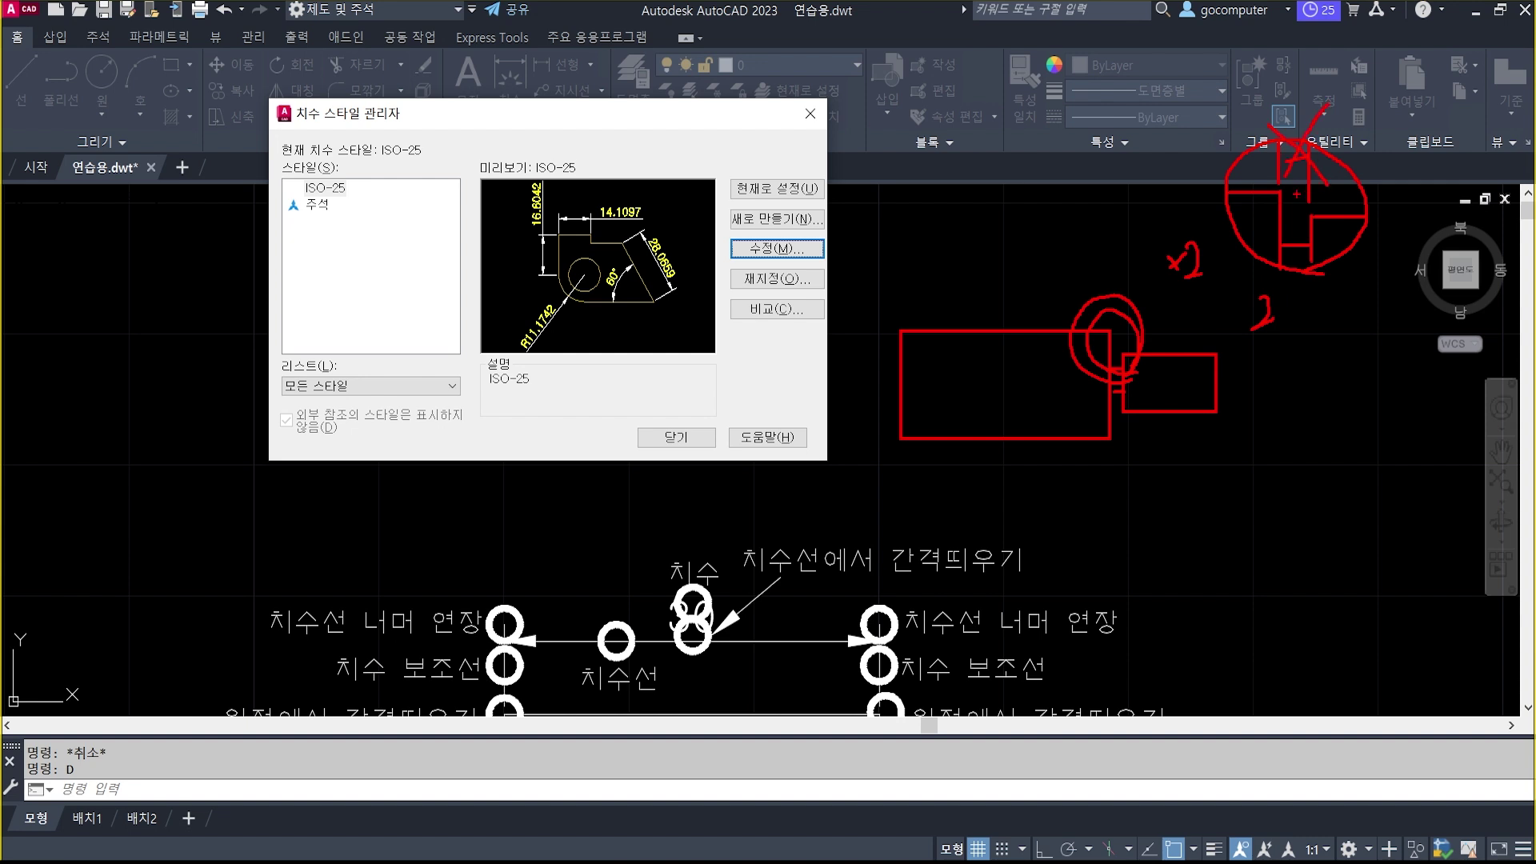
mouse_move(1124, 404)
mouse_down()
mouse_move(1080, 376)
mouse_move(1151, 380)
mouse_up()
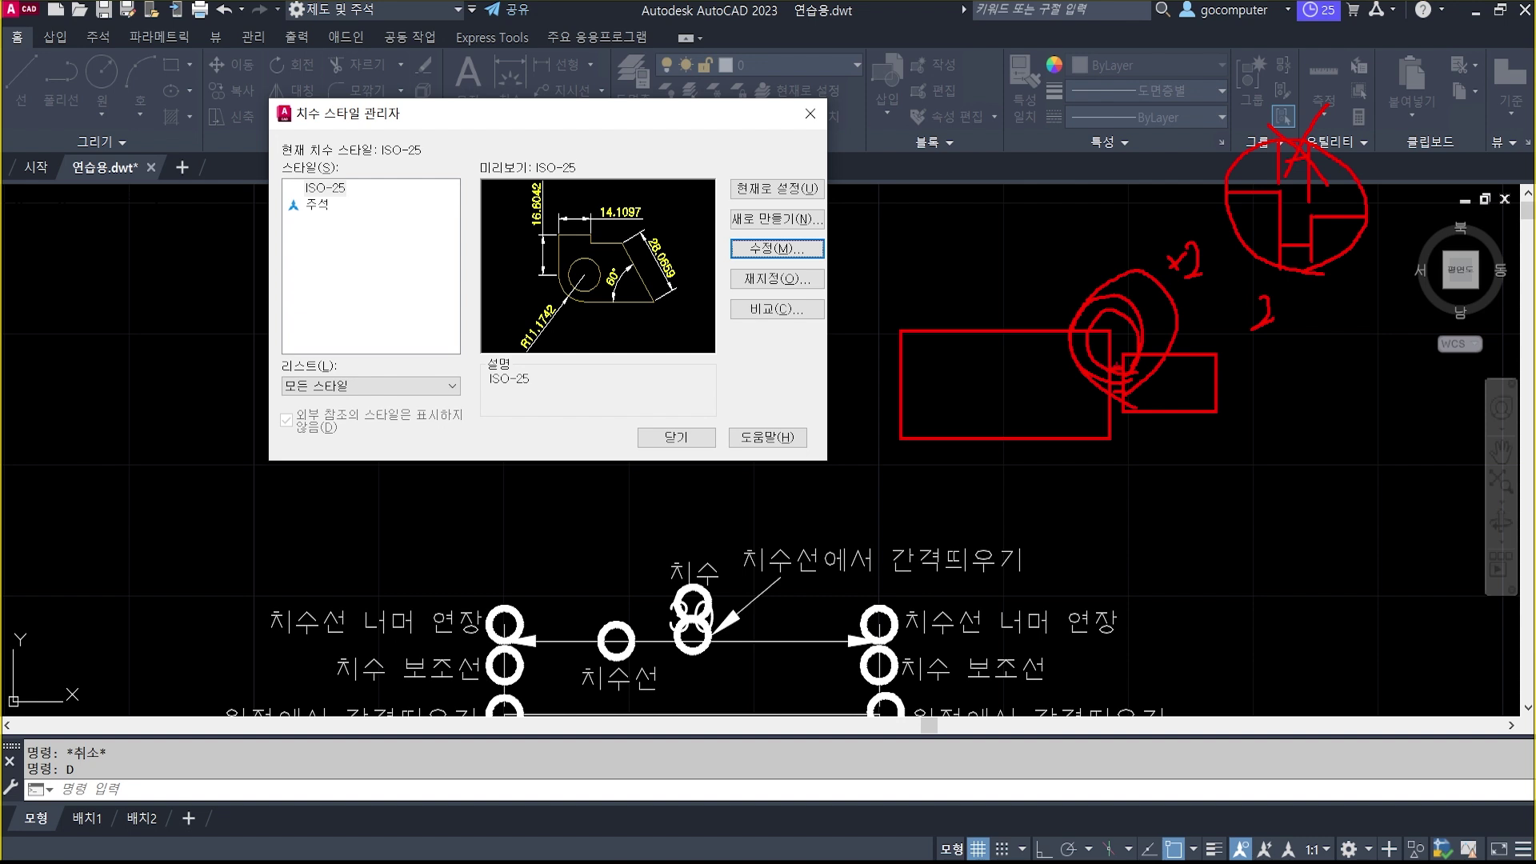
key(Escape)
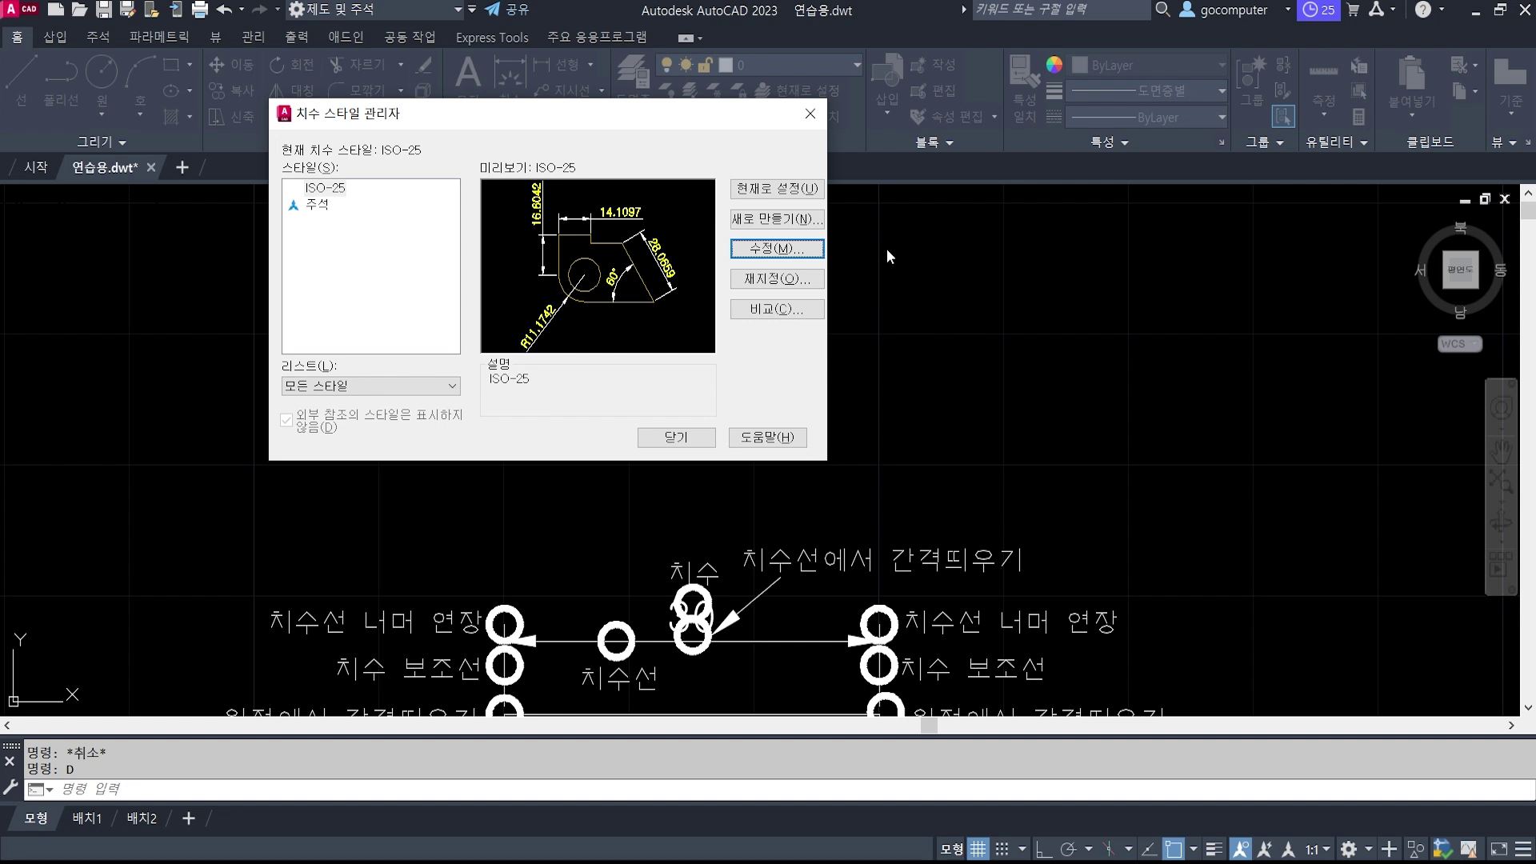
Review the ISO-25 style's arrow, fit, primary unit and line settings, and return to the style list.
click(320, 188)
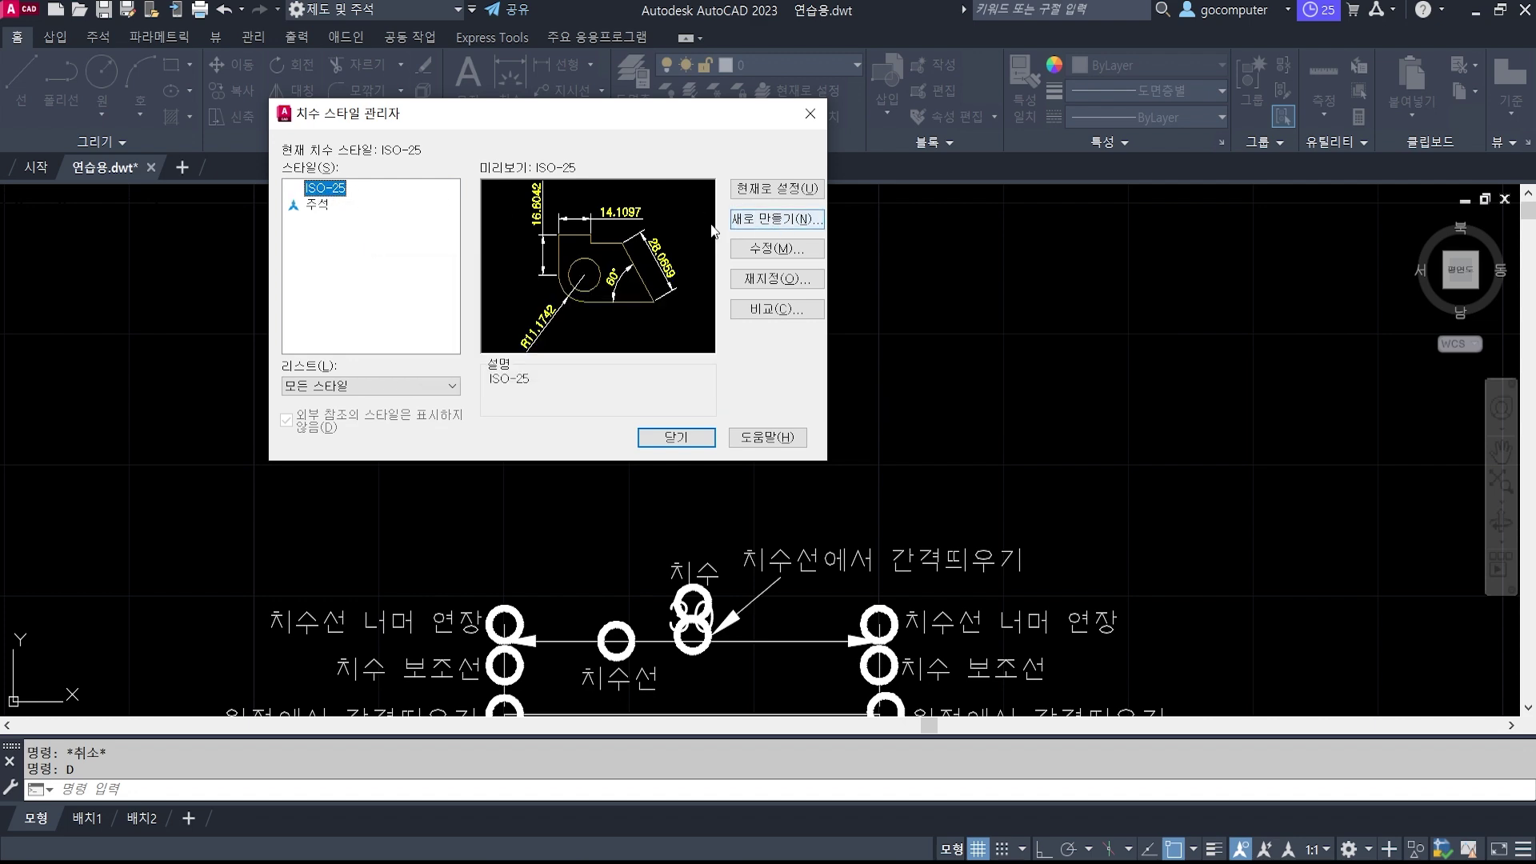
click(768, 249)
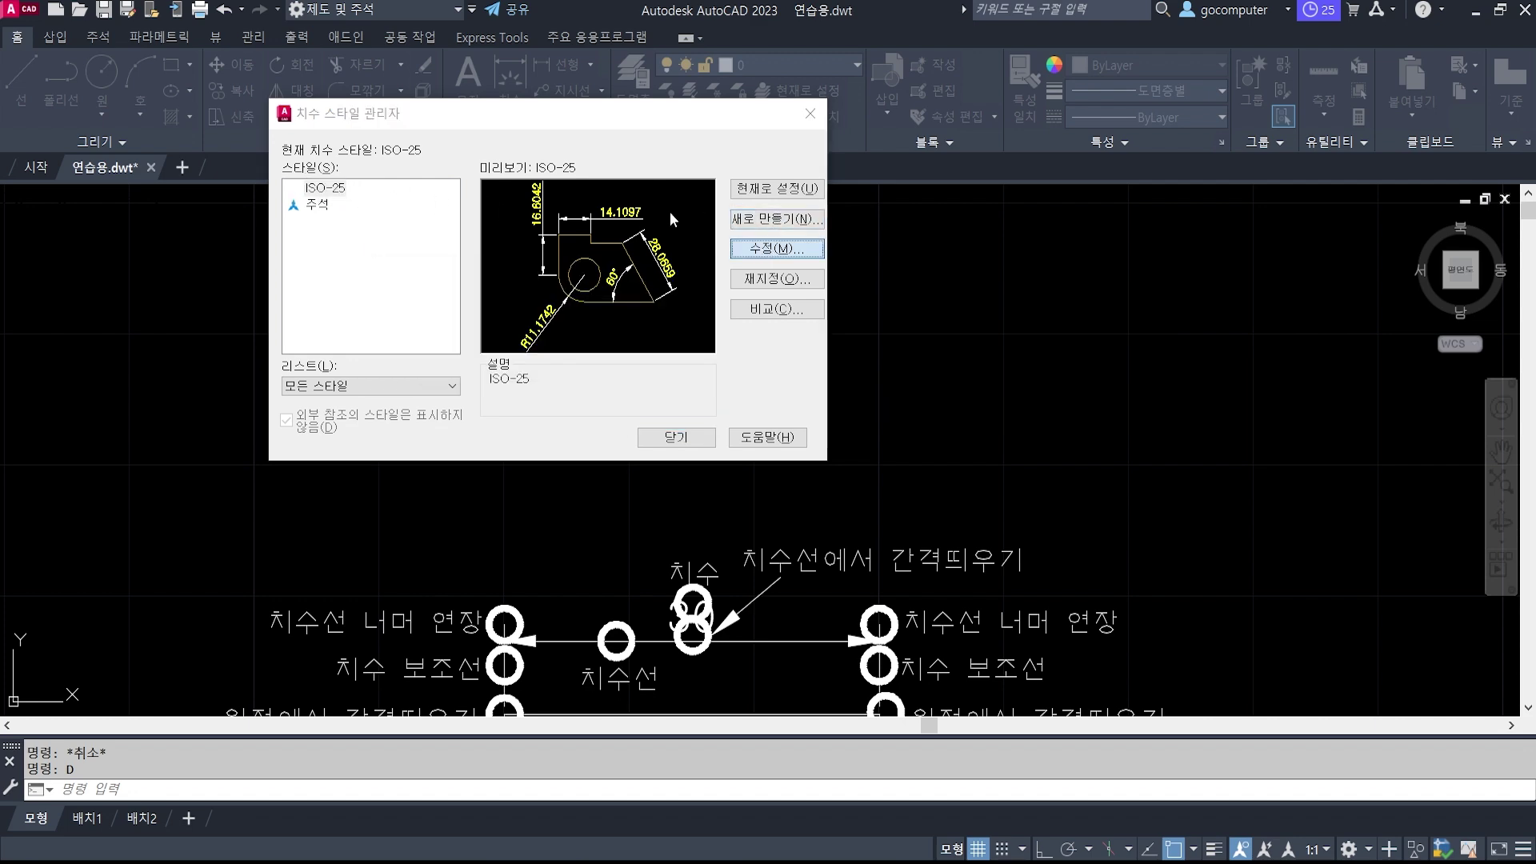
click(534, 72)
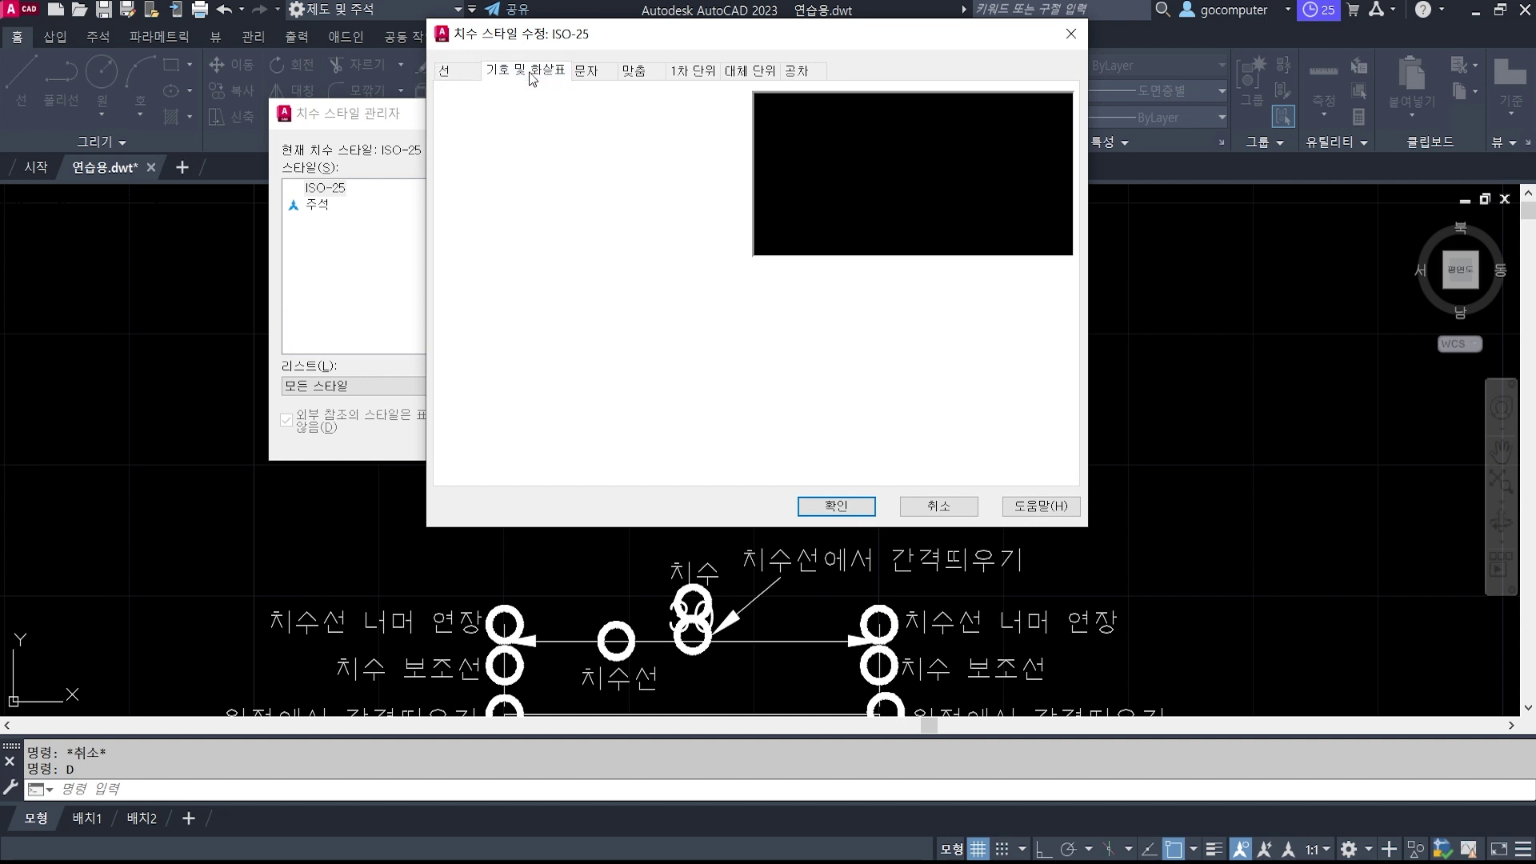
click(640, 72)
click(695, 73)
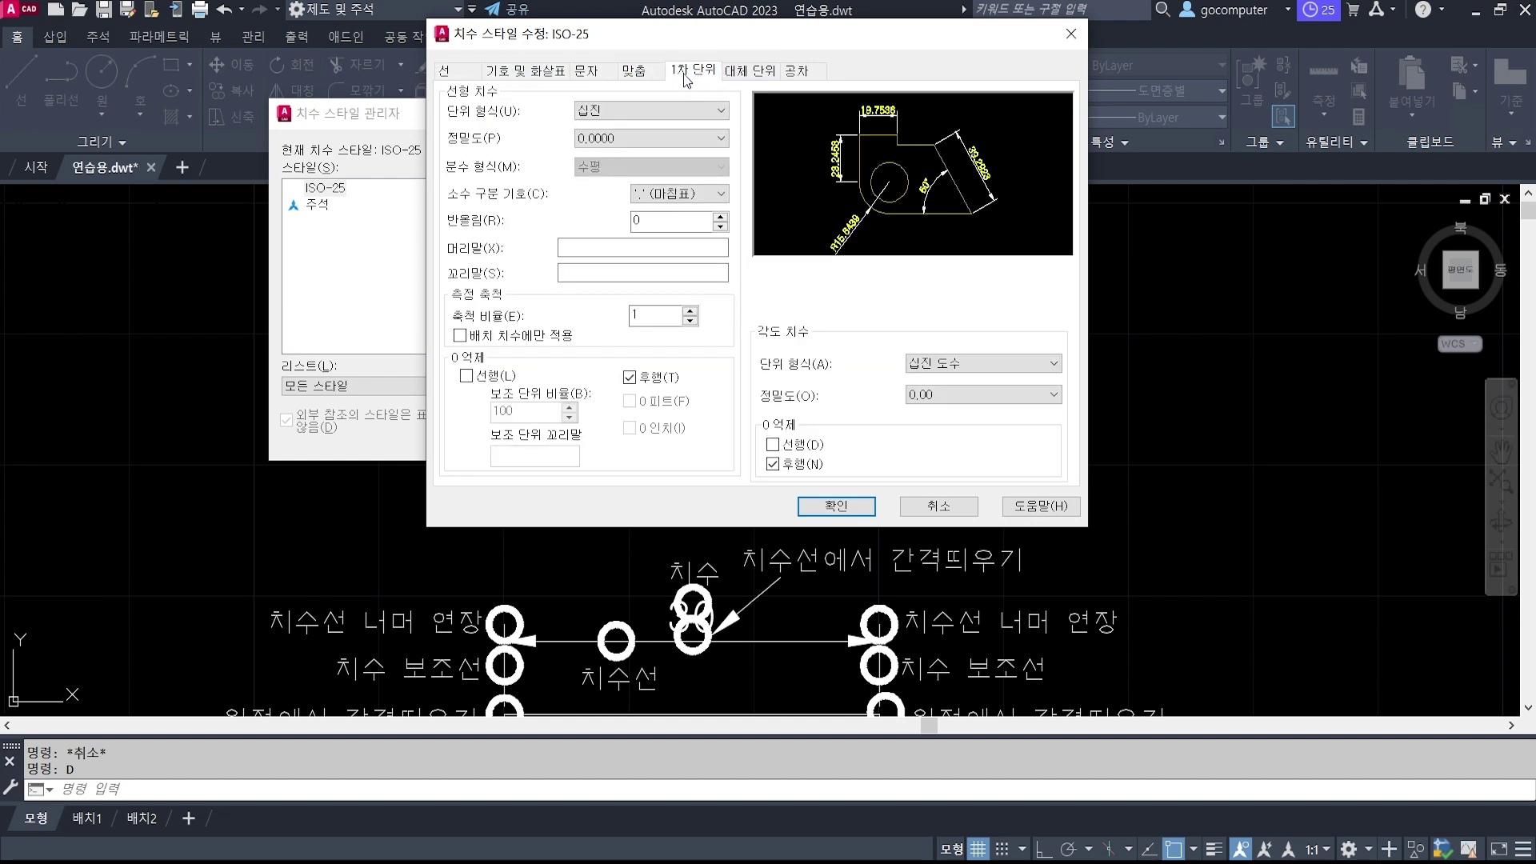
click(458, 74)
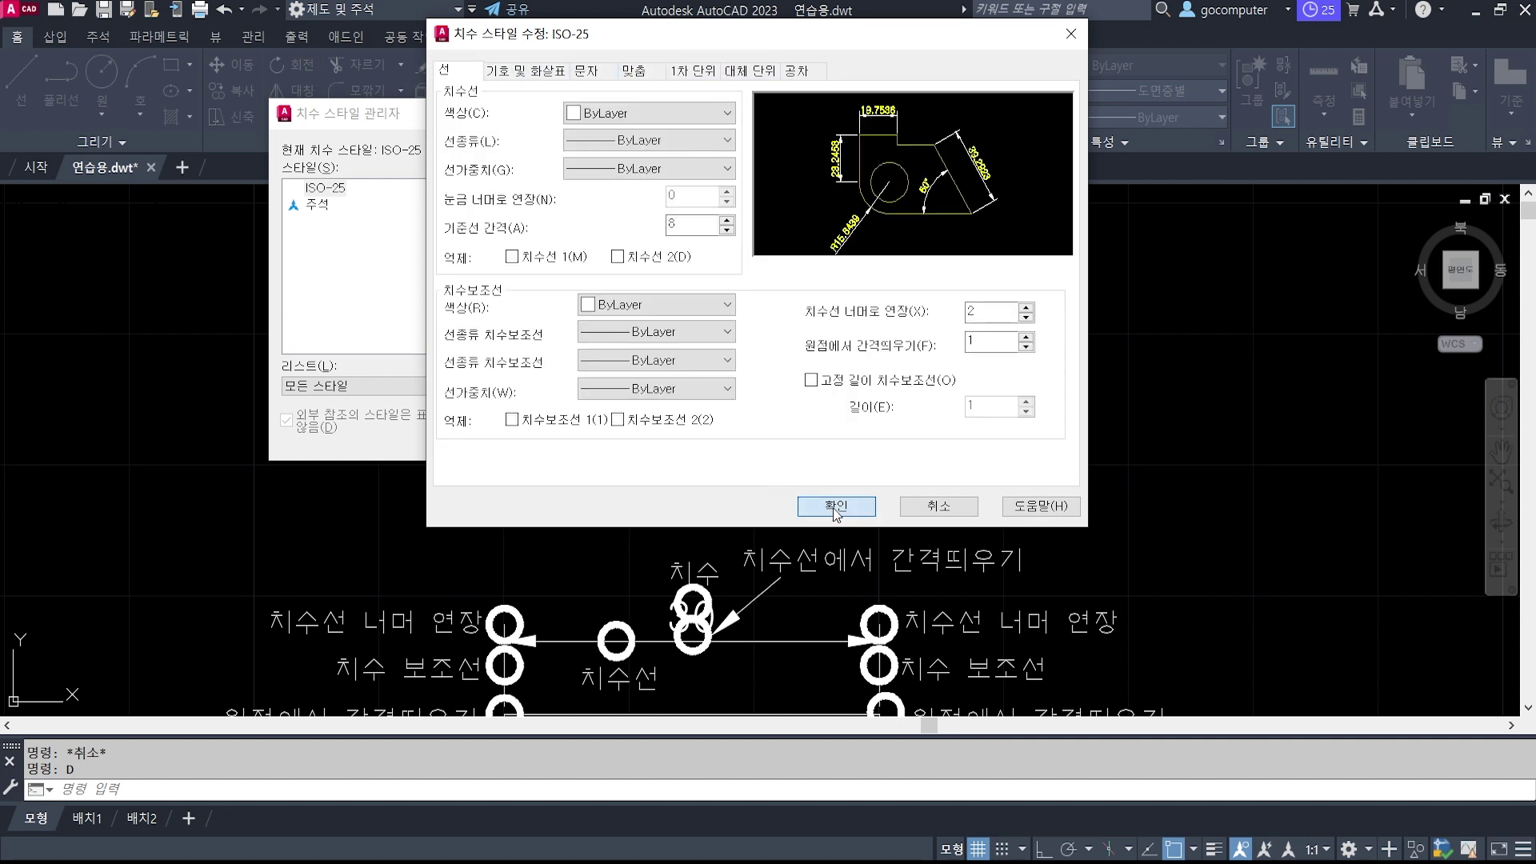
click(831, 506)
Create a new dimension style named 0.5x based on ISO-25.
click(320, 194)
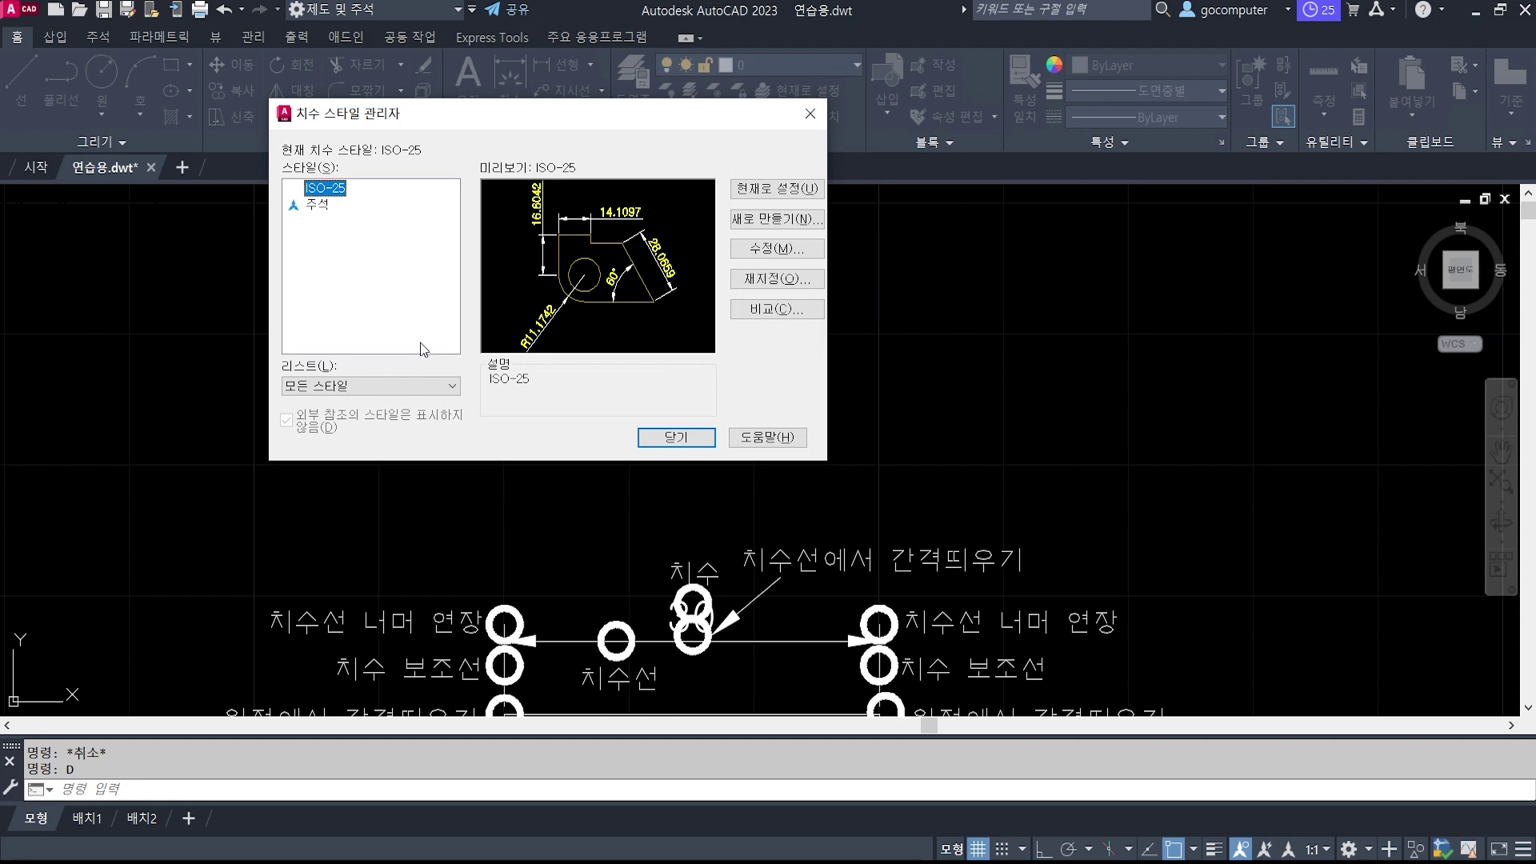
click(762, 232)
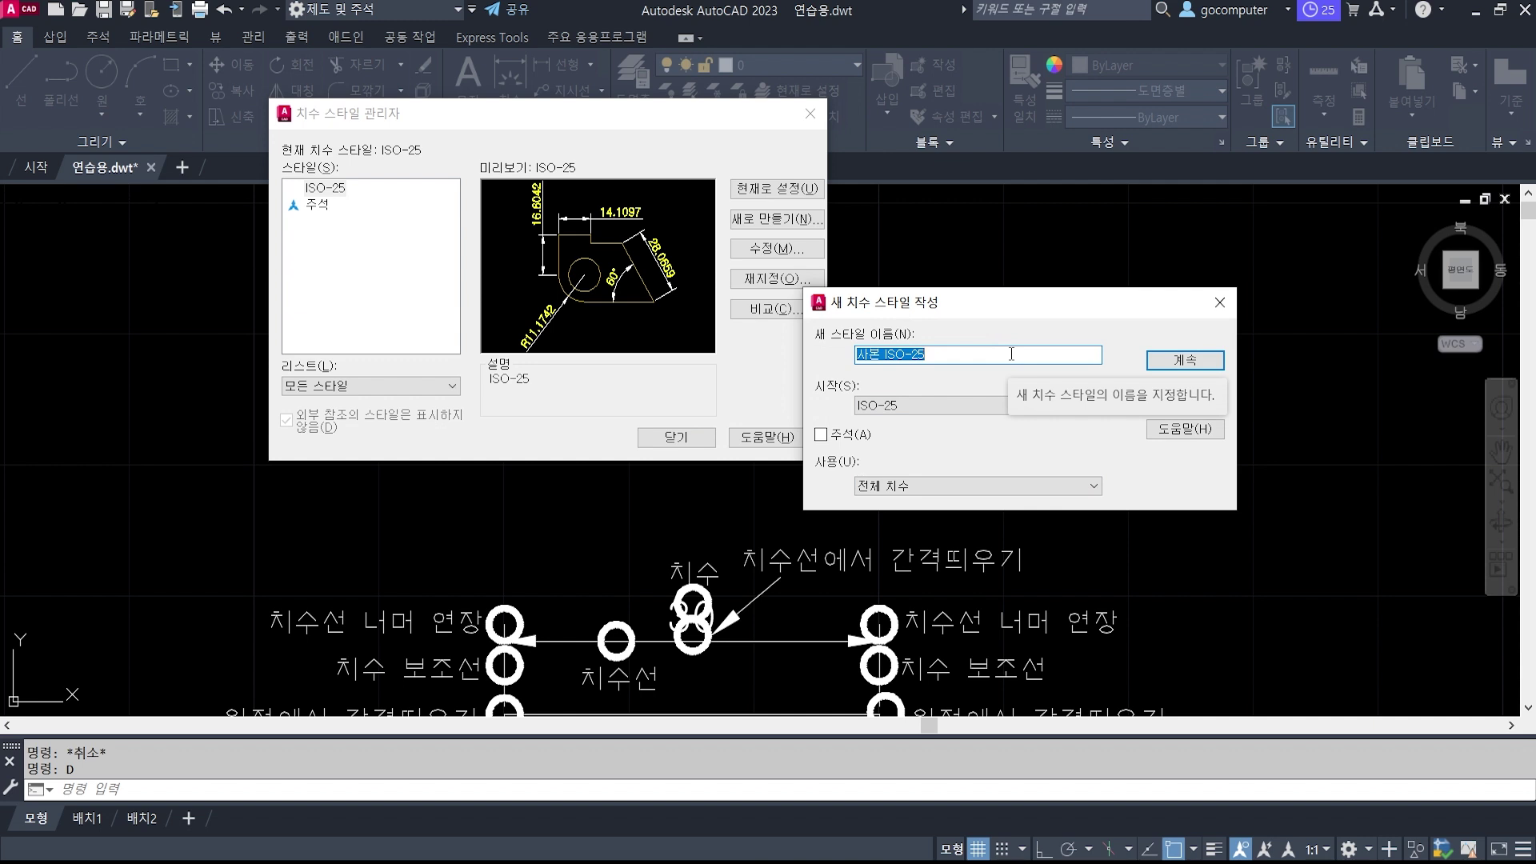
text(ㅊ)
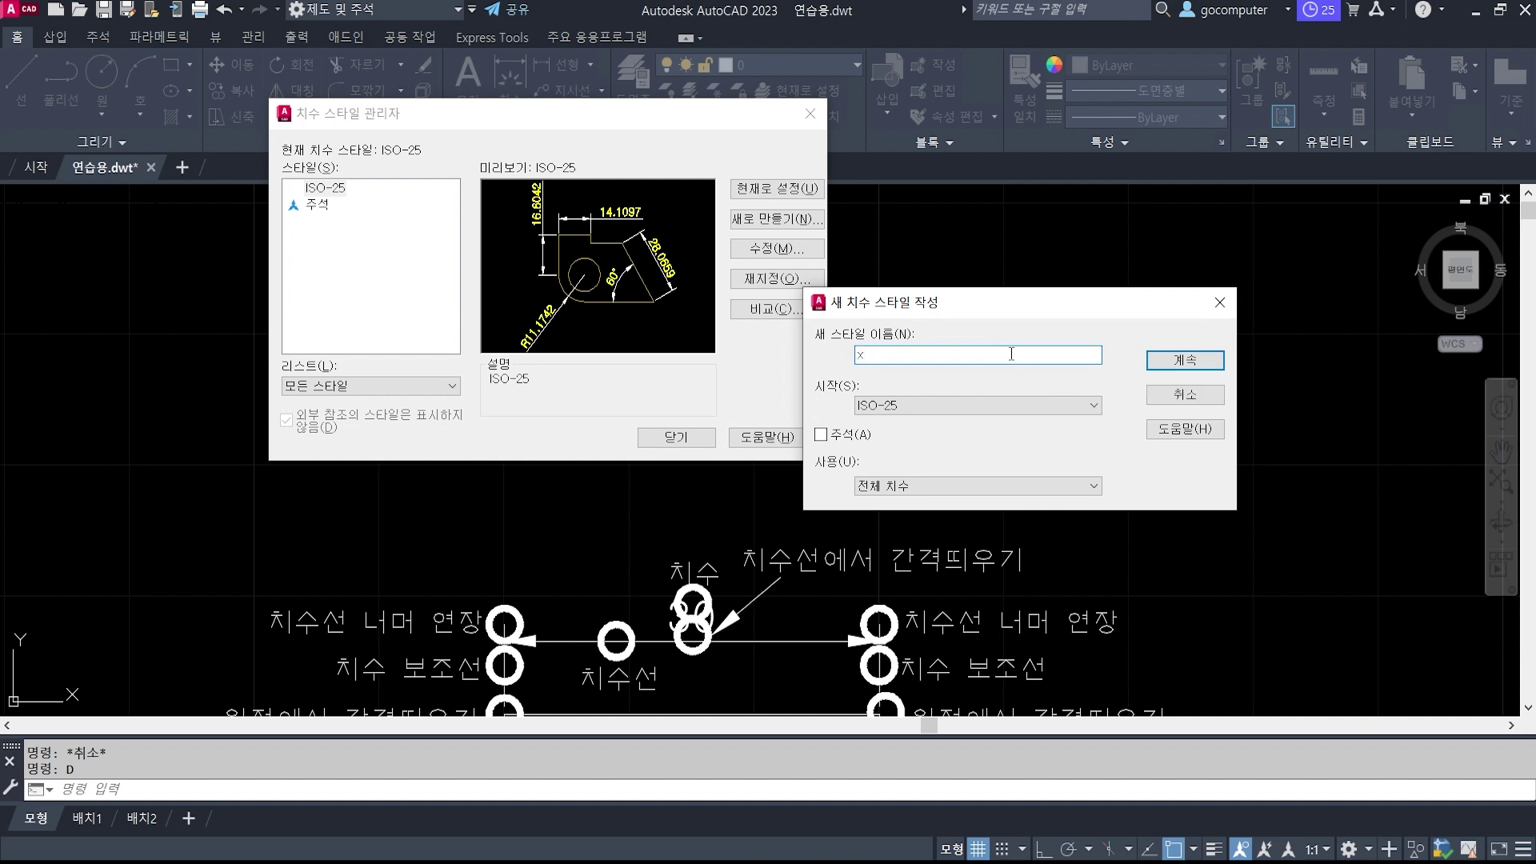
key(BackSpace)
text(0.5x)
click(1191, 364)
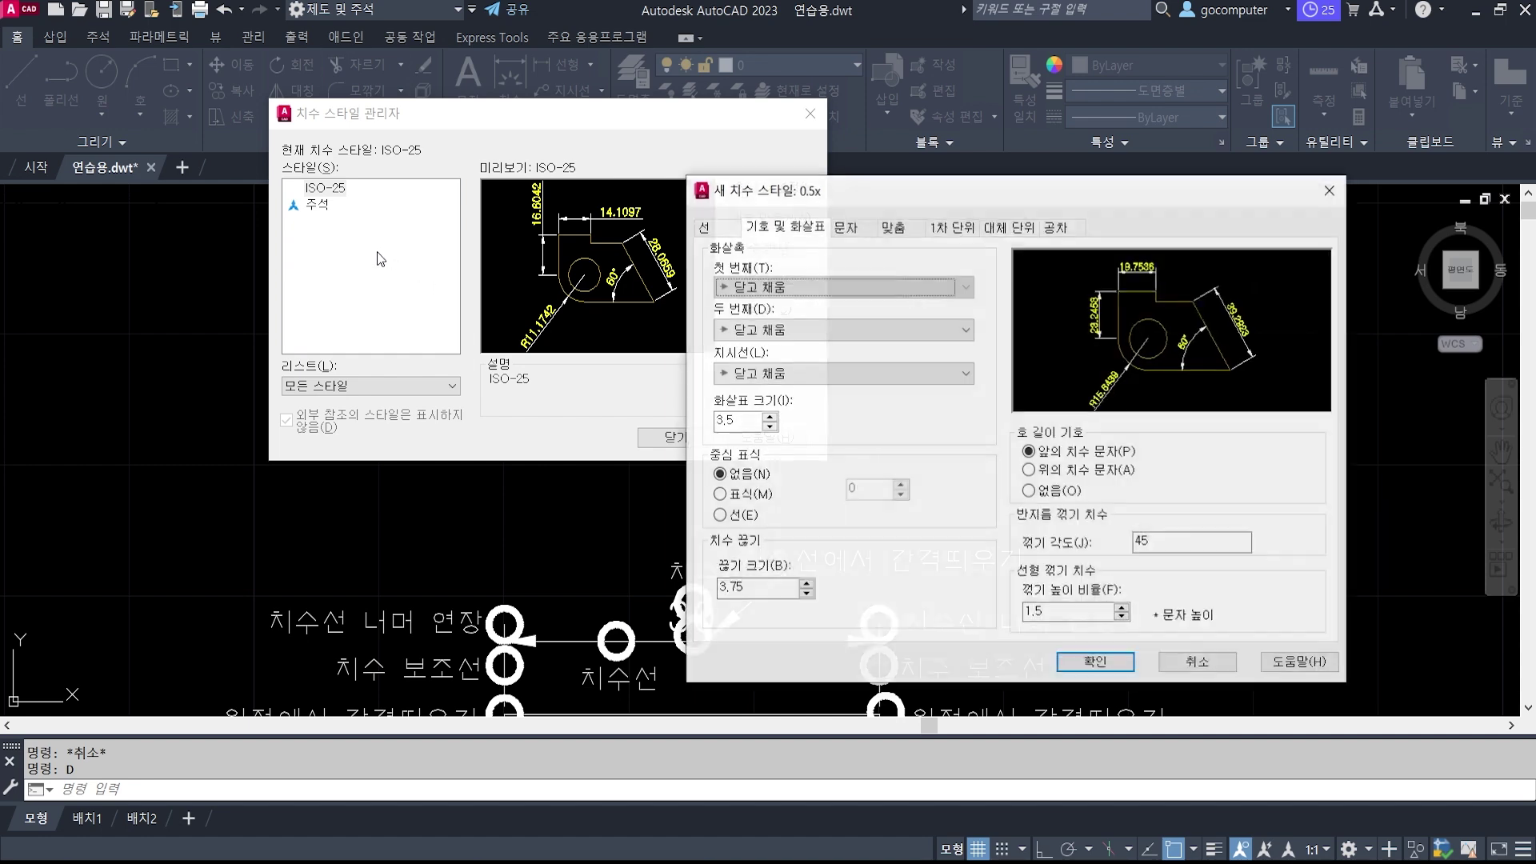
Show the 0.5x style's primary unit settings and mark the measurement scale group with a box, underlining its scale factor and circling the value.
drag(969, 189, 812, 99)
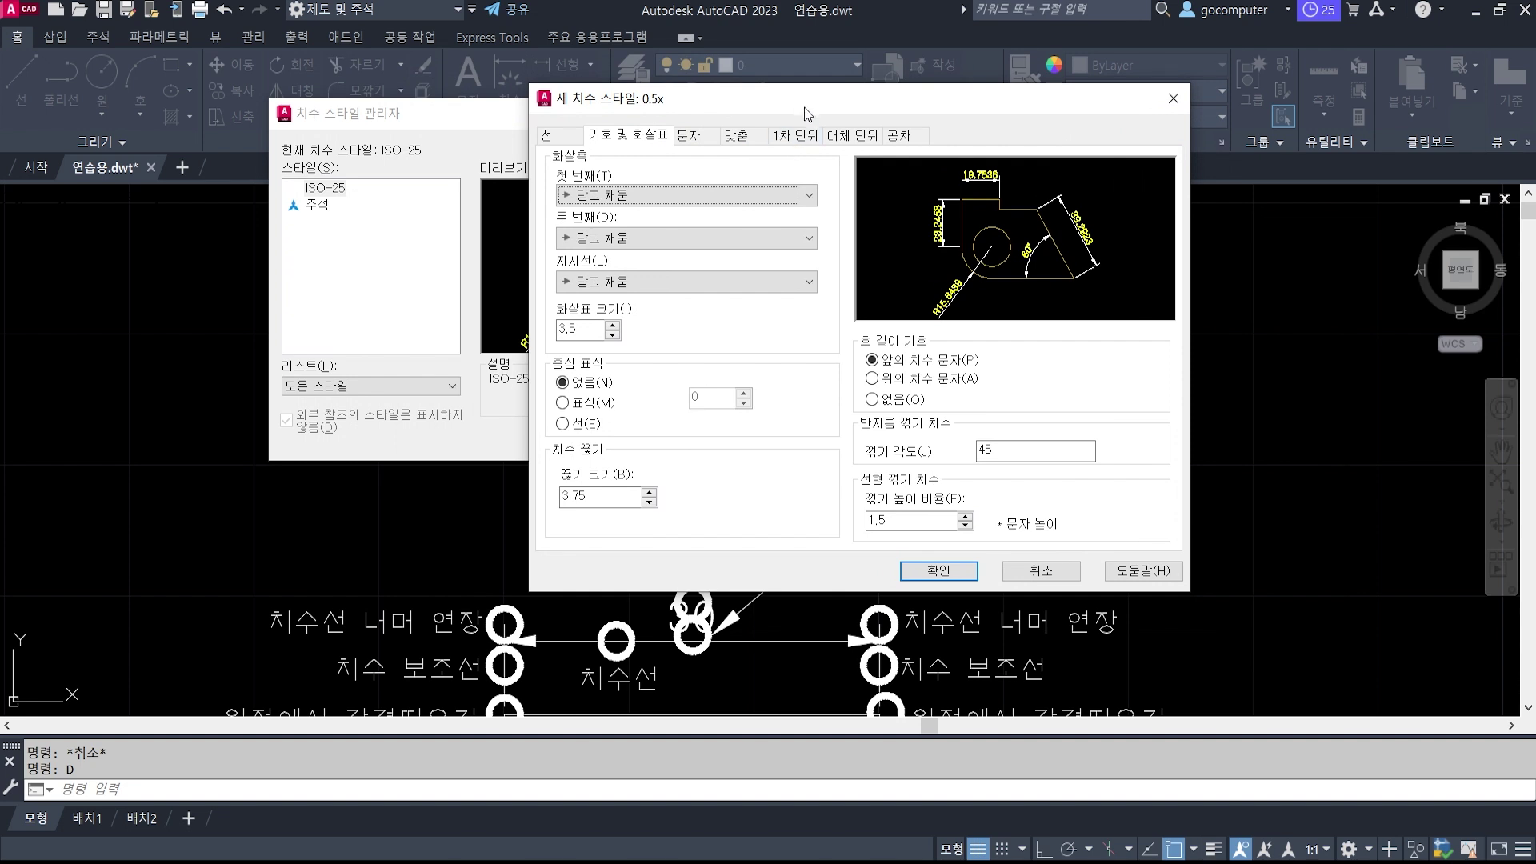
click(801, 138)
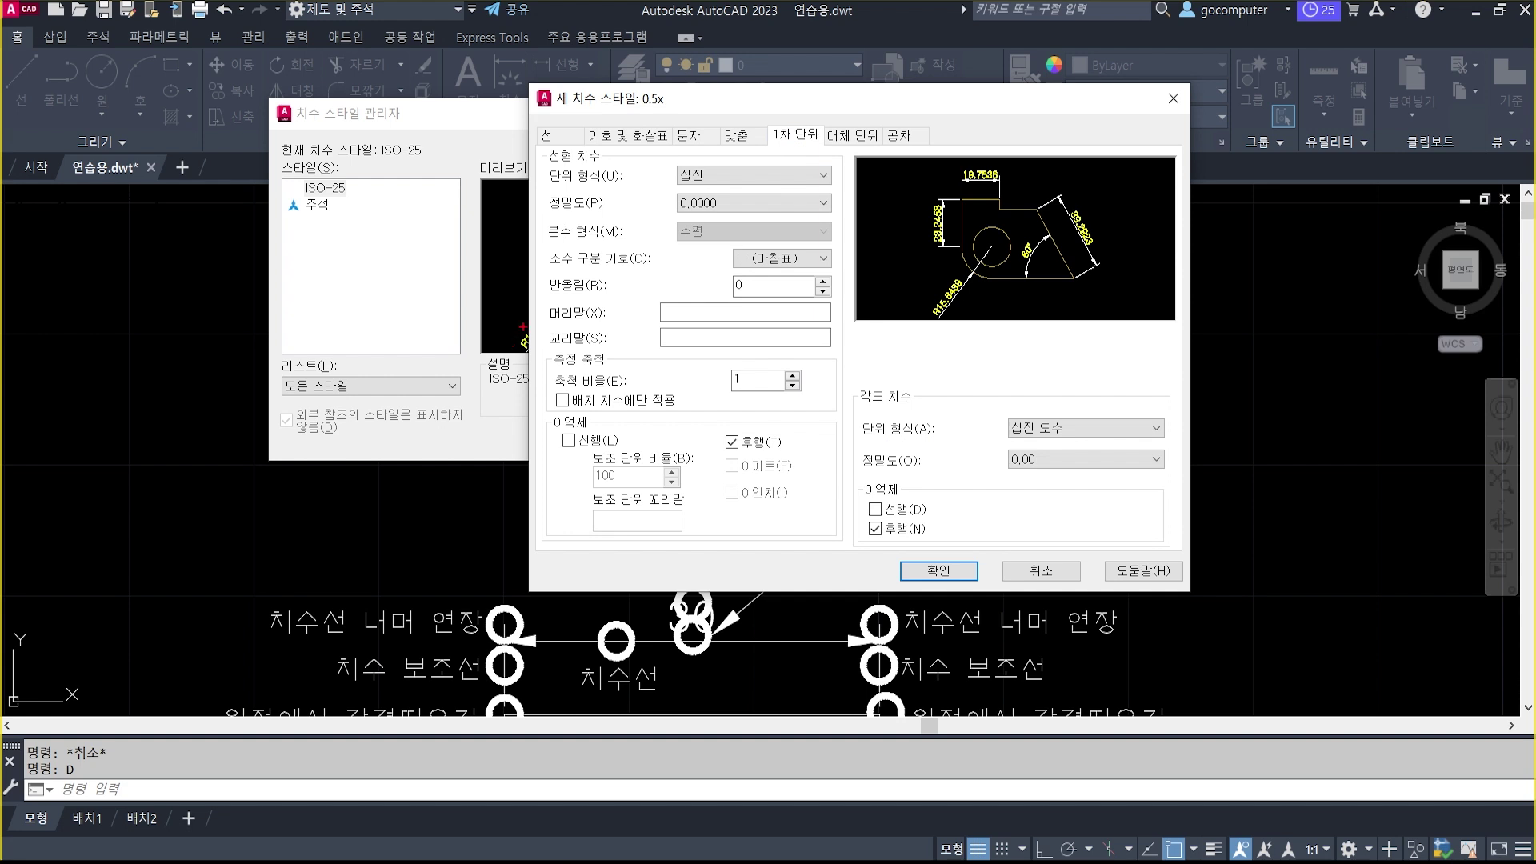
mouse_move(539, 338)
ctrl+mouse_down()
mouse_move(720, 396)
mouse_move(834, 411)
ctrl+mouse_up()
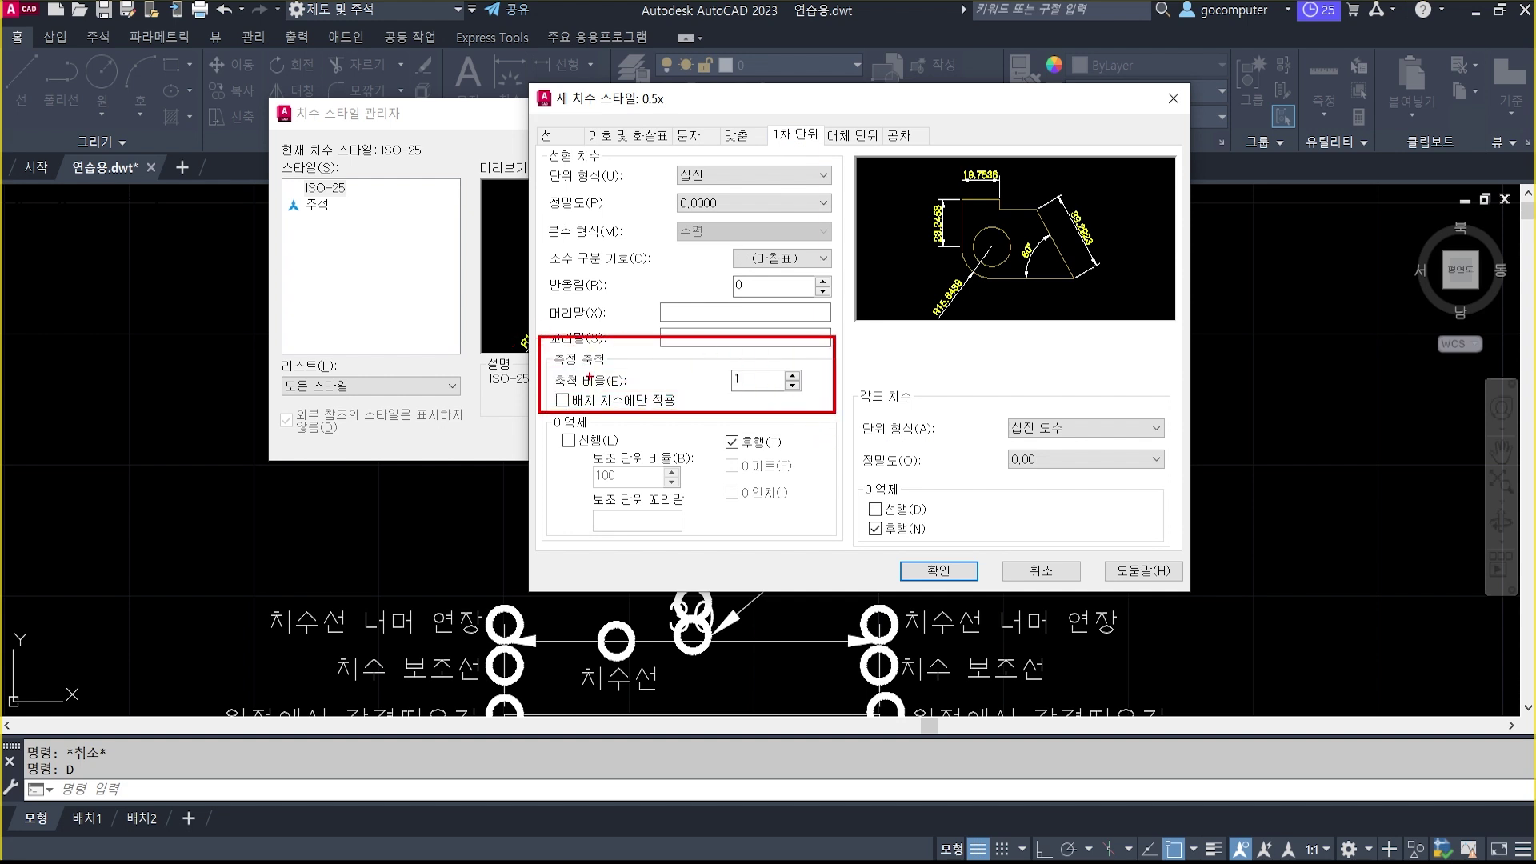
shift+drag(557, 394, 639, 391)
mouse_move(758, 397)
mouse_down()
mouse_move(749, 346)
mouse_move(753, 396)
mouse_up()
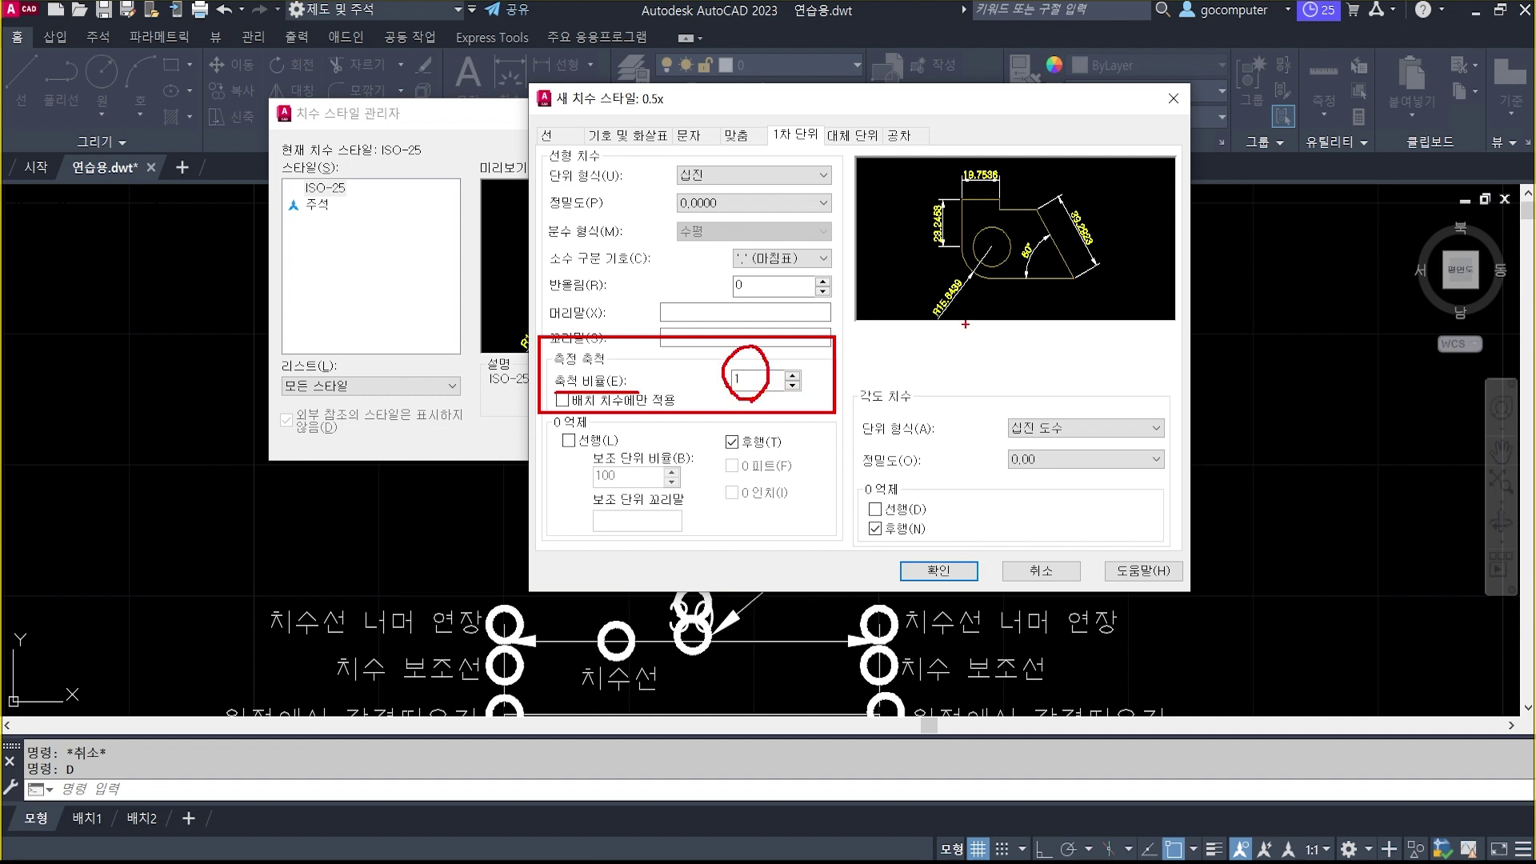
Sketch a dimension labelled 2 over the preview and write 0.5 beside the measurement scale factor.
drag(919, 366, 920, 287)
mouse_move(960, 357)
mouse_down()
mouse_move(959, 276)
mouse_move(957, 304)
mouse_move(933, 315)
mouse_up()
drag(934, 256, 930, 292)
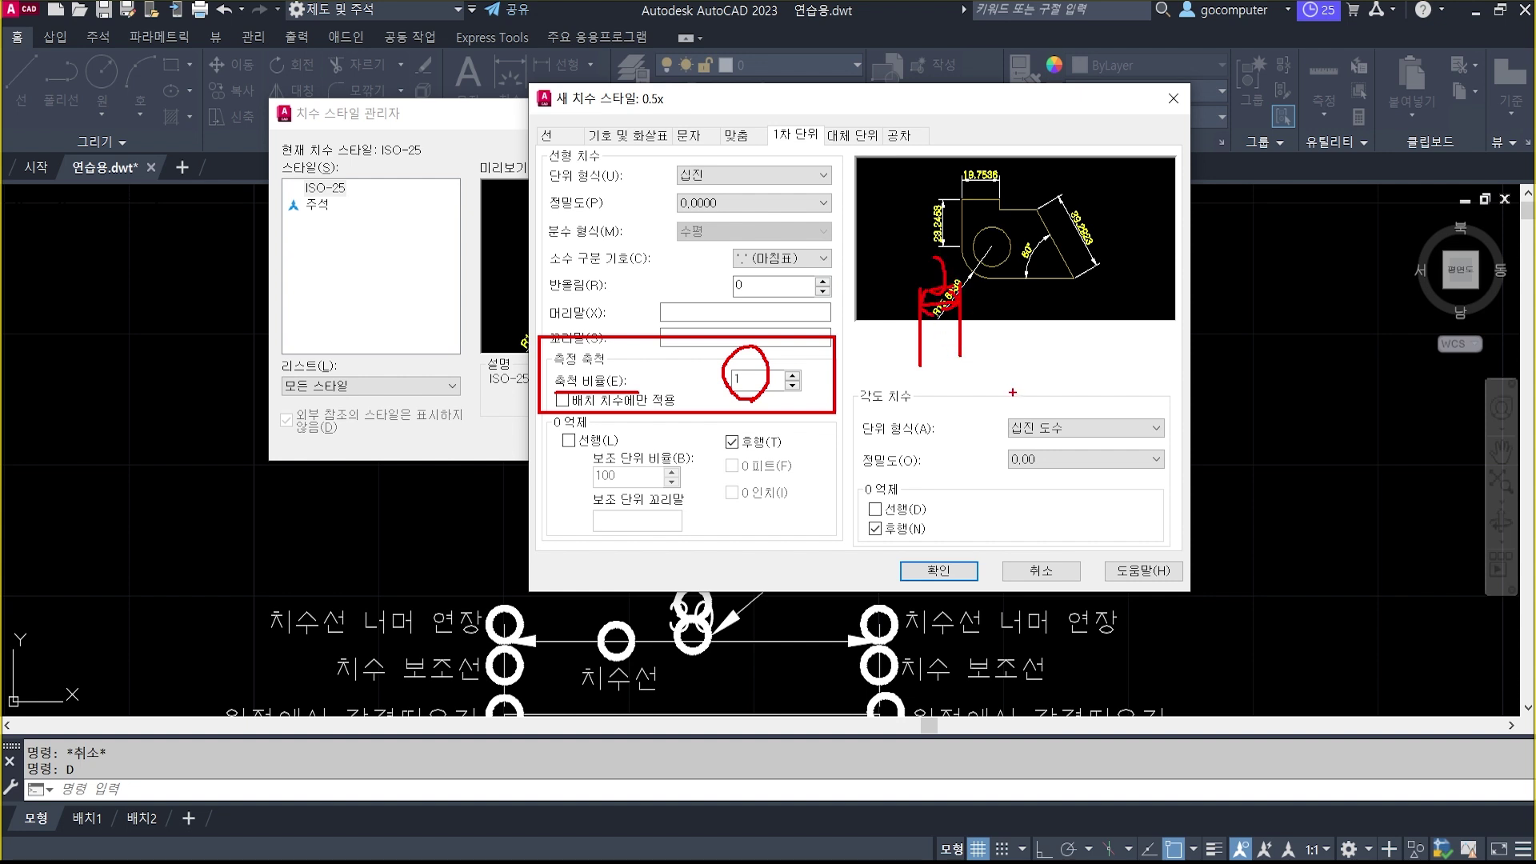
mouse_move(742, 403)
mouse_down()
mouse_move(727, 361)
mouse_move(758, 400)
mouse_move(788, 360)
mouse_up()
drag(804, 355, 798, 382)
drag(800, 354, 815, 352)
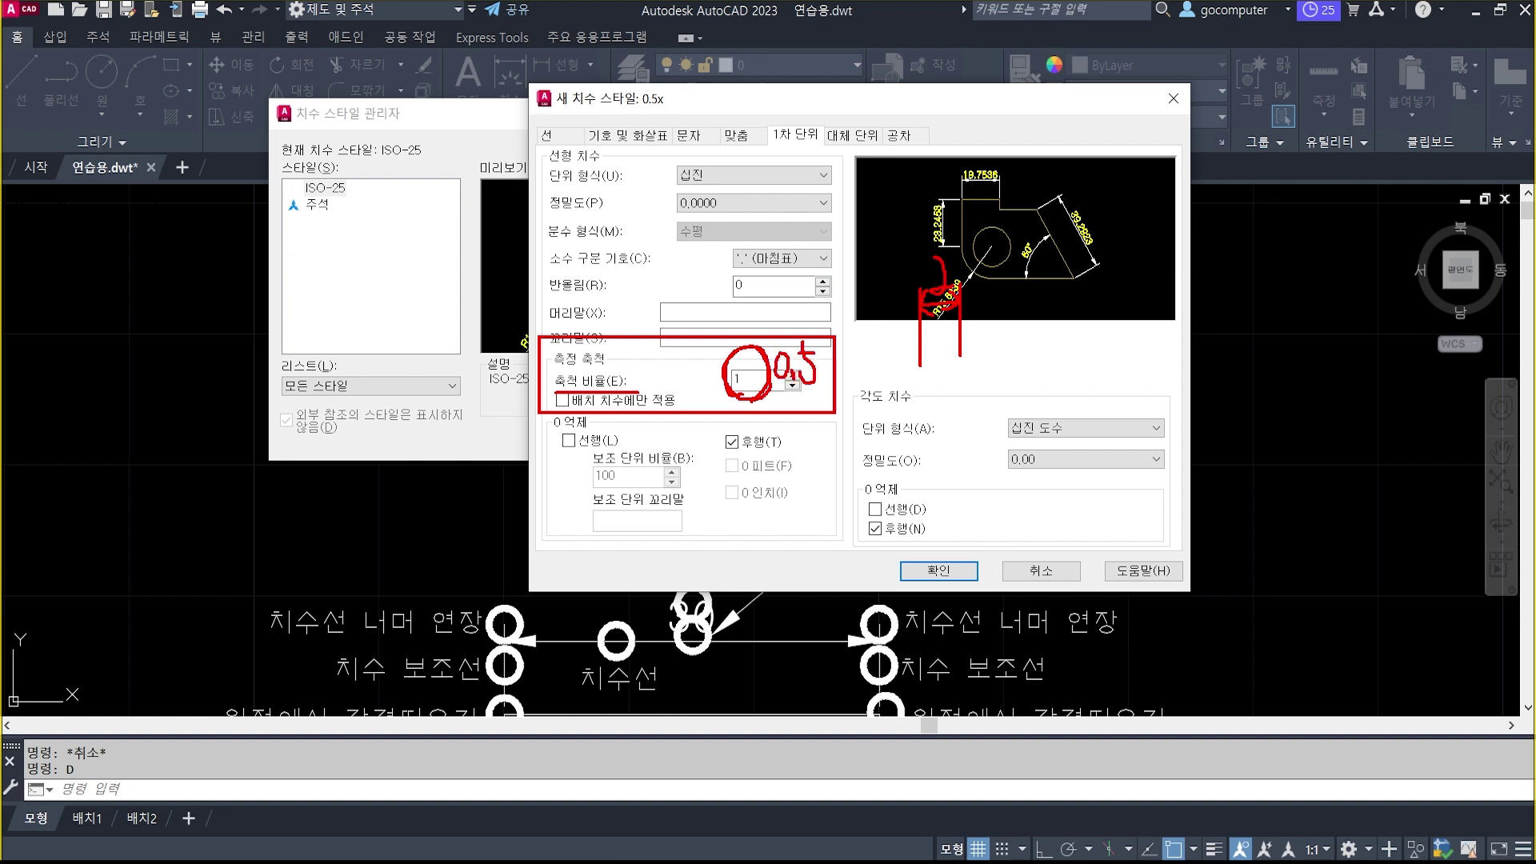
Sketch a second dimension labelled 1 beside the first, circle the measurement scale area, and clear the markup.
drag(999, 352, 998, 276)
mouse_move(1030, 357)
mouse_down()
mouse_move(1022, 262)
mouse_move(1069, 284)
mouse_up()
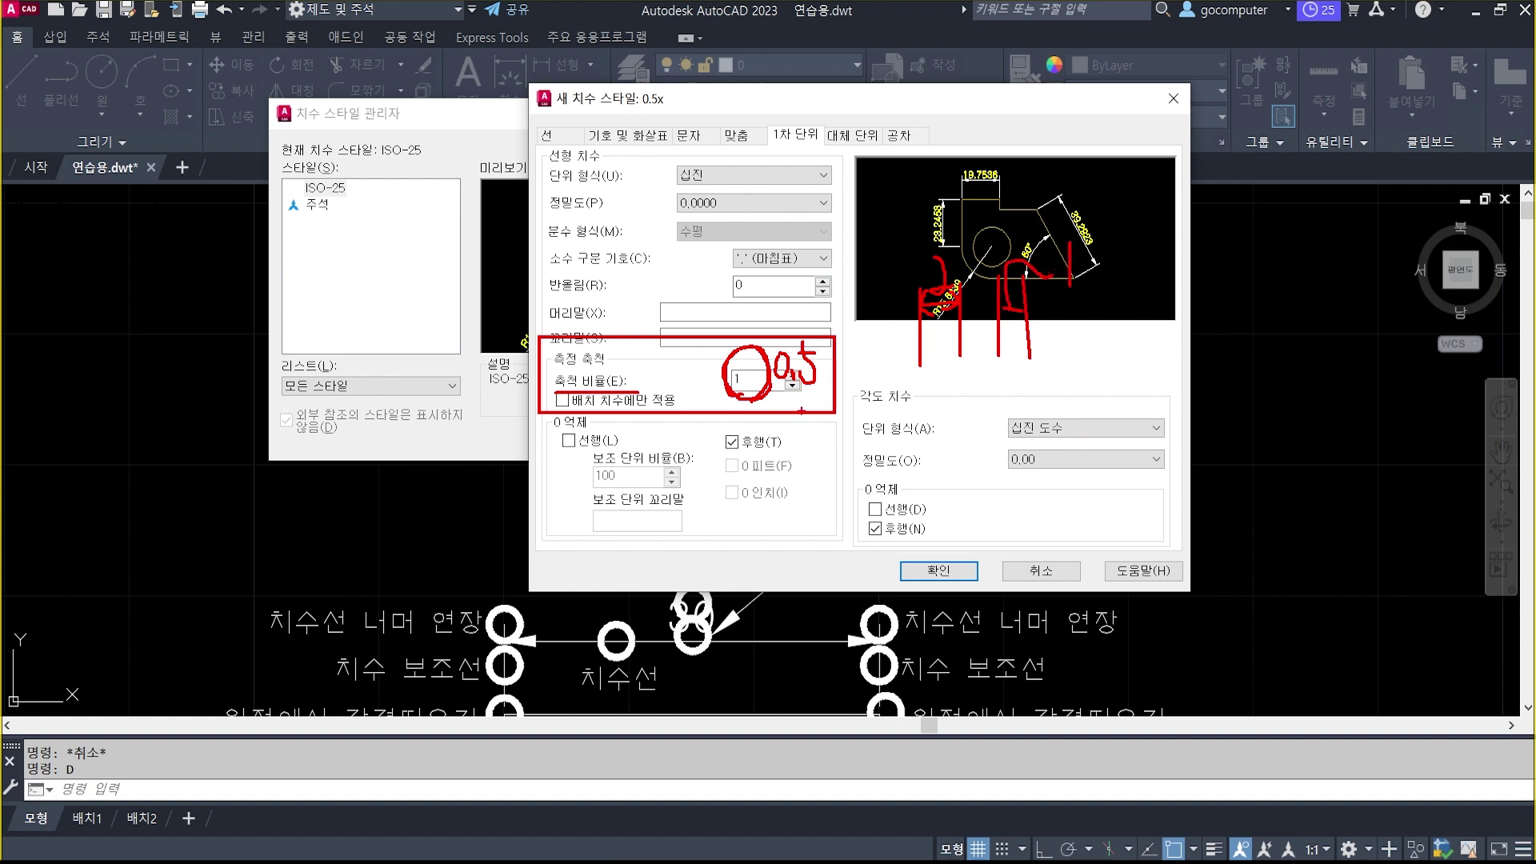
mouse_move(652, 420)
mouse_down()
mouse_move(596, 326)
mouse_move(832, 425)
mouse_move(555, 432)
mouse_up()
key(Escape)
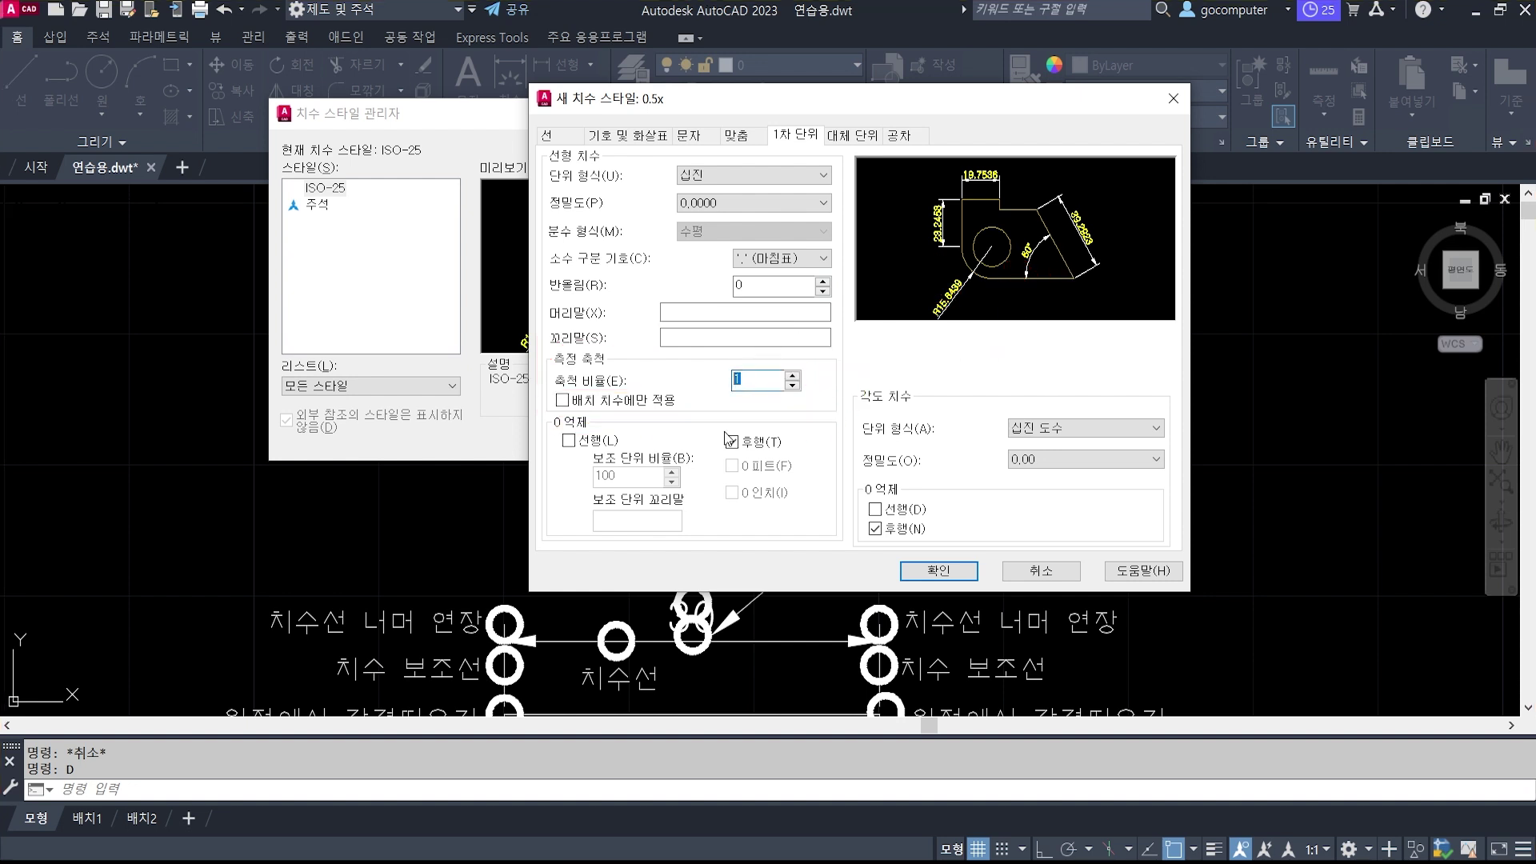
Set the 0.5x style's measurement scale factor to 0.5.
text(0.5)
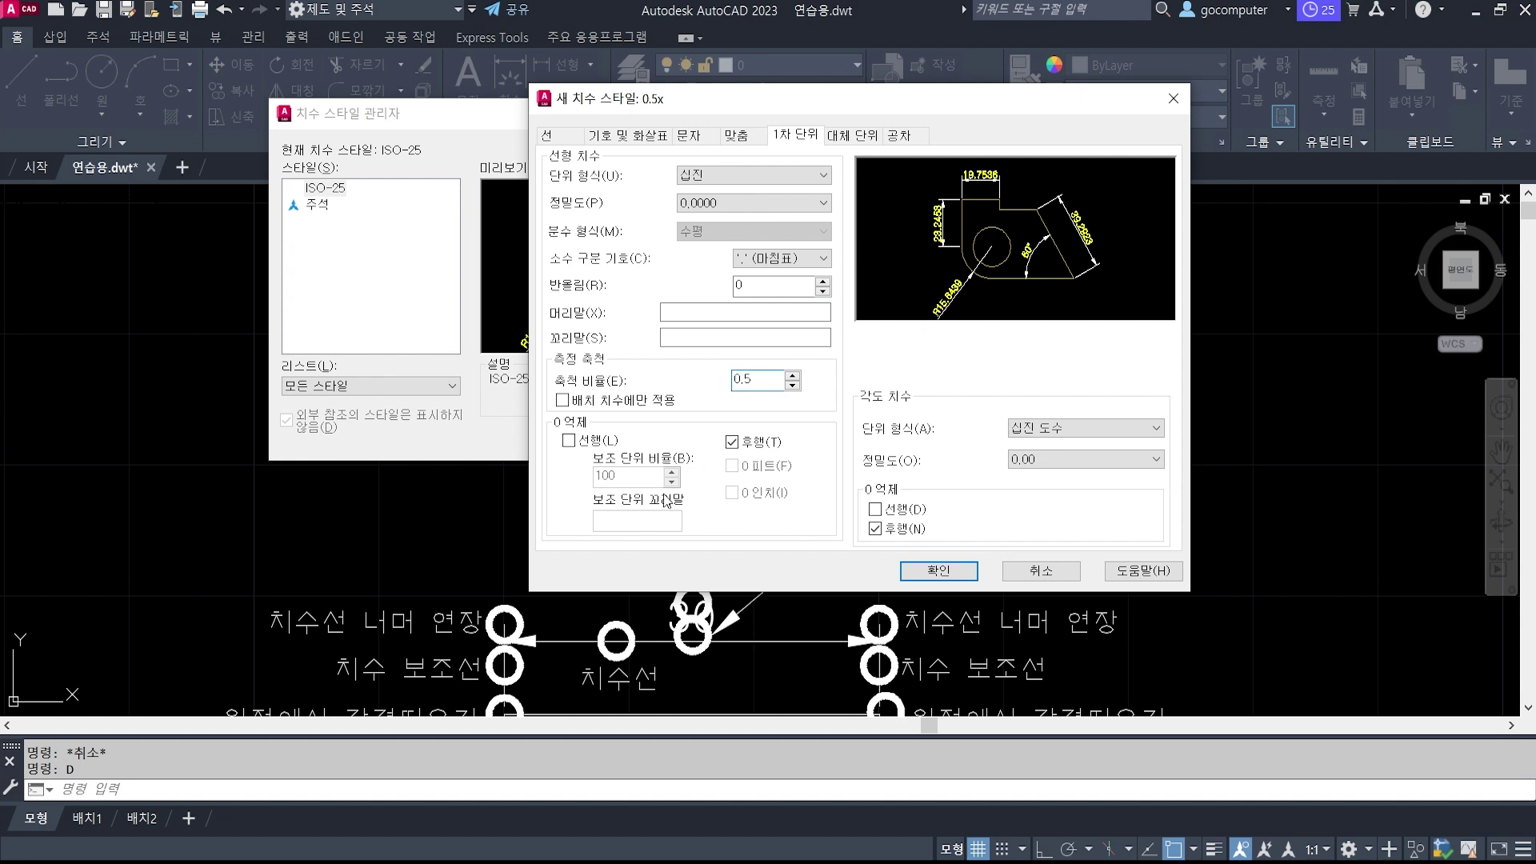
click(952, 575)
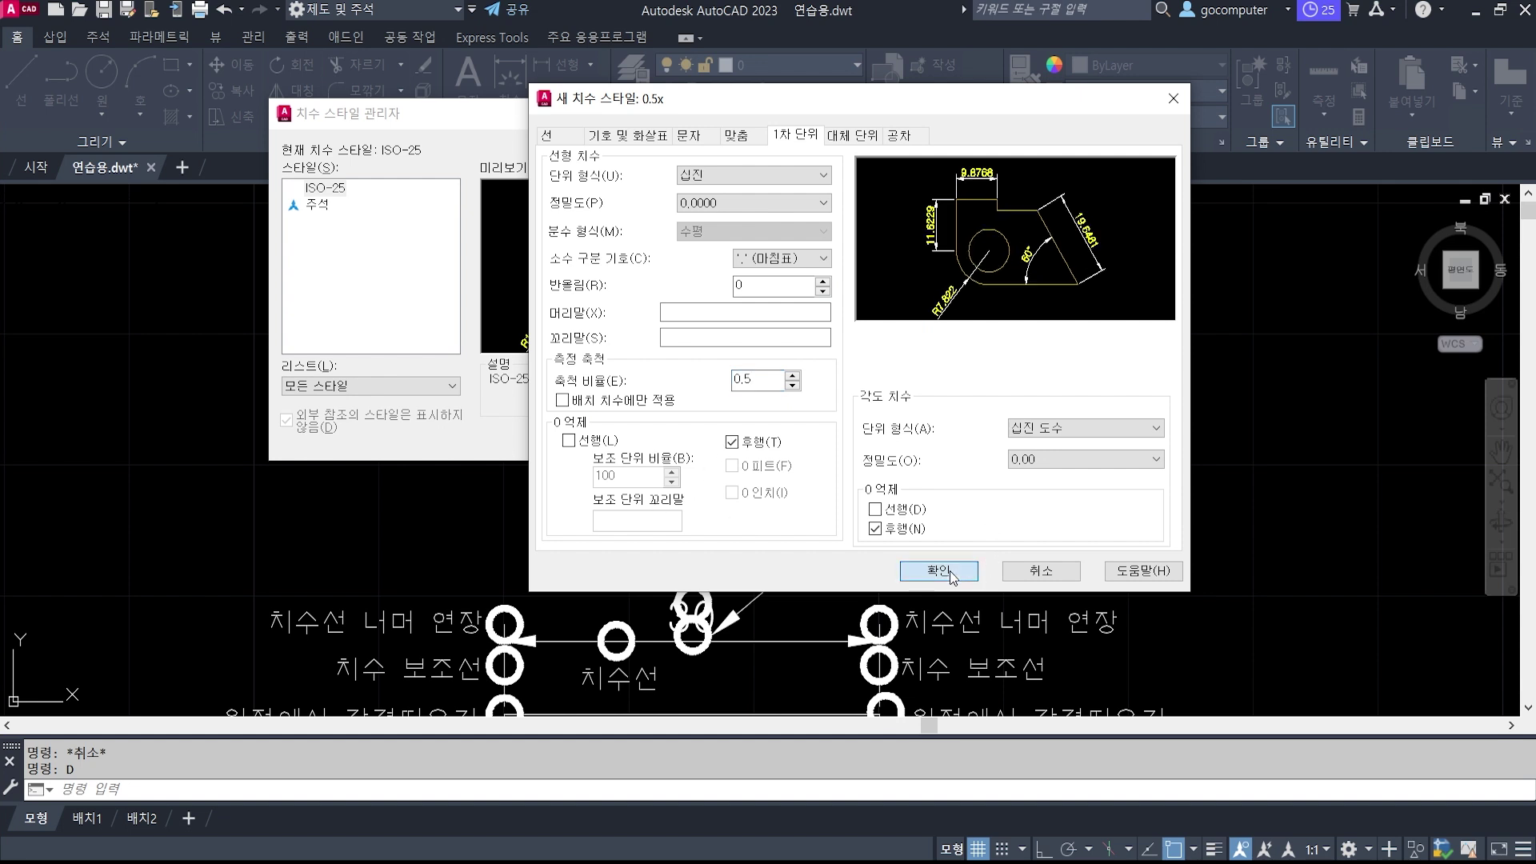
Check the 0.5x style's line, arrow, text and fit settings, and save the new style.
click(736, 135)
click(687, 134)
click(638, 137)
click(552, 138)
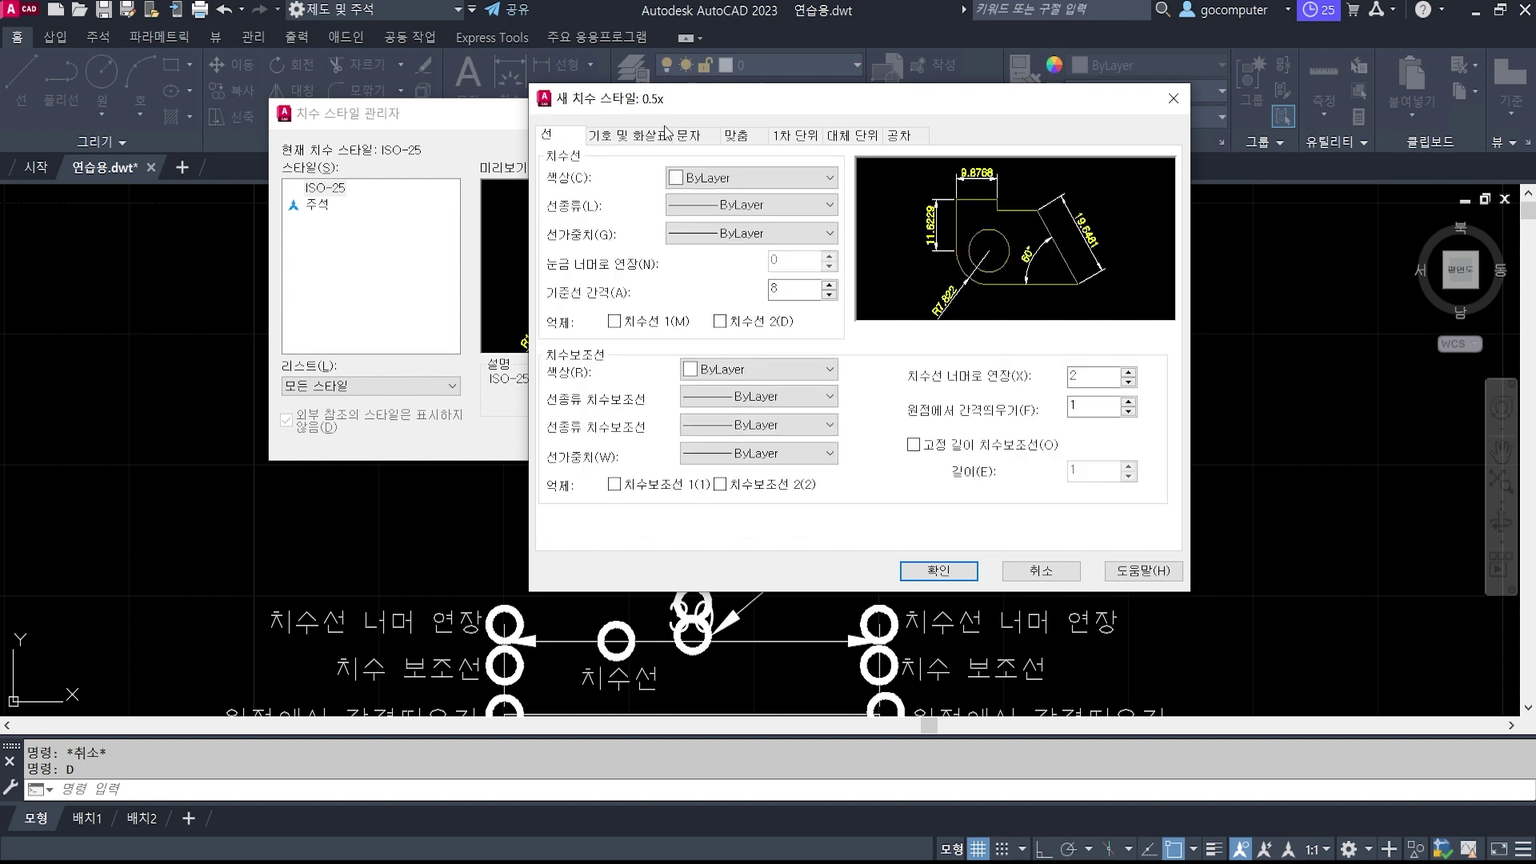
click(740, 136)
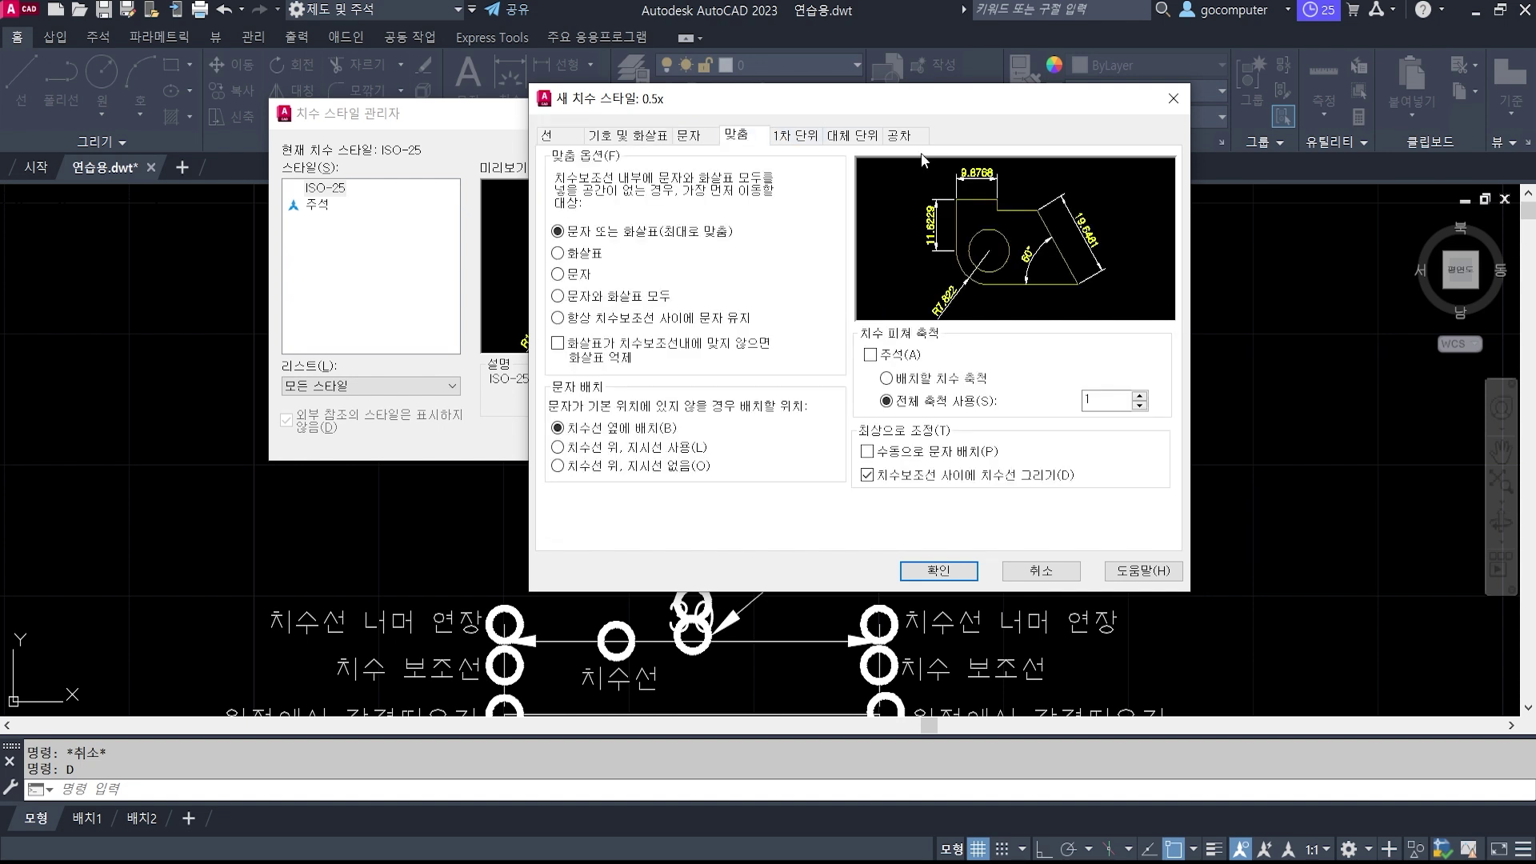
click(549, 137)
click(625, 138)
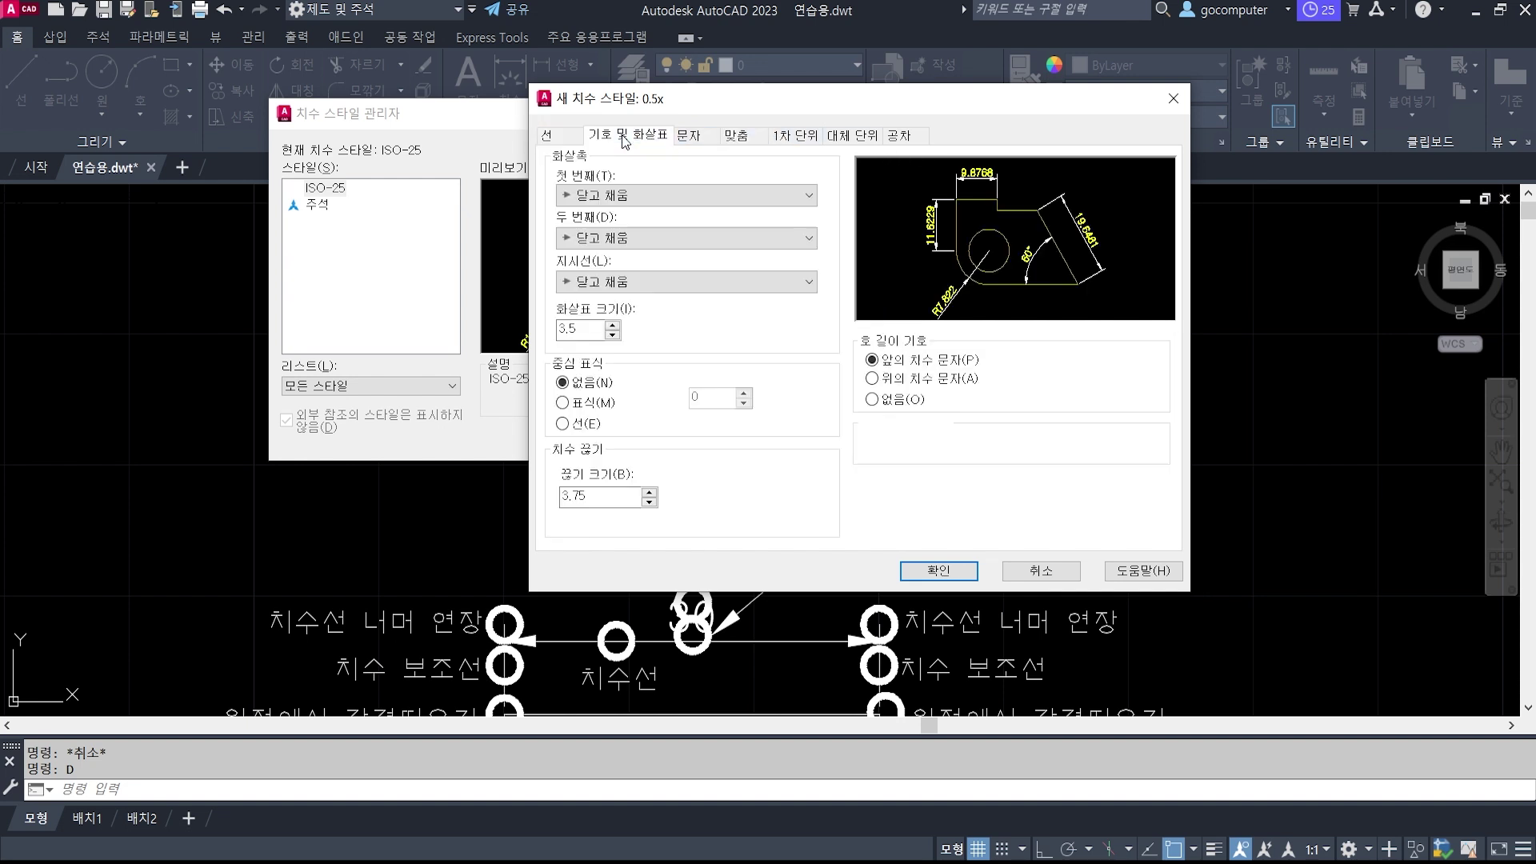
click(689, 135)
click(758, 137)
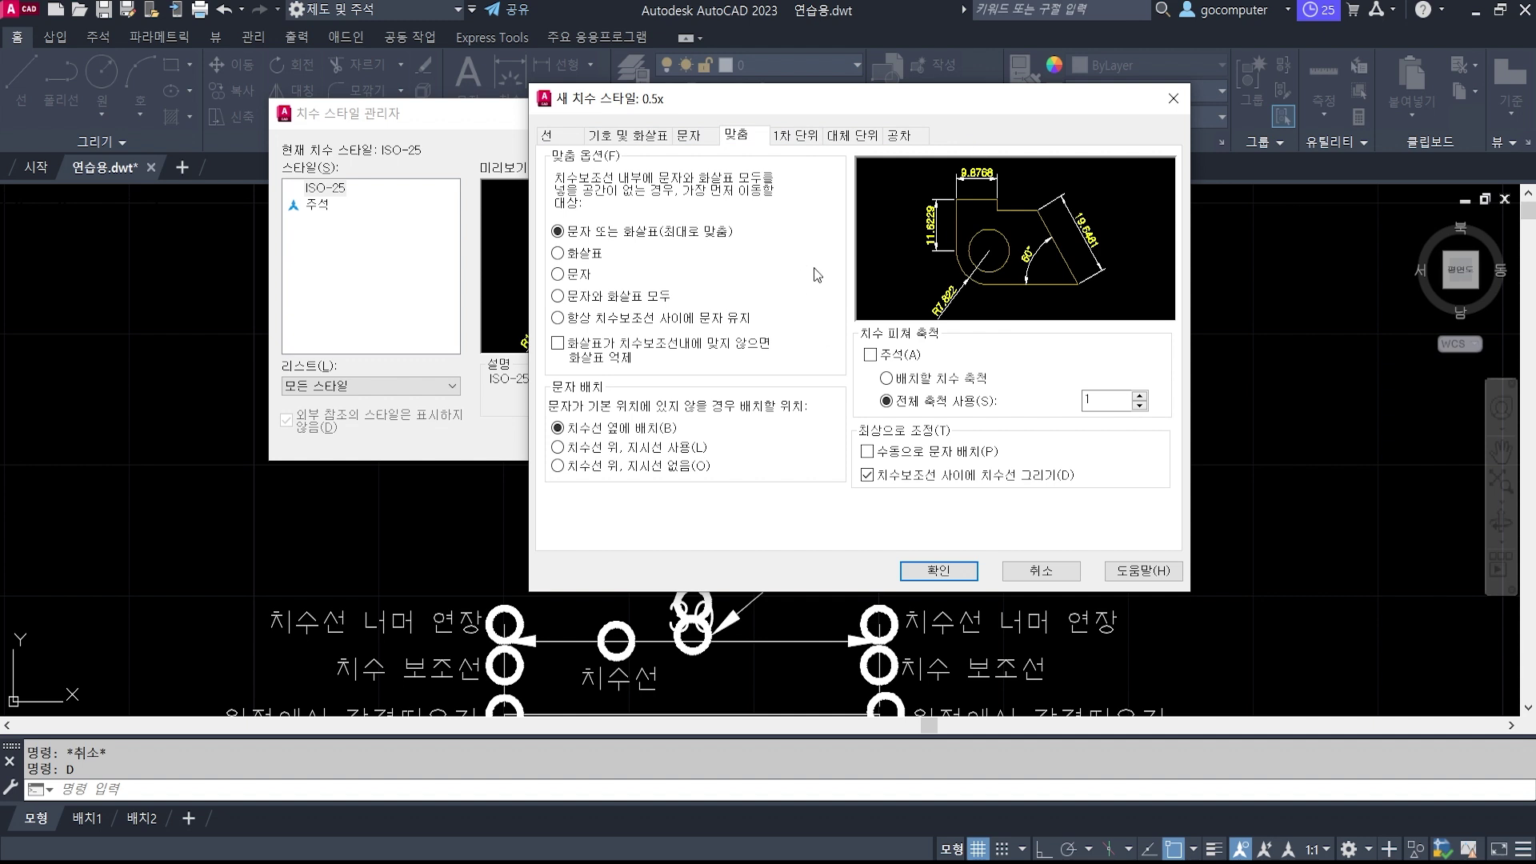
click(944, 571)
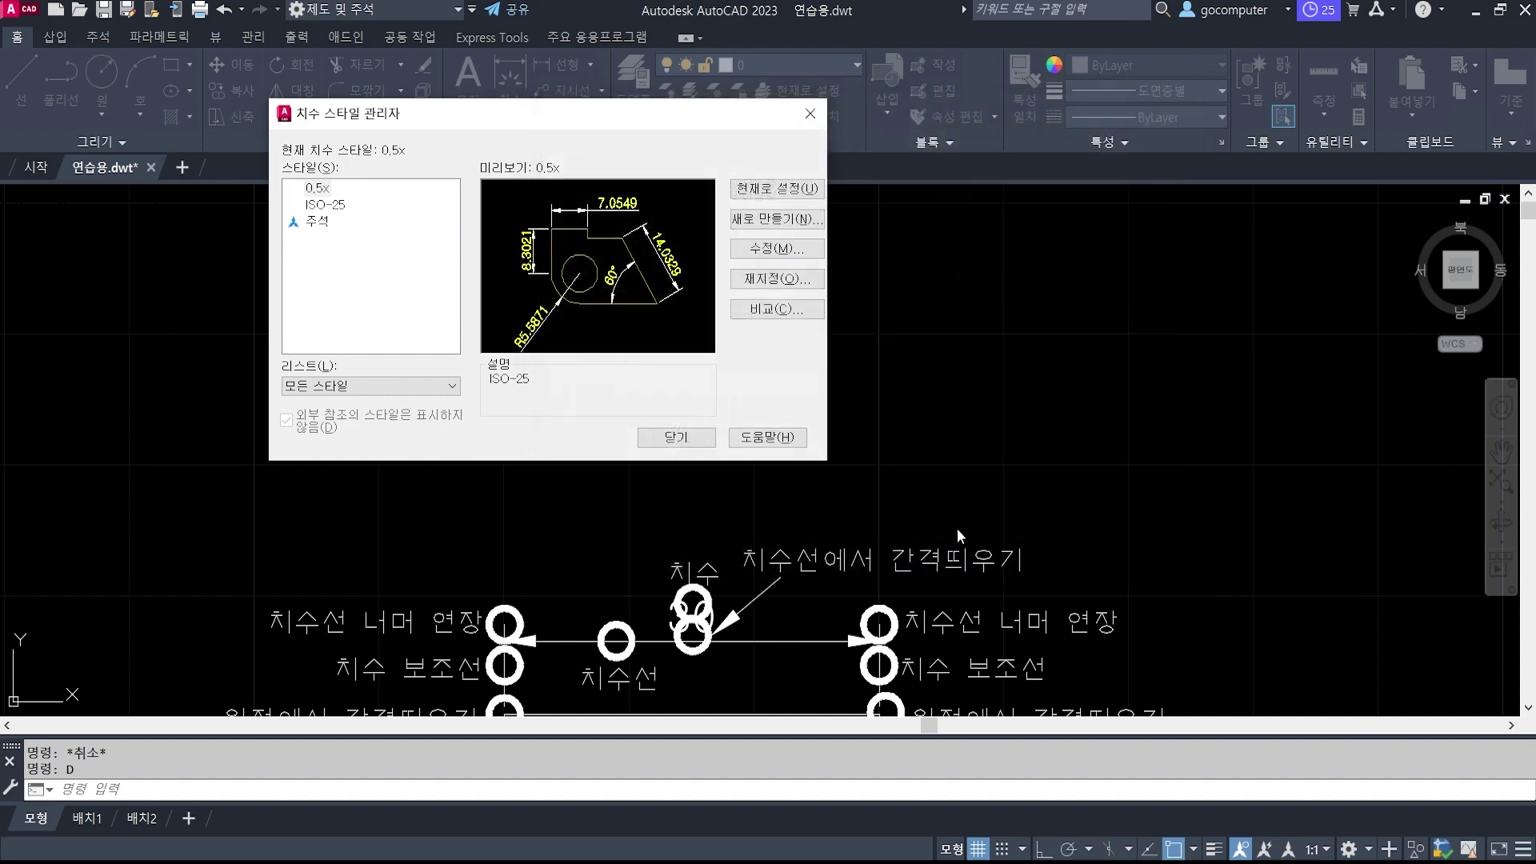
Compare the previews and descriptions of the 0.5x and ISO-25 dimension styles.
click(314, 189)
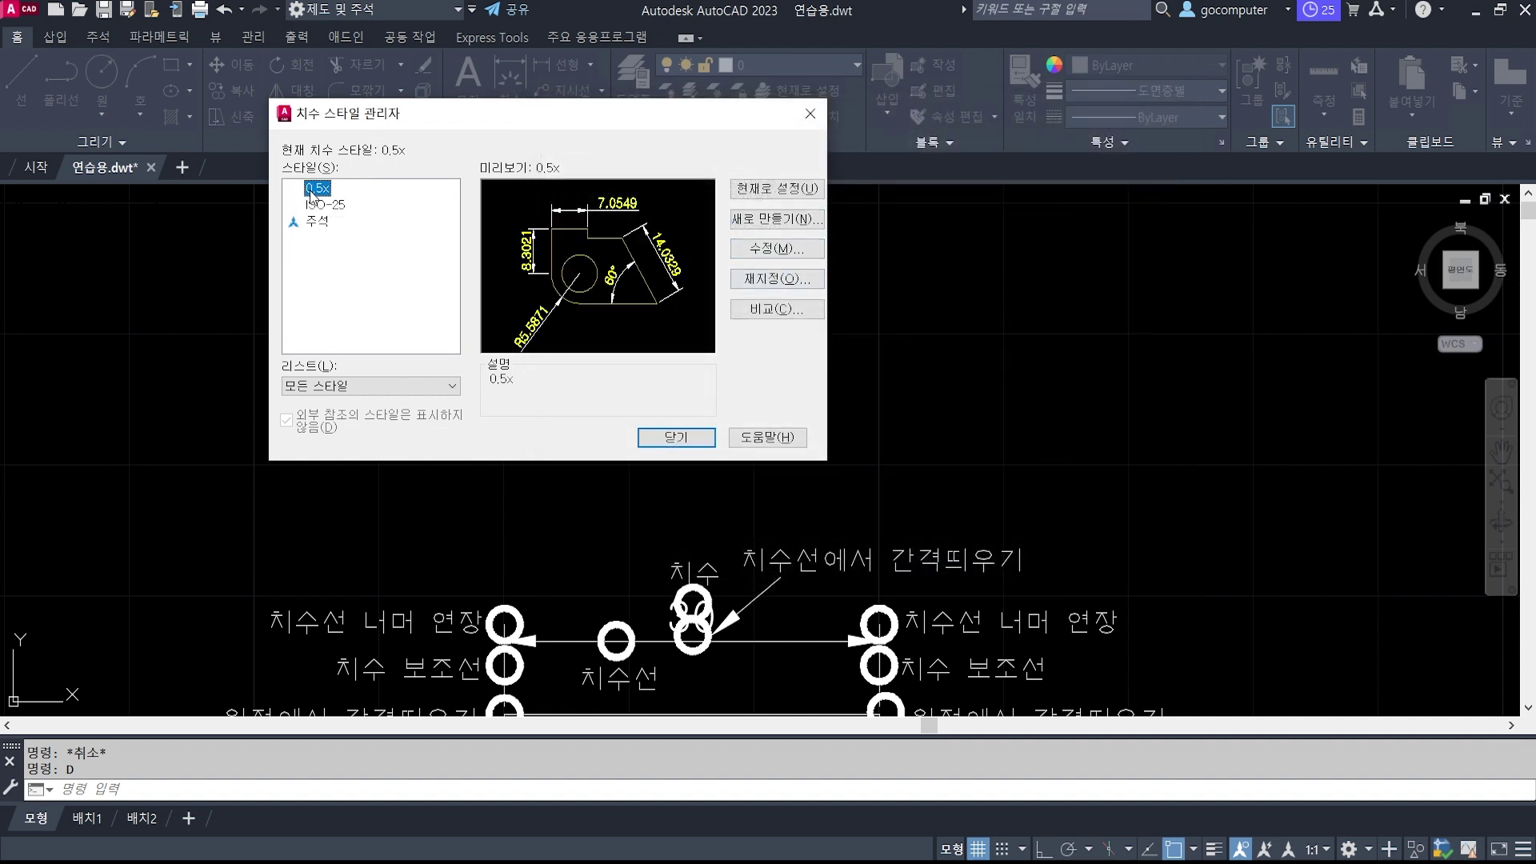
click(336, 205)
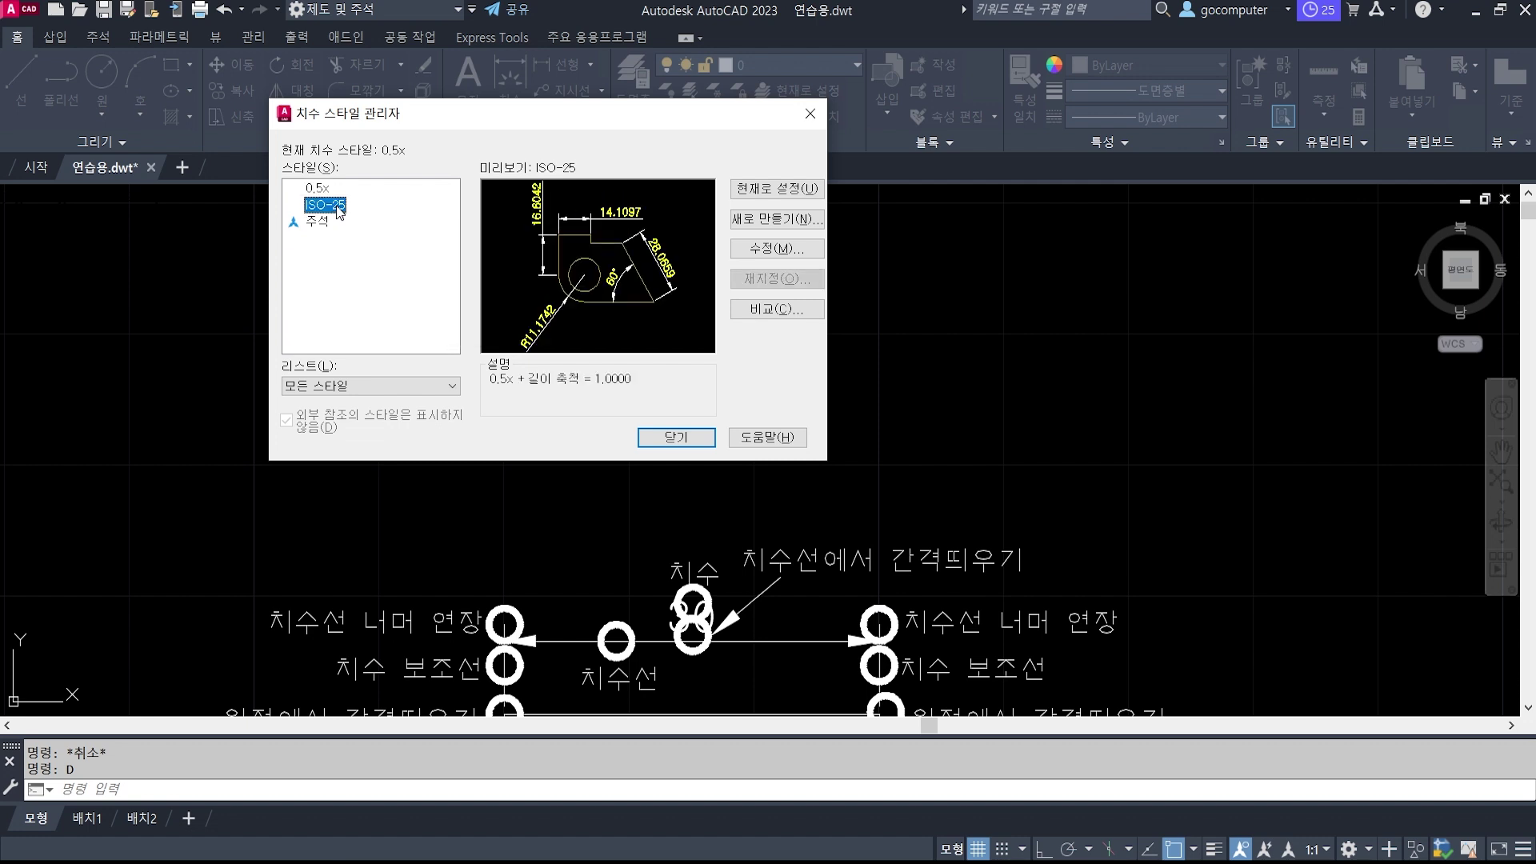
click(318, 187)
click(331, 205)
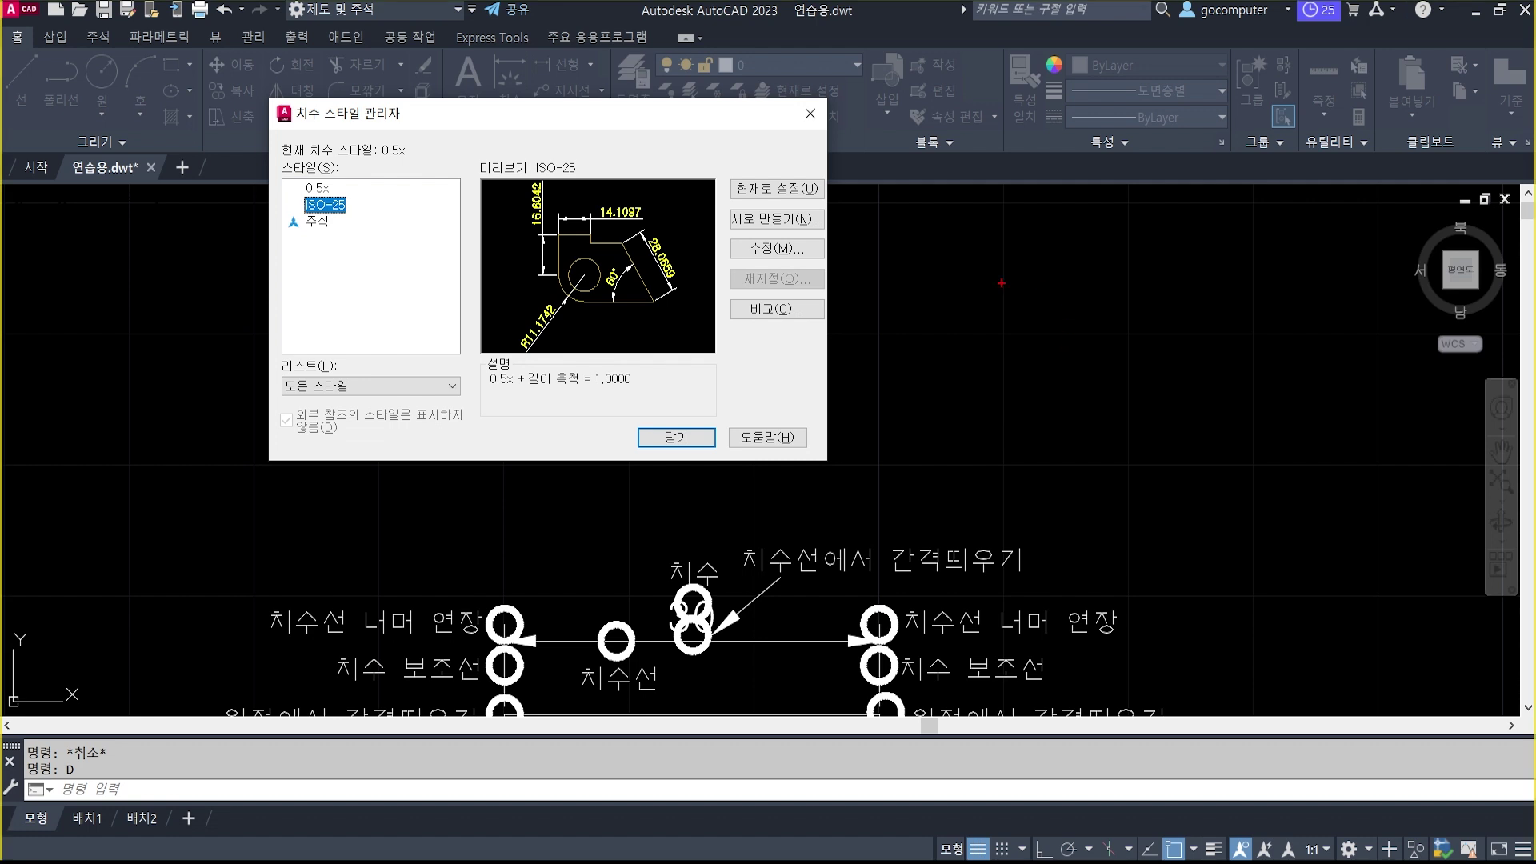
Sketch two rectangles beside the Dimension Style Manager, with a zigzag leader and an X above the first.
drag(976, 283, 1088, 339)
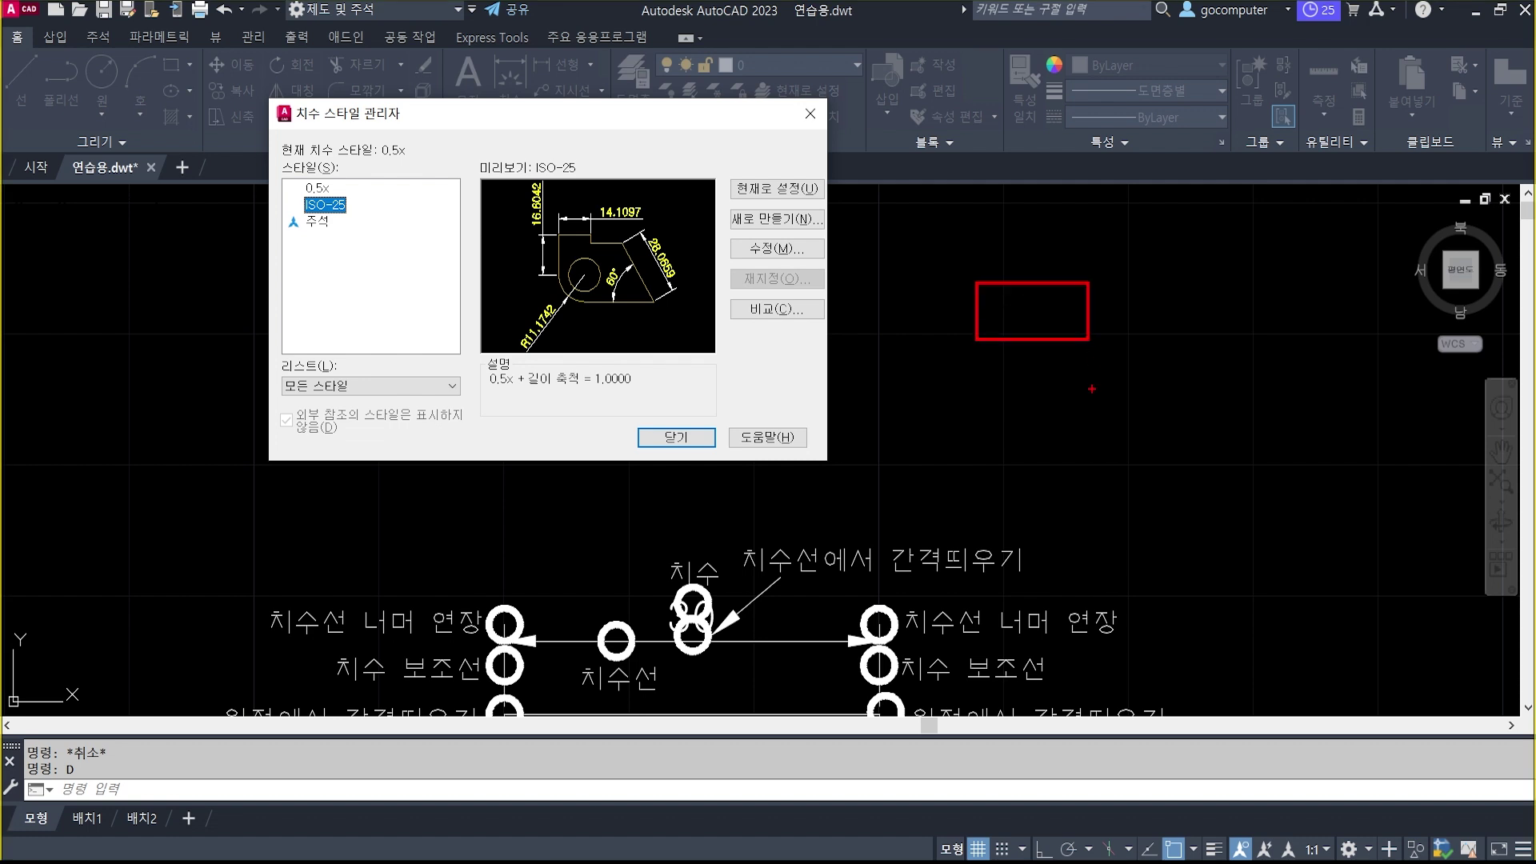
drag(1020, 280, 1069, 214)
click(1152, 277)
click(1295, 349)
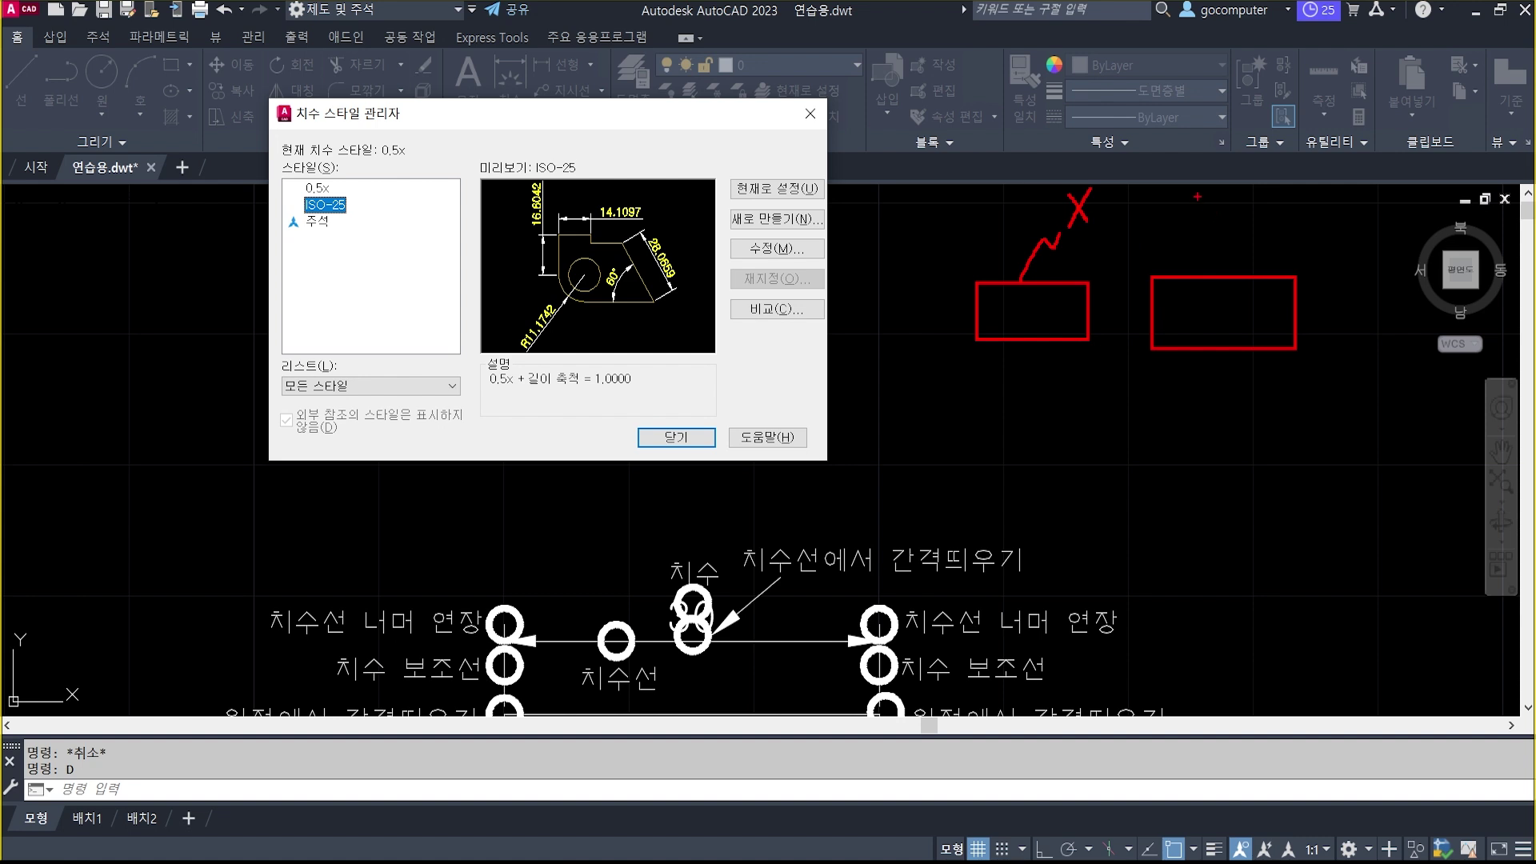
Mark the second rectangle with a circled 1, circle and tick the style list, circle the second rectangle, and clear the markup.
drag(1197, 196, 1203, 226)
mouse_move(375, 266)
mouse_down()
mouse_move(309, 250)
mouse_move(391, 152)
mouse_move(372, 262)
mouse_up()
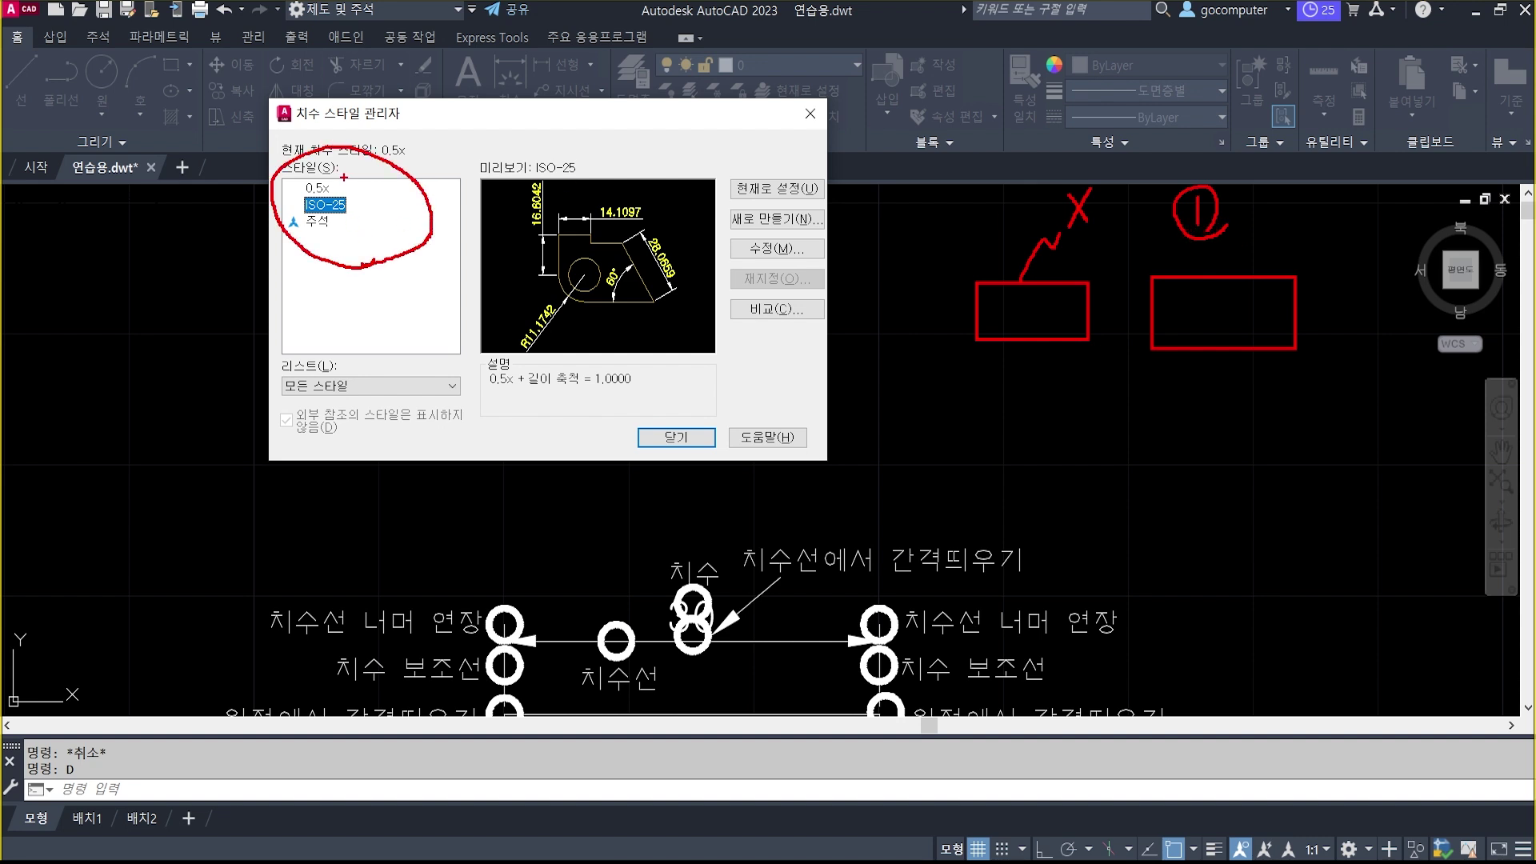
drag(344, 177, 366, 170)
mouse_move(1228, 326)
mouse_down()
mouse_move(1075, 192)
mouse_move(1196, 340)
mouse_up()
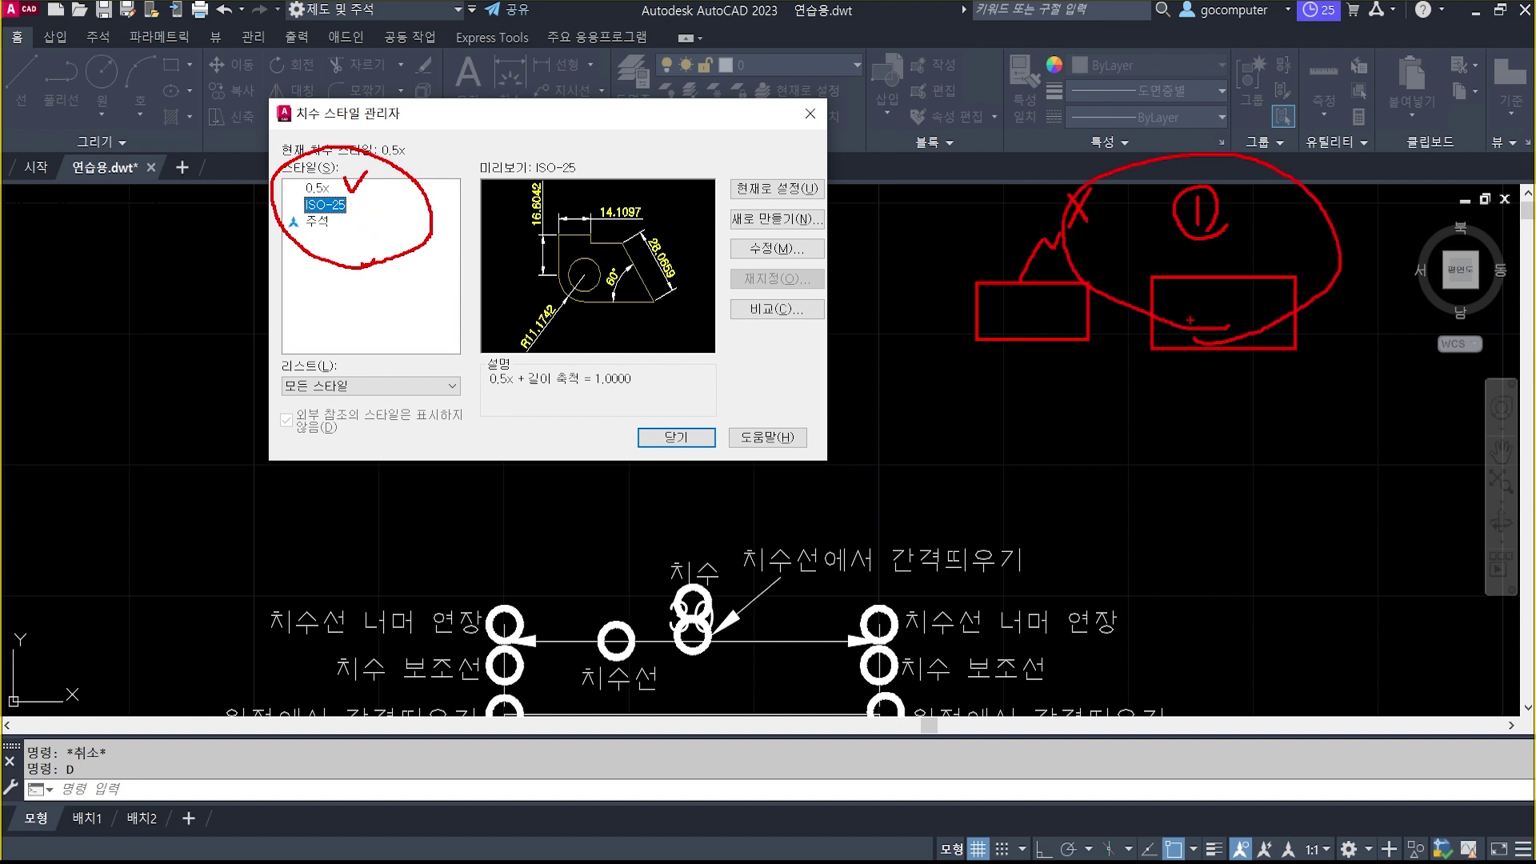
key(Escape)
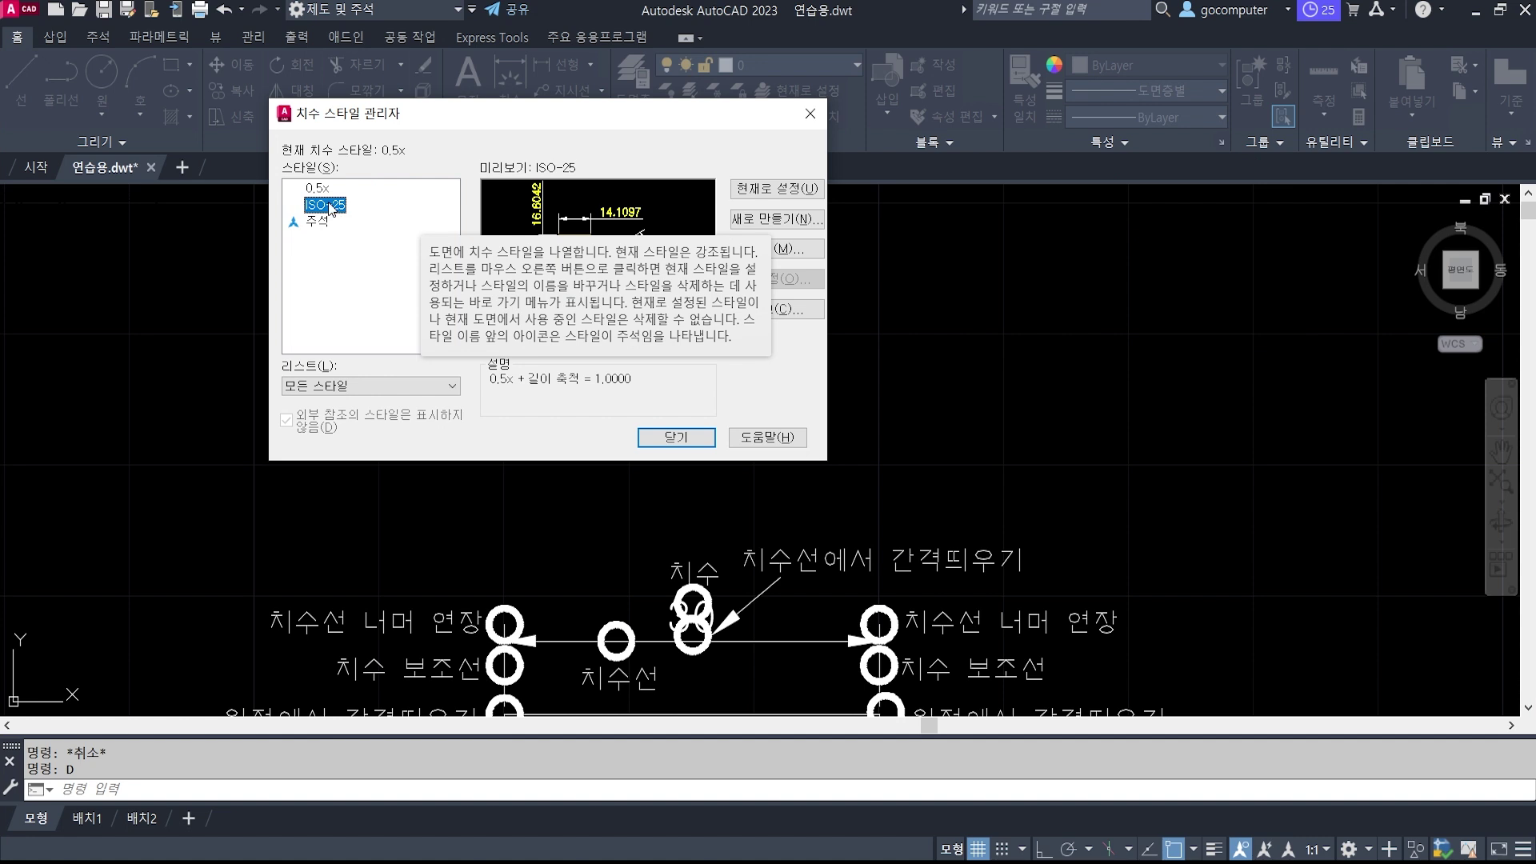
Create a dimension style named 이론적으로정확한치수 based on ISO-25, with a frame drawn around the text, and save it.
click(770, 218)
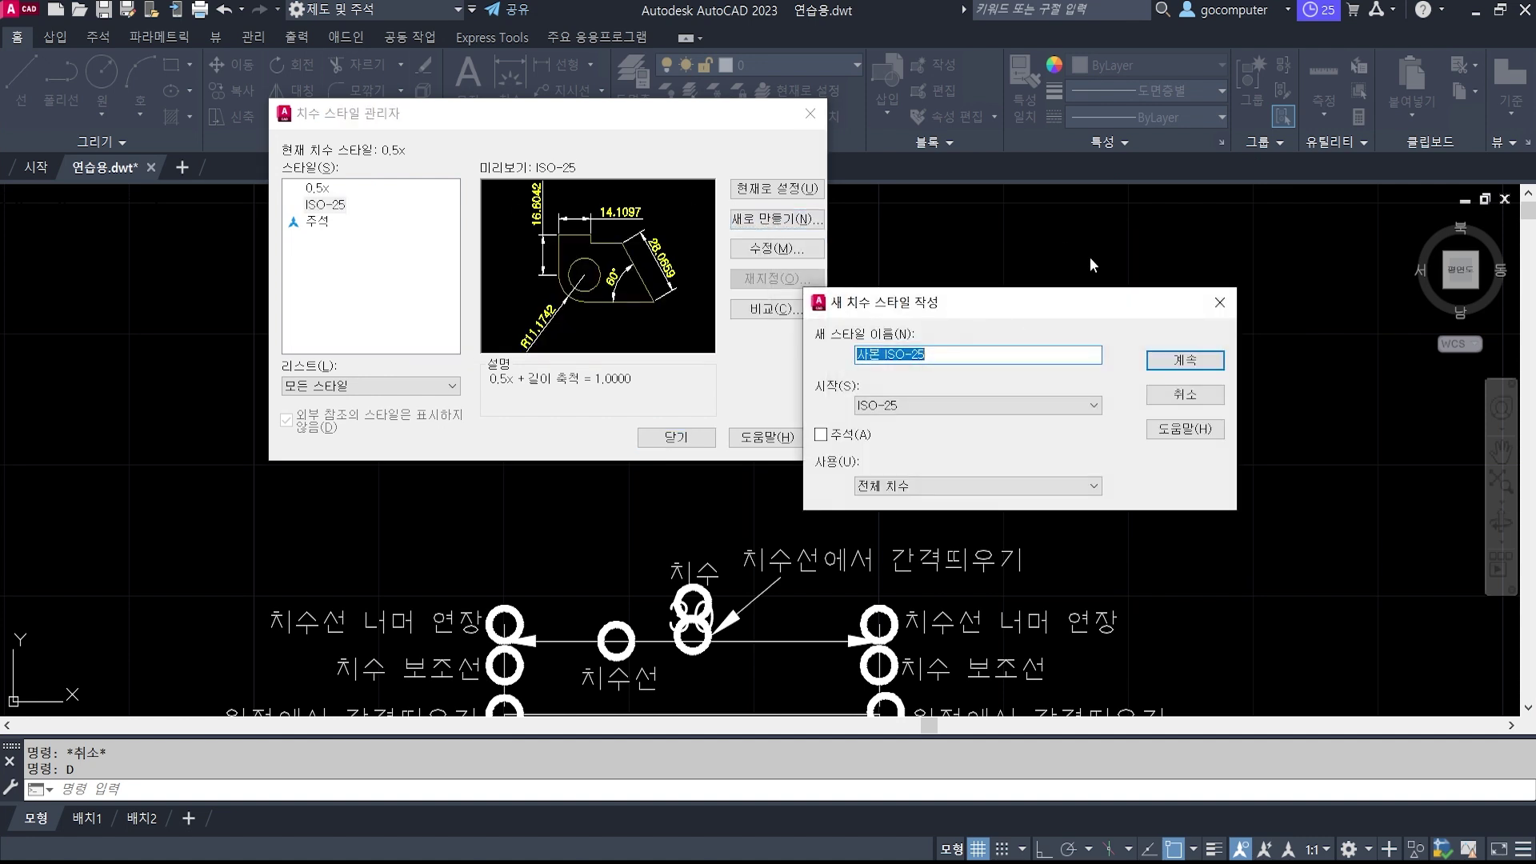
text(이론적으로정확한치수)
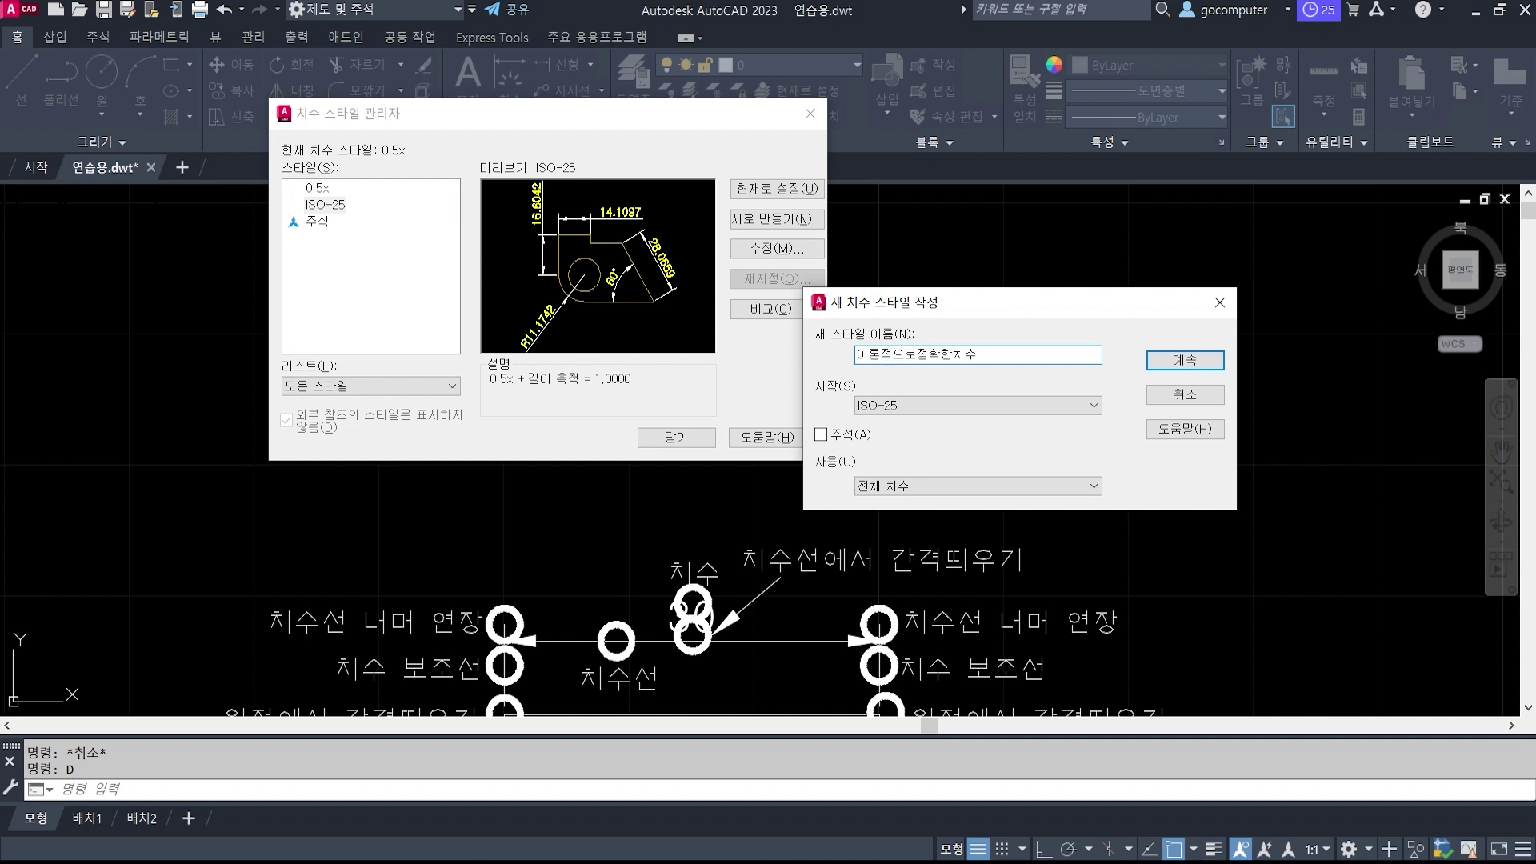
click(1187, 361)
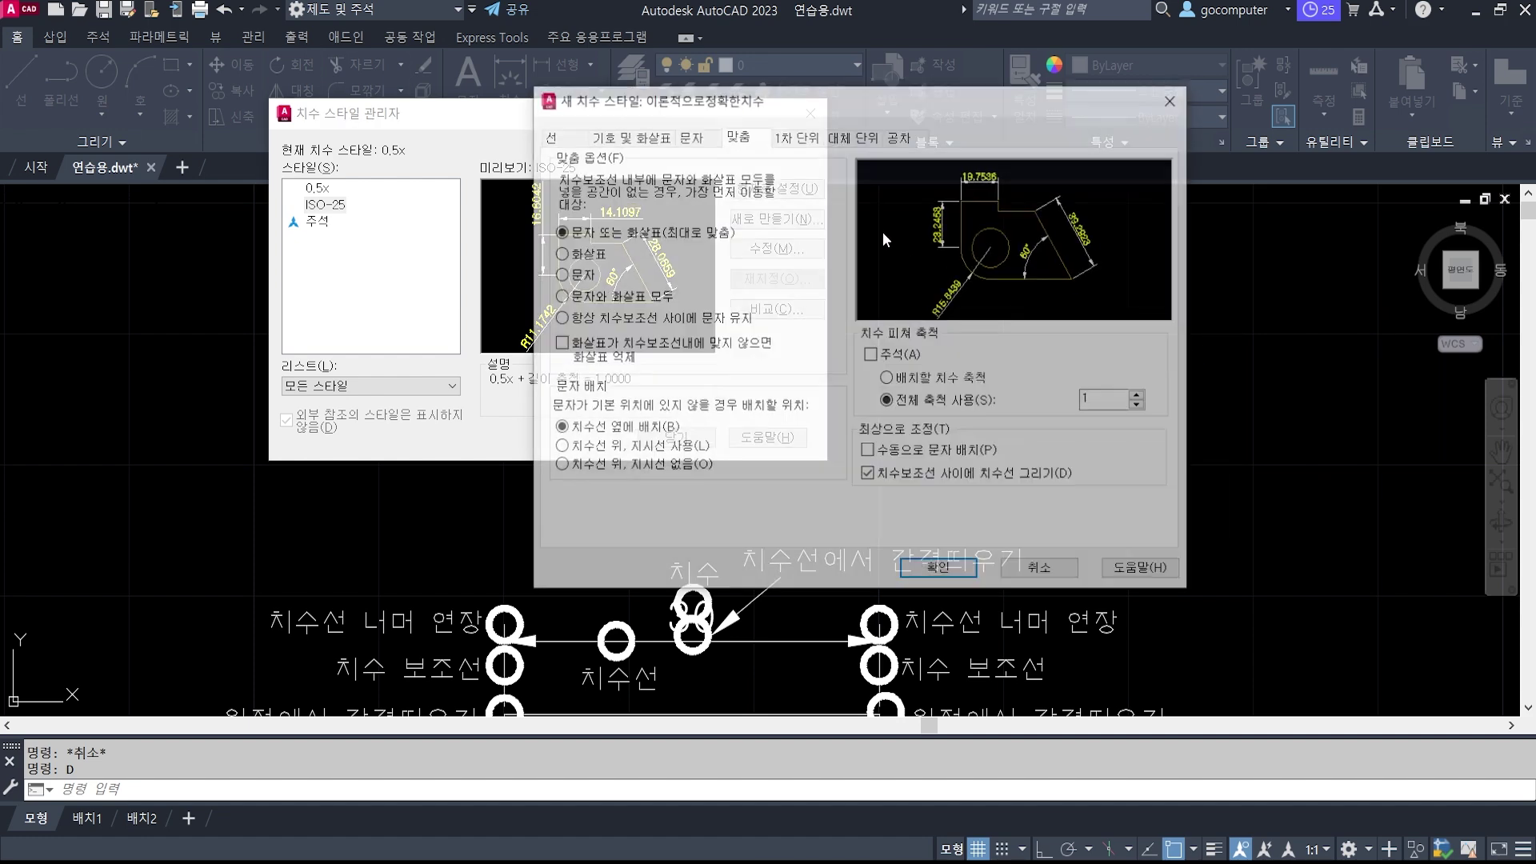
click(704, 139)
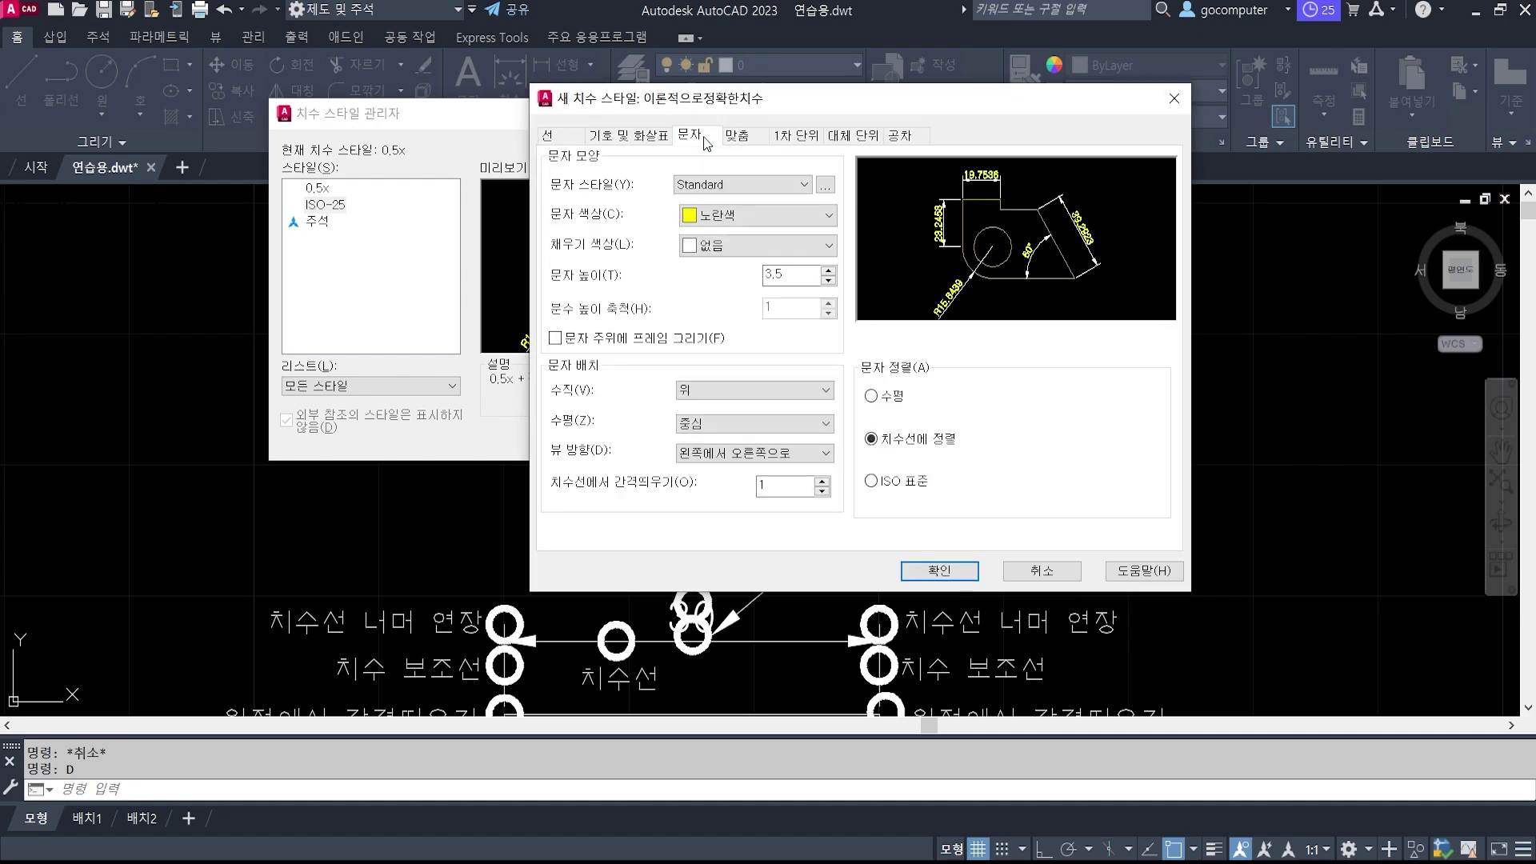
click(556, 338)
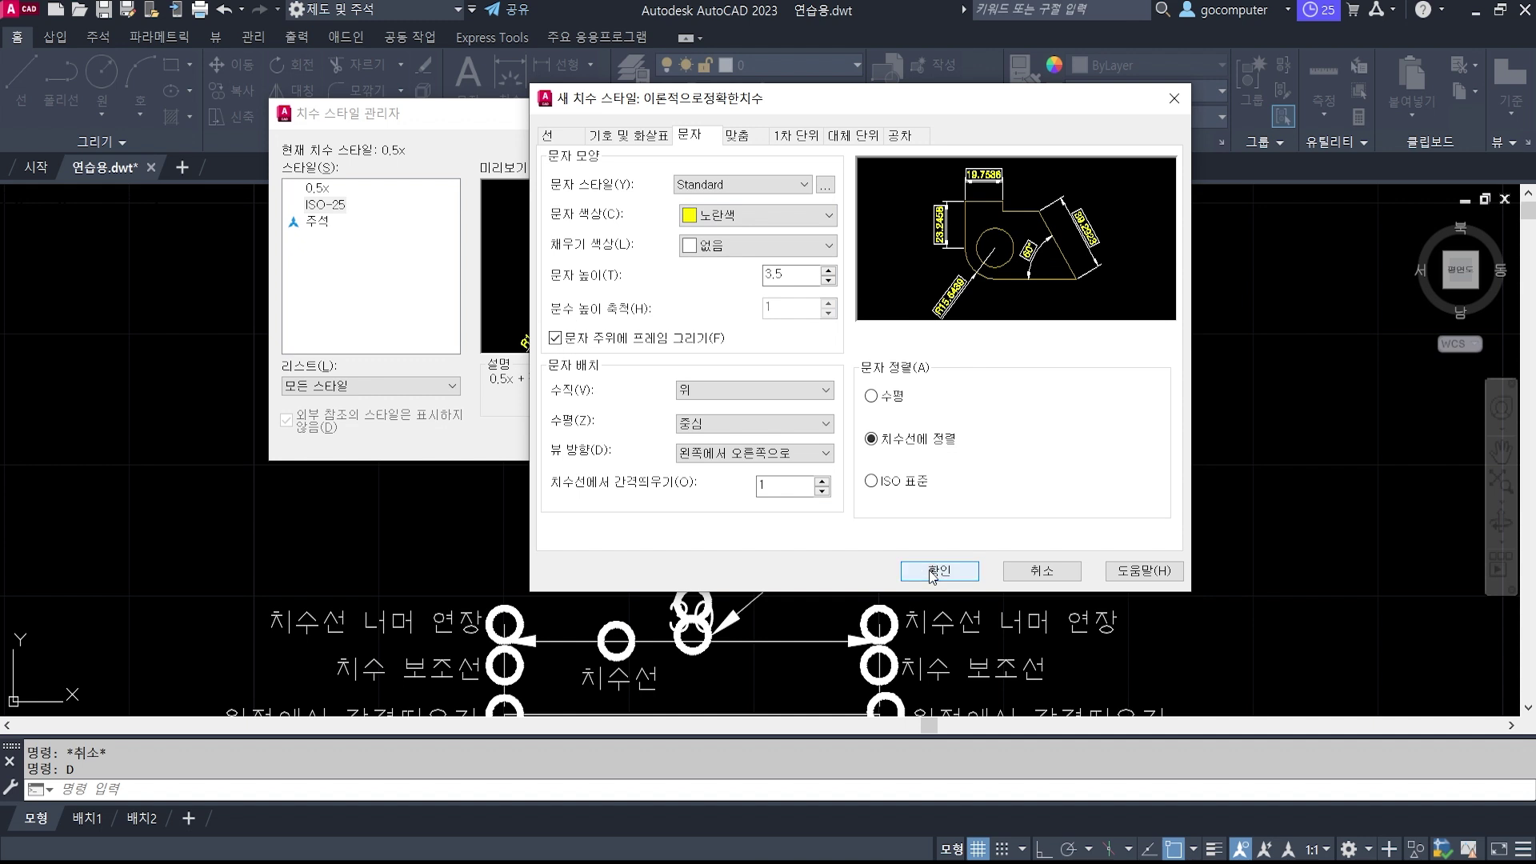
click(934, 571)
Compare the previews and descriptions of the 0.5x, ISO-25 and 이론적으로정확한치수 dimension styles.
click(317, 188)
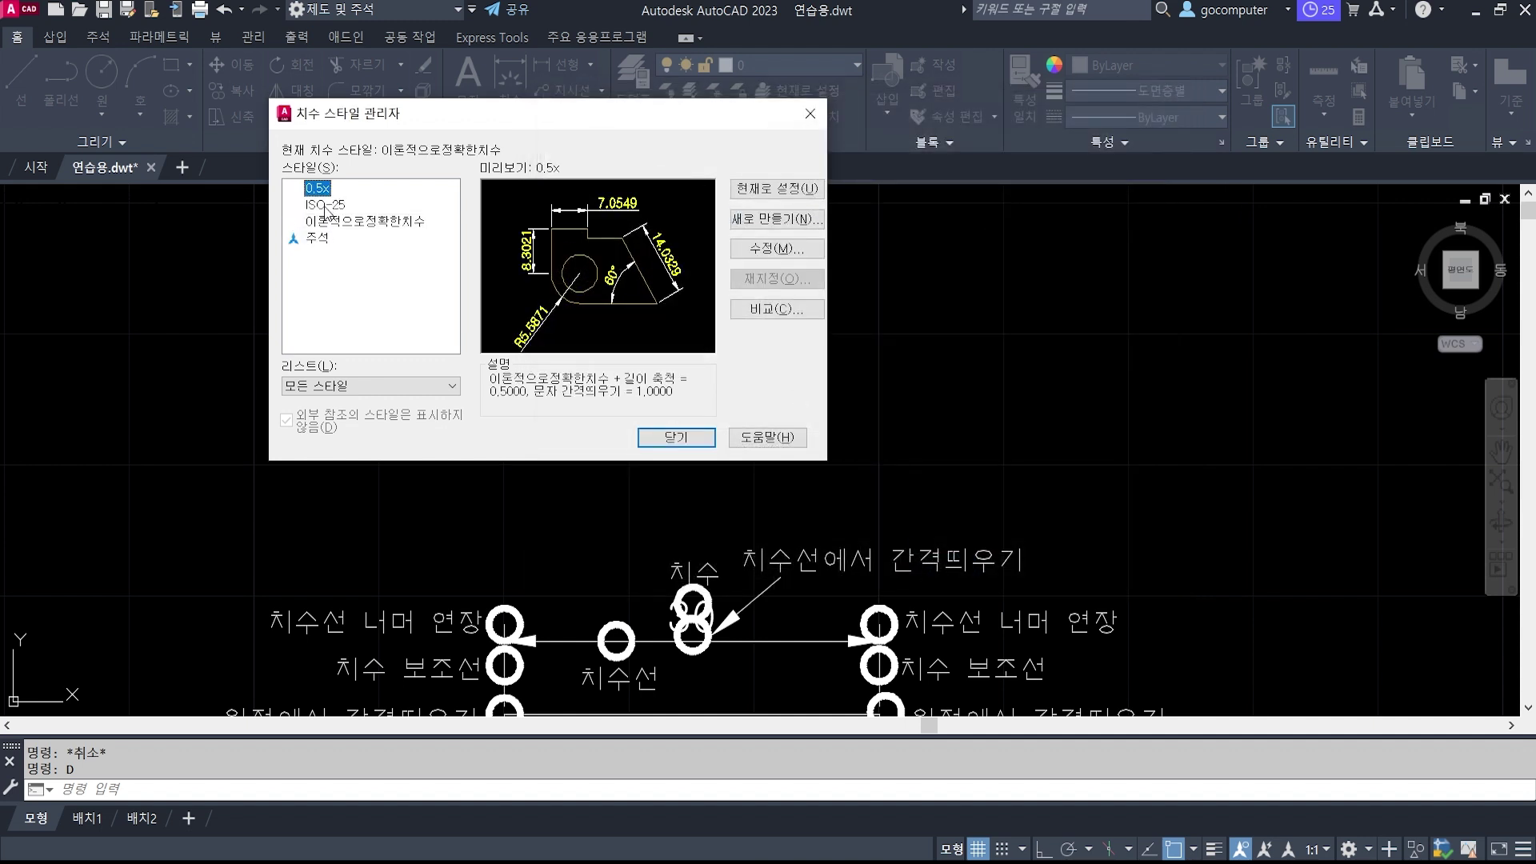
click(325, 206)
click(331, 222)
click(322, 190)
click(333, 206)
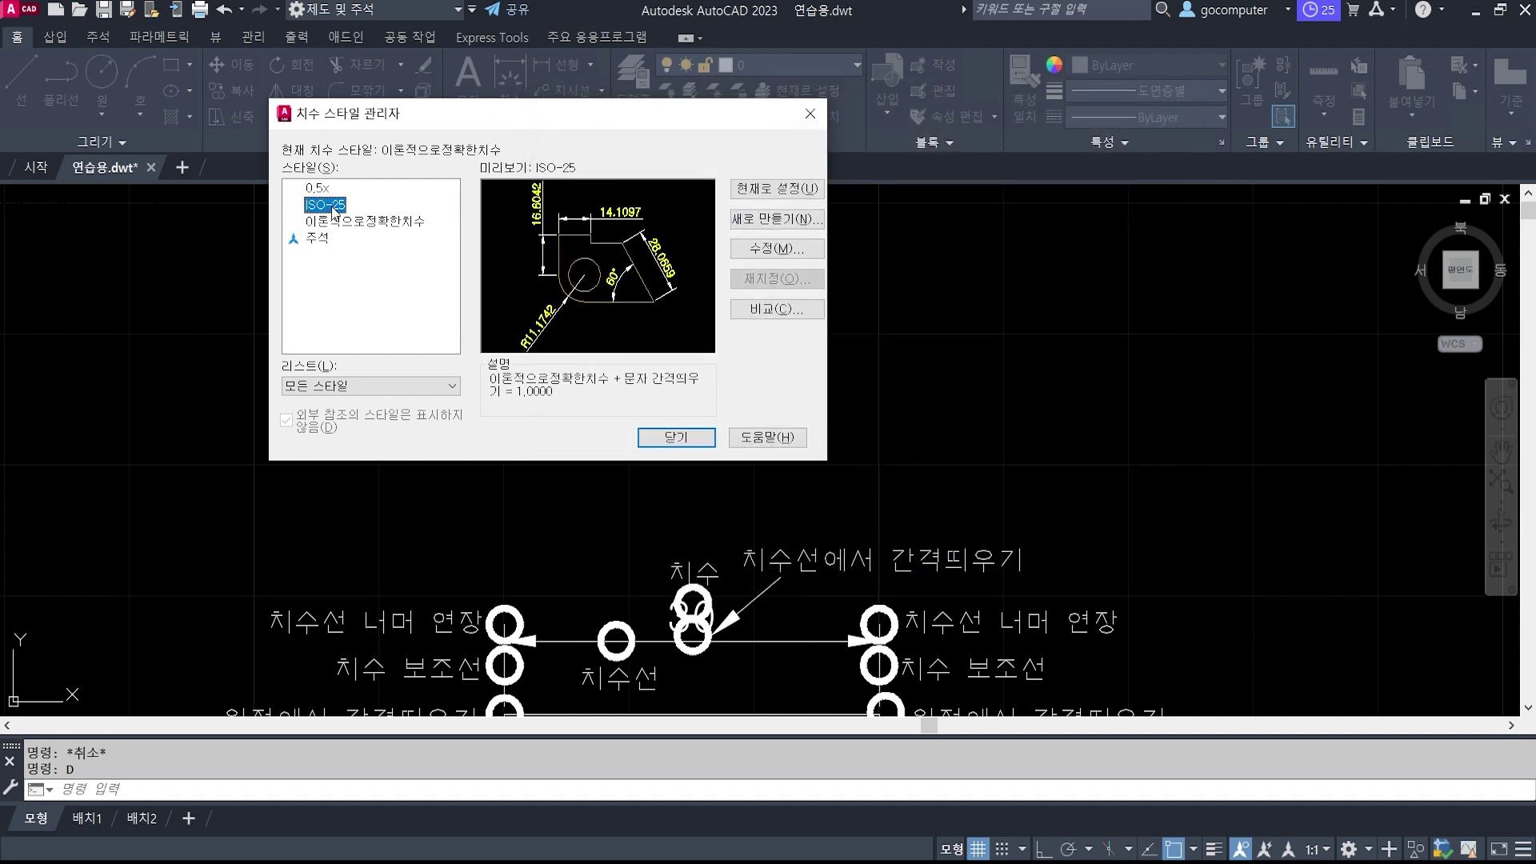
click(339, 222)
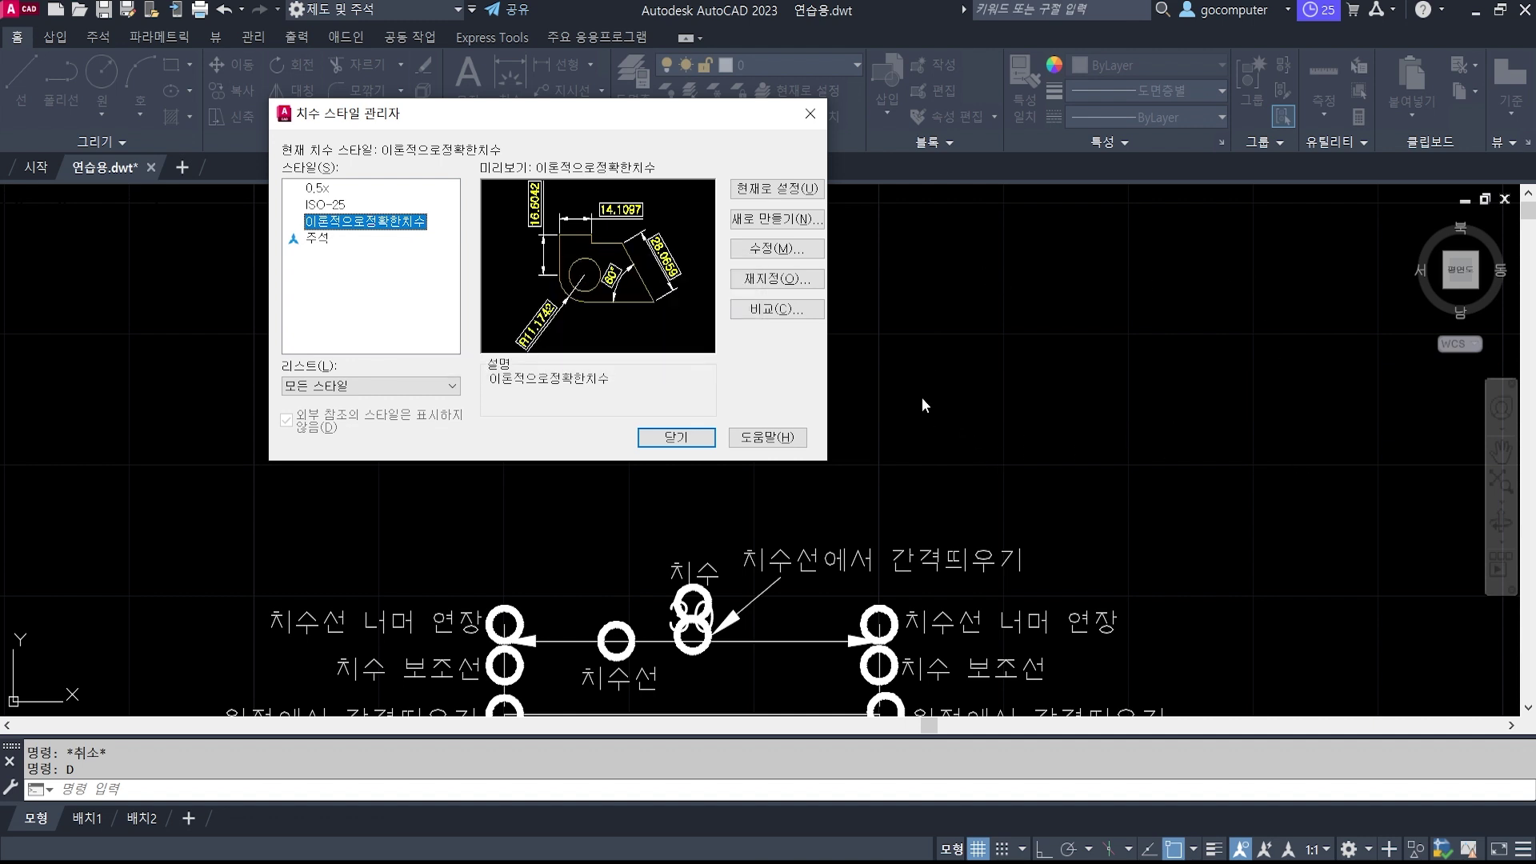
click(344, 207)
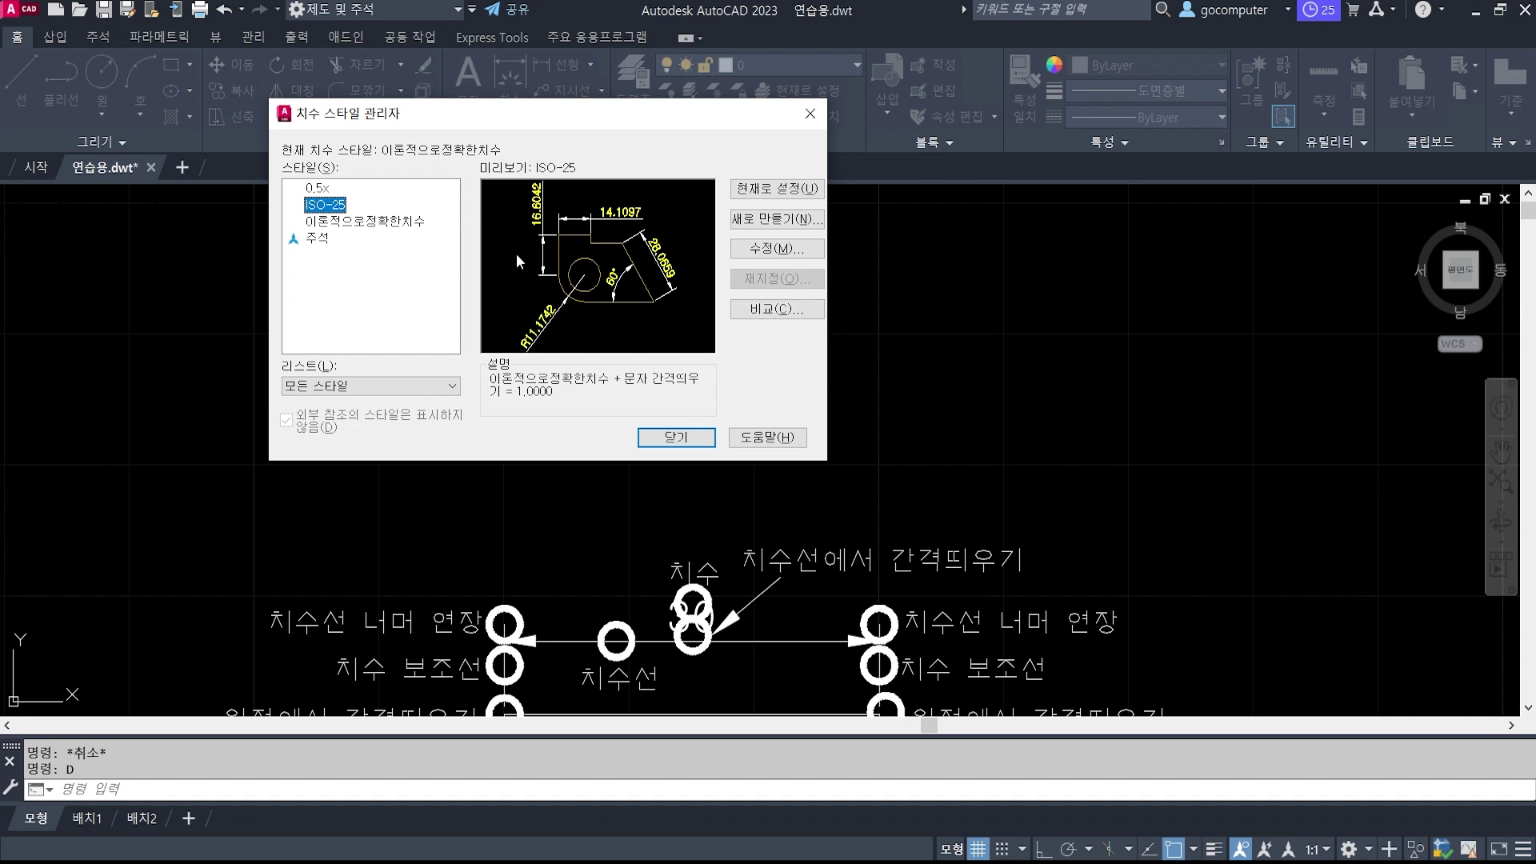
click(318, 189)
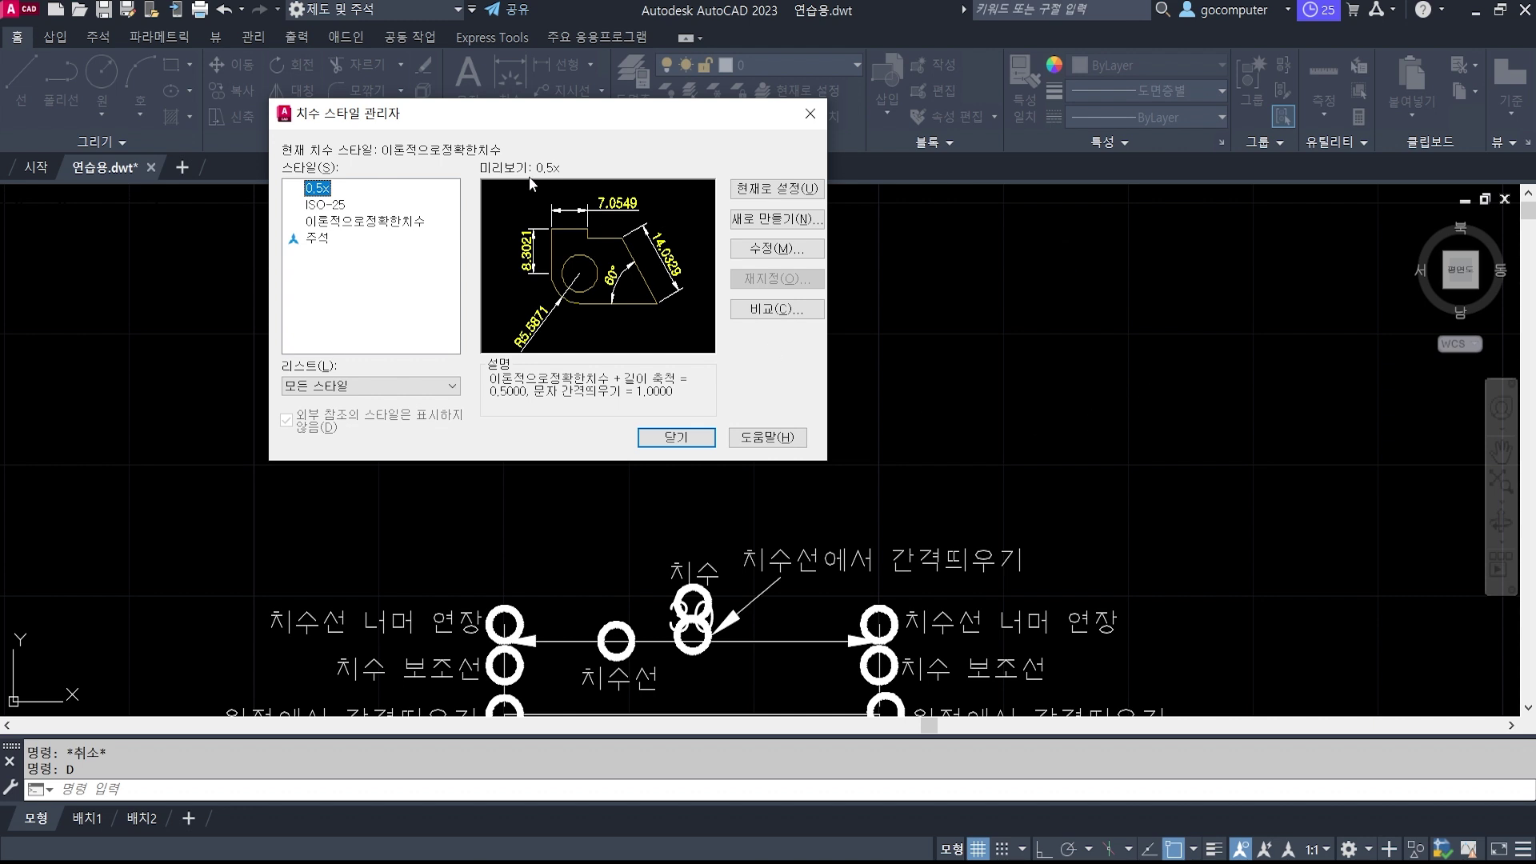
click(372, 222)
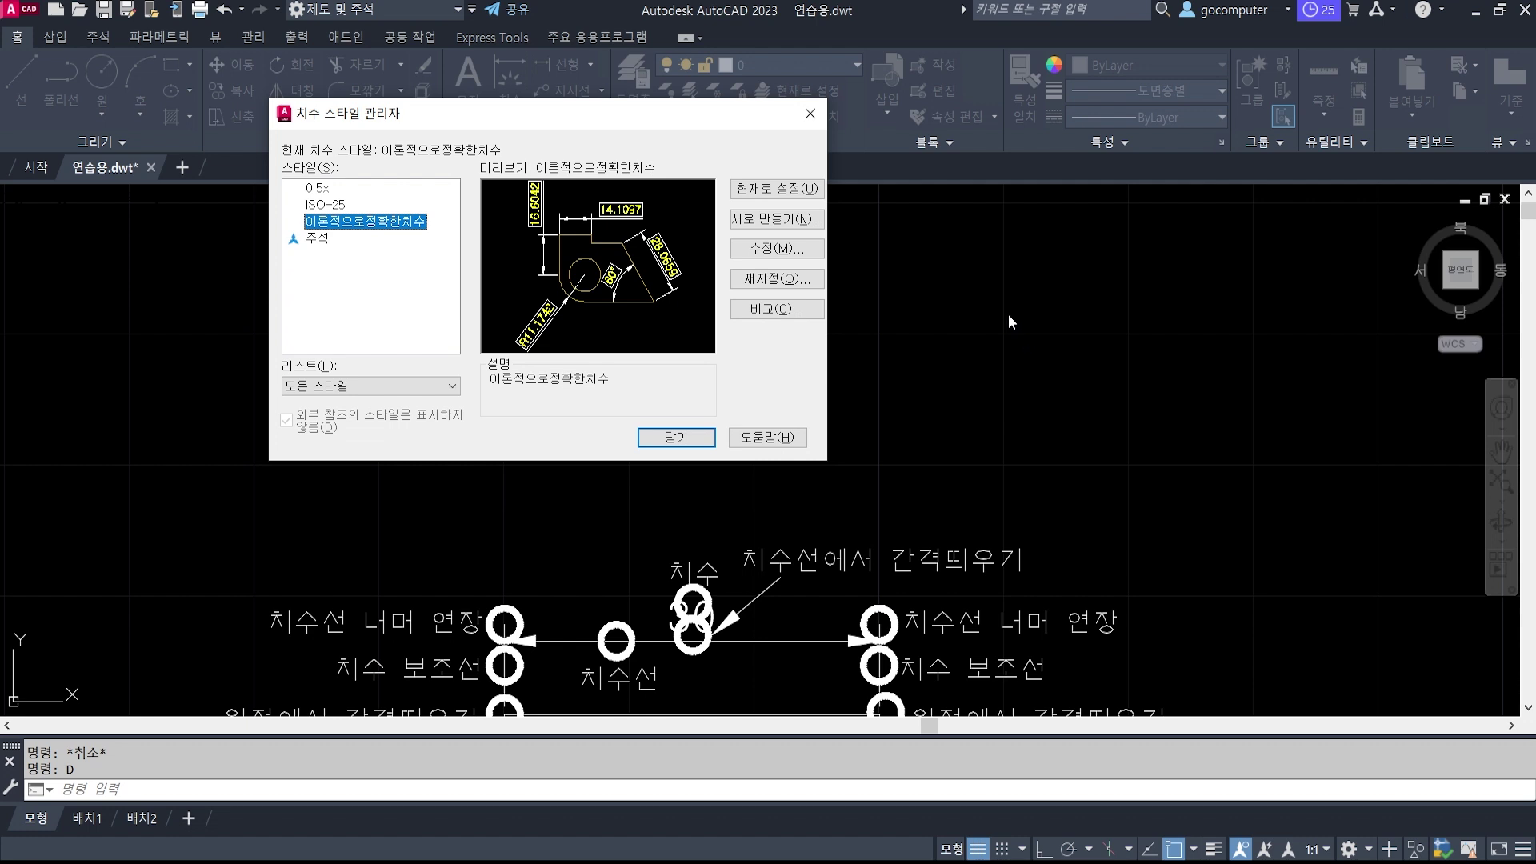
Set ISO-25 as the current dimension style and close the Dimension Style Manager.
click(360, 206)
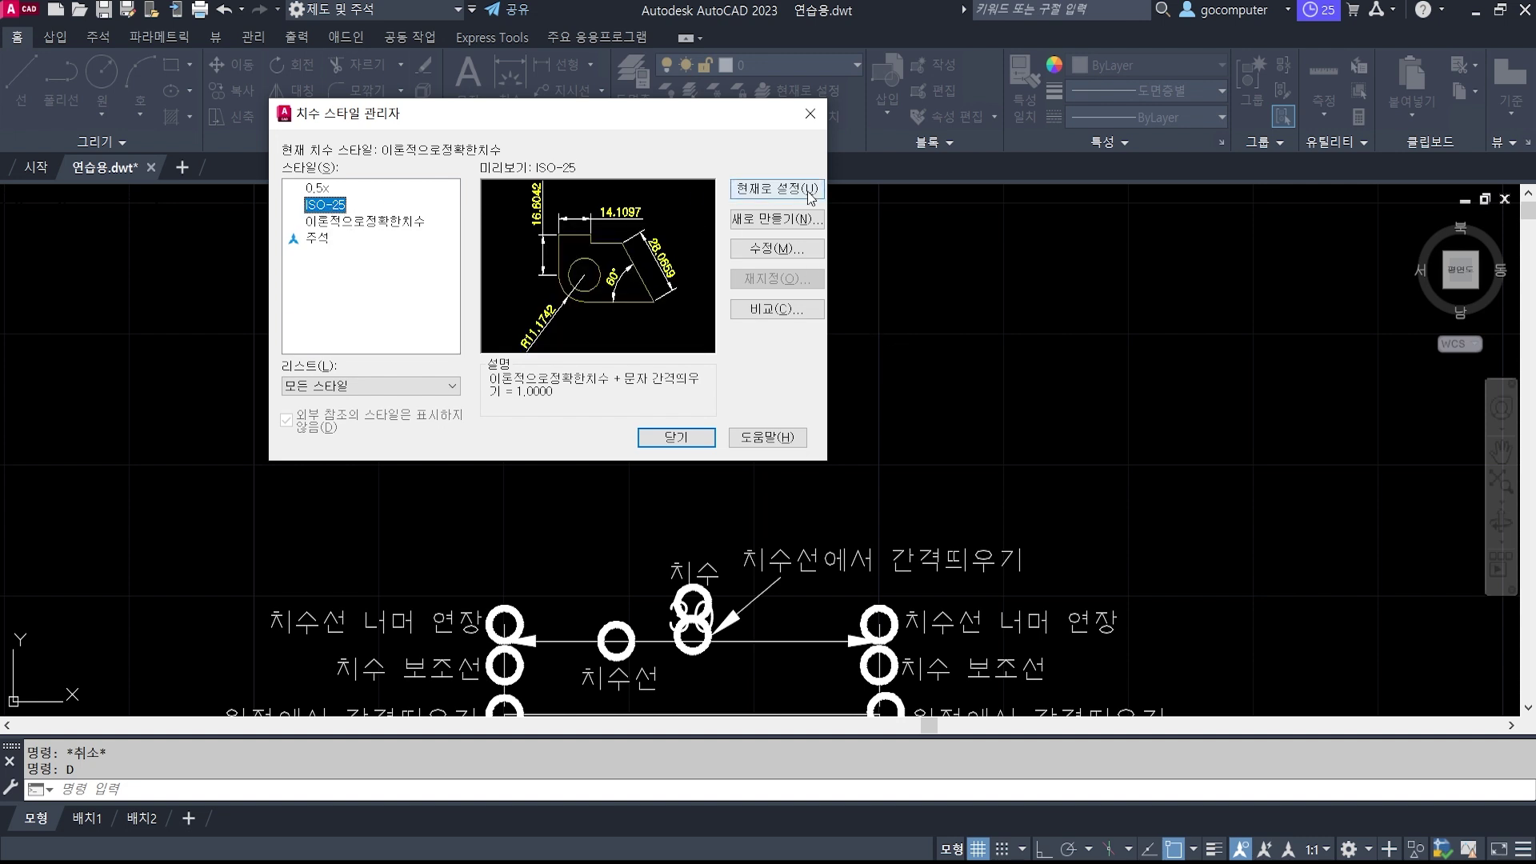
click(761, 190)
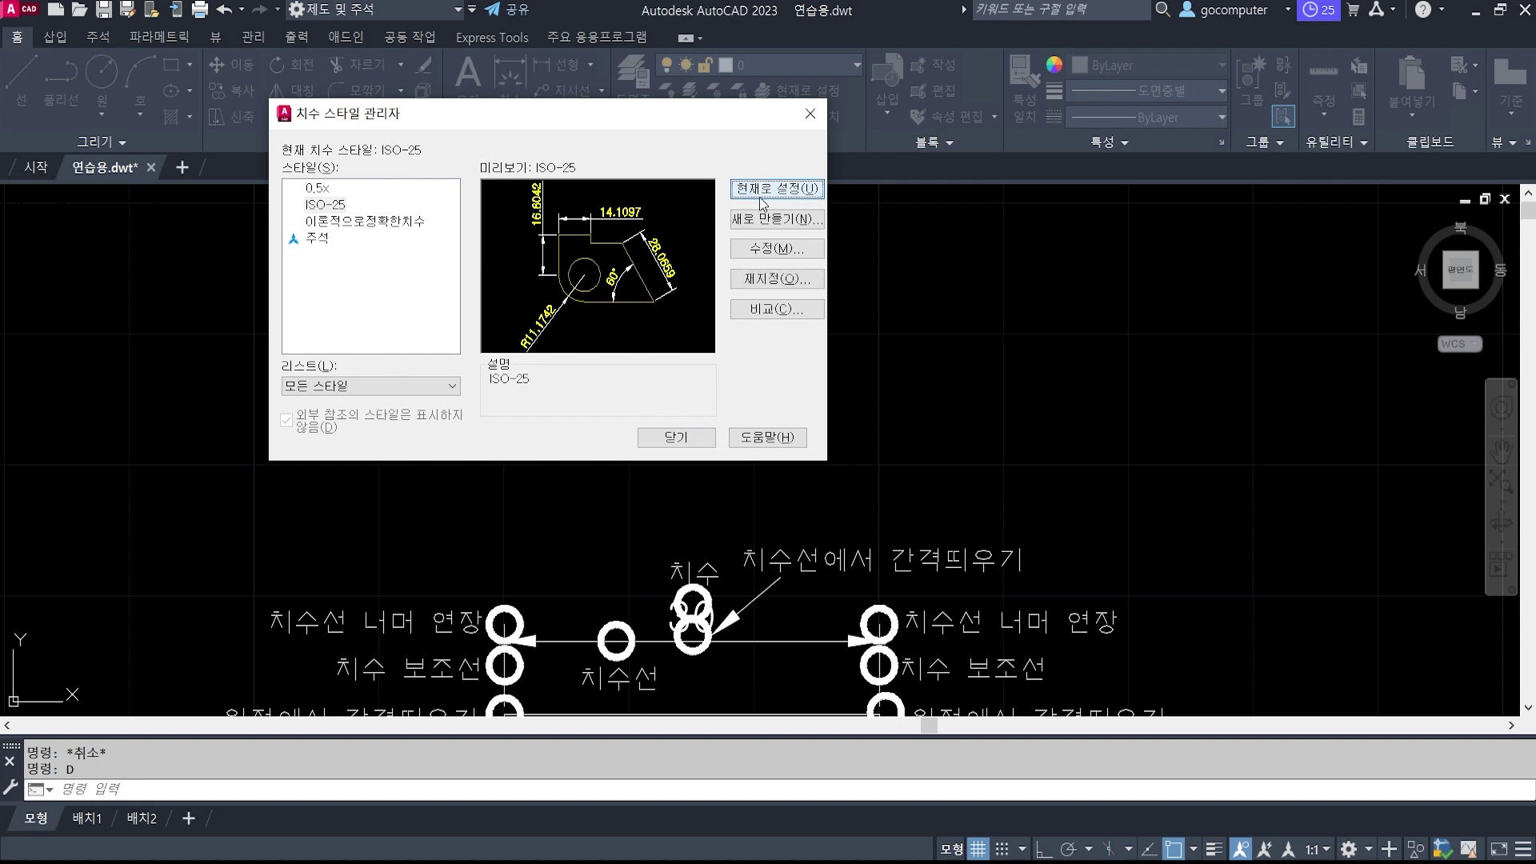
click(676, 438)
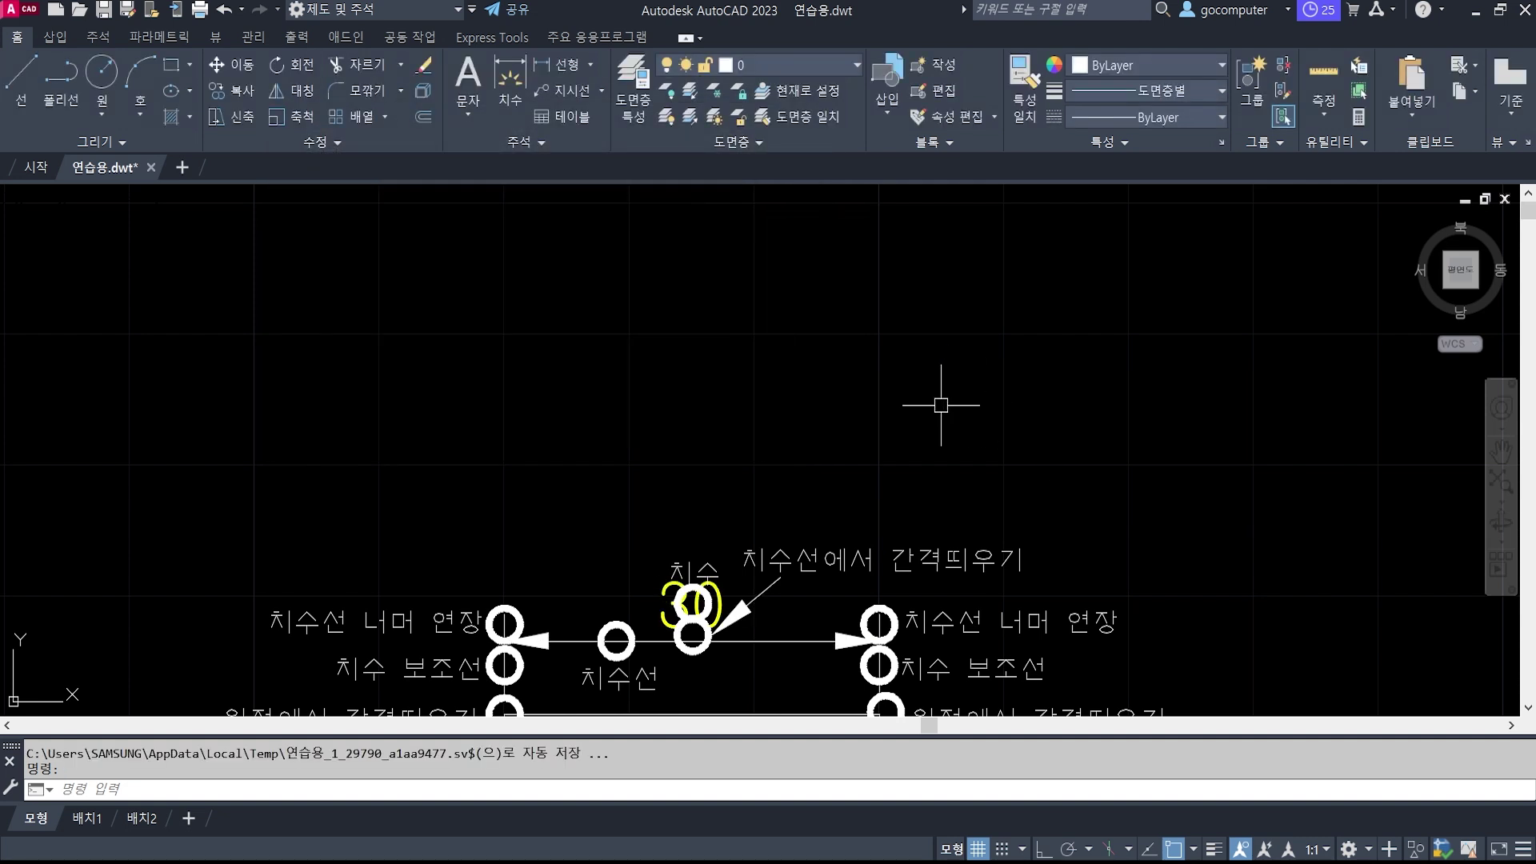
Examine the 30 dimension above the rectangle by selecting it, and clear the selection.
scroll(847, 470, down, 1)
middle_drag(847, 470, 780, 340)
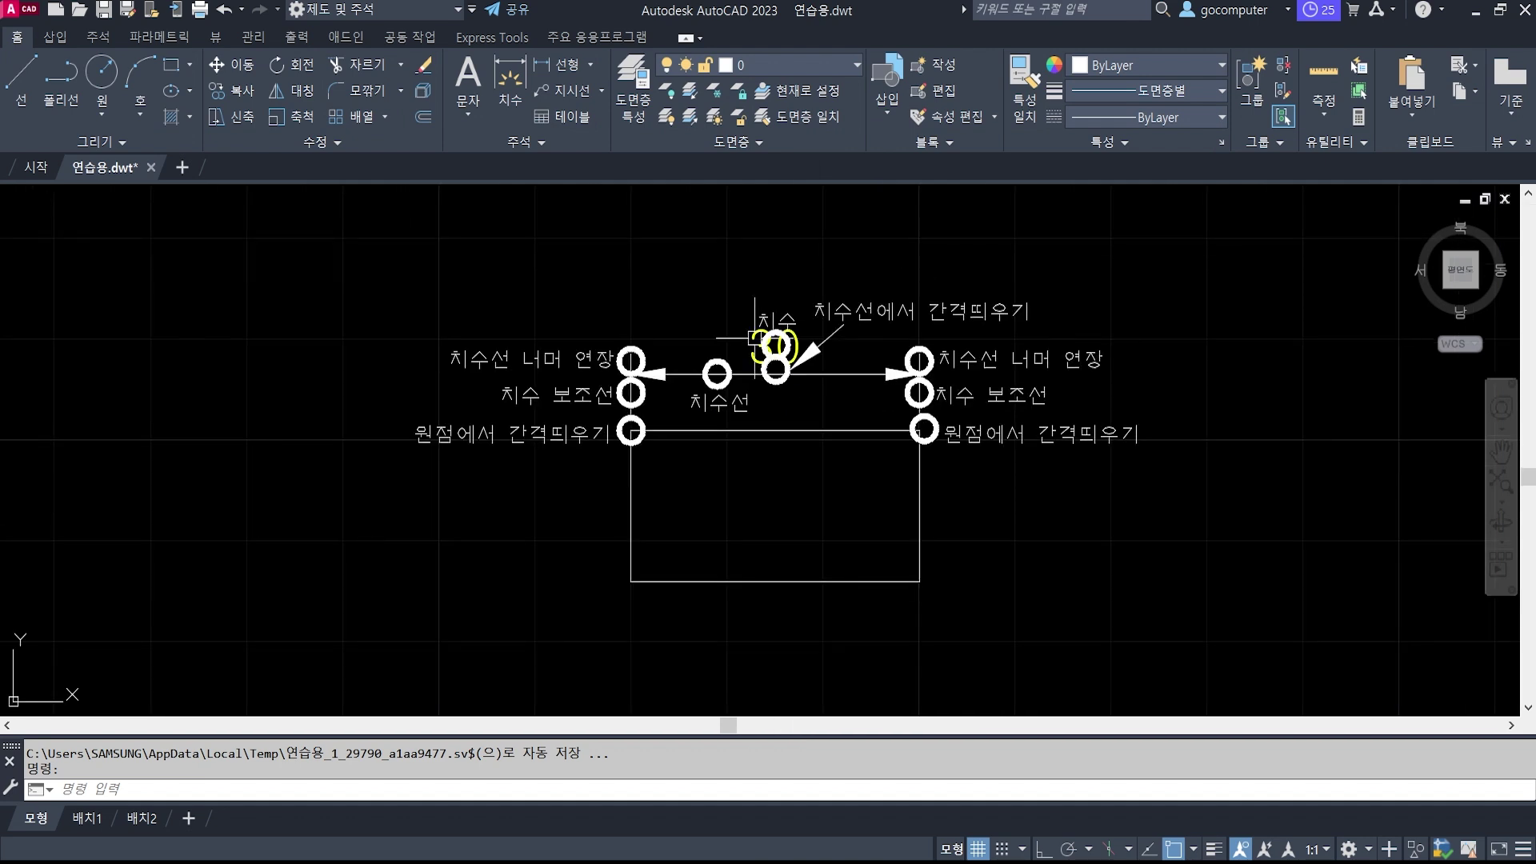
scroll(780, 340, up, 5)
click(852, 324)
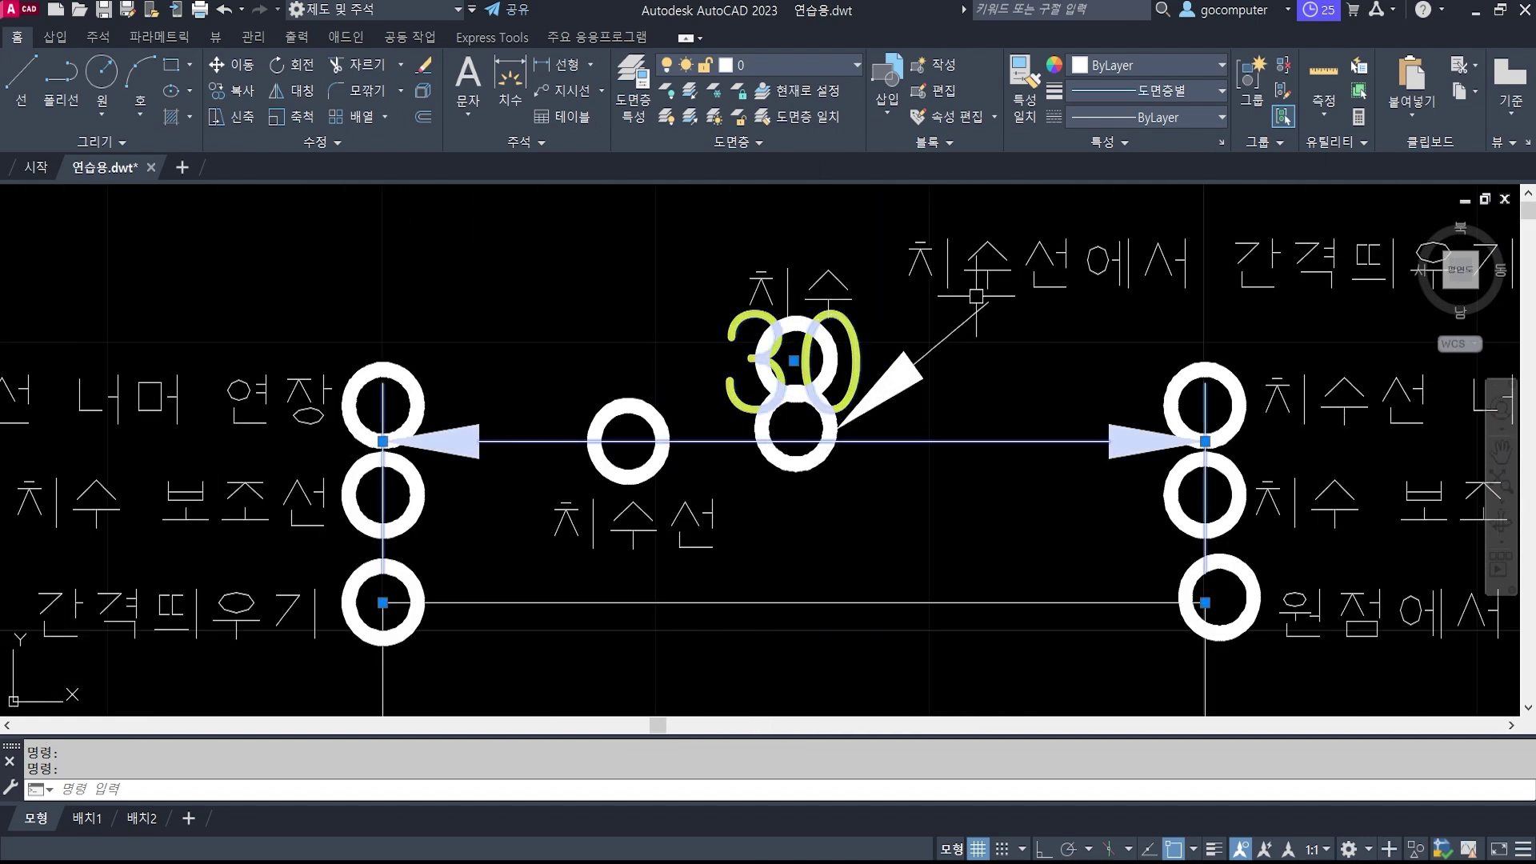
key(Escape)
key(Escape)
scroll(616, 364, down, 3)
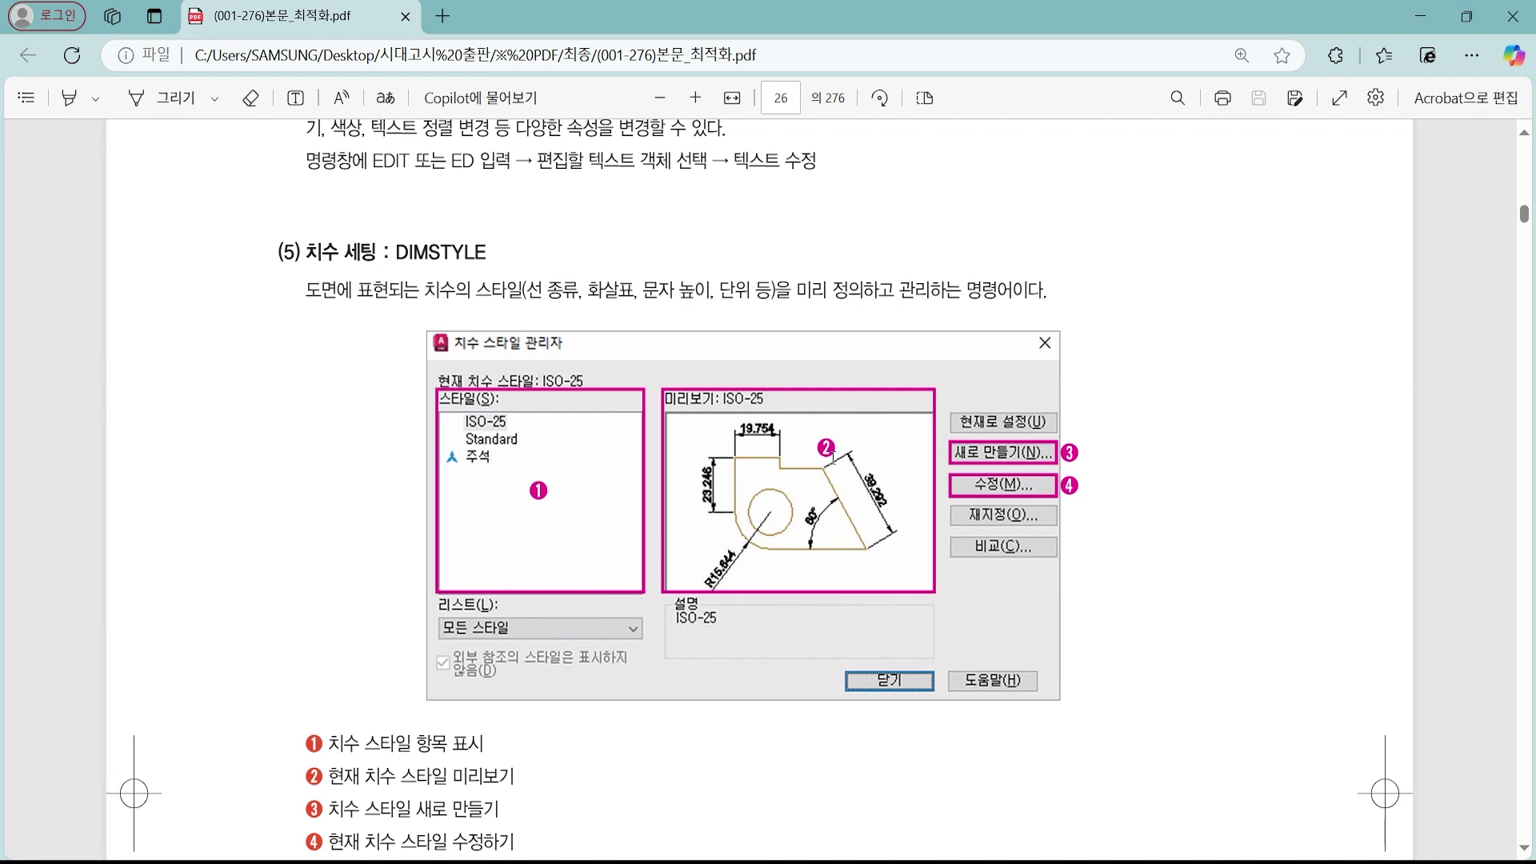
Switch to the textbook PDF and review the DIMSTYLE settings for lines, arrows, text and primary units on pages 26 to 28.
scroll(816, 462, down, 10)
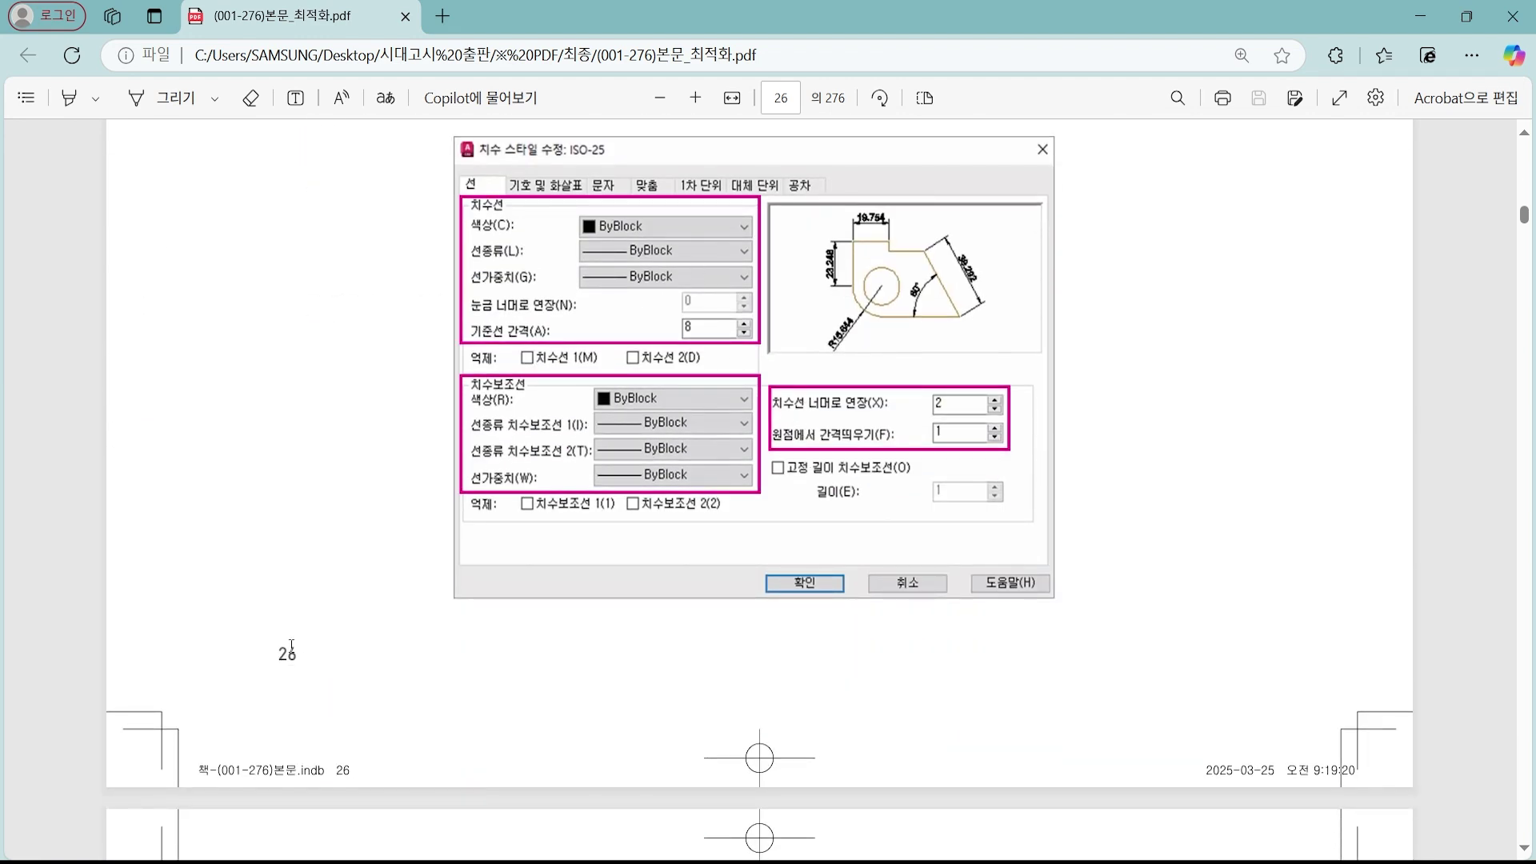
scroll(432, 653, down, 10)
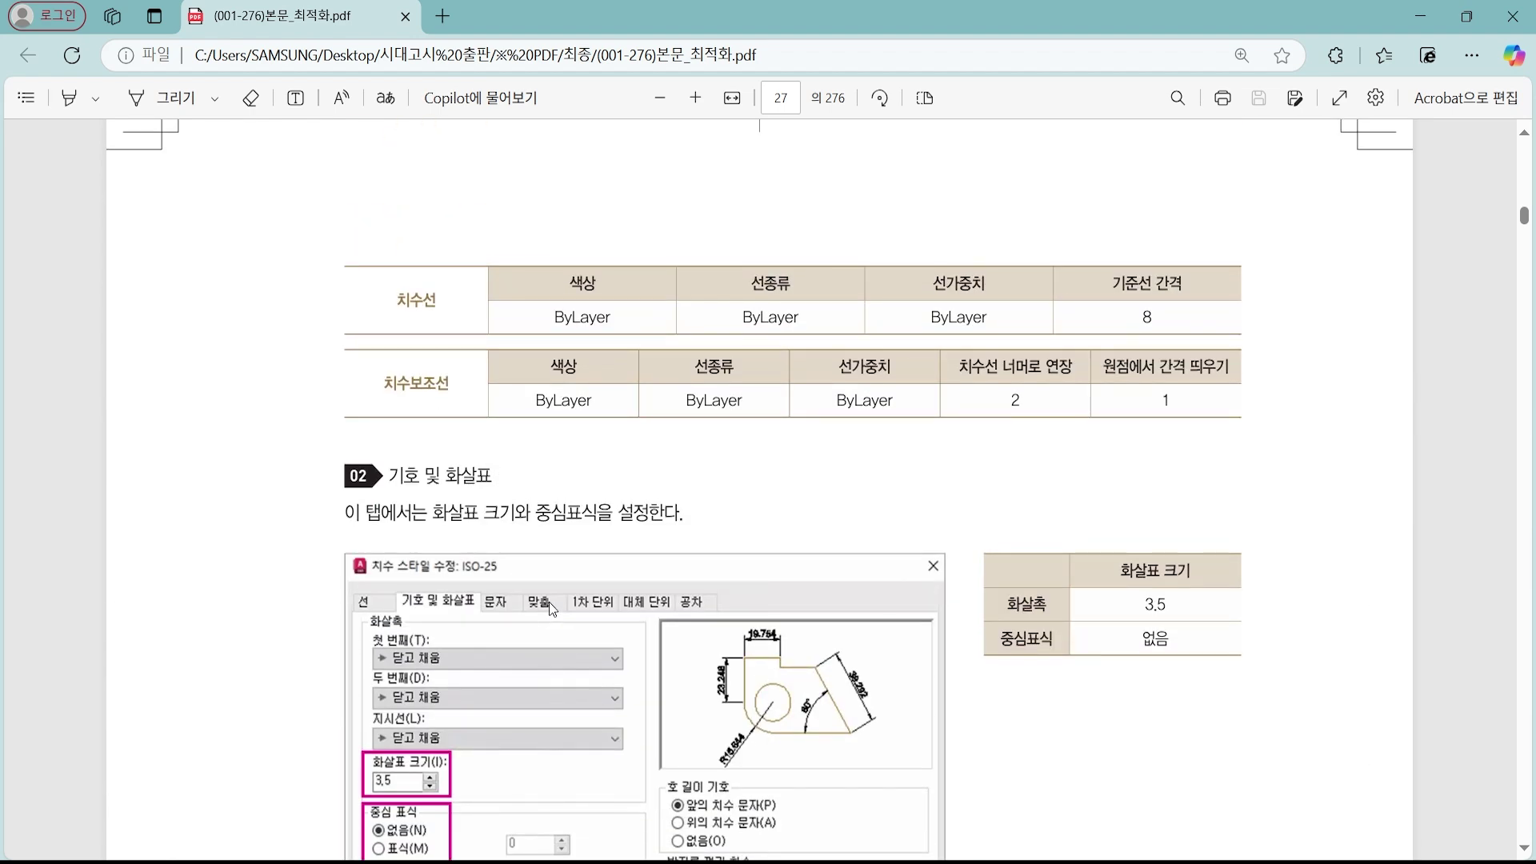
scroll(549, 601, down, 10)
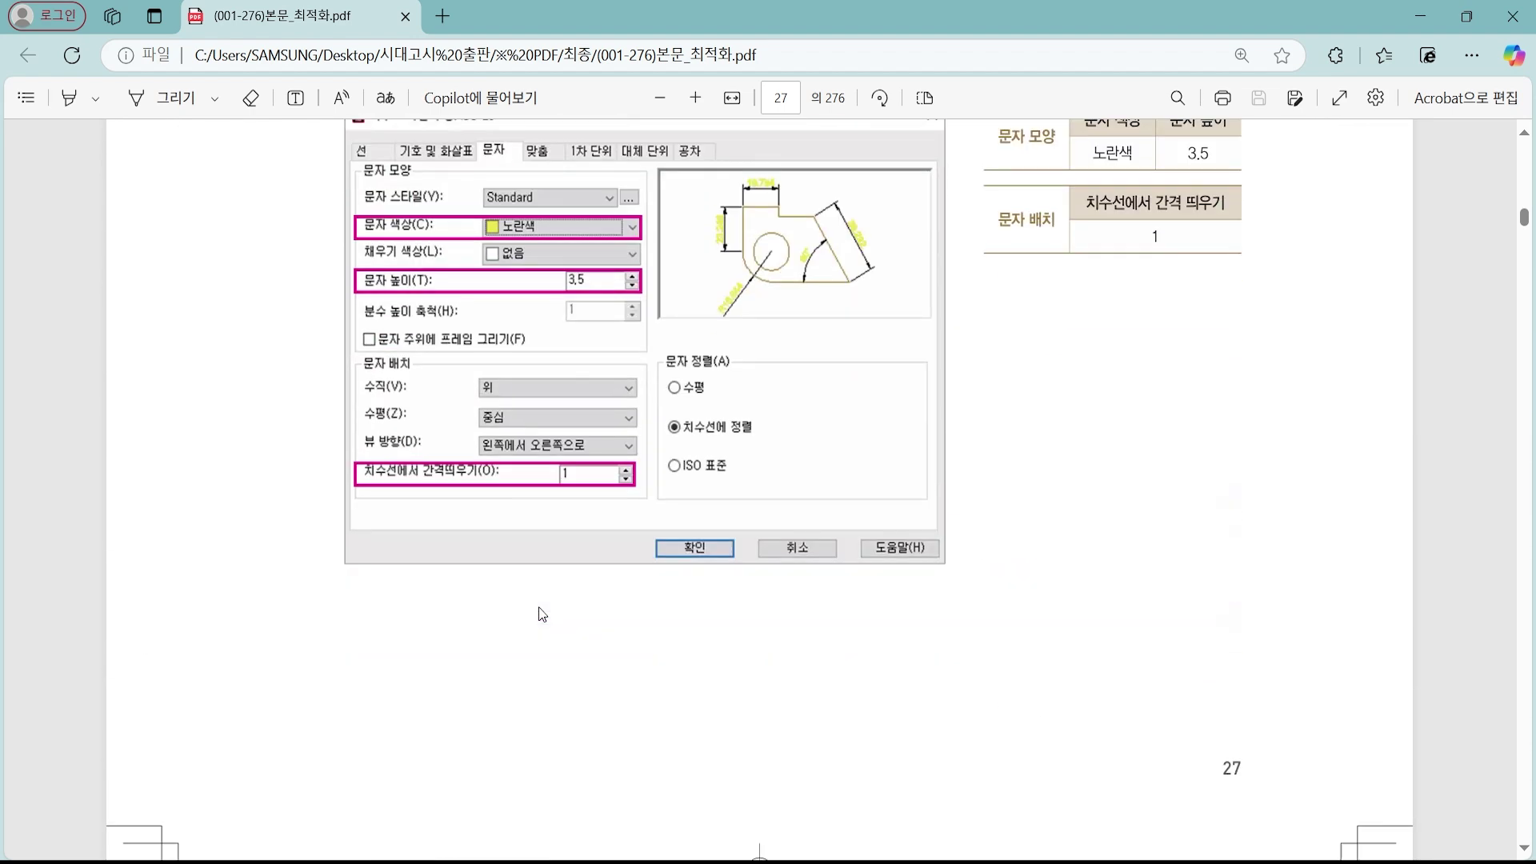
scroll(541, 614, down, 6)
scroll(813, 512, down, 3)
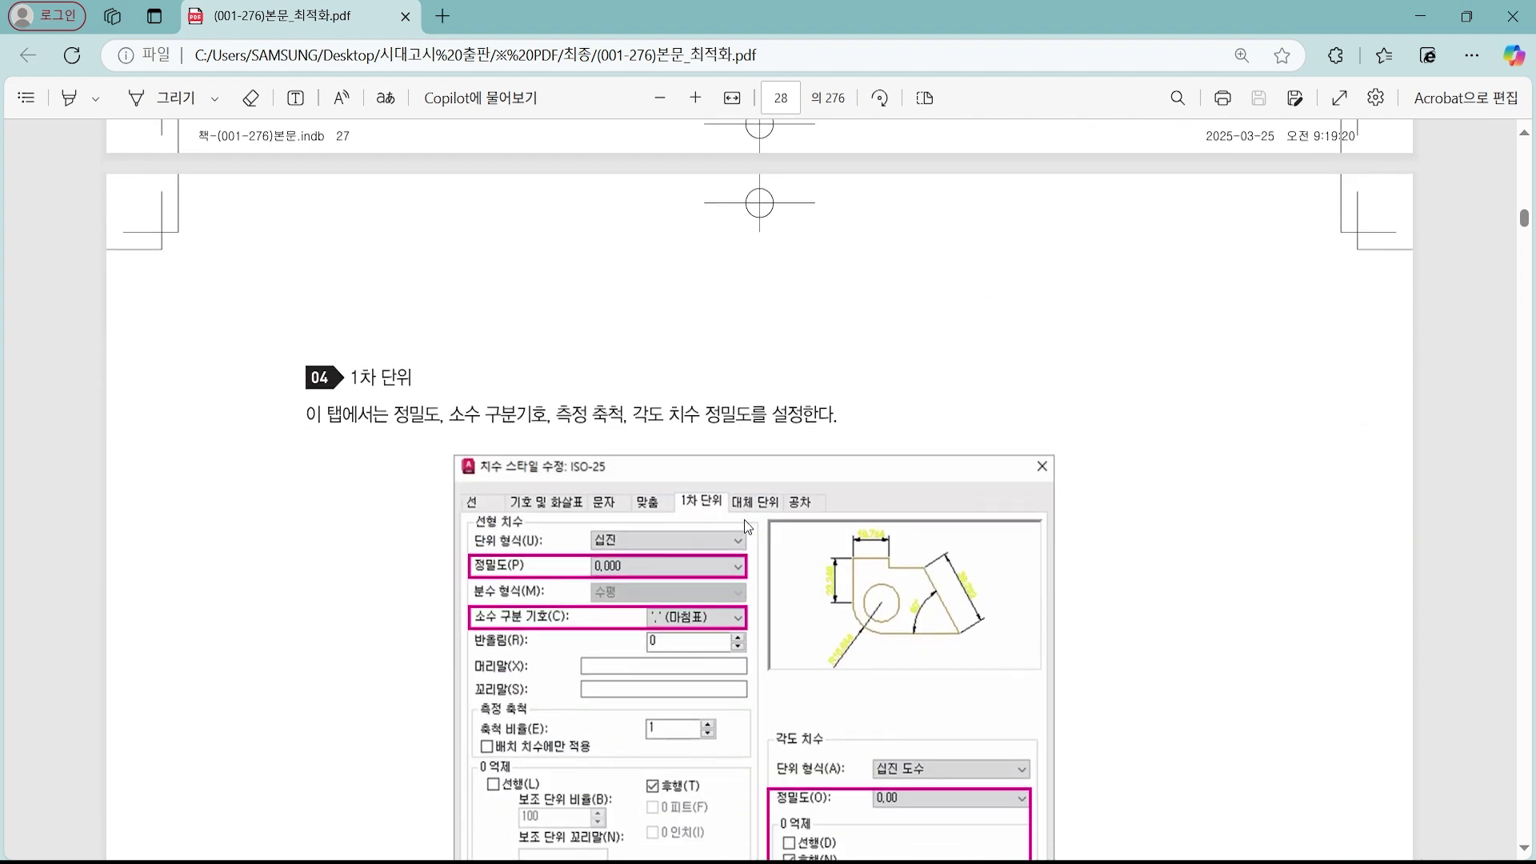
scroll(743, 520, down, 10)
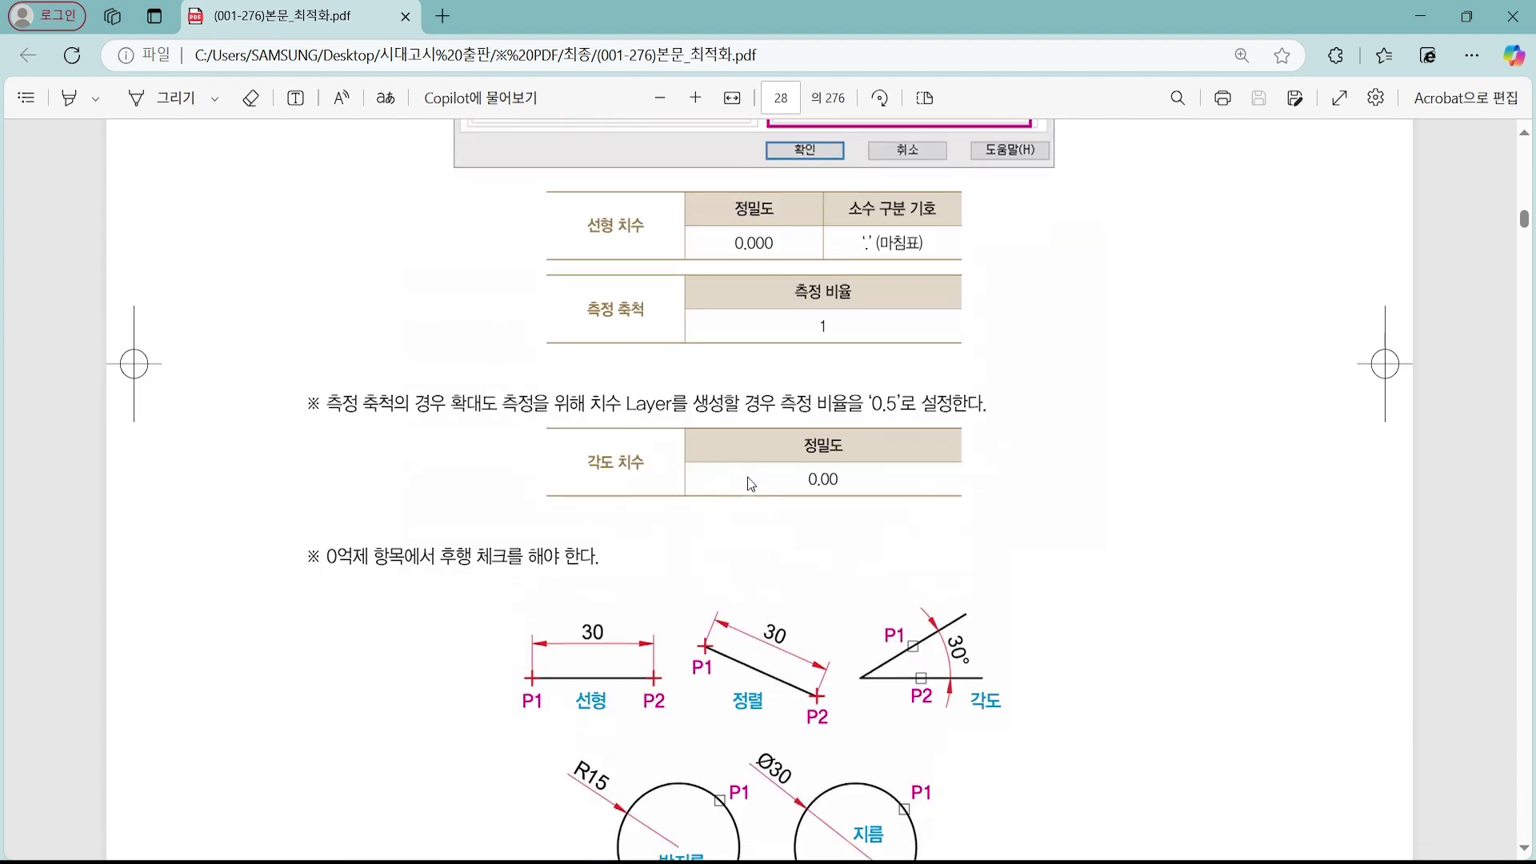
scroll(747, 477, down, 8)
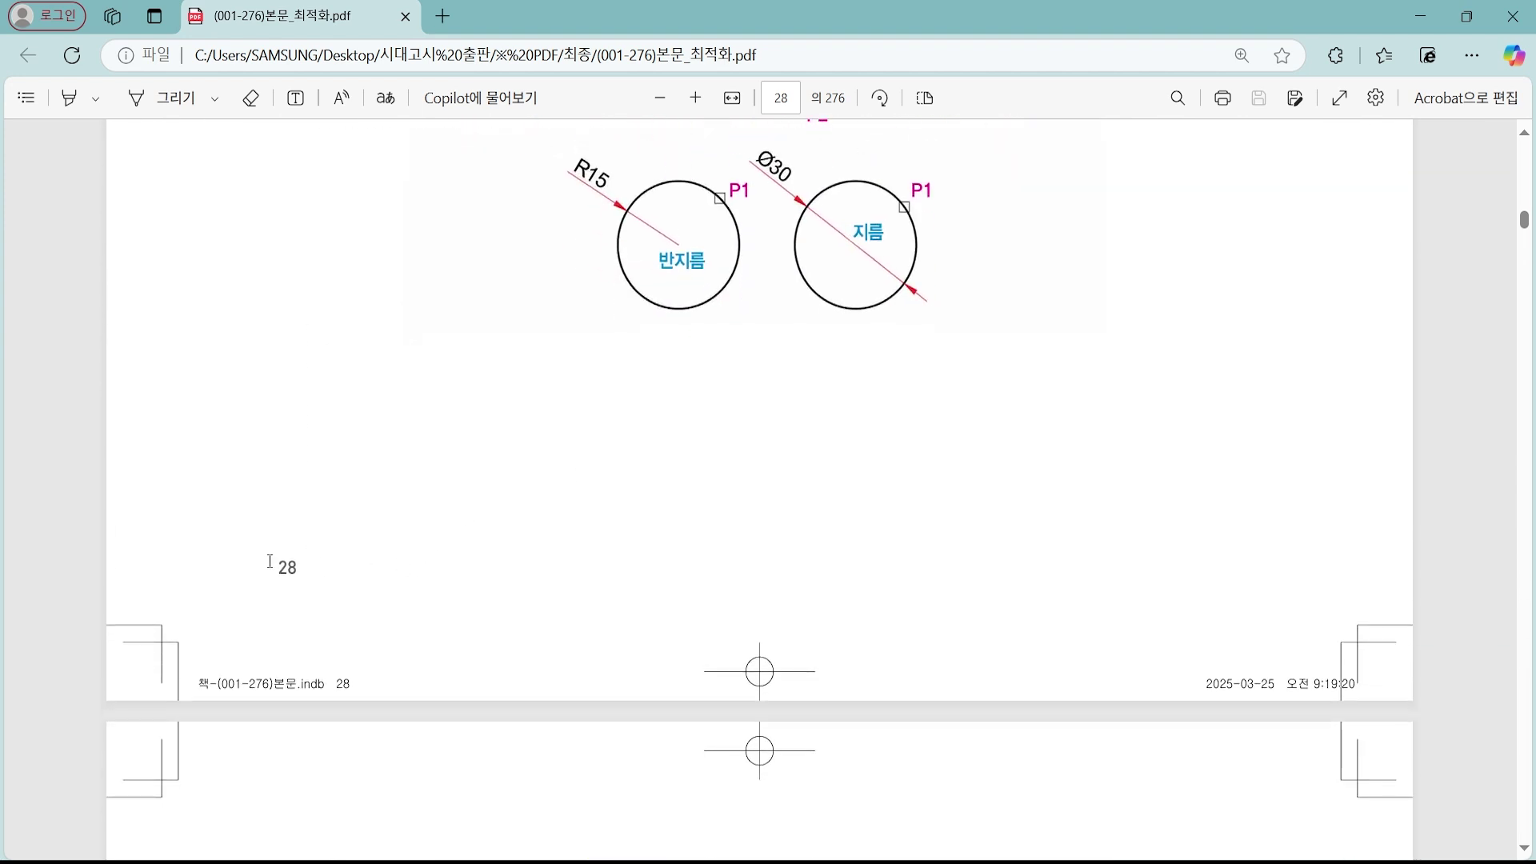
Review page 28's measurement scale and zero suppression notes and its linear, aligned, angular, radius and diameter dimension examples.
scroll(501, 490, up, 7)
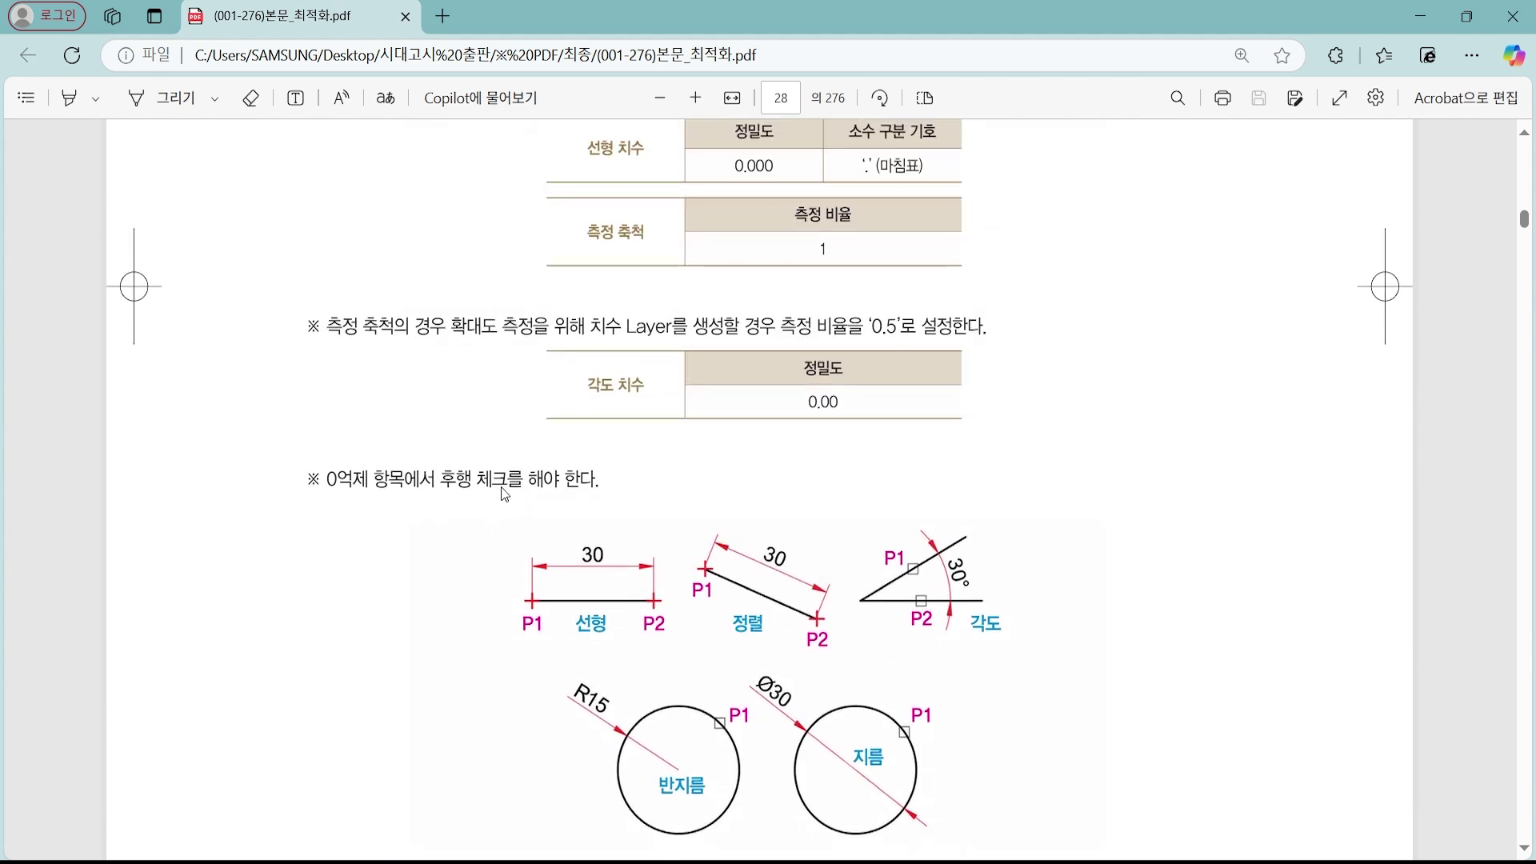
scroll(493, 512, down, 10)
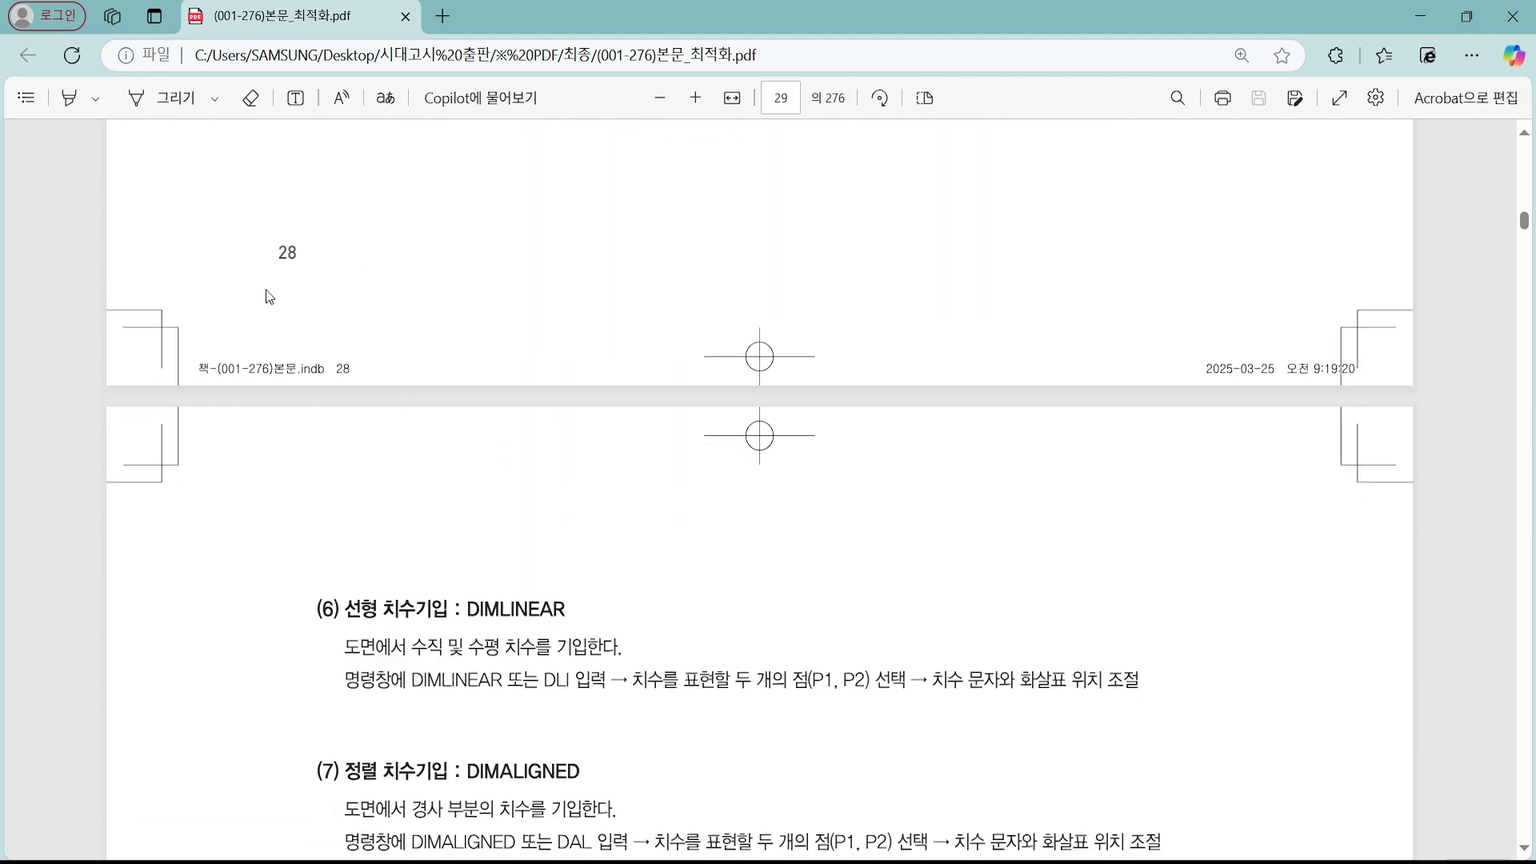
scroll(492, 352, up, 11)
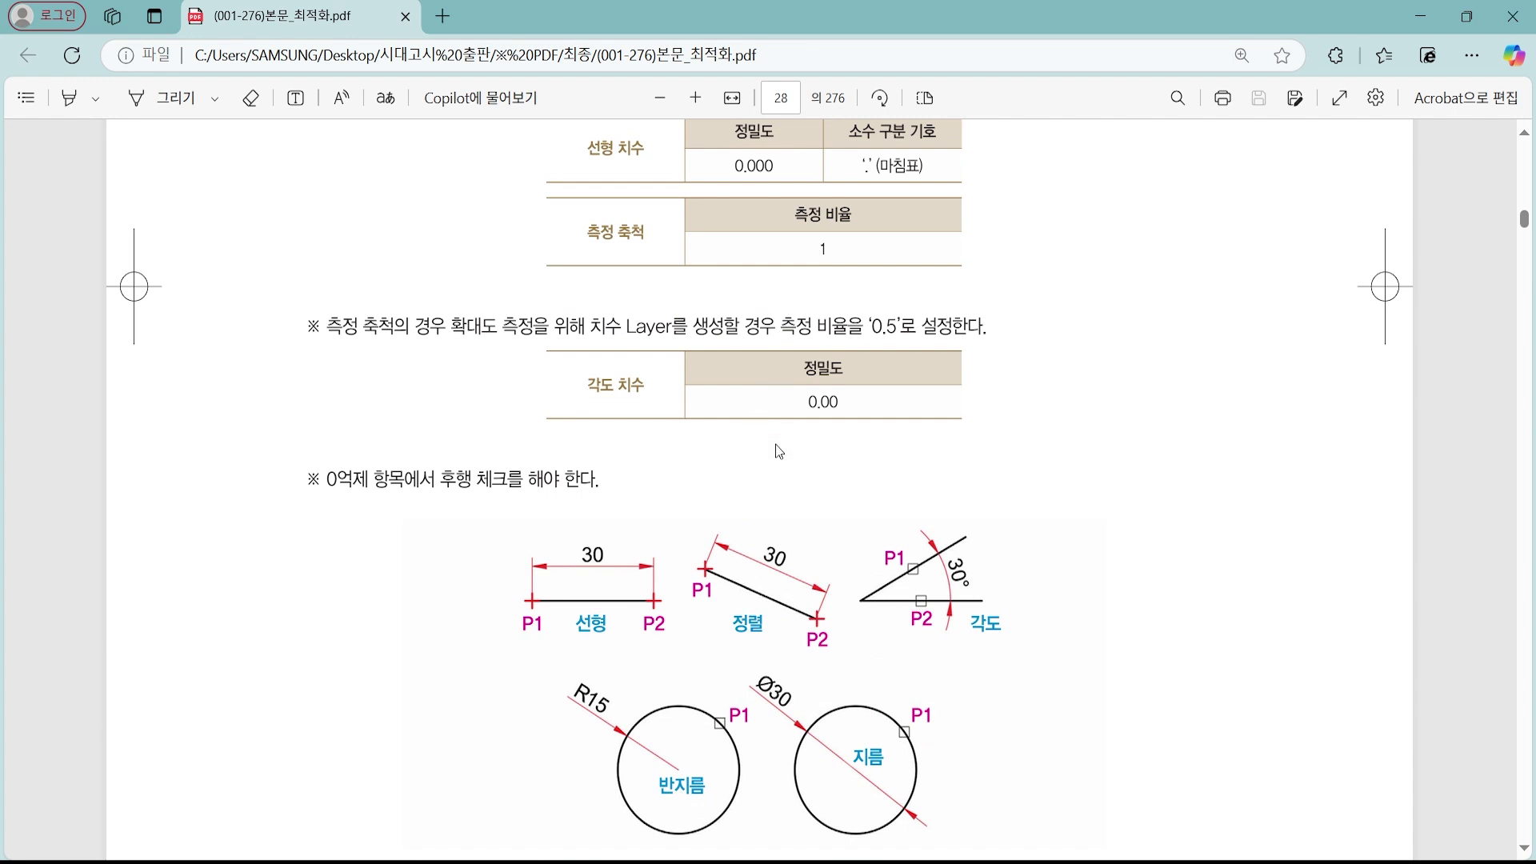
scroll(775, 448, up, 5)
scroll(799, 489, down, 1)
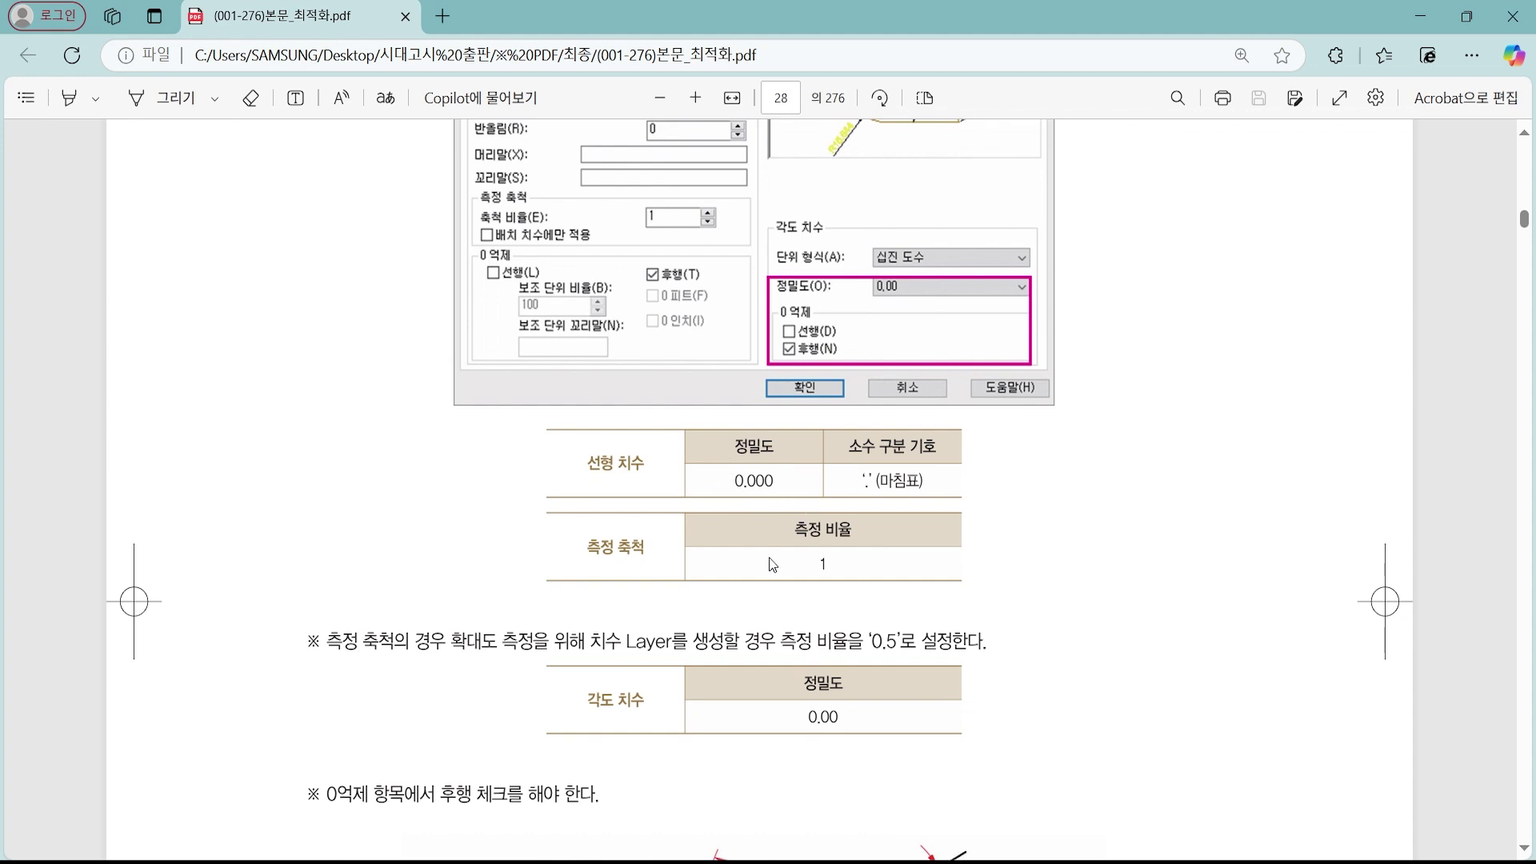
scroll(772, 564, down, 5)
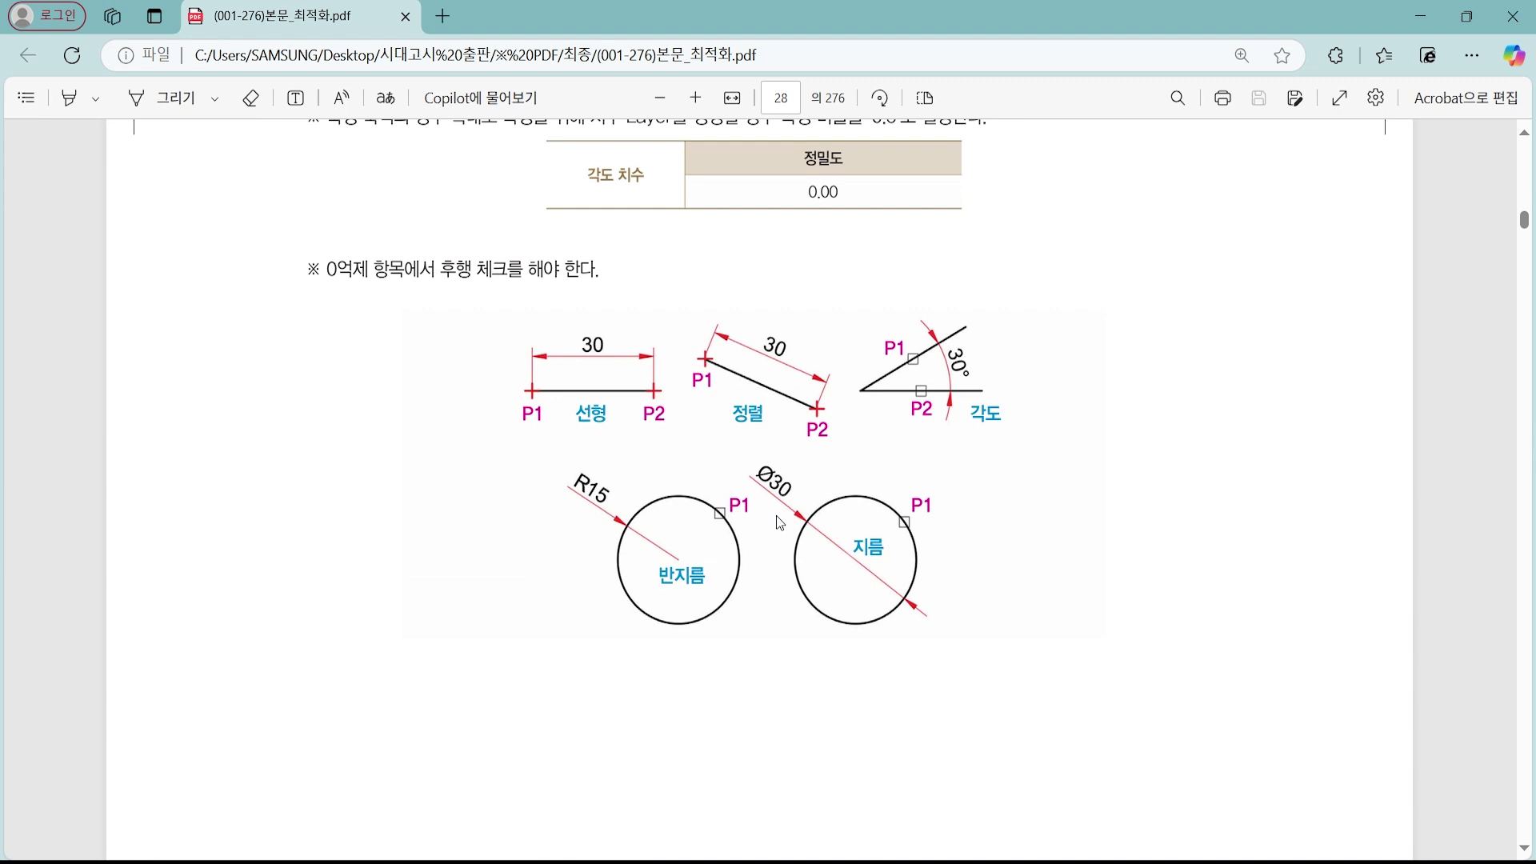
scroll(767, 540, down, 1)
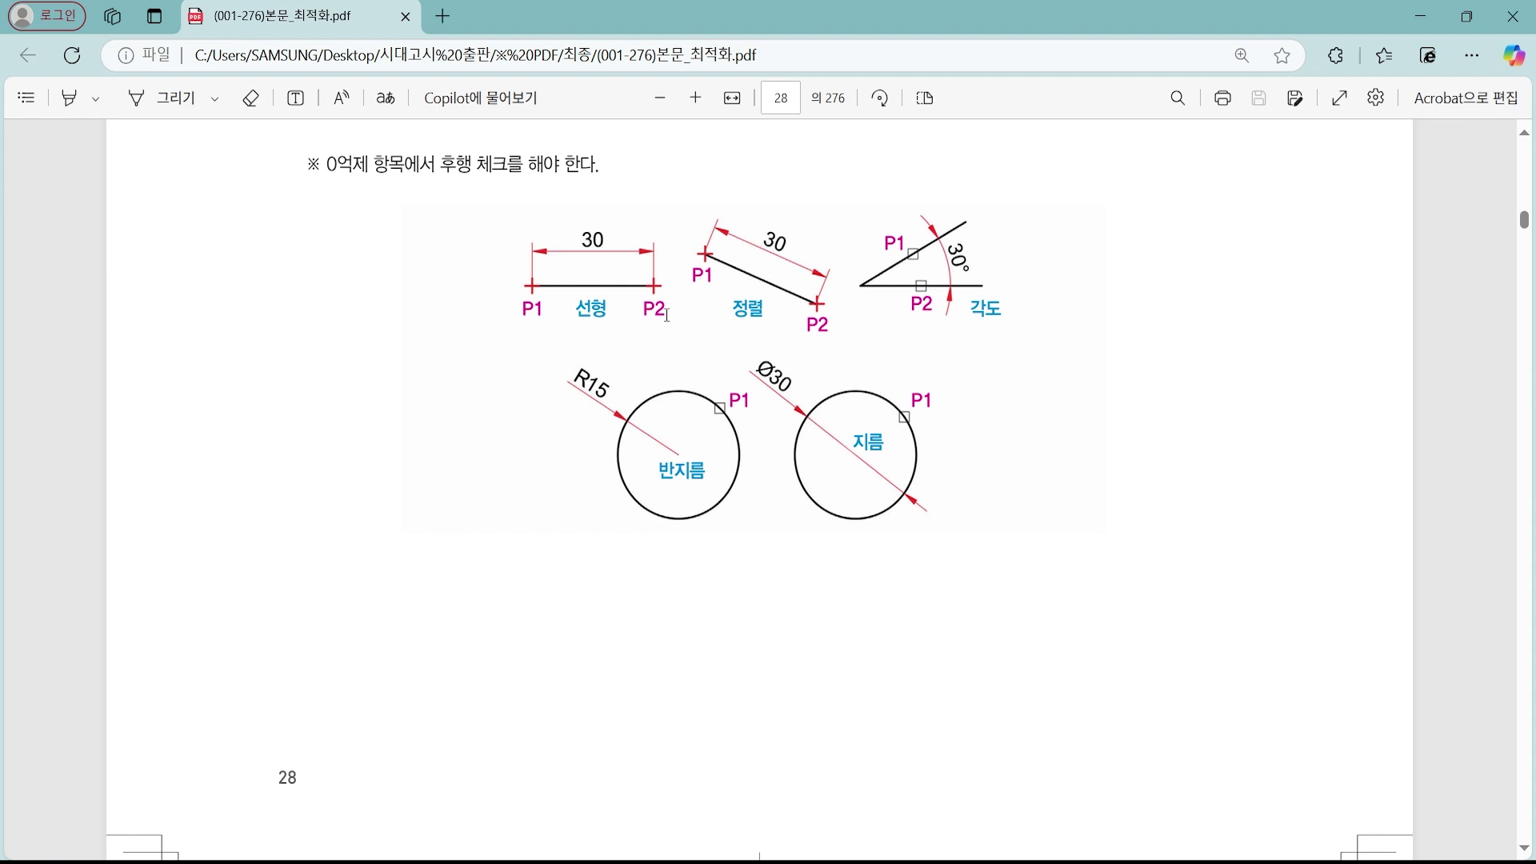
Read the linear, aligned, angular, radius and diameter dimension commands and their icons on page 29, and return to the AutoCAD drawing.
scroll(802, 493, down, 8)
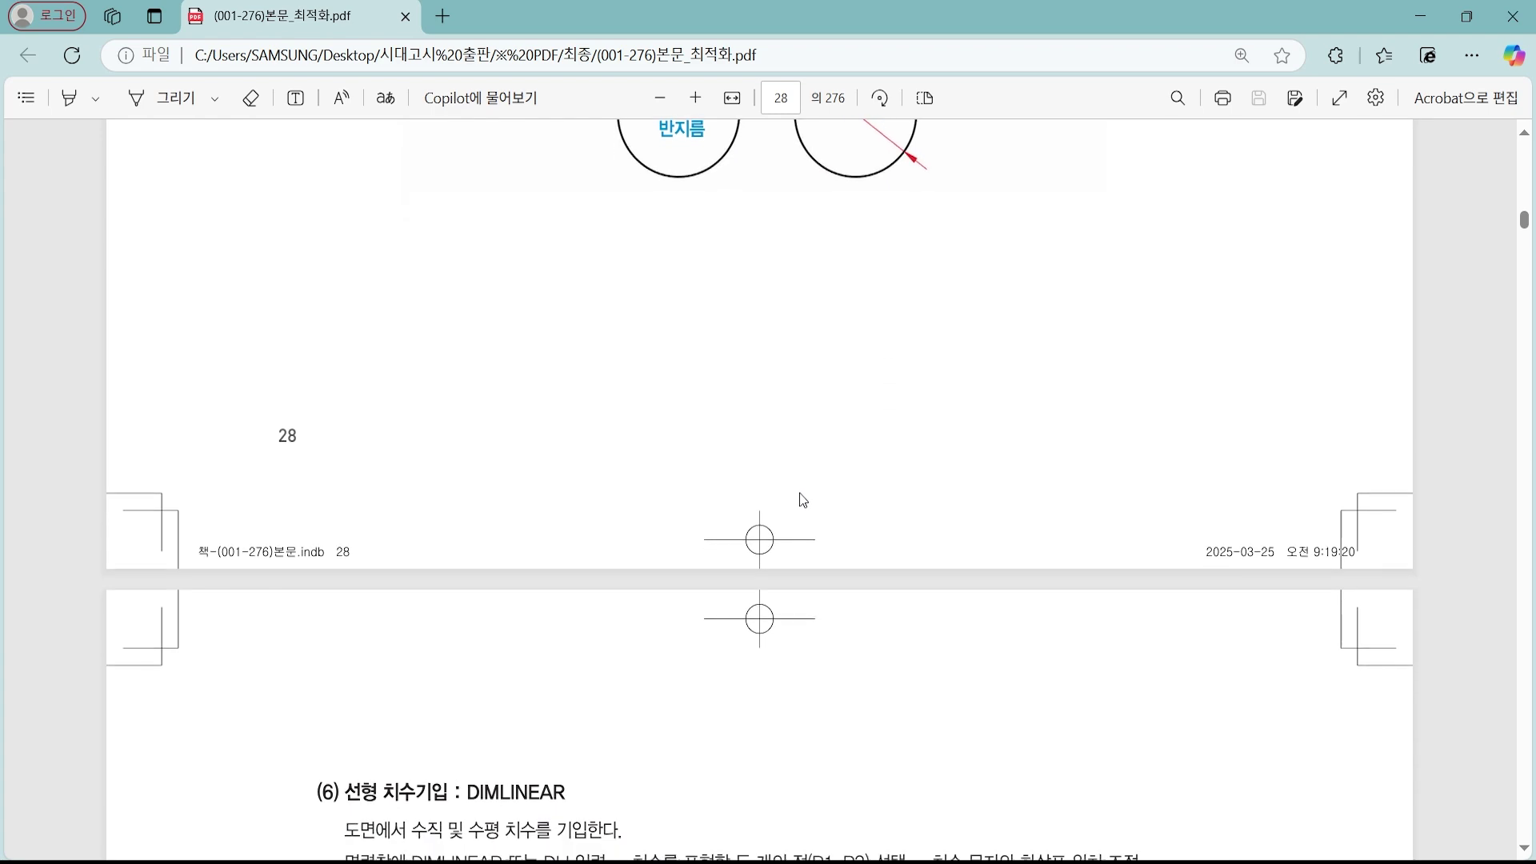
scroll(802, 493, up, 2)
scroll(800, 495, down, 6)
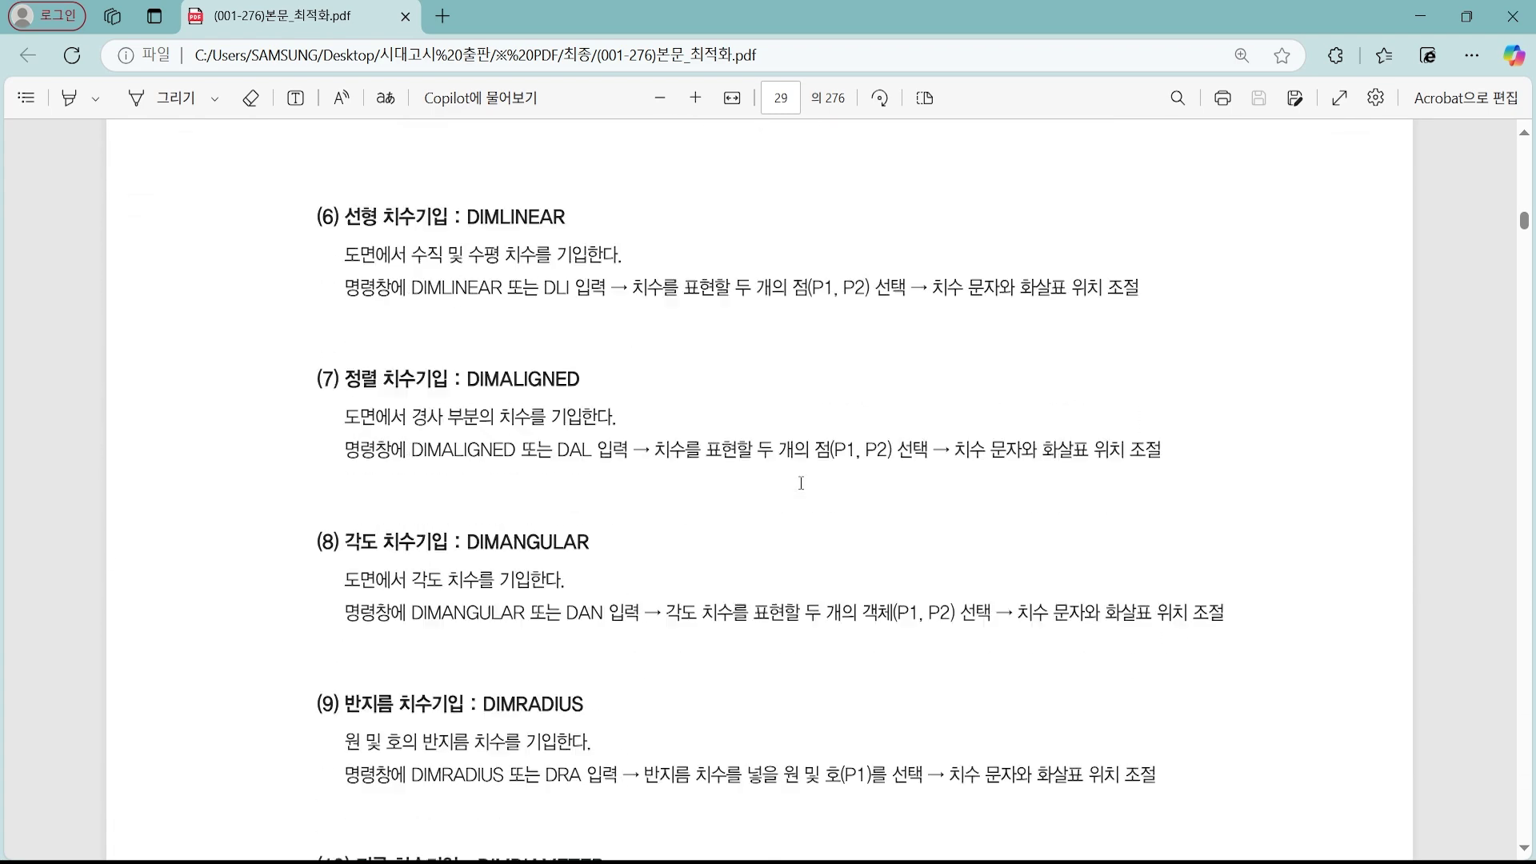
scroll(797, 498, down, 8)
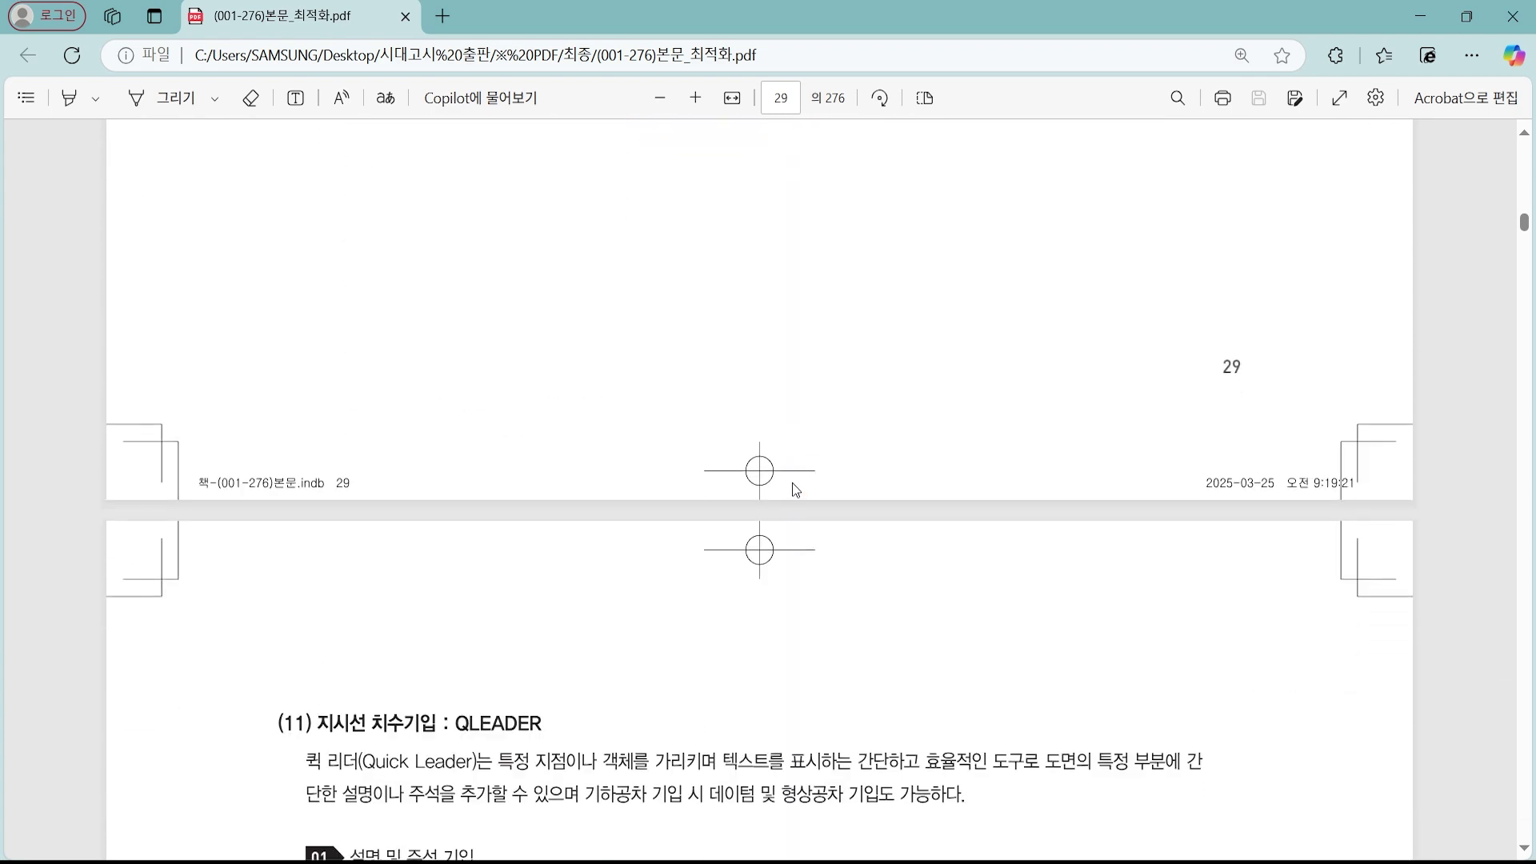
scroll(795, 488, up, 12)
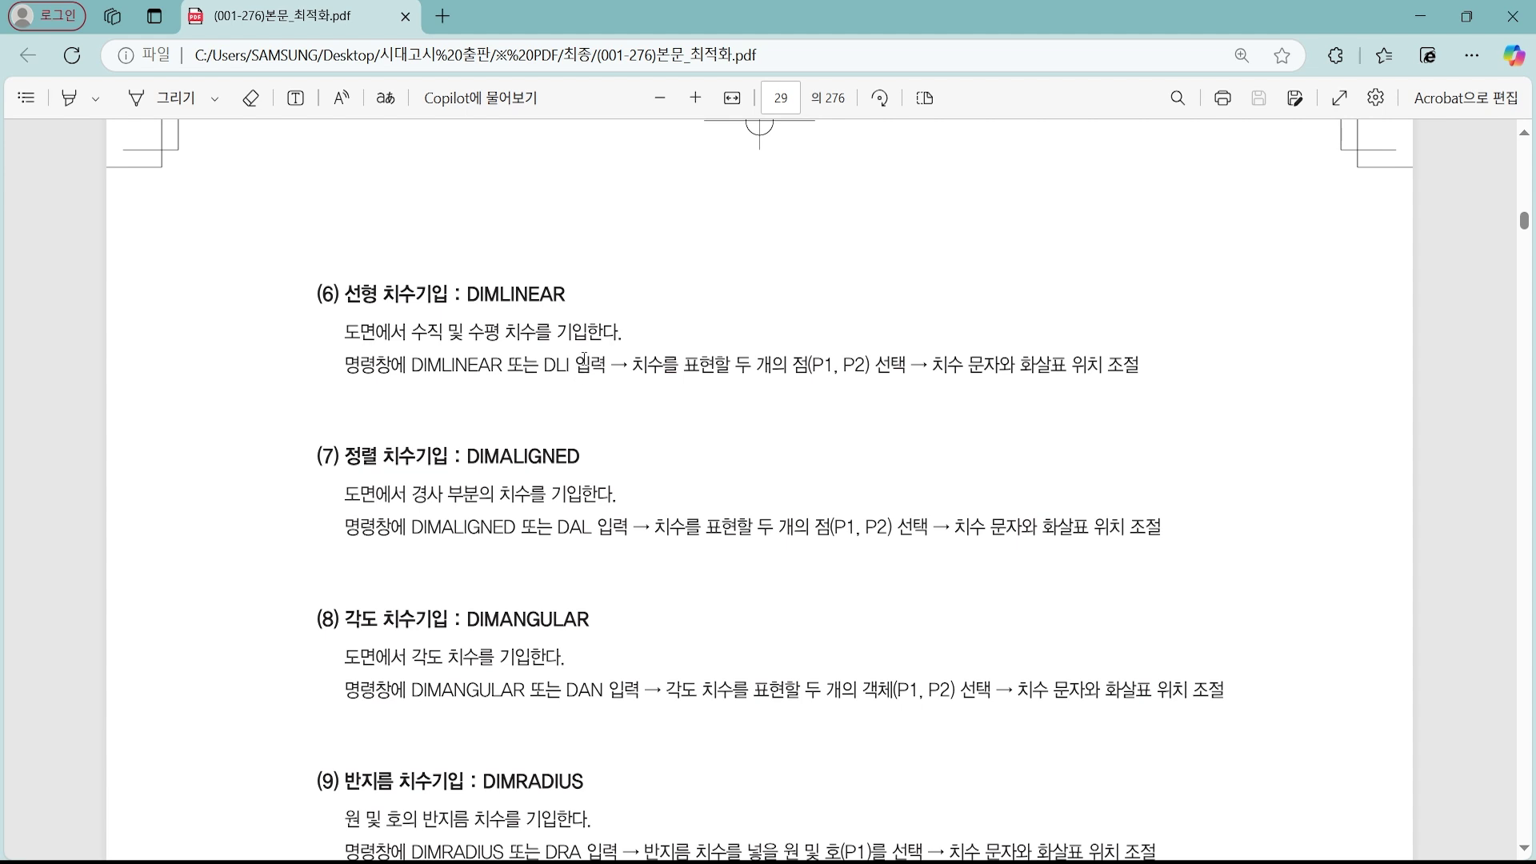
drag(569, 360, 544, 364)
click(490, 382)
scroll(874, 453, down, 4)
scroll(874, 453, down, 5)
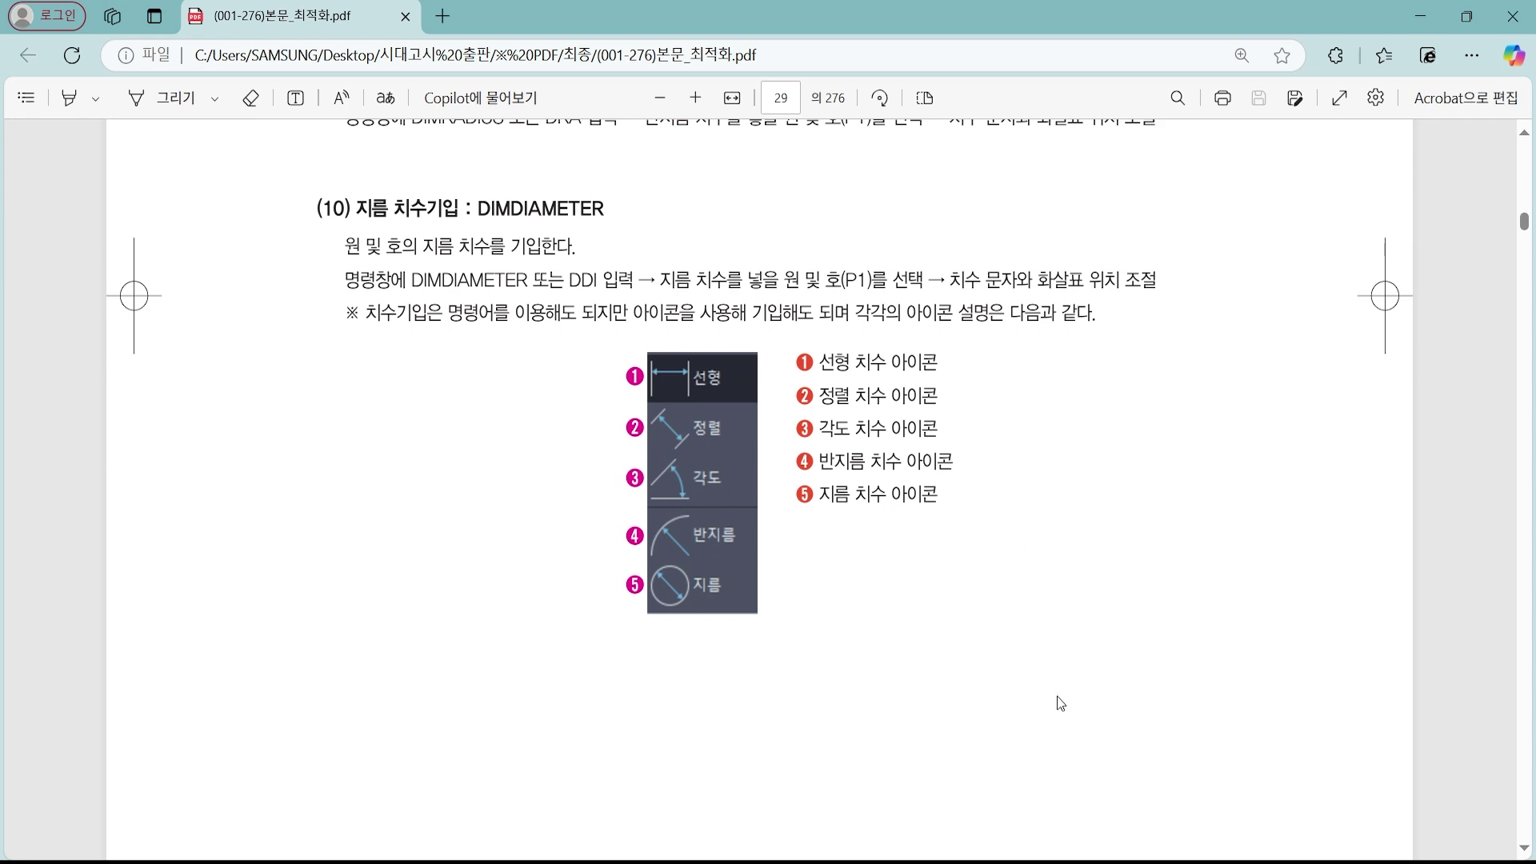
key(alt+Tab)
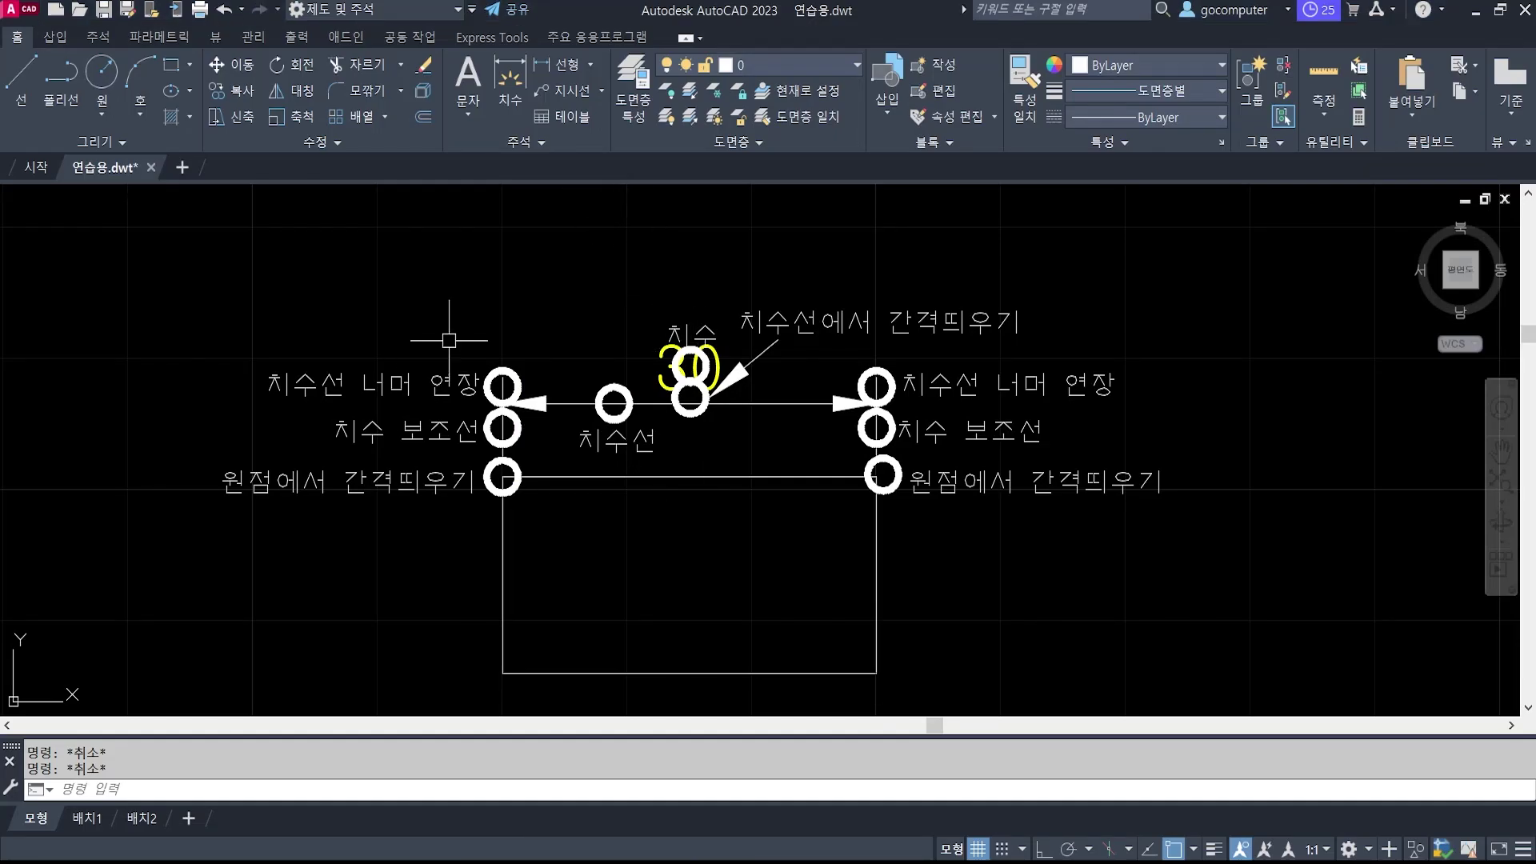
Review the DLI, DAL and DAN command abbreviations on page 29 of the textbook PDF, and return to the AutoCAD drawing.
middle_drag(600, 285, 596, 304)
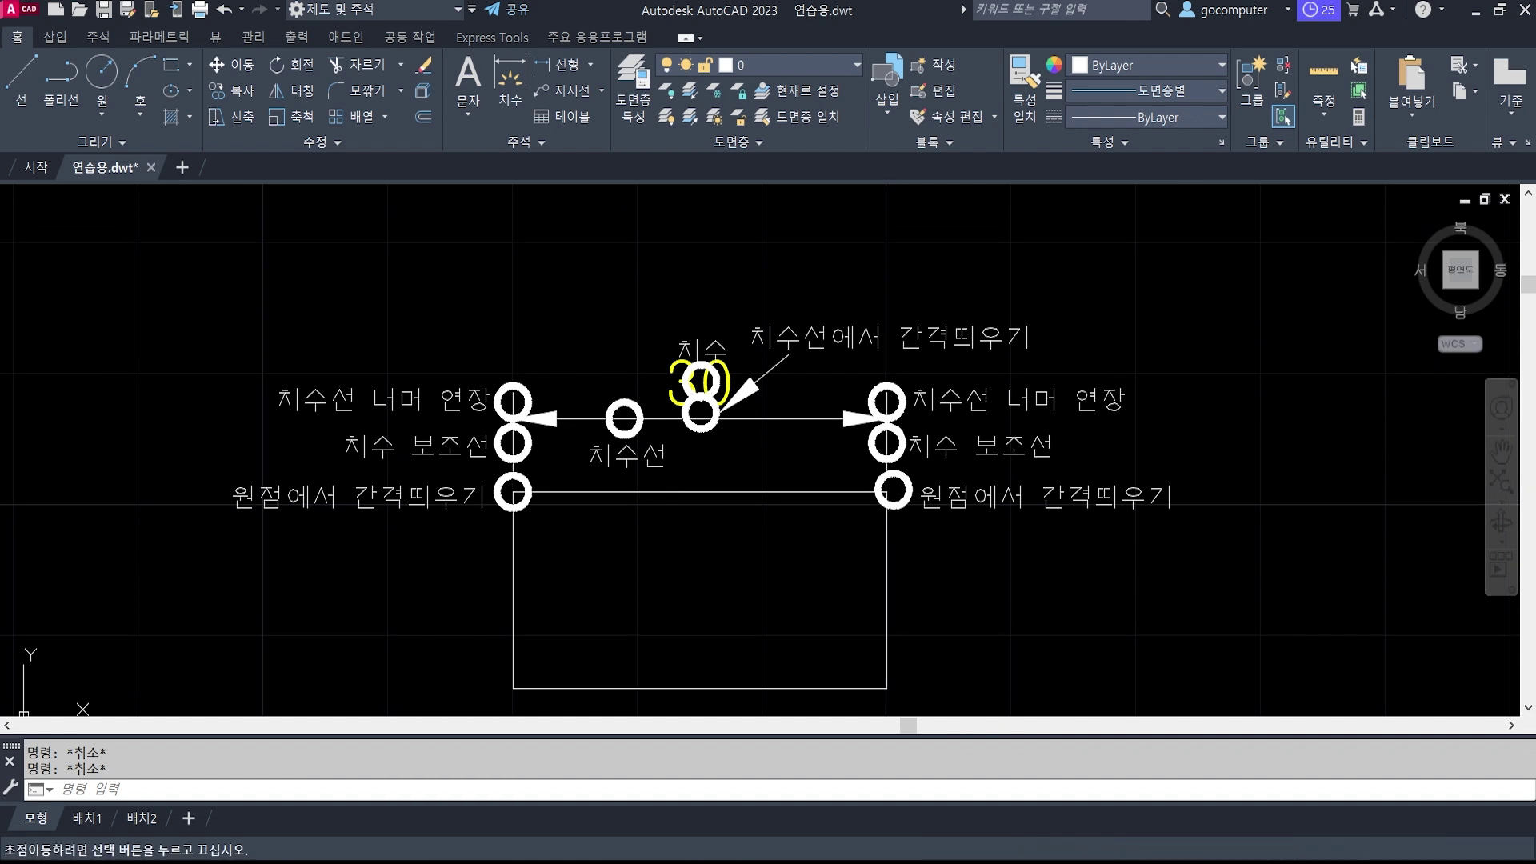
key(alt+Tab)
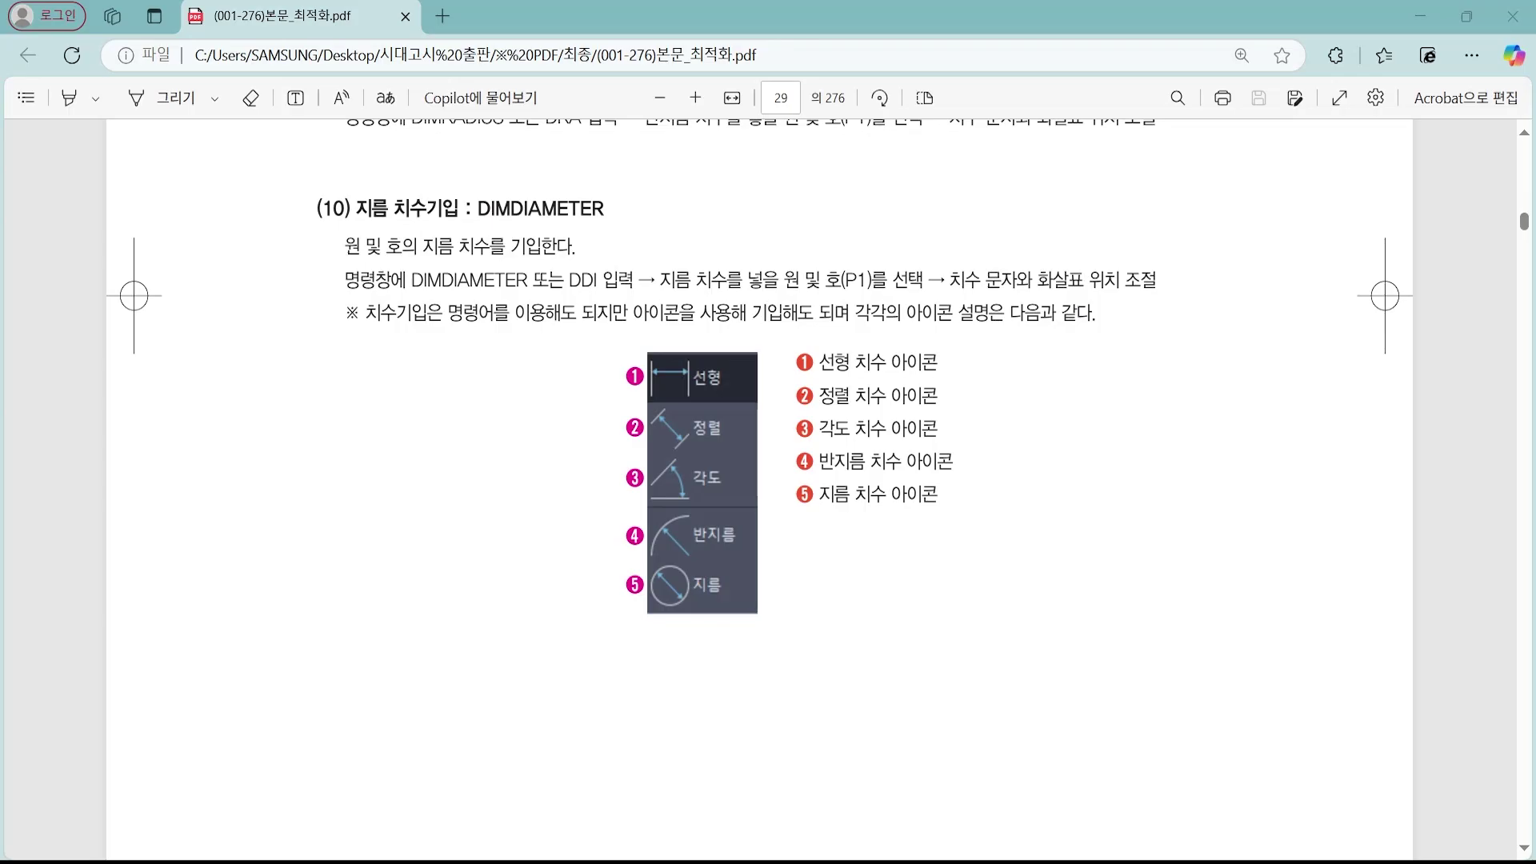
scroll(490, 578, up, 10)
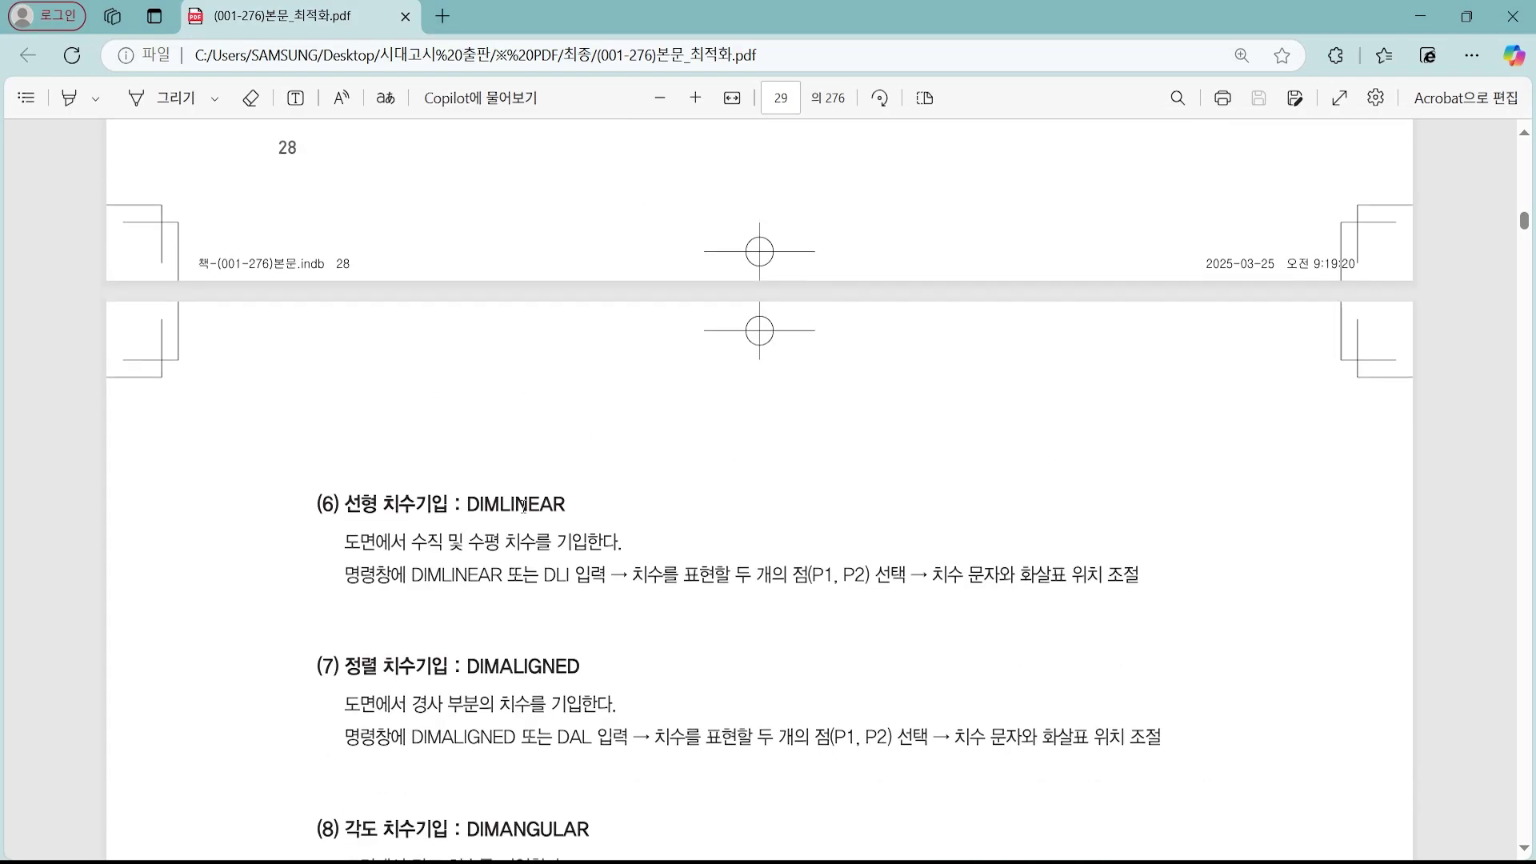
scroll(523, 505, down, 5)
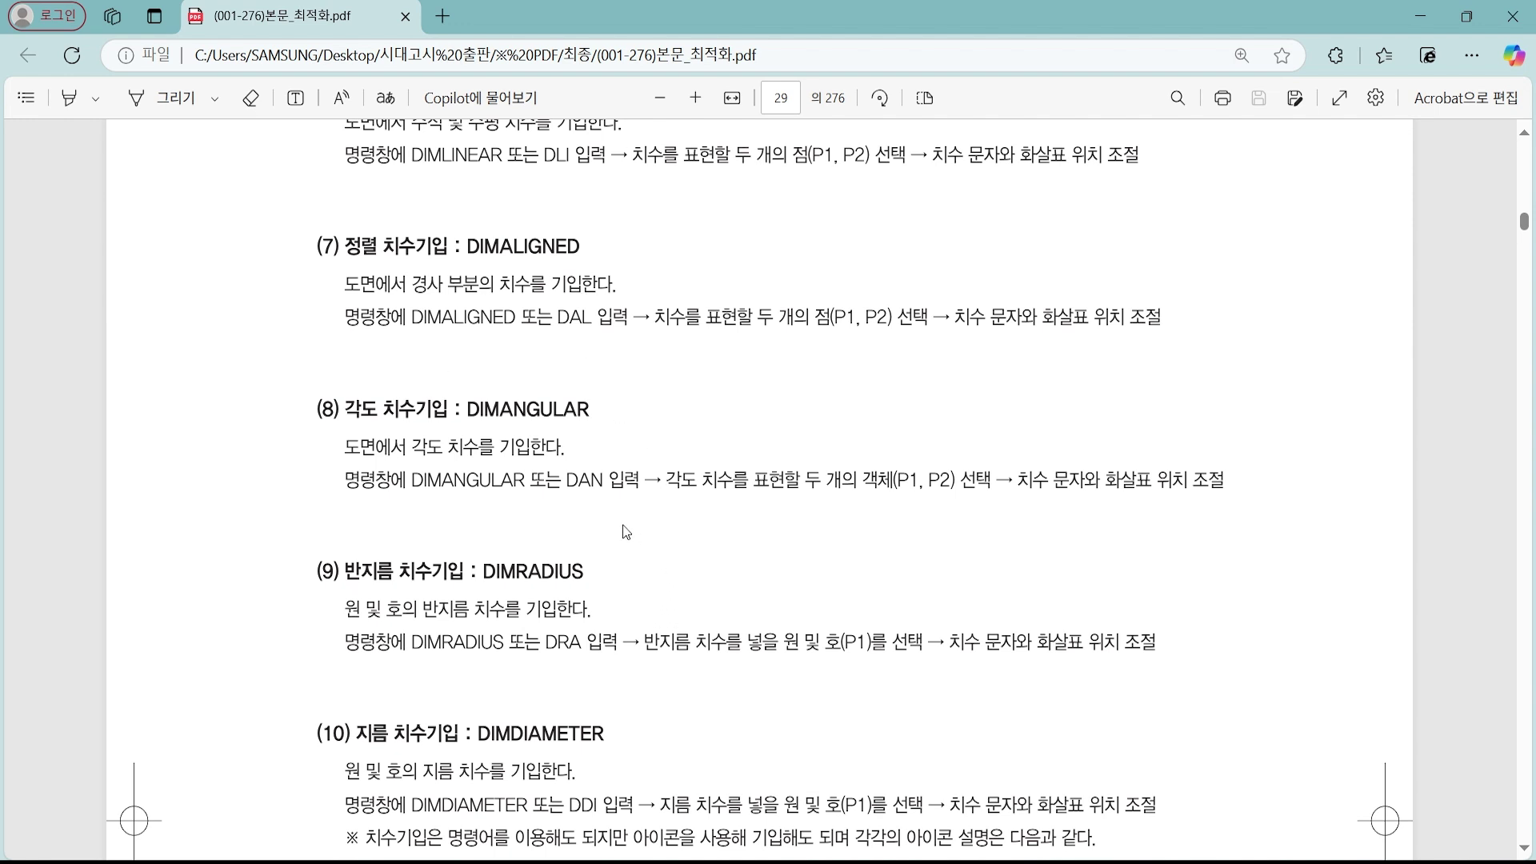
scroll(606, 264, up, 4)
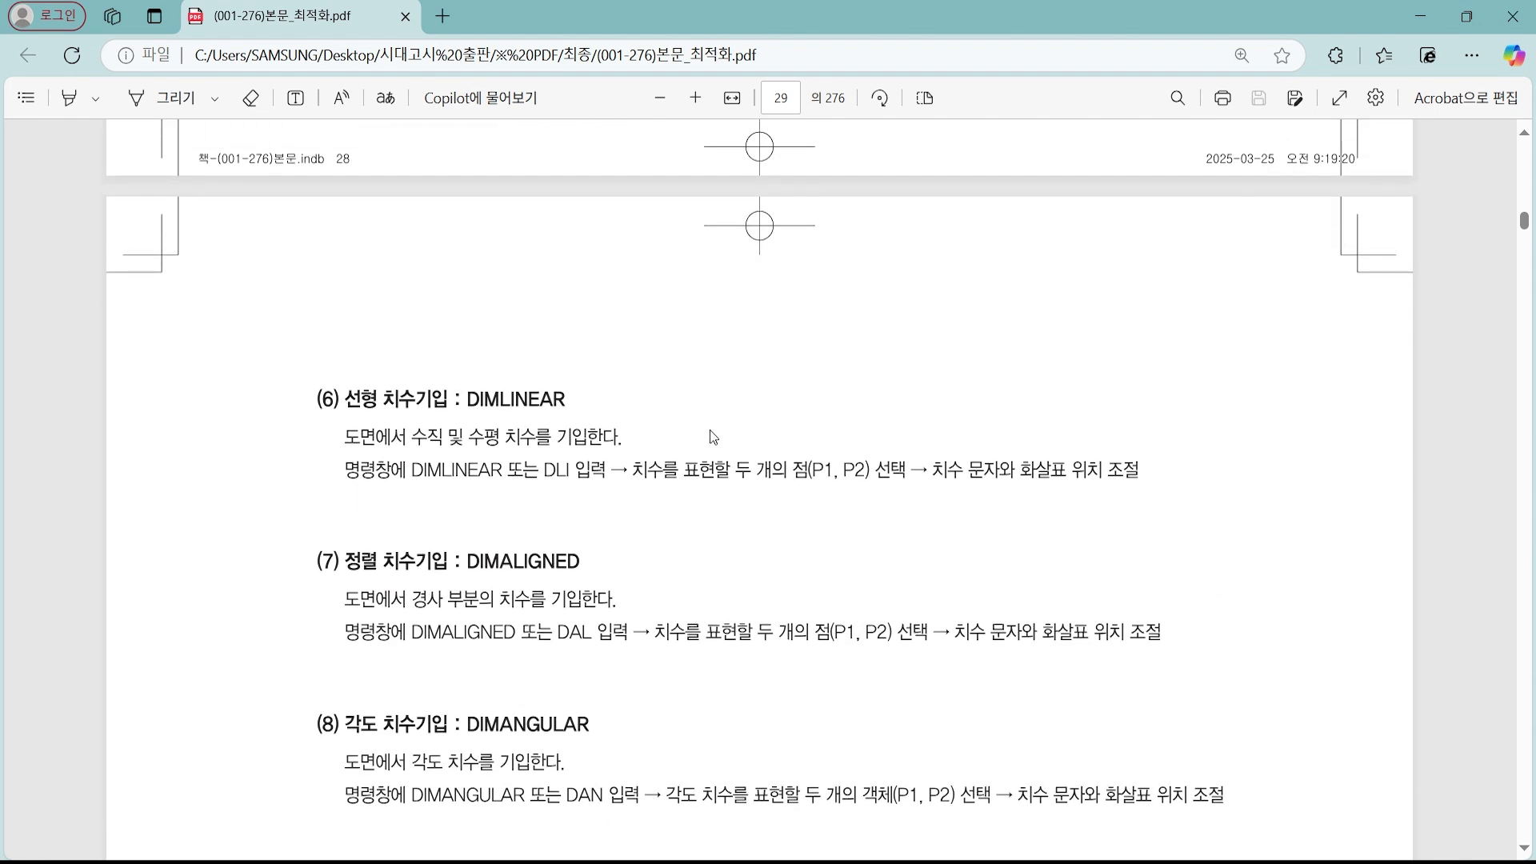
key(ctrl+2)
ctrl+drag(534, 449, 581, 493)
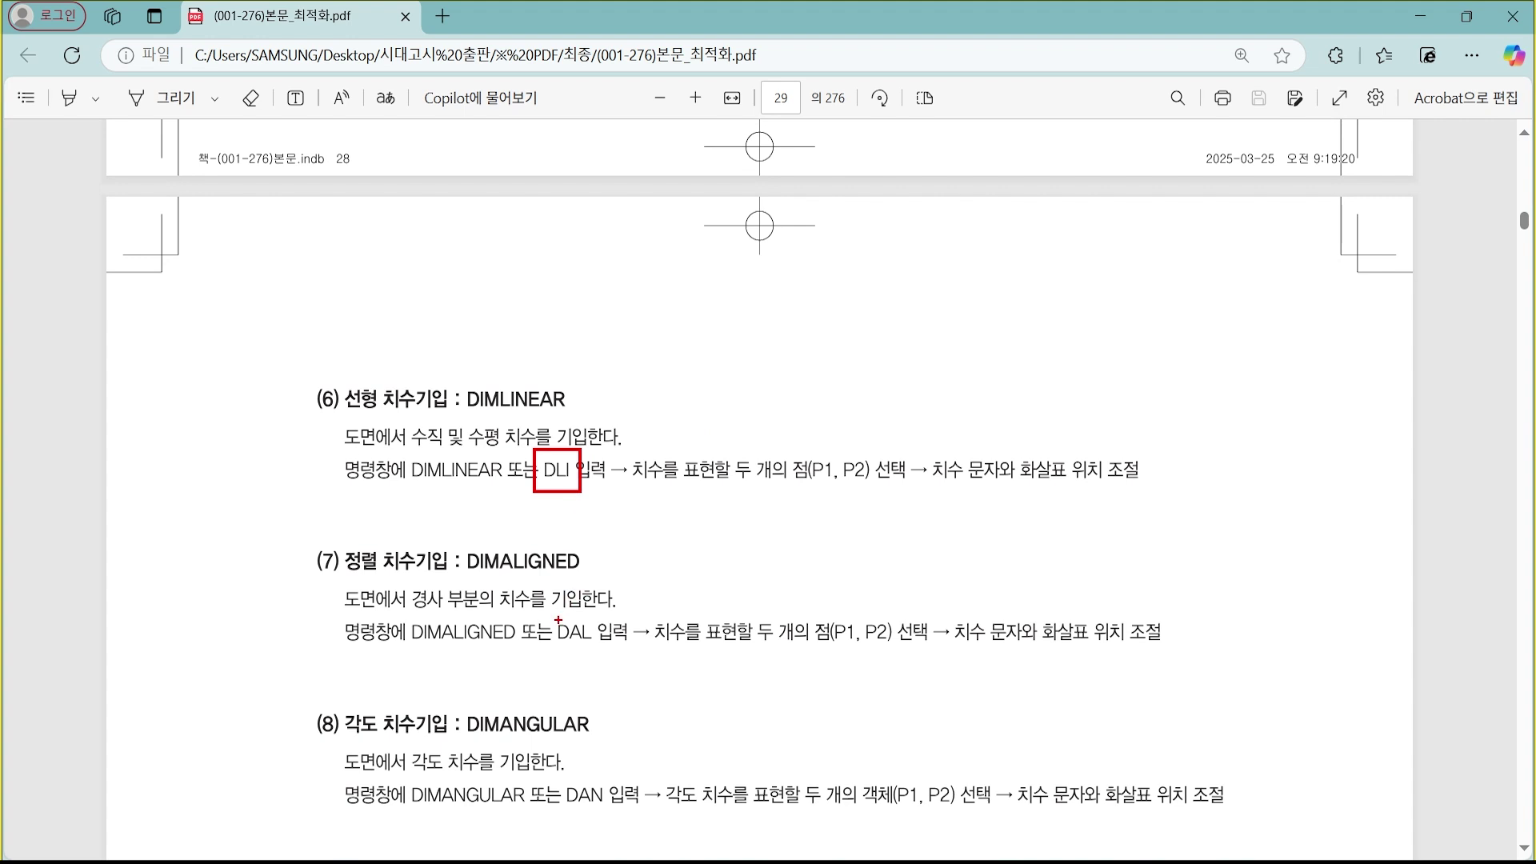
ctrl+drag(552, 617, 599, 658)
ctrl+drag(560, 782, 607, 814)
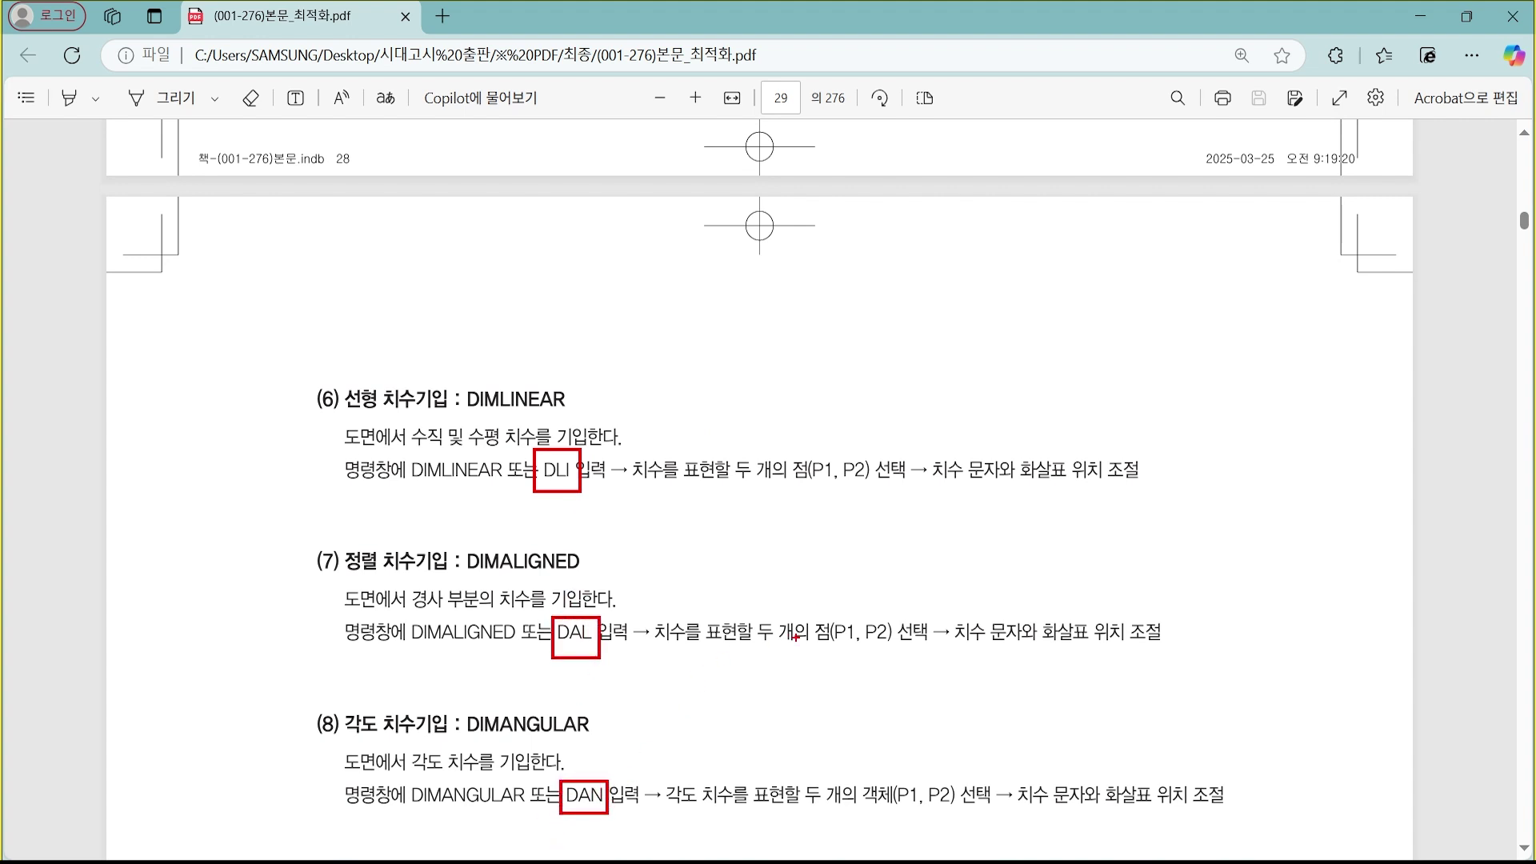
key(Escape)
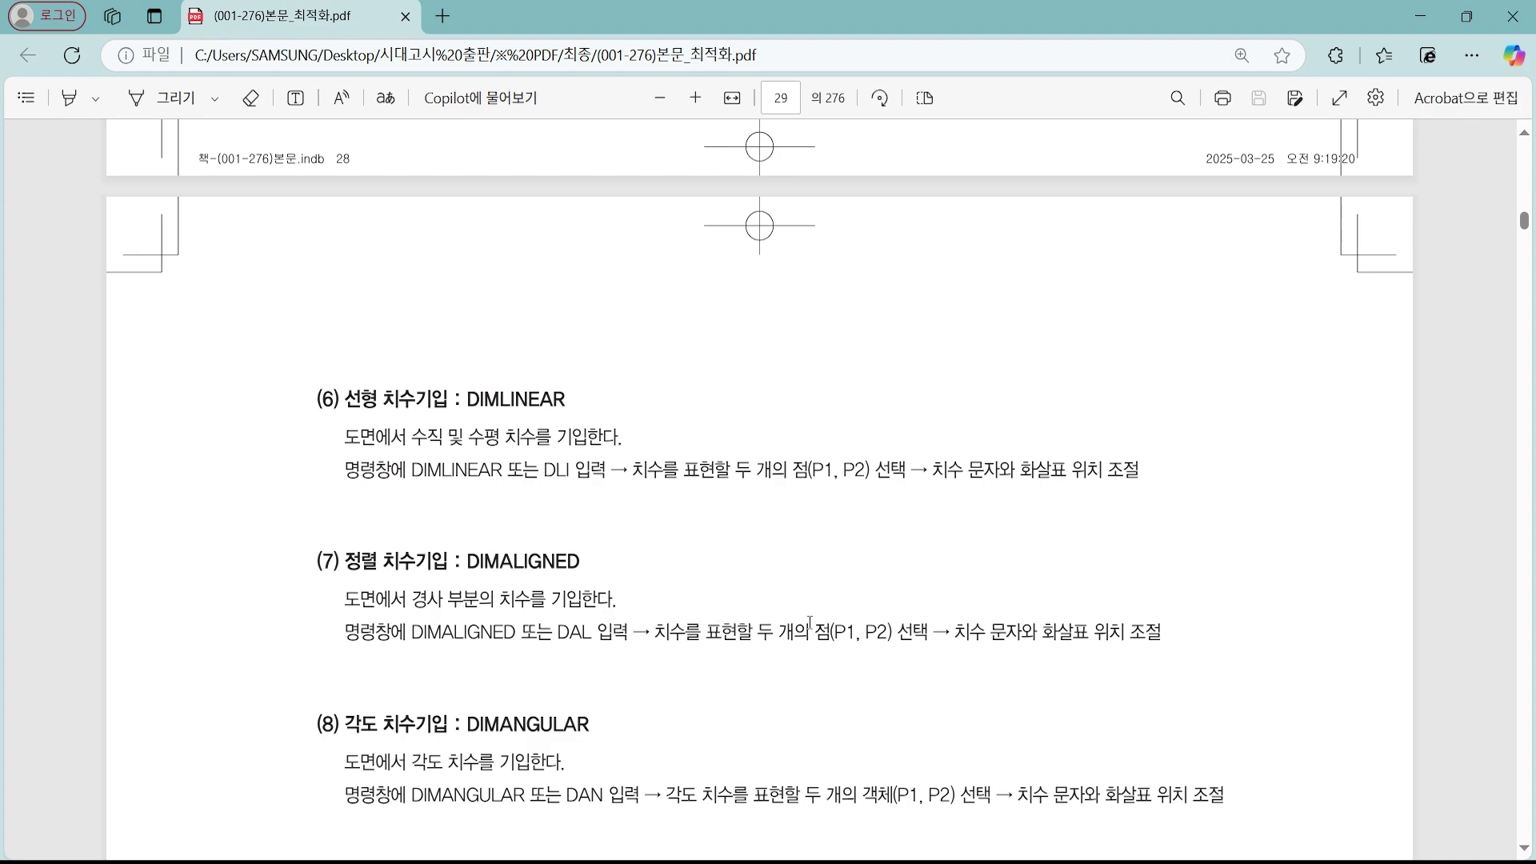
key(alt+Tab)
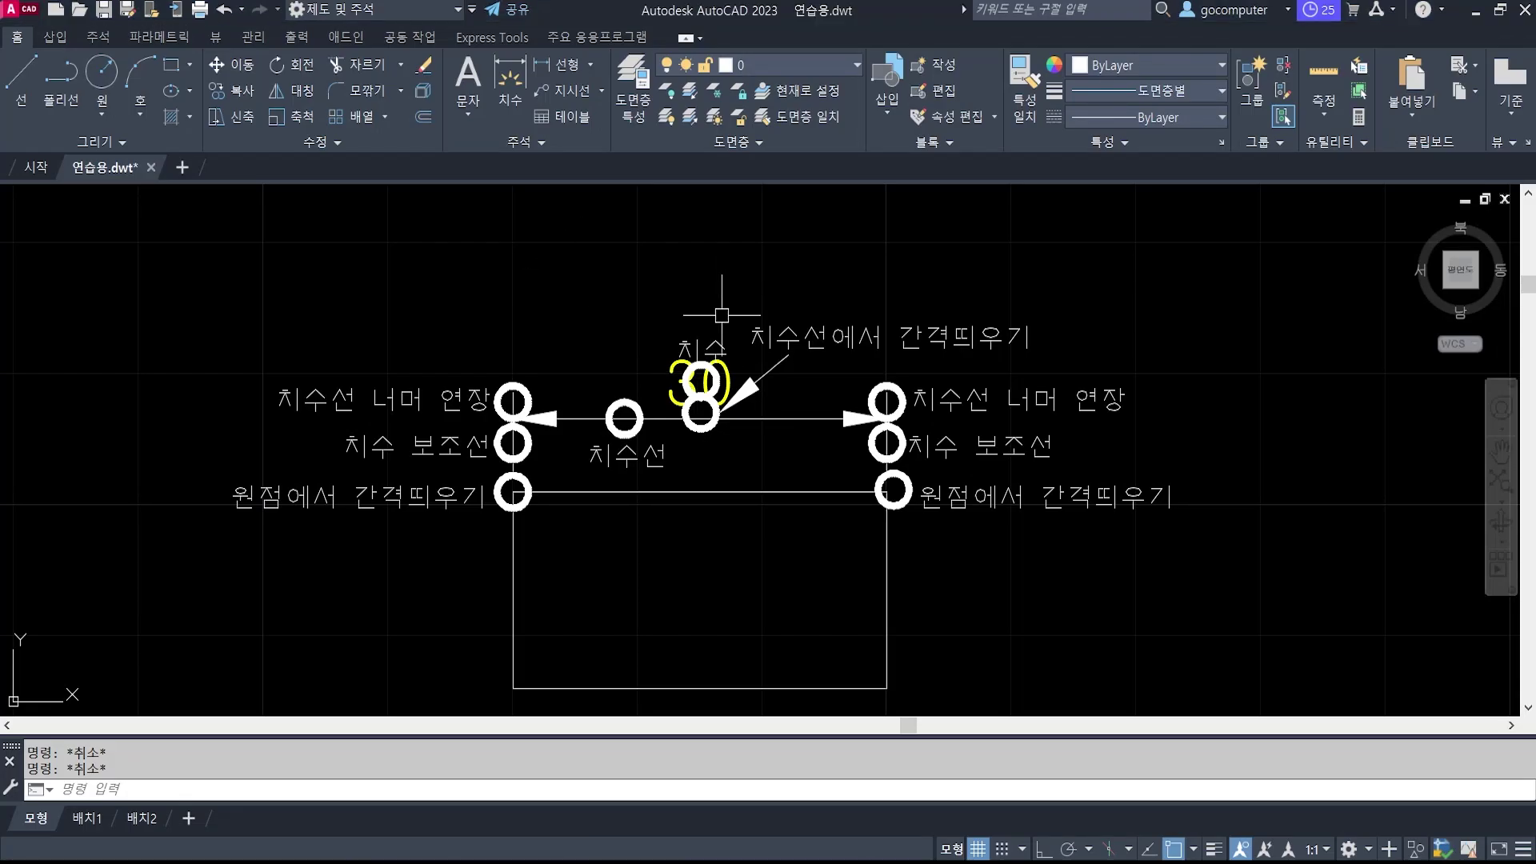
scroll(726, 369, down, 5)
click(987, 521)
click(463, 309)
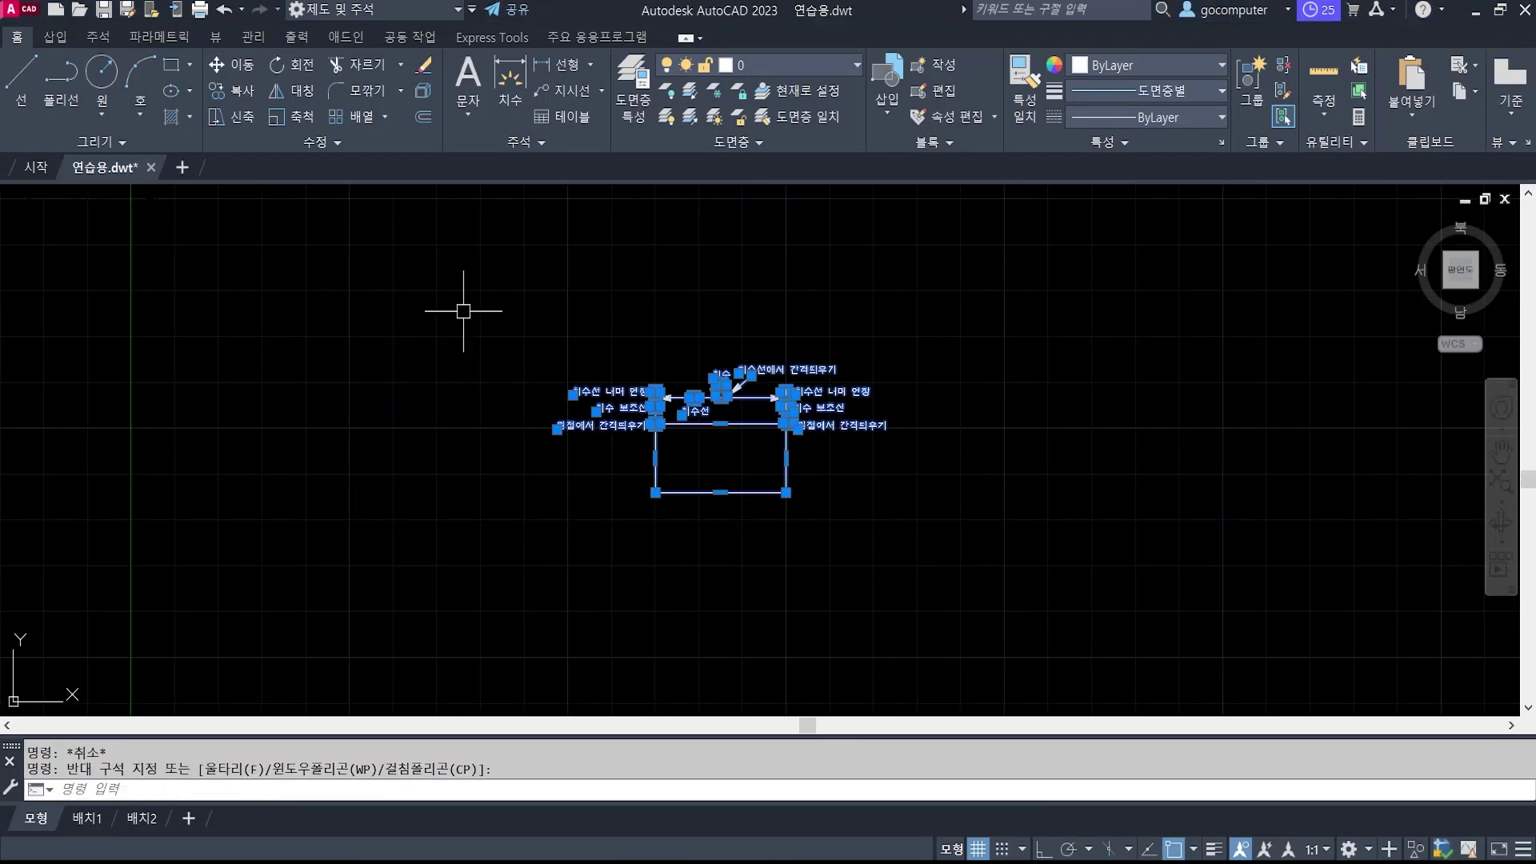
text(d)
key(Return)
key(Escape)
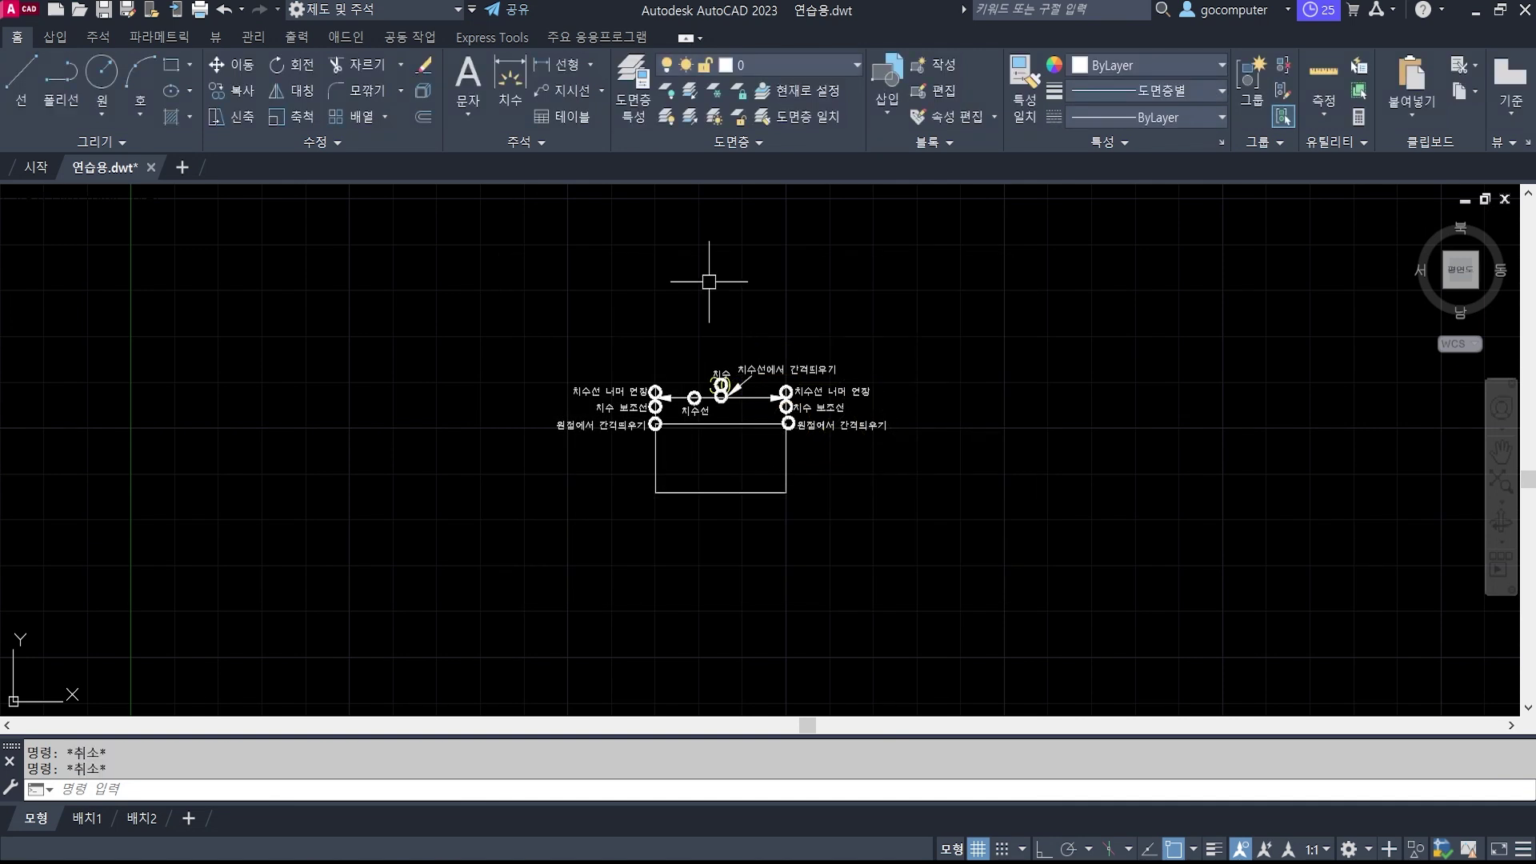
Erase the rectangle together with its dimension, marker circles and all the text labels around it.
text(e)
key(Return)
click(991, 518)
click(521, 326)
key(Return)
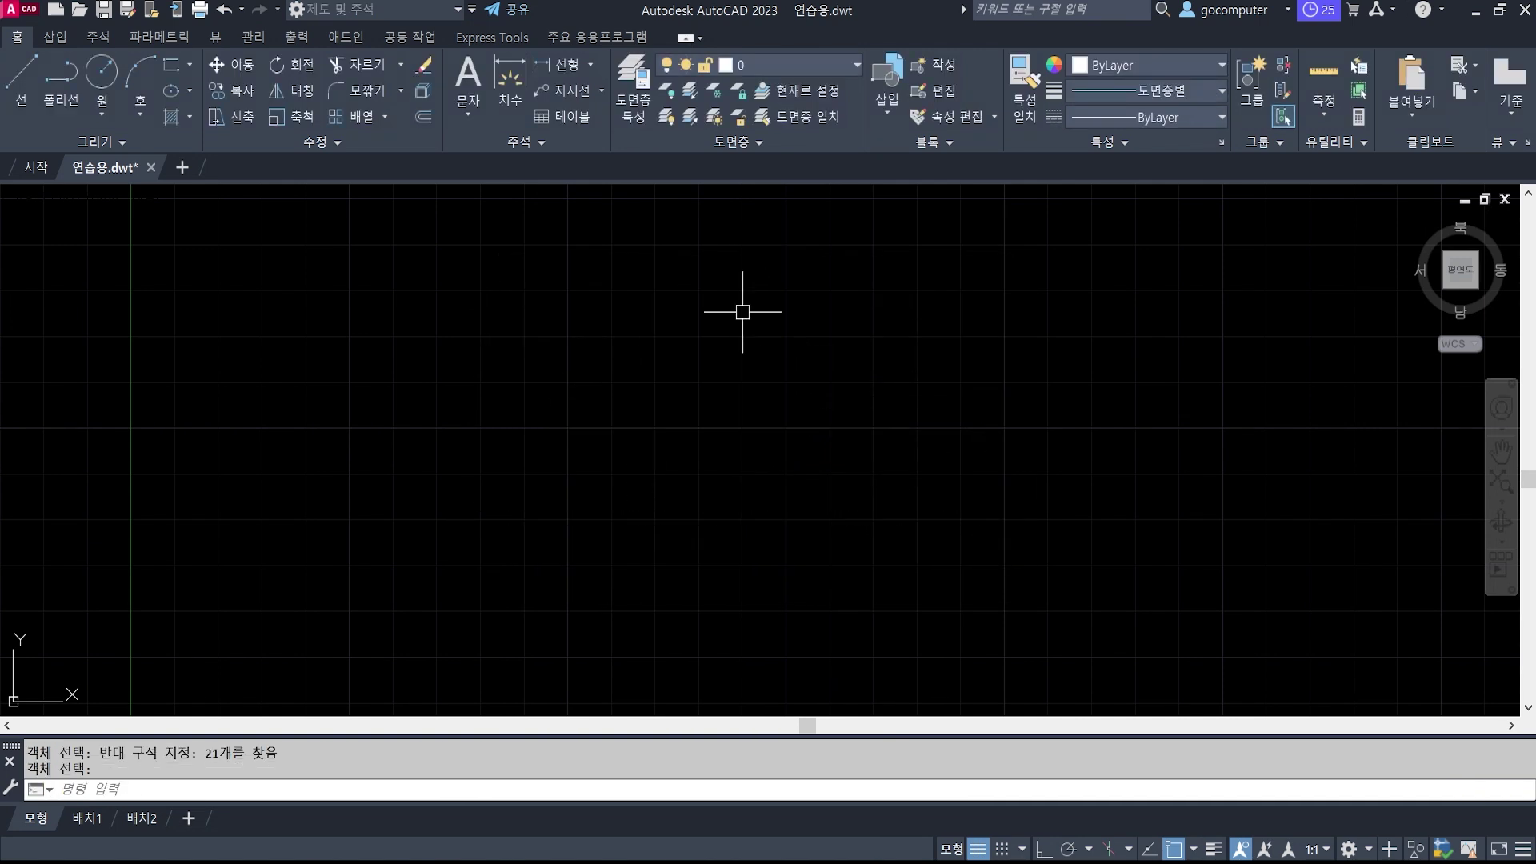
scroll(692, 381, up, 3)
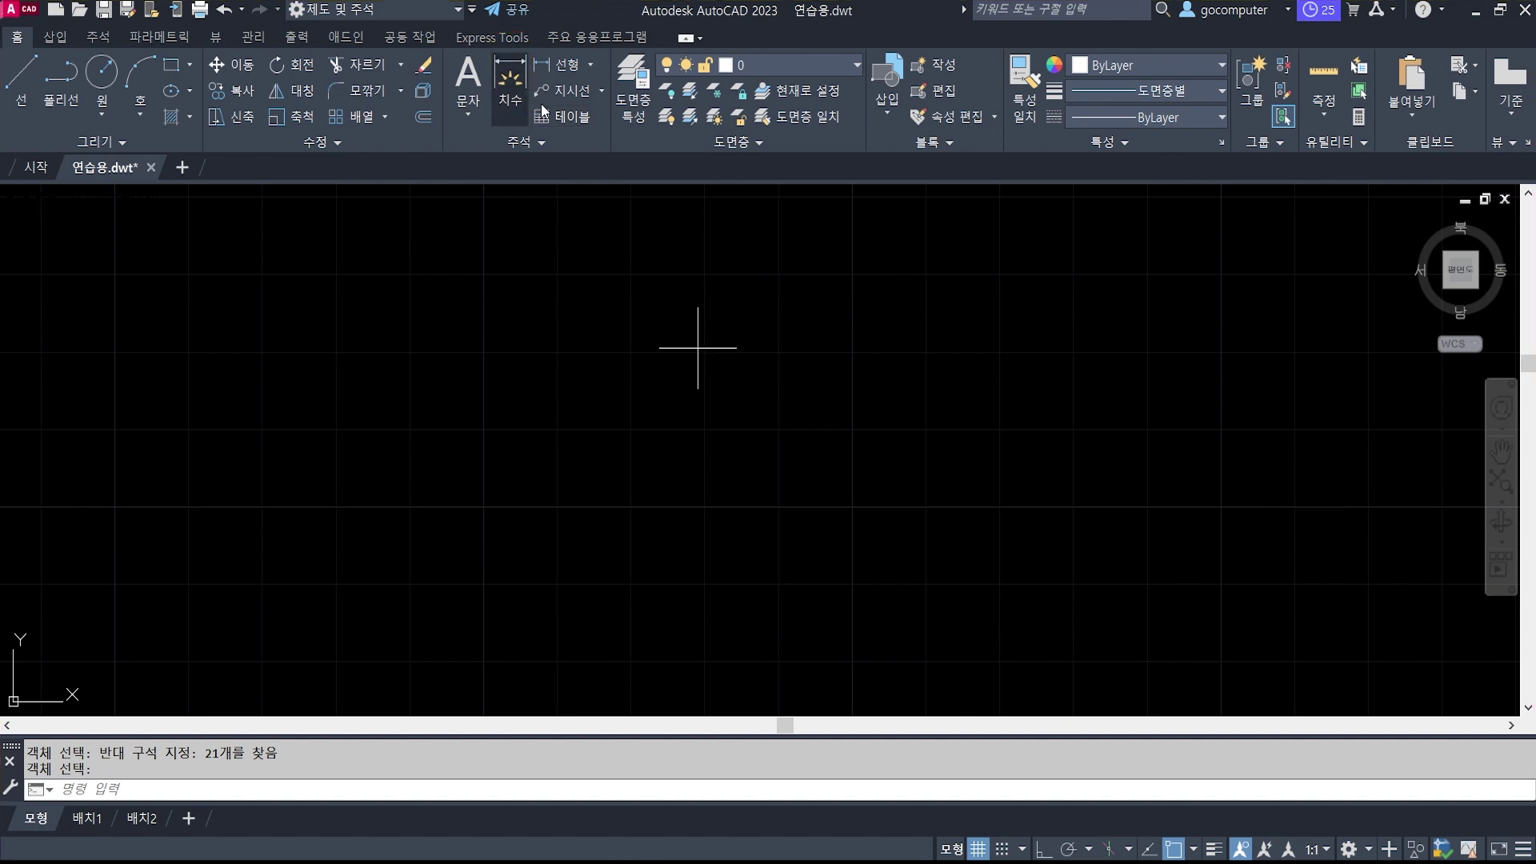
click(510, 80)
key(Escape)
key(Escape)
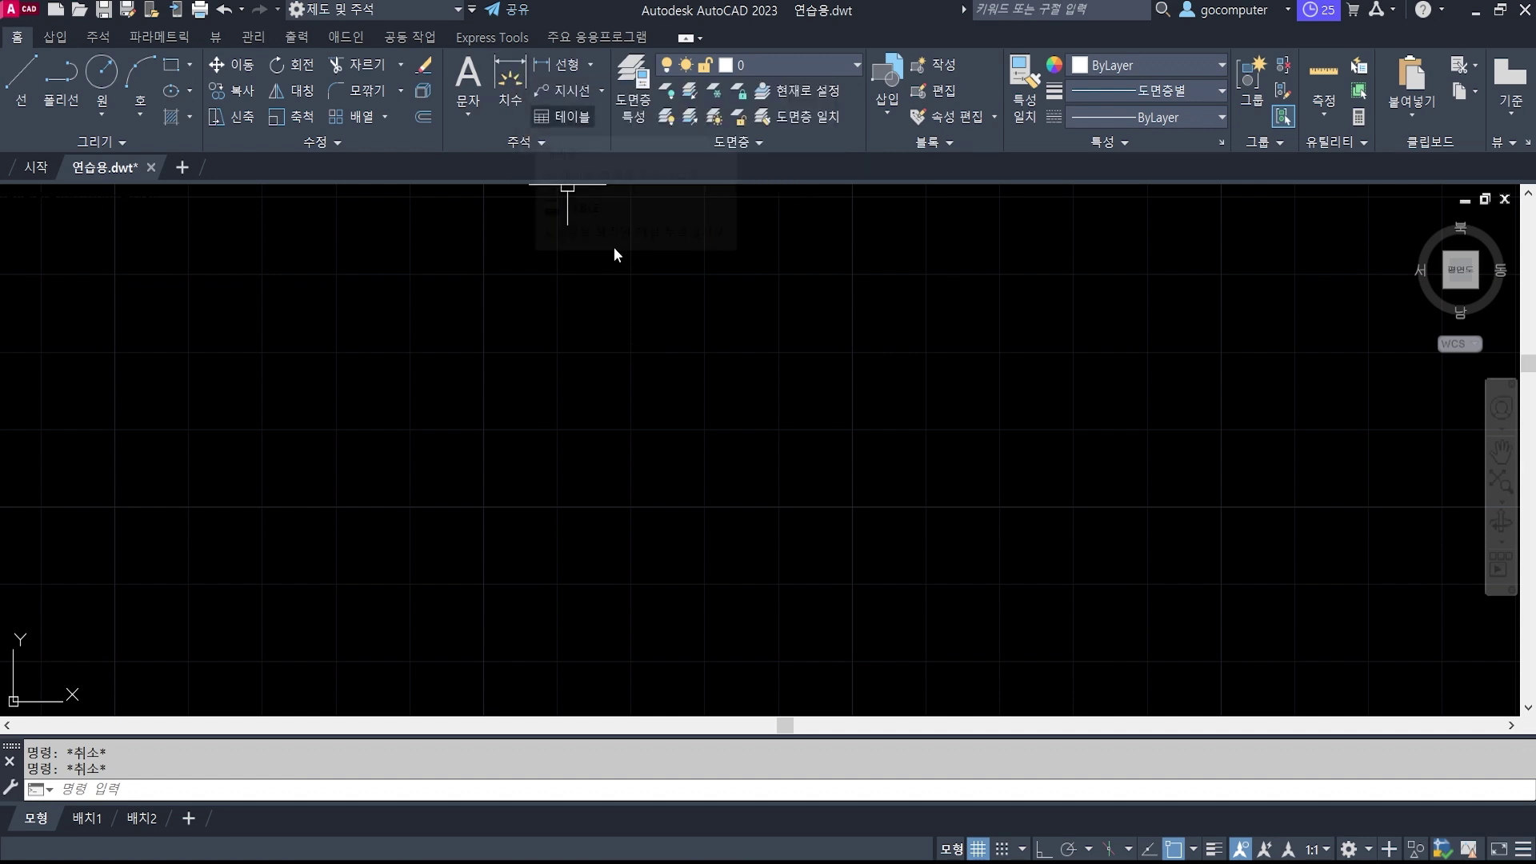
Draw a single slanted line about 39 units long in the empty drawing area.
text(l)
key(Return)
click(783, 296)
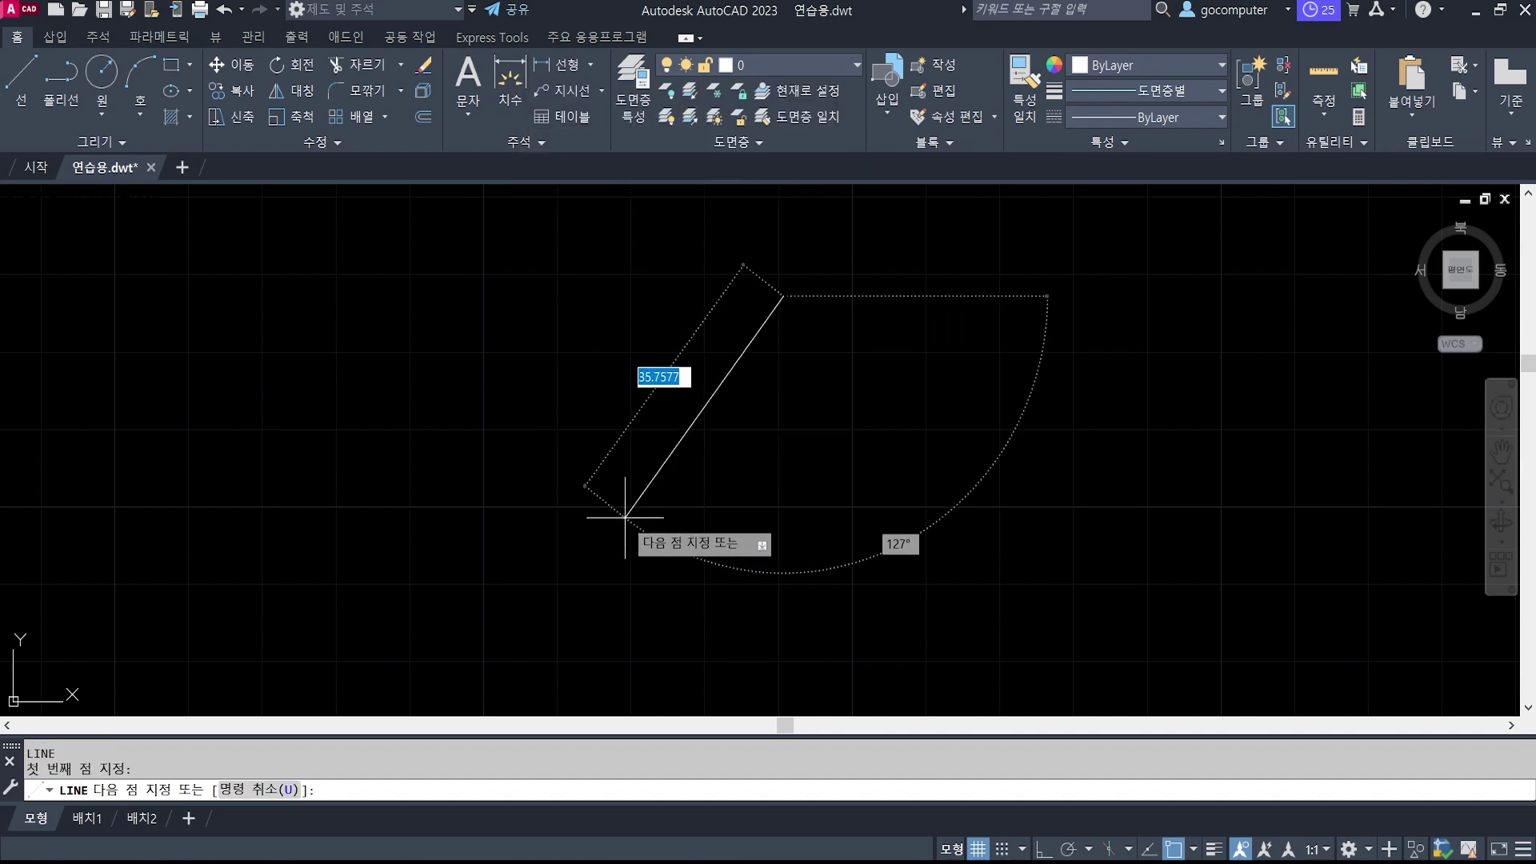
click(608, 532)
key(Return)
Try the general DIM command between the slanted line's two endpoints, previewing an aligned dimension, and leave the command.
click(510, 84)
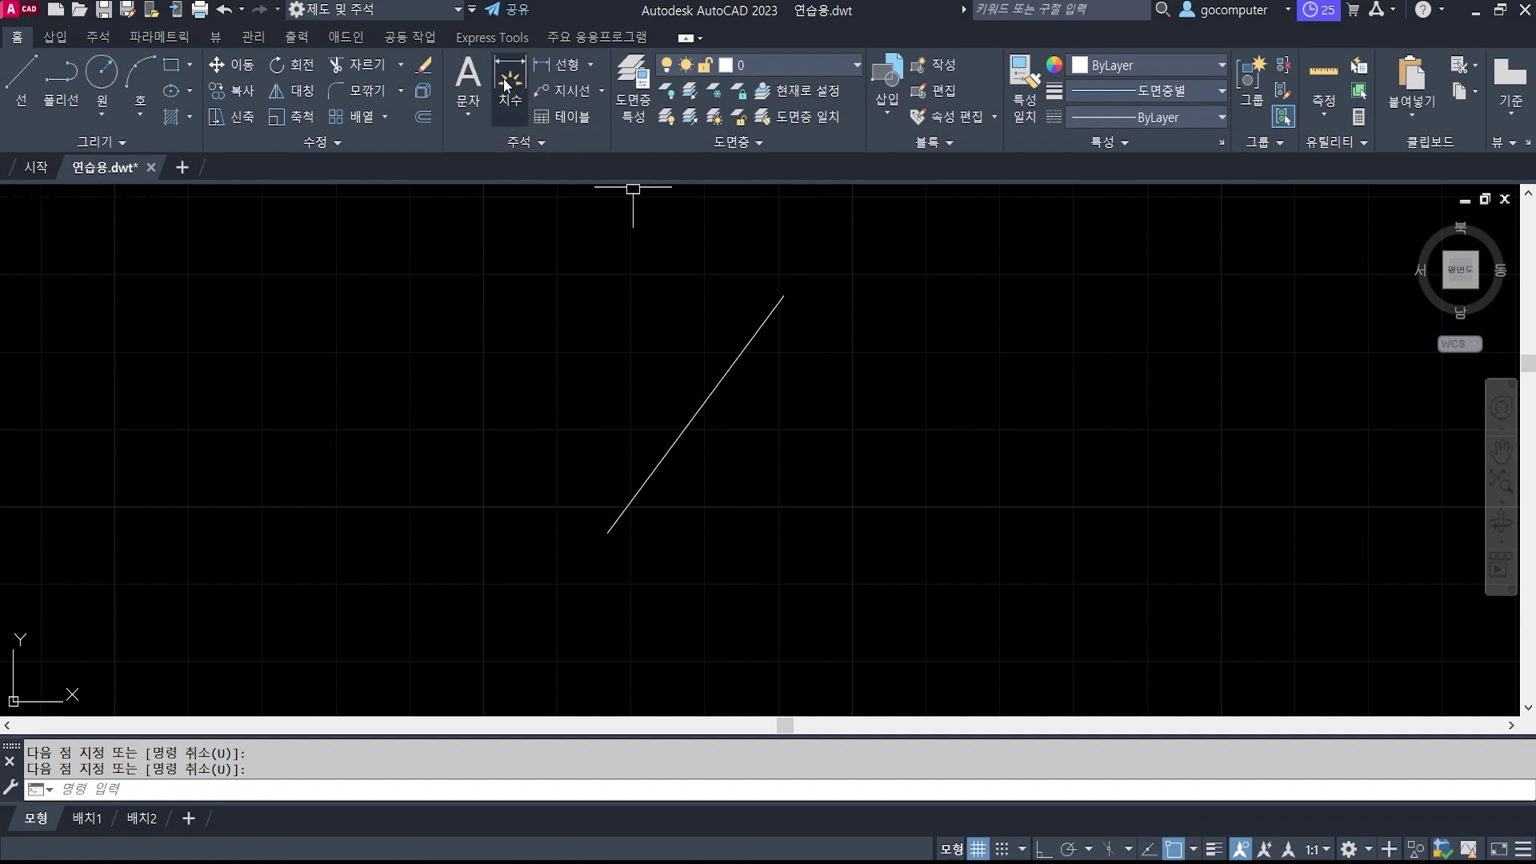
click(783, 296)
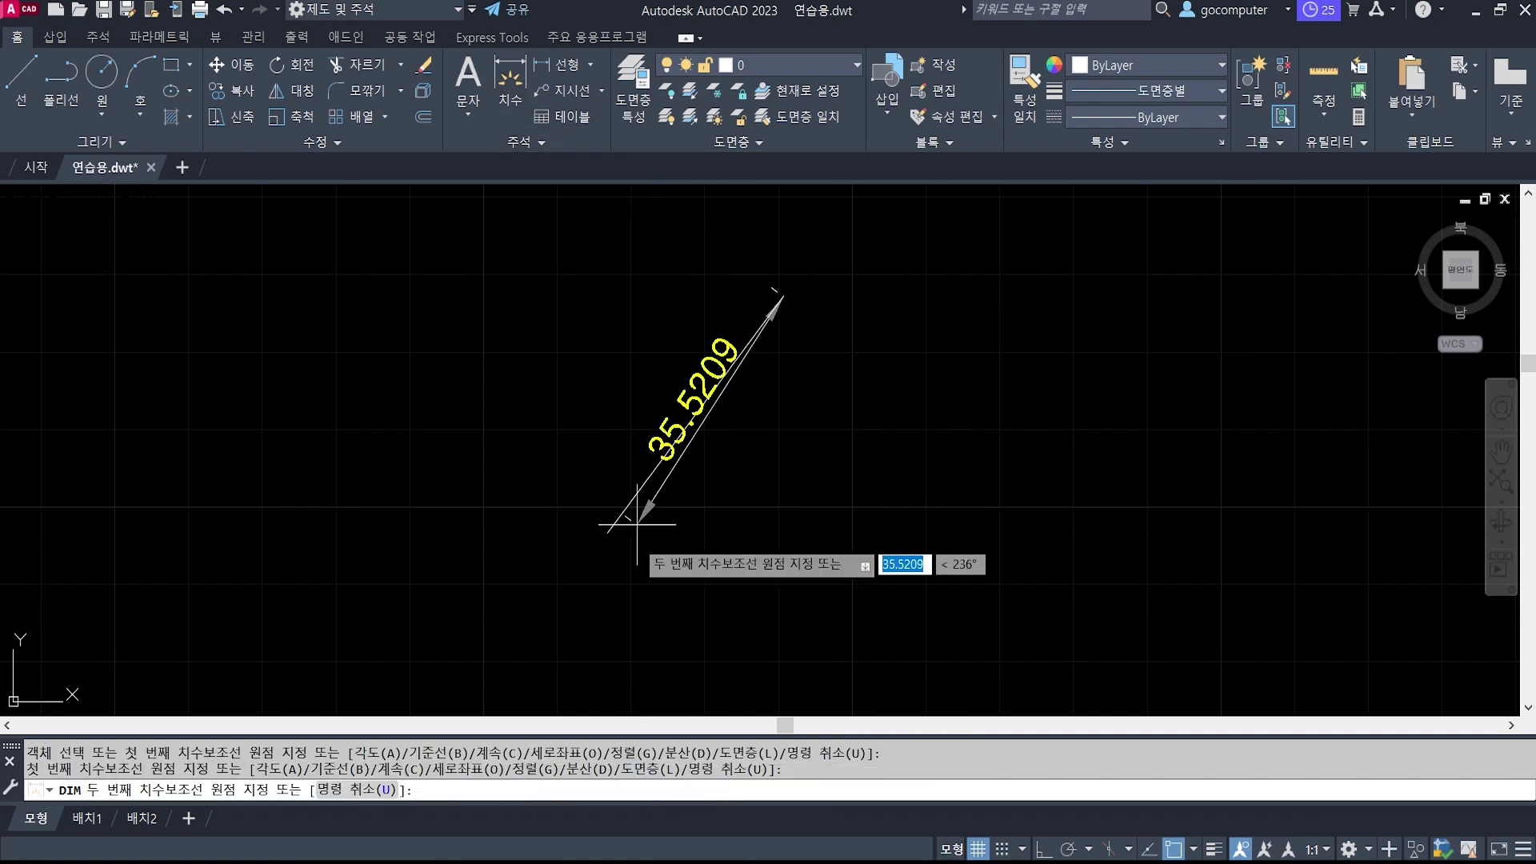
click(608, 532)
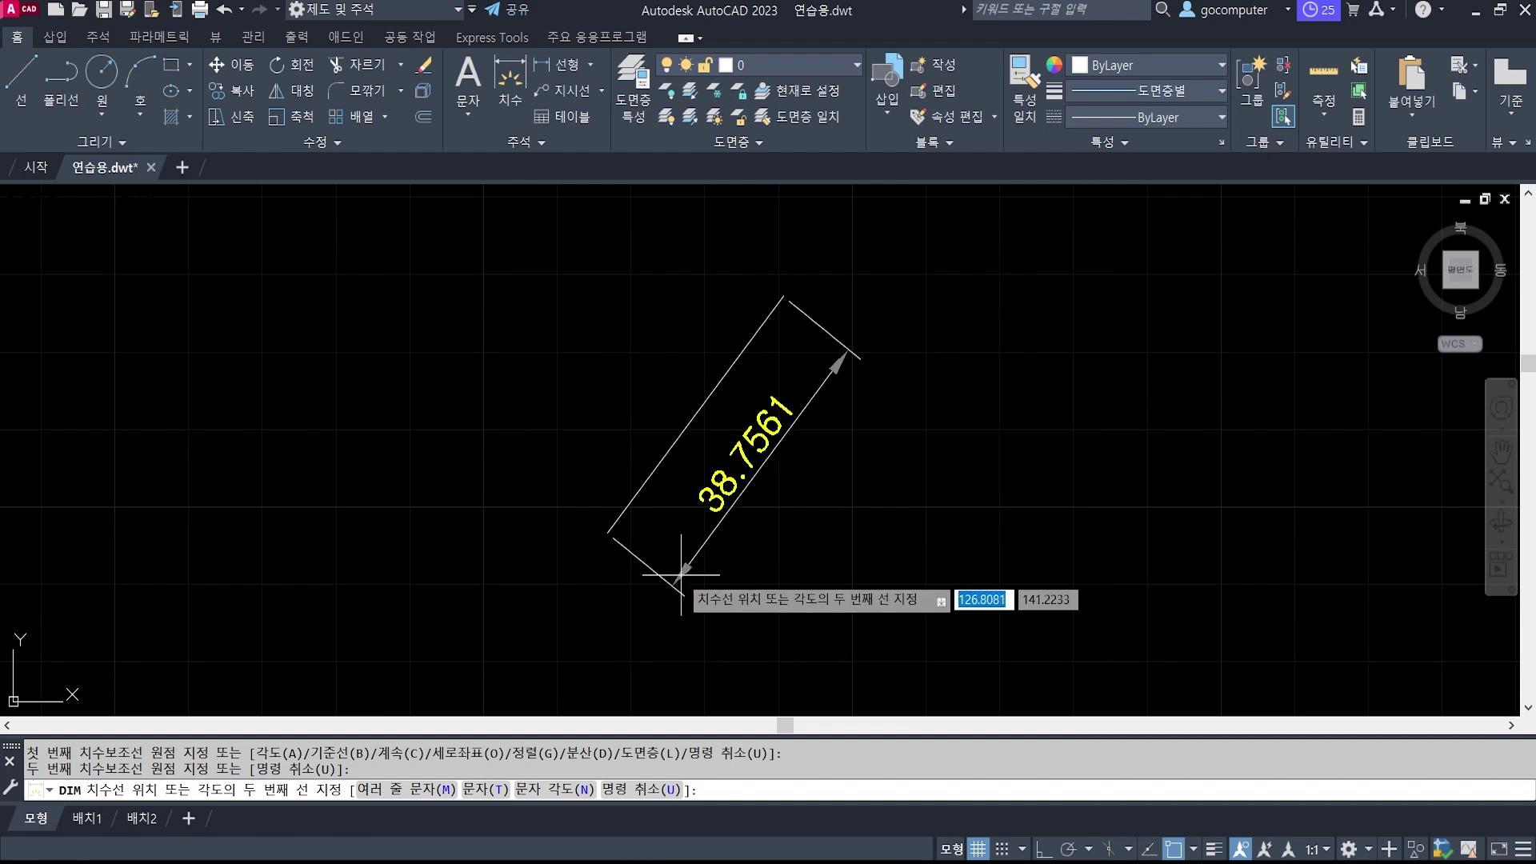
key(Escape)
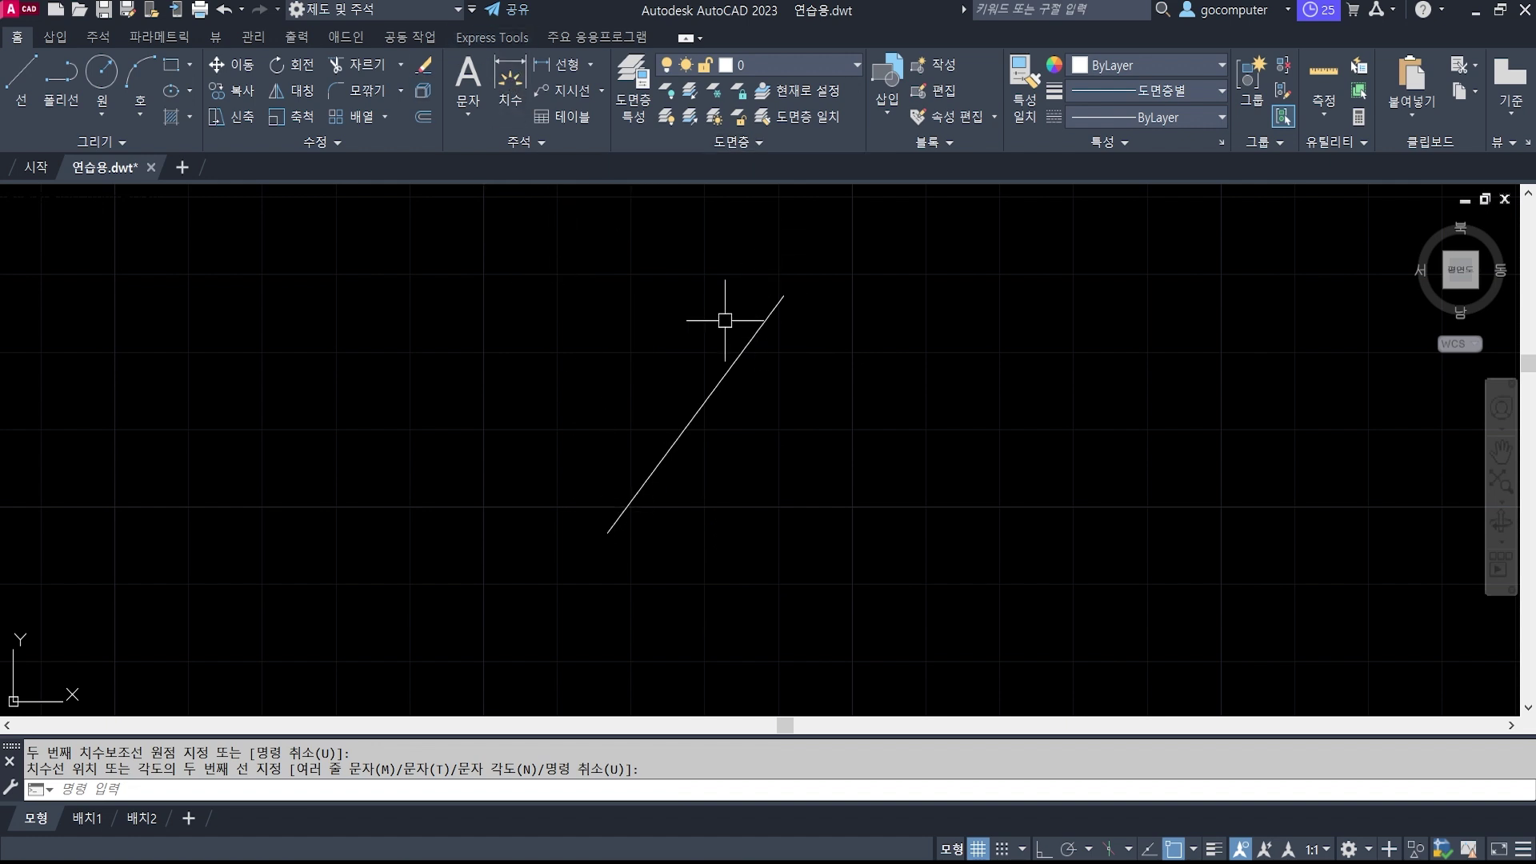
key(Escape)
Erase the slanted line from the drawing.
text(E)
key(Return)
click(775, 452)
click(634, 340)
key(Return)
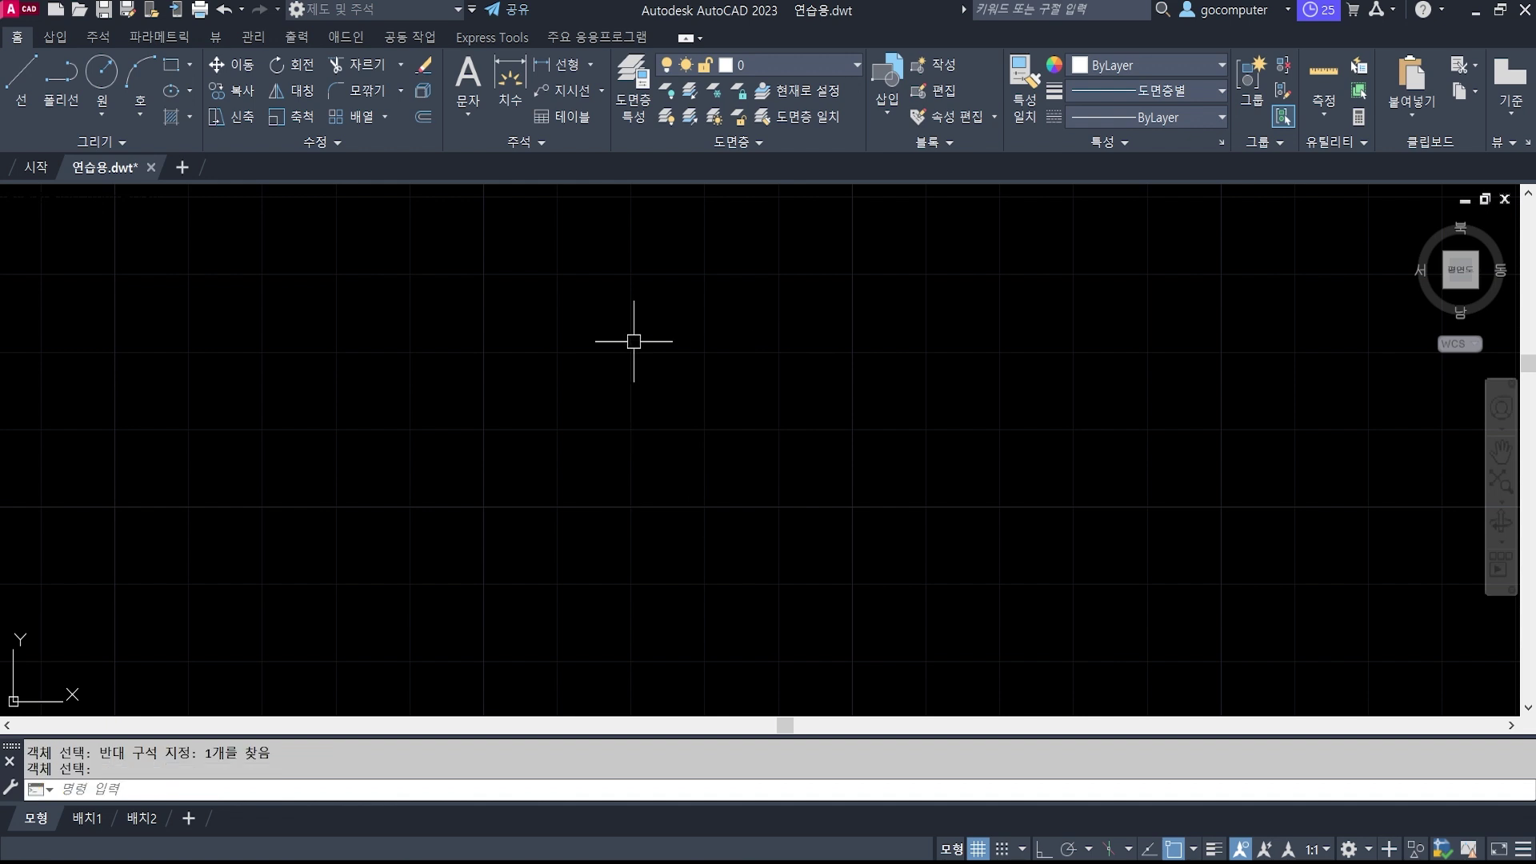
Look through the individual dimension types and read the description of the linear dimension command (DIMLINEAR).
click(592, 65)
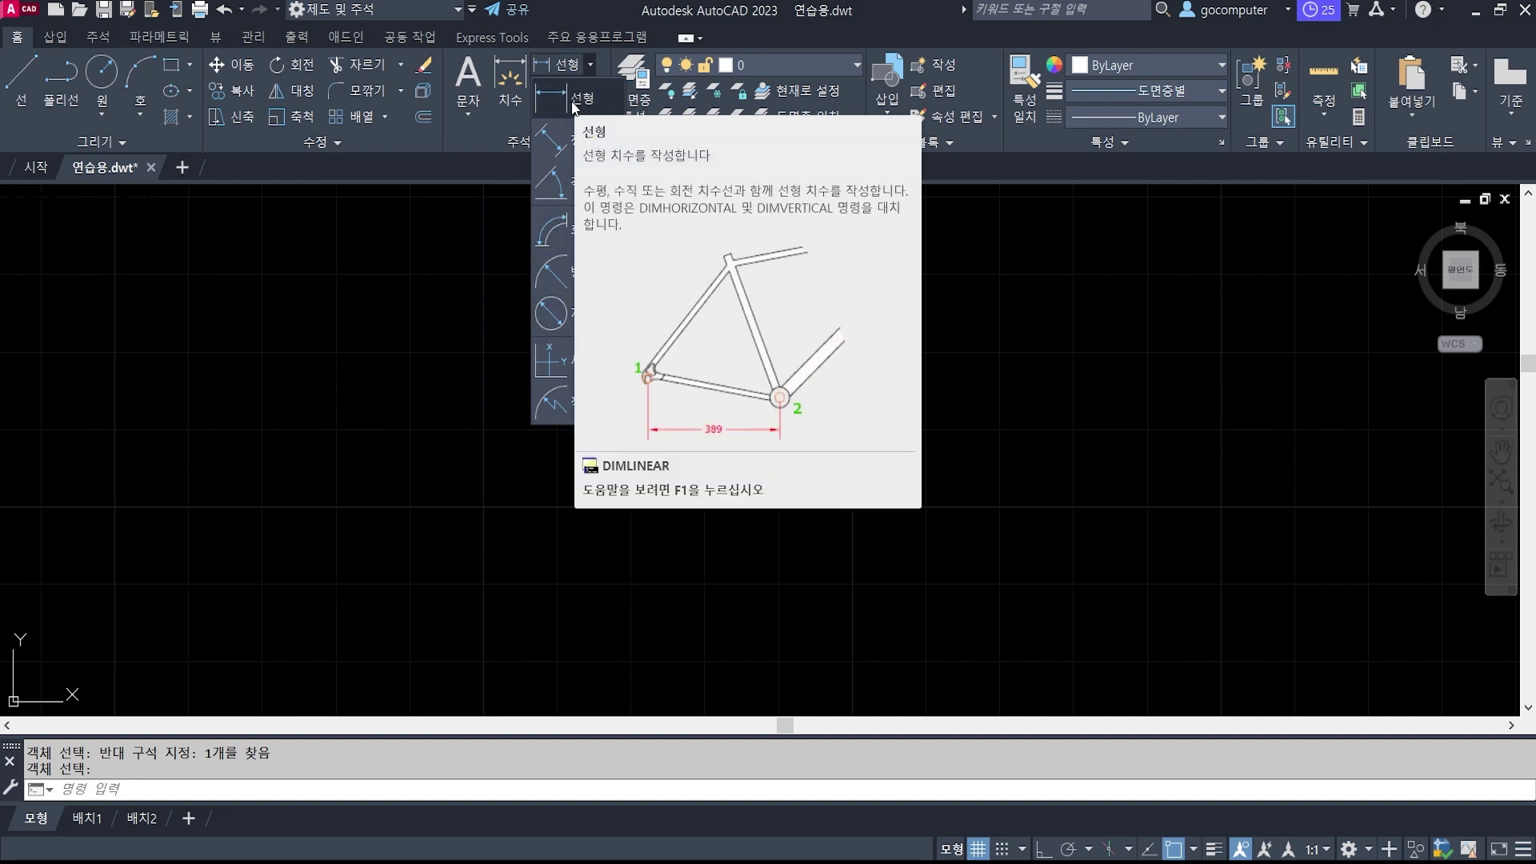
click(768, 381)
key(Escape)
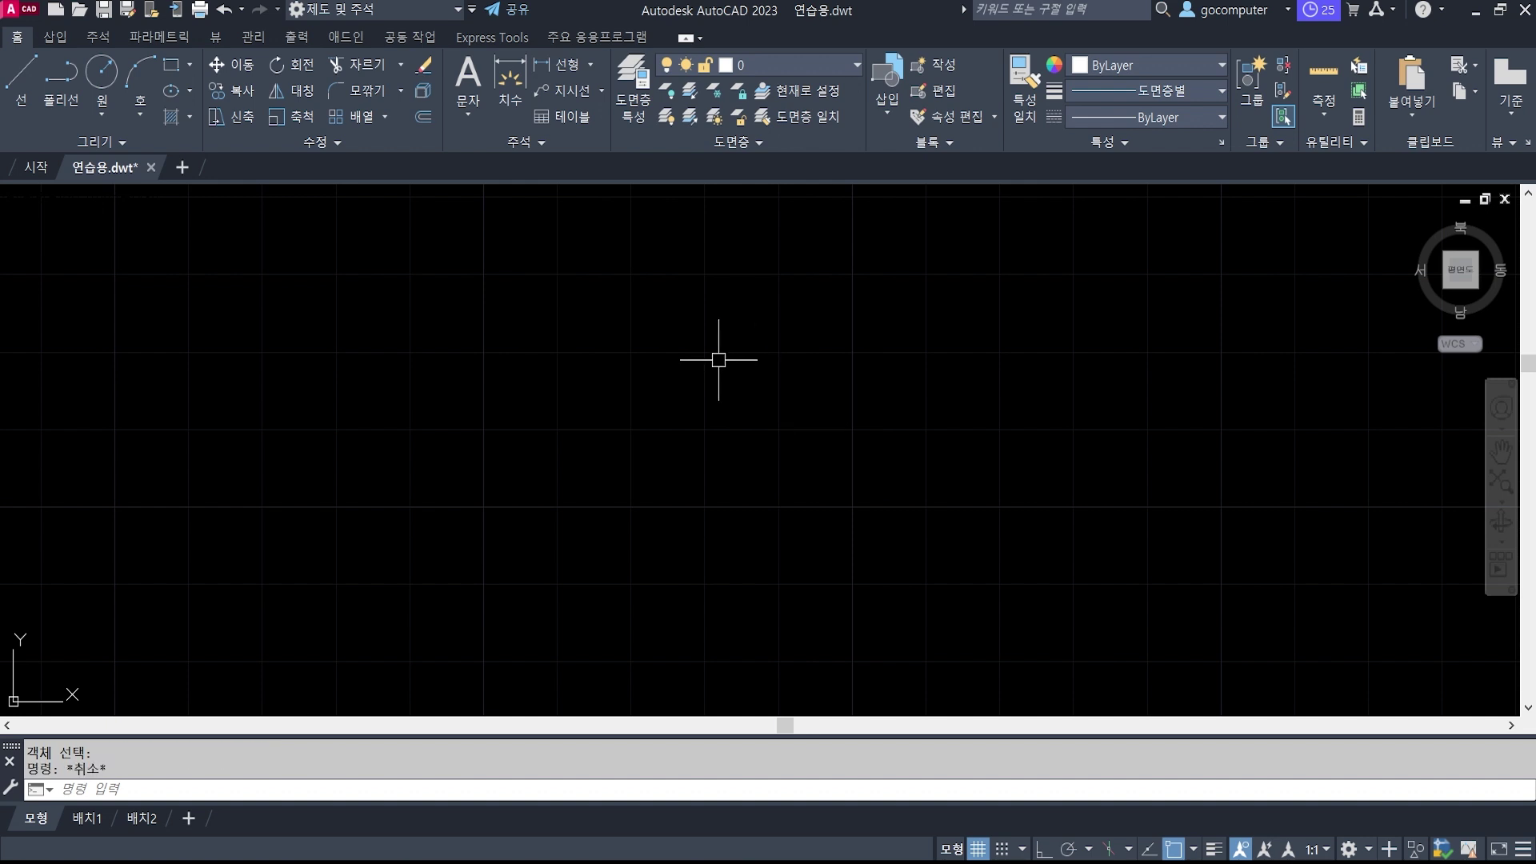
key(Escape)
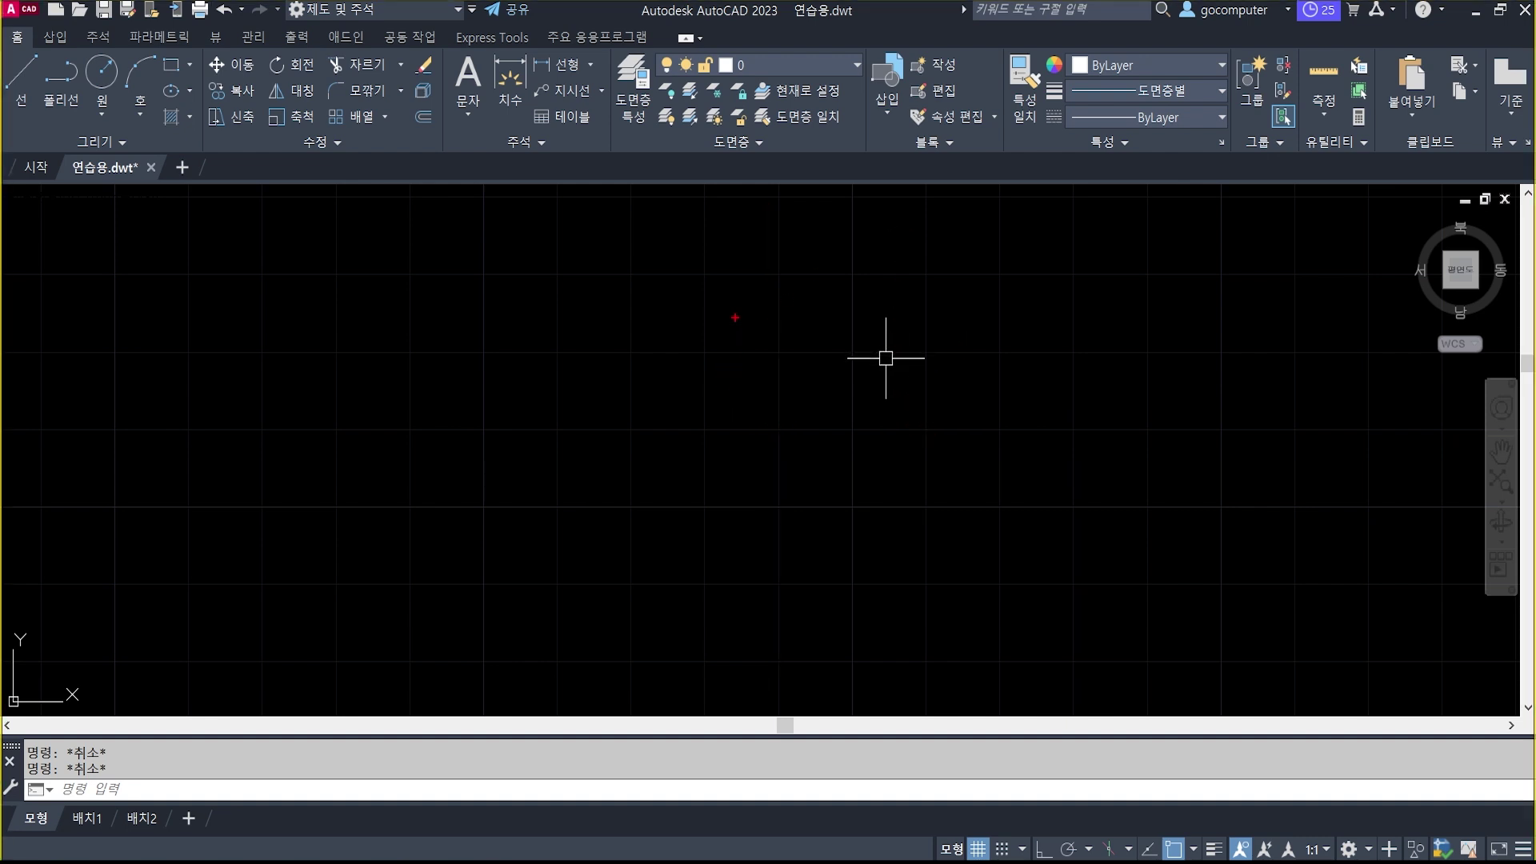
shift+drag(735, 317, 457, 546)
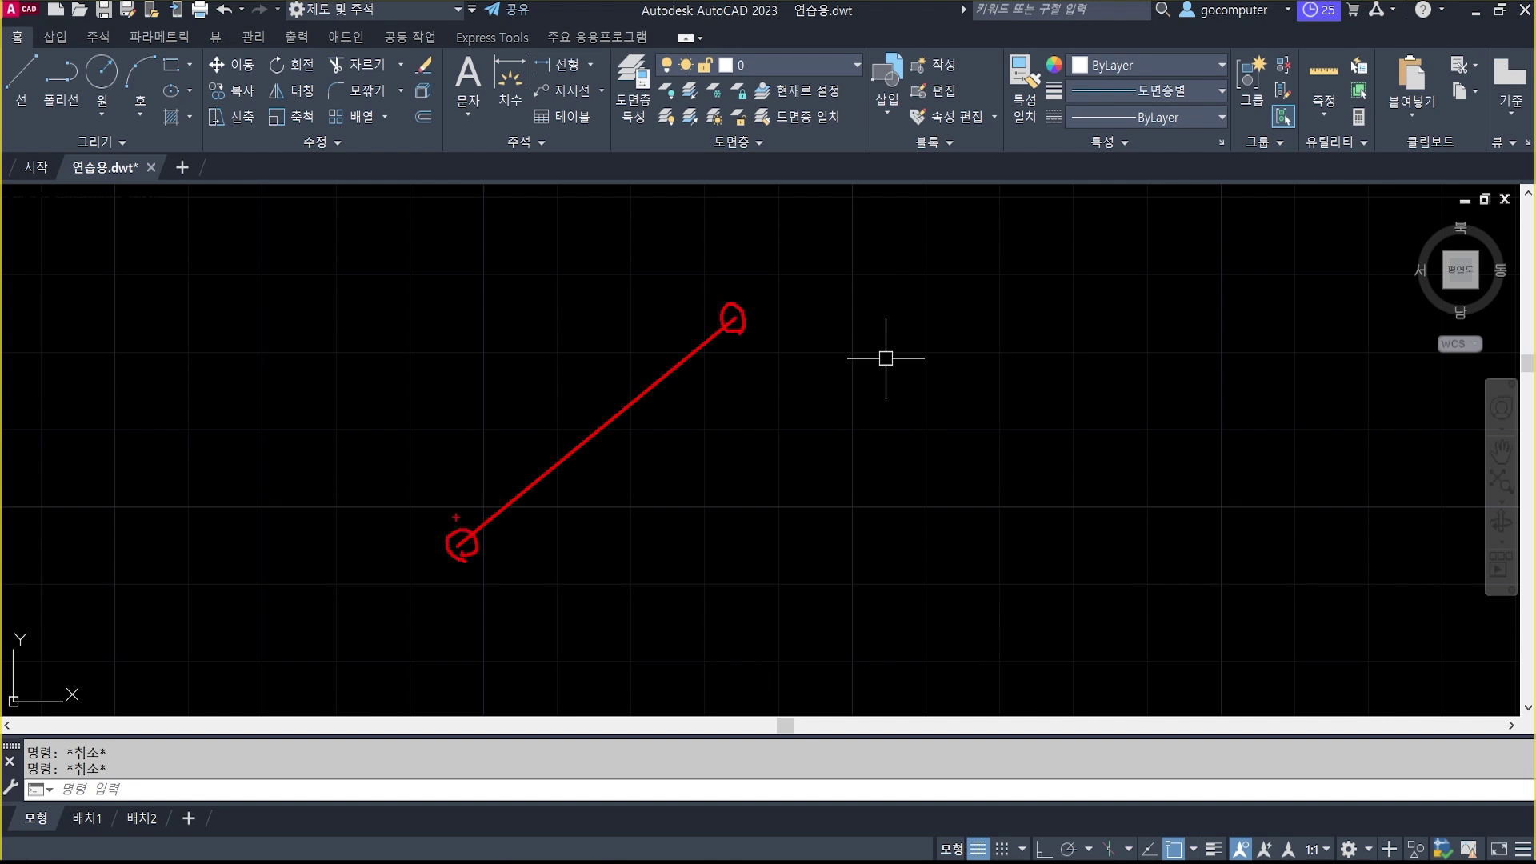
mouse_move(456, 528)
shift+mouse_down()
mouse_move(470, 367)
mouse_move(459, 20)
mouse_move(455, 102)
shift+mouse_up()
shift+drag(734, 312, 736, 98)
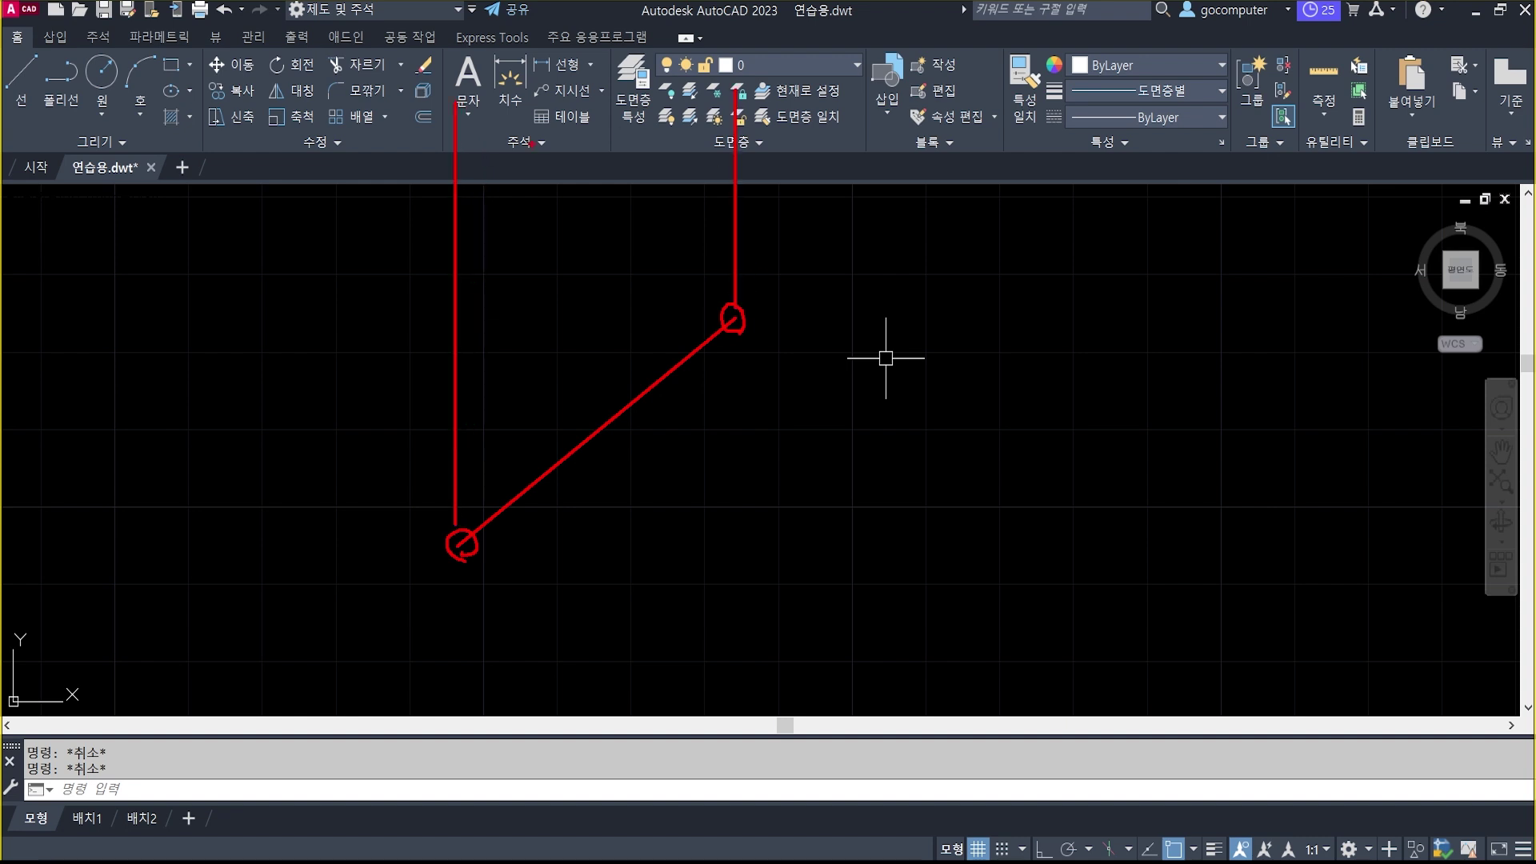
shift+drag(478, 143, 716, 141)
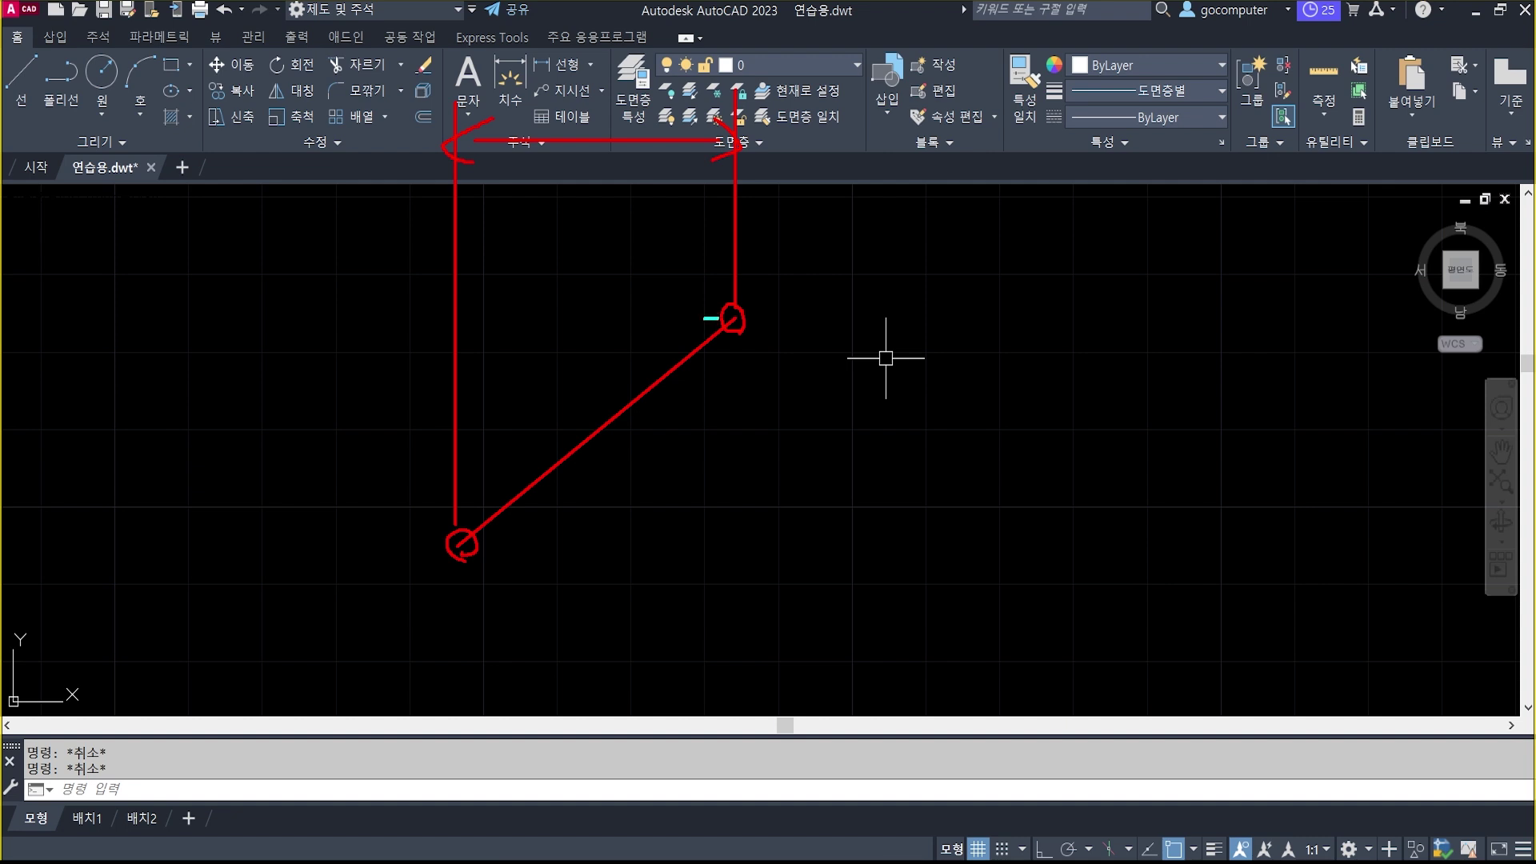
shift+drag(711, 318, 235, 317)
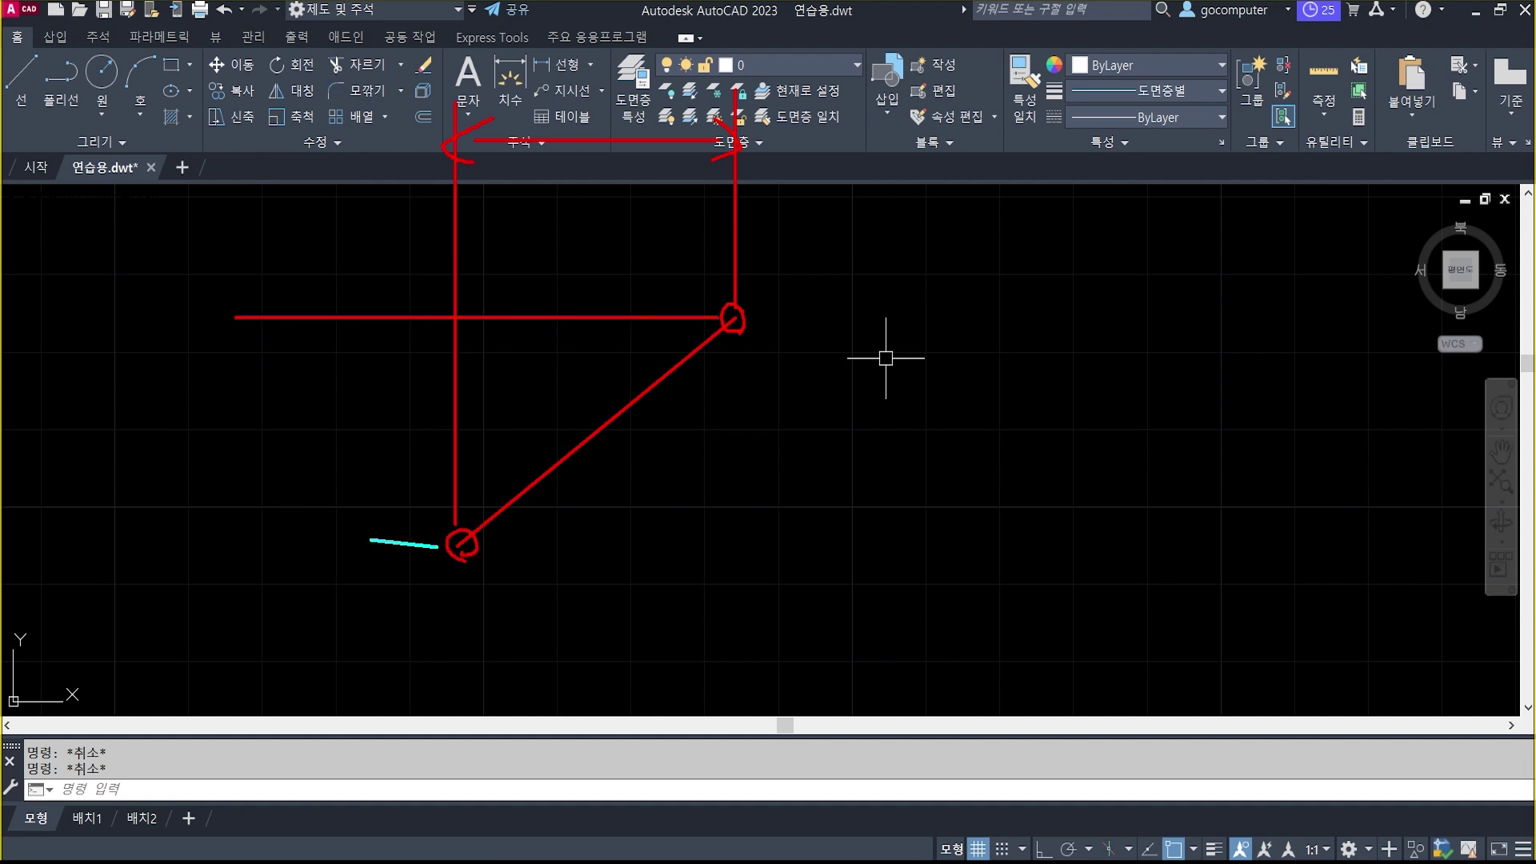
shift+drag(370, 540, 196, 547)
mouse_move(274, 320)
shift+mouse_down()
mouse_move(266, 550)
mouse_move(318, 514)
shift+mouse_up()
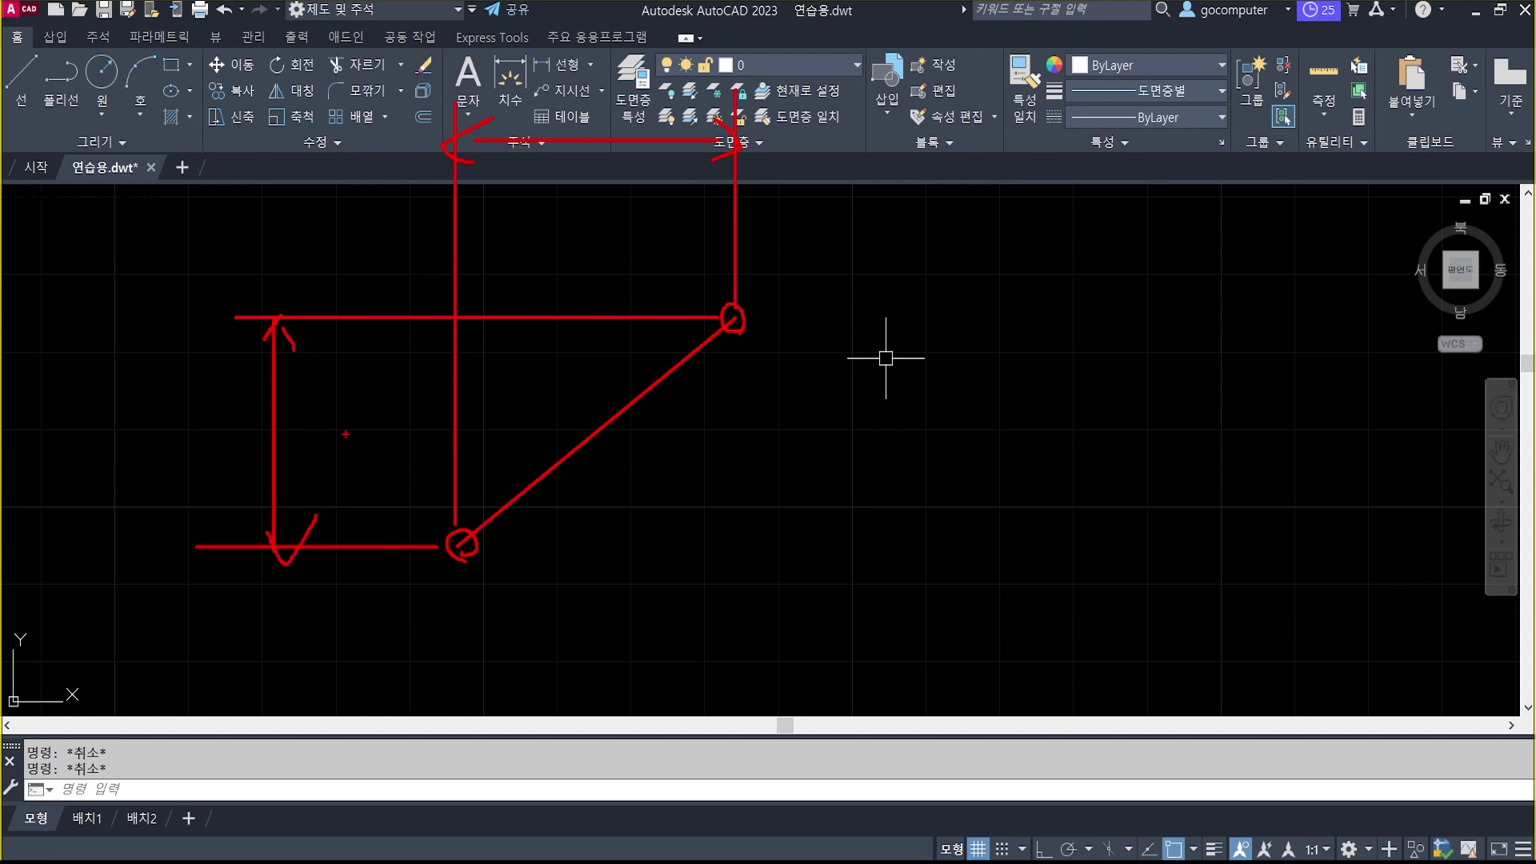
drag(407, 258, 512, 253)
drag(409, 336, 386, 324)
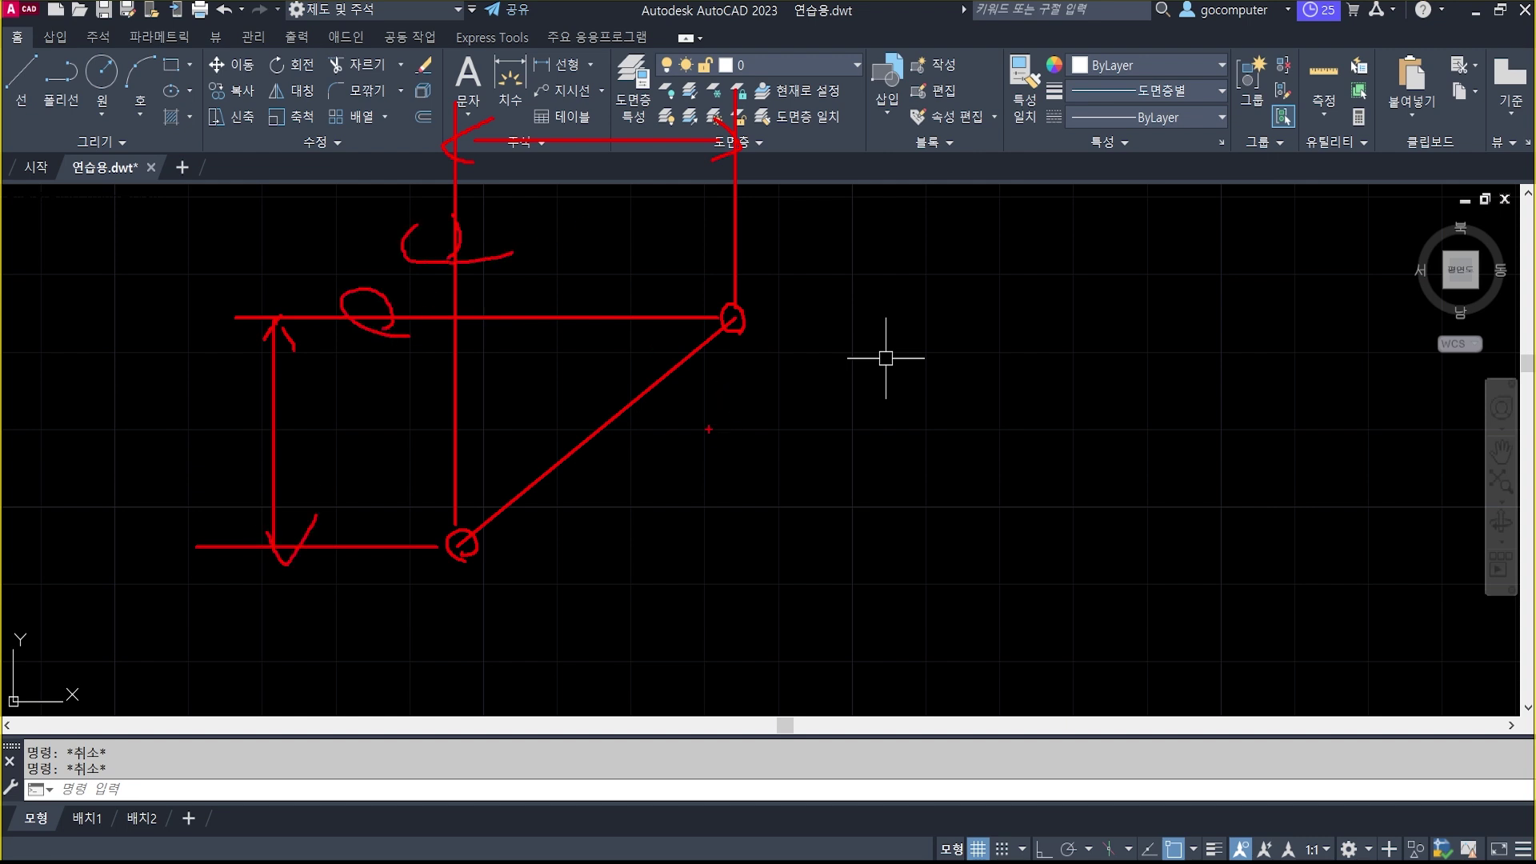
key(Escape)
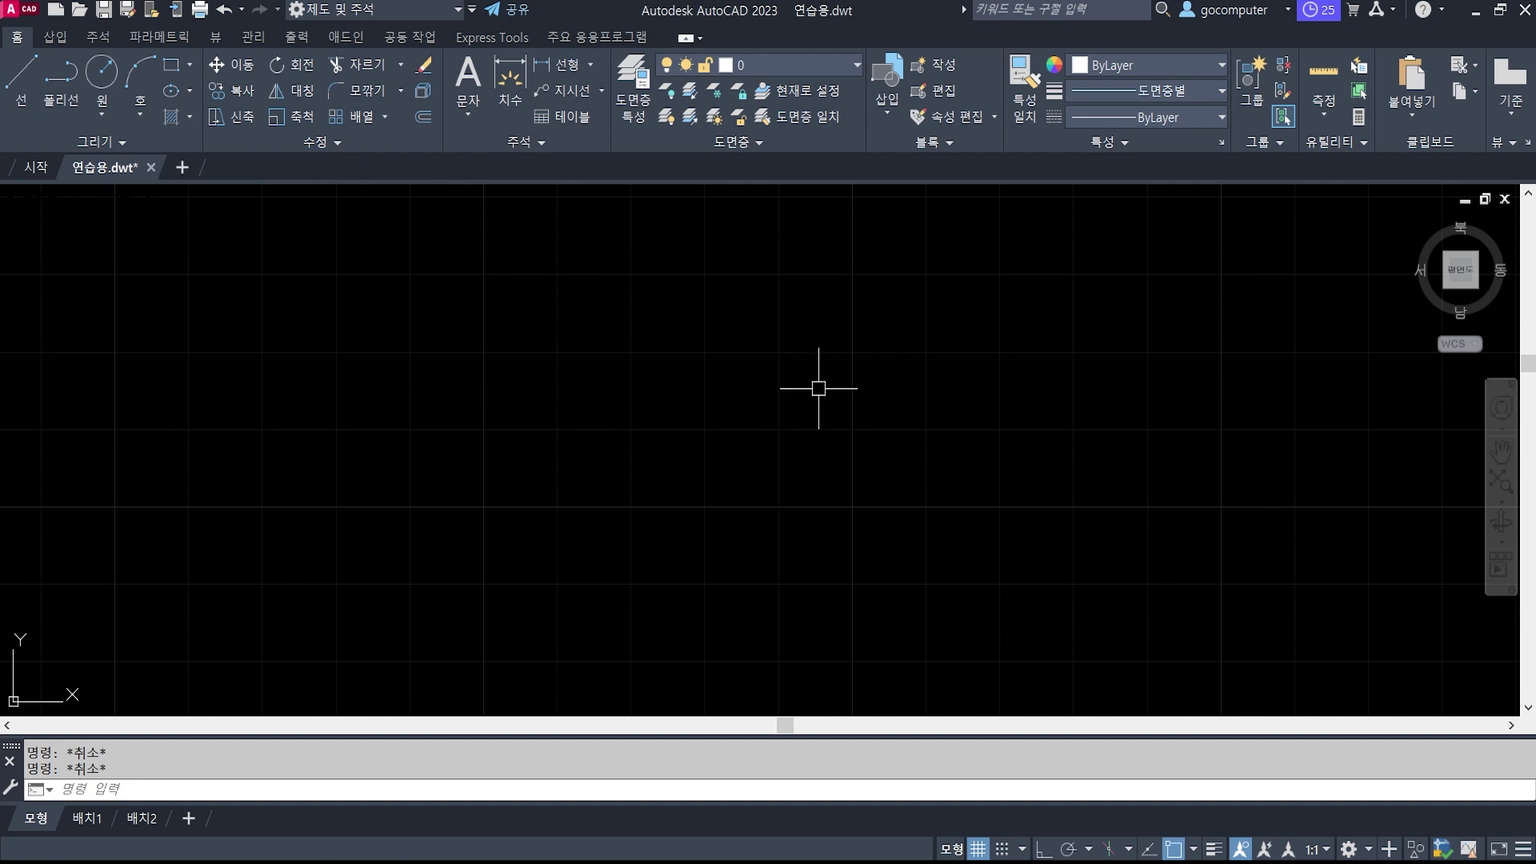
Draw a new slanted line spanning about 26 units horizontally as a practice object for dimensioning.
text(L)
key(Return)
click(768, 336)
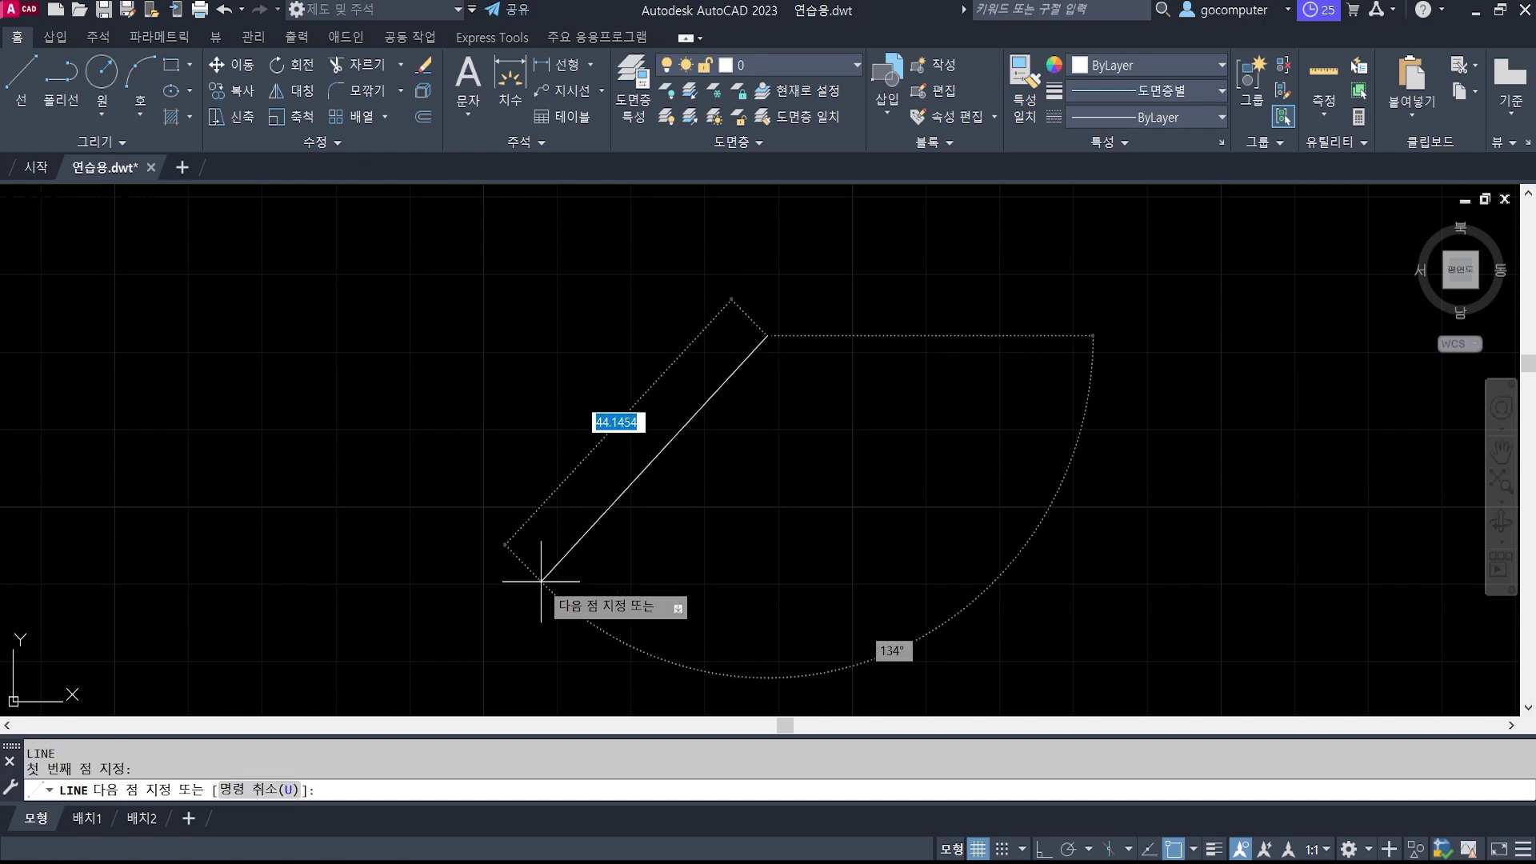
click(576, 565)
key(Return)
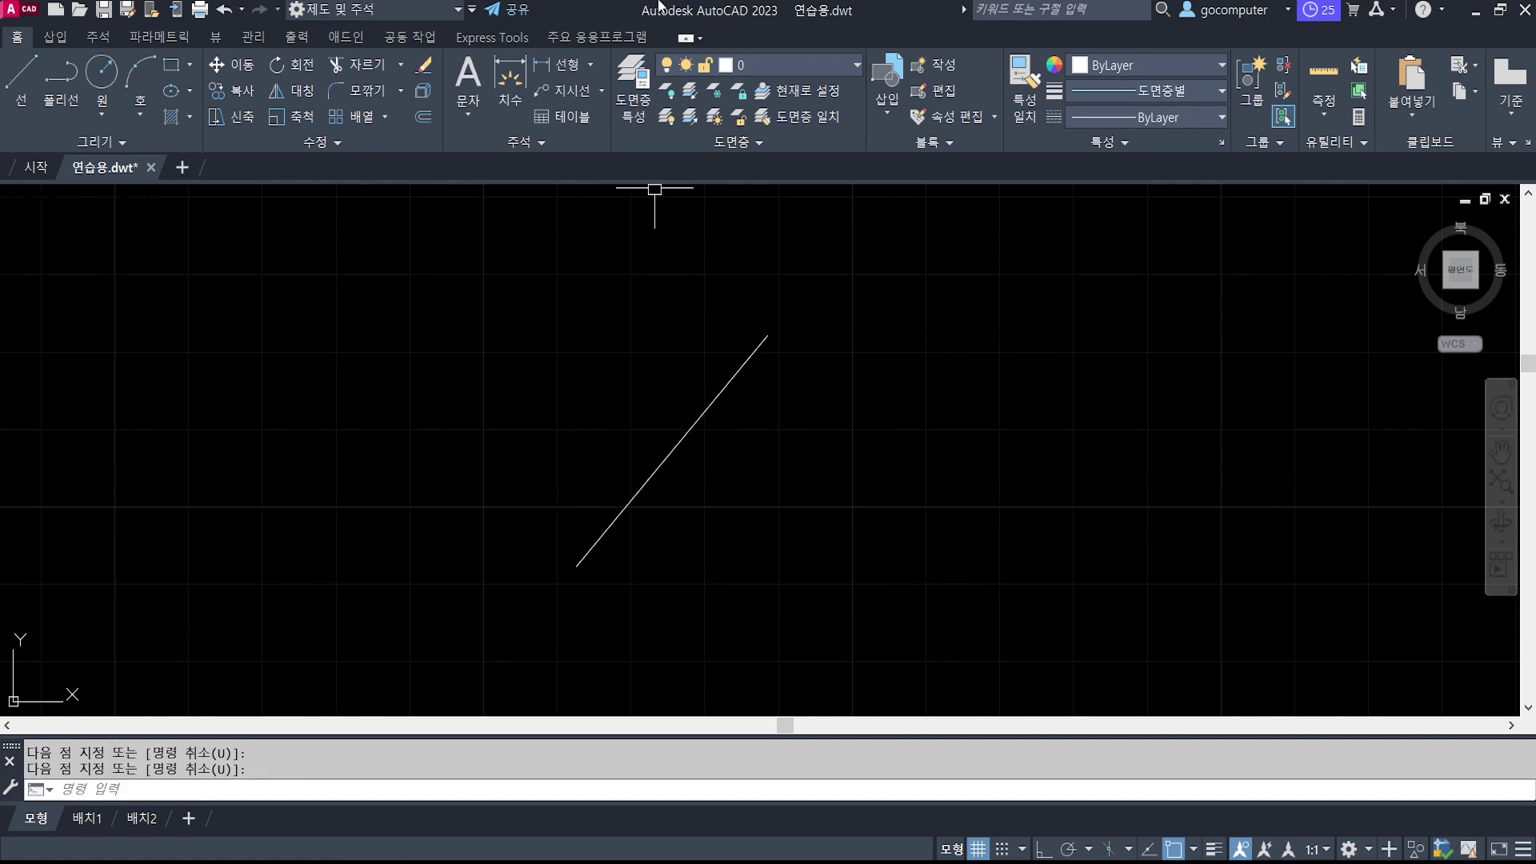
Try a horizontal linear dimension between the slanted line's upper and lower endpoints, and cancel it before placing.
click(560, 64)
click(768, 336)
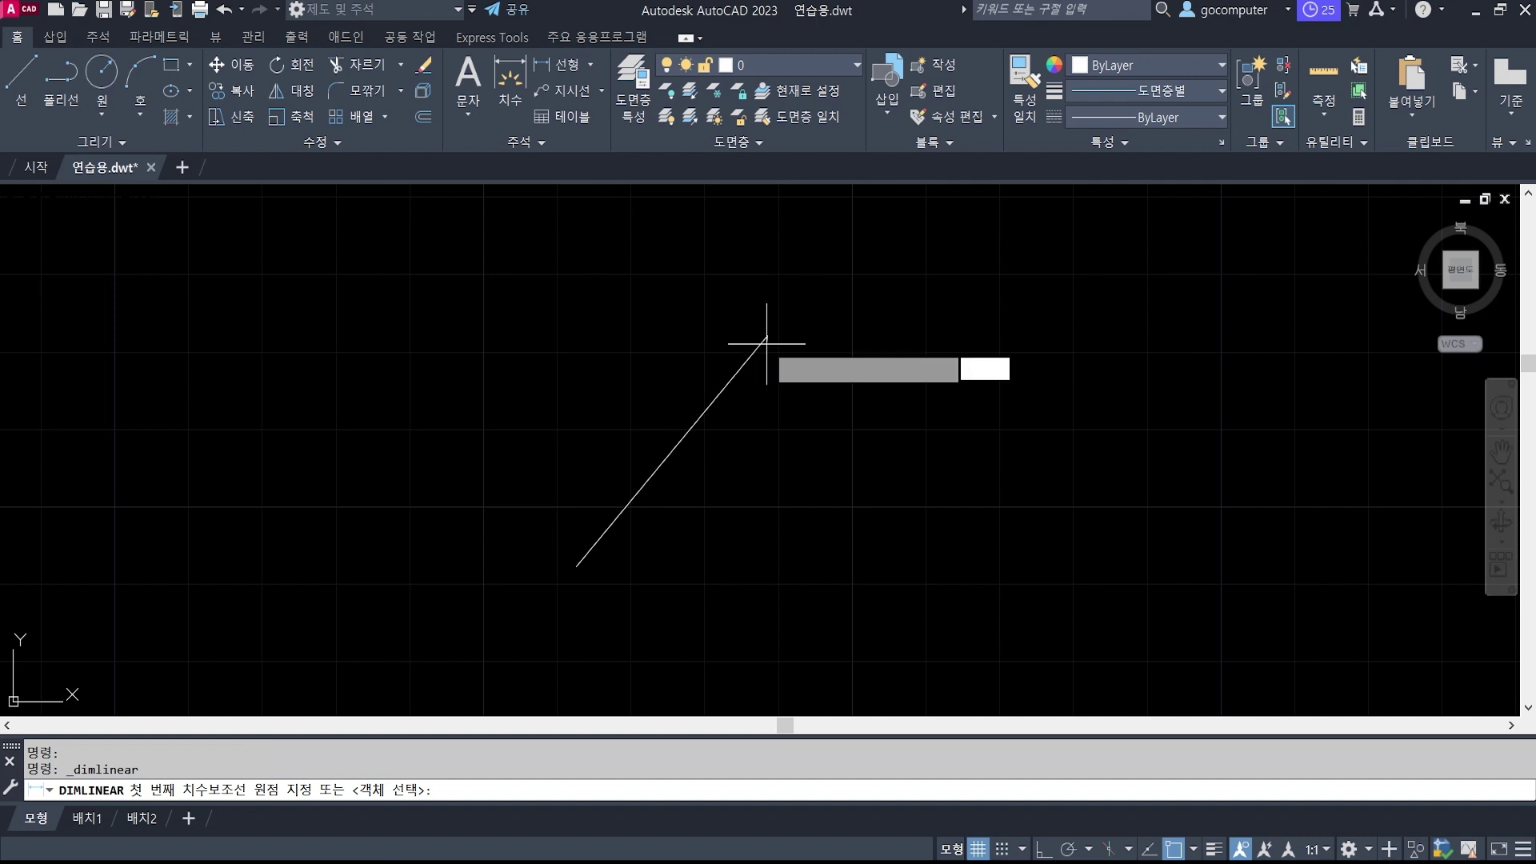
click(576, 566)
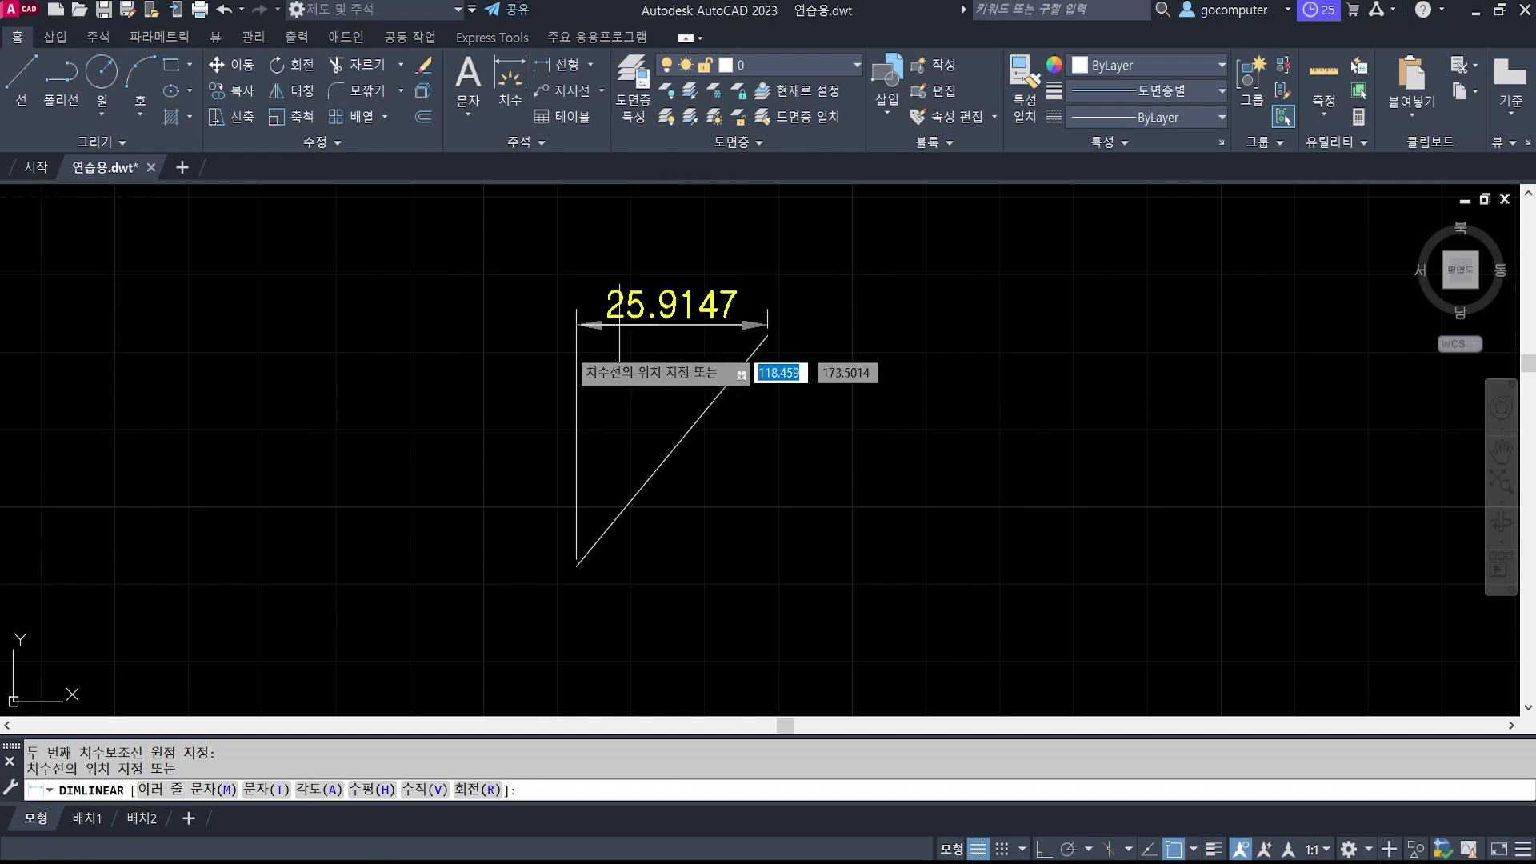
key(Escape)
key(Escape)
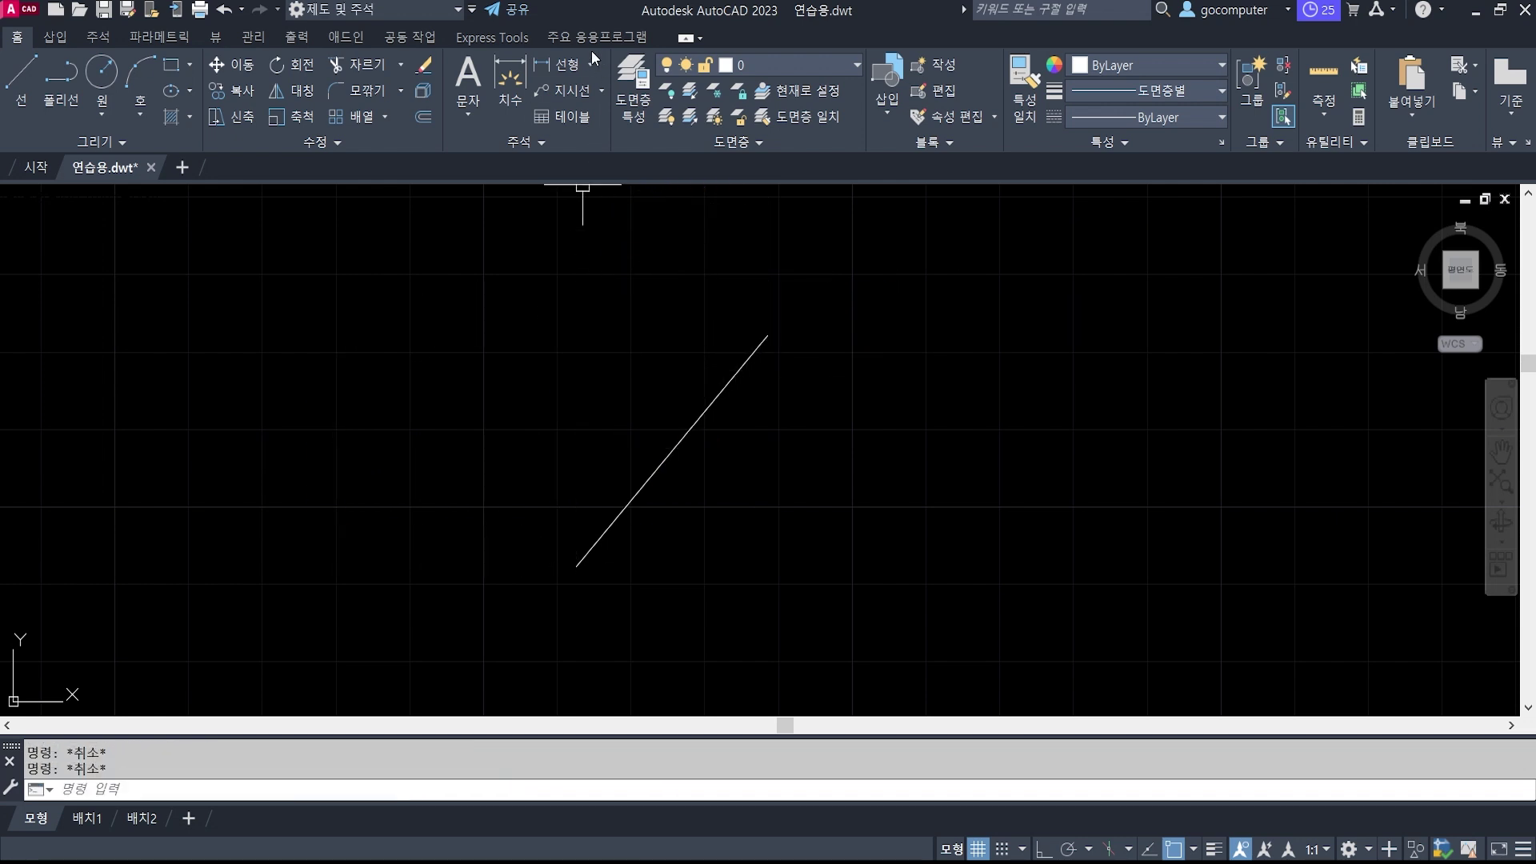
text(e)
key(Return)
click(767, 460)
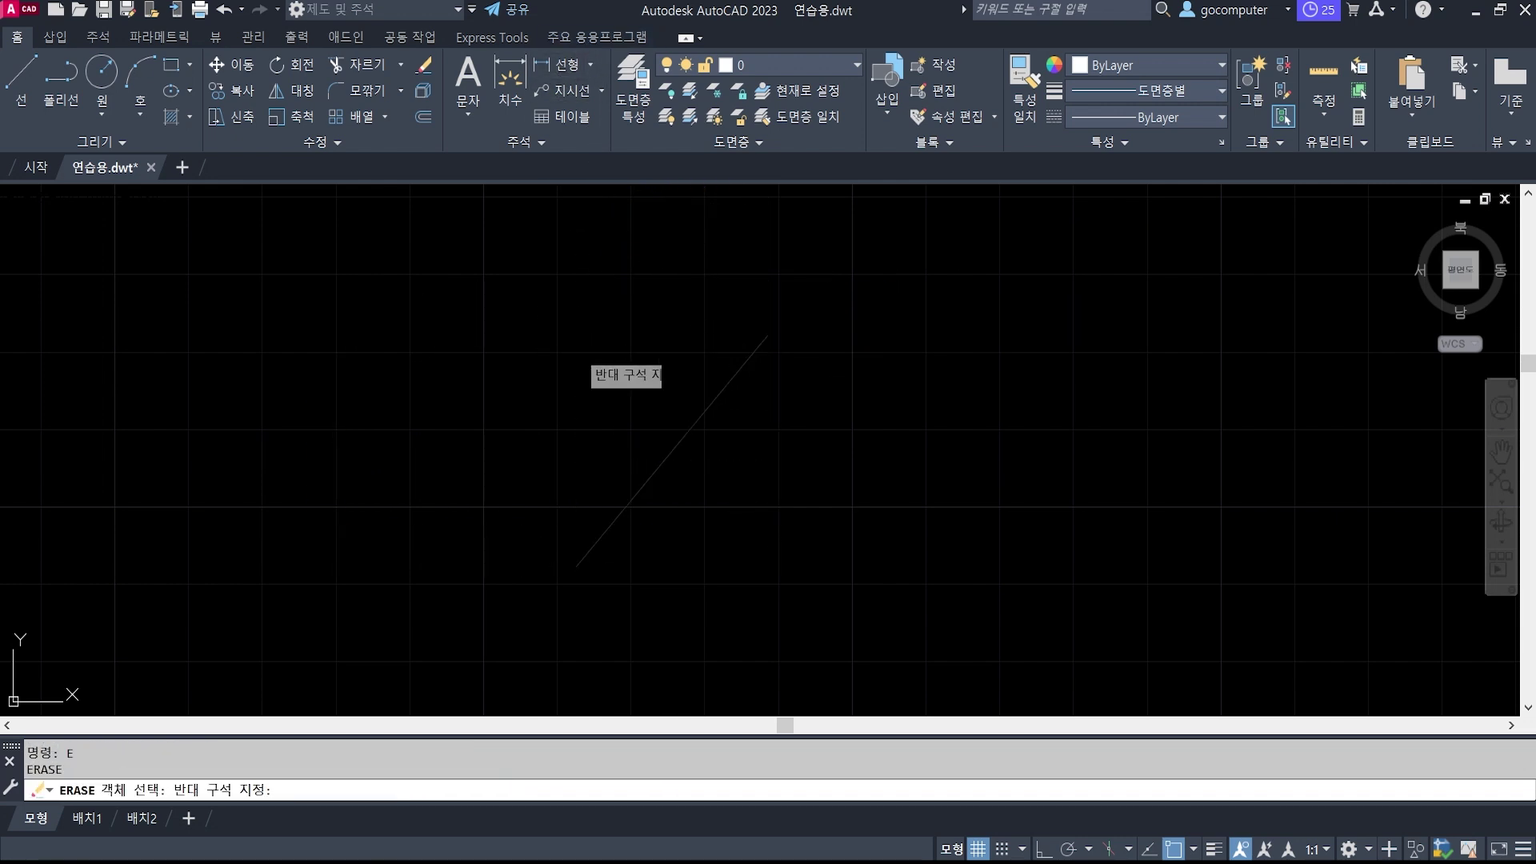
click(576, 347)
key(Escape)
key(Escape)
key(Escape)
Turn on ortho mode and draw a horizontal line rightward from the slanted line's upper endpoint.
middle_drag(831, 474, 732, 449)
text(l)
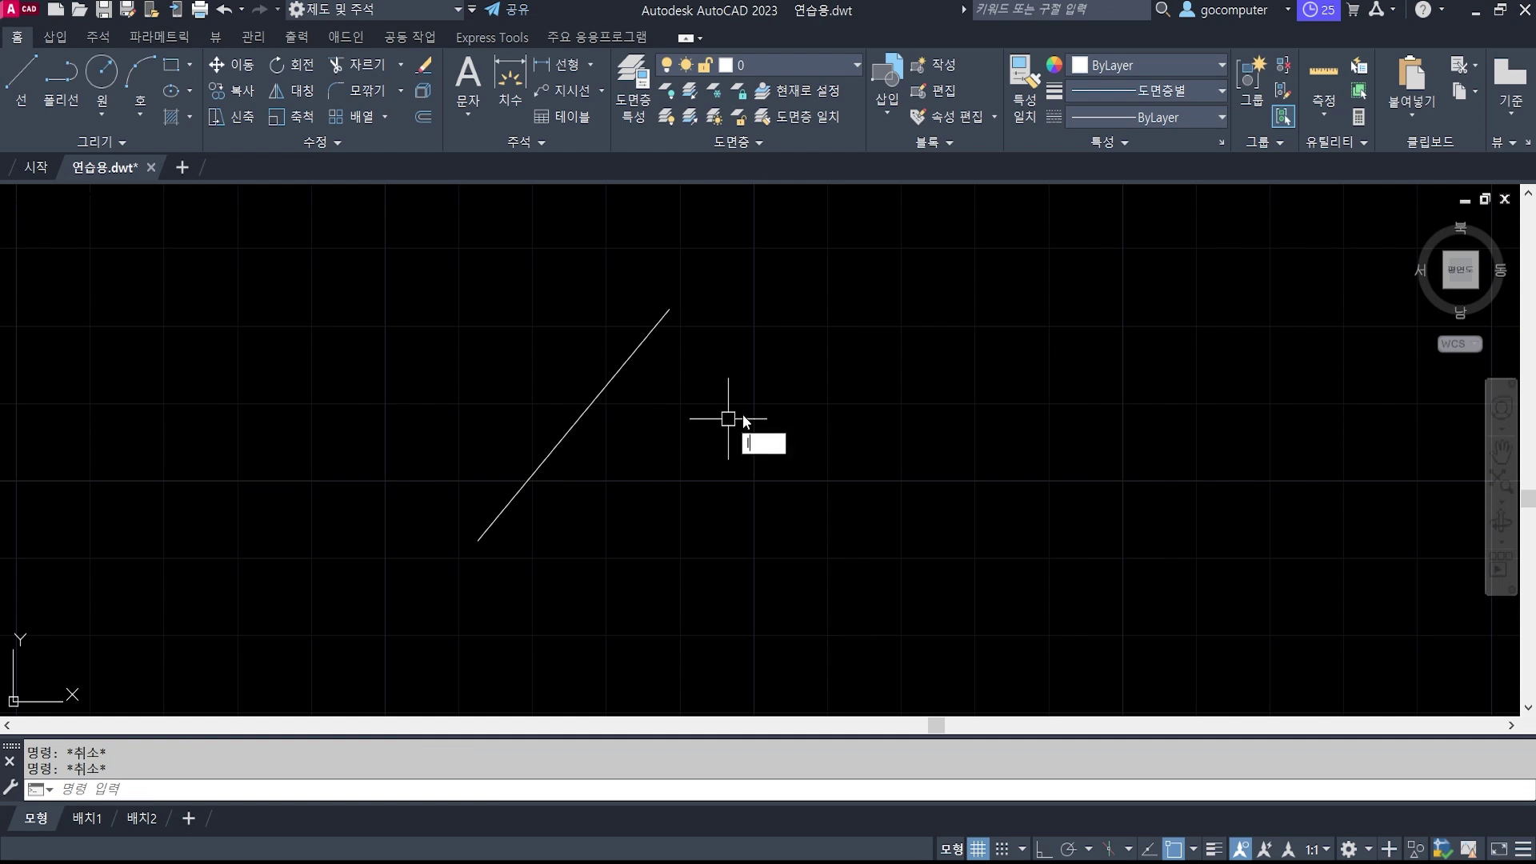
key(Return)
click(669, 309)
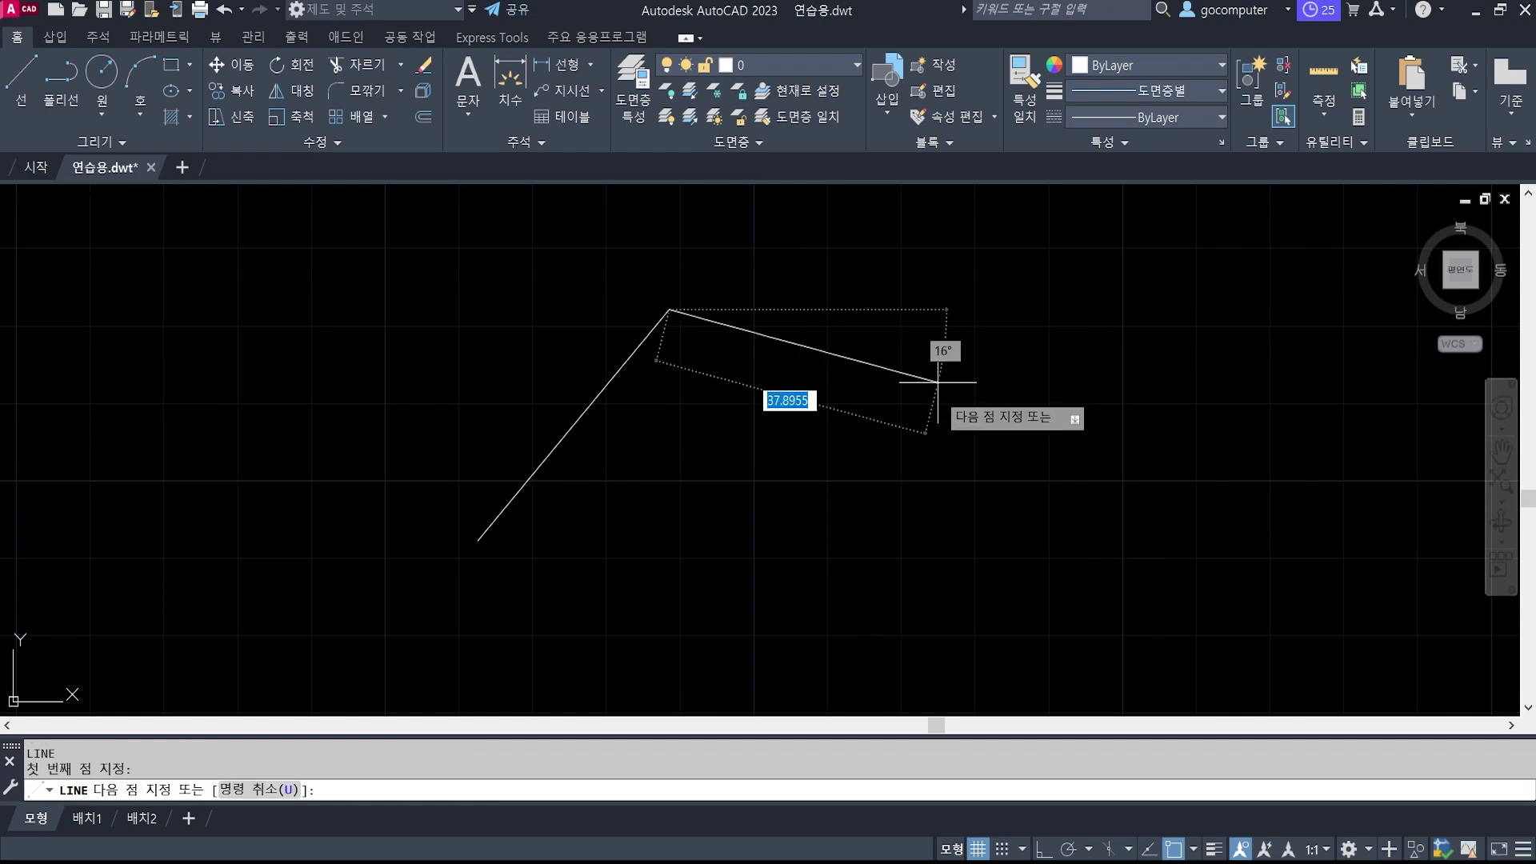
click(1044, 849)
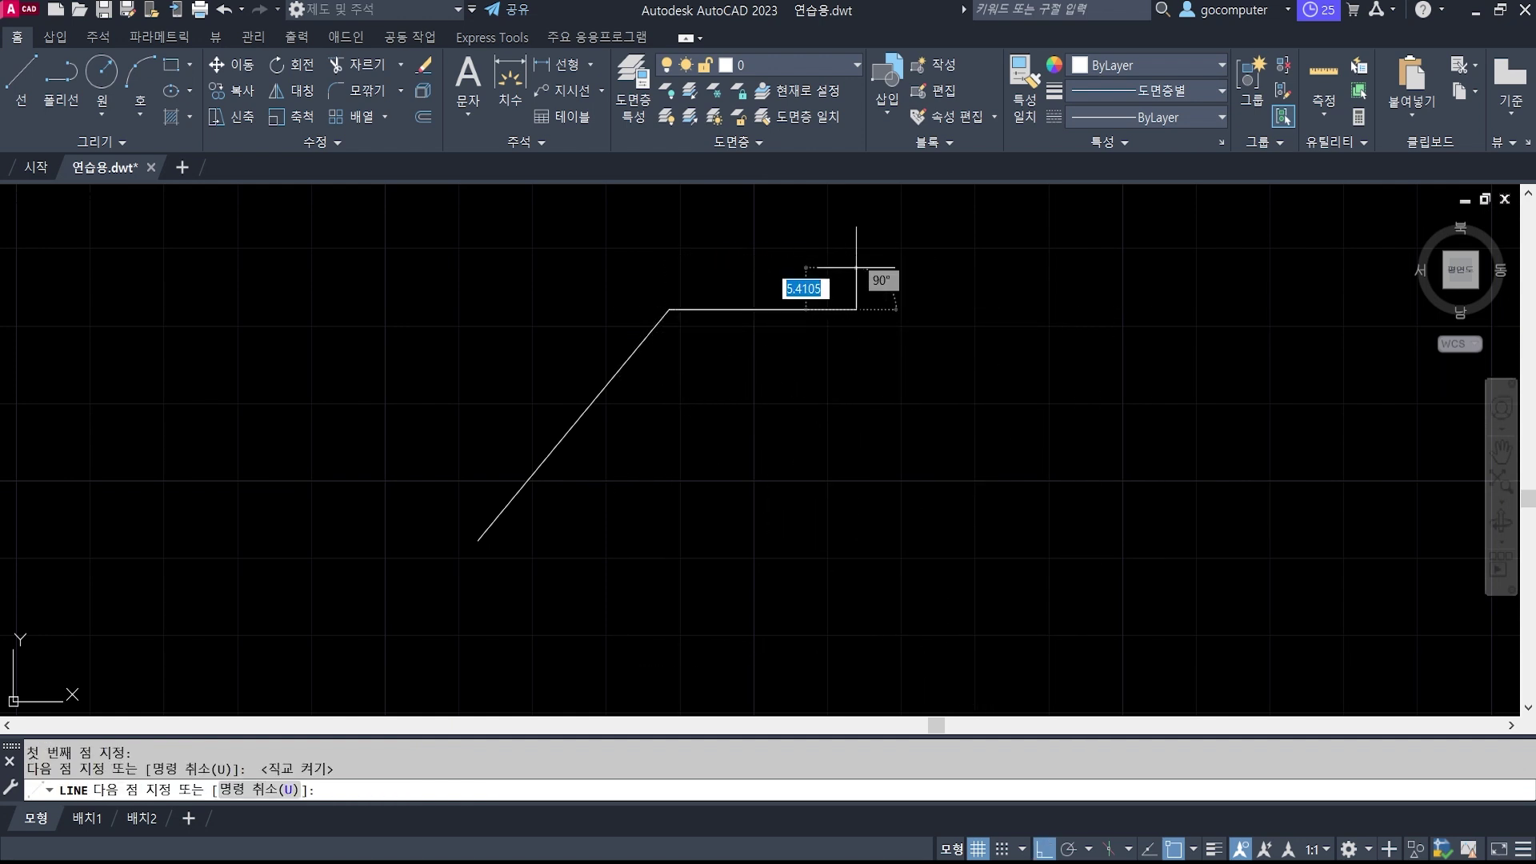
click(854, 321)
key(Return)
Offset the slanted line by 15 units toward its lower-right side.
text(o)
key(Return)
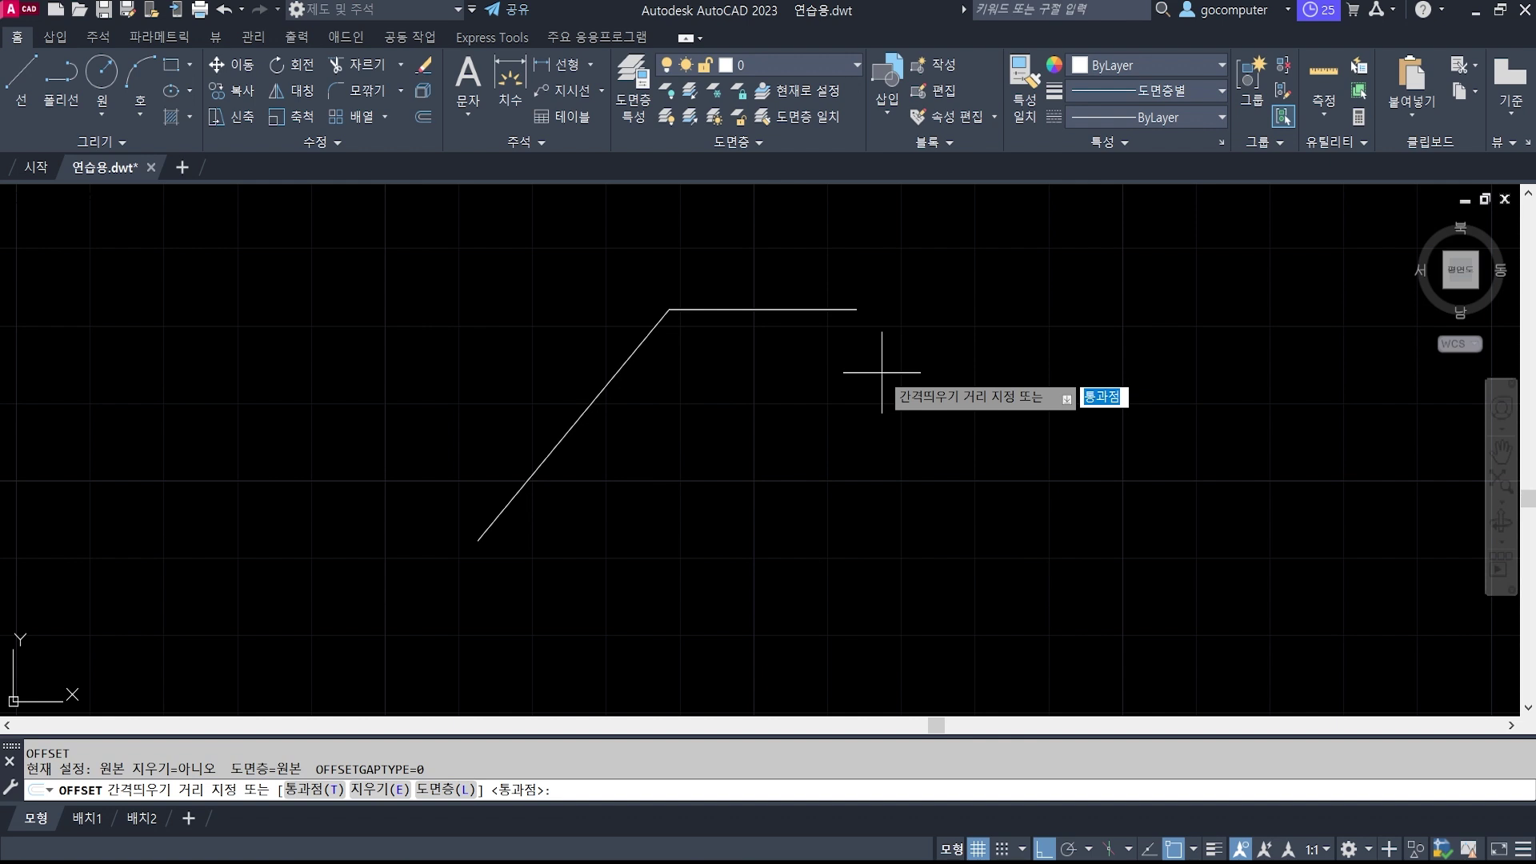
text(15)
key(Return)
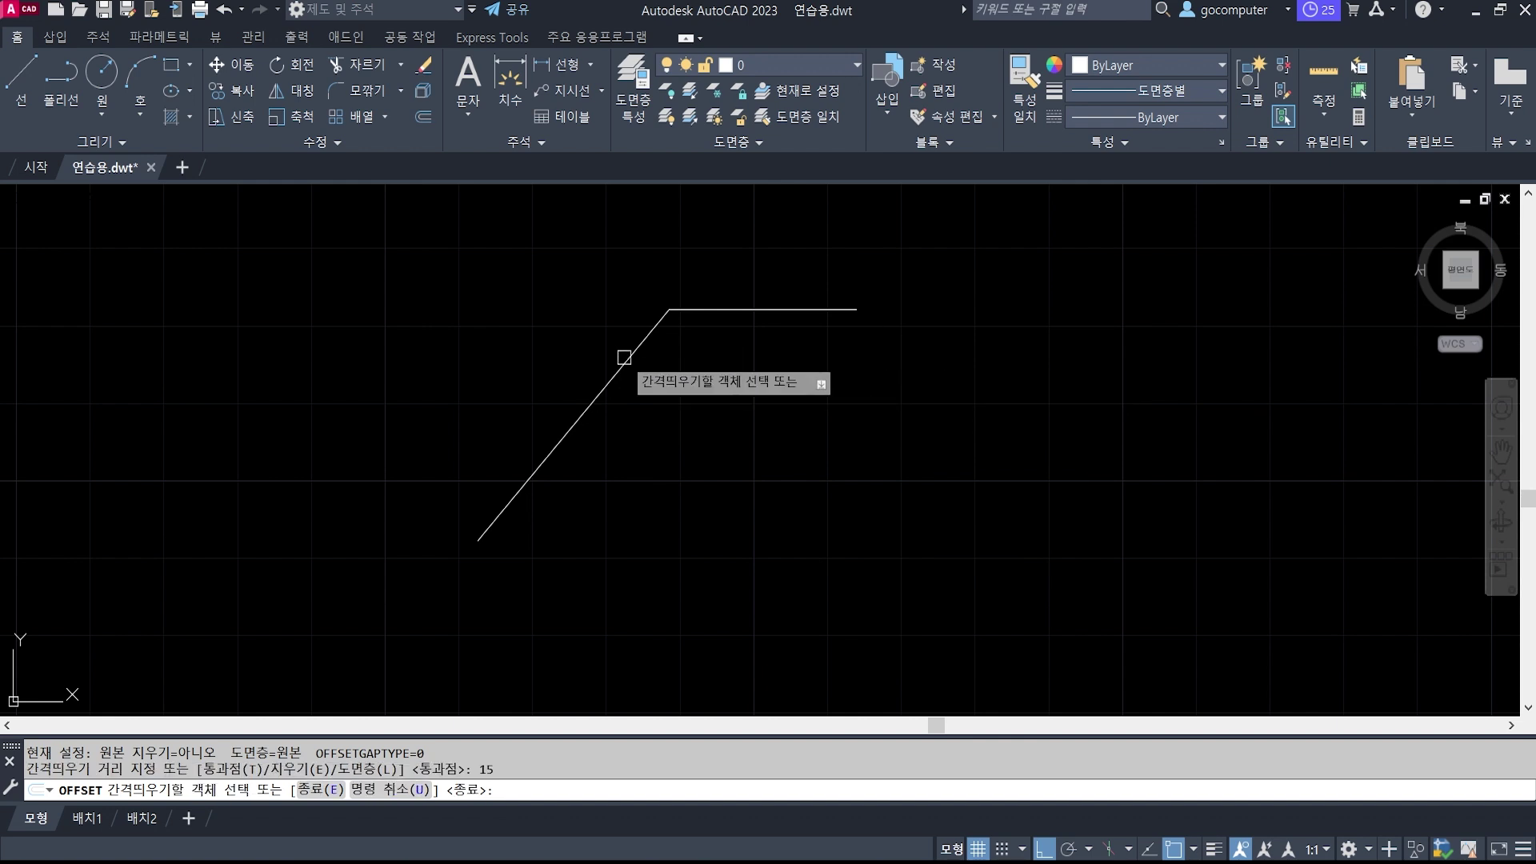
click(627, 353)
click(754, 415)
Extend the offset slanted line up to the horizontal line, using the horizontal line as the boundary edge.
click(852, 340)
click(795, 240)
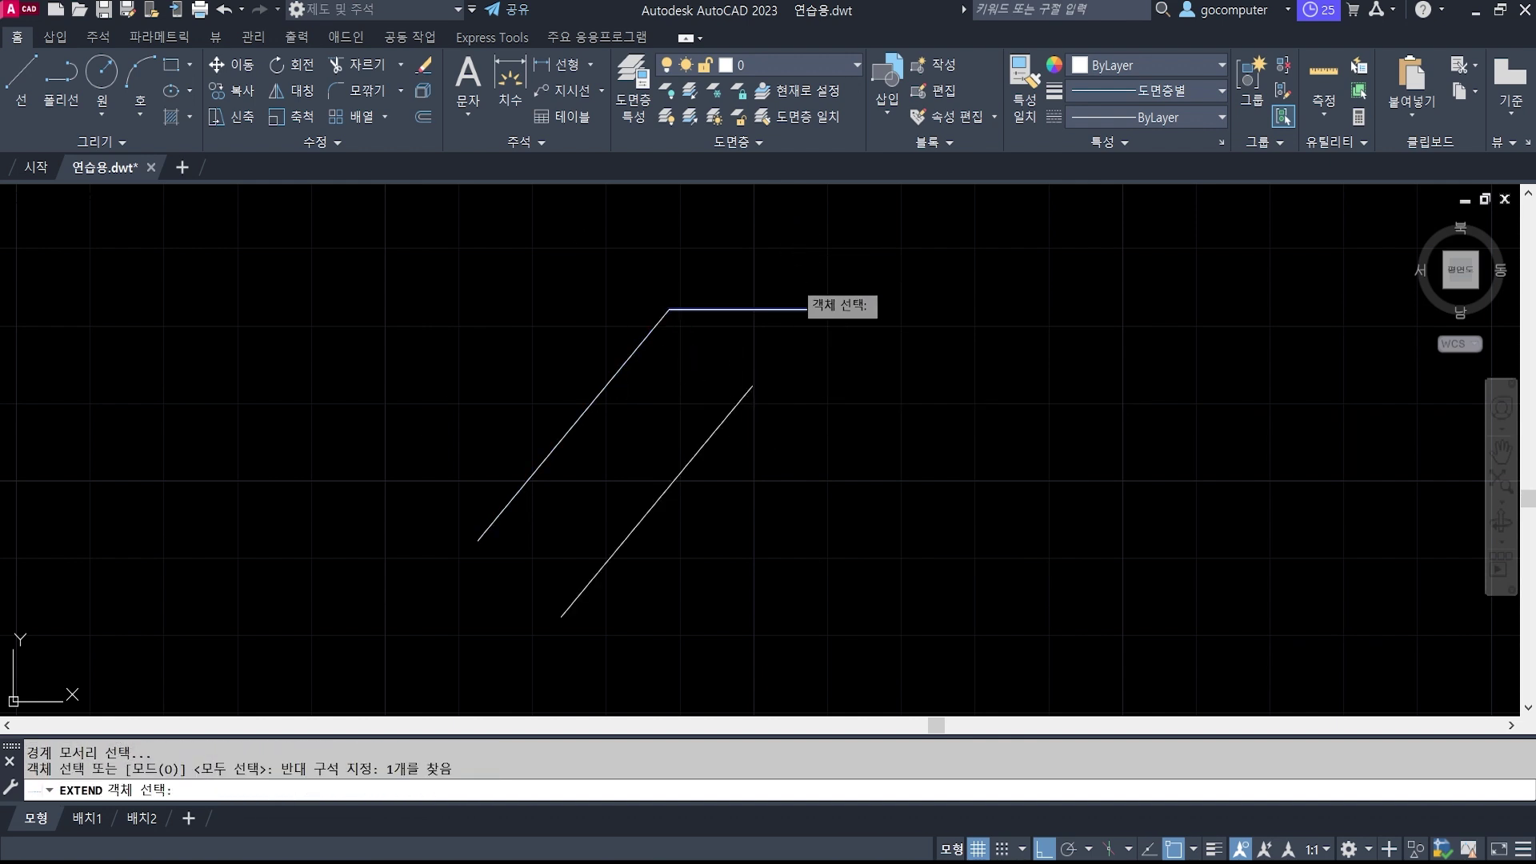
key(Return)
click(736, 407)
key(Return)
Trim the part of the horizontal line that overhangs to the right of the offset slanted line.
text(tr)
key(Return)
click(851, 357)
click(768, 273)
key(Return)
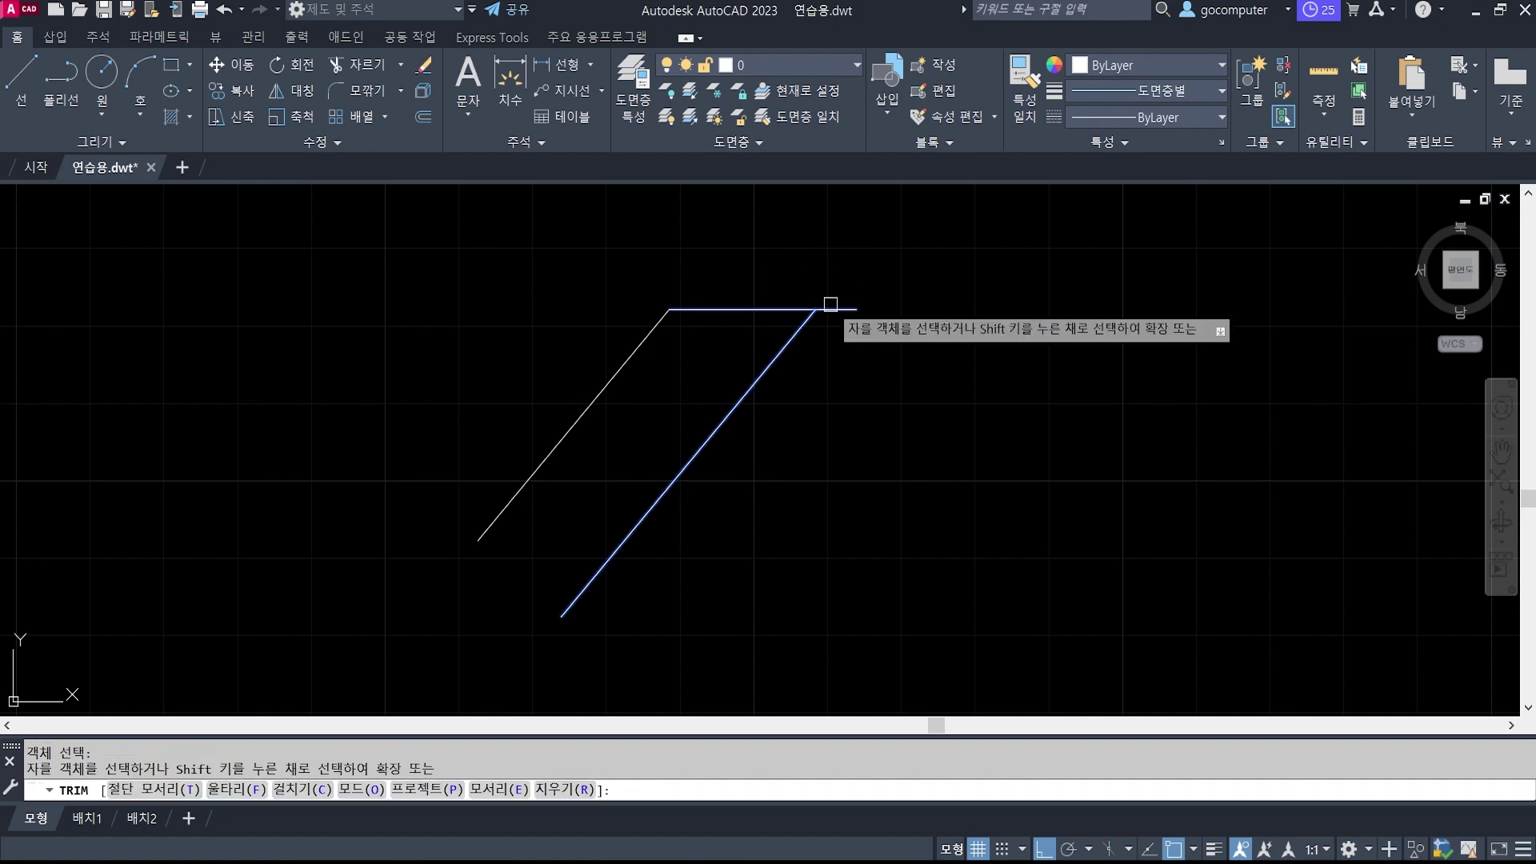
click(836, 308)
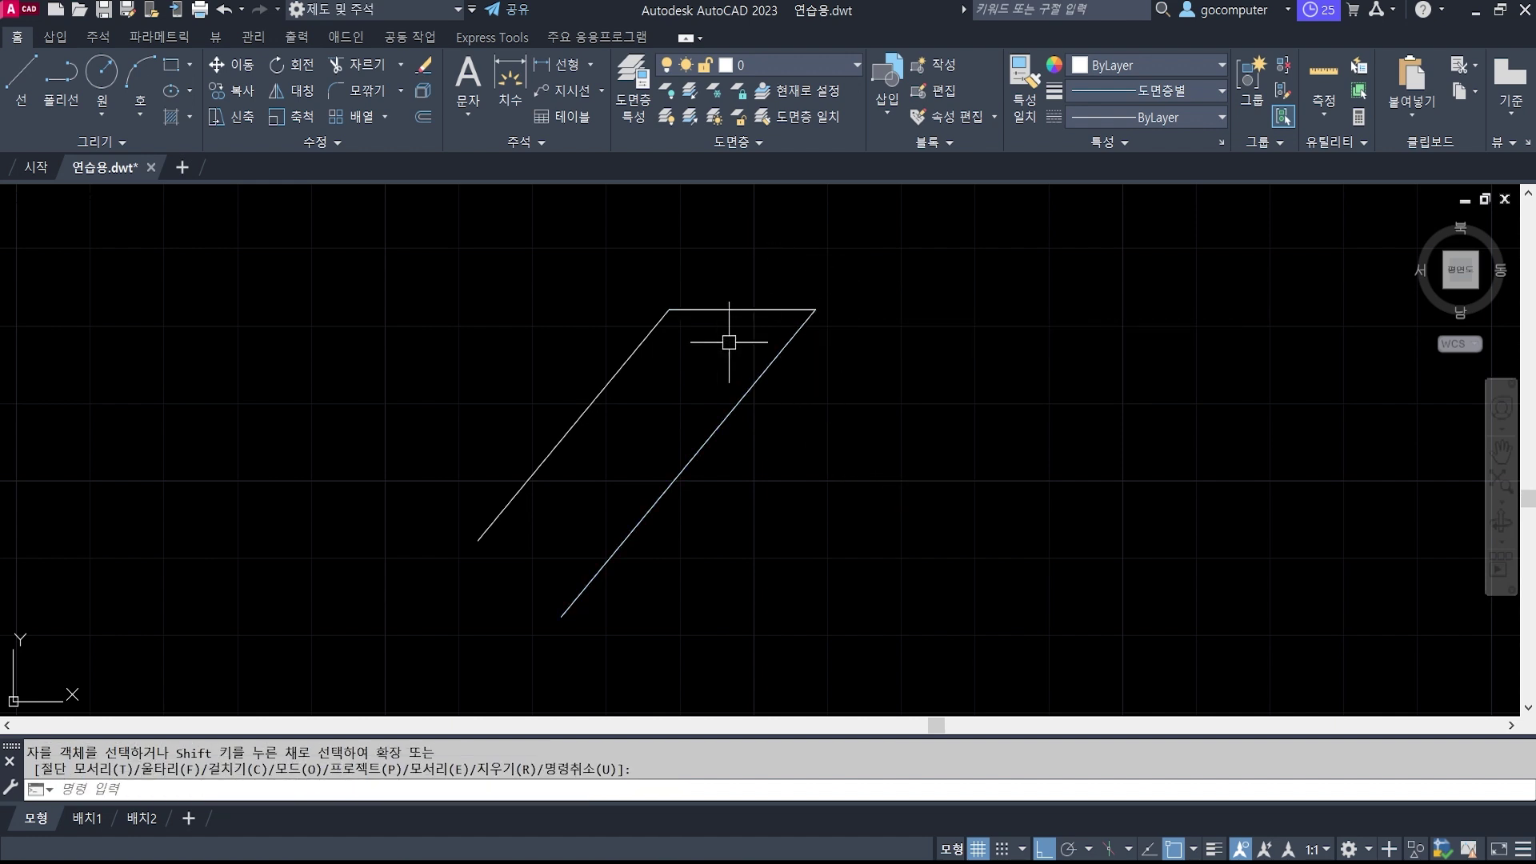
click(664, 309)
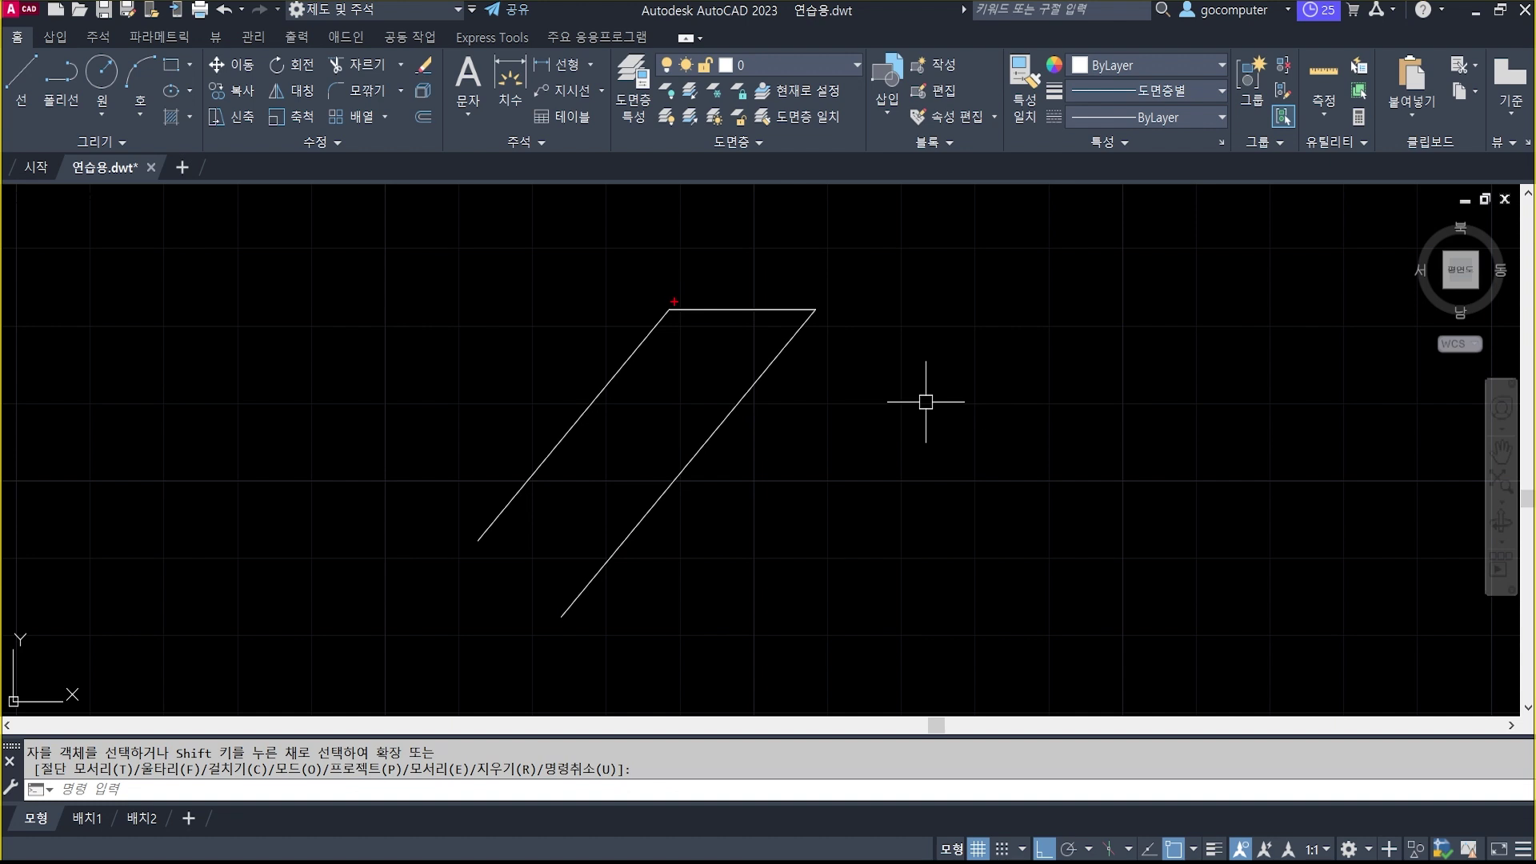
shift+drag(689, 288, 779, 183)
mouse_move(823, 302)
shift+mouse_down()
mouse_move(924, 218)
mouse_move(906, 201)
mouse_move(774, 189)
mouse_move(772, 204)
shift+mouse_up()
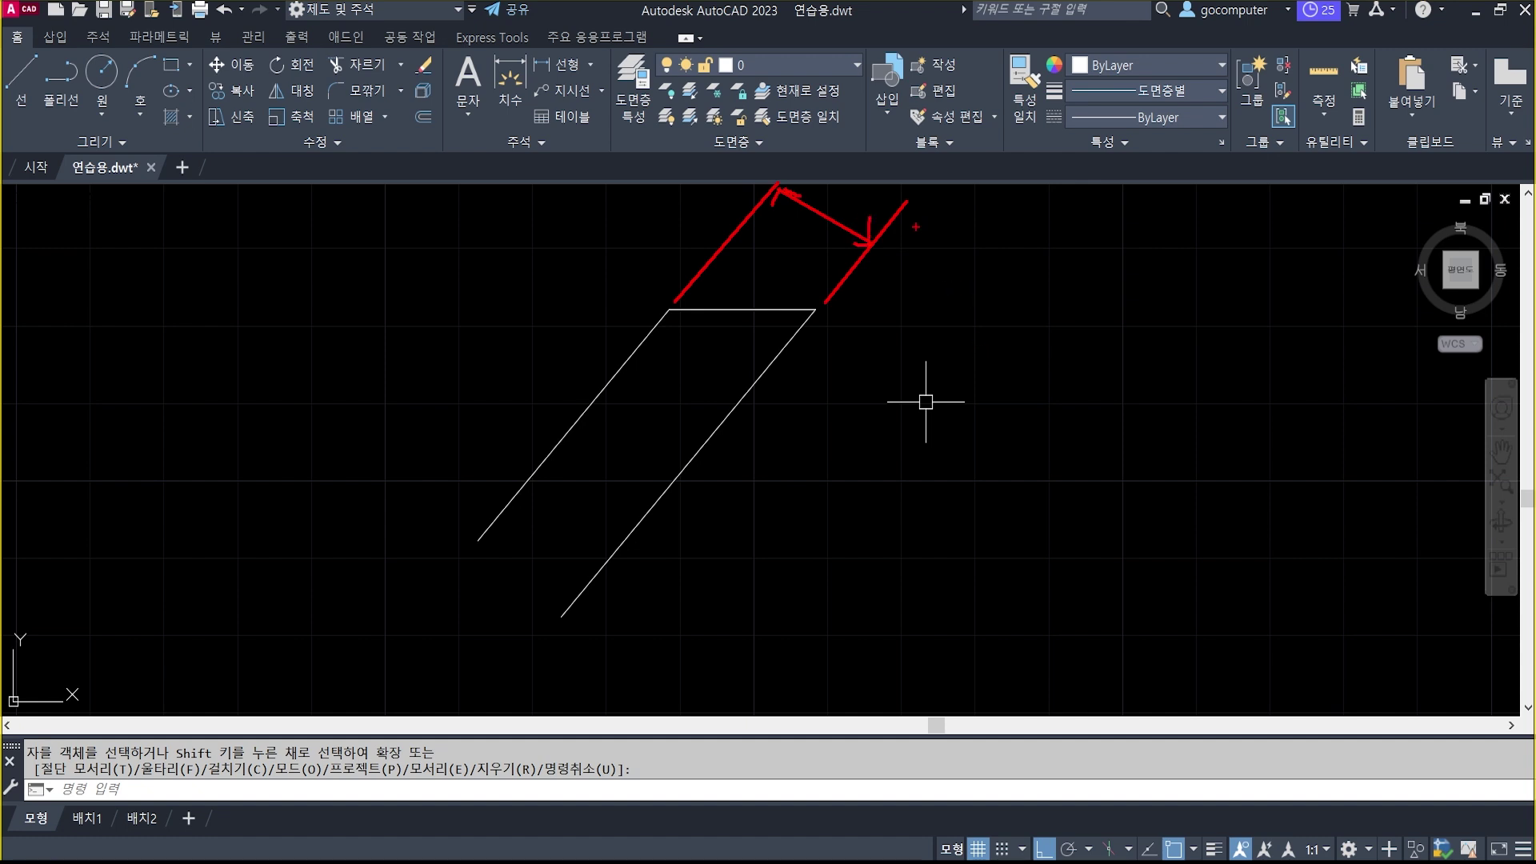
key(Escape)
Display the available individual dimension types, from linear and aligned to jogged.
click(591, 65)
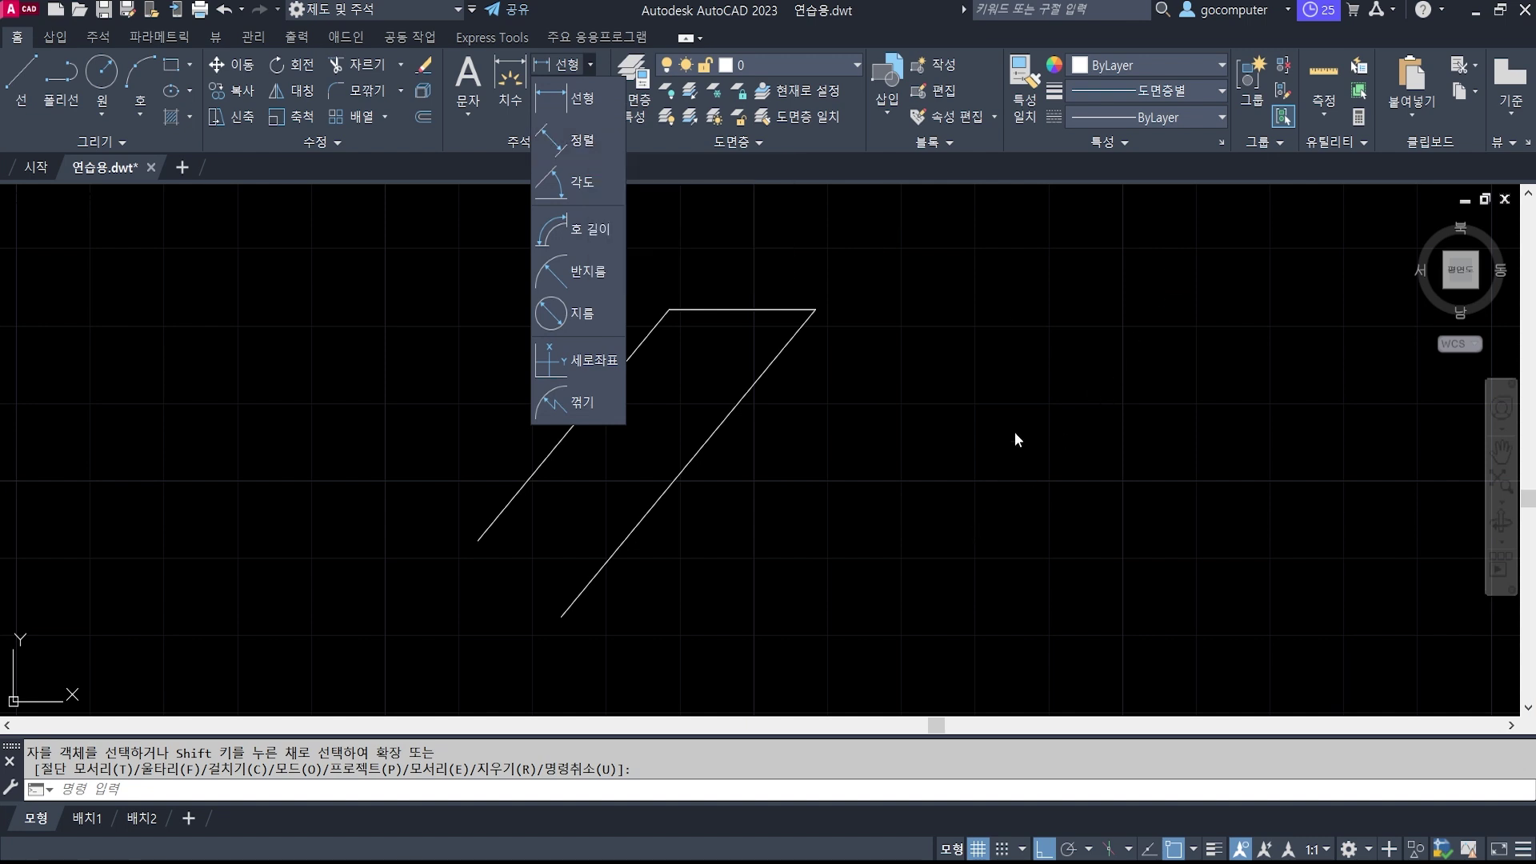
click(575, 140)
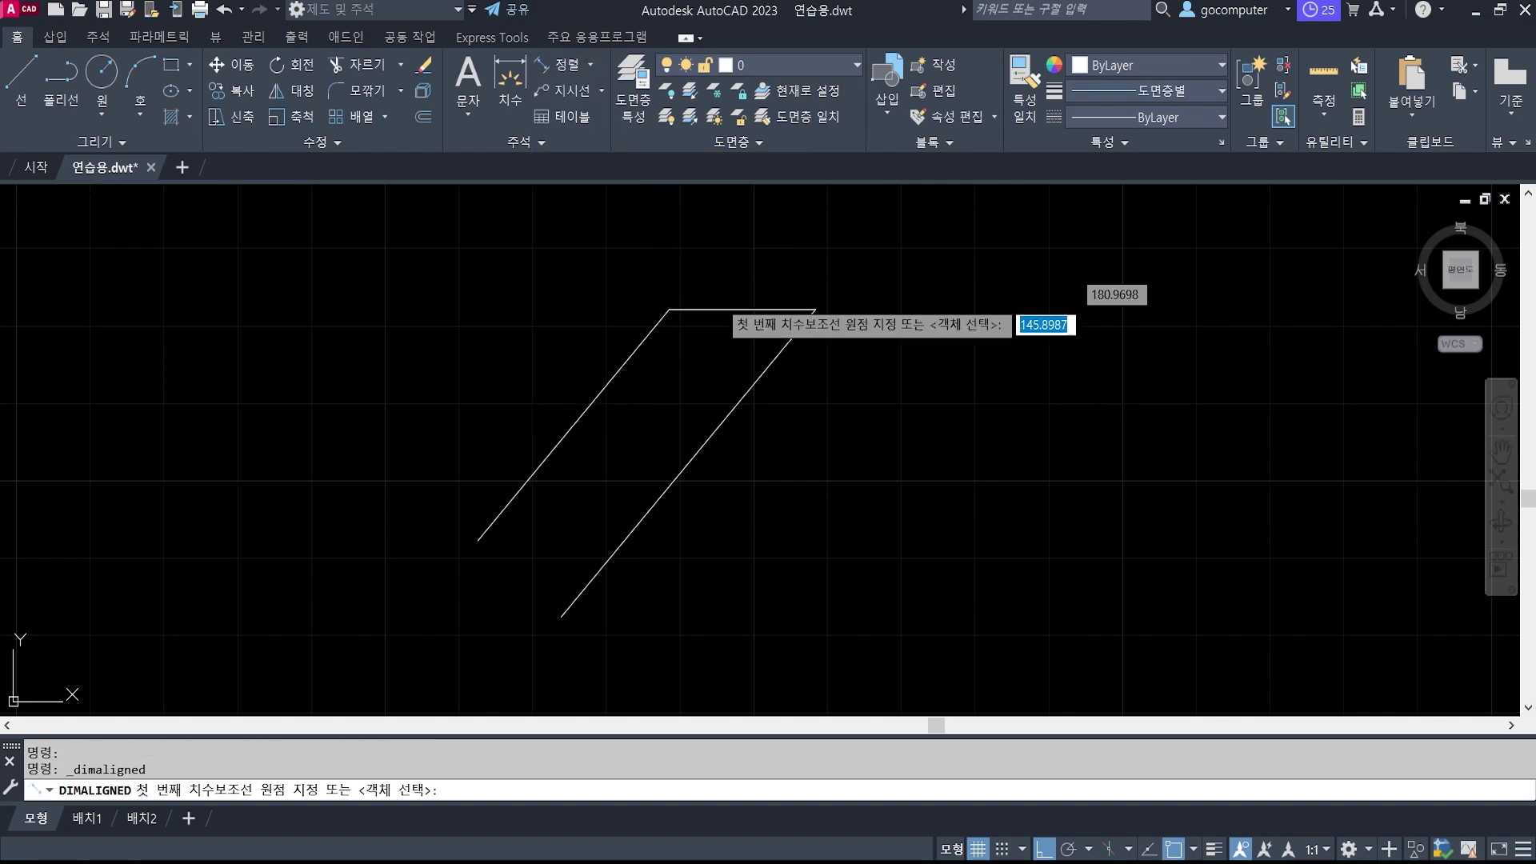
click(668, 309)
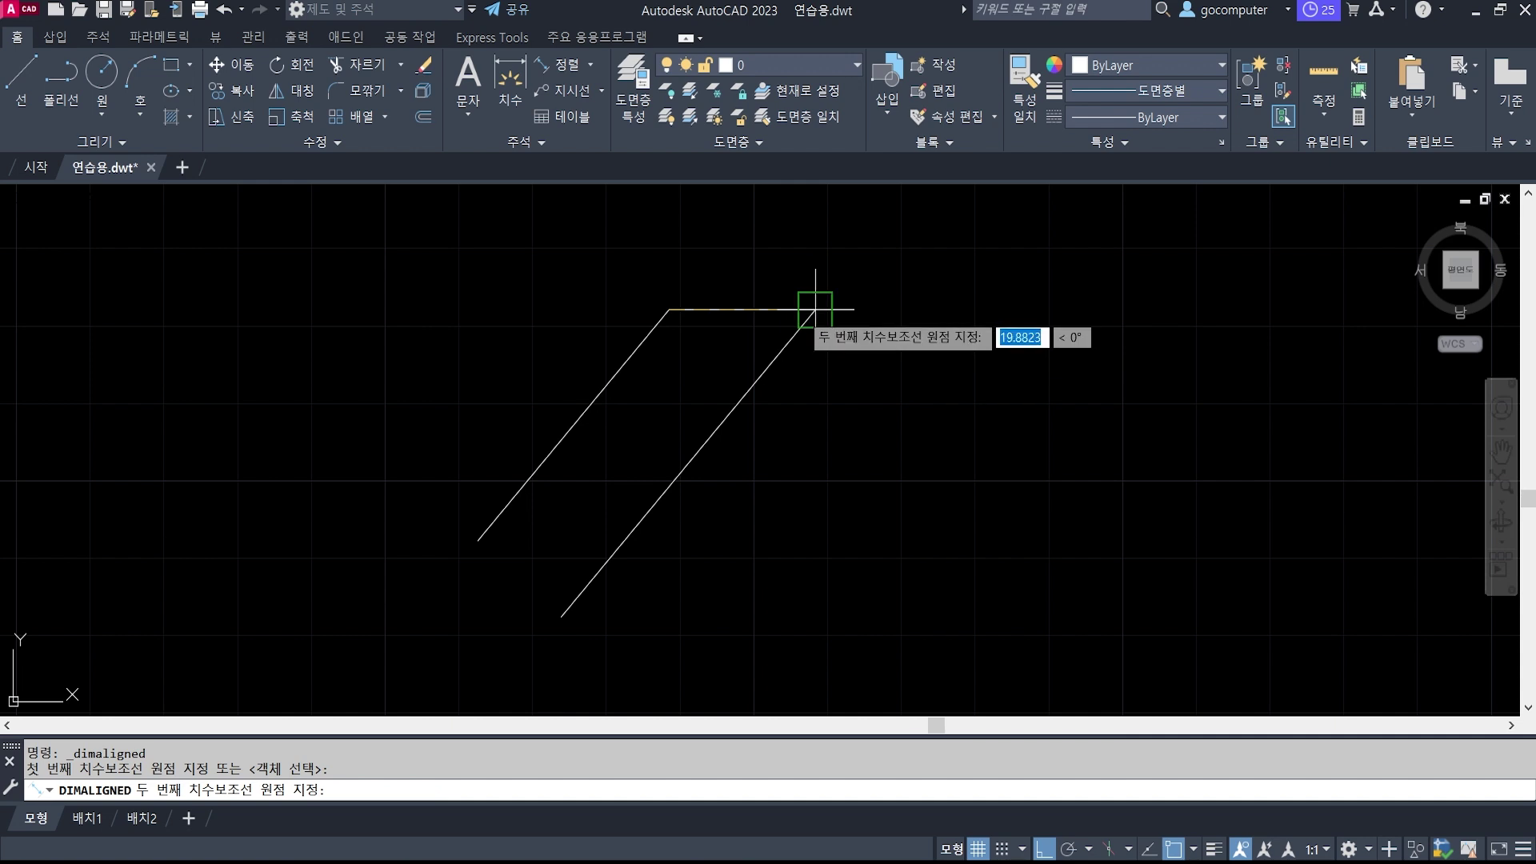
click(815, 310)
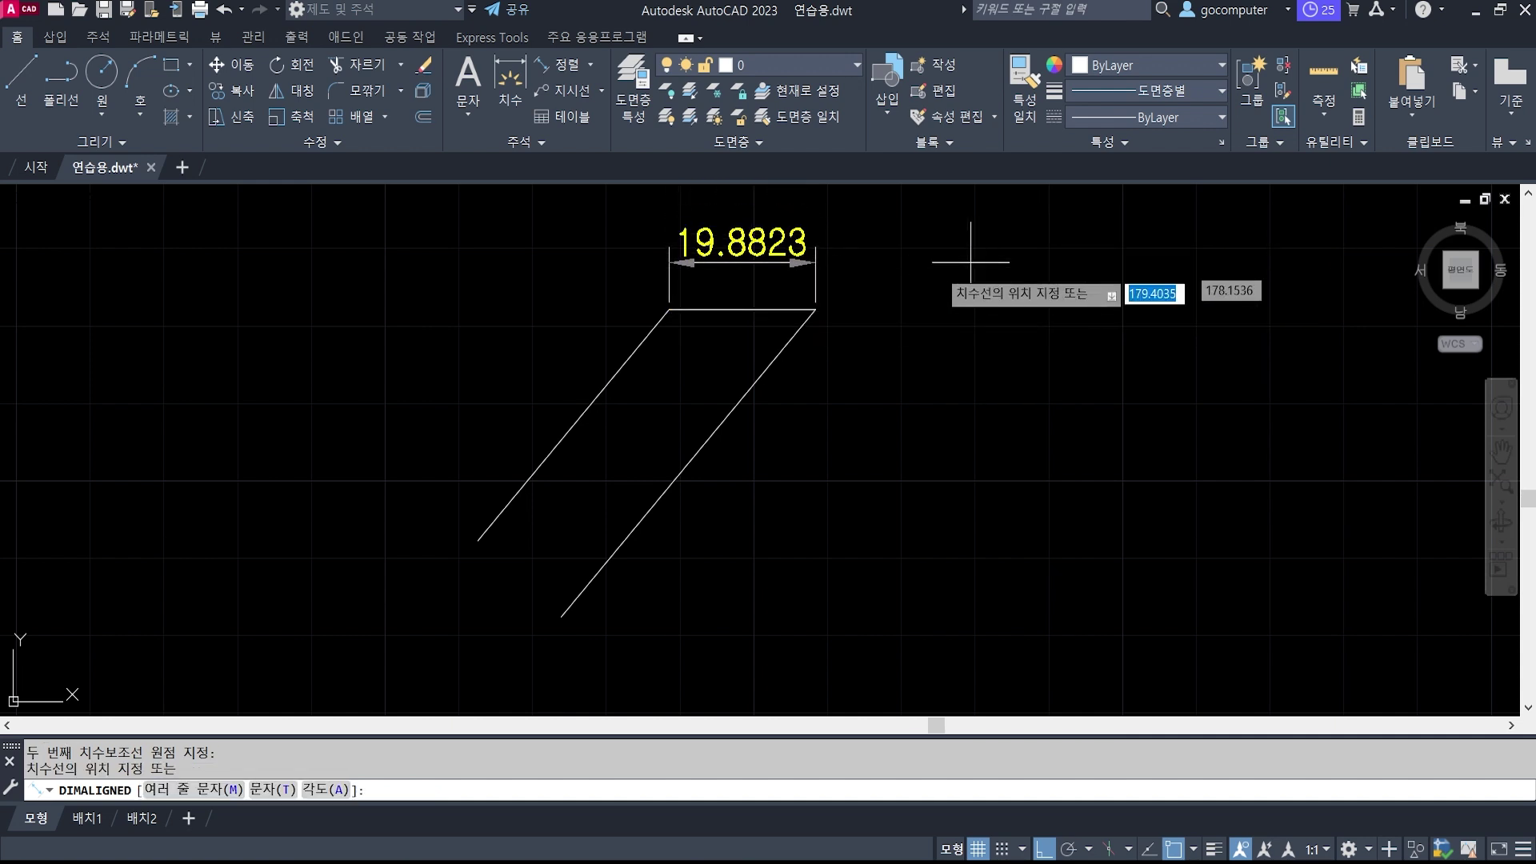
key(Escape)
Add an aligned dimension from the left end of the short horizontal line perpendicular to the longer slanted line, placed above the shape.
key(Return)
click(669, 310)
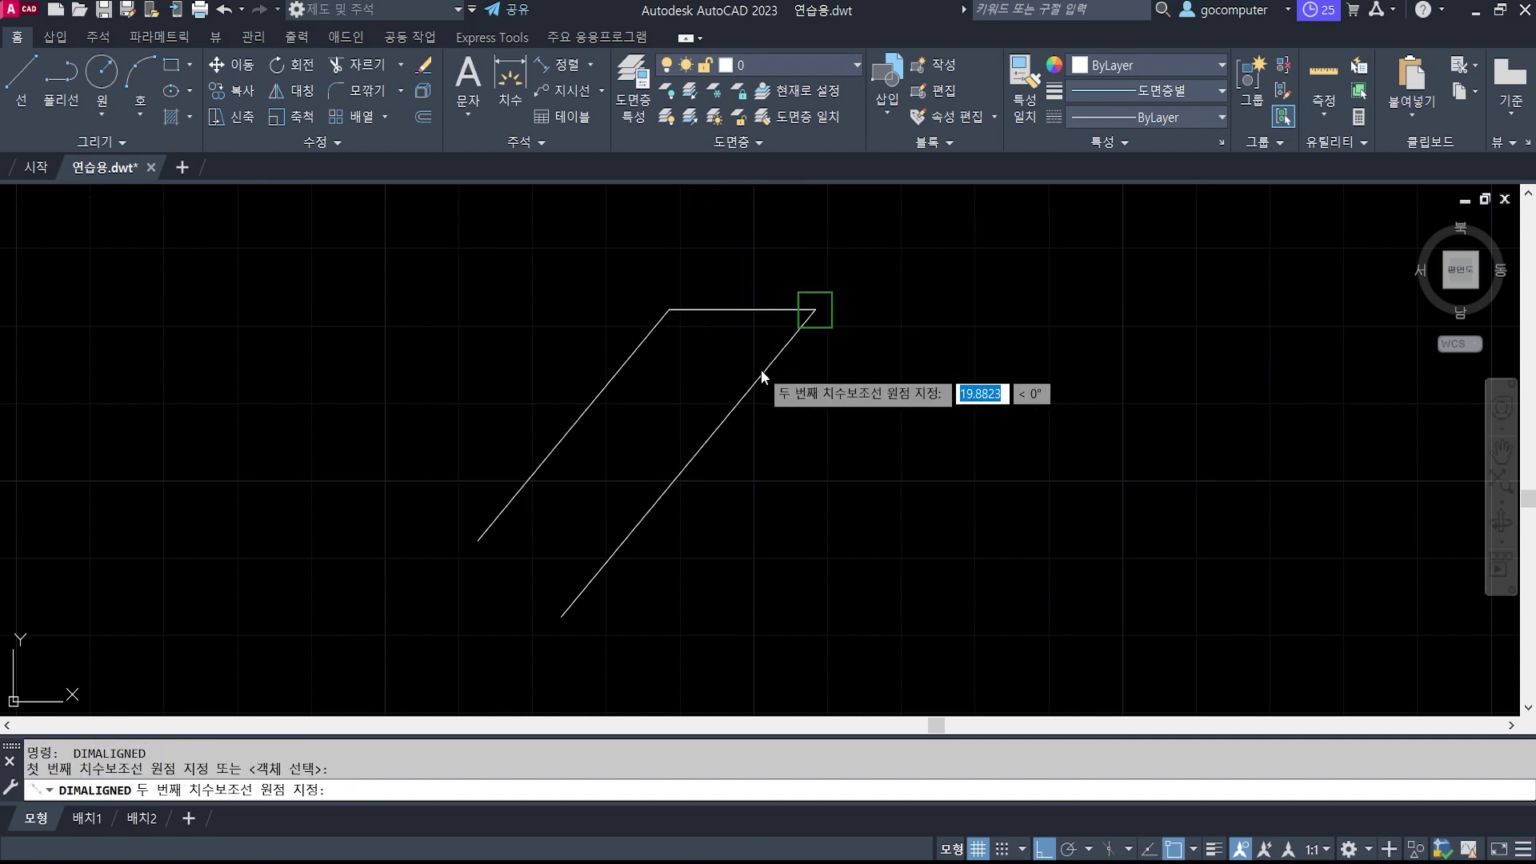
shift+right_click(761, 369)
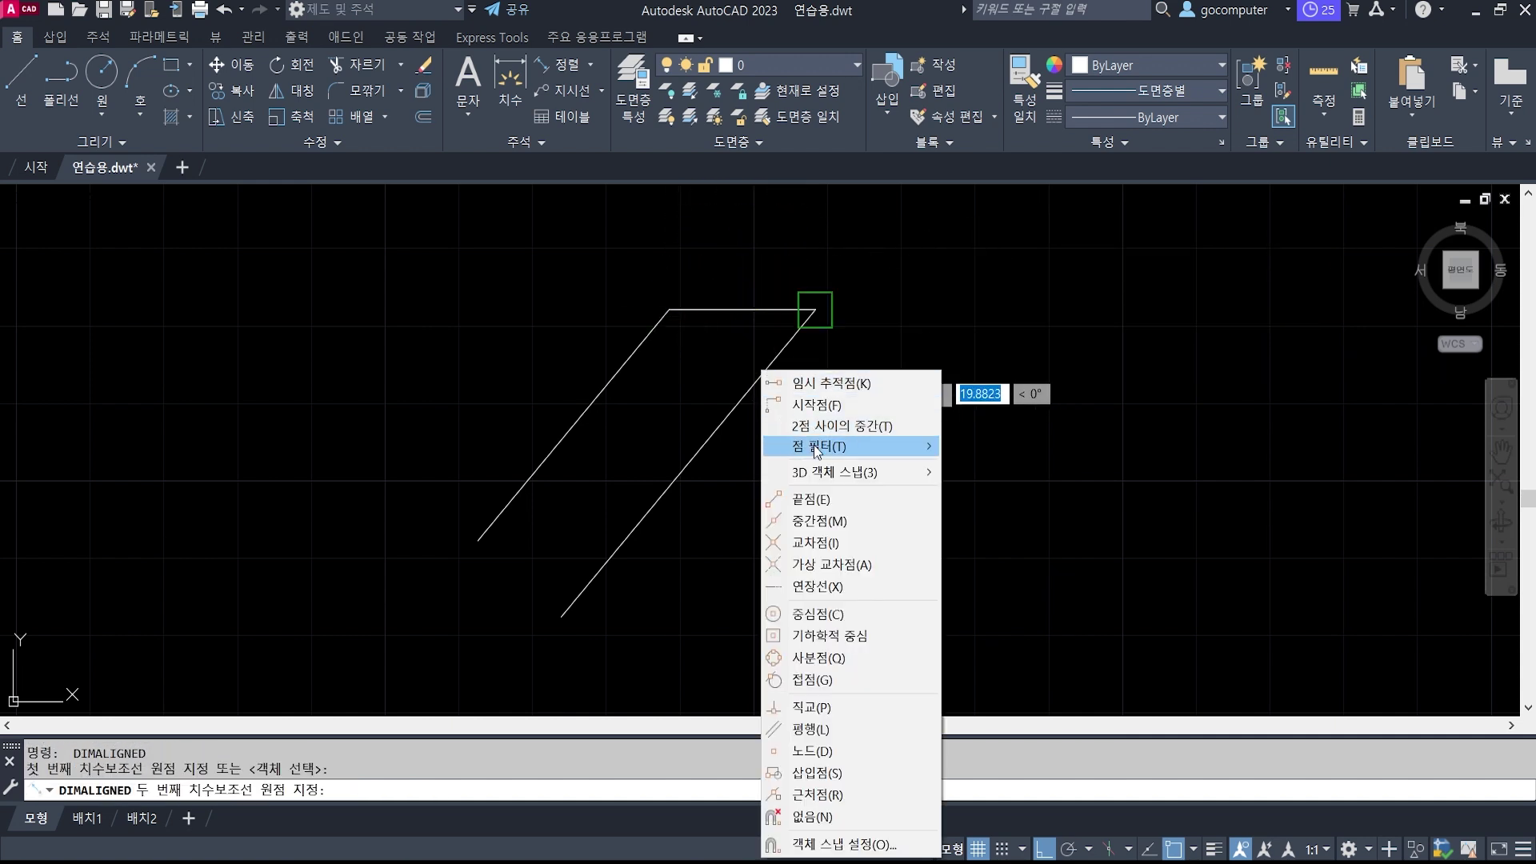
click(811, 707)
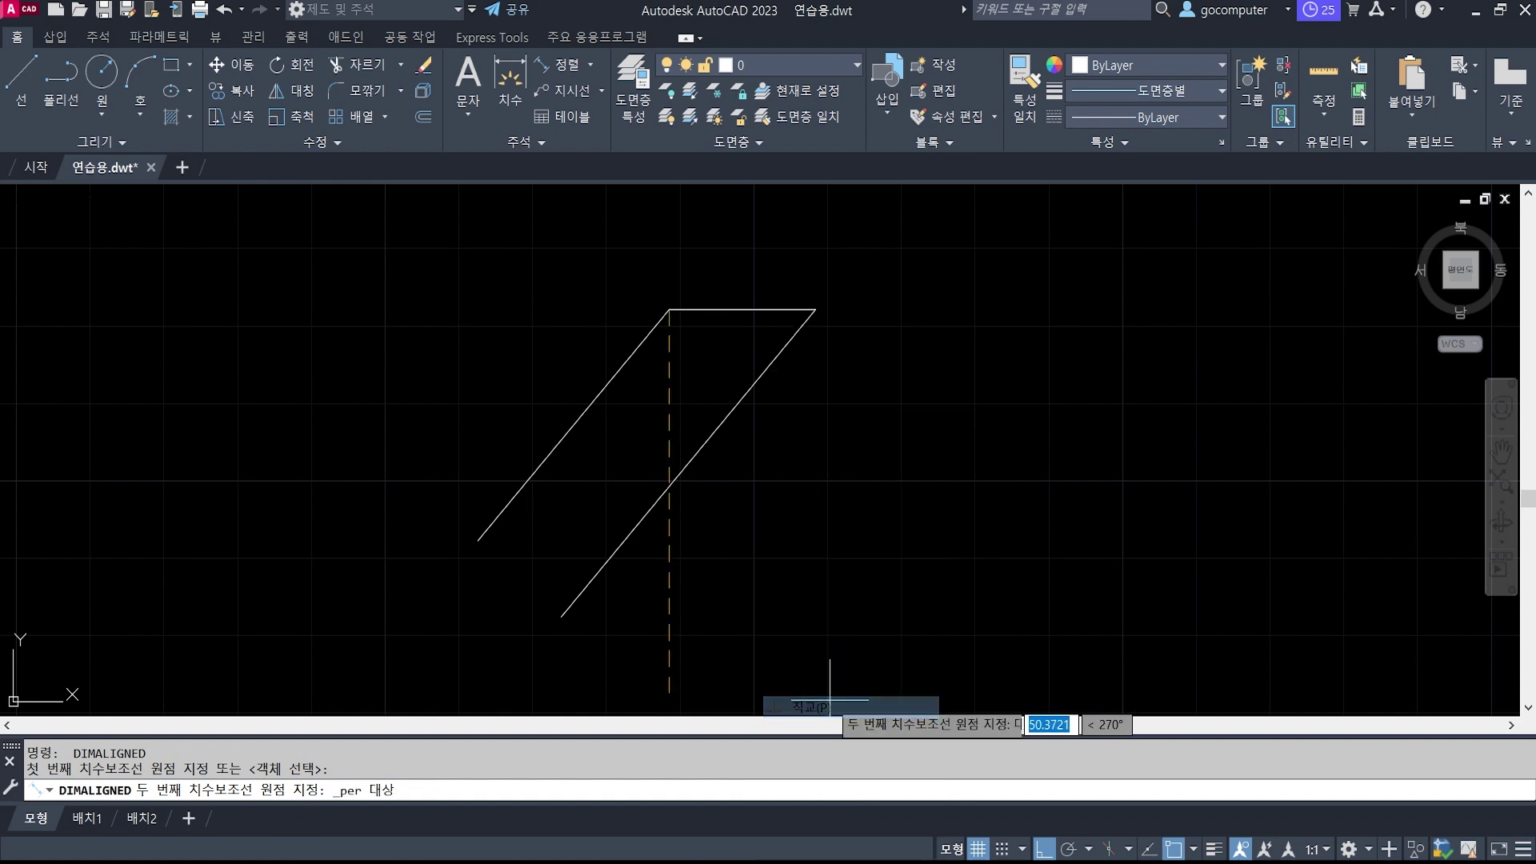
click(752, 386)
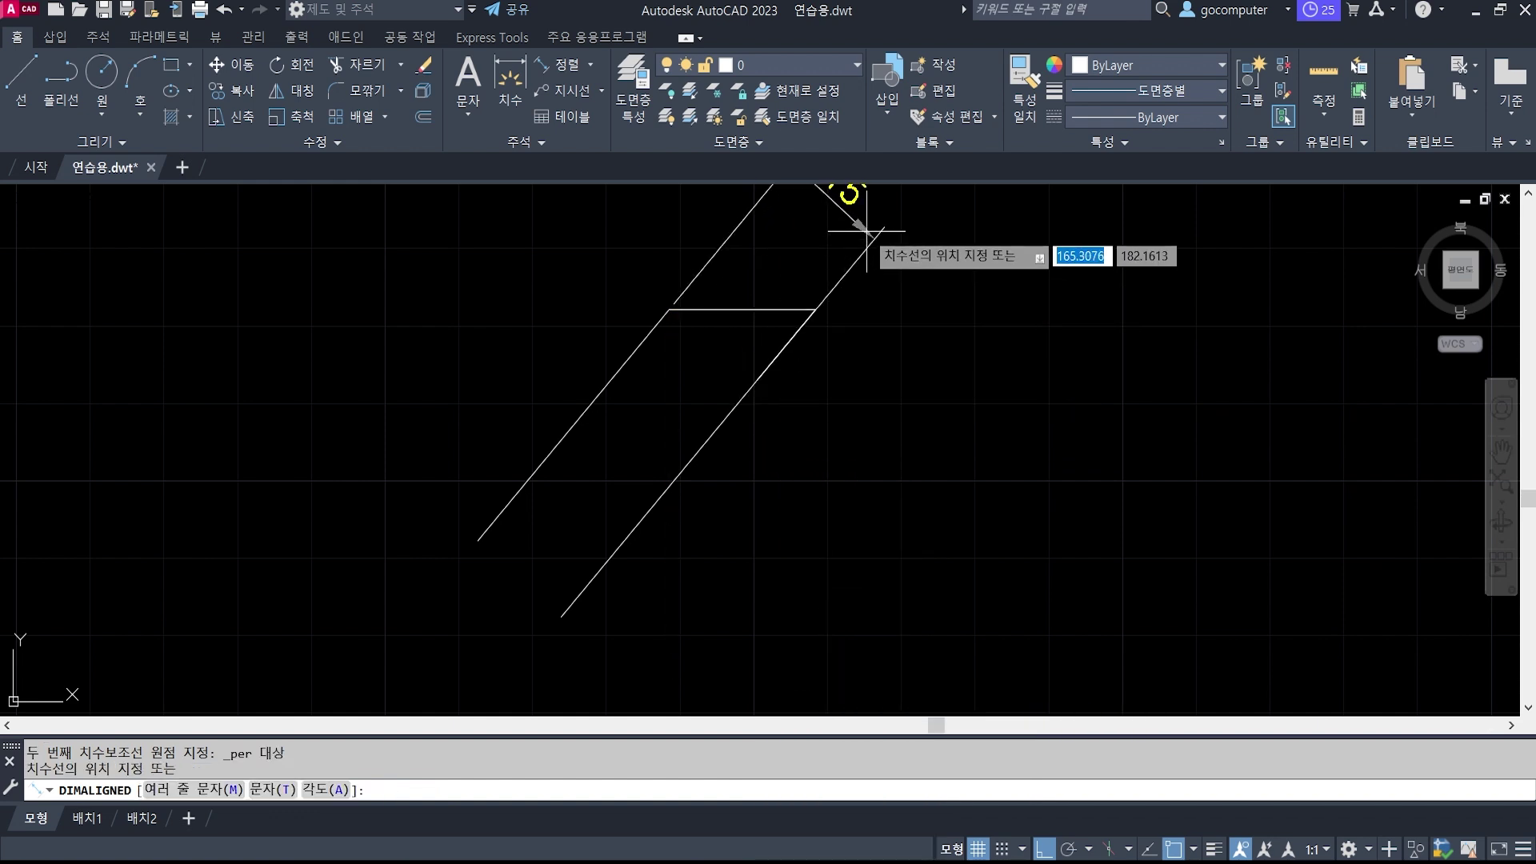
click(854, 237)
scroll(781, 271, up, 5)
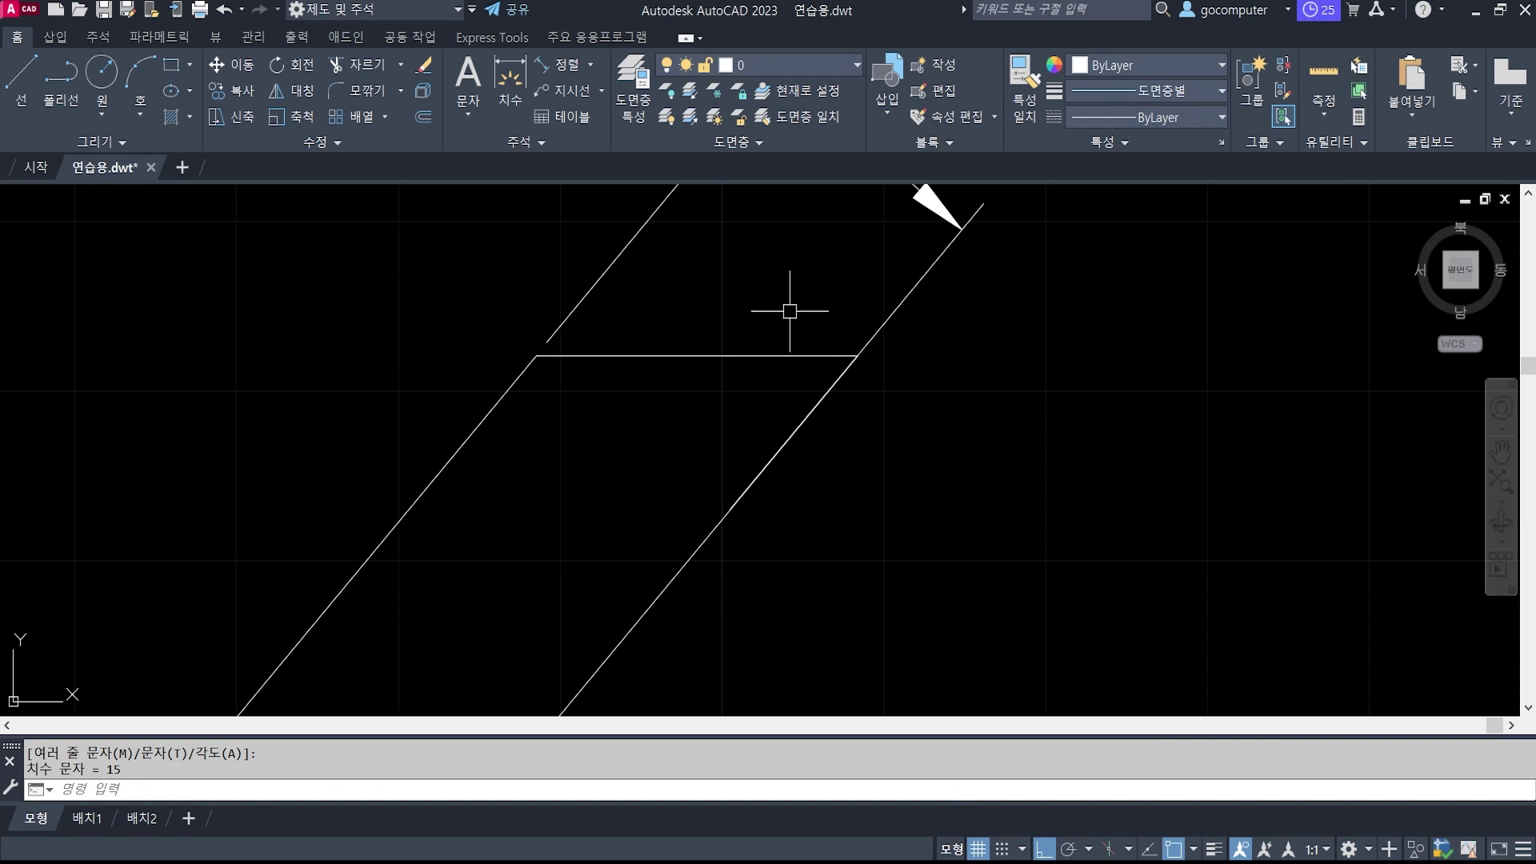
middle_drag(825, 201, 816, 342)
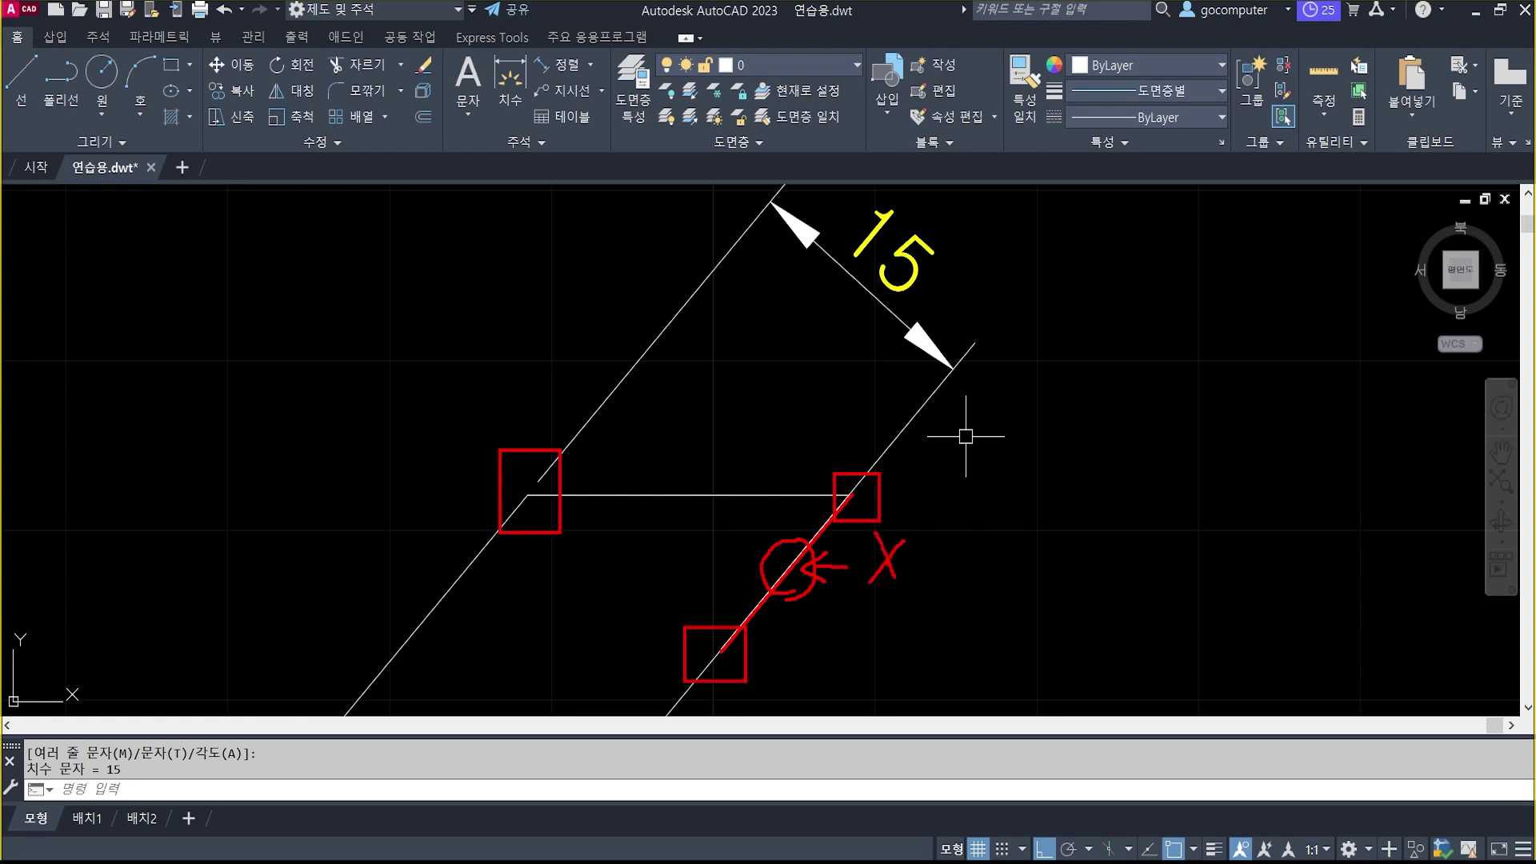
key(Escape)
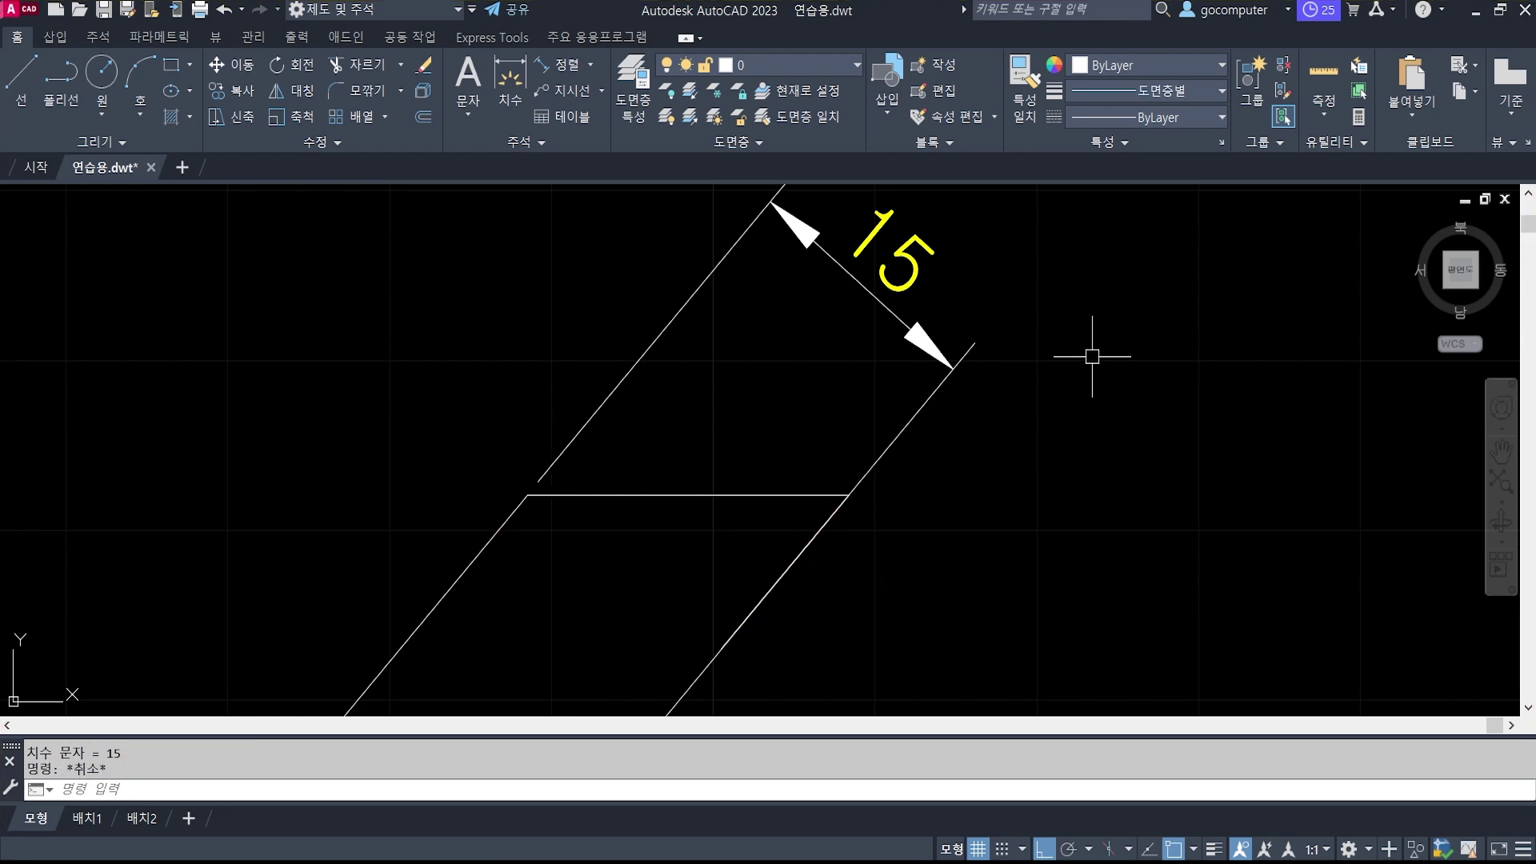
Erase the aligned dimension between the two slanted lines.
text(e)
key(Return)
click(1014, 405)
click(850, 302)
key(Return)
scroll(1019, 371, down, 4)
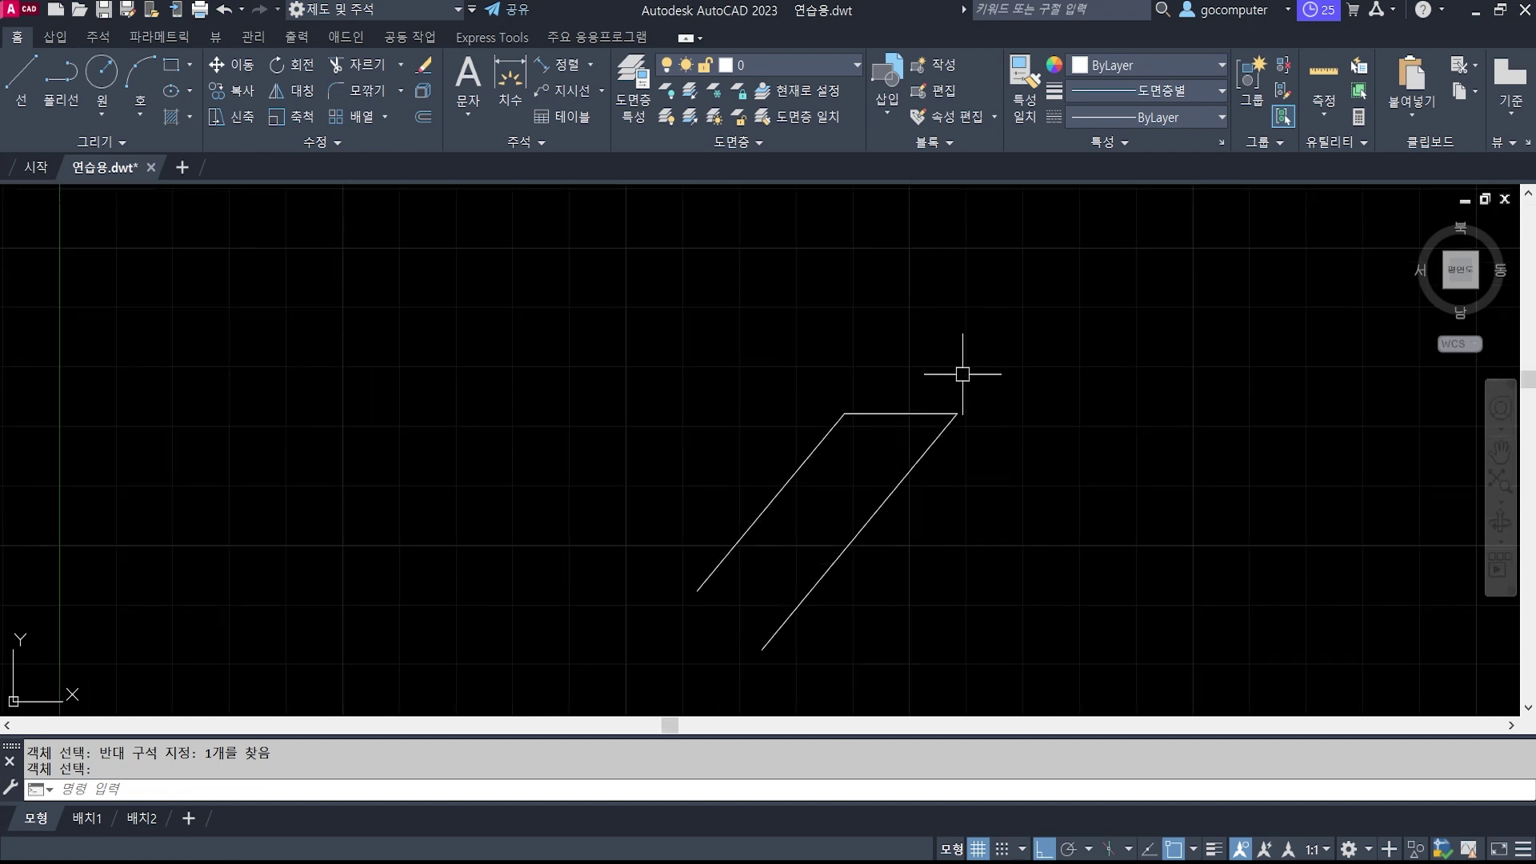
middle_drag(1031, 424, 957, 400)
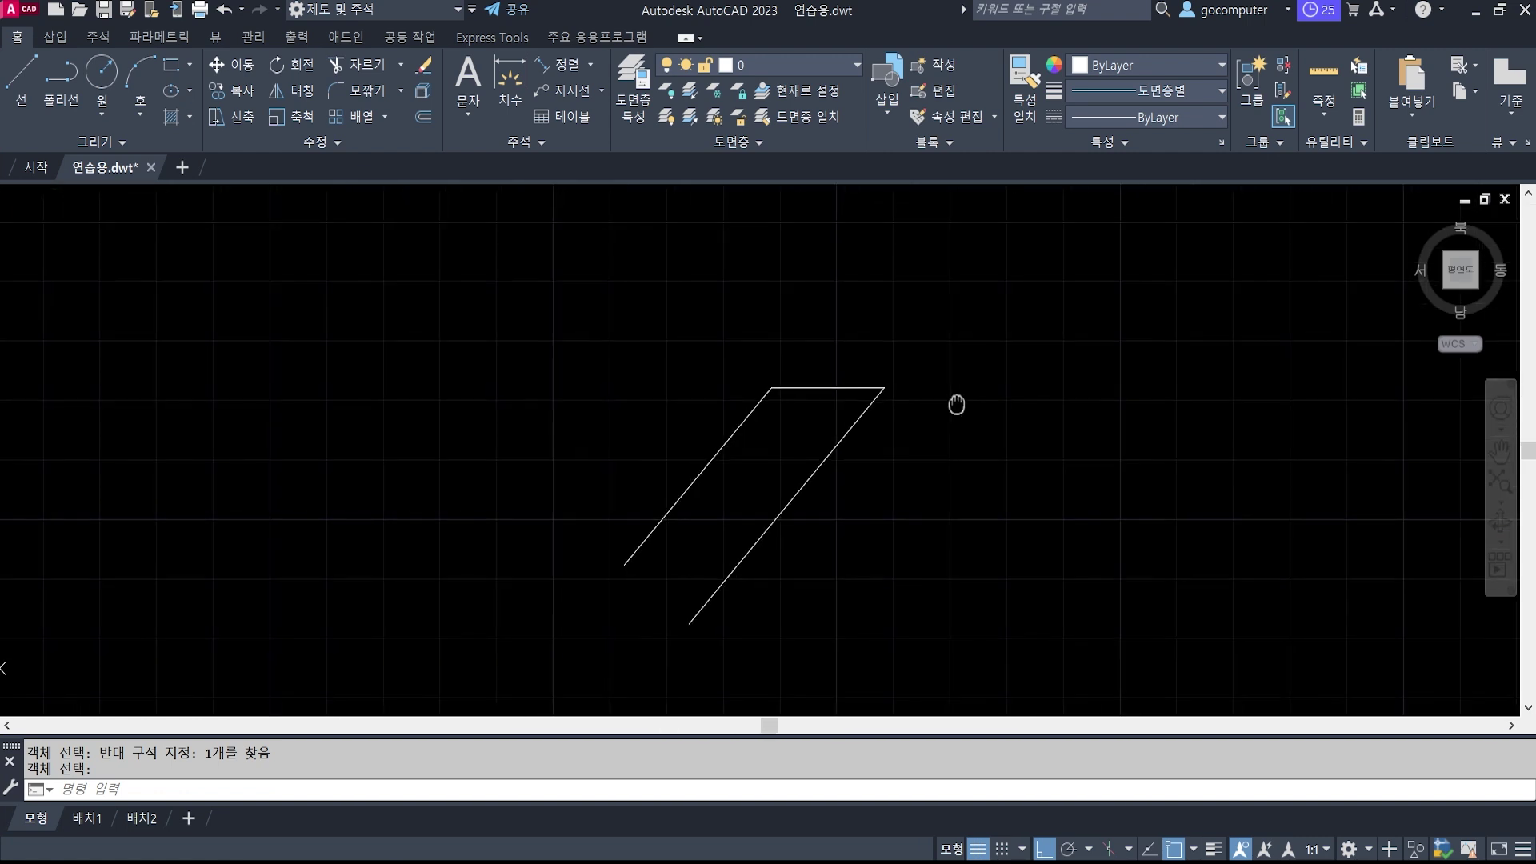
Start a linear dimension with the two ends of the short horizontal line as its extension line origins.
click(592, 65)
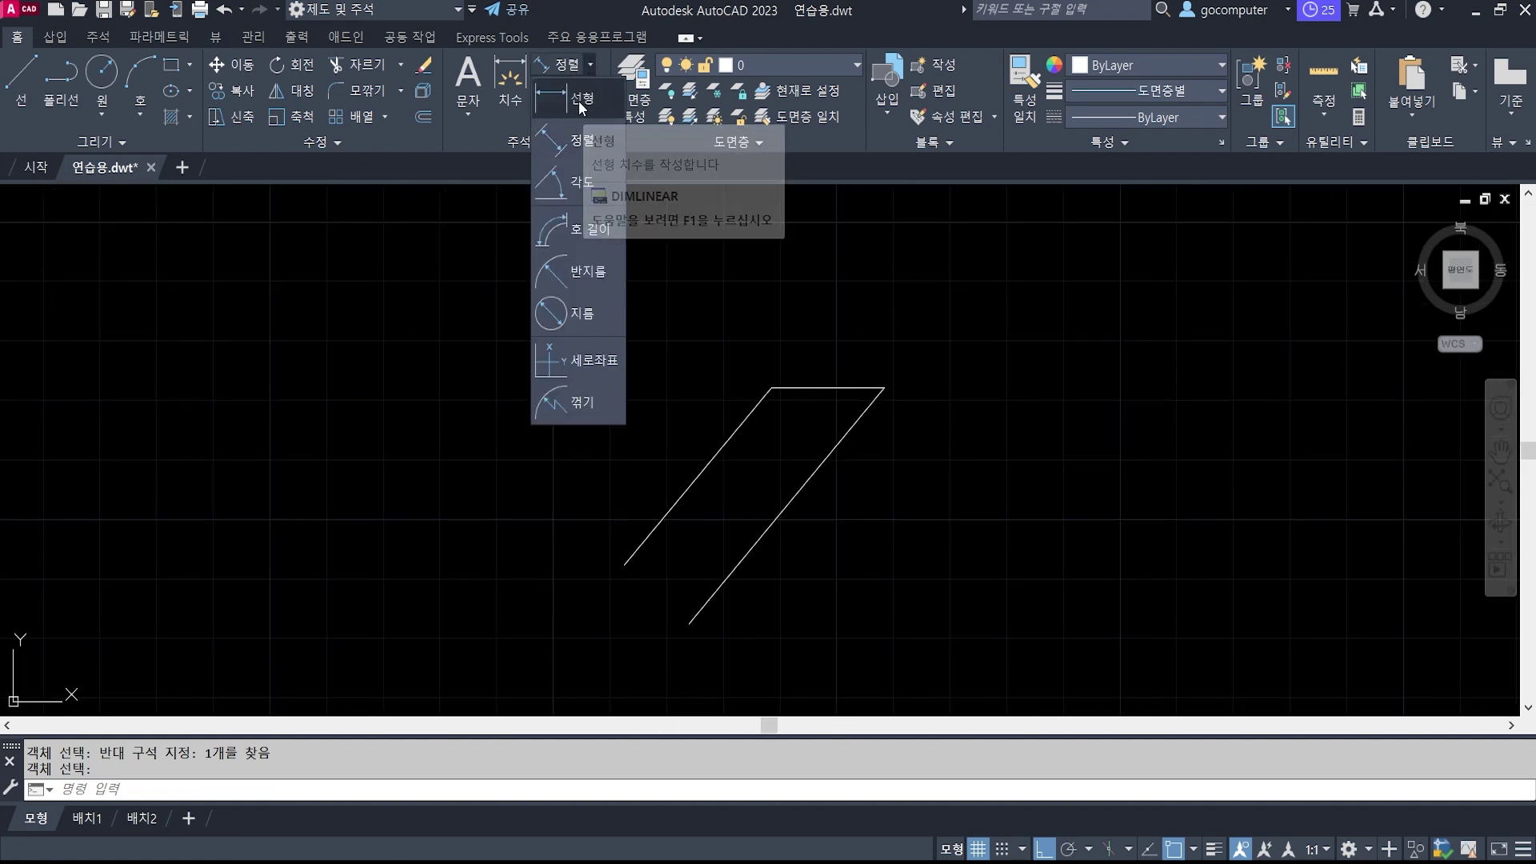
click(578, 101)
middle_drag(1019, 366, 927, 329)
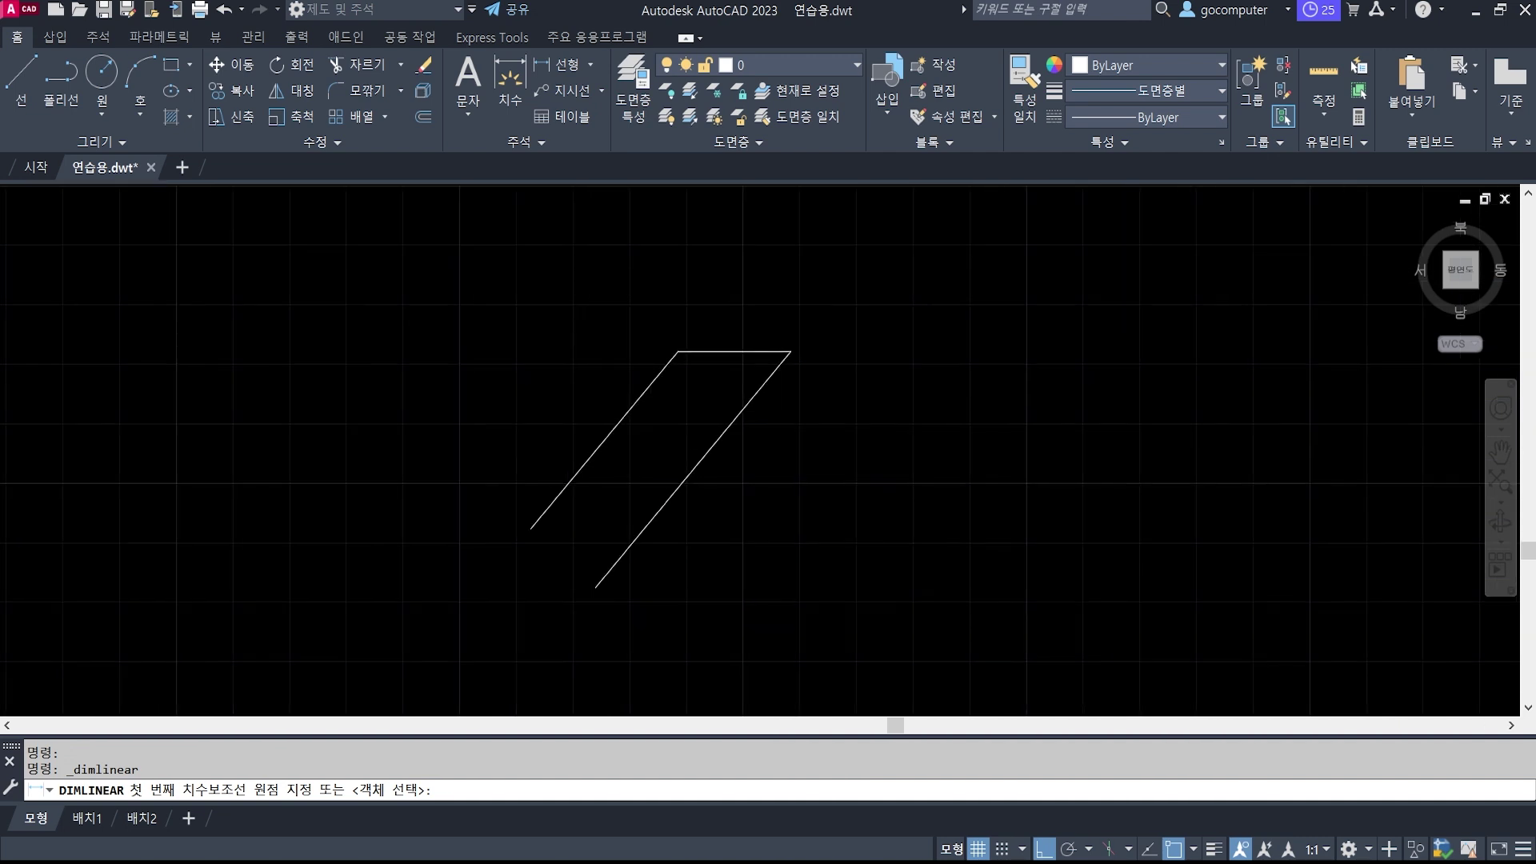
click(677, 351)
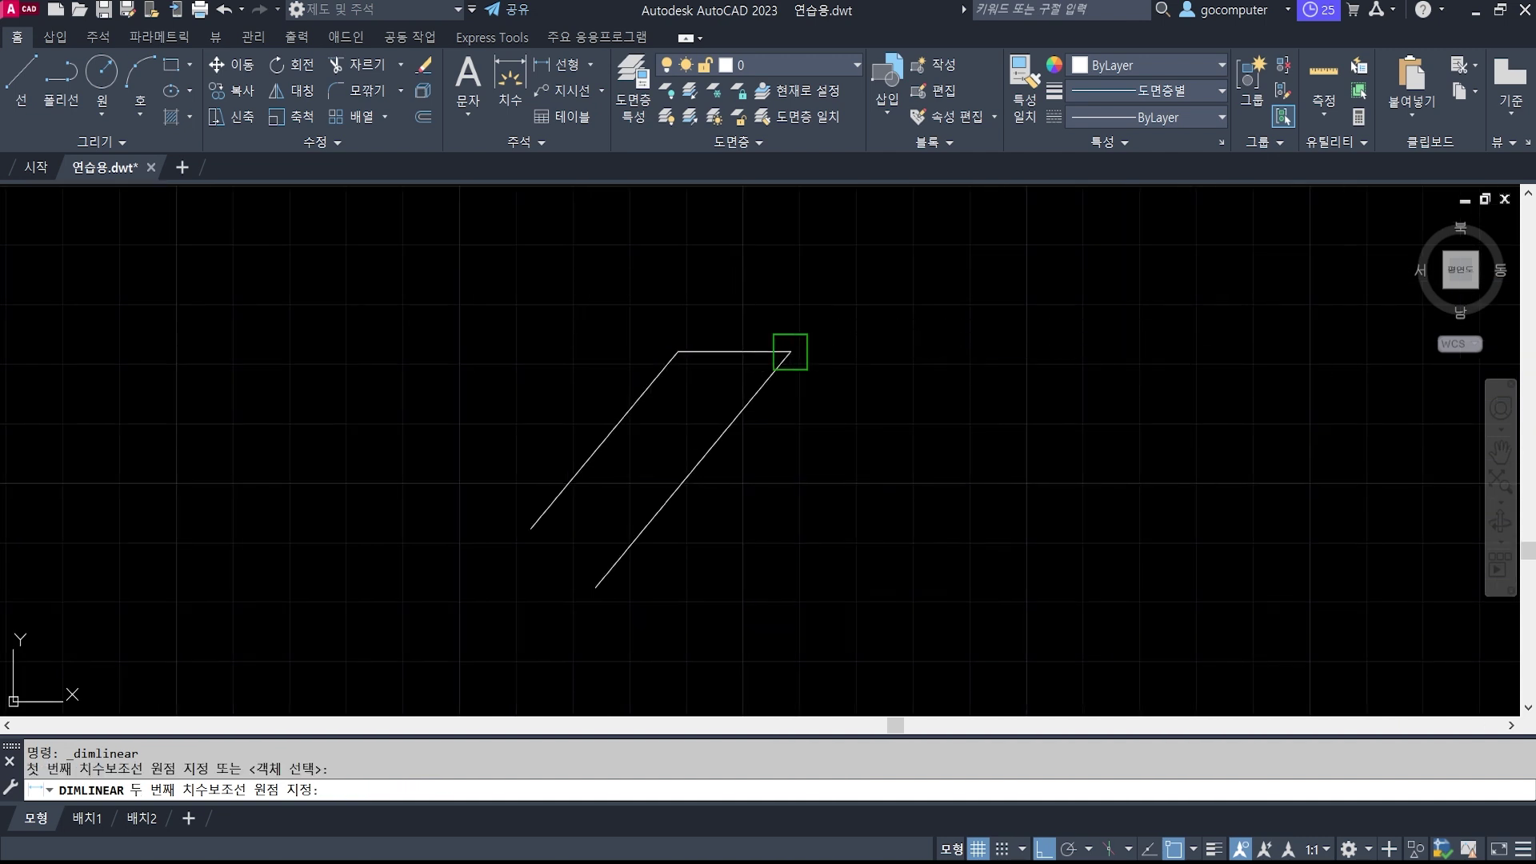
click(791, 351)
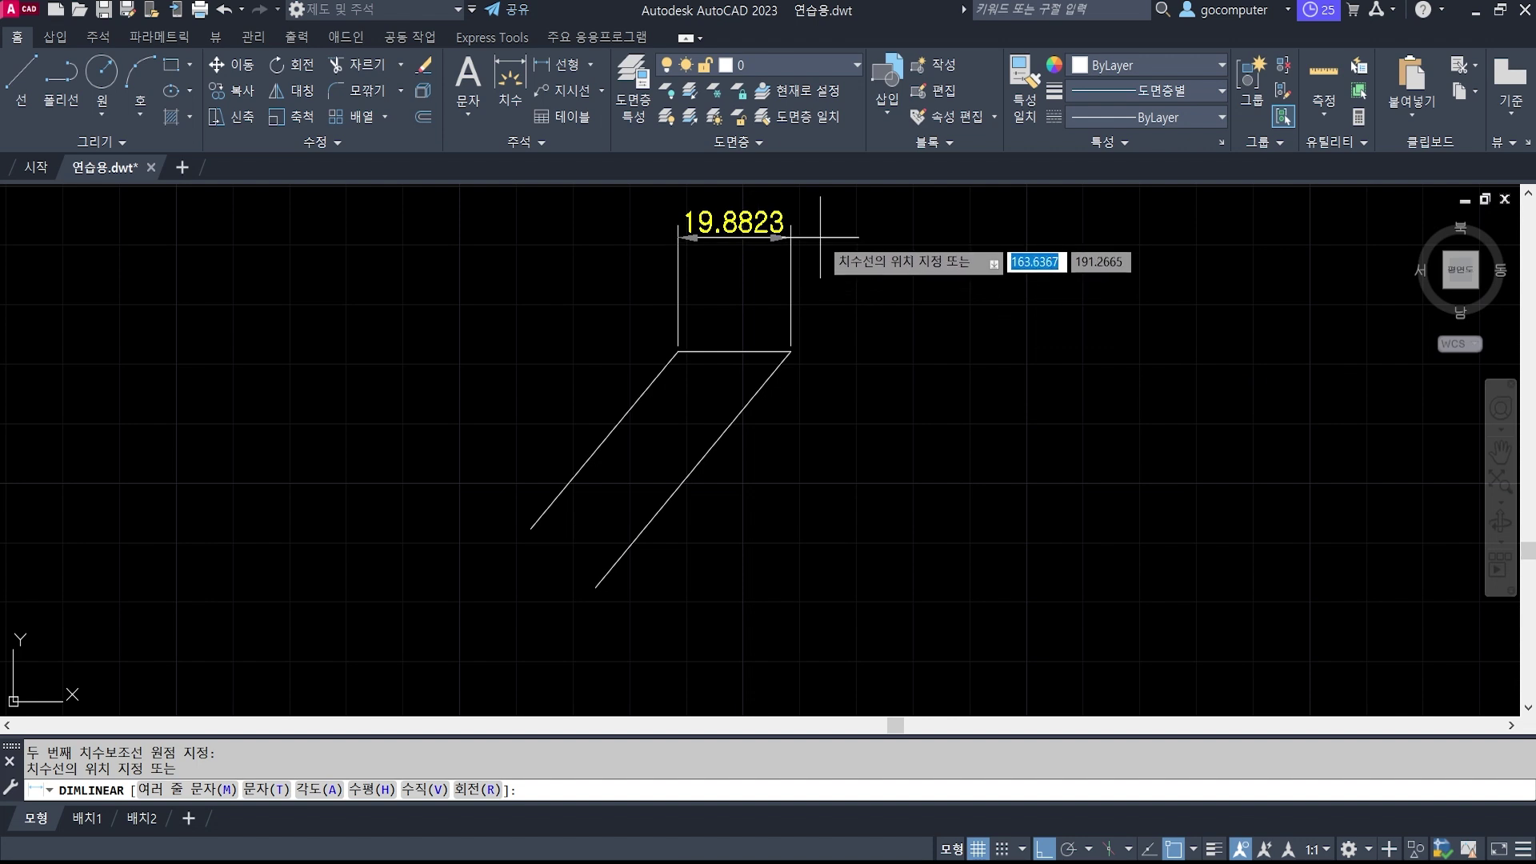
mouse_move(738, 331)
mouse_down()
mouse_move(481, 780)
mouse_move(492, 747)
mouse_move(515, 807)
mouse_up()
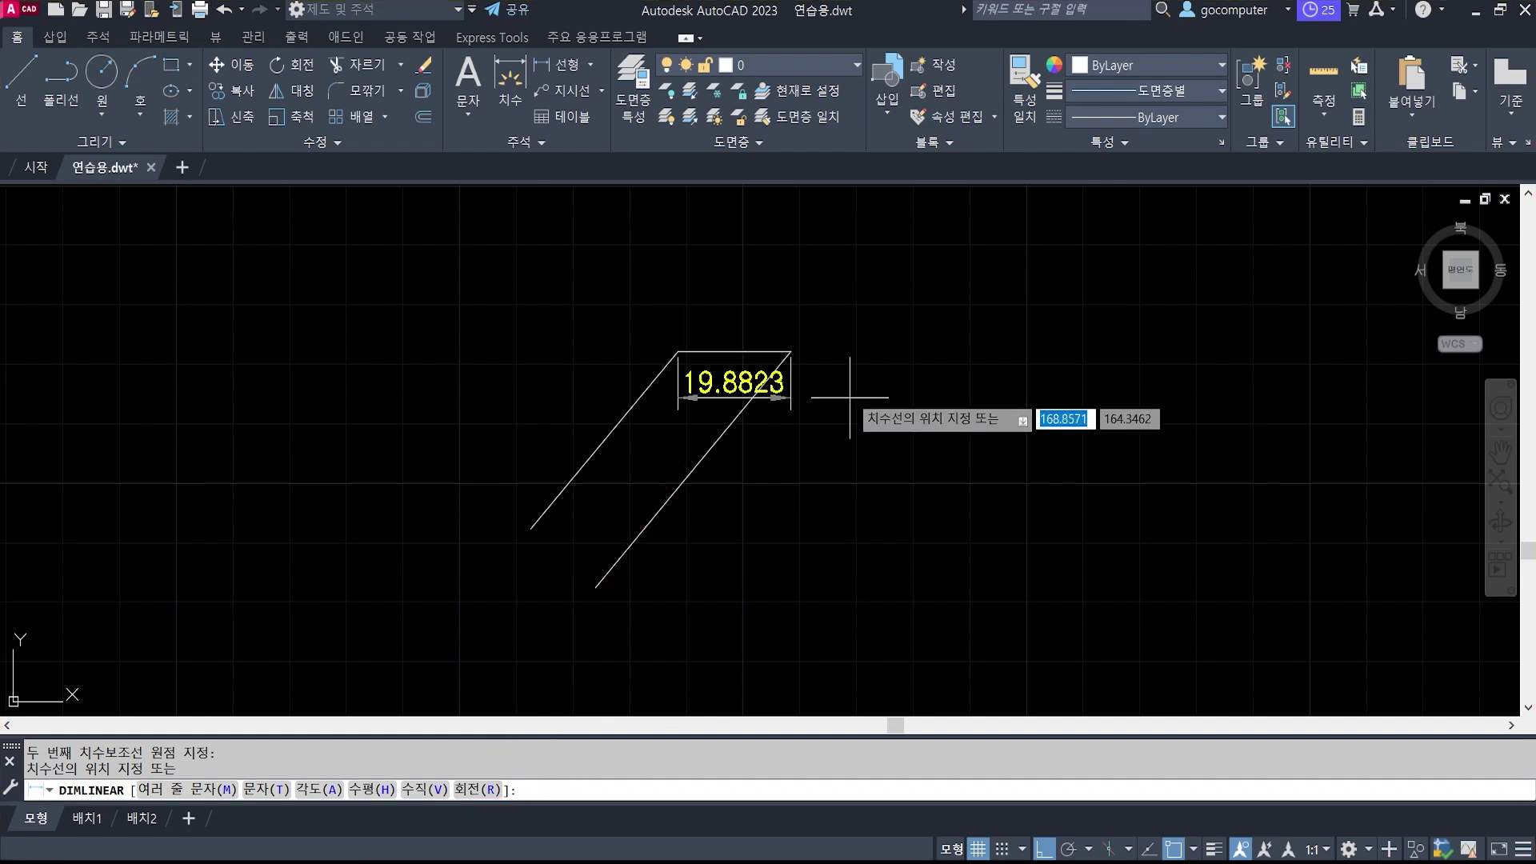
Use the Rotate option, picking the longer slanted line's upper endpoint and midpoint as the dimension angle, and place the dimension above the shape.
text(r)
key(Return)
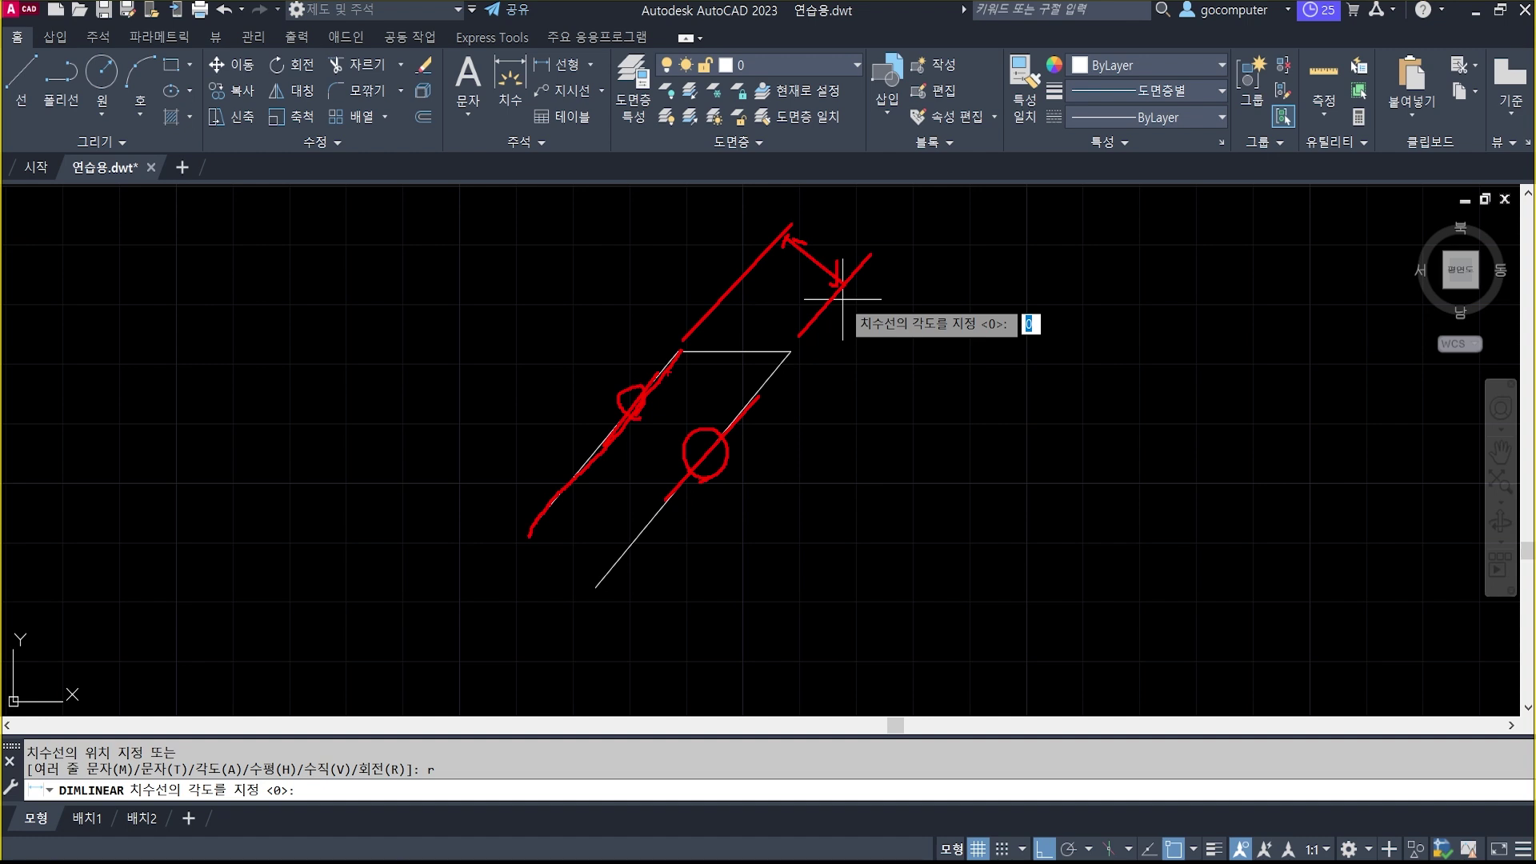
key(Escape)
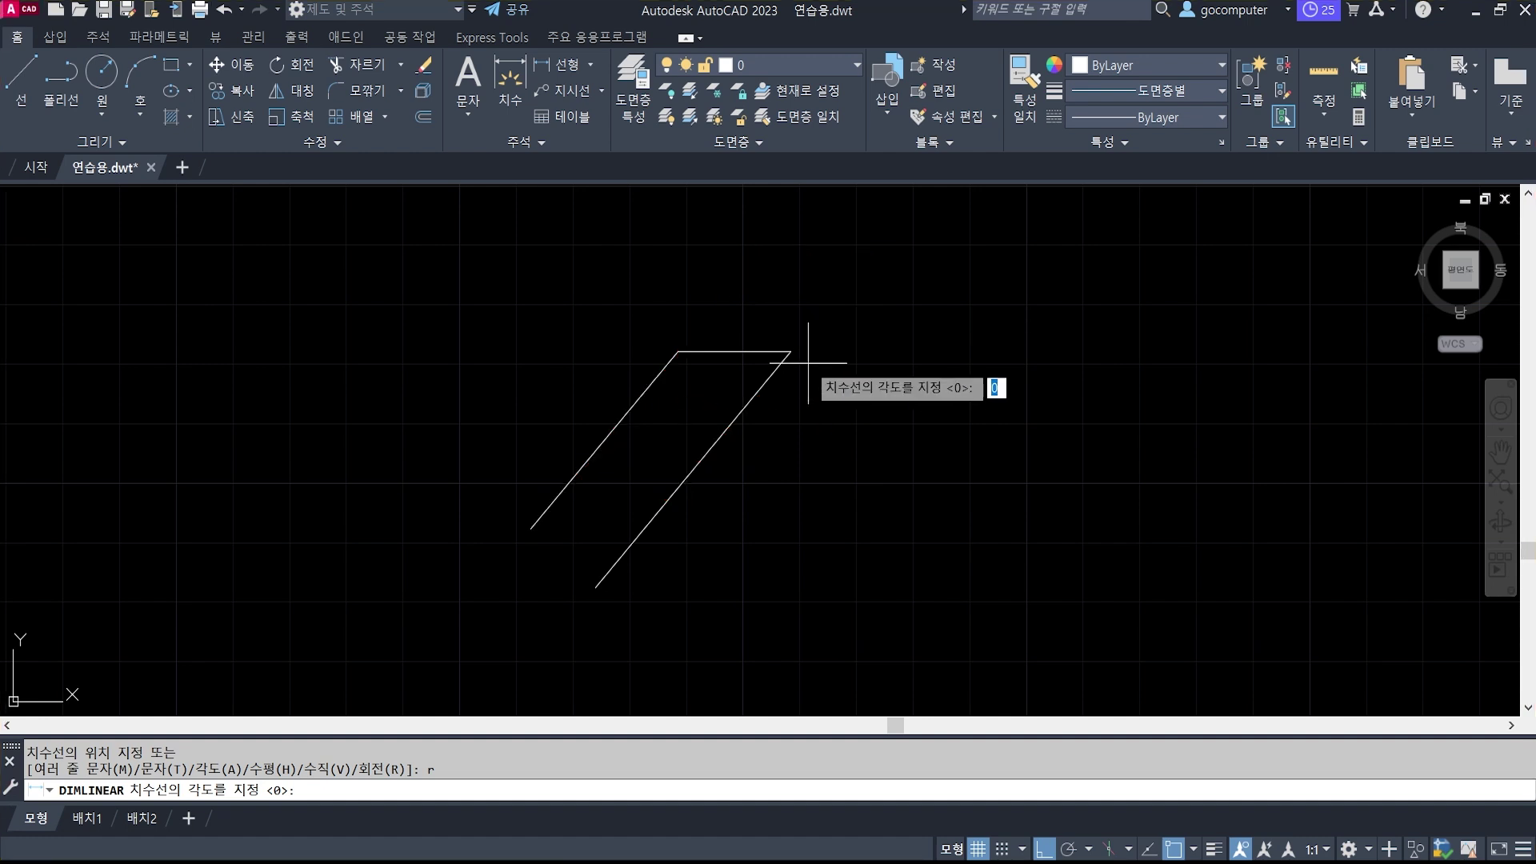
drag(783, 340, 799, 366)
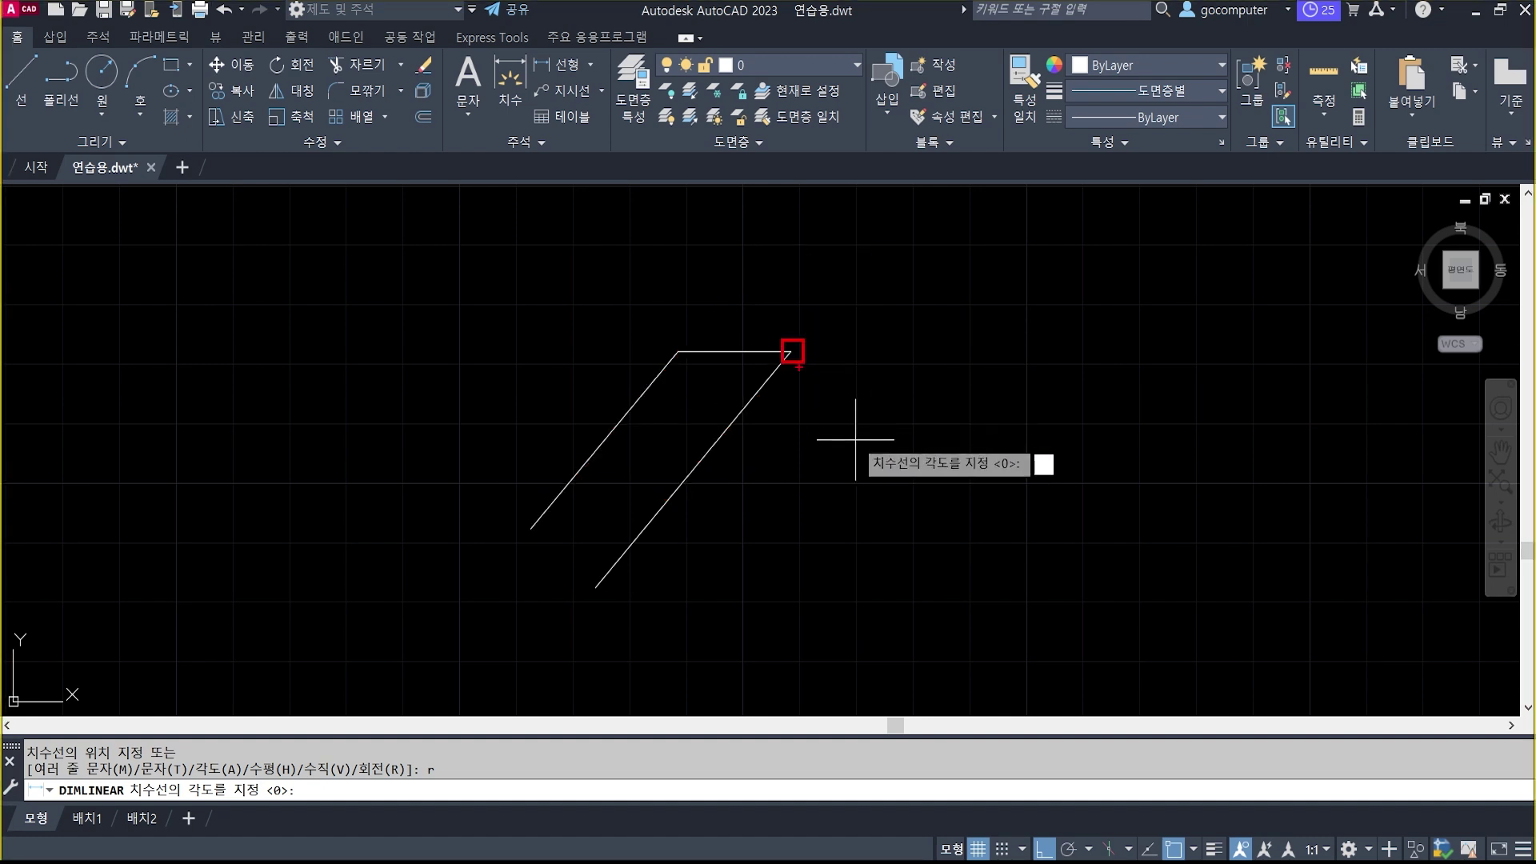
drag(609, 574, 580, 594)
drag(796, 349, 807, 365)
drag(677, 466, 708, 490)
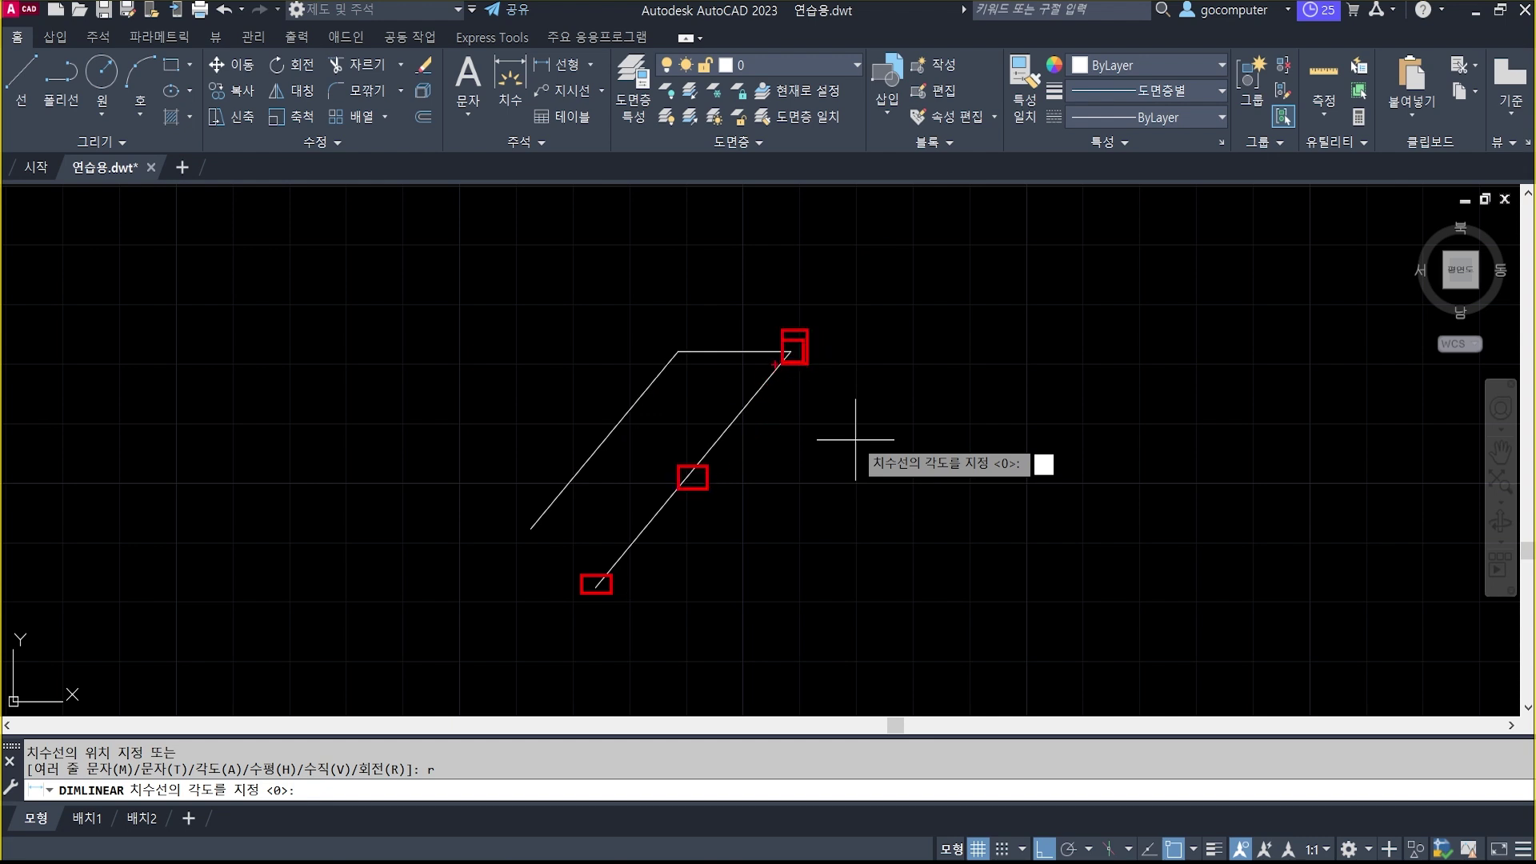
drag(737, 407, 617, 557)
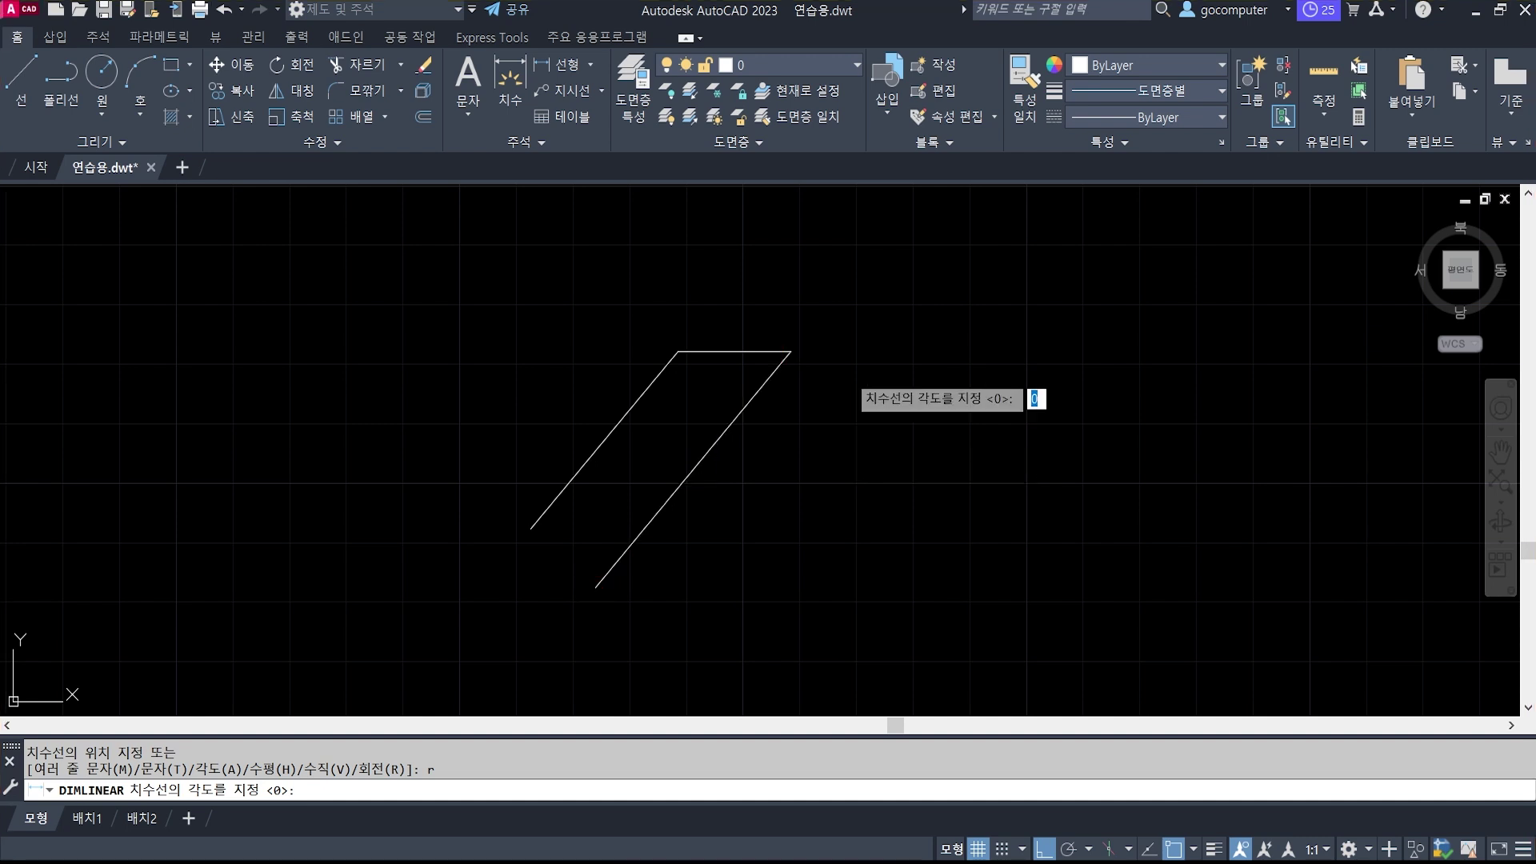
click(791, 351)
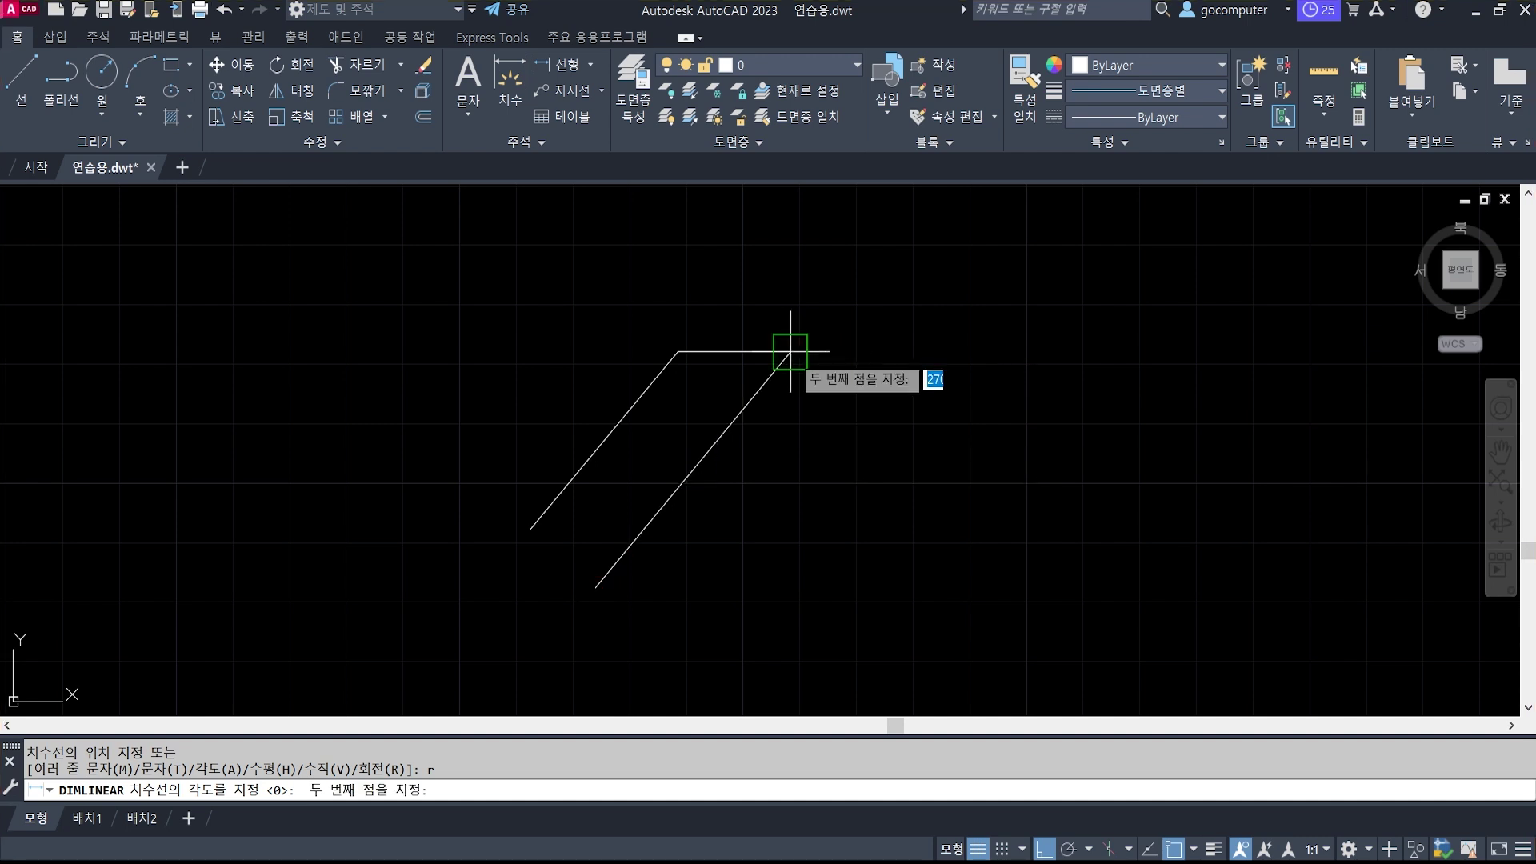
click(692, 470)
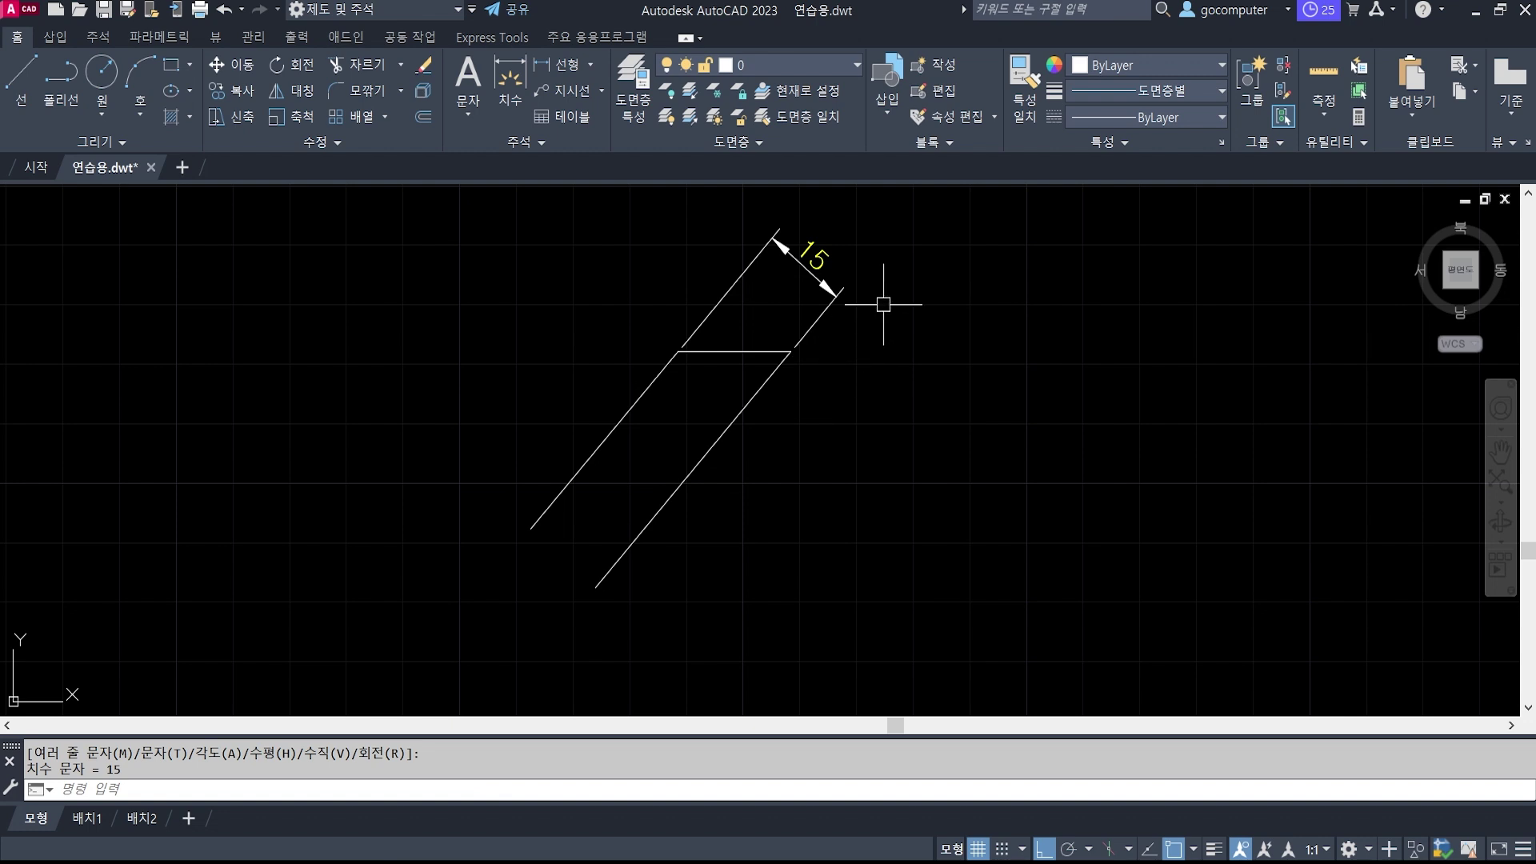
Erase the rotated linear dimension above the shape.
text(e)
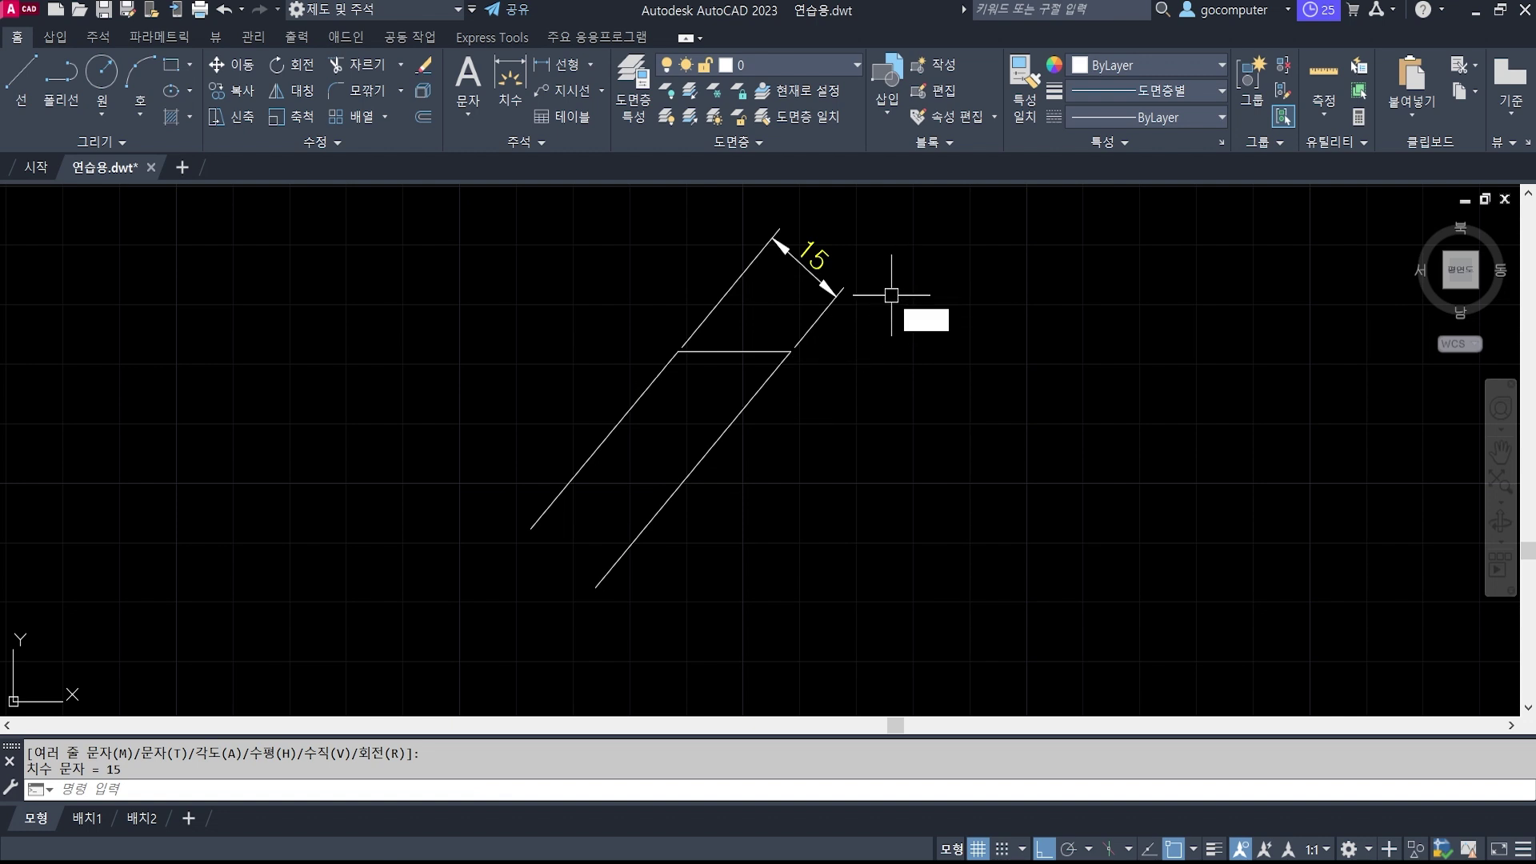
key(Return)
click(899, 289)
click(771, 327)
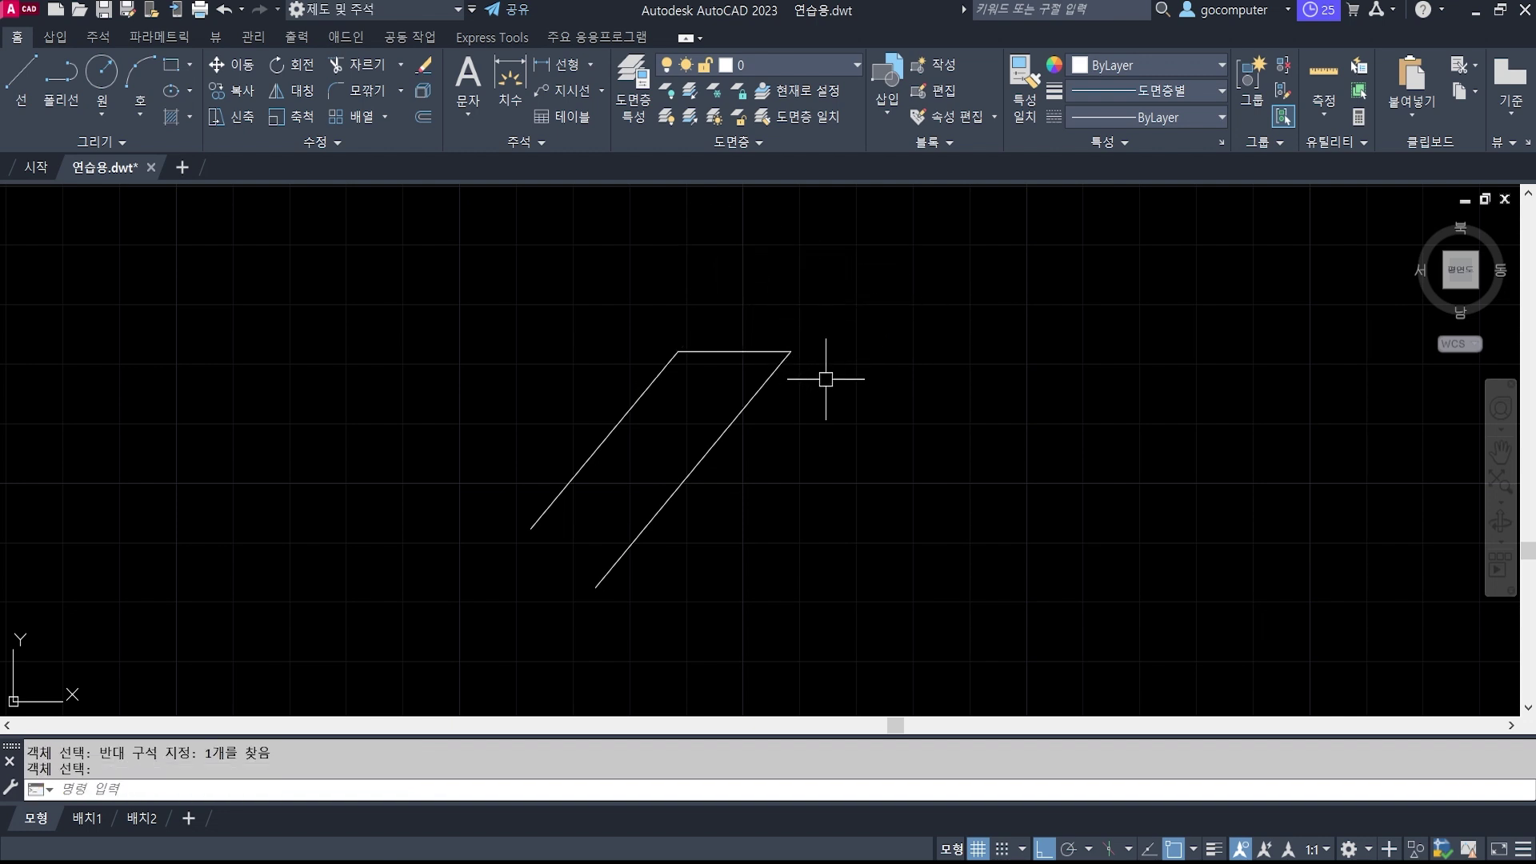
key(Escape)
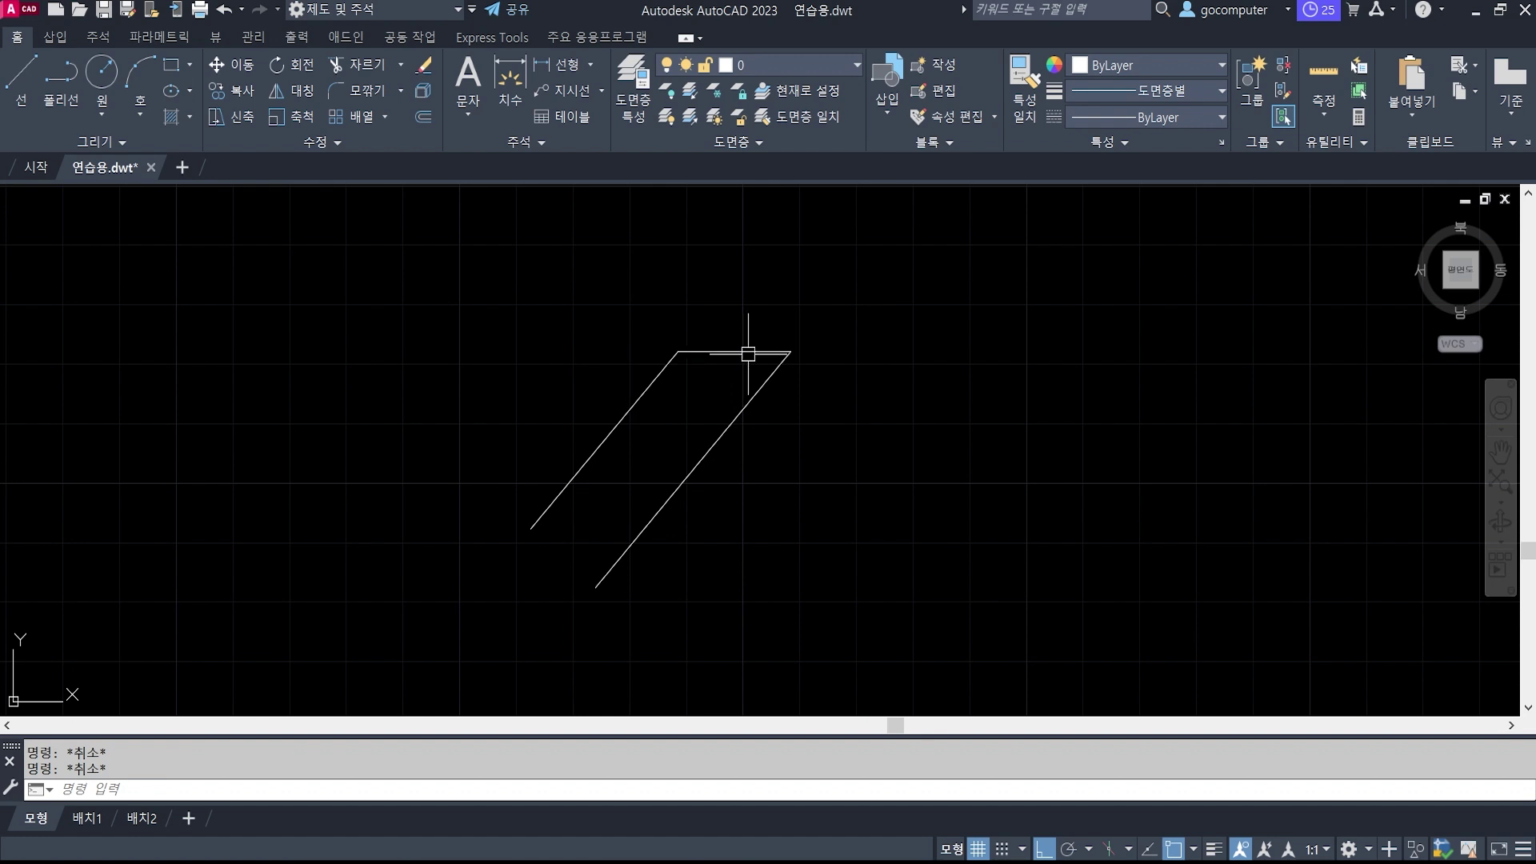
text(e)
key(Return)
click(823, 415)
click(618, 297)
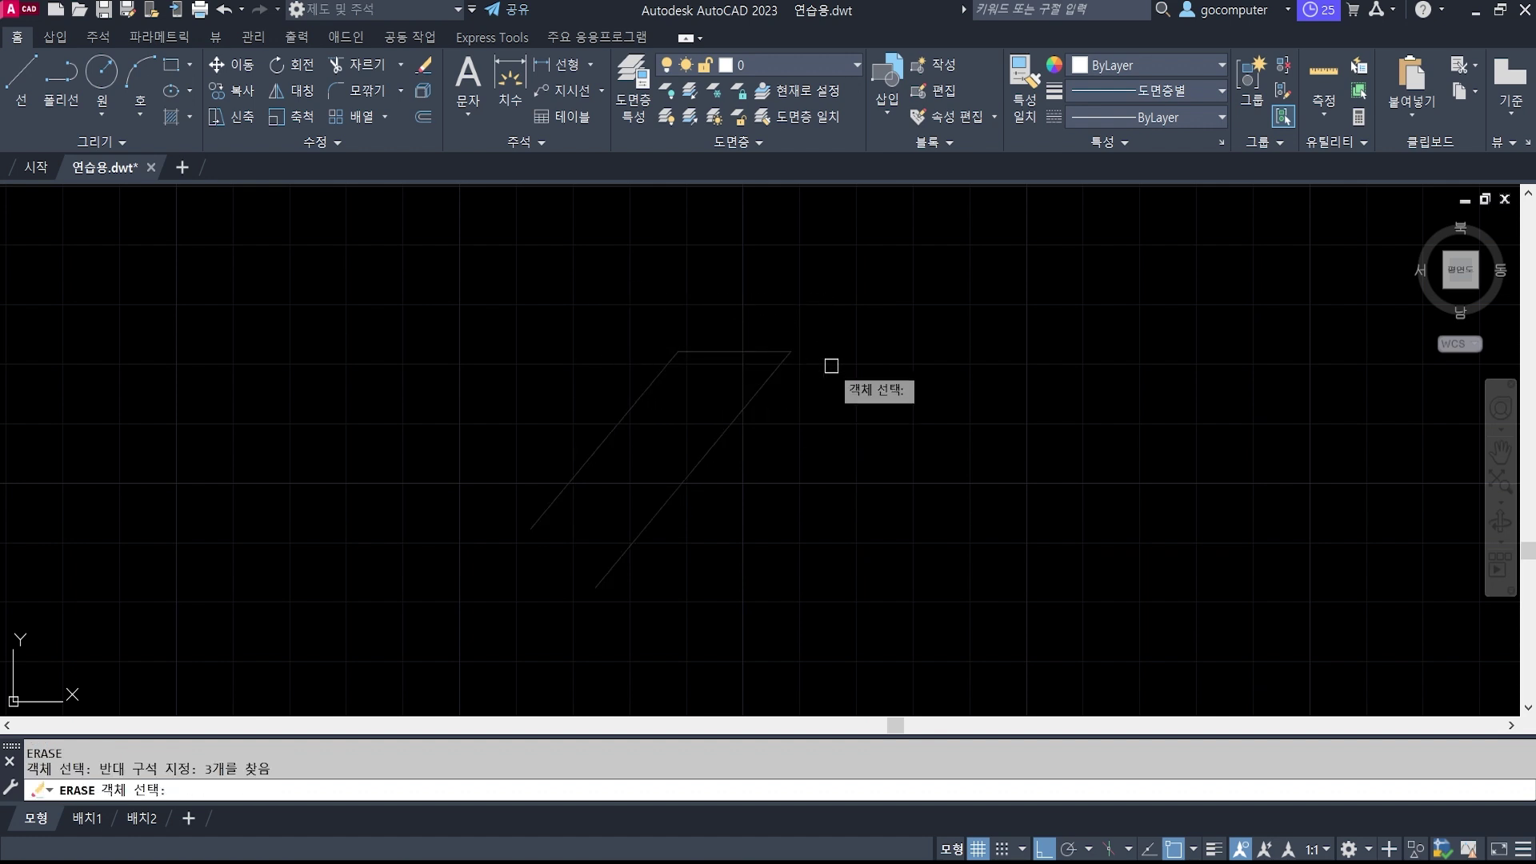
key(Escape)
key(Escape)
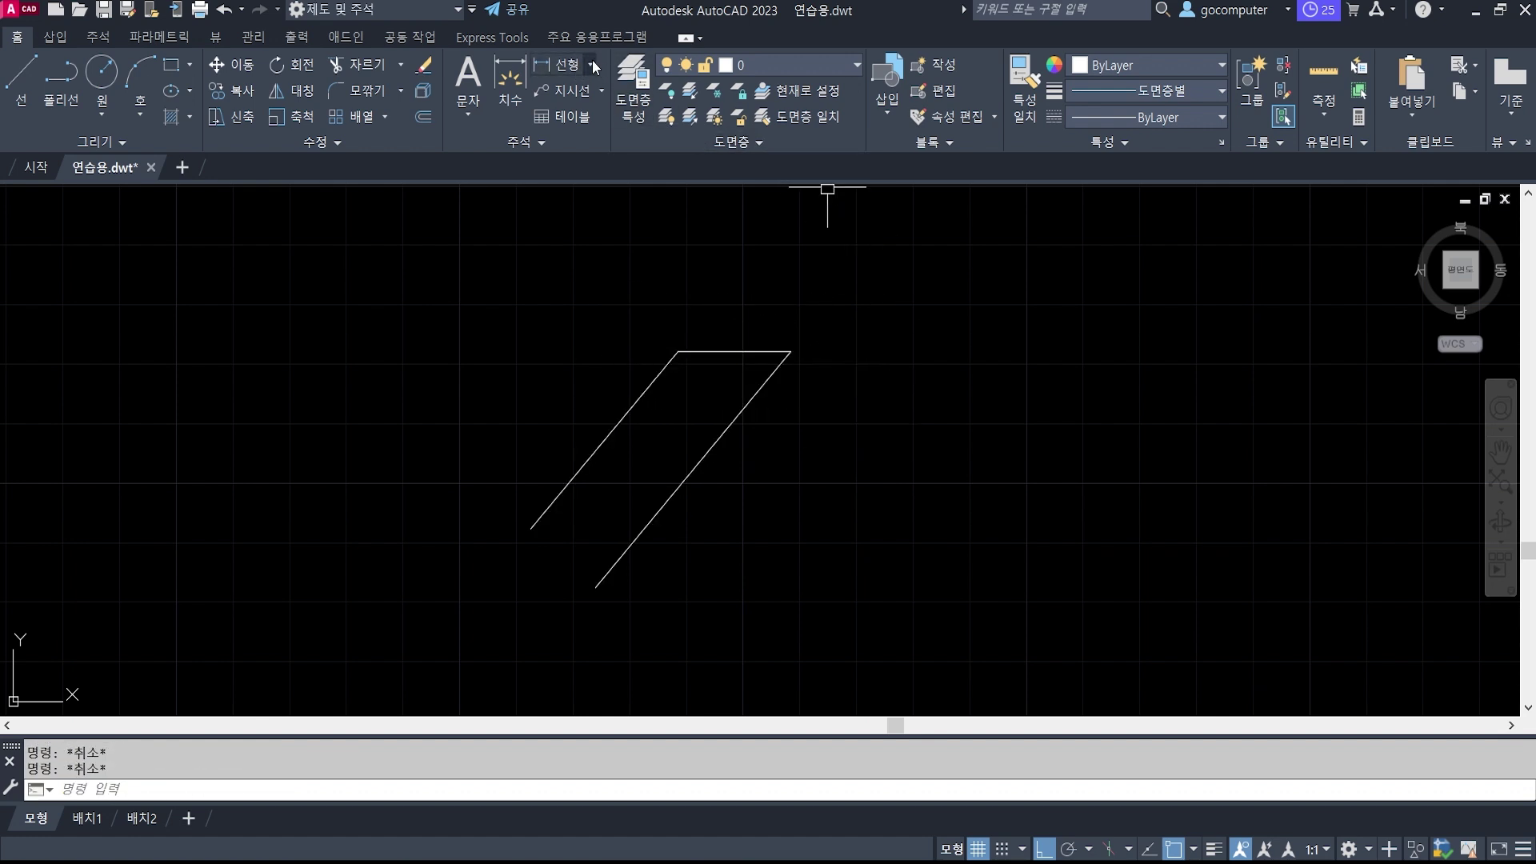
Add an aligned dimension along the full length of the shorter slanted line, placed on the outer side of the shape.
click(592, 61)
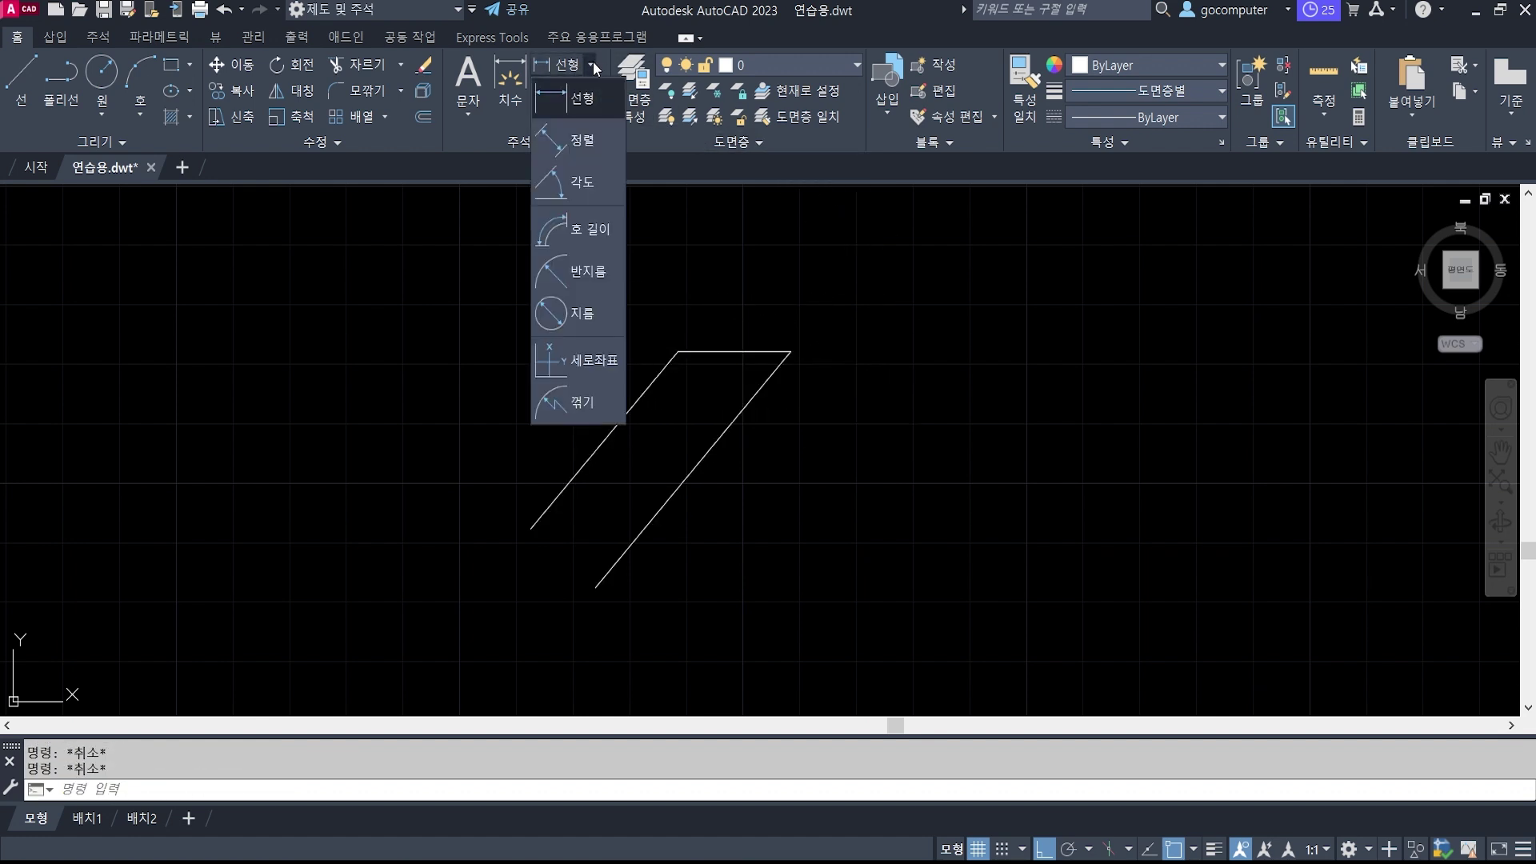
click(579, 143)
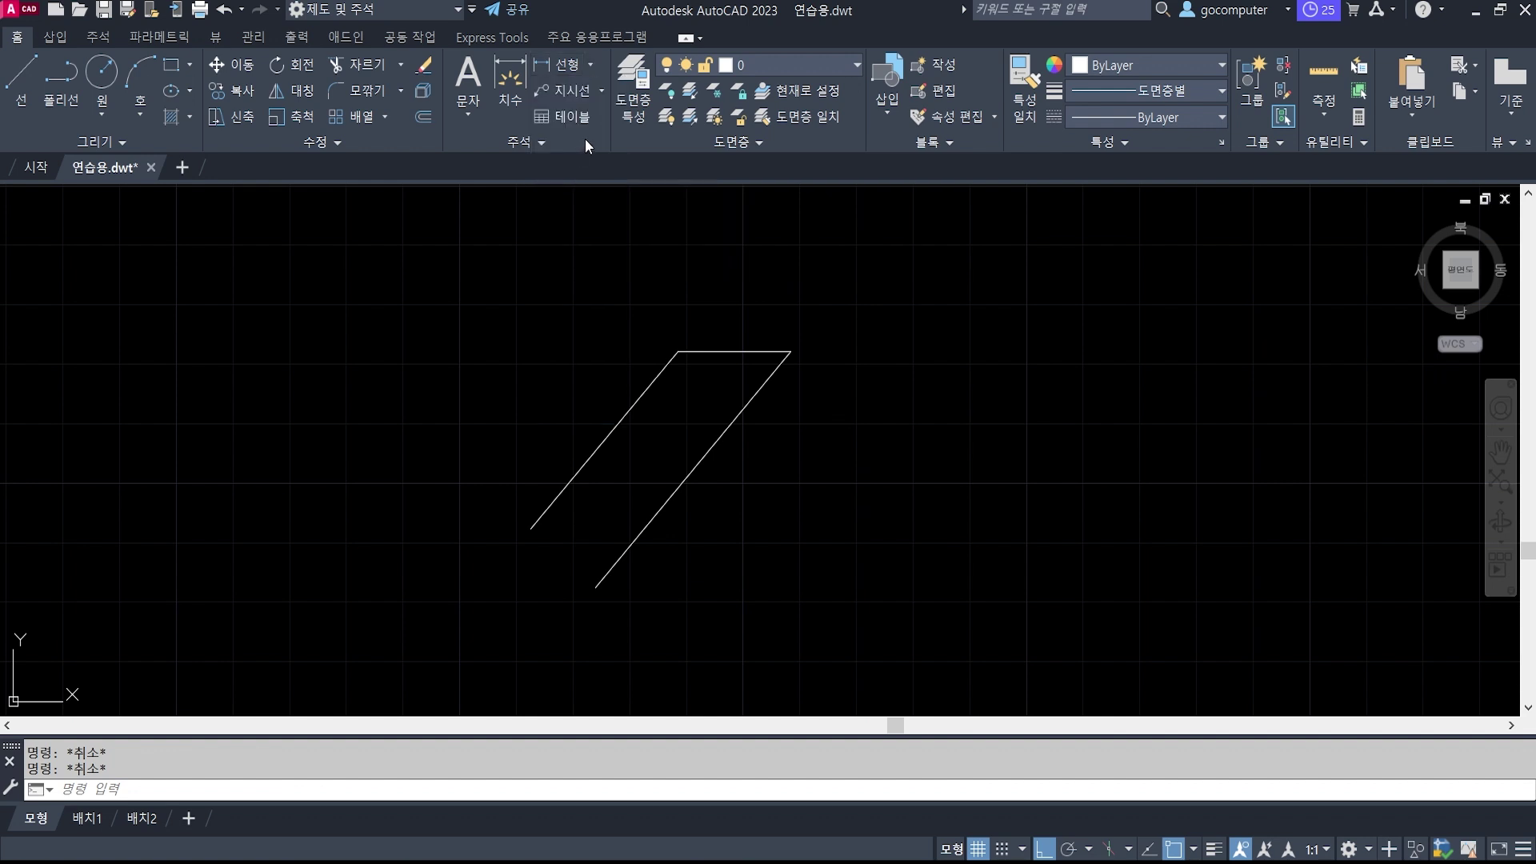
click(677, 352)
click(531, 525)
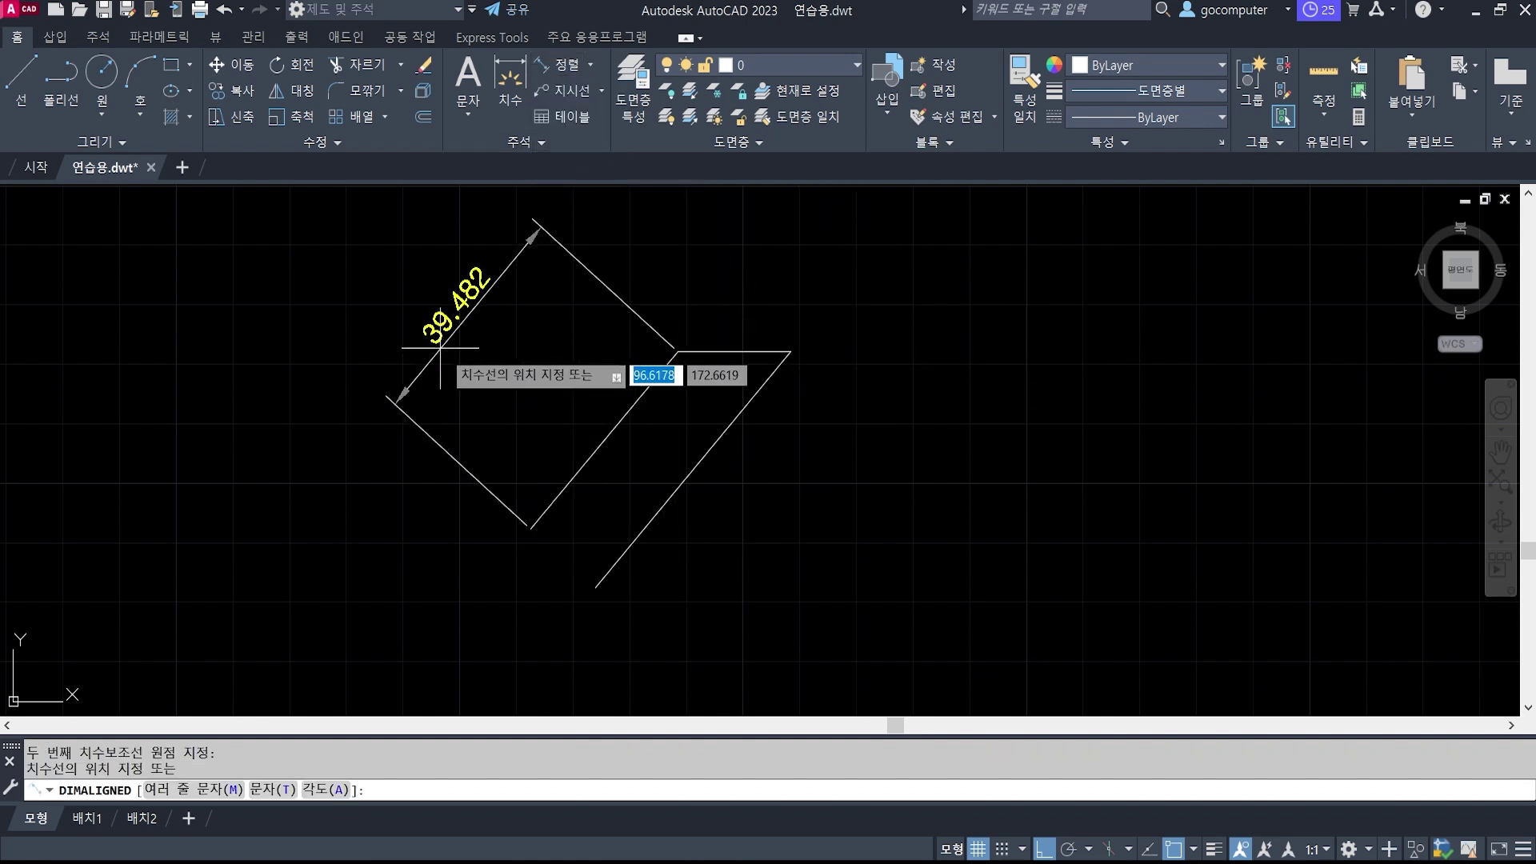
click(485, 395)
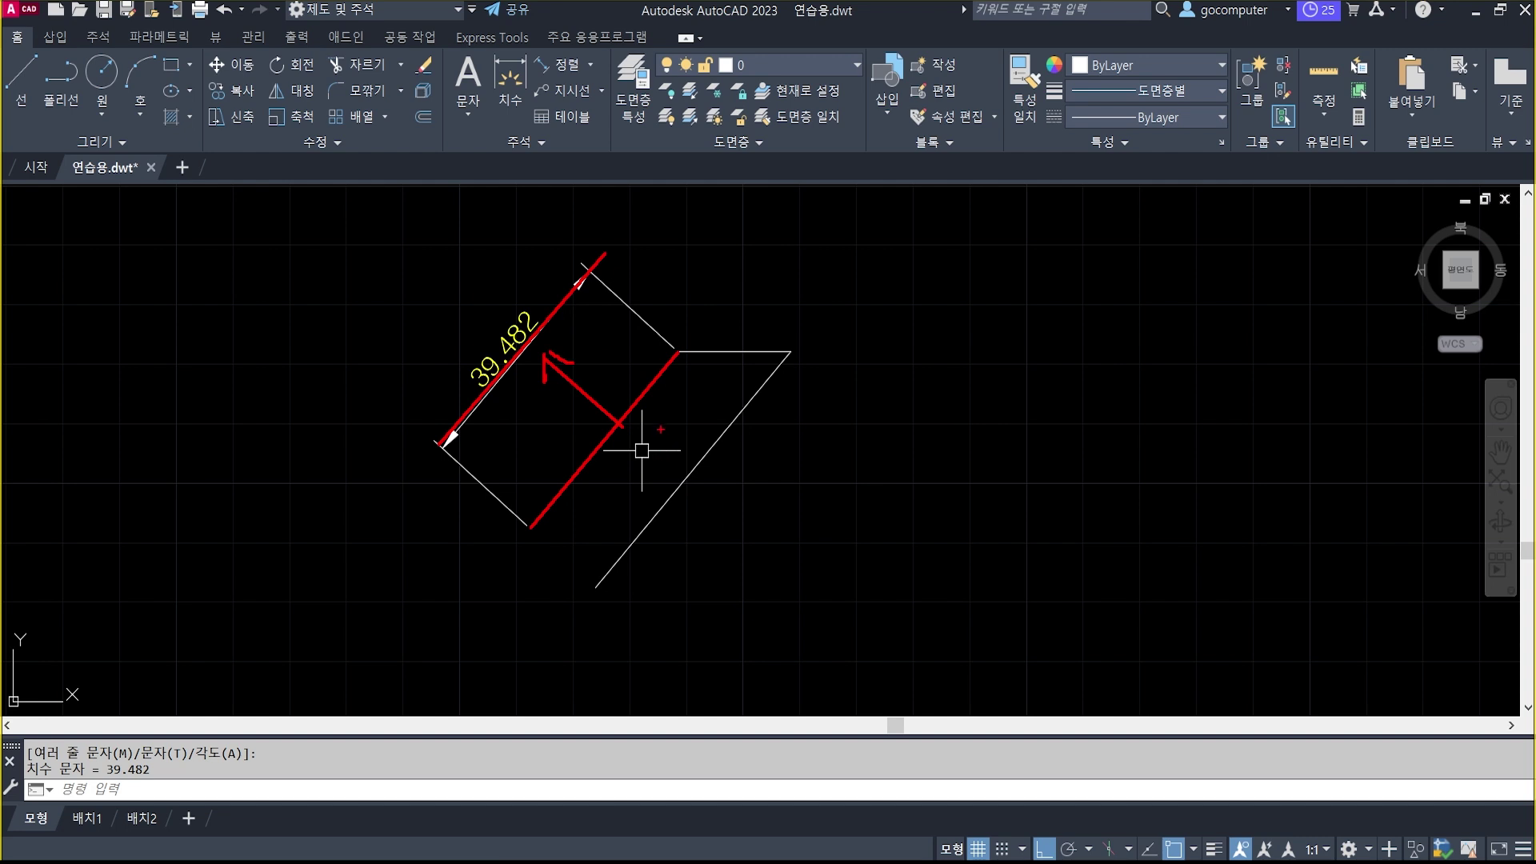
key(Escape)
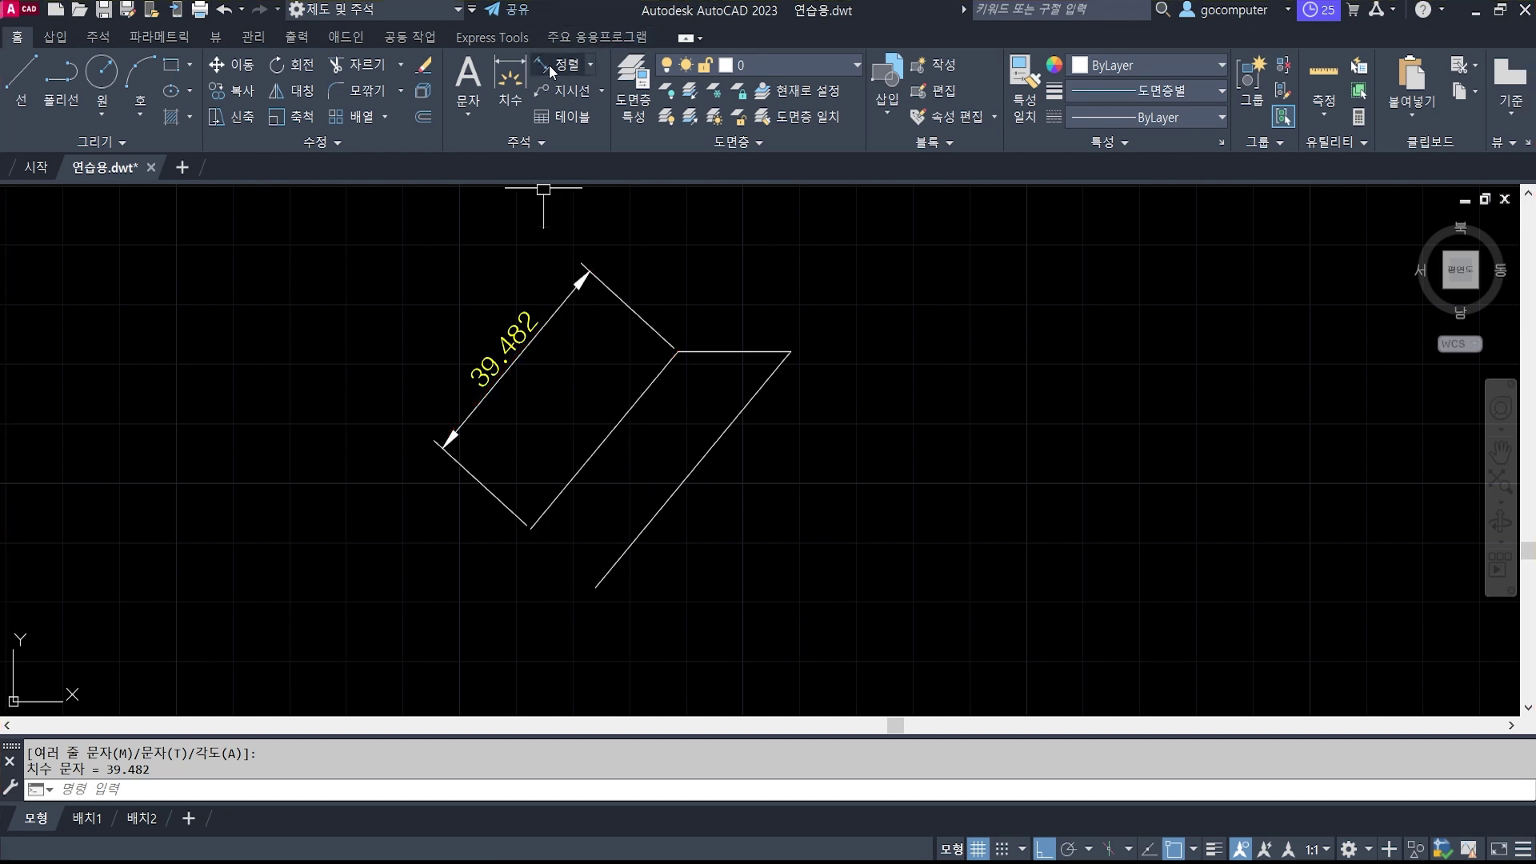
Erase the aligned dimension along the shorter slanted line.
text(e)
key(Return)
click(618, 319)
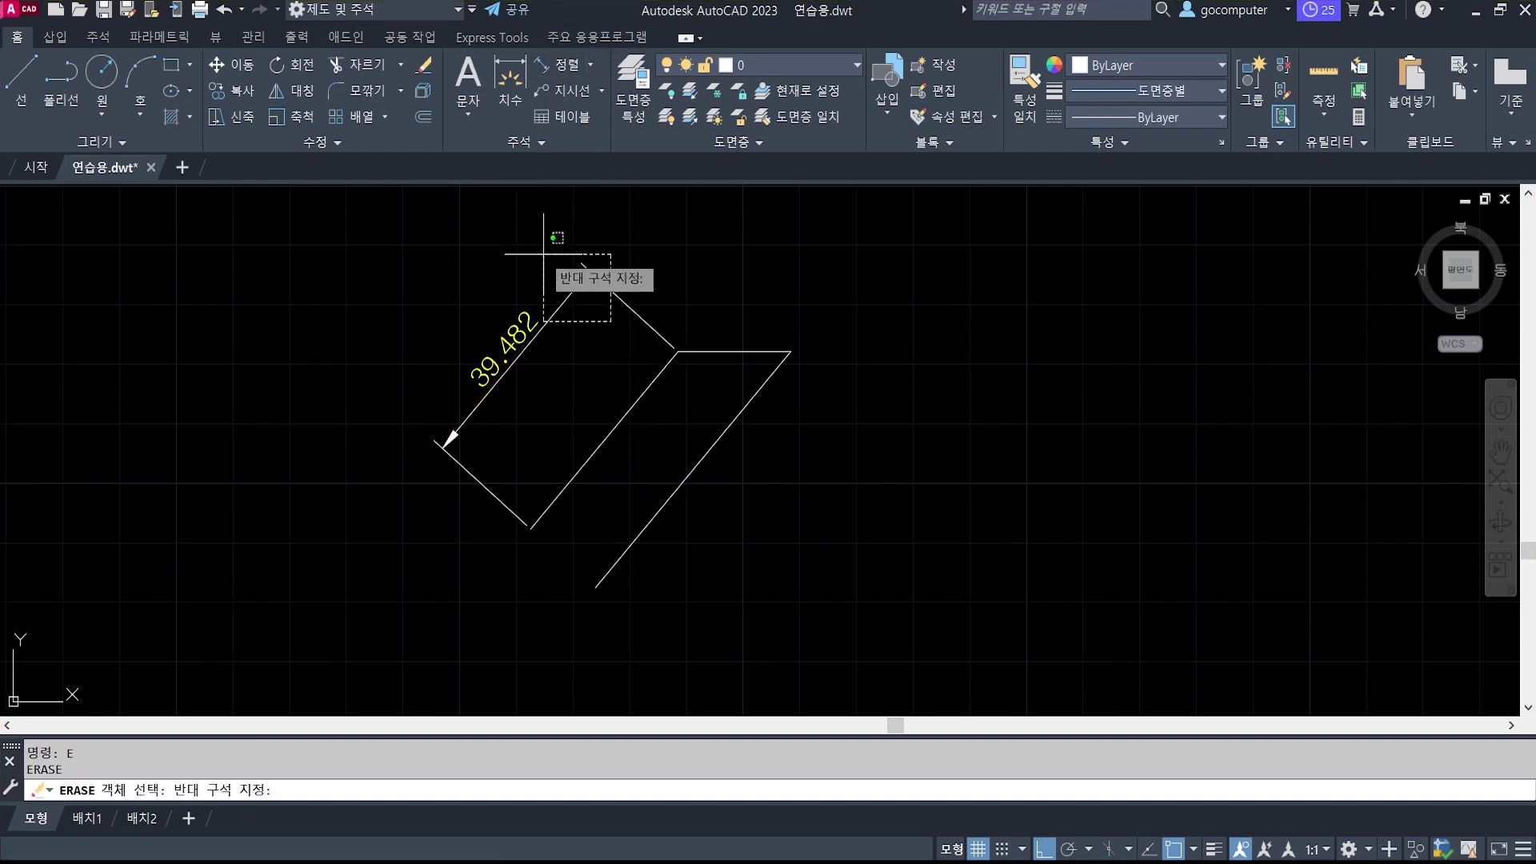
click(556, 247)
key(Return)
Erase the short horizontal line and both slanted lines with one crossing selection.
text(e)
key(Return)
click(828, 413)
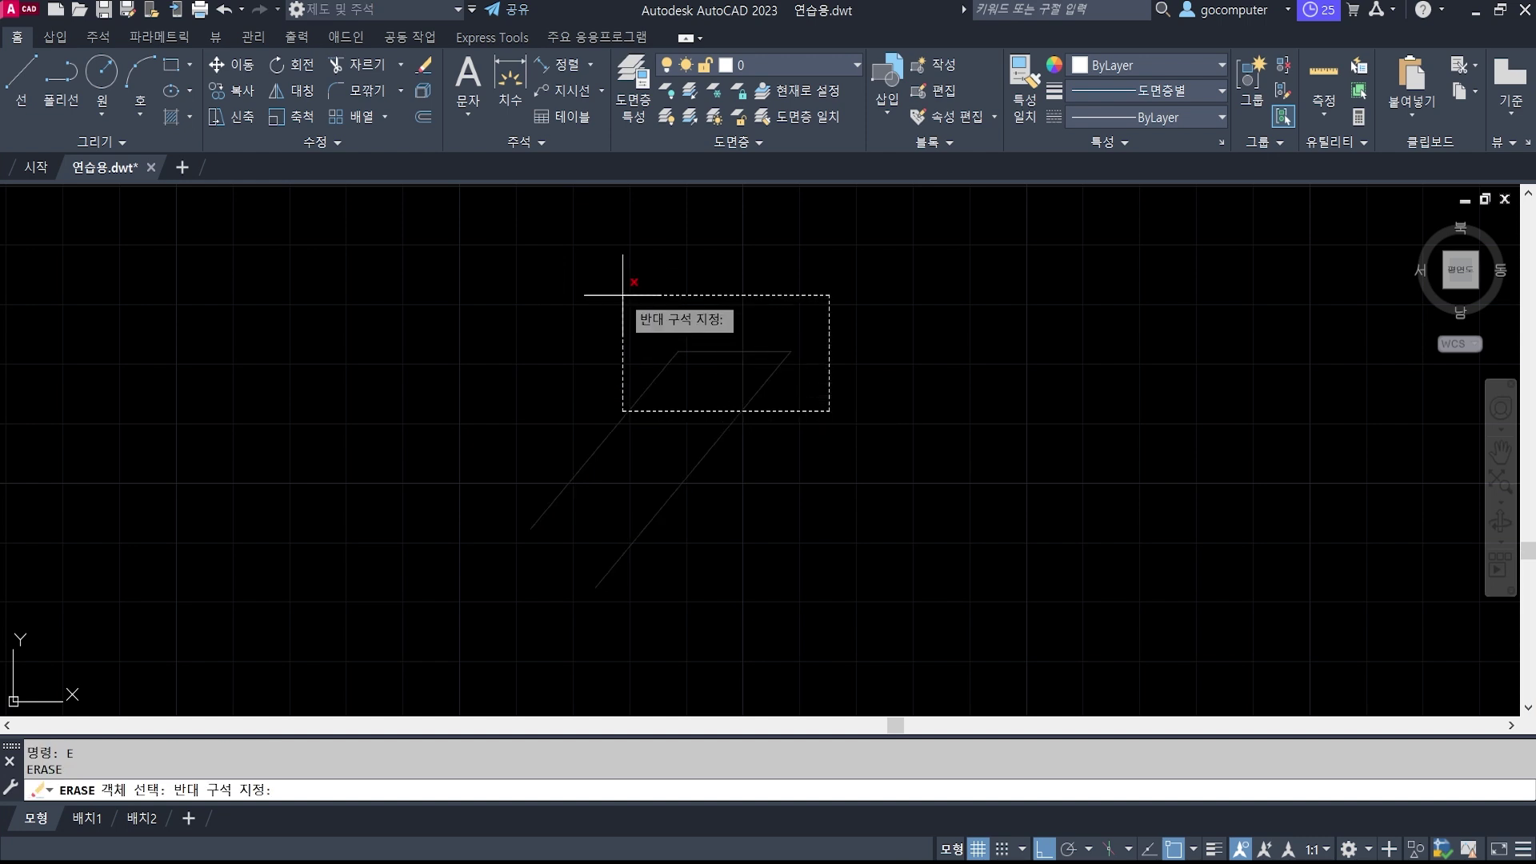
click(616, 285)
key(Return)
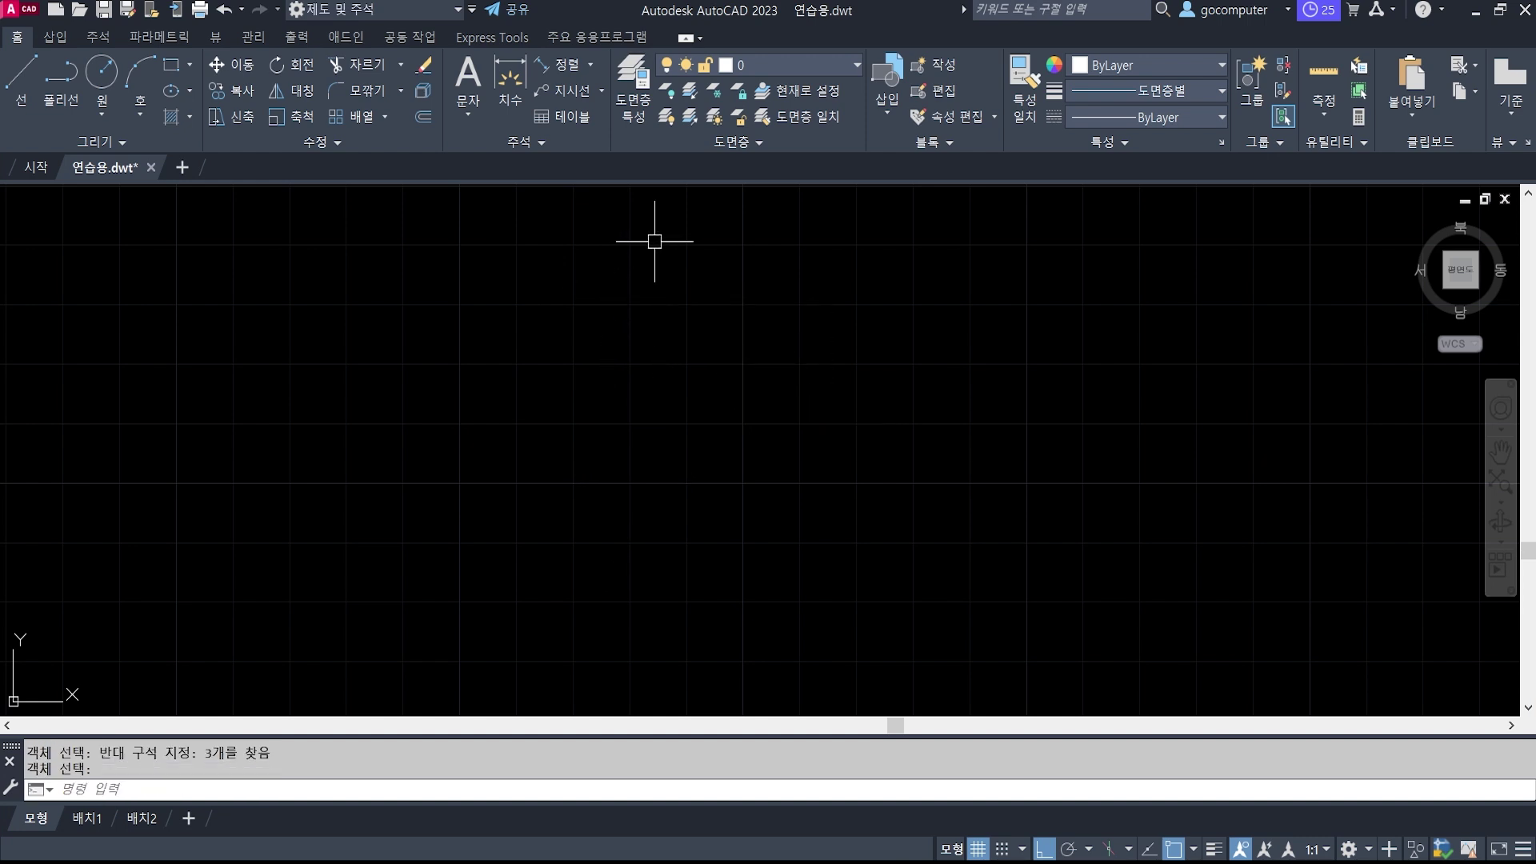
click(593, 64)
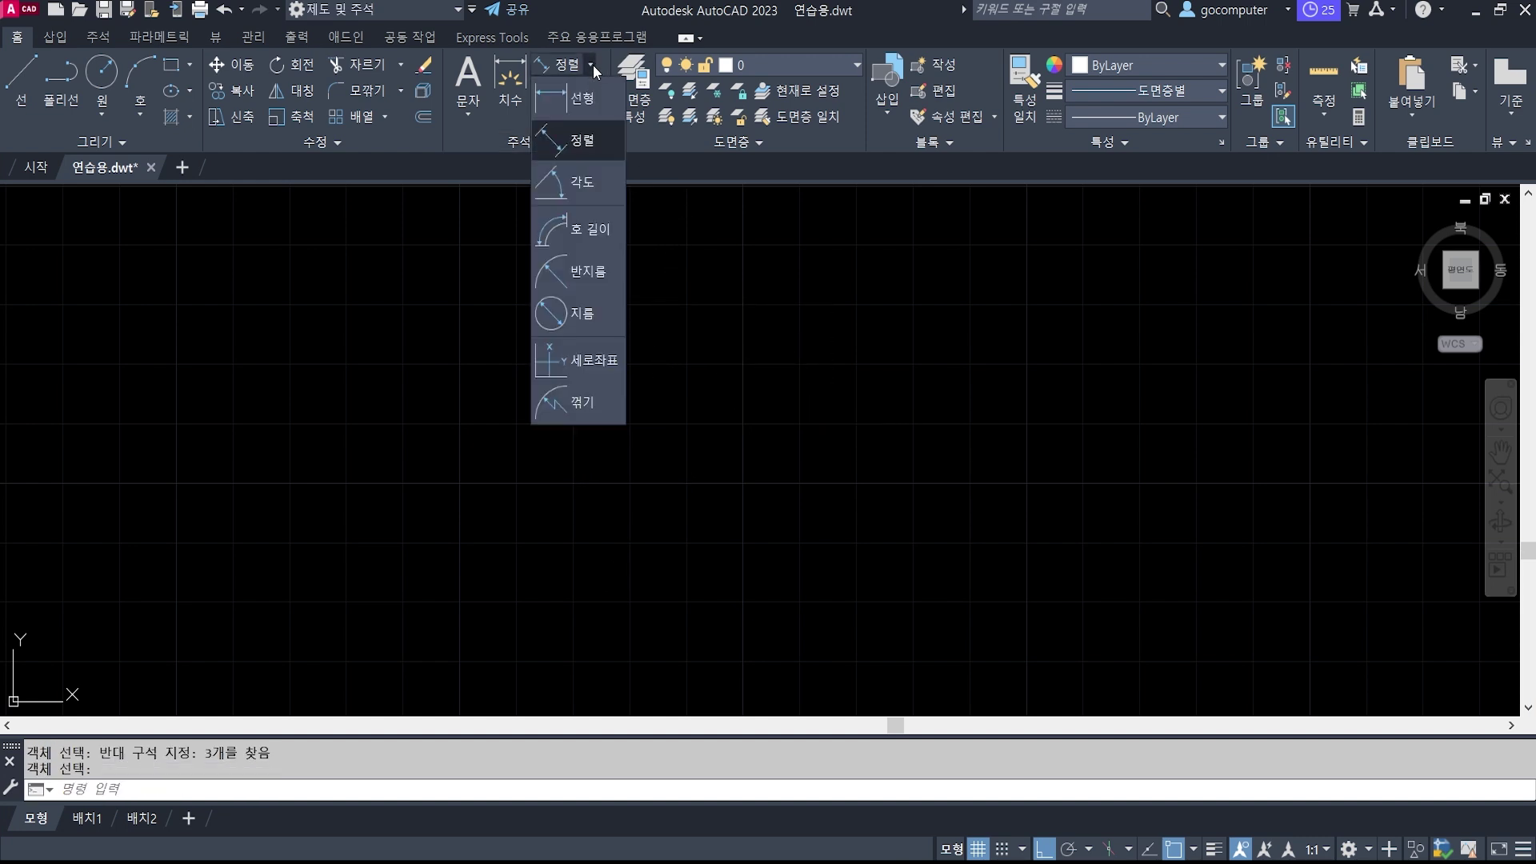
key(Escape)
key(Escape)
key(Escape)
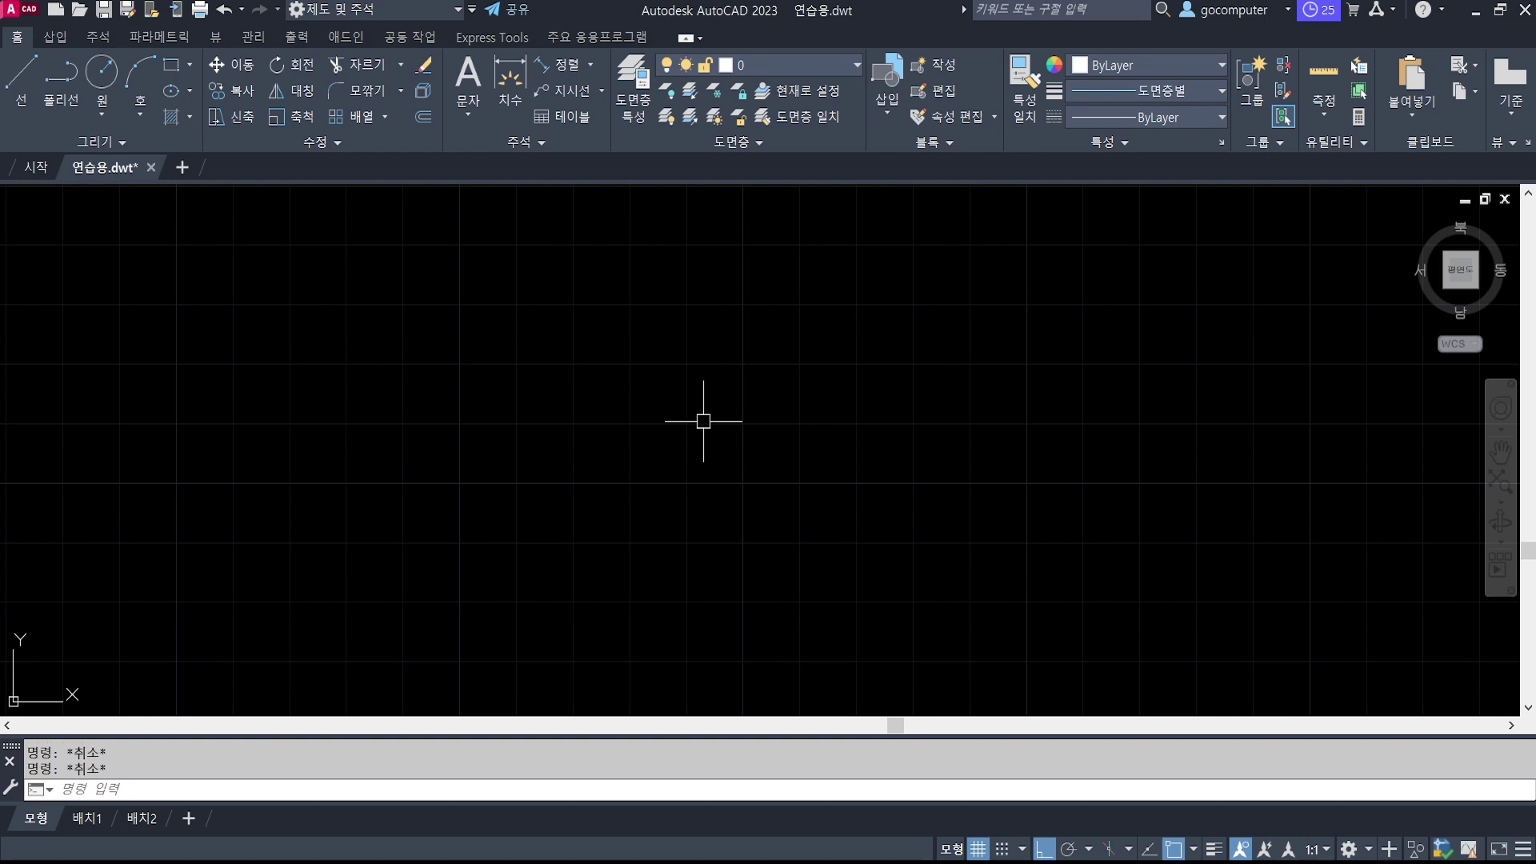
Draw a horizontal line across the middle of the empty drawing area.
text(l)
key(Return)
click(556, 497)
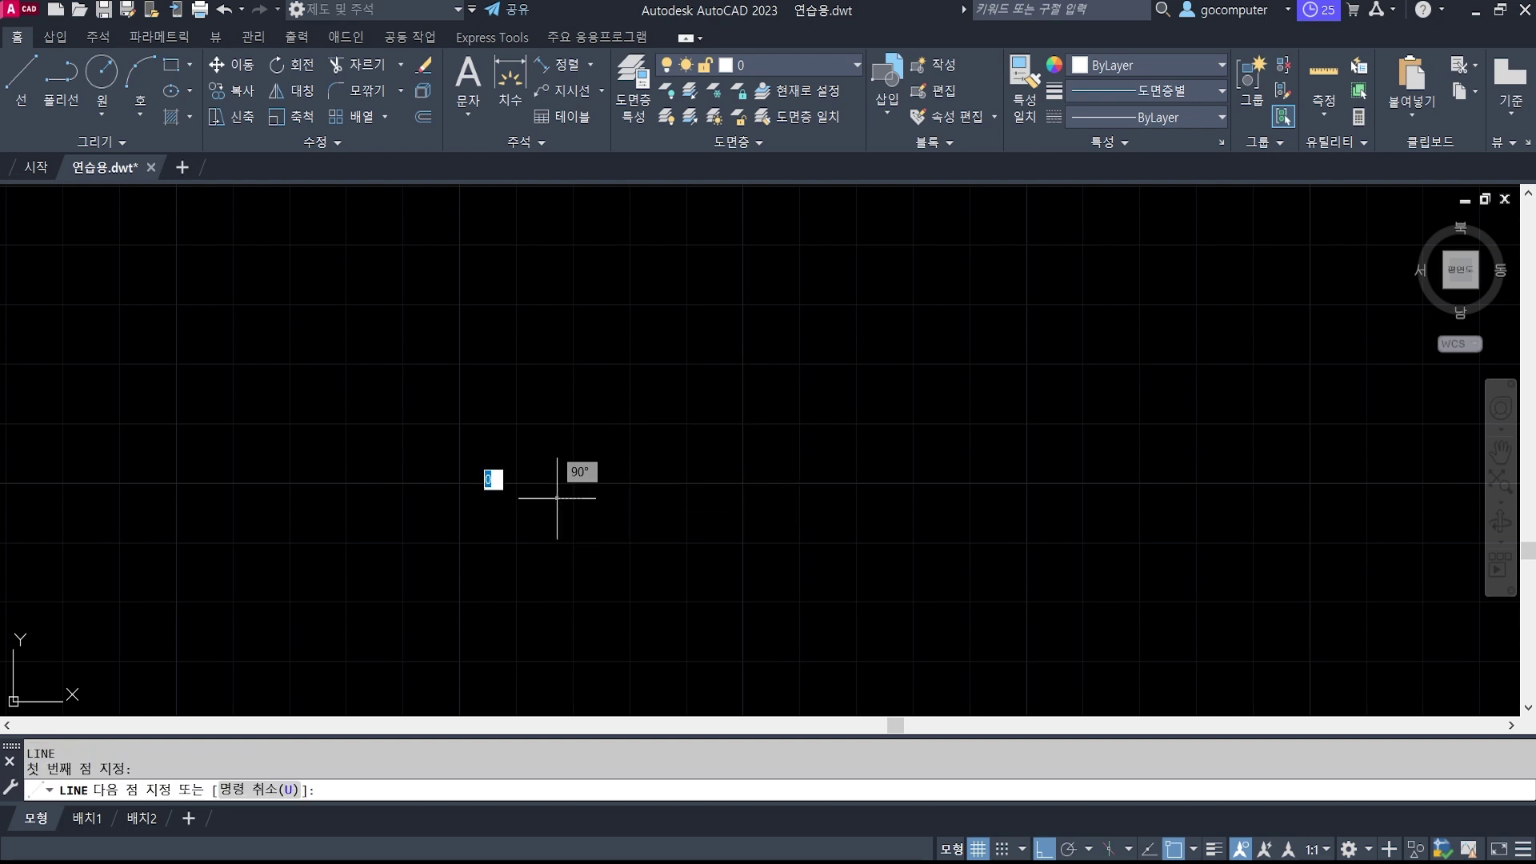
click(904, 436)
key(Return)
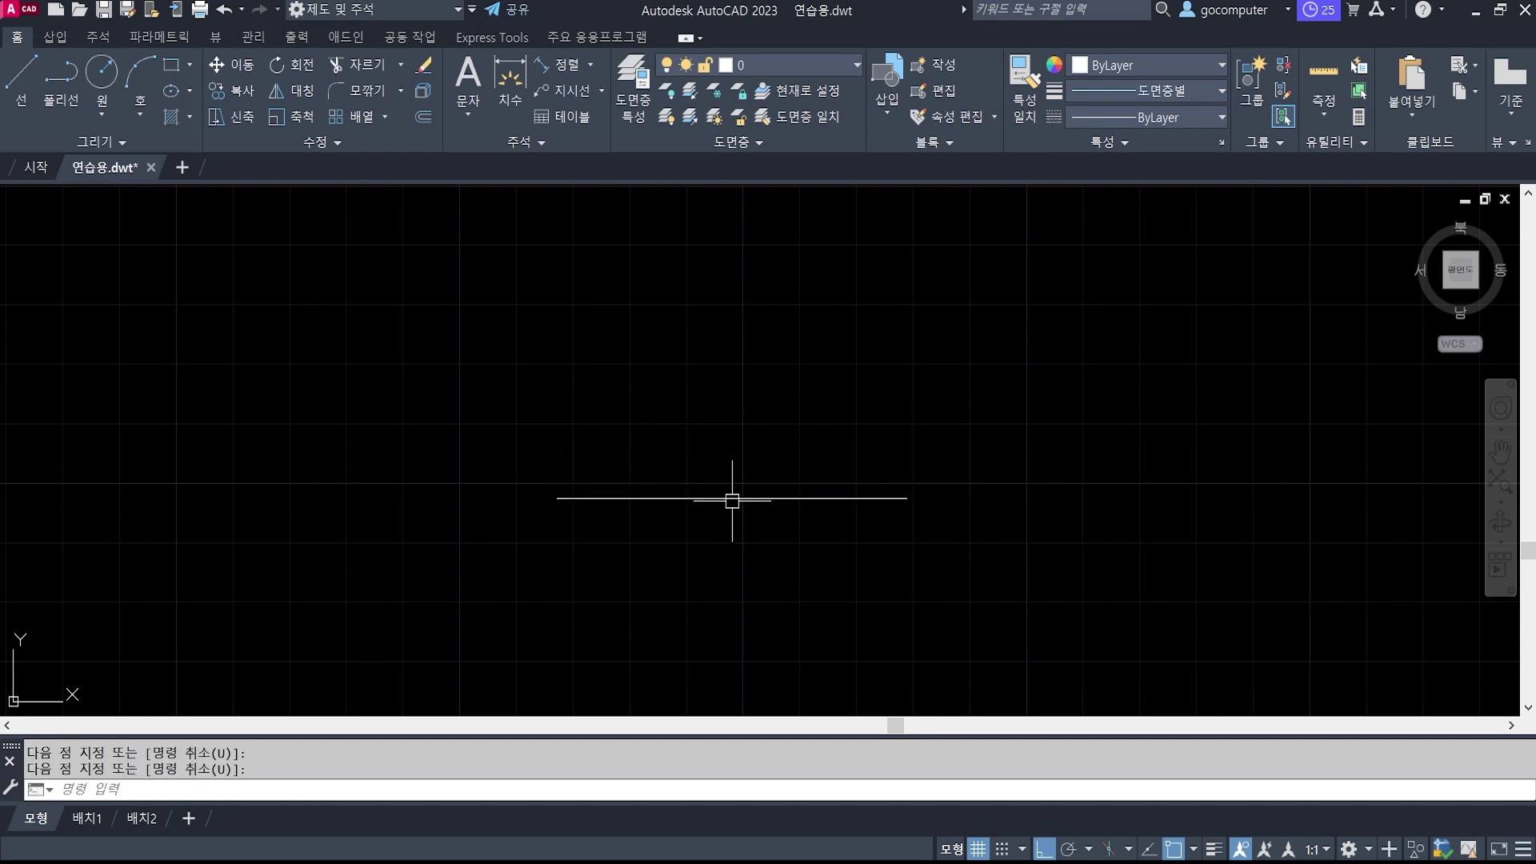
Turn ortho mode off and draw a line rising at about 47° from the horizontal line's left endpoint.
click(1044, 848)
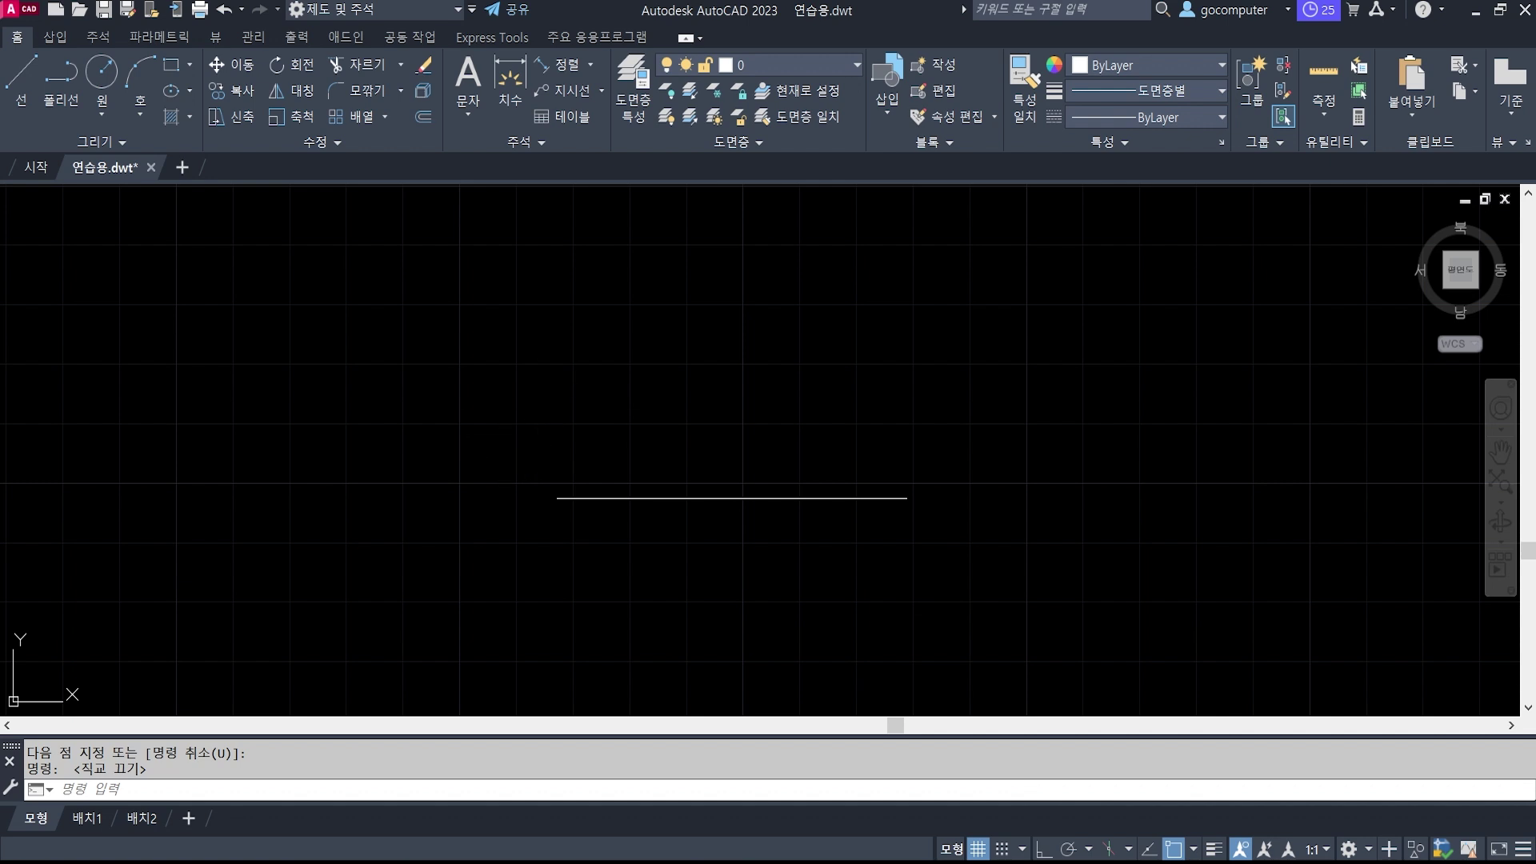
key(Return)
click(556, 498)
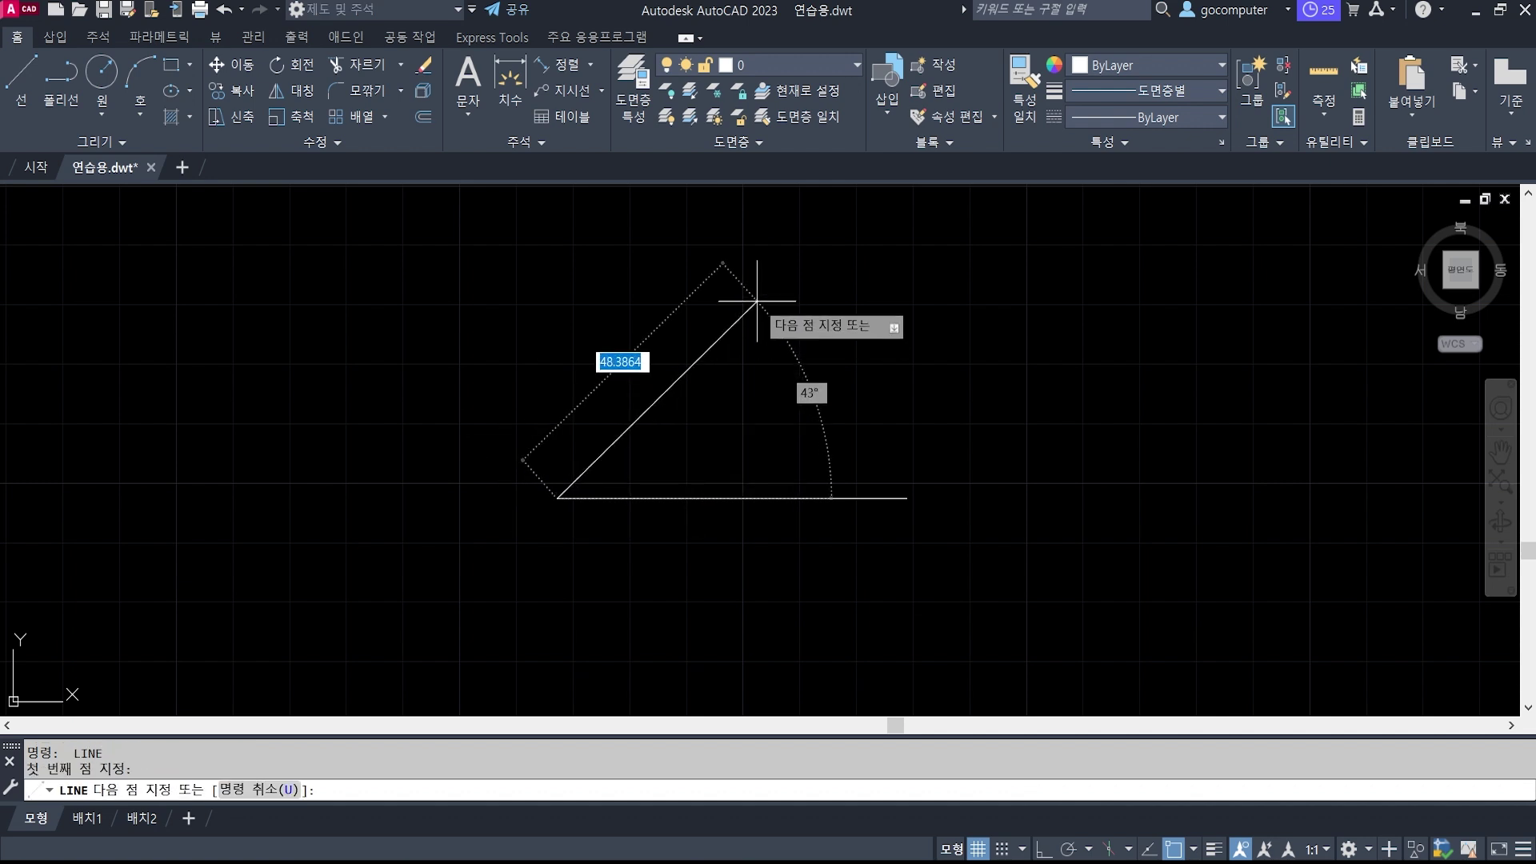
click(769, 263)
key(Return)
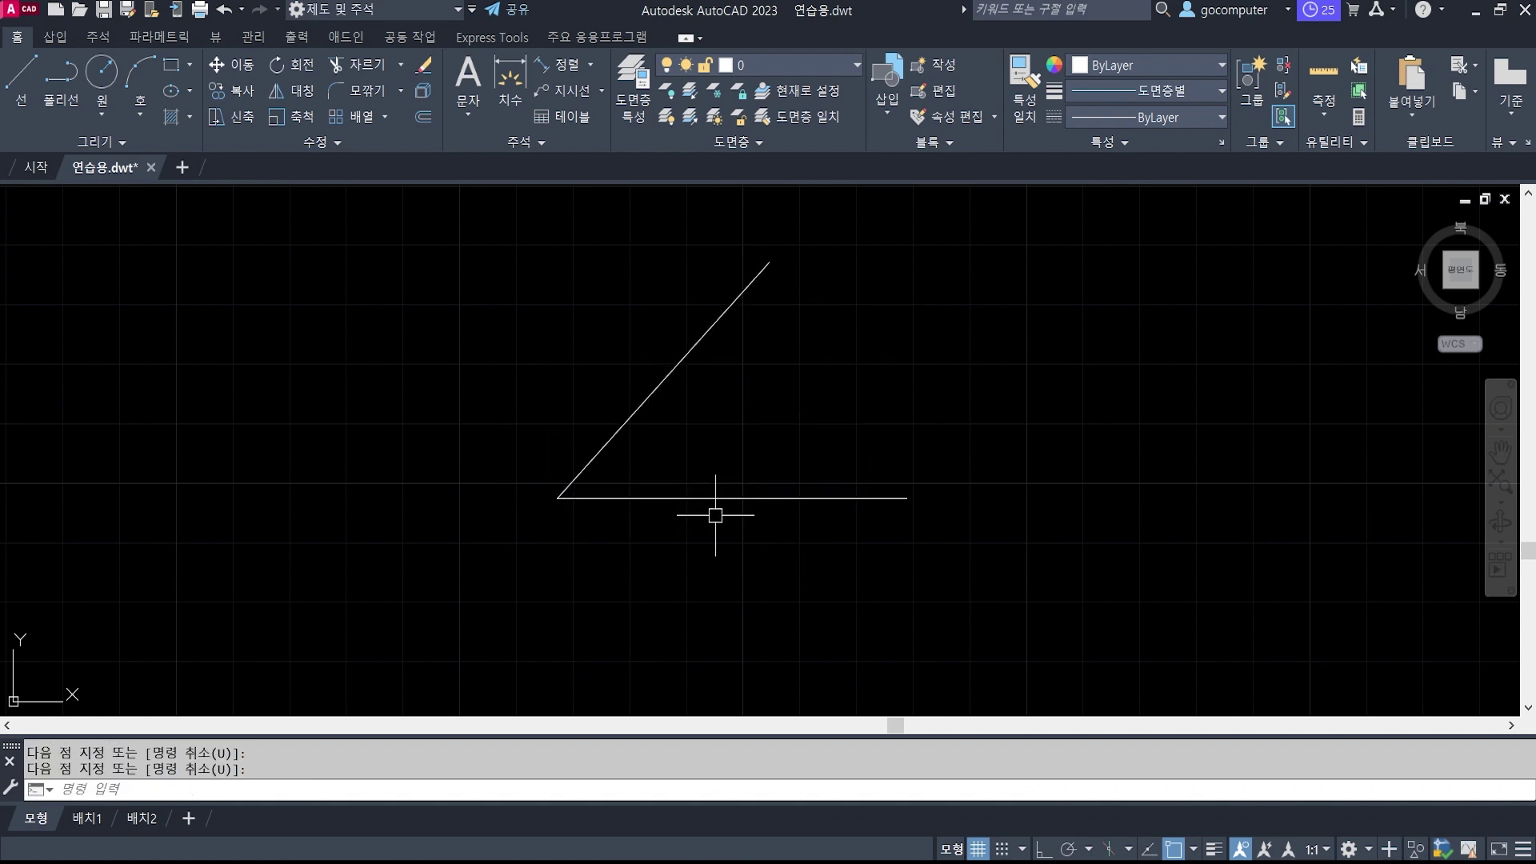
Add an angular dimension between the horizontal and slanted lines, placing its arc inside the acute angle.
click(591, 65)
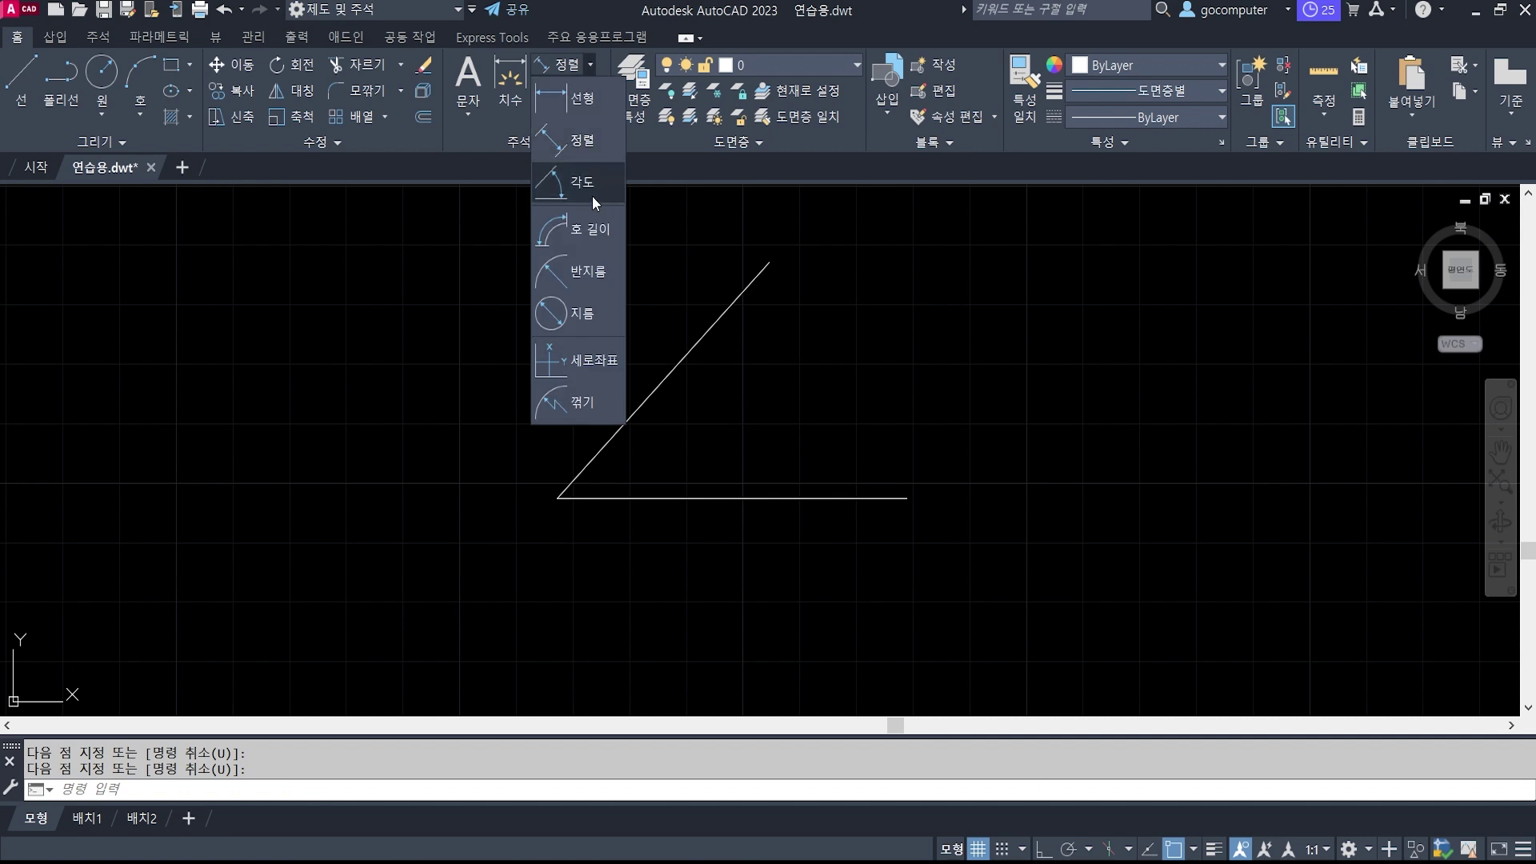
click(590, 190)
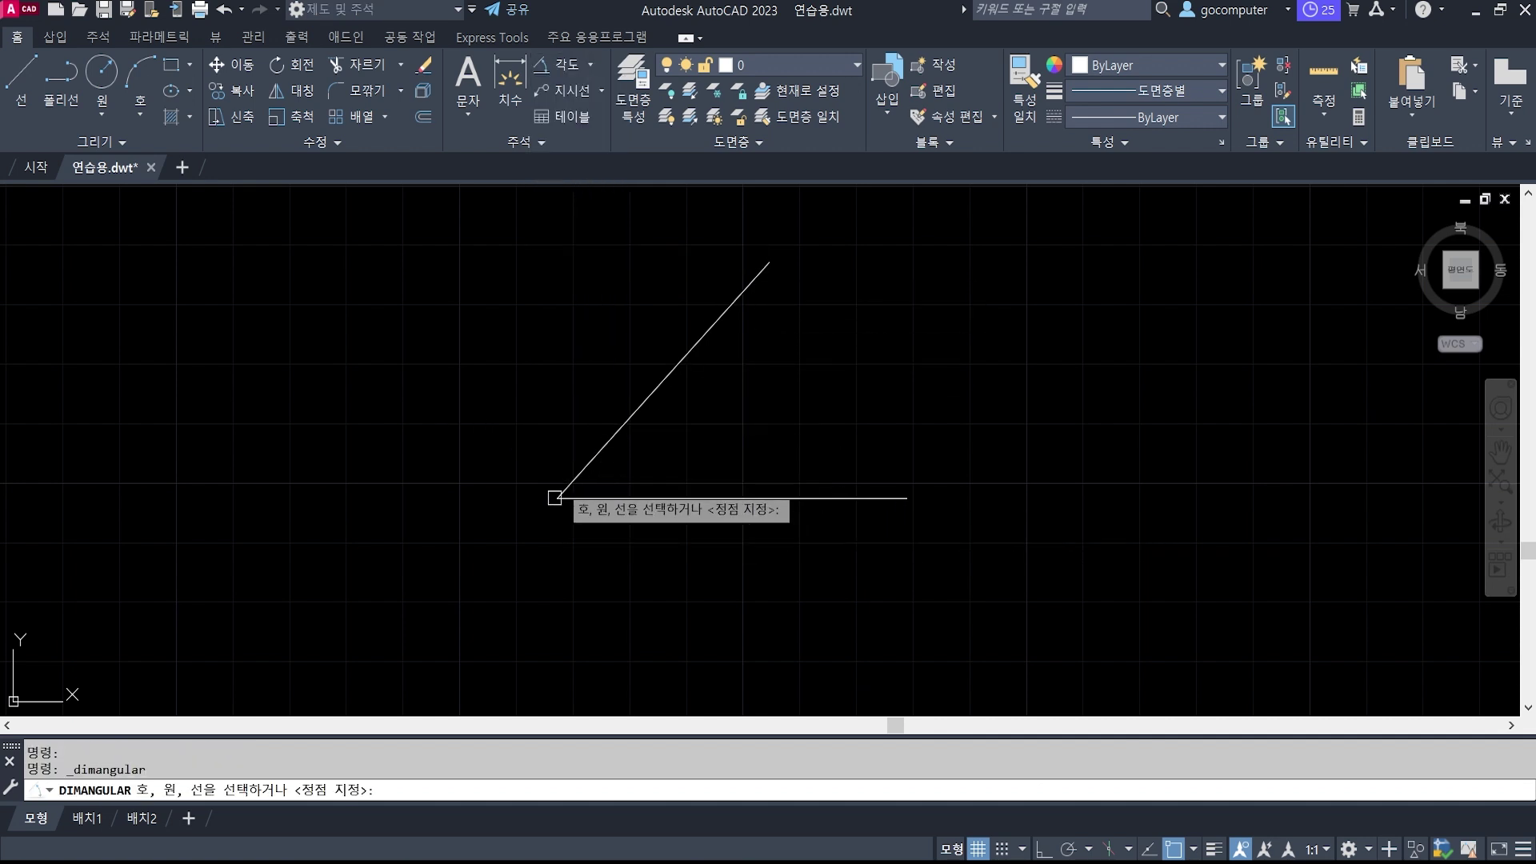
click(651, 496)
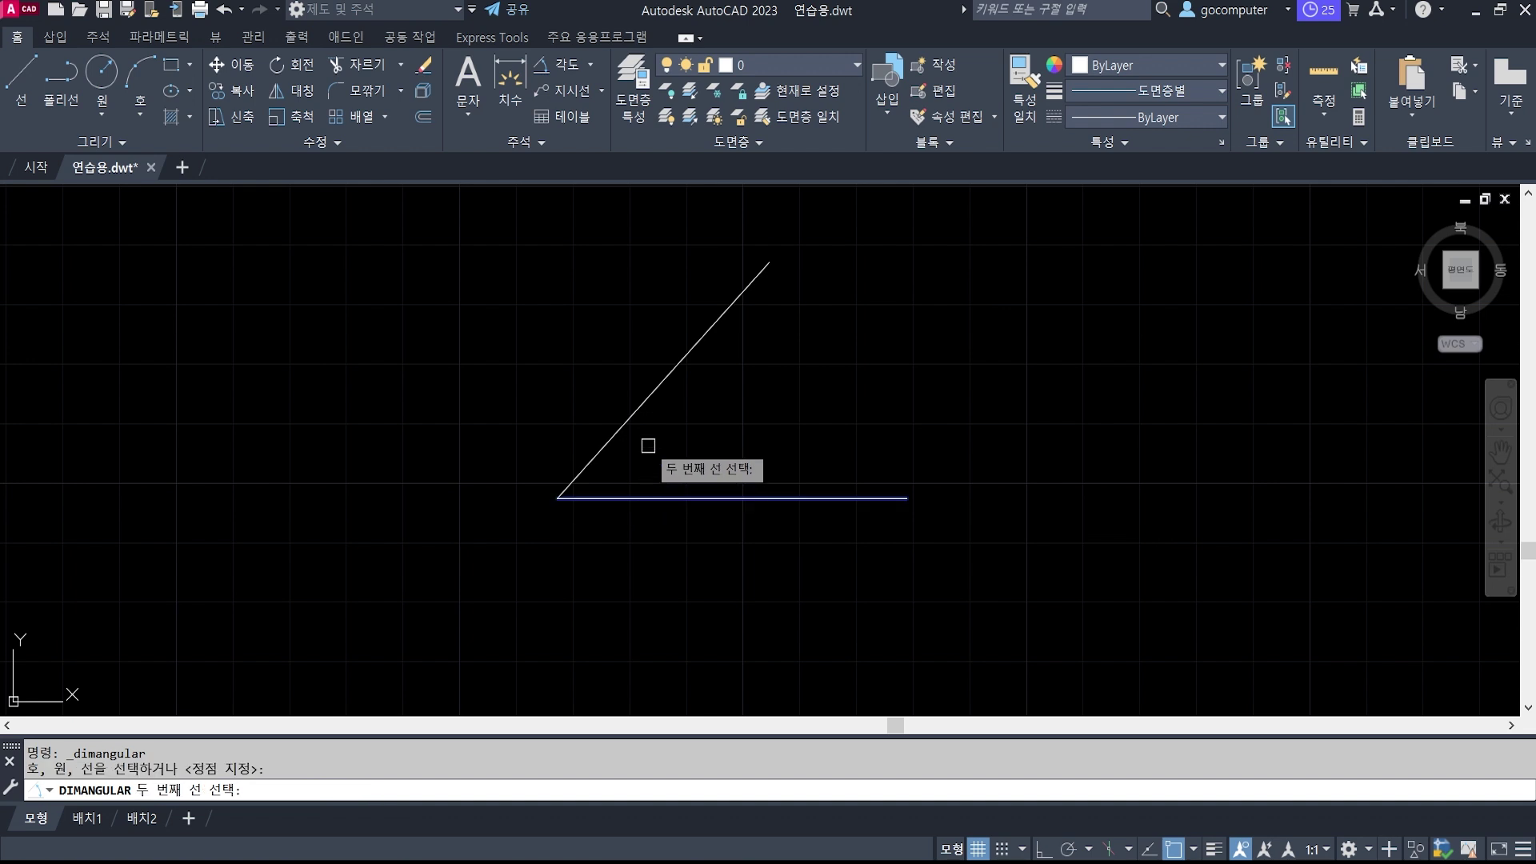
click(627, 422)
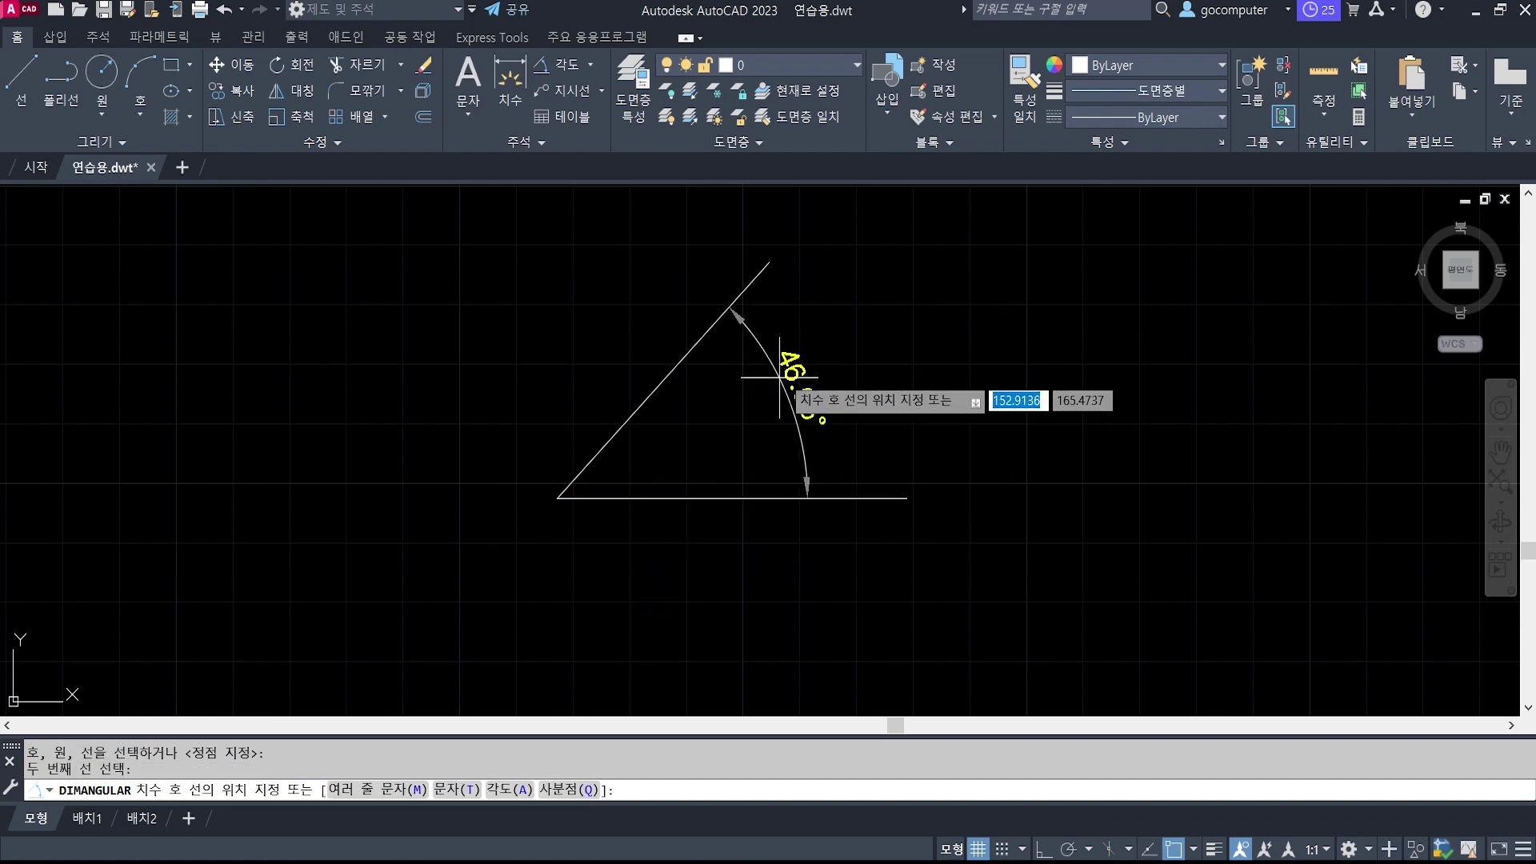
click(756, 404)
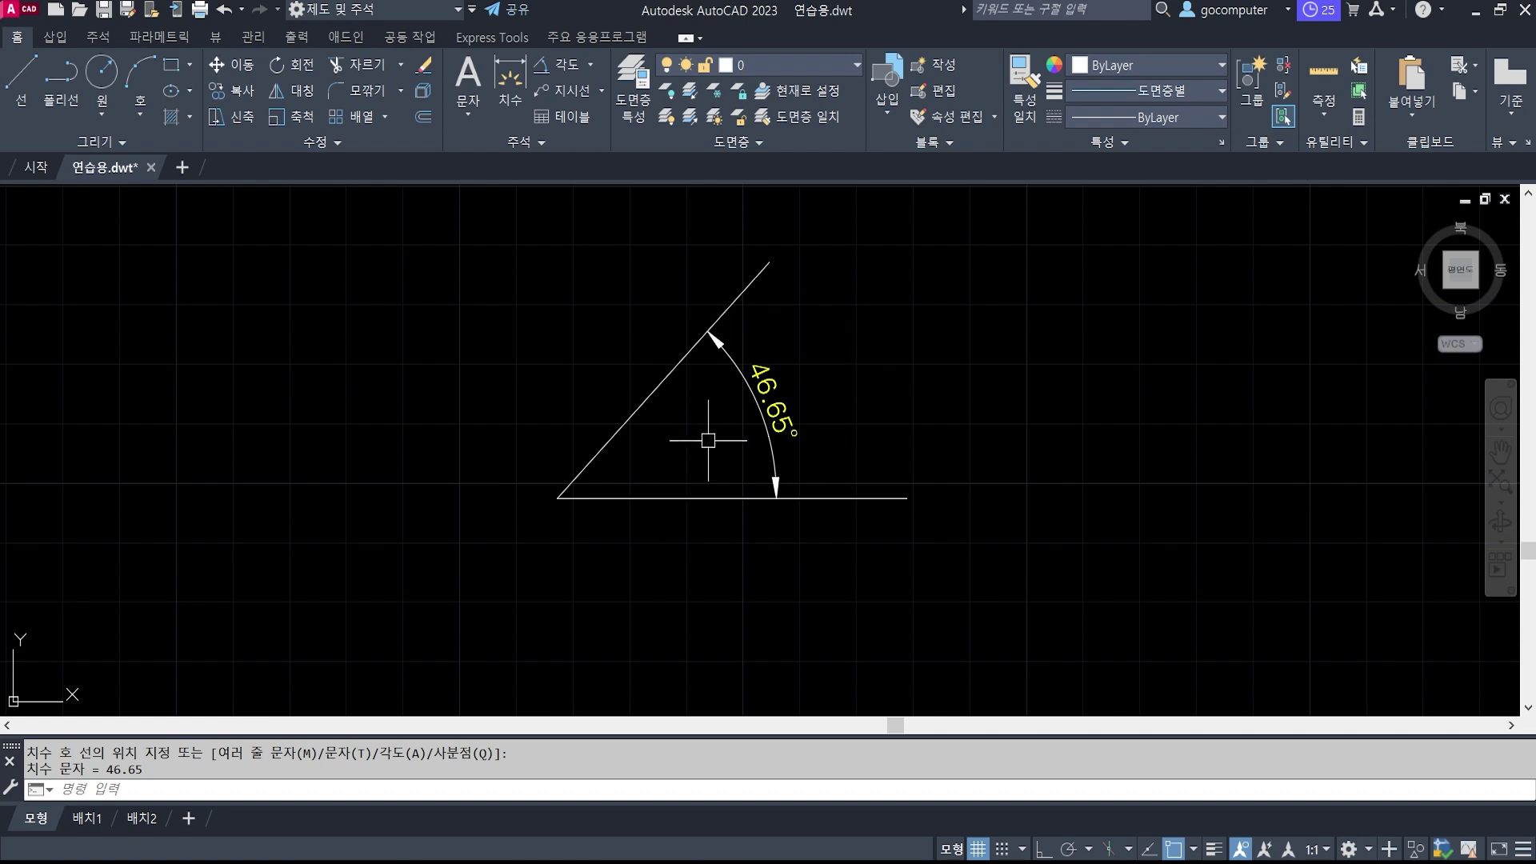
Erase the angular dimension between the two lines.
text(e)
key(space)
click(825, 440)
click(752, 381)
key(space)
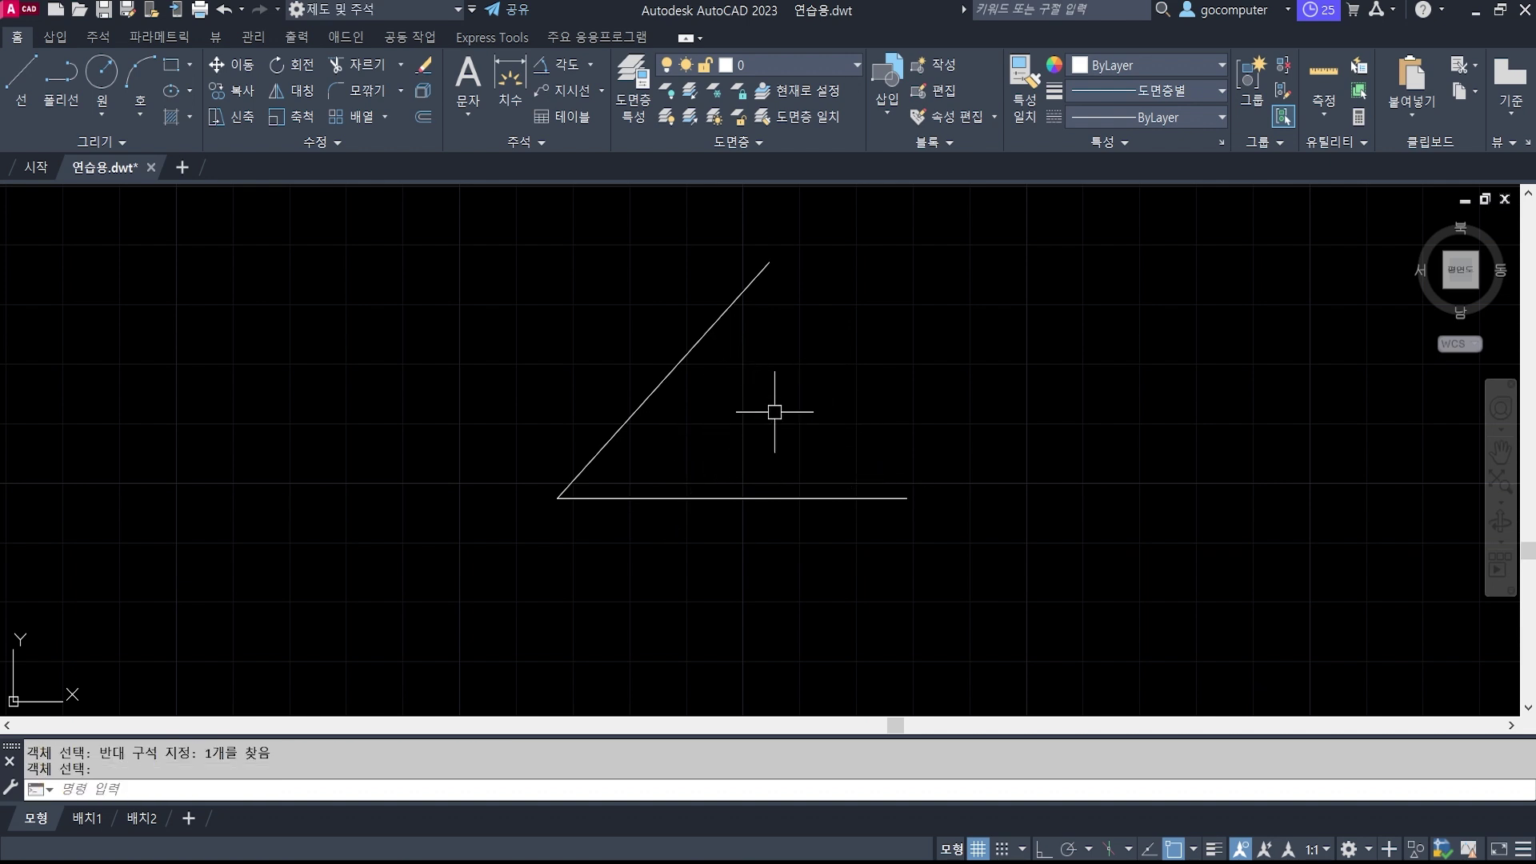
click(560, 65)
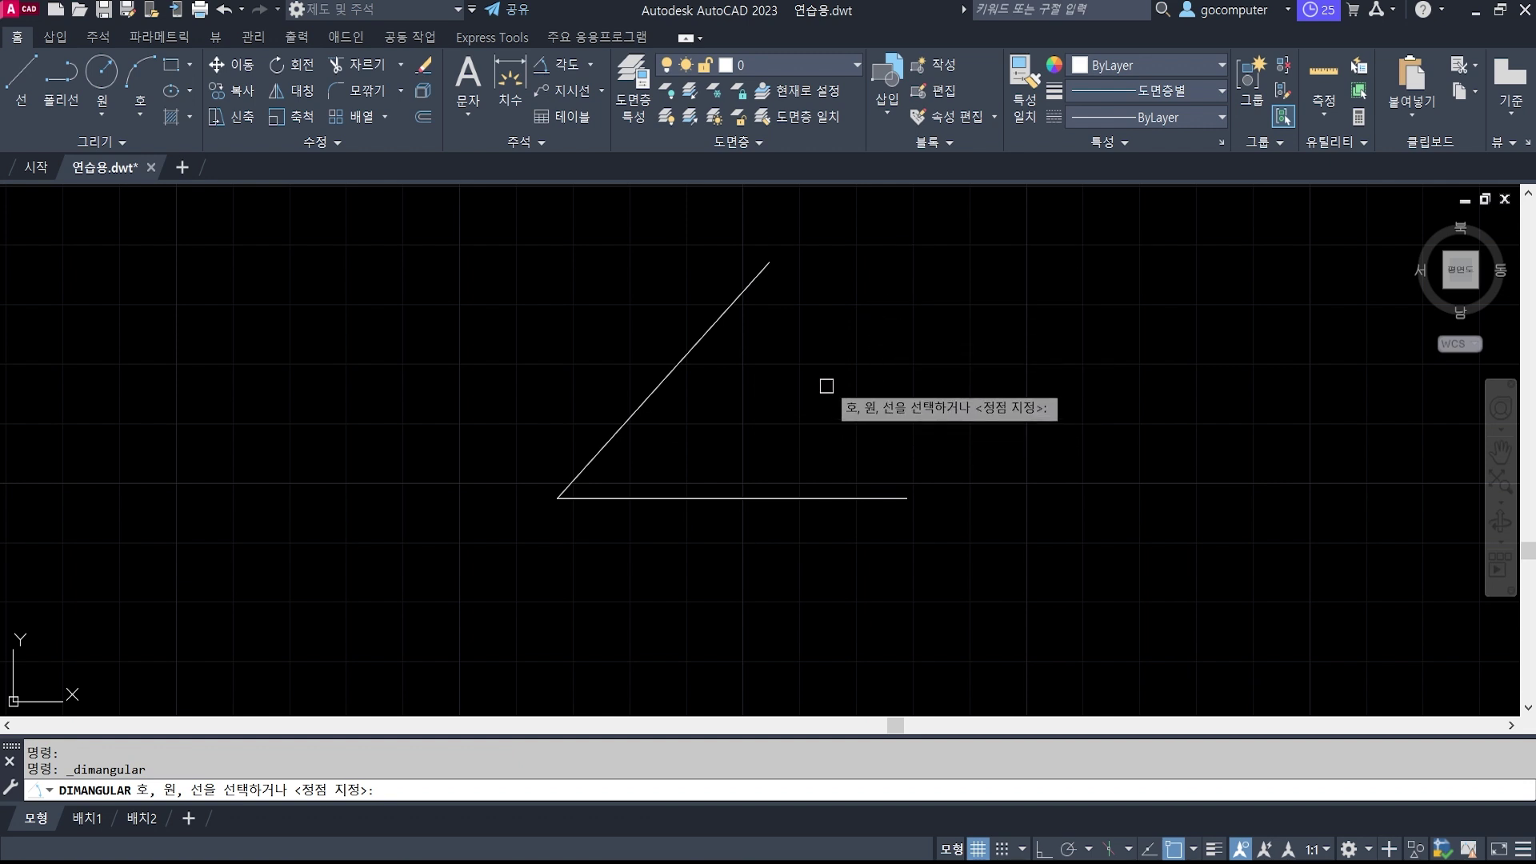
key(Escape)
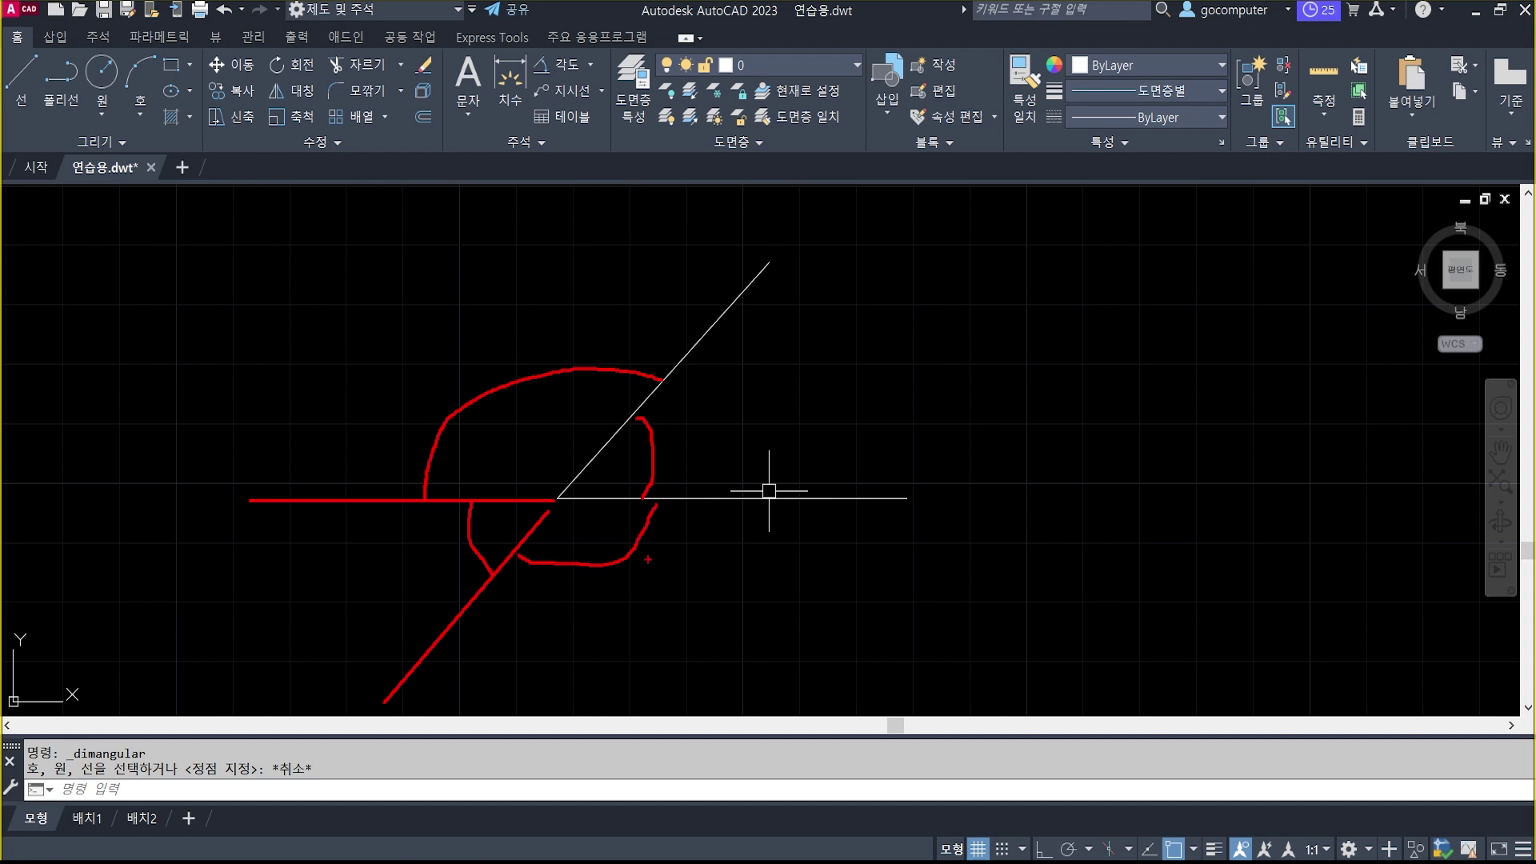
key(Escape)
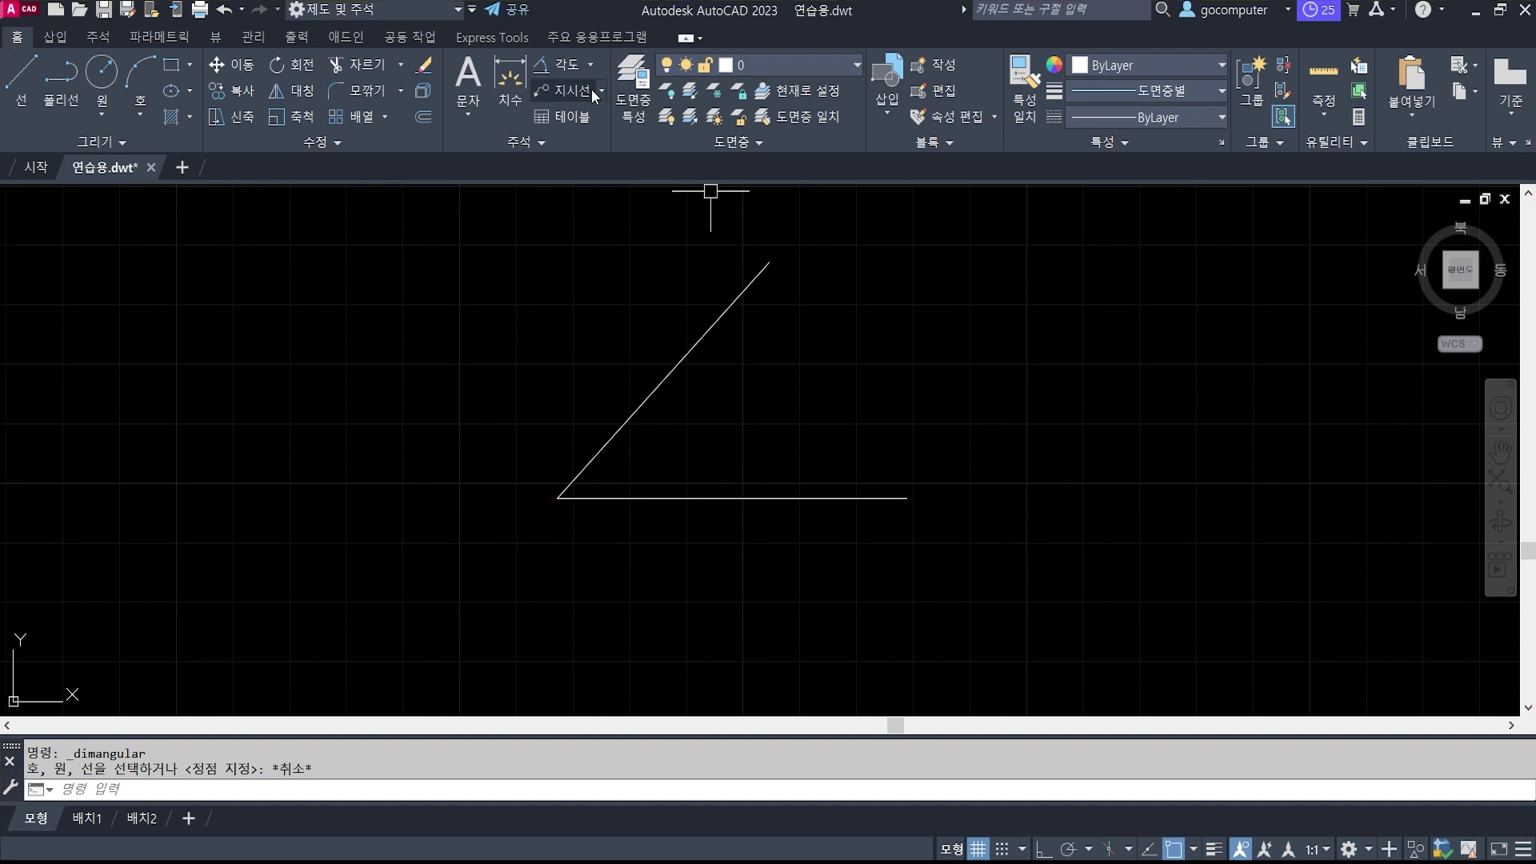
Try an angular dimension between the slanted and horizontal lines with its arc on the opposite side of the vertex.
click(562, 68)
click(626, 426)
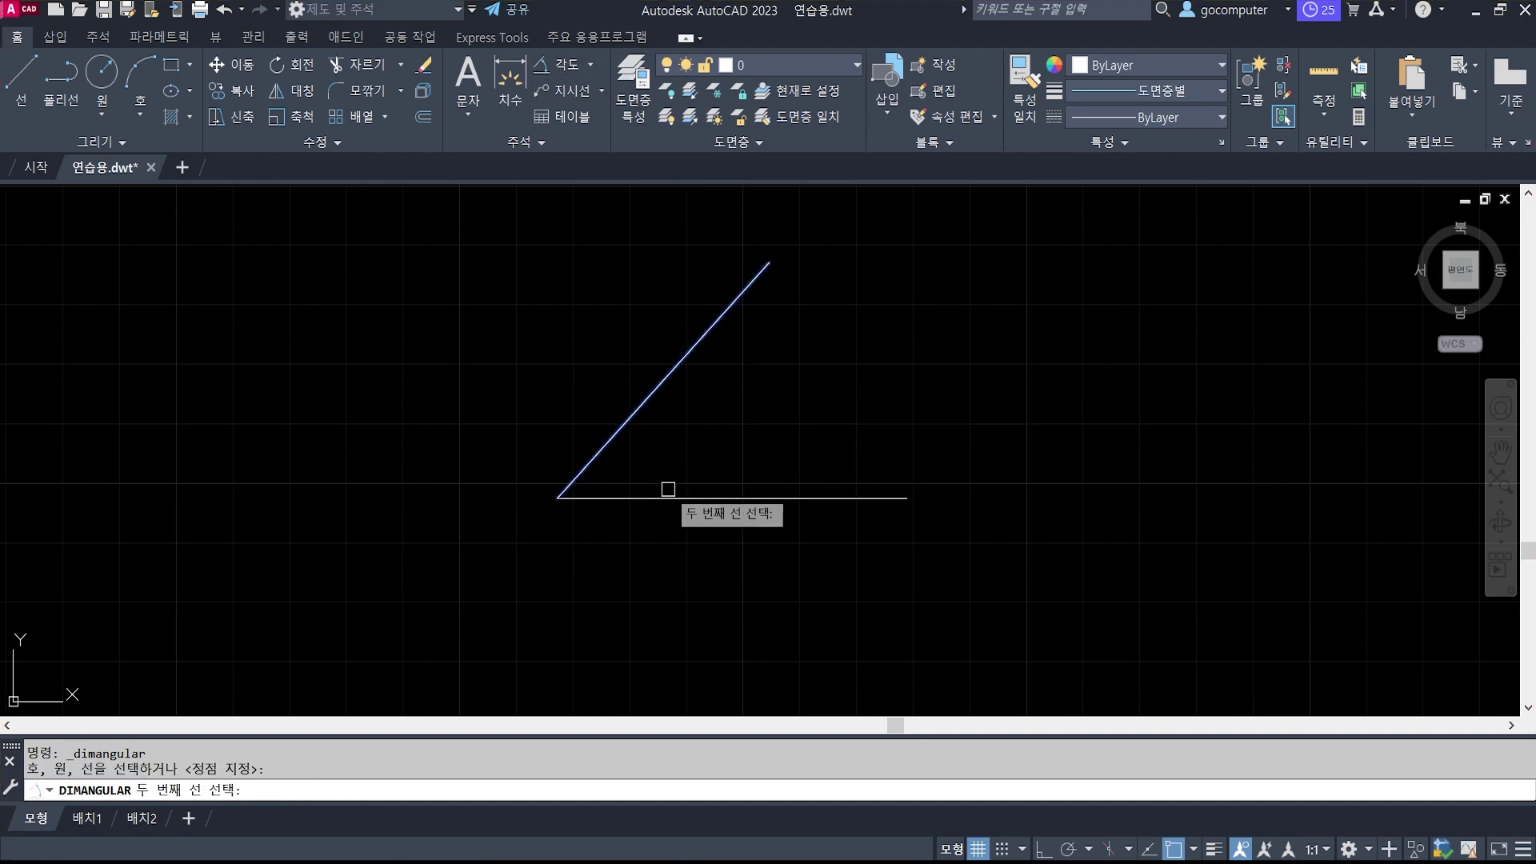
click(669, 496)
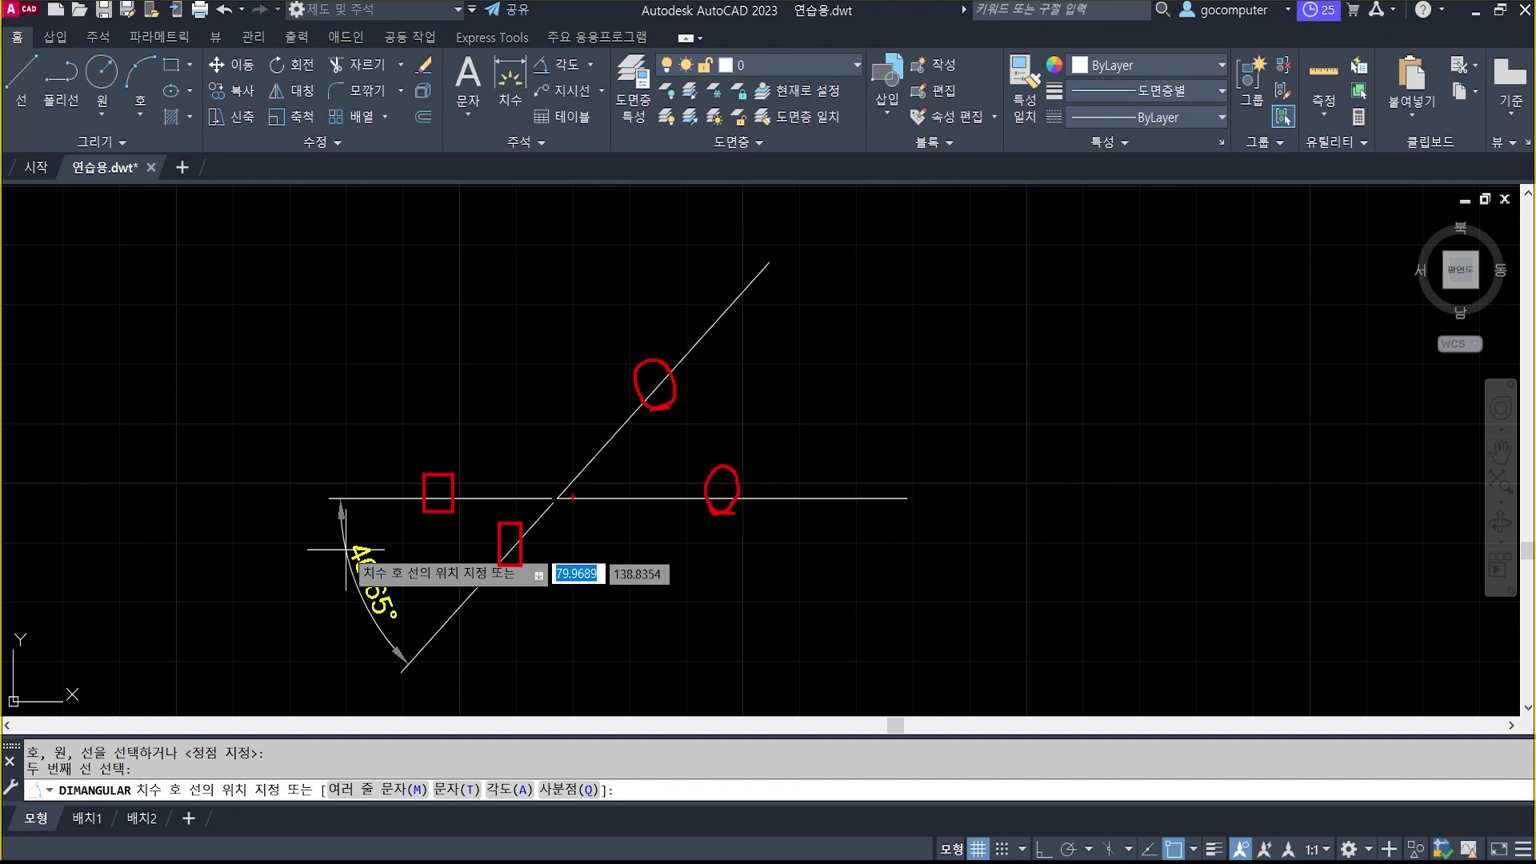
drag(438, 485, 320, 495)
drag(432, 618, 398, 684)
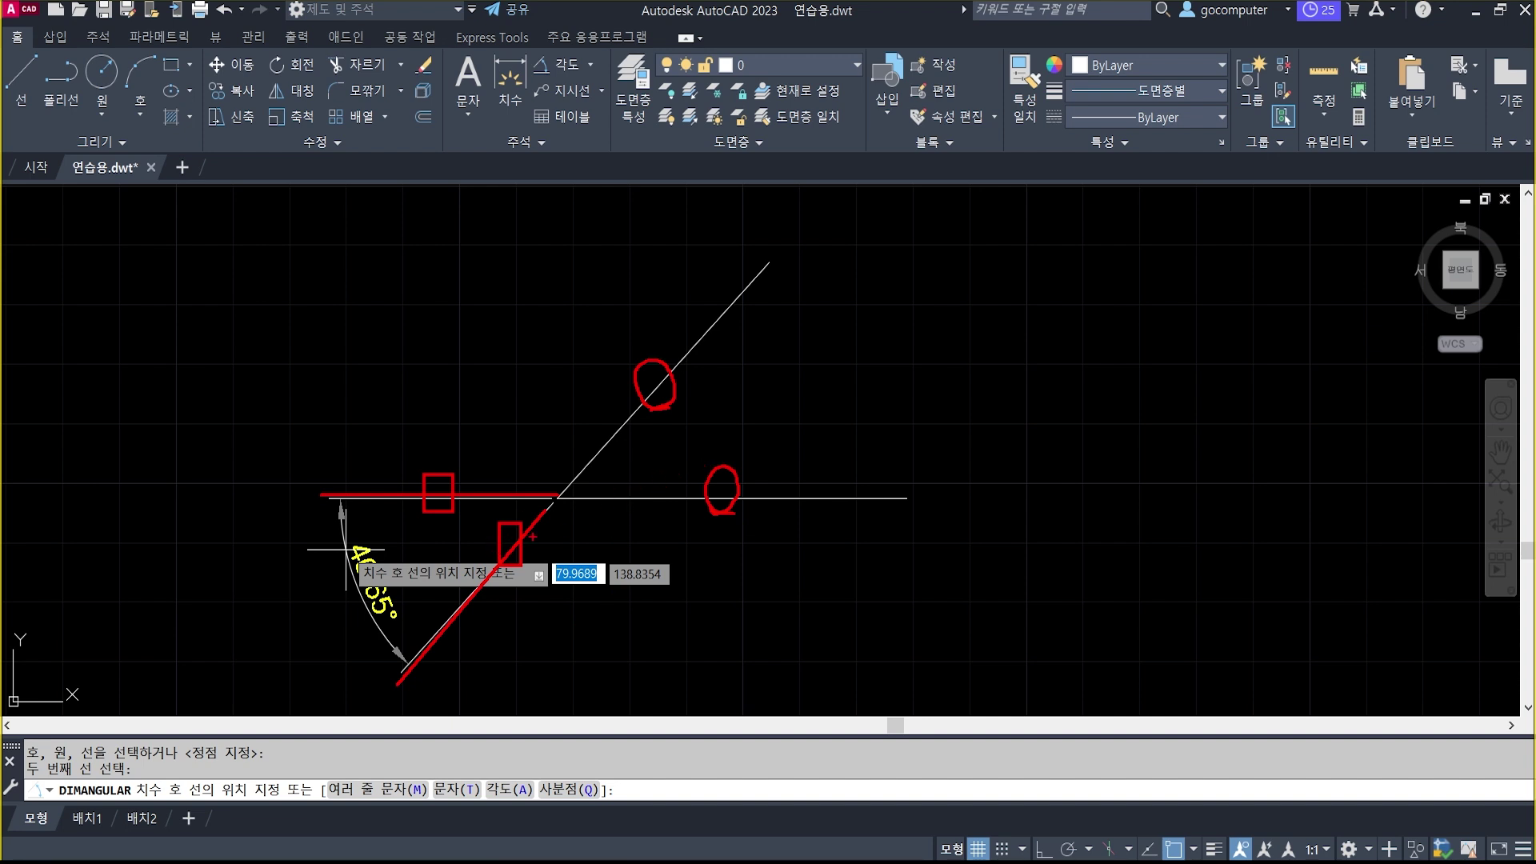
key(Escape)
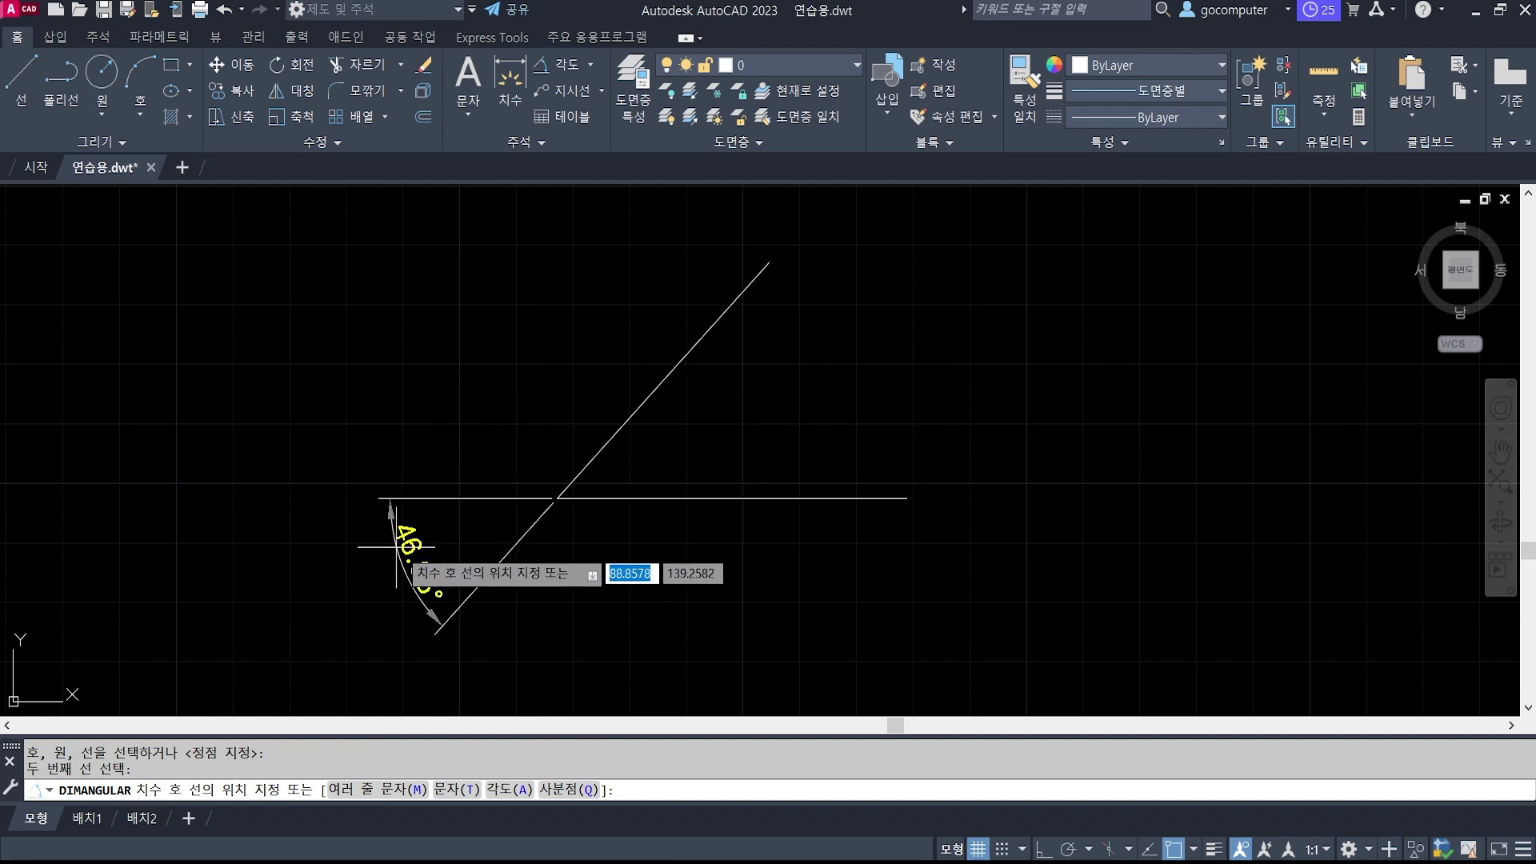
key(Escape)
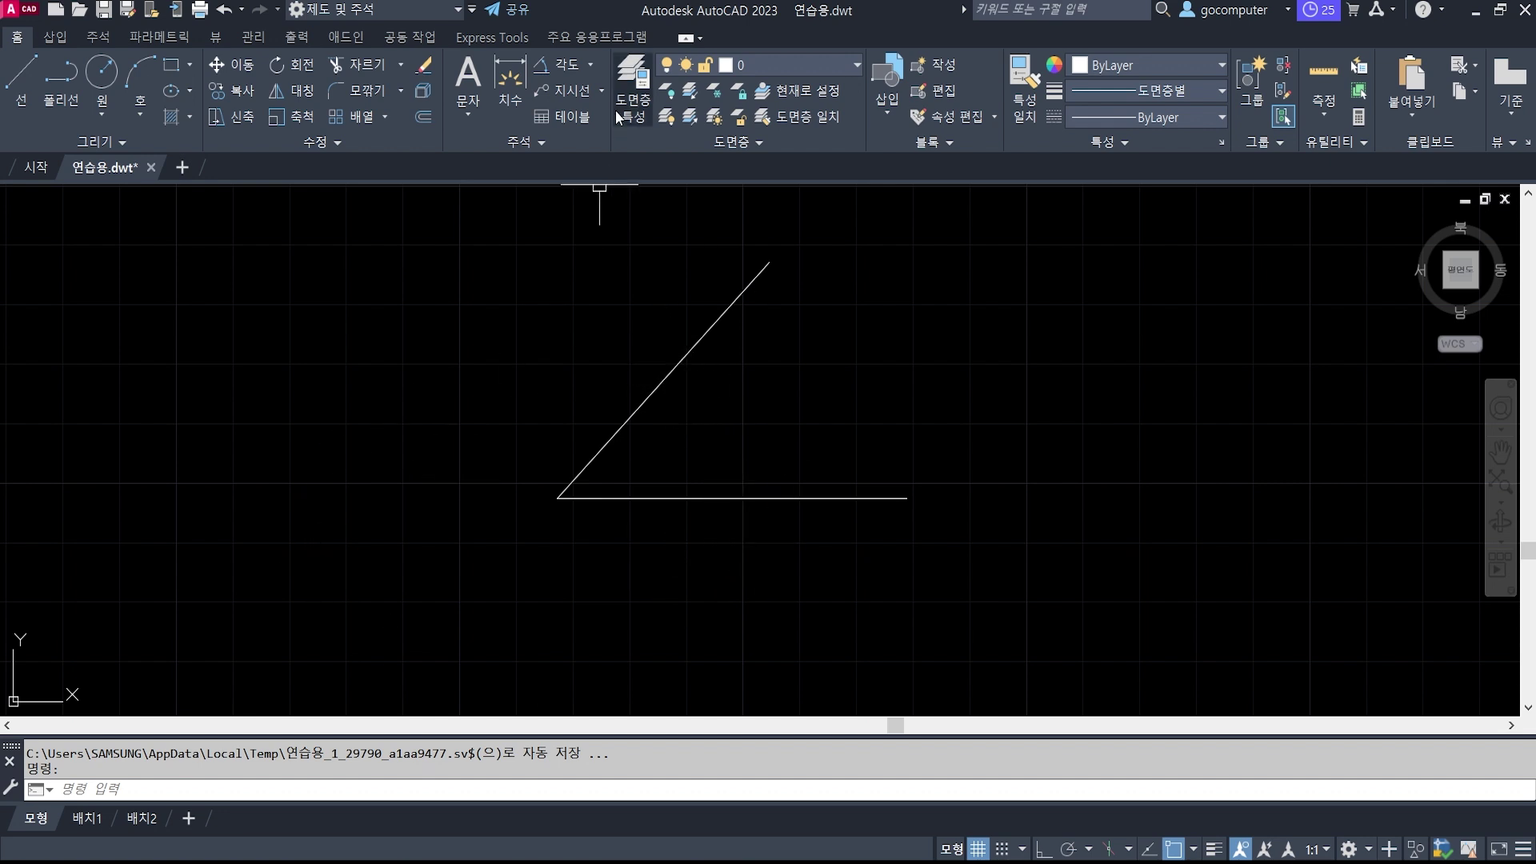
click(591, 68)
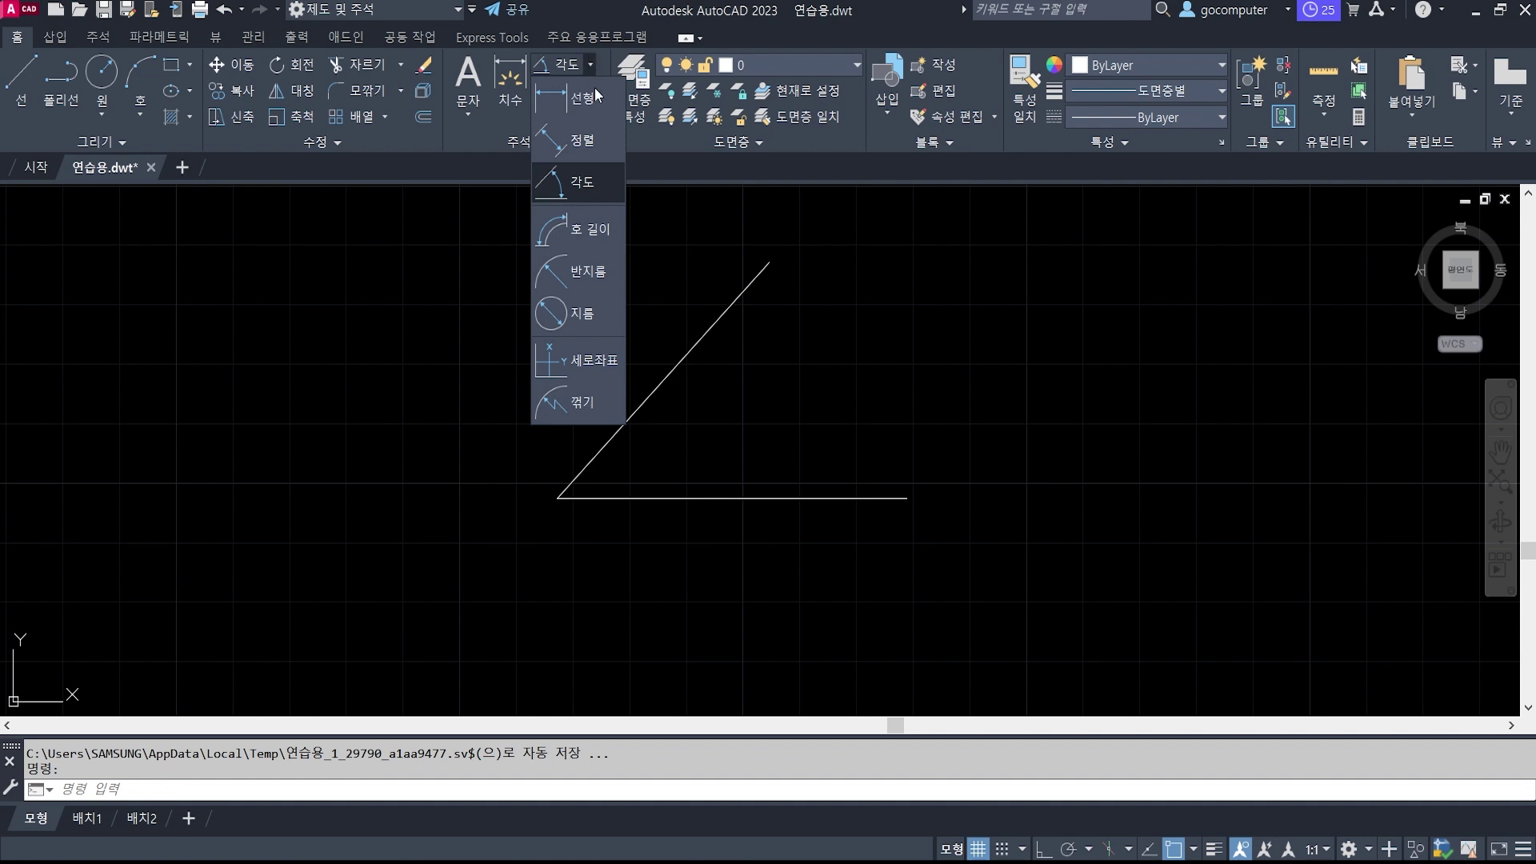
key(Escape)
key(Escape)
key(Escape)
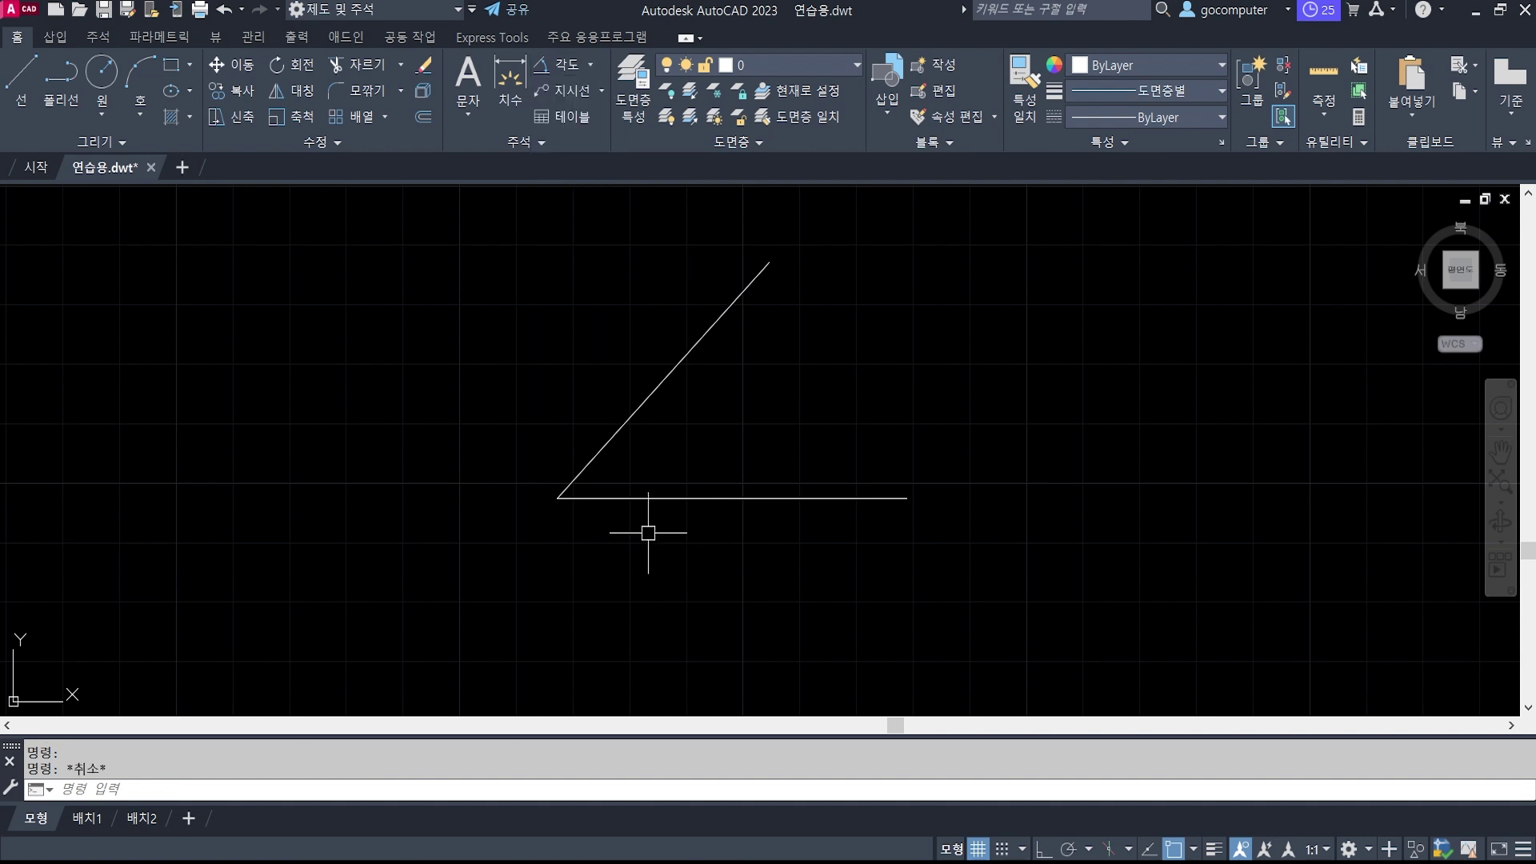
Erase the horizontal and slanted lines with a crossing selection around their shared vertex.
text(e)
key(space)
click(632, 529)
click(480, 415)
key(space)
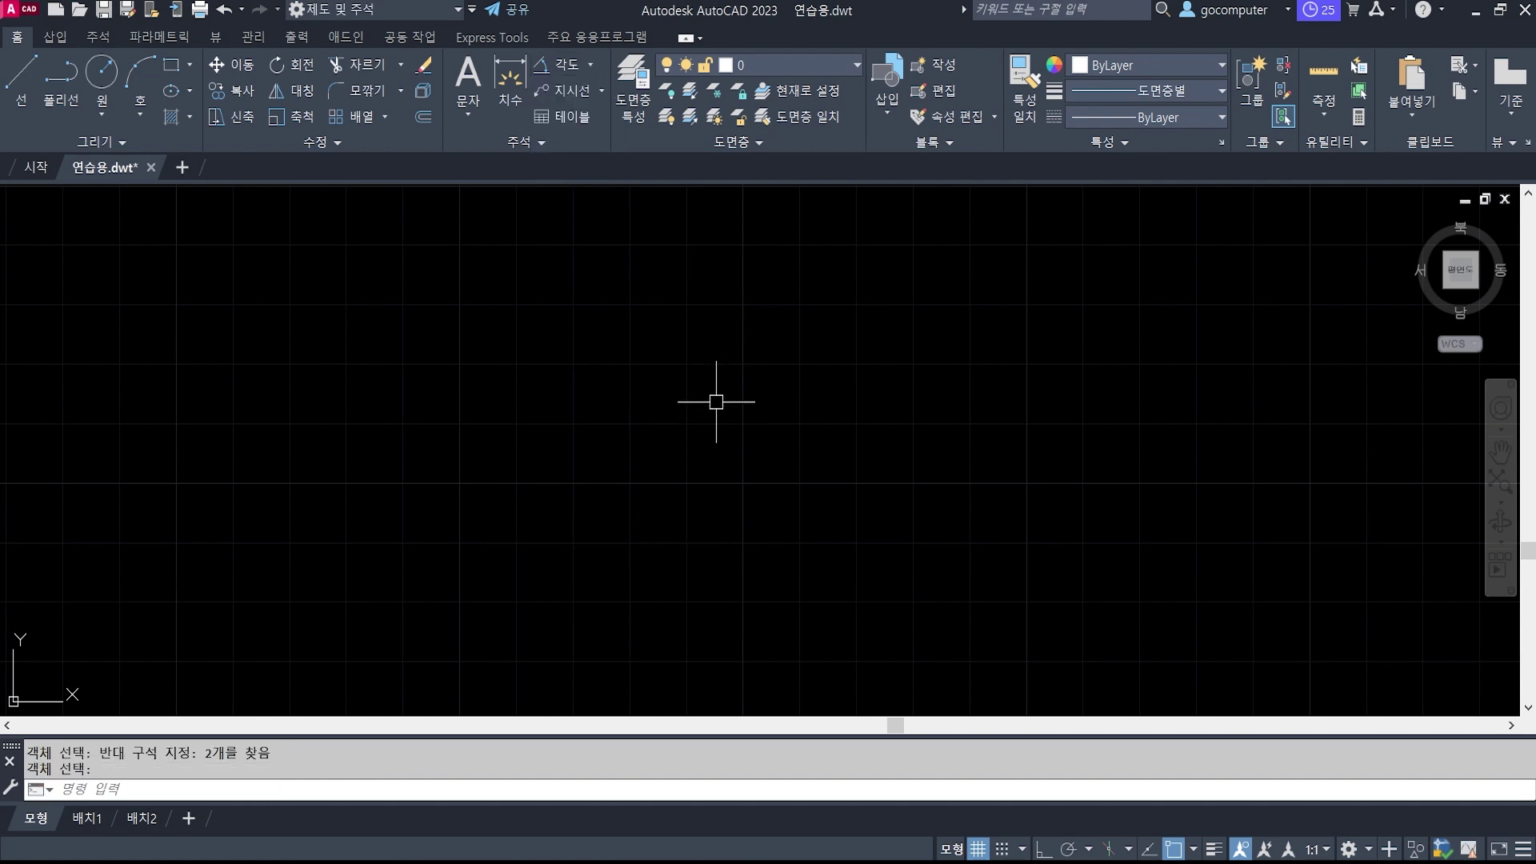
Draw an upward-bulging three-point arc with an arc length of about 84 in the middle of the drawing area.
text(a)
key(space)
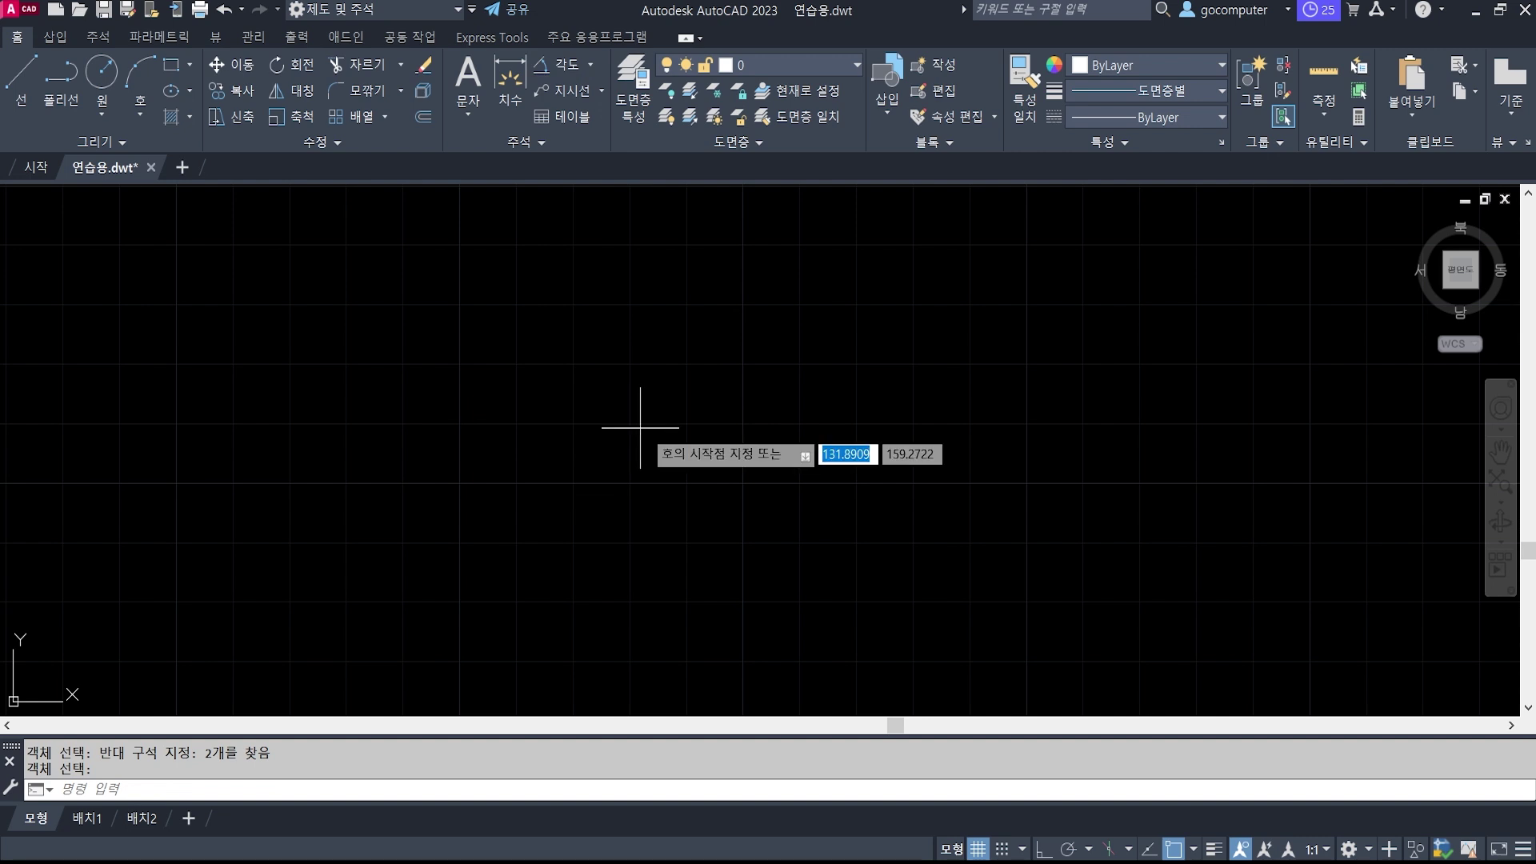
click(646, 354)
click(646, 354)
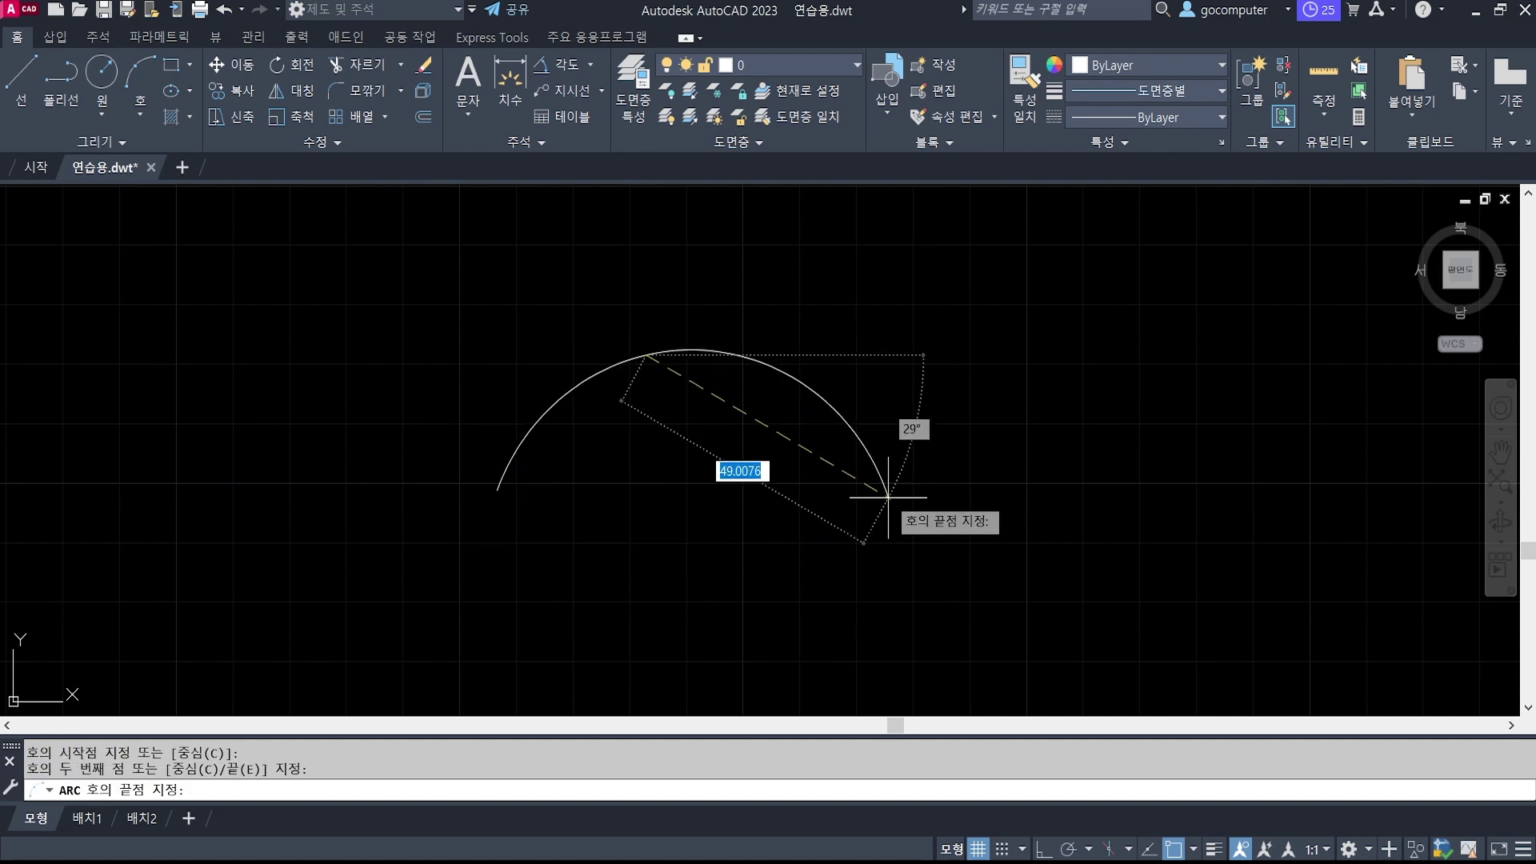
click(867, 473)
middle_drag(812, 260, 845, 340)
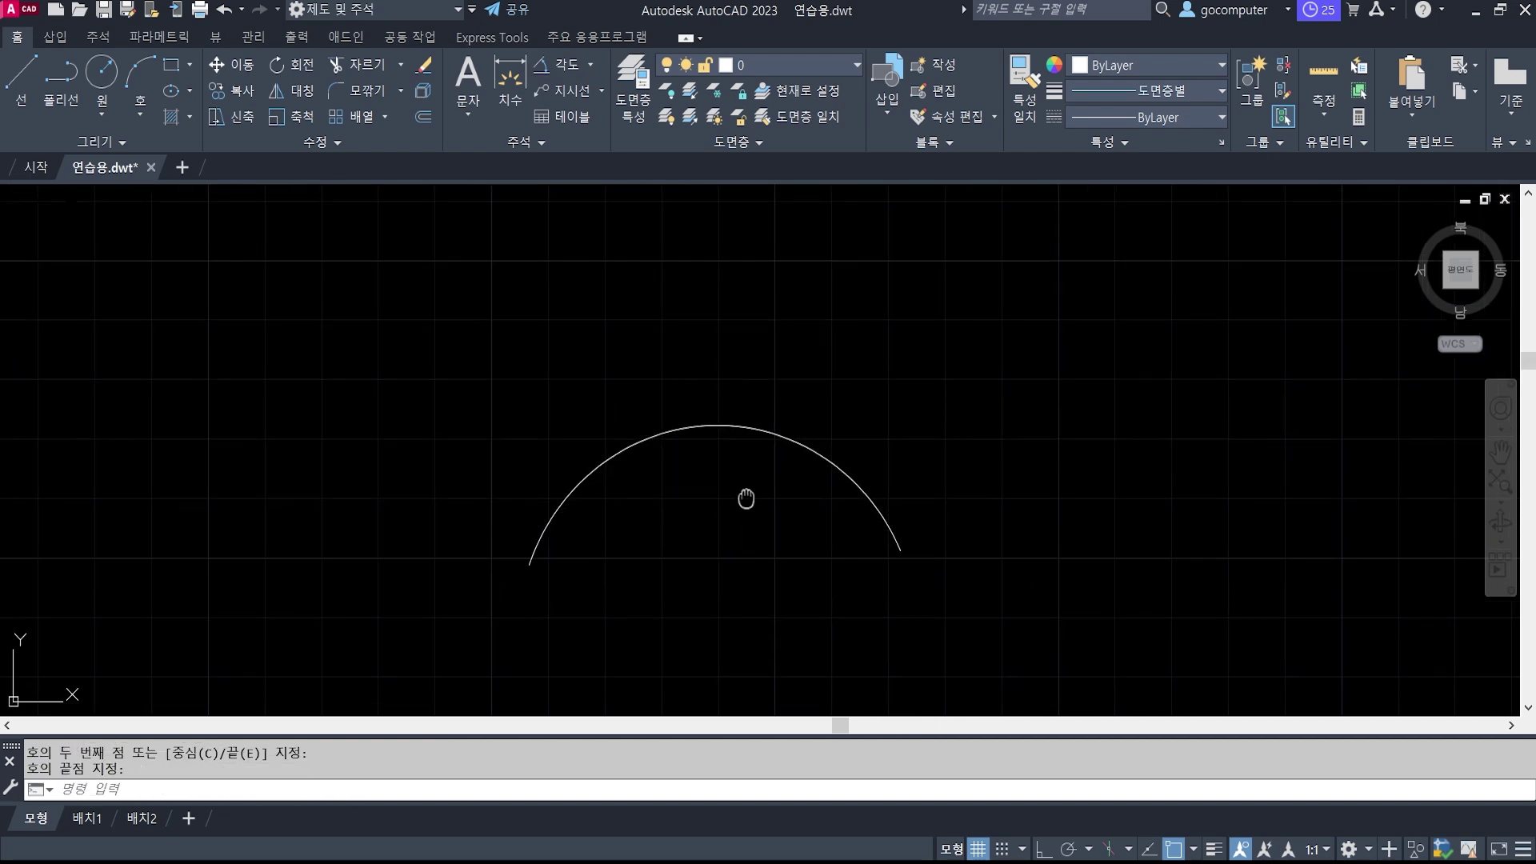
middle_drag(745, 498, 717, 428)
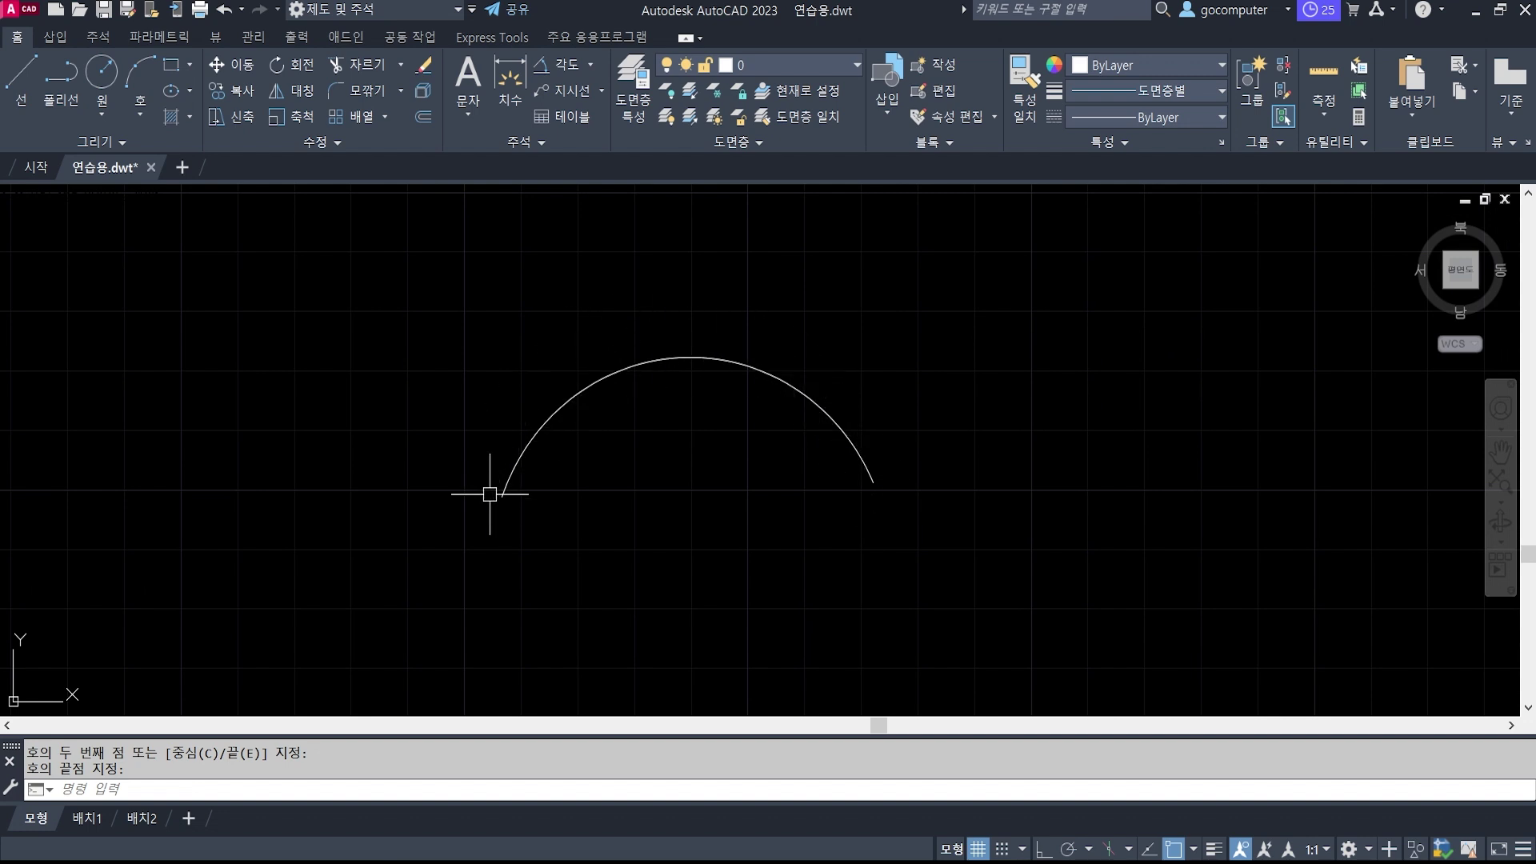
Add an arc length dimension to the arc, placed above its outer side.
click(590, 67)
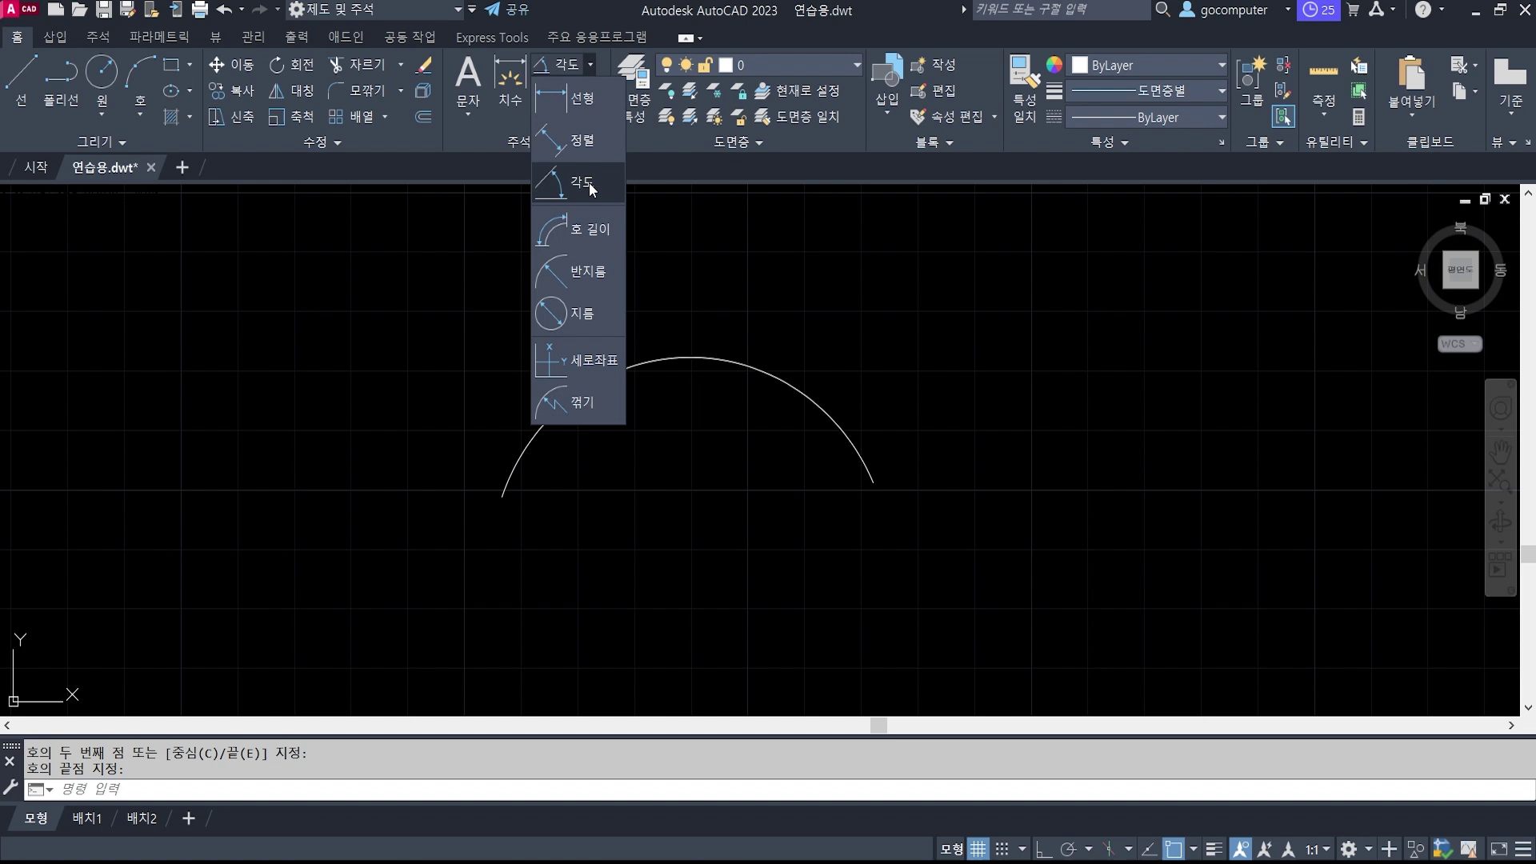
click(586, 233)
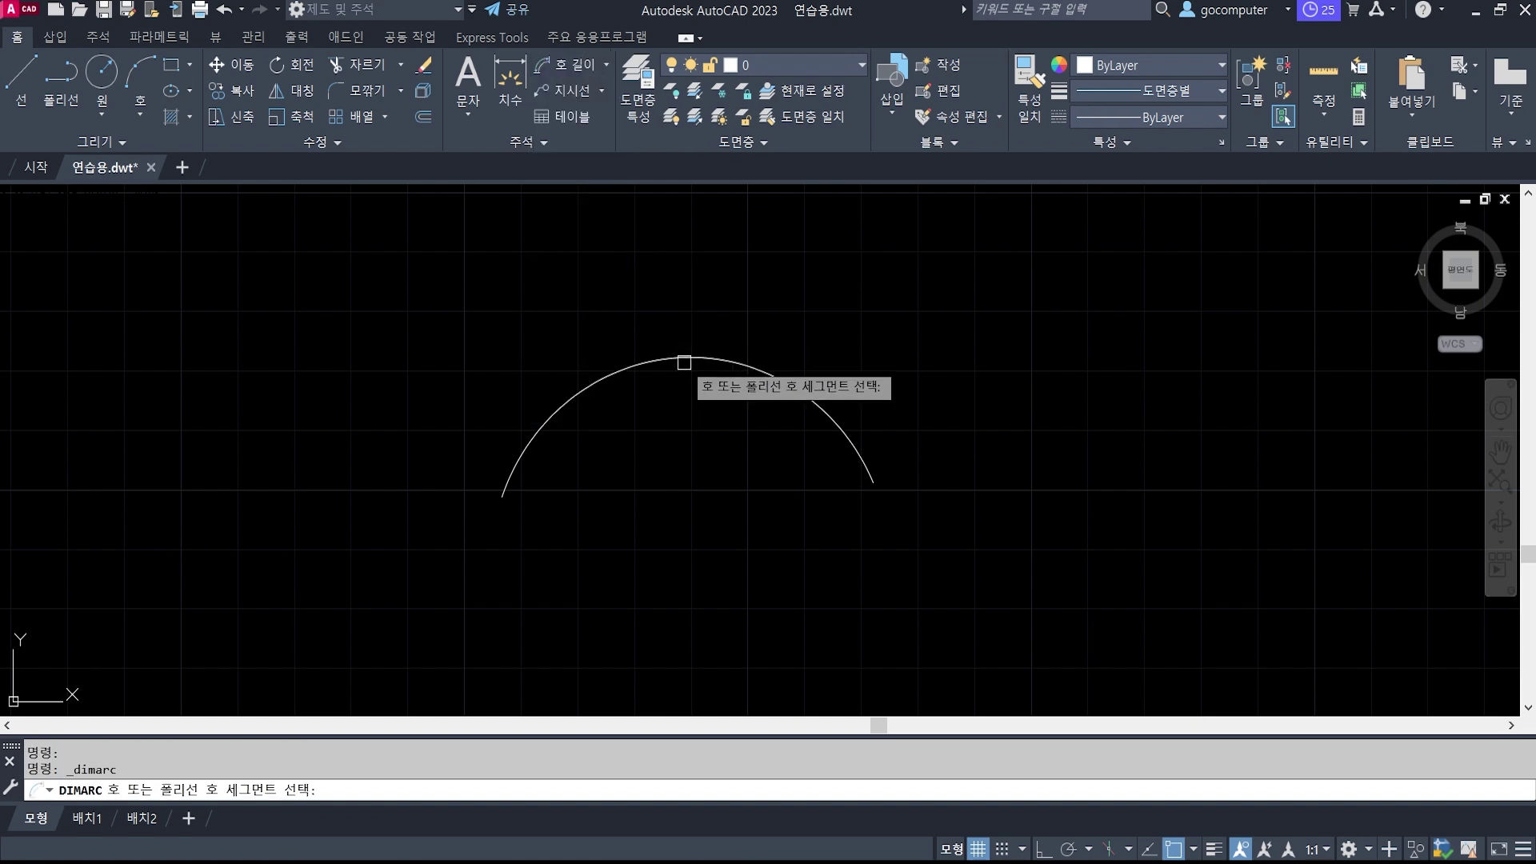
click(686, 357)
click(687, 287)
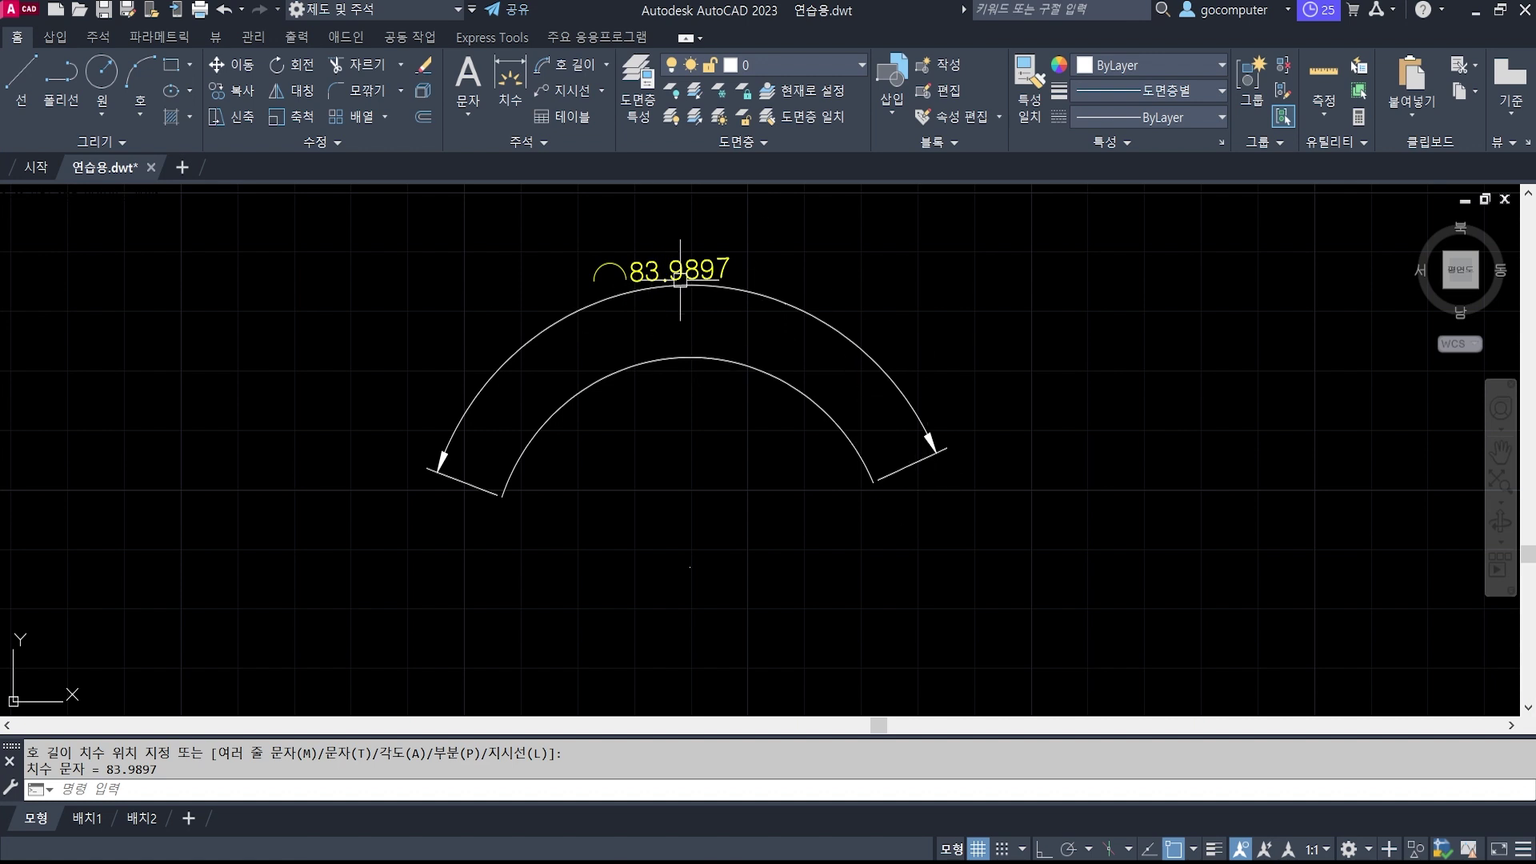
click(521, 451)
key(Escape)
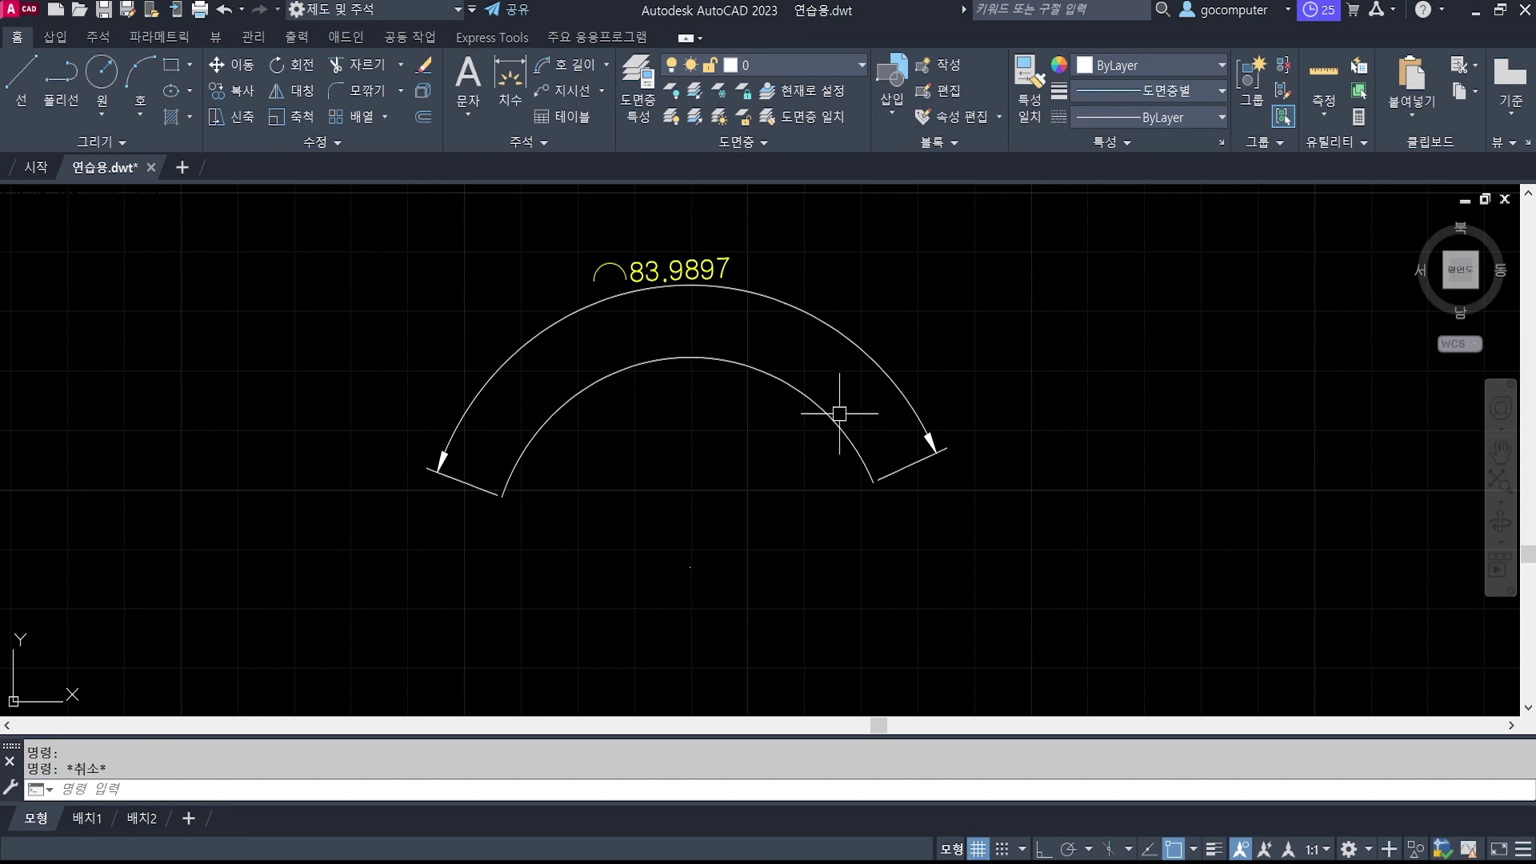
Erase the arc together with its arc length dimension using a crossing selection.
key(Escape)
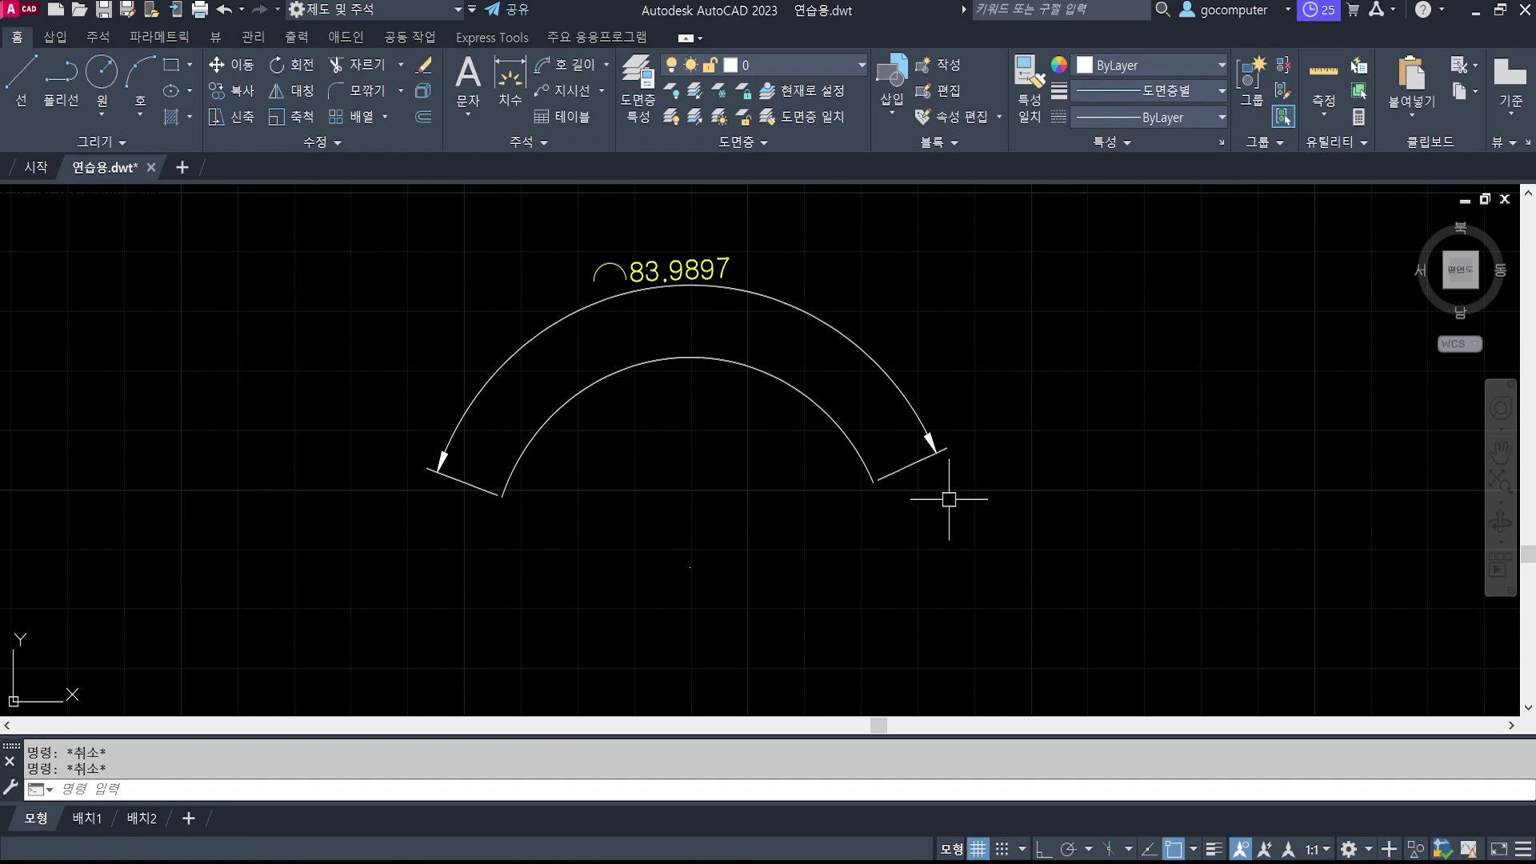
text(e)
key(Return)
click(1034, 503)
click(560, 288)
key(Return)
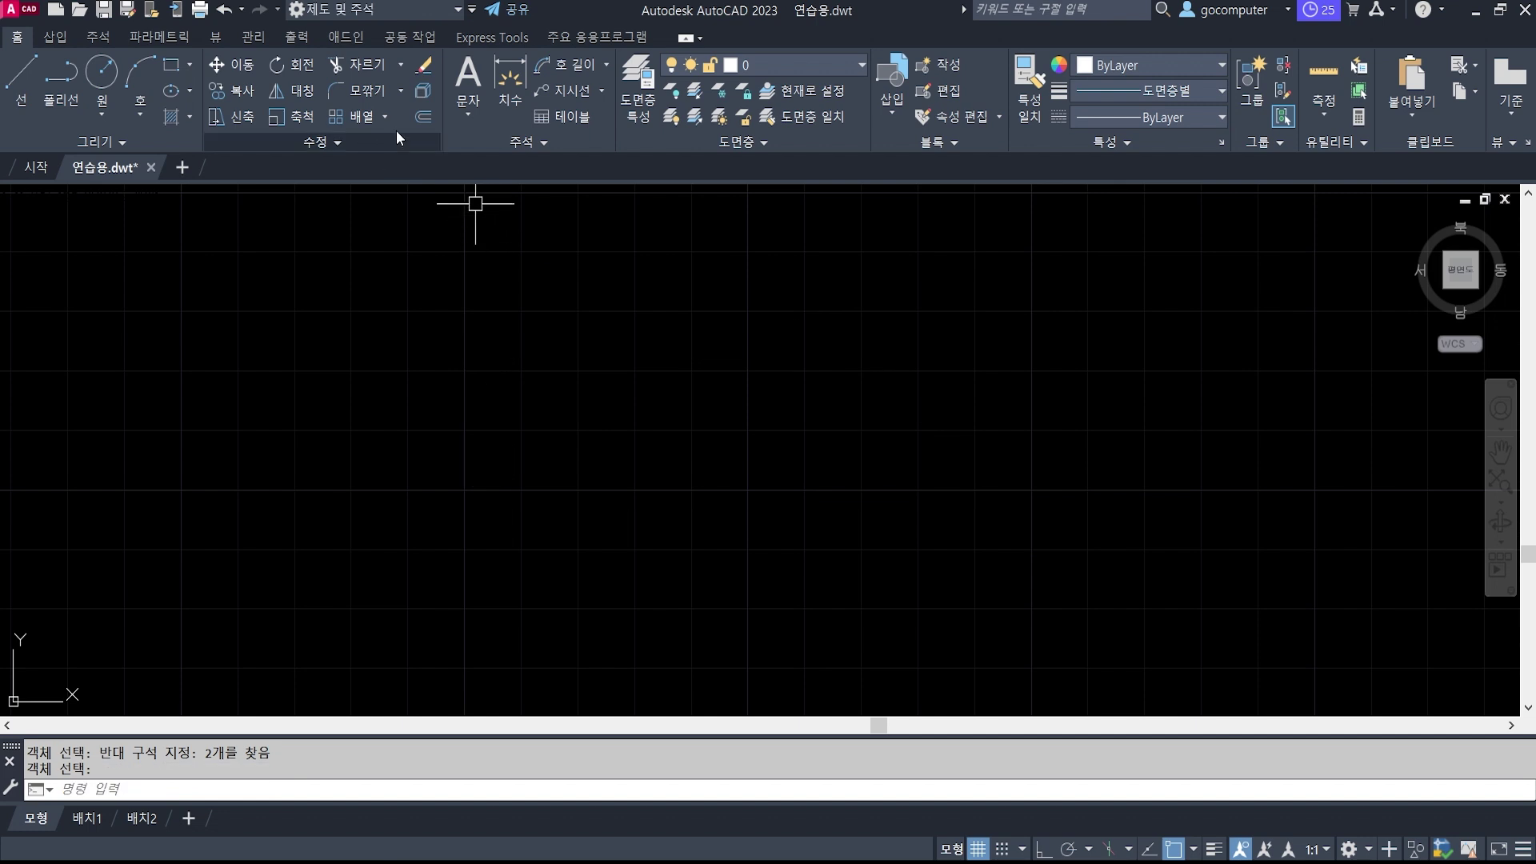
click(607, 65)
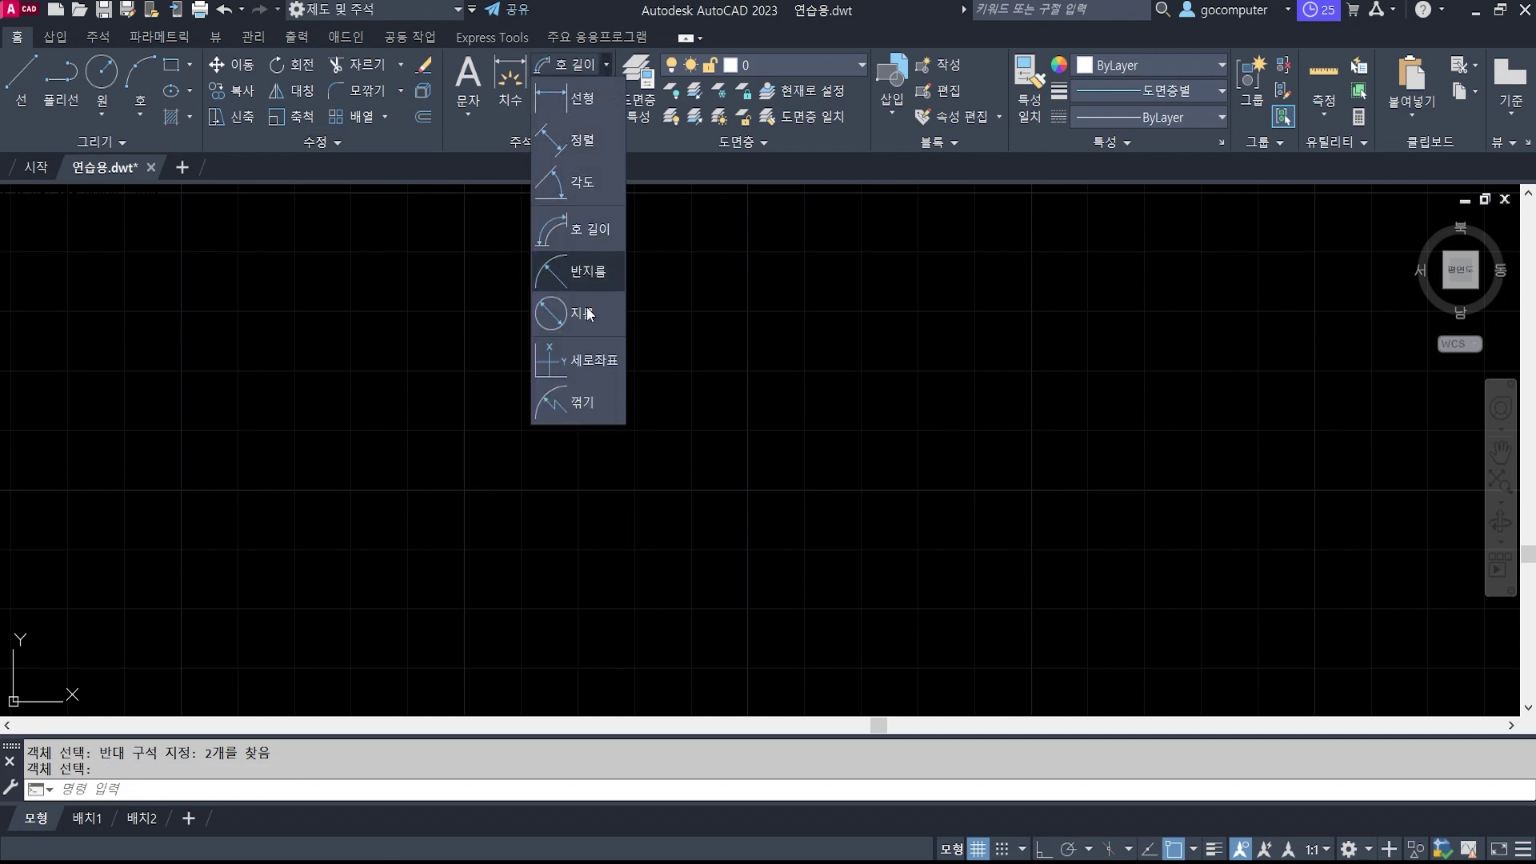
key(Escape)
key(Escape)
key(Escape)
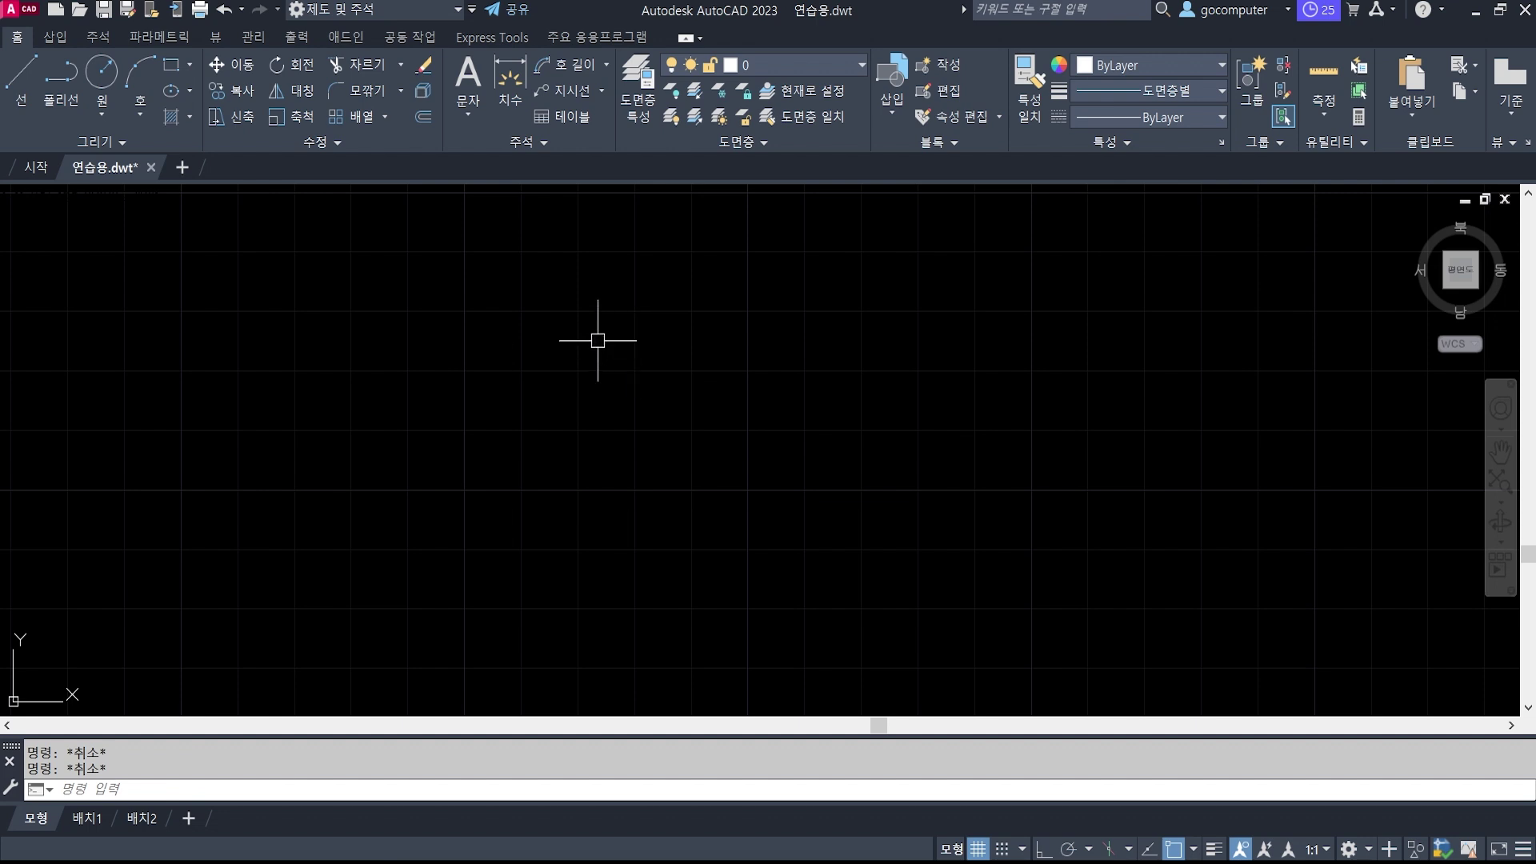
text(a)
key(Return)
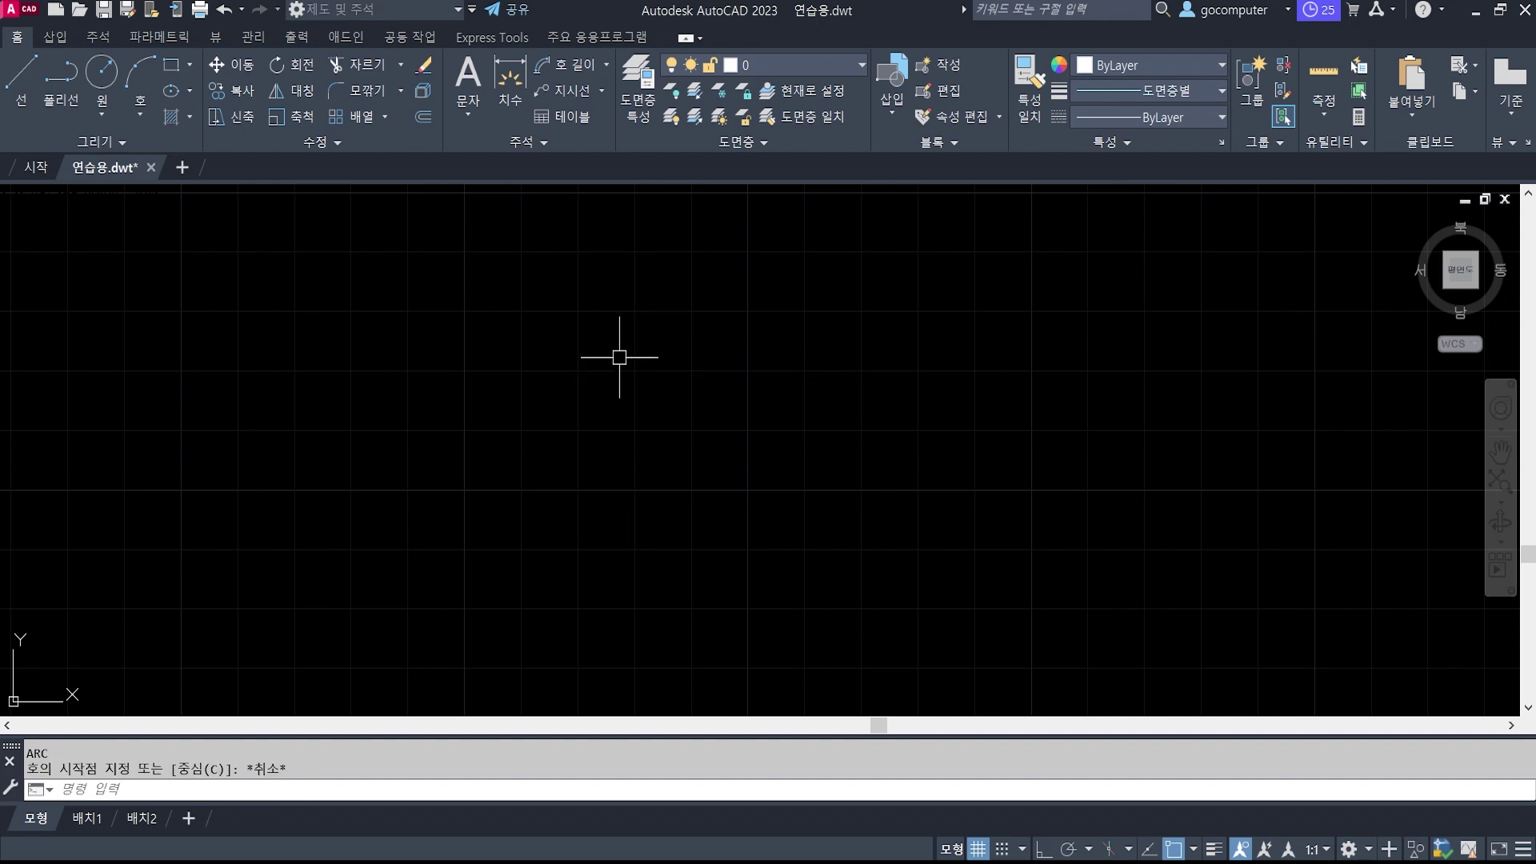
key(Escape)
key(Escape)
Draw a circle with a radius of about 10.8 in the middle of the empty drawing area.
text(c)
key(Return)
click(608, 362)
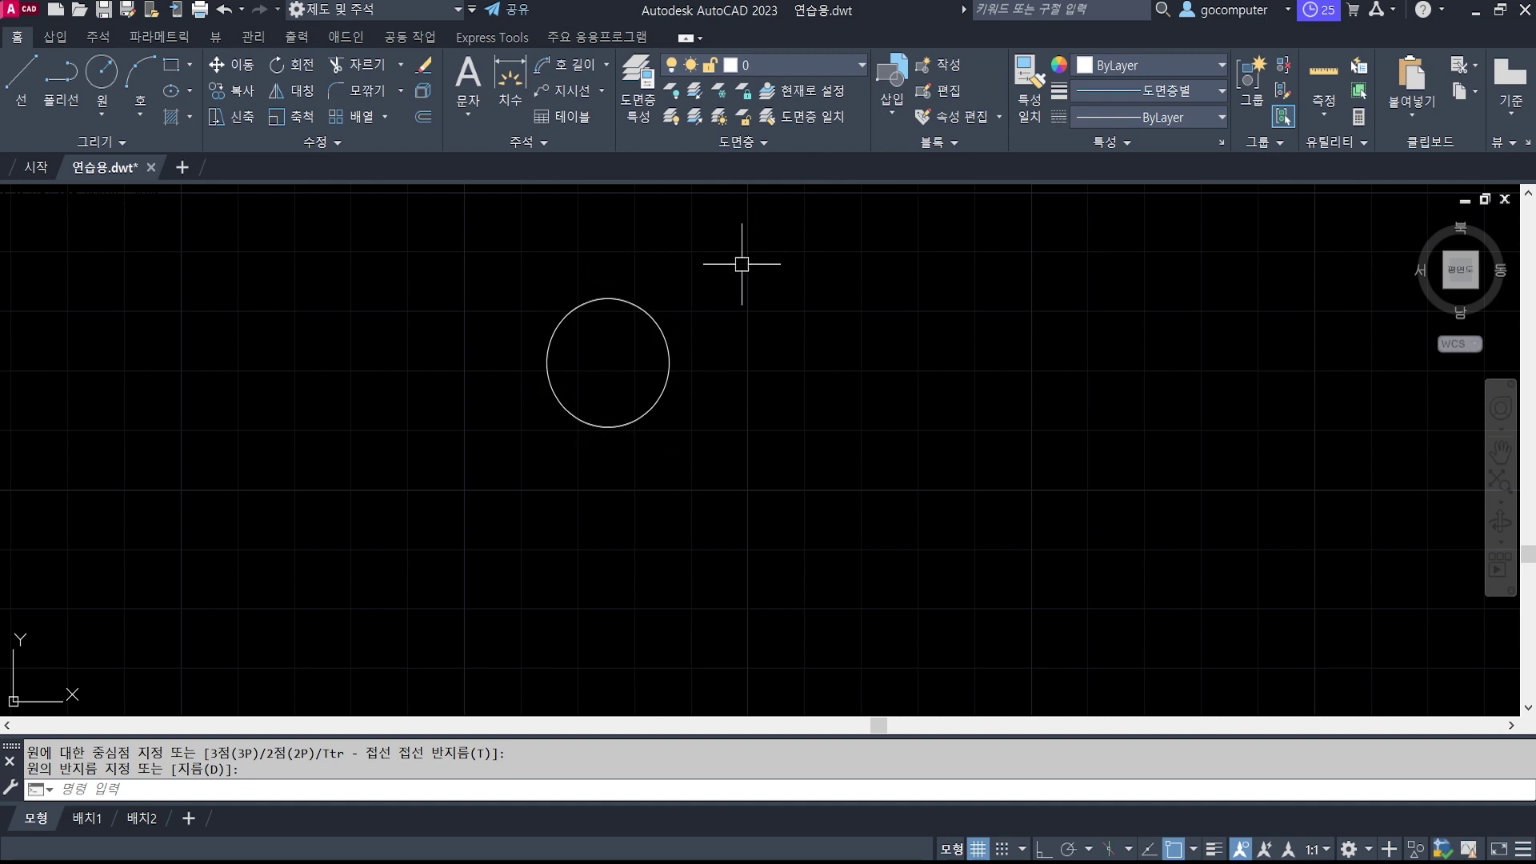
Draw a three-point arc to the right of the circle, bulging toward the upper right.
text(a)
key(Return)
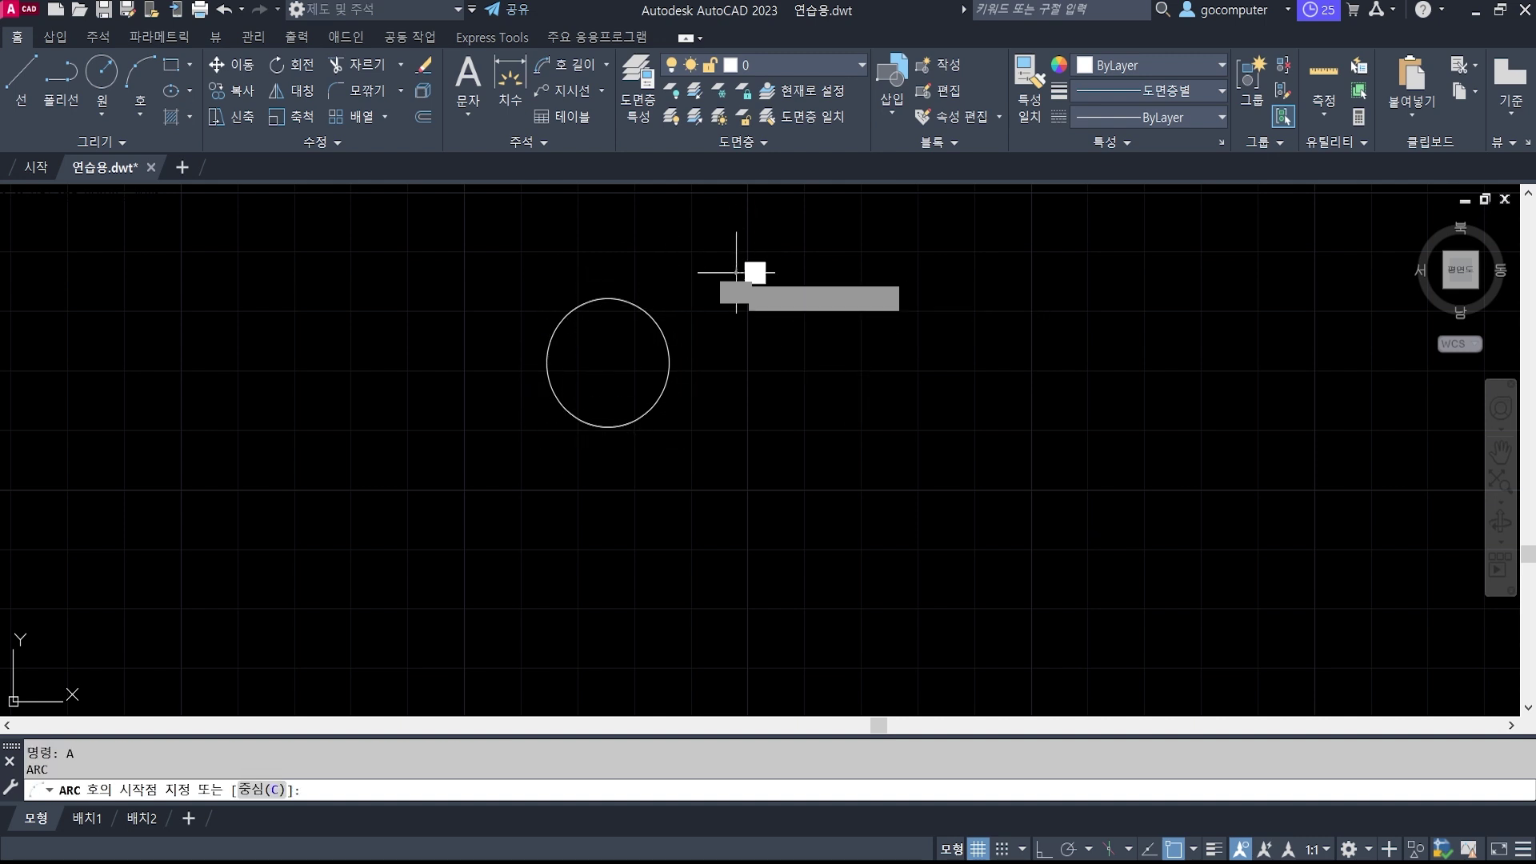
click(736, 271)
click(855, 301)
click(885, 387)
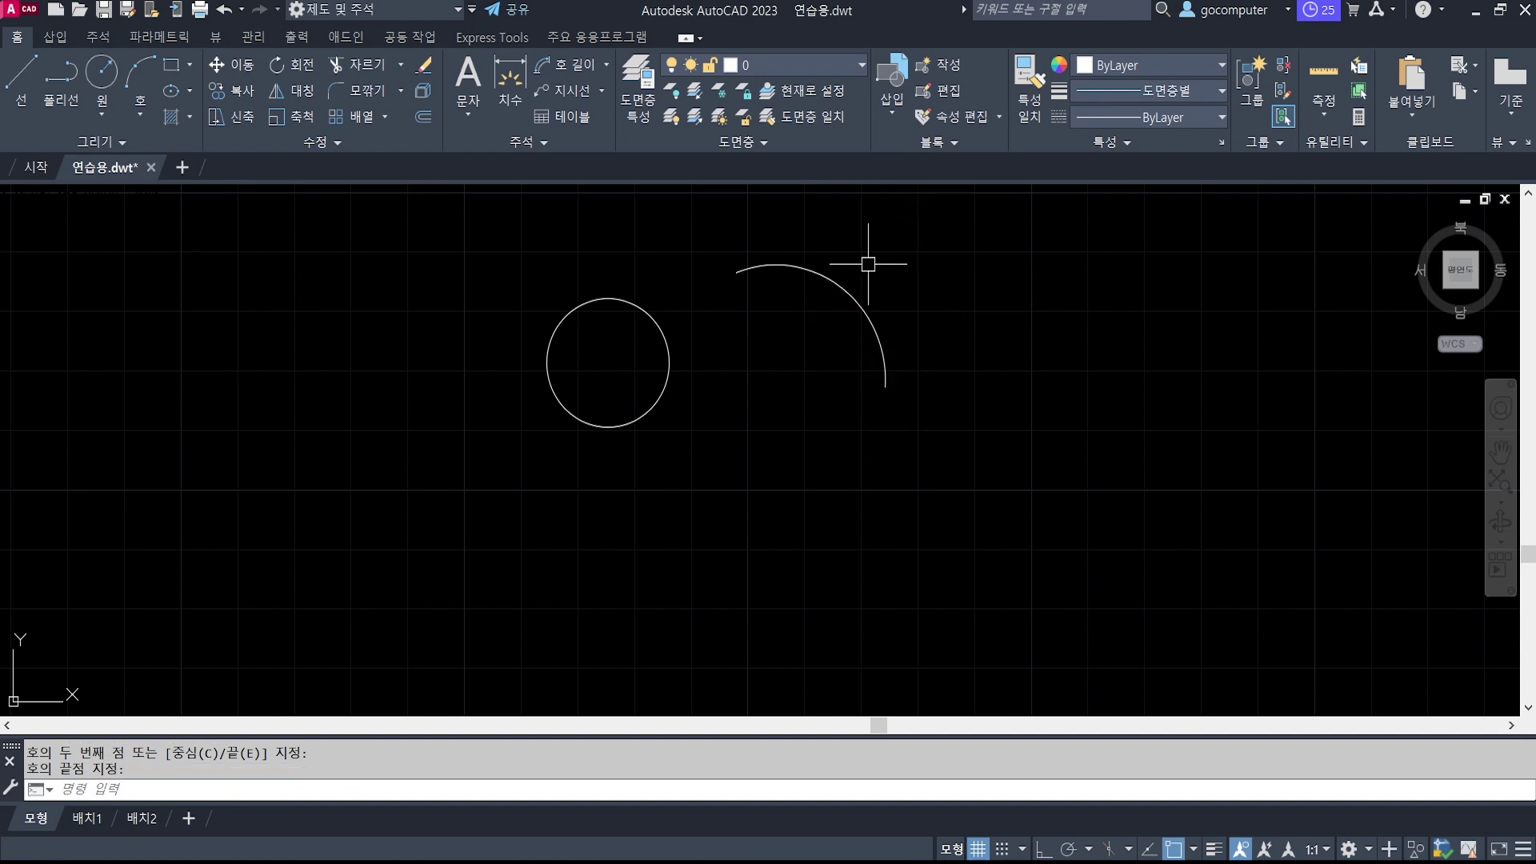
Erase the circle and the arc beside it with one crossing selection.
text(e)
key(Return)
click(918, 478)
click(470, 271)
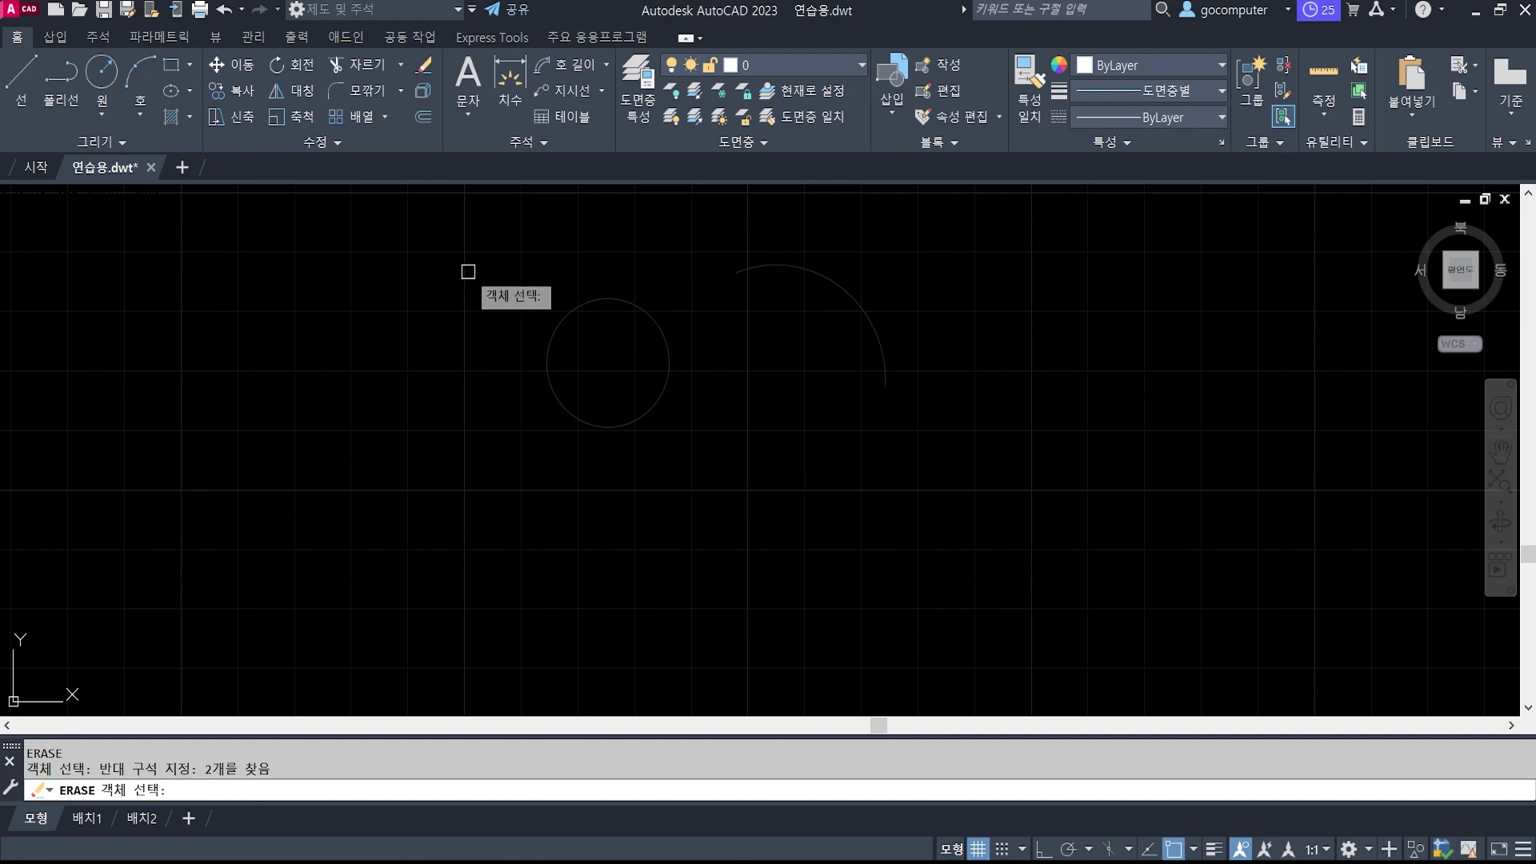
key(Return)
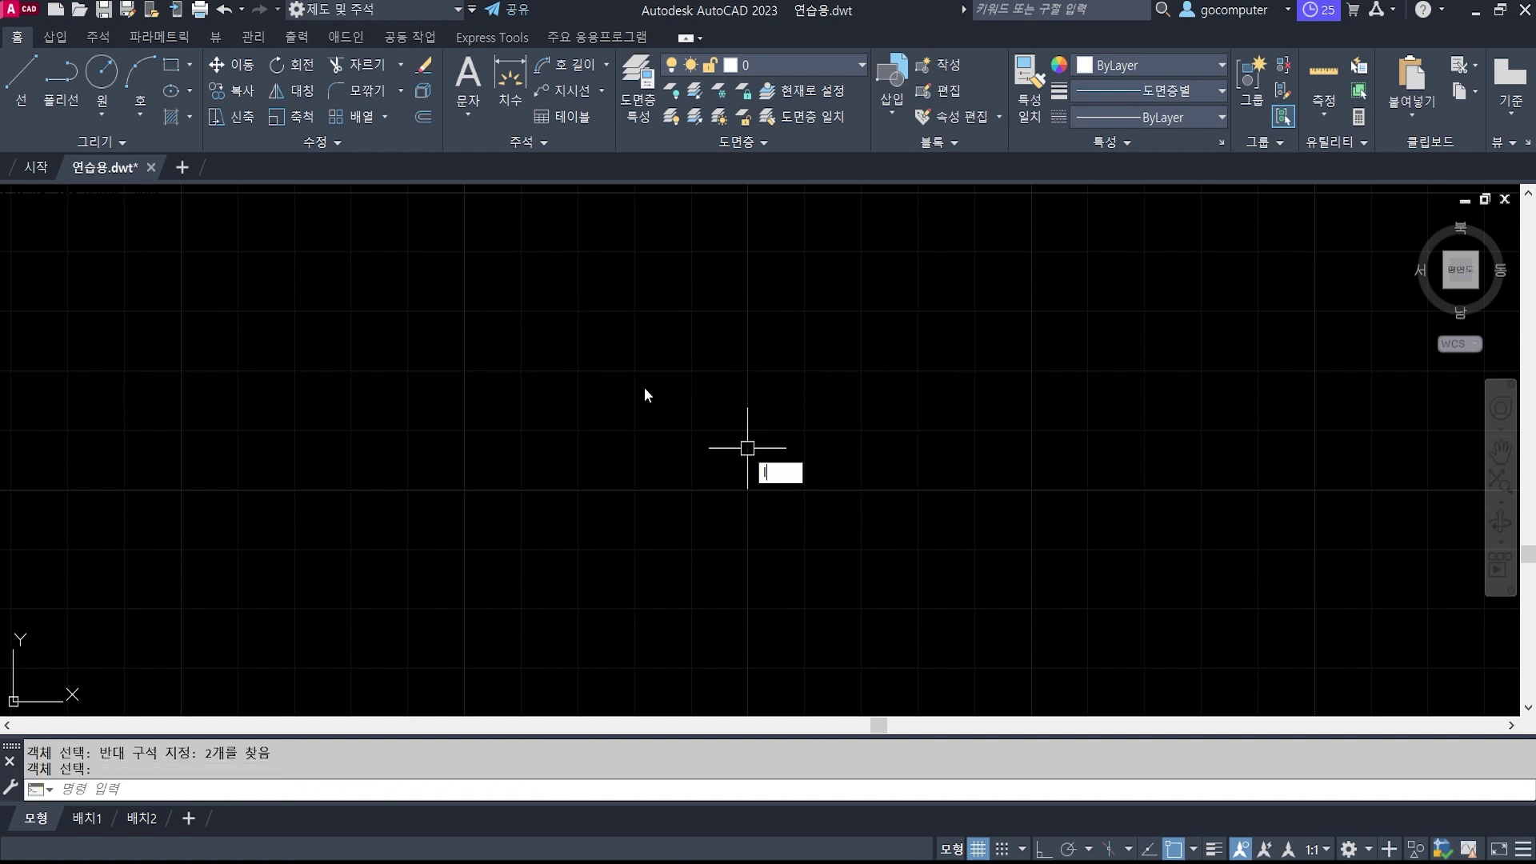
Draw a rectangle 30 wide and 15 high in the middle of the drawing area.
key(Escape)
key(Escape)
text(rec)
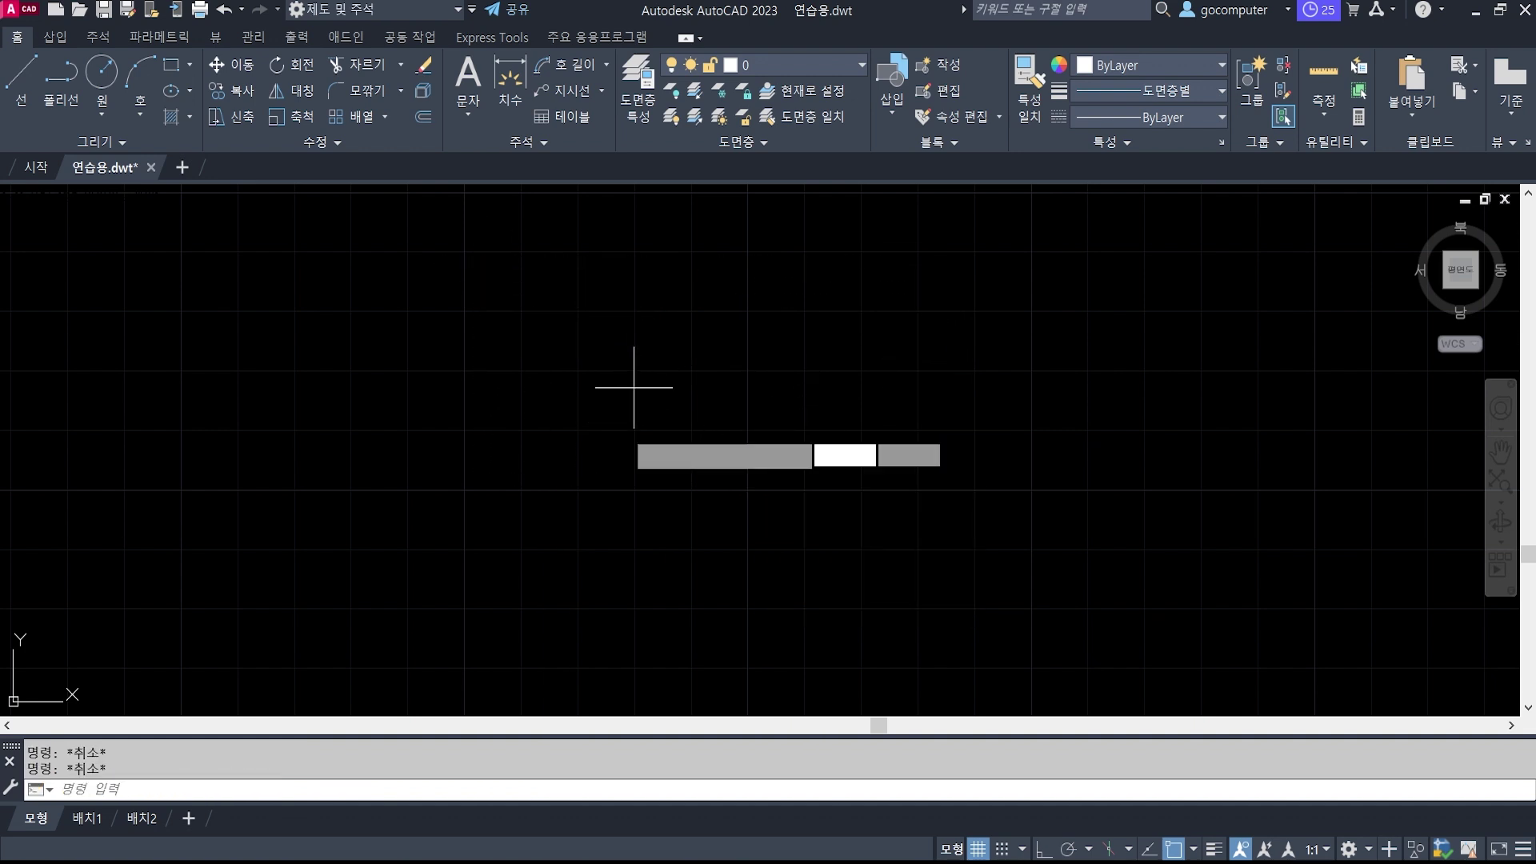
key(Return)
click(552, 537)
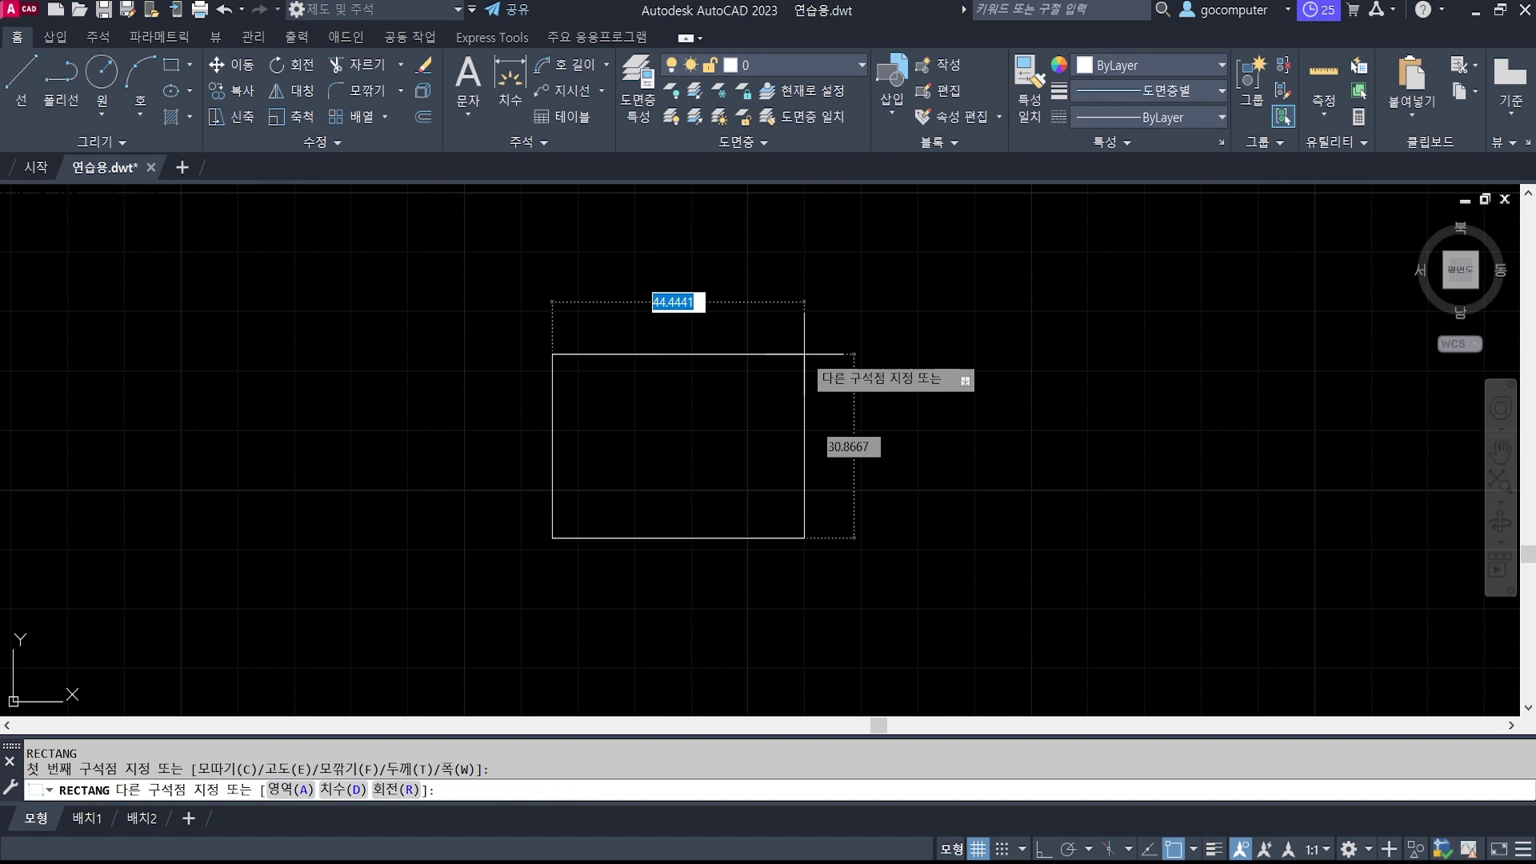
text(30,15)
key(Return)
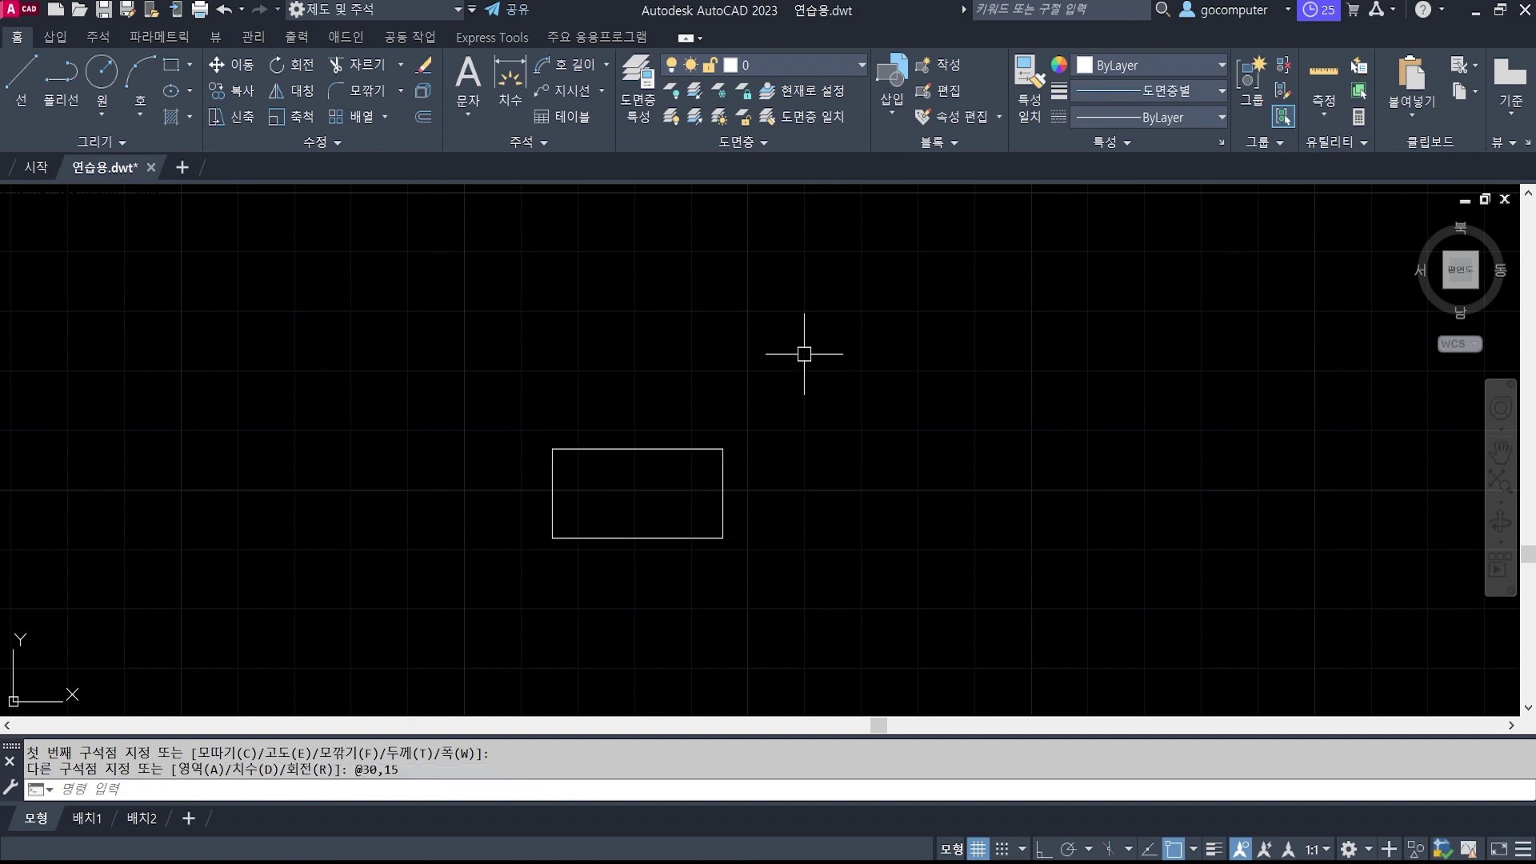
Fillet the rectangle's upper-right corner with a radius of 10.
scroll(655, 567, up, 3)
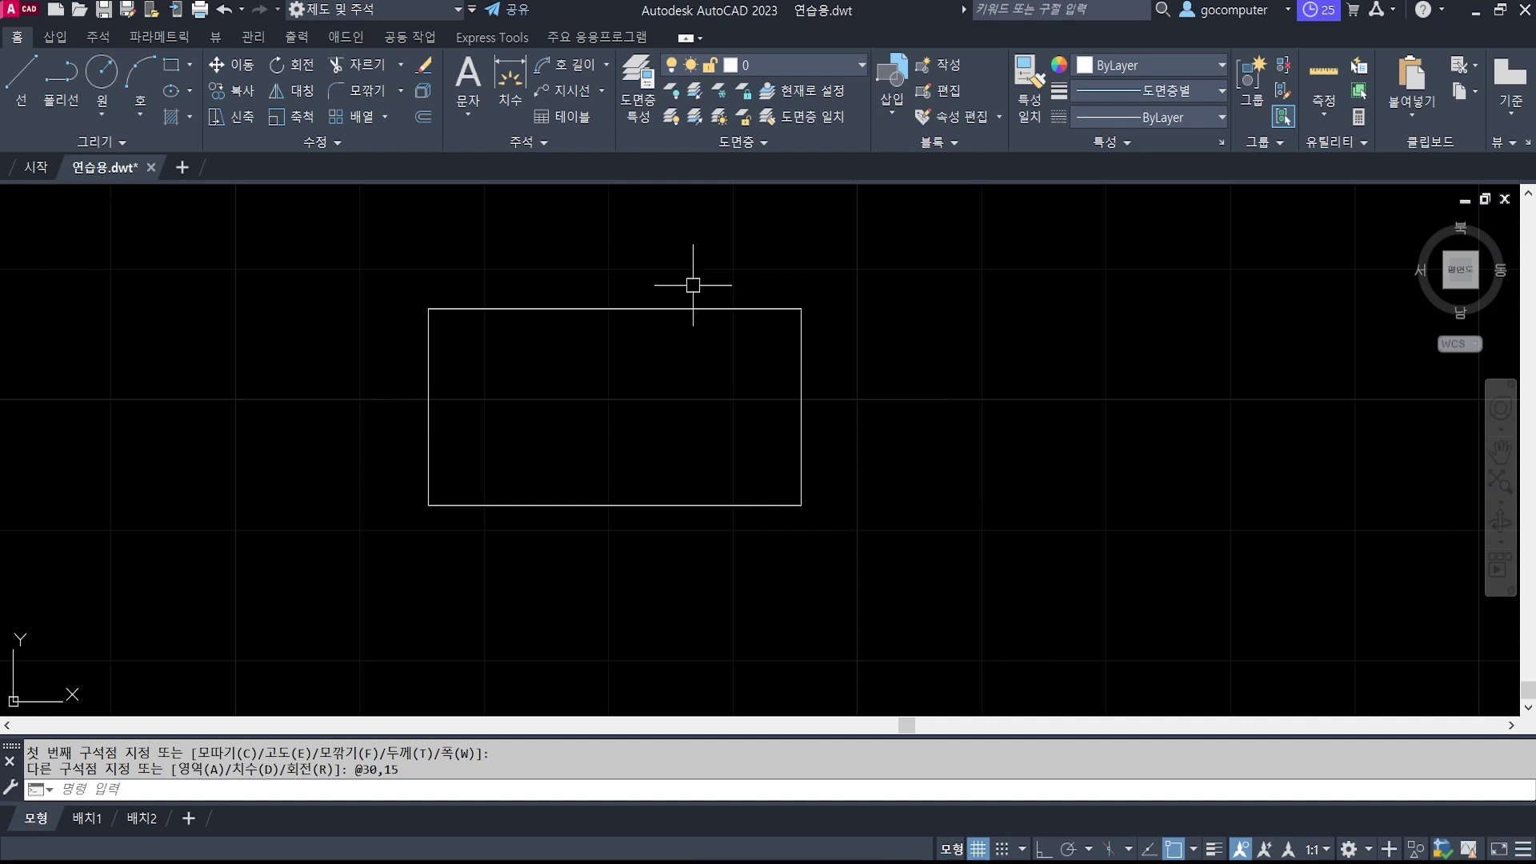
text(f)
key(Return)
text(r)
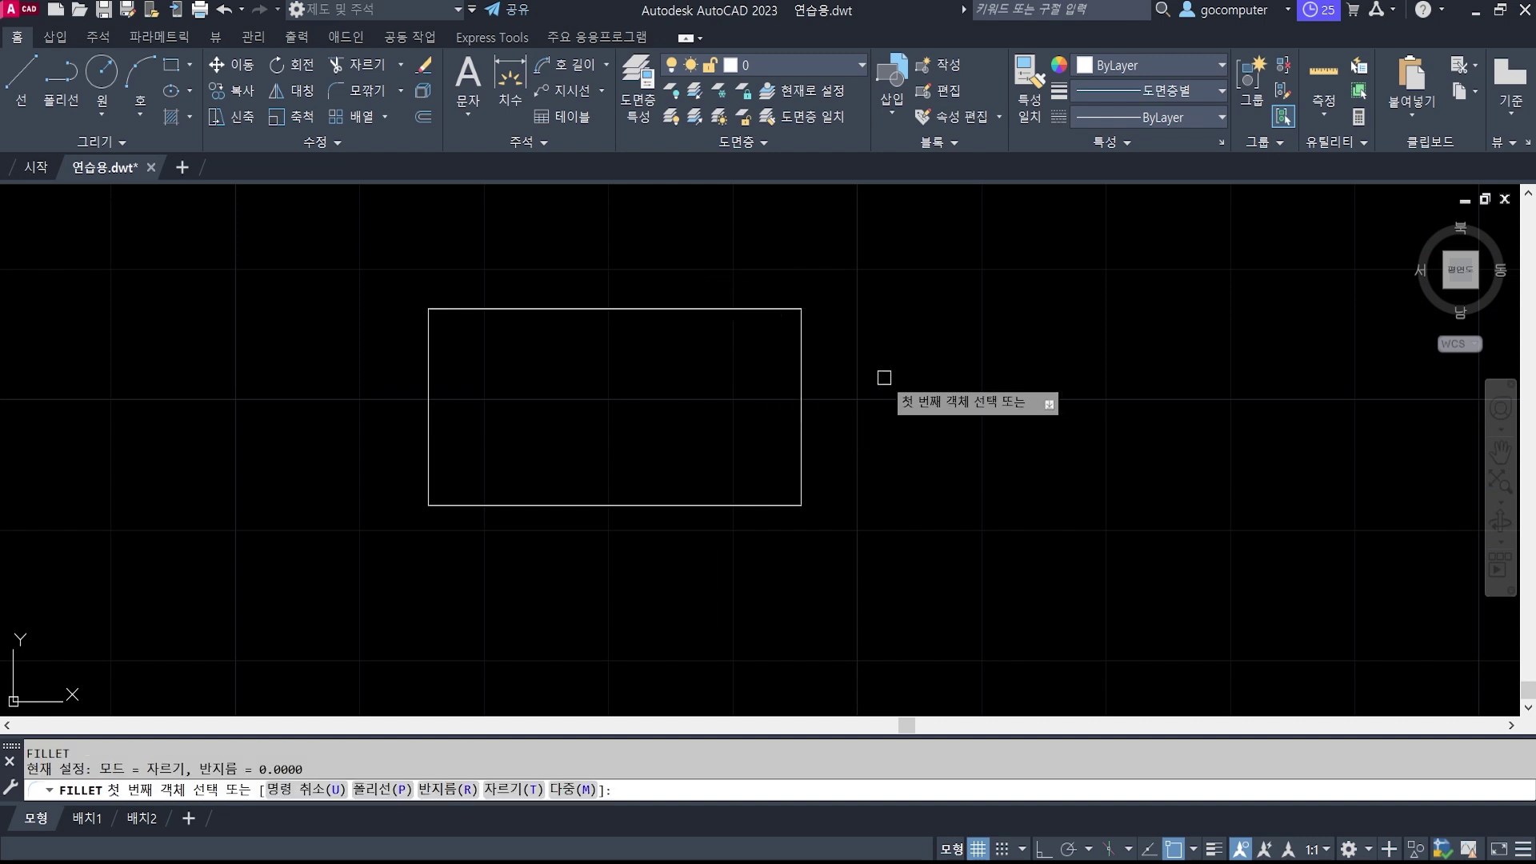
key(Return)
text(10)
key(Return)
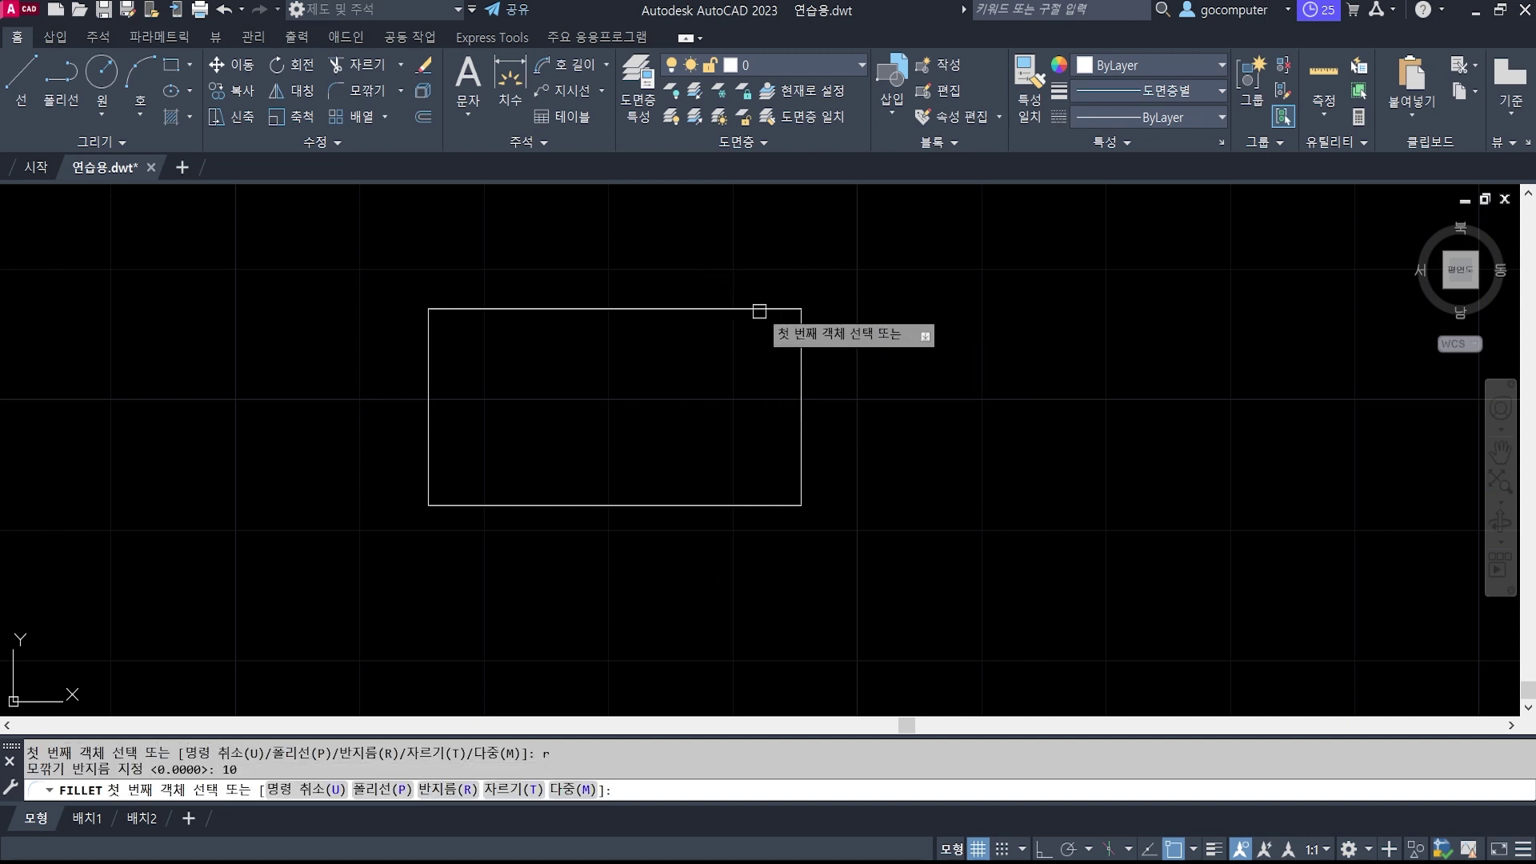
click(758, 309)
click(799, 365)
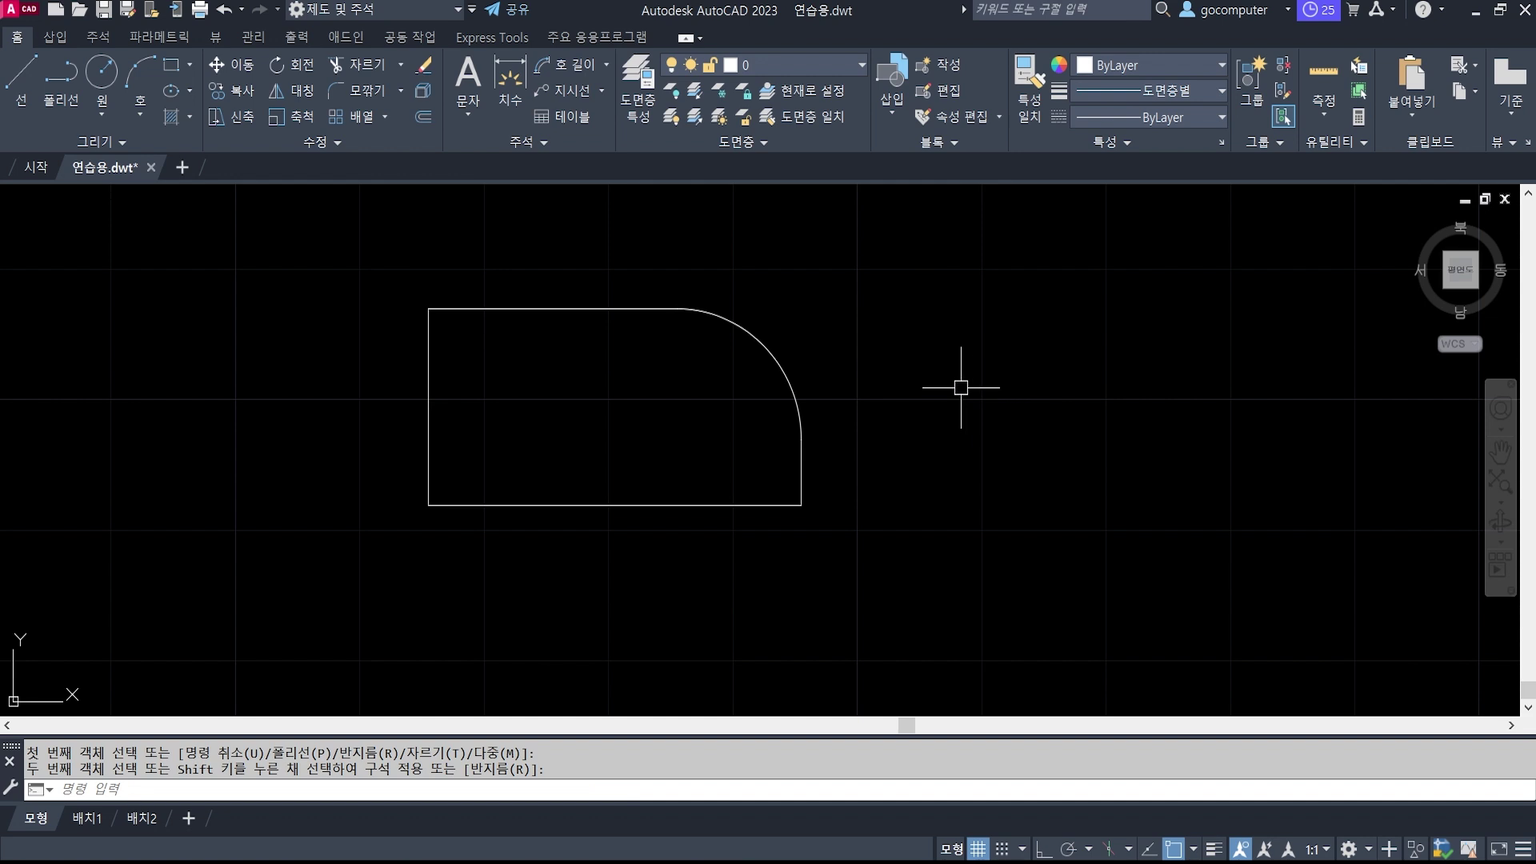
Draw a circle with a diameter of 5 centred on the fillet arc's centre point.
text(c)
key(Return)
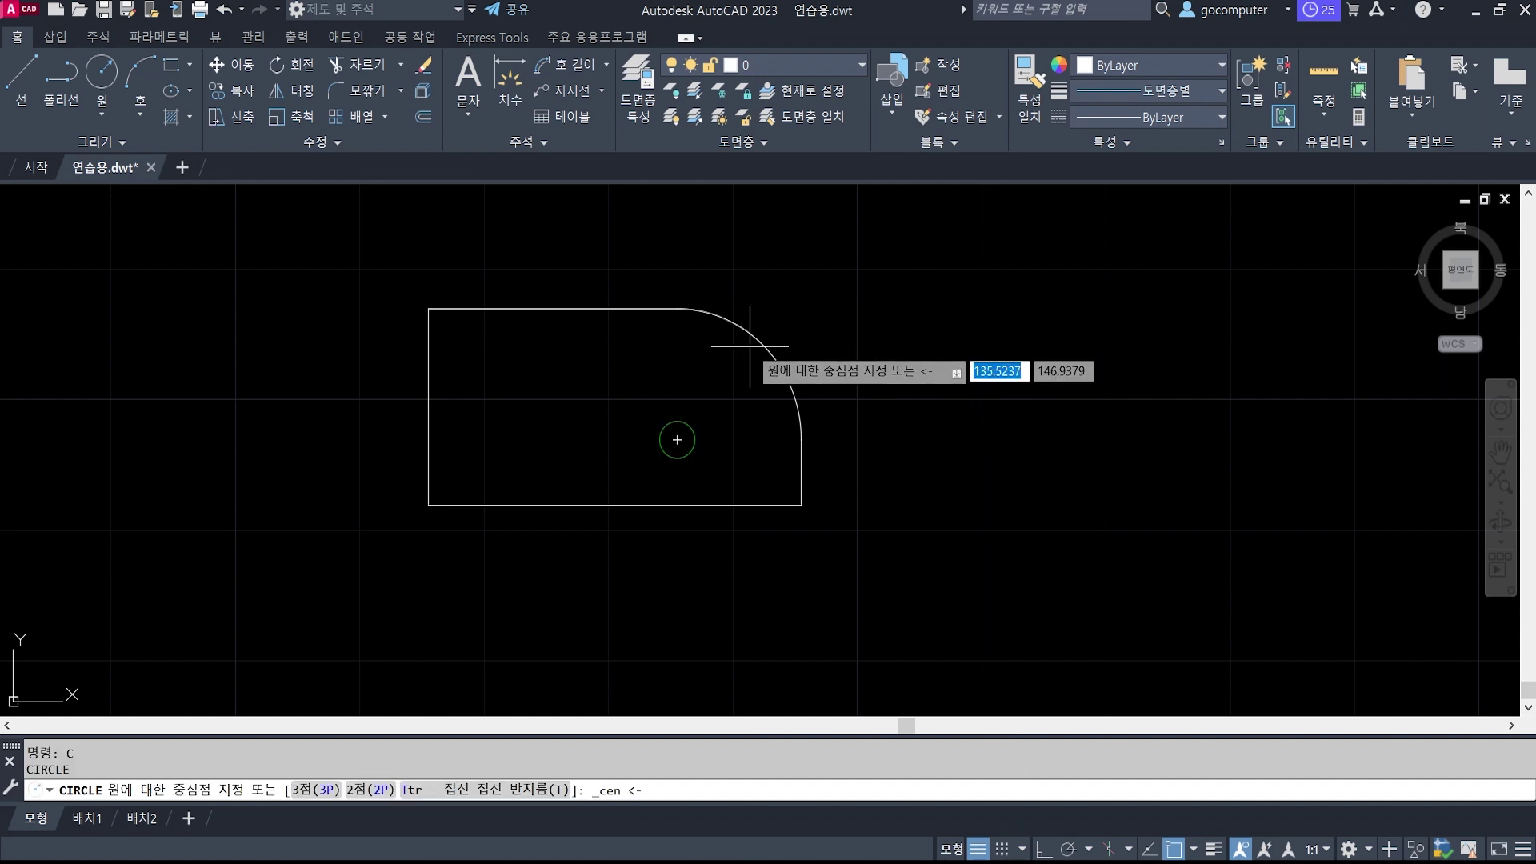
click(677, 439)
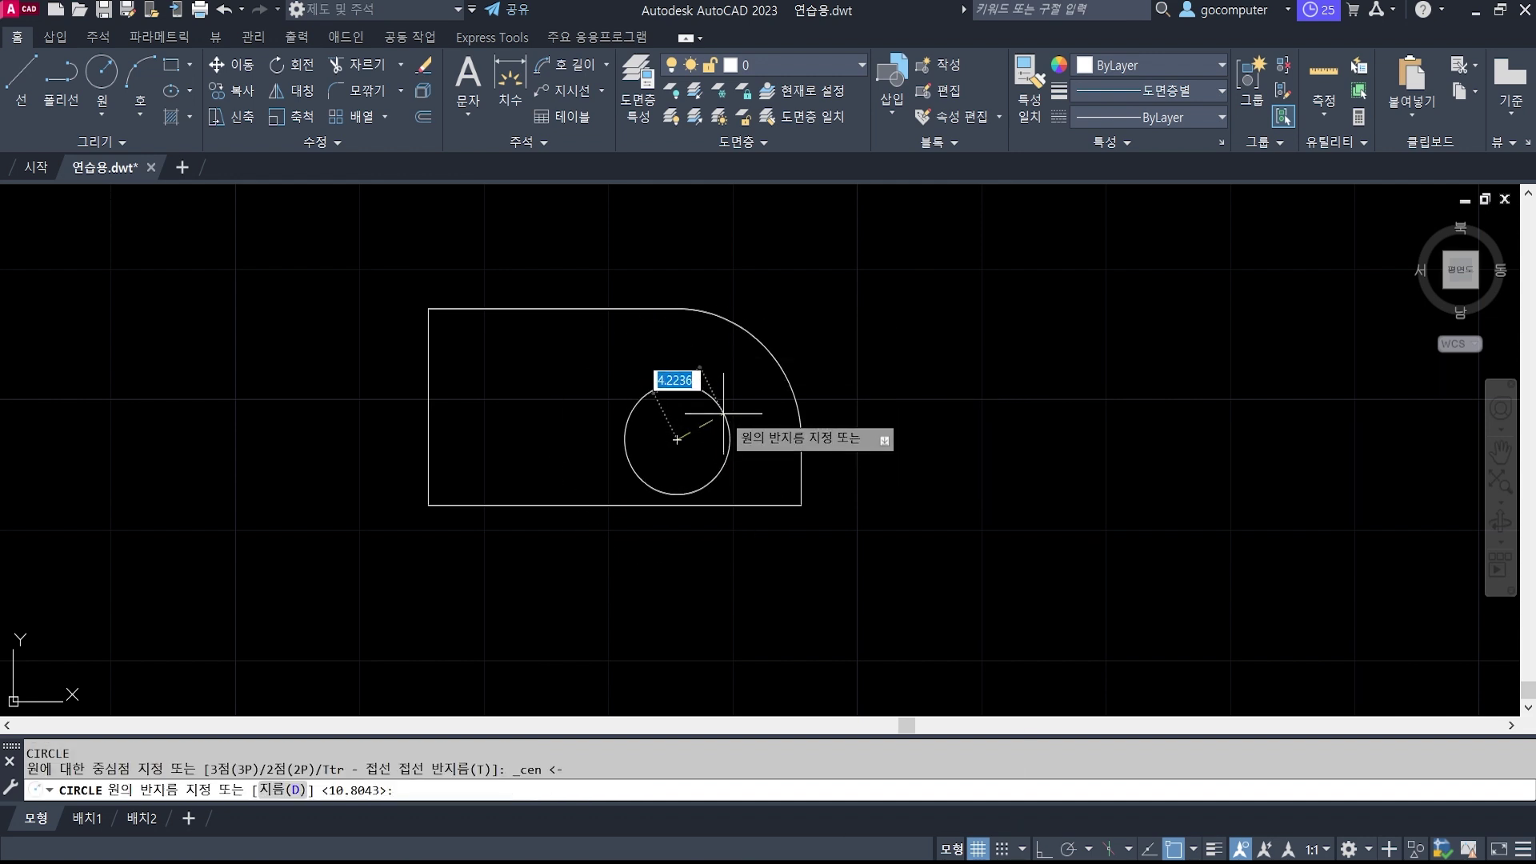
text(d)
key(Return)
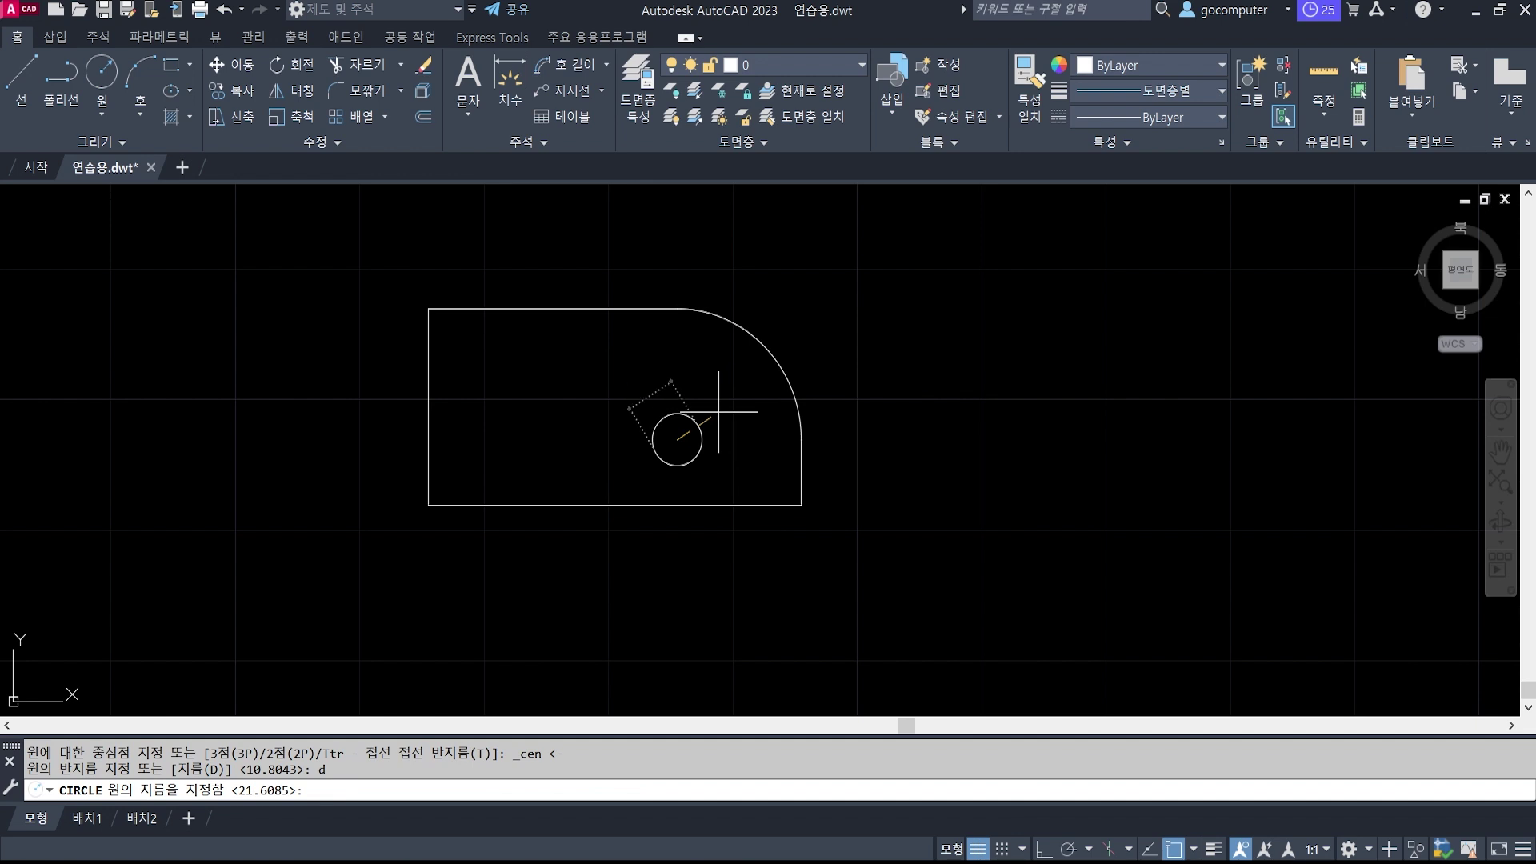
text(5)
key(Return)
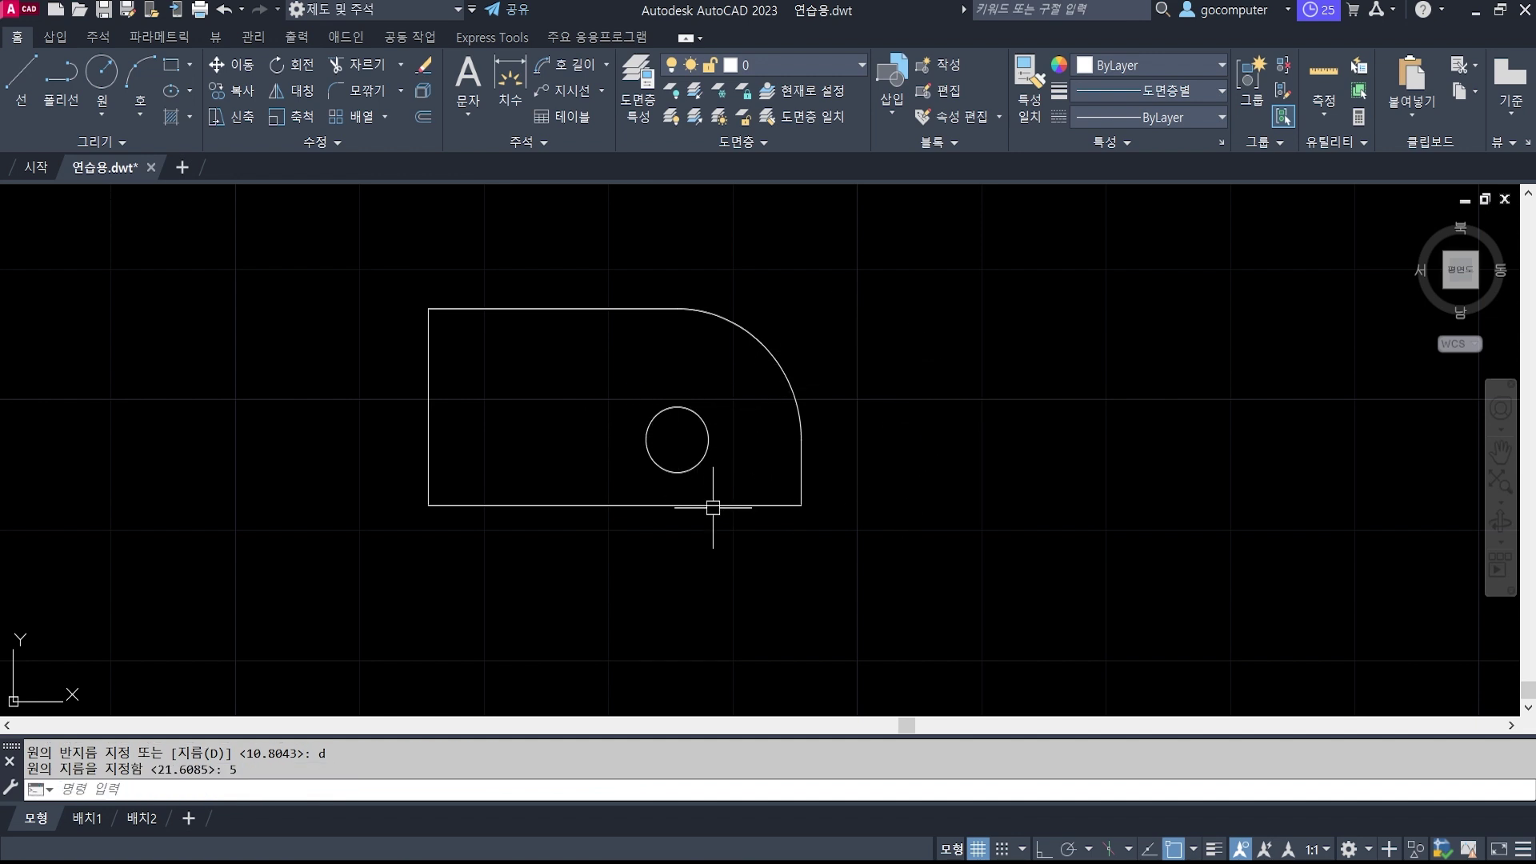
click(699, 417)
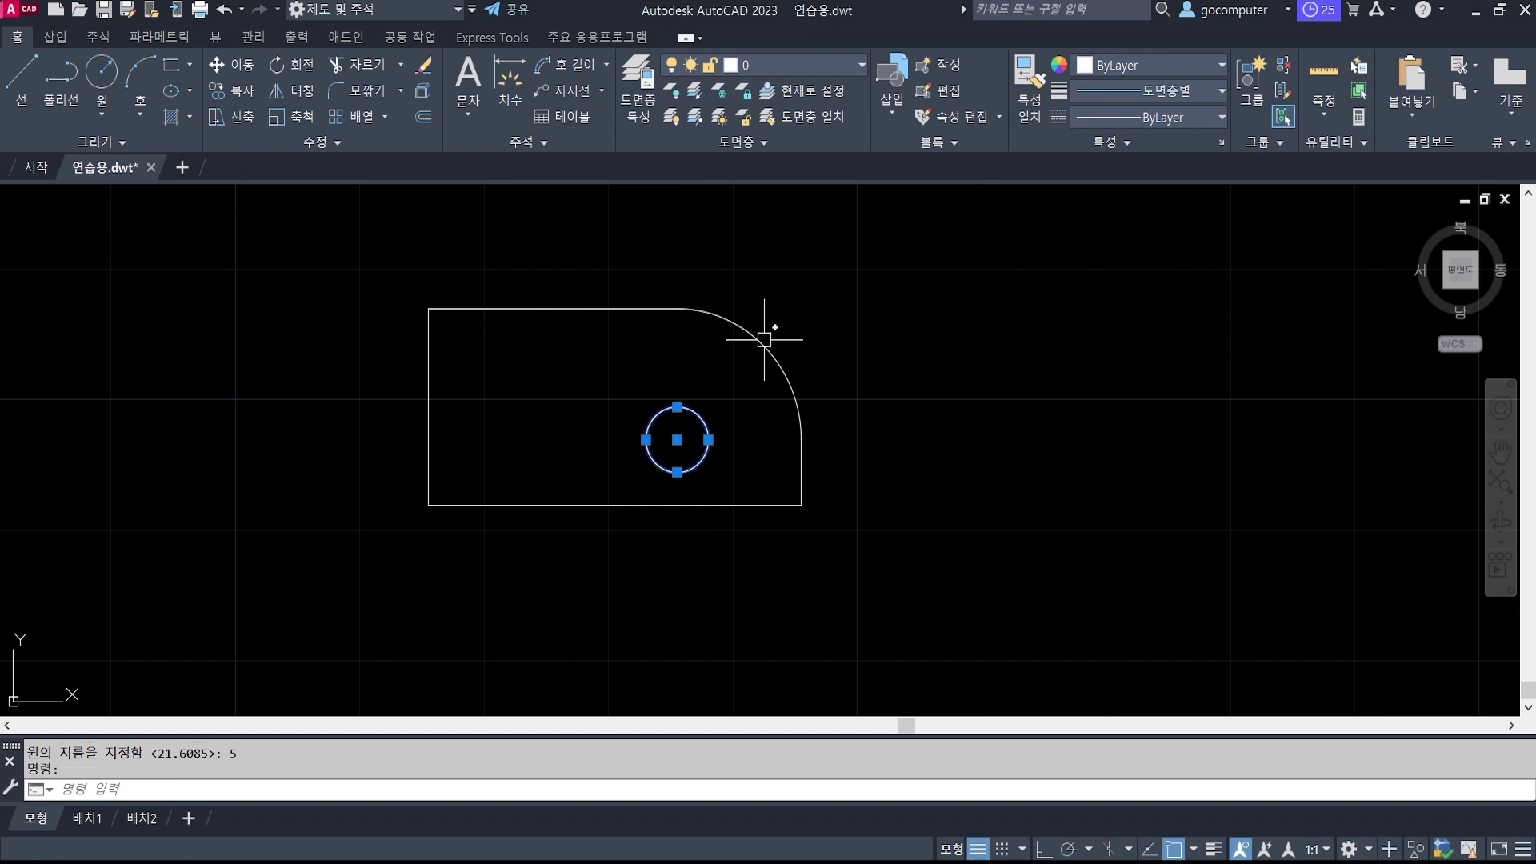
key(Escape)
key(Escape)
Add a diameter dimension to the small circle, placed to its upper left inside the outline.
click(607, 64)
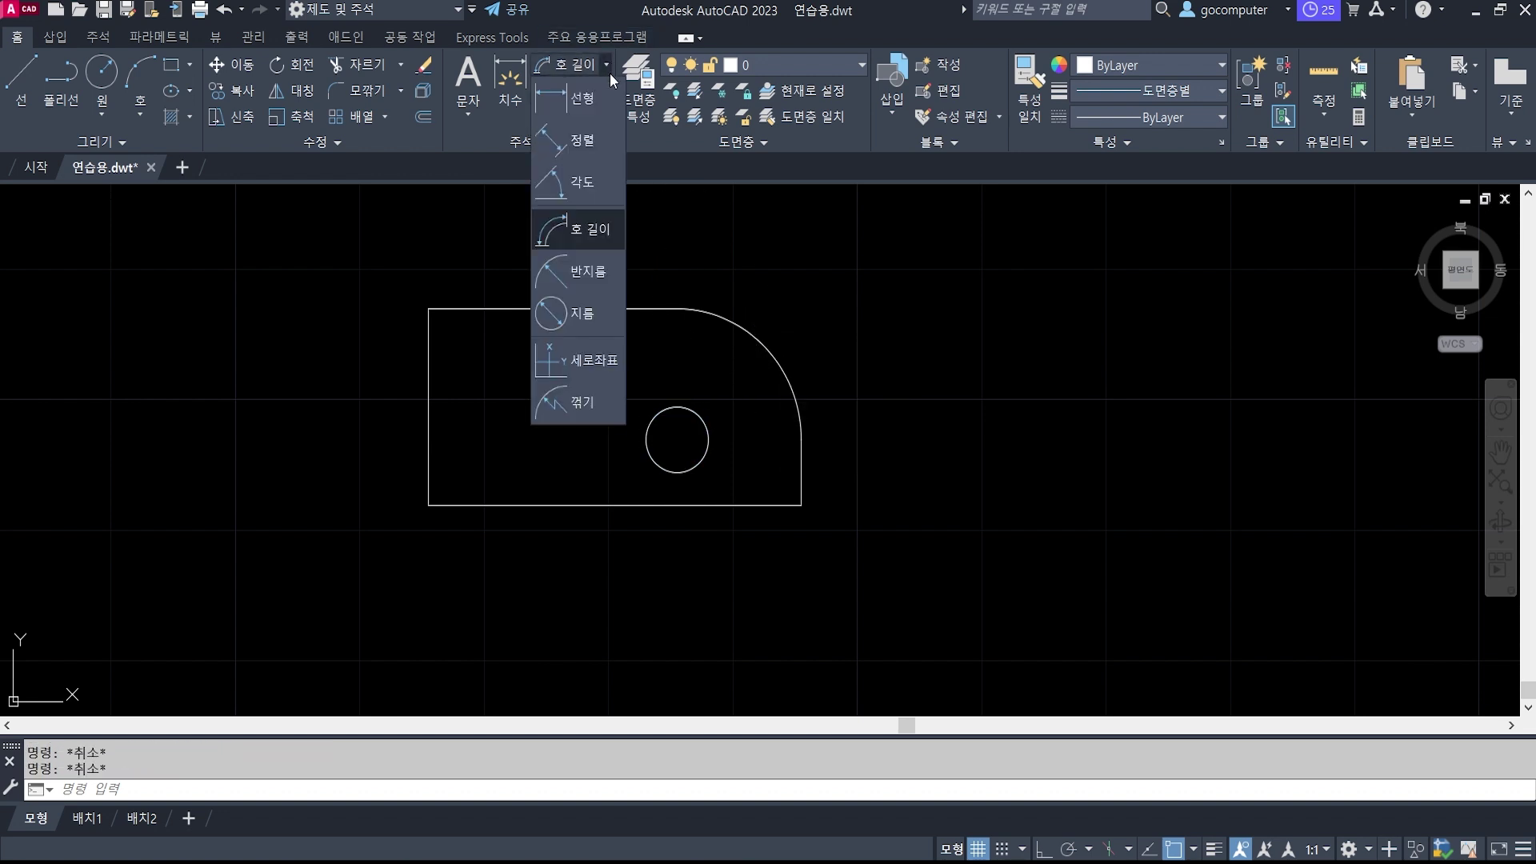
click(588, 315)
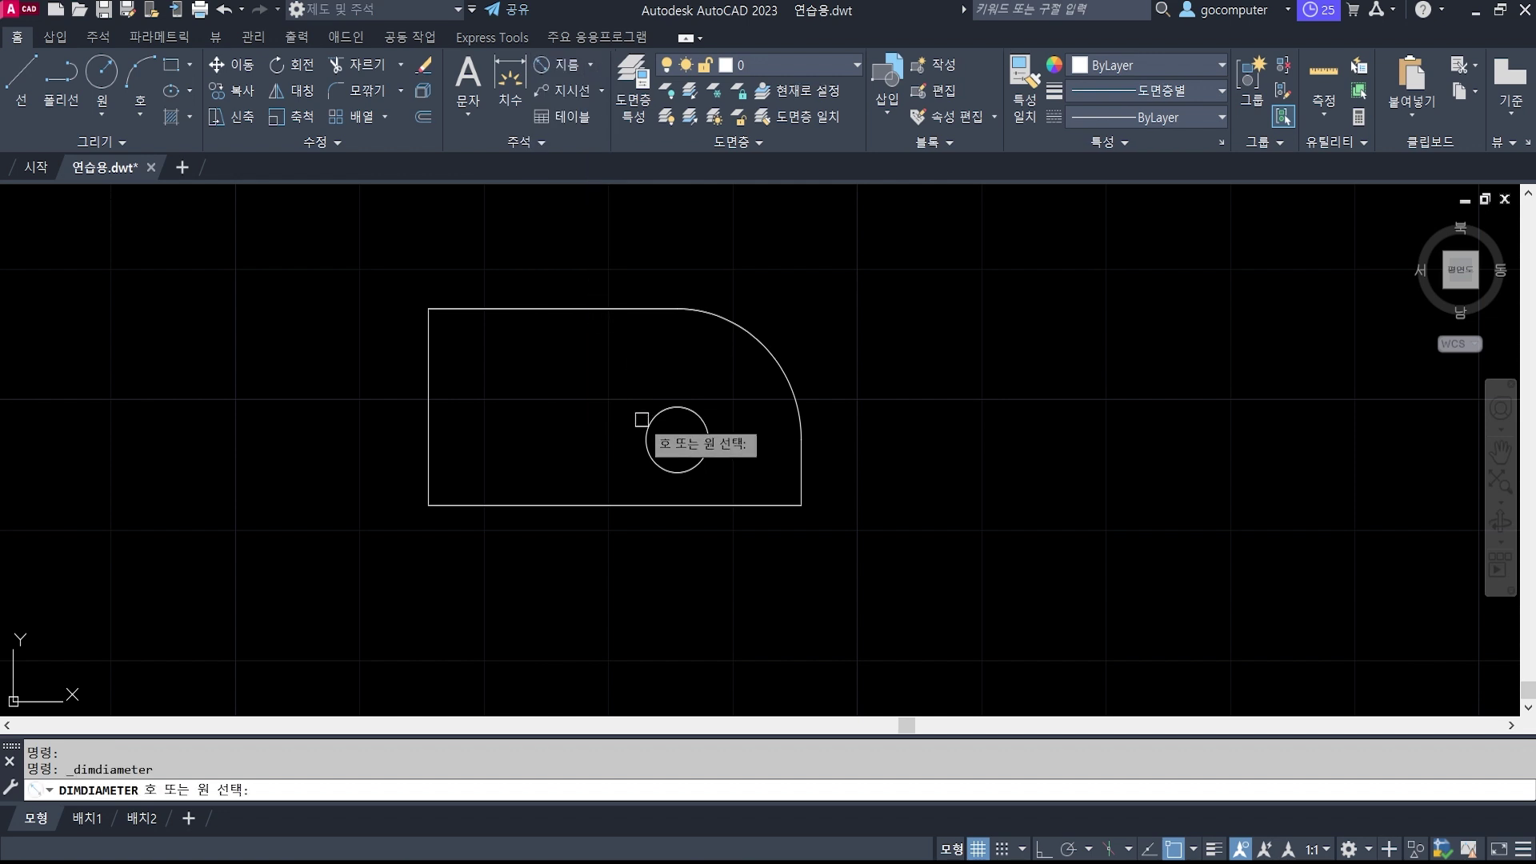
click(644, 420)
click(574, 402)
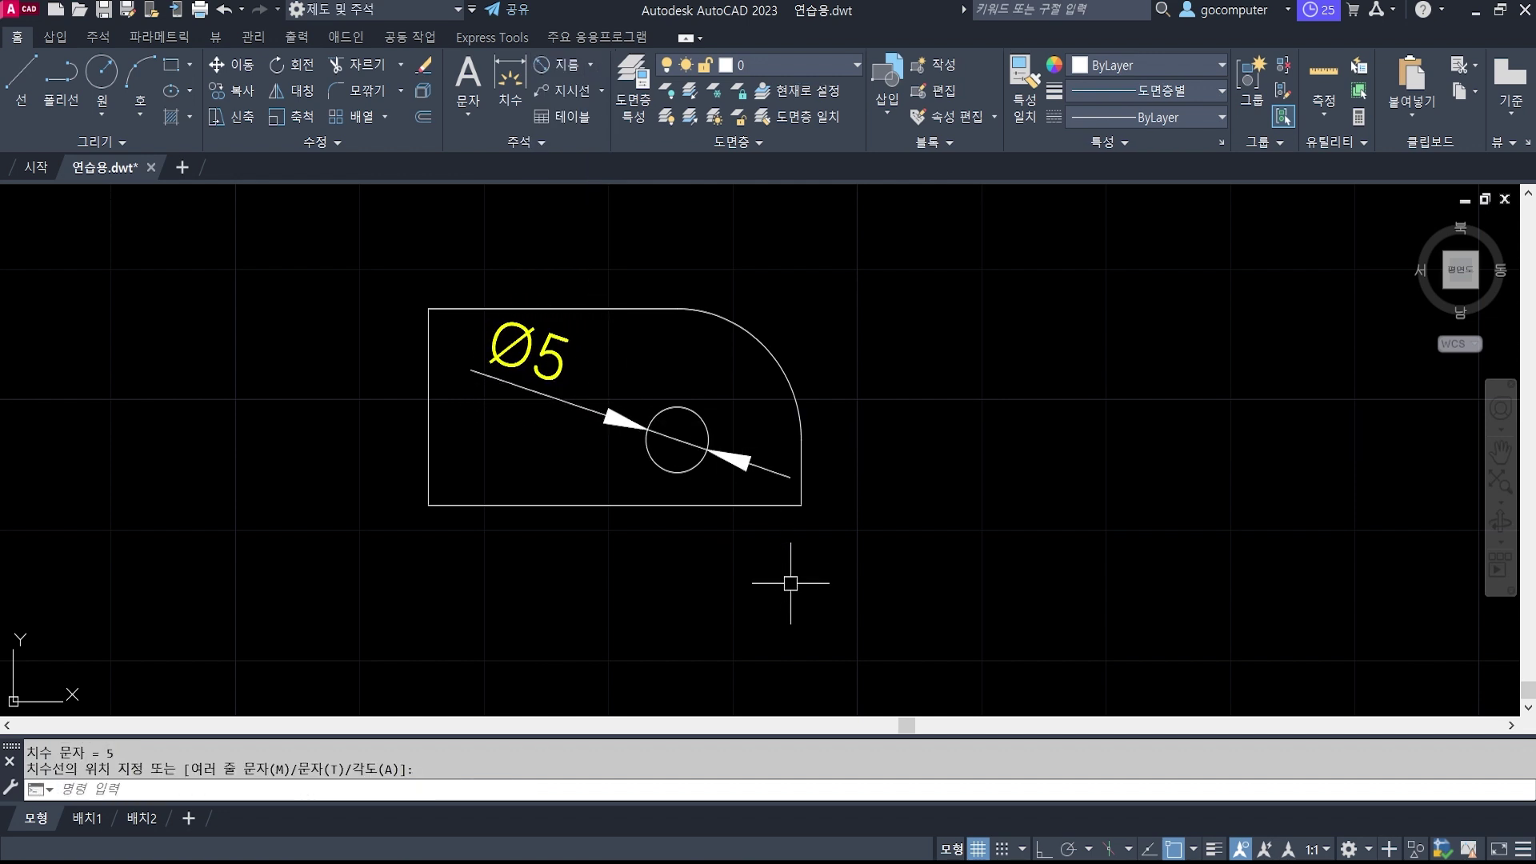
Add a radius dimension to the filleted corner's arc, placed outside the outline to the upper right.
click(593, 66)
click(593, 271)
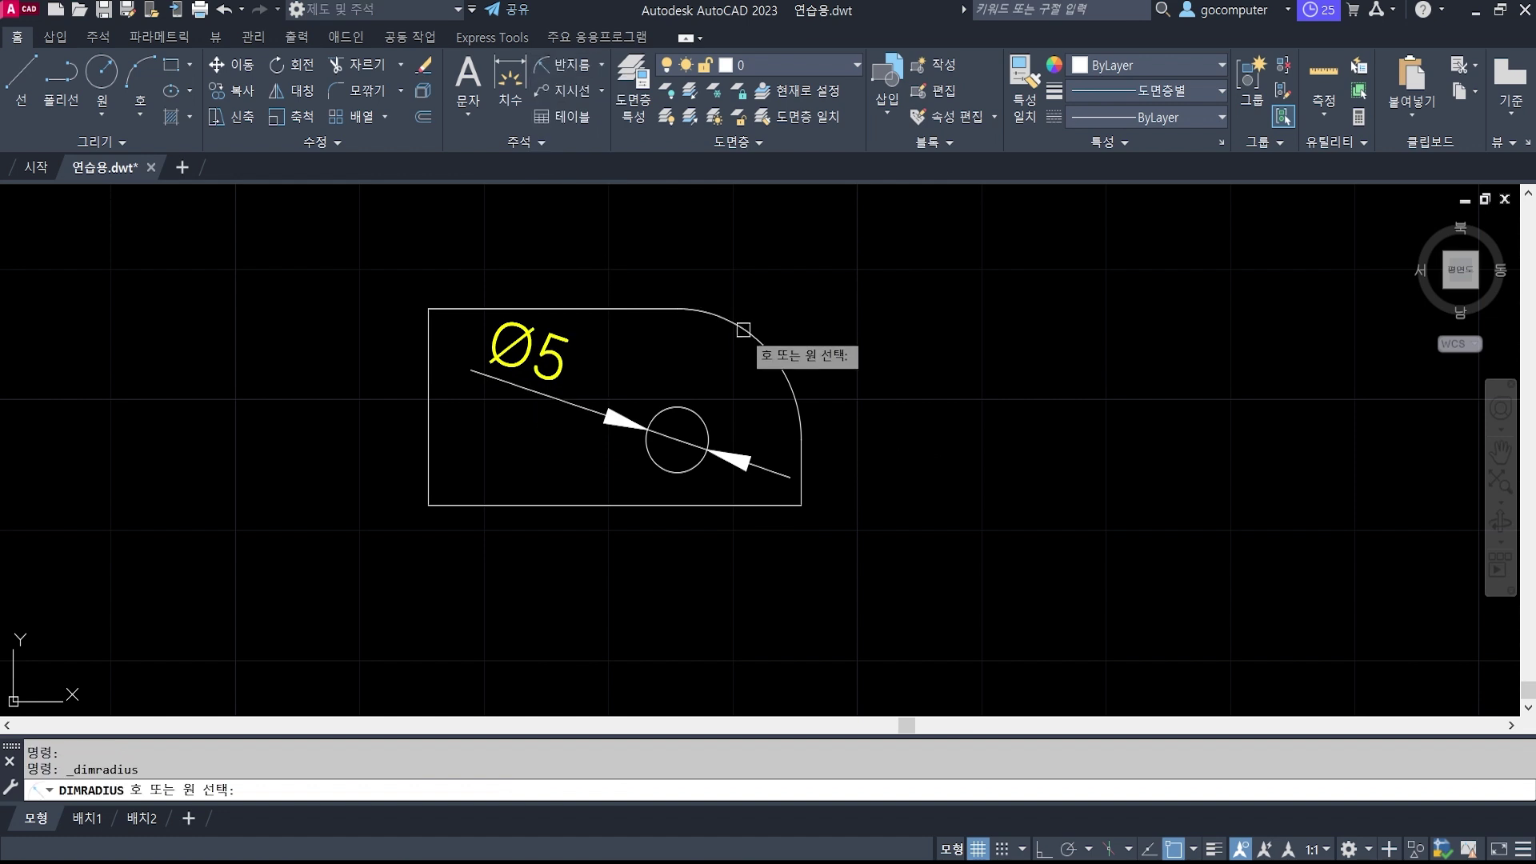
click(744, 330)
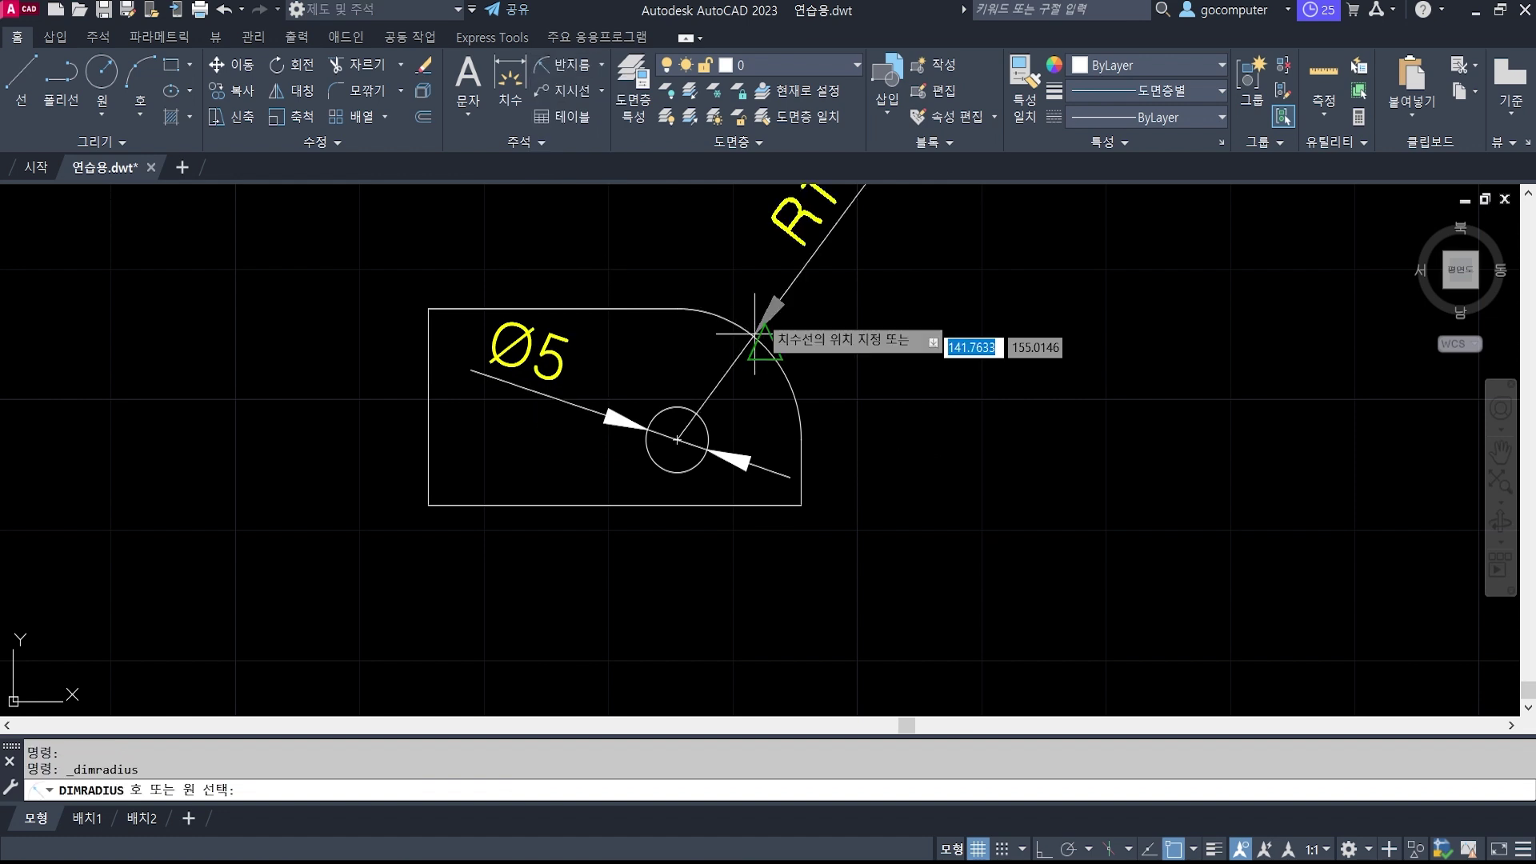
click(833, 314)
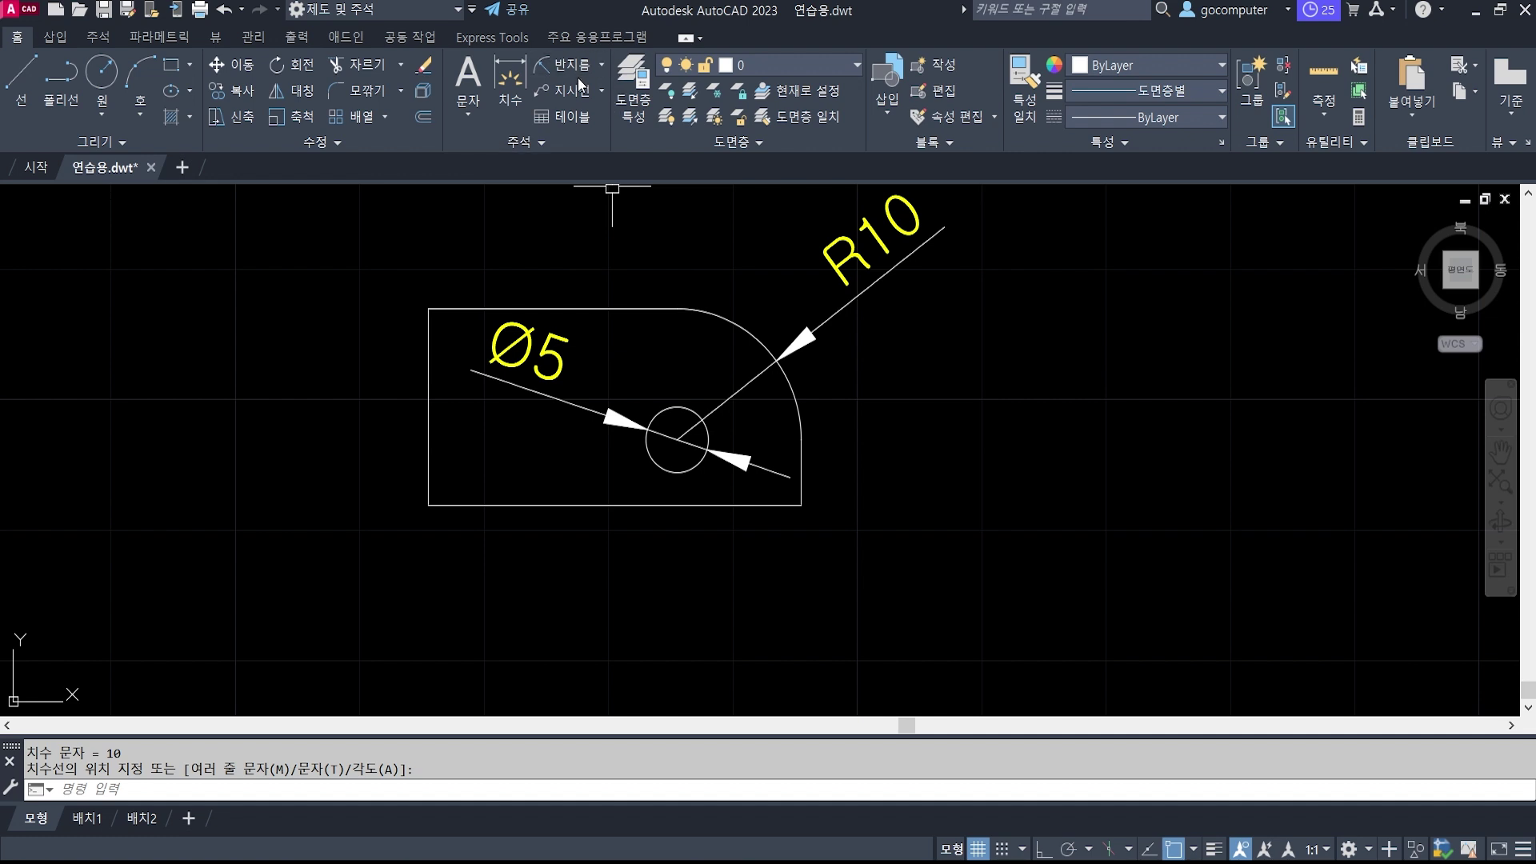
Try a radius dimension on the small circle, placed below the outline to the lower right.
click(602, 66)
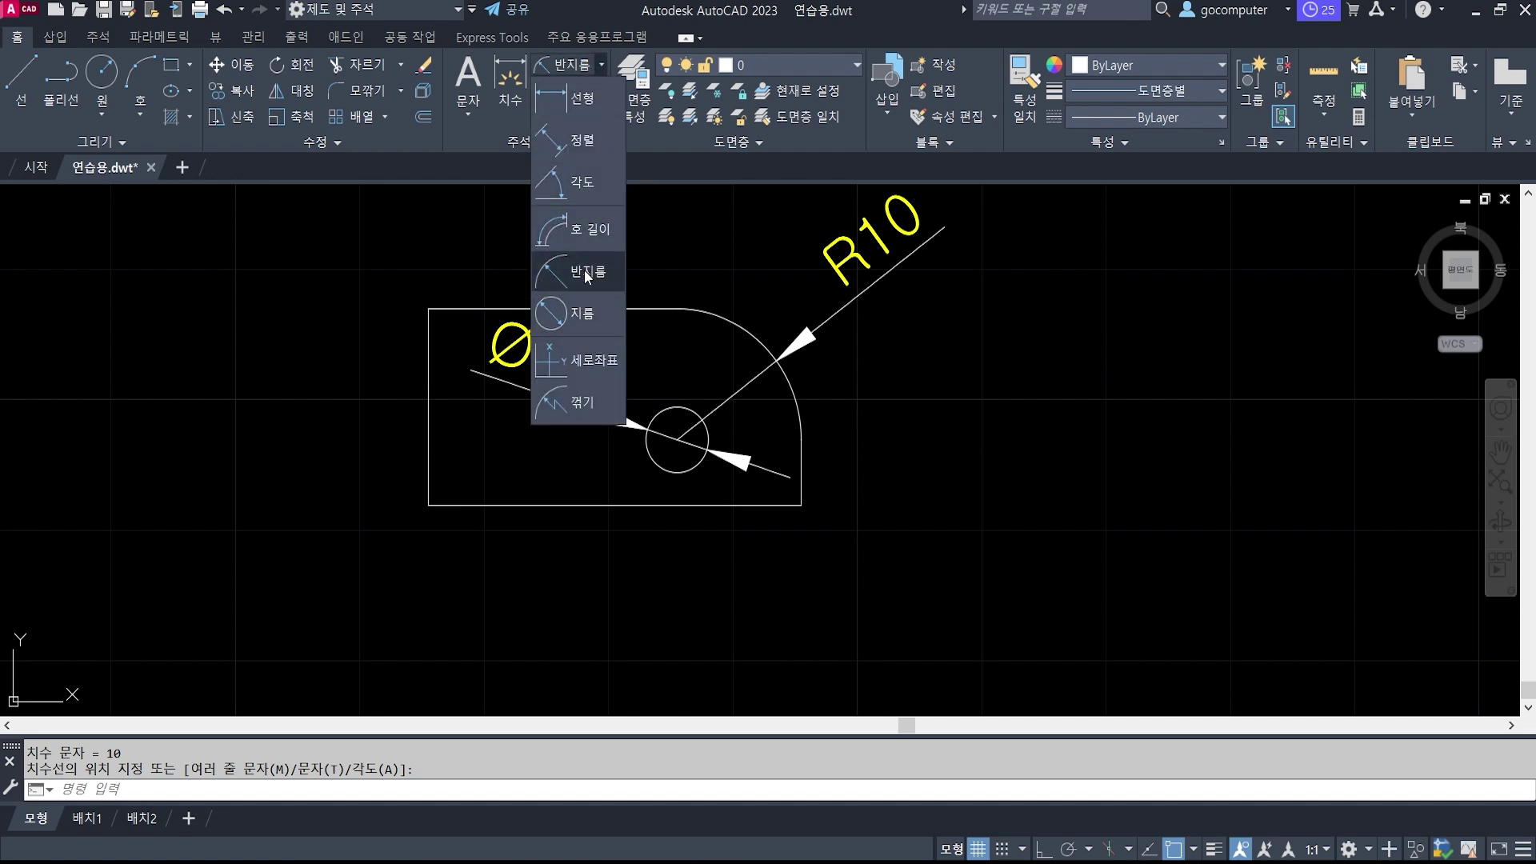
click(995, 413)
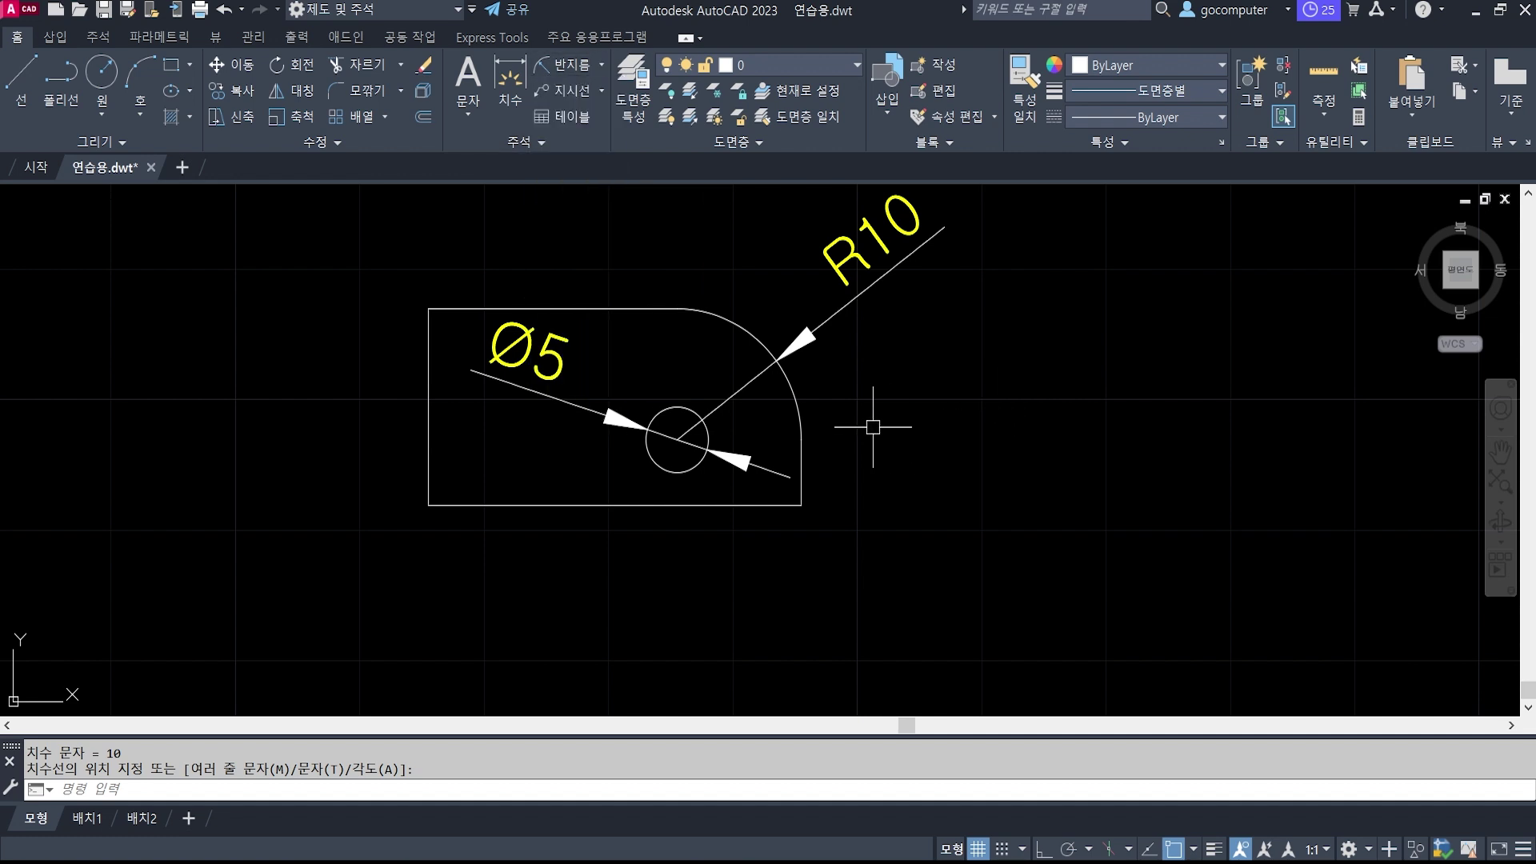
click(561, 70)
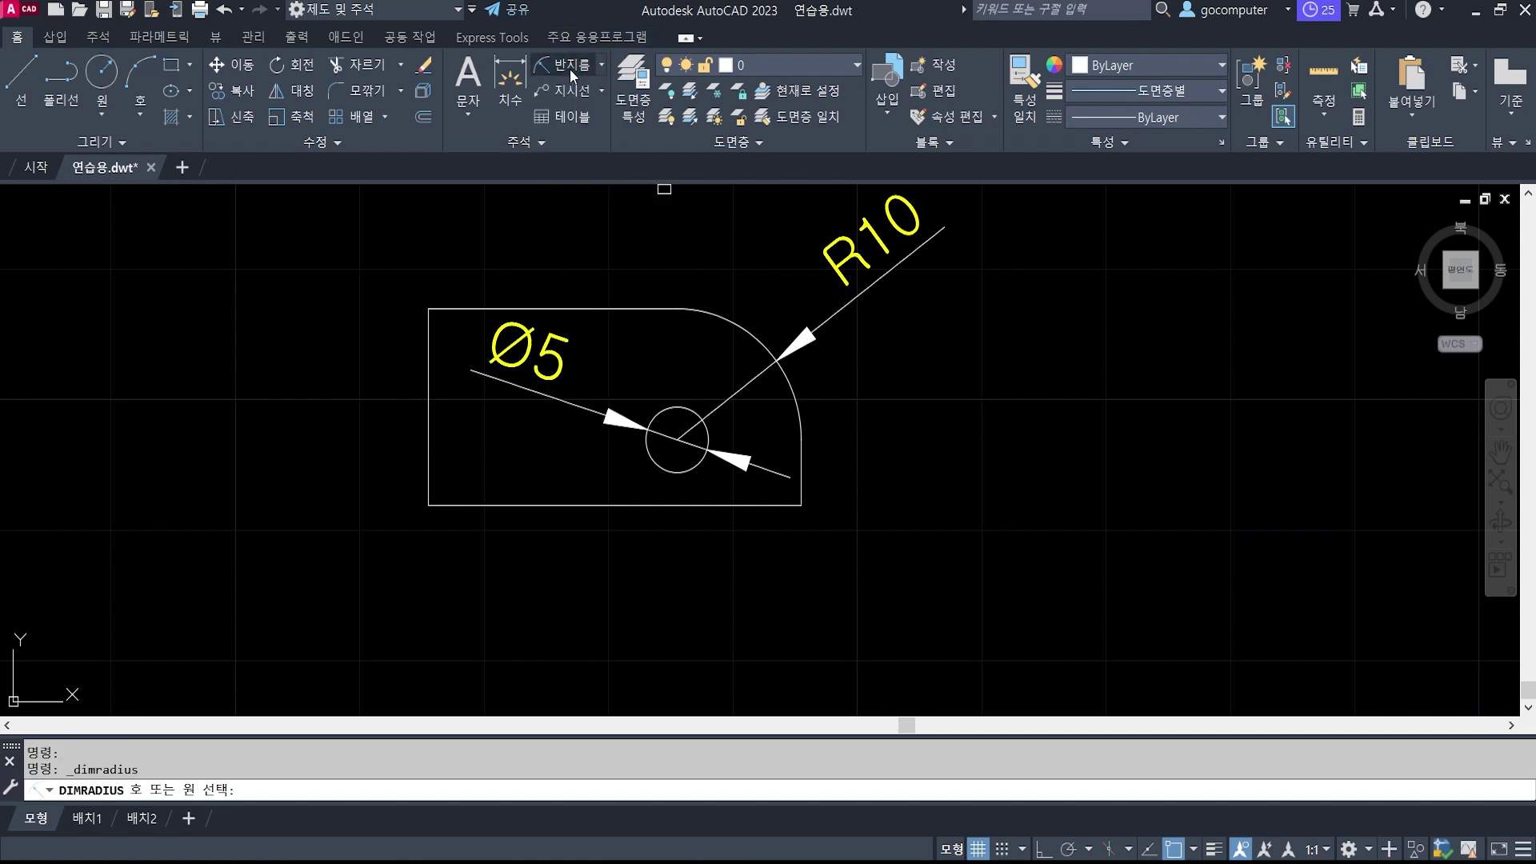
click(676, 470)
click(739, 569)
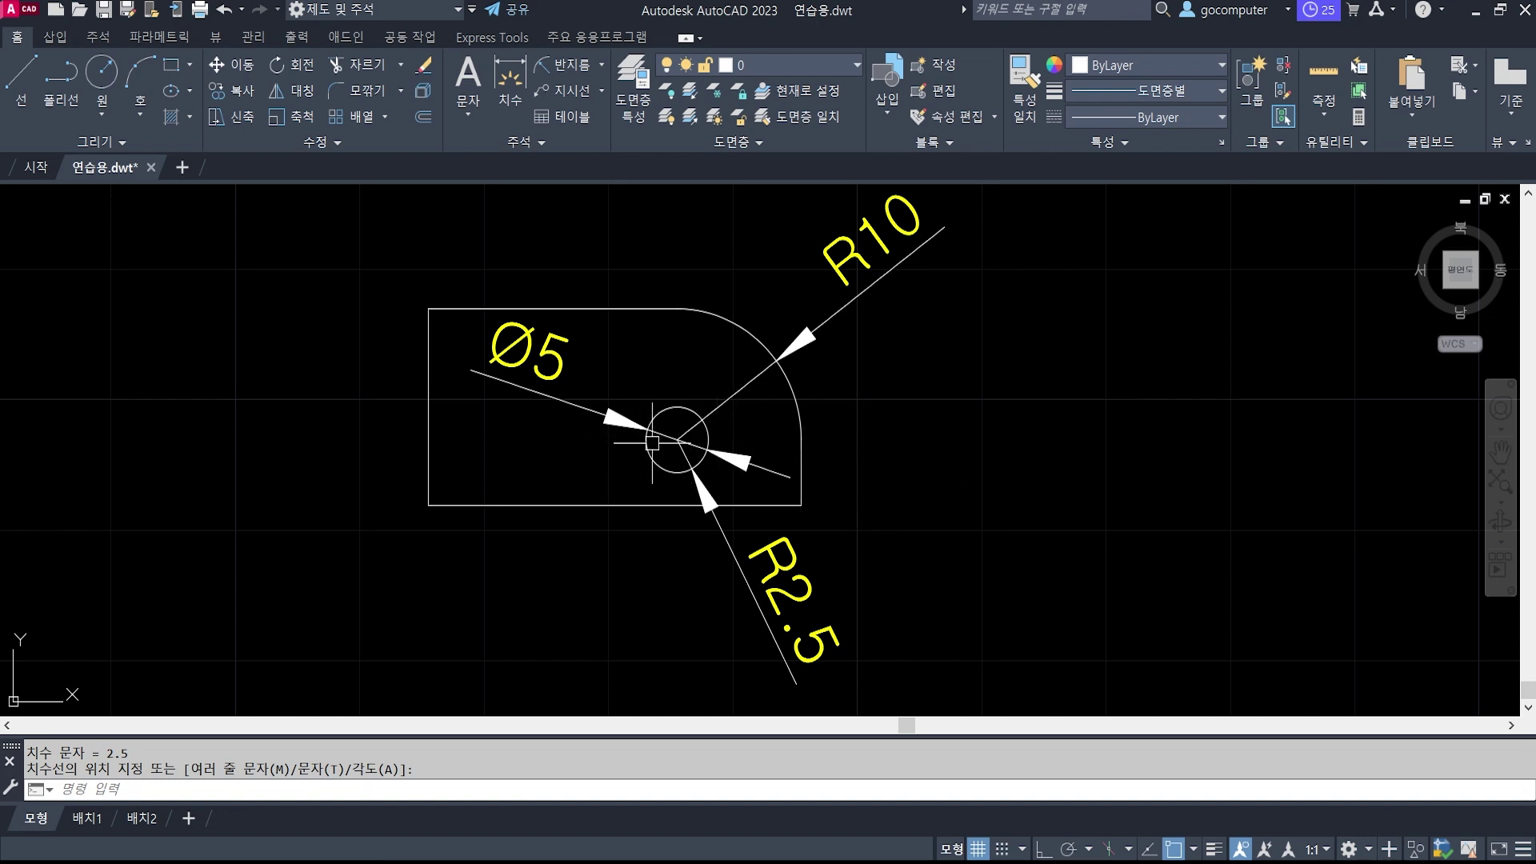
Erase the small circle's radius dimension below the outline with a crossing selection.
text(E)
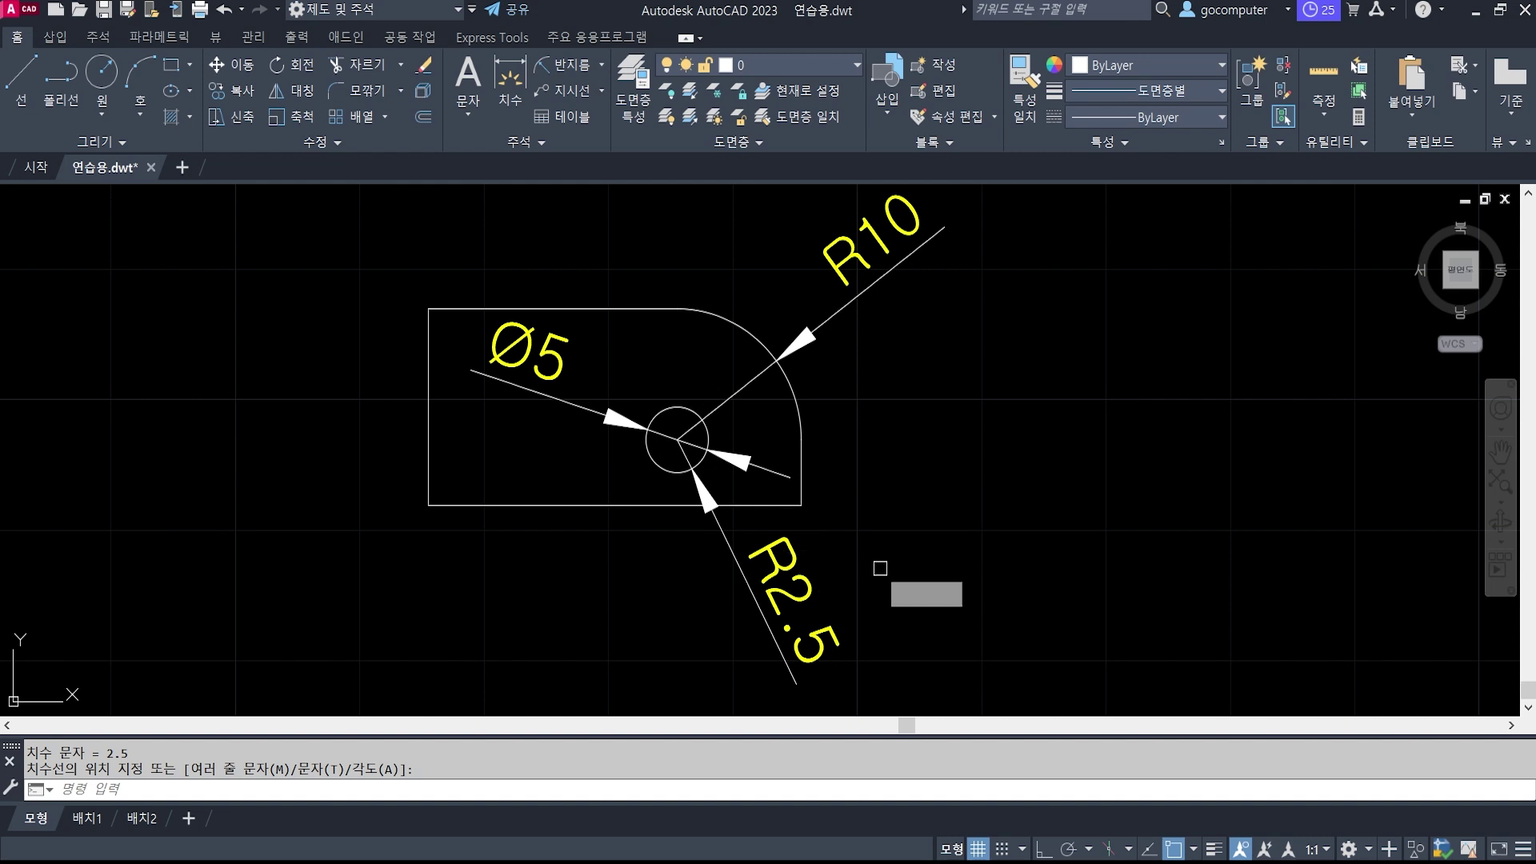
key(Return)
click(871, 565)
click(639, 620)
key(Return)
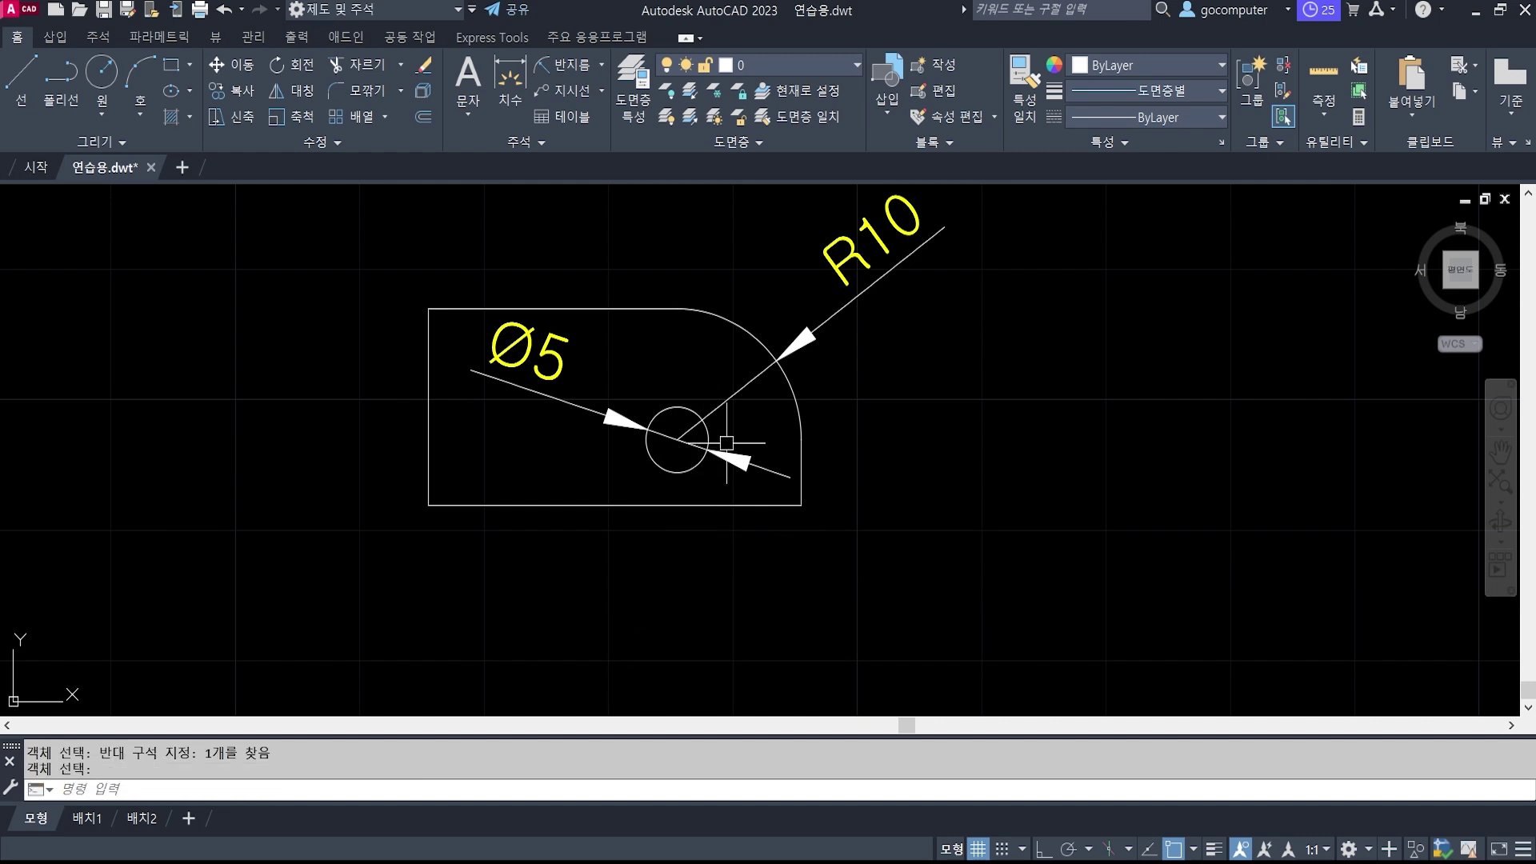
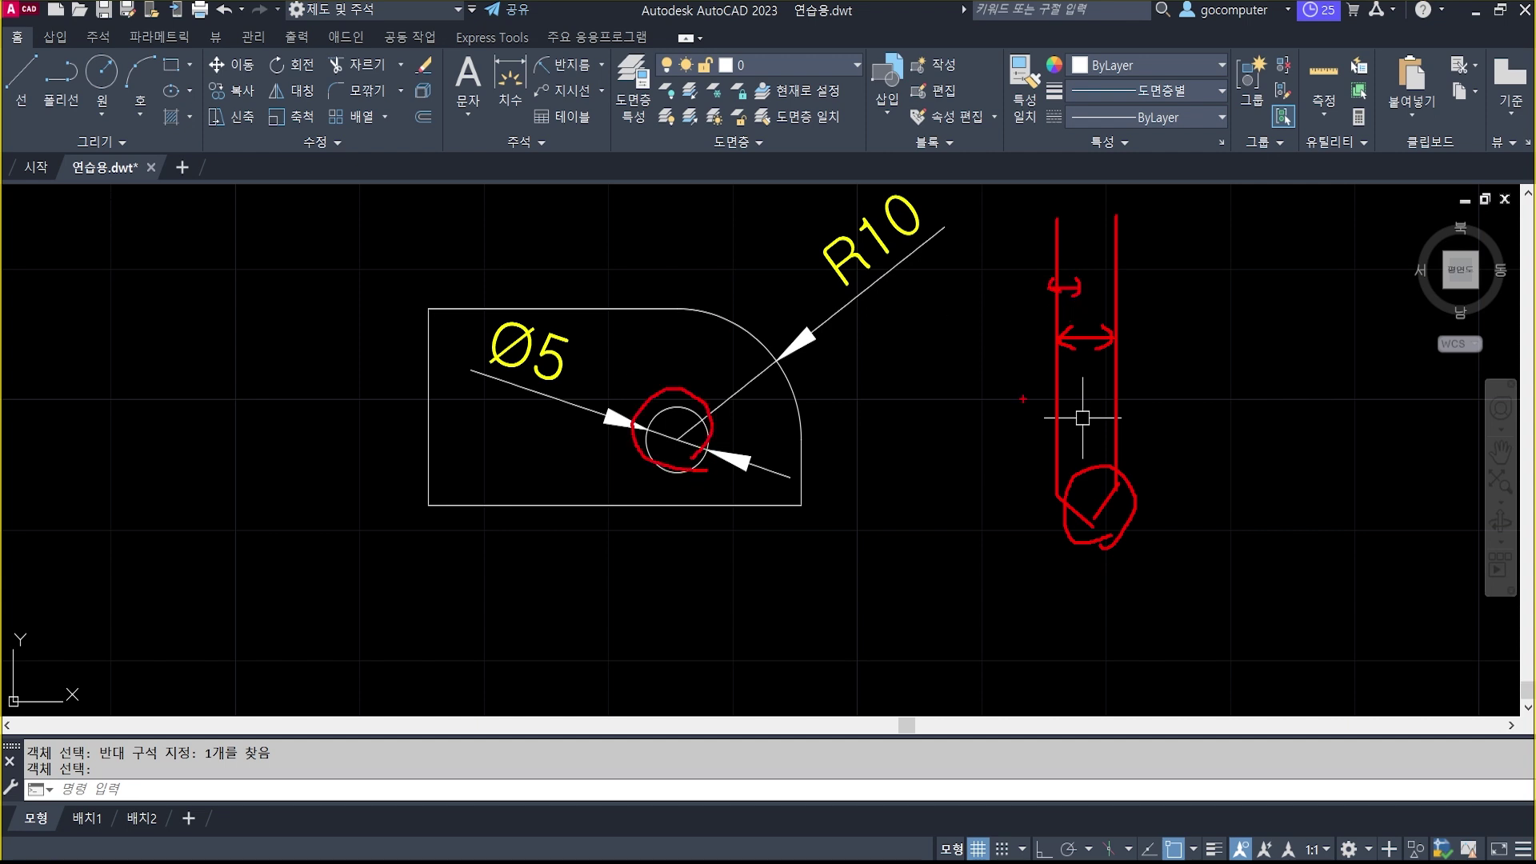
mouse_move(572, 392)
mouse_down()
mouse_move(559, 264)
mouse_move(584, 377)
mouse_up()
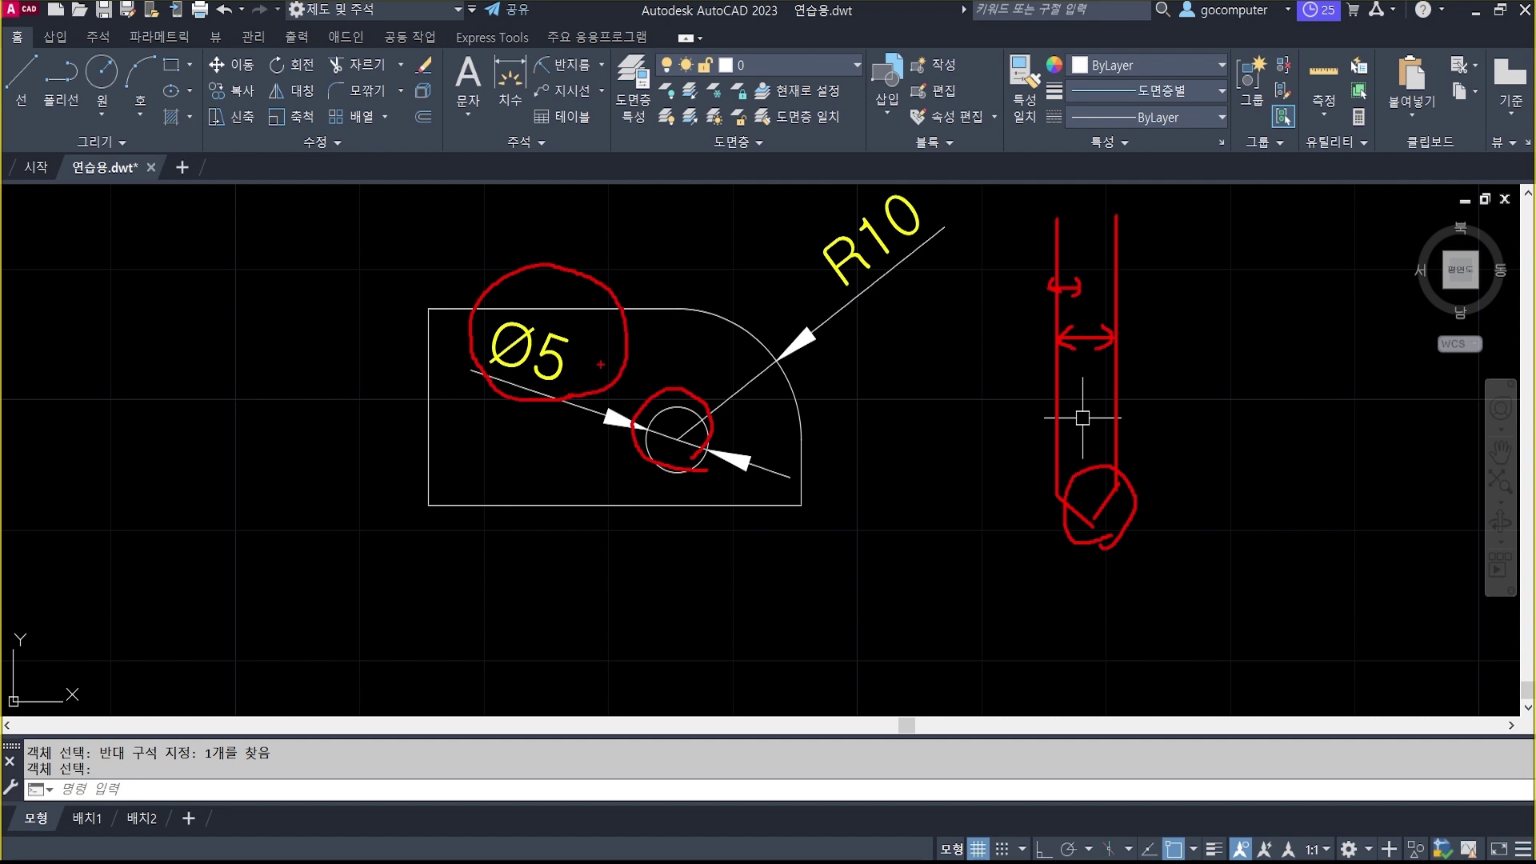
key(Escape)
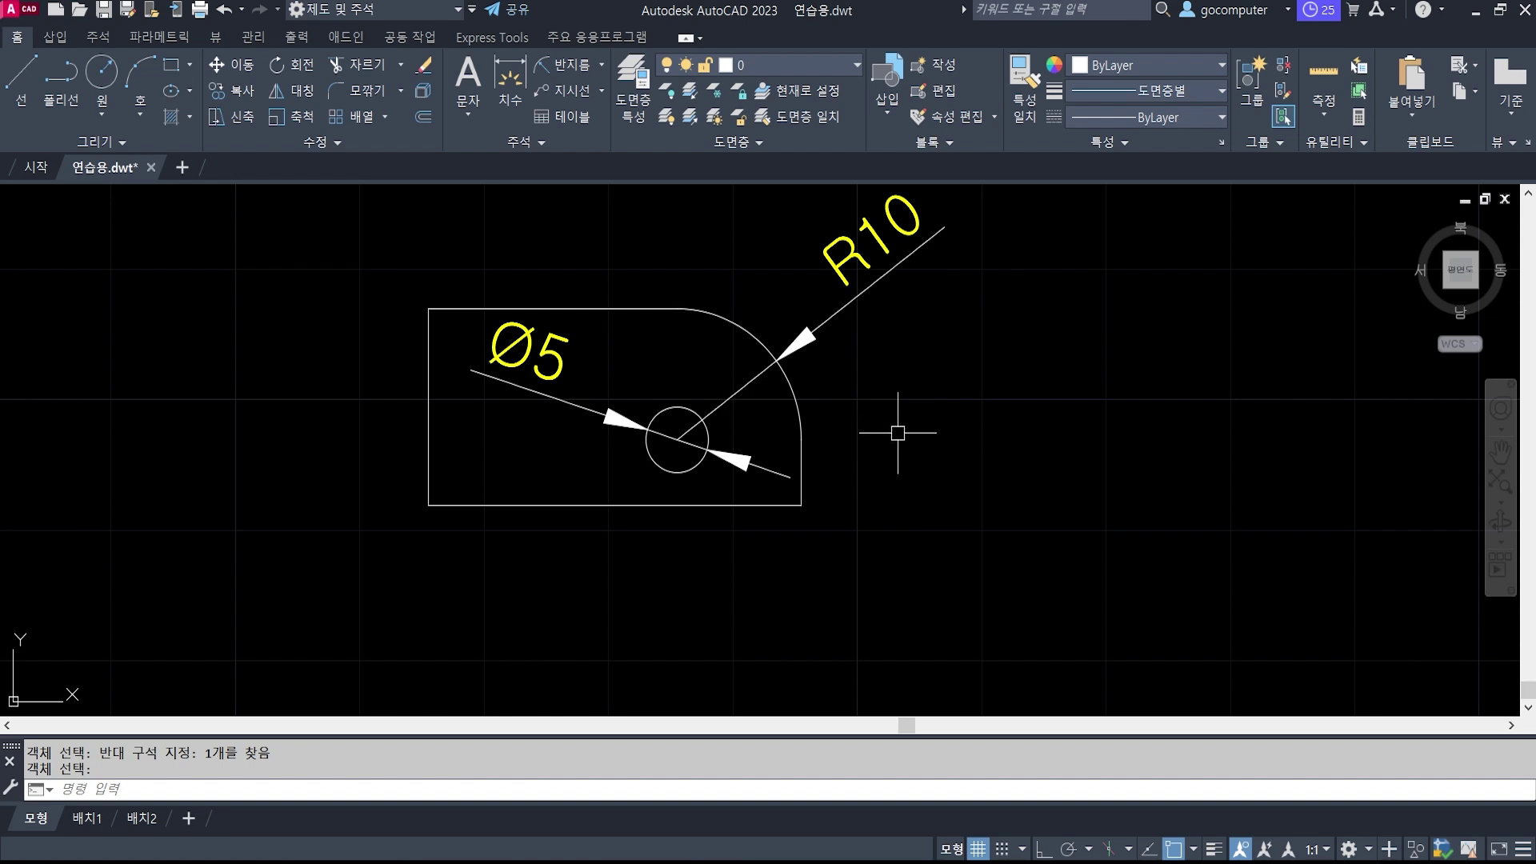
click(601, 64)
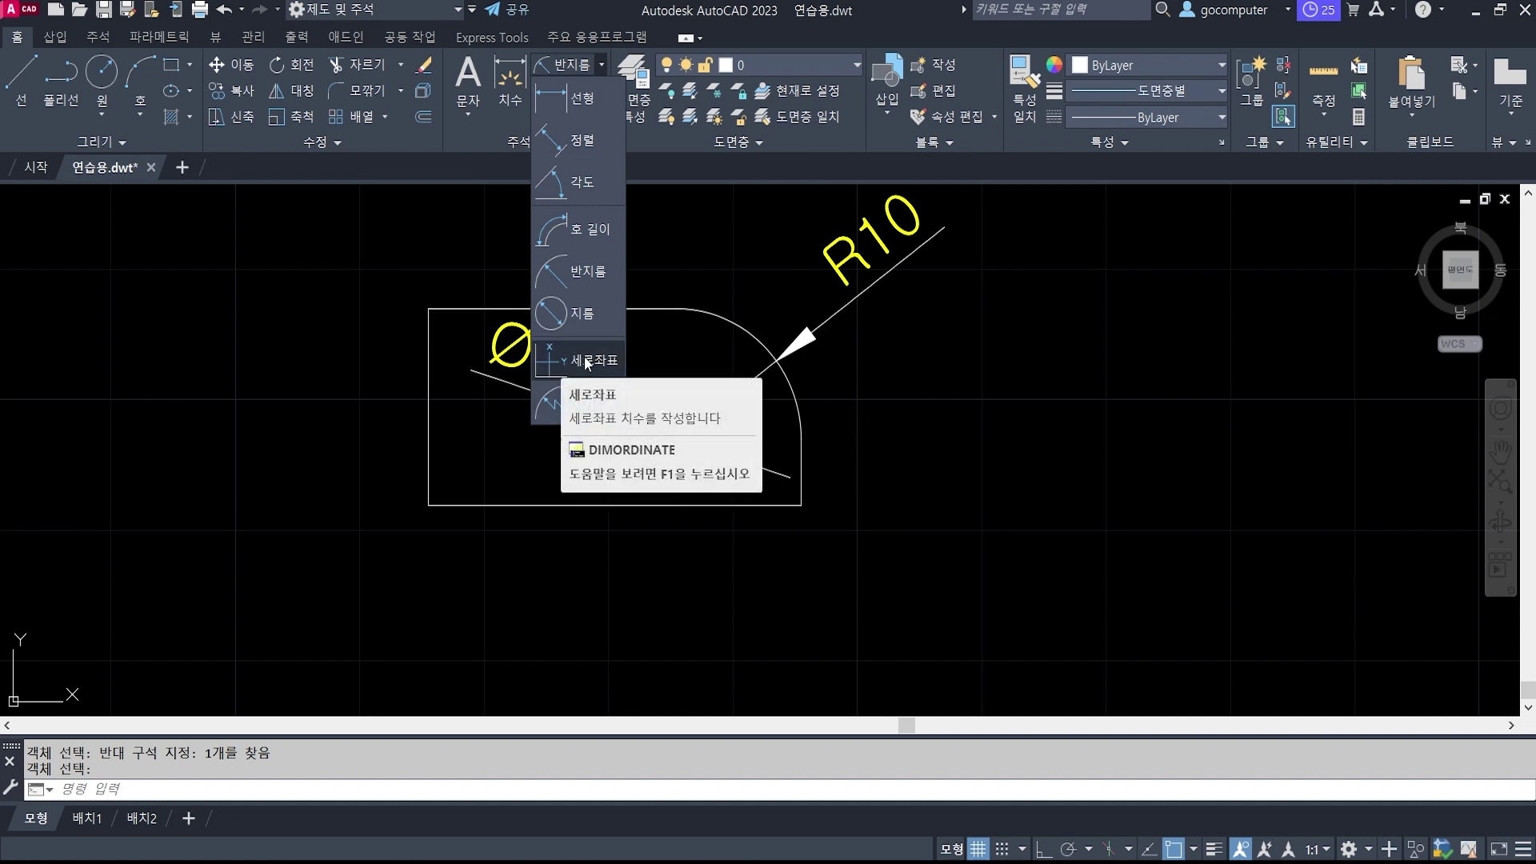
key(Escape)
key(Escape)
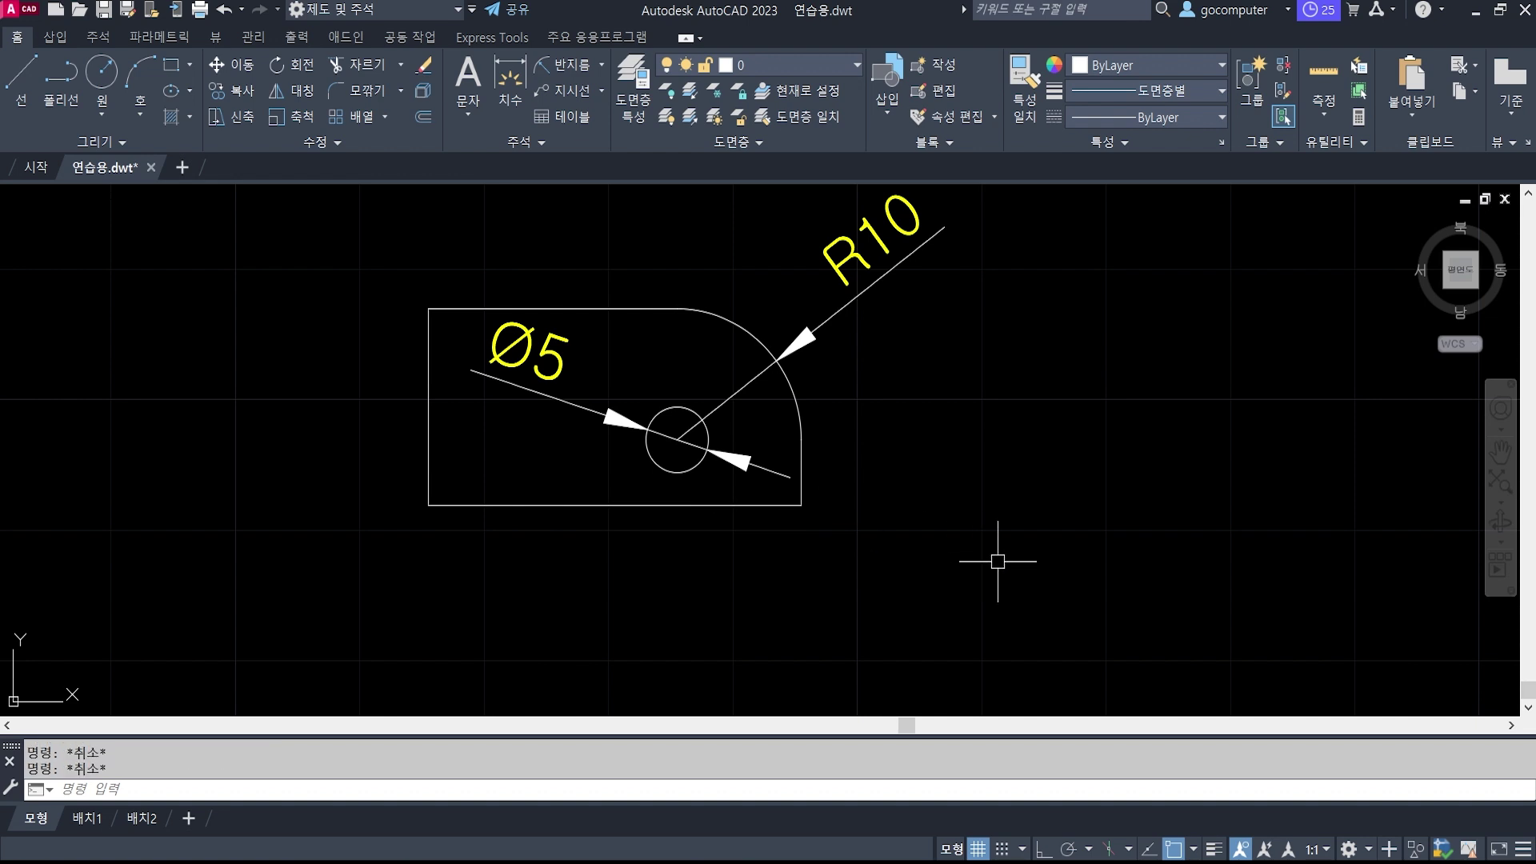
Erase the filleted outline, the small circle and their diameter and radius dimensions with one crossing selection.
text(e)
key(Return)
click(1058, 572)
click(332, 233)
key(Return)
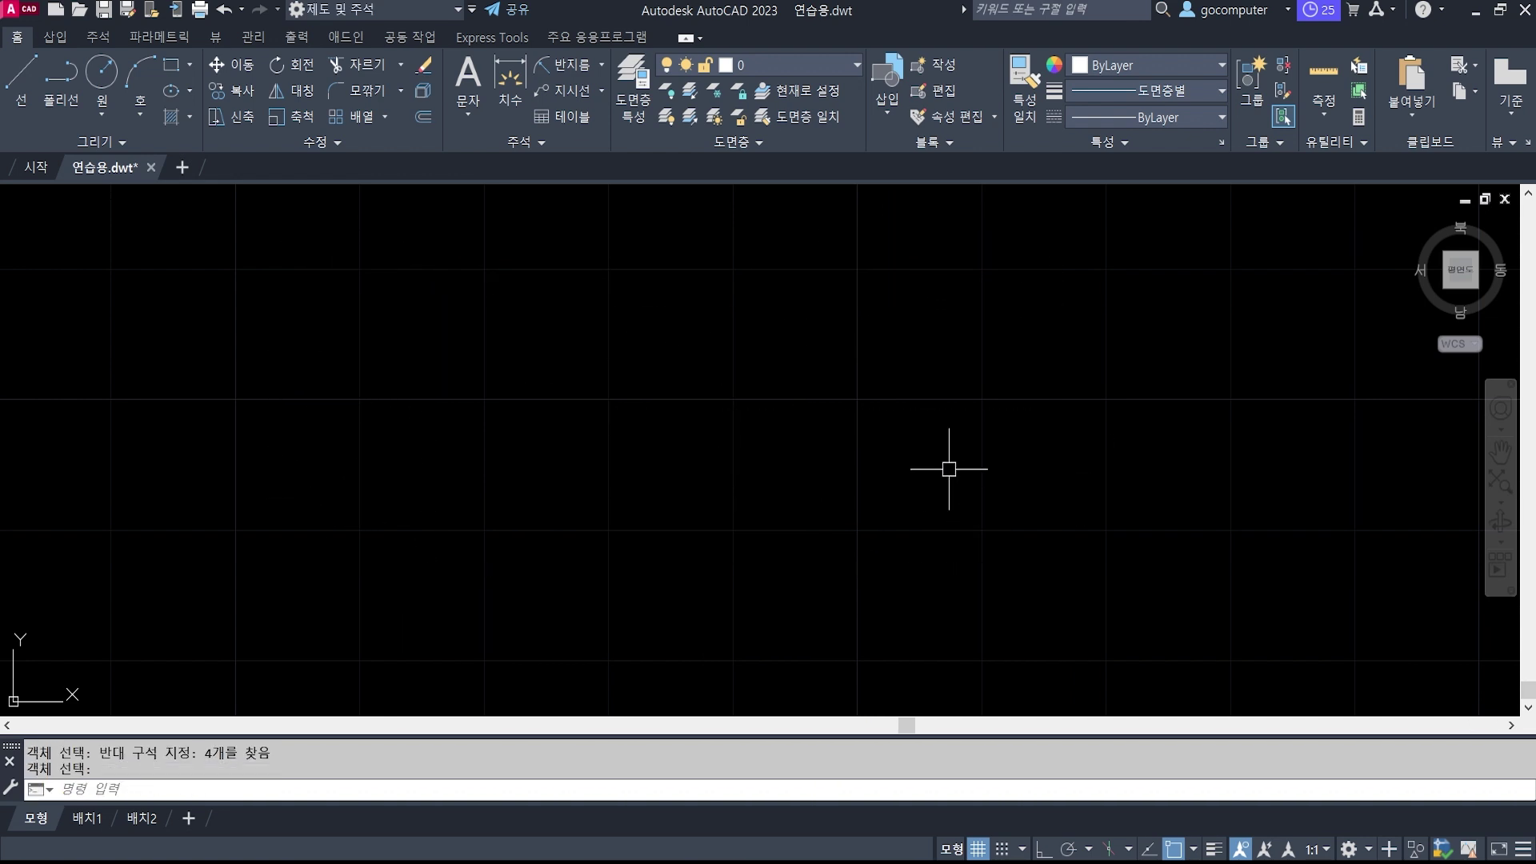
text(rec)
key(Return)
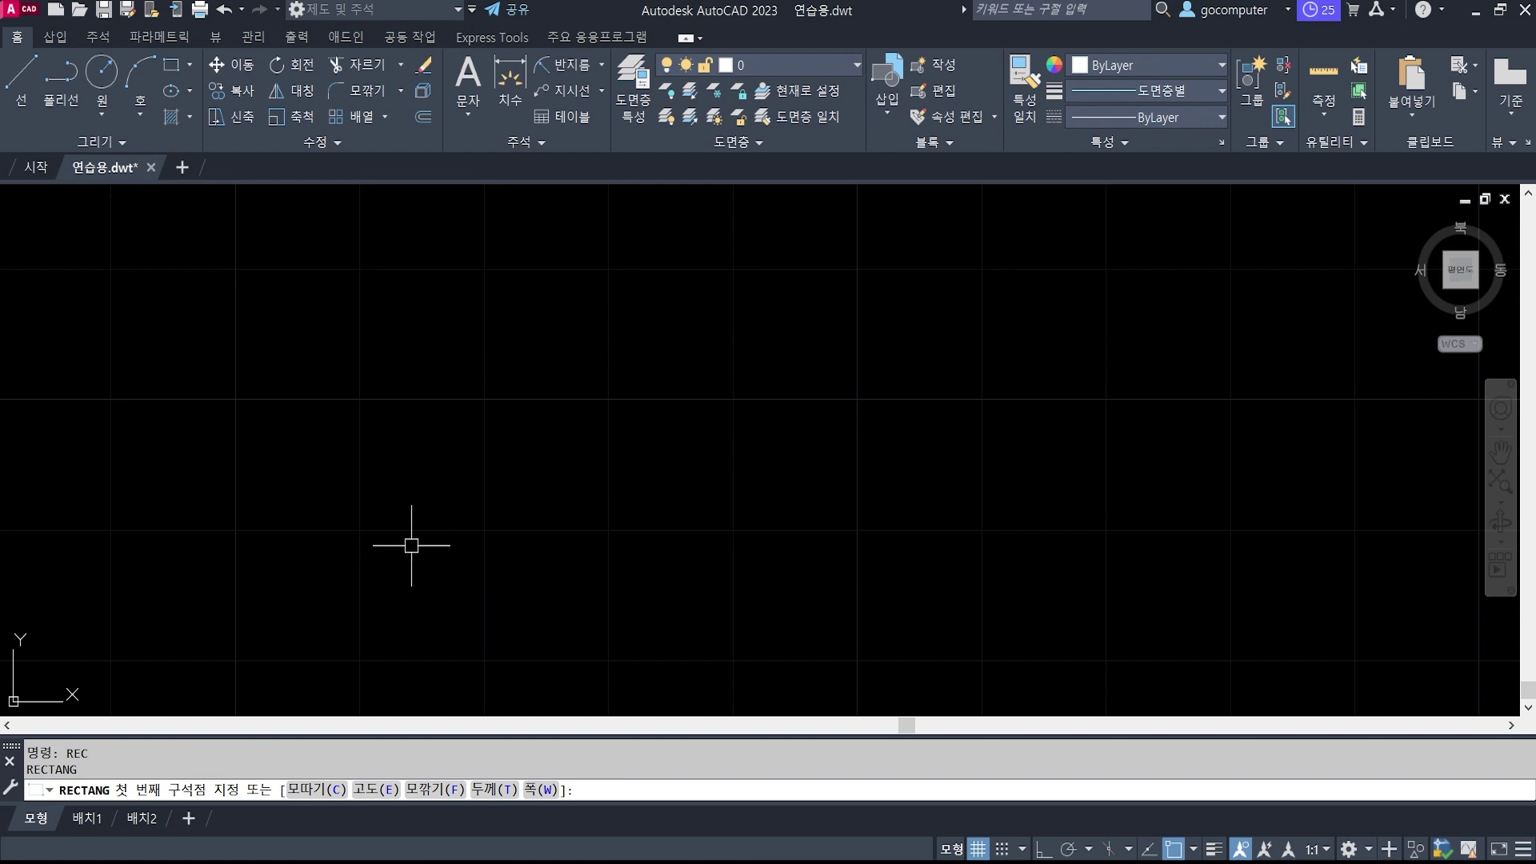
key(Escape)
Draw a stair-shaped chain of five lines rising to the right, with Ortho mode turned on.
text(l)
key(Return)
click(327, 535)
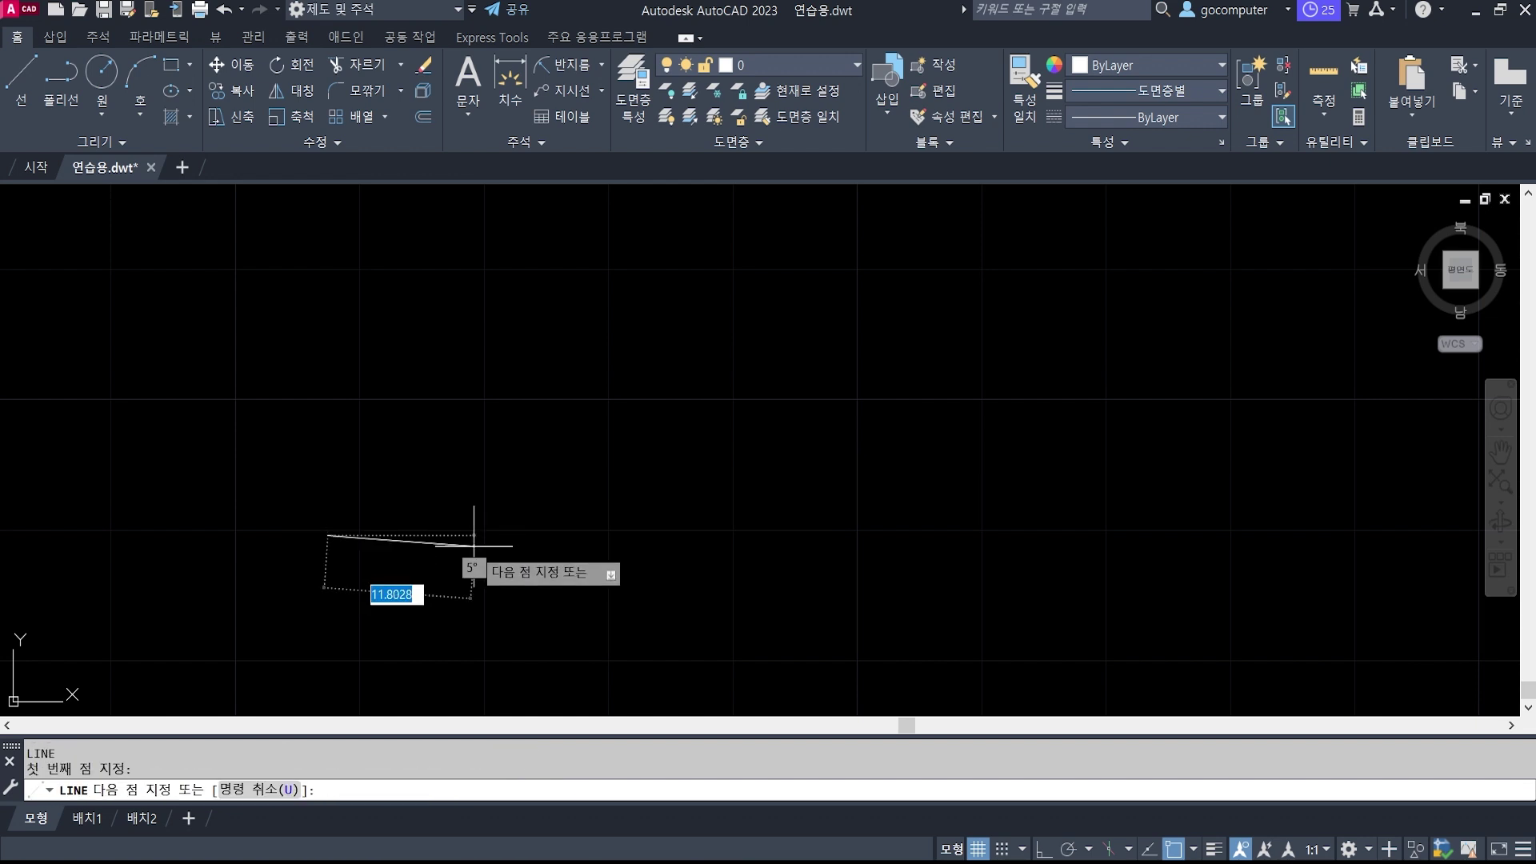
click(1044, 850)
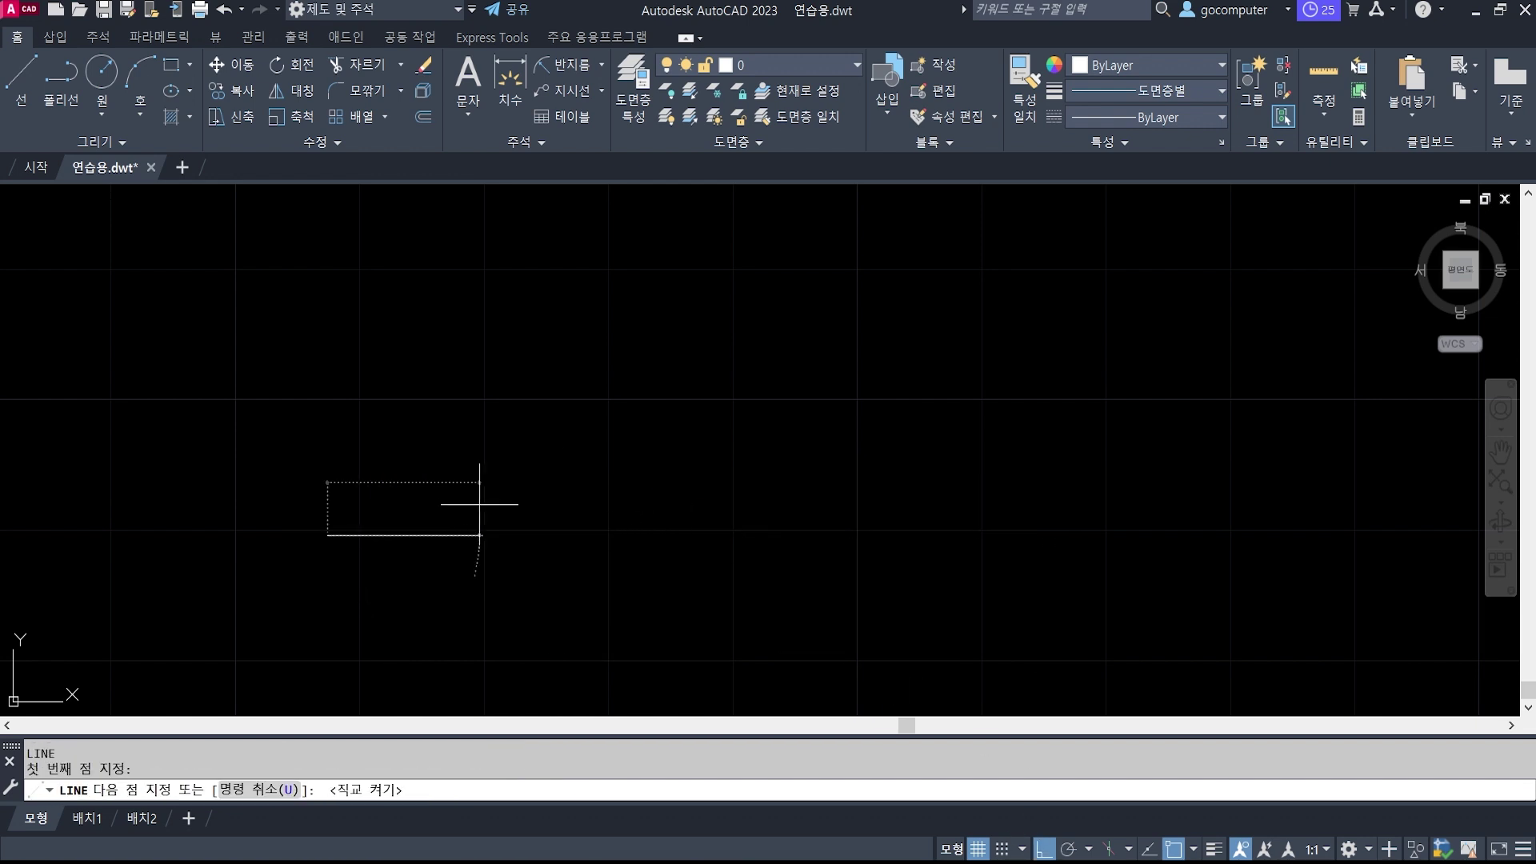
click(479, 535)
click(479, 406)
click(690, 406)
click(690, 347)
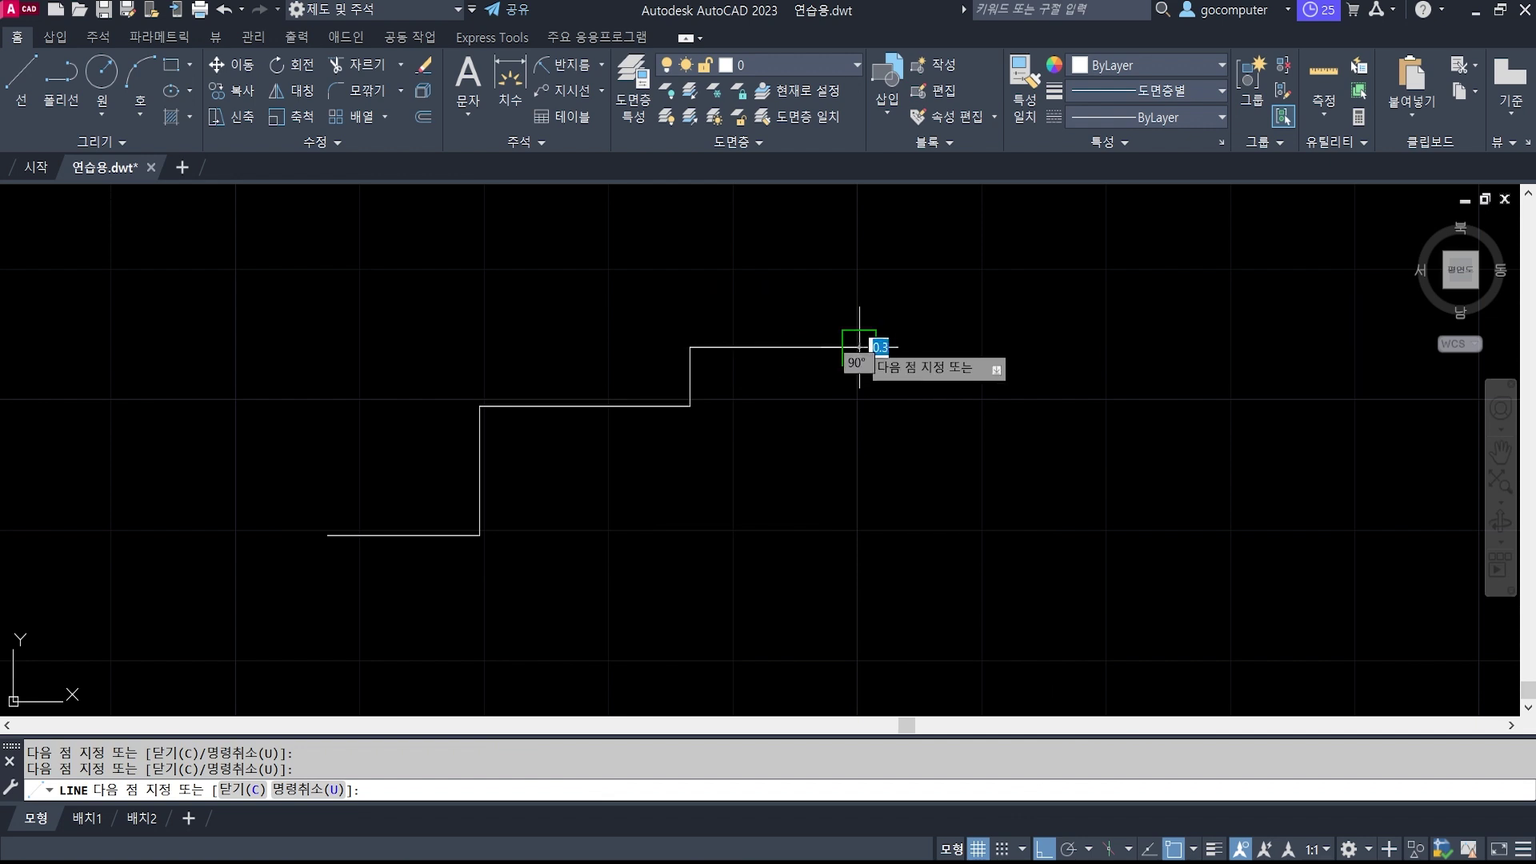
click(860, 347)
key(Return)
Add an X ordinate dimension to the stepped line's lower left endpoint, with its leader running downward.
mouse_move(801, 508)
middle_down()
mouse_move(850, 428)
mouse_move(839, 418)
middle_up()
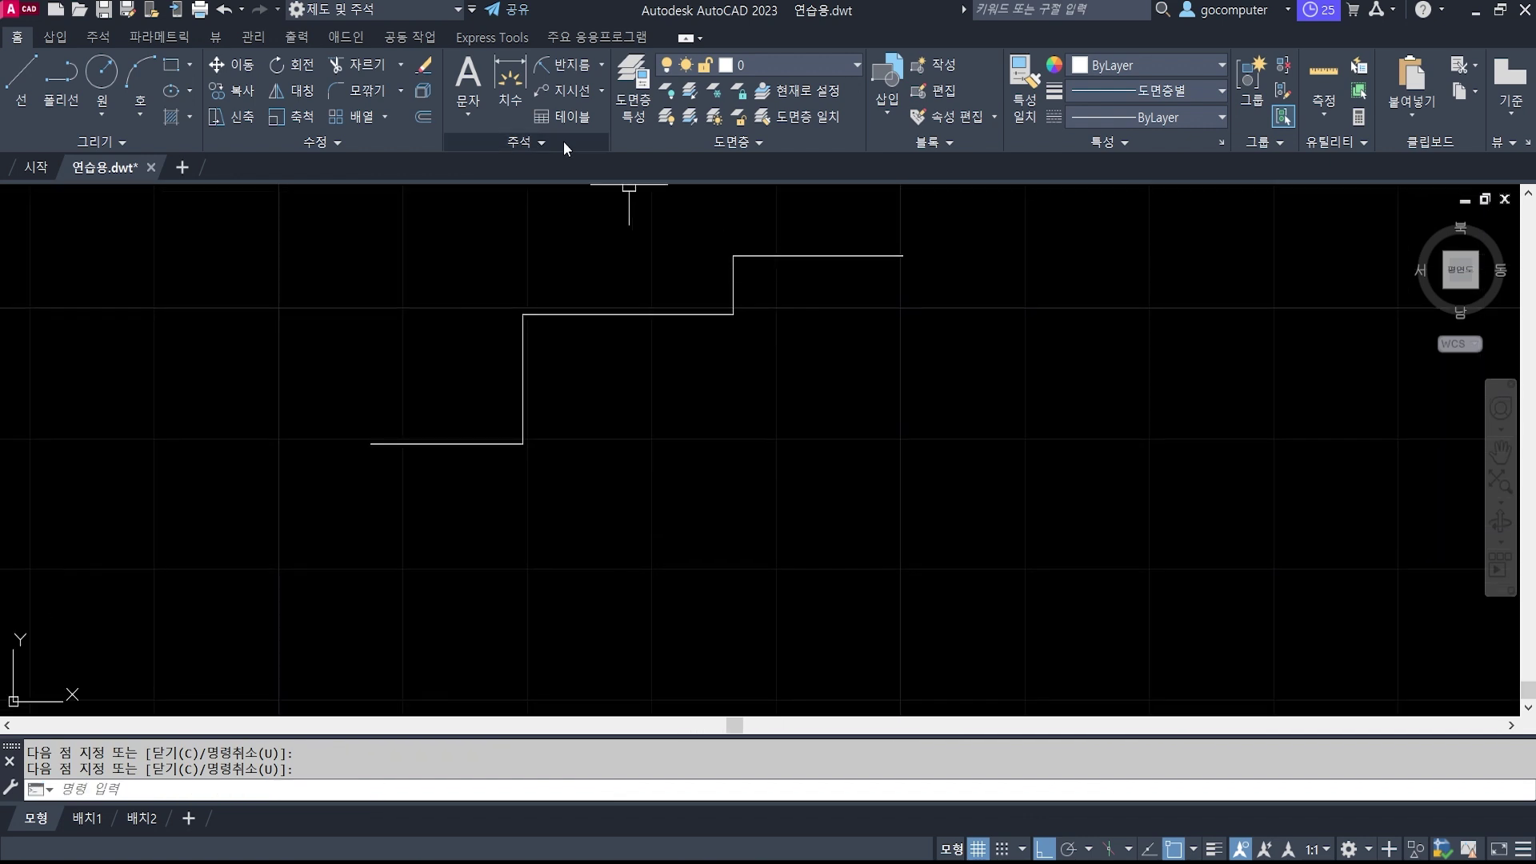
click(604, 64)
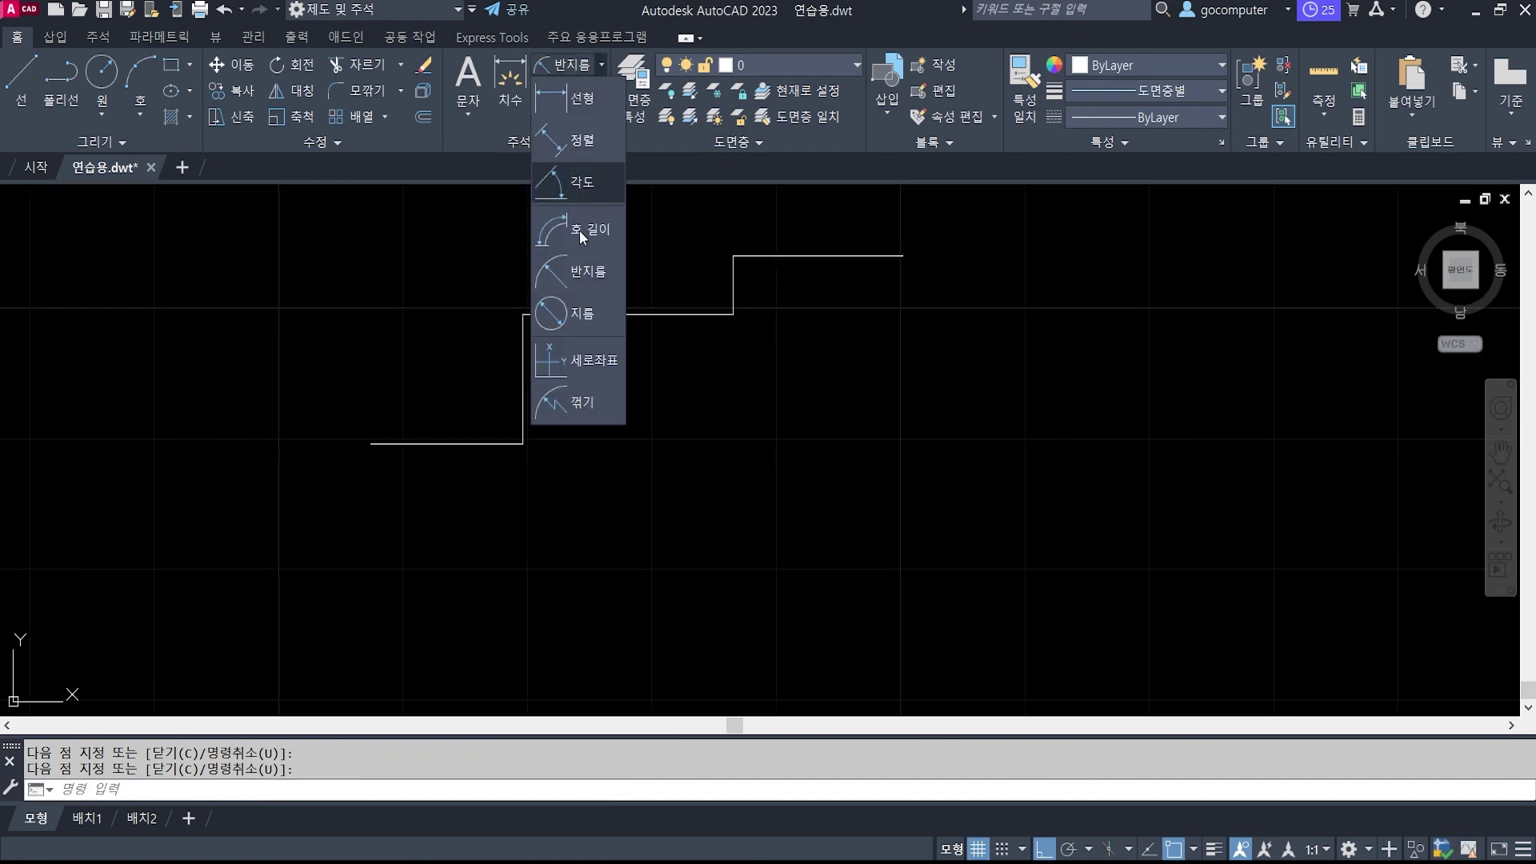
click(574, 384)
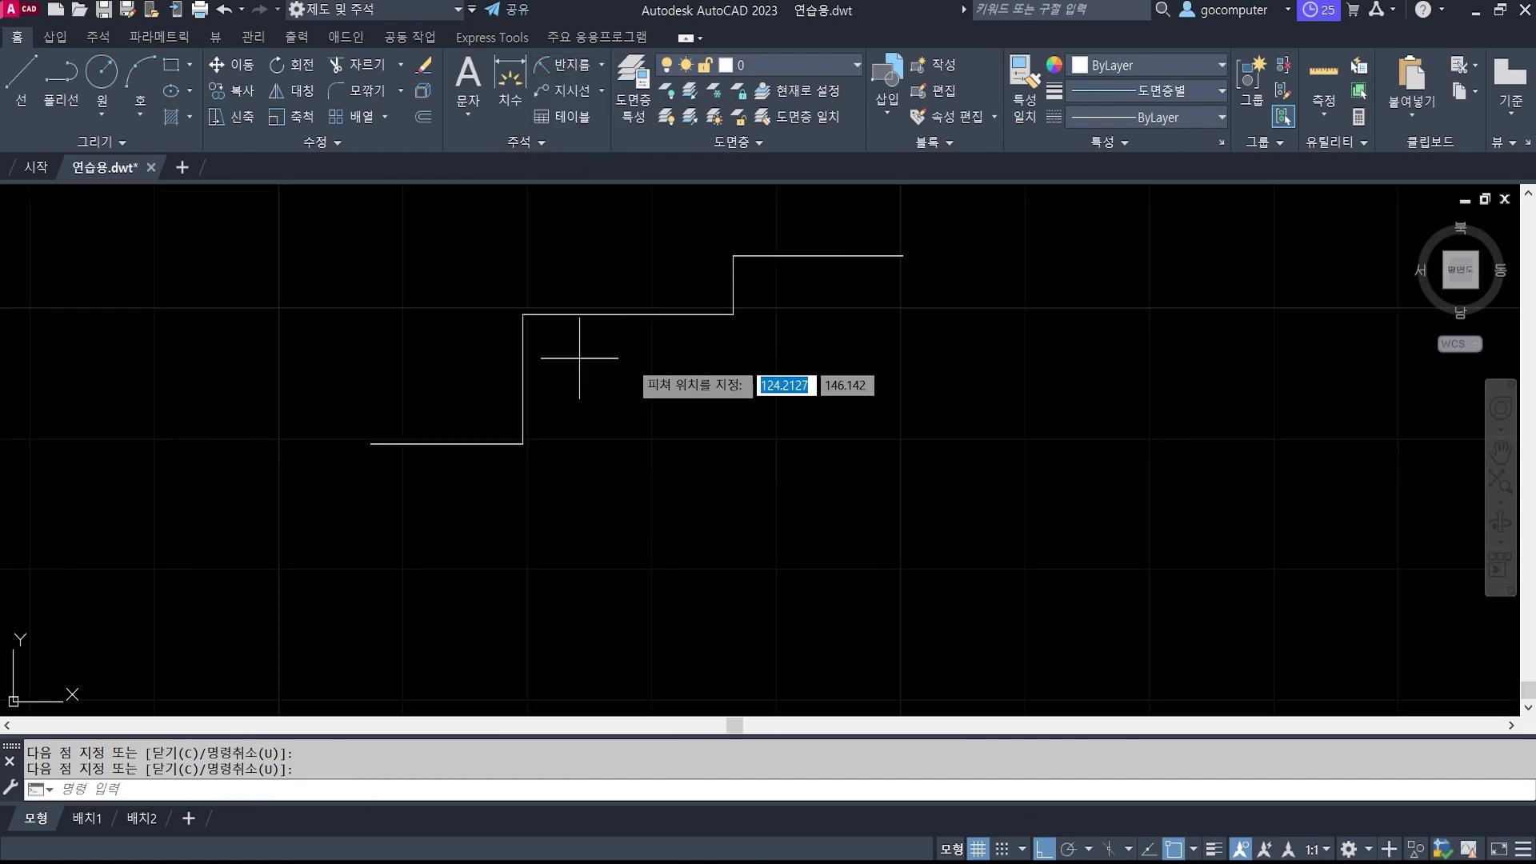
click(370, 443)
click(377, 503)
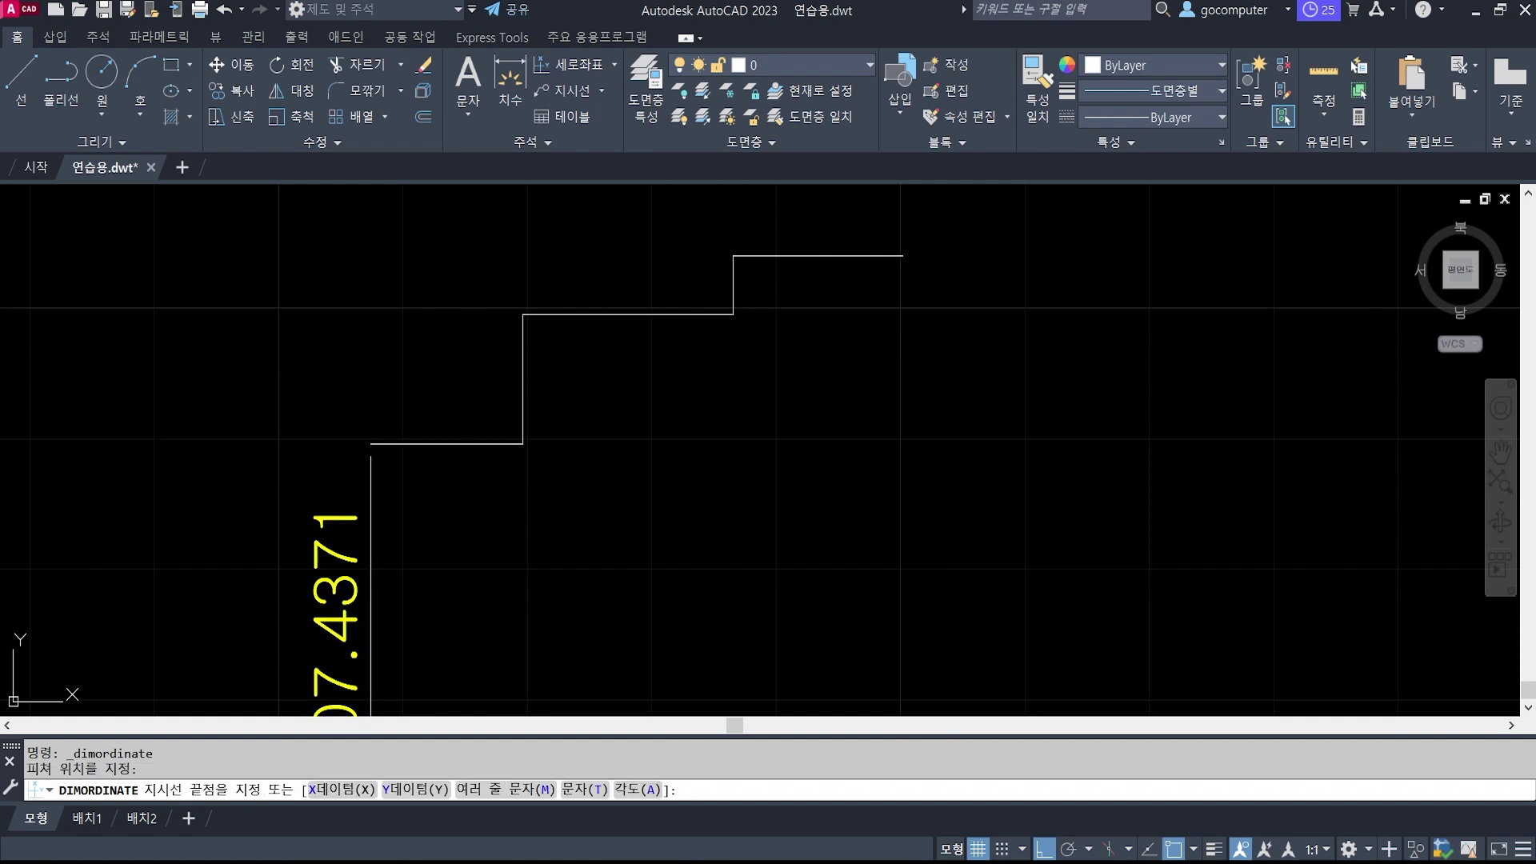
scroll(593, 453, down, 1)
middle_drag(509, 534, 522, 428)
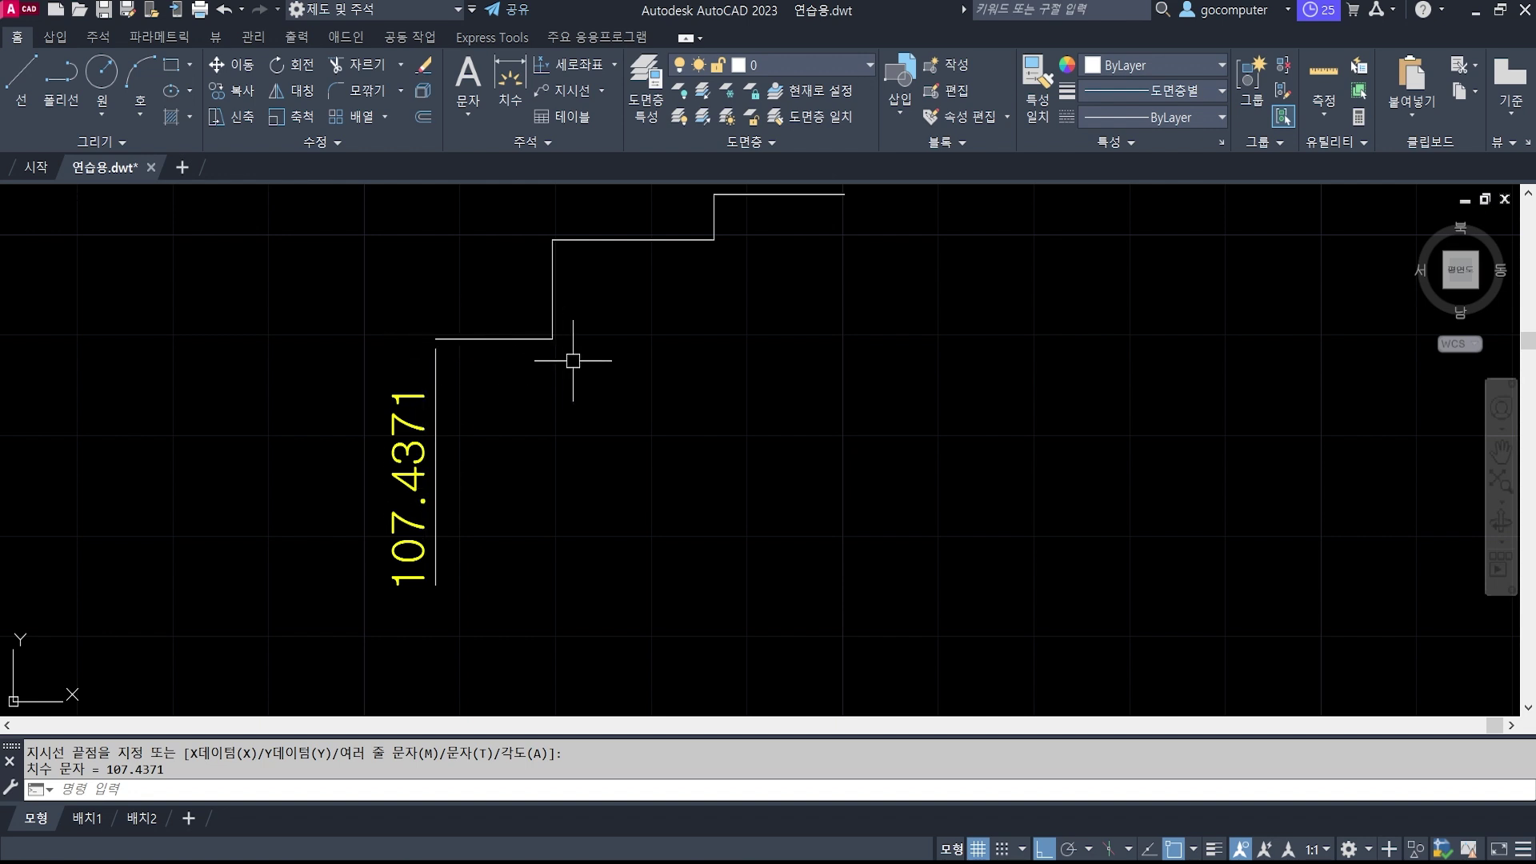
Add an X ordinate dimension to the lower corner of the first riser, placed downward beside the previous one.
key(Return)
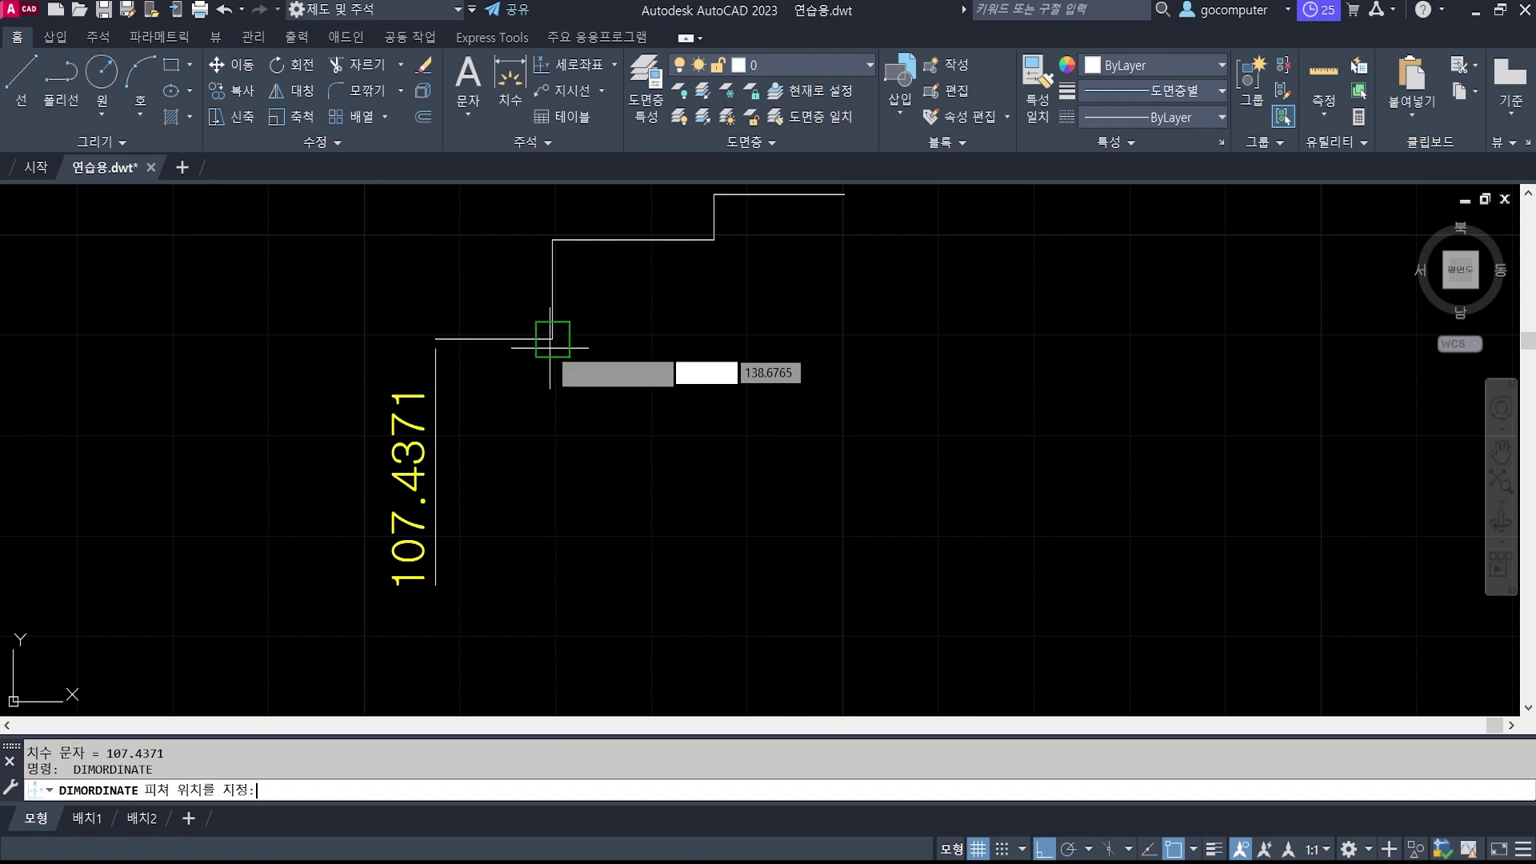
click(552, 339)
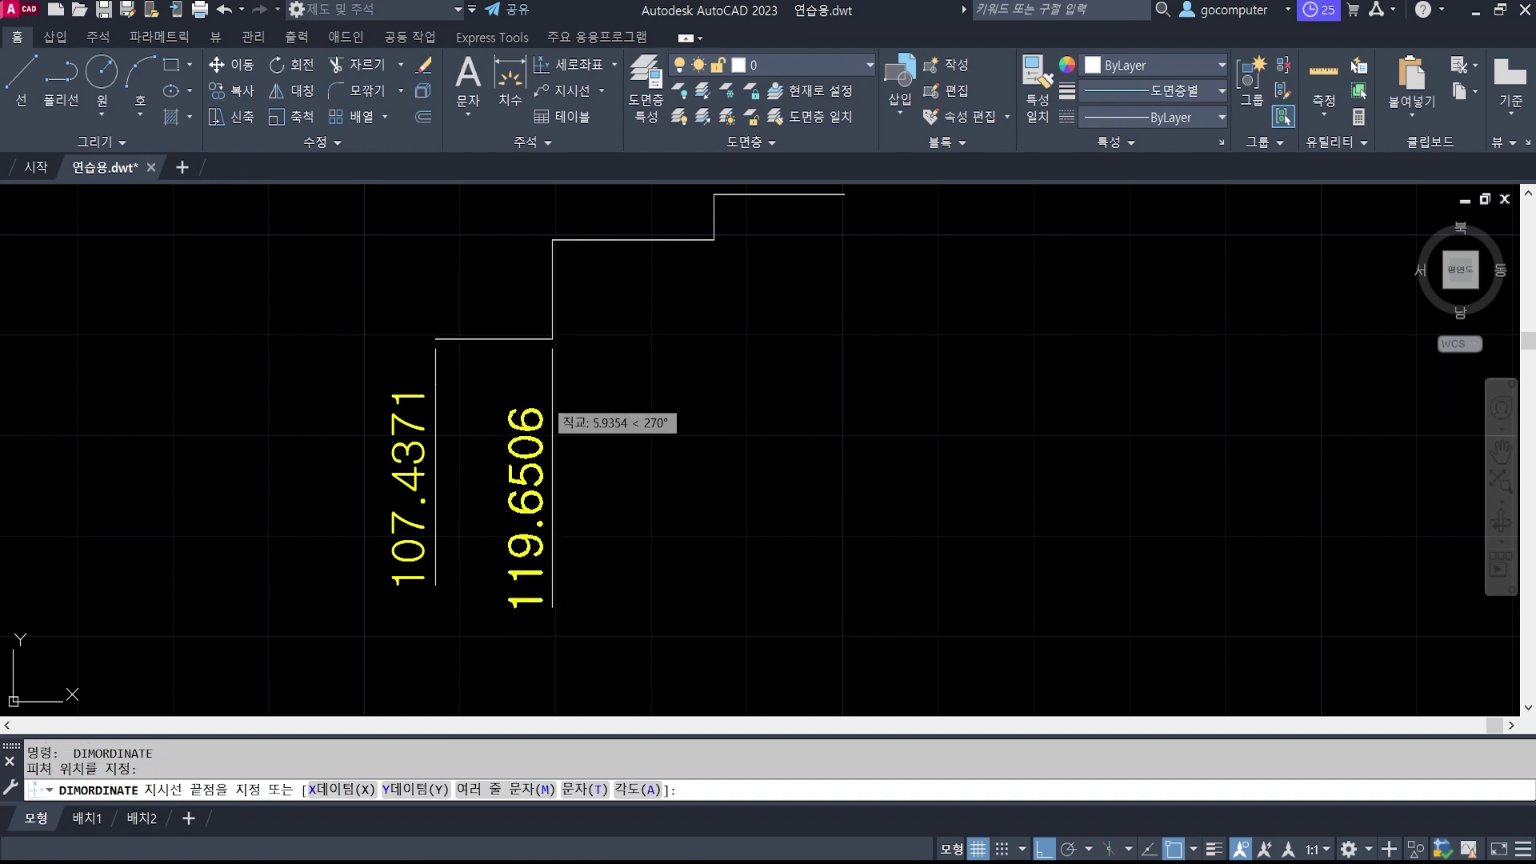
click(523, 457)
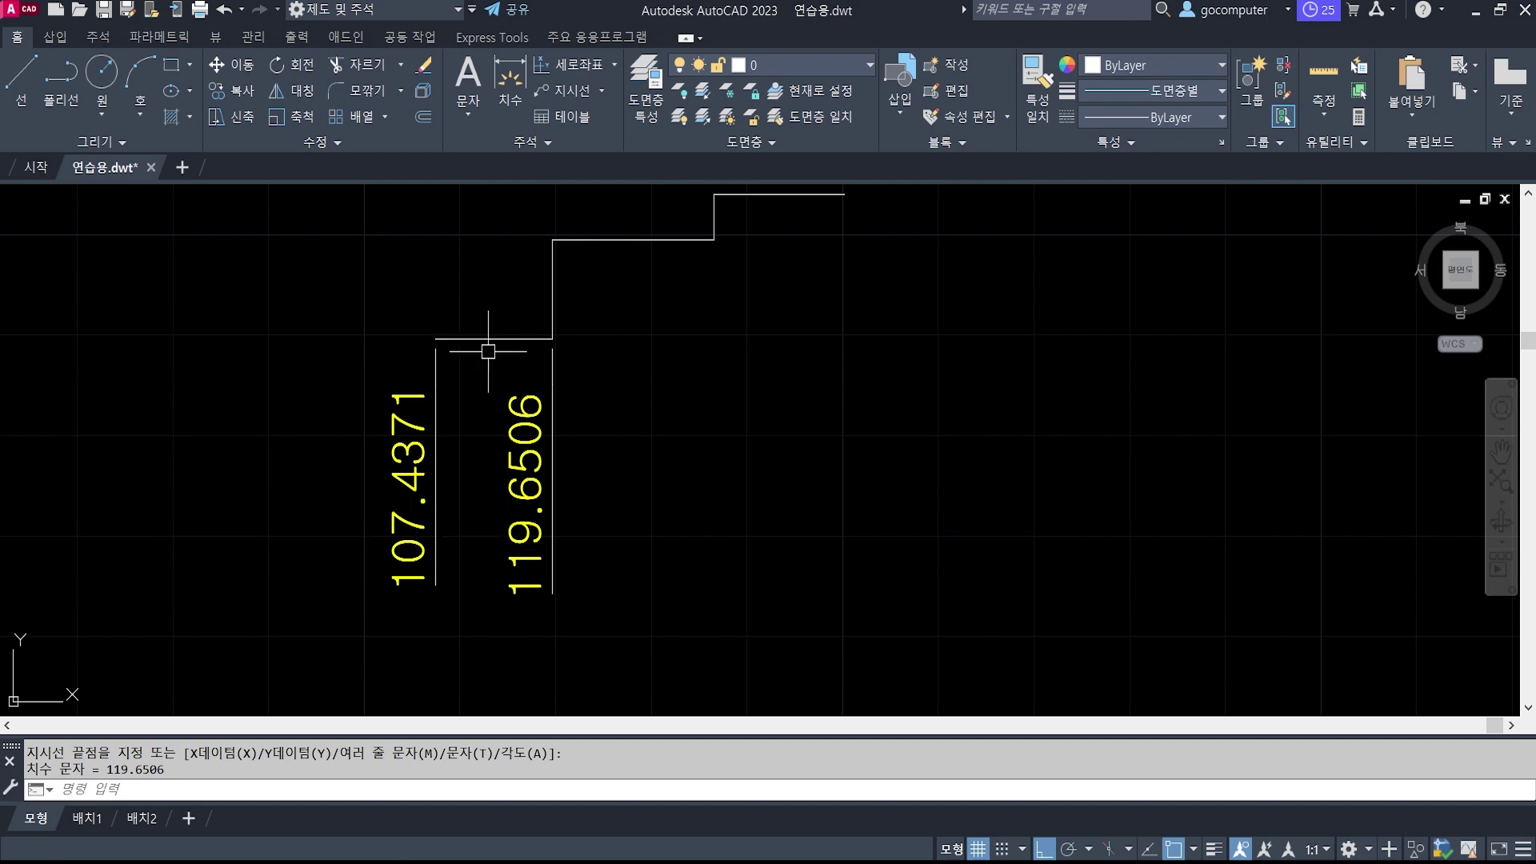
Erase the stepped line and both ordinate dimensions with a crossing selection.
scroll(531, 424, down, 3)
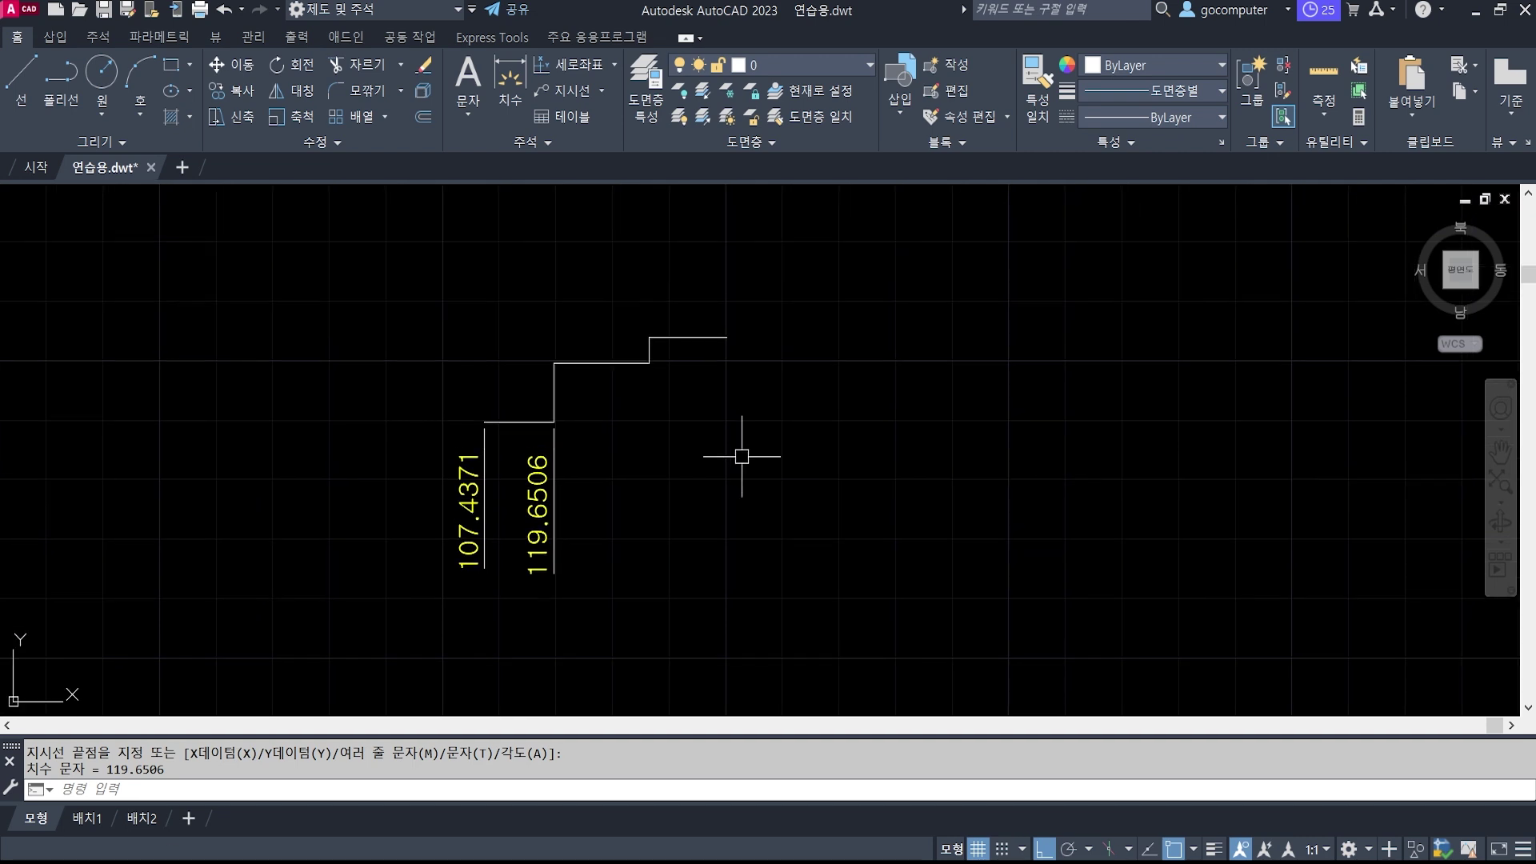
text(e)
key(Return)
click(897, 485)
click(483, 291)
key(Return)
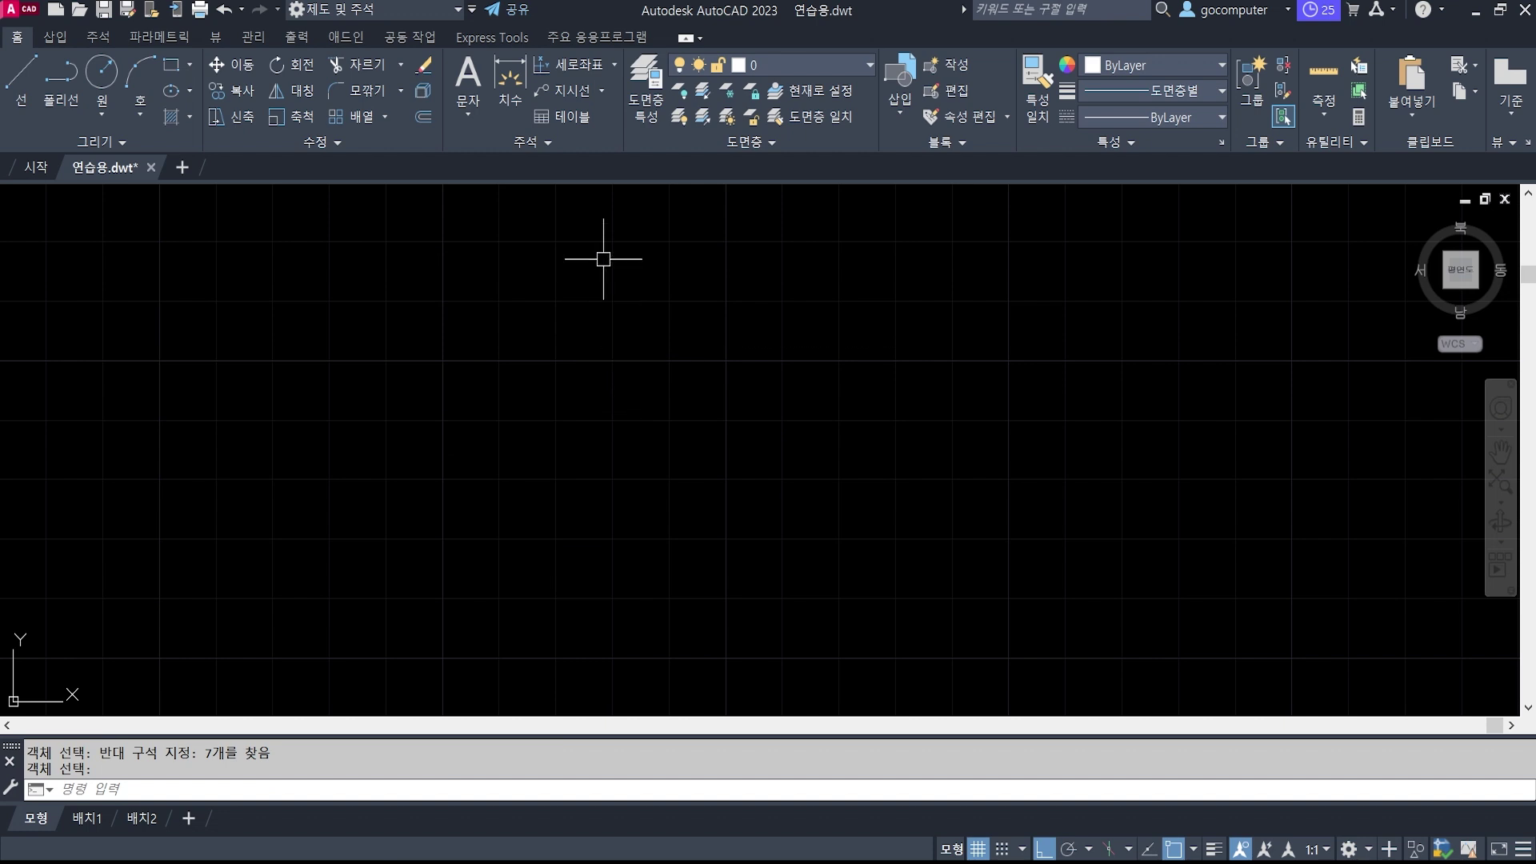
click(616, 65)
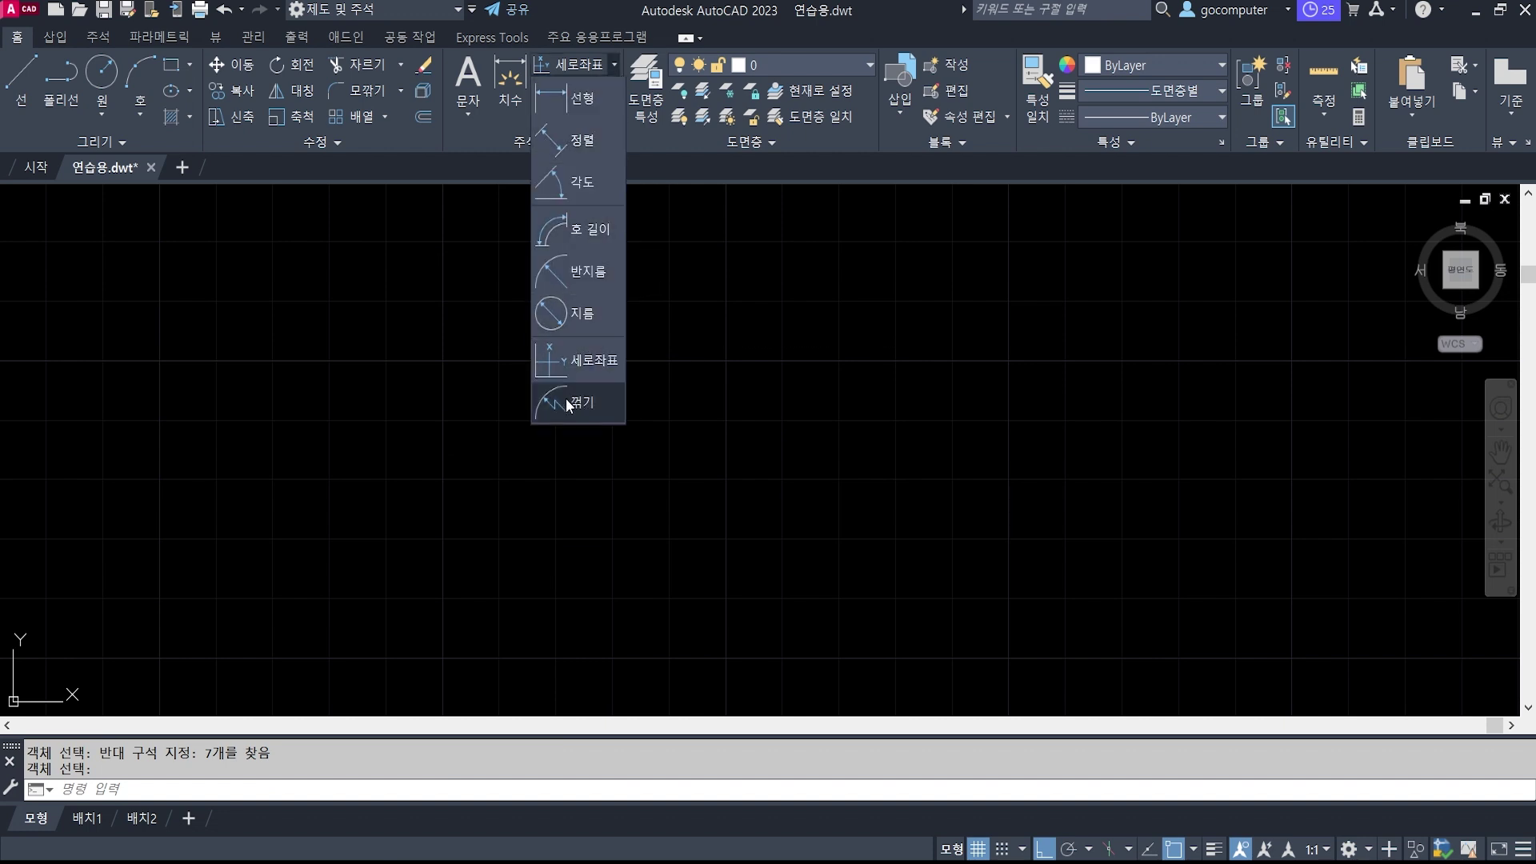
key(Escape)
key(Escape)
key(Escape)
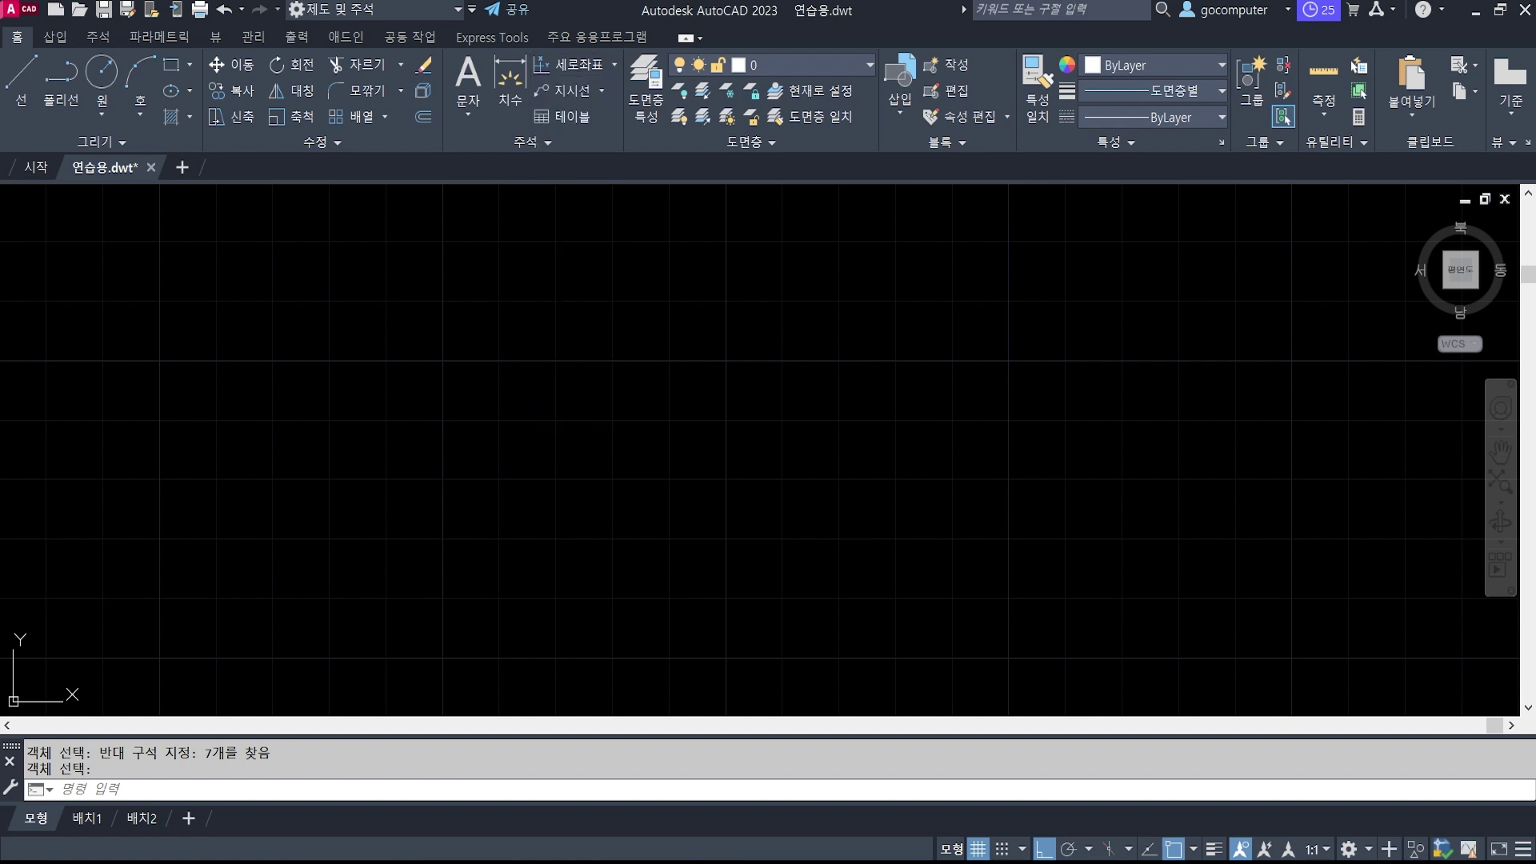
Draw a circle with a radius of 400 in the empty drawing area.
scroll(563, 482, up, 1)
text(c)
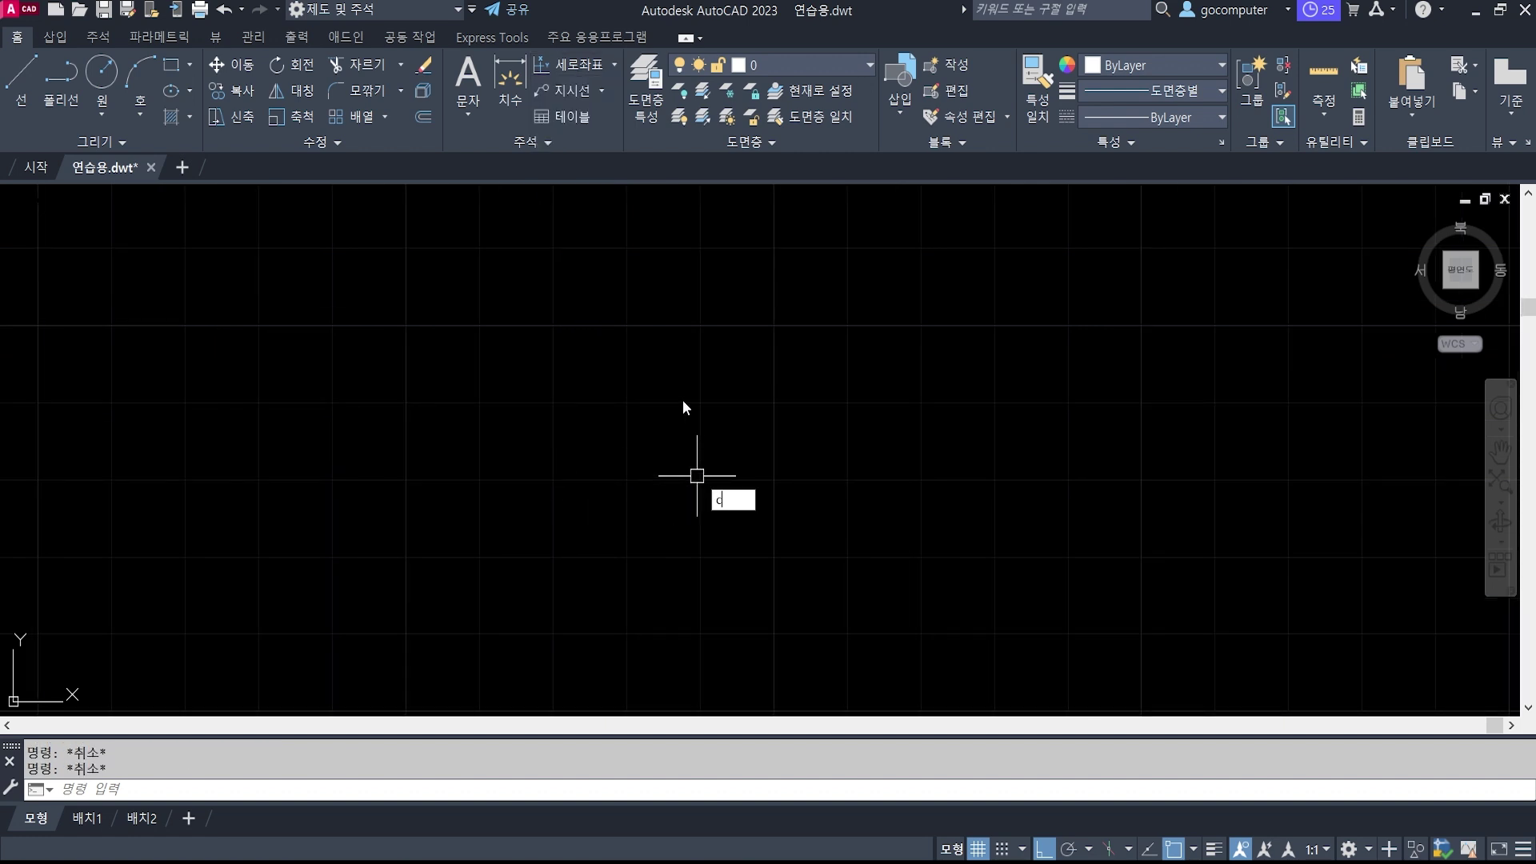
key(Return)
click(682, 399)
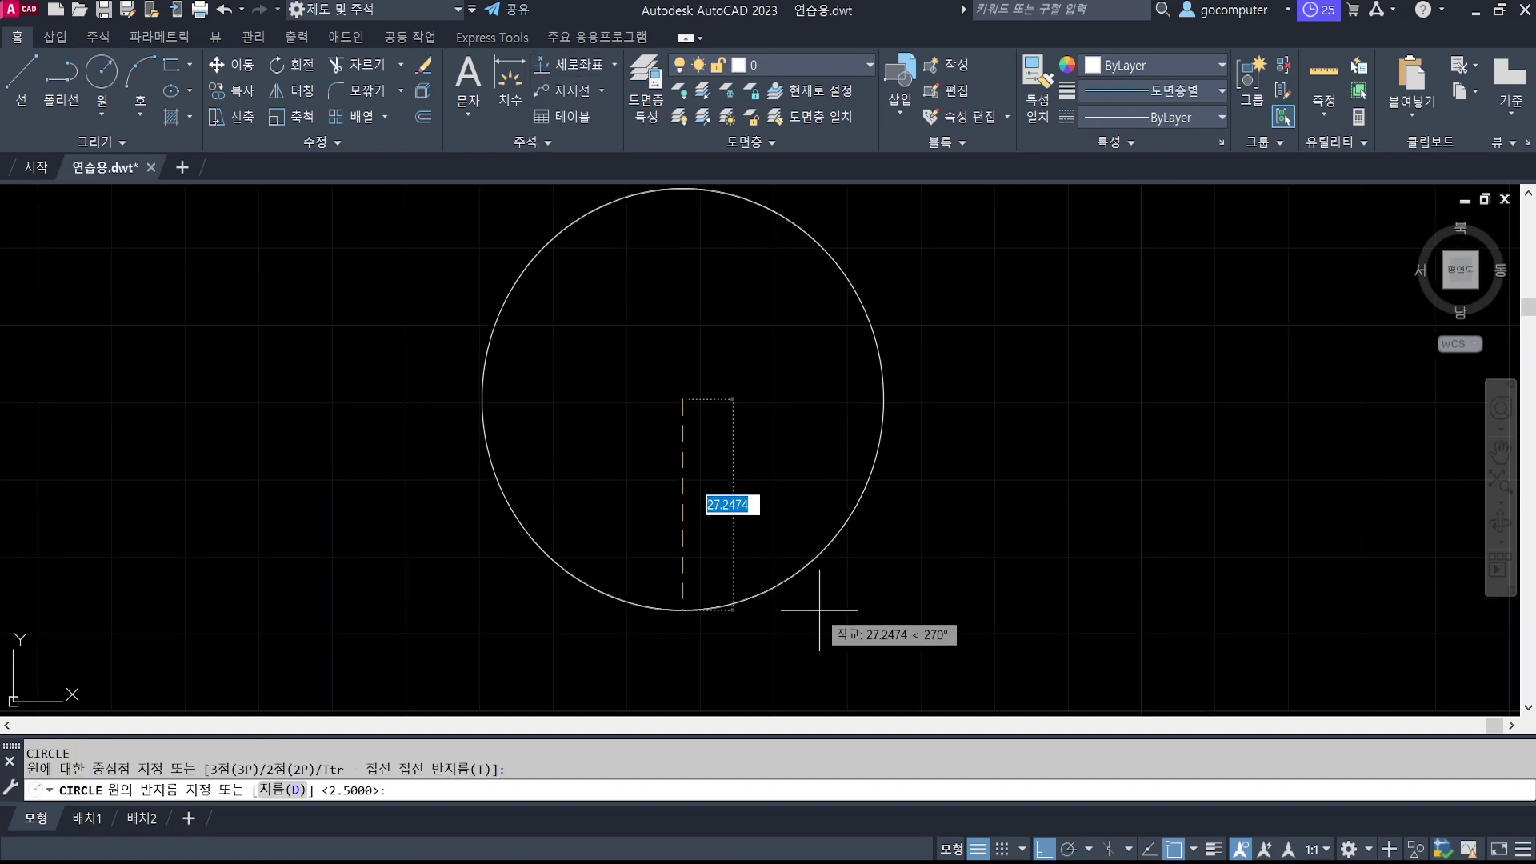
text(4)
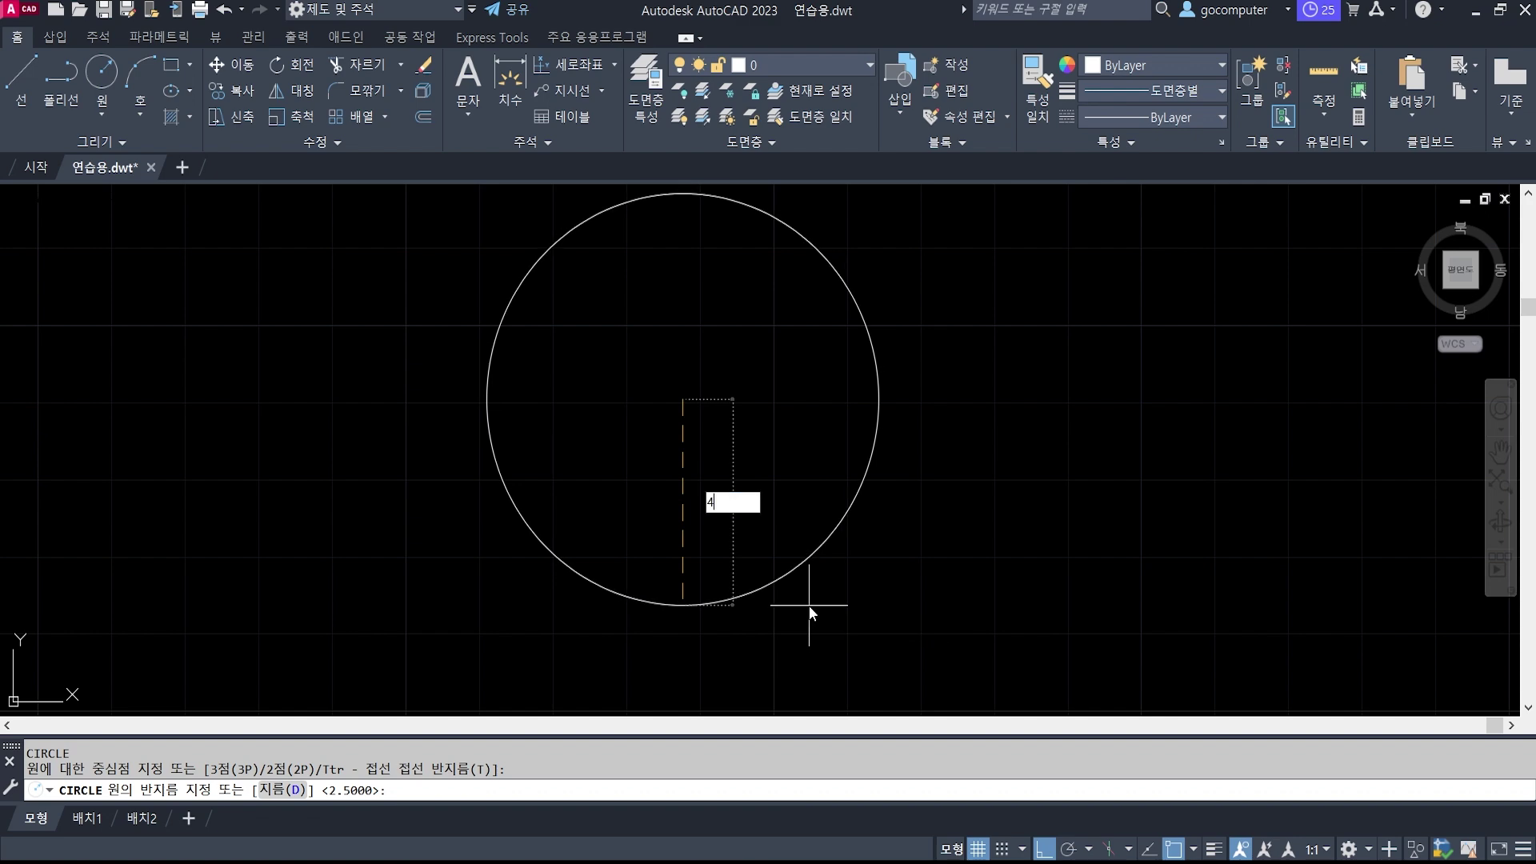
text(00)
key(Return)
Draw two connected lines from the circle's top quadrant to its centre and on to its right quadrant.
text(z)
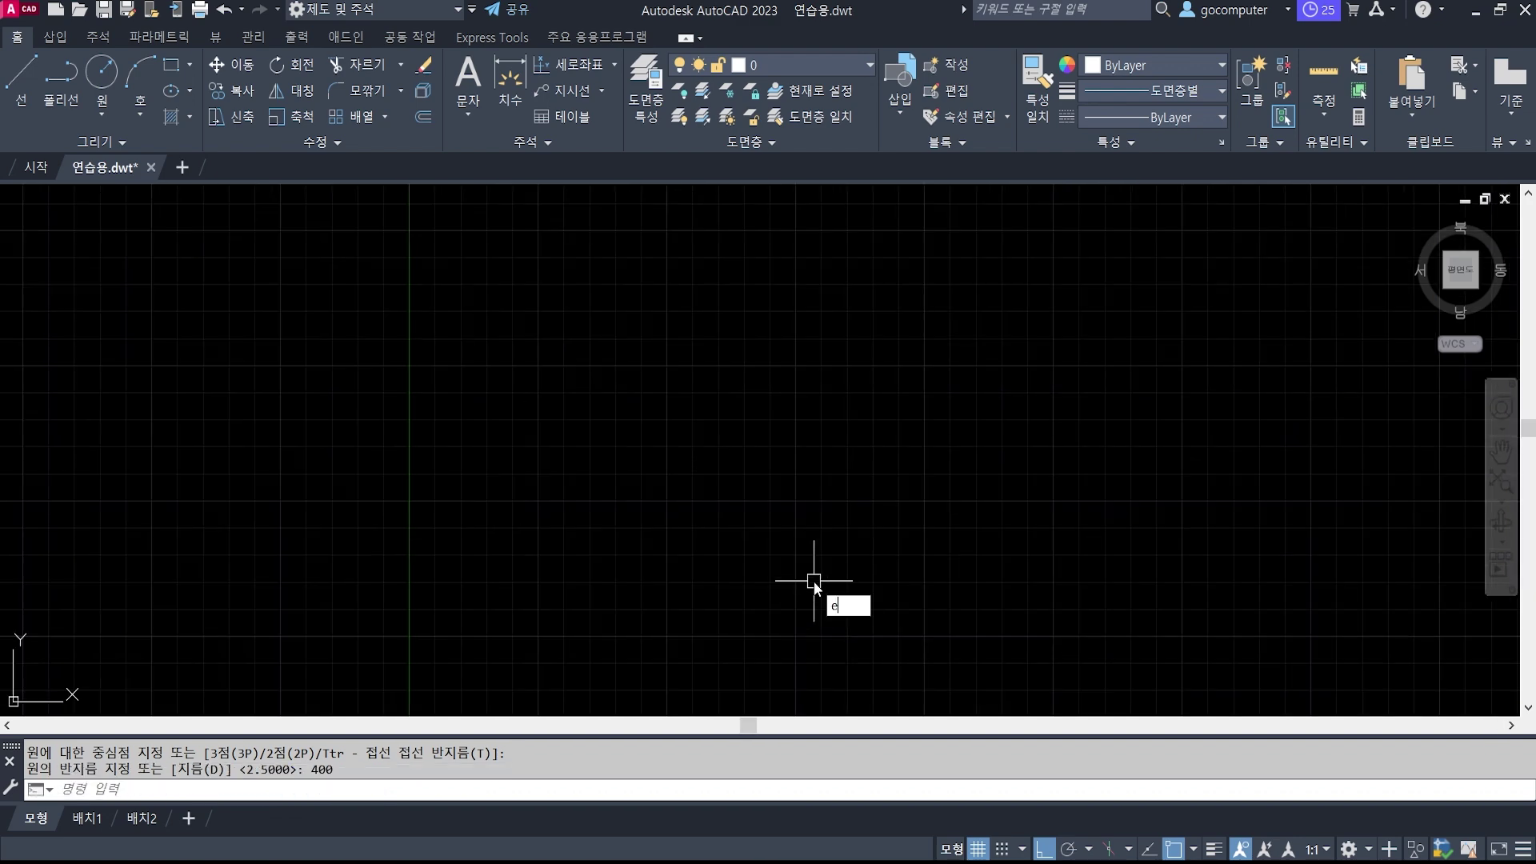
key(Return)
scroll(804, 522, down, 2)
scroll(810, 440, up, 2)
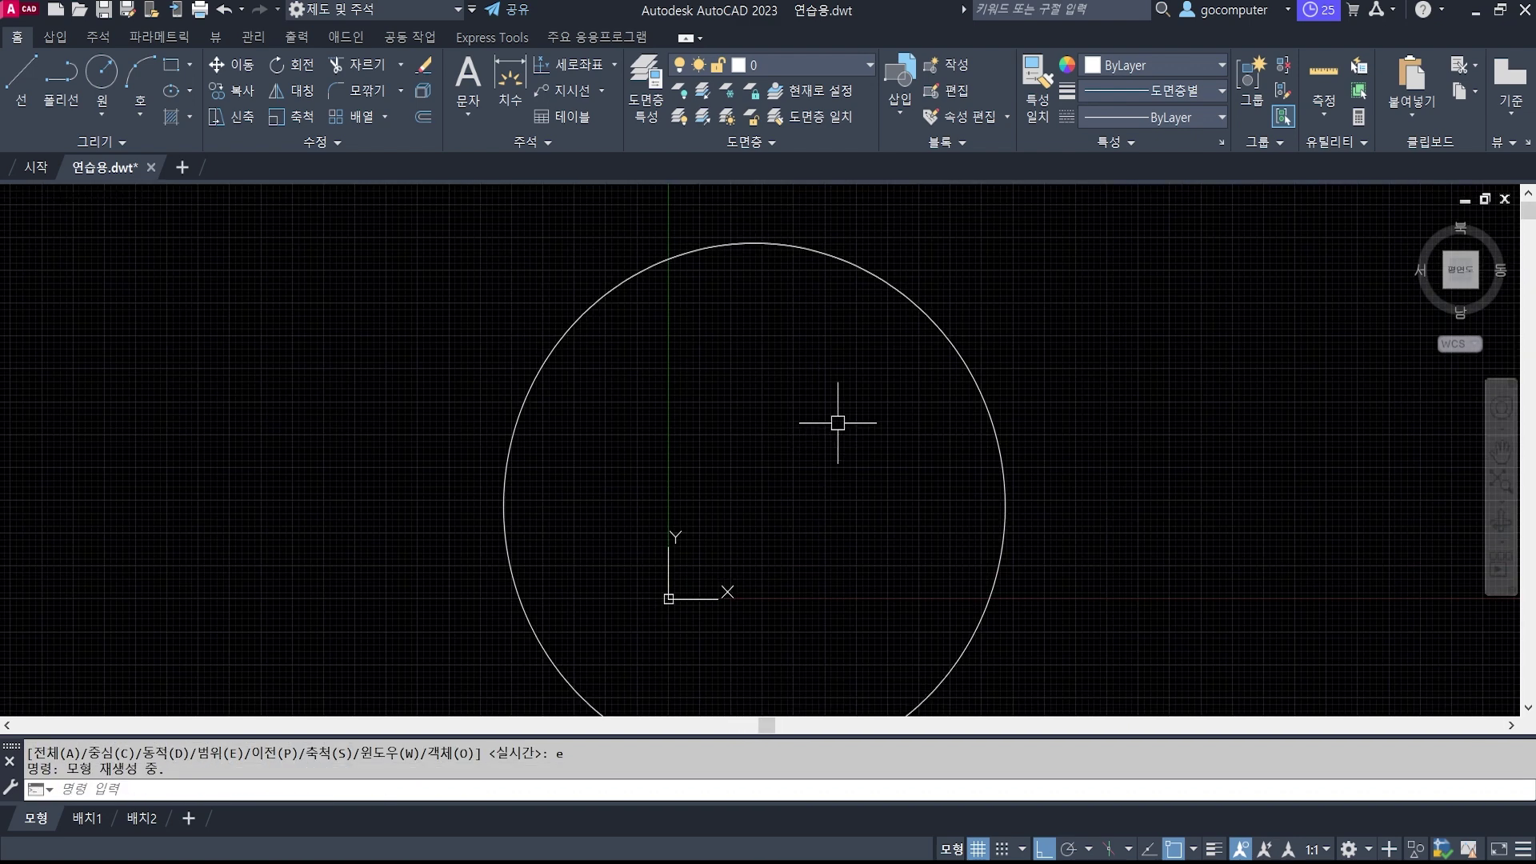
middle_drag(935, 442, 844, 448)
text(l)
key(Return)
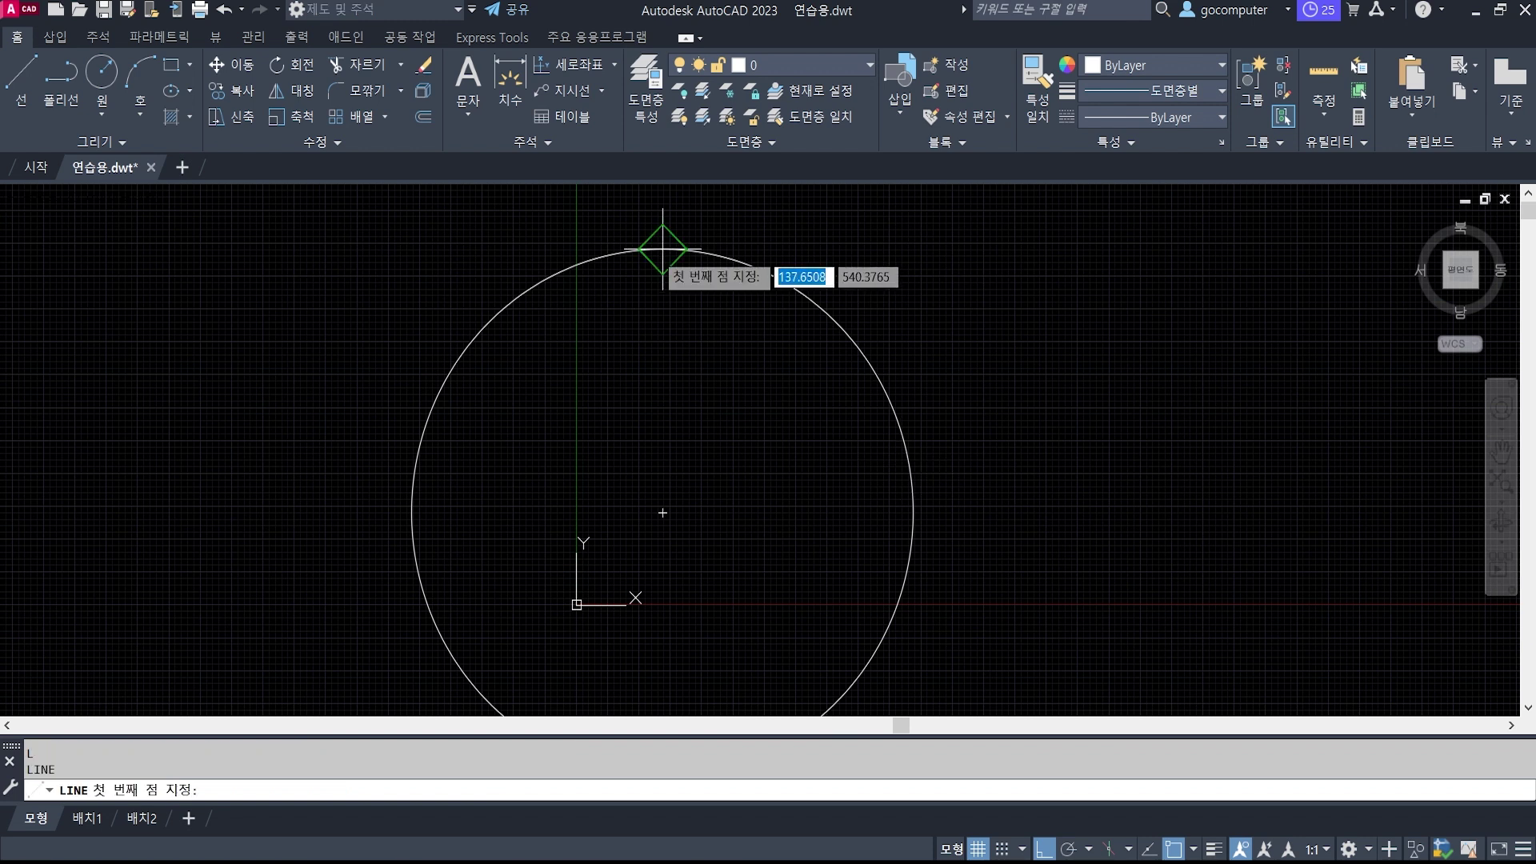
click(662, 249)
click(654, 513)
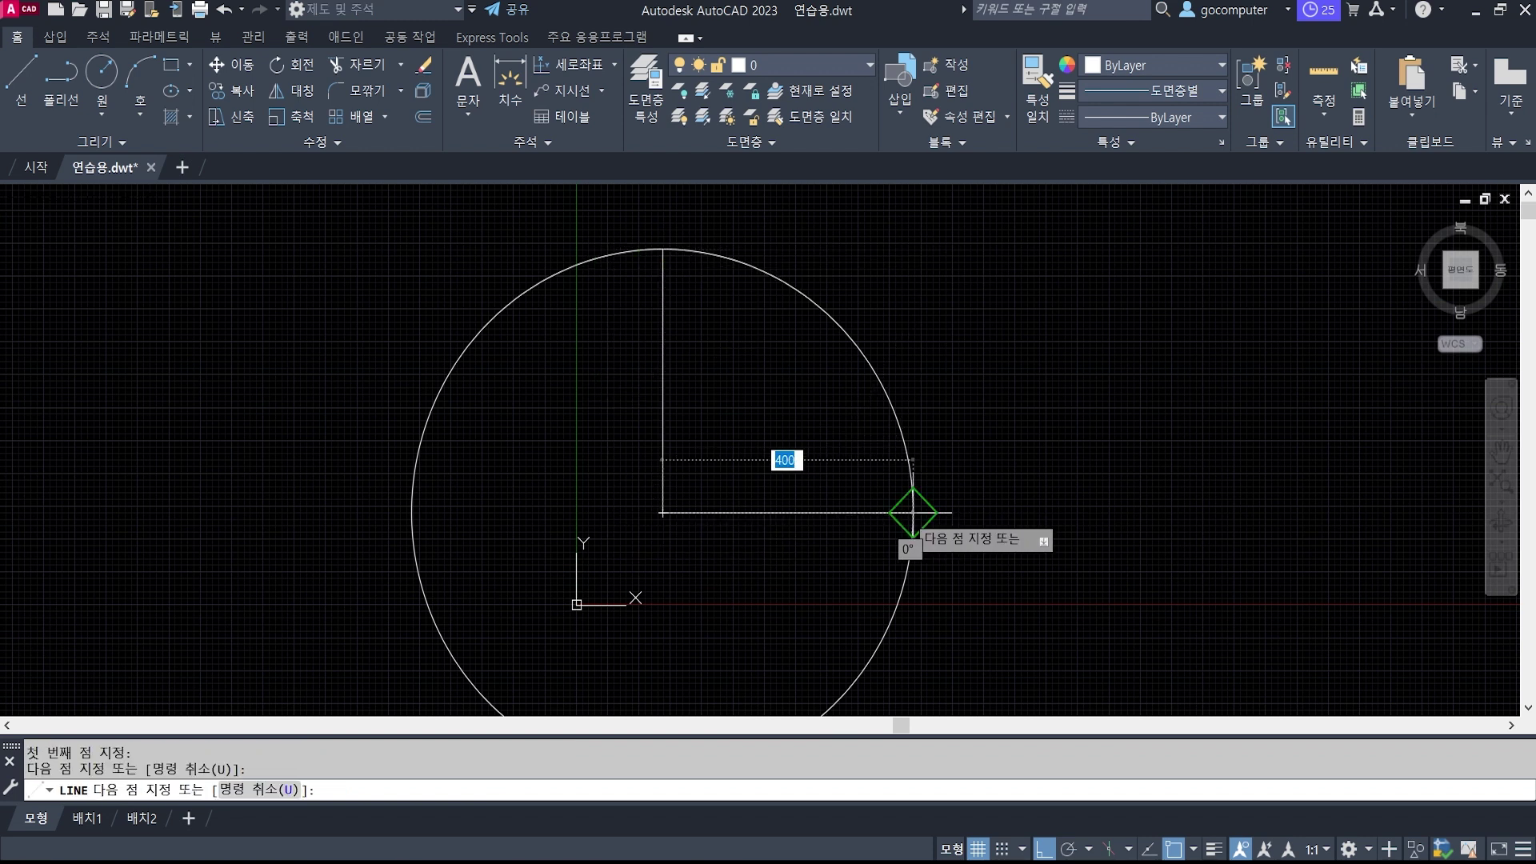
click(911, 513)
key(Return)
Trim the circle against the two radius lines so only the upper-right quarter arc is kept.
text(tr)
key(Return)
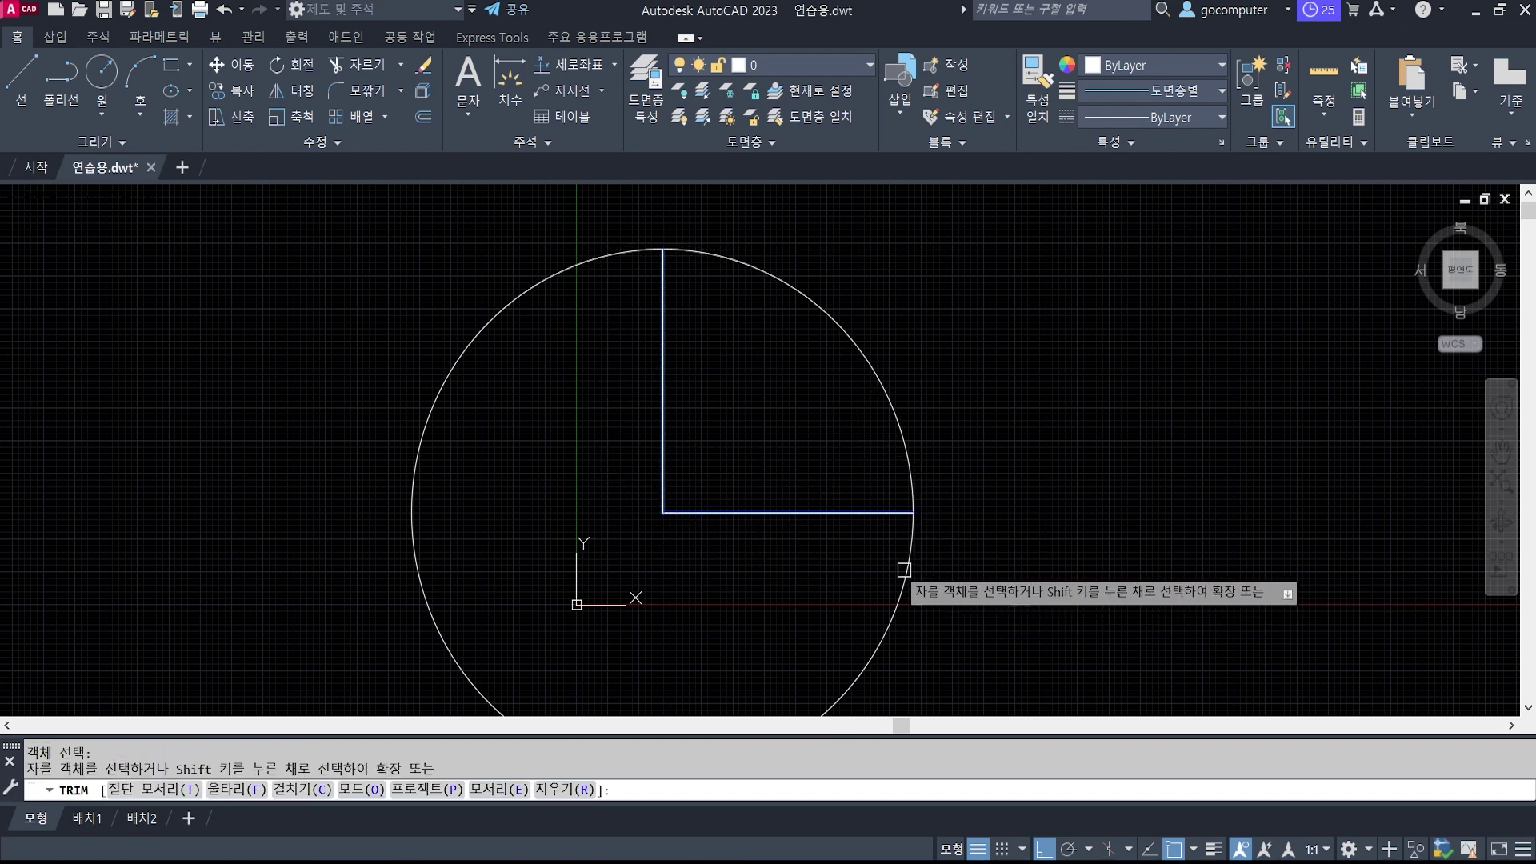
click(903, 567)
key(Return)
Erase the two radius lines with a crossing selection around the arc's centre.
text(e)
key(Return)
click(694, 541)
click(621, 446)
key(Return)
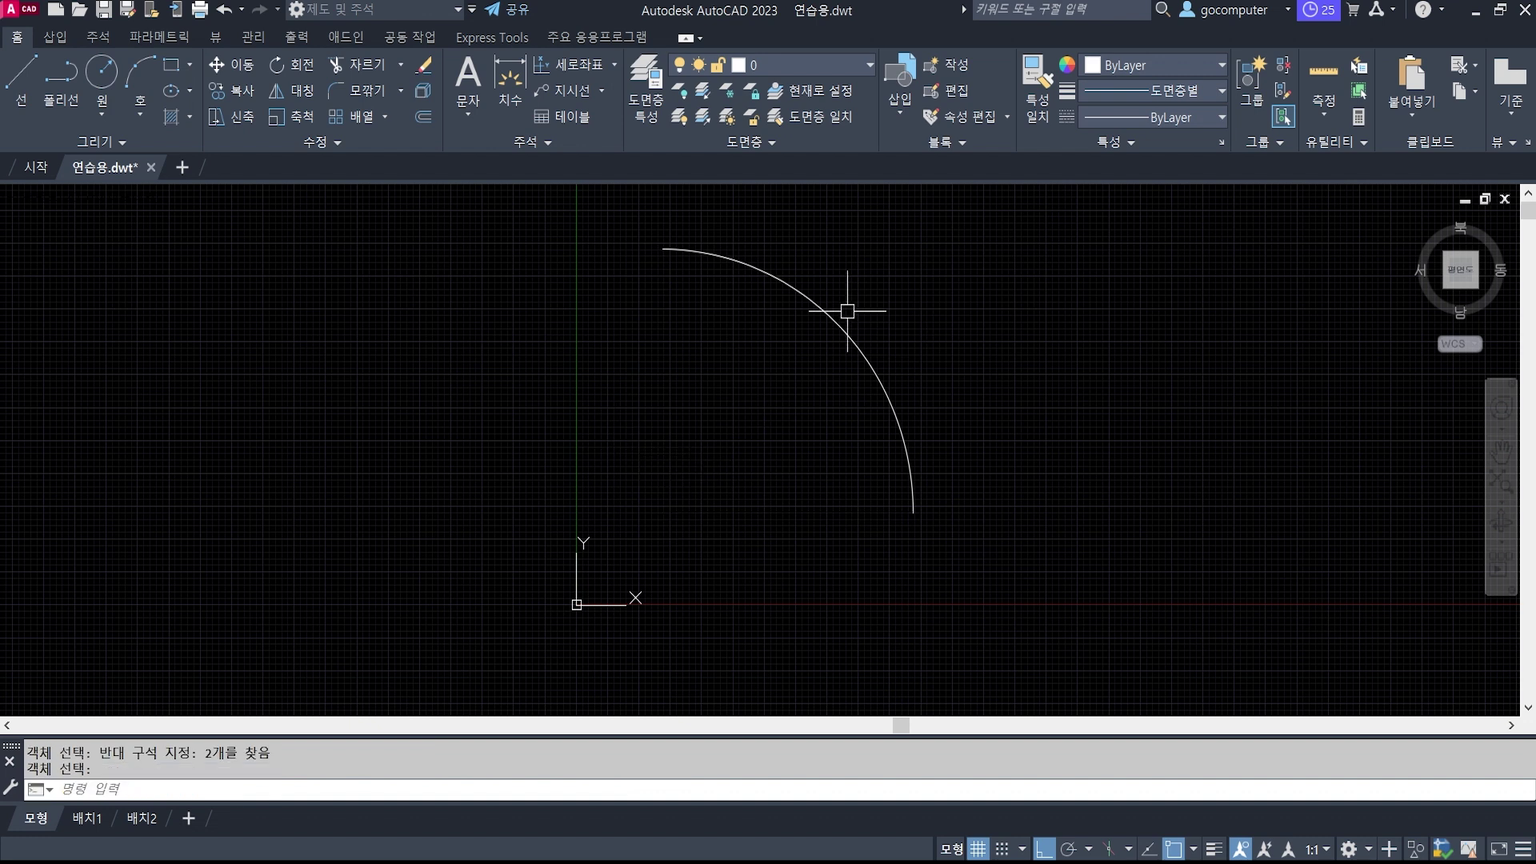
scroll(832, 288, up, 3)
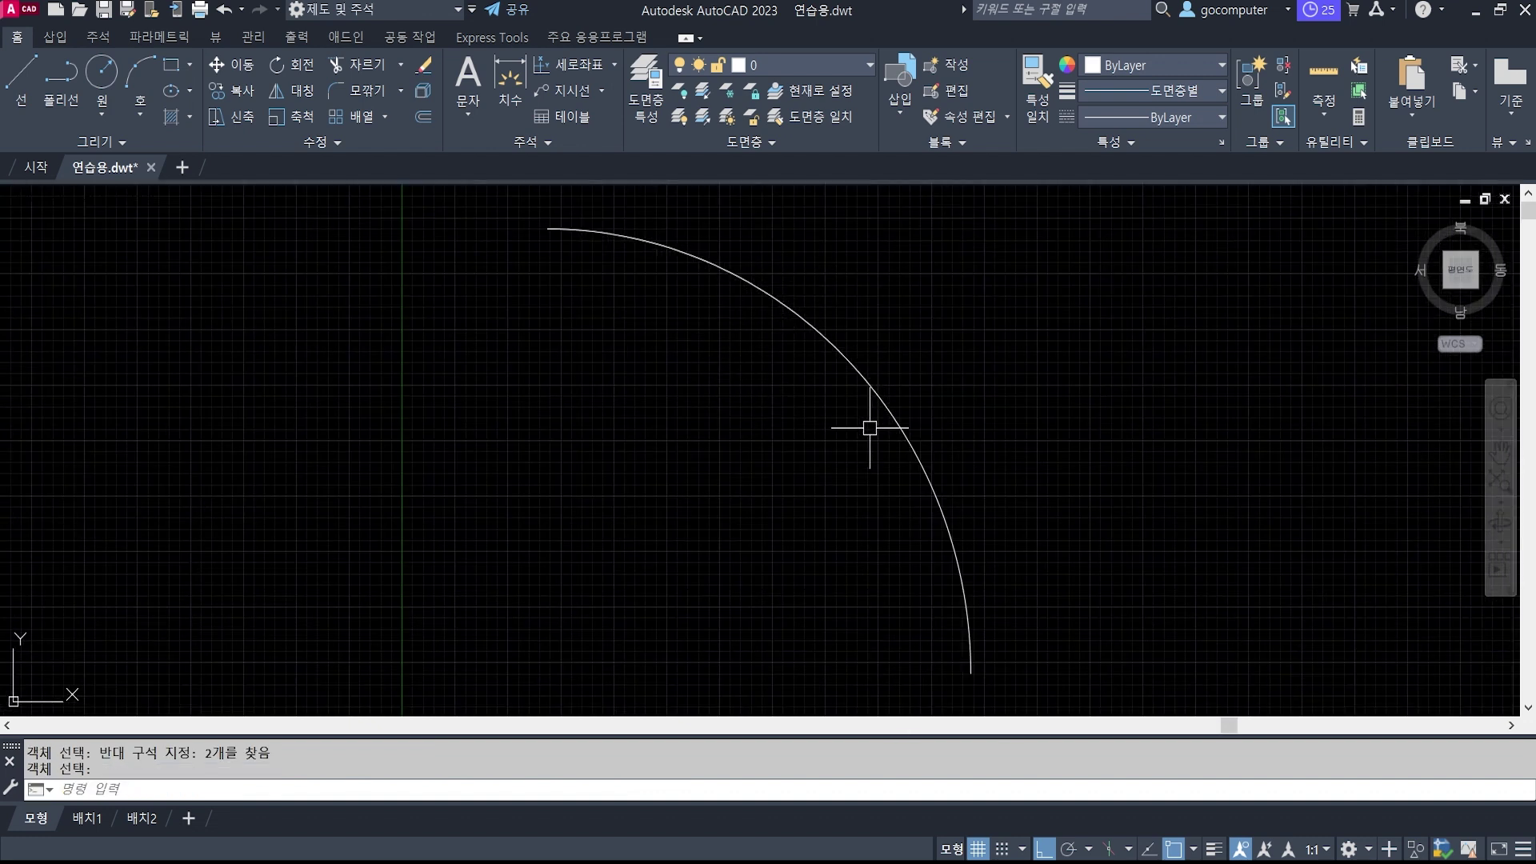
text(c)
key(Return)
key(Escape)
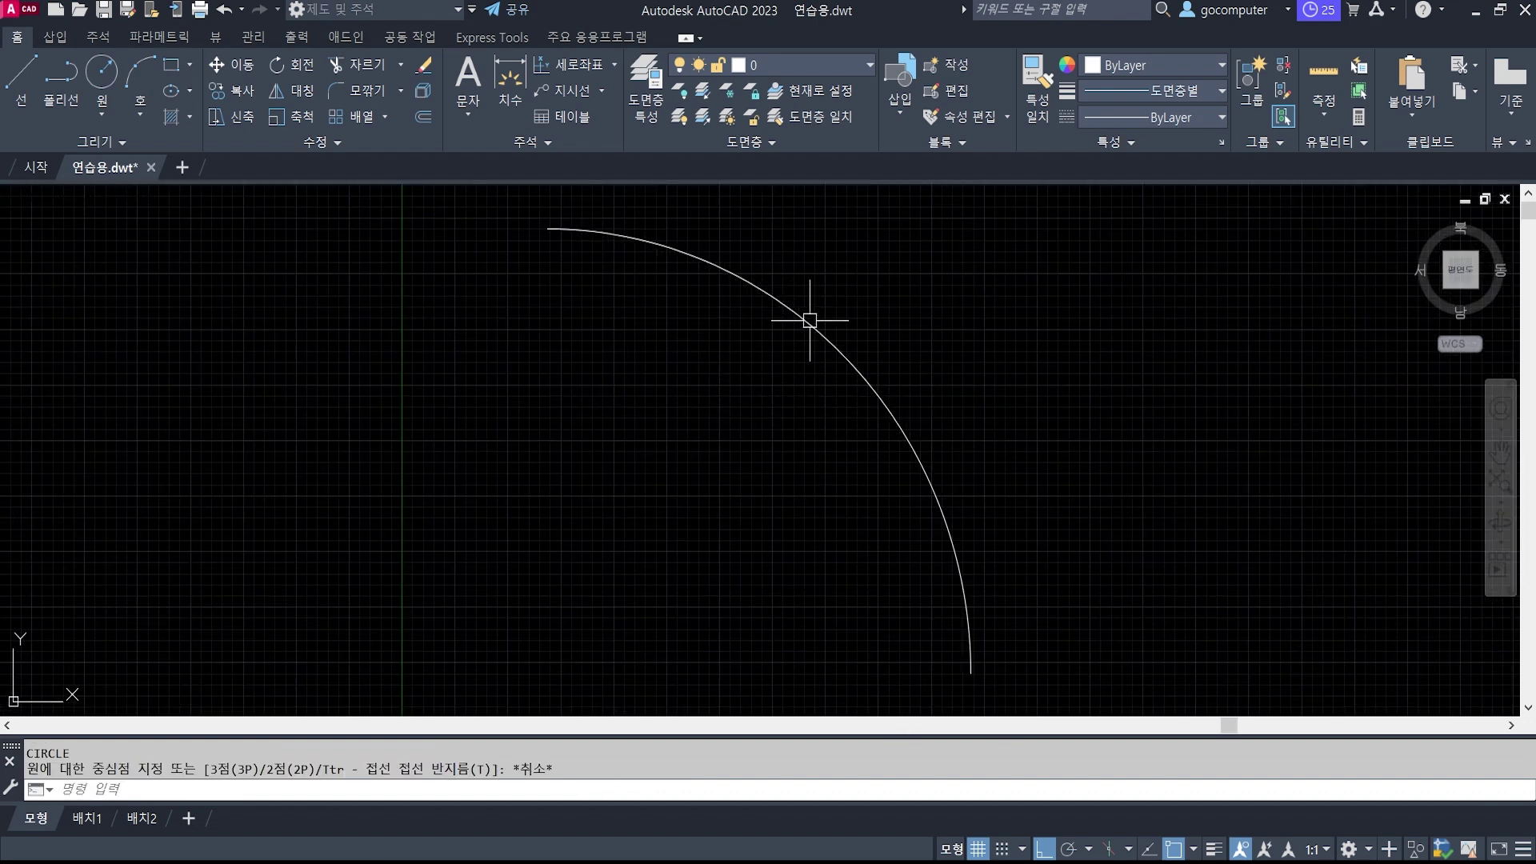
Draw a line from the arc's lower-right endpoint to the arc's centre.
text(l)
key(Return)
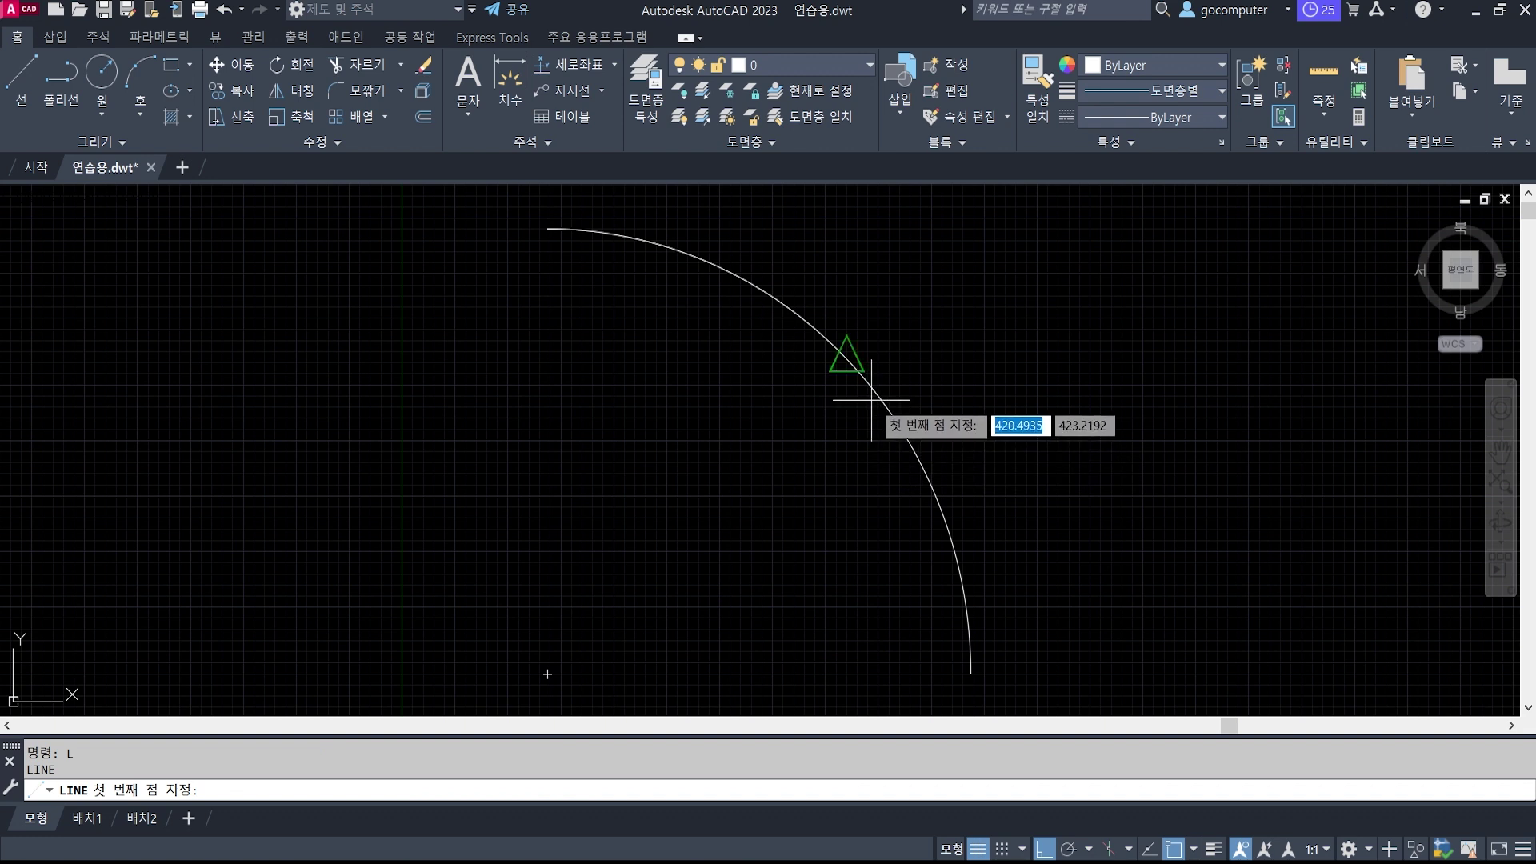
click(970, 673)
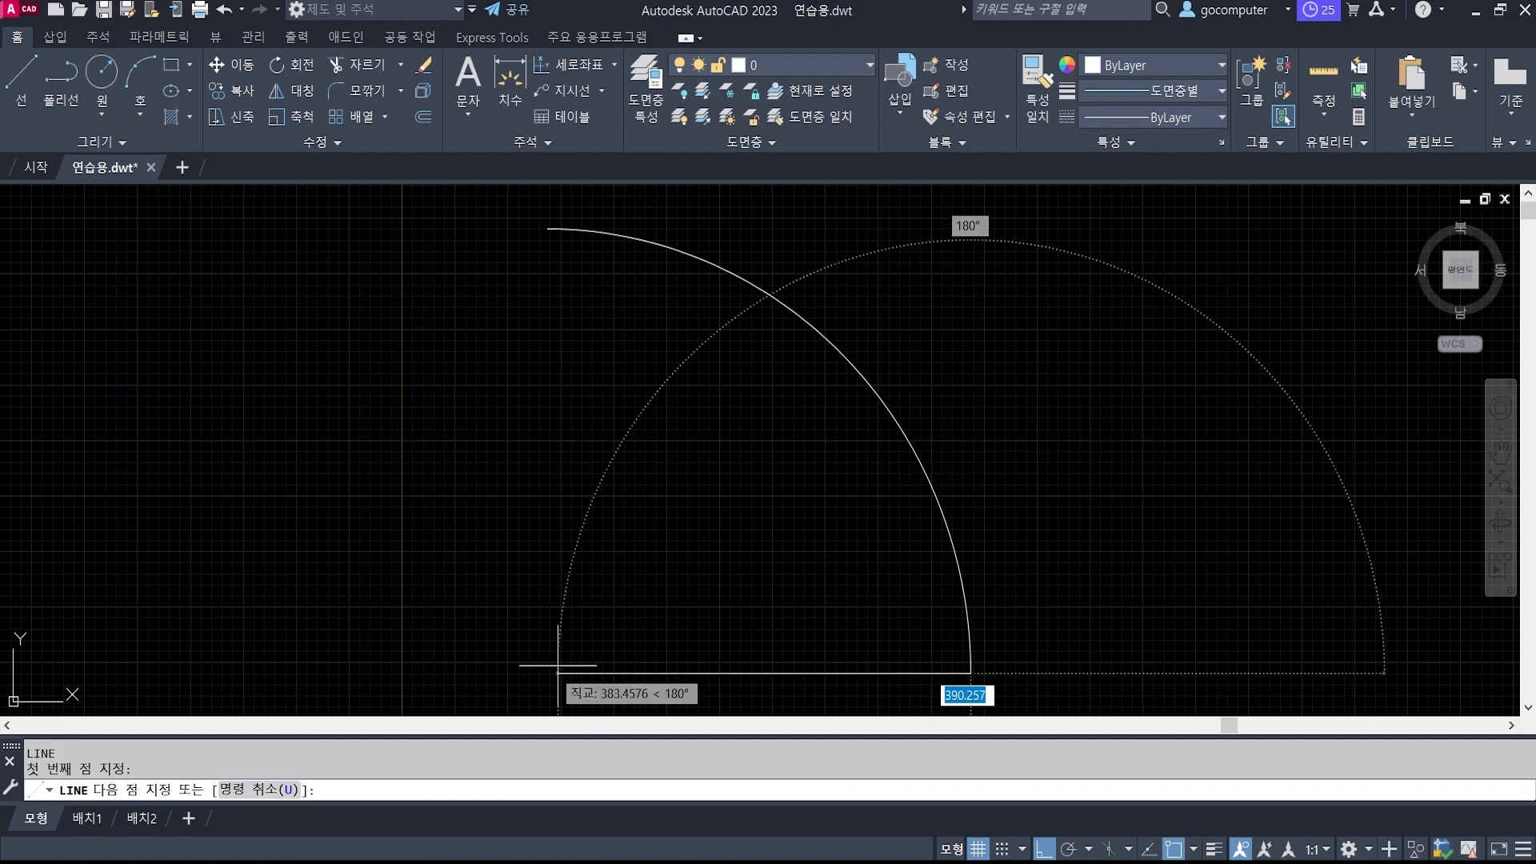
shift+right_click(943, 541)
key(c)
click(942, 504)
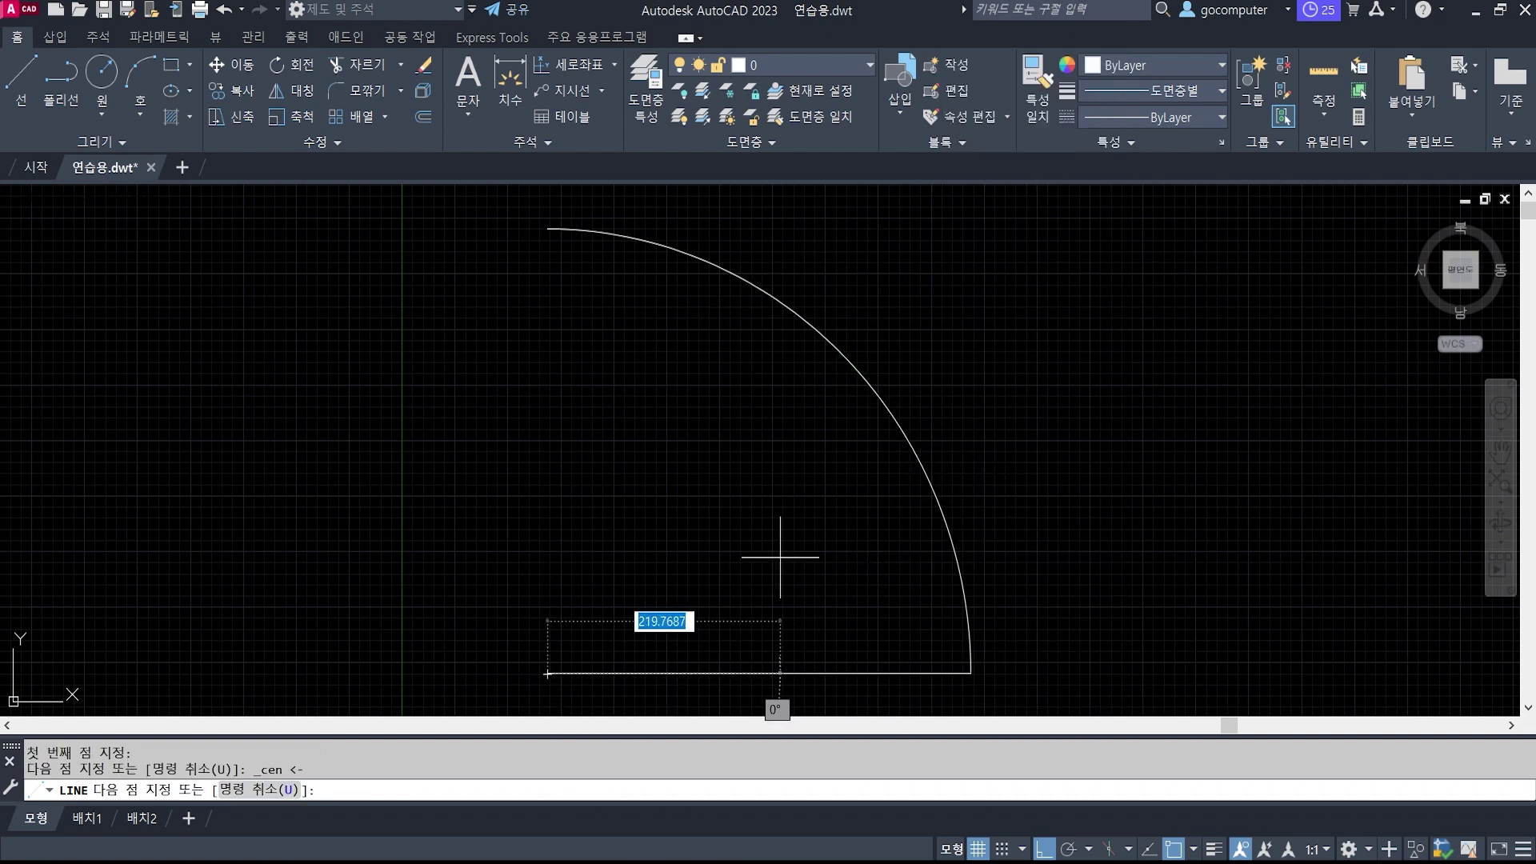
key(Return)
Copy the horizontal line 300 upward so it crosses the arc.
text(co)
key(Return)
click(788, 673)
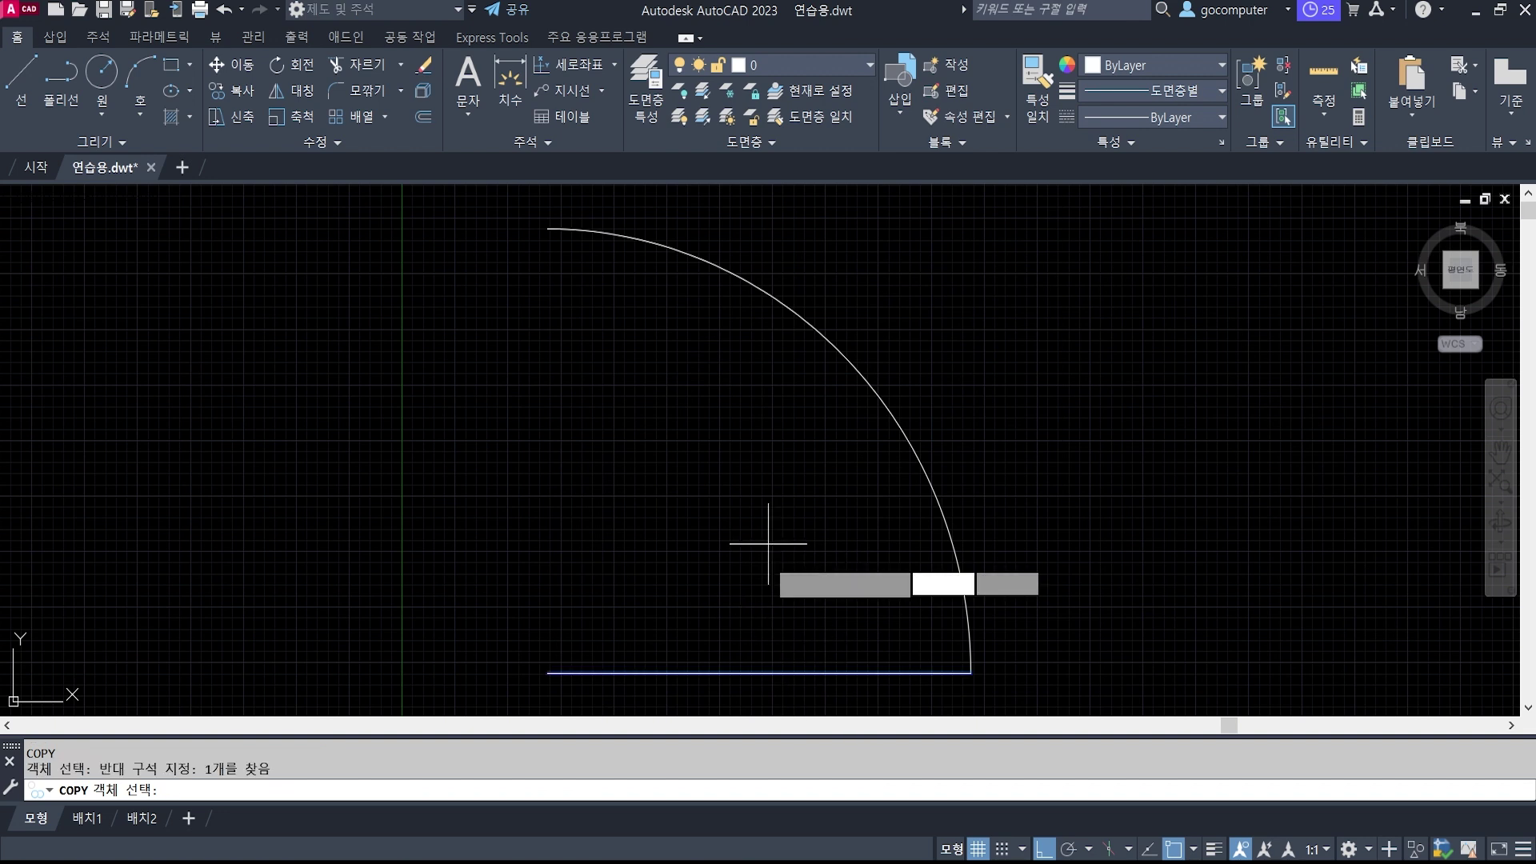
key(Return)
click(765, 569)
text(300)
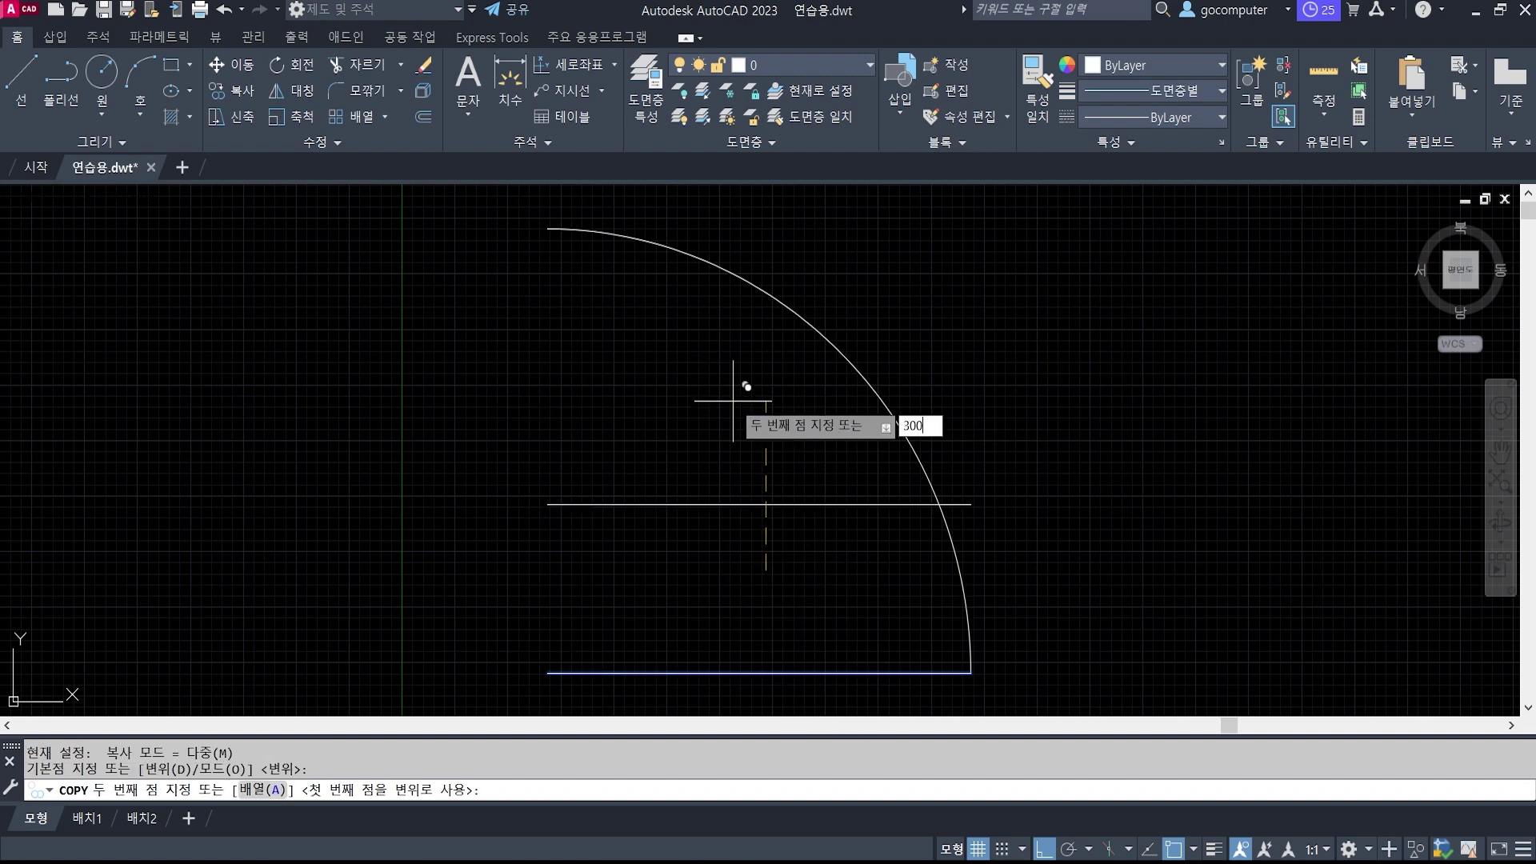
key(Return)
key(Return)
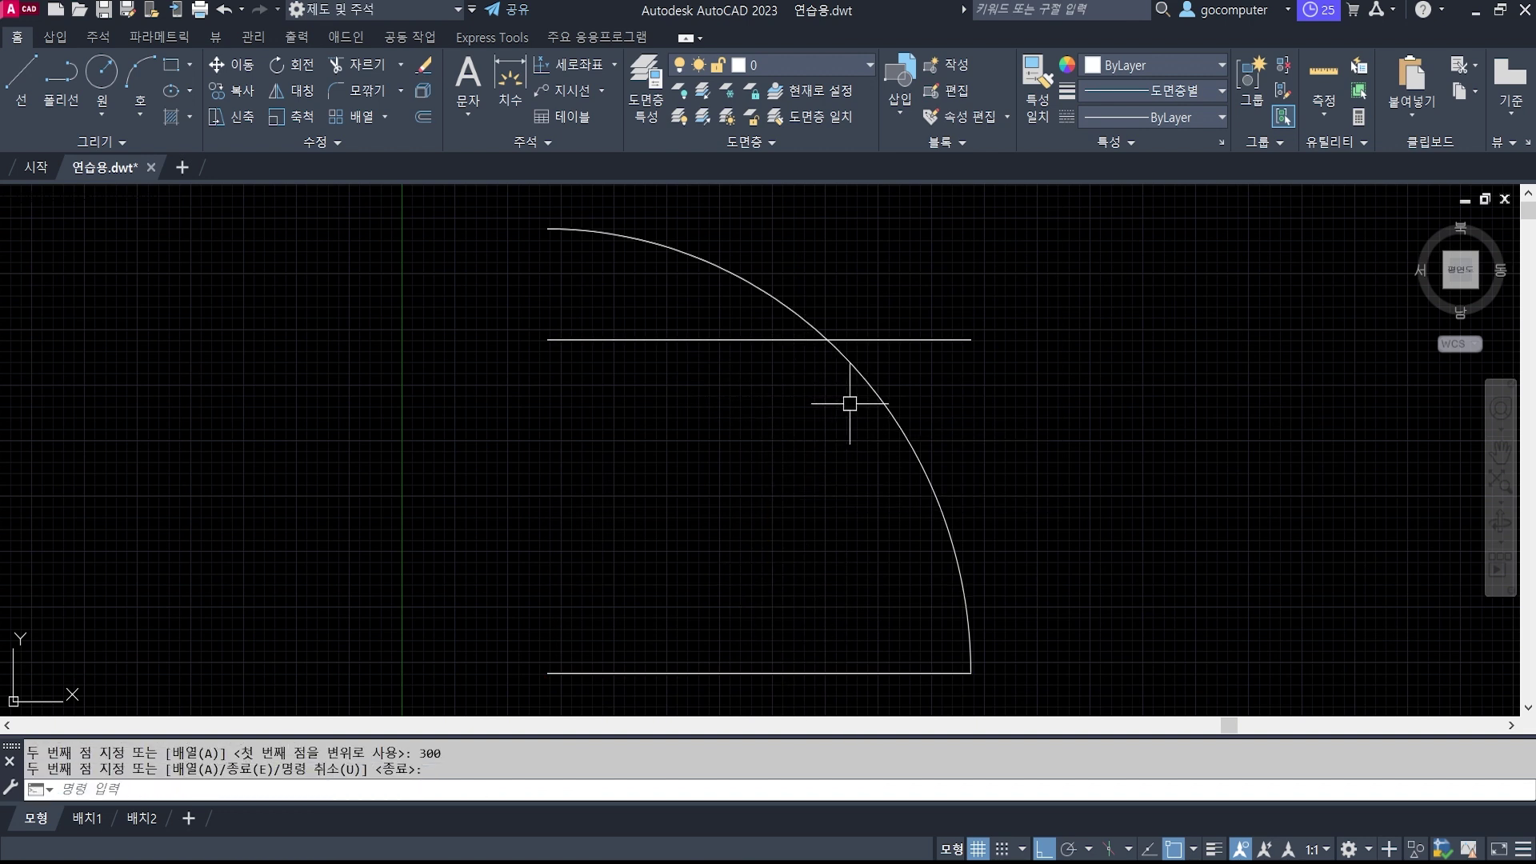
text(l)
key(Return)
click(970, 672)
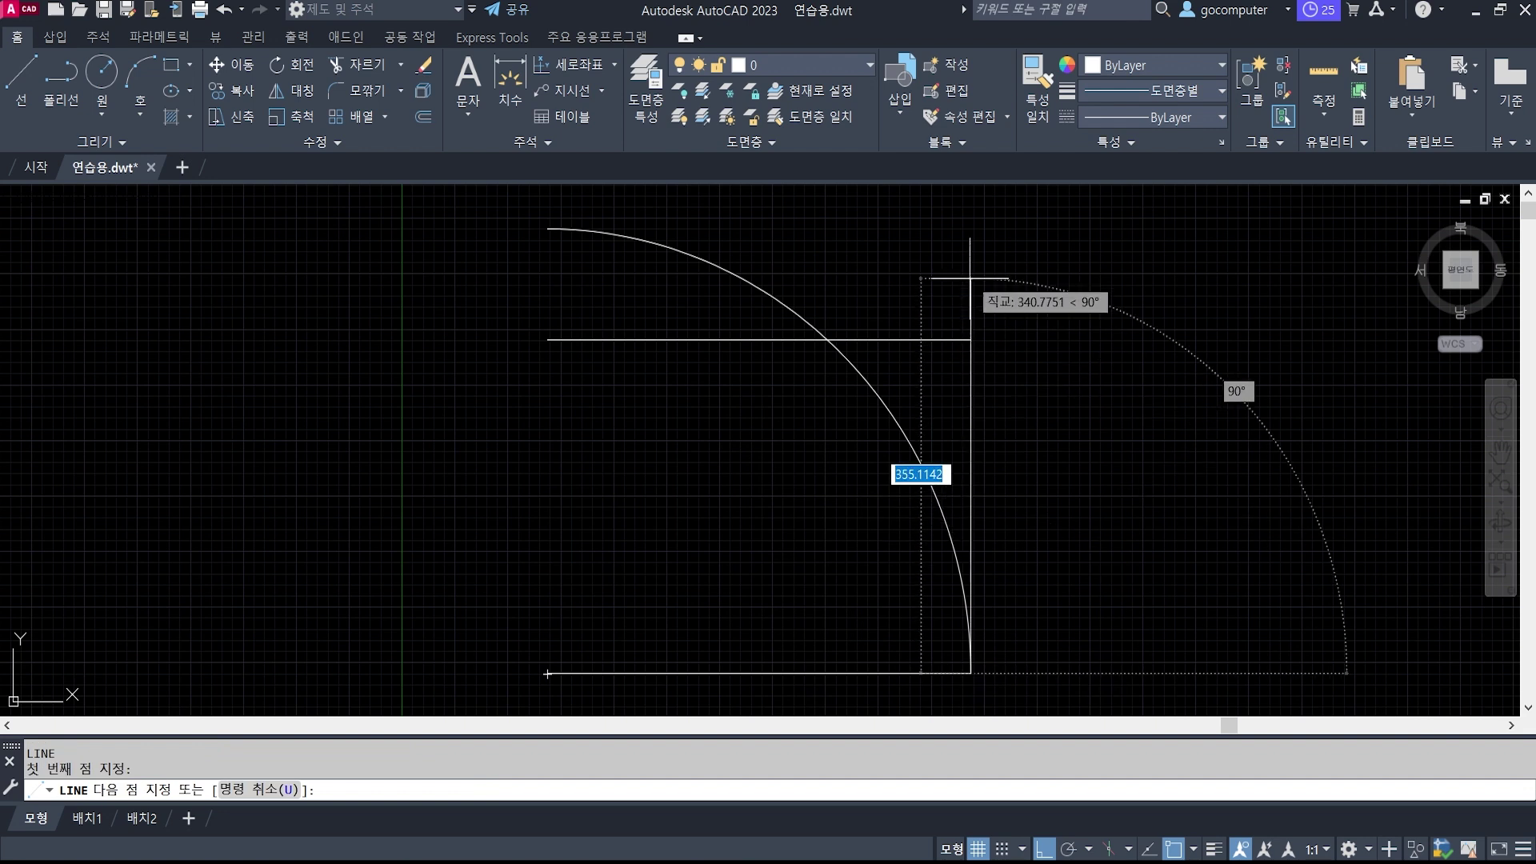
key(Escape)
key(Escape)
Draw a vertical line from the arc's centre up to the arc's upper endpoint.
key(Return)
click(547, 673)
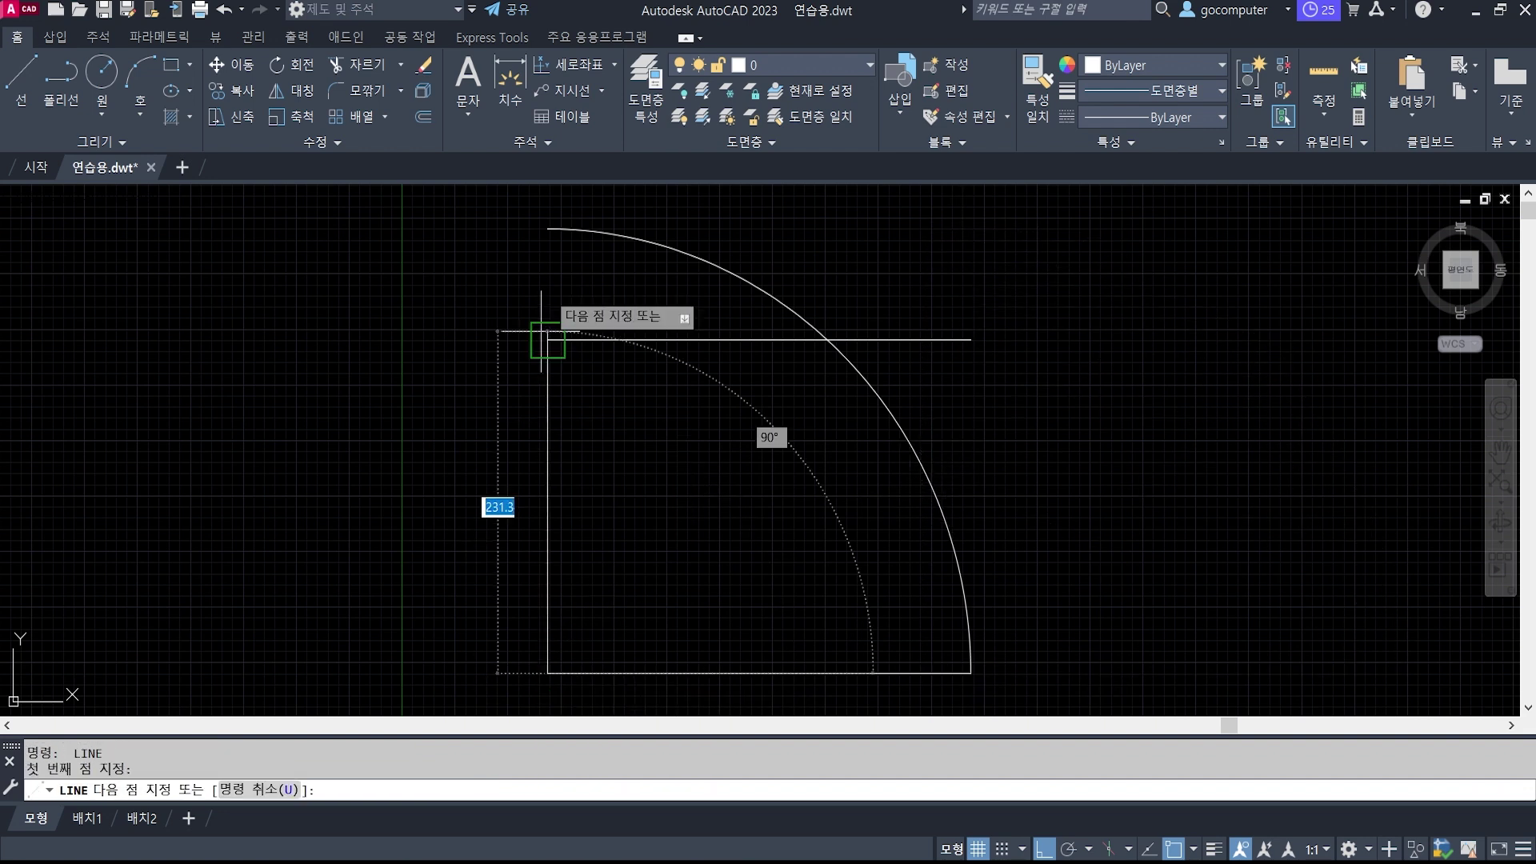
click(547, 229)
key(Escape)
Move the vertical line 200 to the right.
text(m)
key(Return)
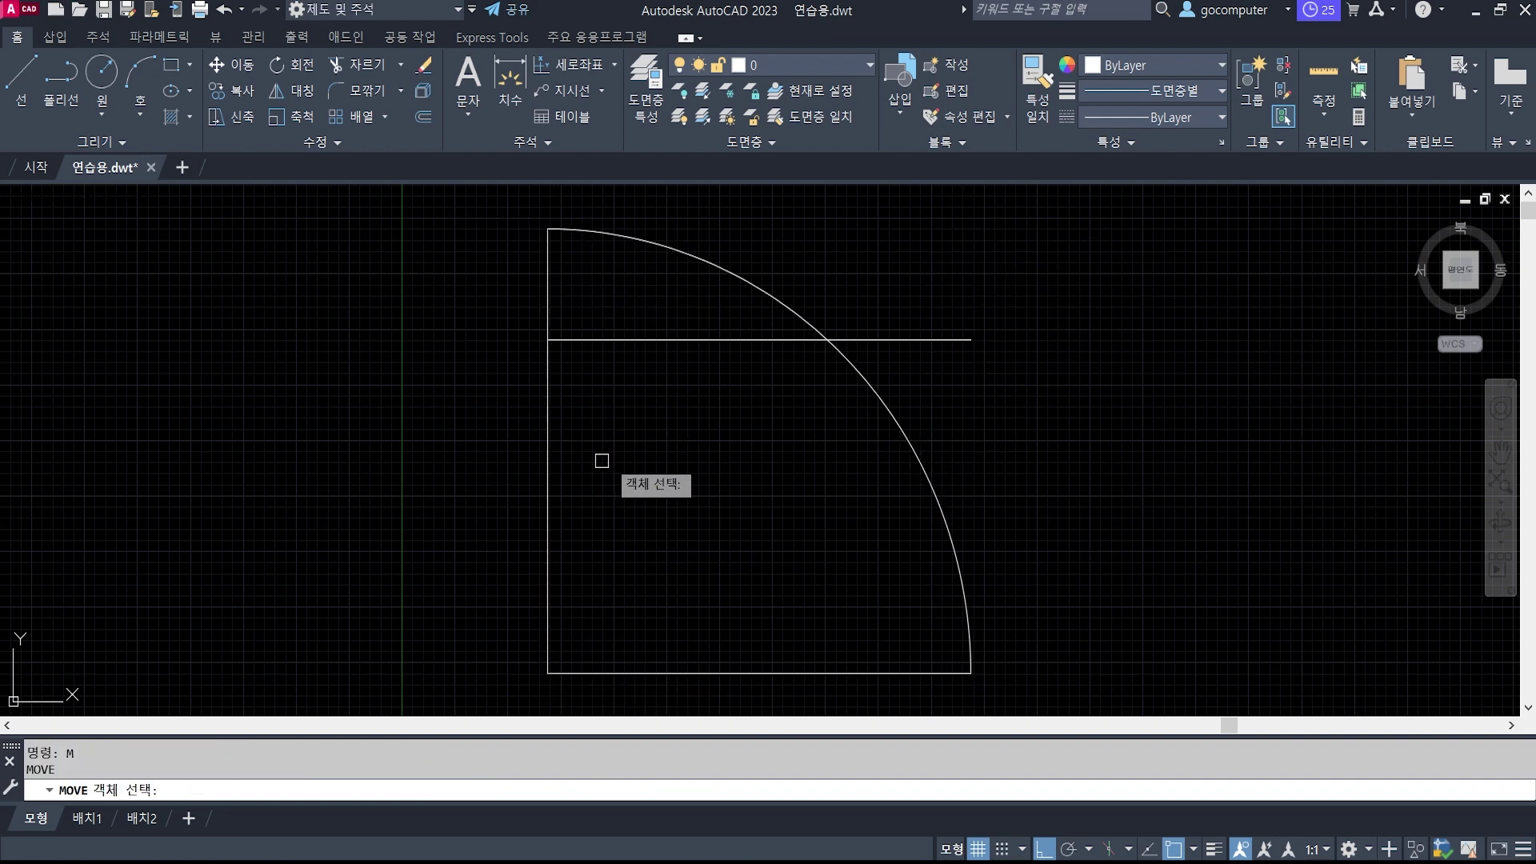
click(549, 472)
key(Return)
click(595, 474)
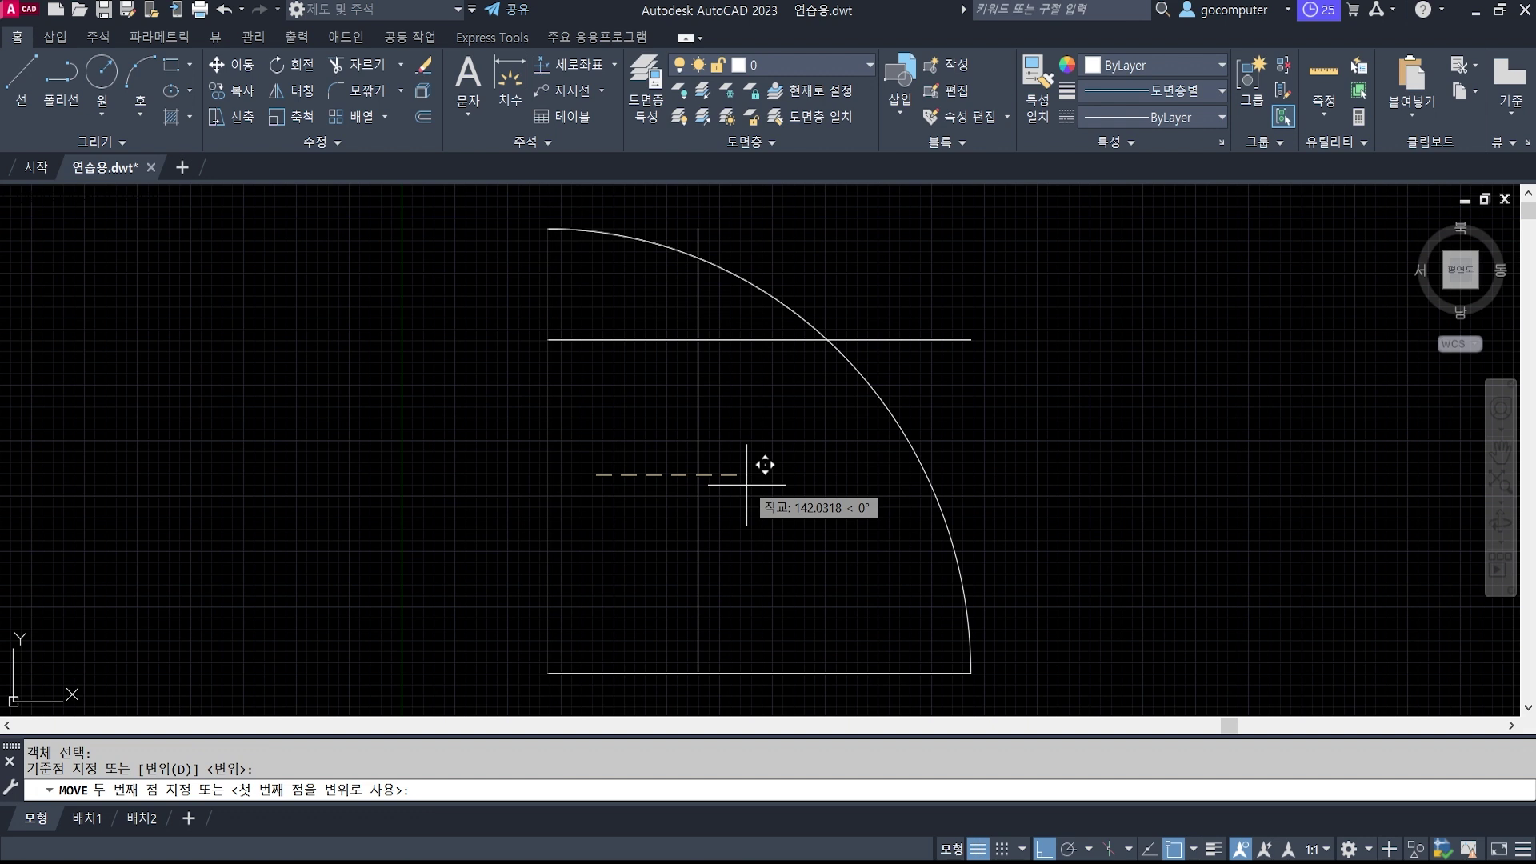
text(200)
key(Return)
Trim the arc, vertical line and upper horizontal line to the small closed three-sided shape at their intersections.
text(tr)
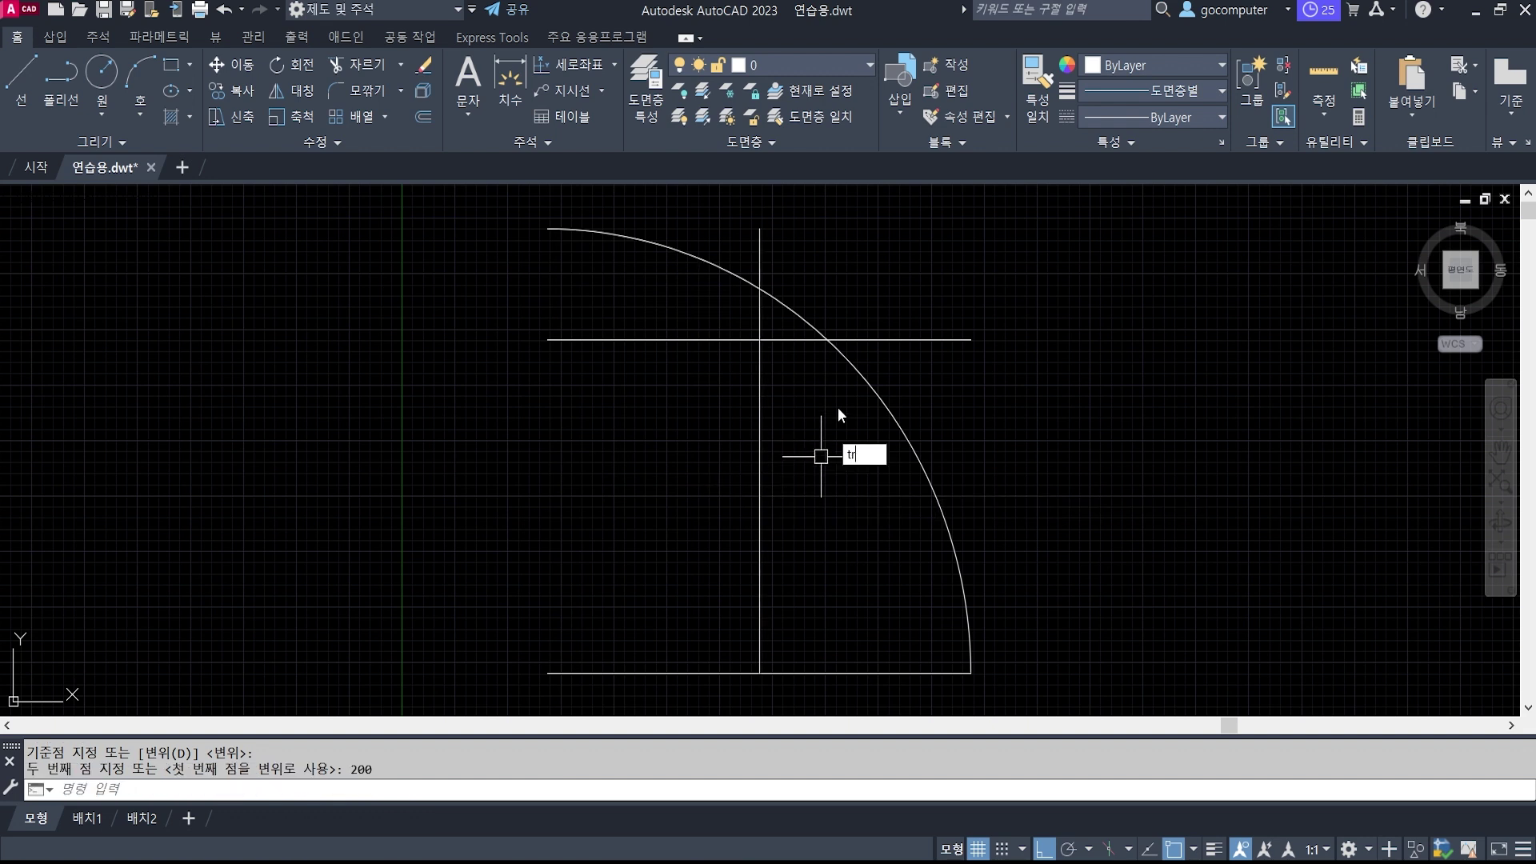
key(Return)
click(725, 275)
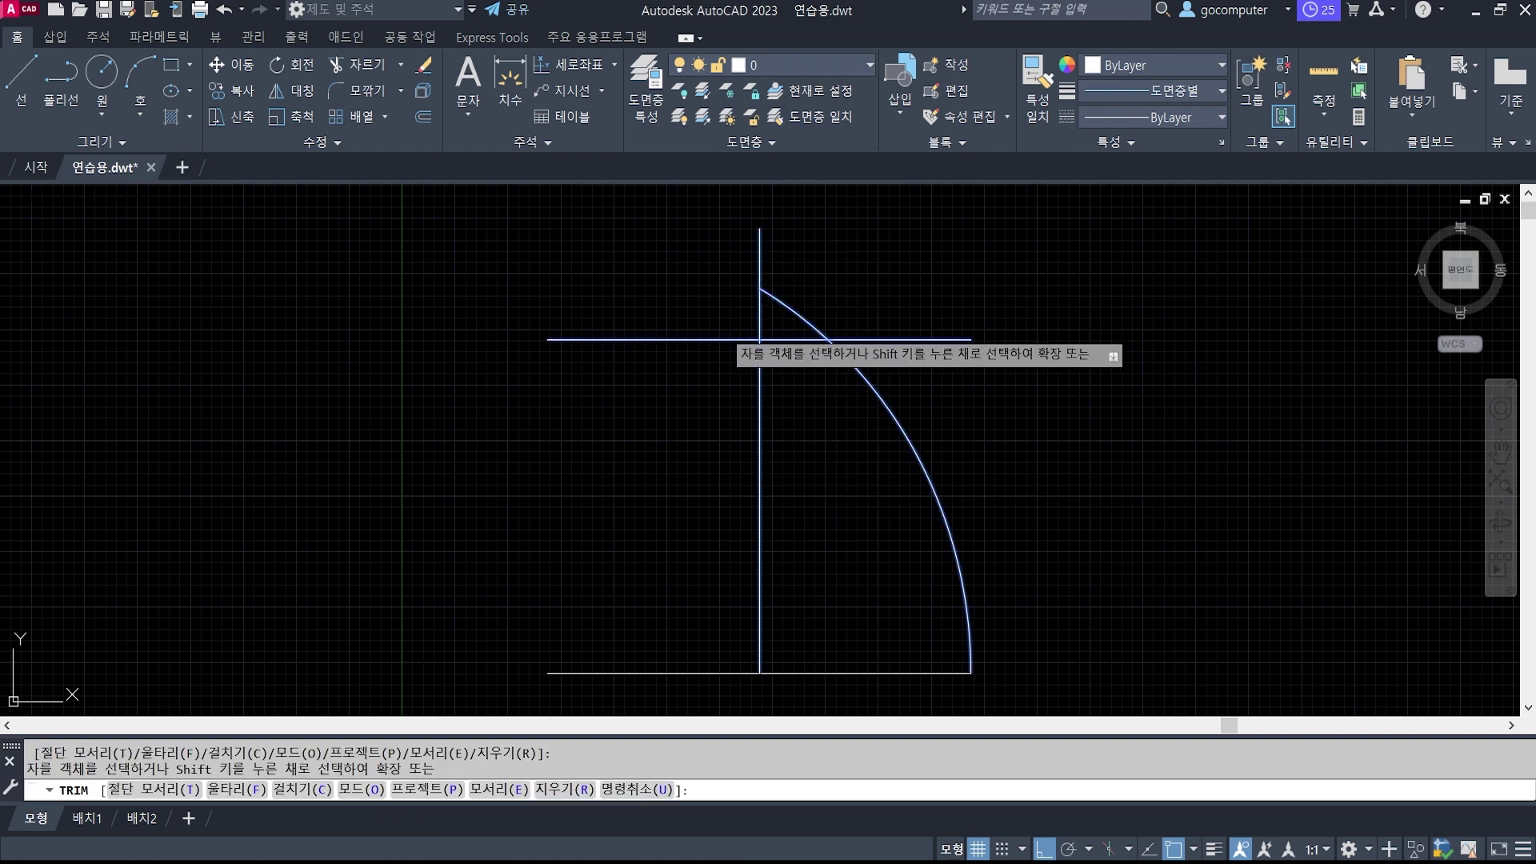
click(723, 328)
click(687, 406)
click(954, 423)
click(682, 502)
click(915, 391)
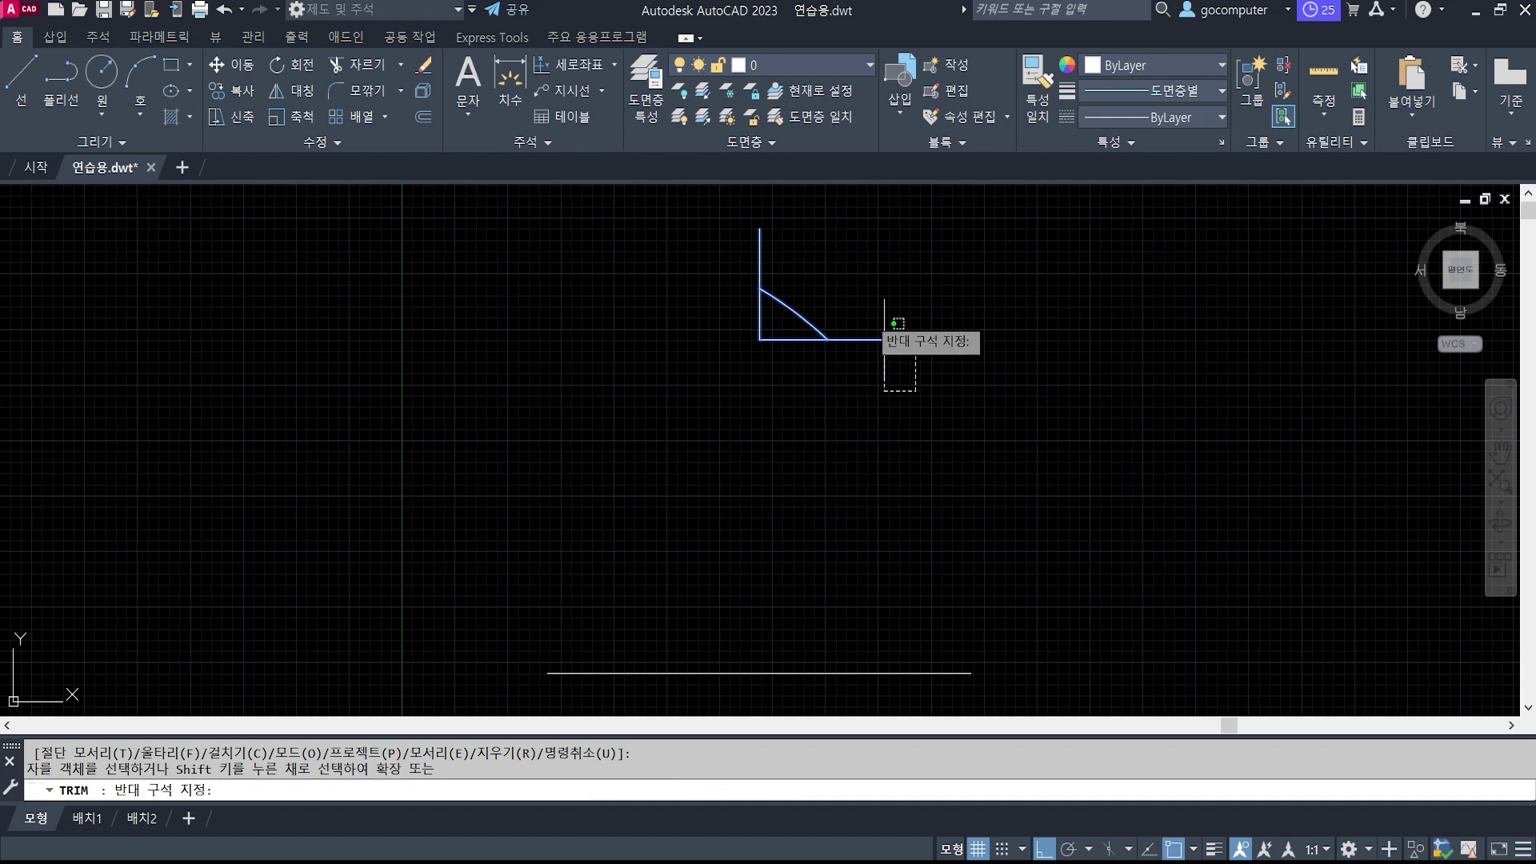
click(840, 280)
click(800, 257)
click(639, 210)
key(Return)
Erase the remaining long horizontal line below the trimmed shape with a crossing selection.
text(e)
key(Return)
click(888, 634)
click(829, 698)
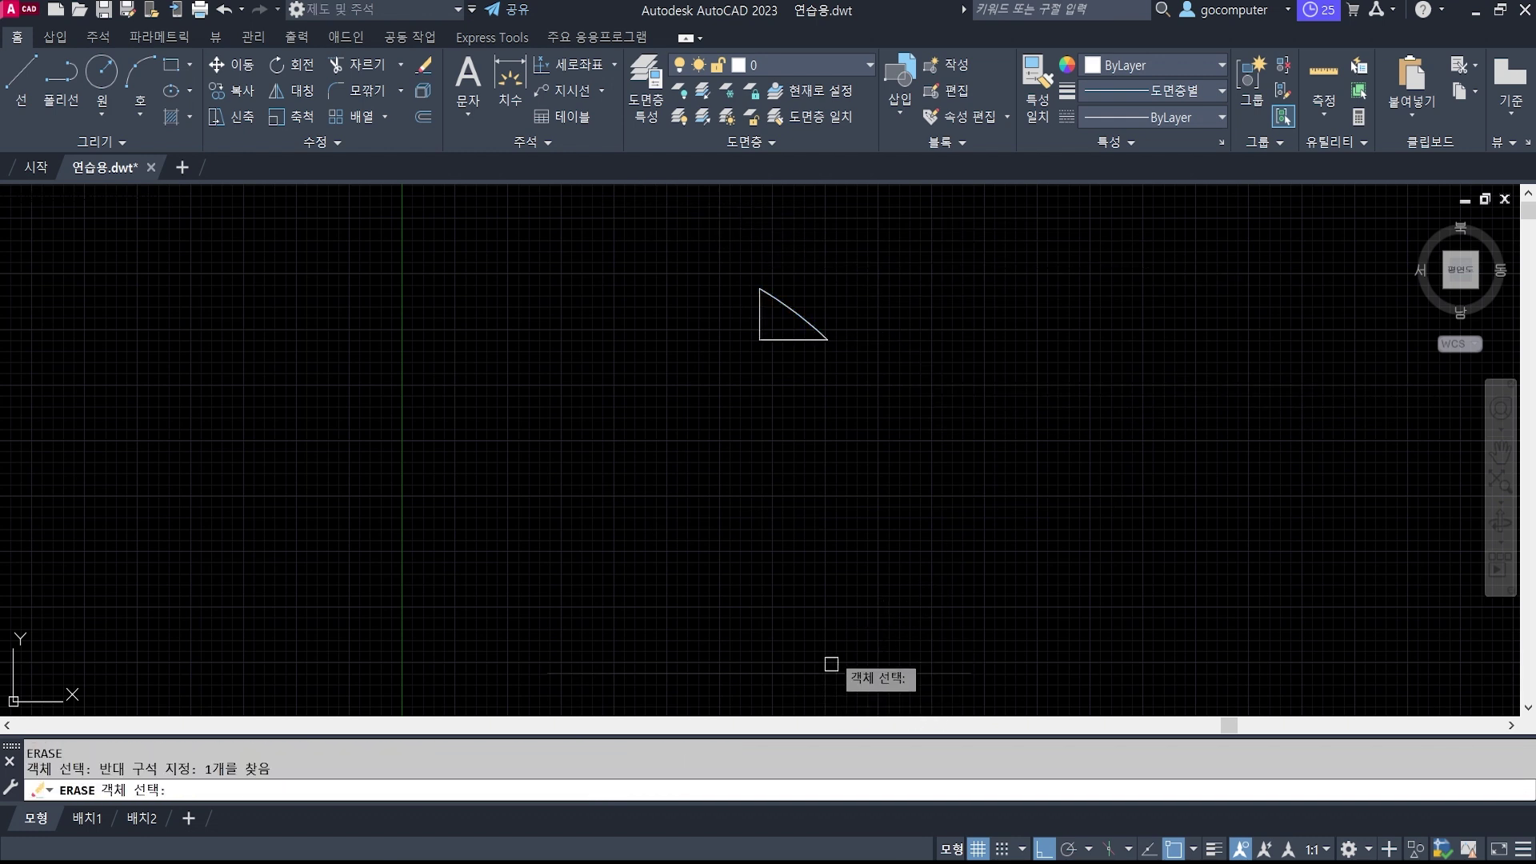
key(Return)
Add a radius dimension to the shape's arc with its text just outside the curve.
scroll(796, 293, up, 4)
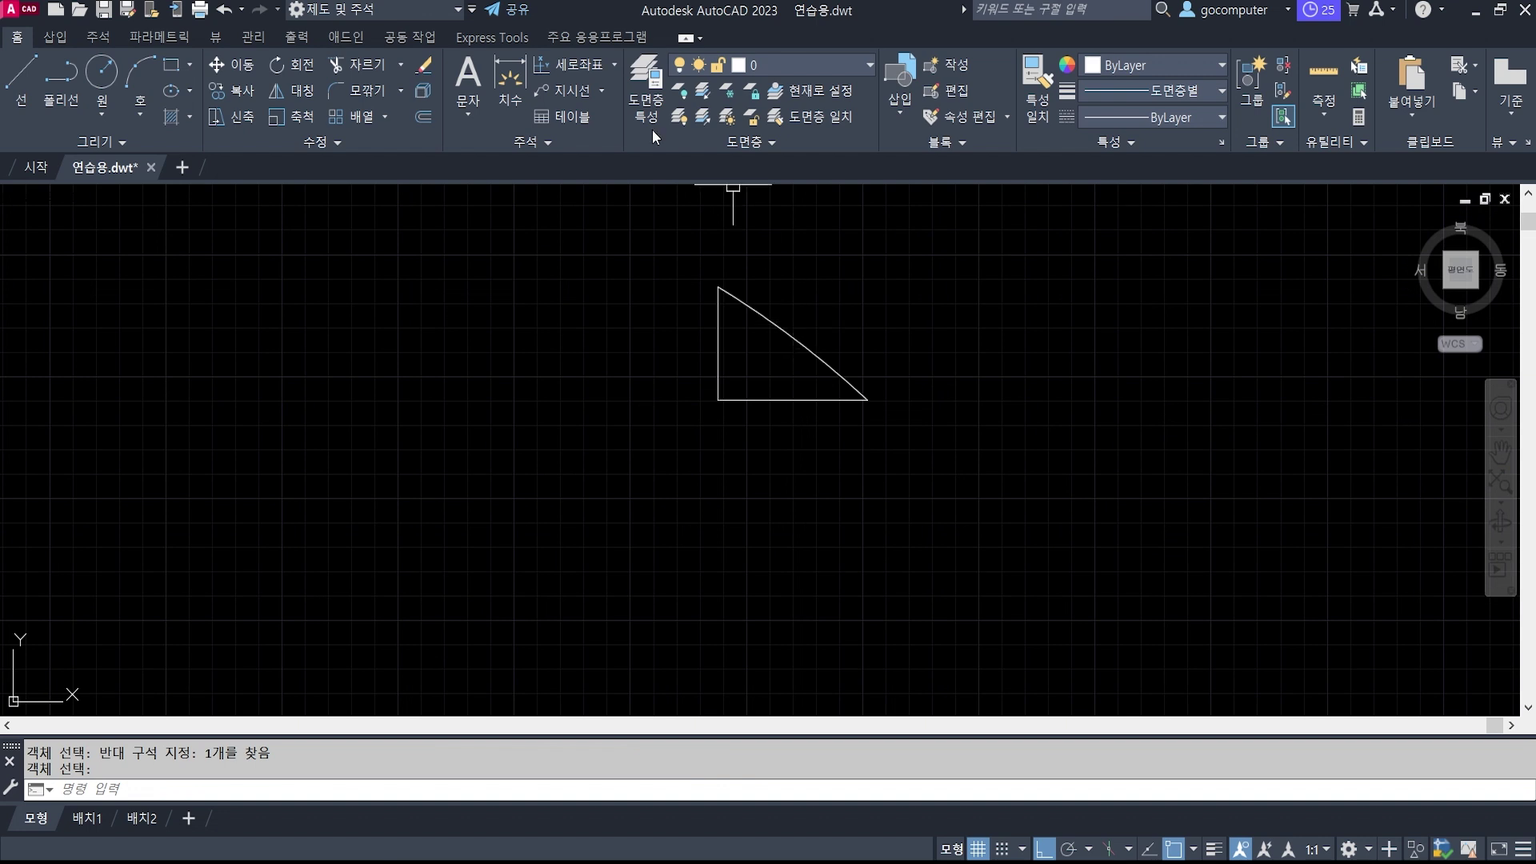
click(615, 63)
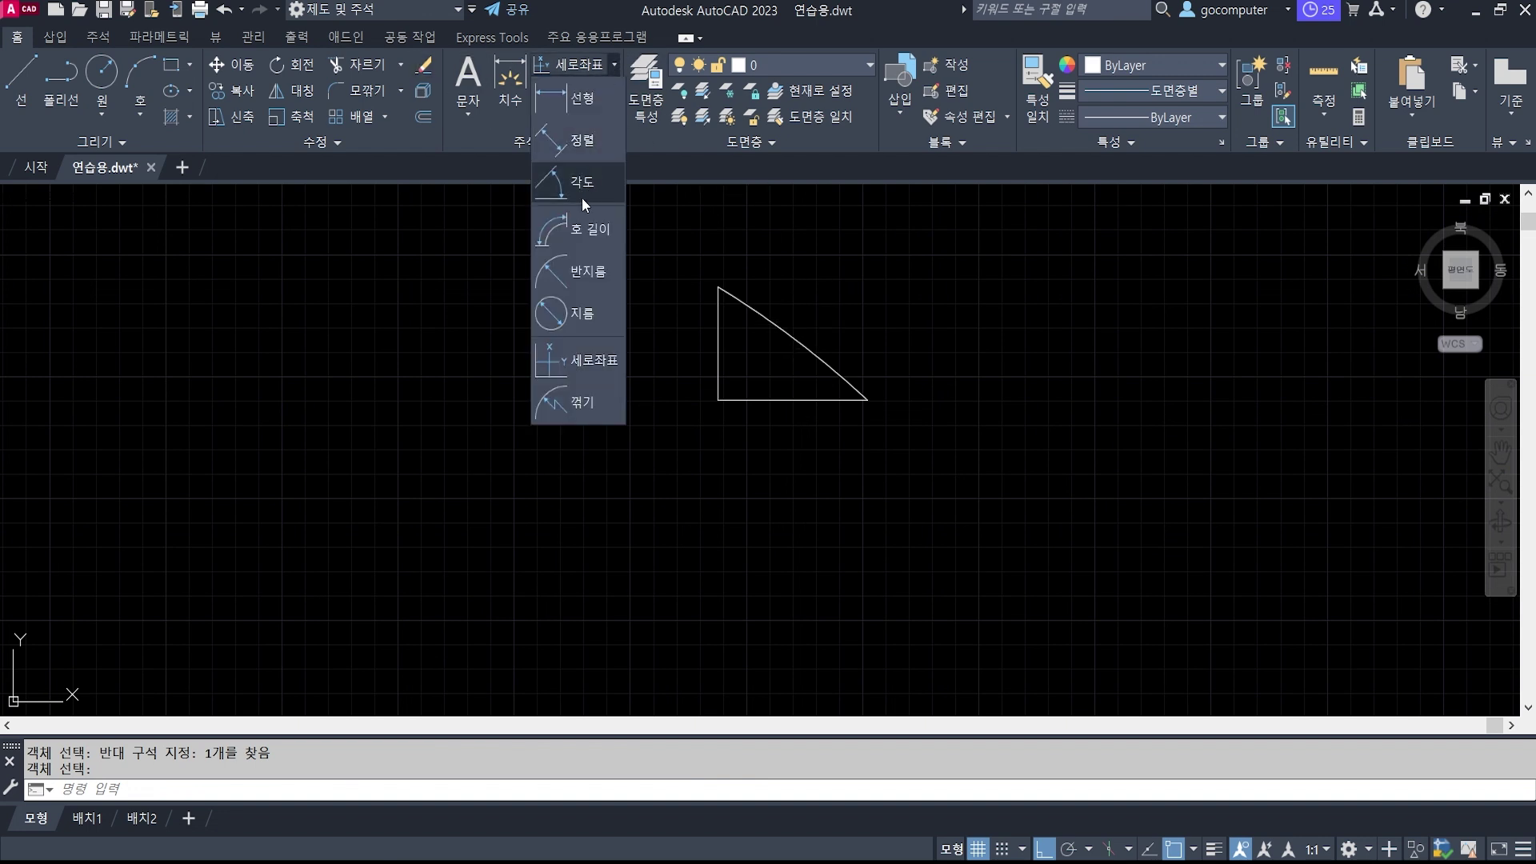
click(579, 274)
click(806, 349)
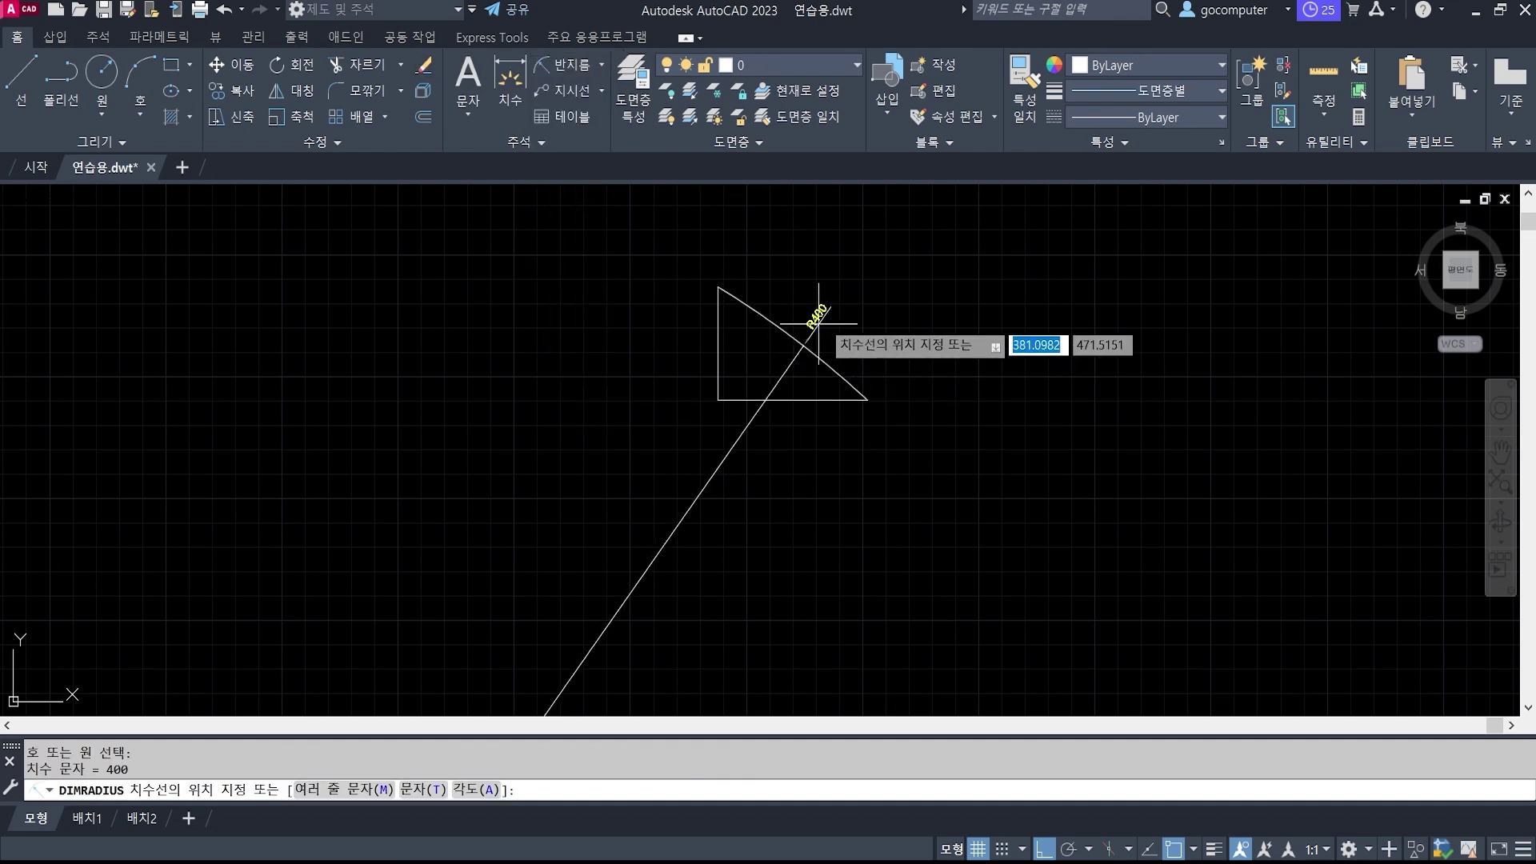
click(816, 309)
scroll(817, 344, down, 6)
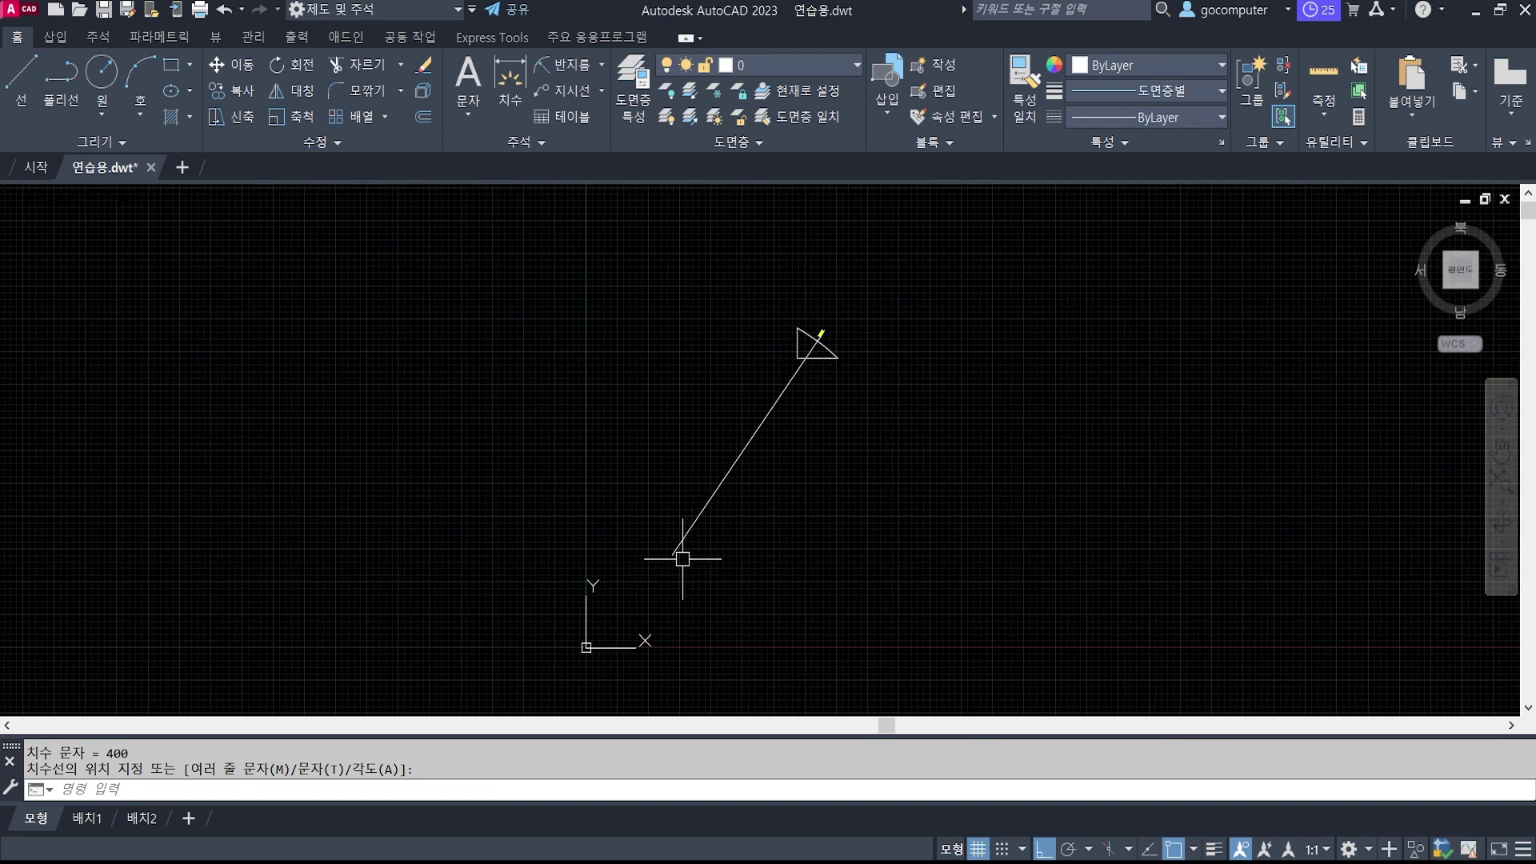
click(712, 490)
key(Escape)
key(Escape)
Erase the radius dimension from the arc with a crossing selection over its text.
scroll(788, 329, up, 5)
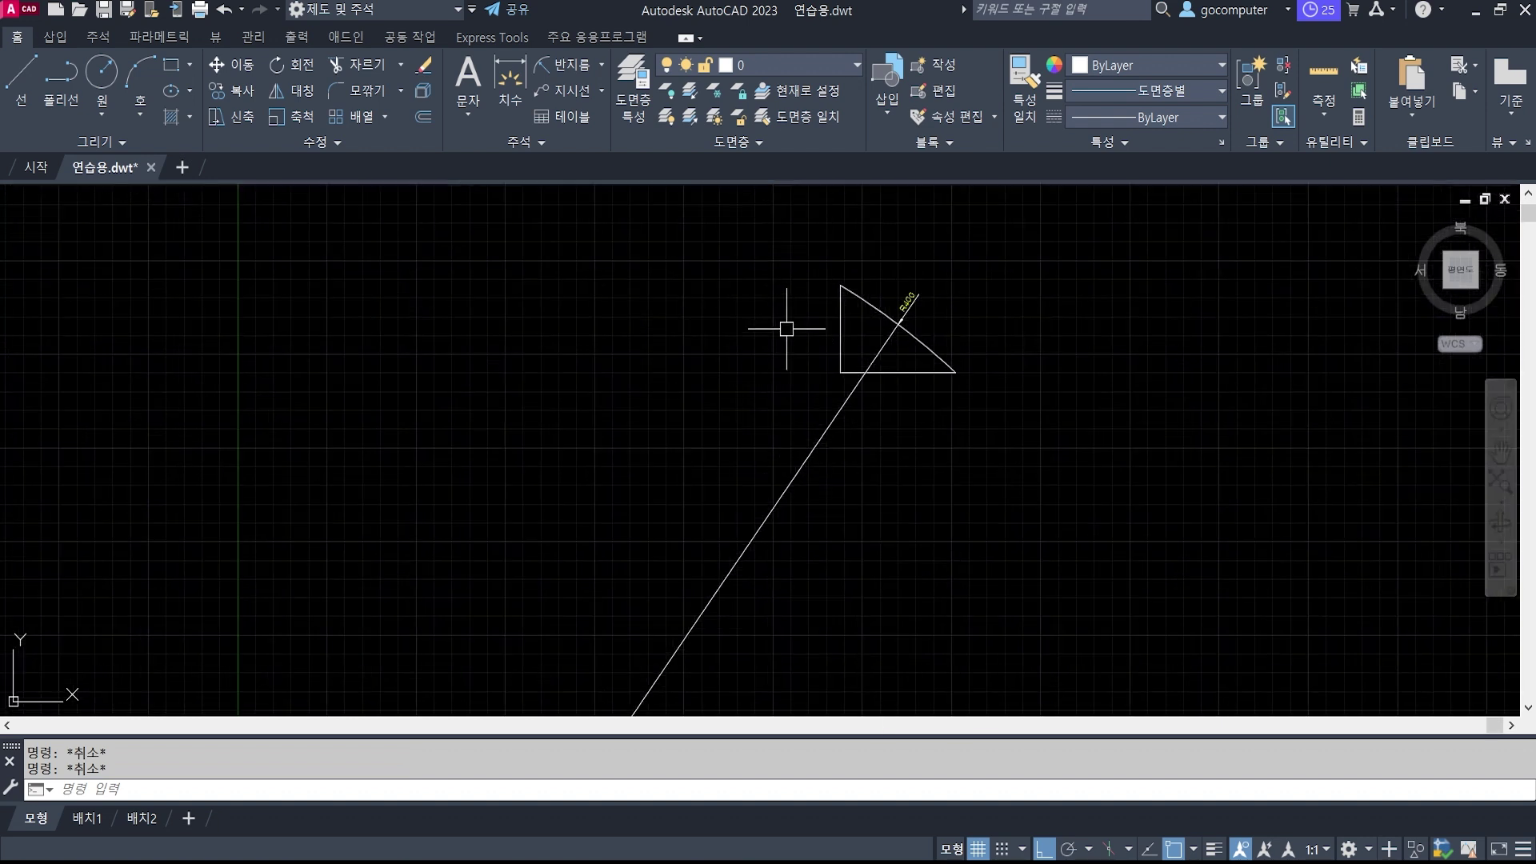
scroll(948, 327, up, 1)
text(e)
key(Return)
click(972, 352)
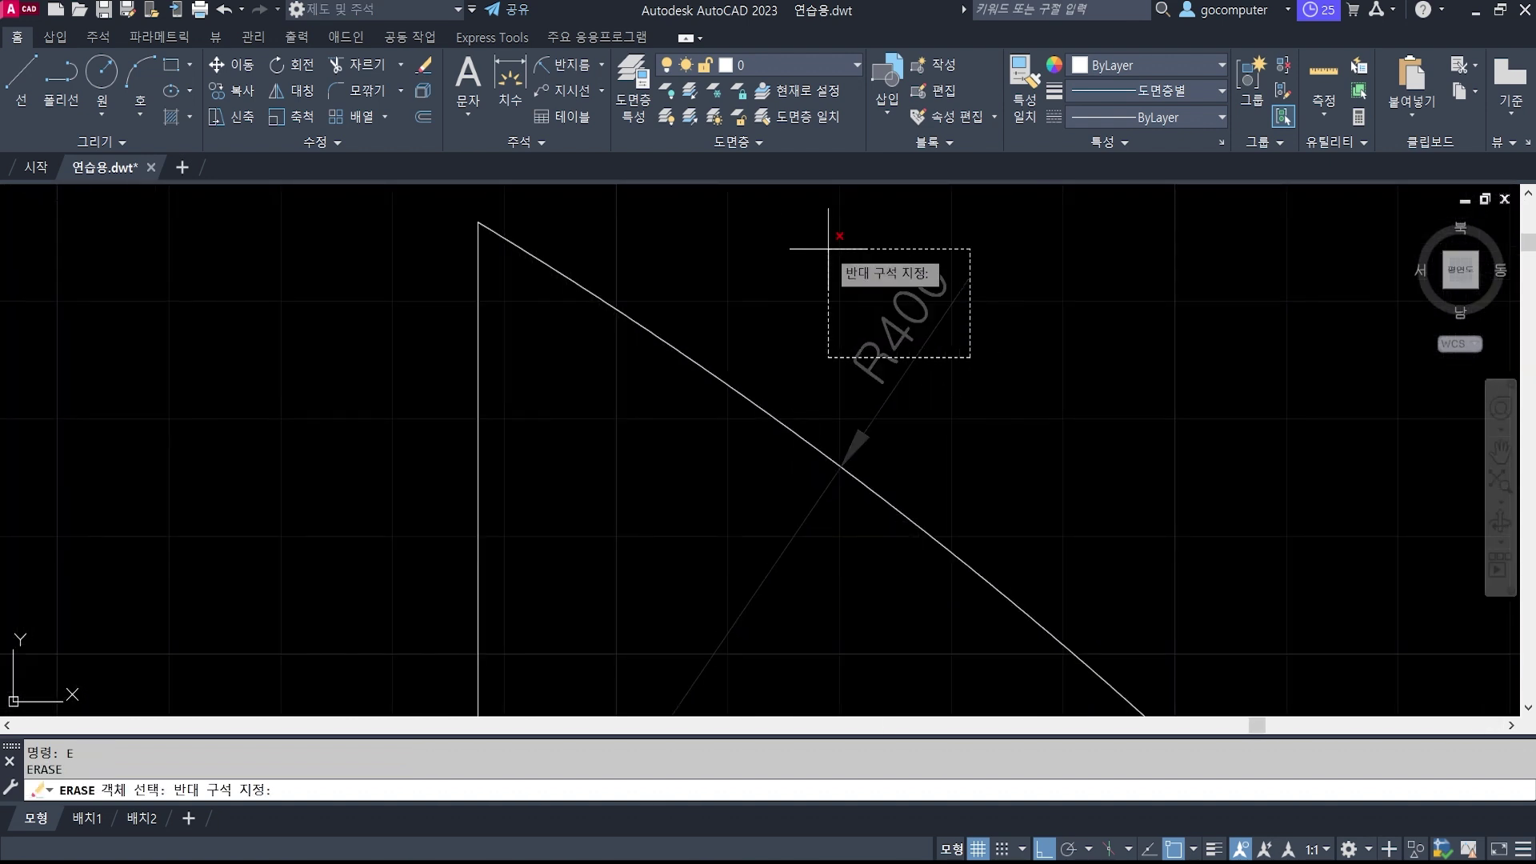
click(820, 252)
key(Return)
Start a jogged radius dimension on the arc and place its substitute centre outside the shape, up and to the right of the curve.
scroll(584, 445, down, 5)
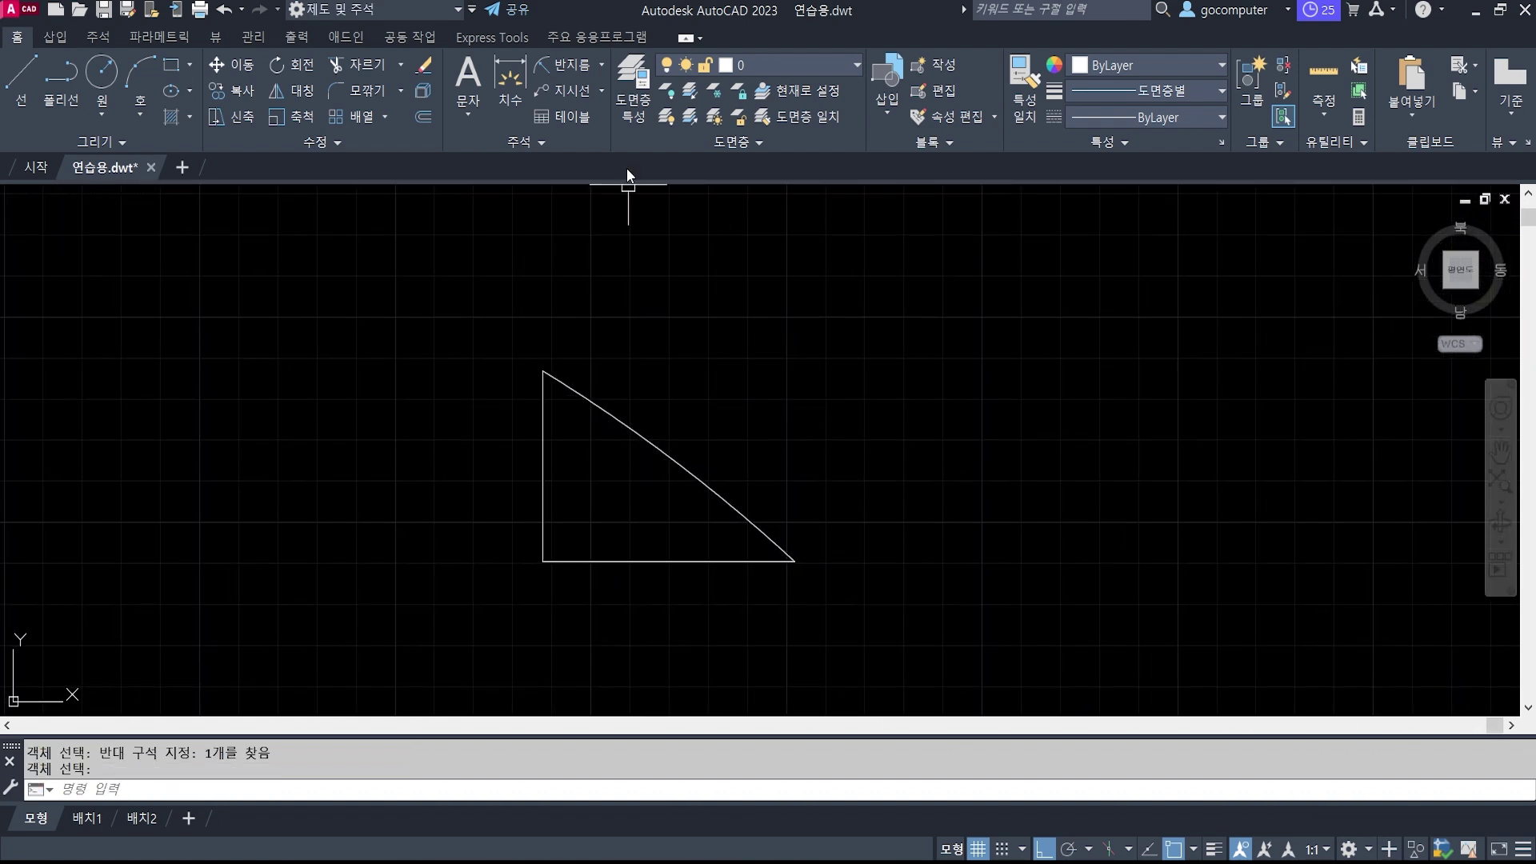
click(602, 66)
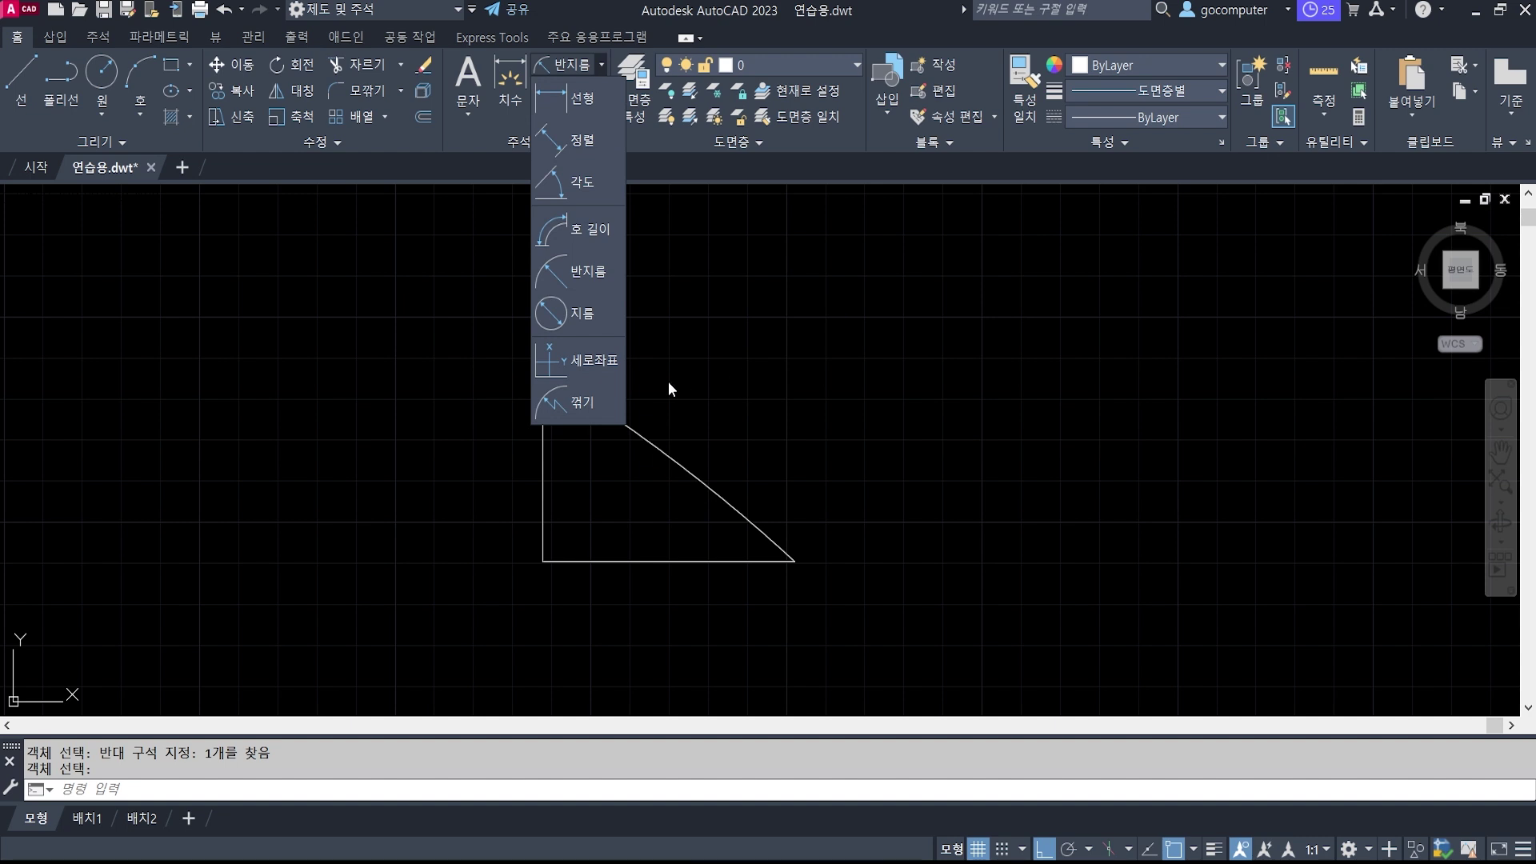
click(571, 403)
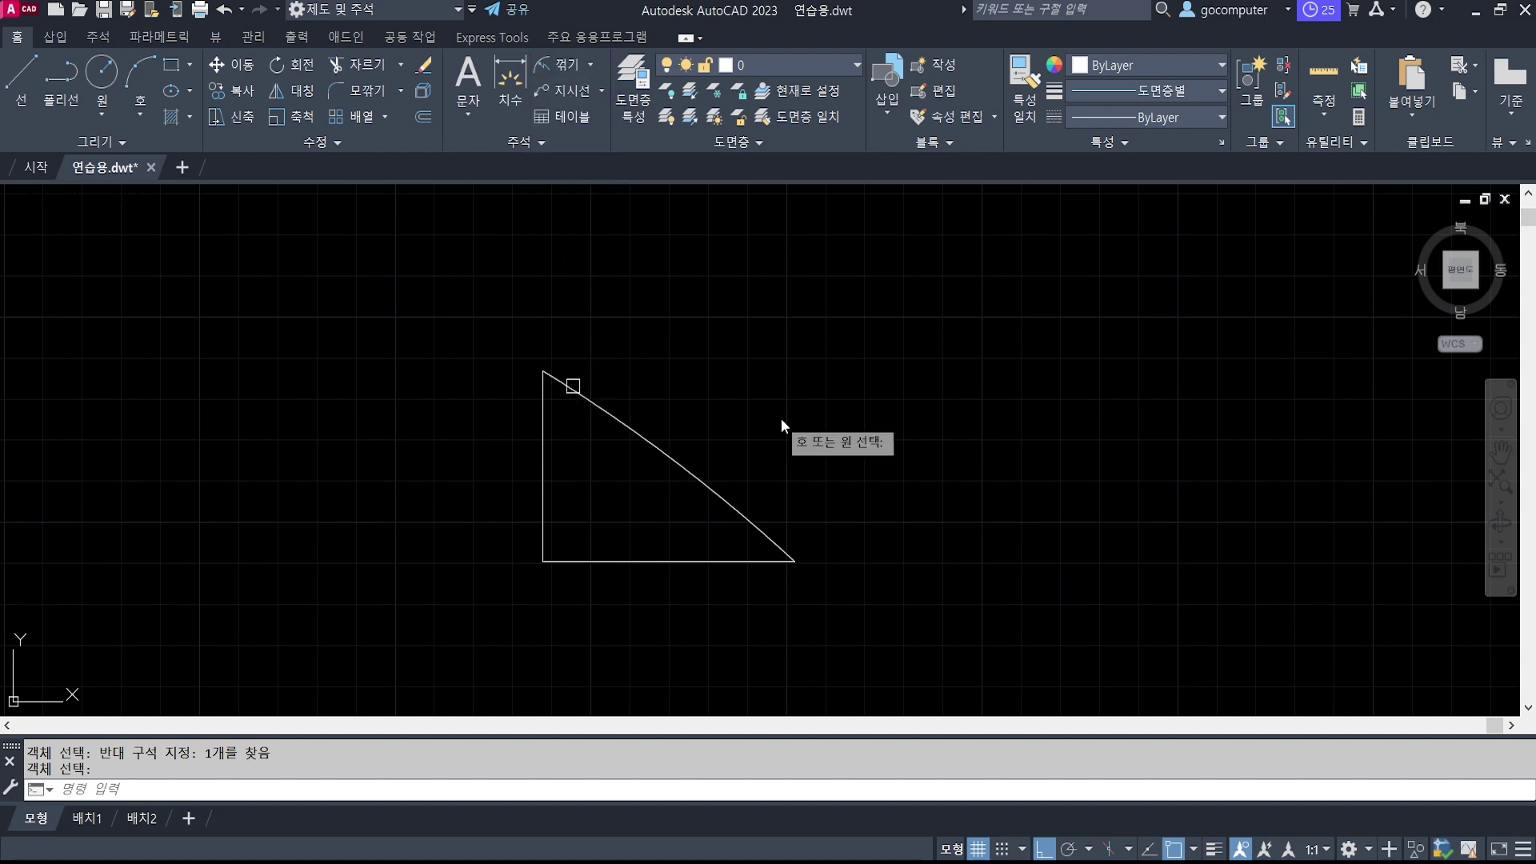
middle_drag(747, 411, 686, 404)
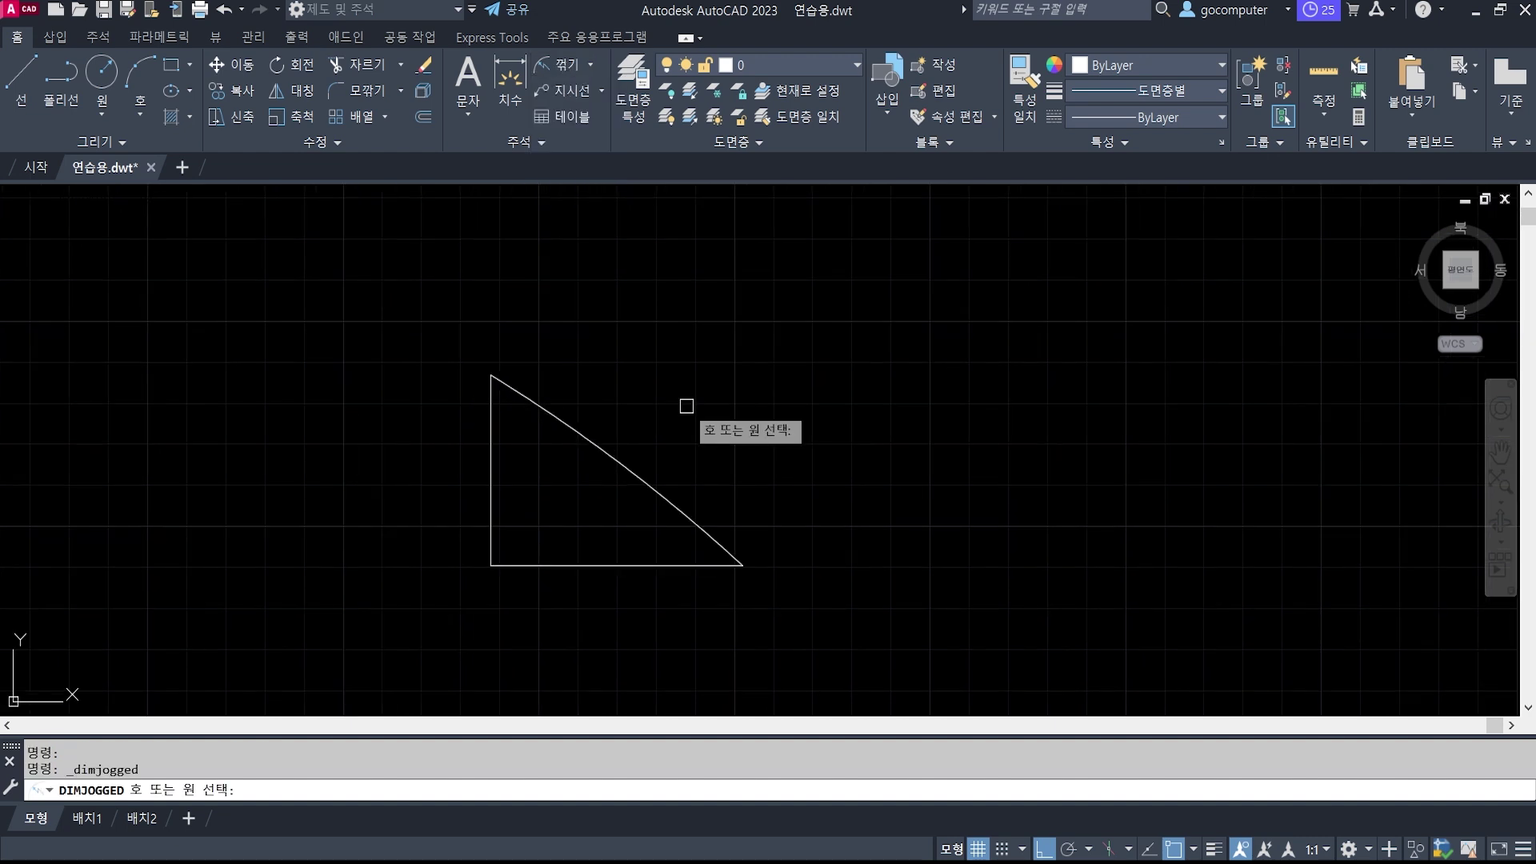
click(596, 447)
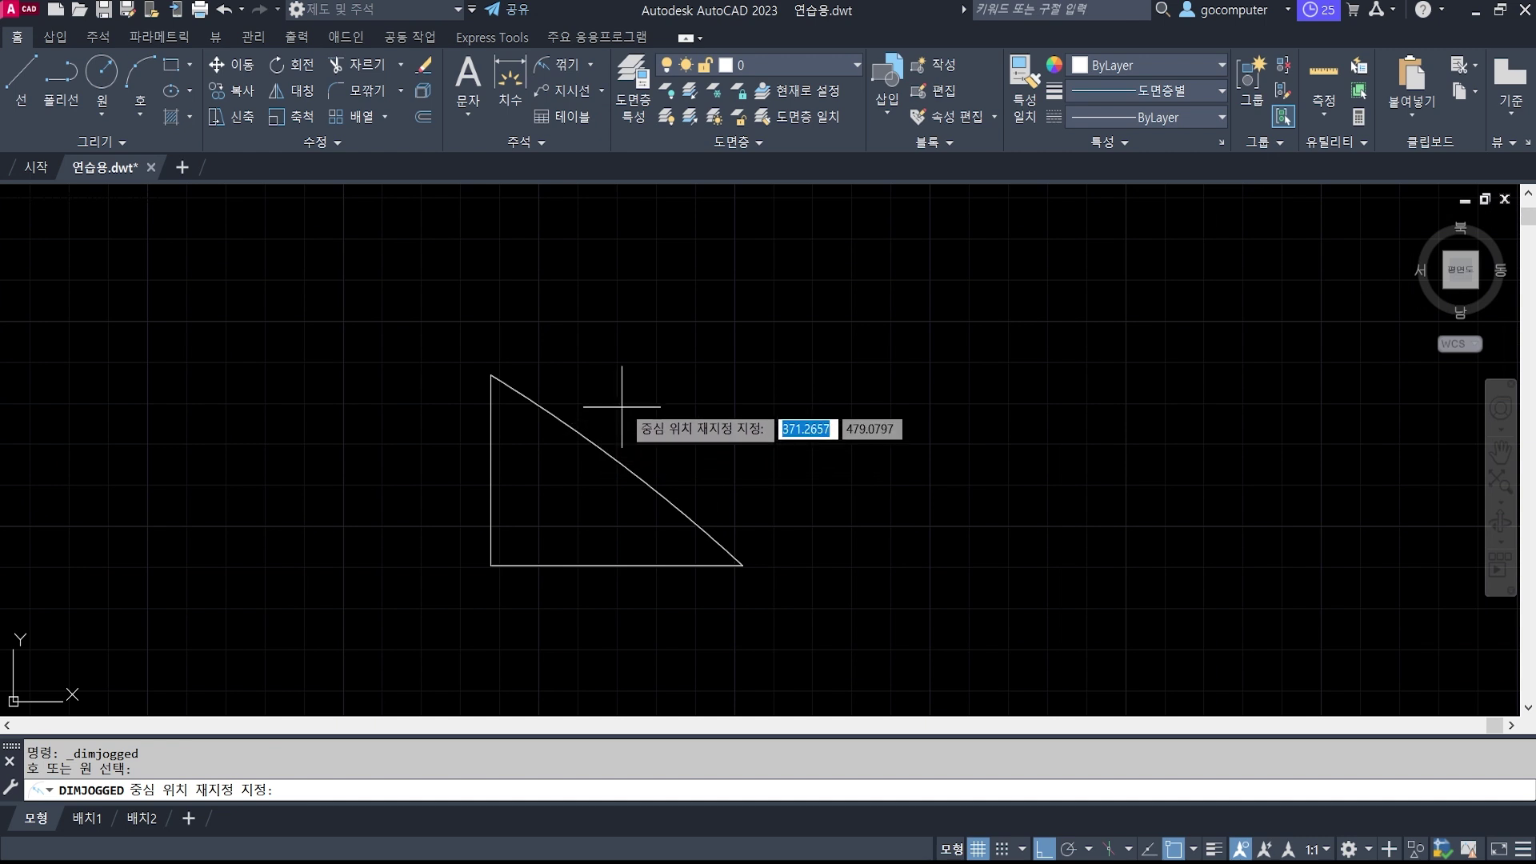
key(ctrl+2)
mouse_move(565, 426)
shift+mouse_down()
mouse_move(439, 533)
mouse_move(225, 764)
mouse_move(222, 740)
shift+mouse_up()
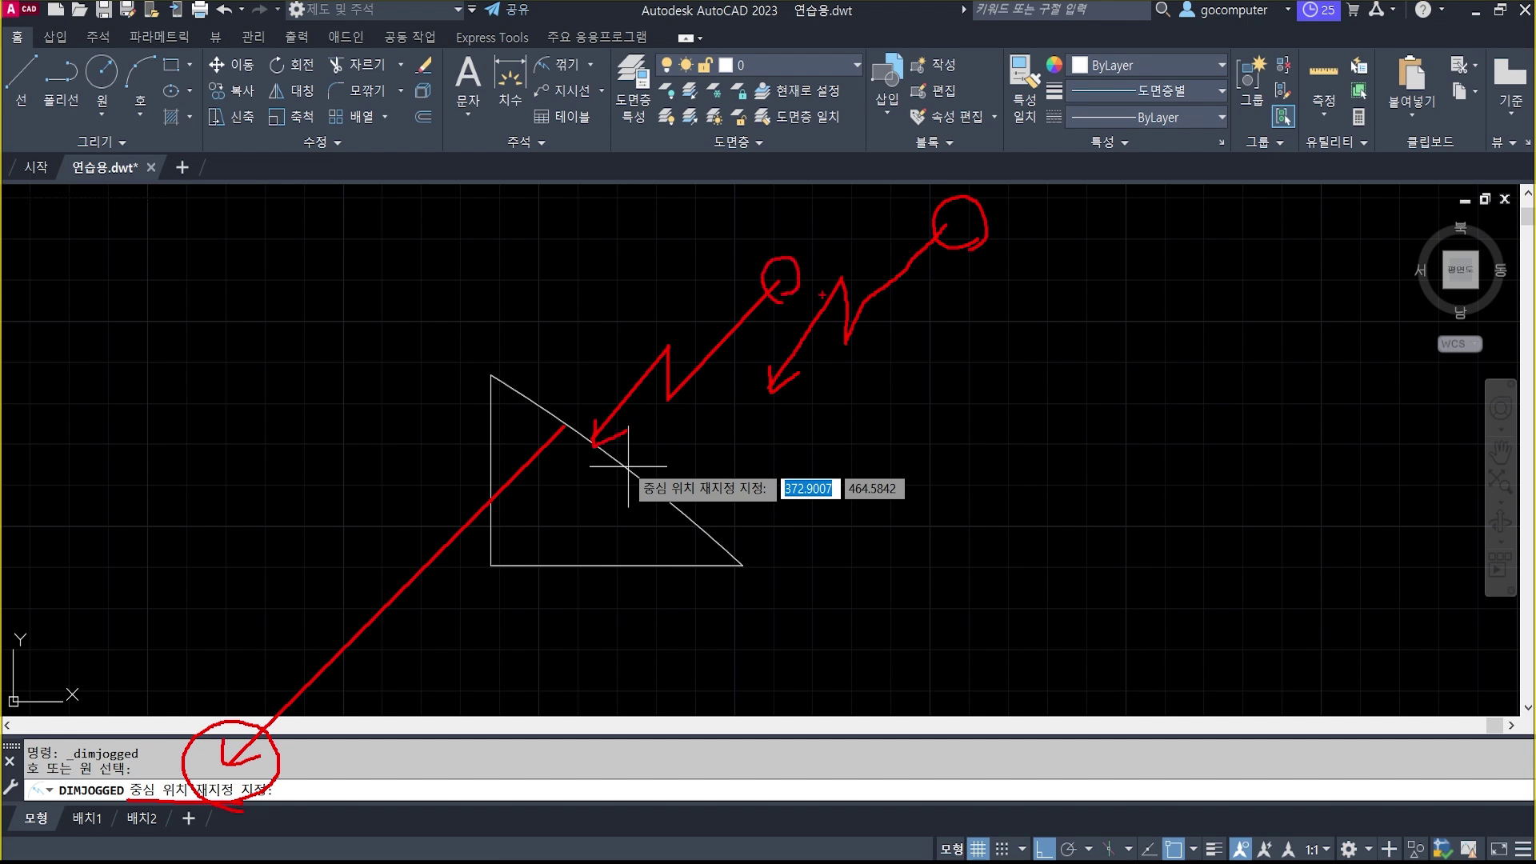
key(Escape)
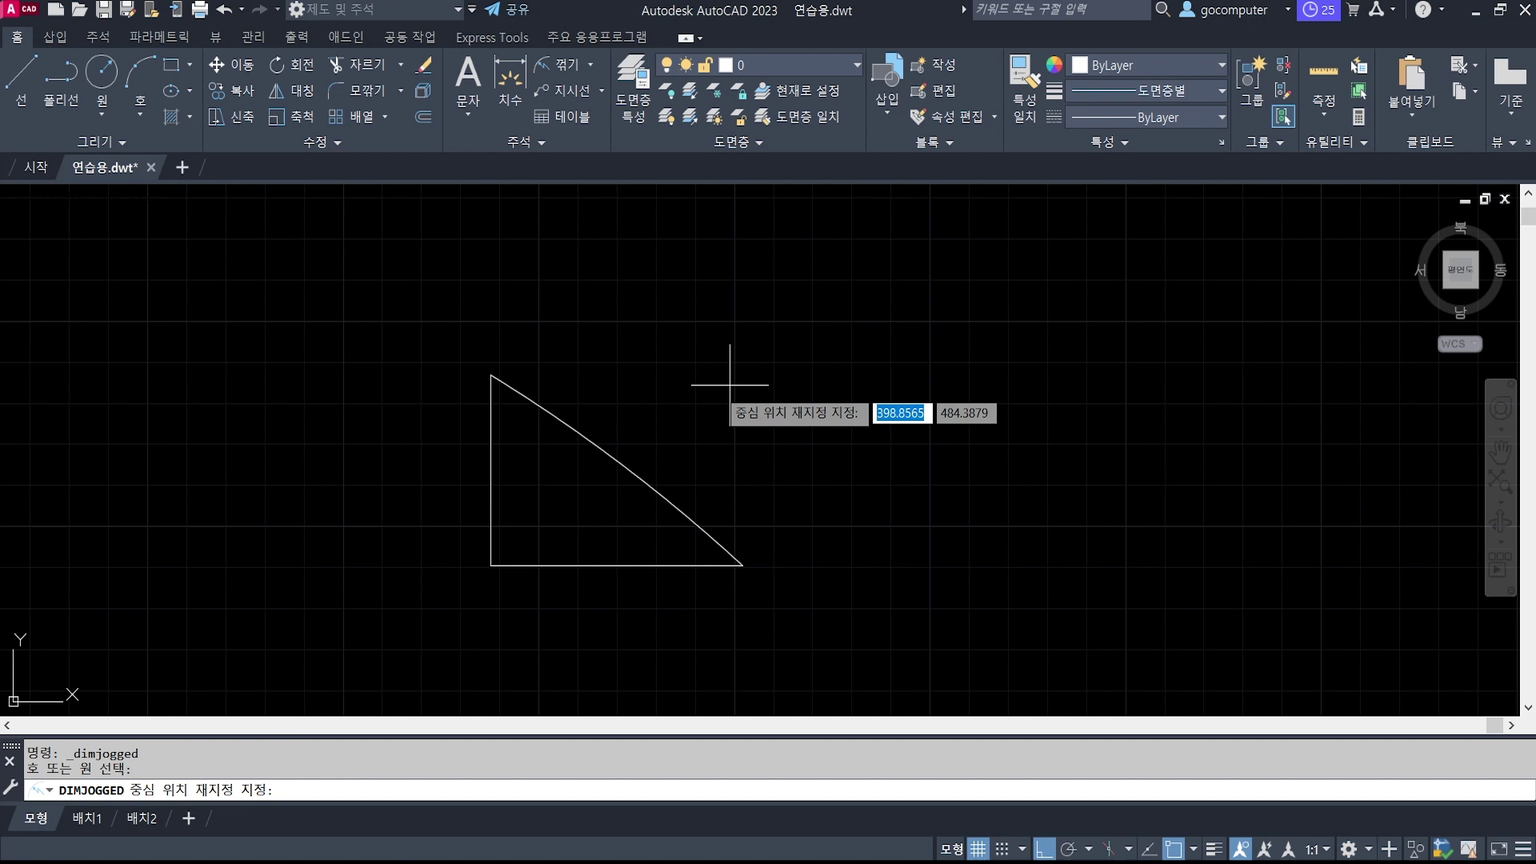
click(760, 309)
click(760, 309)
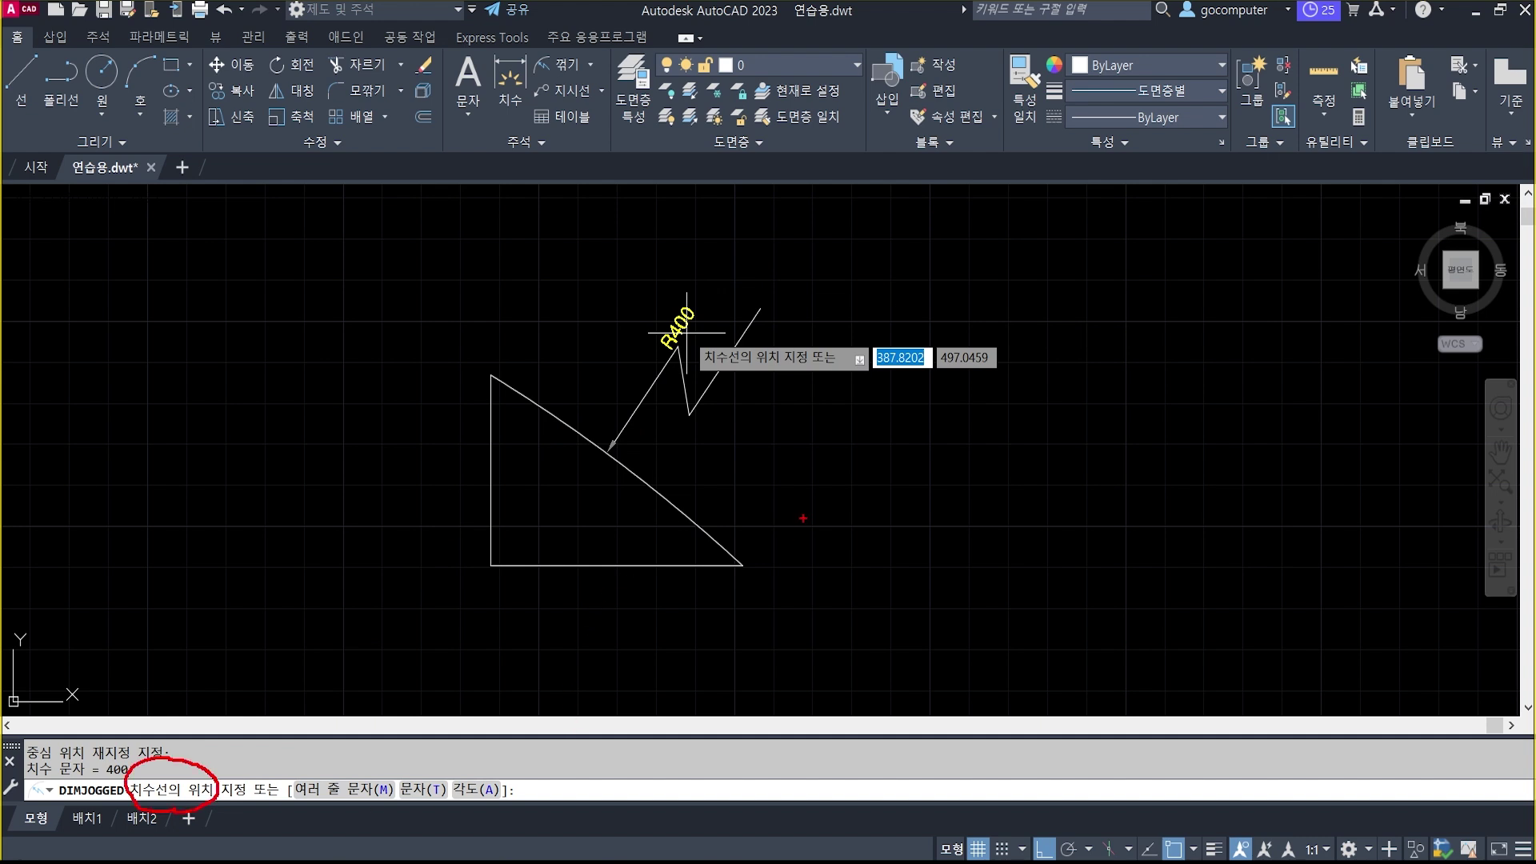
Turn off ortho mode and place the jogged dimension's line and jog between the arc and the substitute centre.
key(Escape)
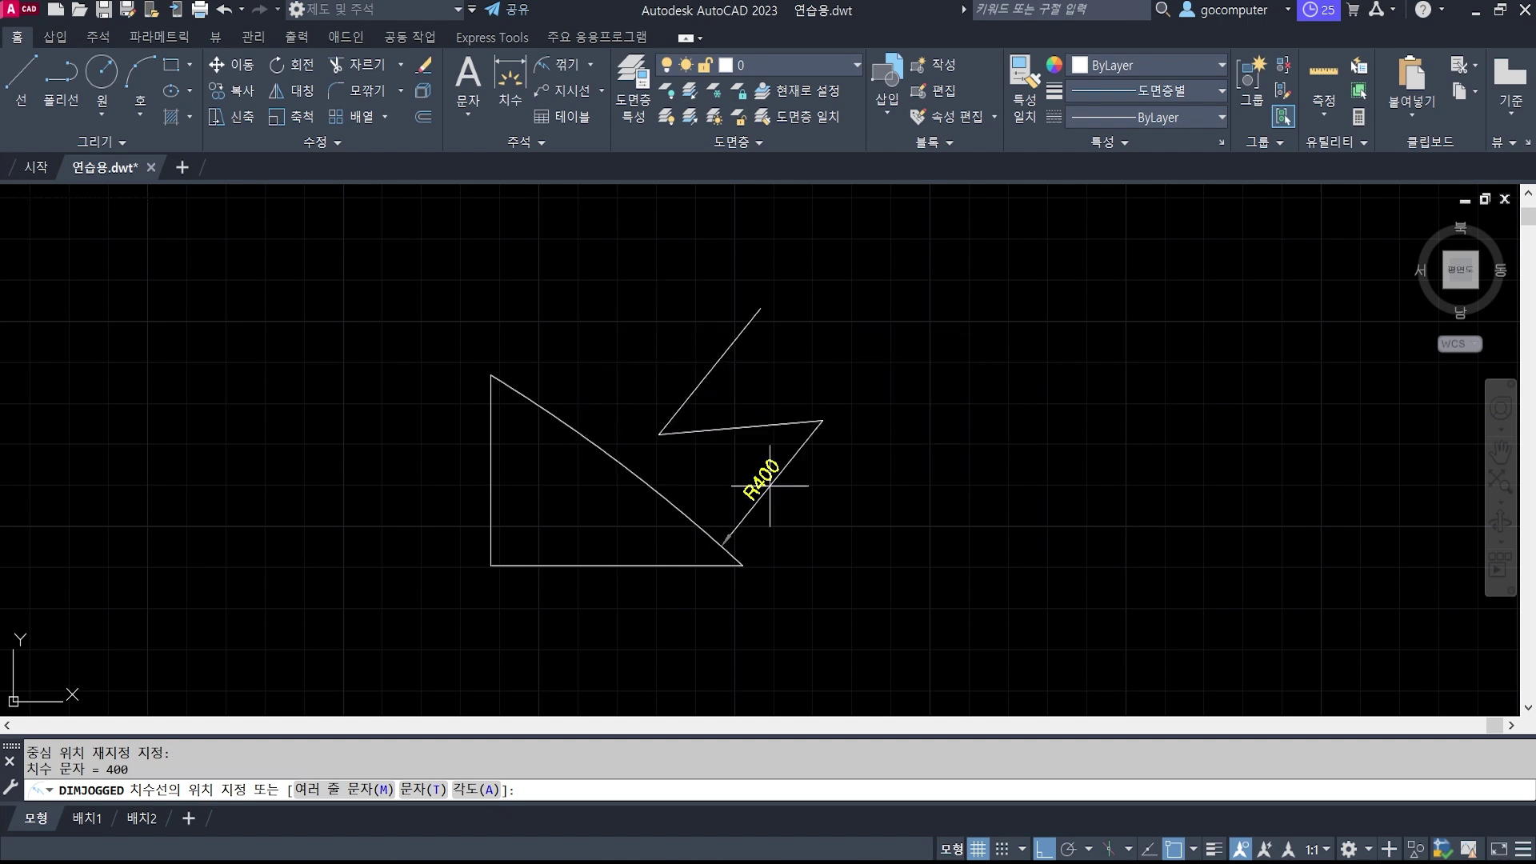
click(1044, 850)
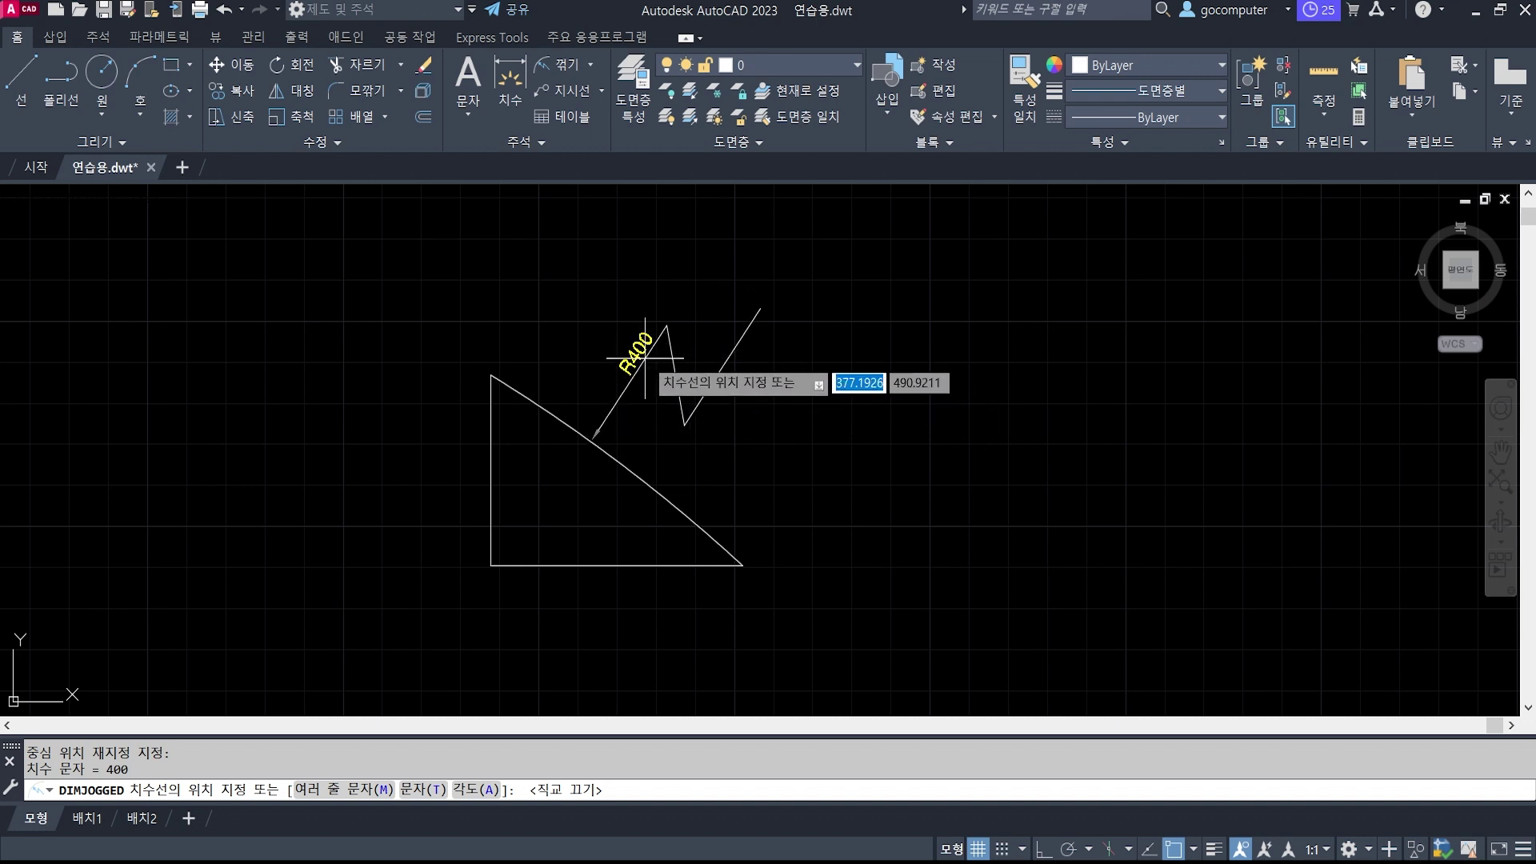
scroll(667, 384, up, 3)
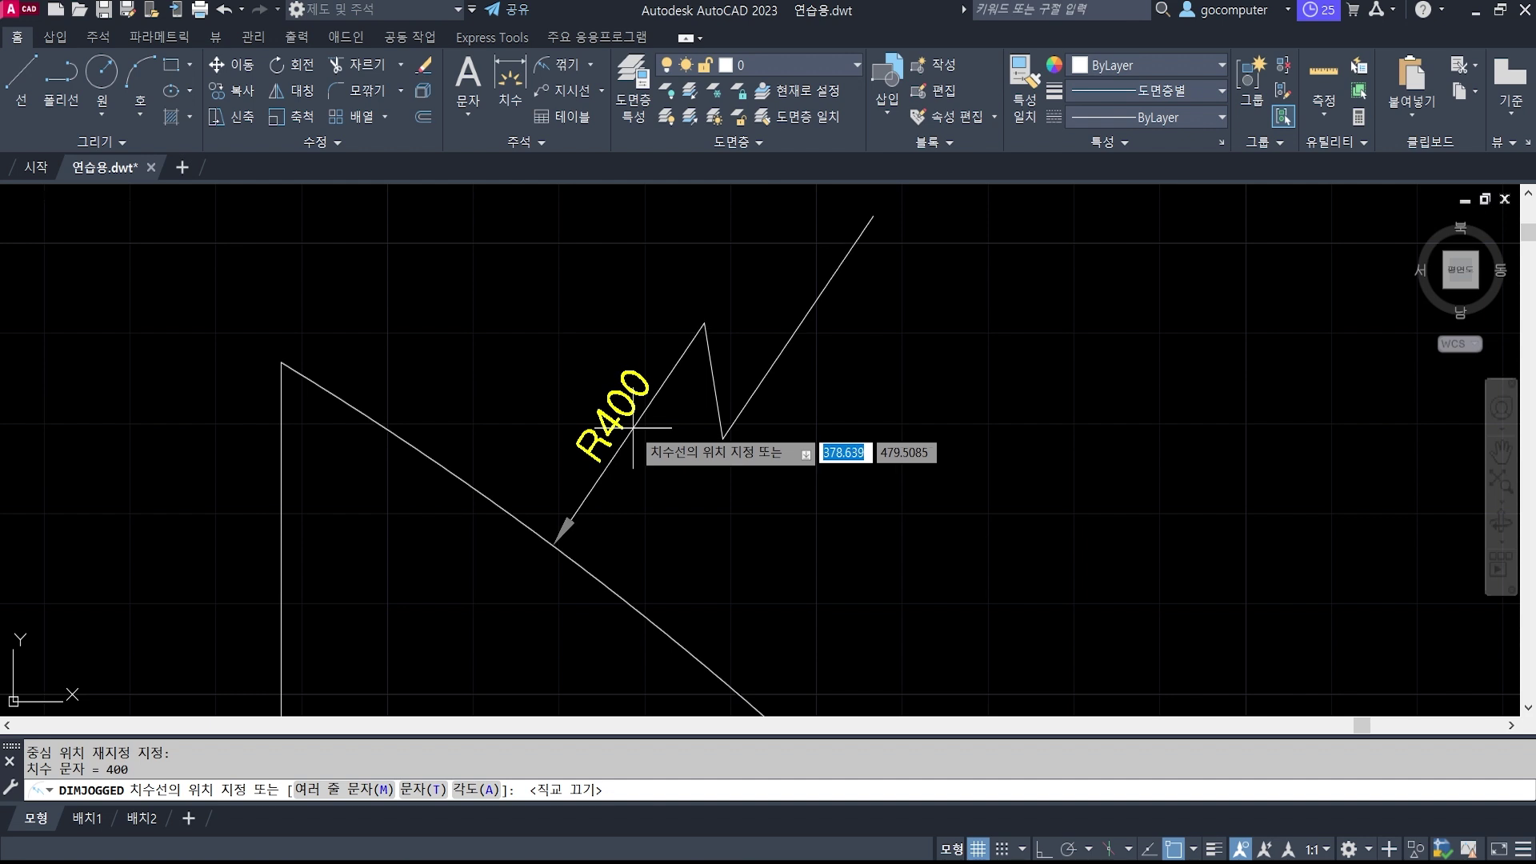
click(634, 430)
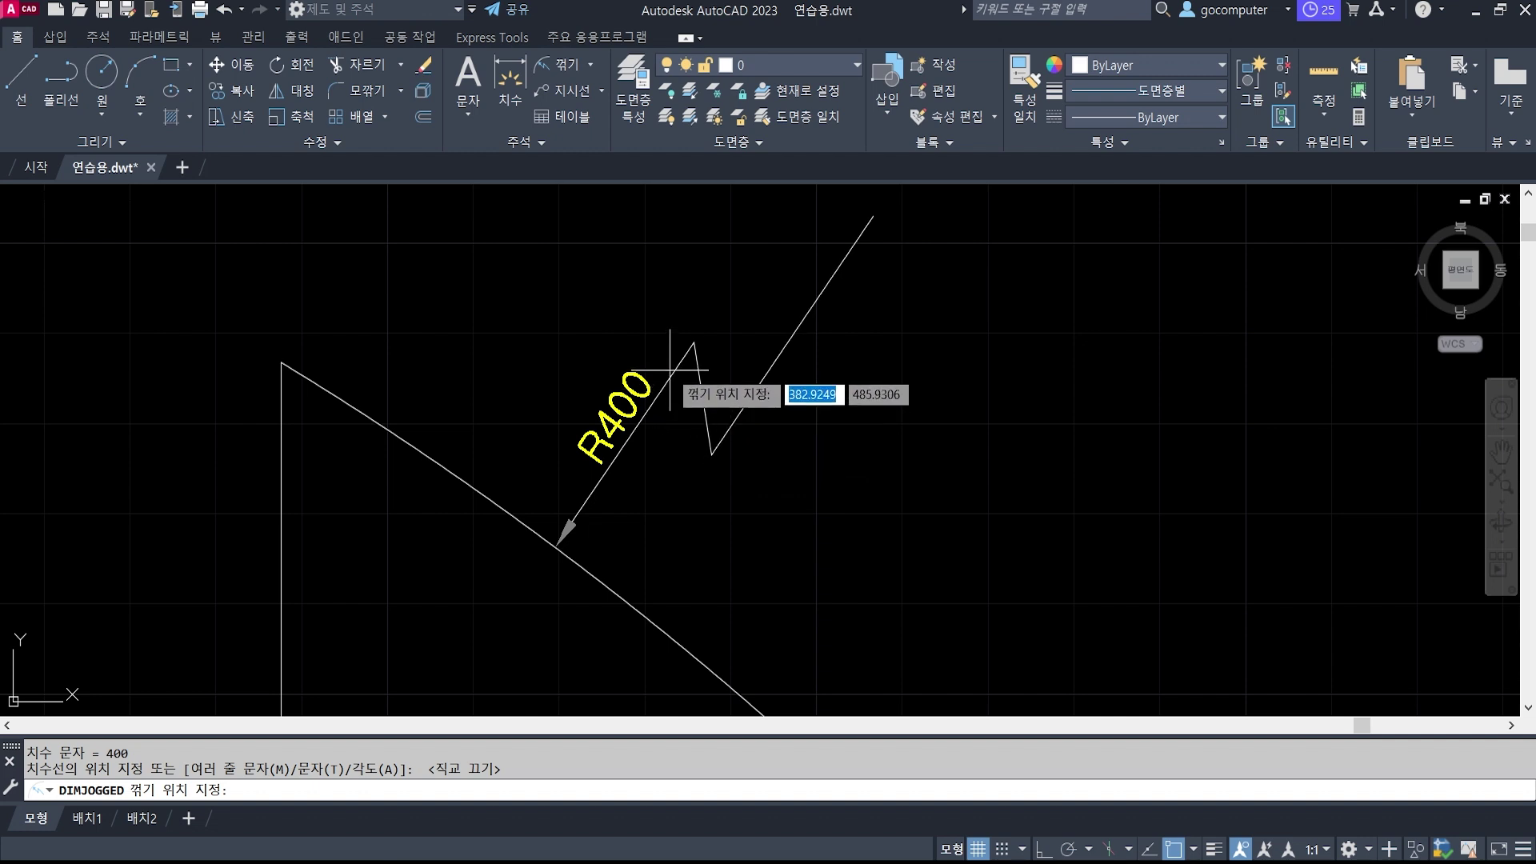
click(670, 370)
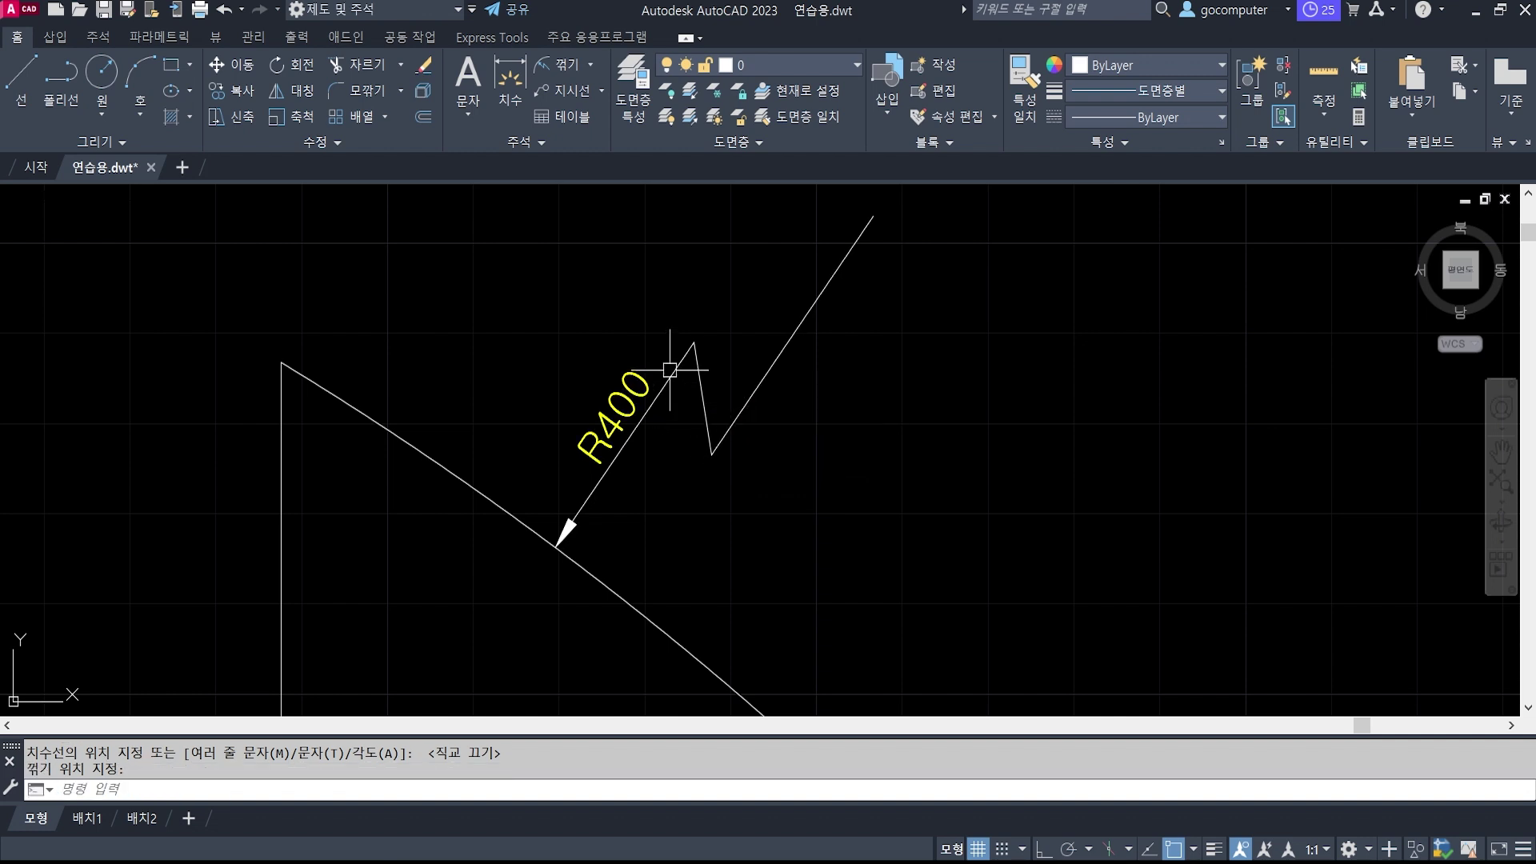
scroll(710, 436, down, 3)
middle_drag(988, 445, 857, 426)
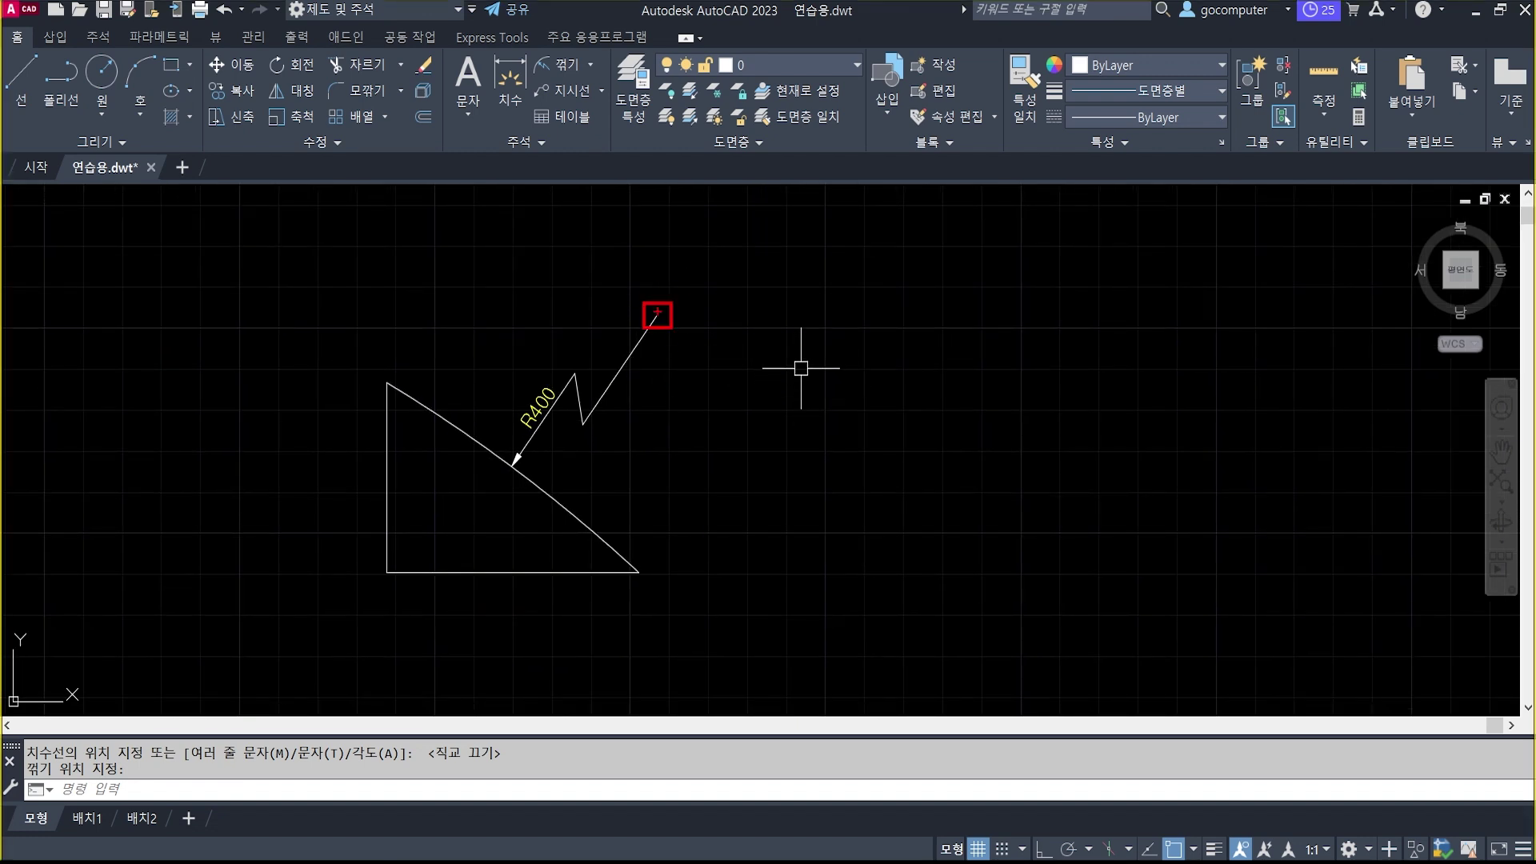
mouse_move(670, 267)
mouse_down()
mouse_move(652, 246)
mouse_move(678, 284)
mouse_up()
drag(582, 373, 606, 389)
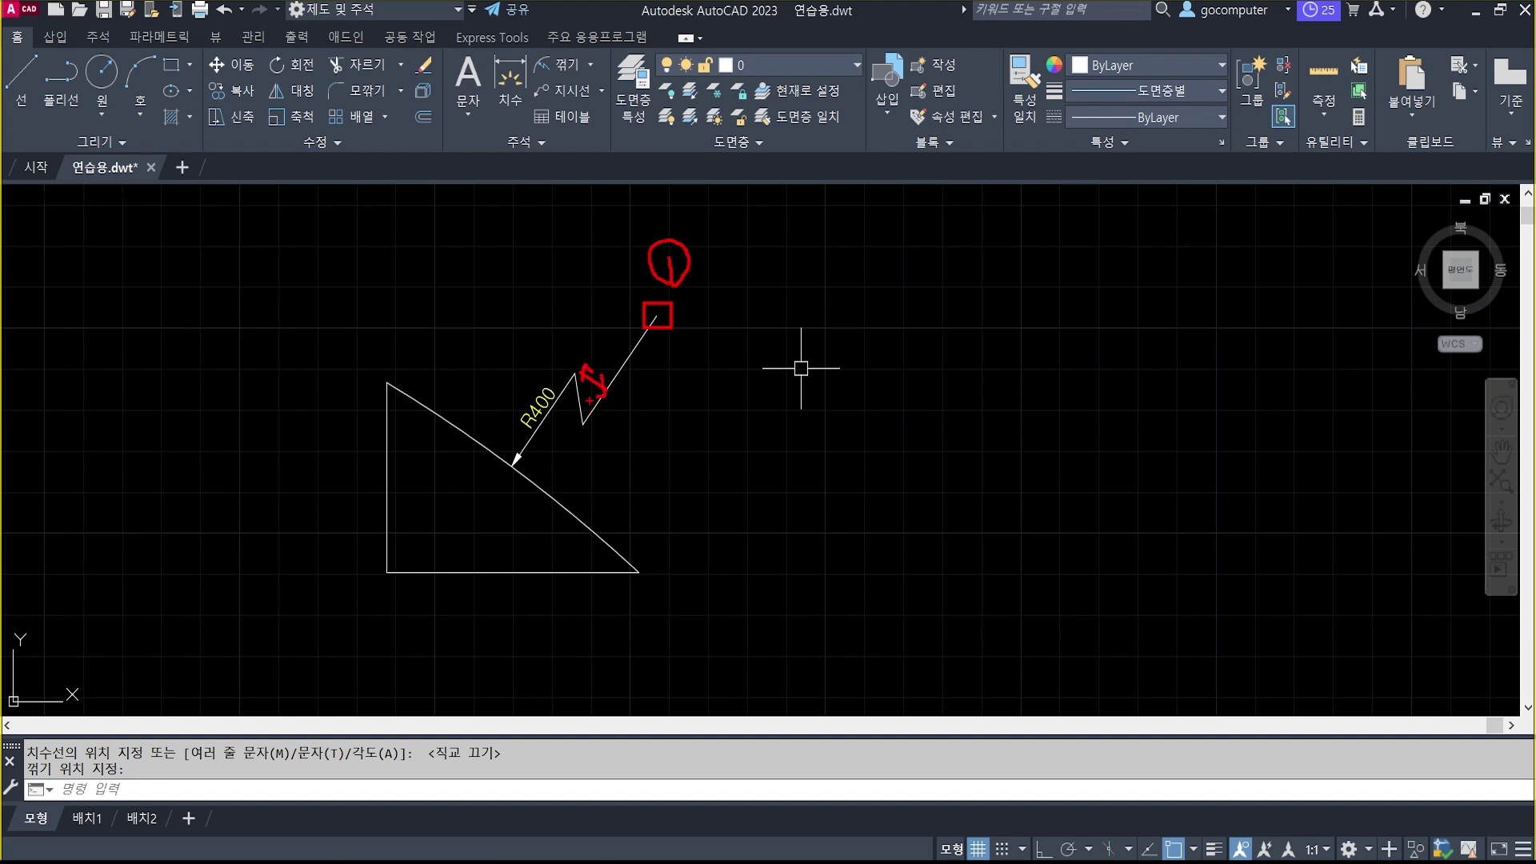
mouse_move(573, 377)
mouse_down()
mouse_move(562, 352)
mouse_move(583, 383)
mouse_up()
mouse_move(560, 316)
mouse_down()
mouse_move(579, 335)
mouse_move(550, 302)
mouse_move(577, 343)
mouse_up()
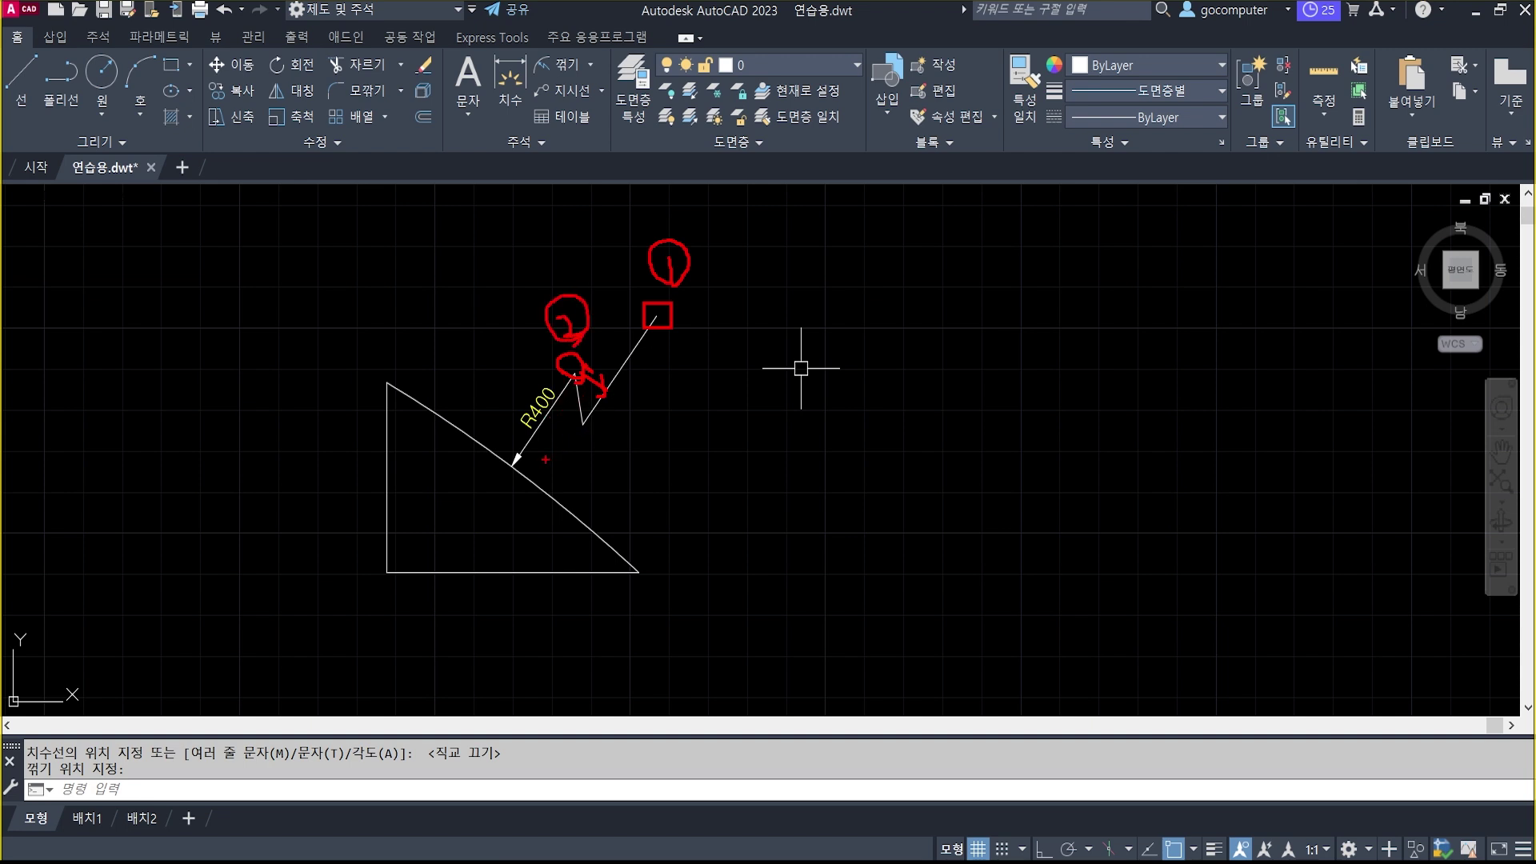
mouse_move(546, 459)
mouse_down()
mouse_move(578, 408)
mouse_move(551, 457)
mouse_move(563, 465)
mouse_up()
key(Escape)
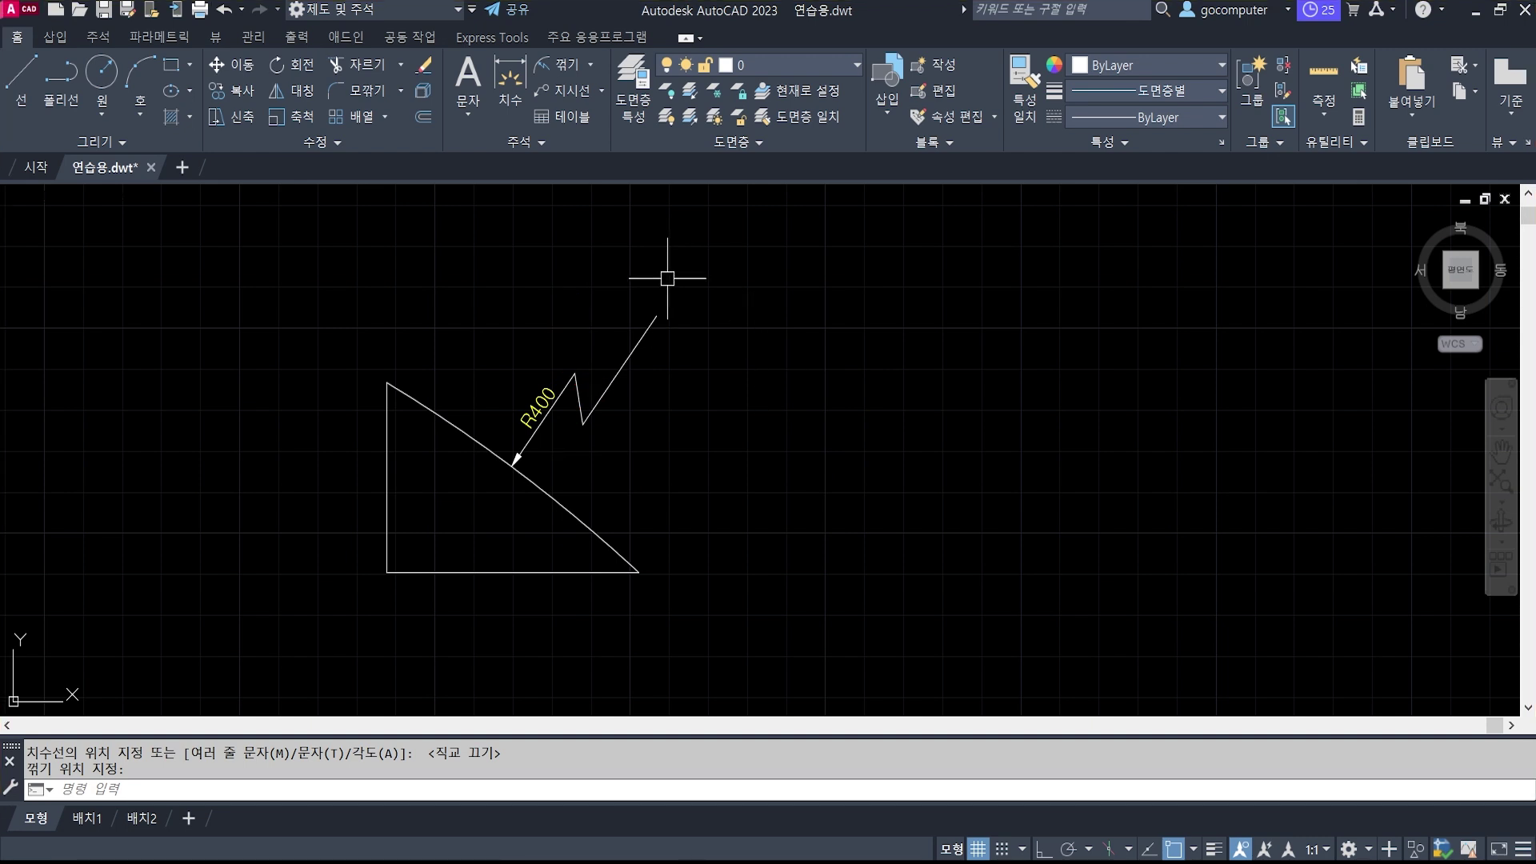
scroll(716, 320, down, 4)
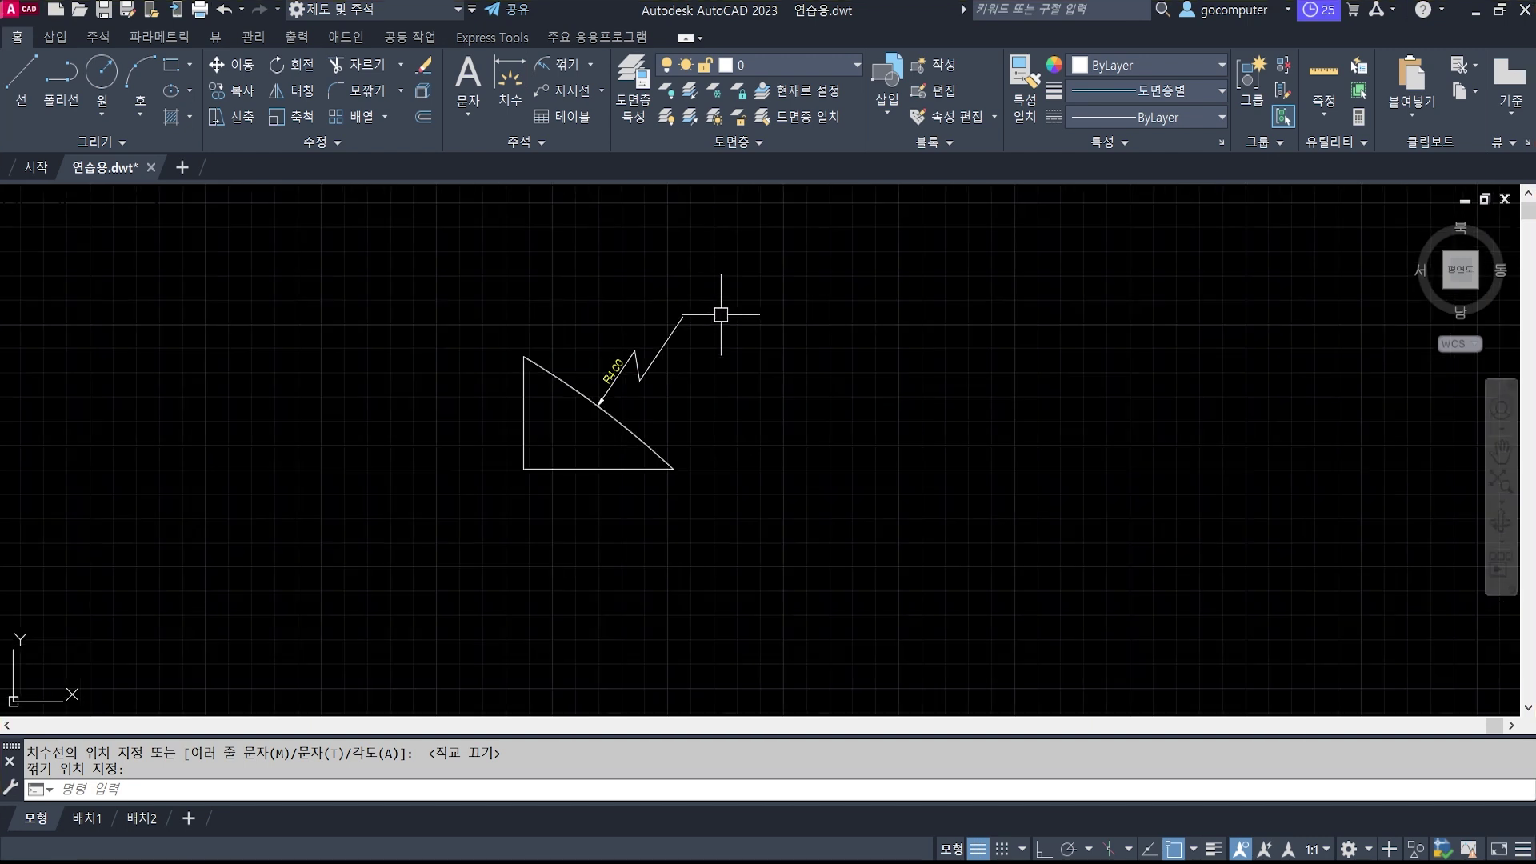
middle_drag(637, 480, 795, 223)
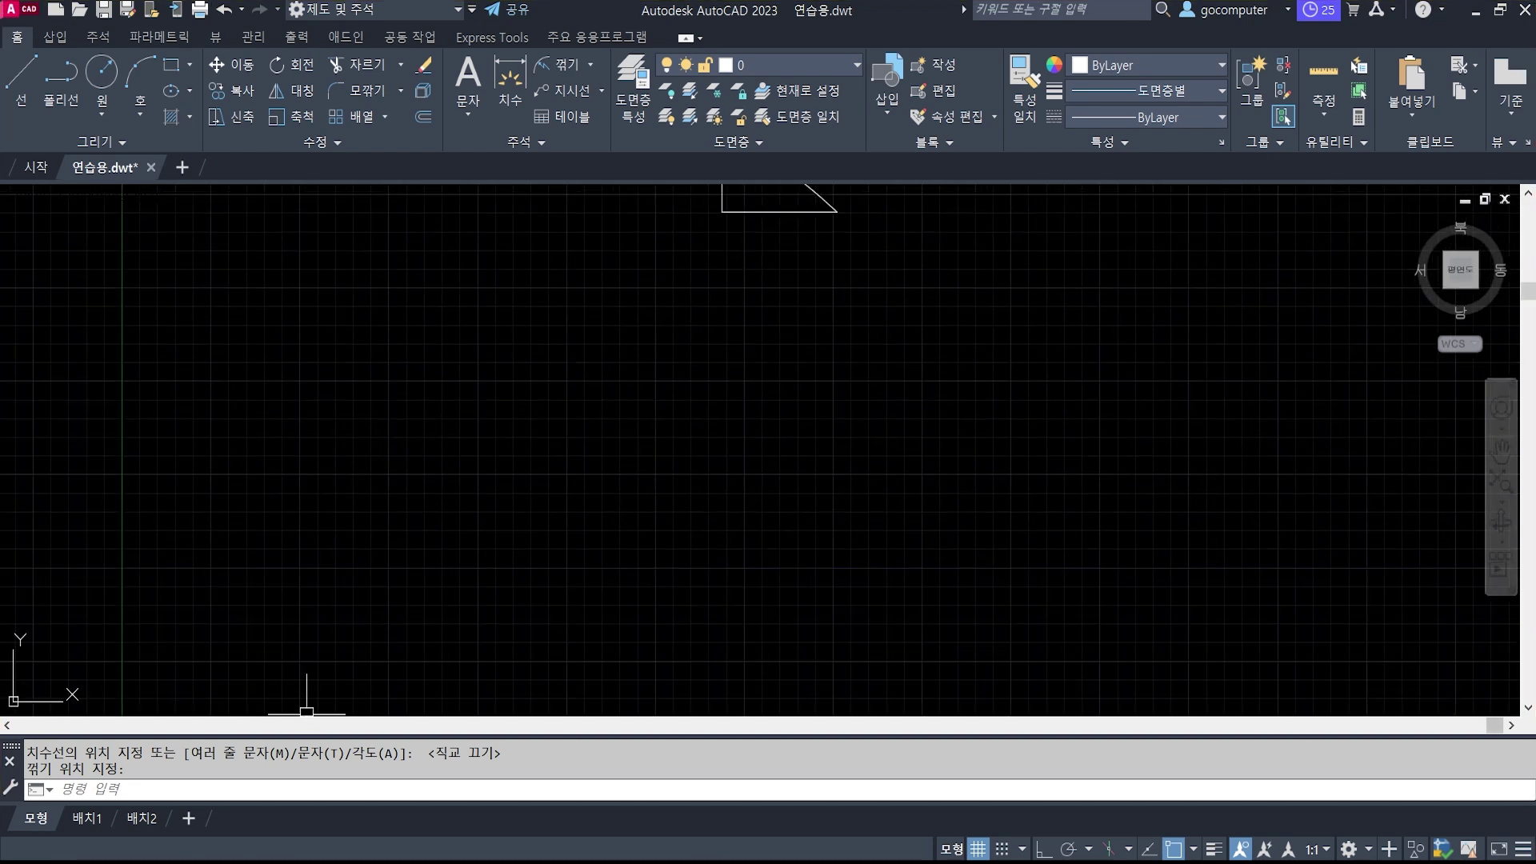
middle_drag(851, 285, 800, 536)
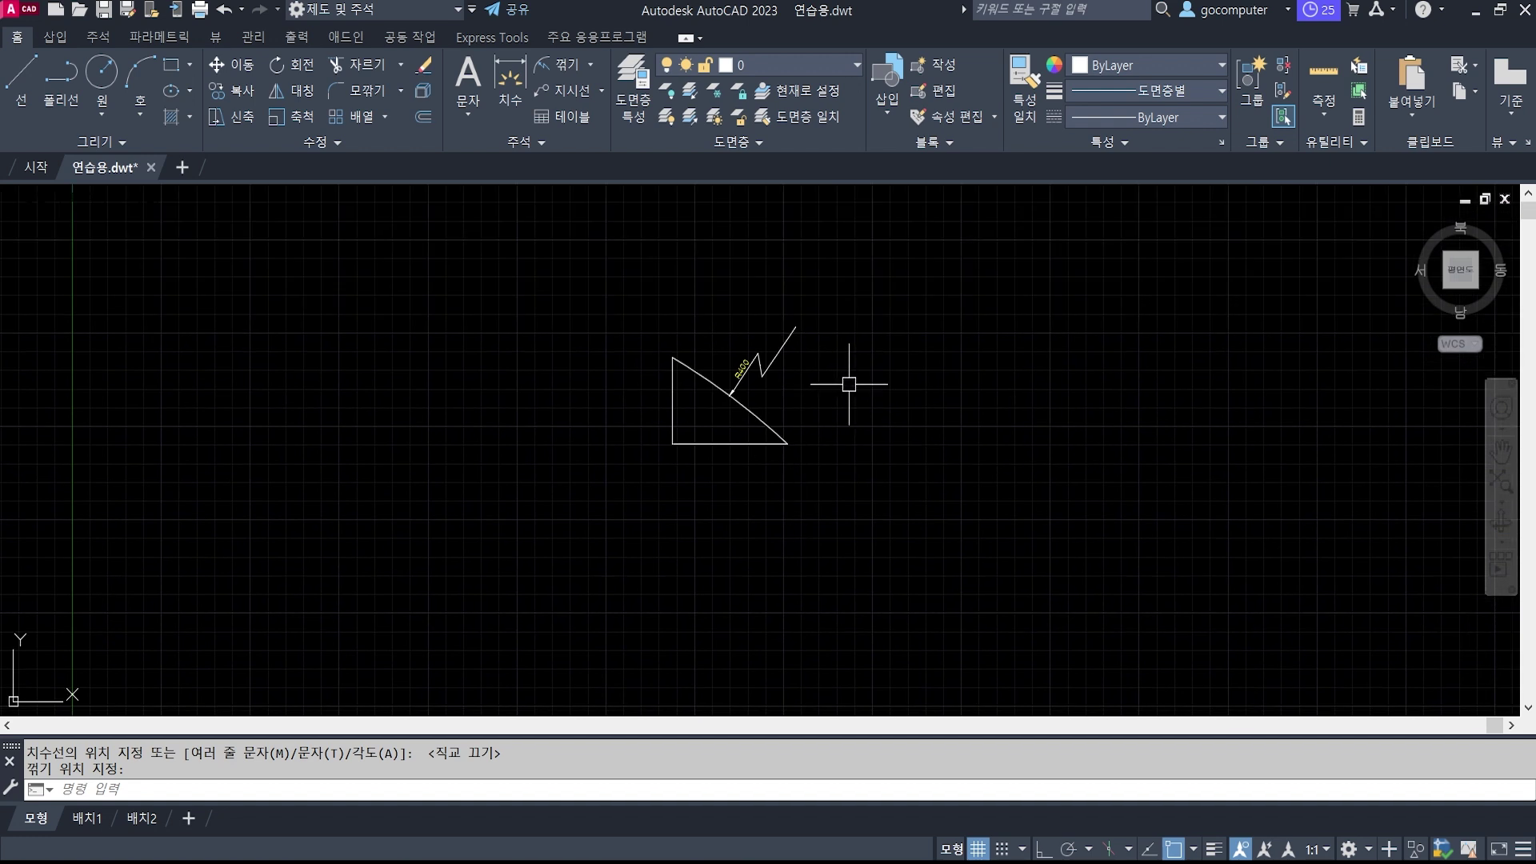
scroll(760, 346, up, 7)
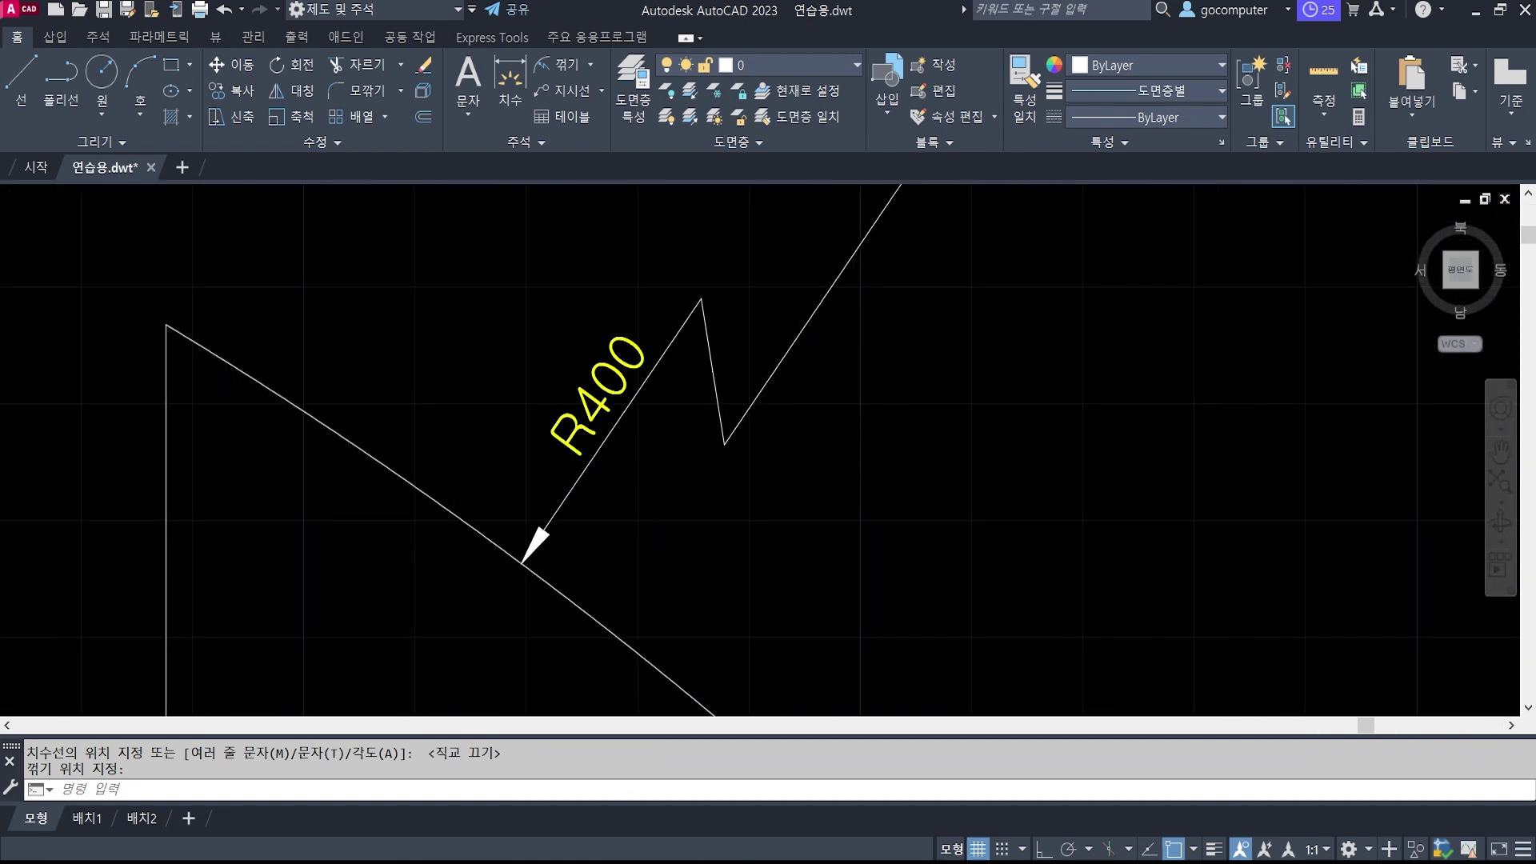
Erase the arc-sided shape together with its jogged radius dimension using a crossing selection.
scroll(731, 356, down, 7)
click(596, 387)
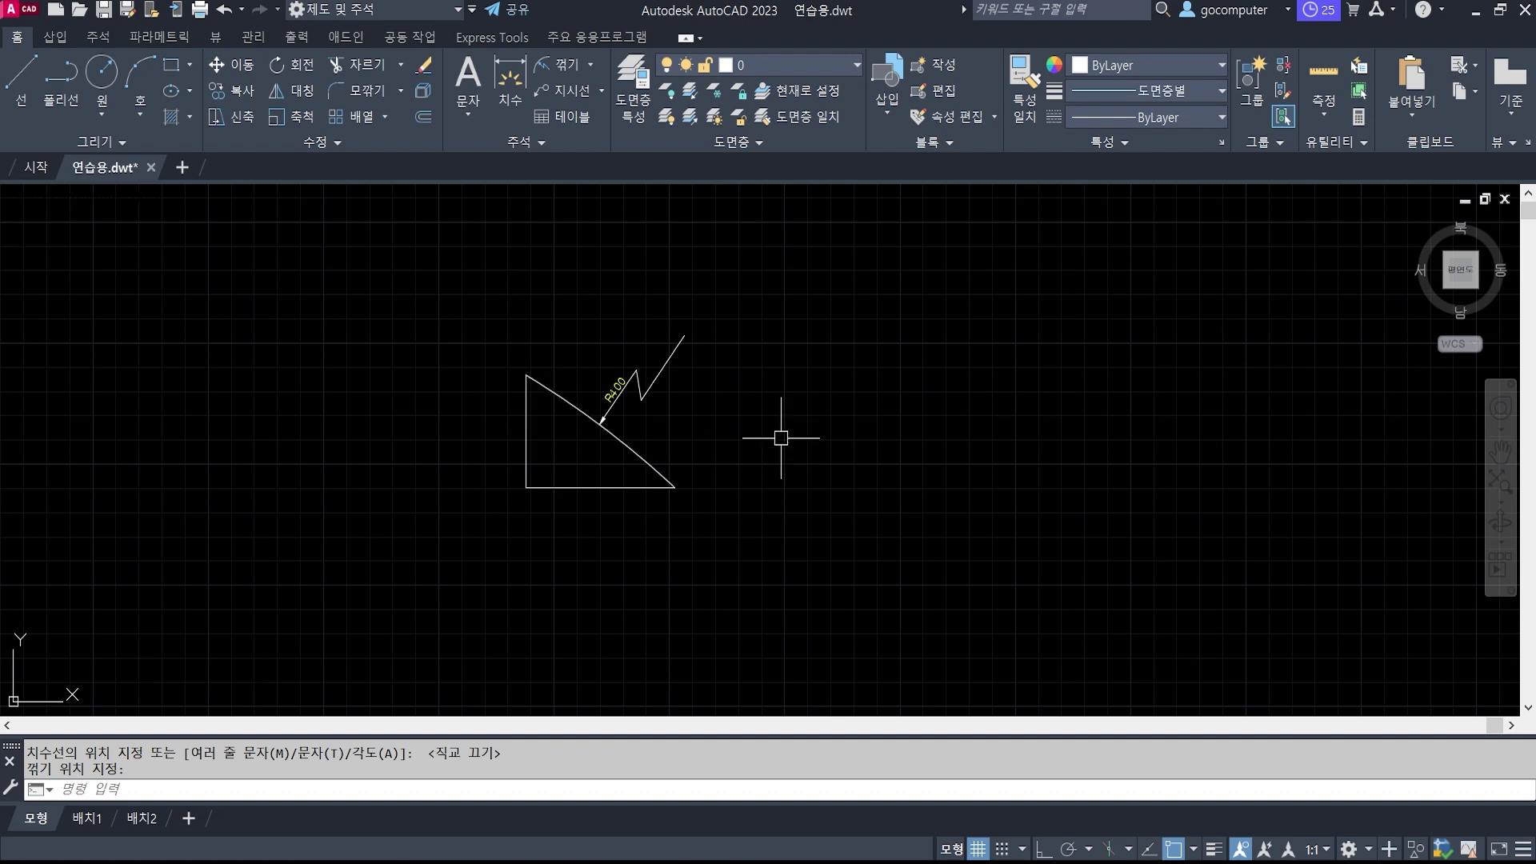
text(e)
key(Return)
click(761, 532)
click(404, 301)
key(Return)
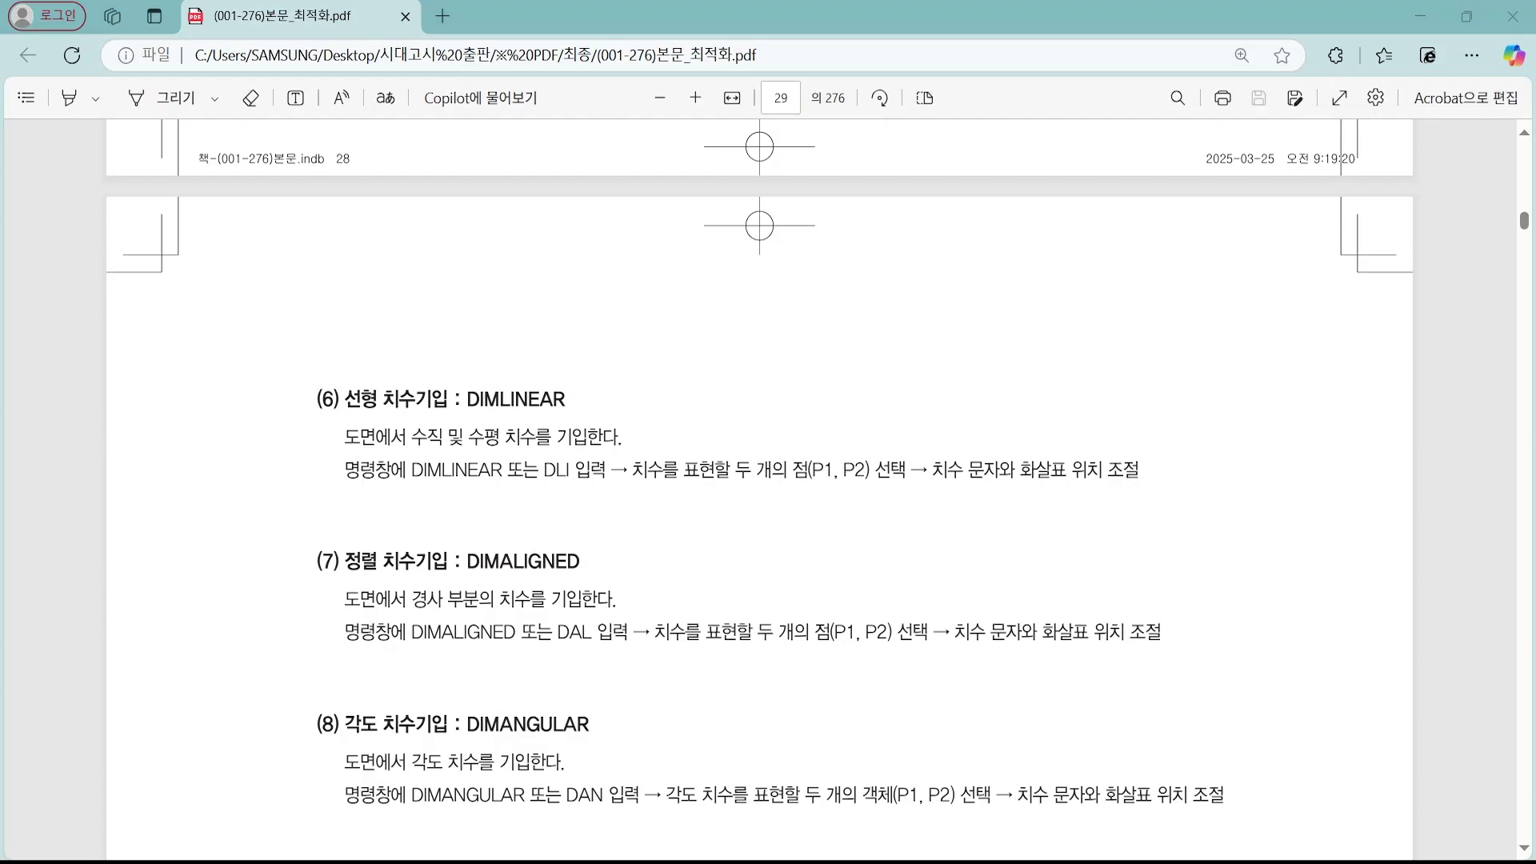
Review the linear, aligned, angular, radius and diameter dimension commands and their shortcuts on page 29 of the PDF textbook.
scroll(560, 372, down, 8)
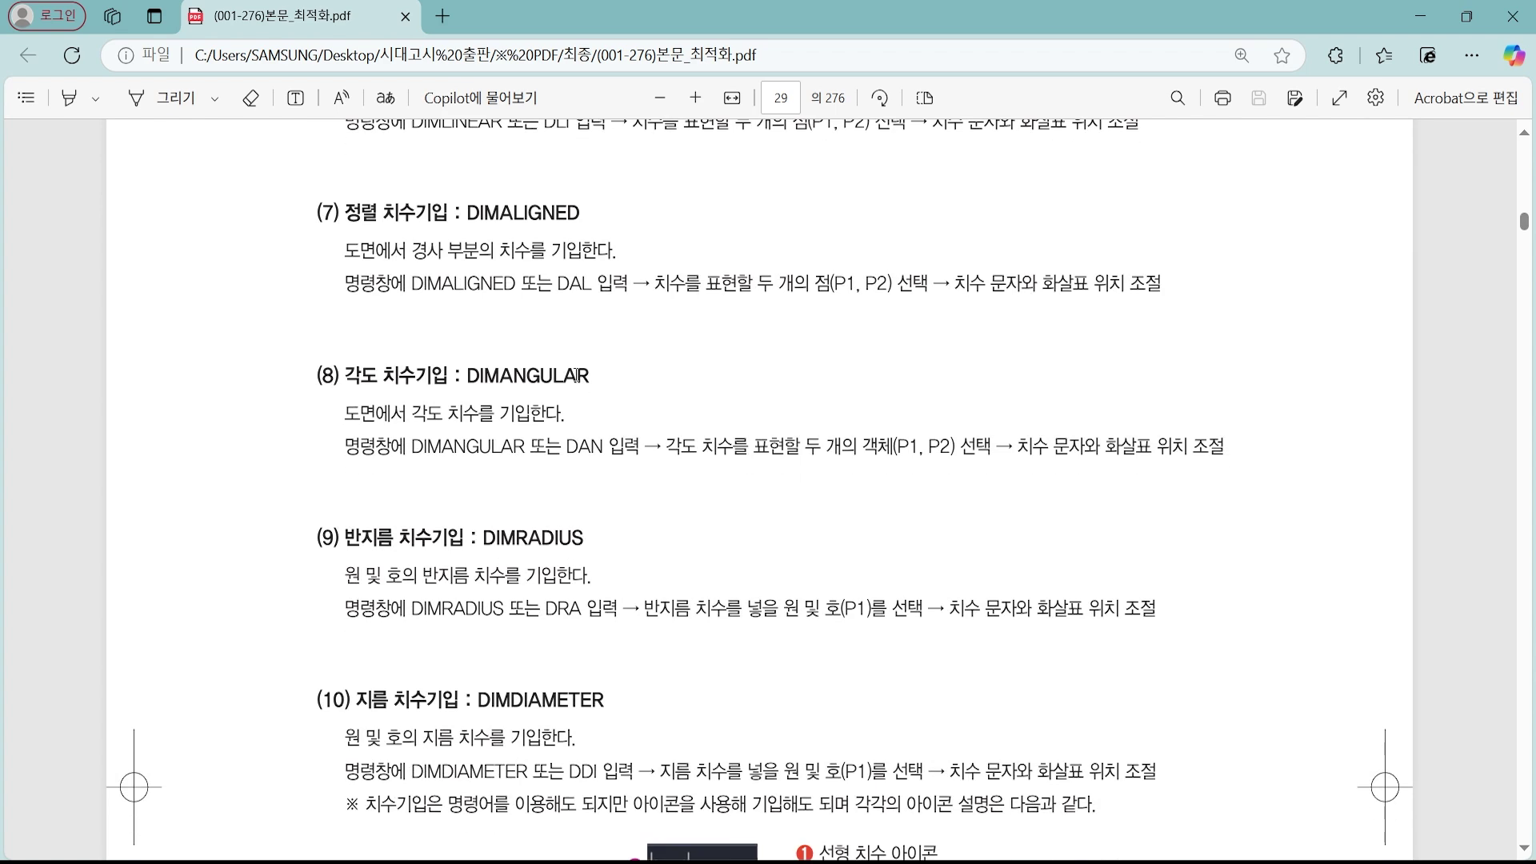
scroll(465, 367, up, 7)
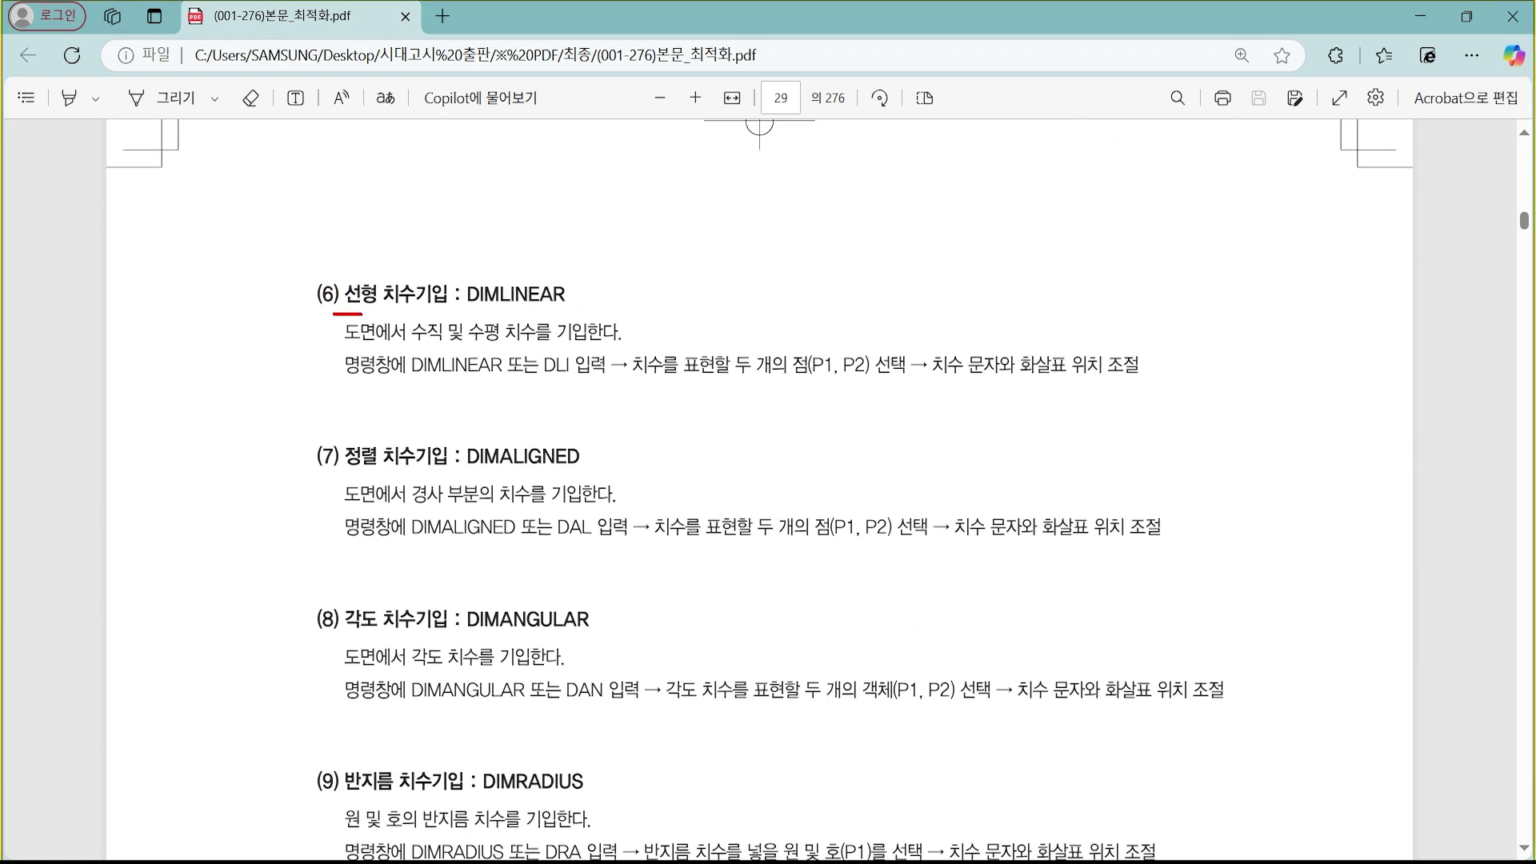
drag(334, 313, 413, 311)
drag(331, 475, 410, 484)
drag(334, 633, 424, 635)
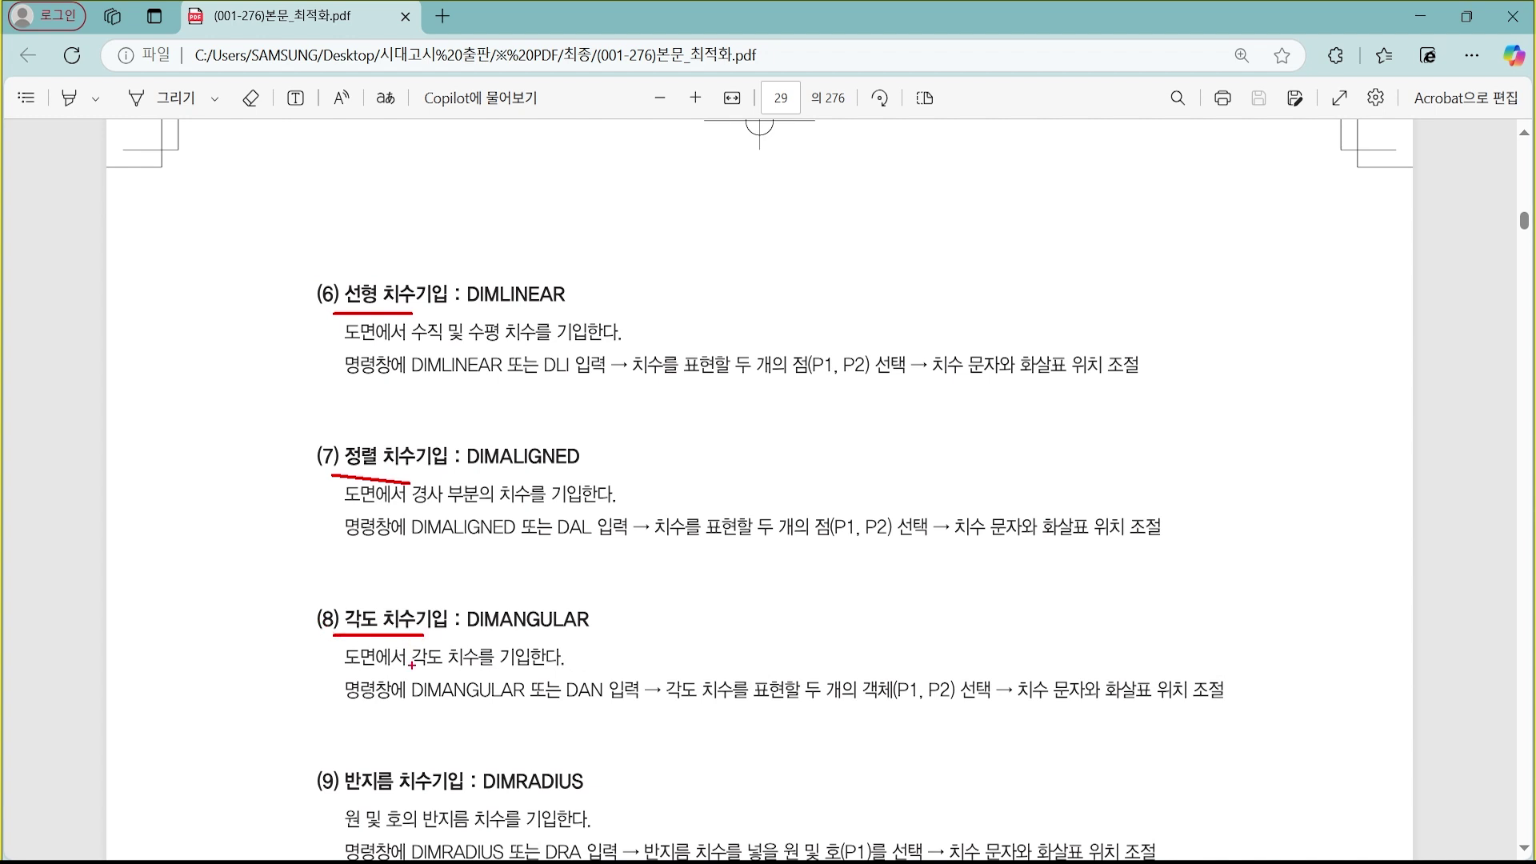
drag(338, 793, 421, 795)
scroll(442, 653, down, 5)
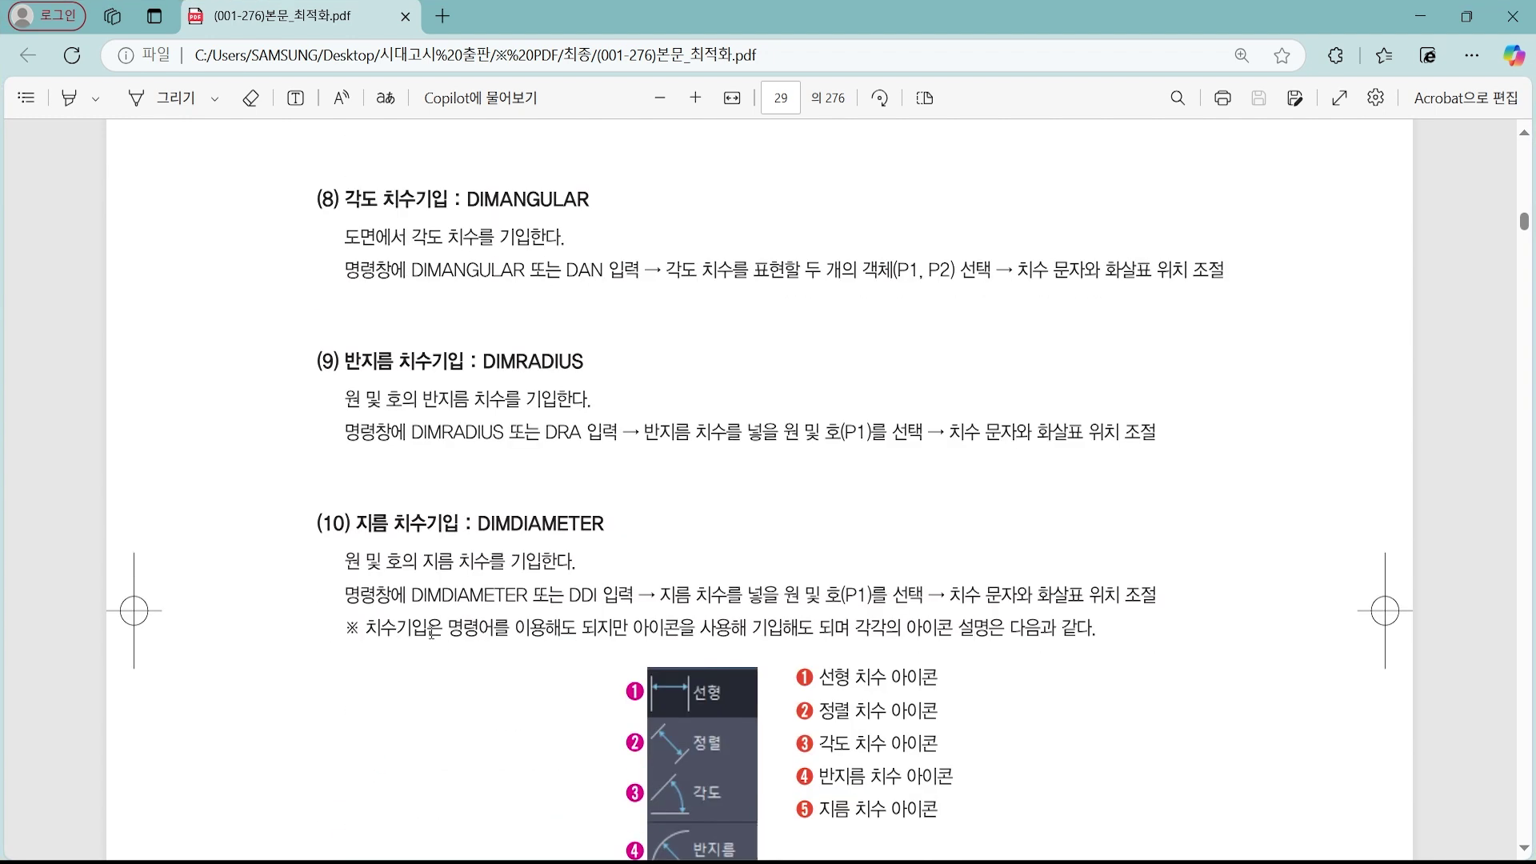
drag(339, 545, 418, 546)
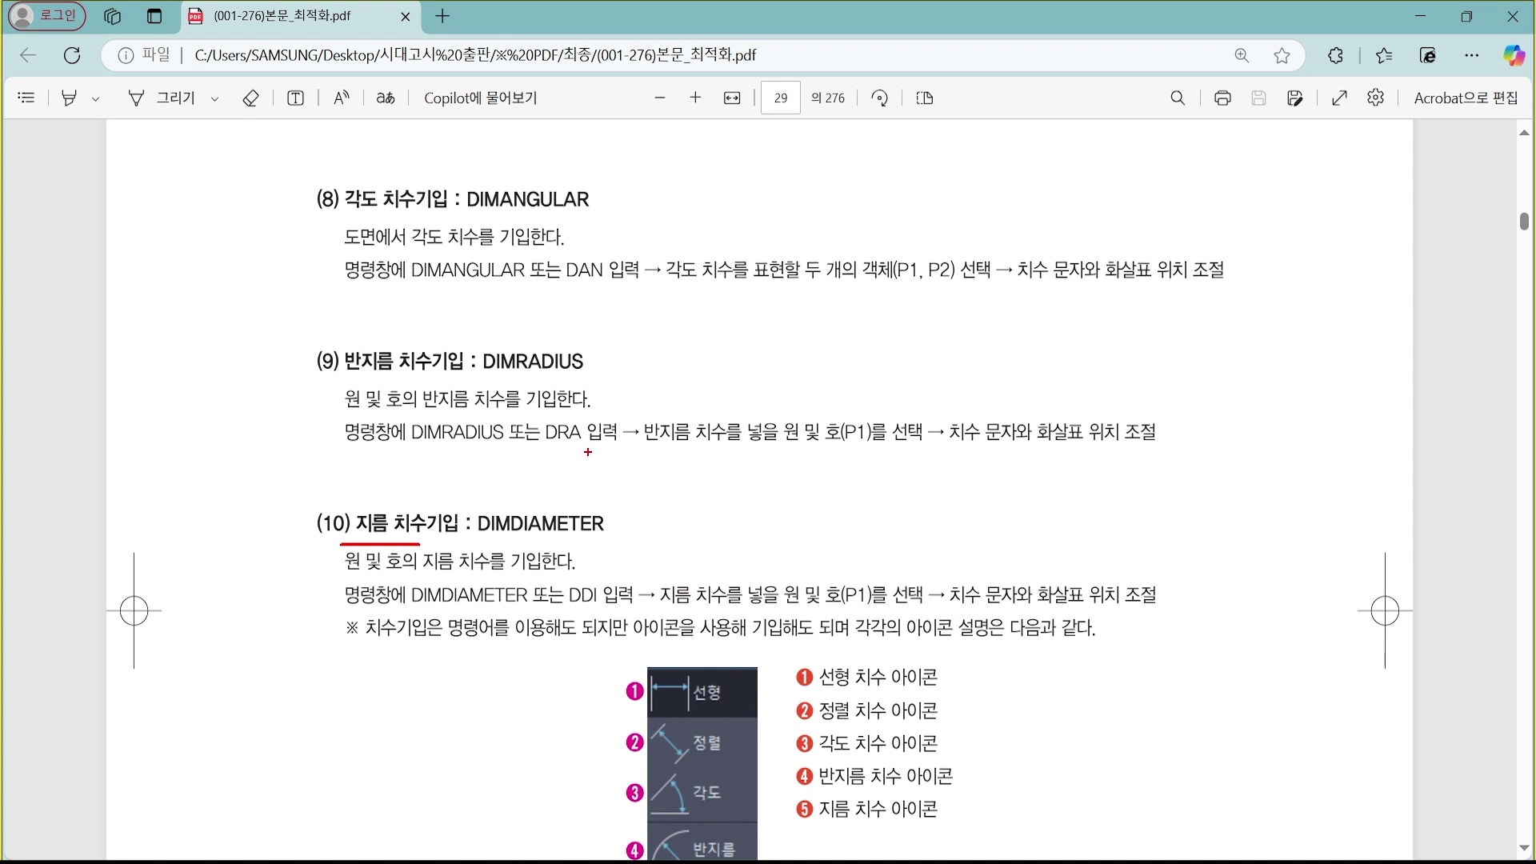
mouse_move(588, 452)
mouse_down()
mouse_move(534, 438)
mouse_move(564, 454)
mouse_up()
mouse_move(592, 291)
mouse_down()
mouse_move(583, 239)
mouse_move(575, 298)
mouse_up()
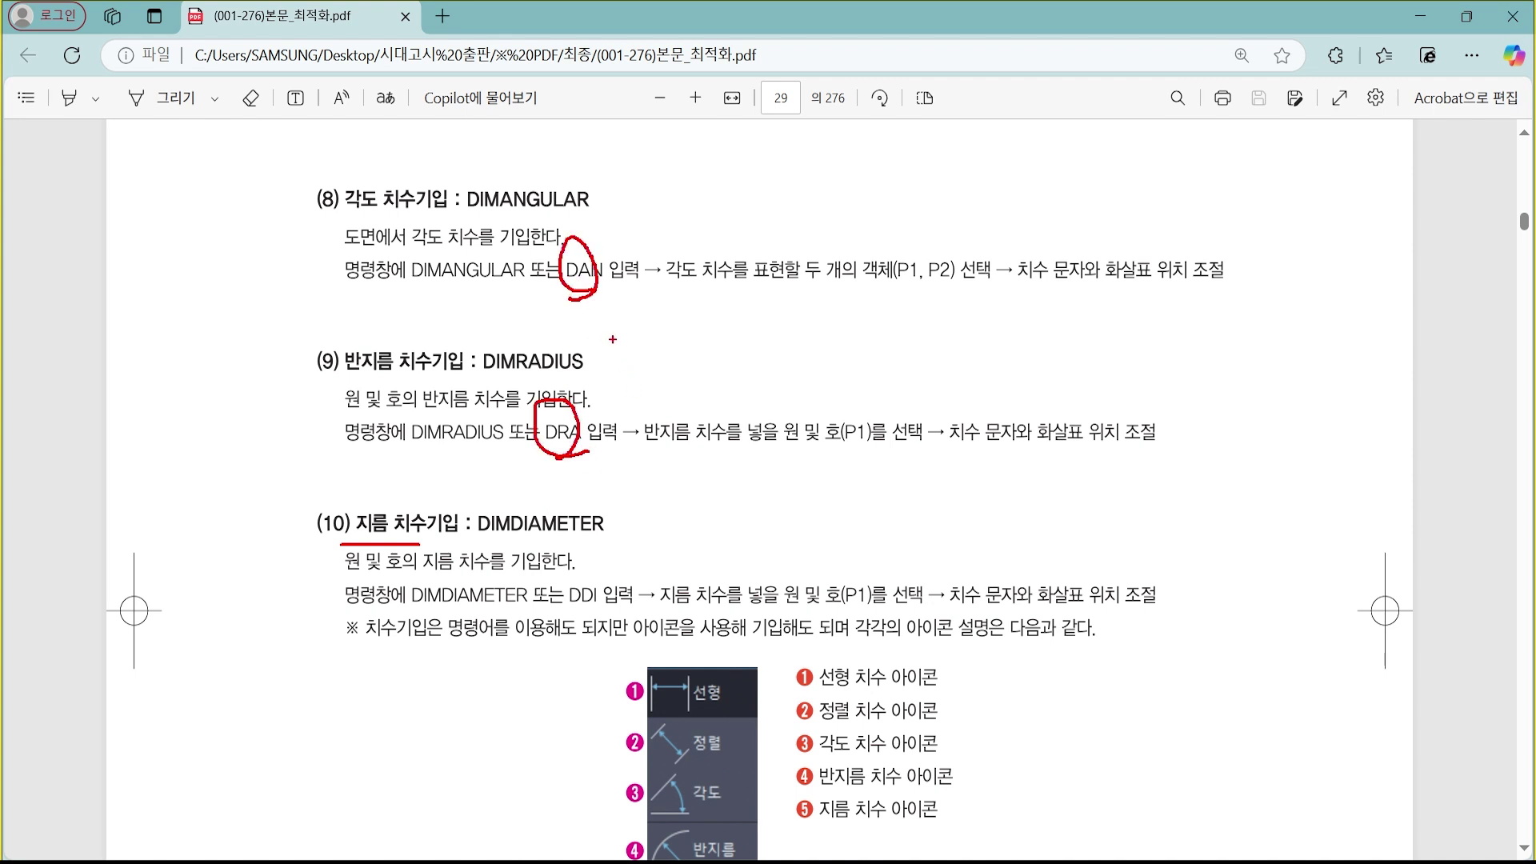
key(Escape)
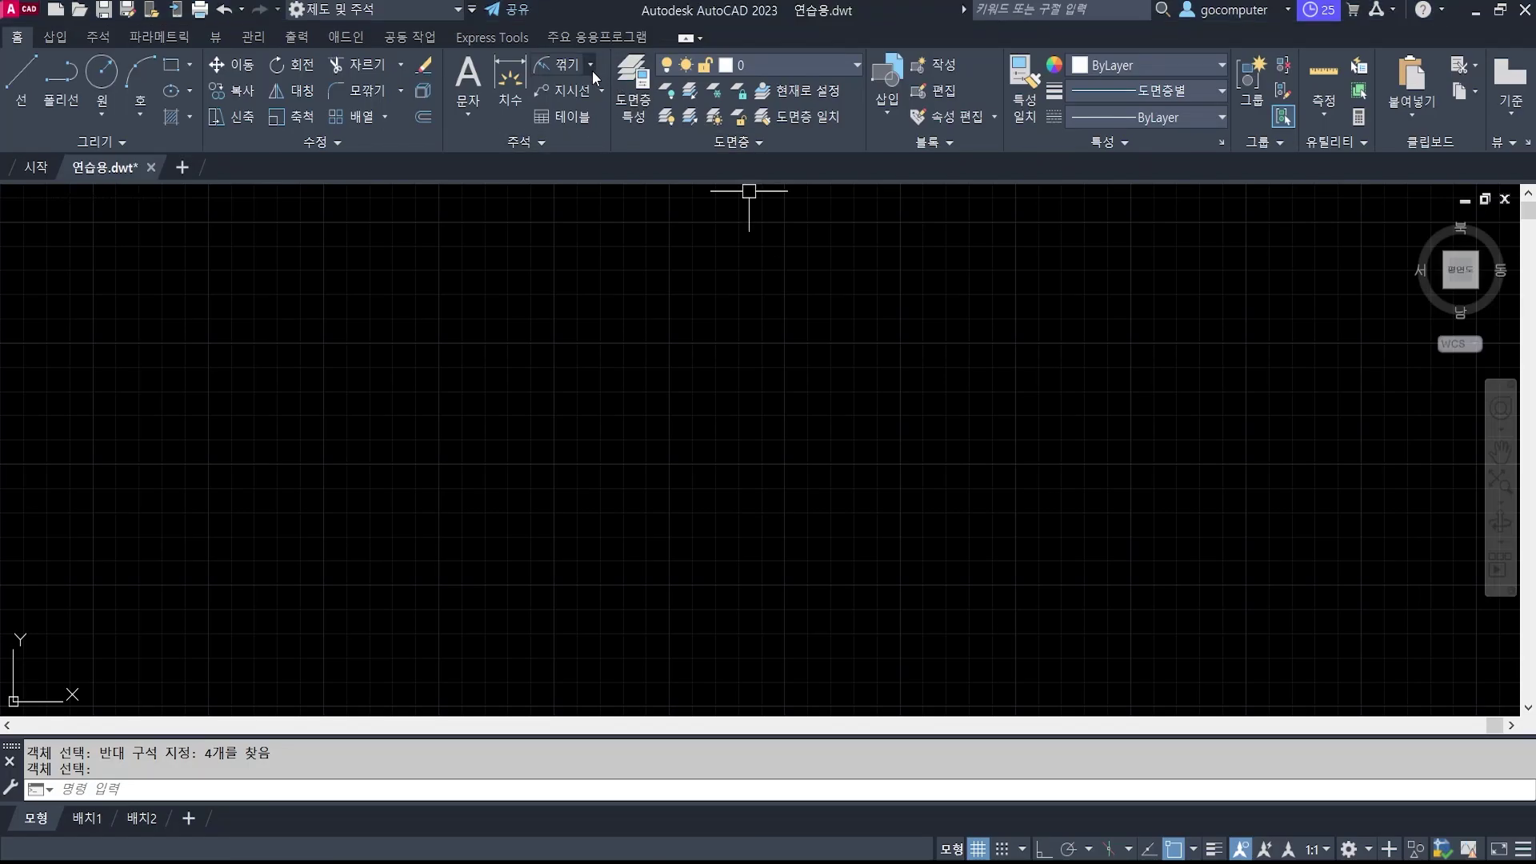
click(590, 65)
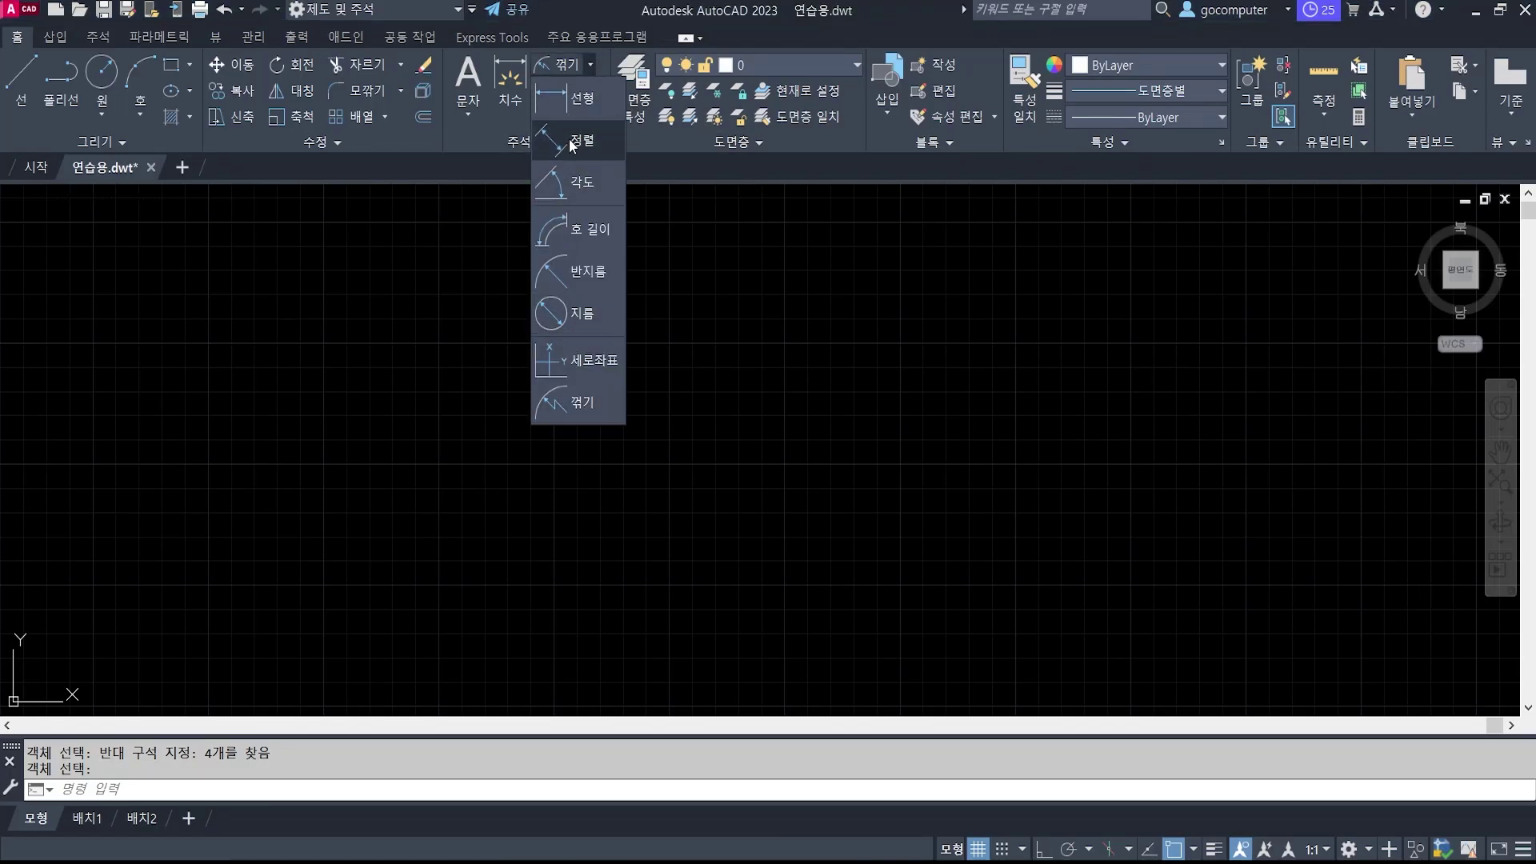
click(710, 353)
key(Escape)
key(Escape)
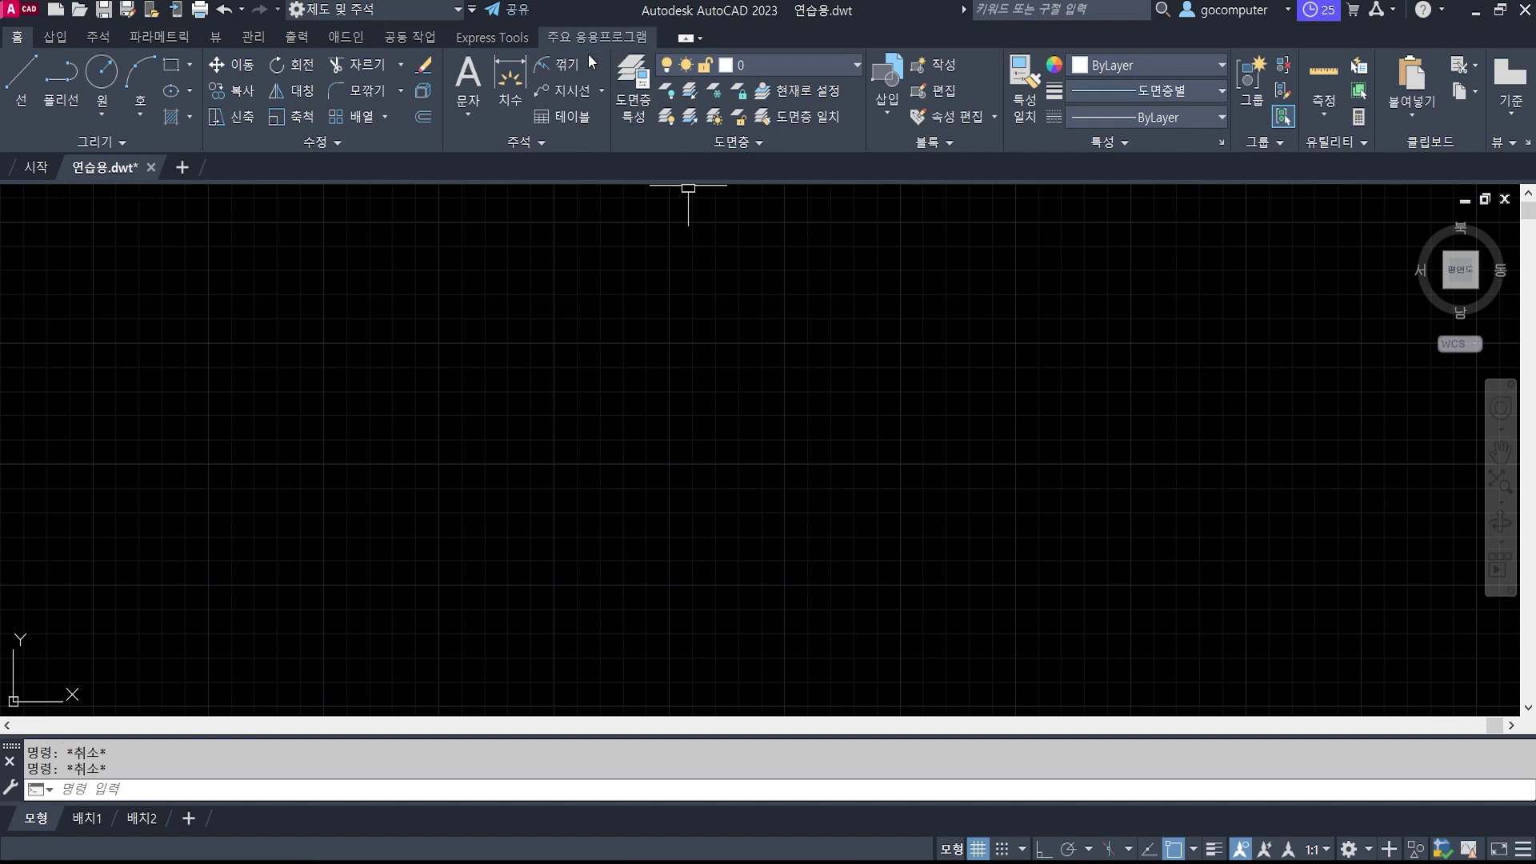
click(590, 64)
click(584, 100)
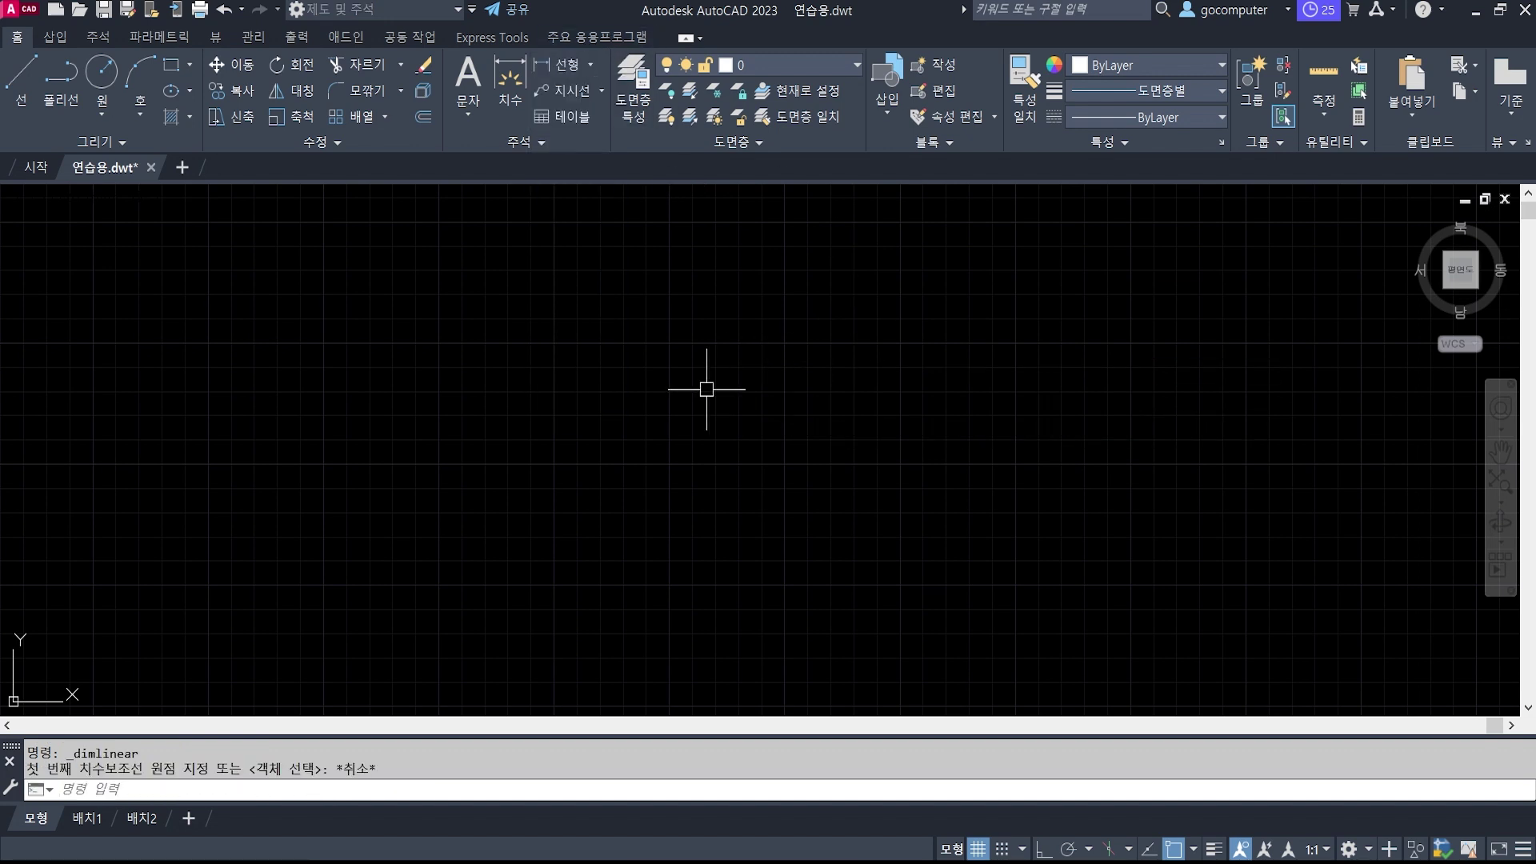
key(Escape)
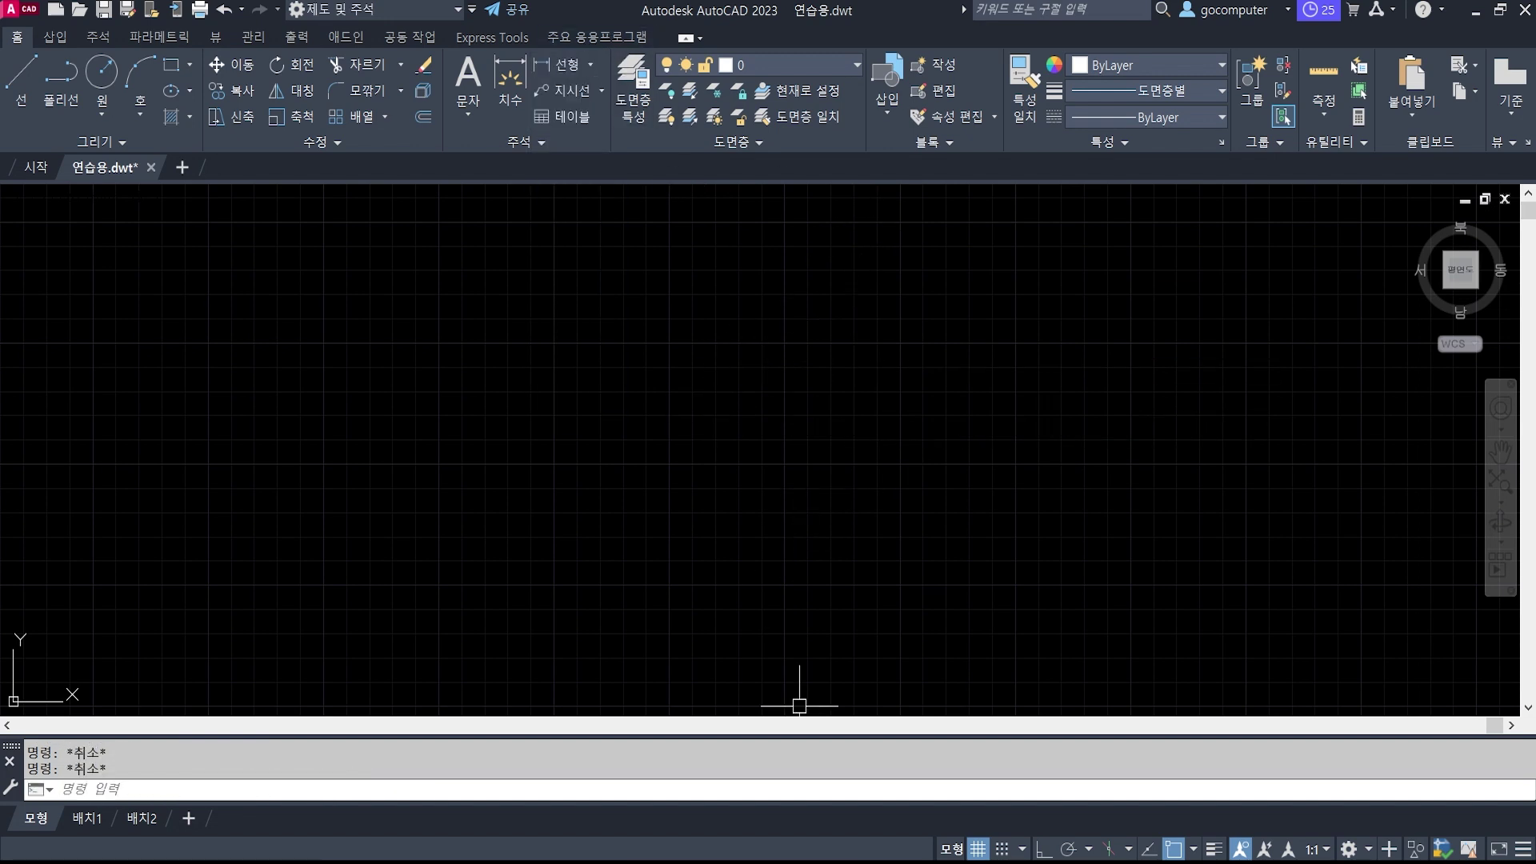
Switch to the PDF textbook and read the introduction to section (11) QLEADER on page 30.
click(795, 861)
scroll(817, 465, down, 15)
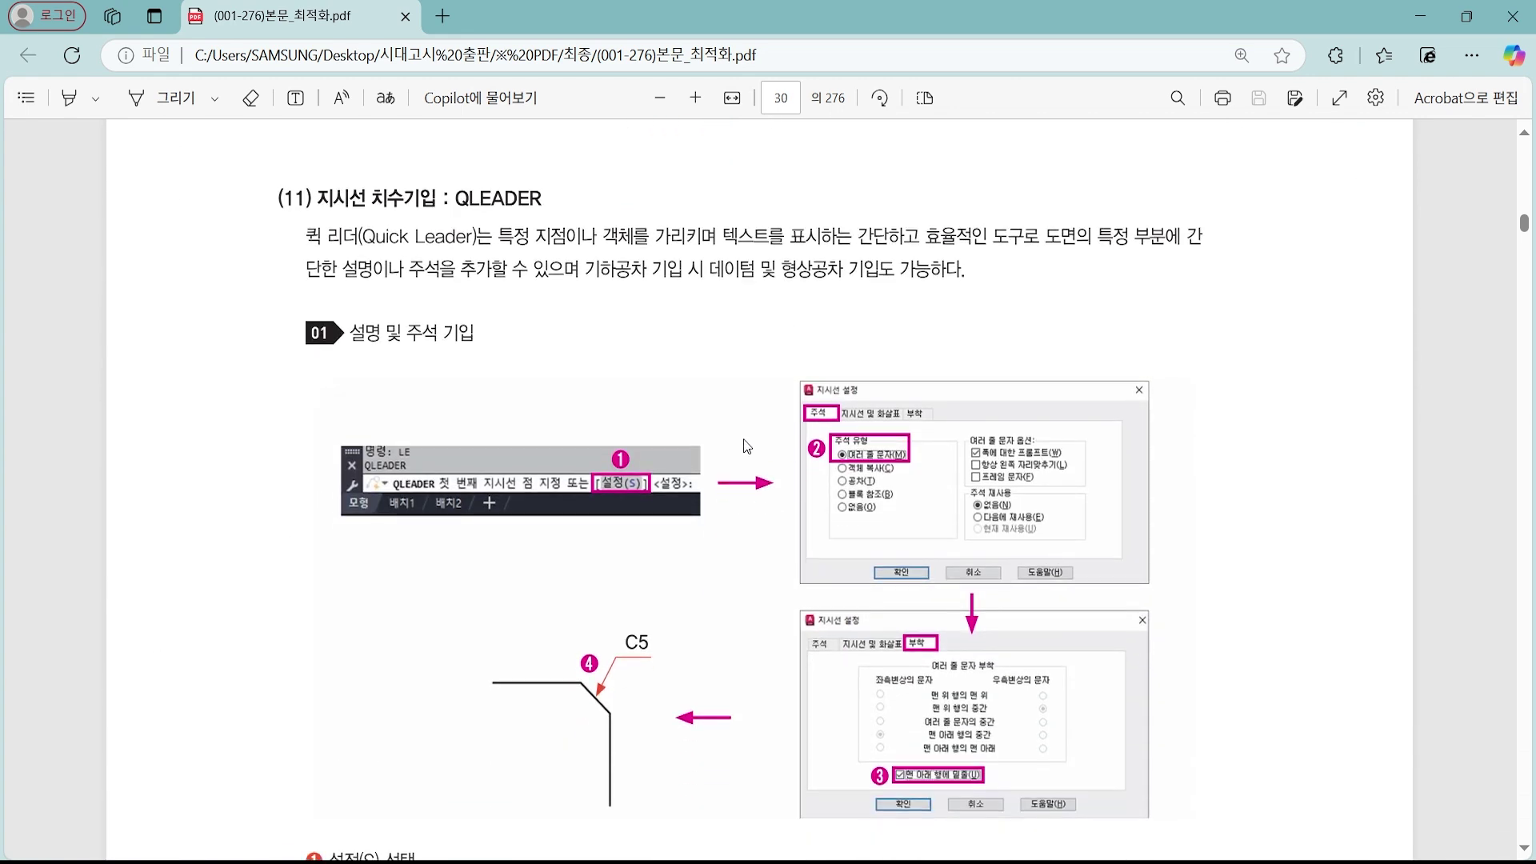
scroll(741, 464, up, 10)
scroll(748, 435, up, 3)
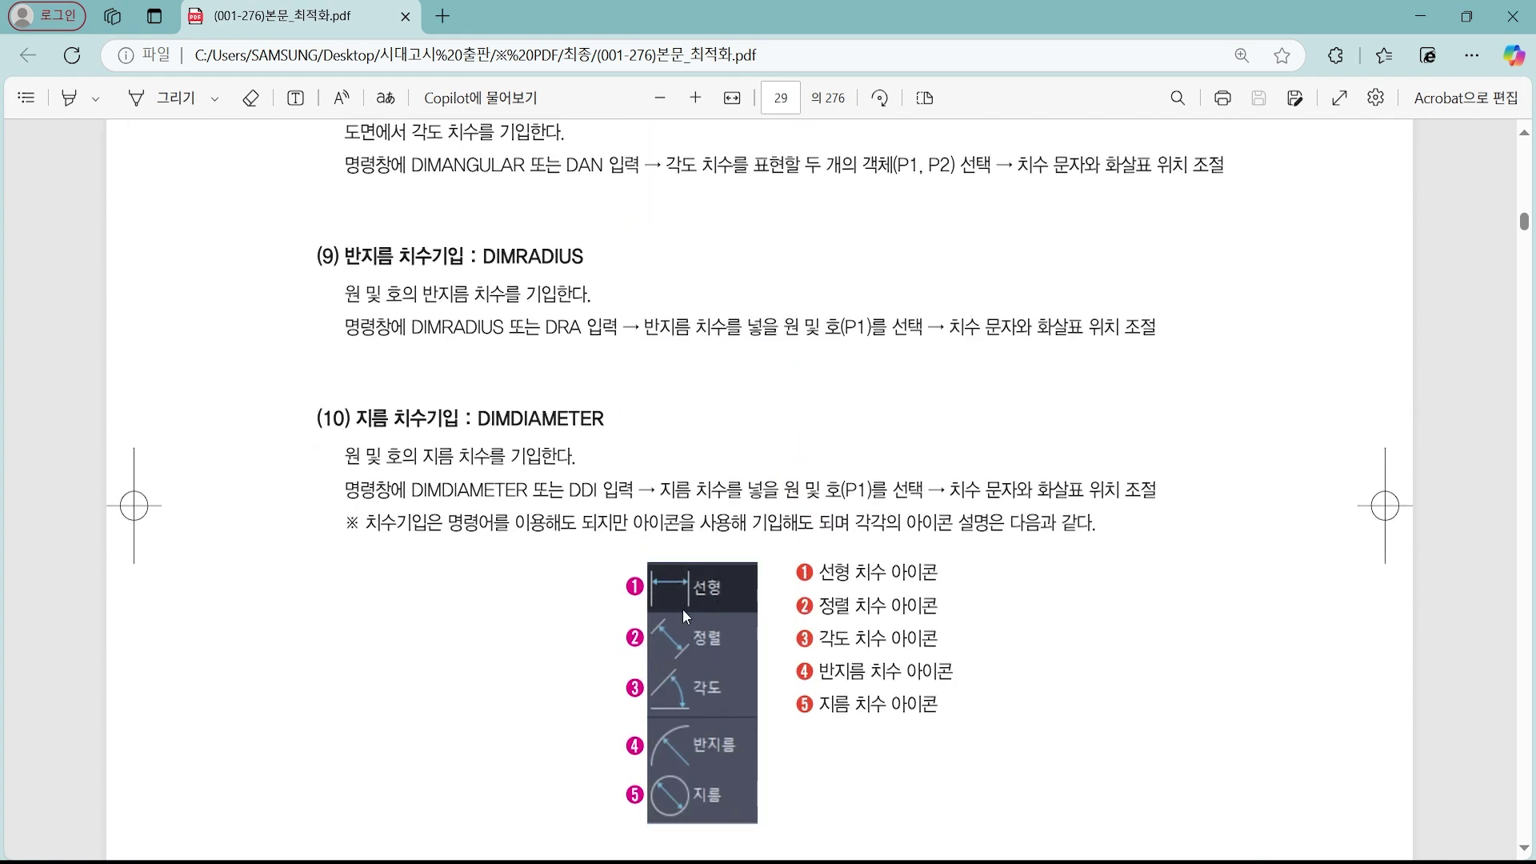
scroll(632, 563, down, 13)
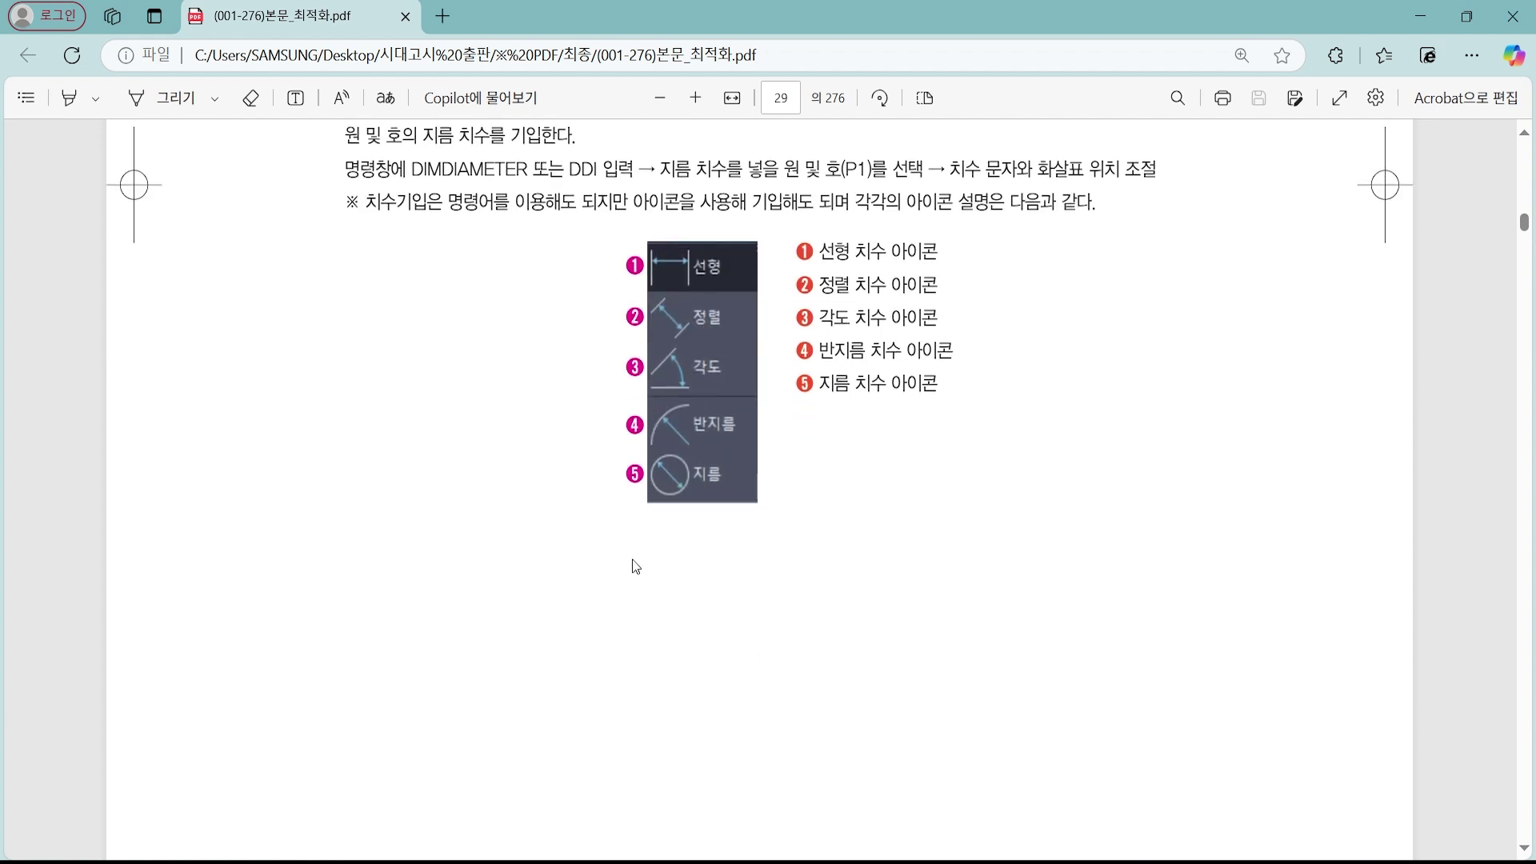
scroll(627, 501, down, 2)
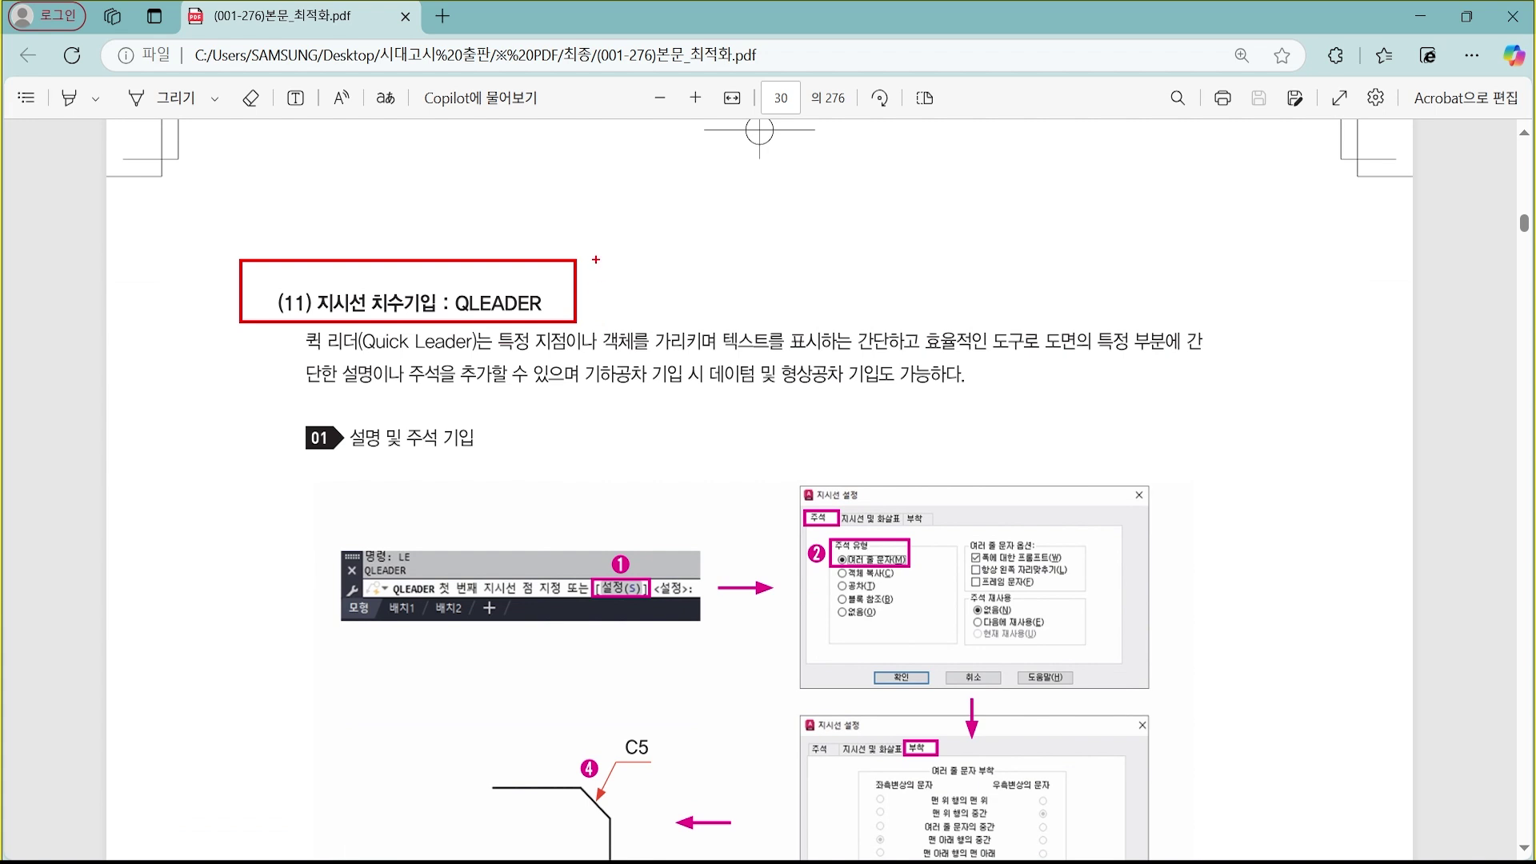
mouse_move(487, 319)
mouse_down()
mouse_move(464, 318)
mouse_move(556, 278)
mouse_move(500, 317)
mouse_up()
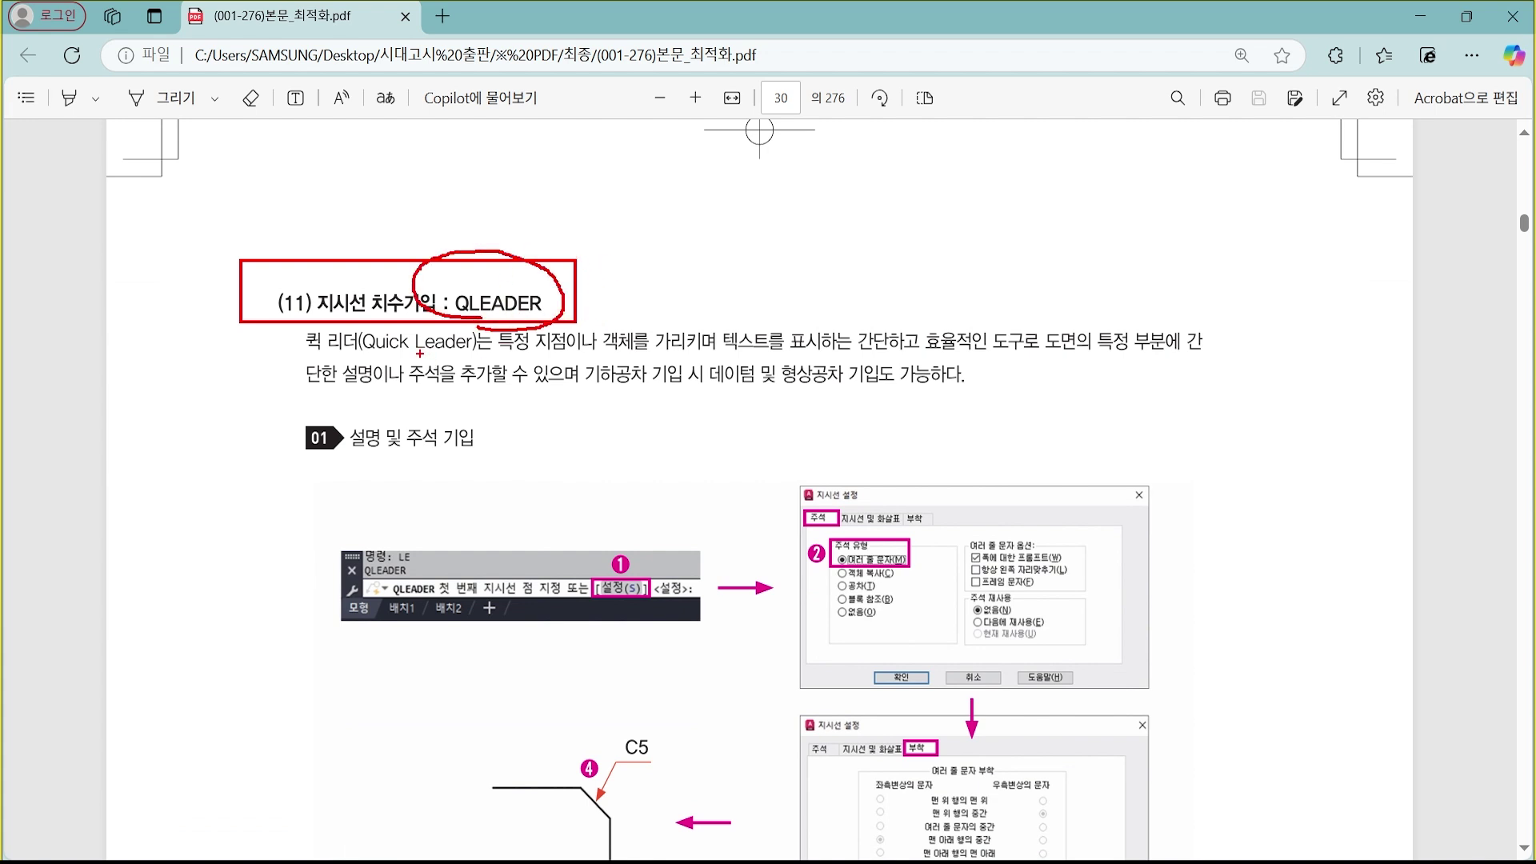
drag(374, 358, 477, 361)
key(Escape)
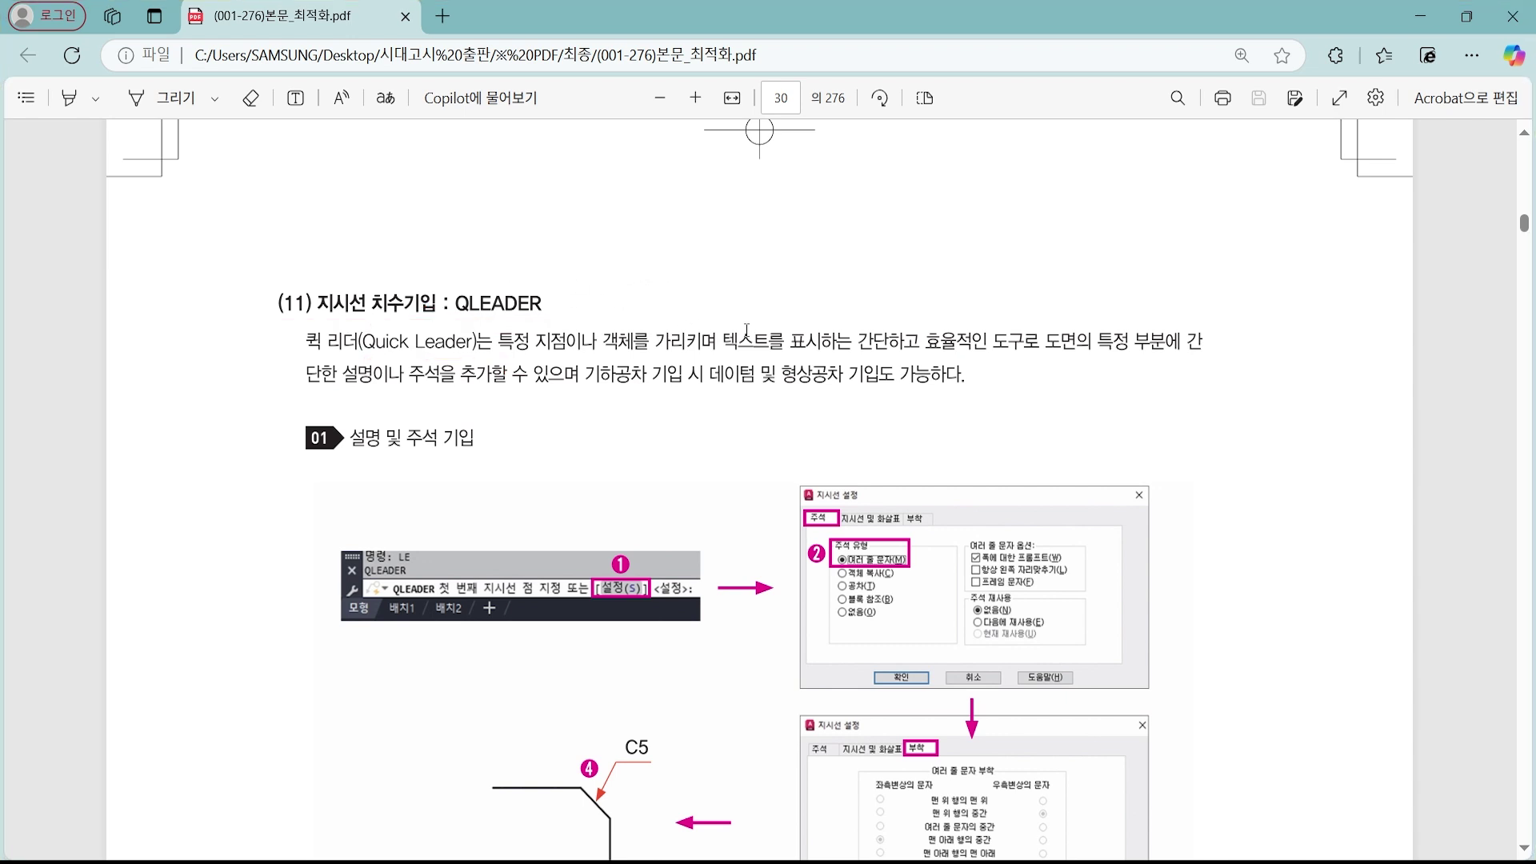
Examine the QLEADER example figure, including what the C5 chamfer note means for the corner's horizontal and vertical distances.
scroll(683, 810, down, 4)
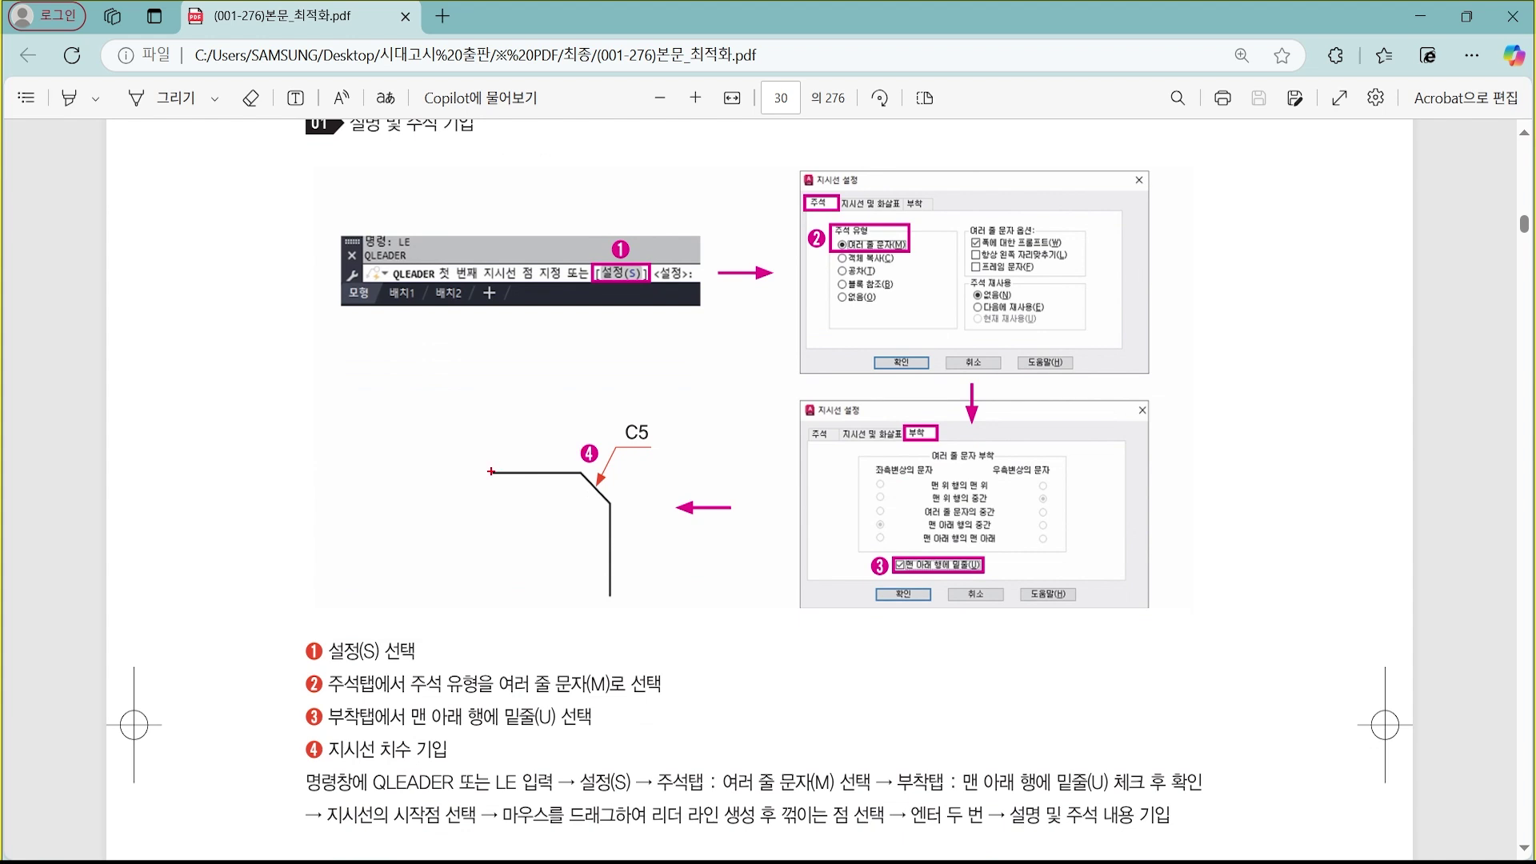
mouse_move(491, 471)
mouse_down()
mouse_move(593, 483)
mouse_move(611, 507)
mouse_move(608, 614)
mouse_up()
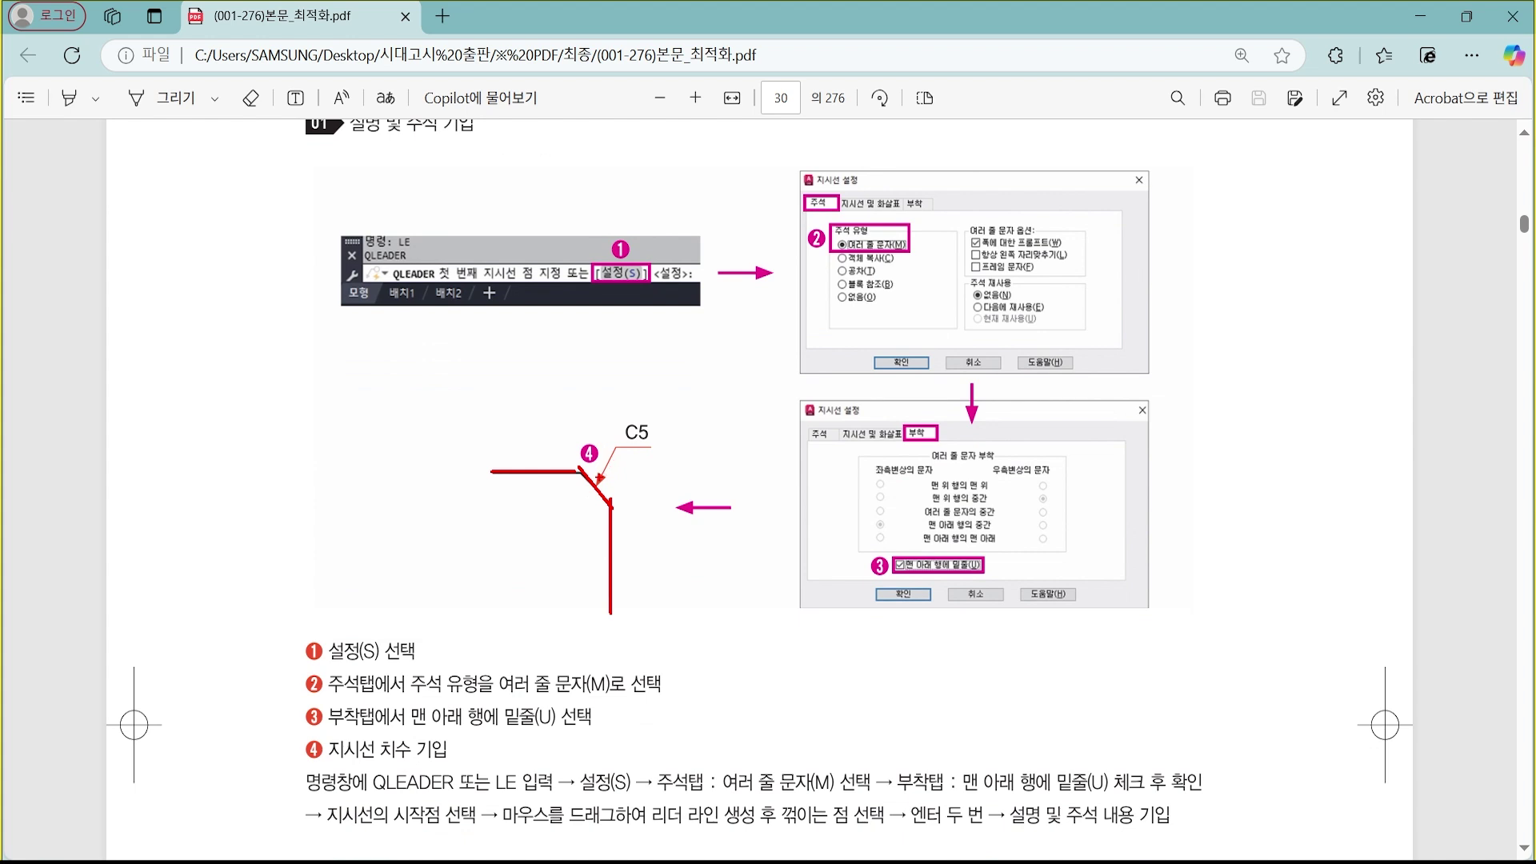
mouse_move(595, 482)
mouse_down()
mouse_move(614, 446)
mouse_move(667, 446)
mouse_move(604, 424)
mouse_move(663, 398)
mouse_move(664, 445)
mouse_move(627, 381)
mouse_move(664, 355)
mouse_move(745, 363)
mouse_up()
mouse_move(766, 345)
mouse_down()
mouse_move(771, 363)
mouse_move(799, 364)
mouse_move(879, 342)
mouse_up()
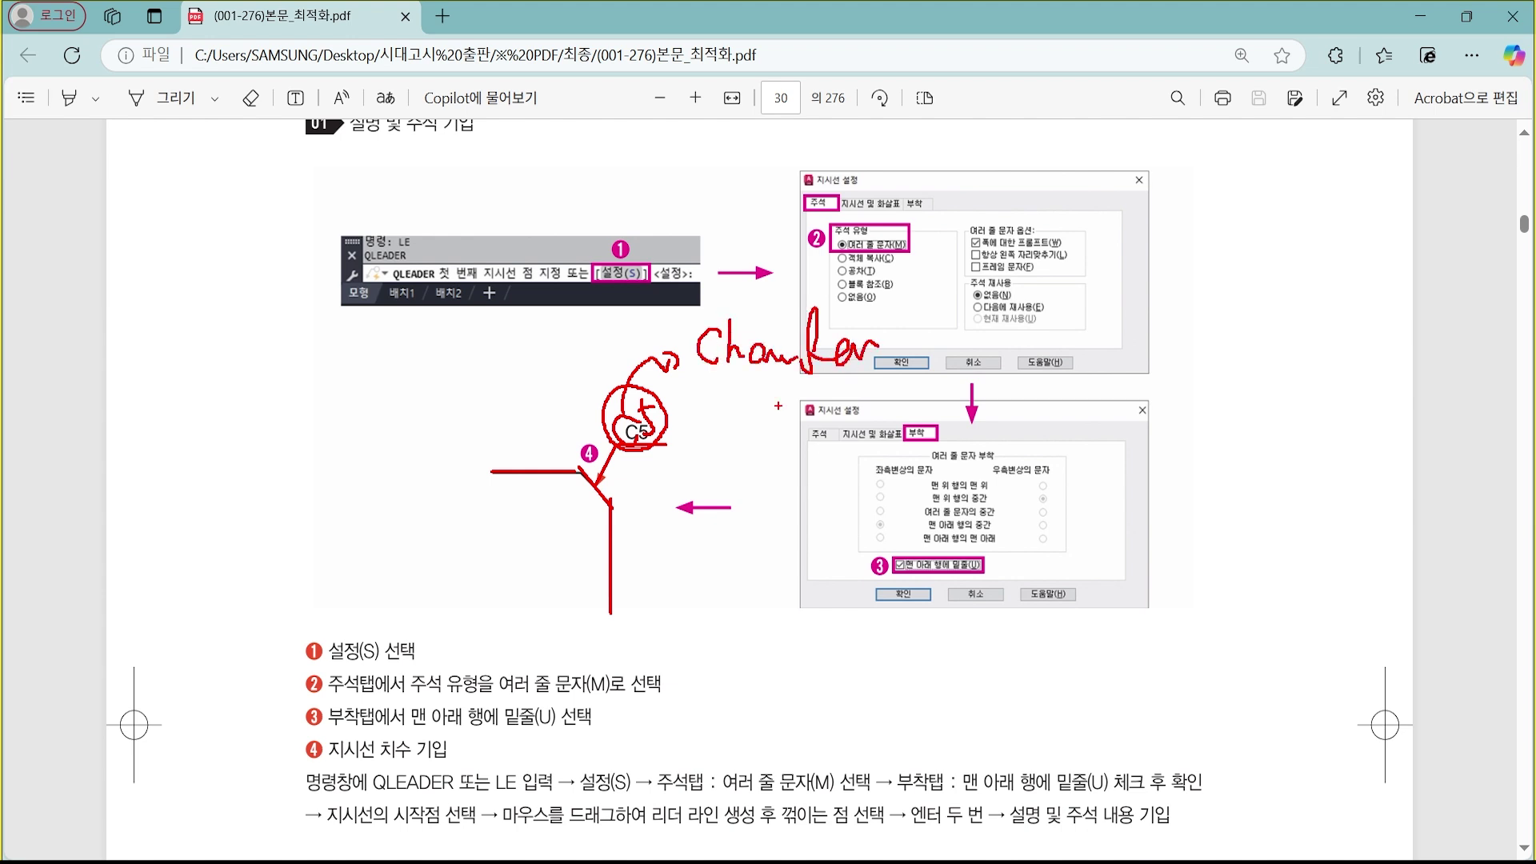
mouse_move(657, 429)
mouse_down()
mouse_move(676, 376)
mouse_move(674, 433)
mouse_up()
key(e)
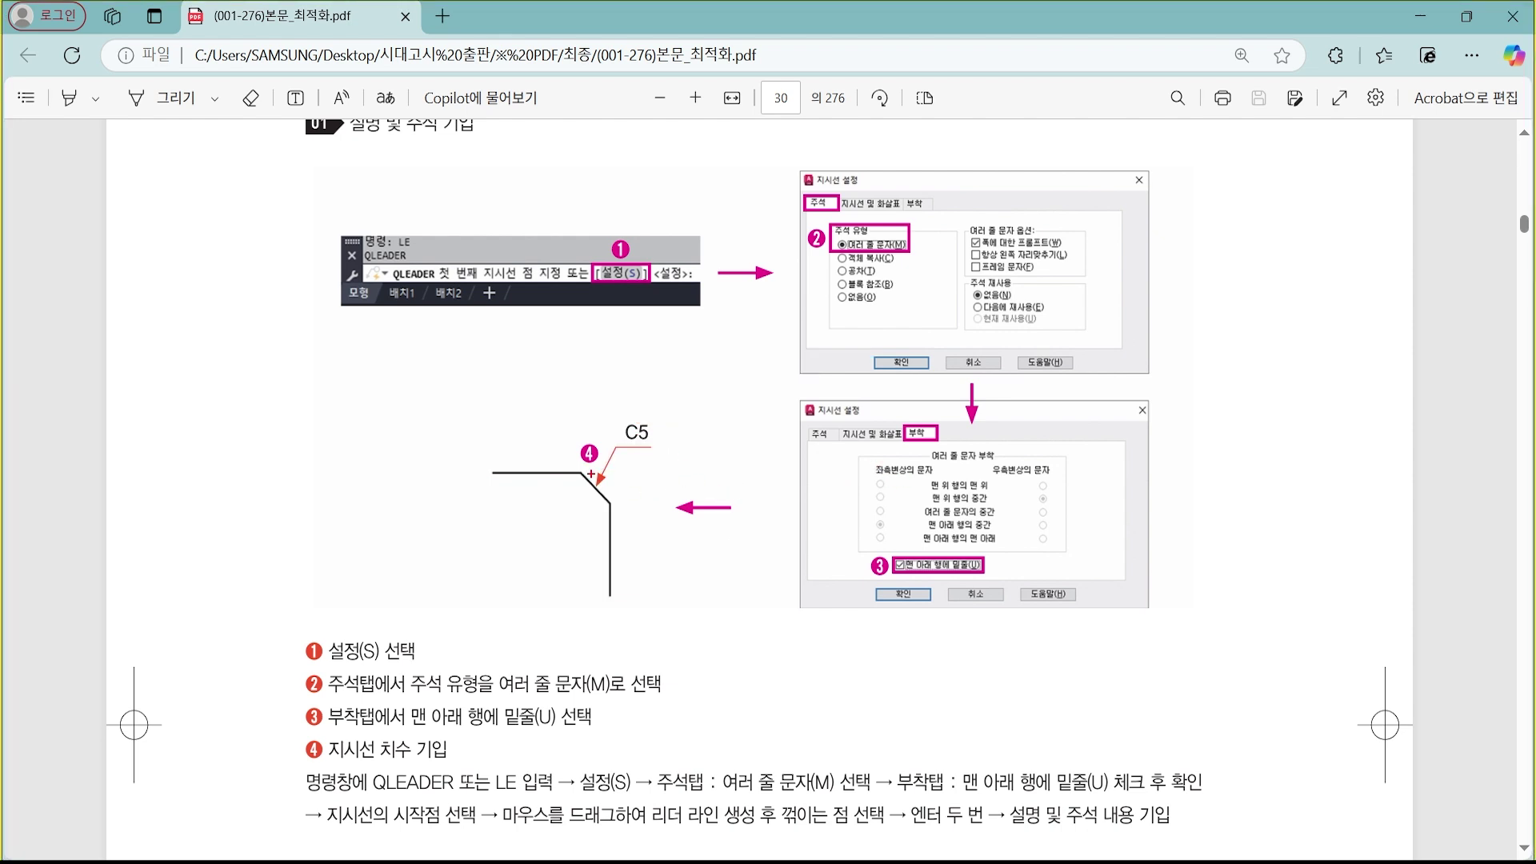
drag(580, 466, 580, 368)
mouse_move(609, 488)
mouse_down()
mouse_move(610, 372)
mouse_move(611, 393)
mouse_move(583, 393)
mouse_move(596, 411)
mouse_up()
drag(596, 473, 724, 473)
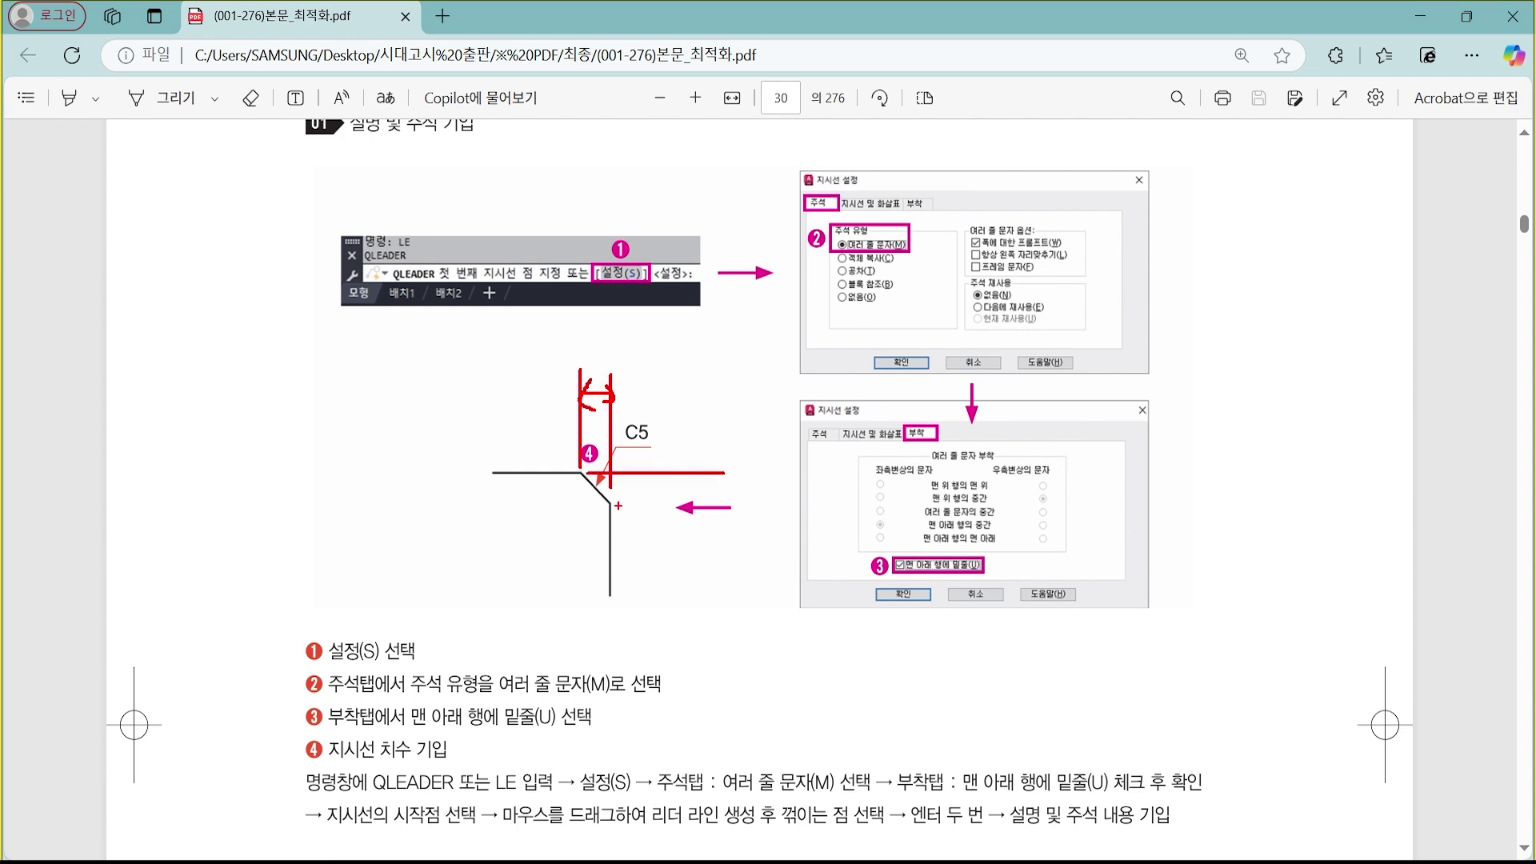
drag(616, 507, 730, 507)
mouse_move(655, 472)
mouse_down()
mouse_move(655, 512)
mouse_move(665, 482)
mouse_move(672, 503)
mouse_move(700, 499)
mouse_up()
mouse_move(591, 347)
mouse_down()
mouse_move(594, 380)
mouse_move(620, 349)
mouse_up()
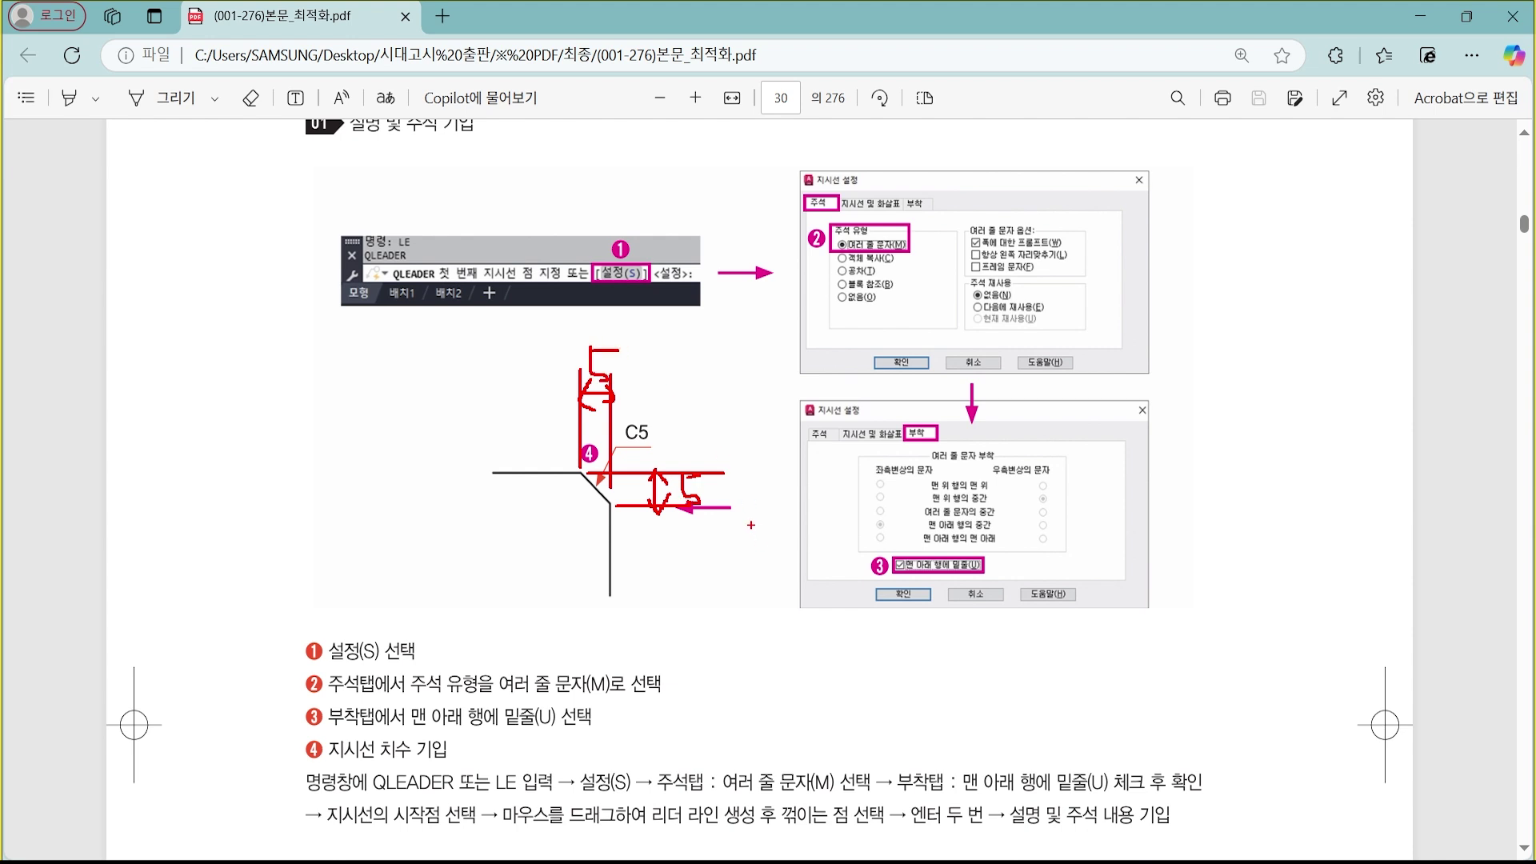
key(Escape)
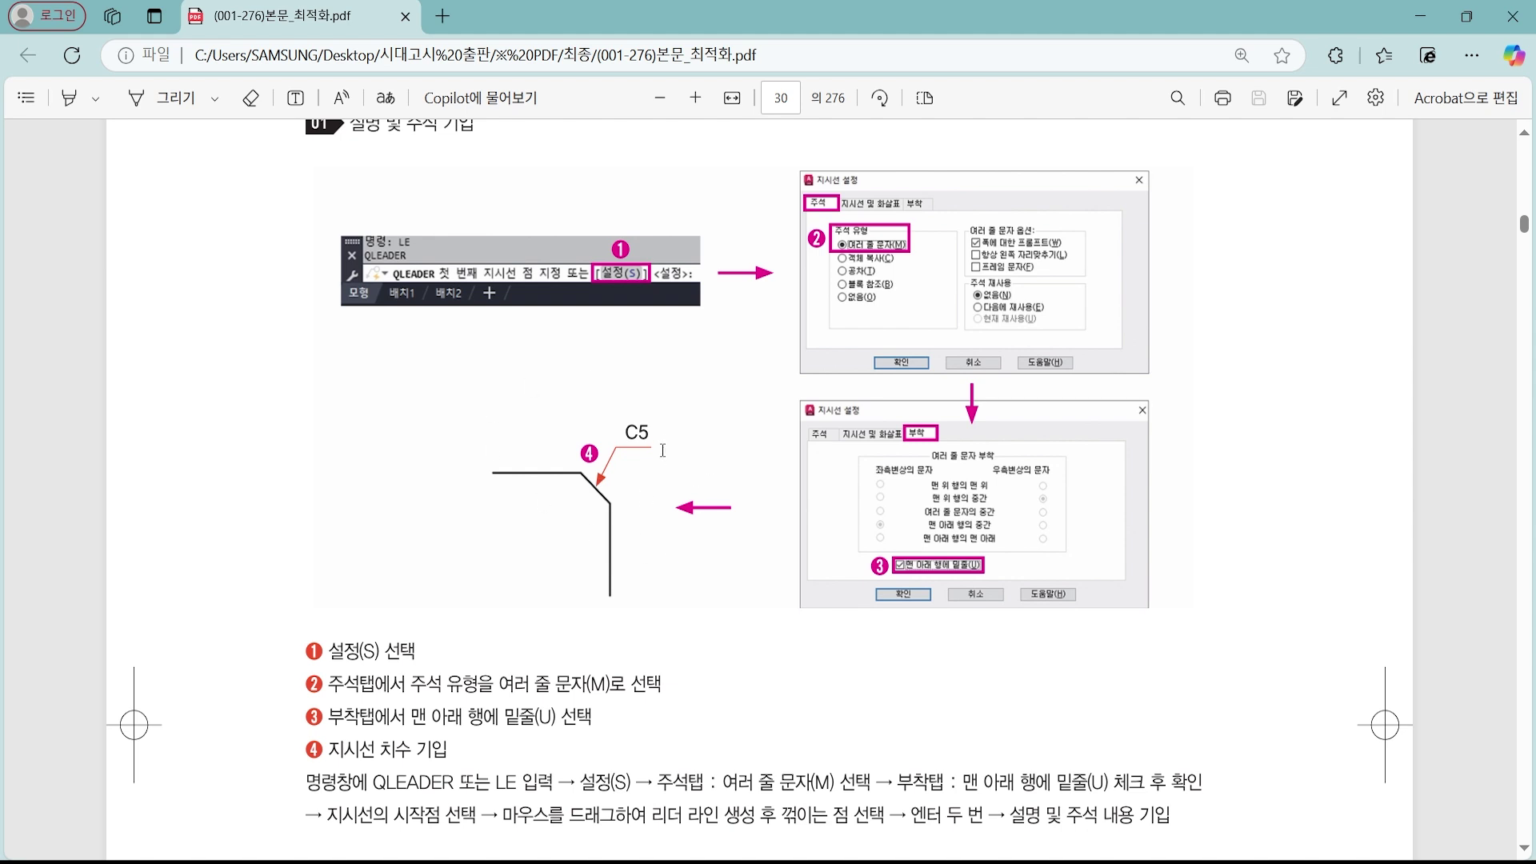
Enlarge the QLEADER figure and inspect the leader arrow and the underline beneath the C5 text.
ctrl+scroll(600, 493, up, 3)
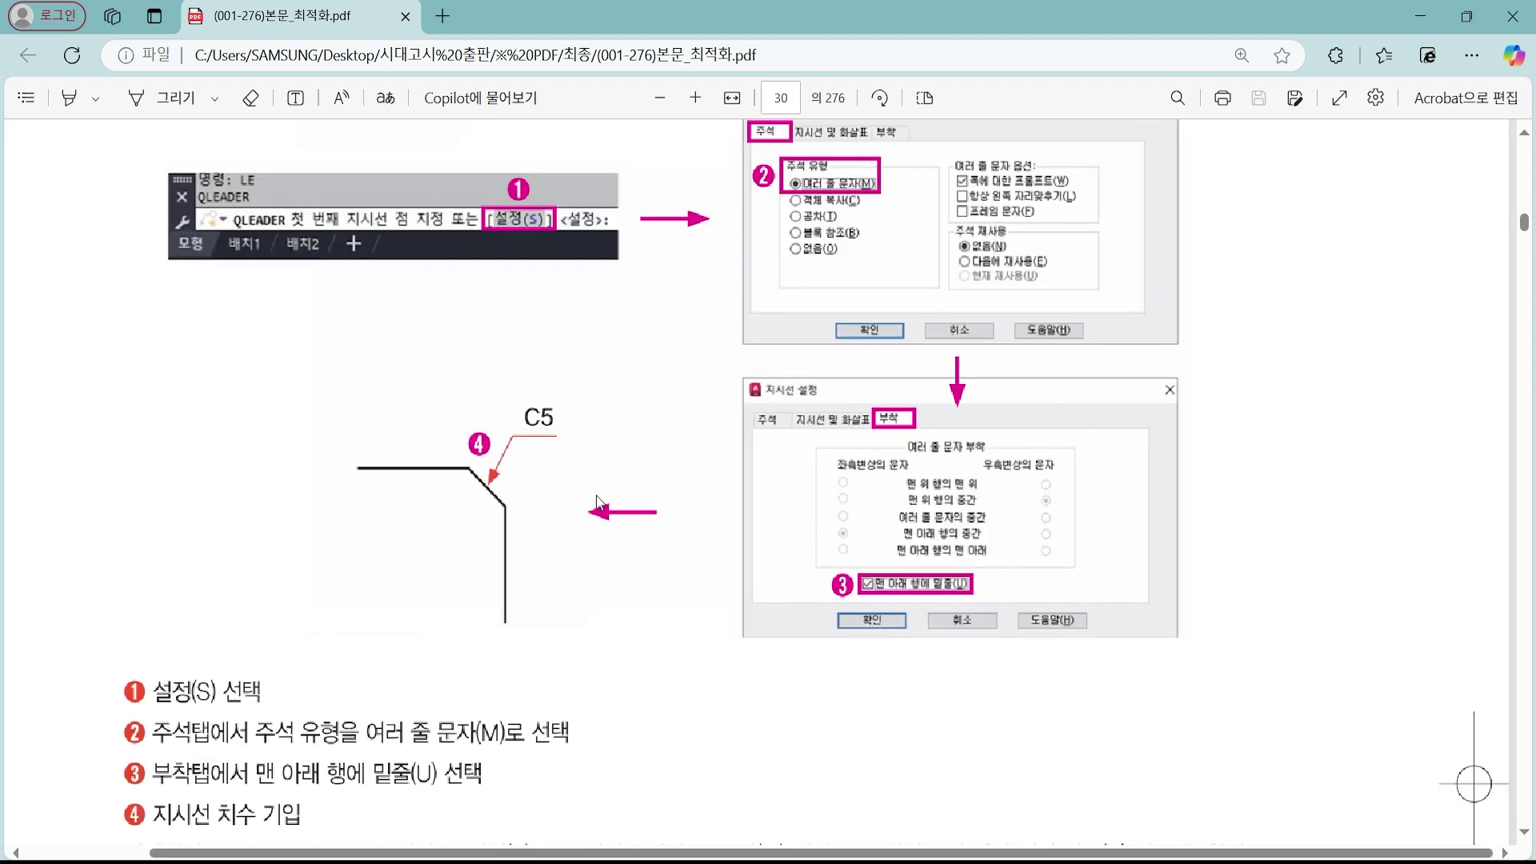
mouse_move(447, 484)
shift+mouse_down()
mouse_move(478, 420)
mouse_move(565, 415)
shift+mouse_up()
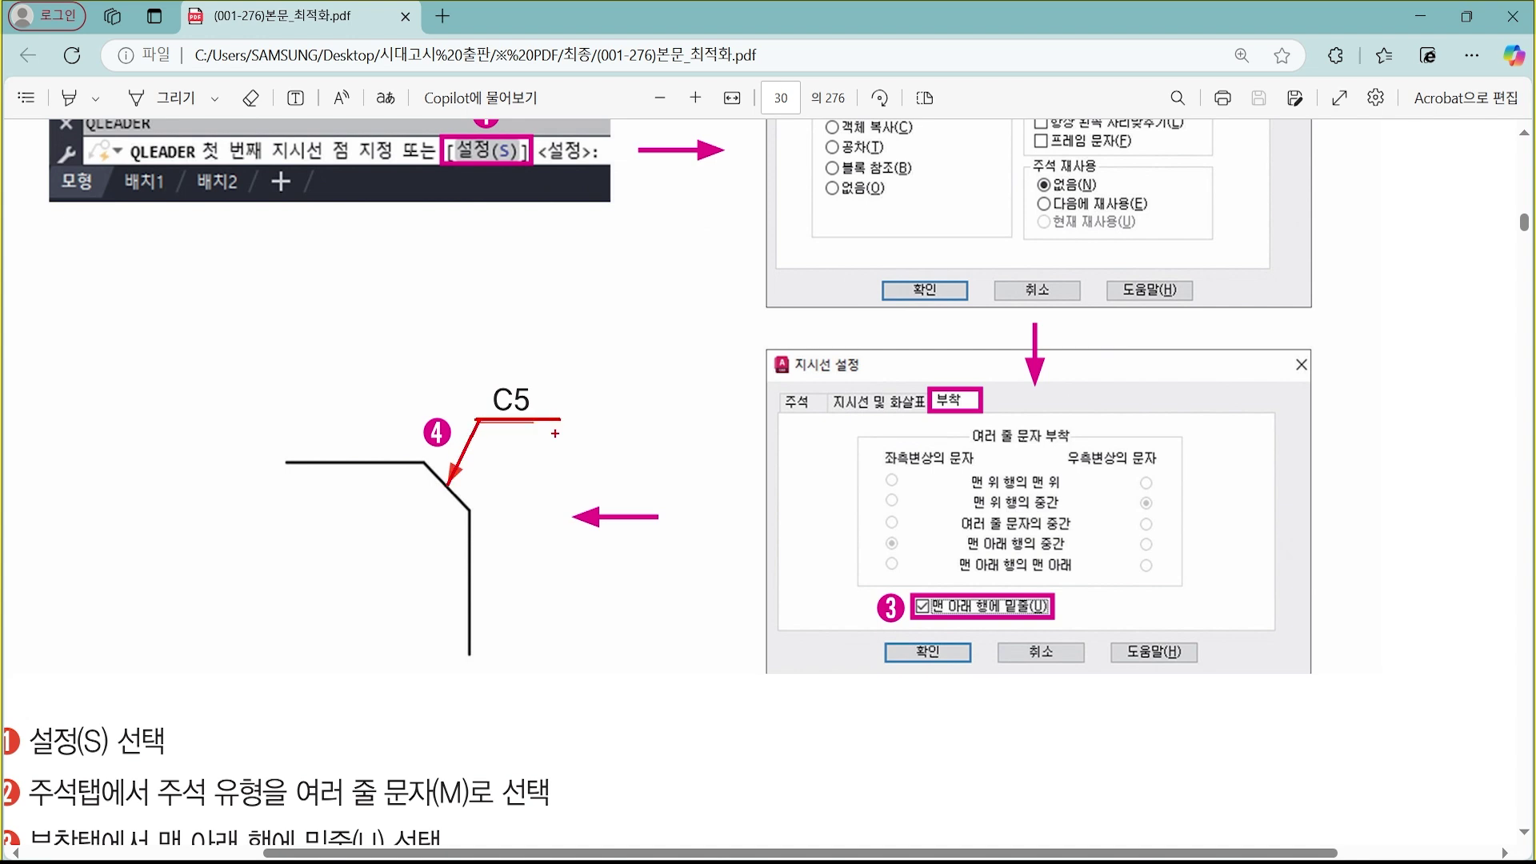
key(Escape)
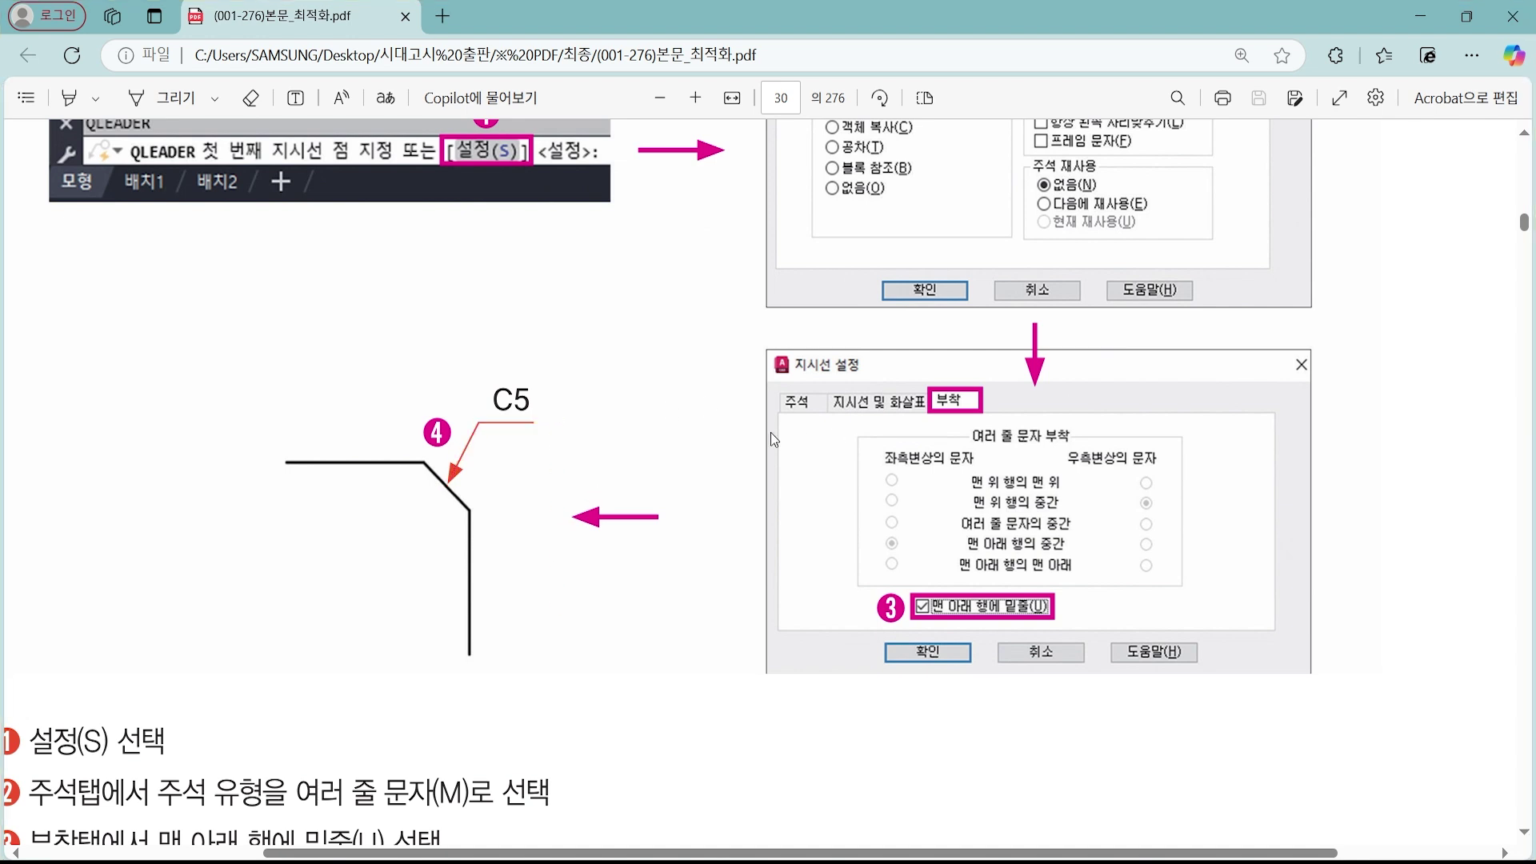
Switch to AutoCAD and, with ortho mode on, draw a 30-unit horizontal line and a 30-unit vertical line down from its right end.
ctrl+scroll(770, 432, down, 3)
scroll(748, 447, up, 1)
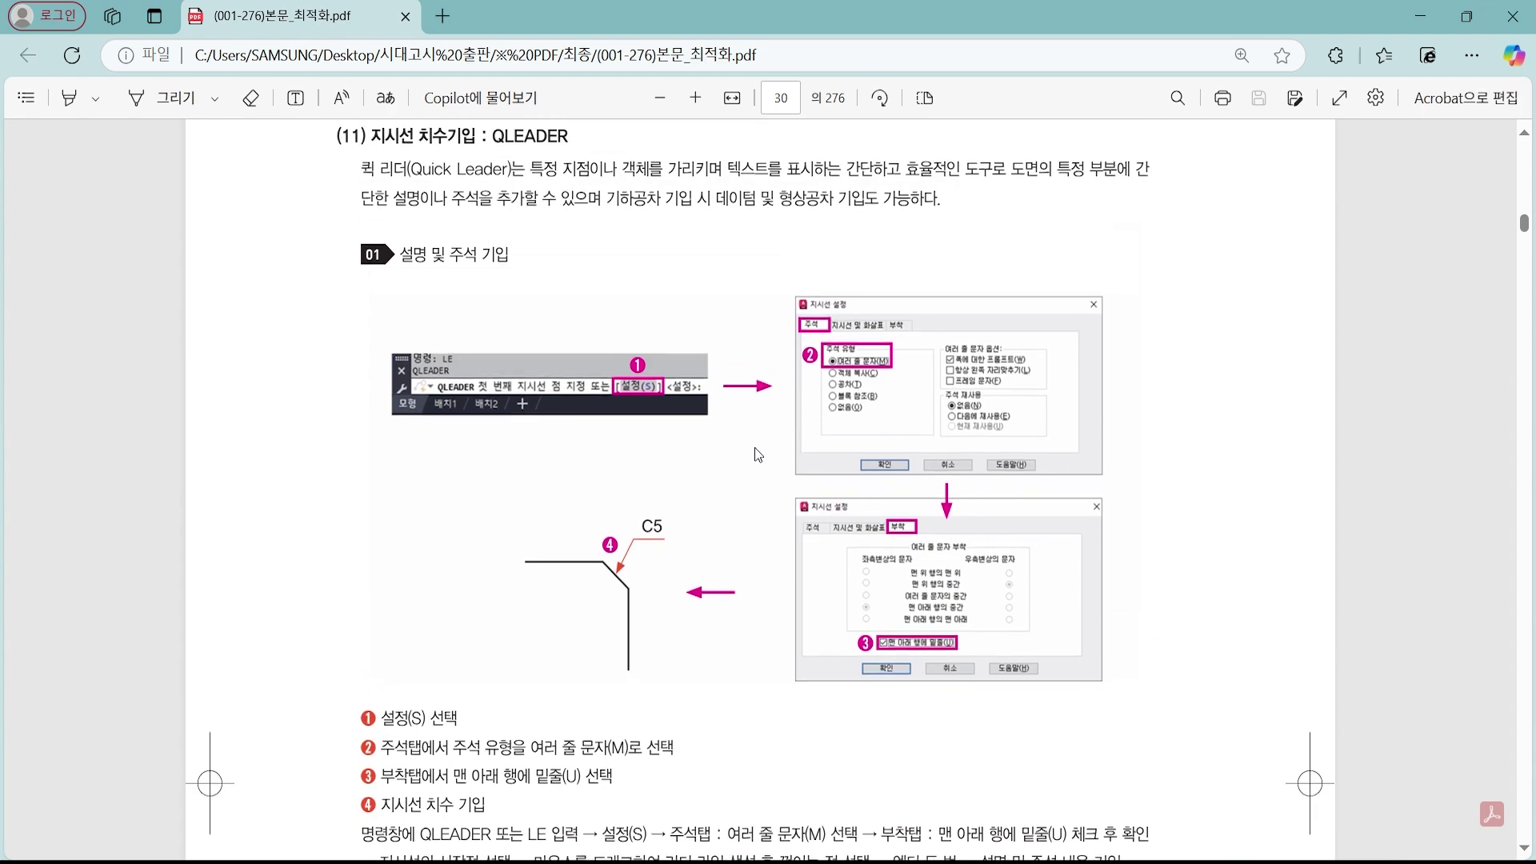
scroll(766, 384, up, 2)
click(947, 861)
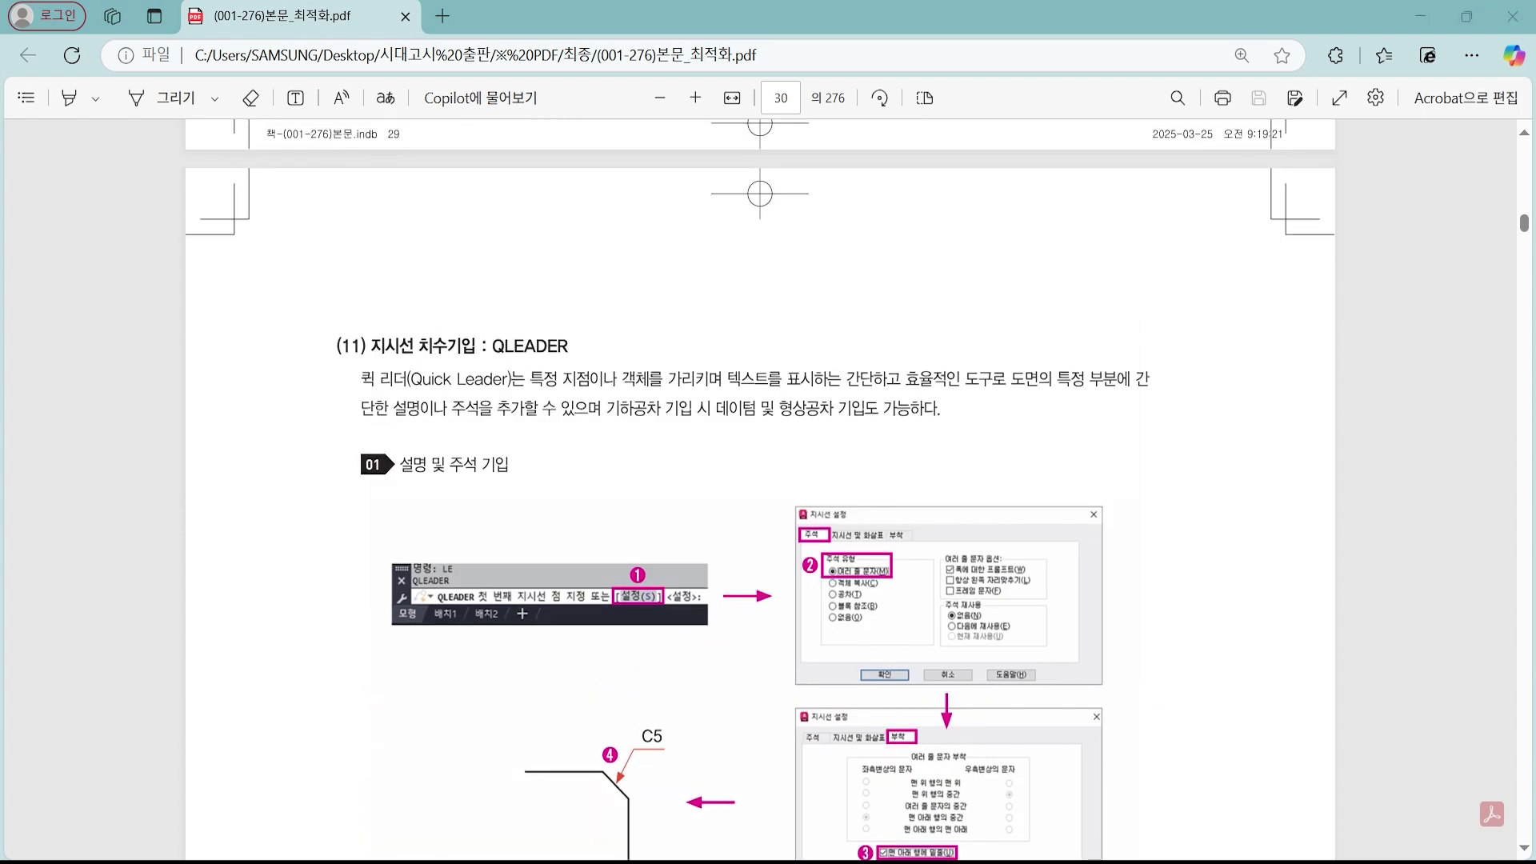
text(l)
key(Return)
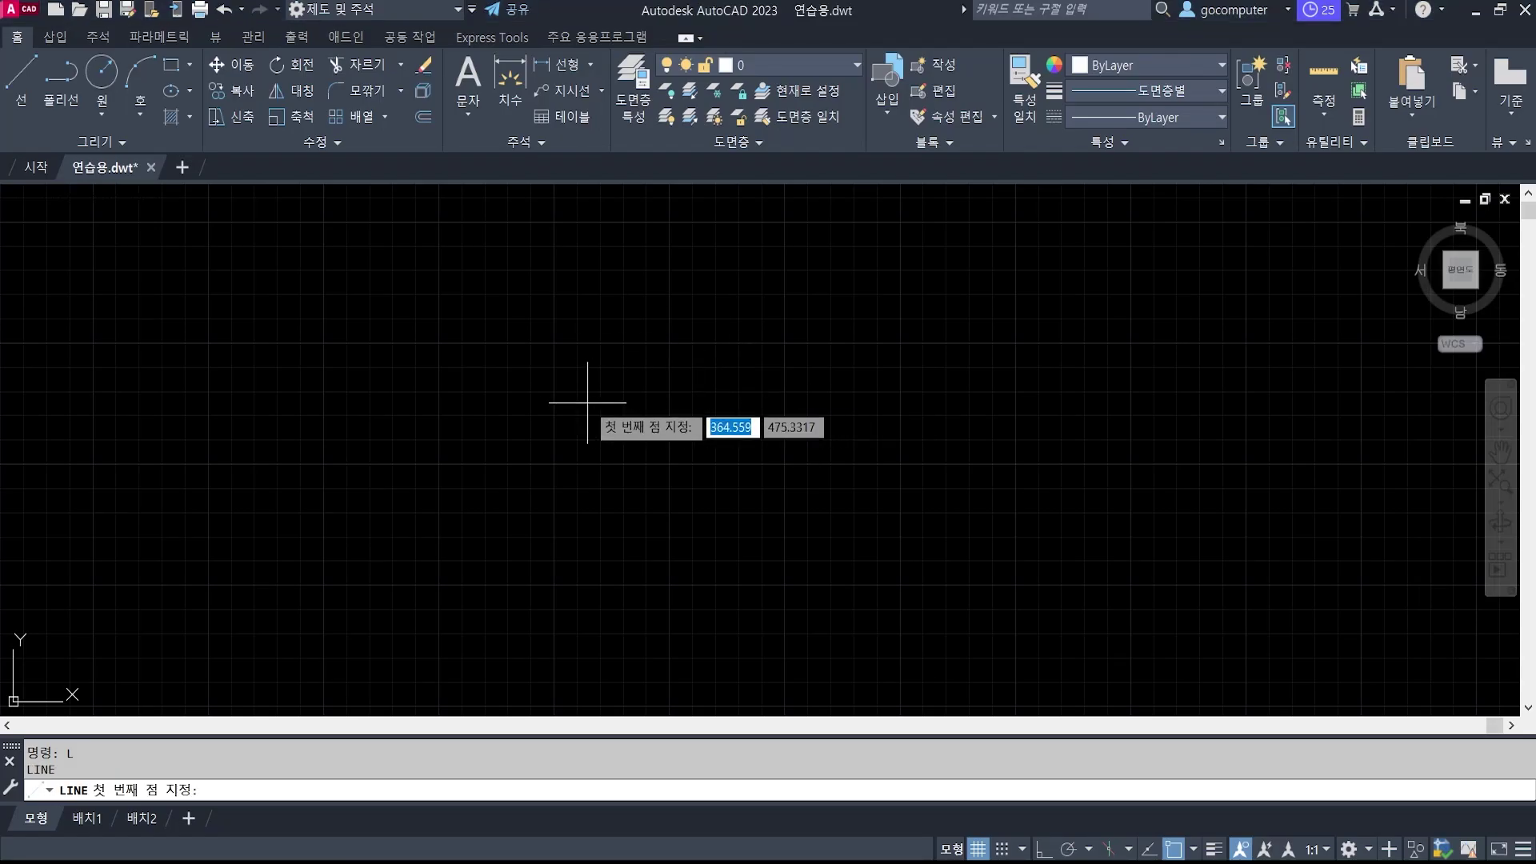
click(543, 396)
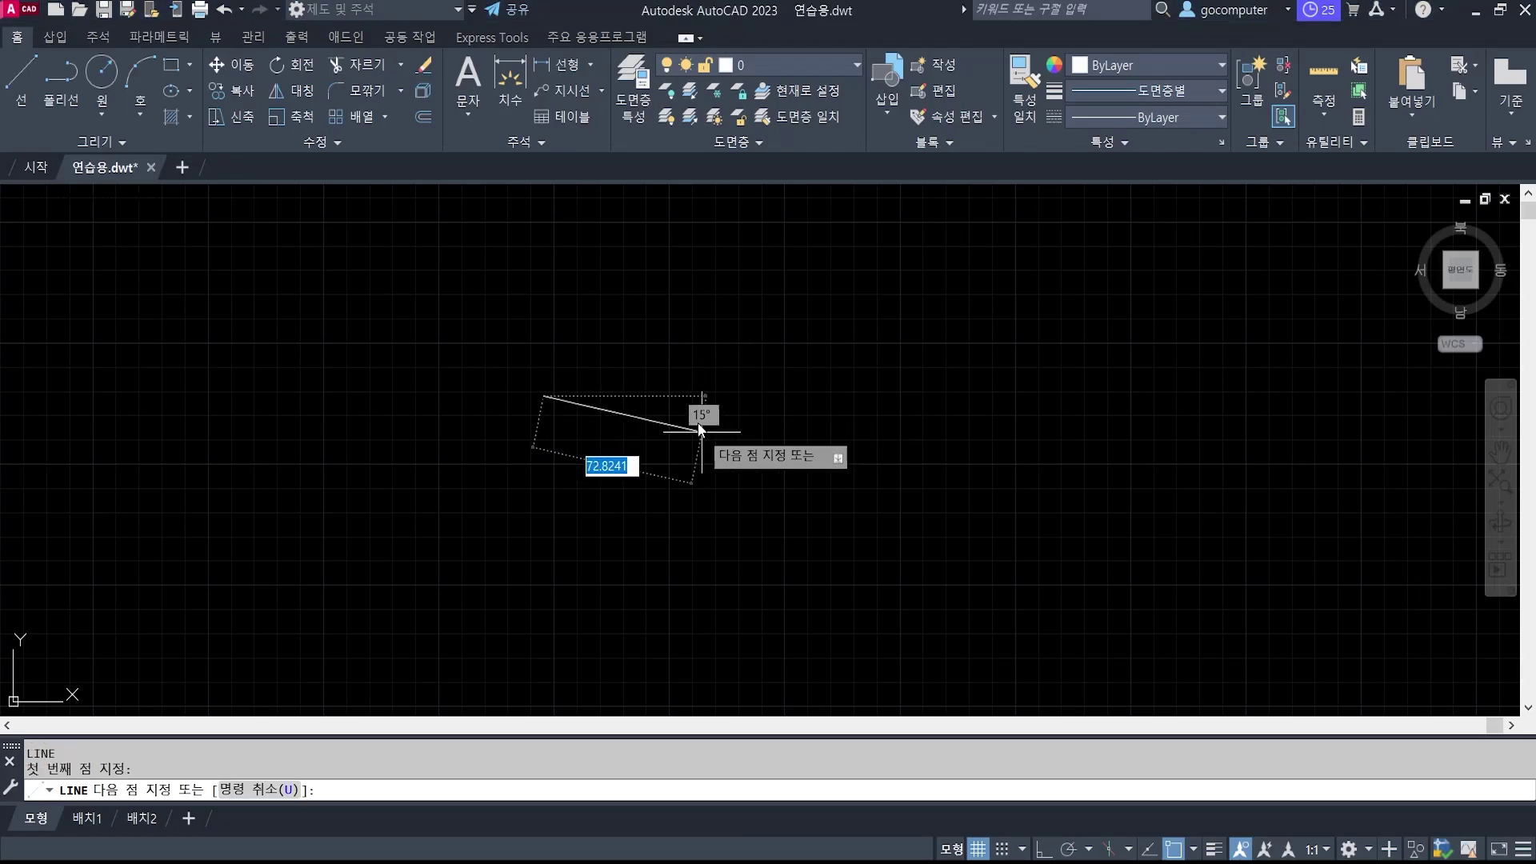
click(1046, 850)
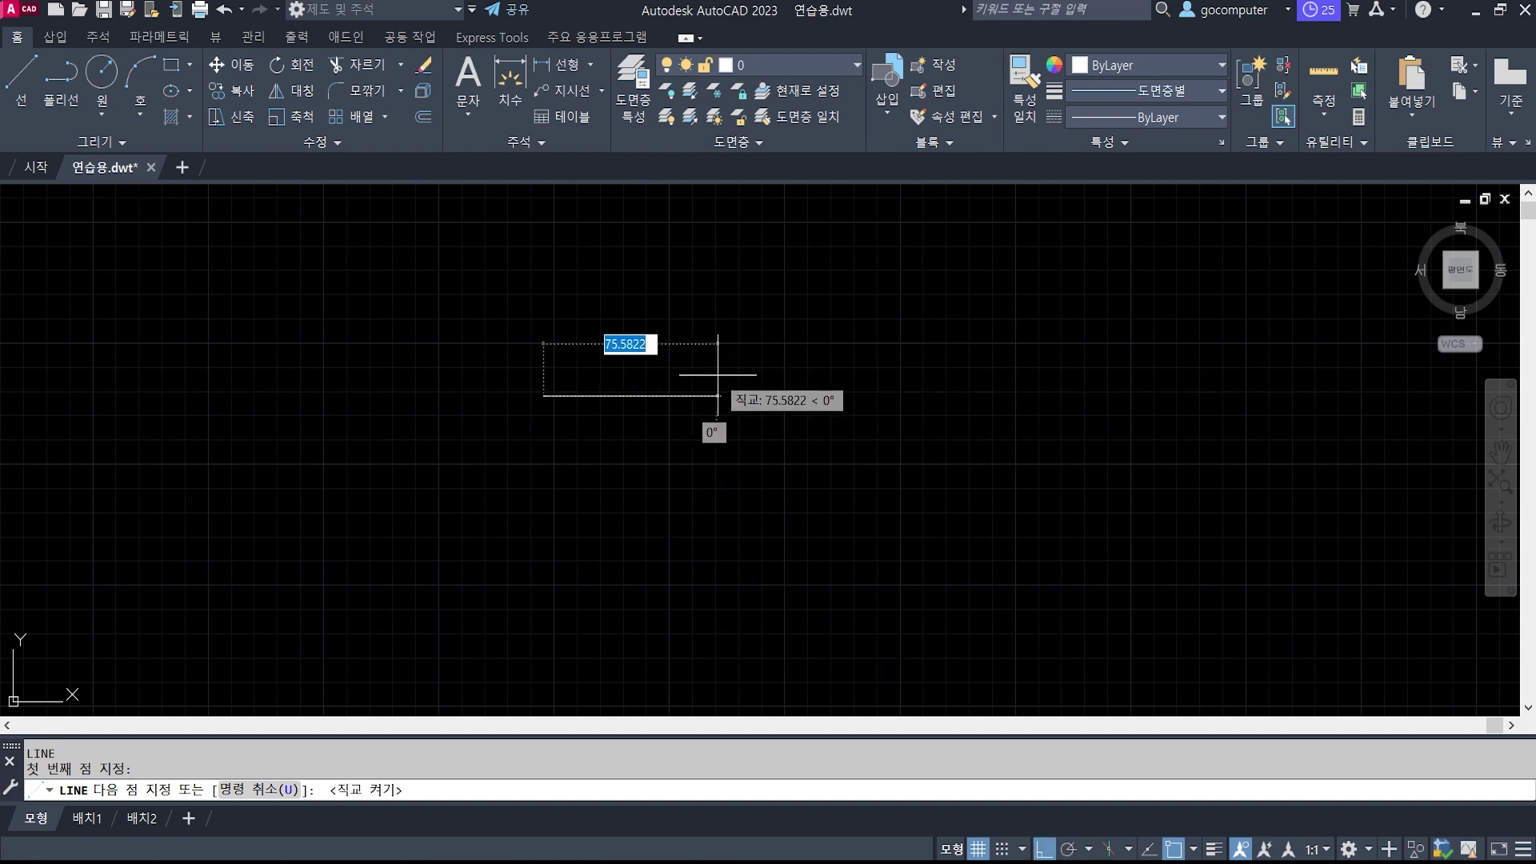
text(30)
key(Return)
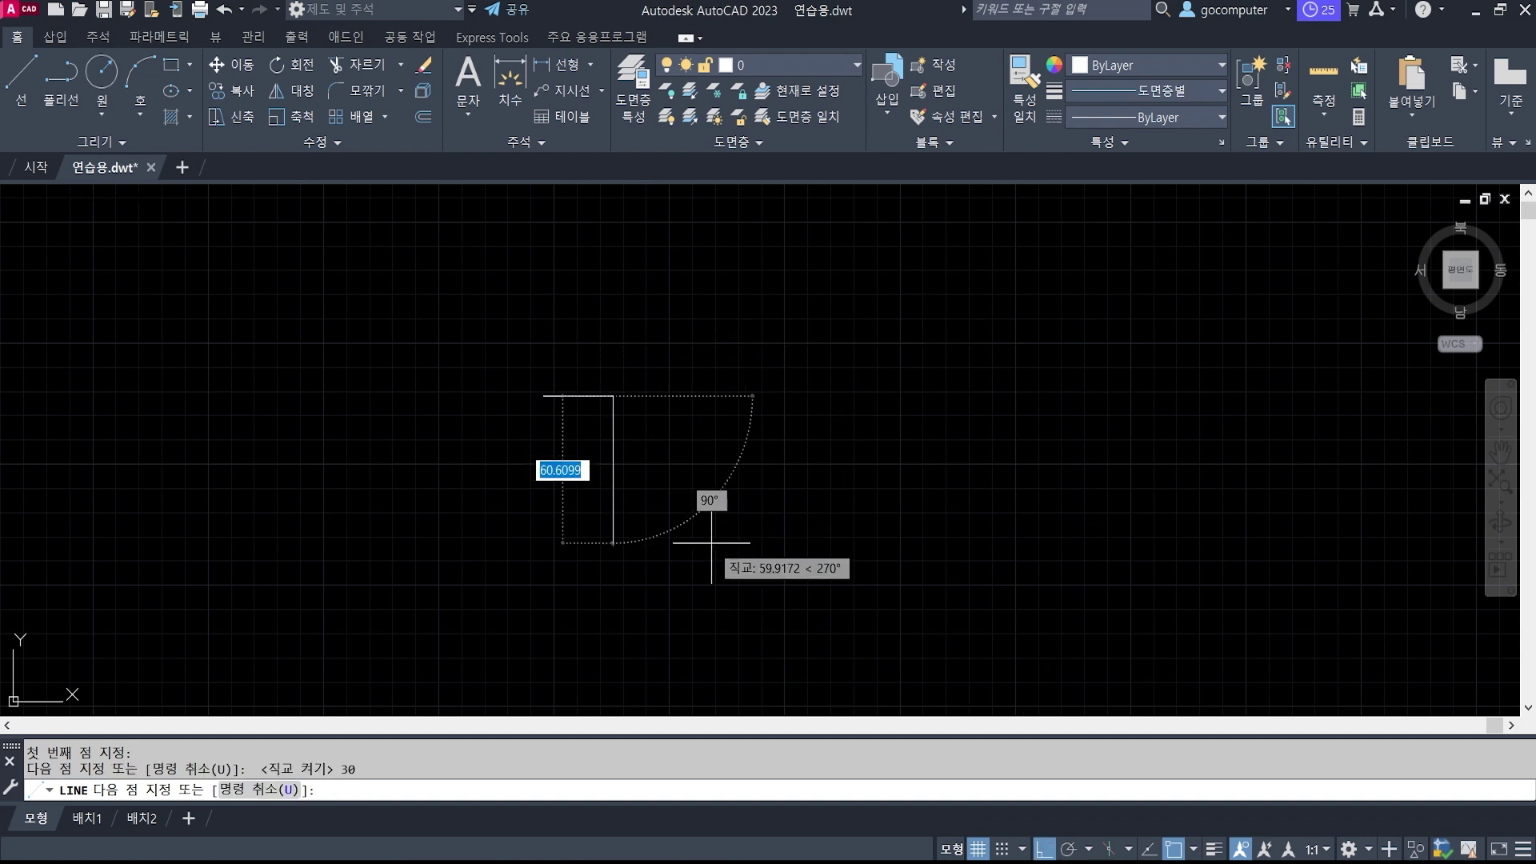
text(30)
key(Return)
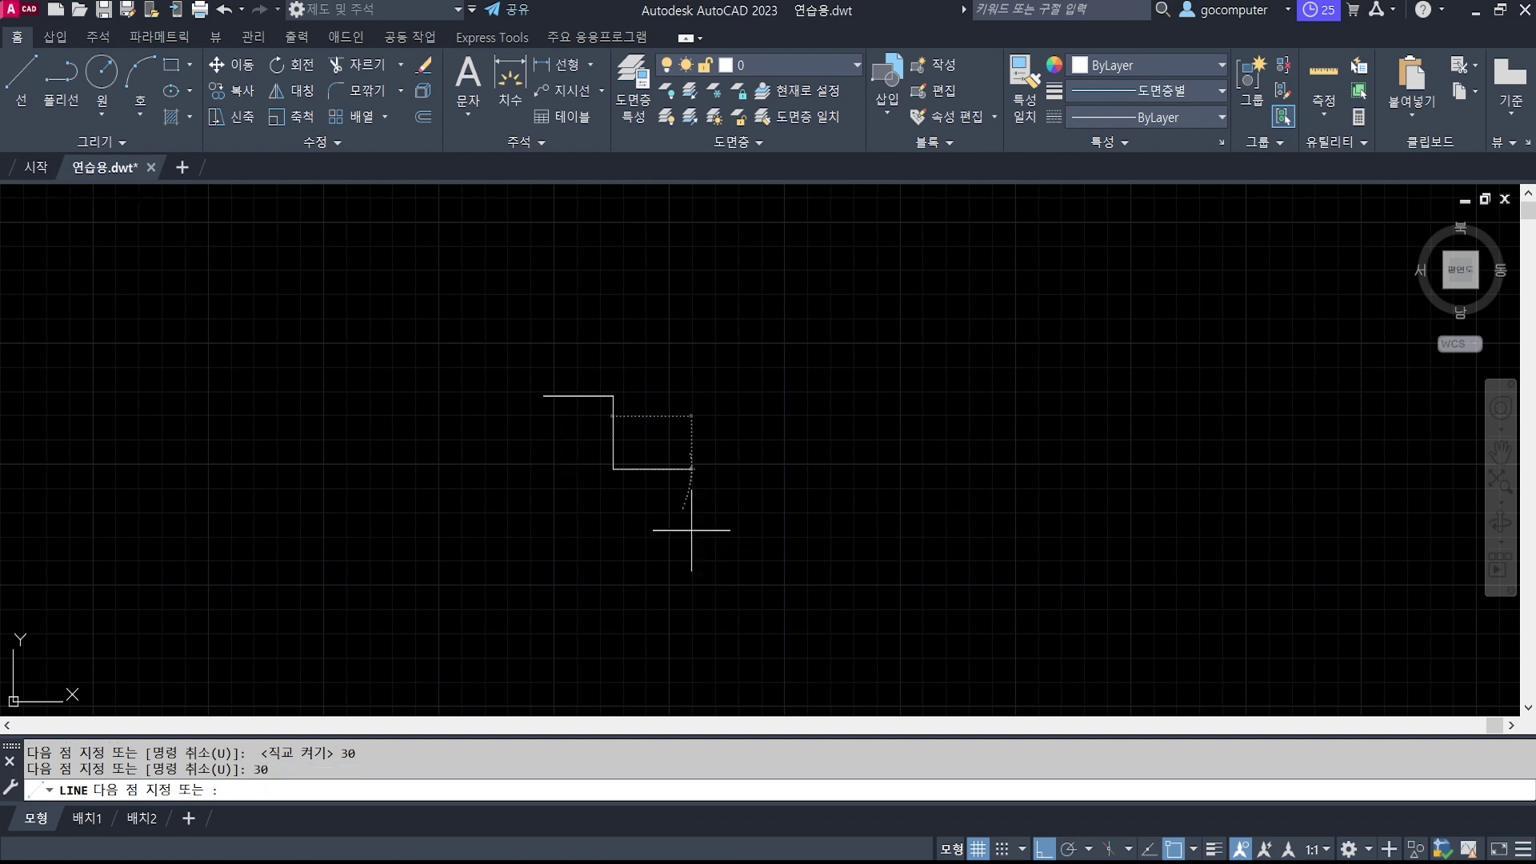
key(Return)
Chamfer the corner between the horizontal and vertical lines with both chamfer distances set to 5.
scroll(591, 416, up, 3)
scroll(591, 416, up, 3)
middle_drag(590, 394, 801, 348)
scroll(643, 353, up, 1)
scroll(803, 317, down, 1)
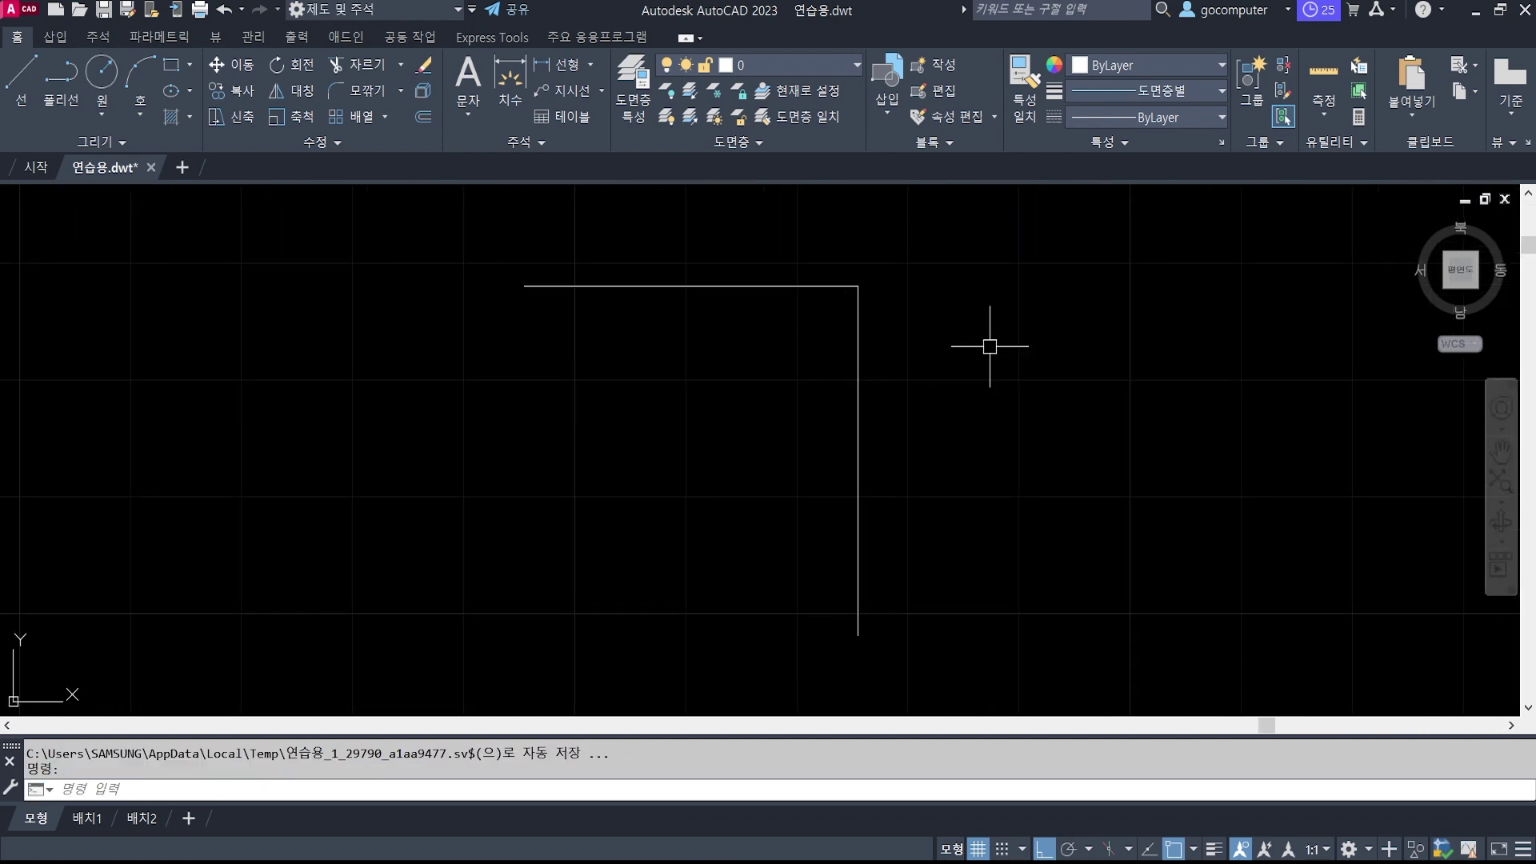
text(CHa)
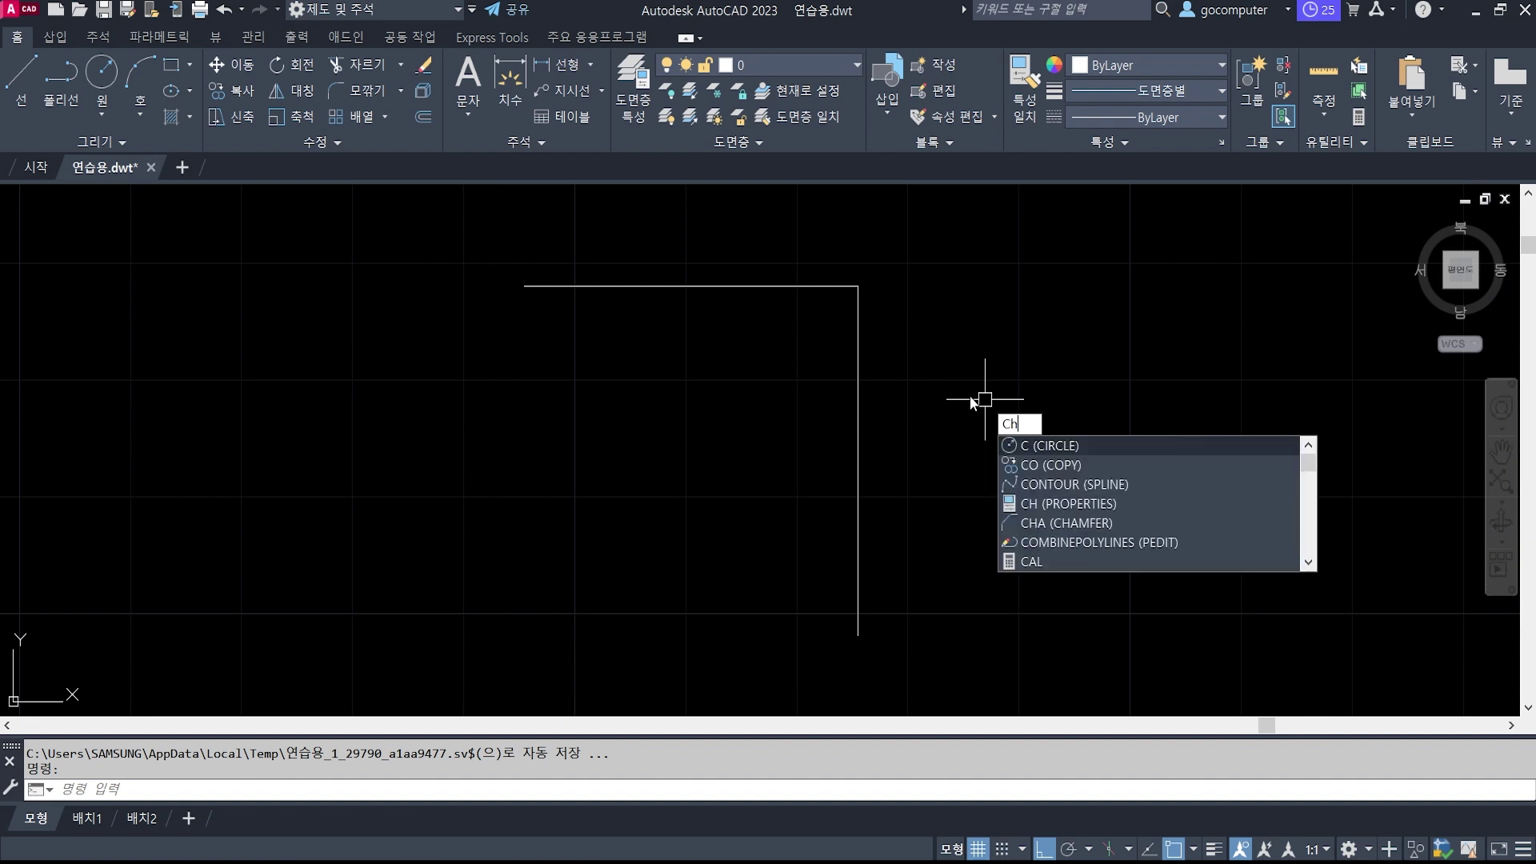
key(Return)
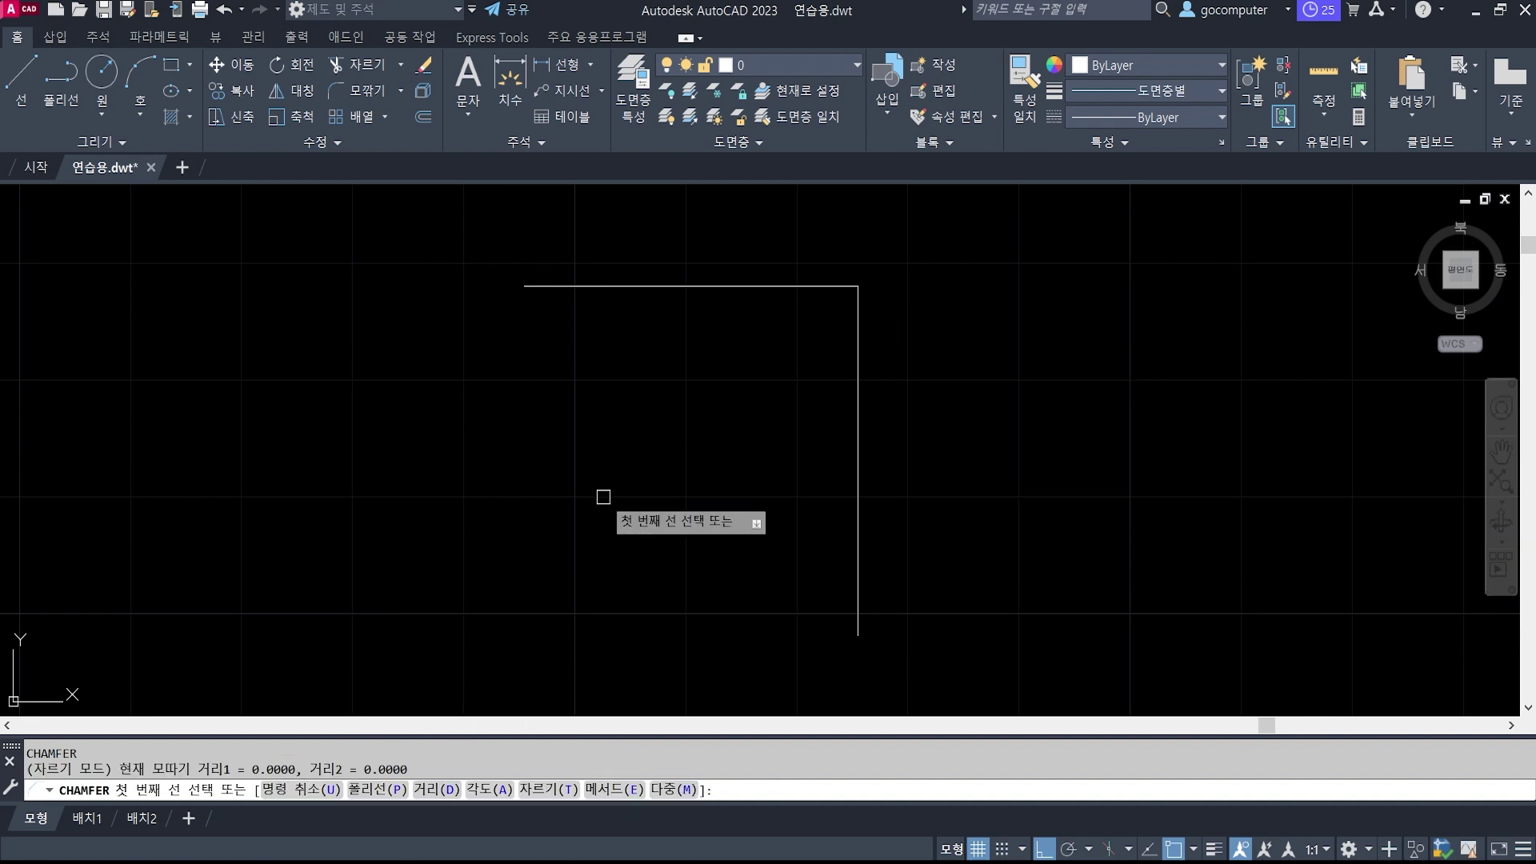
text(d)
key(Return)
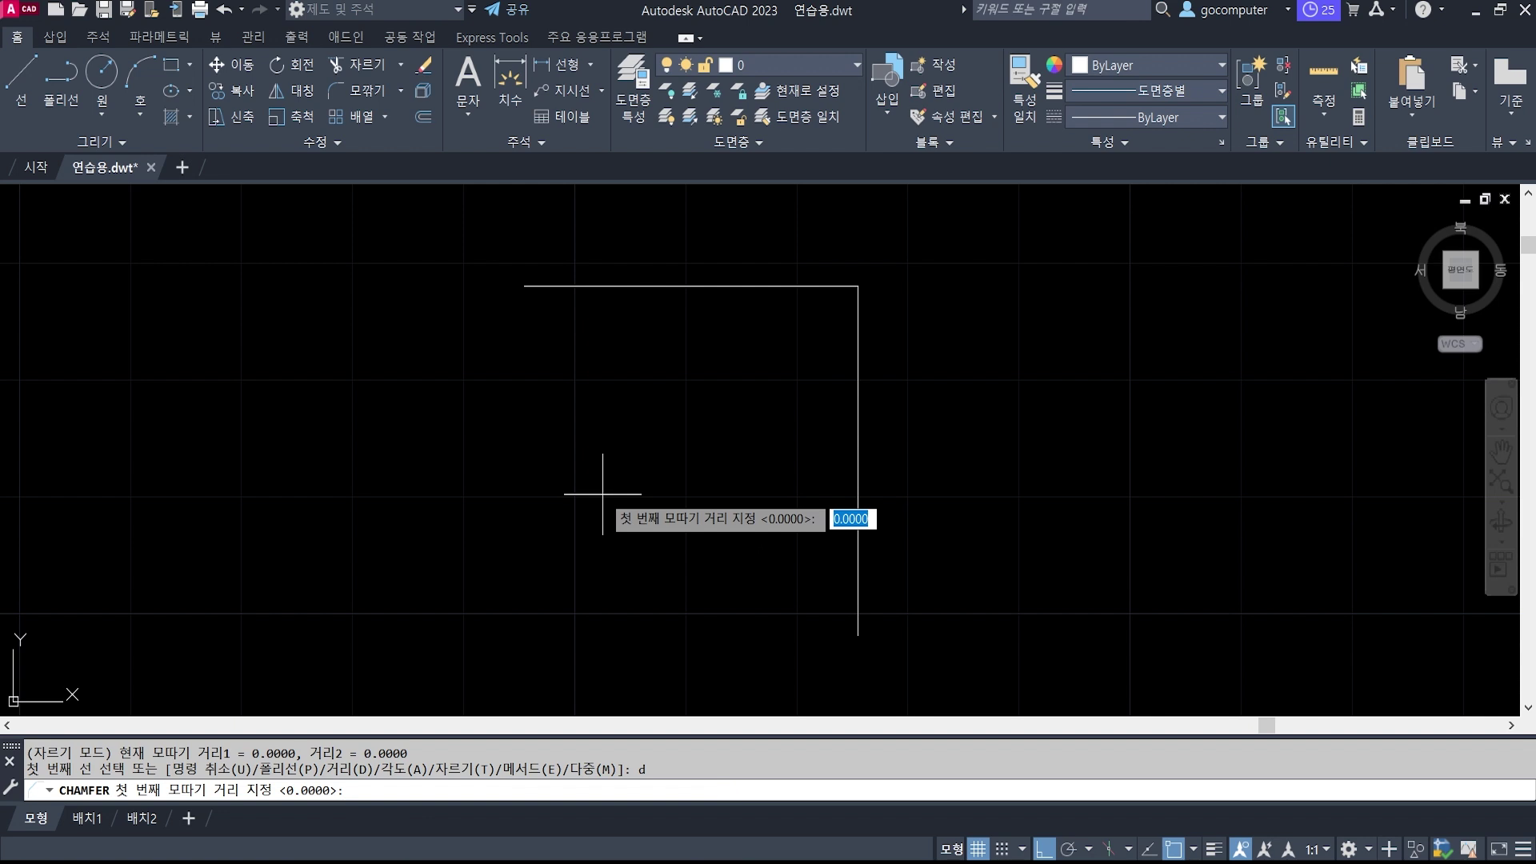
text(5)
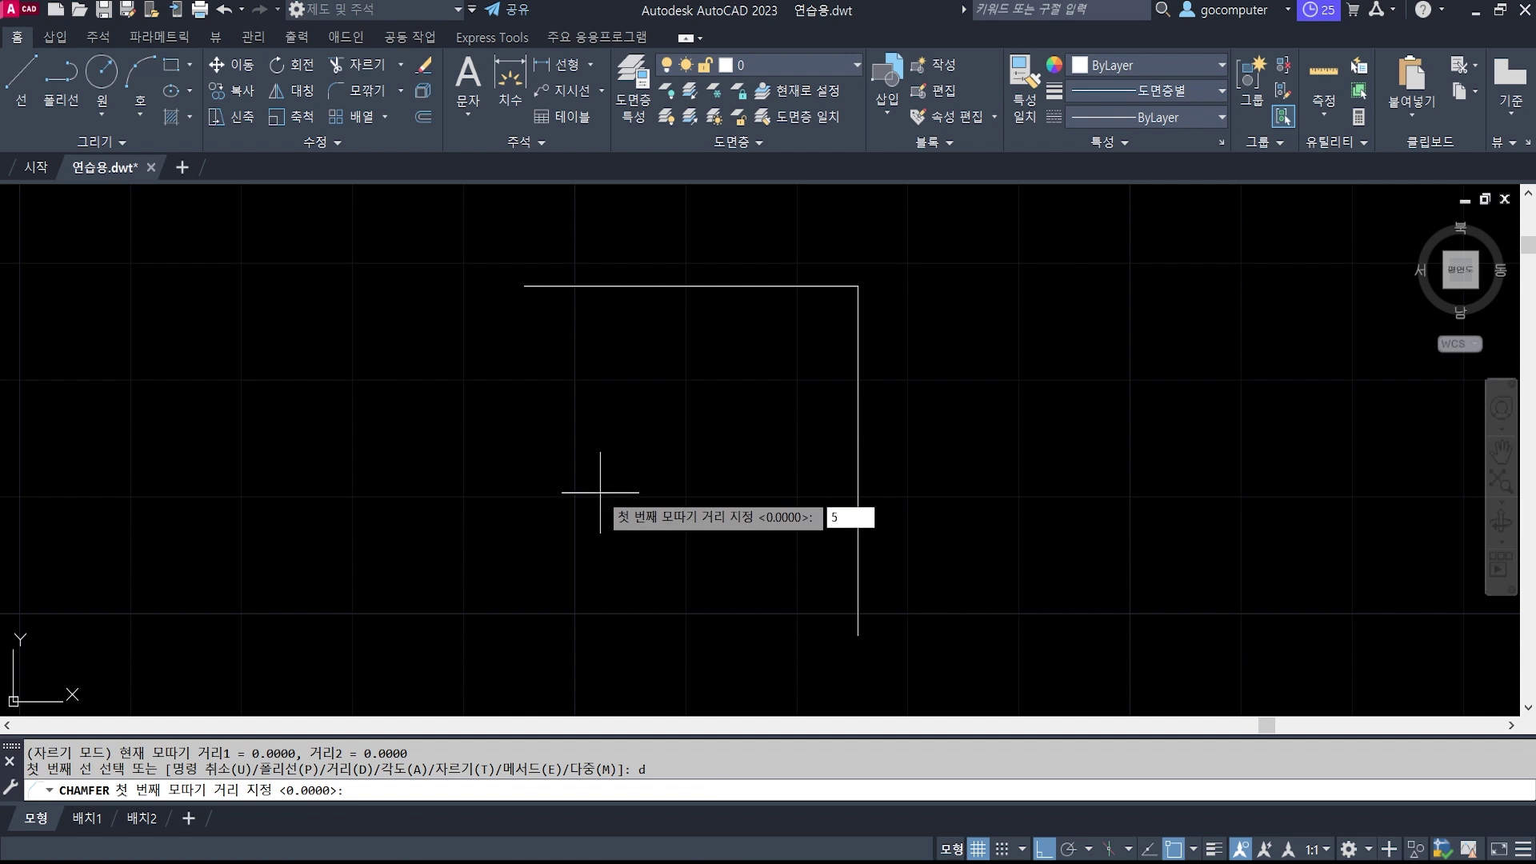
key(Return)
text(5)
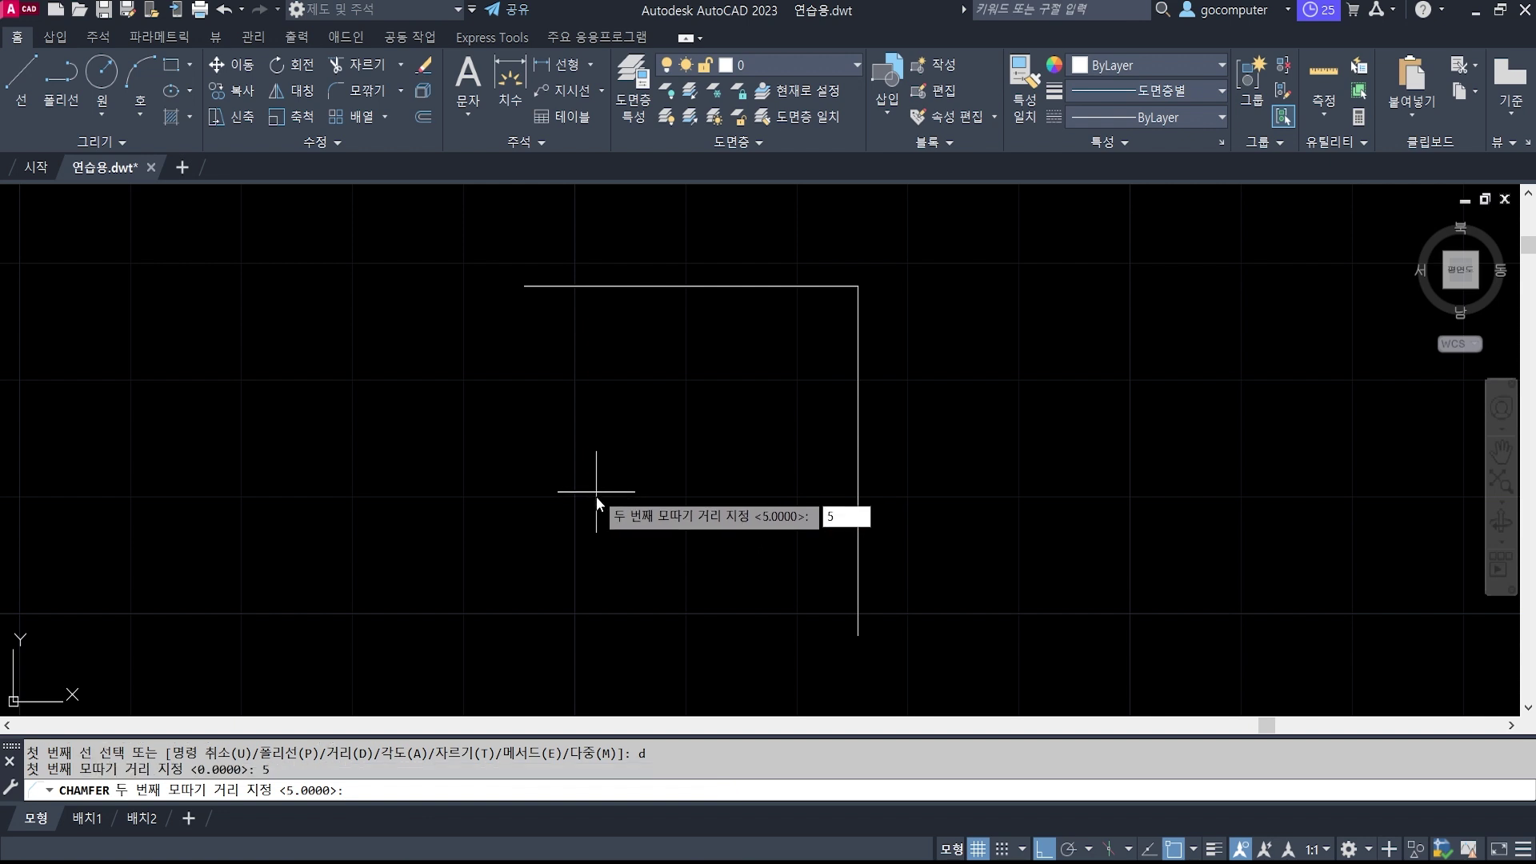
key(Return)
click(795, 285)
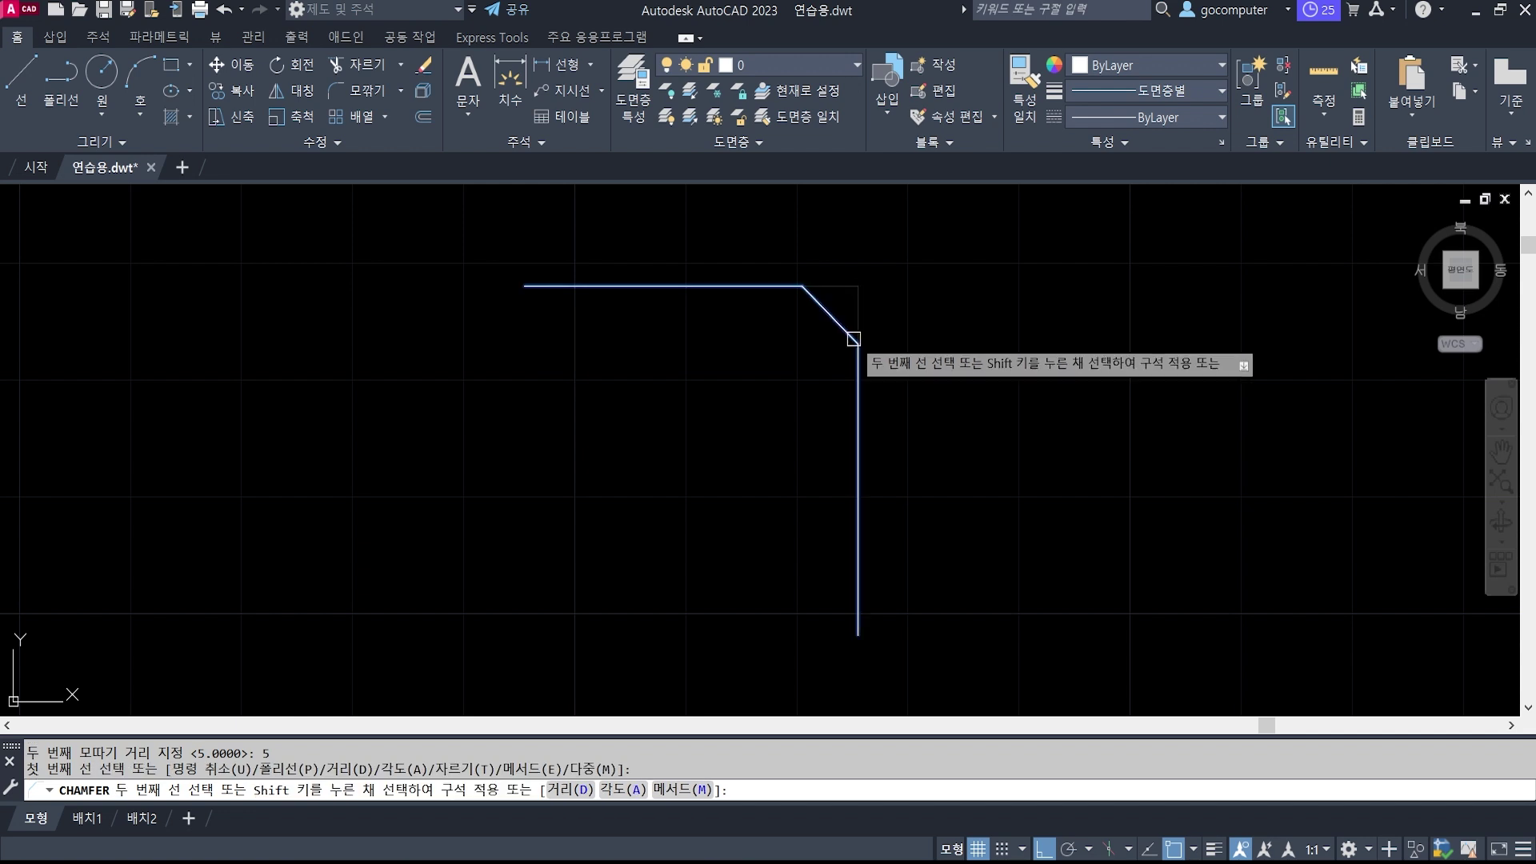
click(853, 339)
Add linear dimensions for the chamfer's horizontal and vertical distances, one above and one to the right of the corner.
middle_drag(971, 497, 903, 618)
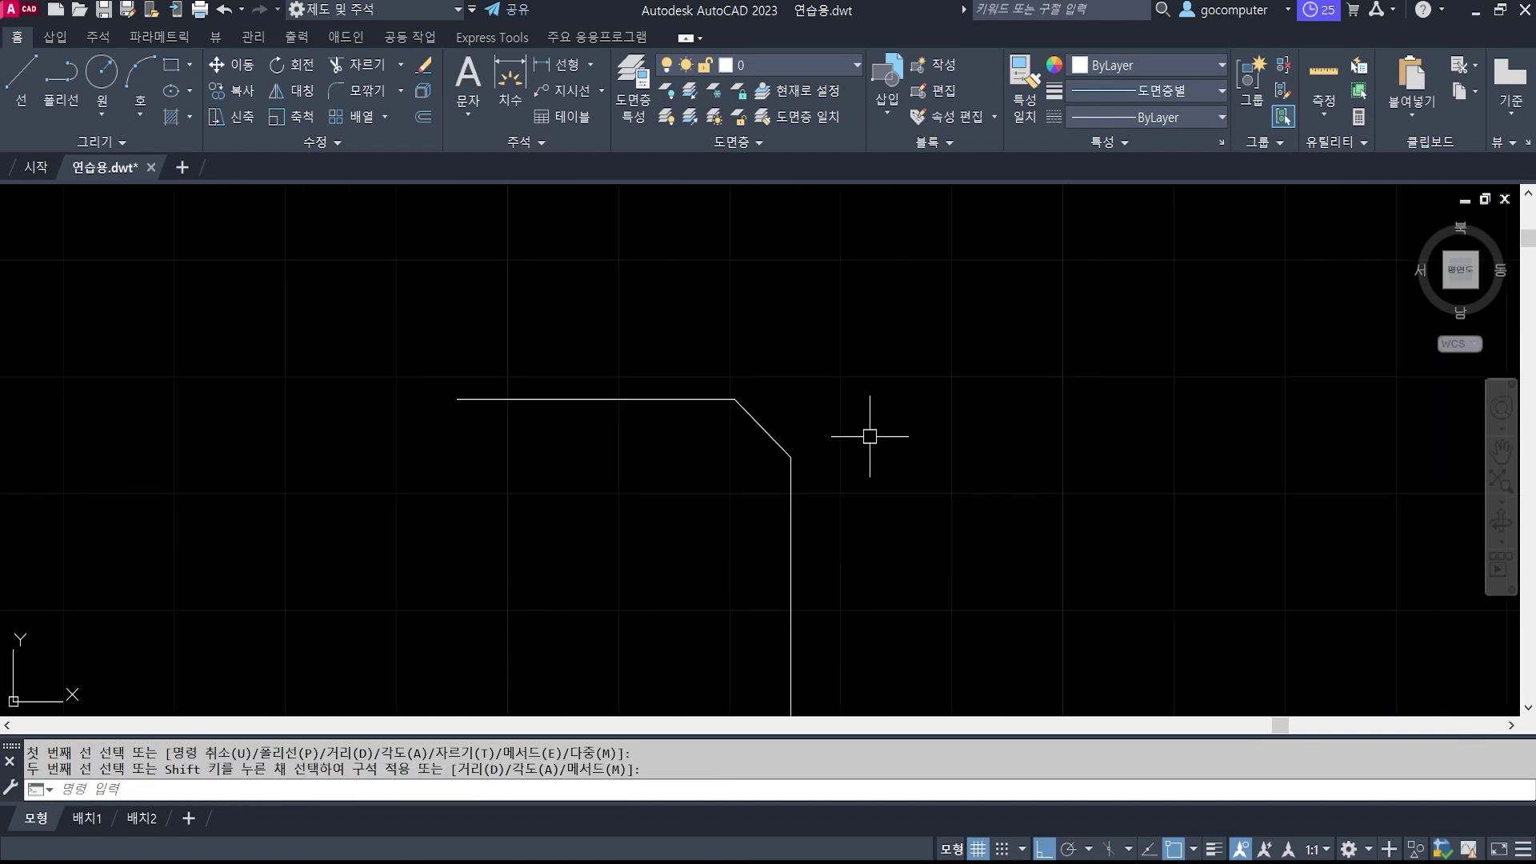
click(588, 55)
click(734, 399)
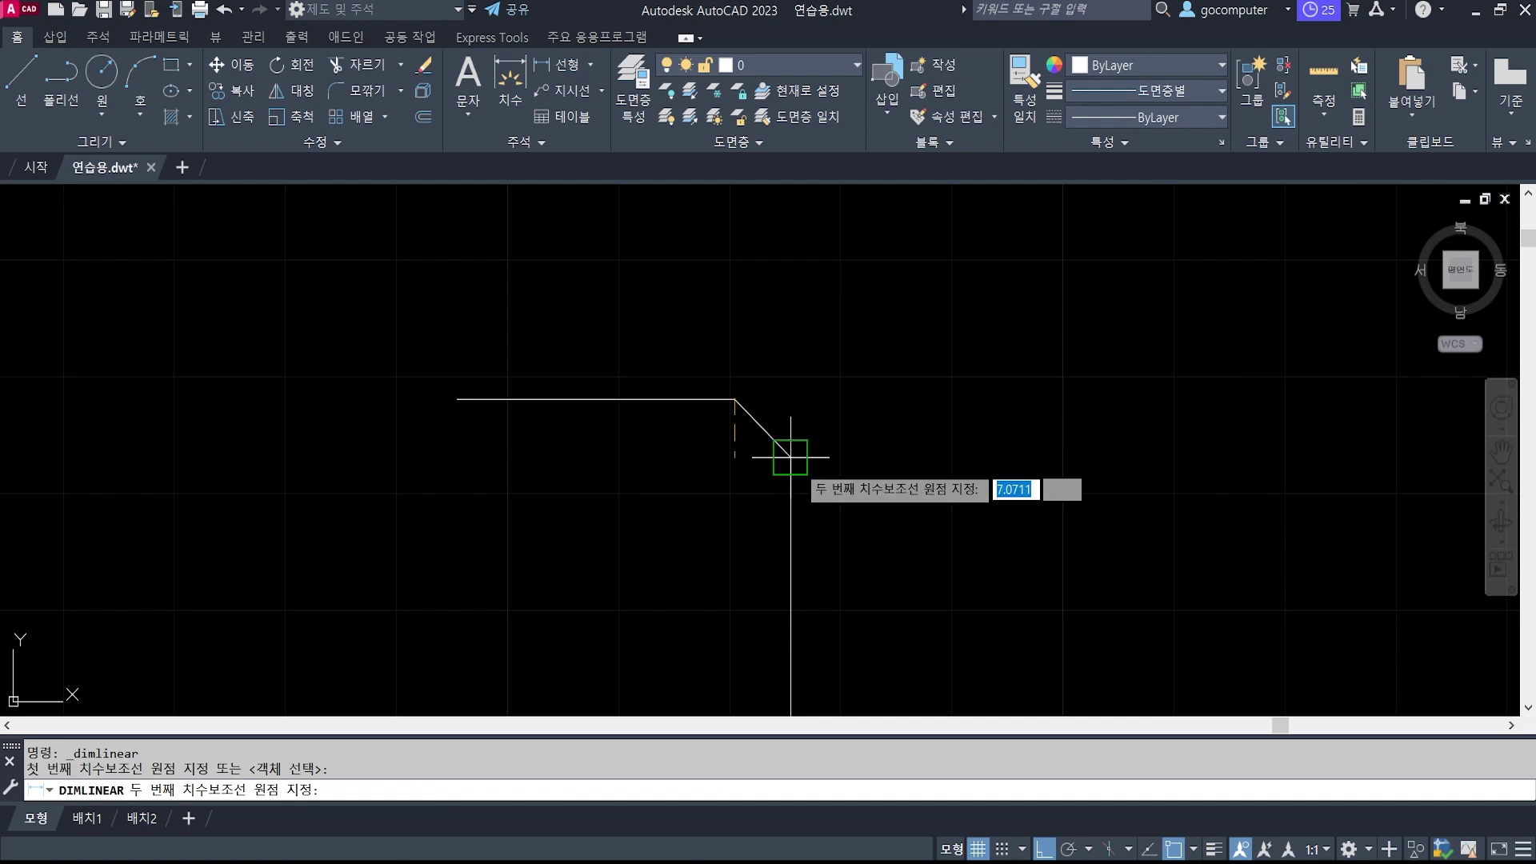
click(791, 456)
click(759, 264)
key(Return)
click(735, 399)
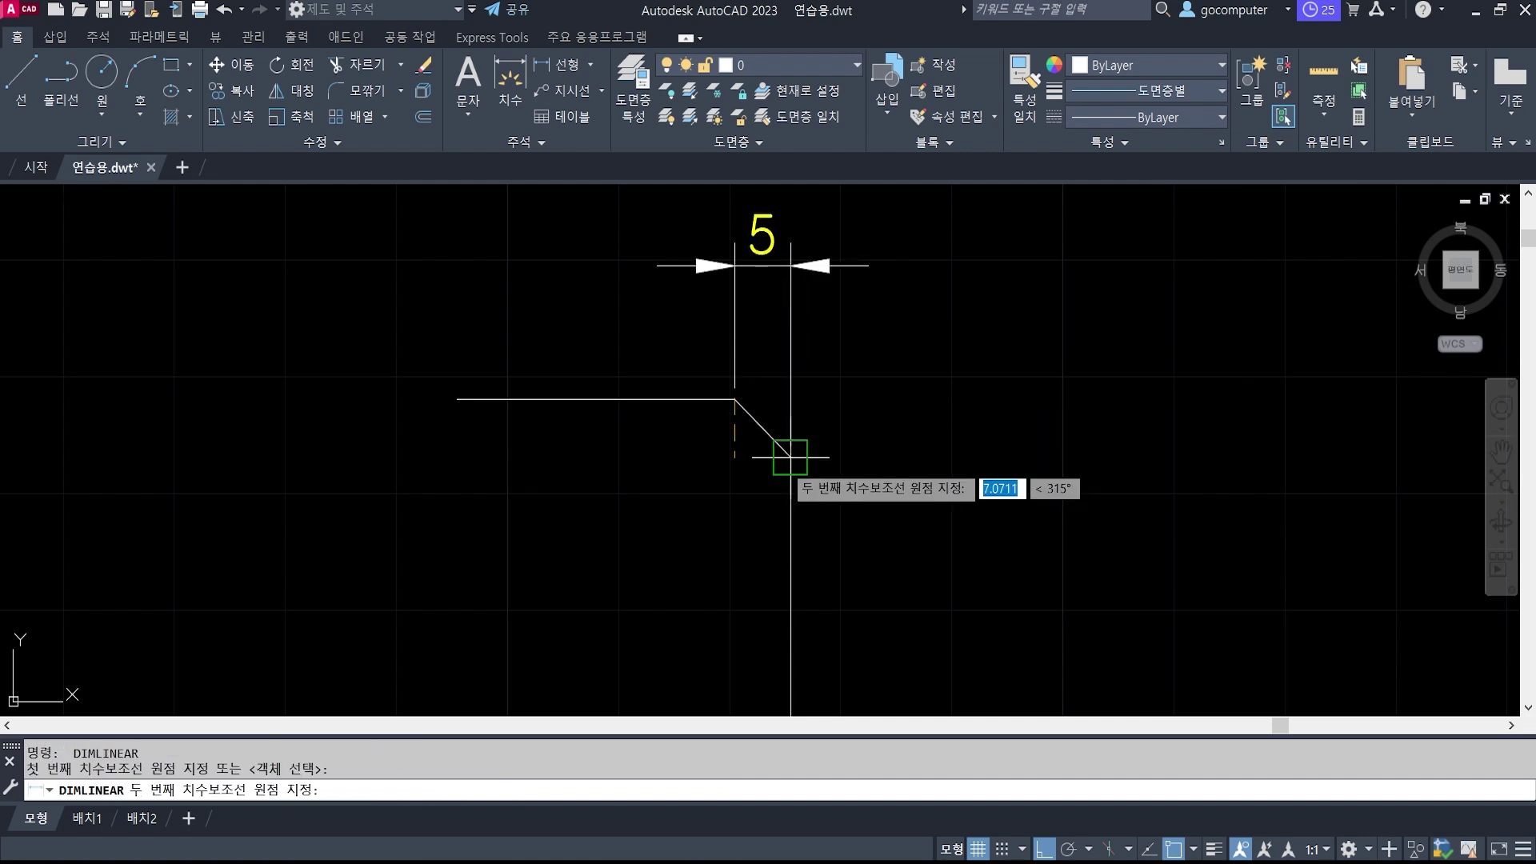
click(790, 457)
click(937, 439)
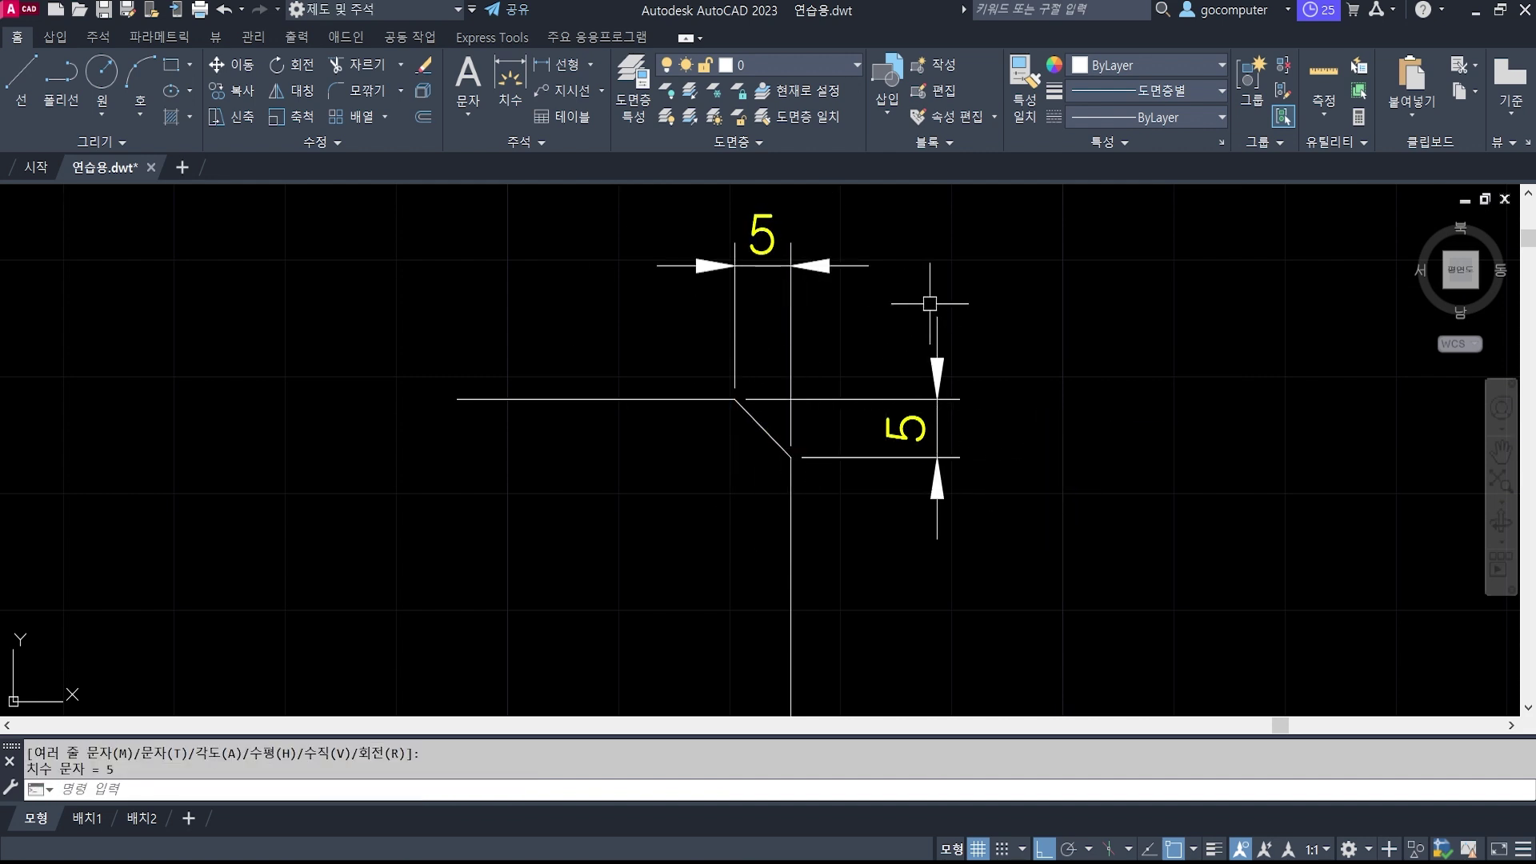
Erase the two linear dimensions from the chamfered corner.
text(e)
click(1035, 408)
click(863, 314)
key(space)
key(space)
click(898, 284)
click(686, 202)
key(space)
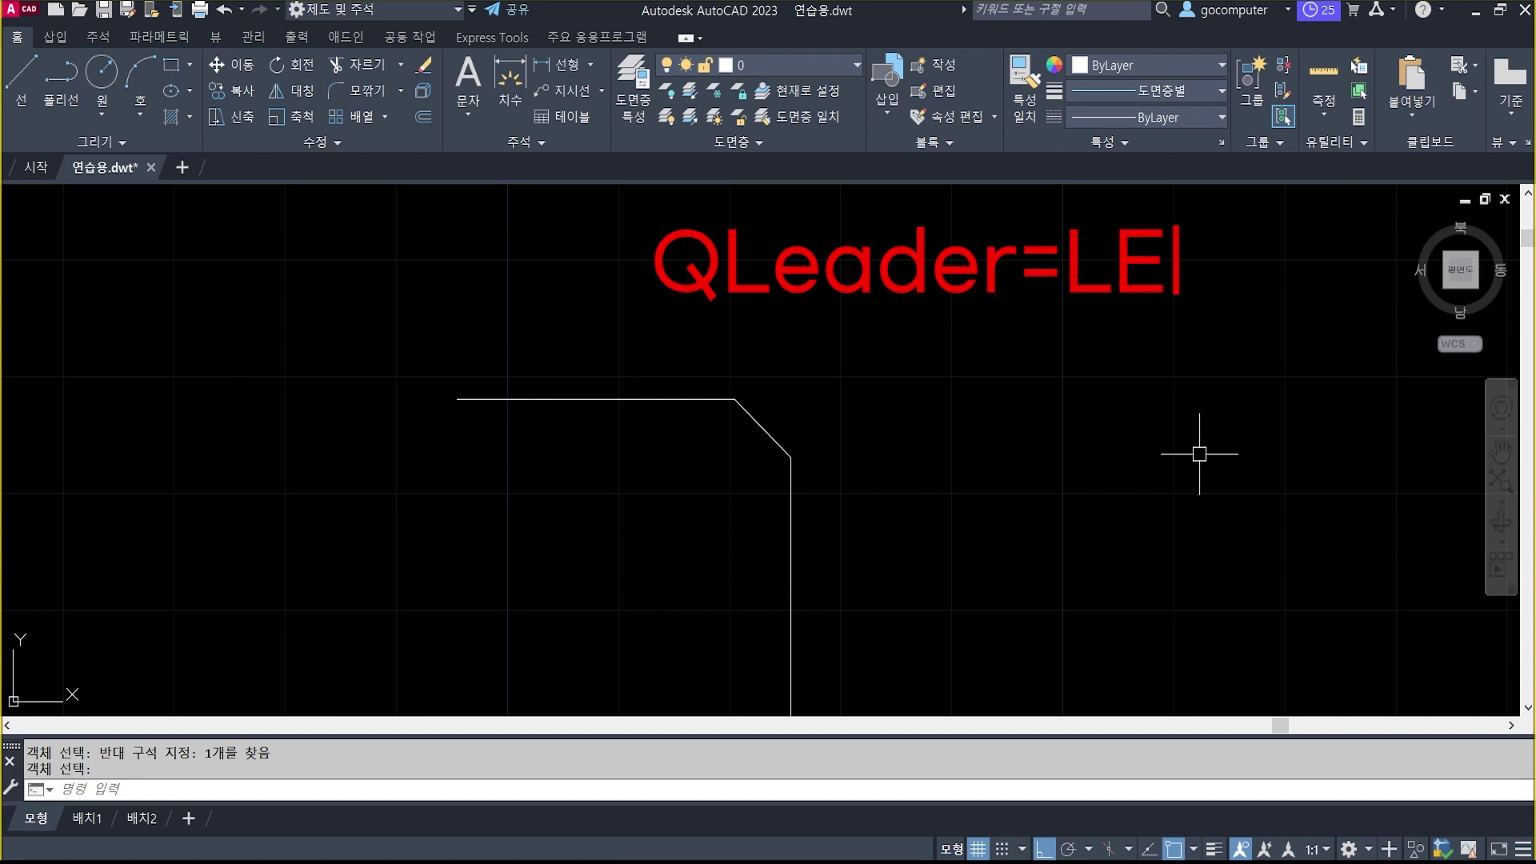
Start the QLEADER command, open its leader settings and move the dialog aside.
mouse_move(825, 328)
mouse_down()
mouse_move(738, 276)
mouse_move(807, 226)
mouse_move(784, 324)
mouse_up()
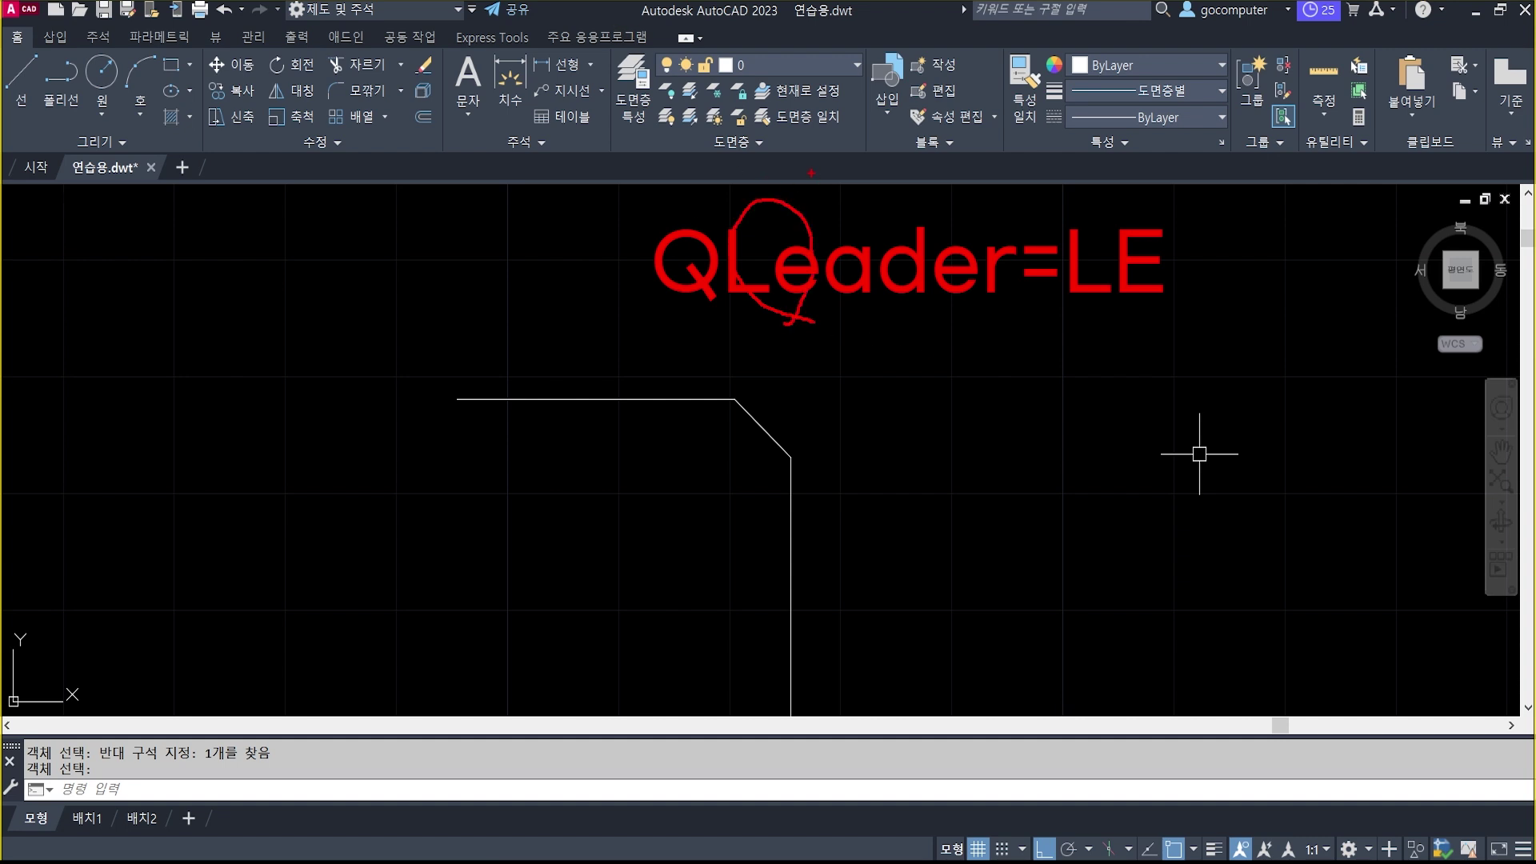
key(Escape)
text(le)
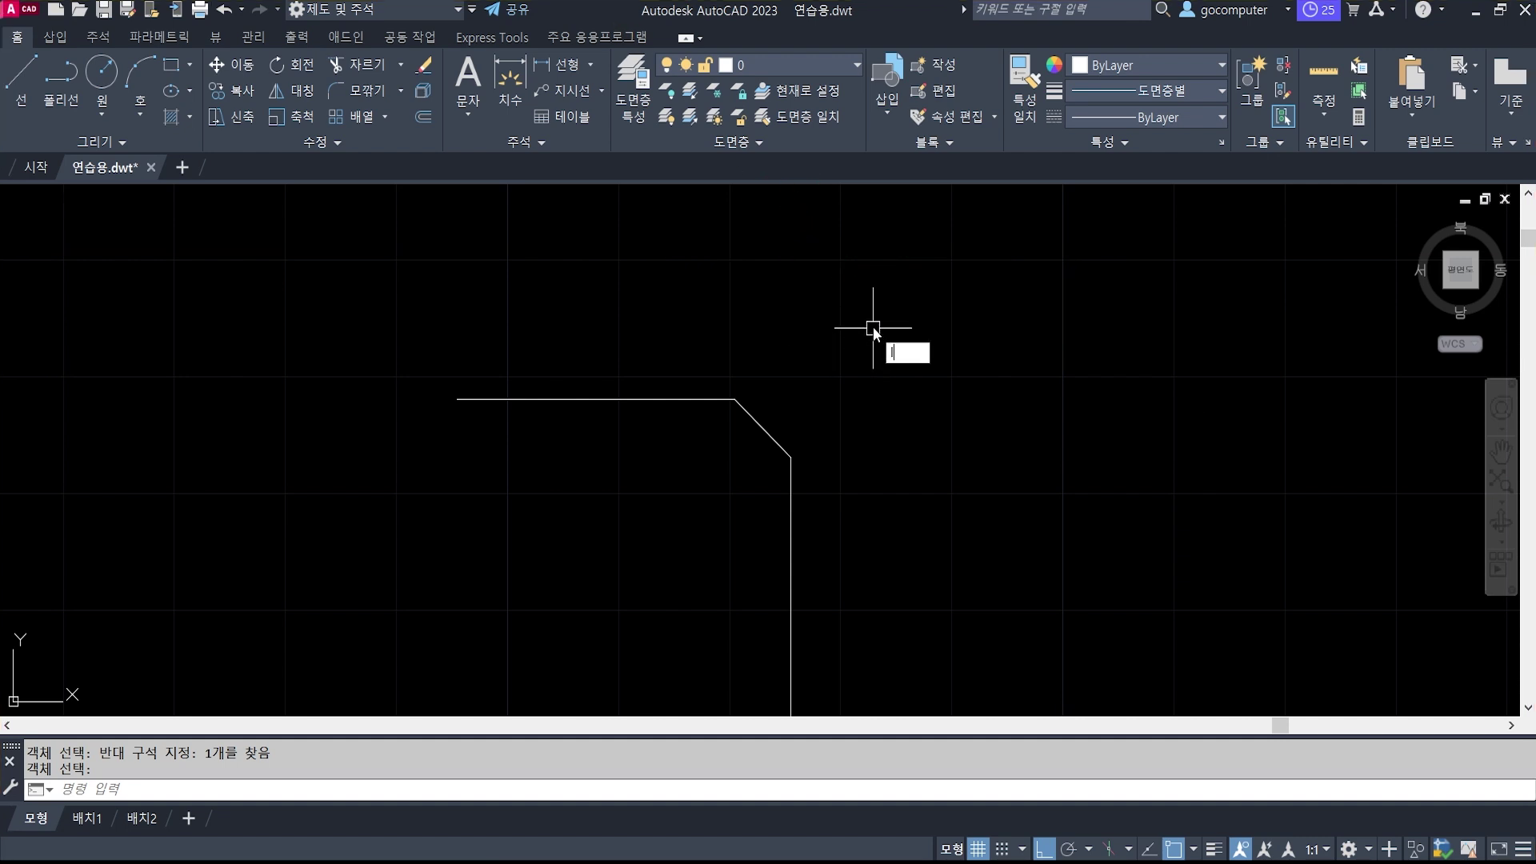
key(Return)
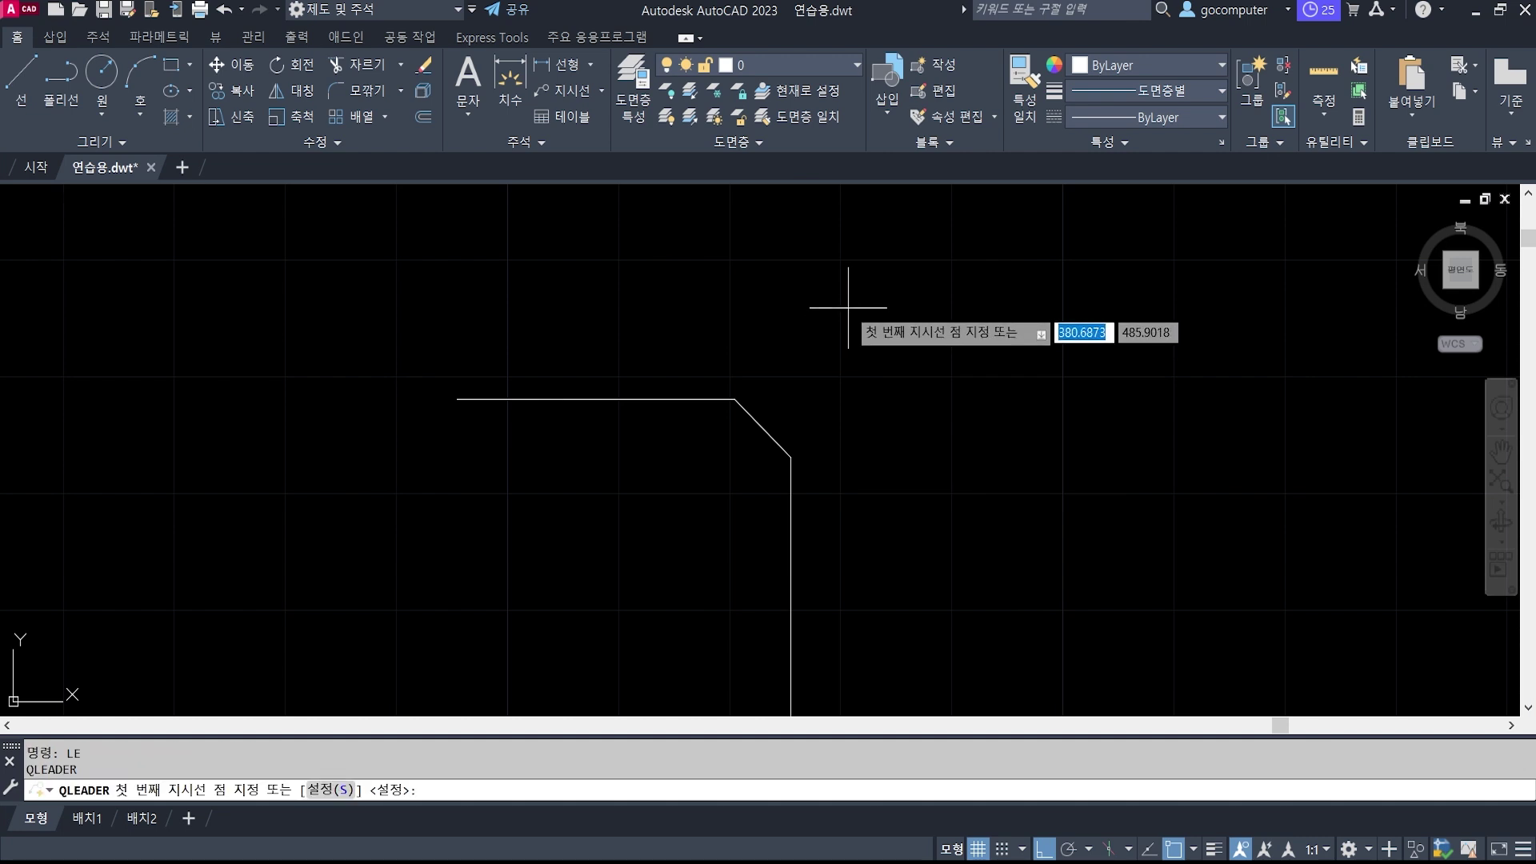
mouse_move(840, 264)
mouse_down()
mouse_move(524, 624)
mouse_move(411, 790)
mouse_up()
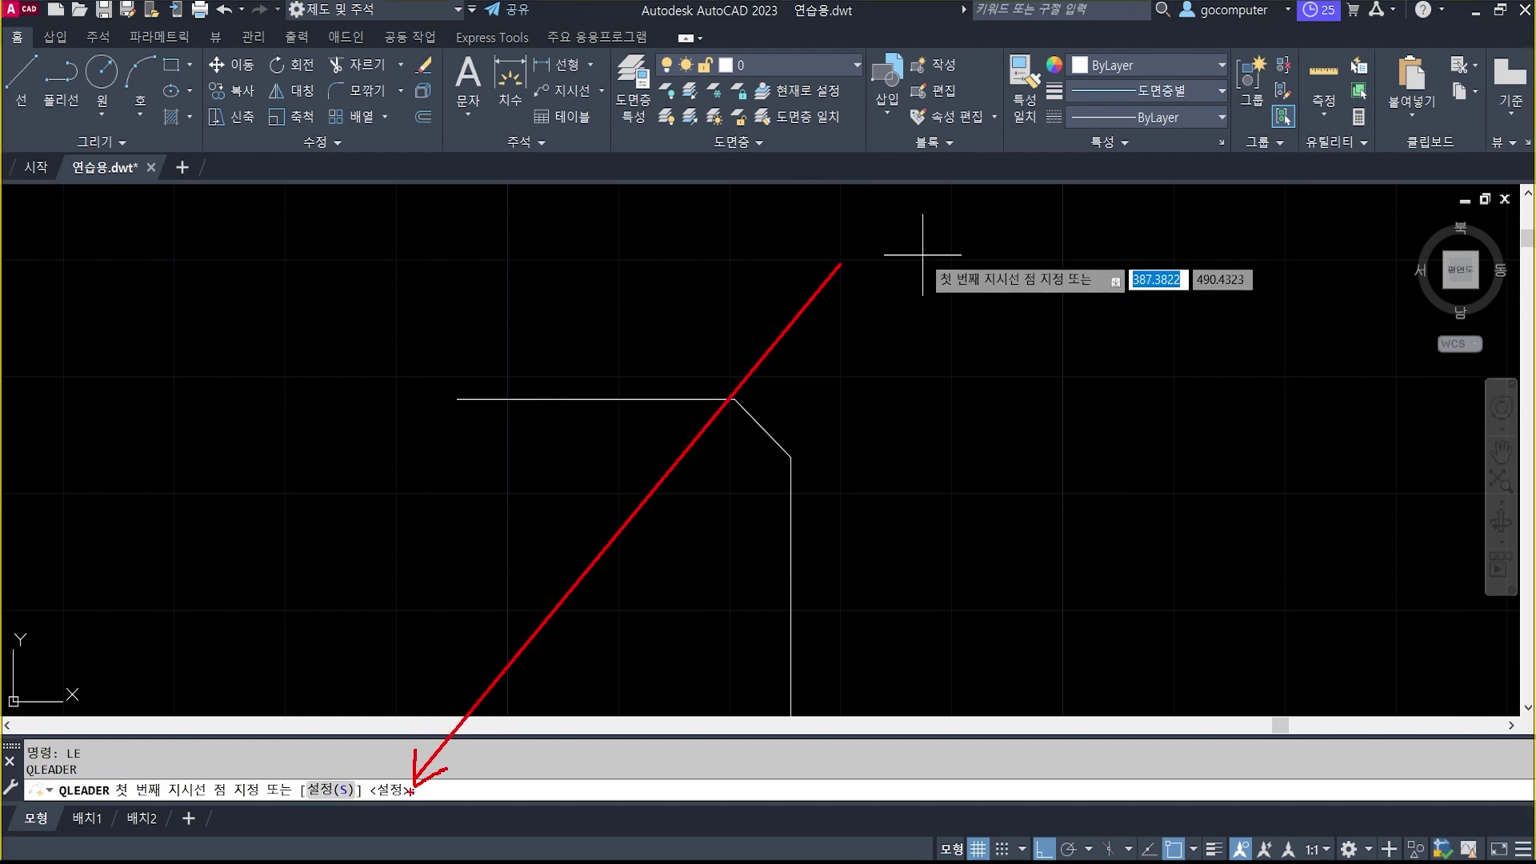
drag(281, 772, 429, 806)
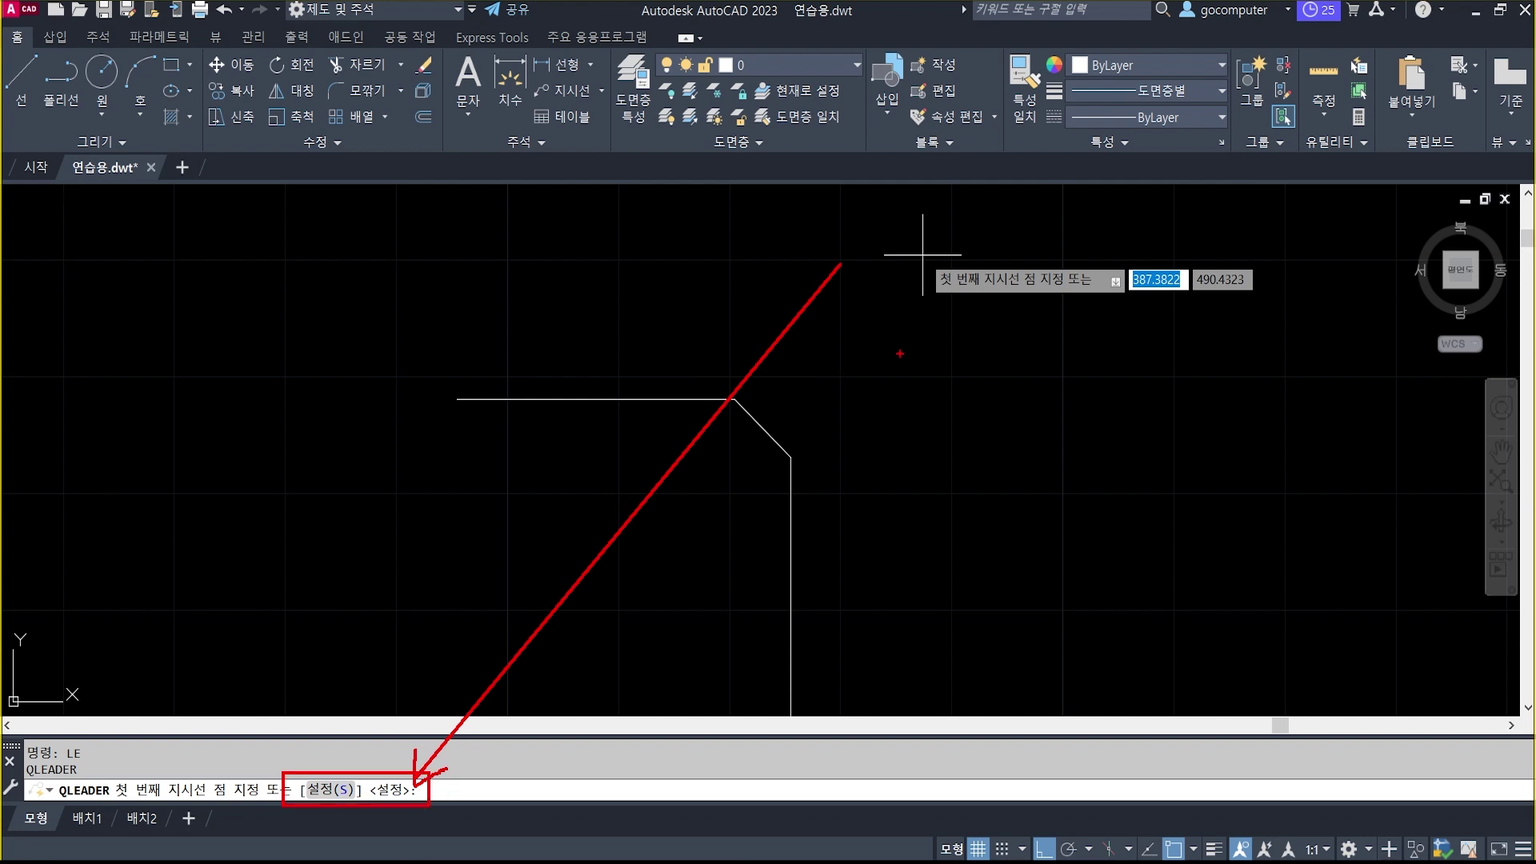
key(Escape)
text(s)
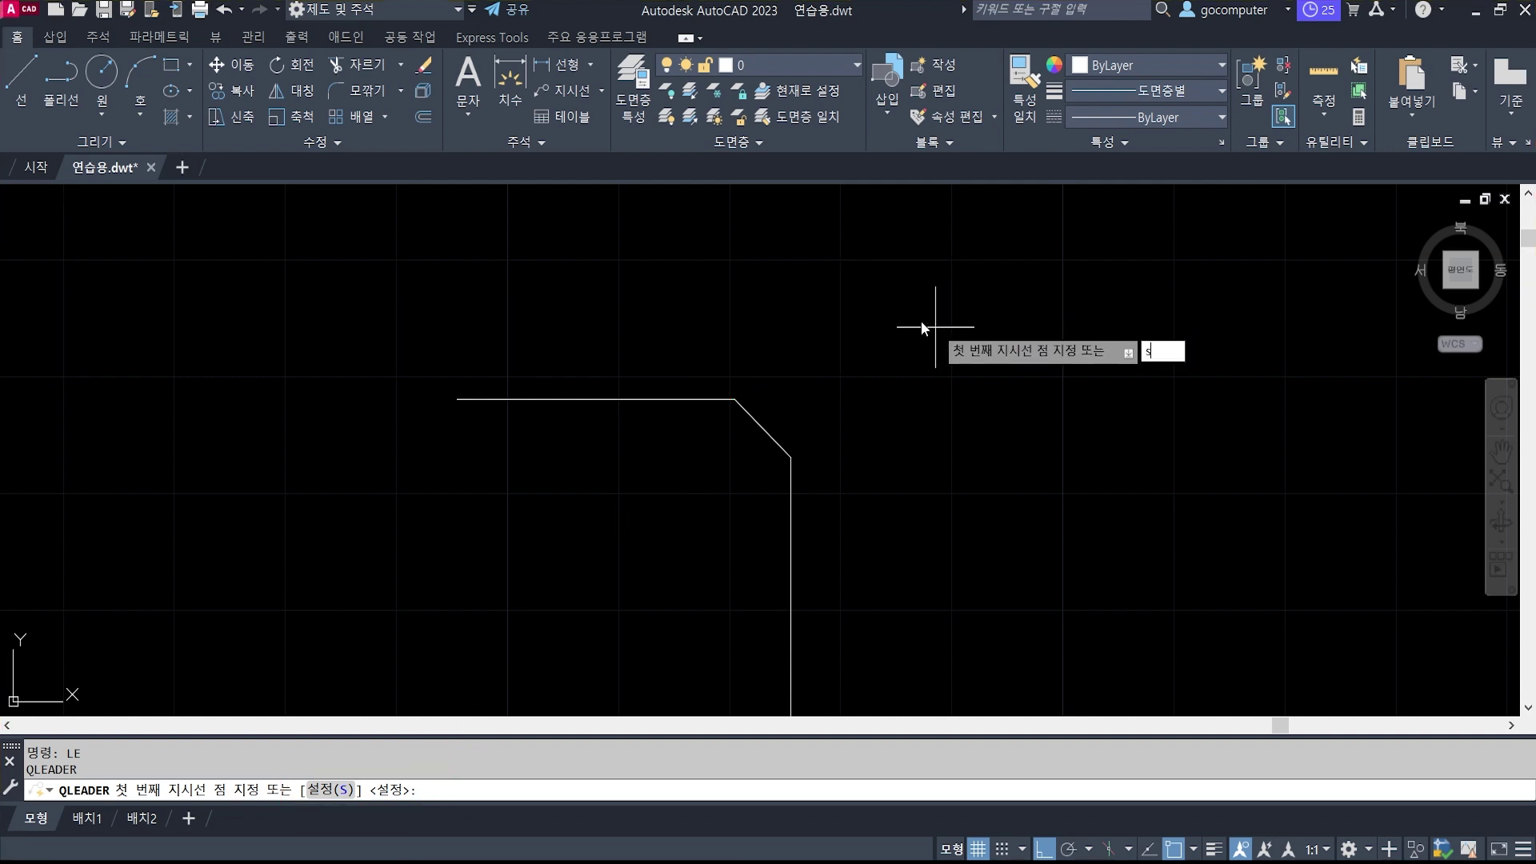
key(Return)
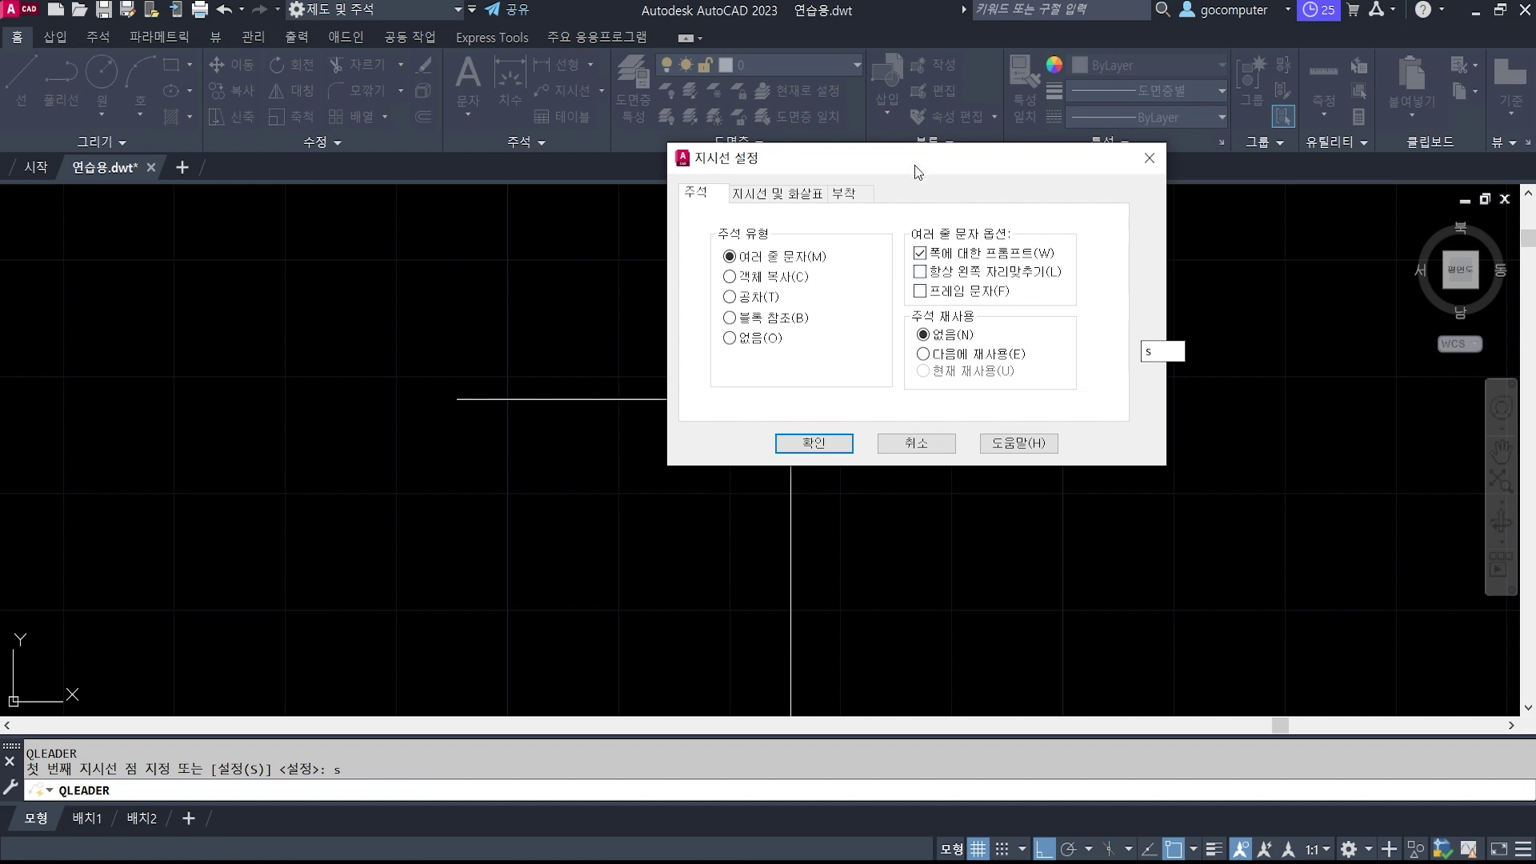
drag(914, 165, 826, 247)
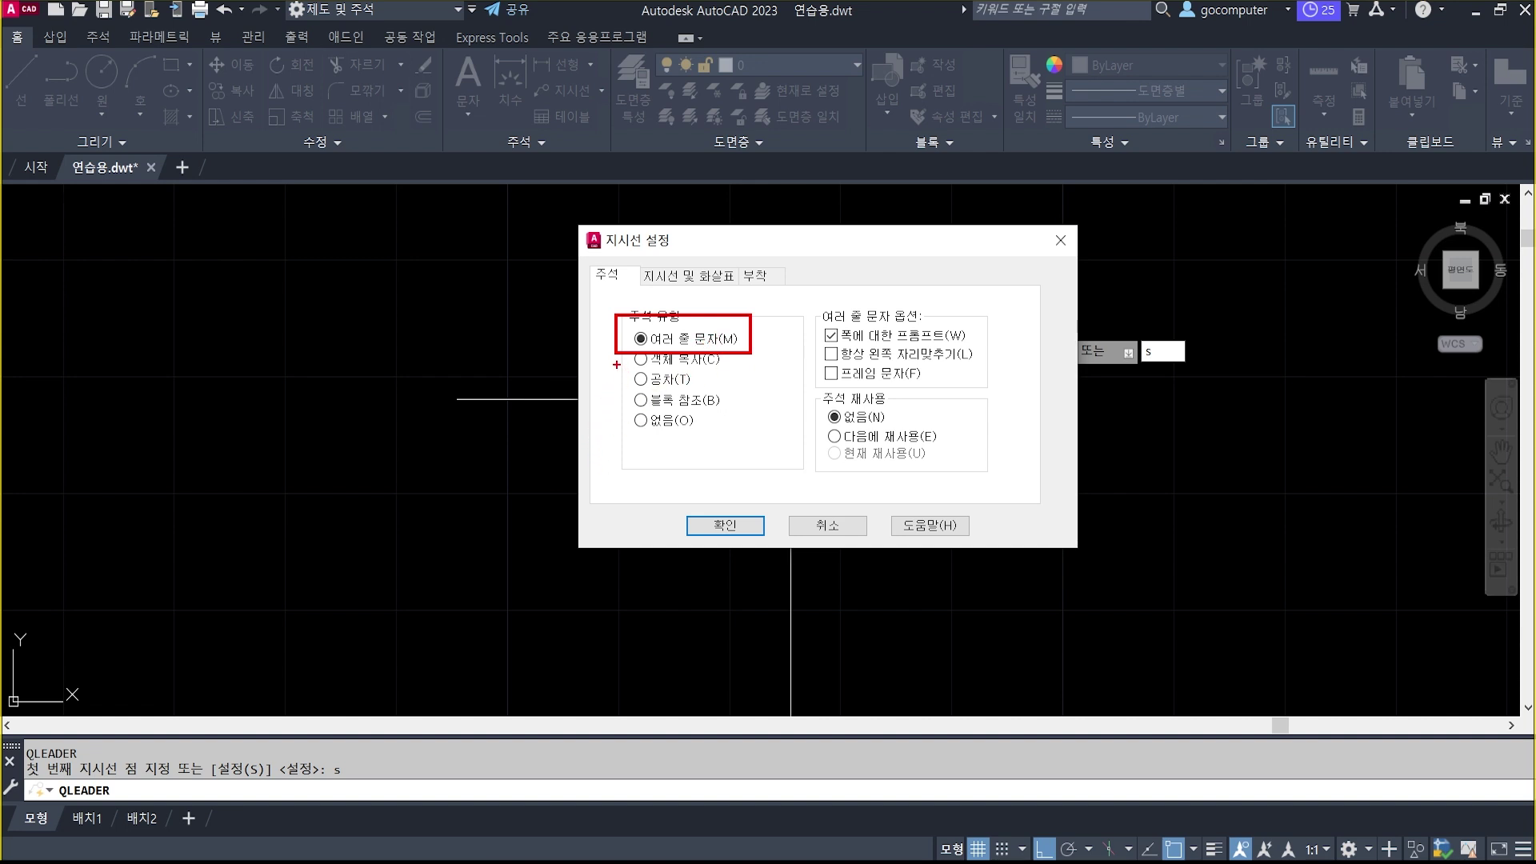
ctrl+drag(615, 364, 754, 392)
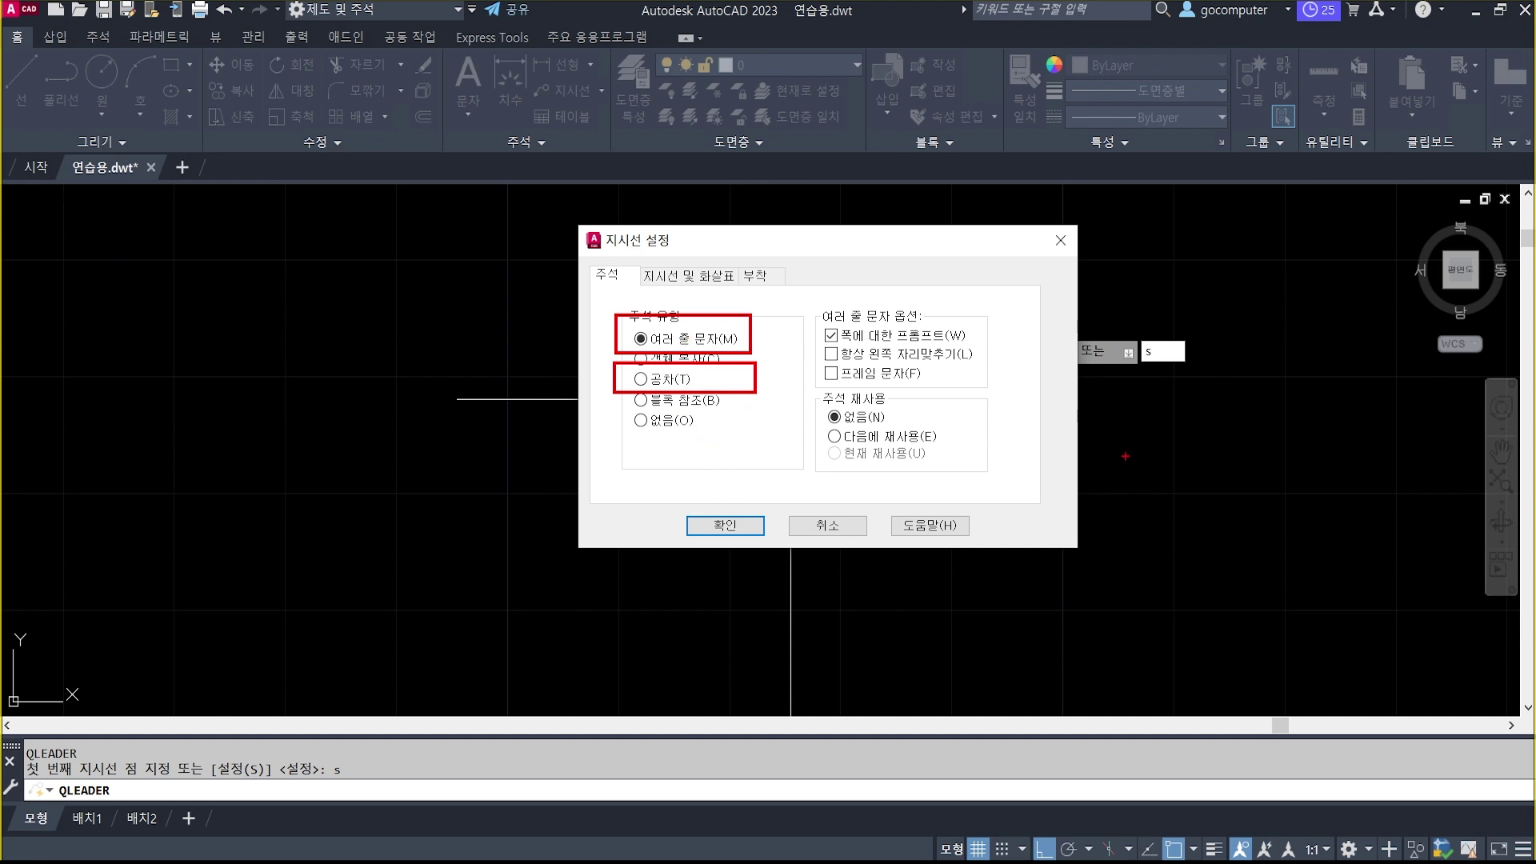
mouse_move(1117, 461)
shift+mouse_down()
mouse_move(1156, 344)
mouse_move(1314, 323)
mouse_move(1314, 336)
shift+mouse_up()
drag(1215, 261, 1216, 284)
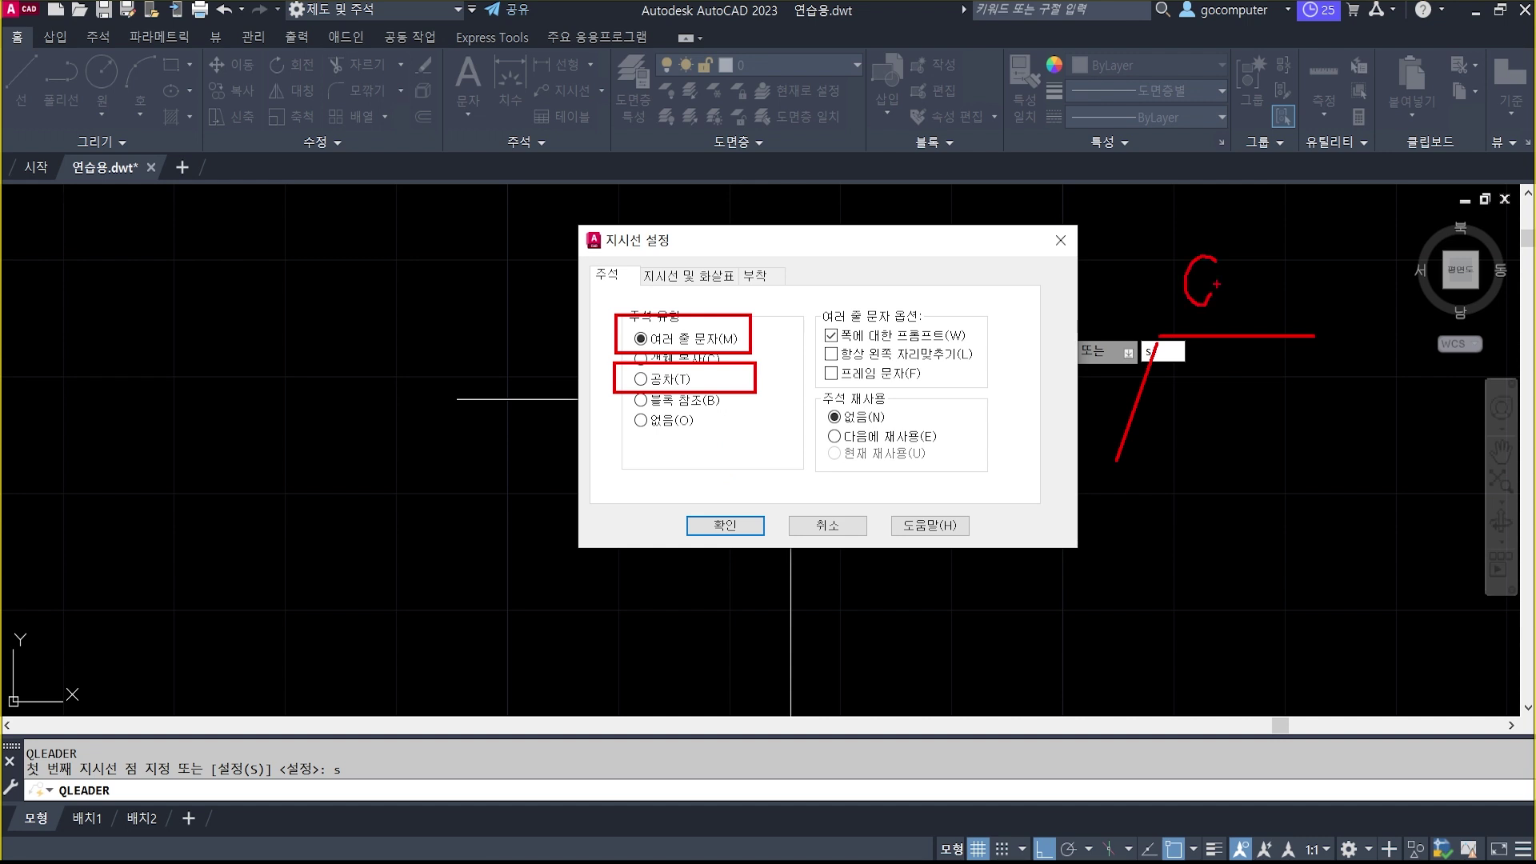
drag(1232, 223, 1239, 269)
key(Escape)
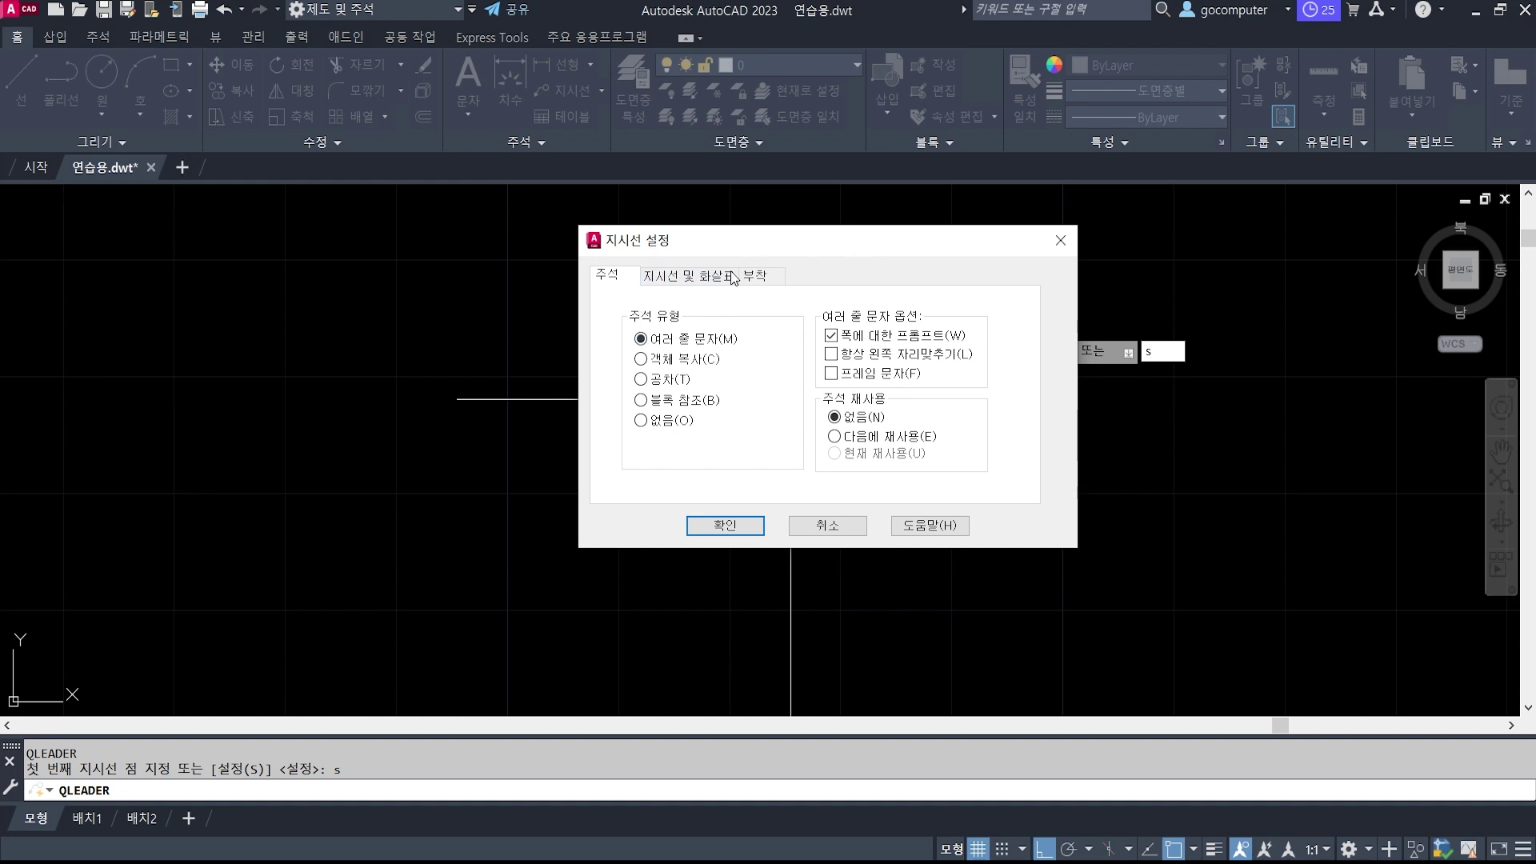
Check the leader line and arrowhead options, and bring up the multiline text attachment settings.
click(697, 277)
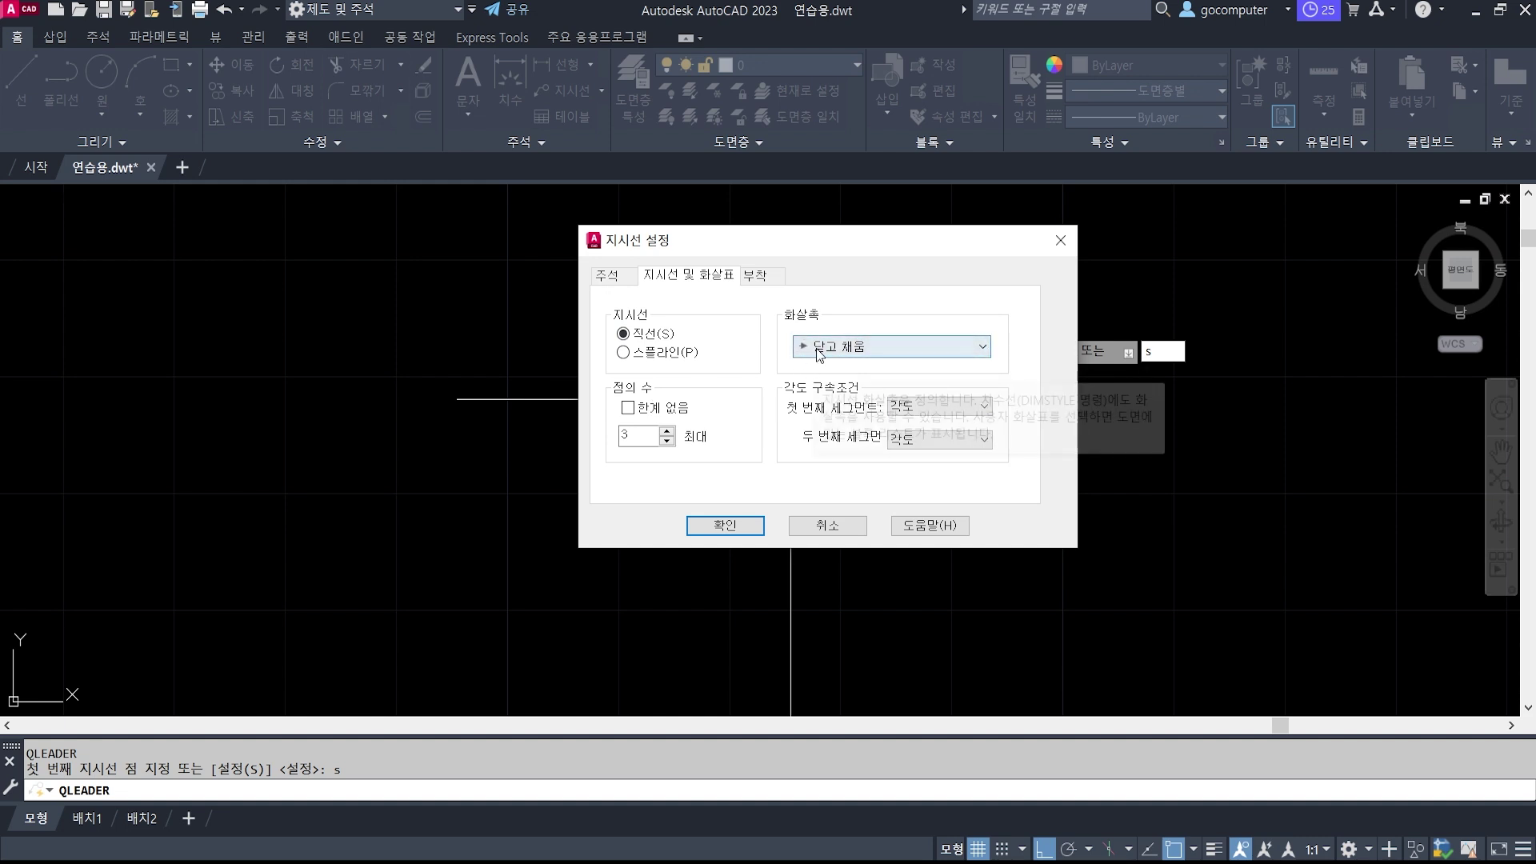
click(760, 276)
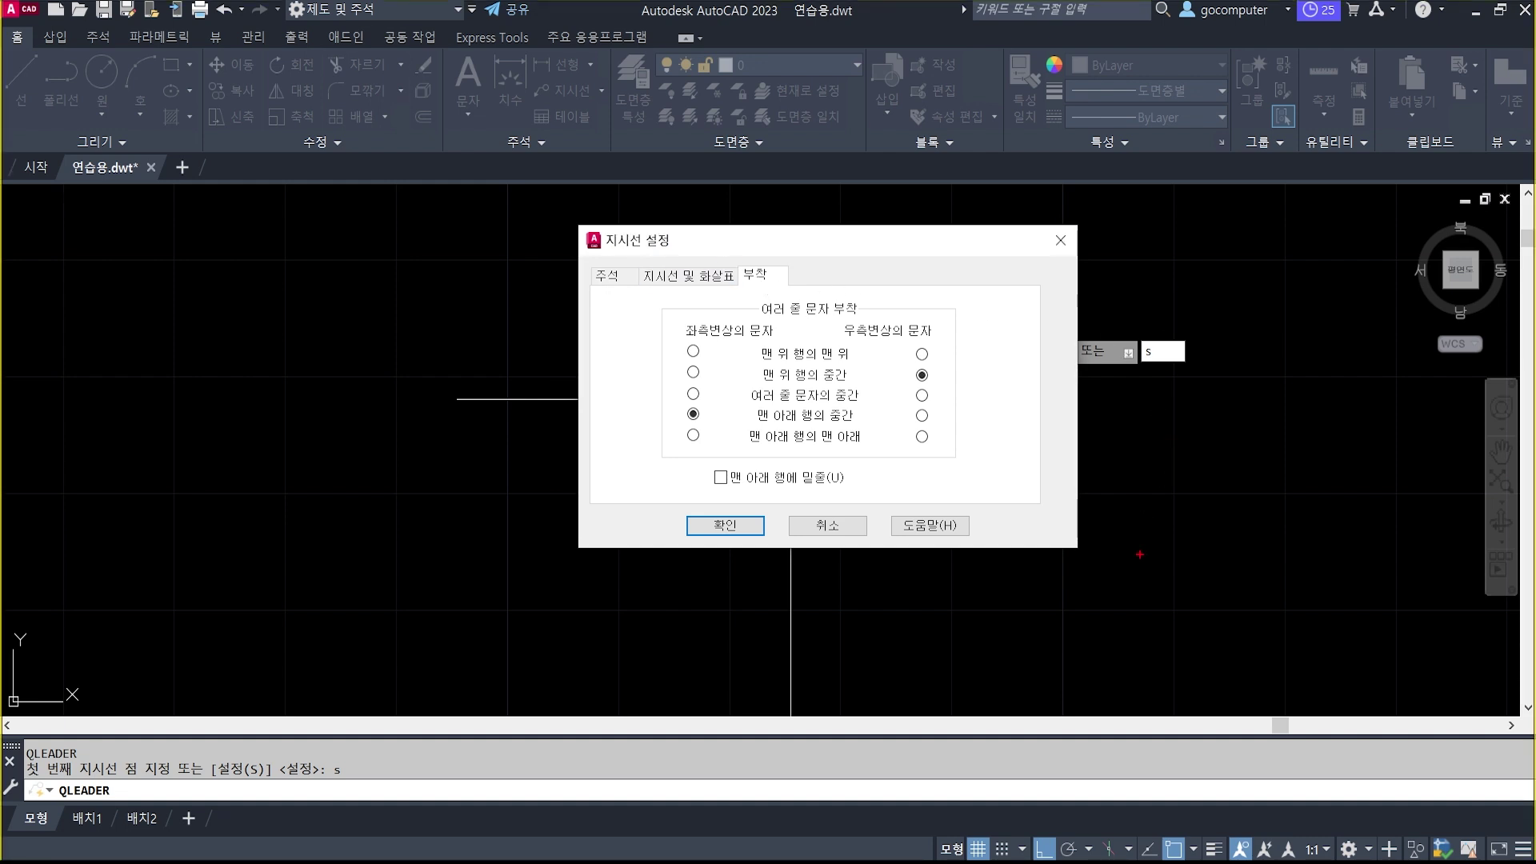
drag(822, 284, 723, 432)
drag(735, 327, 810, 408)
drag(716, 510, 758, 492)
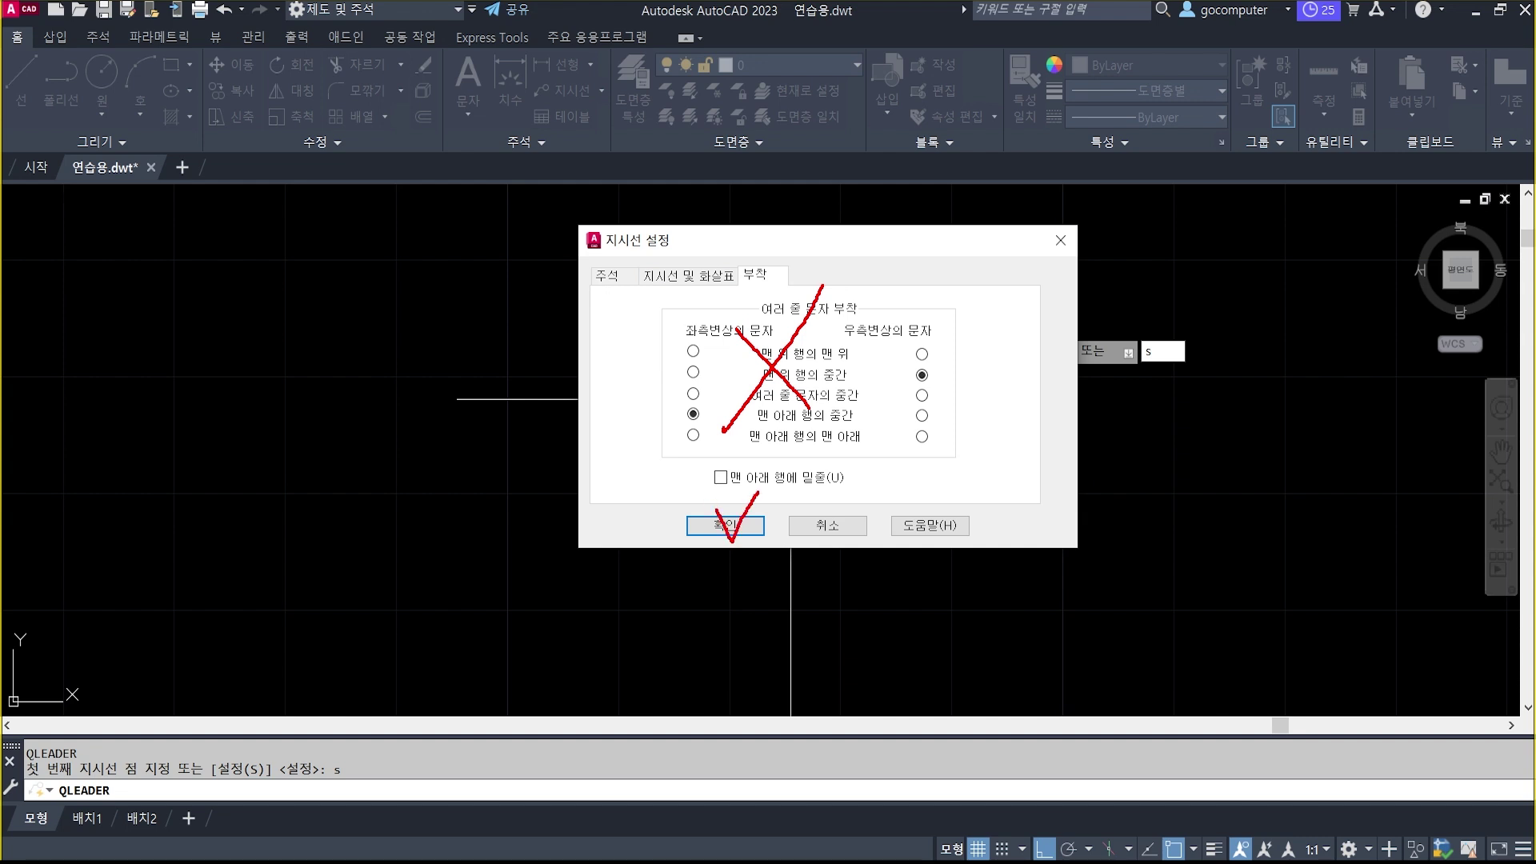
mouse_move(1087, 606)
mouse_down()
mouse_move(1130, 492)
mouse_move(1297, 494)
mouse_move(1282, 509)
mouse_up()
drag(1282, 463, 1312, 461)
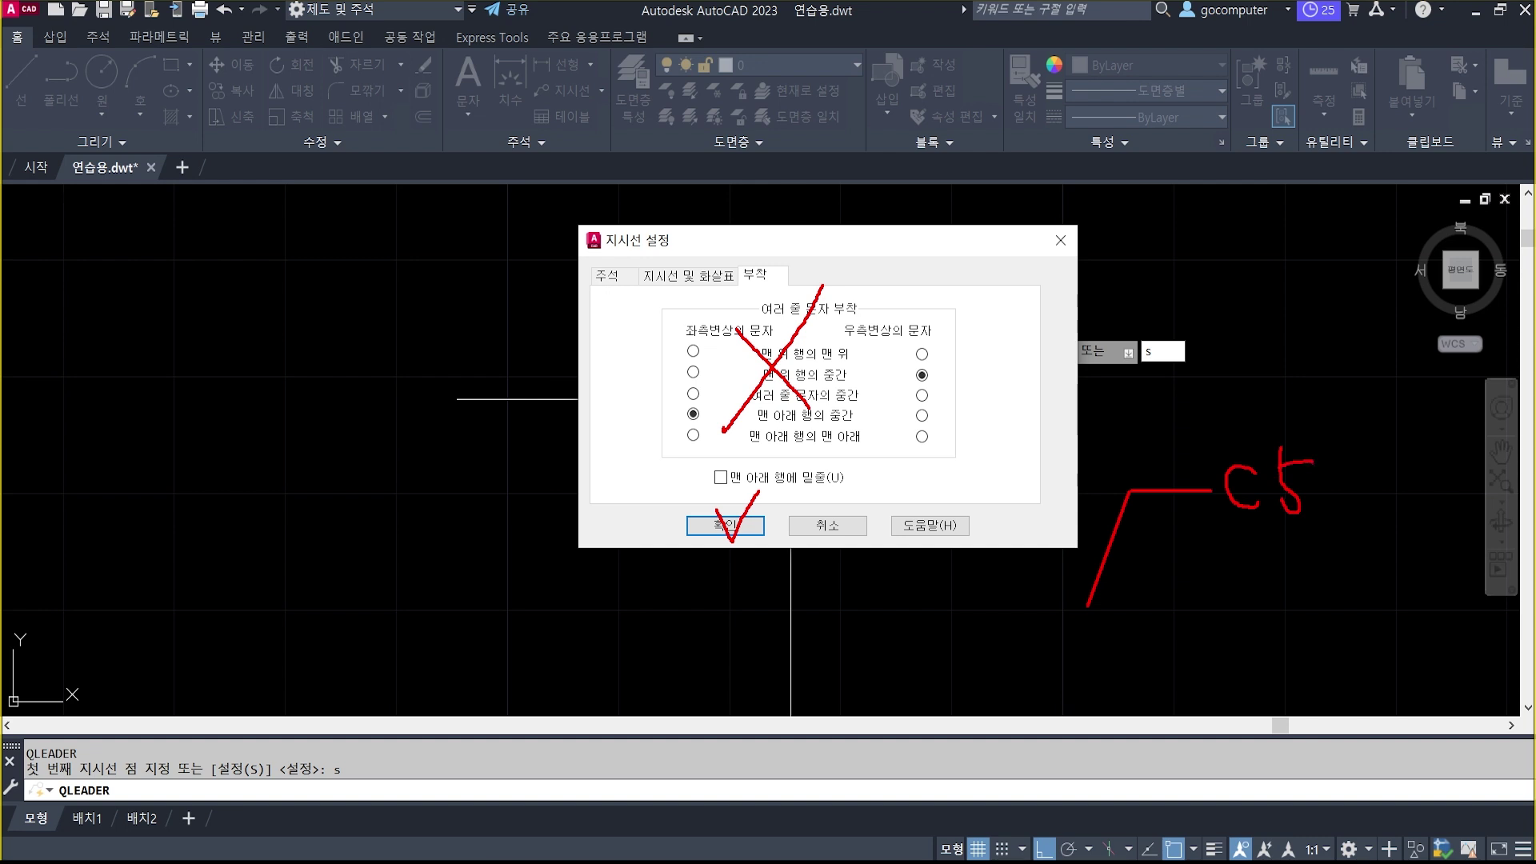
mouse_move(1270, 535)
mouse_down()
mouse_move(1380, 503)
mouse_move(1281, 545)
mouse_up()
mouse_move(1288, 474)
mouse_down()
mouse_move(1166, 445)
mouse_move(1189, 438)
mouse_up()
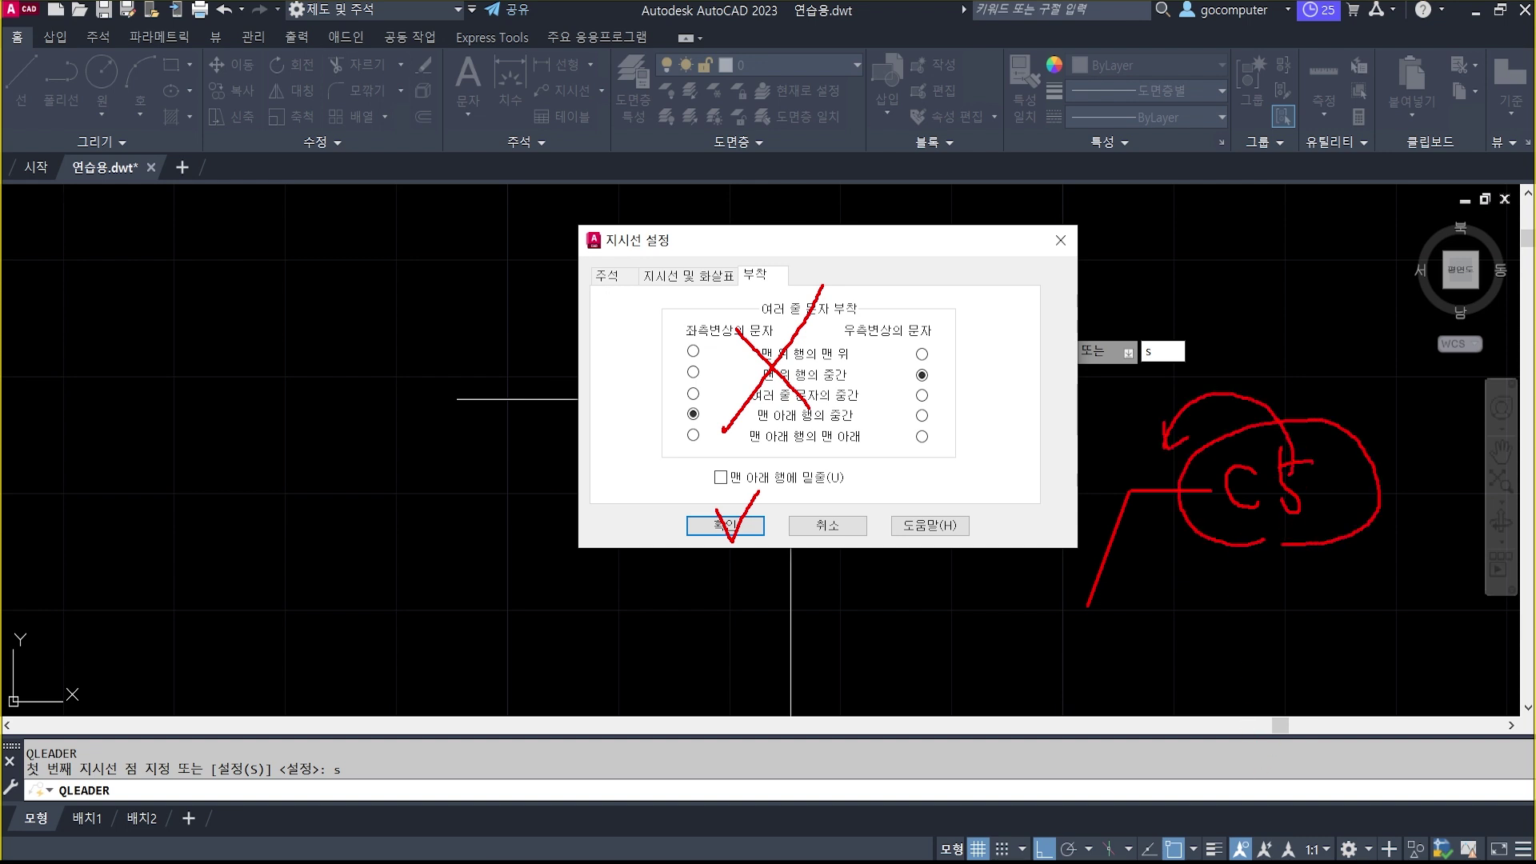
mouse_move(1186, 288)
mouse_down()
mouse_move(1224, 214)
mouse_move(1322, 214)
mouse_move(1238, 198)
mouse_move(1277, 205)
mouse_up()
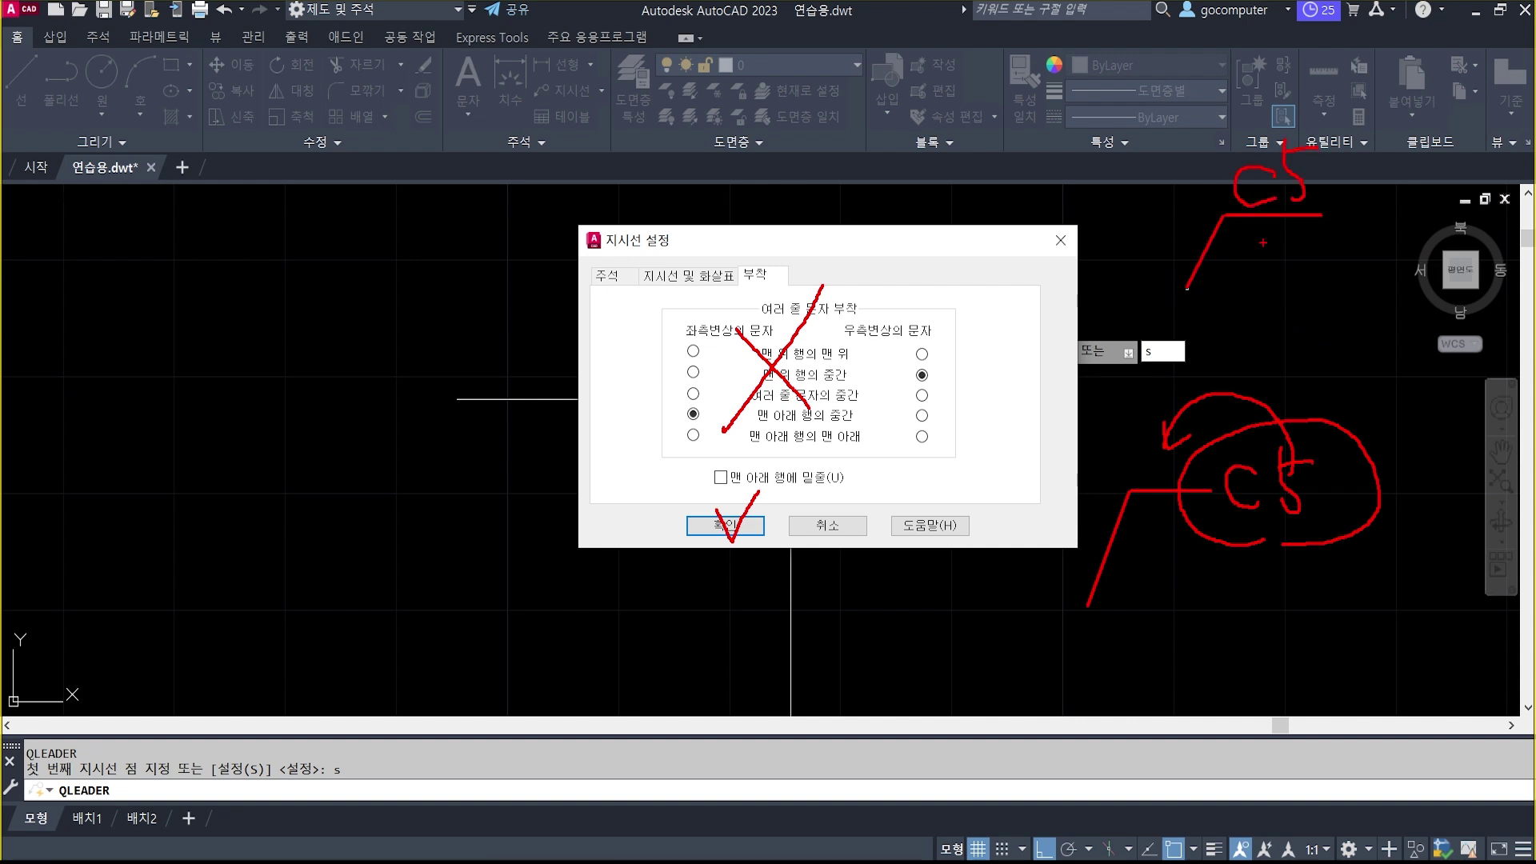
mouse_move(1262, 242)
mouse_down()
mouse_move(1179, 164)
mouse_move(1253, 250)
mouse_up()
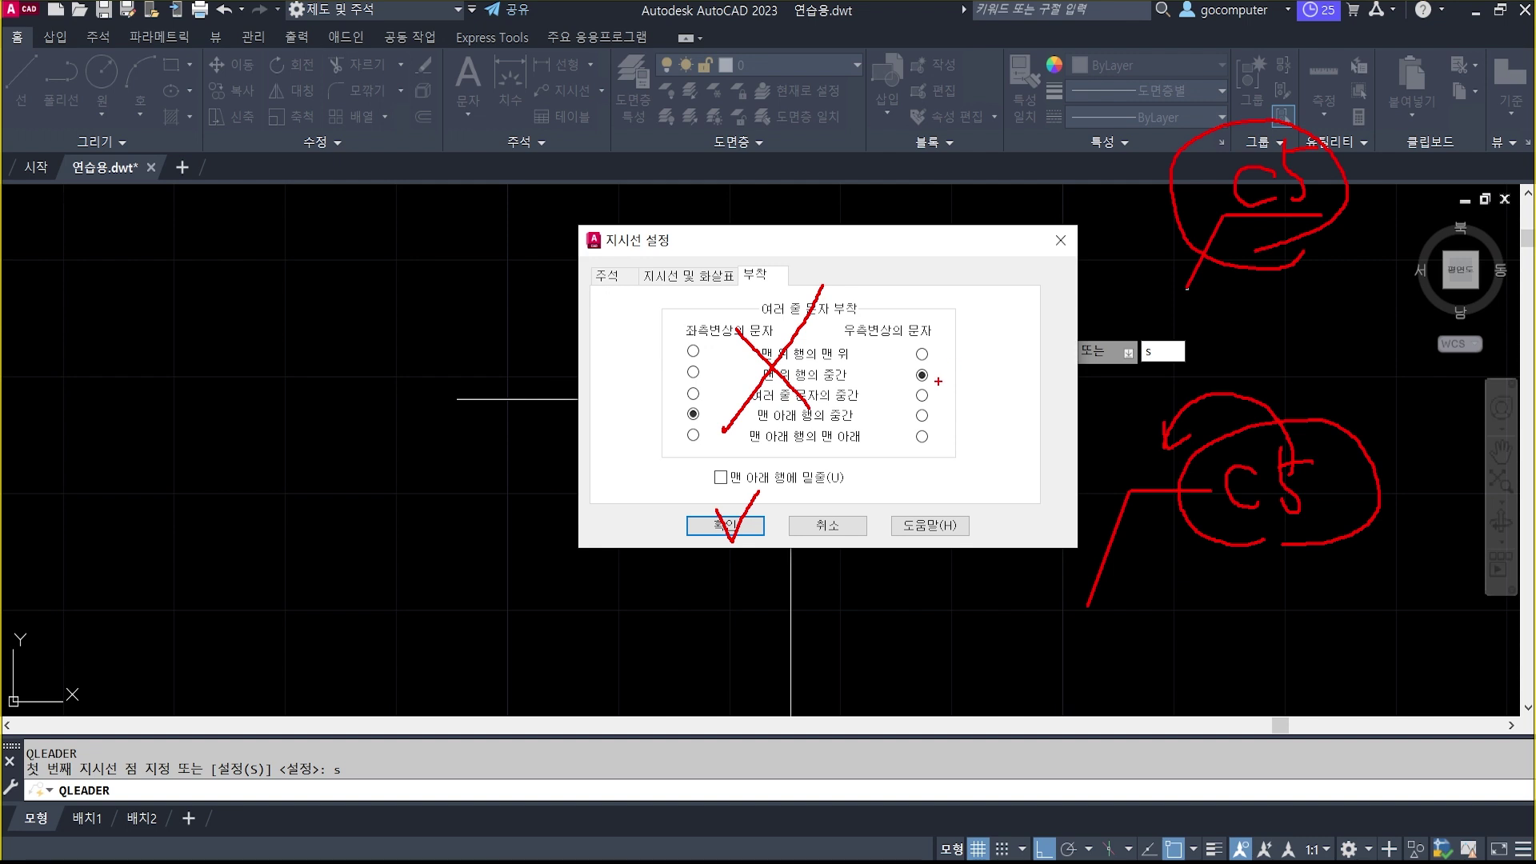
key(e)
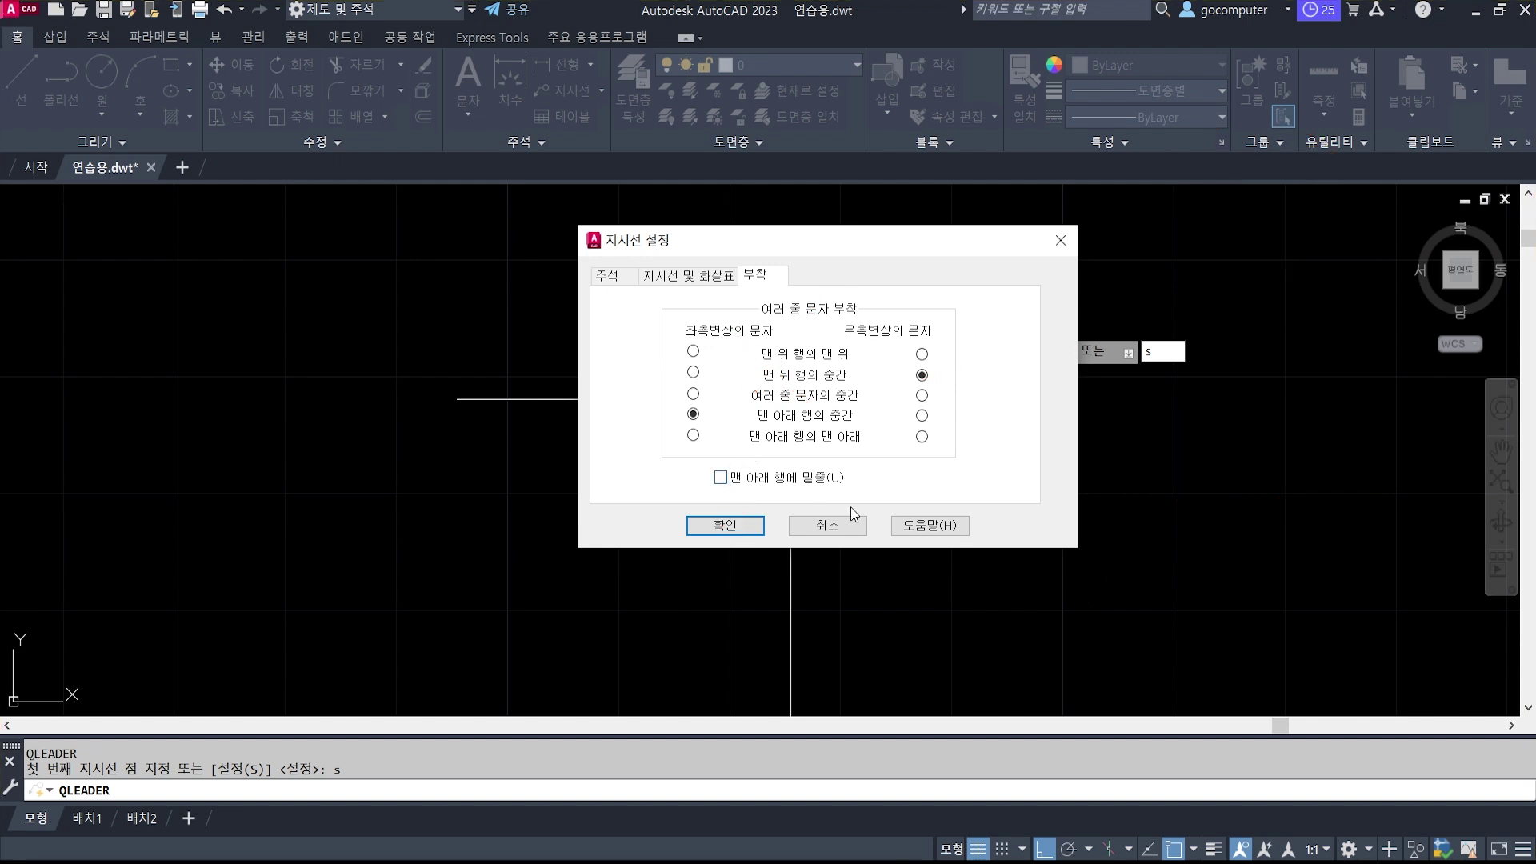
Turn on underlining of the bottom line (맨 아래 행에 밑줄) for the leader text and accept the leader settings.
drag(689, 455, 856, 507)
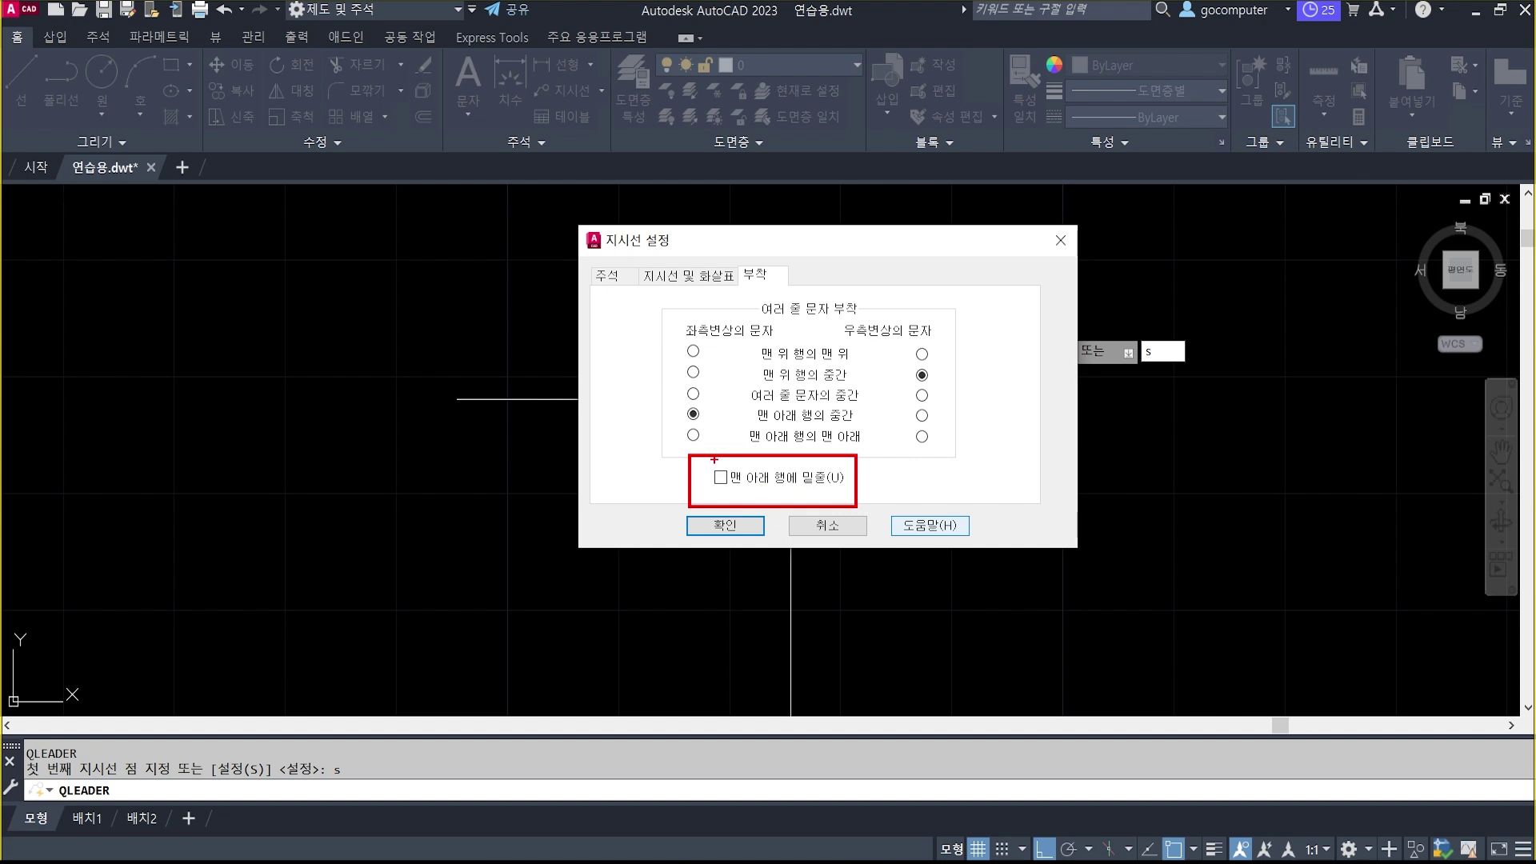
drag(713, 461, 746, 441)
key(e)
click(720, 478)
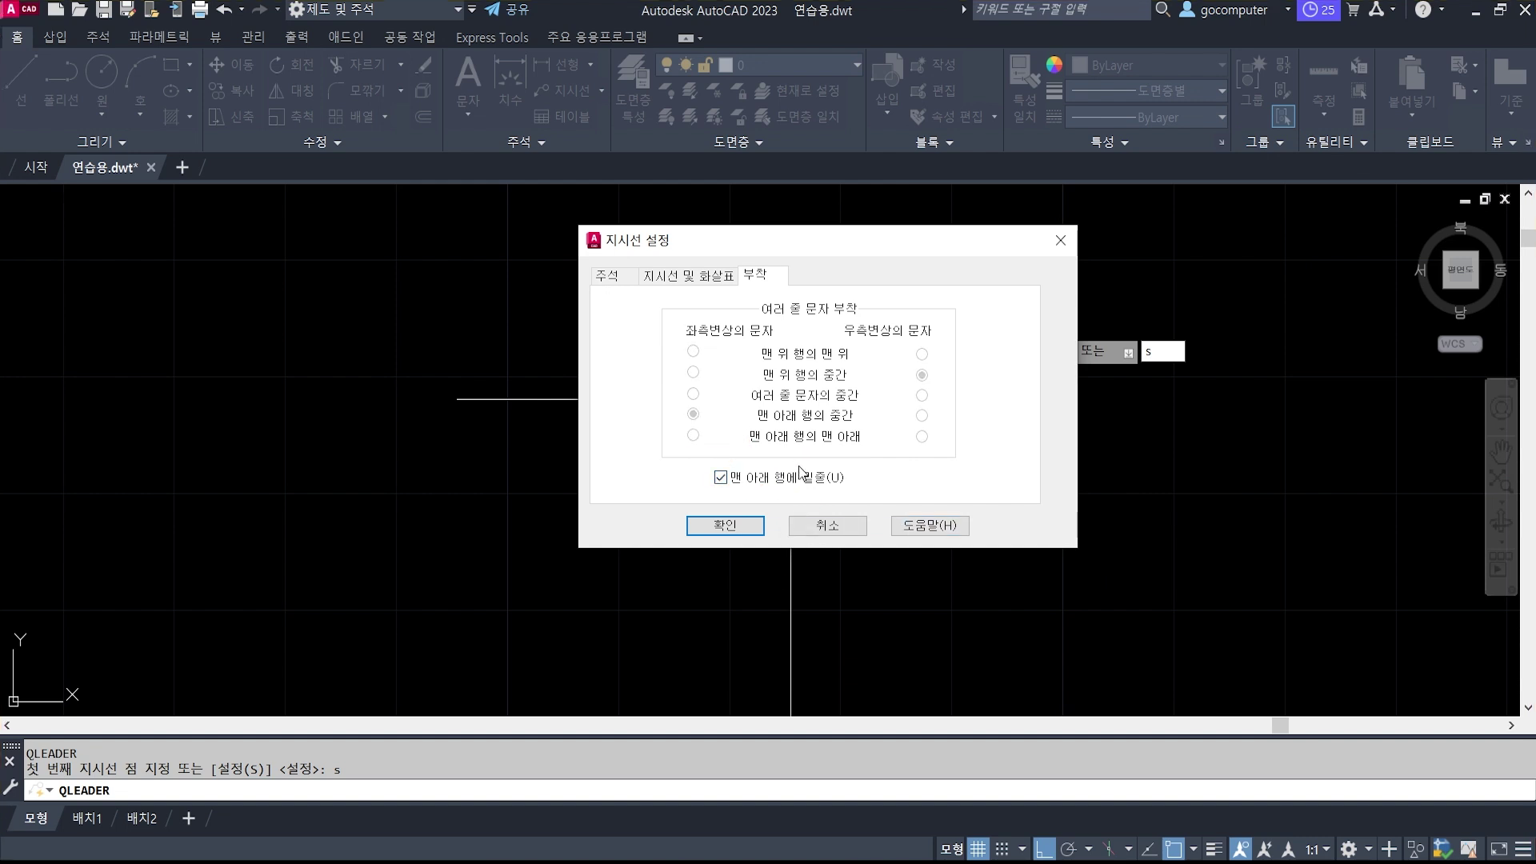
click(713, 530)
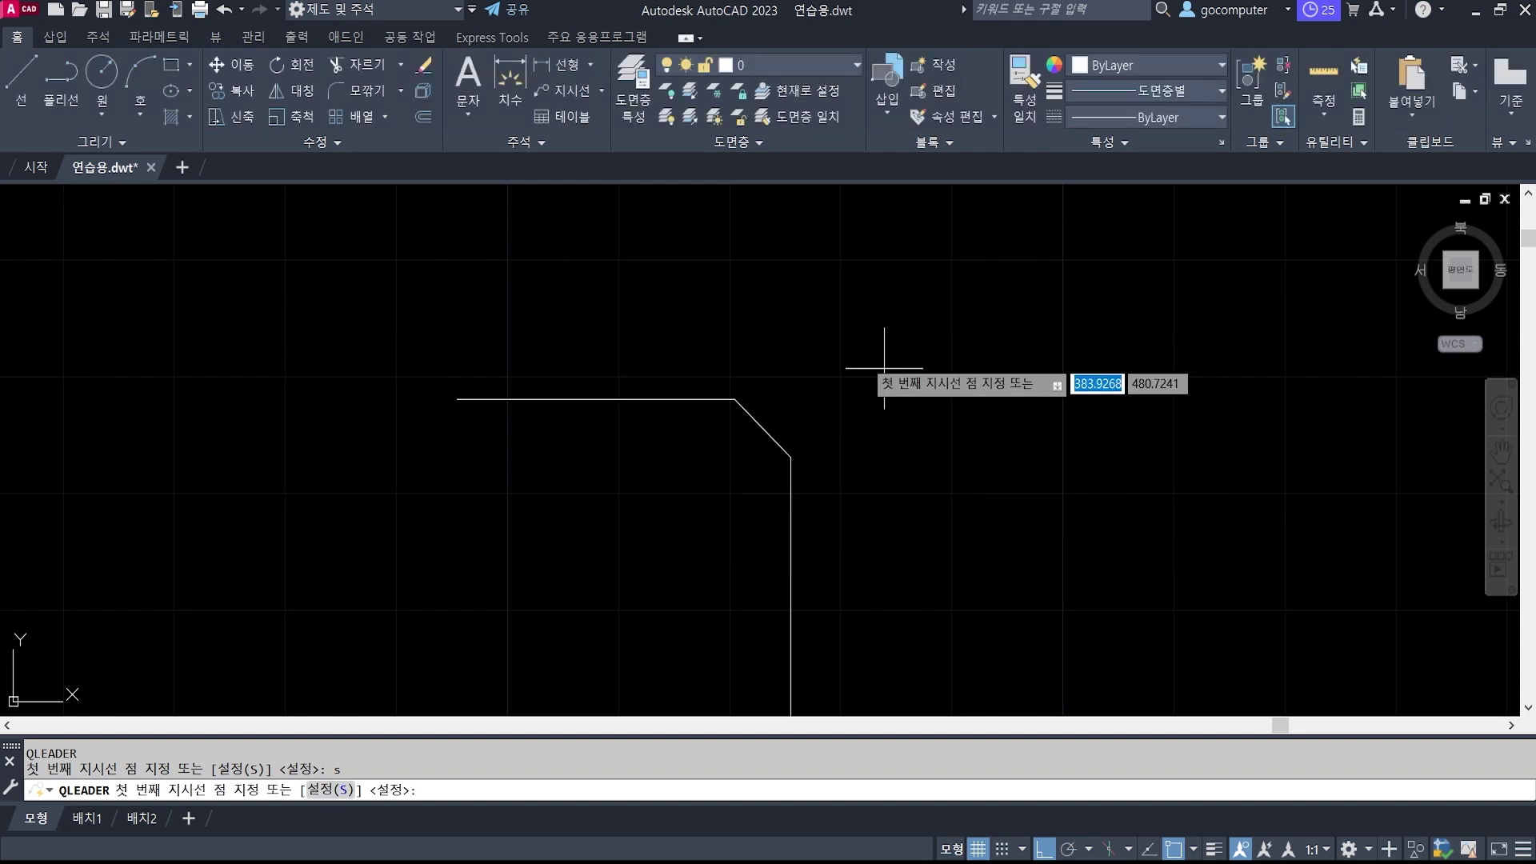
Place the leader with its arrow on the chamfer's midpoint, an angled segment up and to the right without ortho, and a short horizontal landing with ortho on.
click(761, 428)
click(1043, 848)
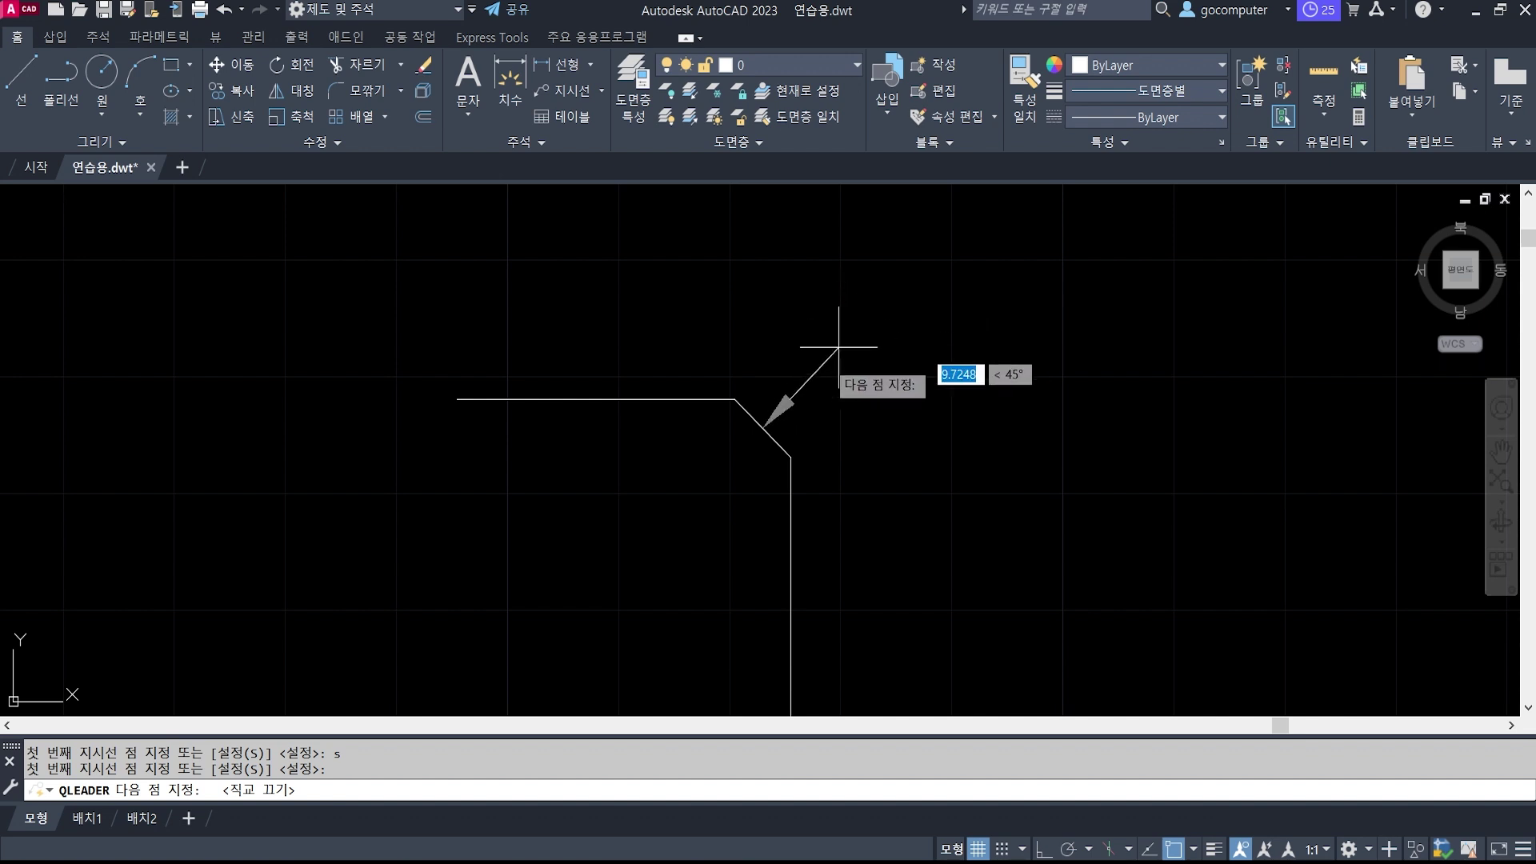
scroll(816, 348, up, 2)
scroll(749, 420, up, 3)
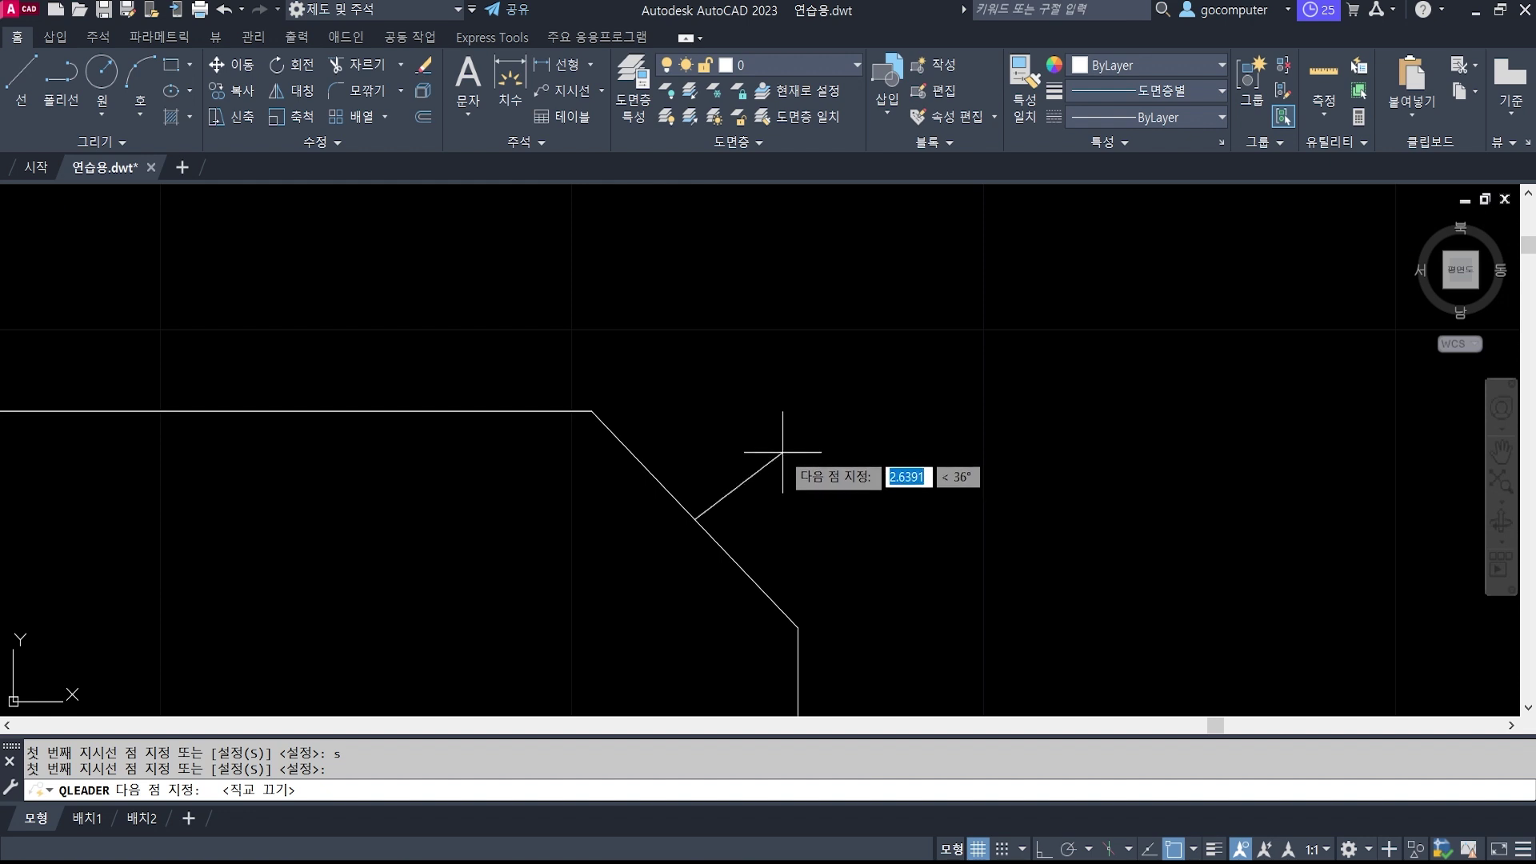
middle_drag(785, 447, 732, 466)
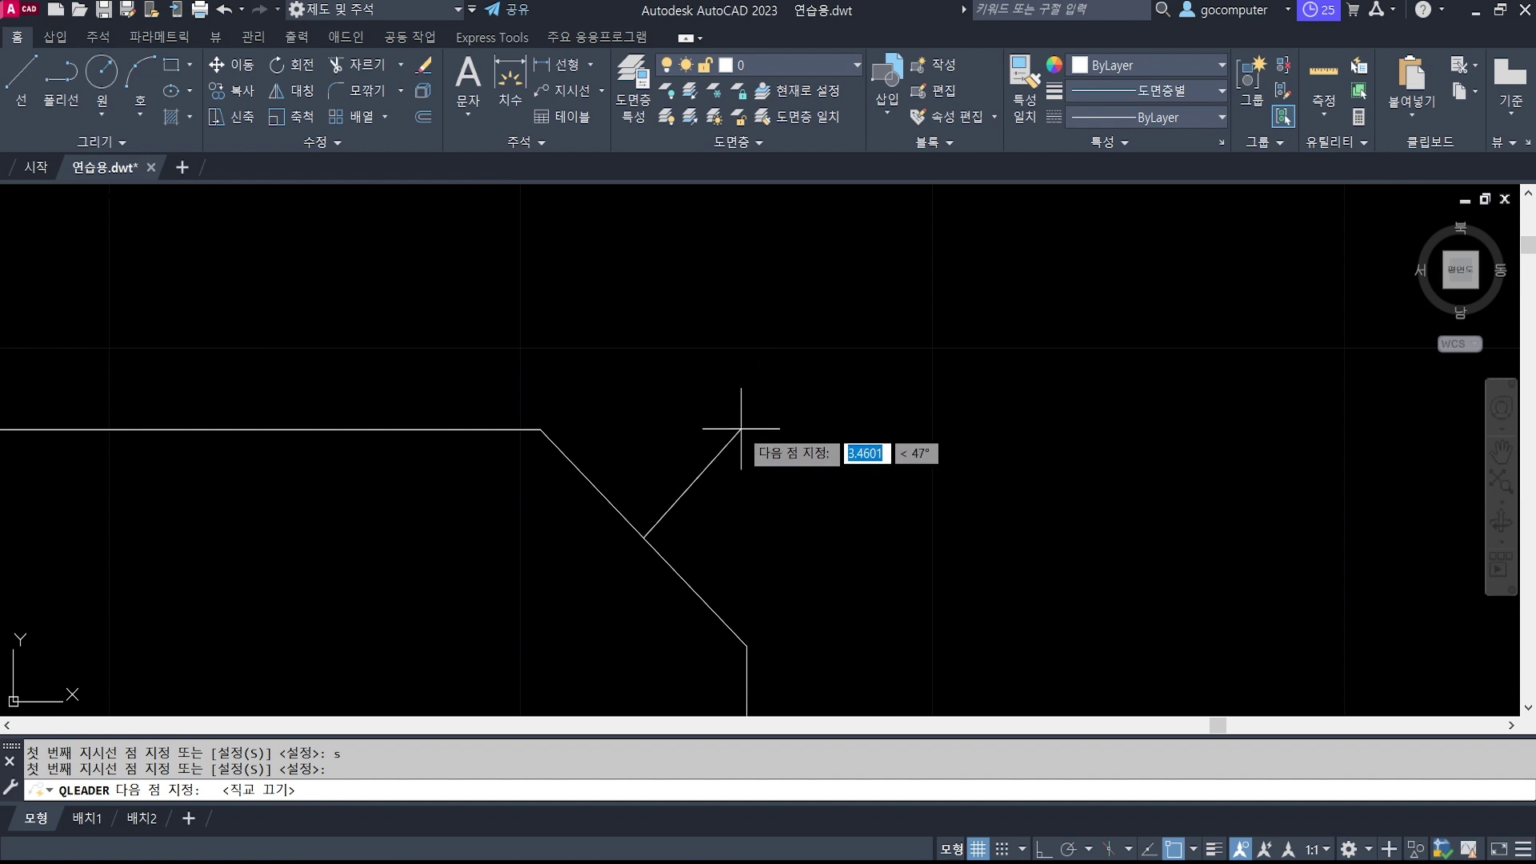
scroll(741, 429, down, 1)
scroll(740, 428, down, 2)
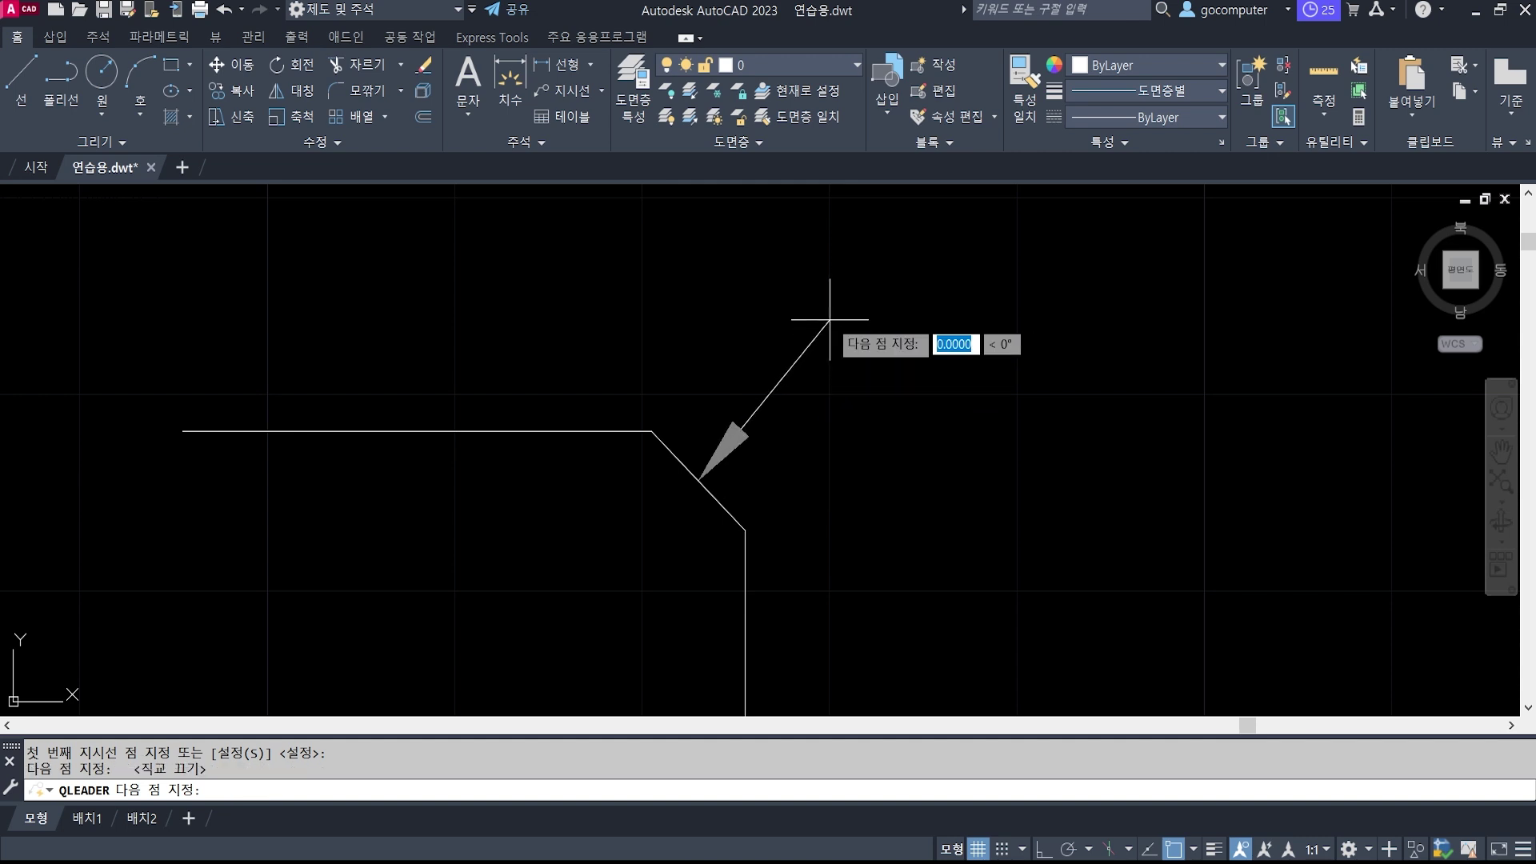
click(829, 319)
click(1044, 849)
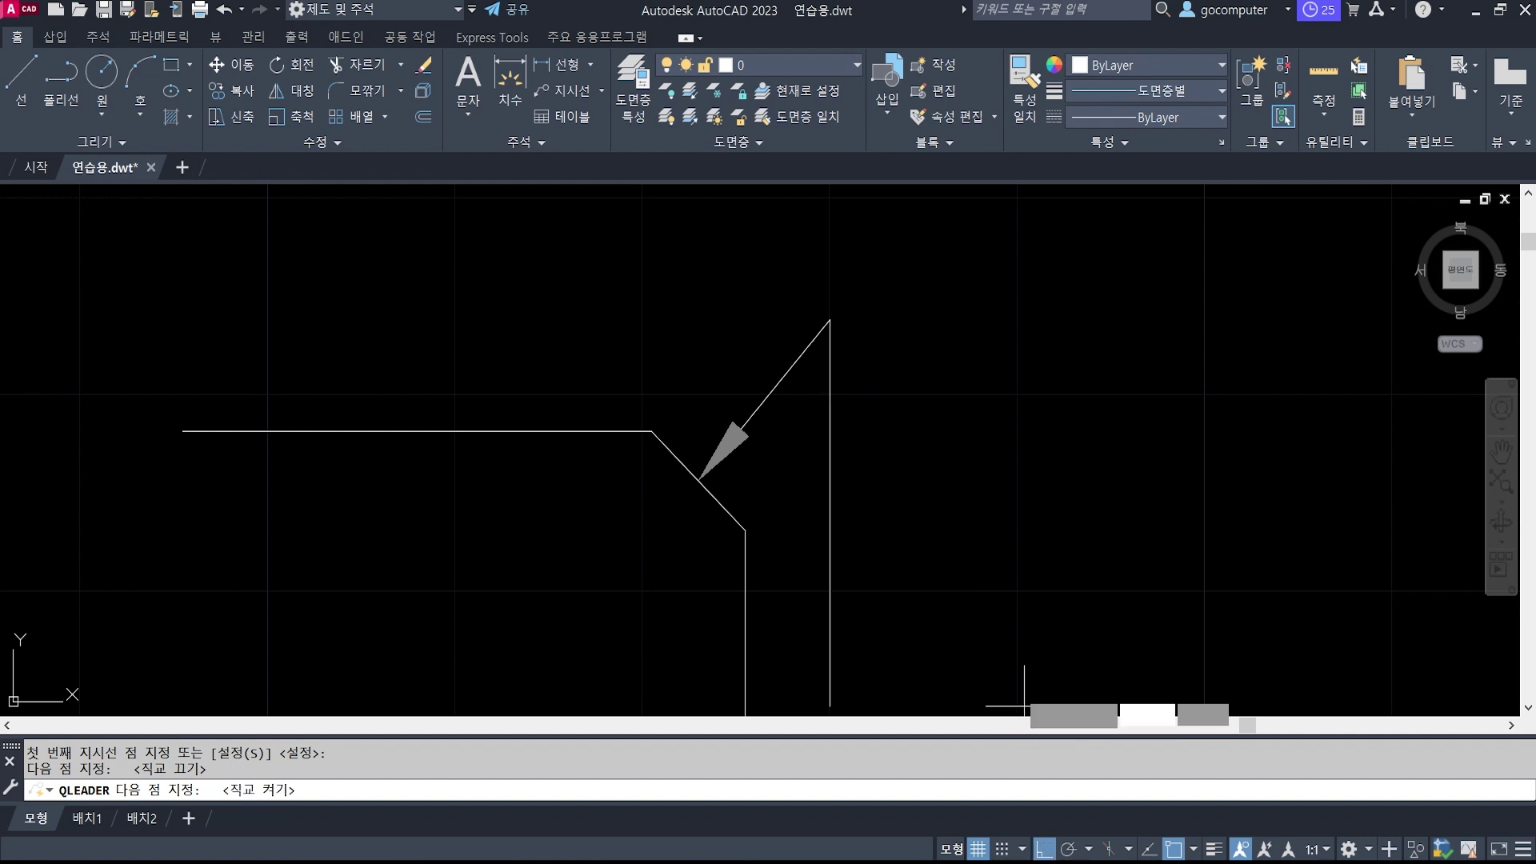
click(843, 315)
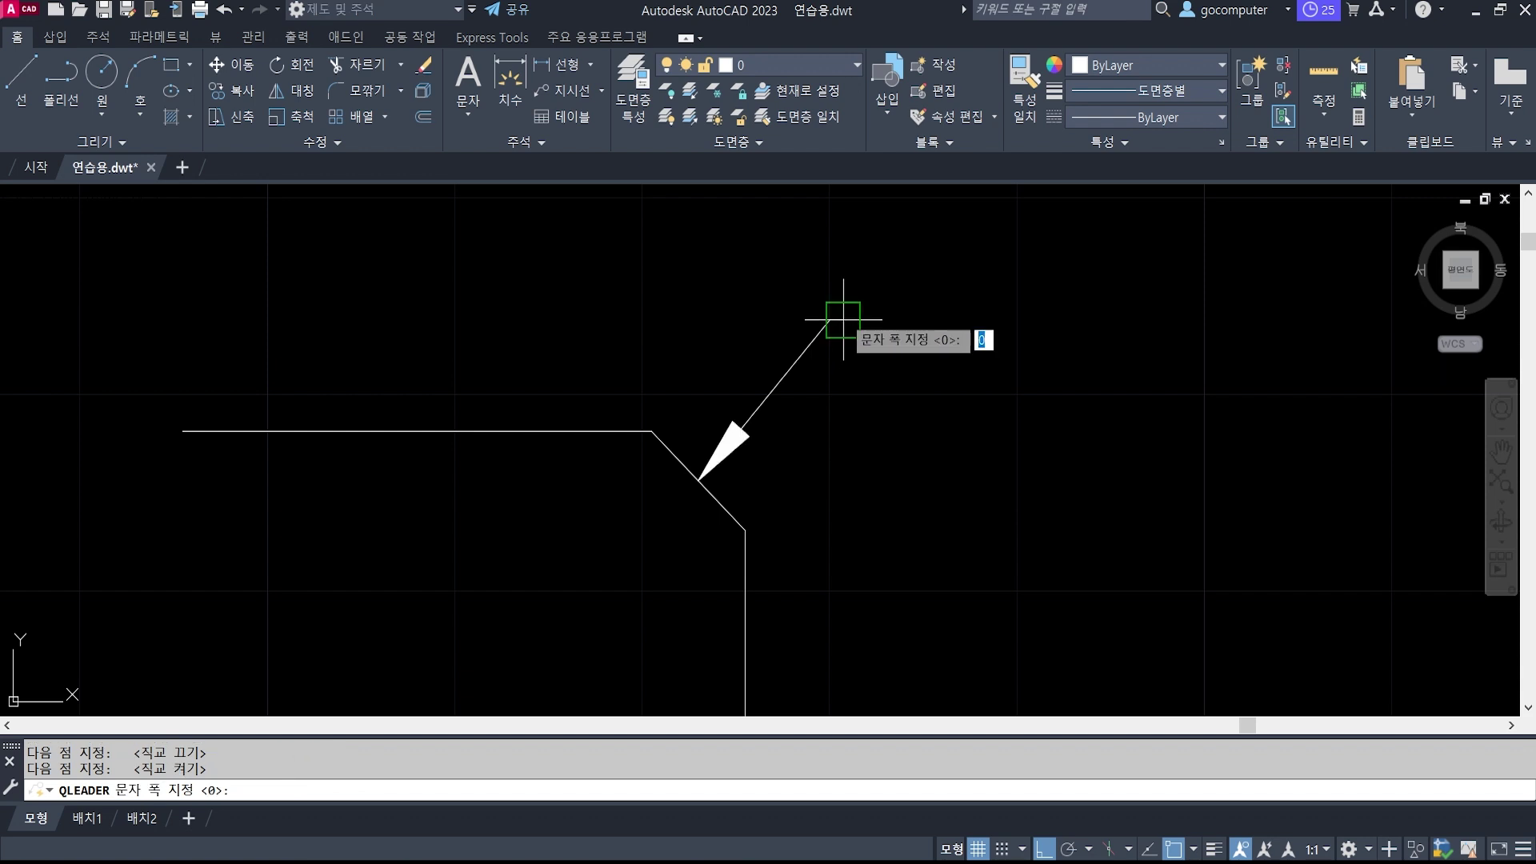
Accept the default text width, enter C5 as the leader's multiline text and finish the annotation.
key(Return)
key(Return)
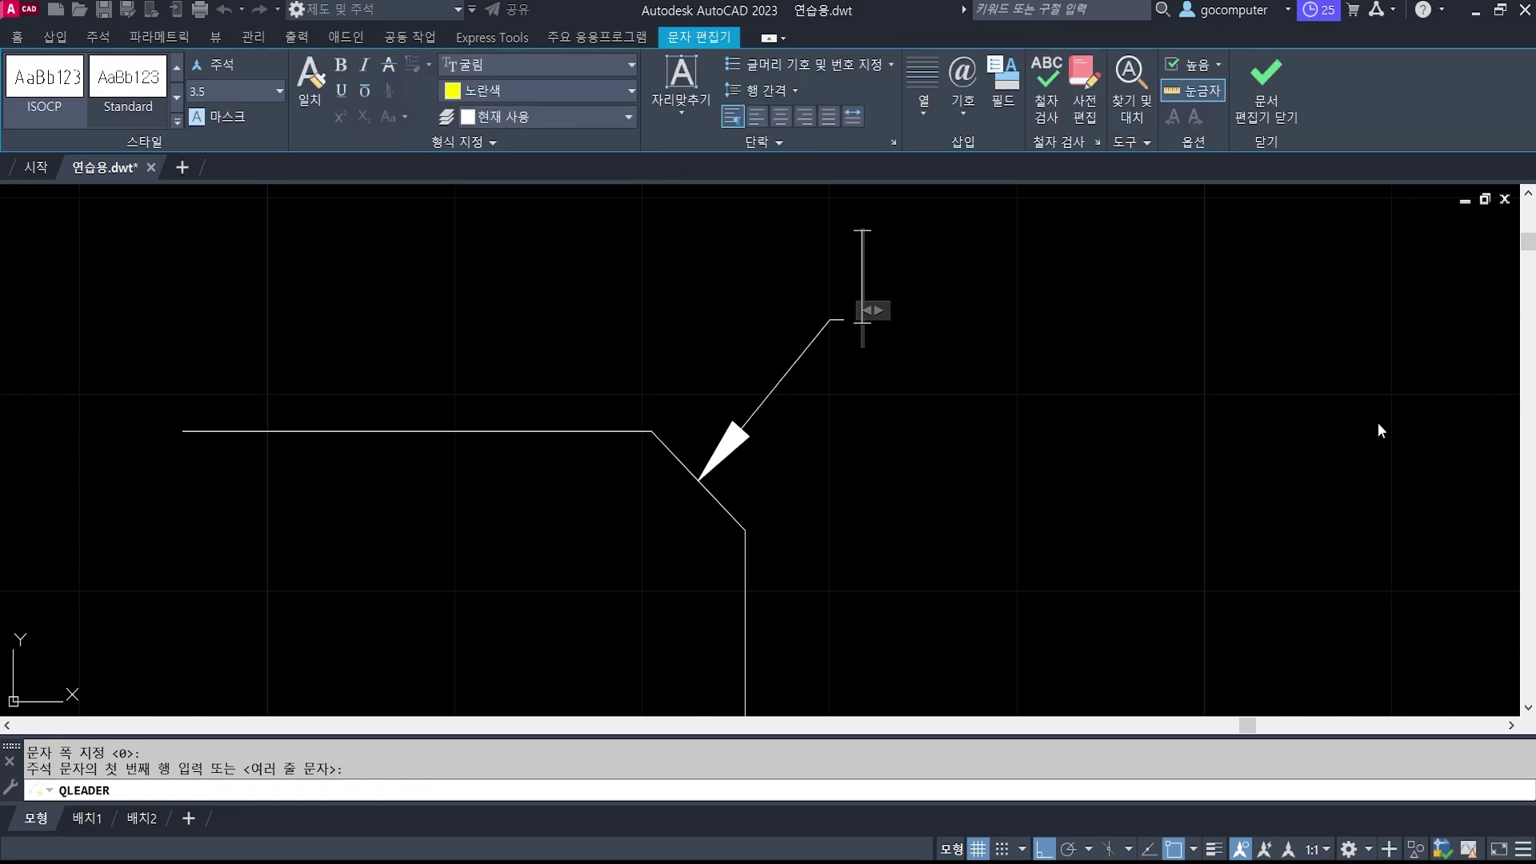
text(C5)
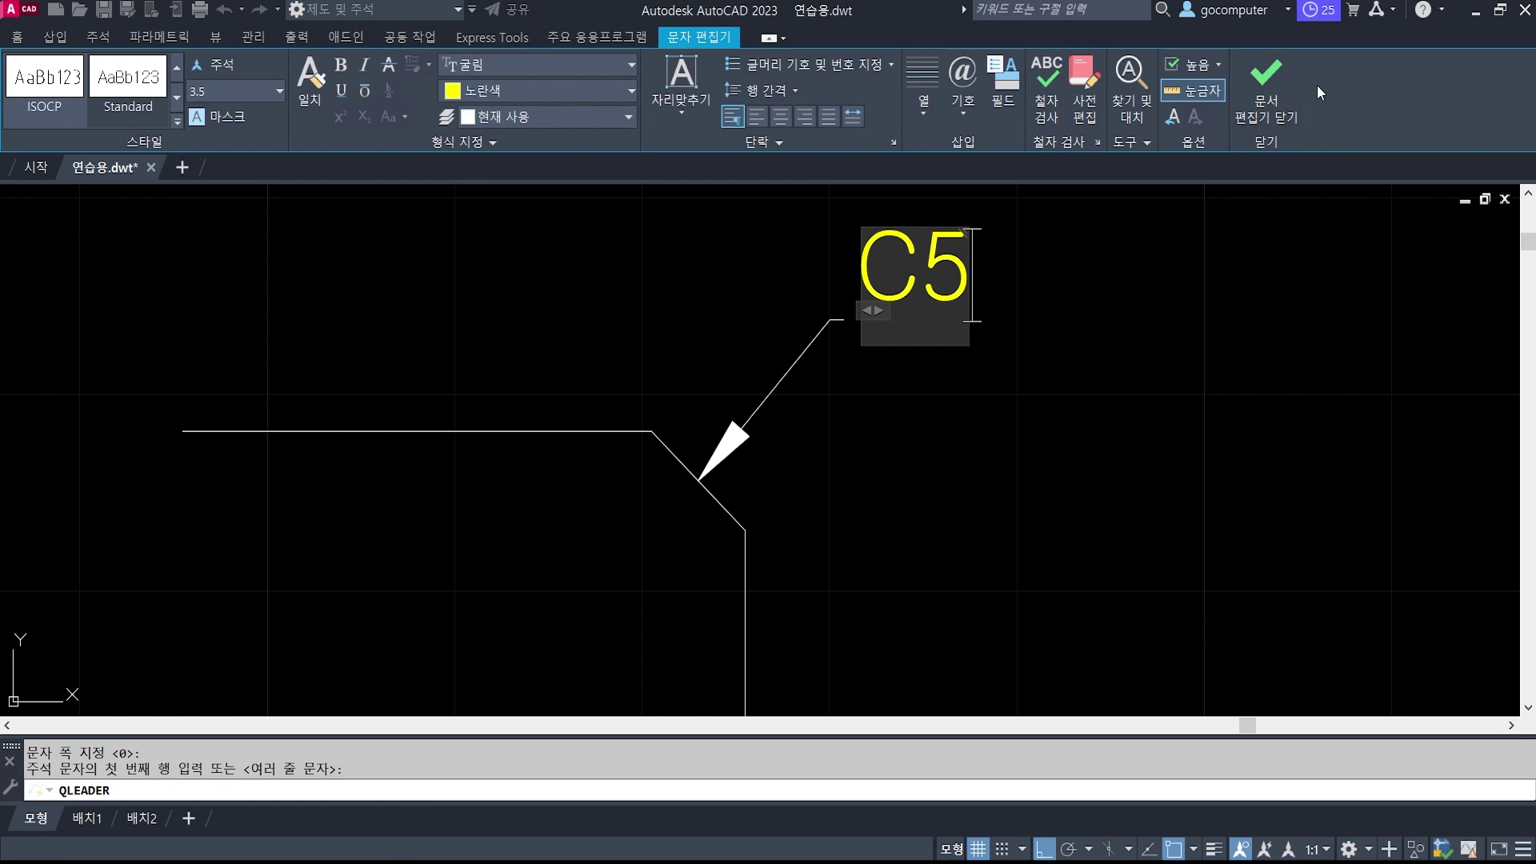
click(1279, 117)
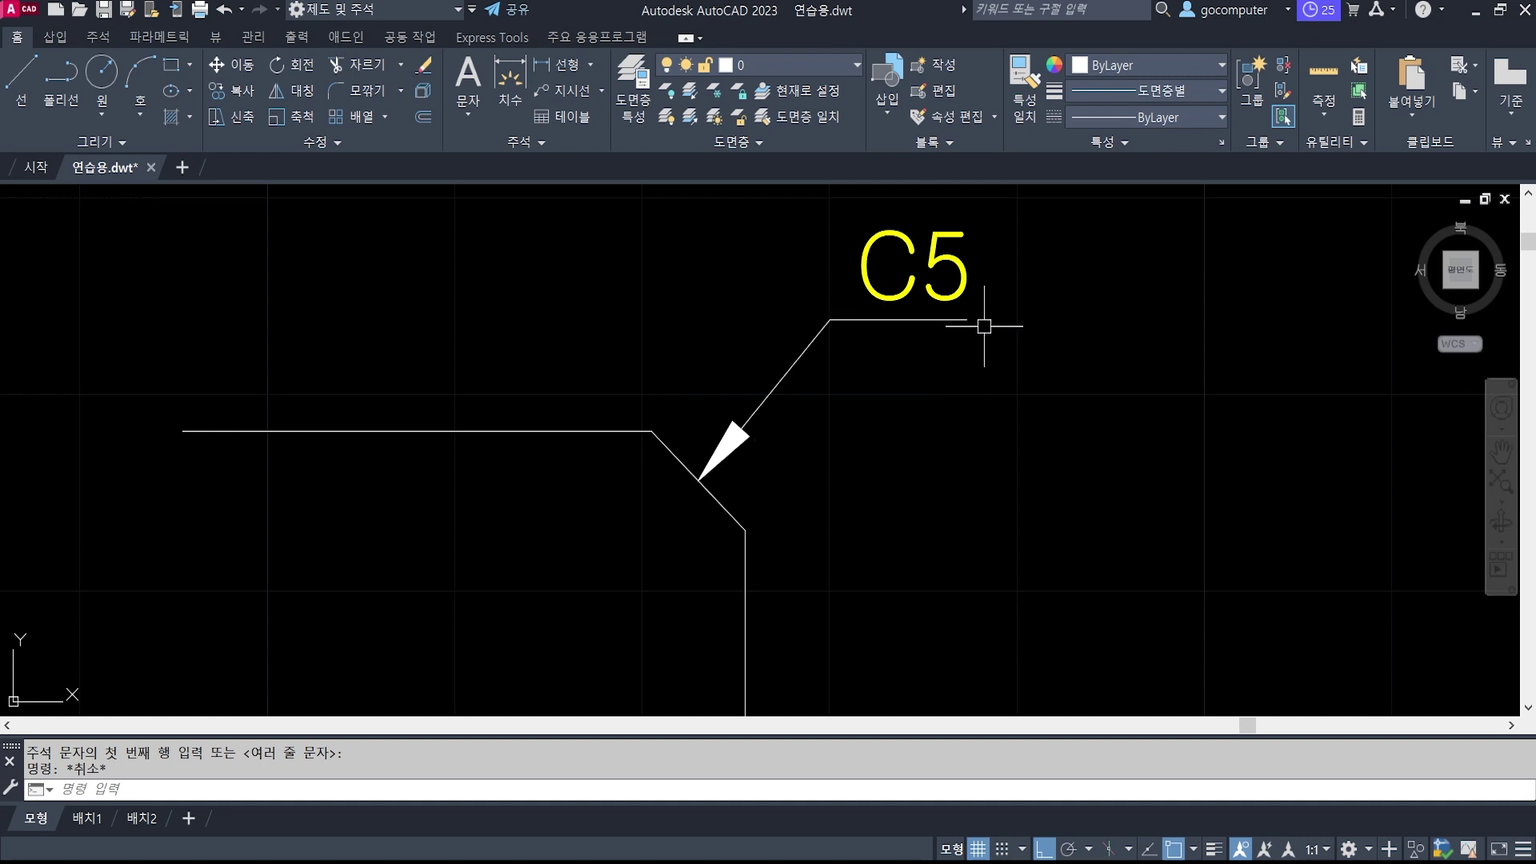
Erase the chamfered corner lines together with the C5 leader.
scroll(976, 390, down, 2)
text(e)
key(Return)
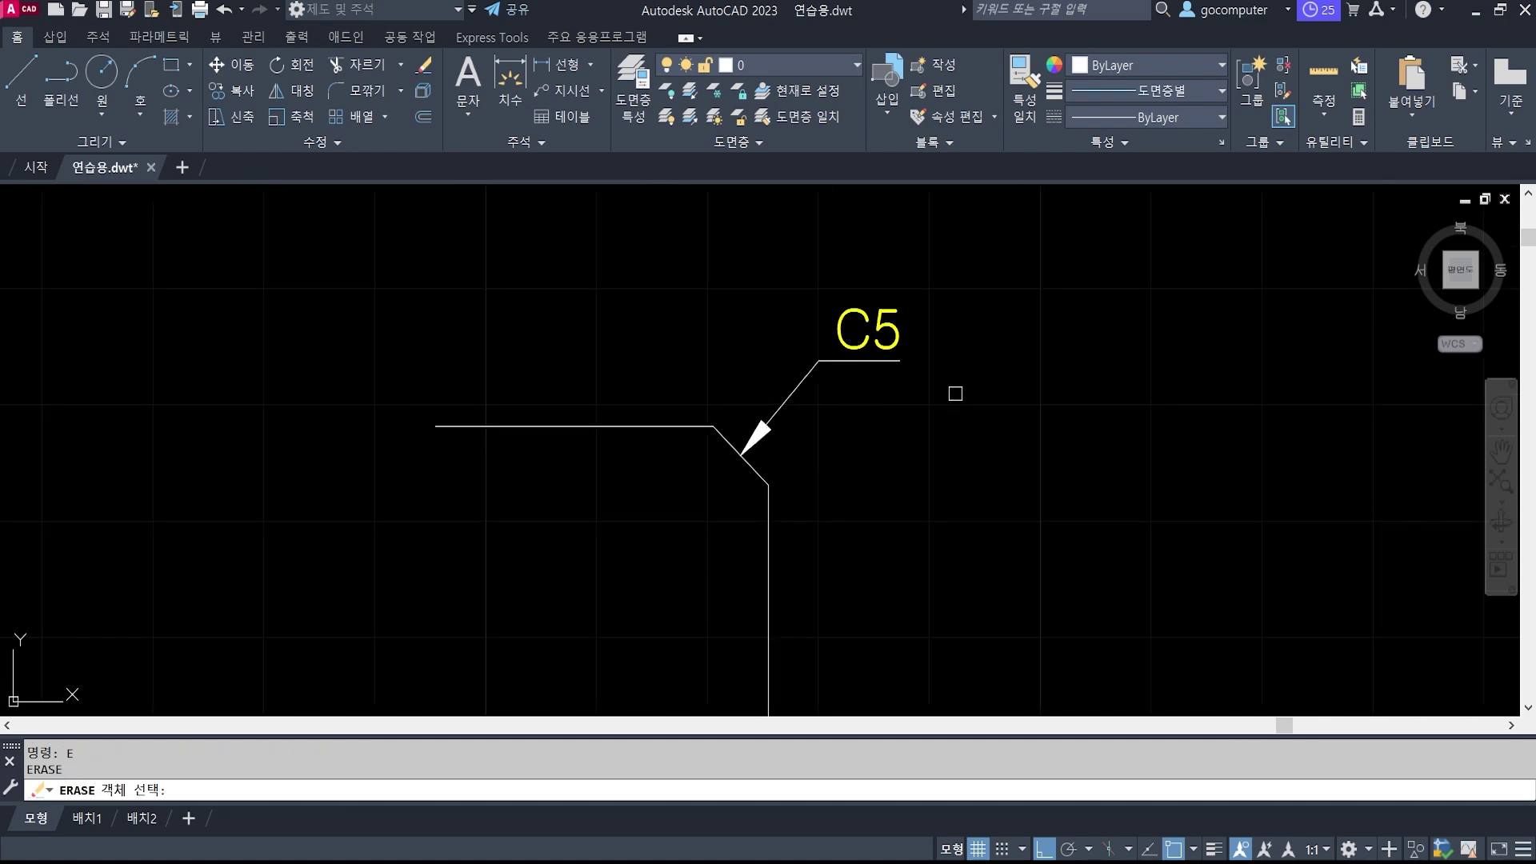
click(953, 521)
click(754, 432)
key(Return)
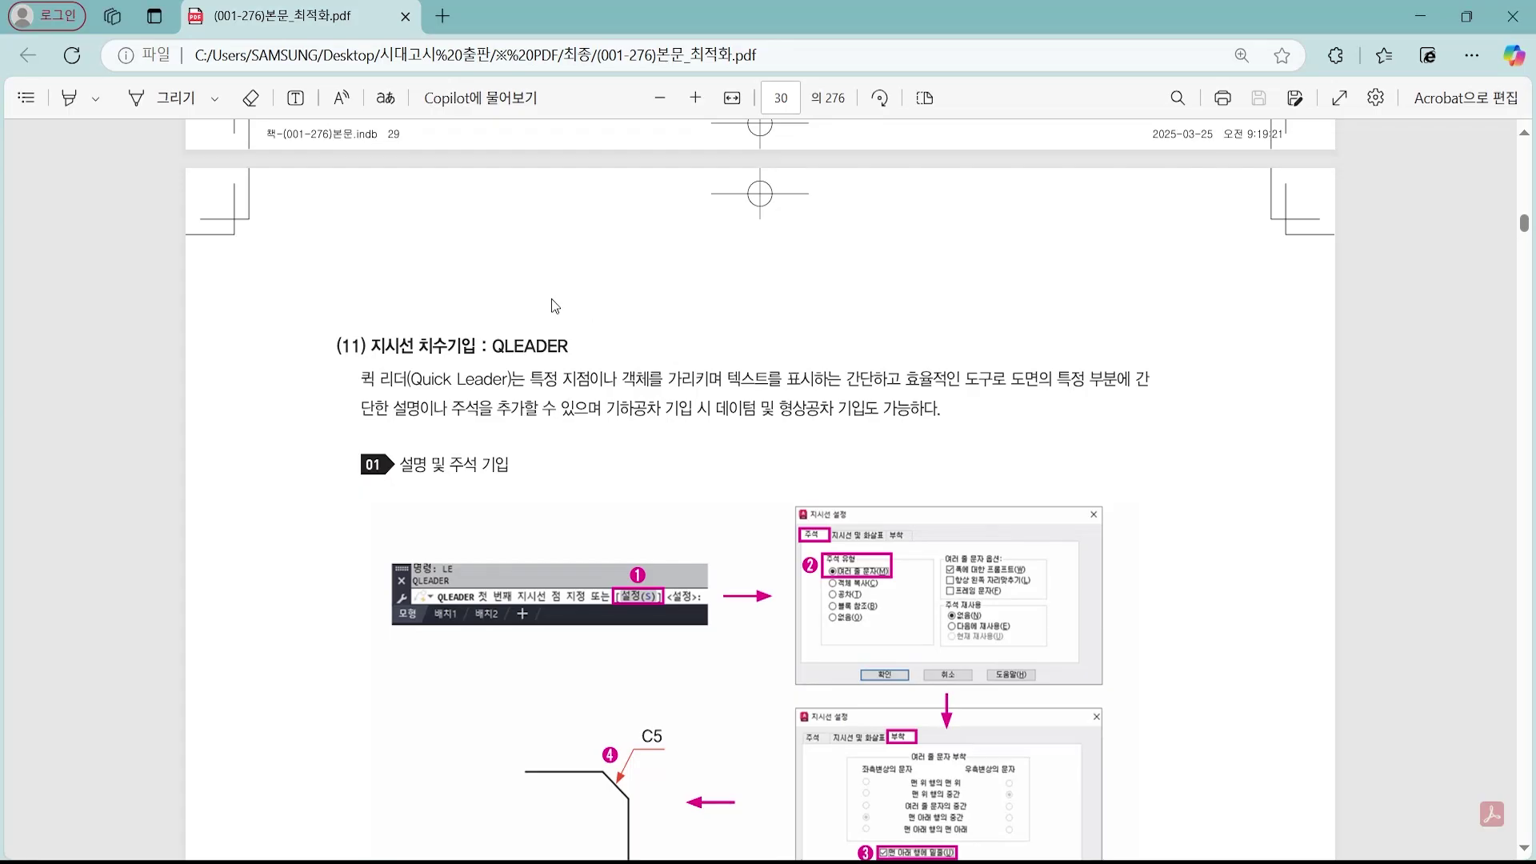
Review the textbook's QLEADER settings for the C5 note and its geometric tolerance example (기하공차 기입), and return to AutoCAD.
scroll(659, 501, down, 4)
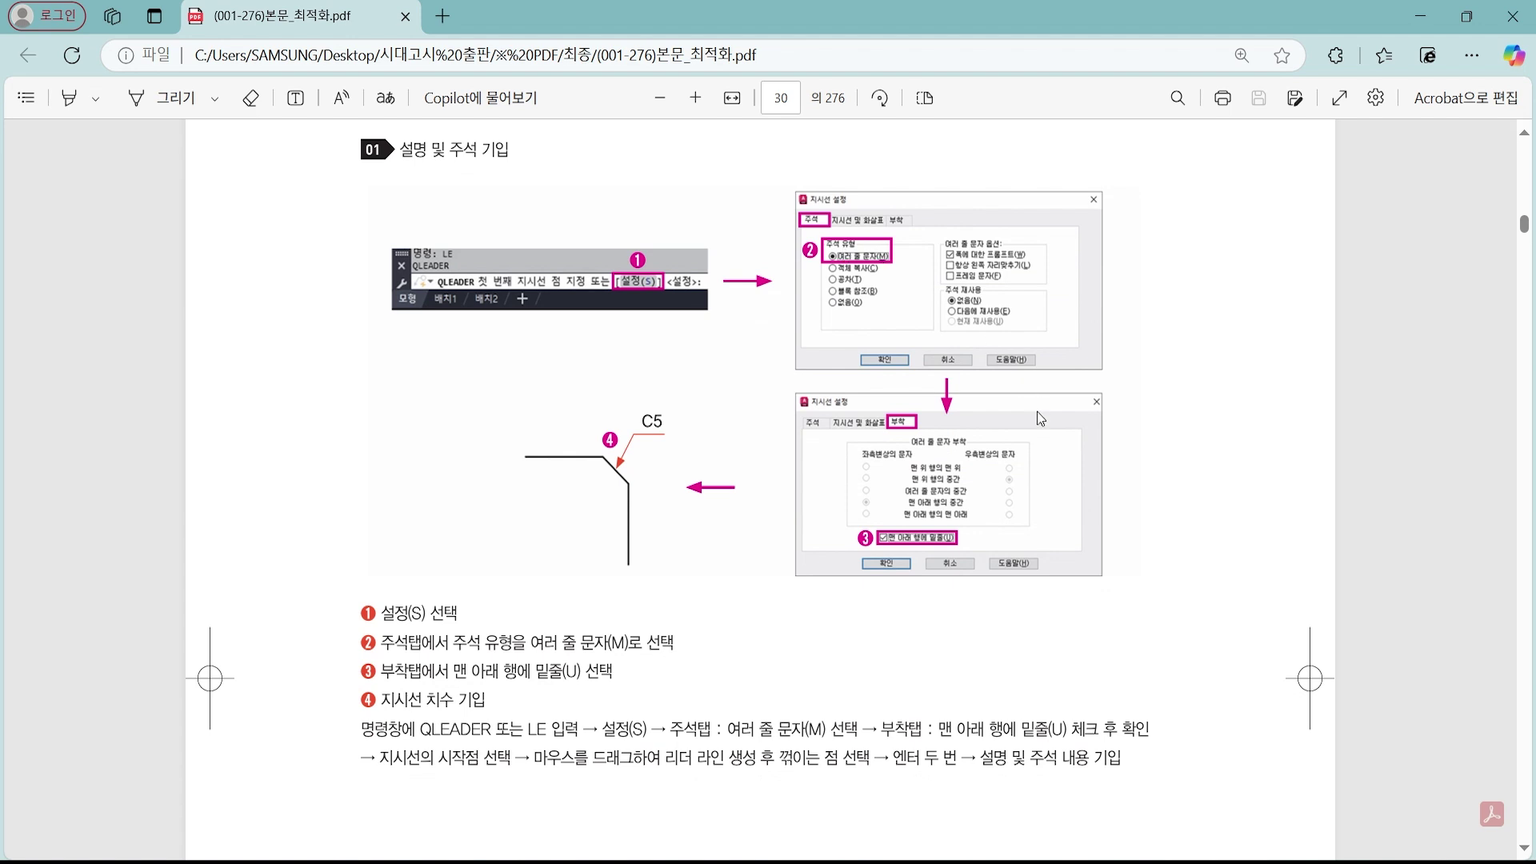
mouse_move(843, 176)
mouse_down()
mouse_move(877, 198)
mouse_move(904, 170)
mouse_up()
drag(911, 364, 956, 368)
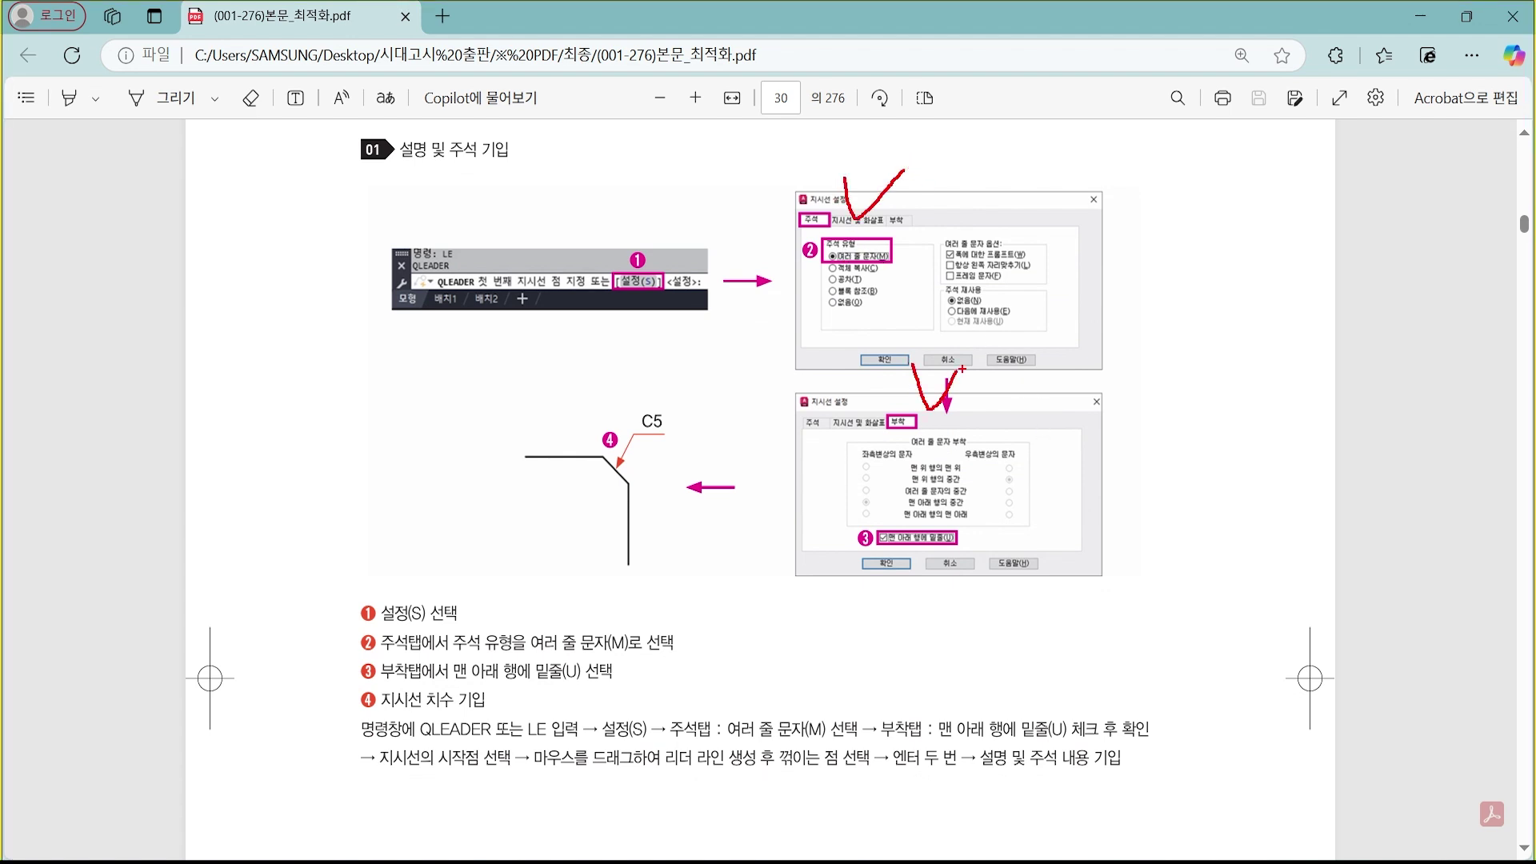
key(Escape)
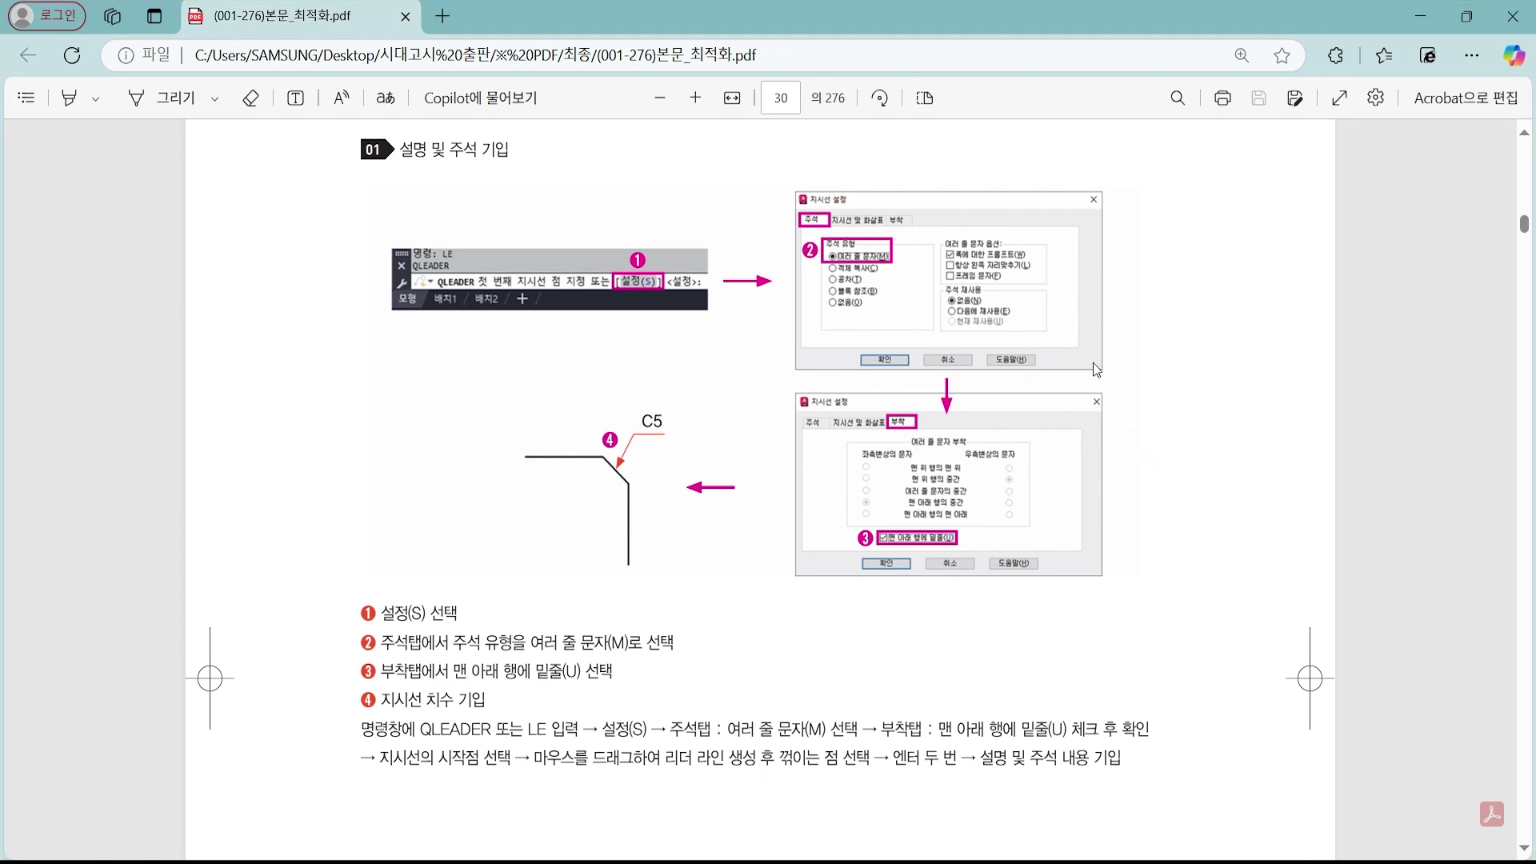
scroll(582, 460, down, 8)
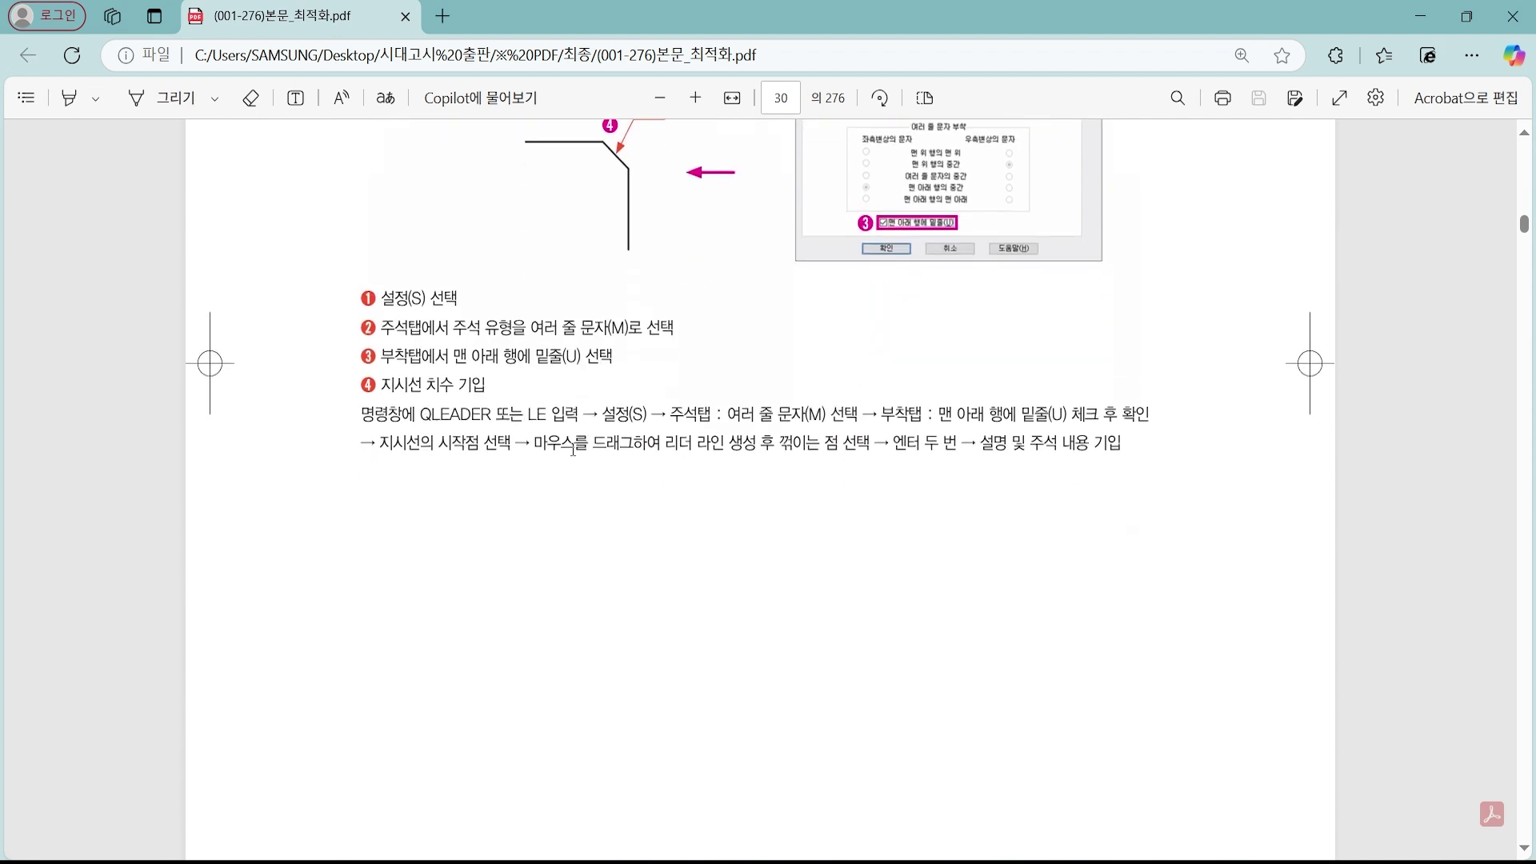
scroll(582, 460, down, 10)
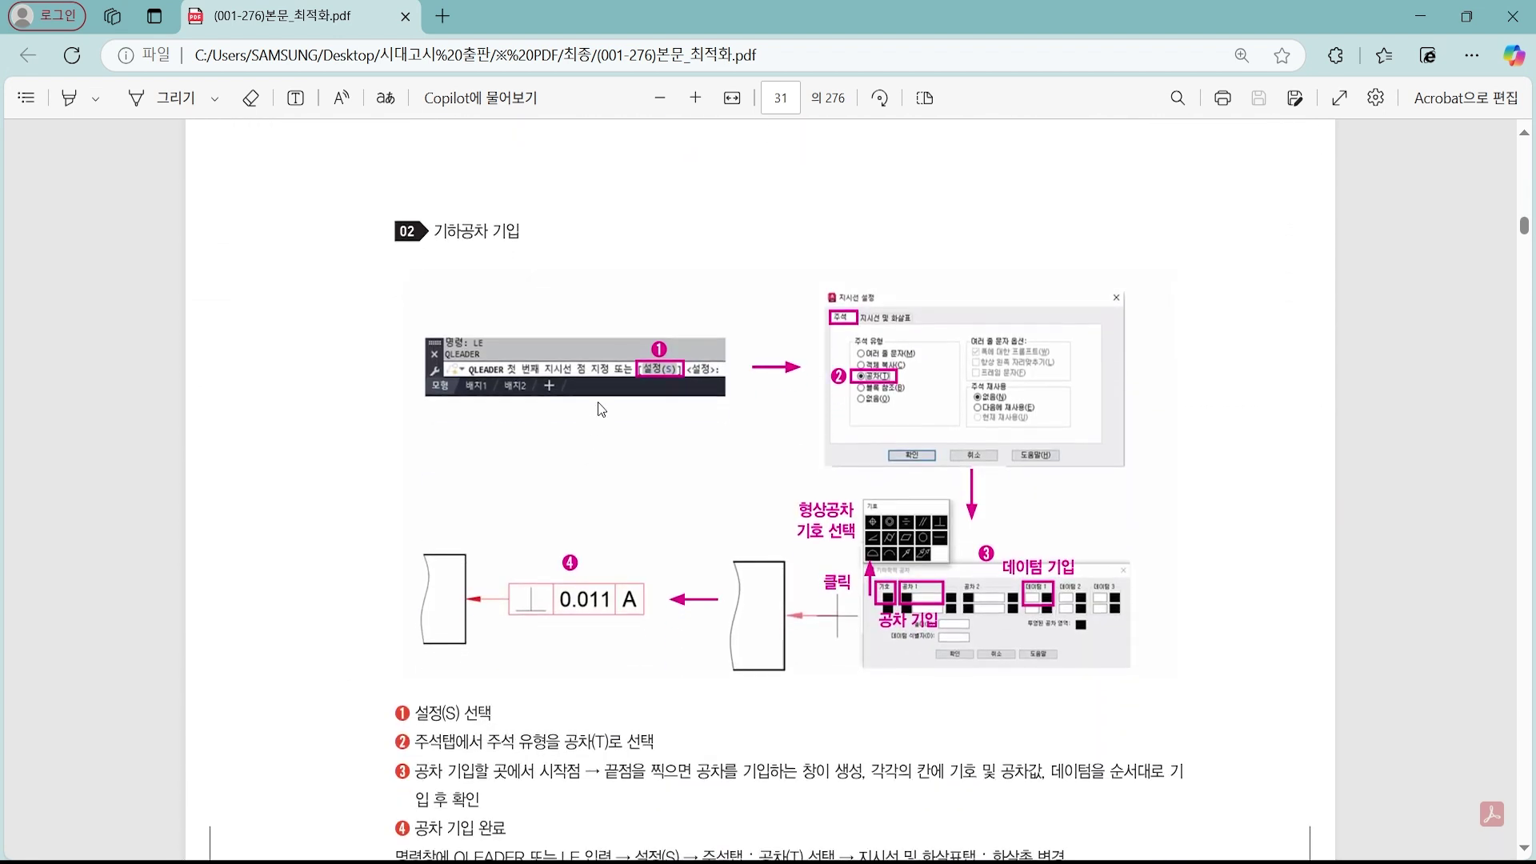
key(ctrl+2)
ctrl+drag(360, 186, 555, 277)
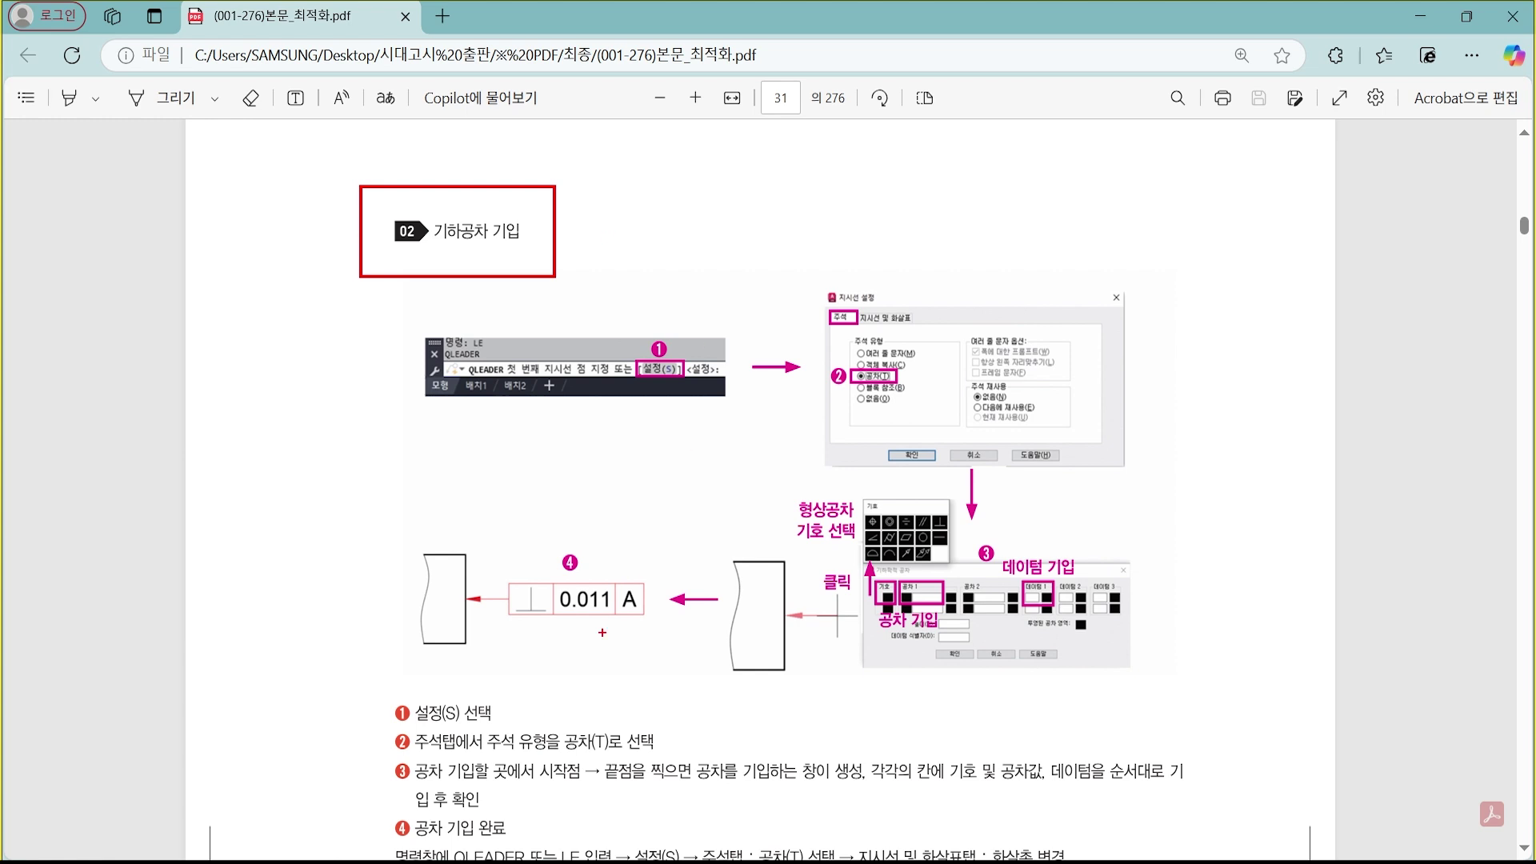
drag(604, 676, 503, 696)
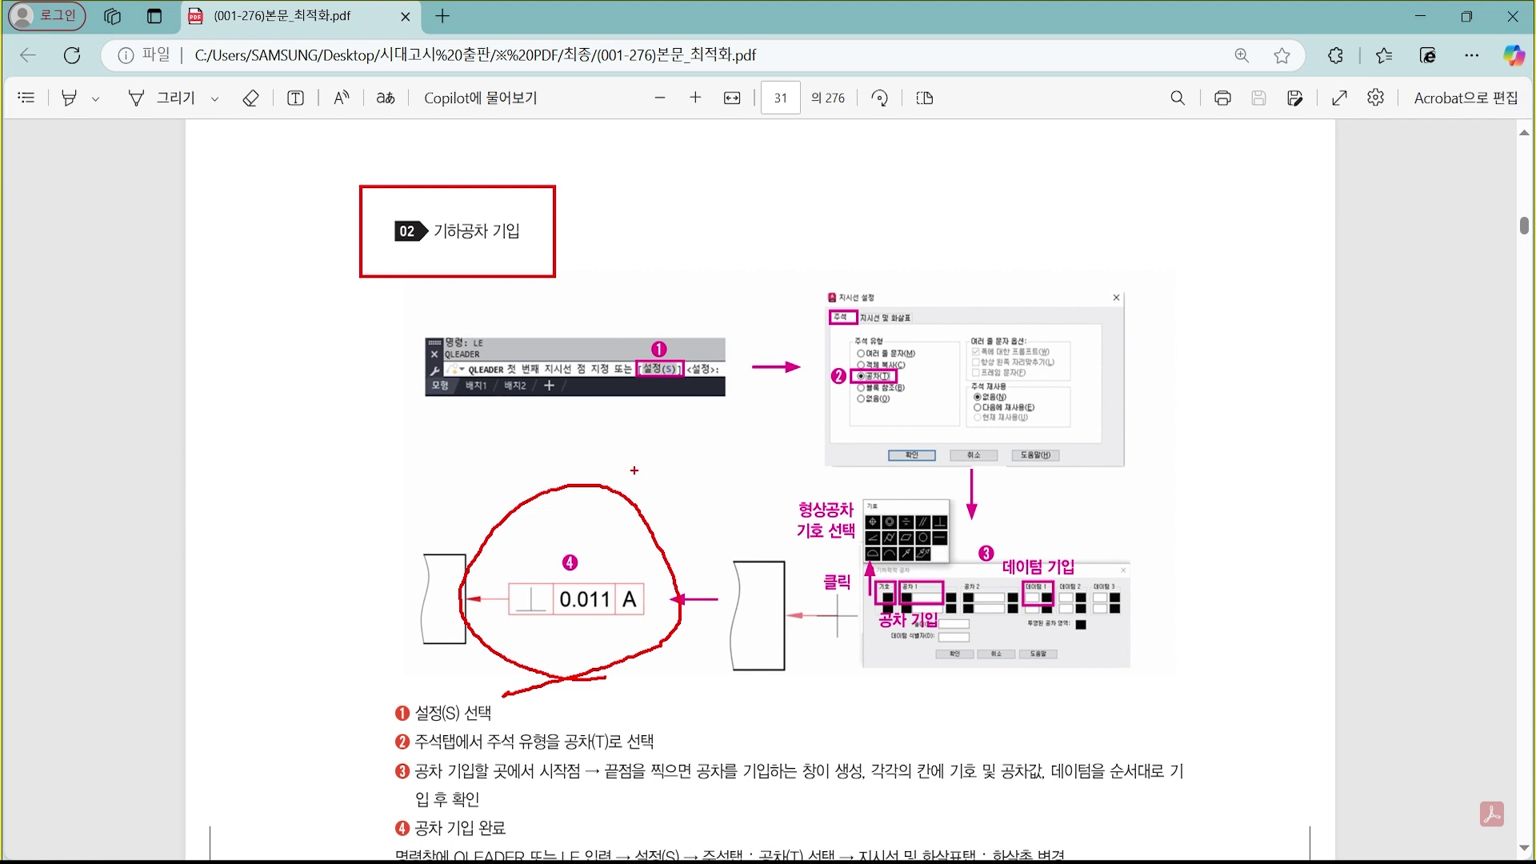
key(Escape)
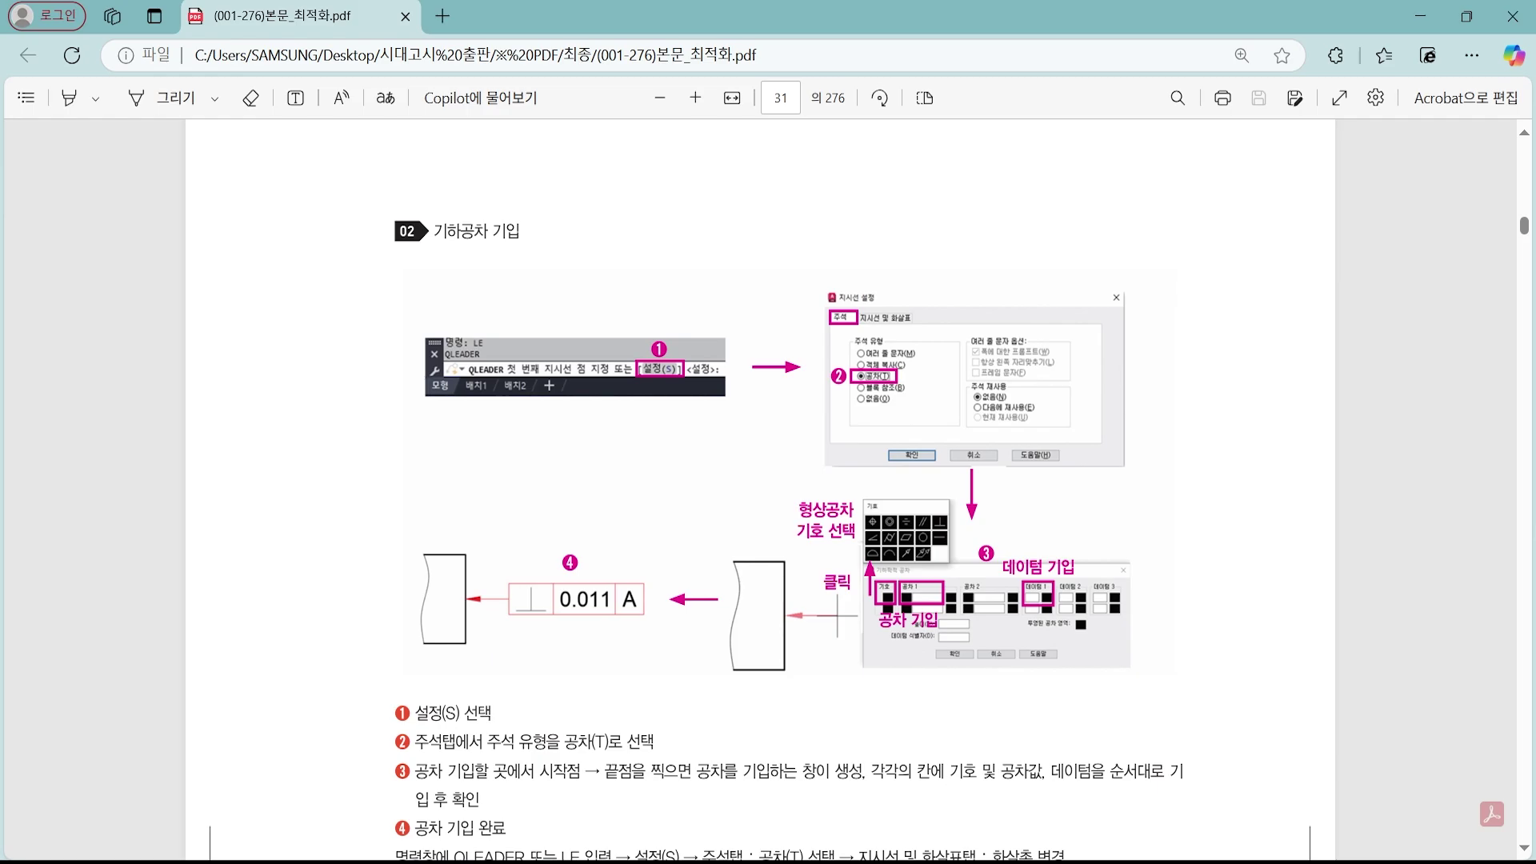
key(alt+Tab)
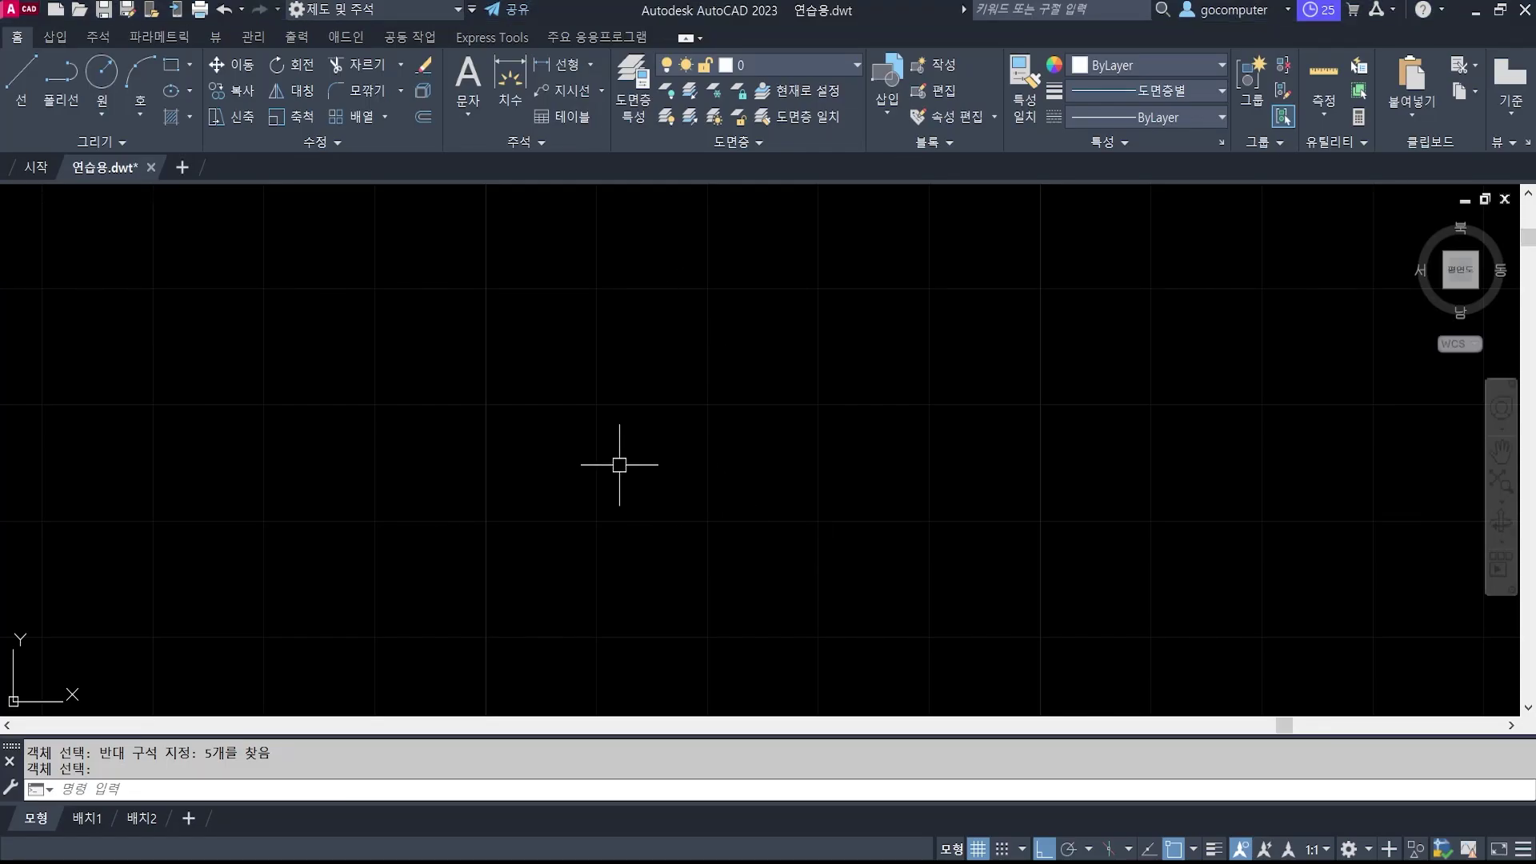
Draw an L-shaped corner from a vertical line about 17.5 long and a horizontal line running right from its lower end.
text(l)
key(Return)
click(533, 336)
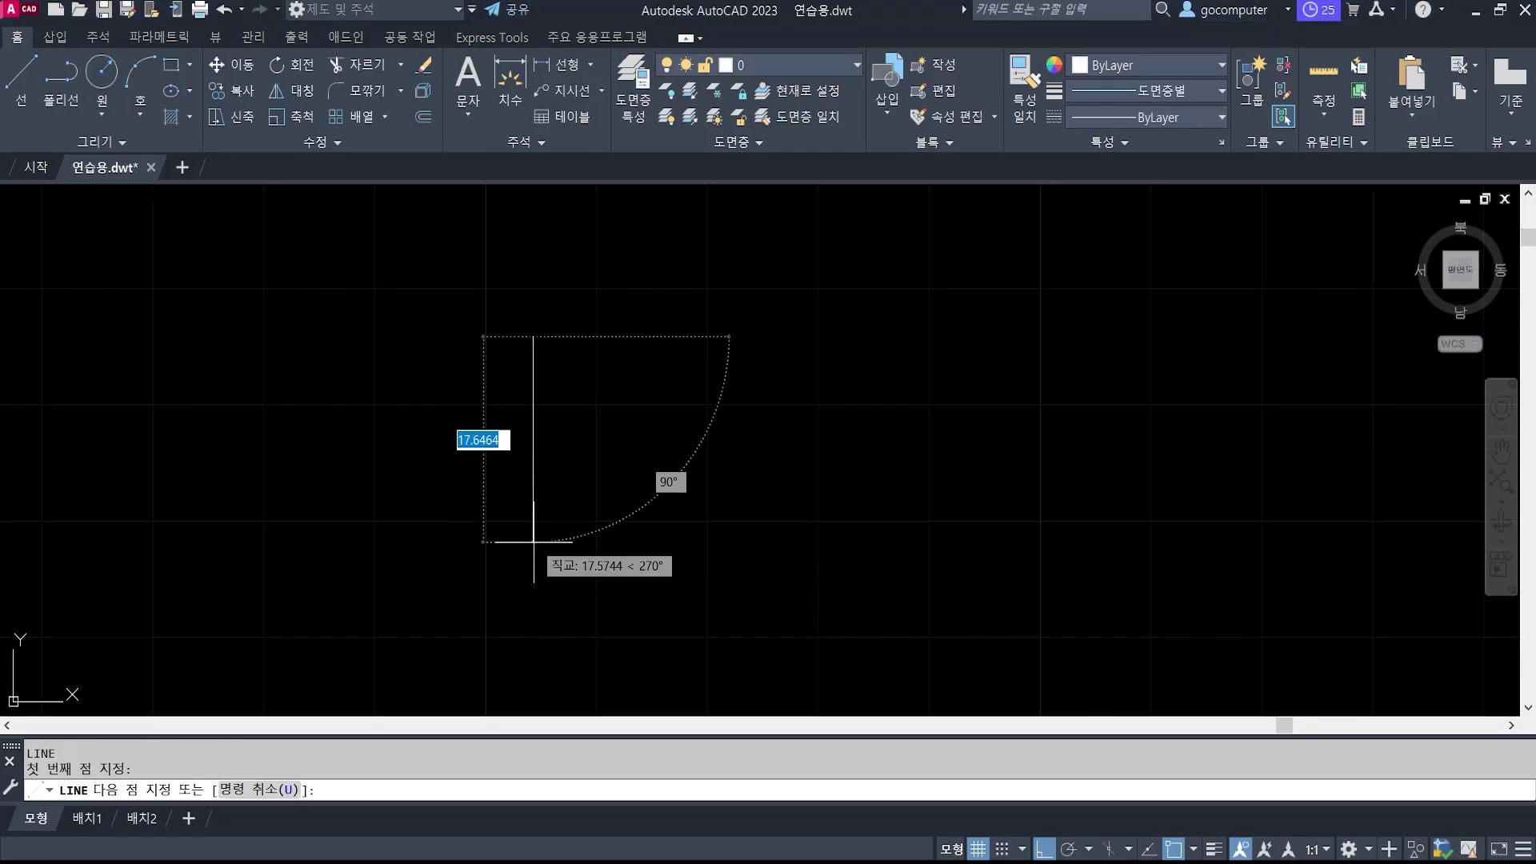
click(534, 540)
key(Return)
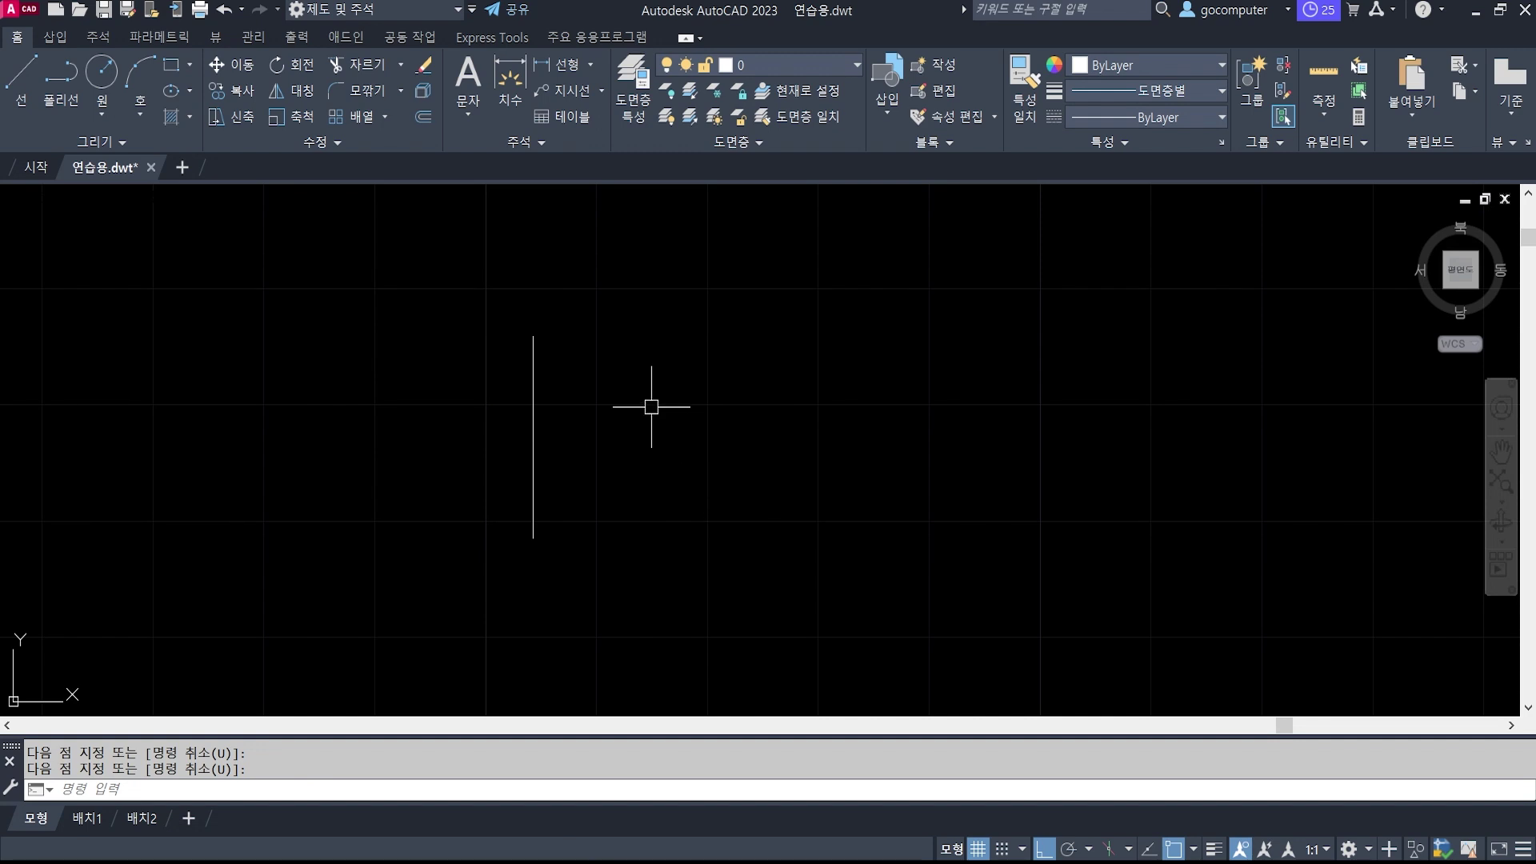
key(Return)
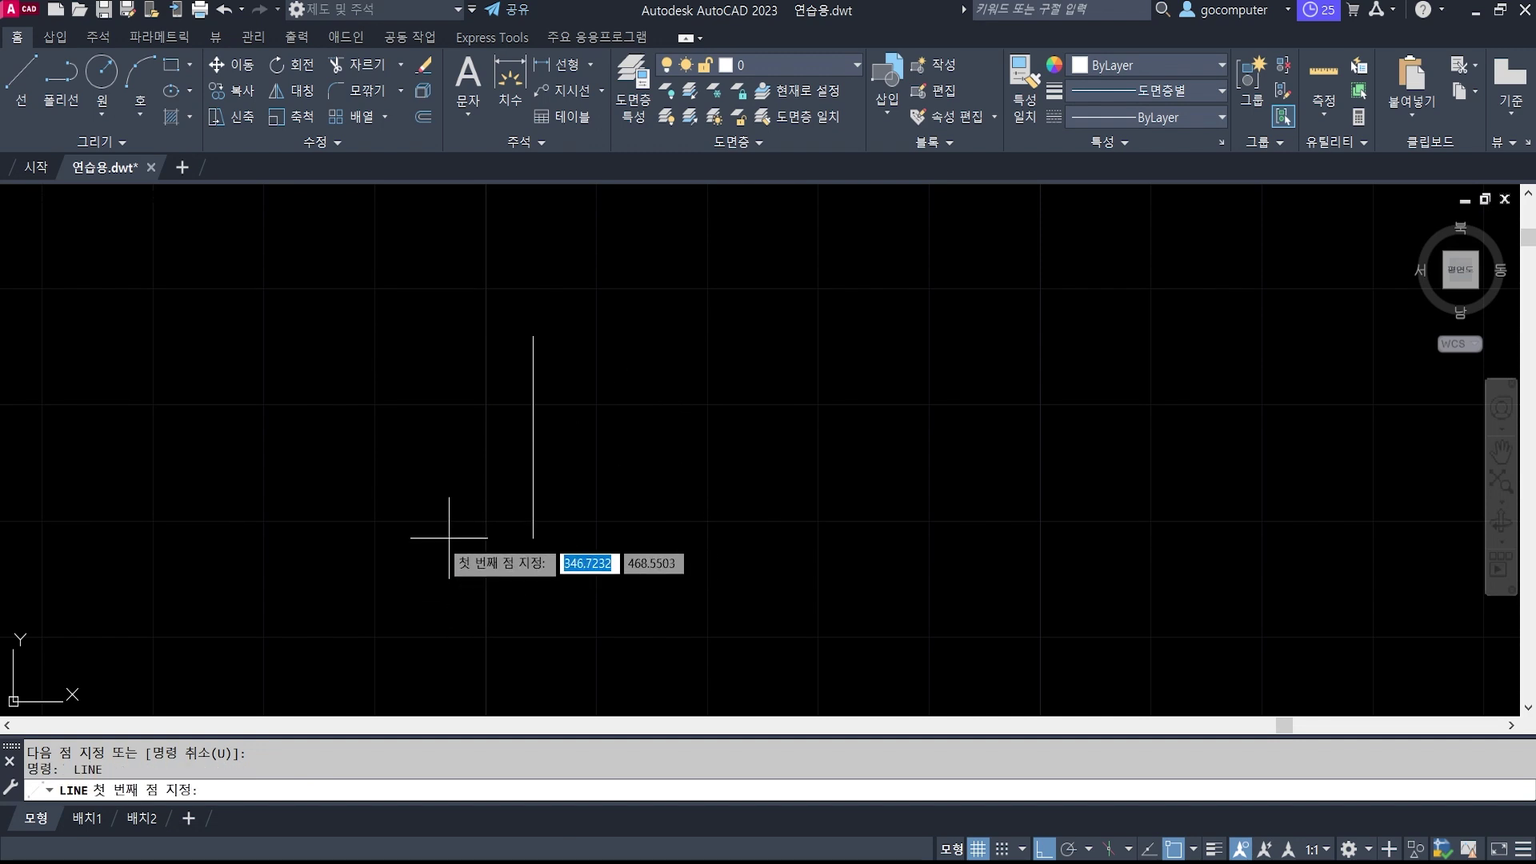
click(533, 538)
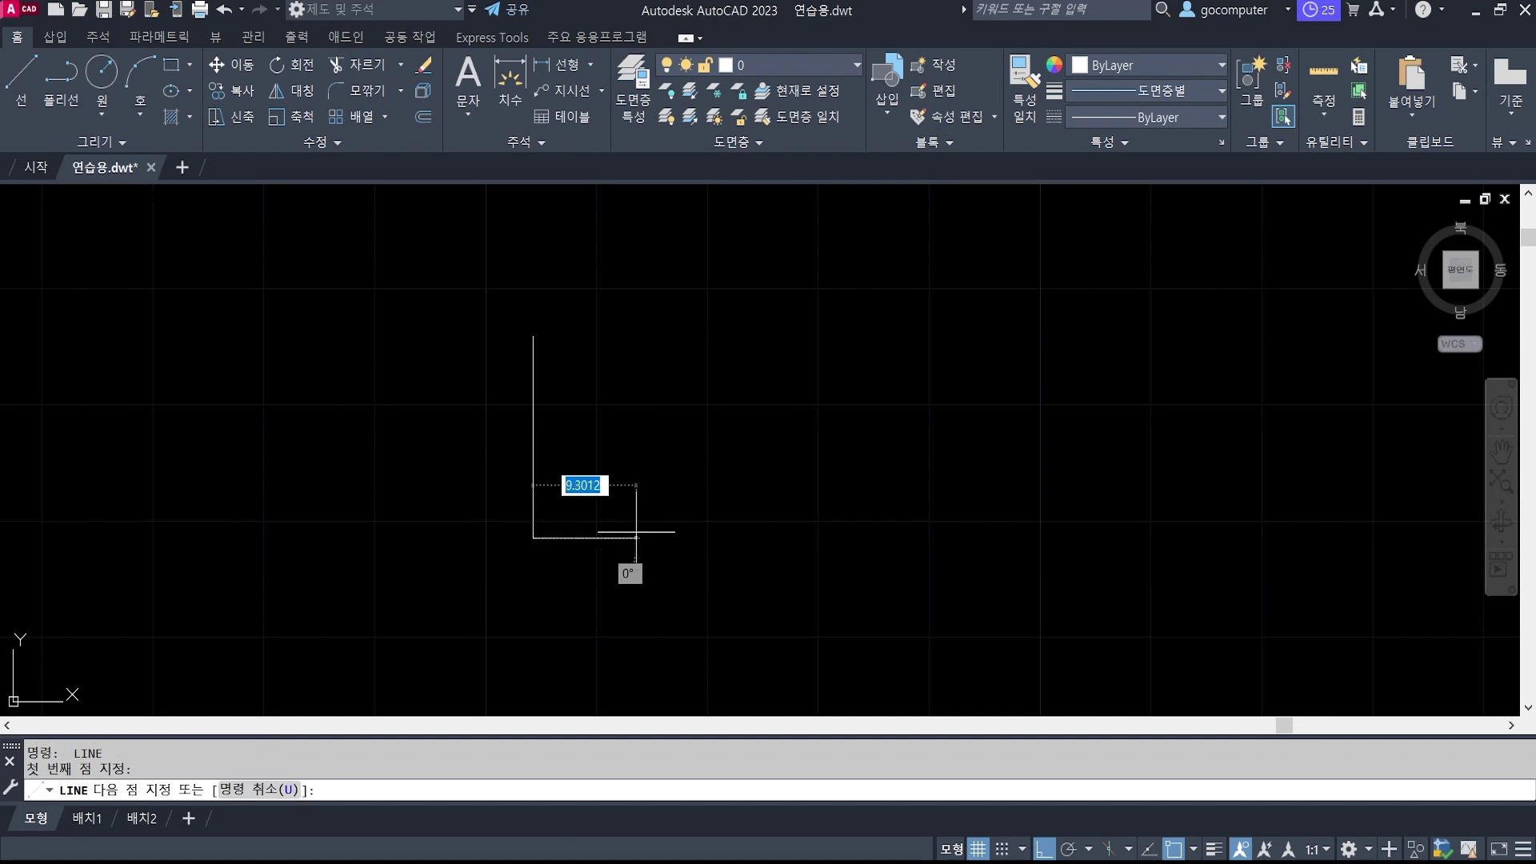
click(723, 538)
key(Return)
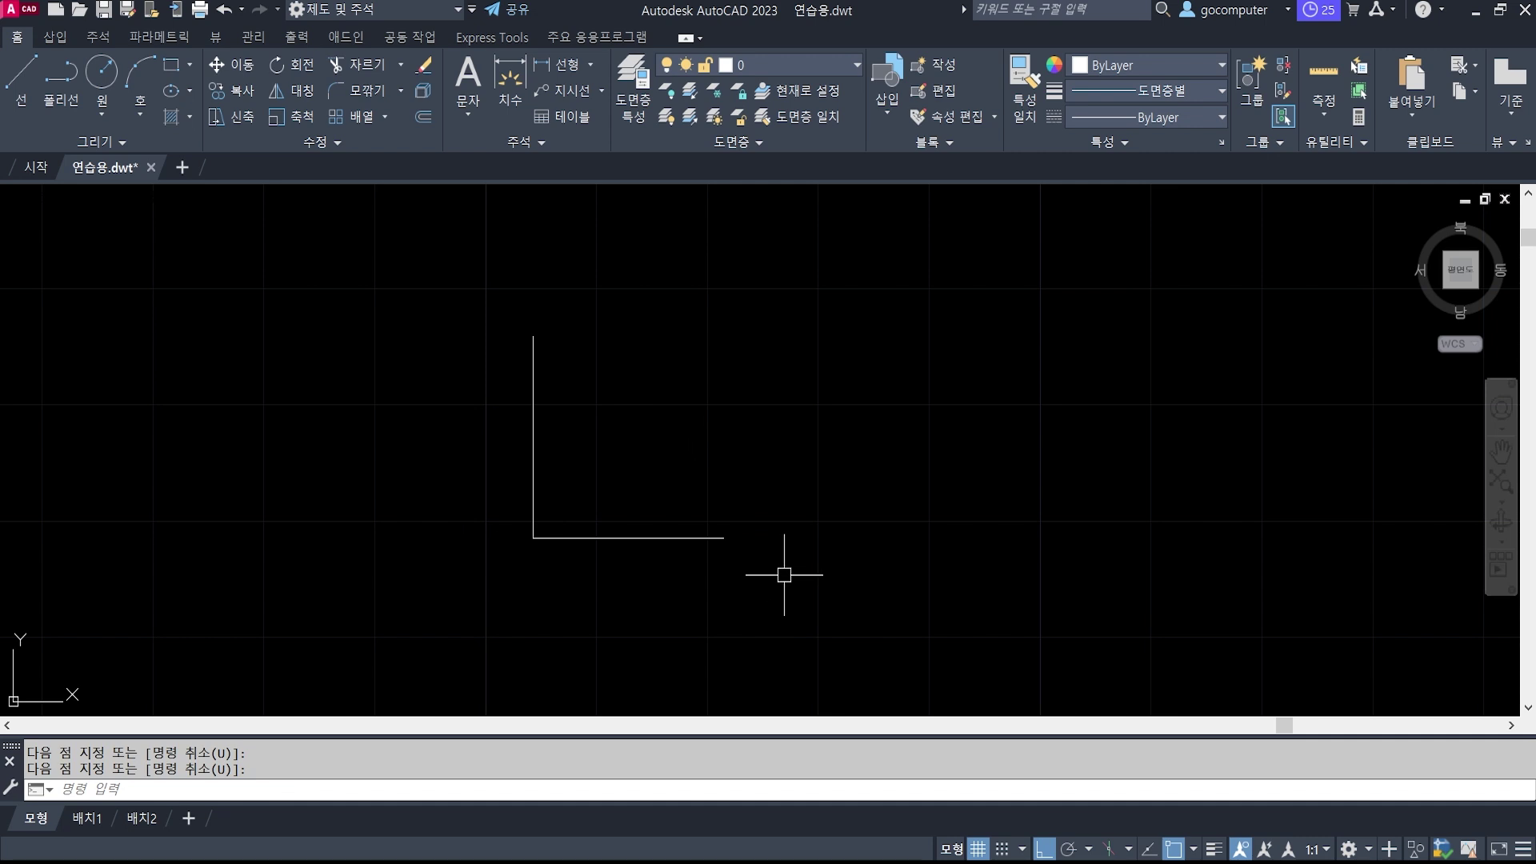
Erase the vertical and horizontal lines of the L-shaped corner.
scroll(727, 469, down, 2)
middle_drag(698, 524, 741, 472)
scroll(742, 472, up, 2)
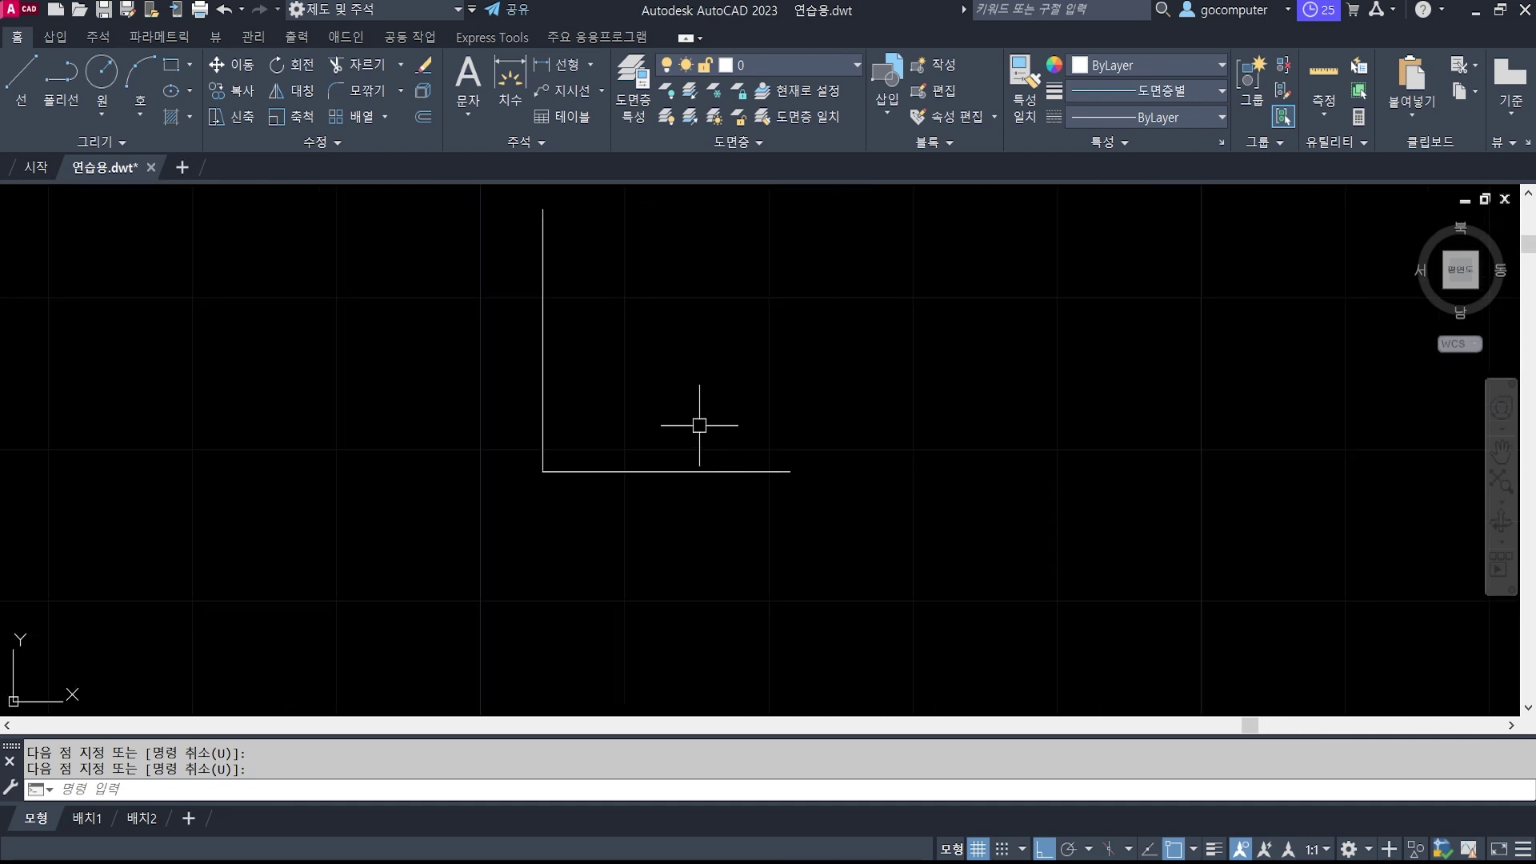
middle_drag(699, 424, 789, 480)
middle_drag(738, 382, 760, 457)
text(e)
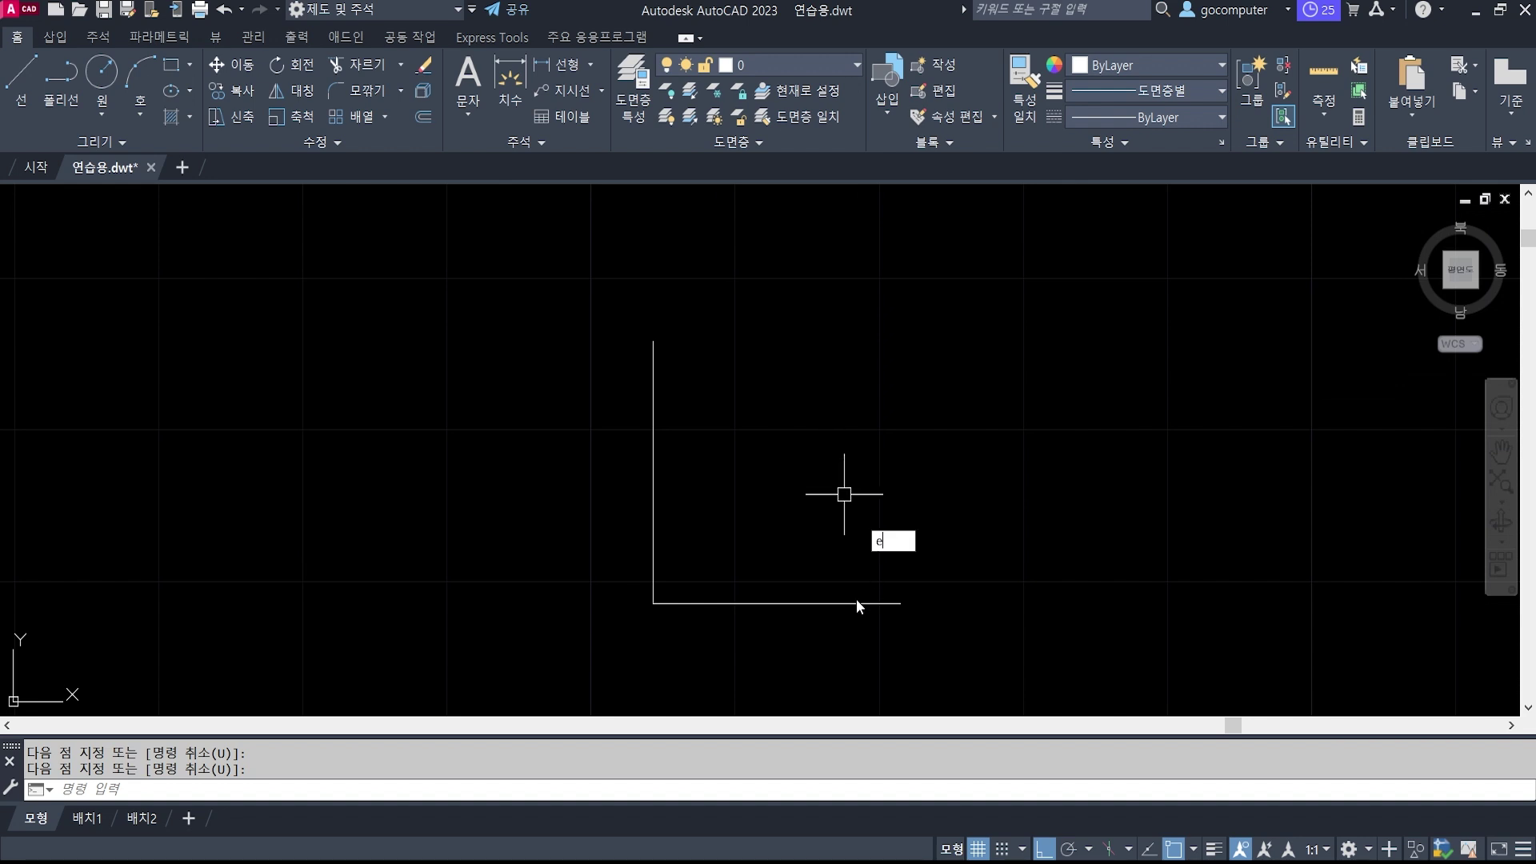
key(Return)
click(781, 627)
click(565, 538)
key(Return)
Draw a rectangle 30 wide and 15 high.
text(rec)
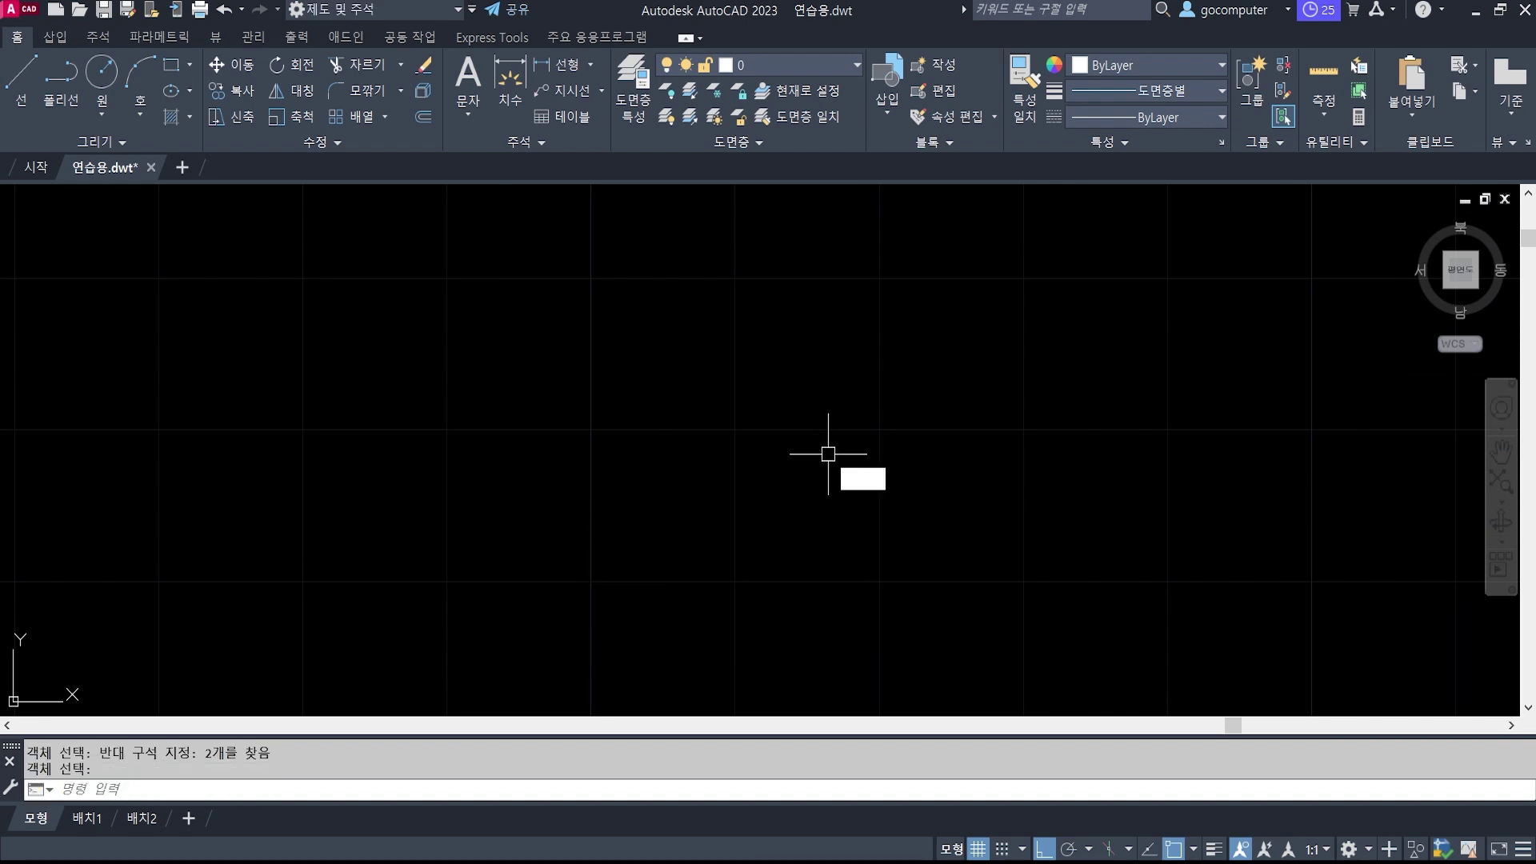
key(Return)
click(547, 582)
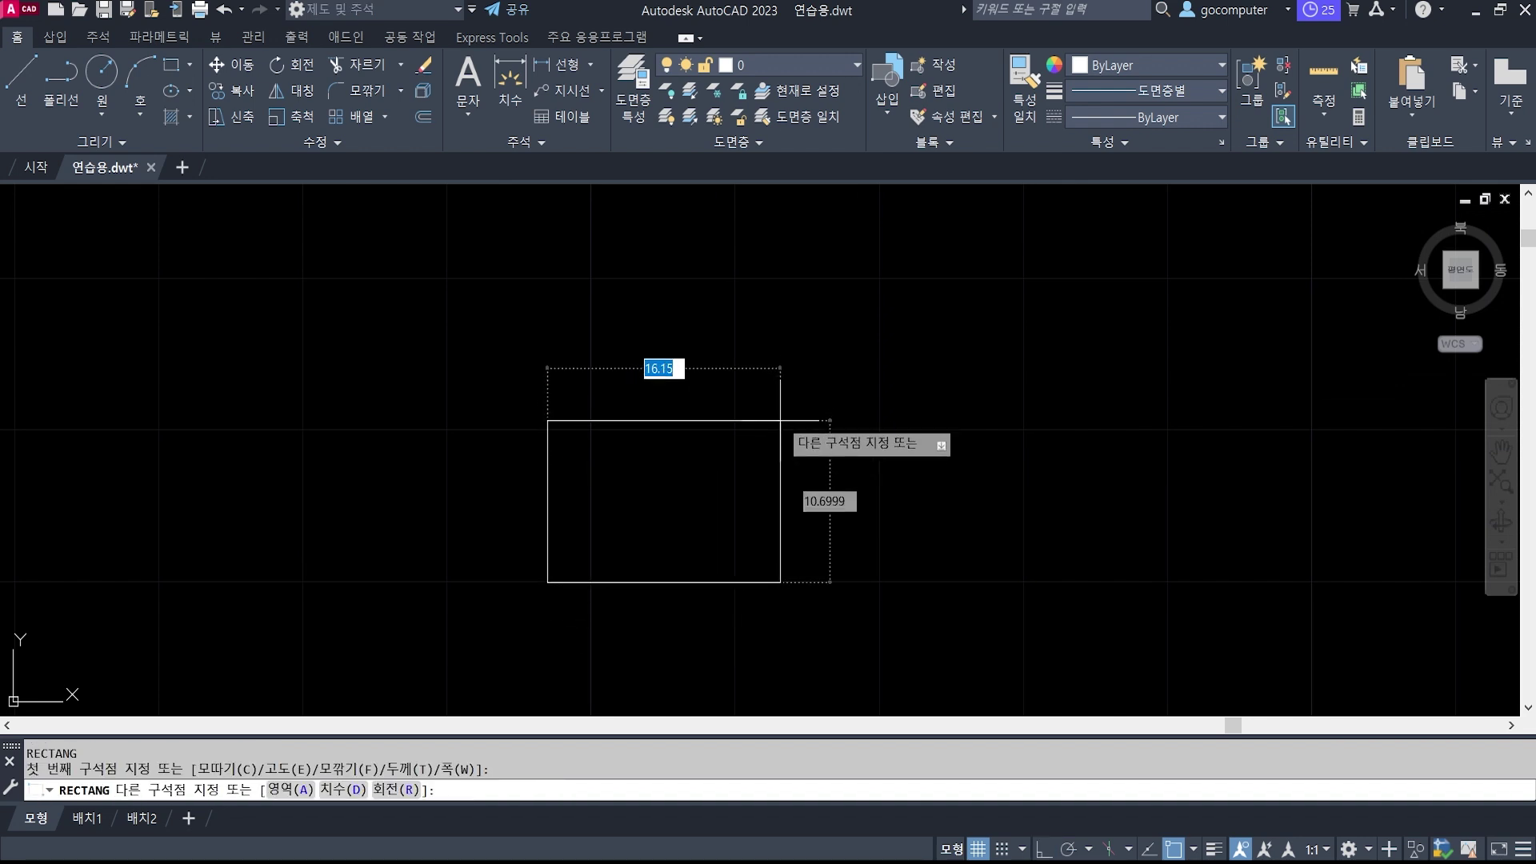
text(30)
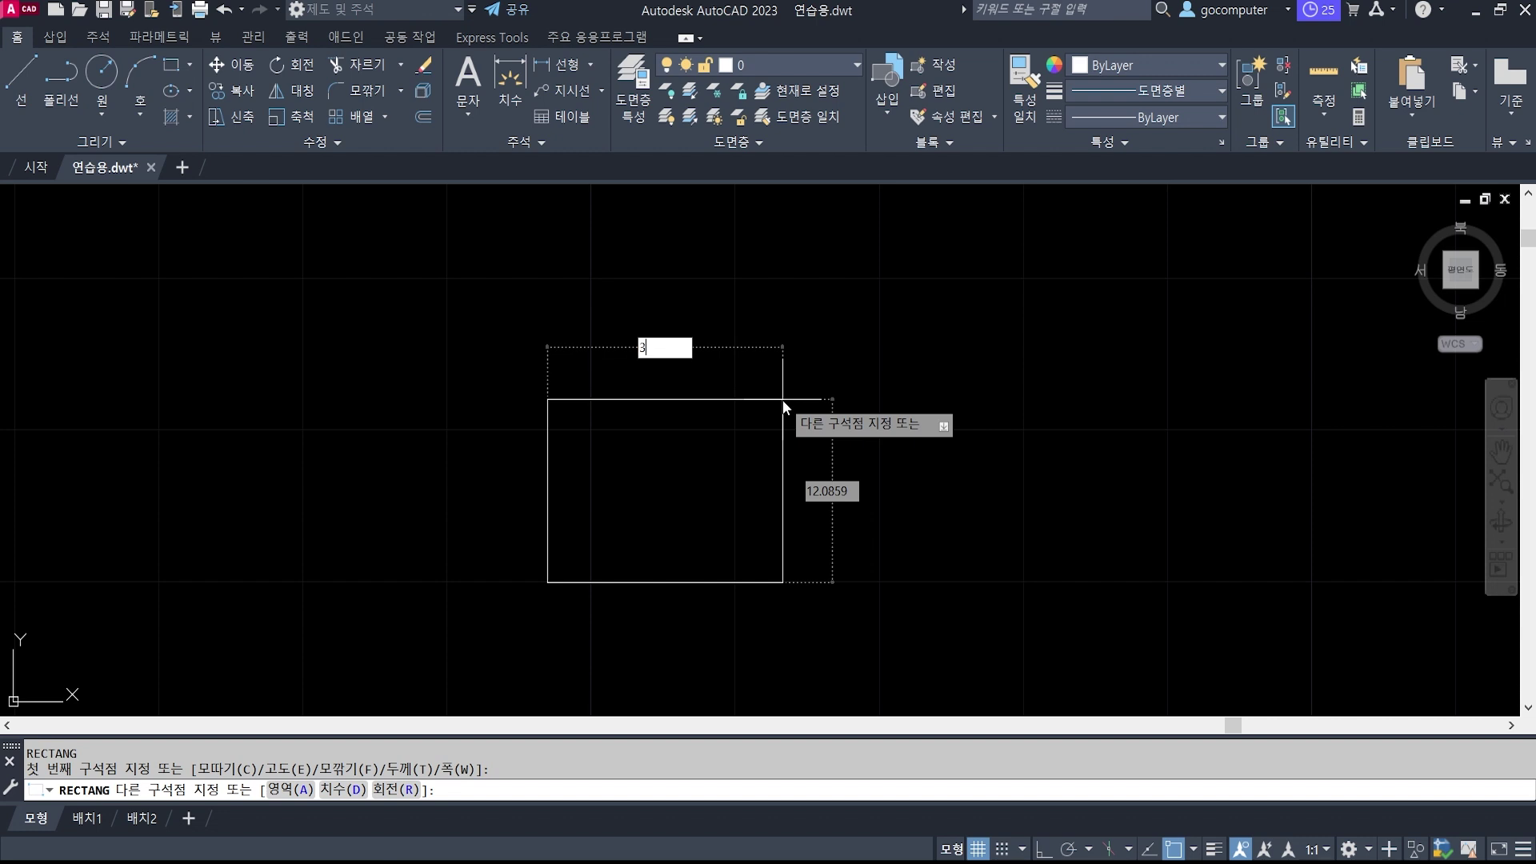
key(Tab)
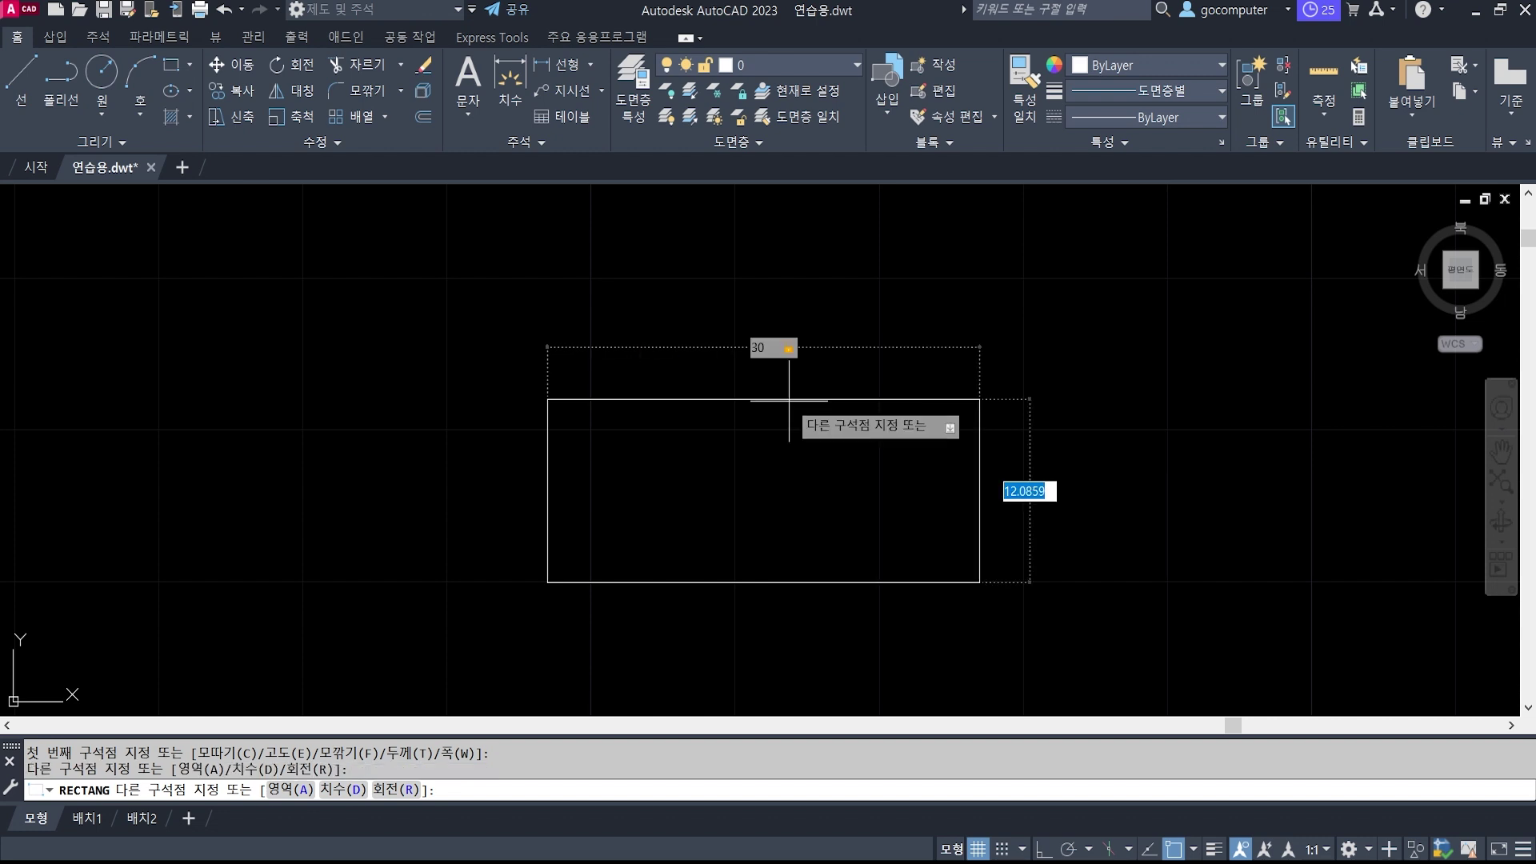
text(15)
key(Return)
scroll(755, 425, down, 2)
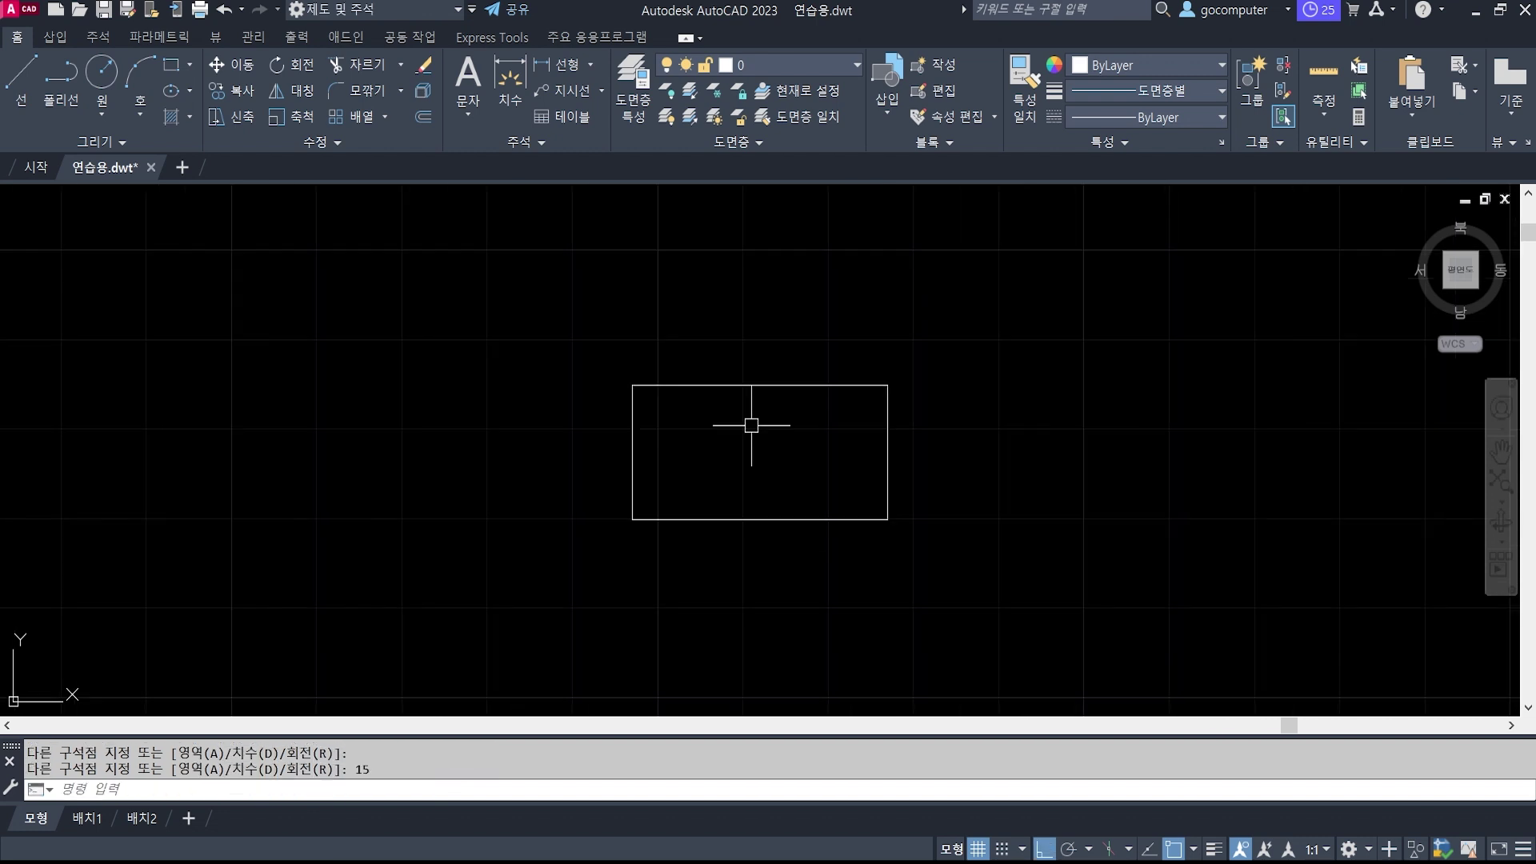
Add a horizontal linear dimension to the rectangle's top edge, placing the dimension line above it.
middle_drag(718, 420, 723, 459)
text(dl)
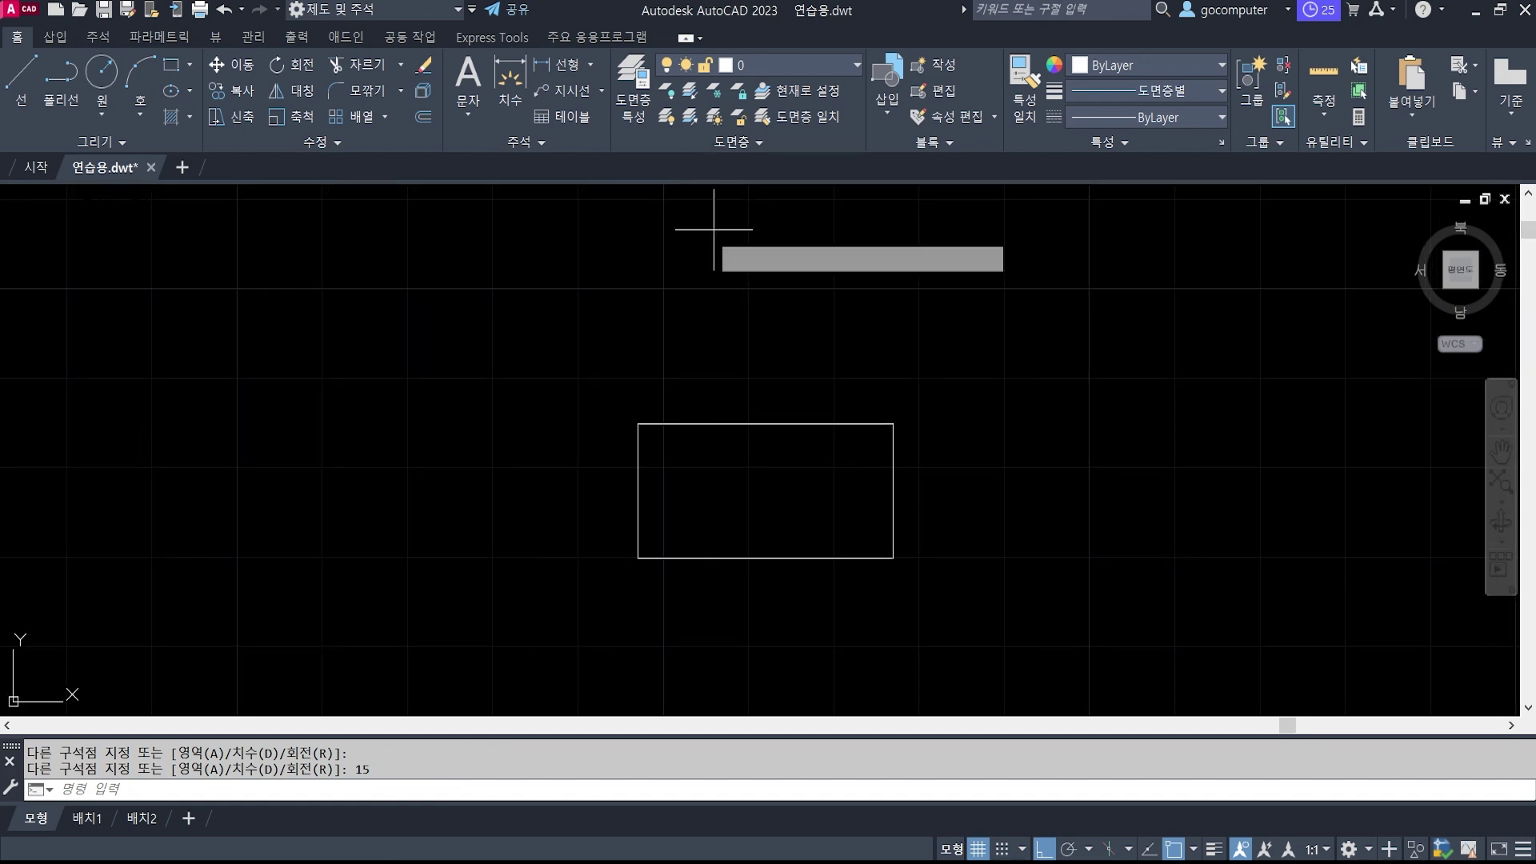
key(Return)
click(637, 424)
click(887, 424)
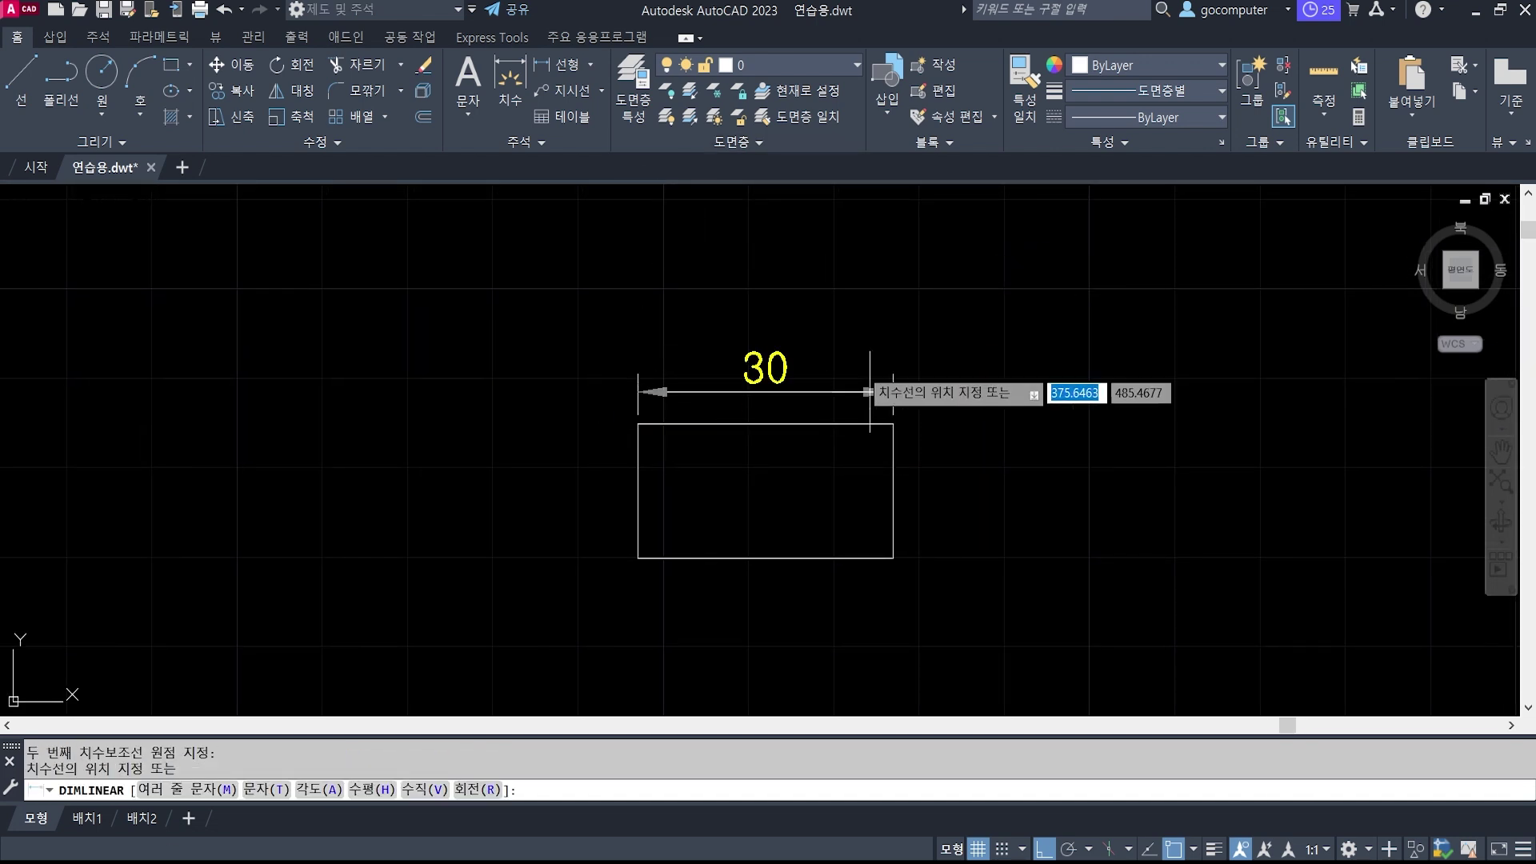
click(916, 347)
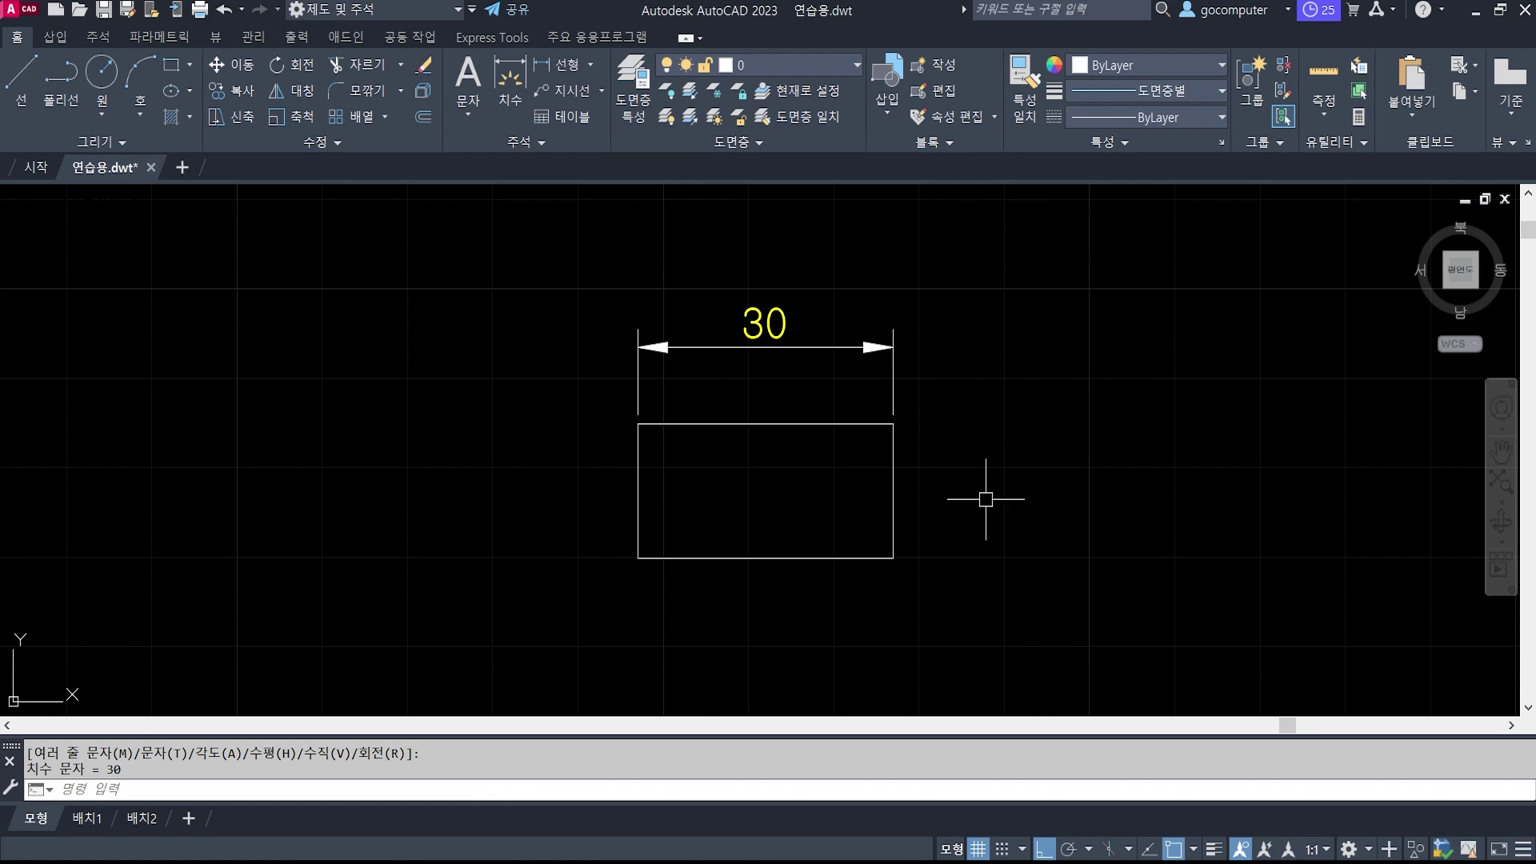
Add a vertical linear dimension to the rectangle's right edge, placing the dimension line outside the rectangle.
middle_drag(984, 497, 870, 448)
key(Return)
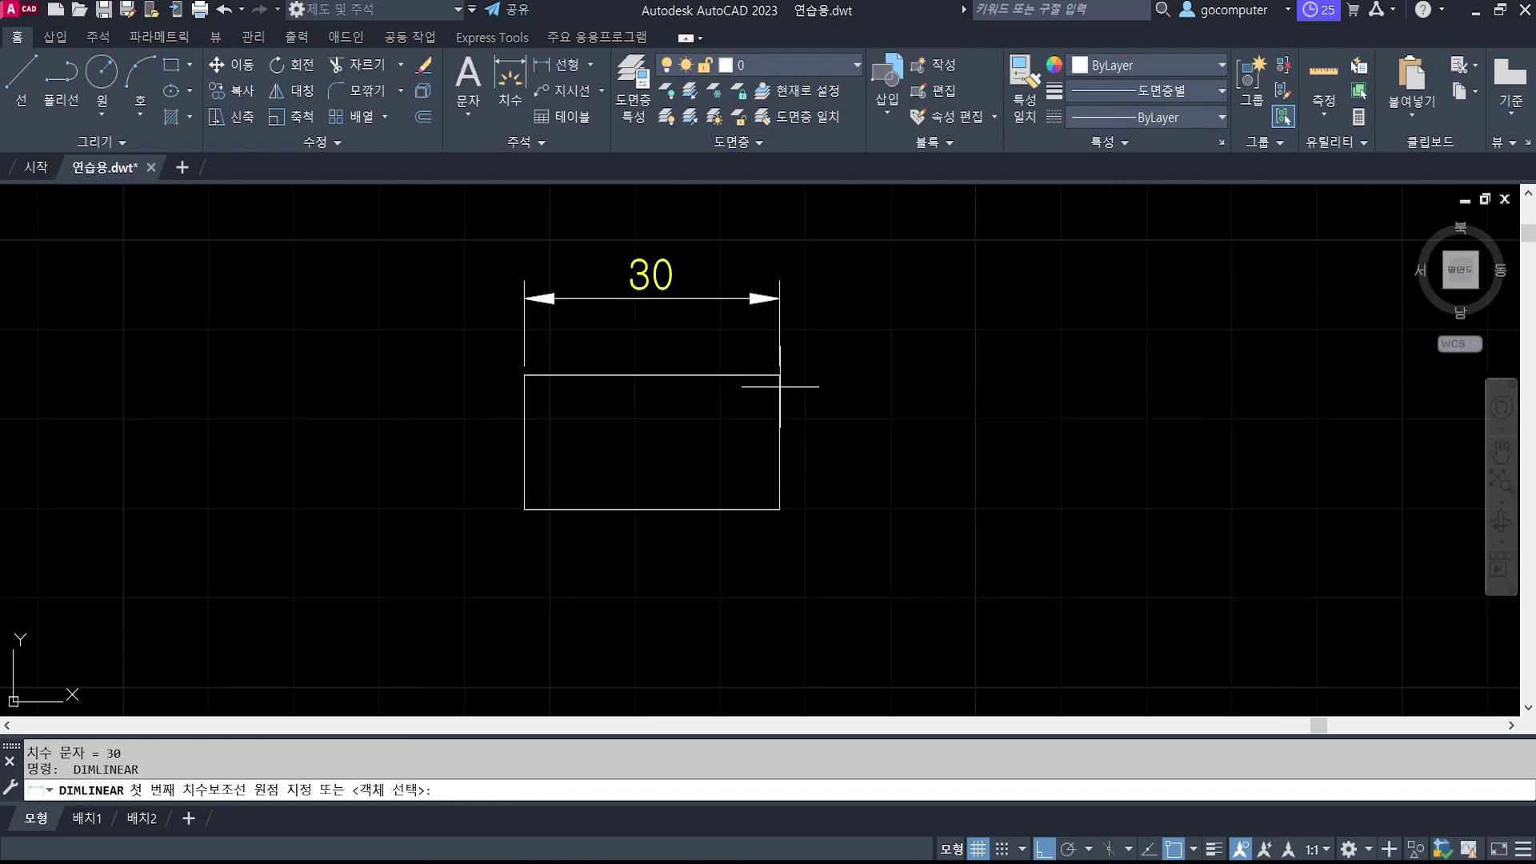
click(780, 376)
click(780, 509)
click(870, 475)
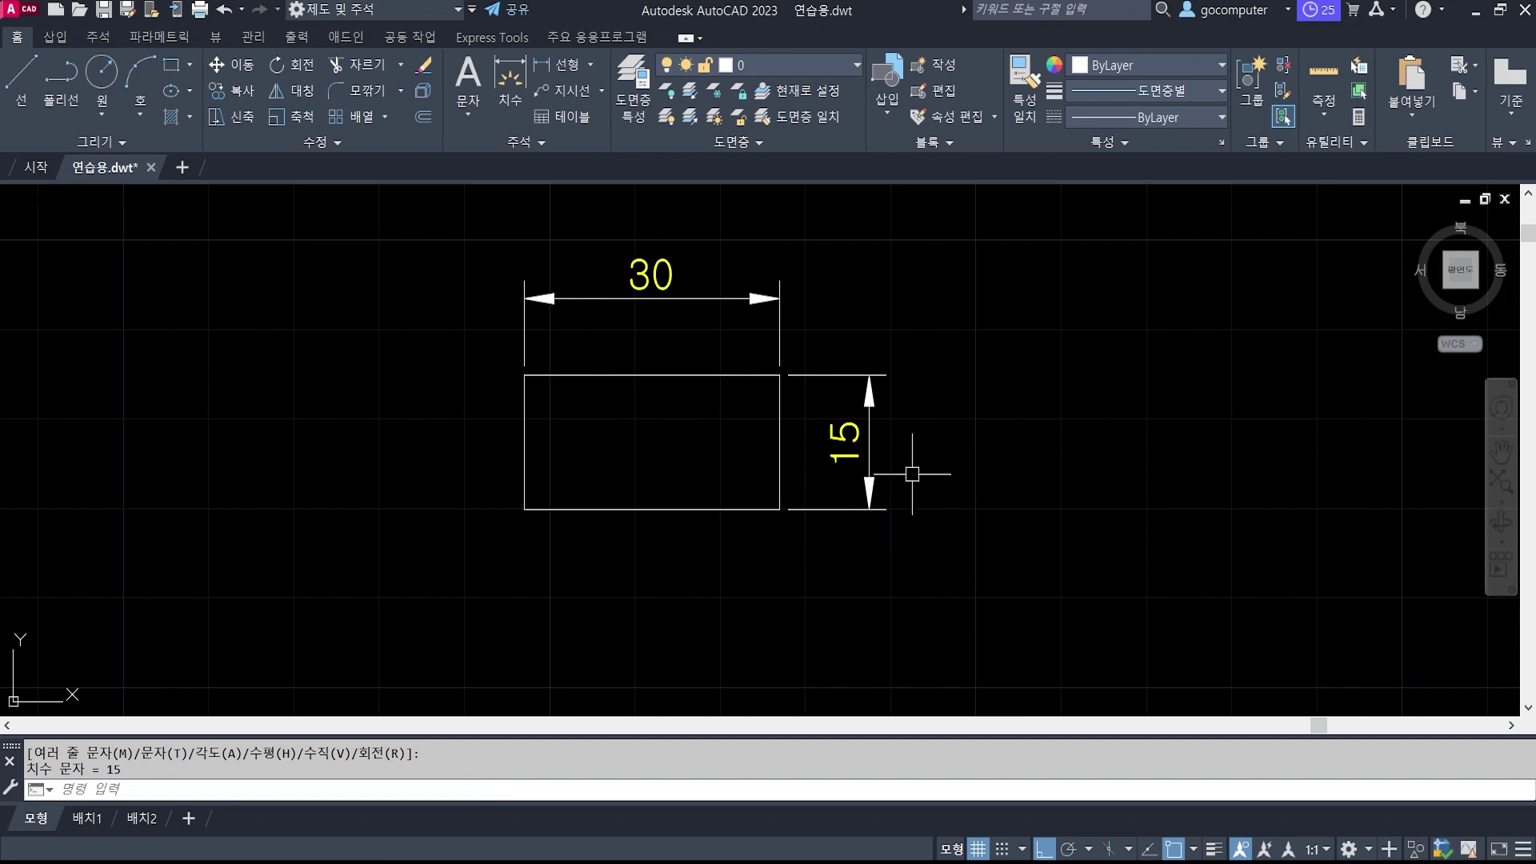
middle_drag(973, 449, 935, 435)
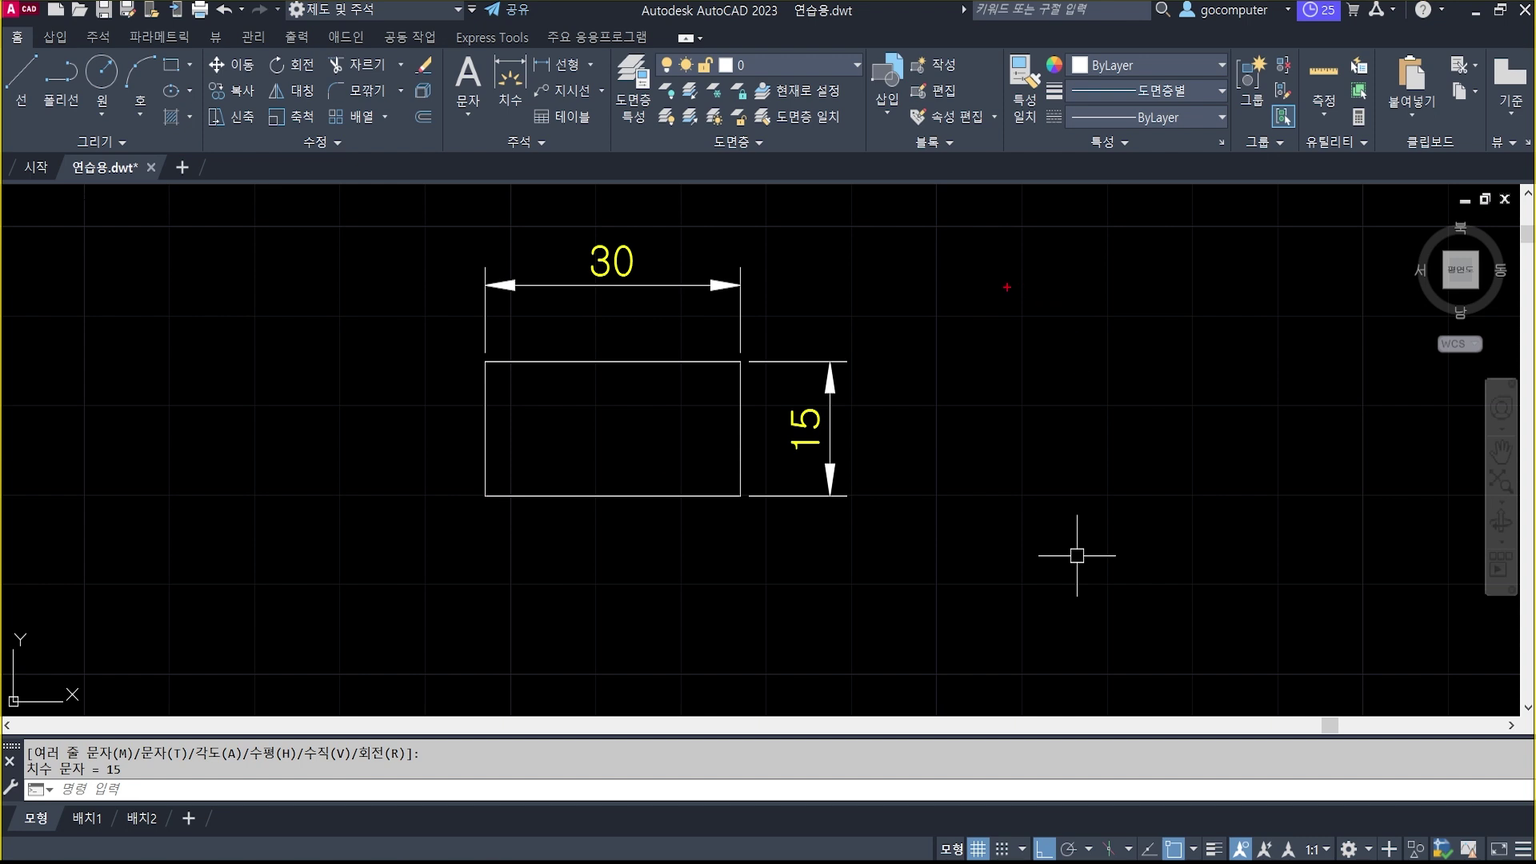
mouse_move(971, 214)
mouse_down()
mouse_move(978, 245)
mouse_move(1009, 234)
mouse_move(1010, 290)
mouse_move(1004, 231)
mouse_move(1076, 248)
mouse_move(1082, 285)
mouse_move(1097, 260)
mouse_move(1110, 284)
mouse_move(1127, 258)
mouse_move(1149, 291)
mouse_move(1181, 235)
mouse_move(1180, 281)
mouse_move(1194, 242)
mouse_move(1199, 271)
mouse_move(1188, 310)
mouse_up()
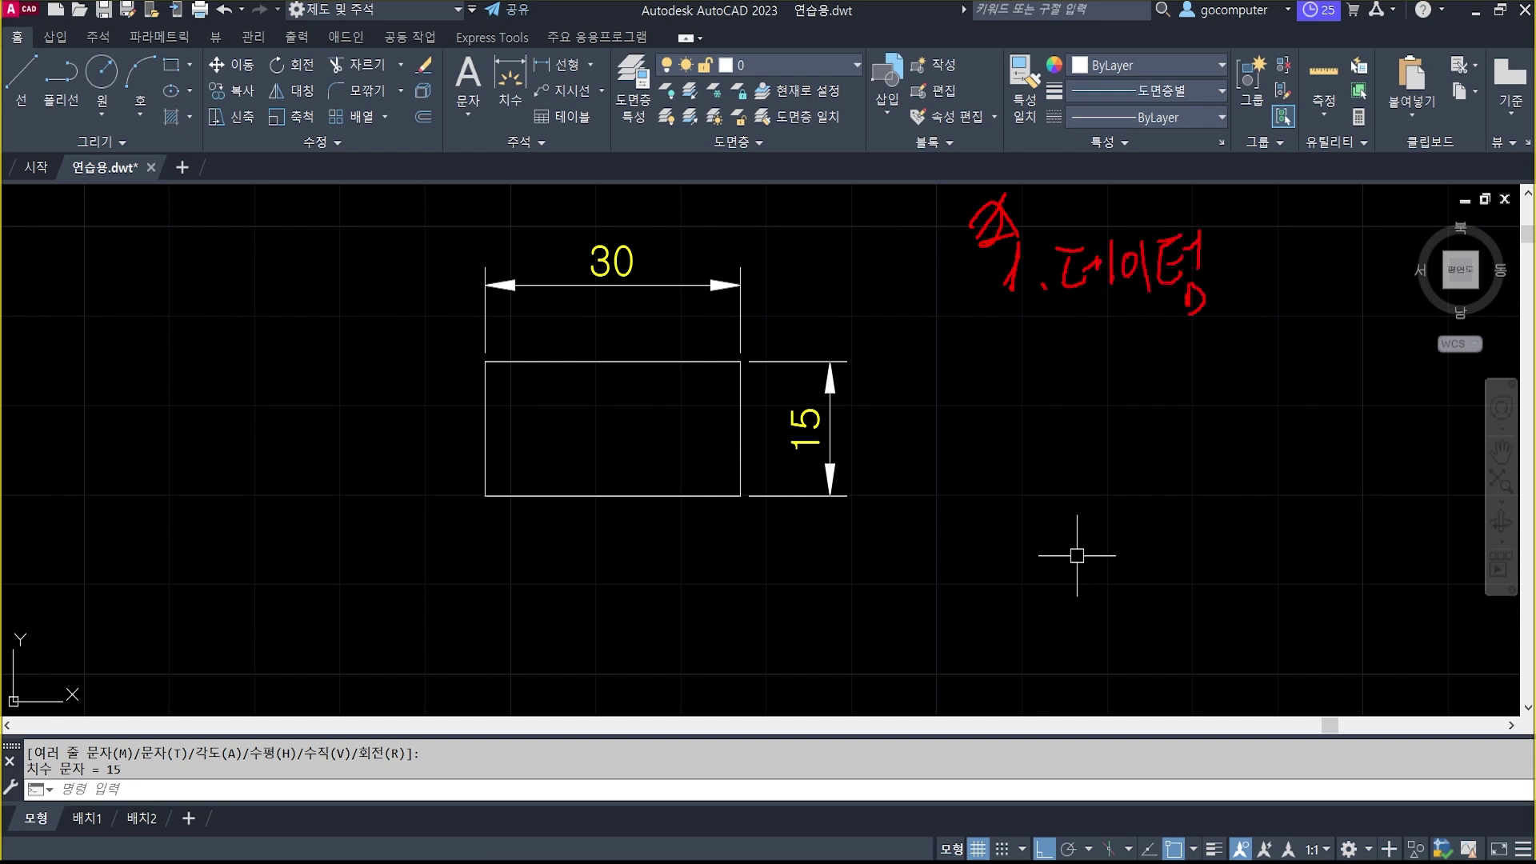
mouse_move(1014, 352)
mouse_down()
mouse_move(1040, 376)
mouse_move(1083, 378)
mouse_up()
click(1058, 371)
mouse_move(1078, 355)
mouse_down()
mouse_move(1102, 378)
mouse_move(1152, 368)
mouse_up()
mouse_move(1154, 341)
mouse_down()
mouse_move(1155, 372)
mouse_move(1171, 352)
mouse_up()
mouse_move(1162, 377)
mouse_down()
mouse_move(1155, 392)
mouse_move(1163, 378)
mouse_up()
drag(1203, 338, 1204, 362)
mouse_move(1196, 374)
mouse_down()
mouse_move(1187, 399)
mouse_move(1208, 392)
mouse_up()
drag(1228, 333, 1232, 368)
mouse_move(1245, 344)
mouse_down()
mouse_move(1244, 376)
mouse_move(1282, 358)
mouse_move(969, 263)
mouse_move(1279, 377)
mouse_up()
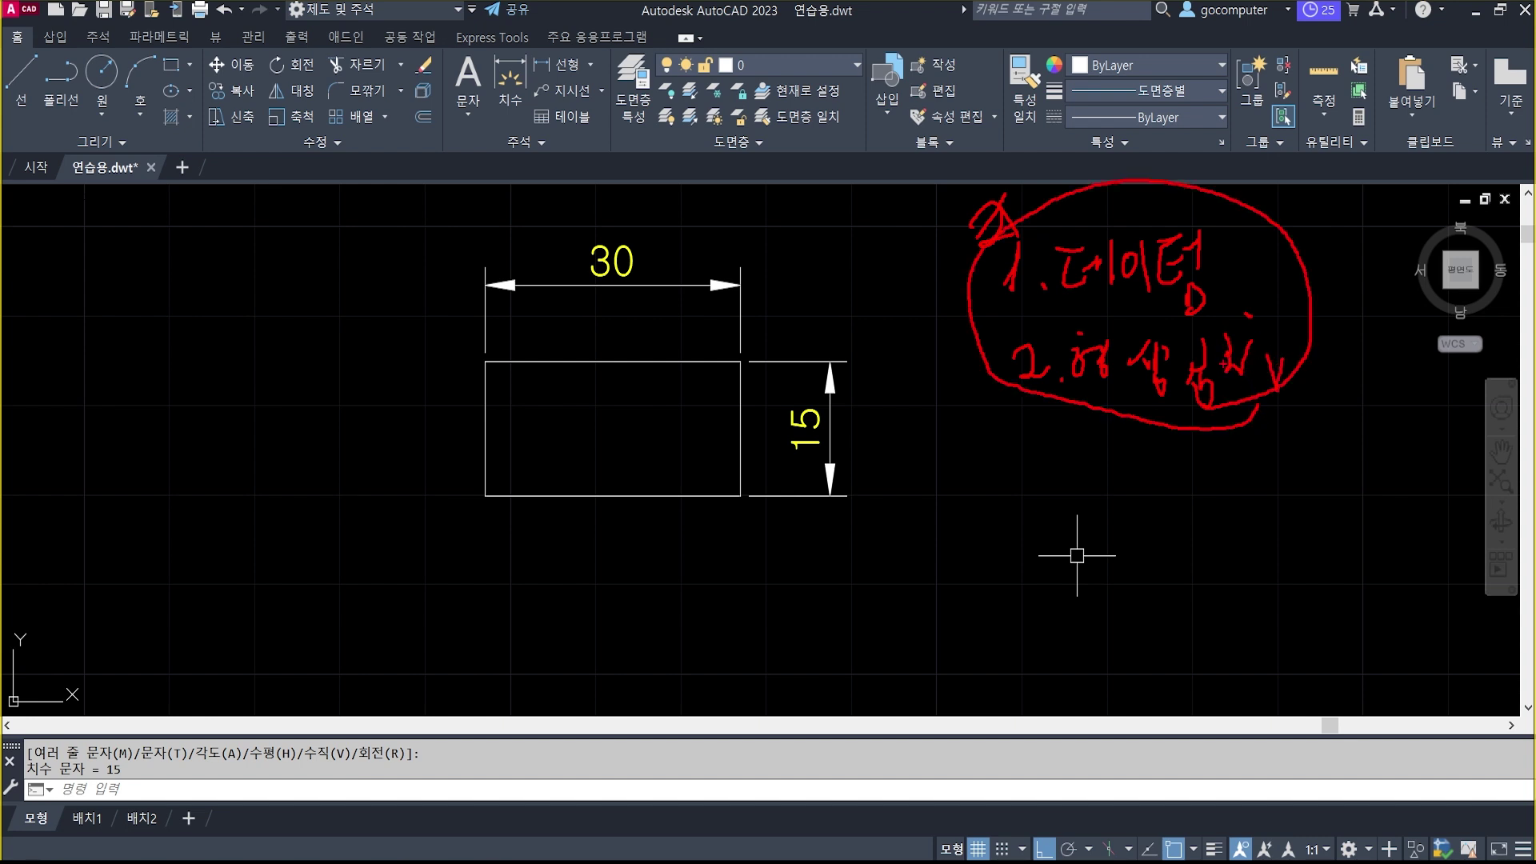
drag(1044, 318, 1236, 298)
mouse_move(1262, 442)
mouse_down()
mouse_move(1040, 340)
mouse_move(1287, 416)
mouse_move(1205, 414)
mouse_up()
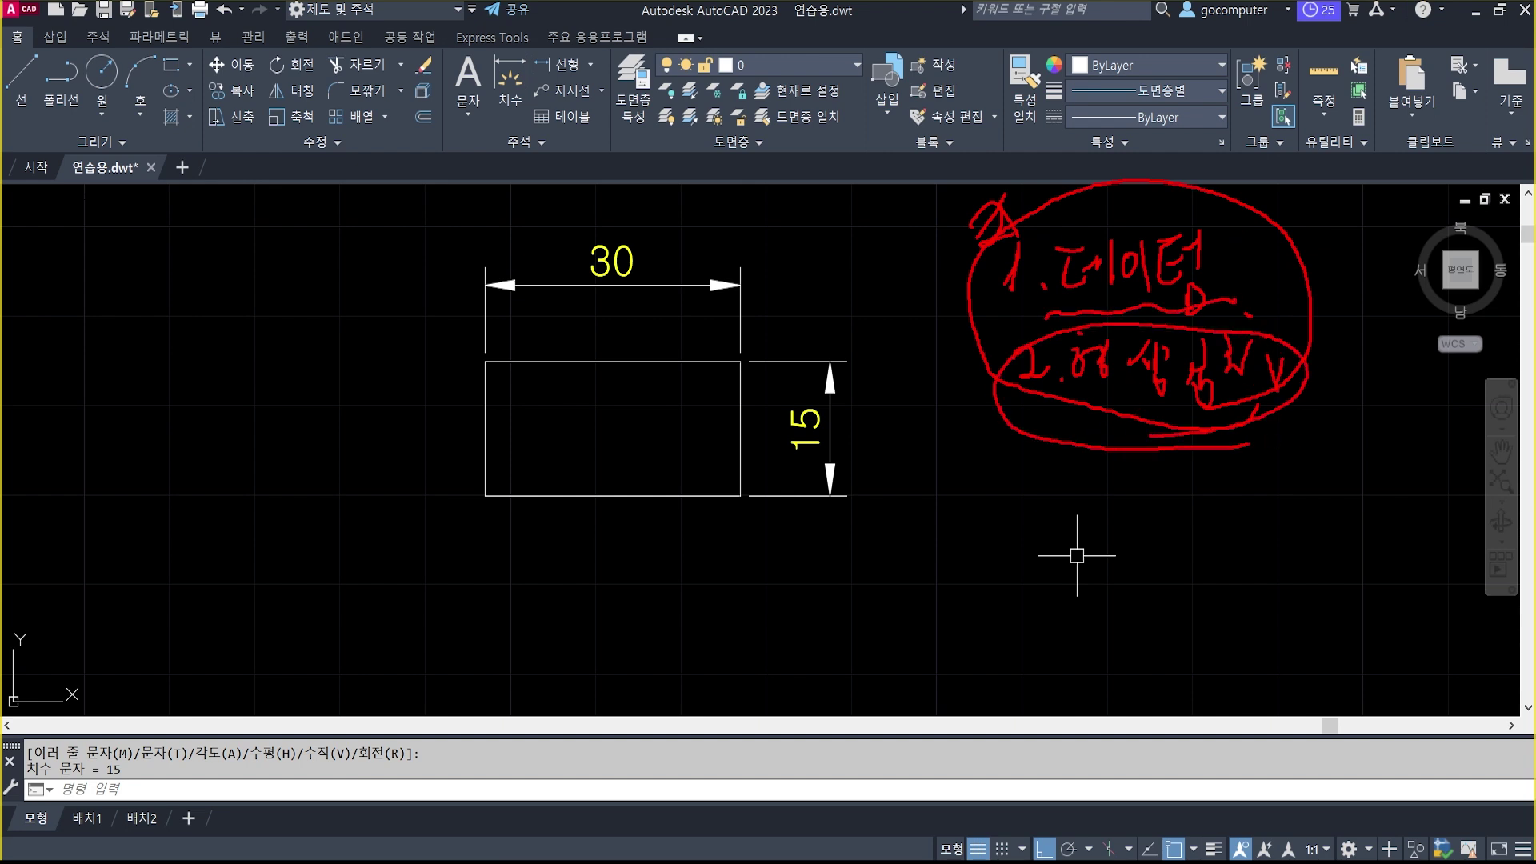
mouse_move(1267, 335)
mouse_down()
mouse_move(1252, 280)
mouse_move(1281, 298)
mouse_move(1306, 288)
mouse_move(1329, 310)
mouse_move(1367, 304)
mouse_move(1380, 356)
mouse_move(1414, 315)
mouse_move(1376, 357)
mouse_up()
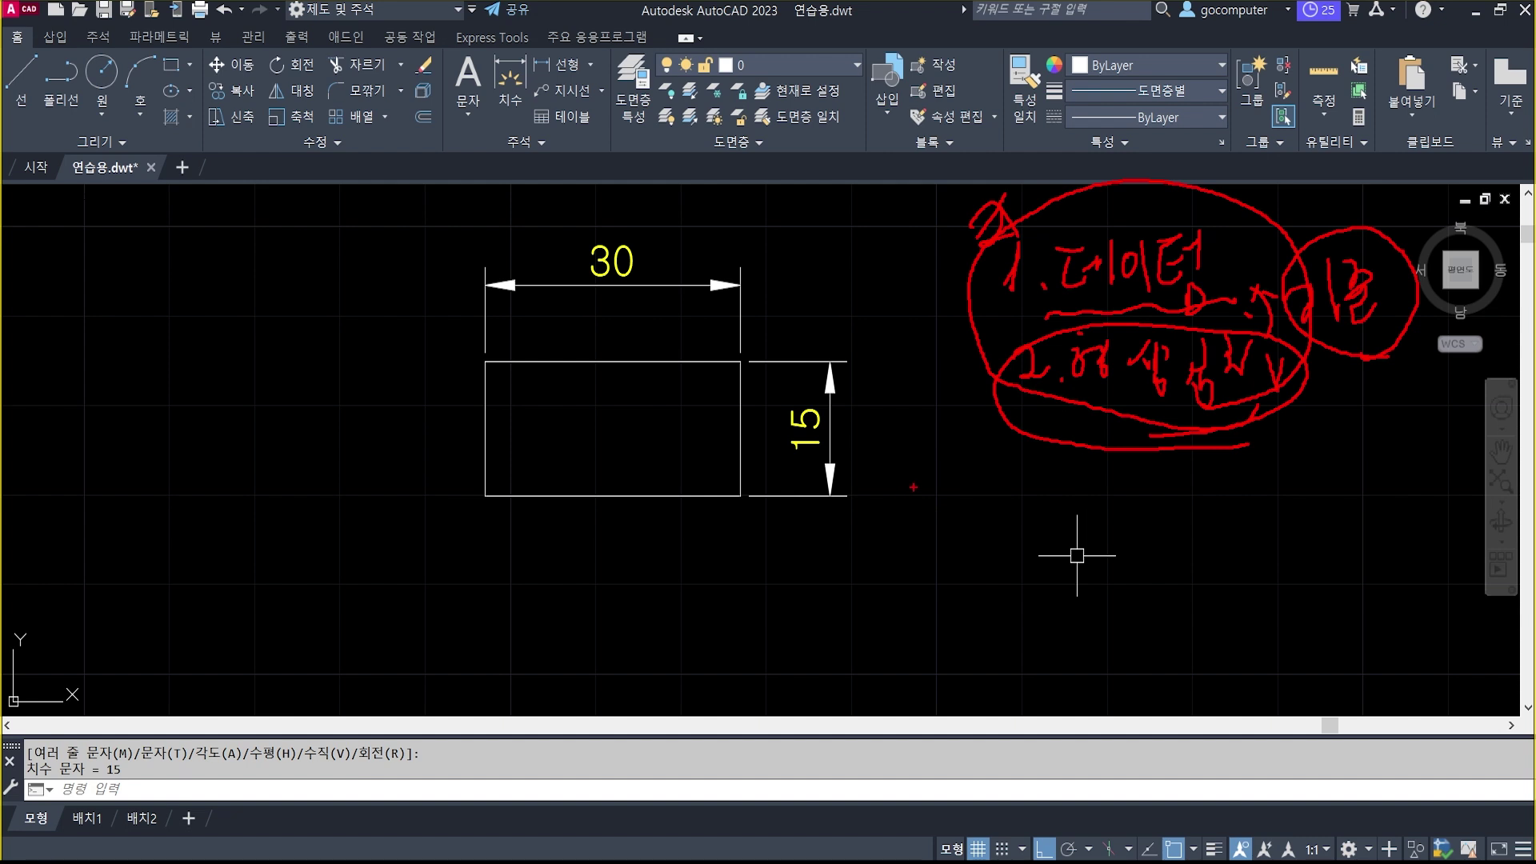
drag(836, 401, 838, 394)
drag(836, 338, 803, 413)
drag(812, 350, 860, 408)
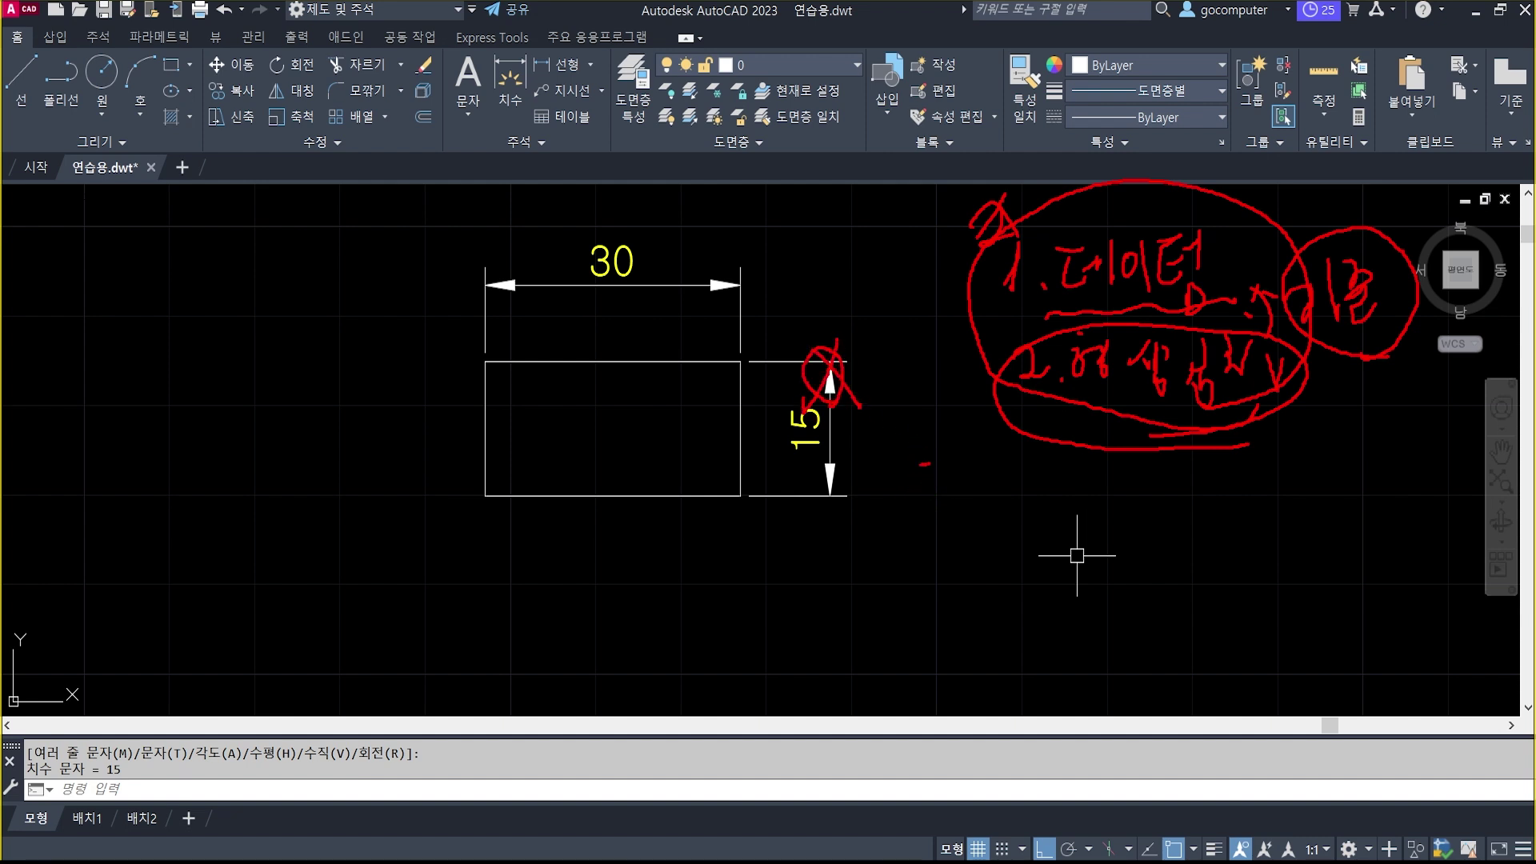
mouse_move(930, 463)
mouse_down()
mouse_move(980, 461)
mouse_move(951, 502)
mouse_move(917, 467)
mouse_move(948, 489)
mouse_move(968, 468)
mouse_move(950, 553)
mouse_move(999, 628)
mouse_move(970, 588)
mouse_move(956, 604)
mouse_up()
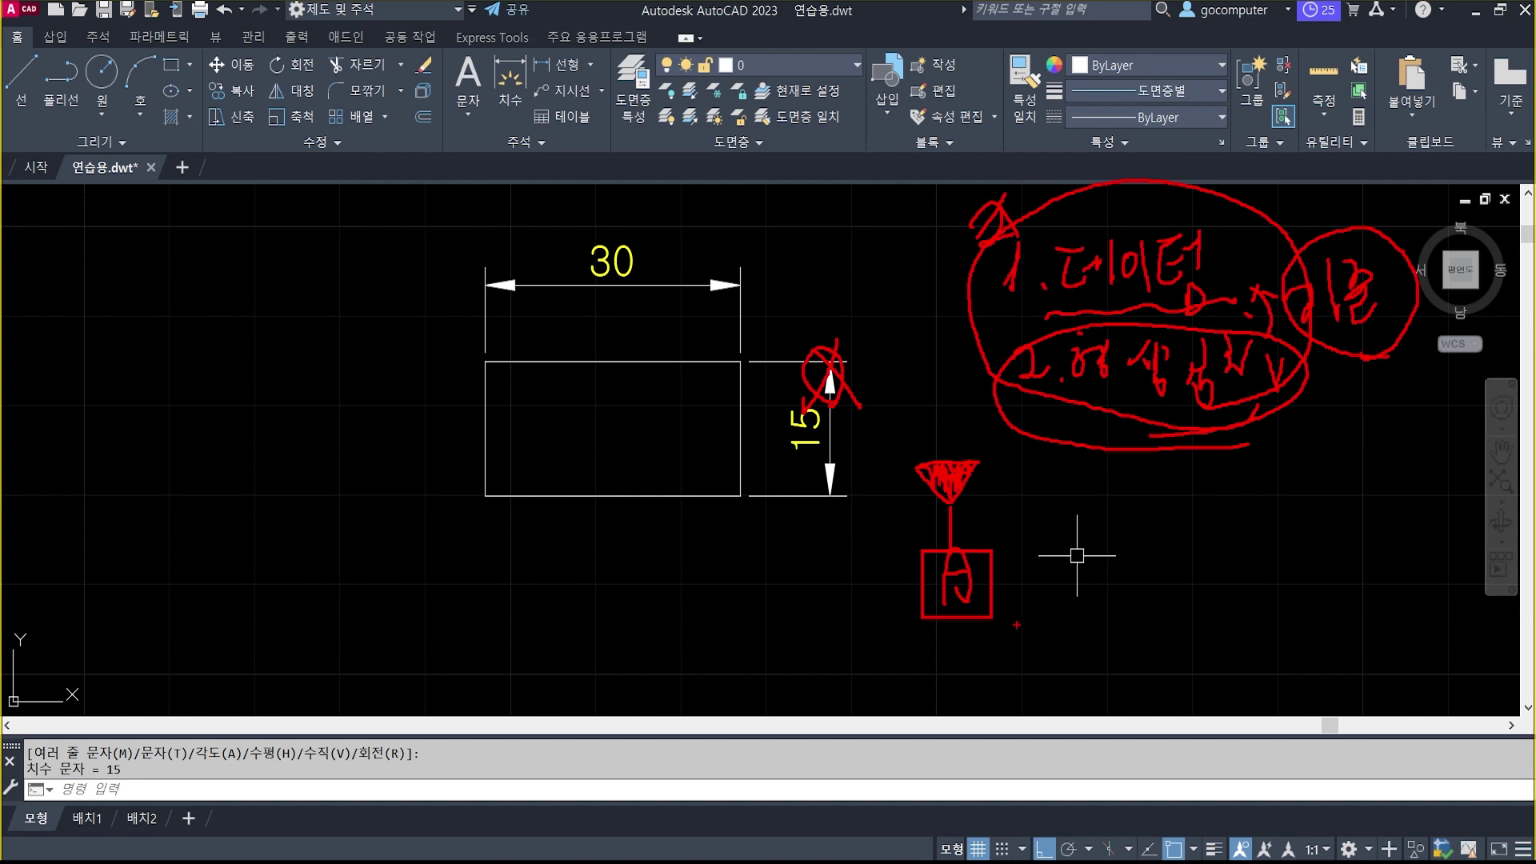
mouse_move(932, 642)
mouse_down()
mouse_move(876, 596)
mouse_move(1056, 448)
mouse_move(999, 627)
mouse_up()
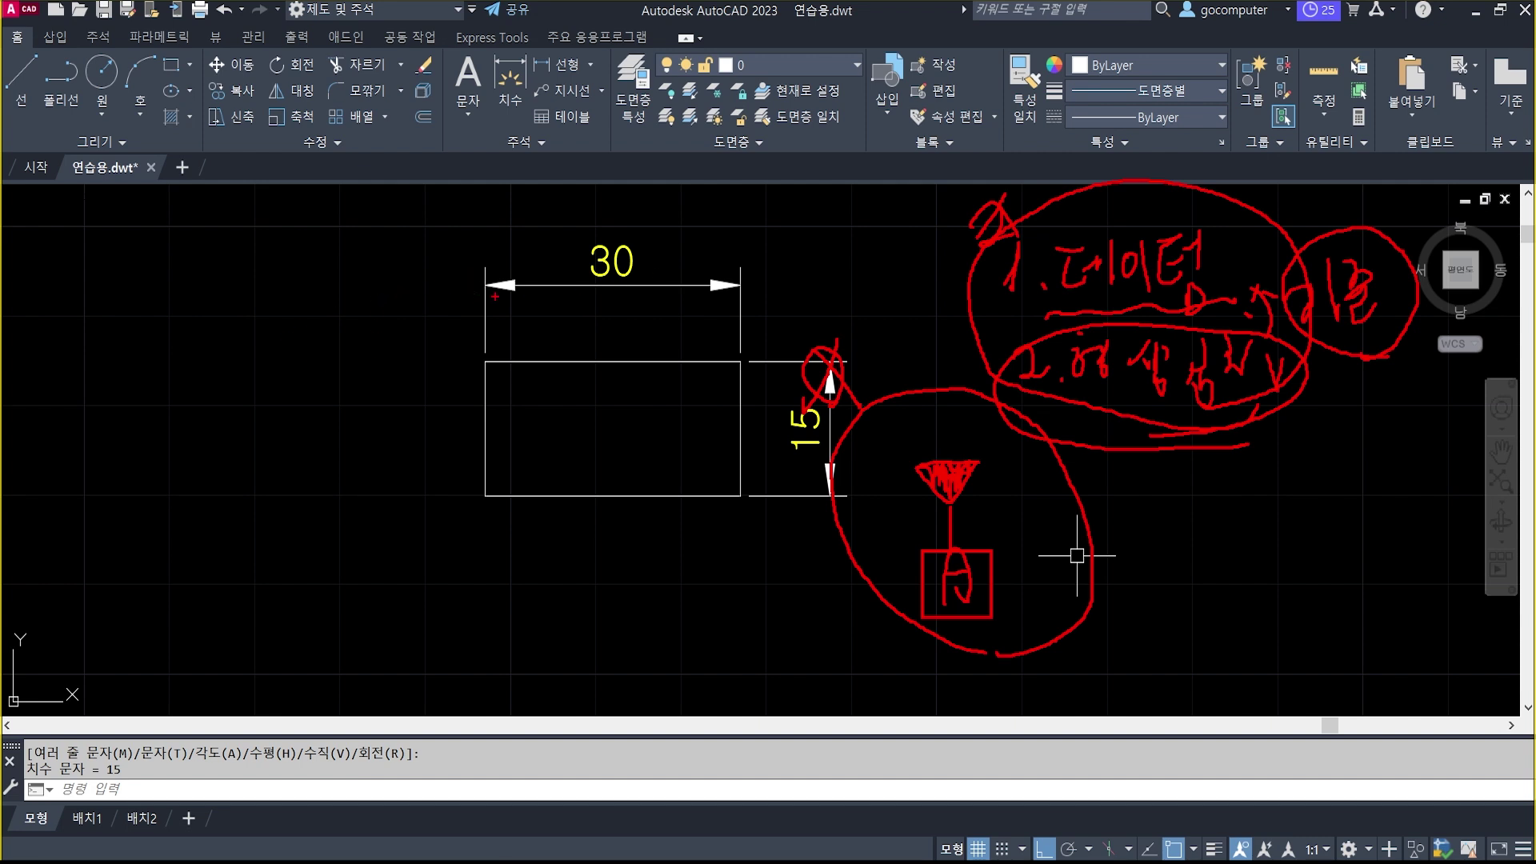
drag(125, 492, 443, 567)
drag(202, 496, 202, 565)
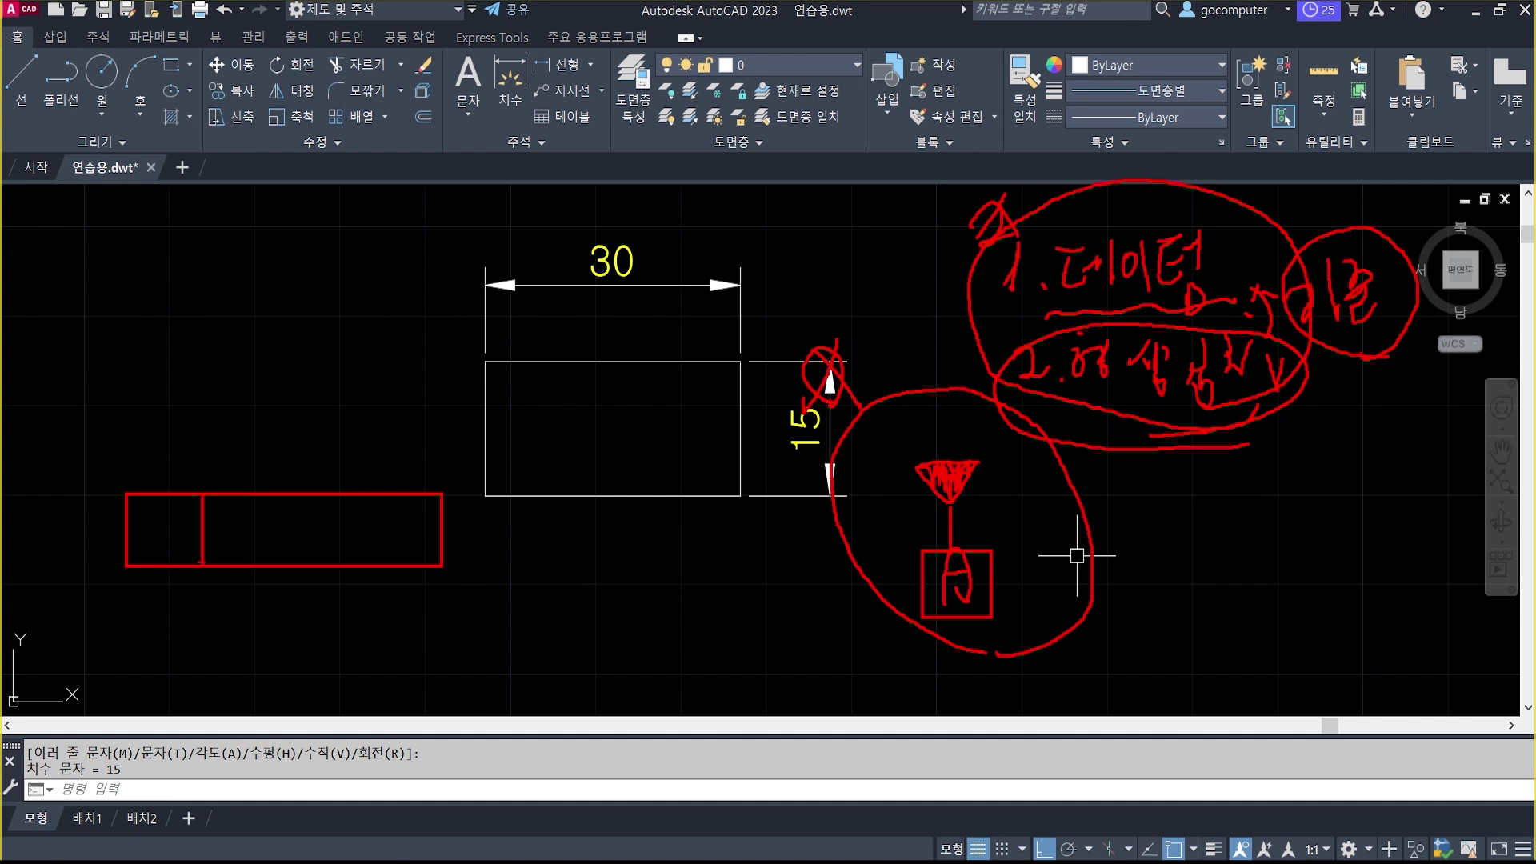
drag(371, 494, 372, 566)
mouse_move(160, 507)
mouse_down()
mouse_move(157, 546)
mouse_move(180, 556)
mouse_up()
mouse_move(250, 512)
mouse_down()
mouse_move(241, 534)
mouse_move(256, 516)
mouse_move(332, 529)
mouse_move(409, 497)
mouse_move(422, 547)
mouse_up()
click(281, 536)
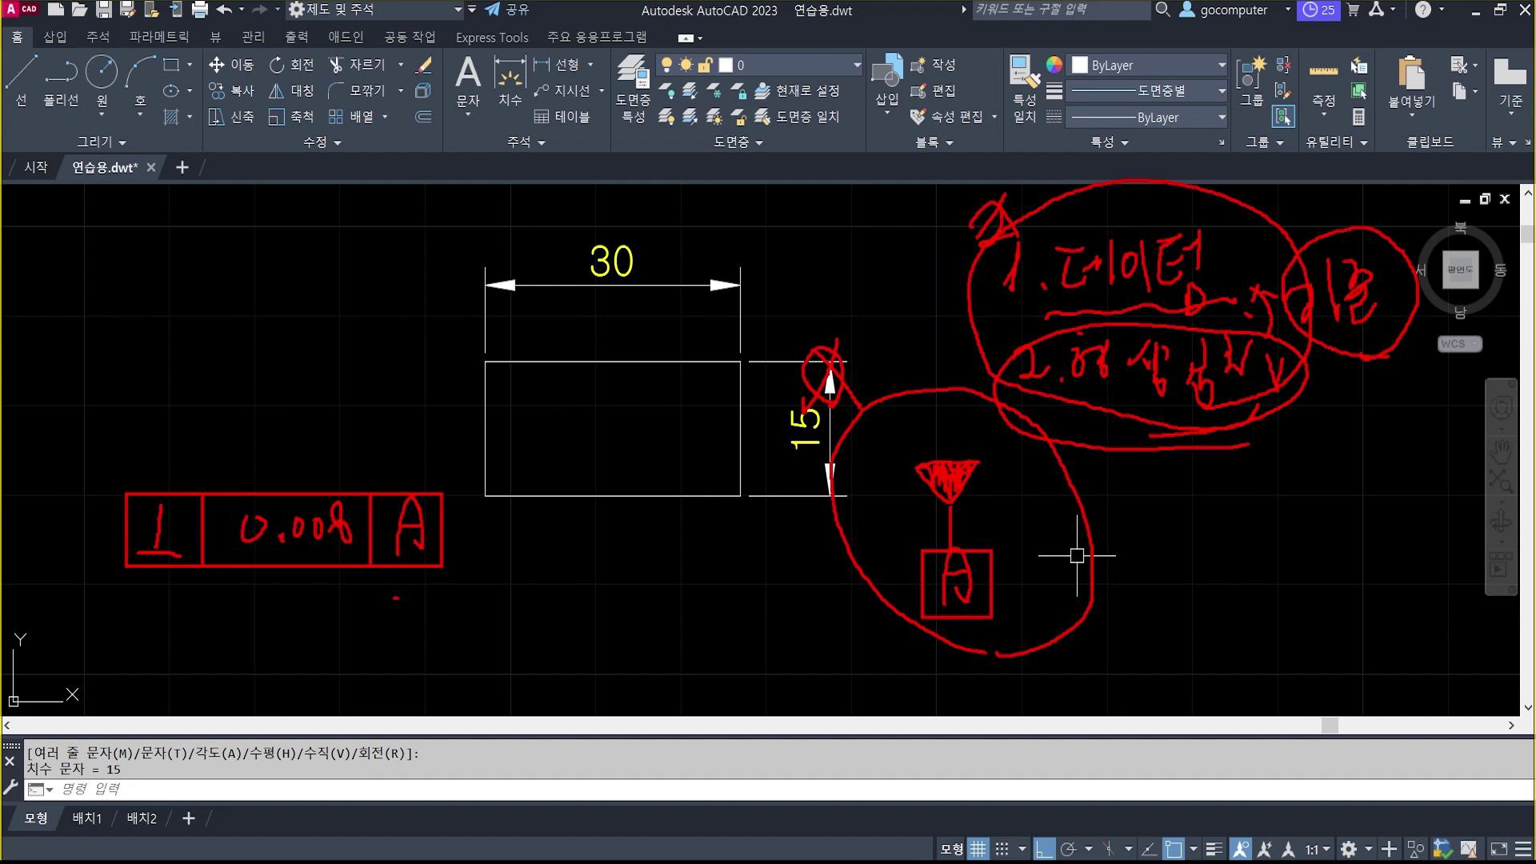
mouse_move(395, 598)
mouse_down()
mouse_move(331, 419)
mouse_move(244, 619)
mouse_up()
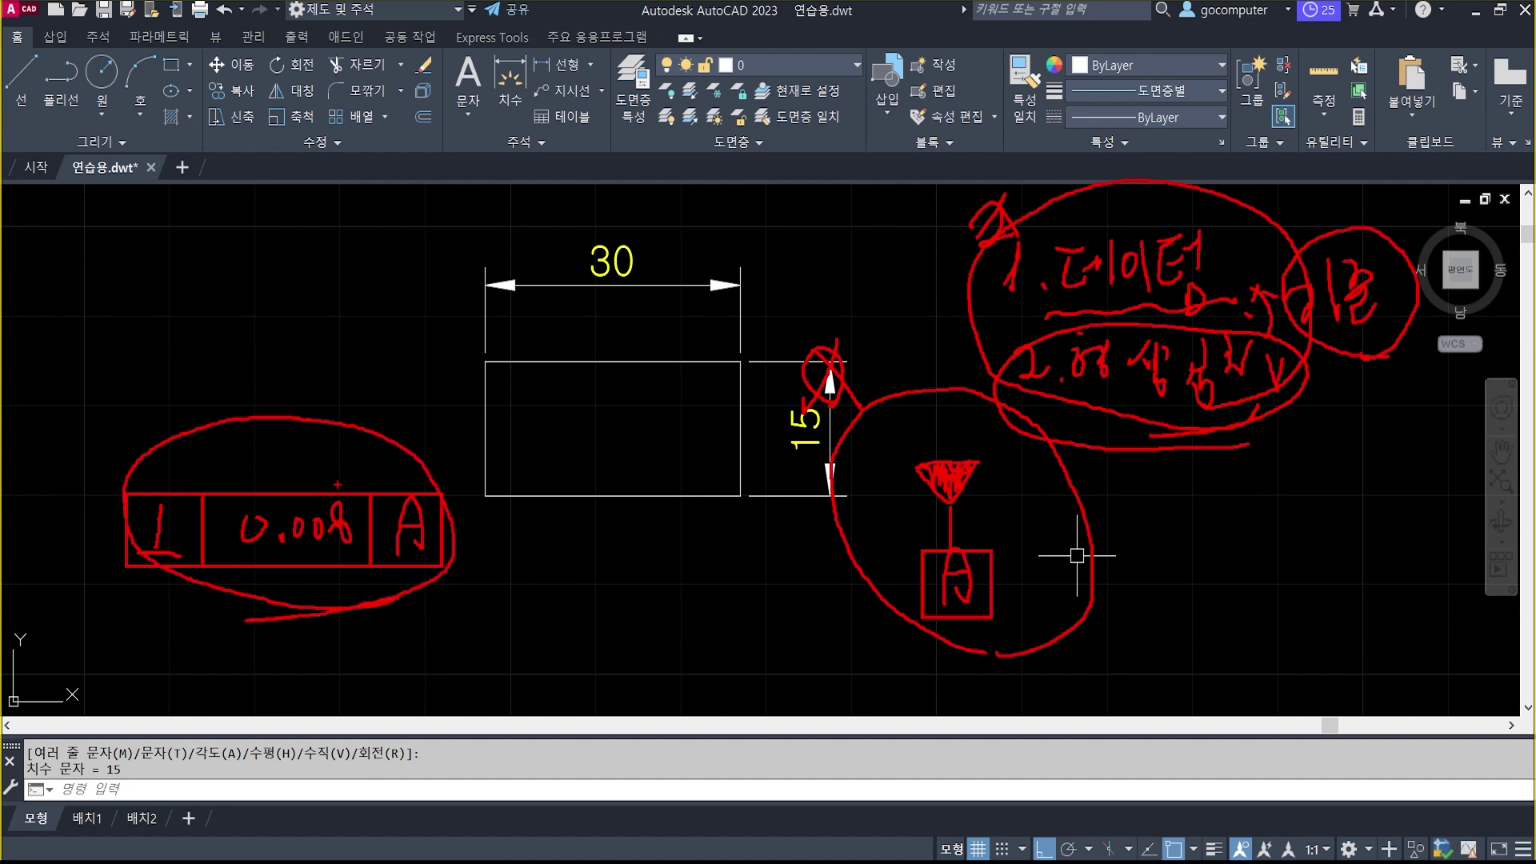
key(Escape)
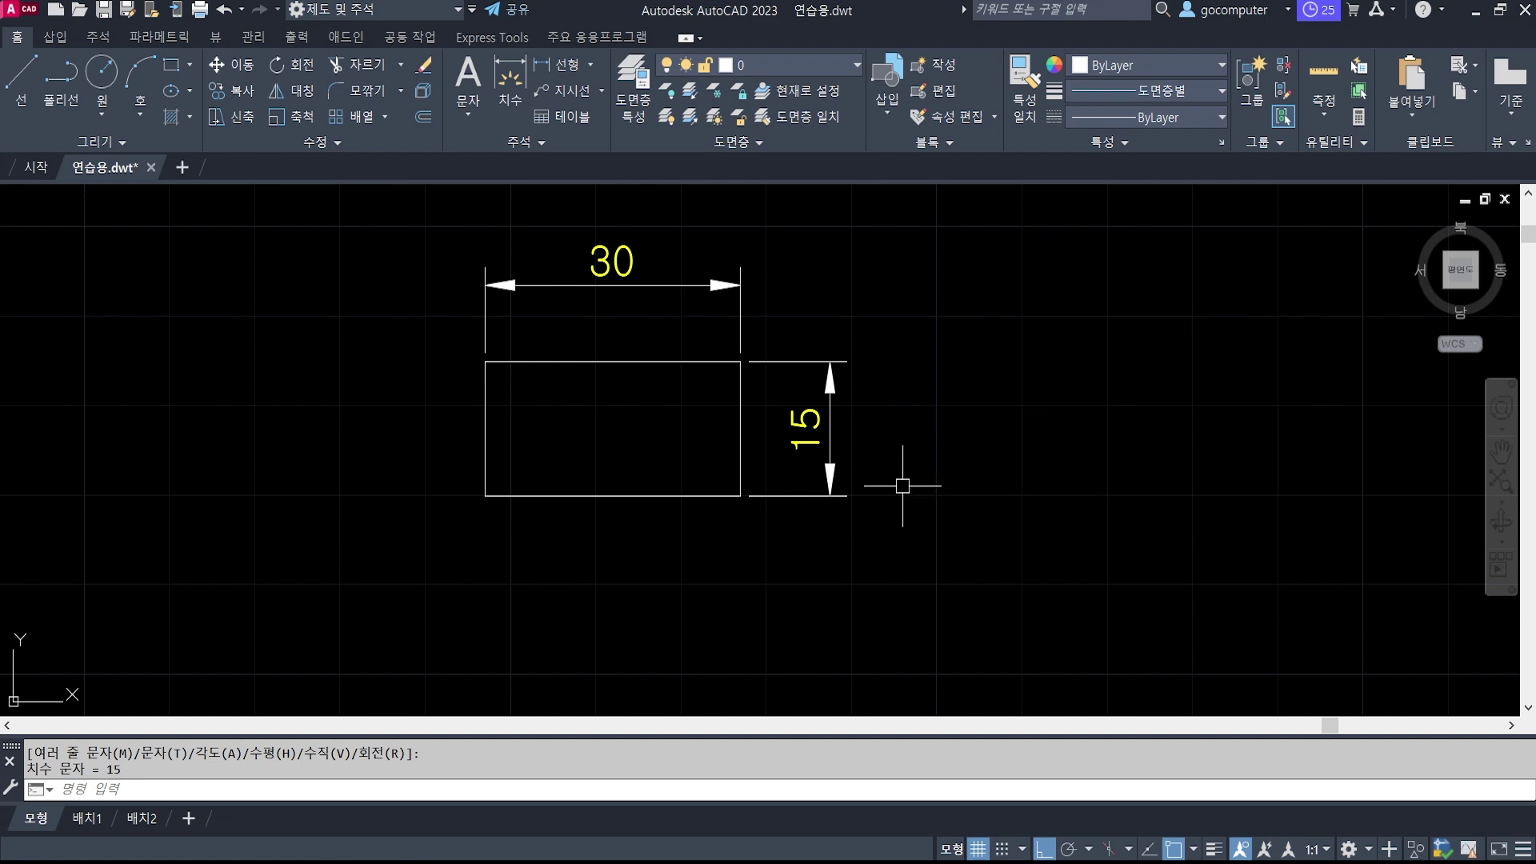
Start a QLEADER and set its annotation type to Tolerance (공차) in the leader settings.
text(LE)
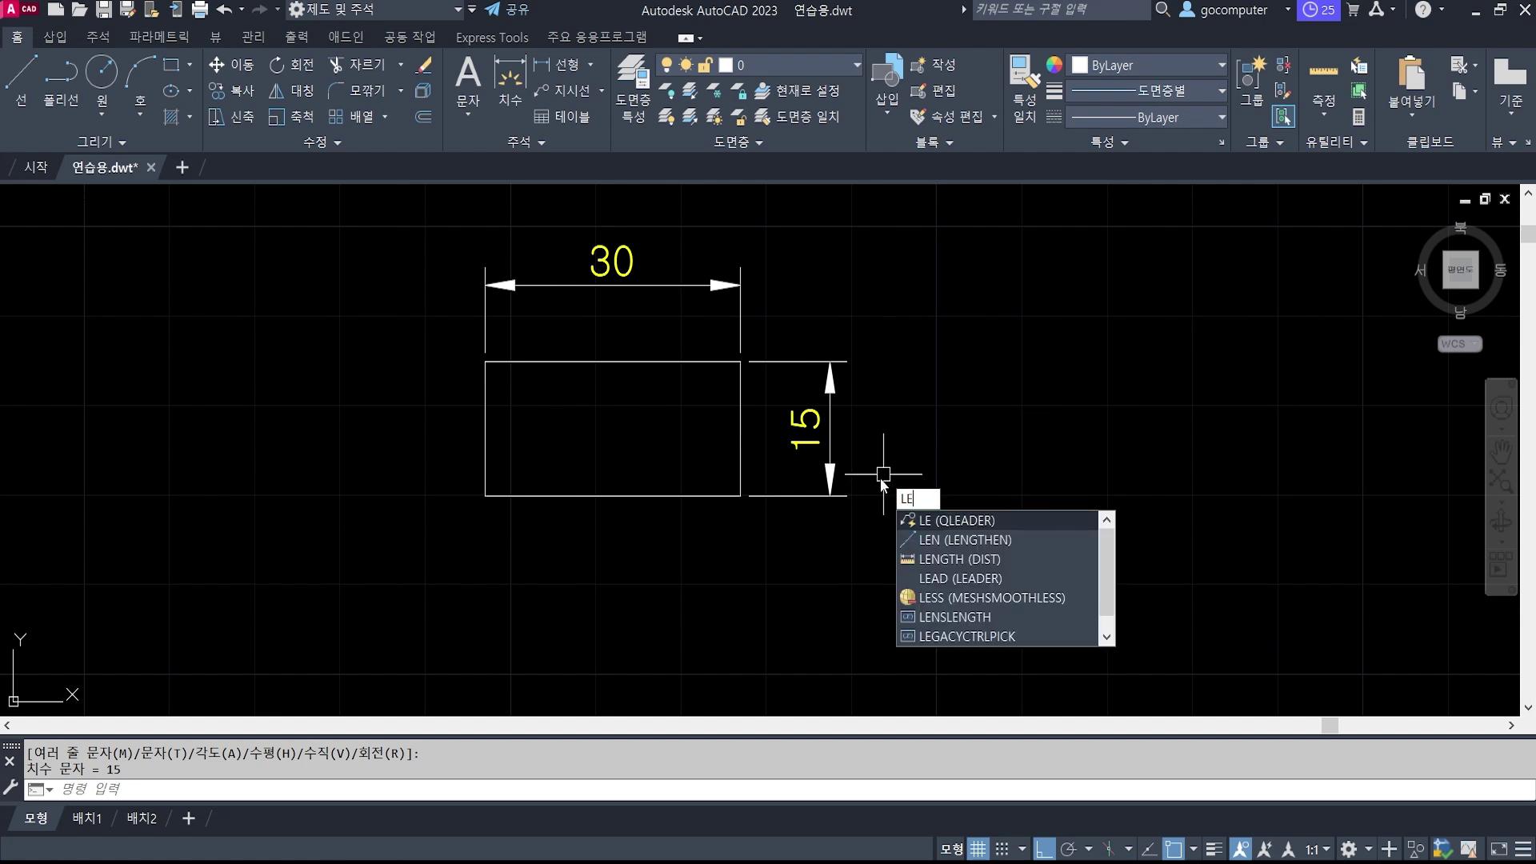
key(Return)
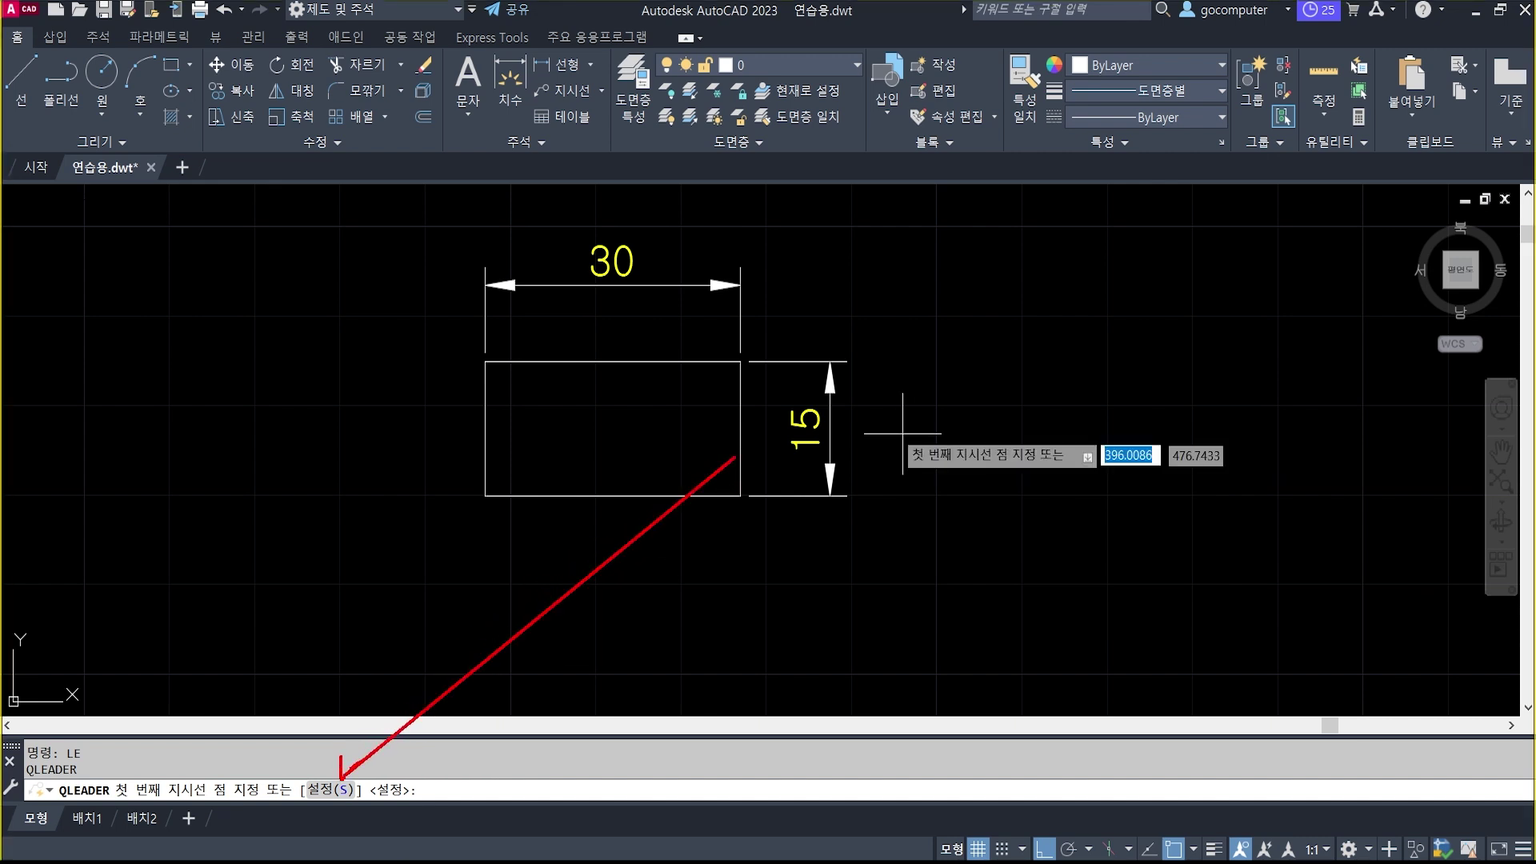
text(s)
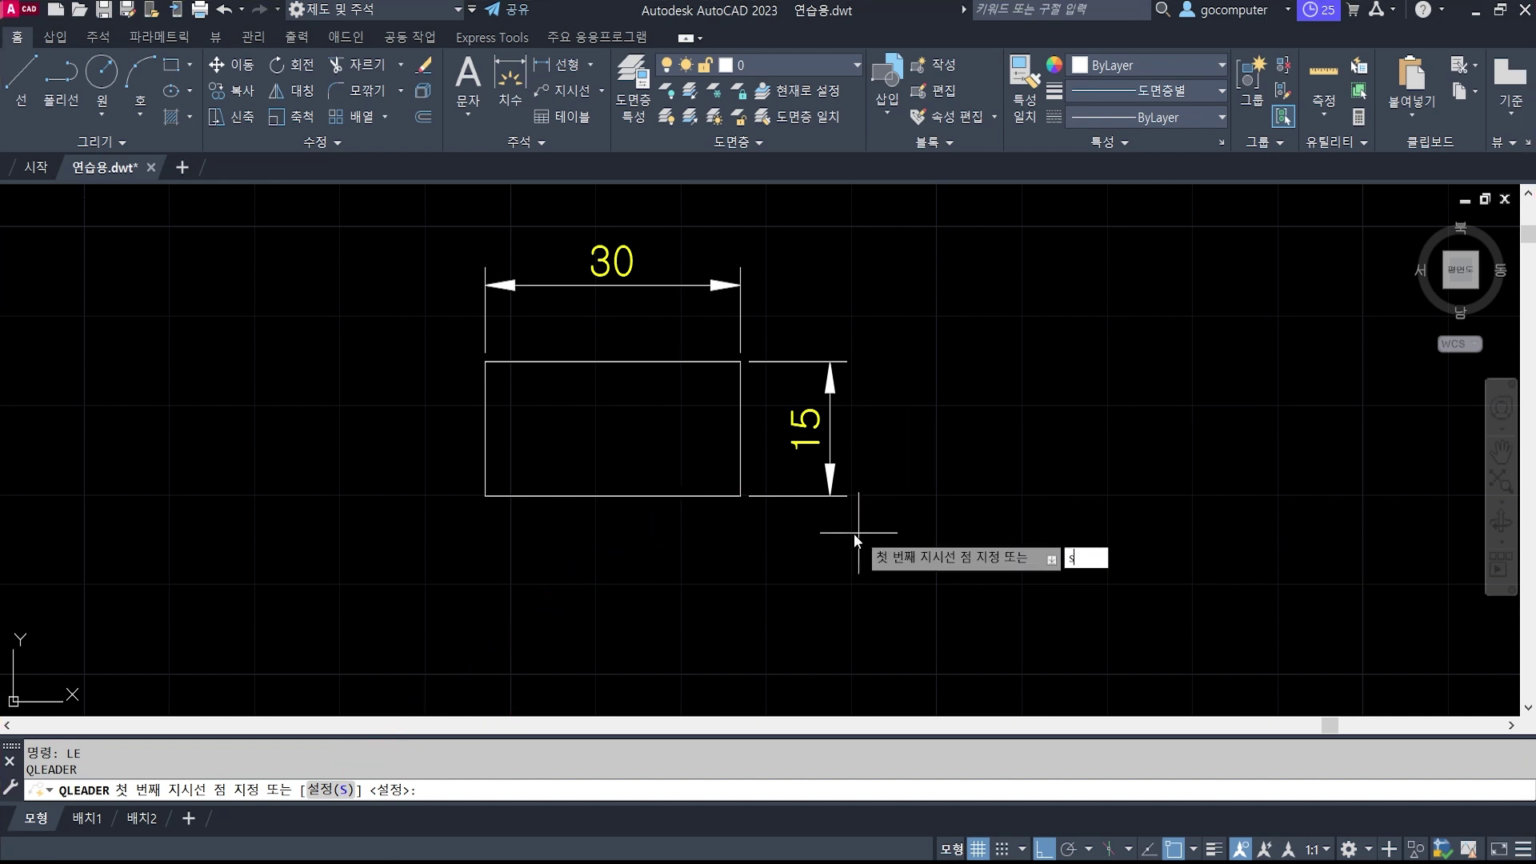
key(Return)
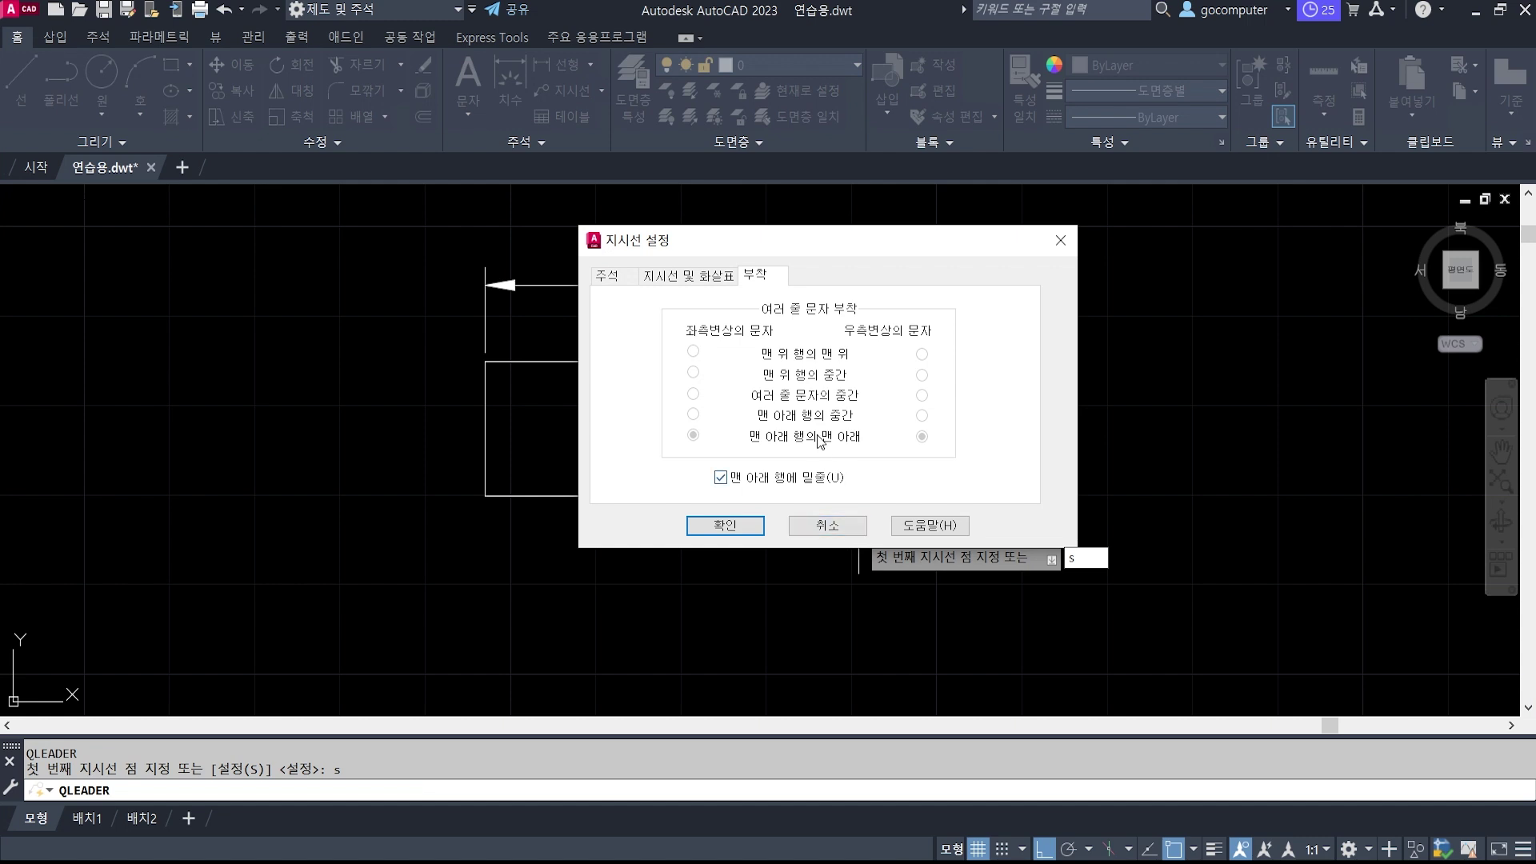
click(609, 275)
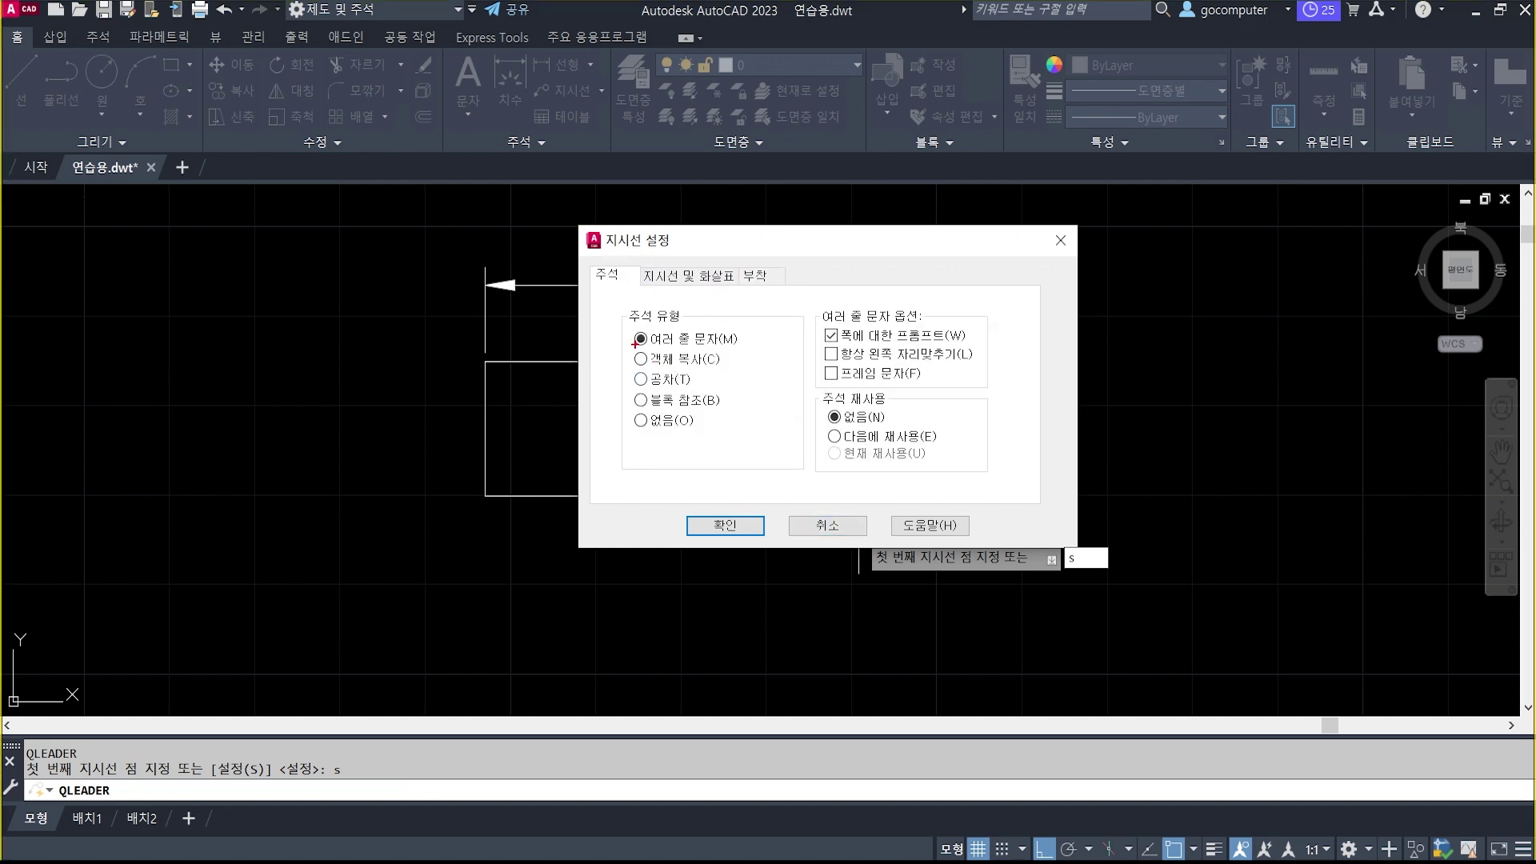
drag(628, 352, 762, 350)
drag(614, 373, 716, 383)
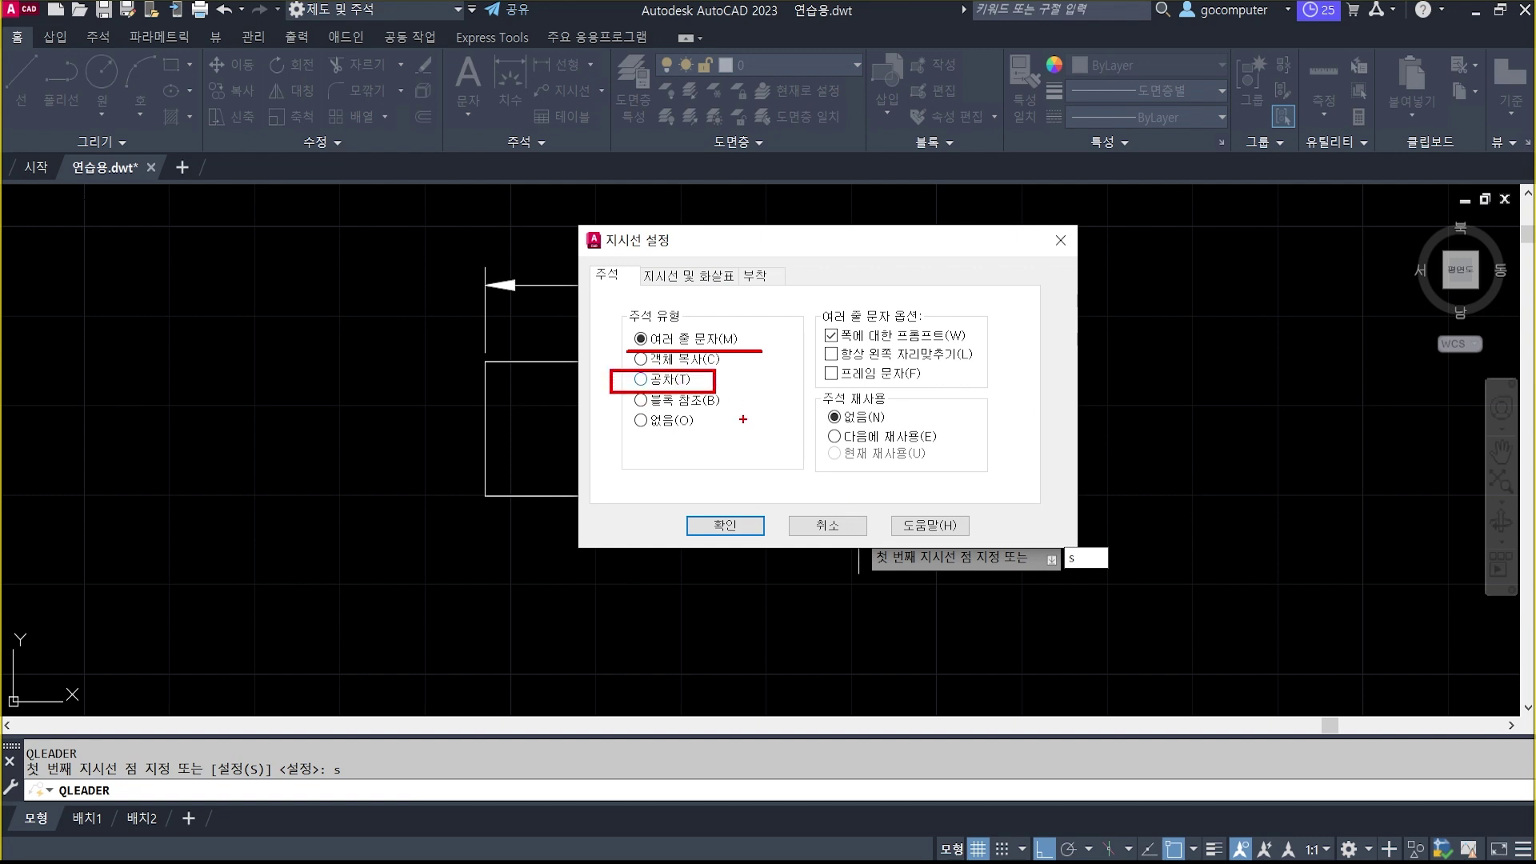
key(Escape)
click(641, 379)
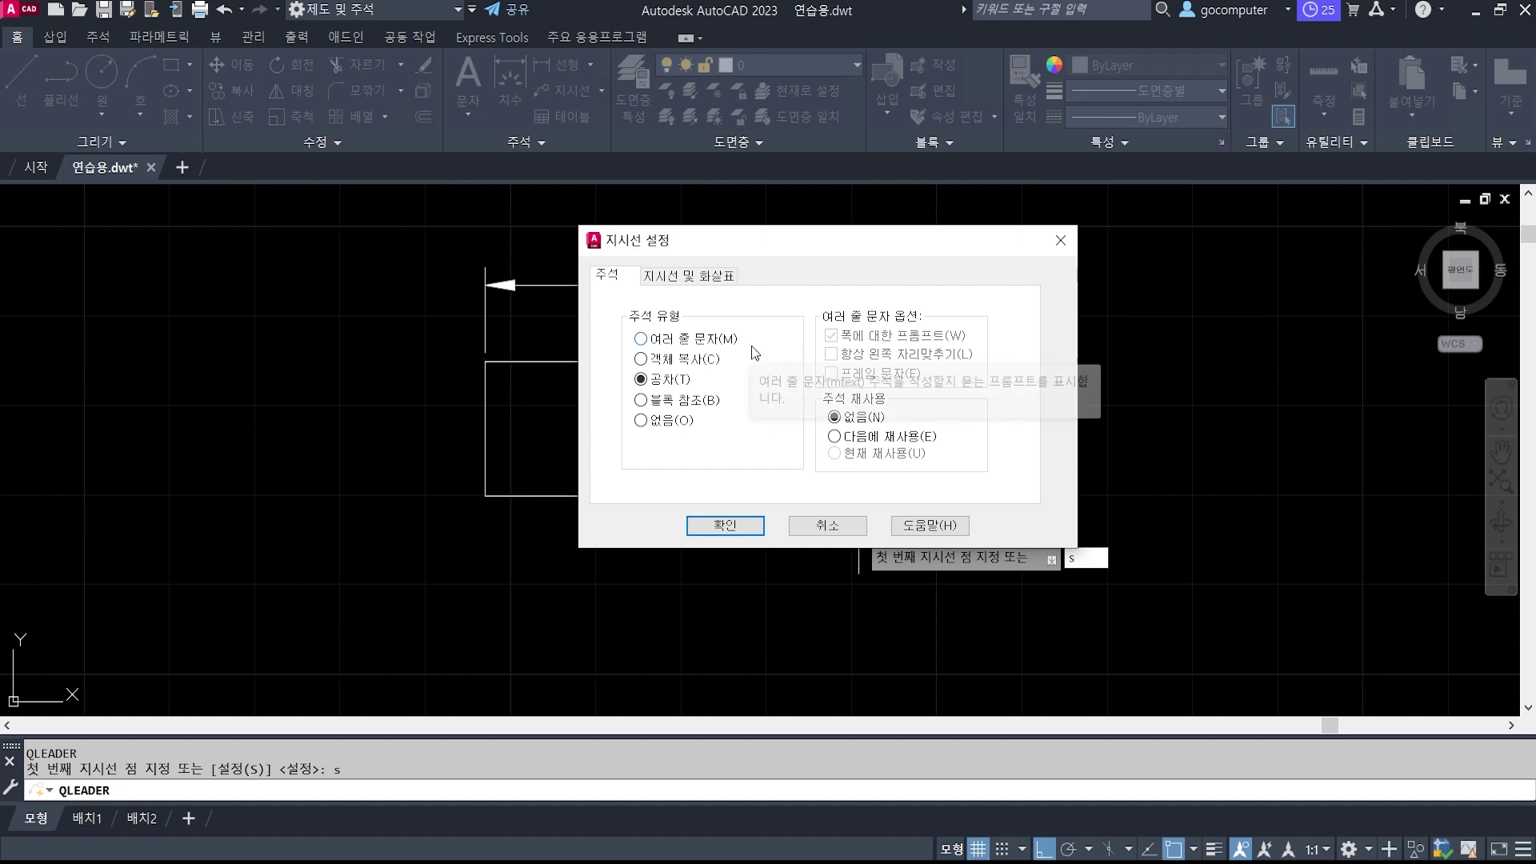
Set the leader's arrowhead to the filled datum triangle (데이텀 삼각형 채우기) and accept the leader settings.
click(703, 278)
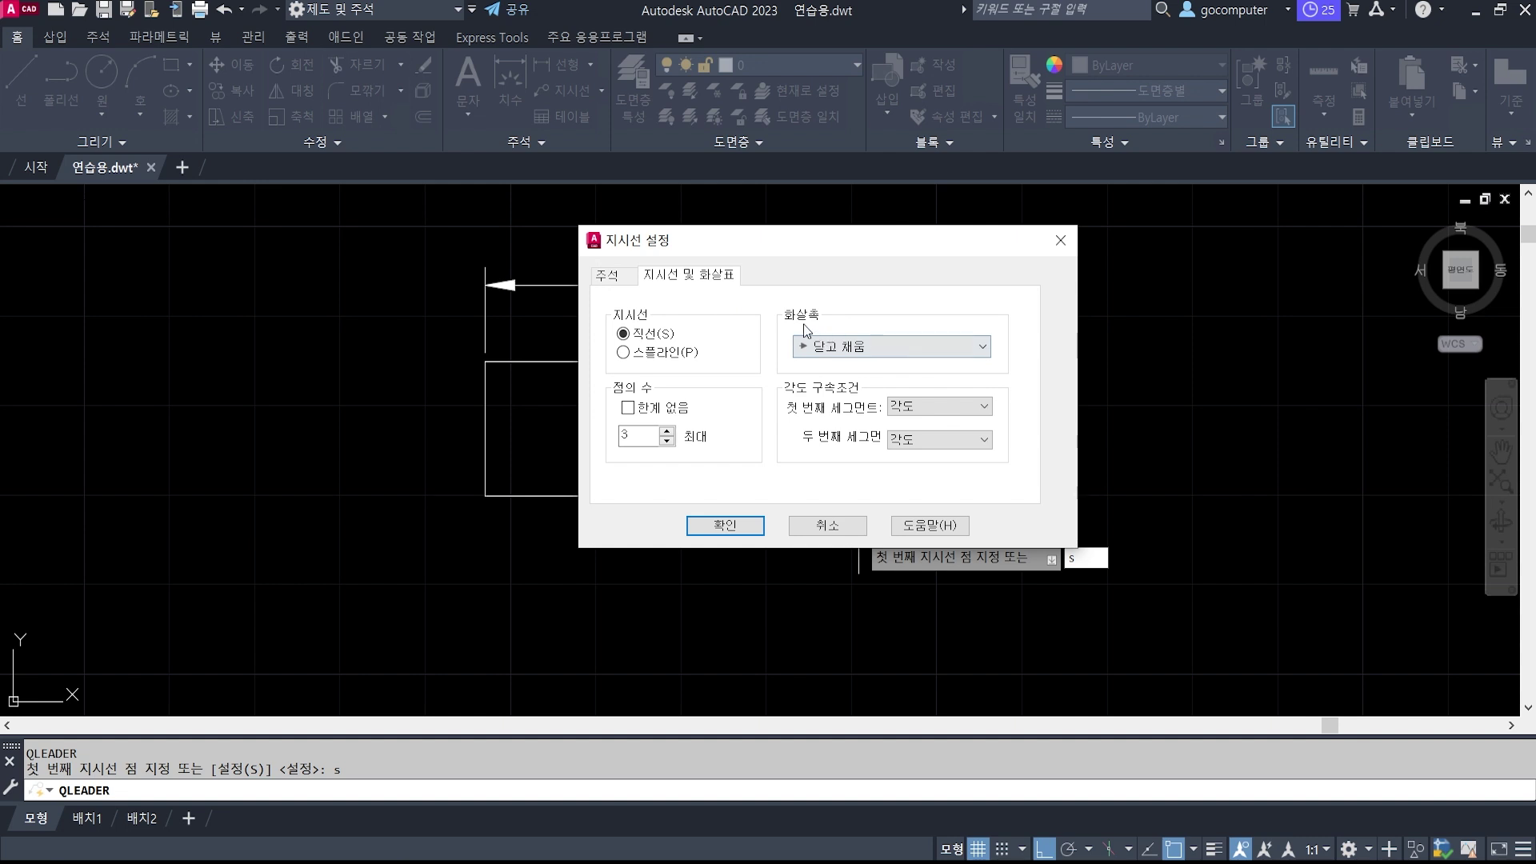
click(980, 350)
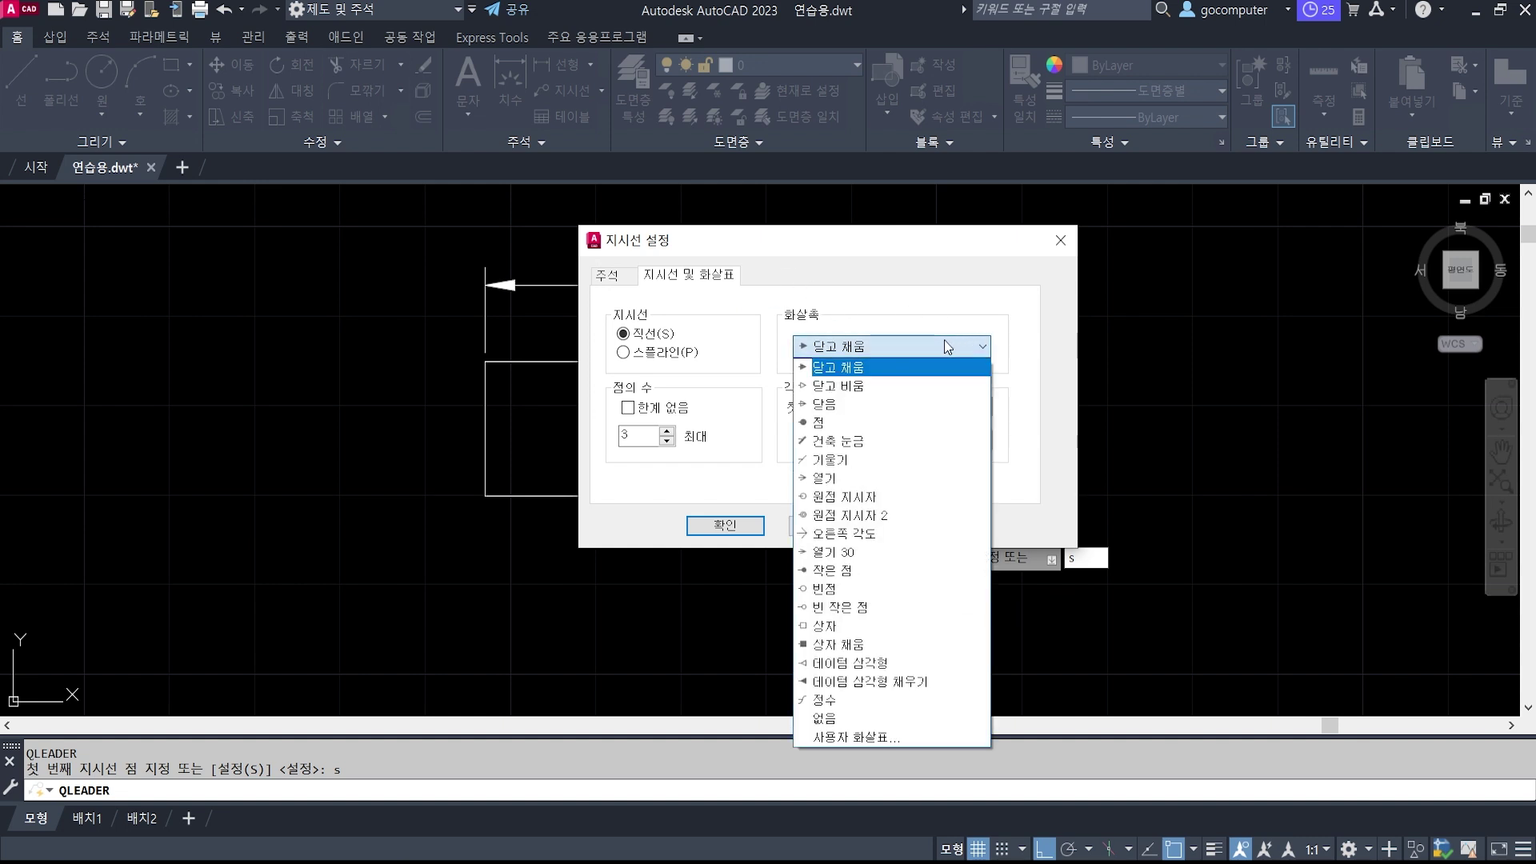
click(910, 683)
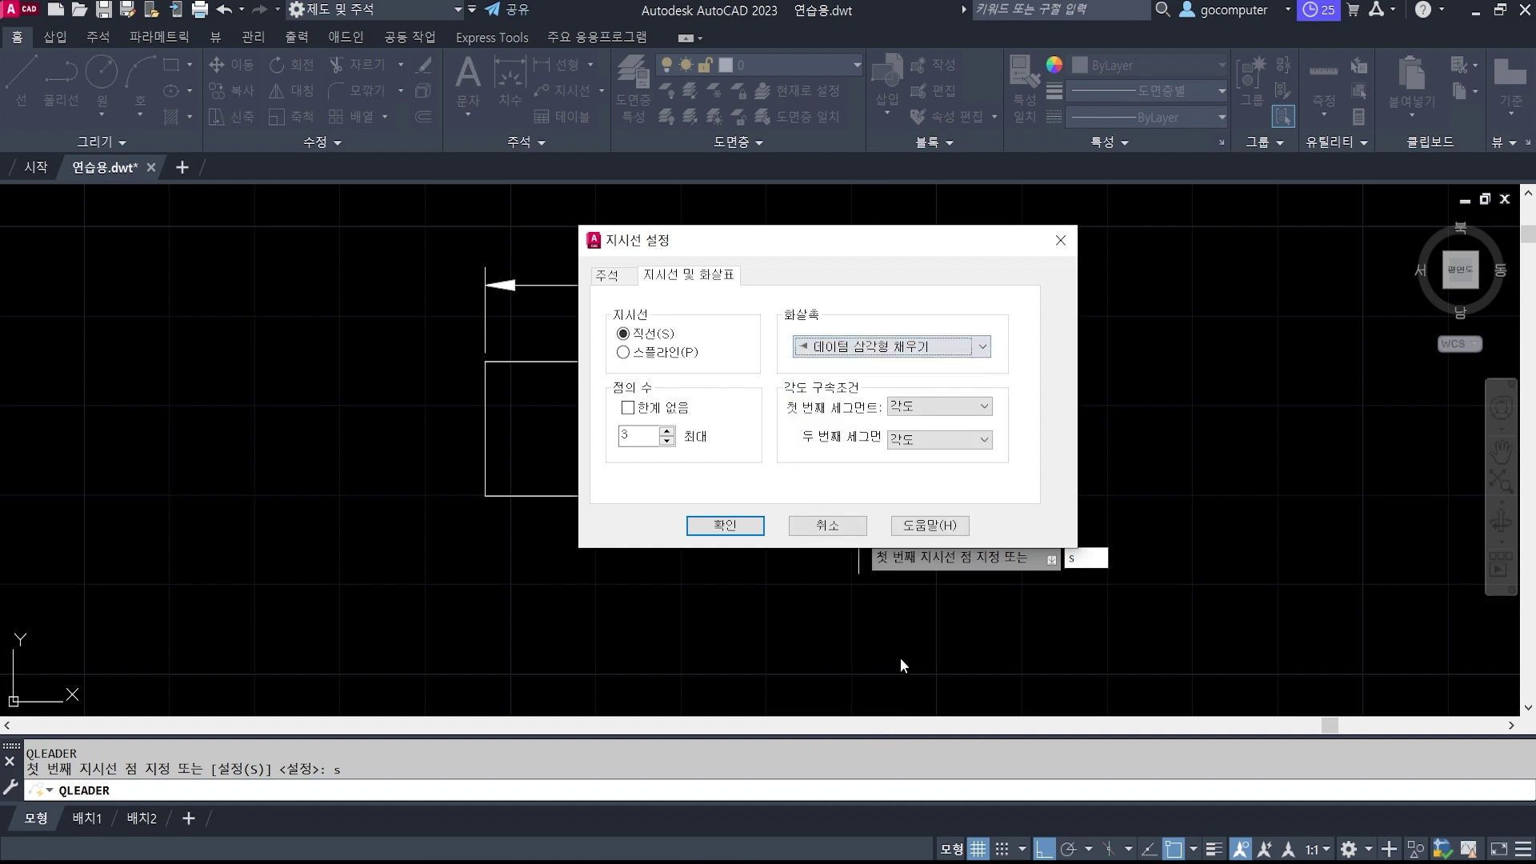
click(726, 526)
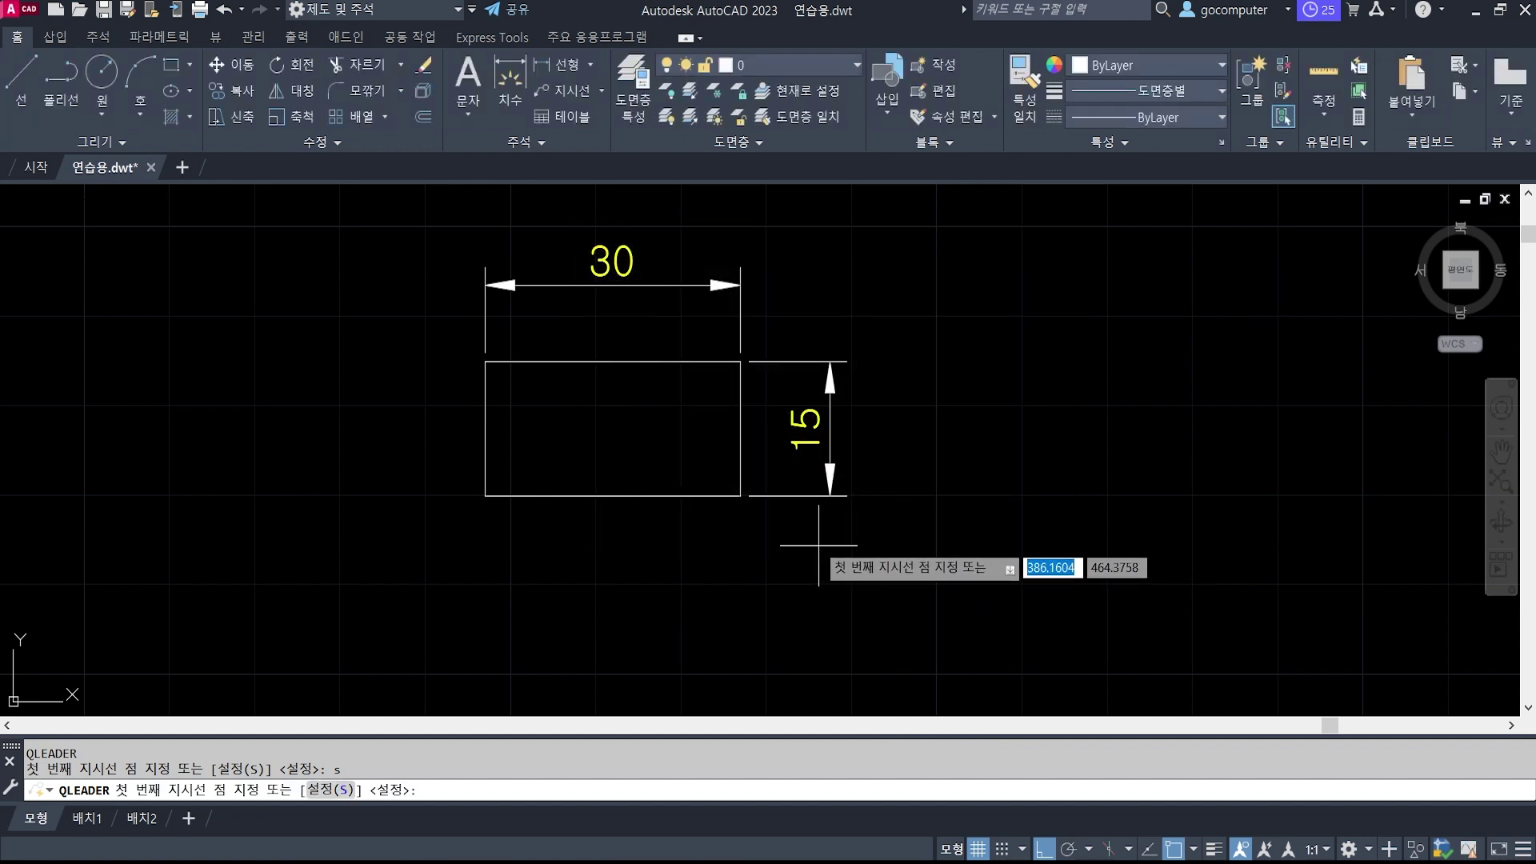
Place the datum leader from the 15 dimension's lower extension line, running straight down with a short horizontal segment to the right.
click(796, 499)
click(797, 590)
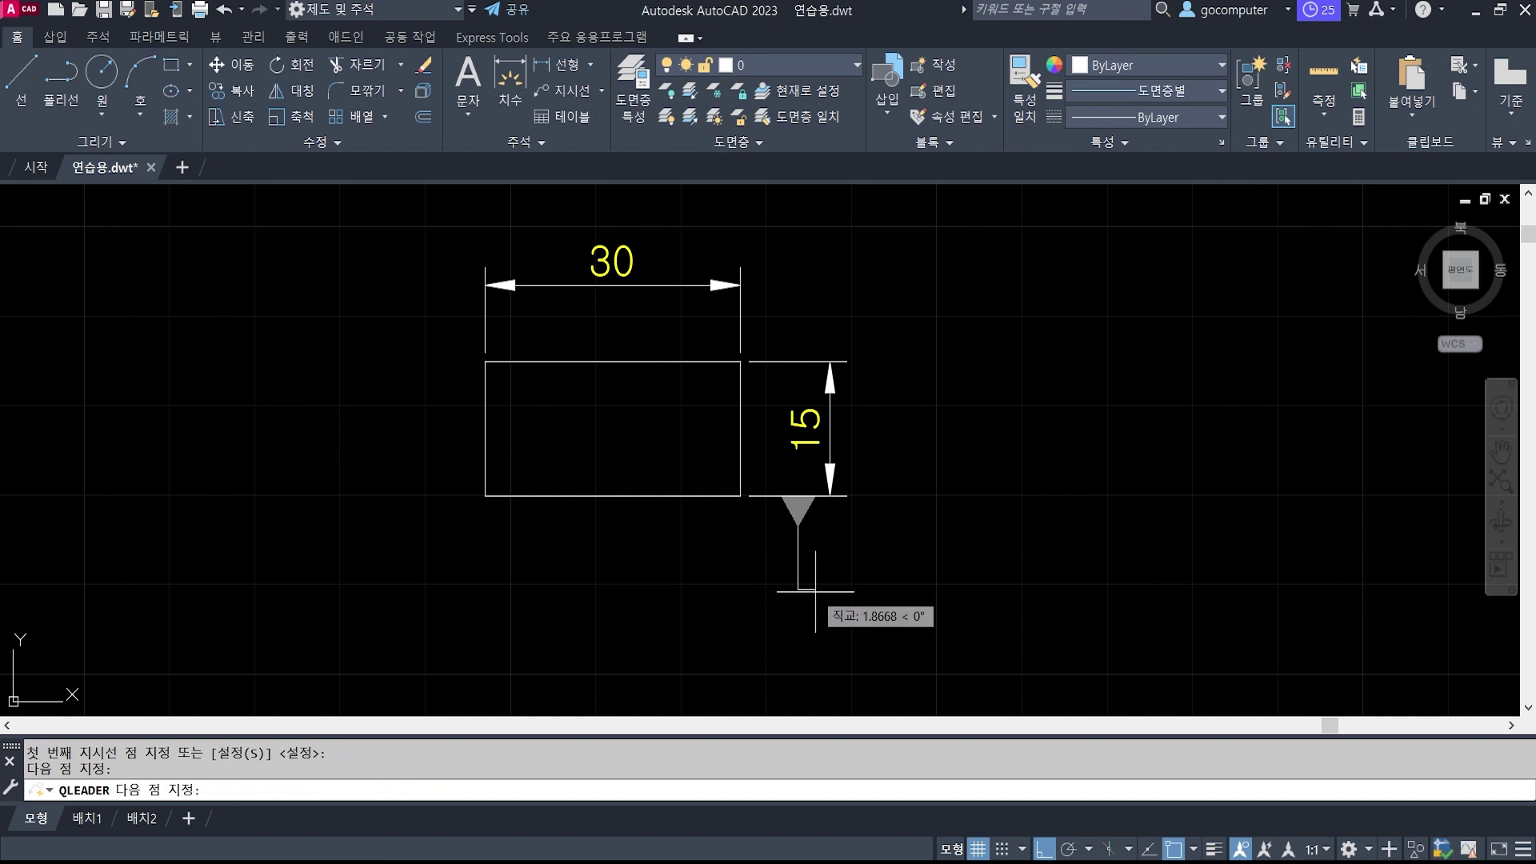
click(813, 592)
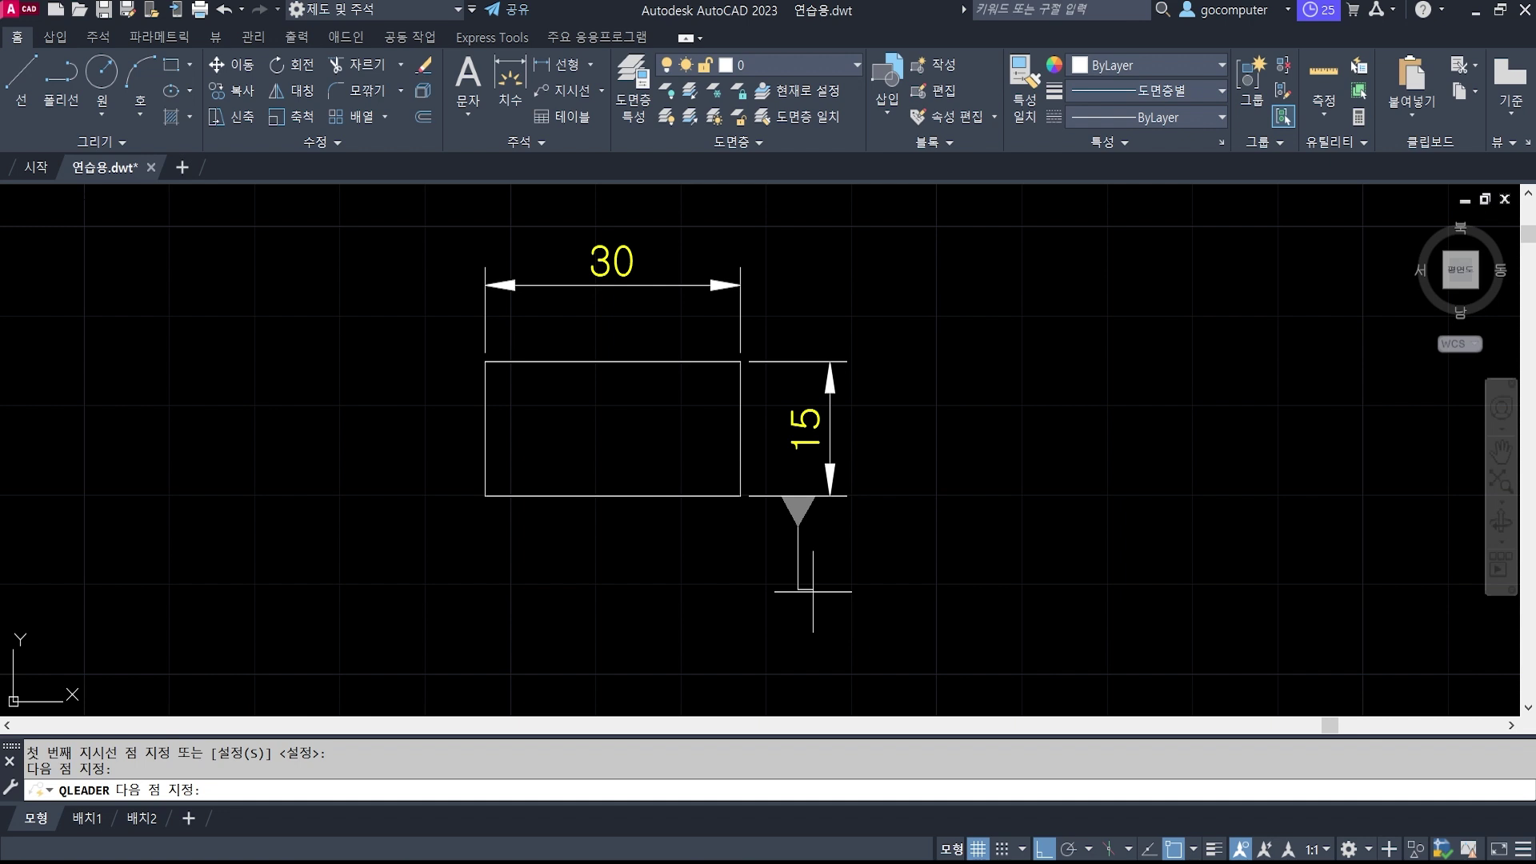
drag(822, 328, 1071, 166)
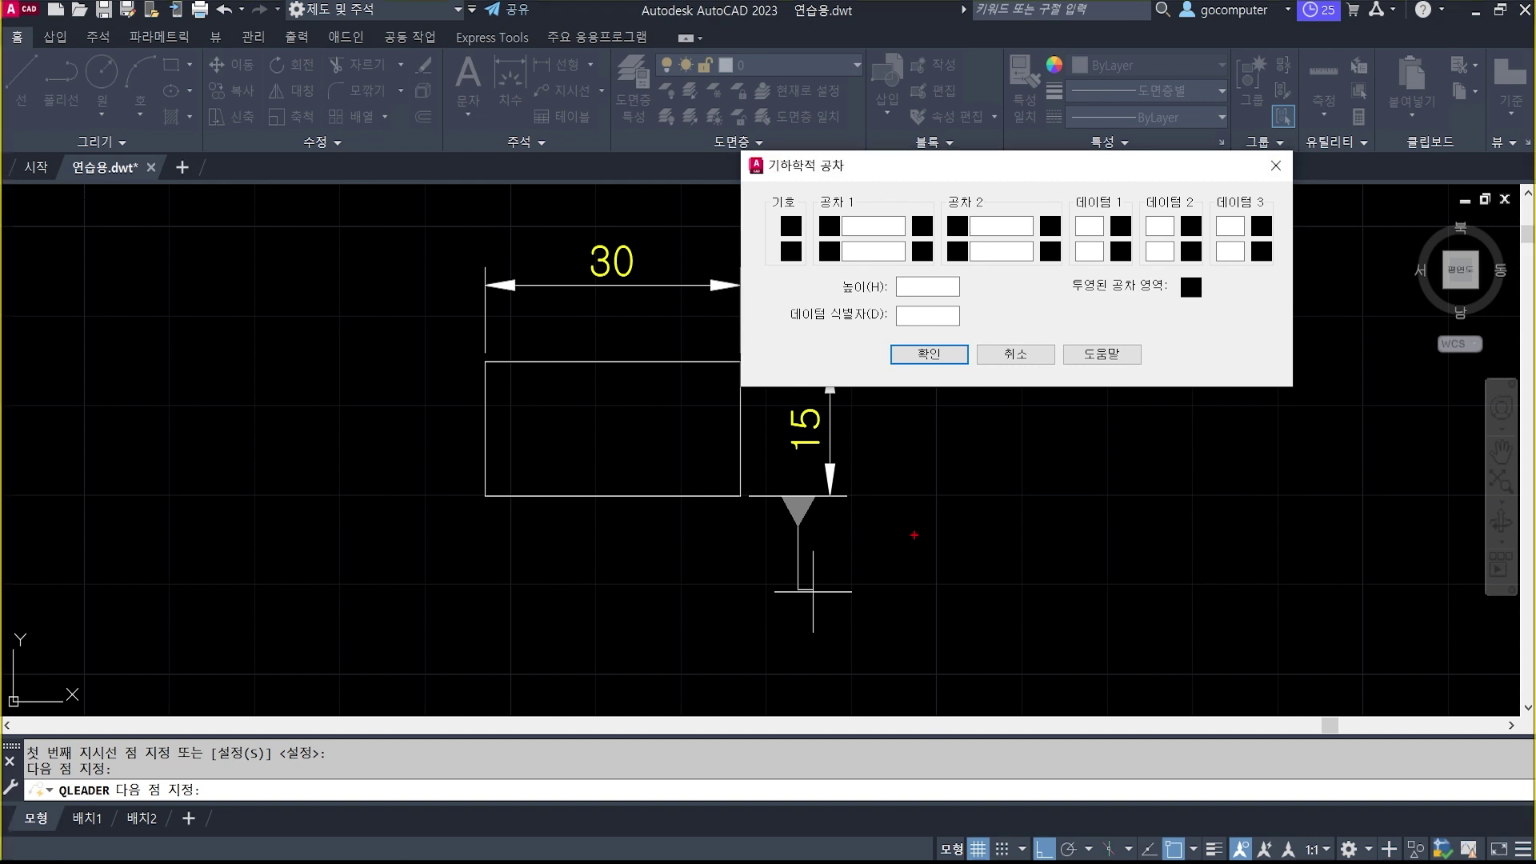
mouse_move(813, 556)
mouse_down()
mouse_move(879, 616)
mouse_move(863, 596)
mouse_up()
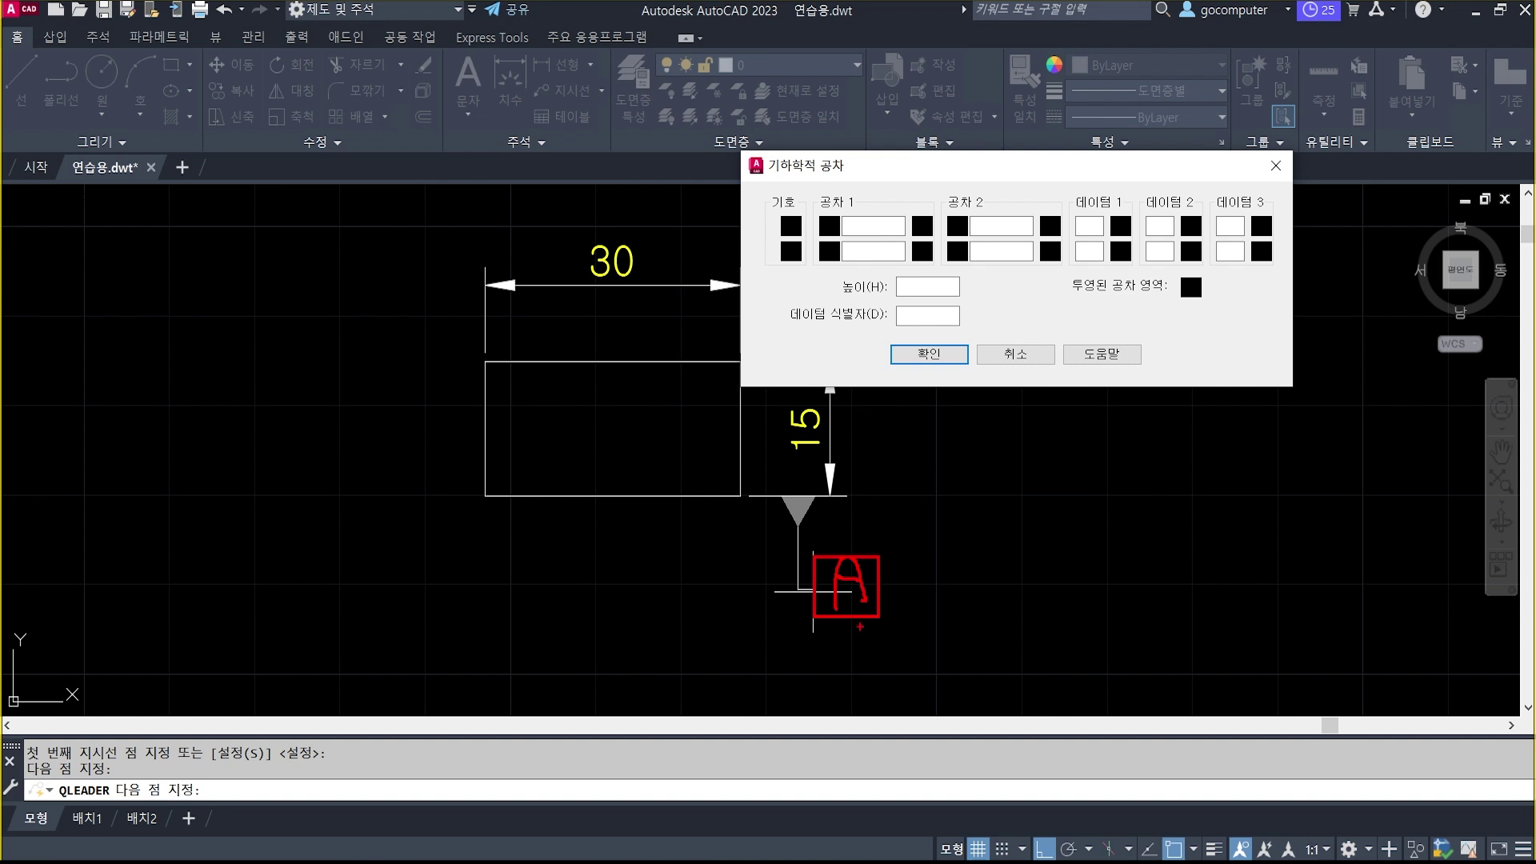
mouse_move(841, 633)
mouse_down()
mouse_move(875, 550)
mouse_move(829, 635)
mouse_up()
mouse_move(870, 547)
mouse_down()
mouse_move(921, 541)
mouse_move(1056, 343)
mouse_move(1092, 268)
mouse_move(1072, 206)
mouse_move(1109, 232)
mouse_up()
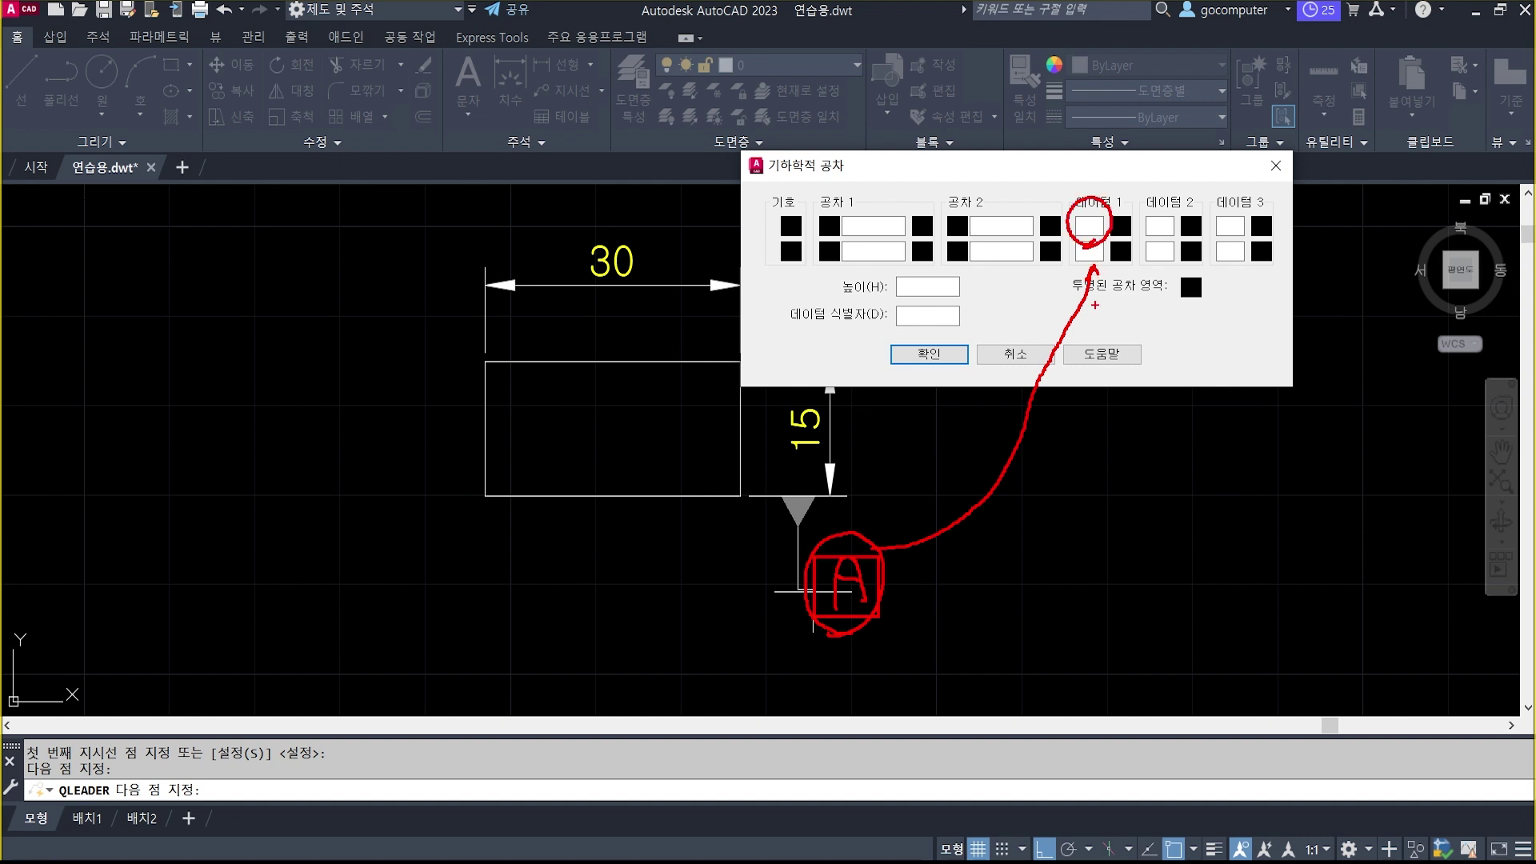
key(Escape)
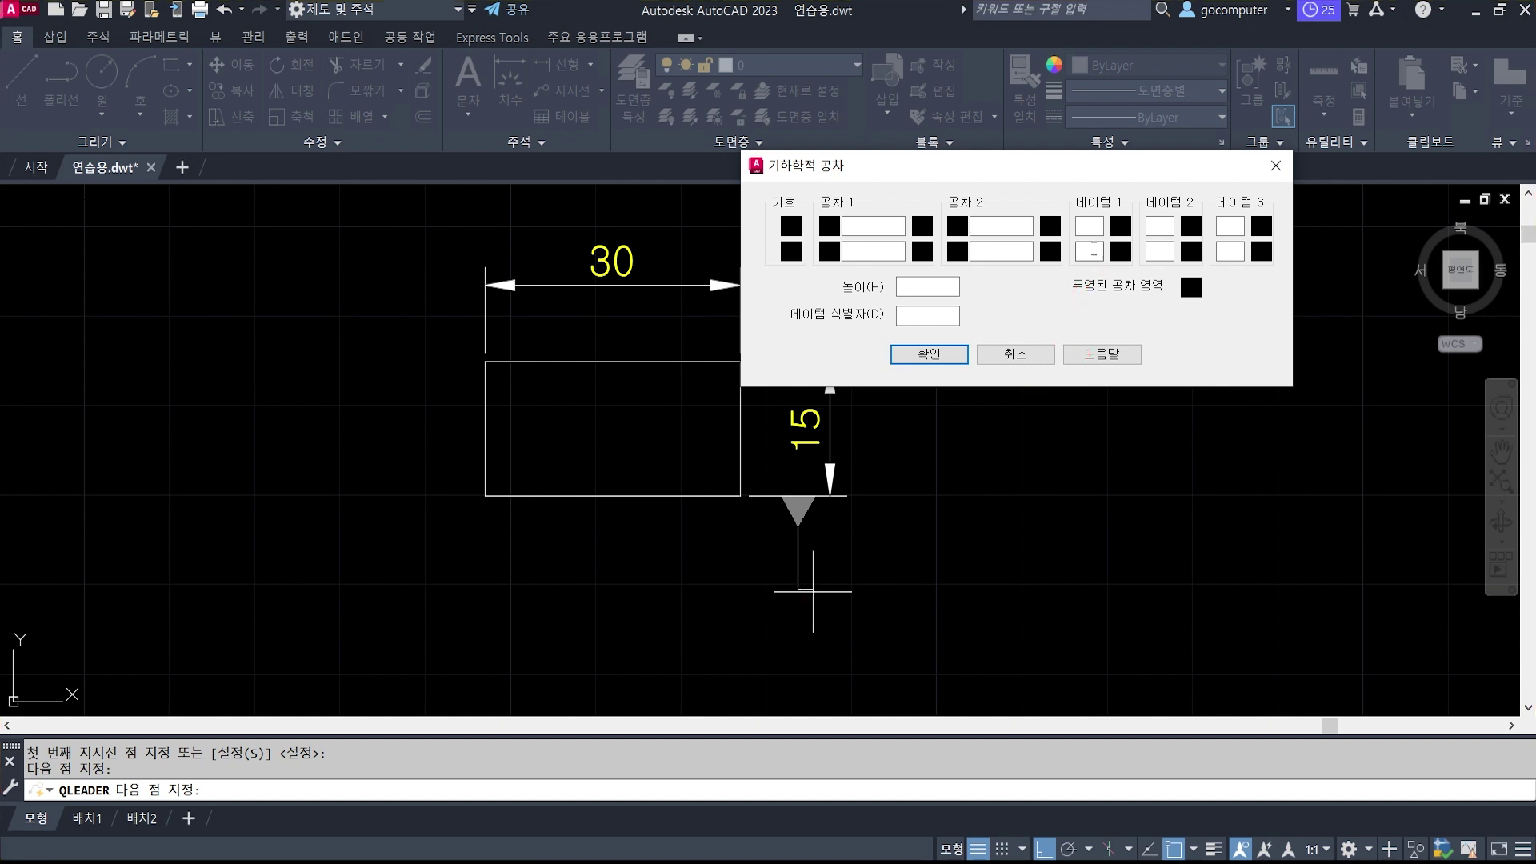
Enter A as Datum 1 (데이텀 1) in the geometric tolerance and accept it to complete the datum symbol.
click(1087, 228)
text(A)
click(934, 358)
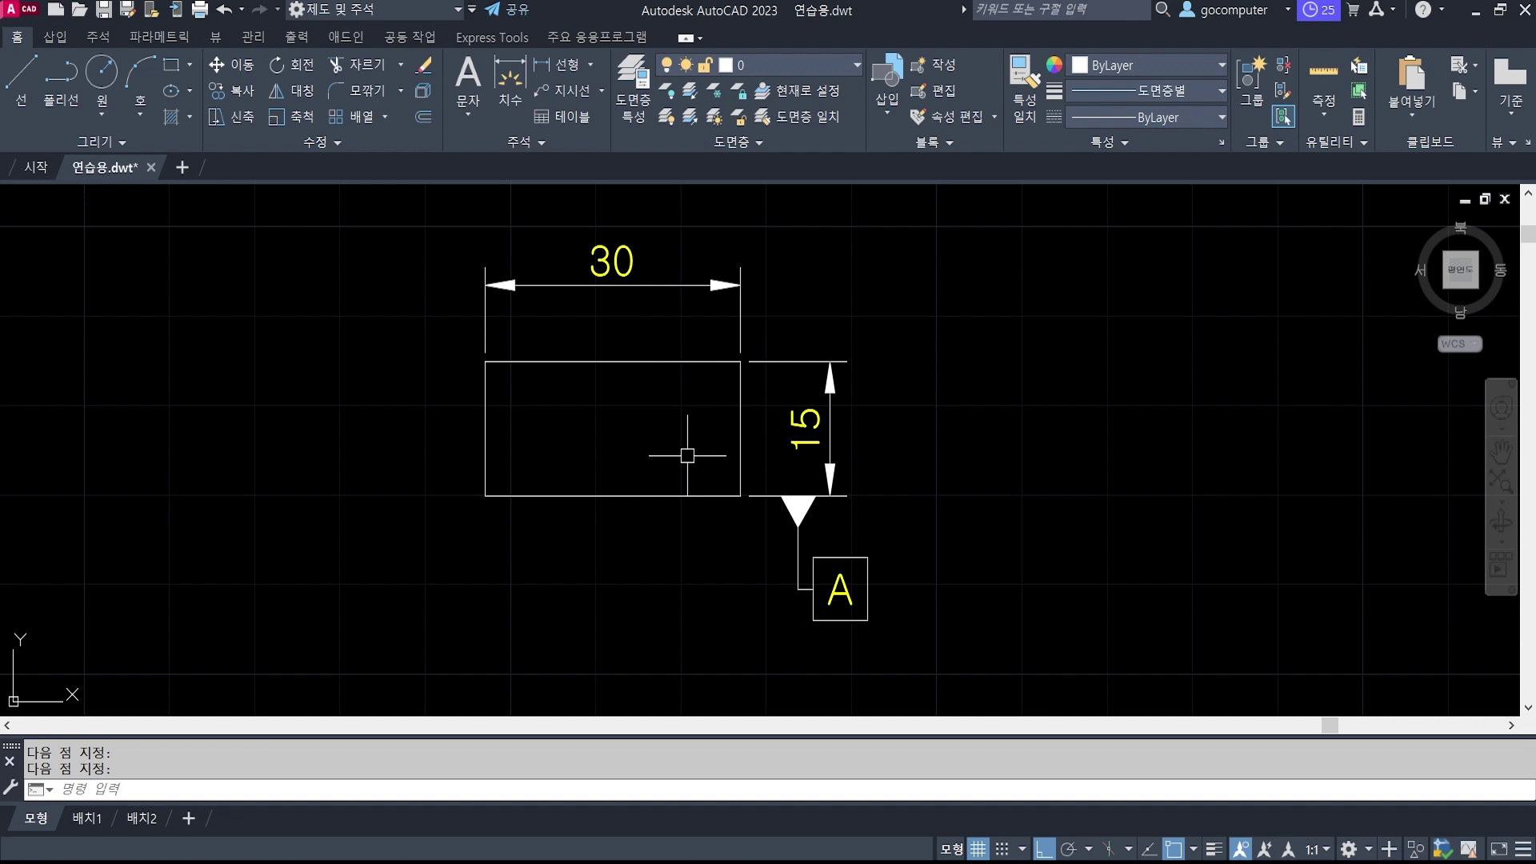
Start another QLEADER and set its arrowhead to closed filled (닫고 채움) in the leader settings.
text(LE)
key(Return)
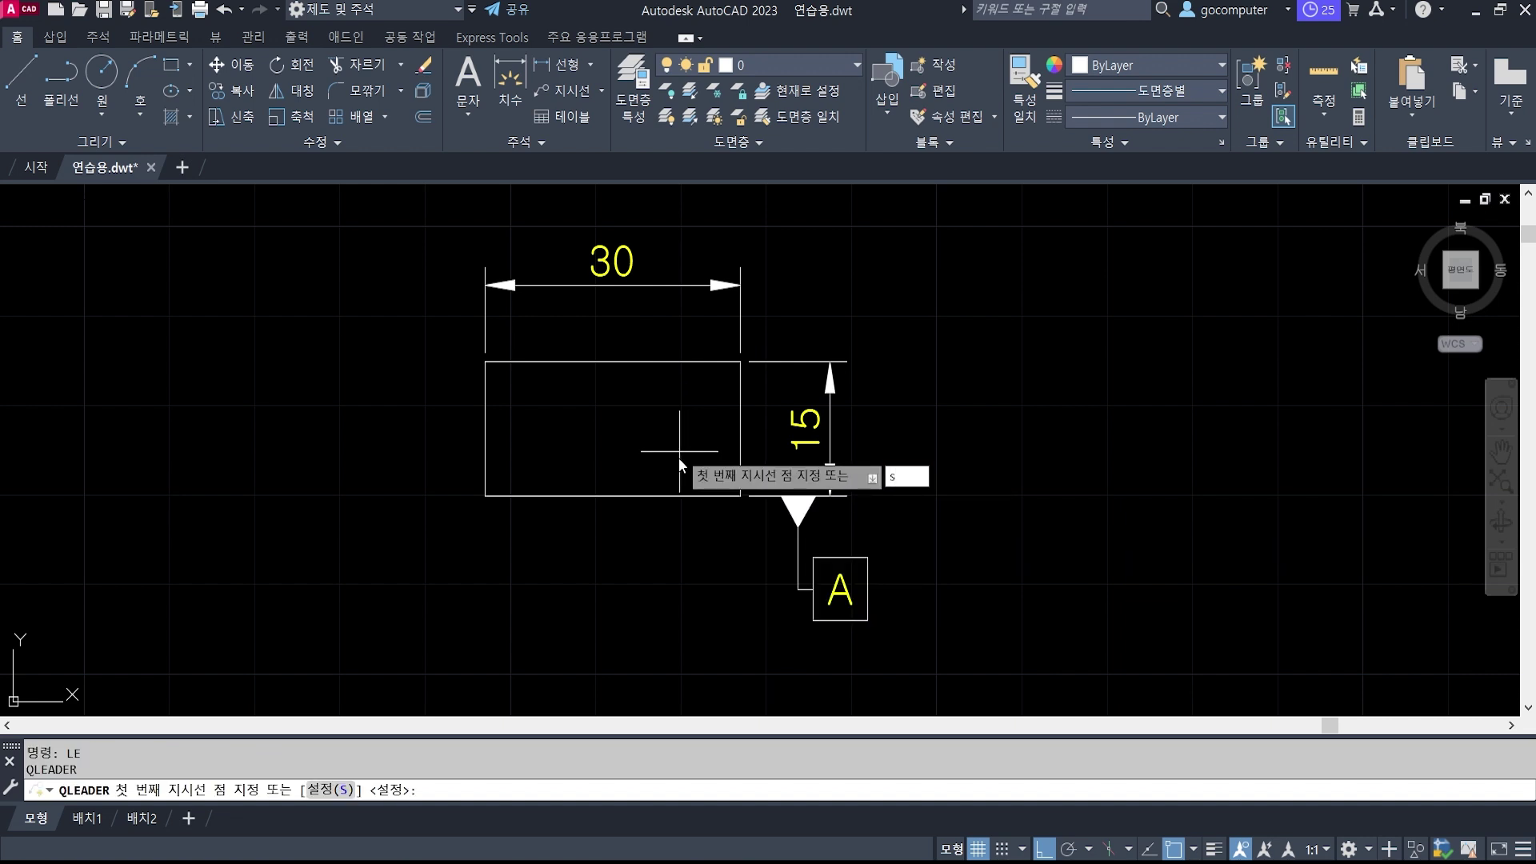
text(s)
key(Return)
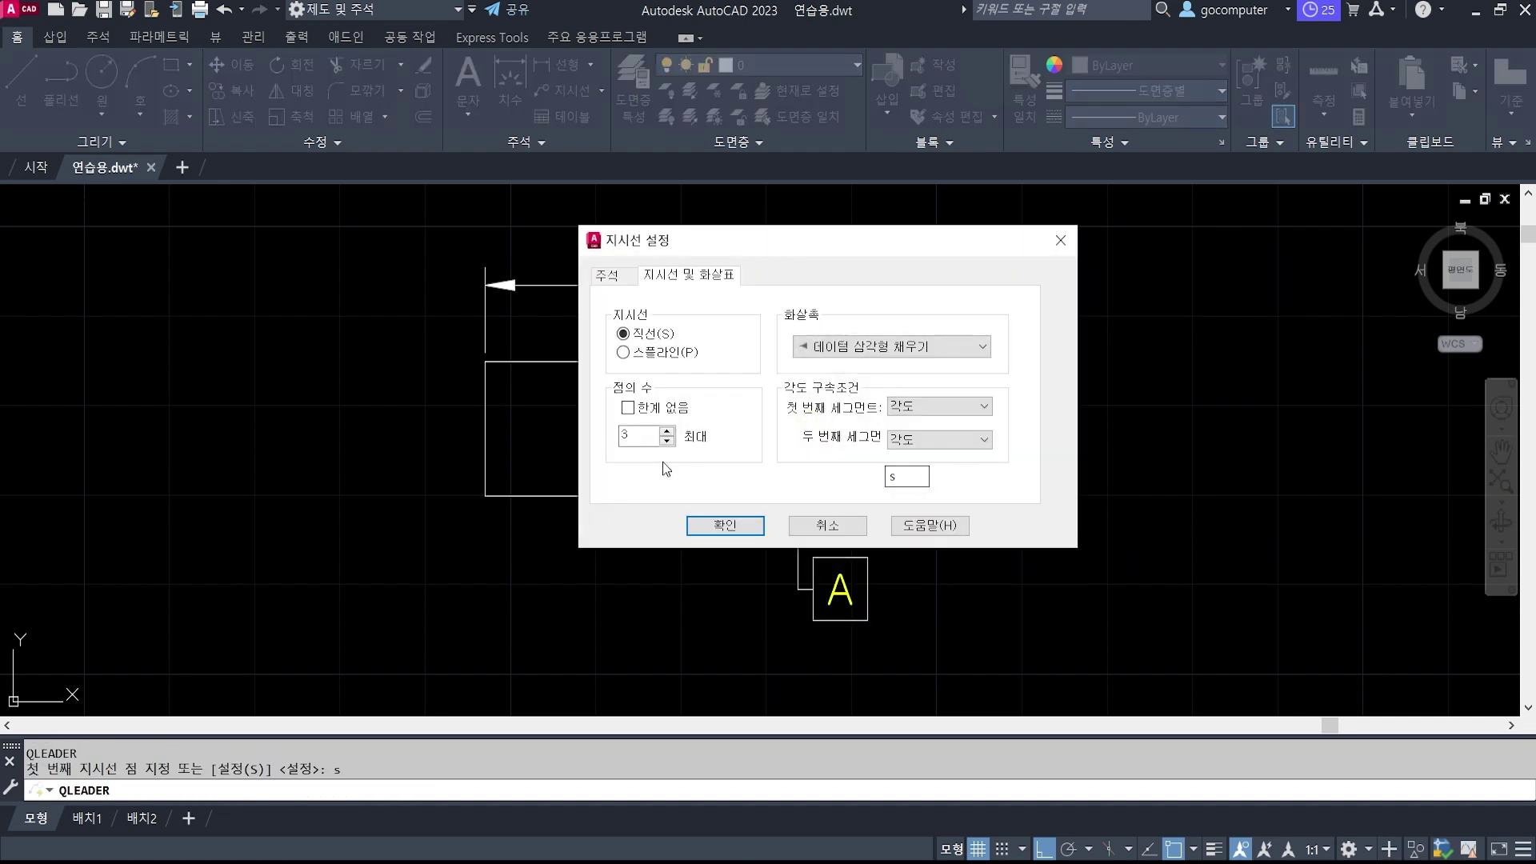
click(910, 345)
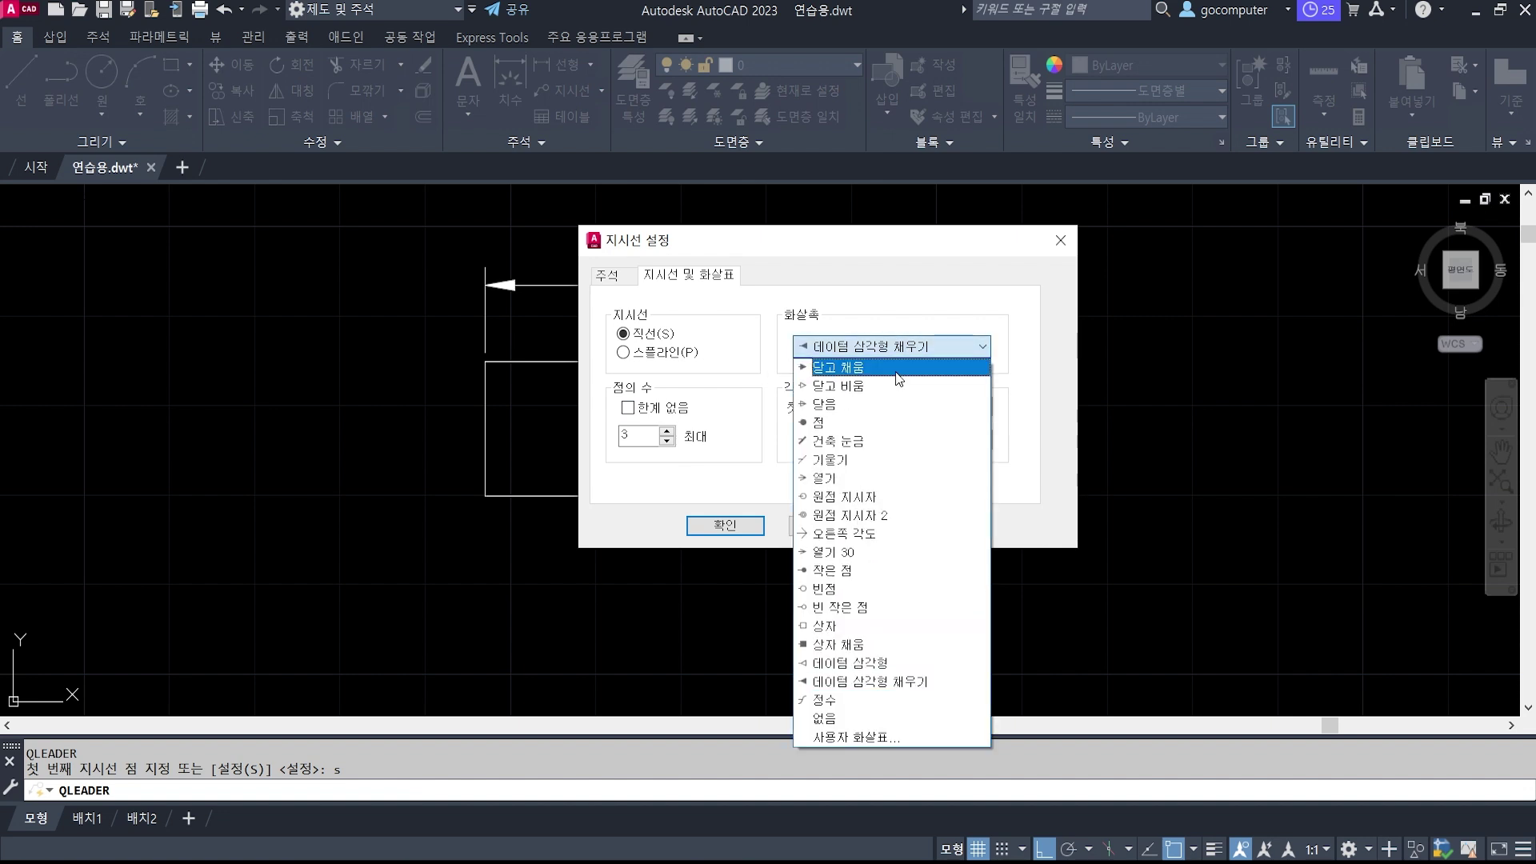
click(897, 371)
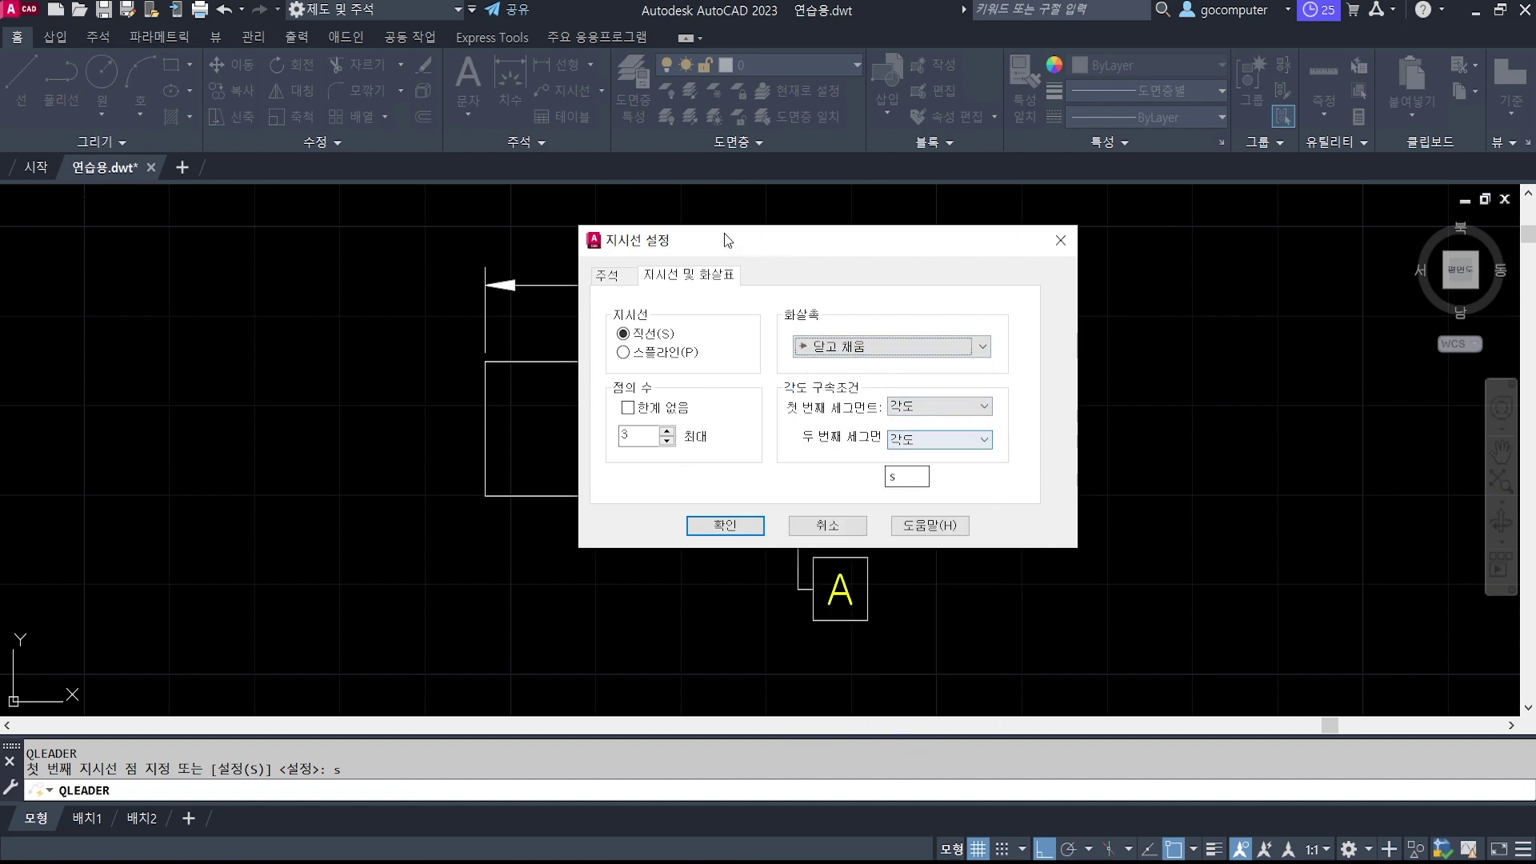
click(720, 528)
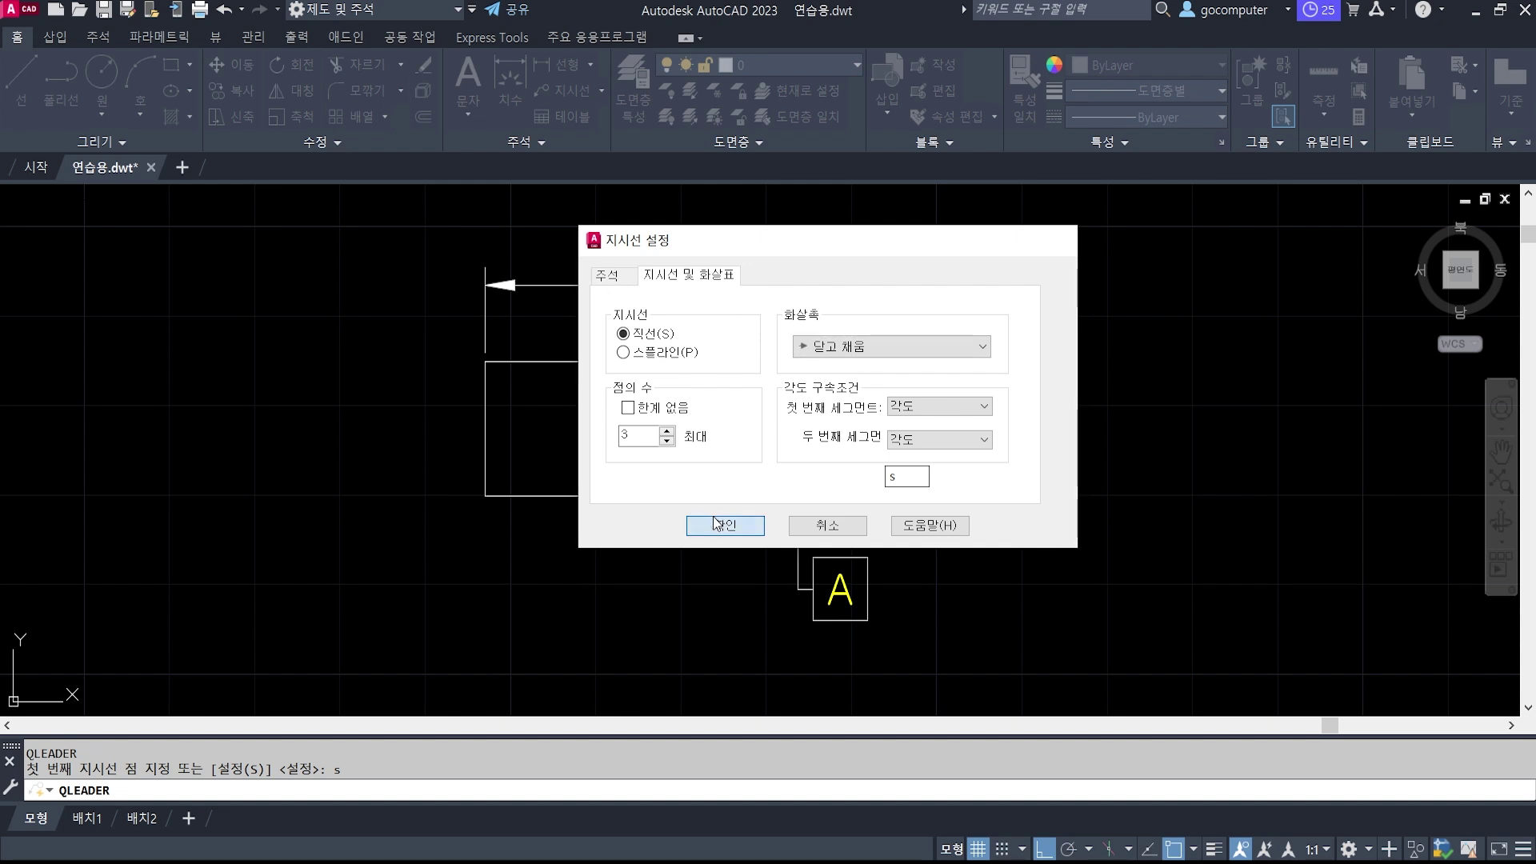
Place the tolerance leader from the left end of the 30 dimension line, running horizontally to the left.
middle_drag(531, 509, 753, 545)
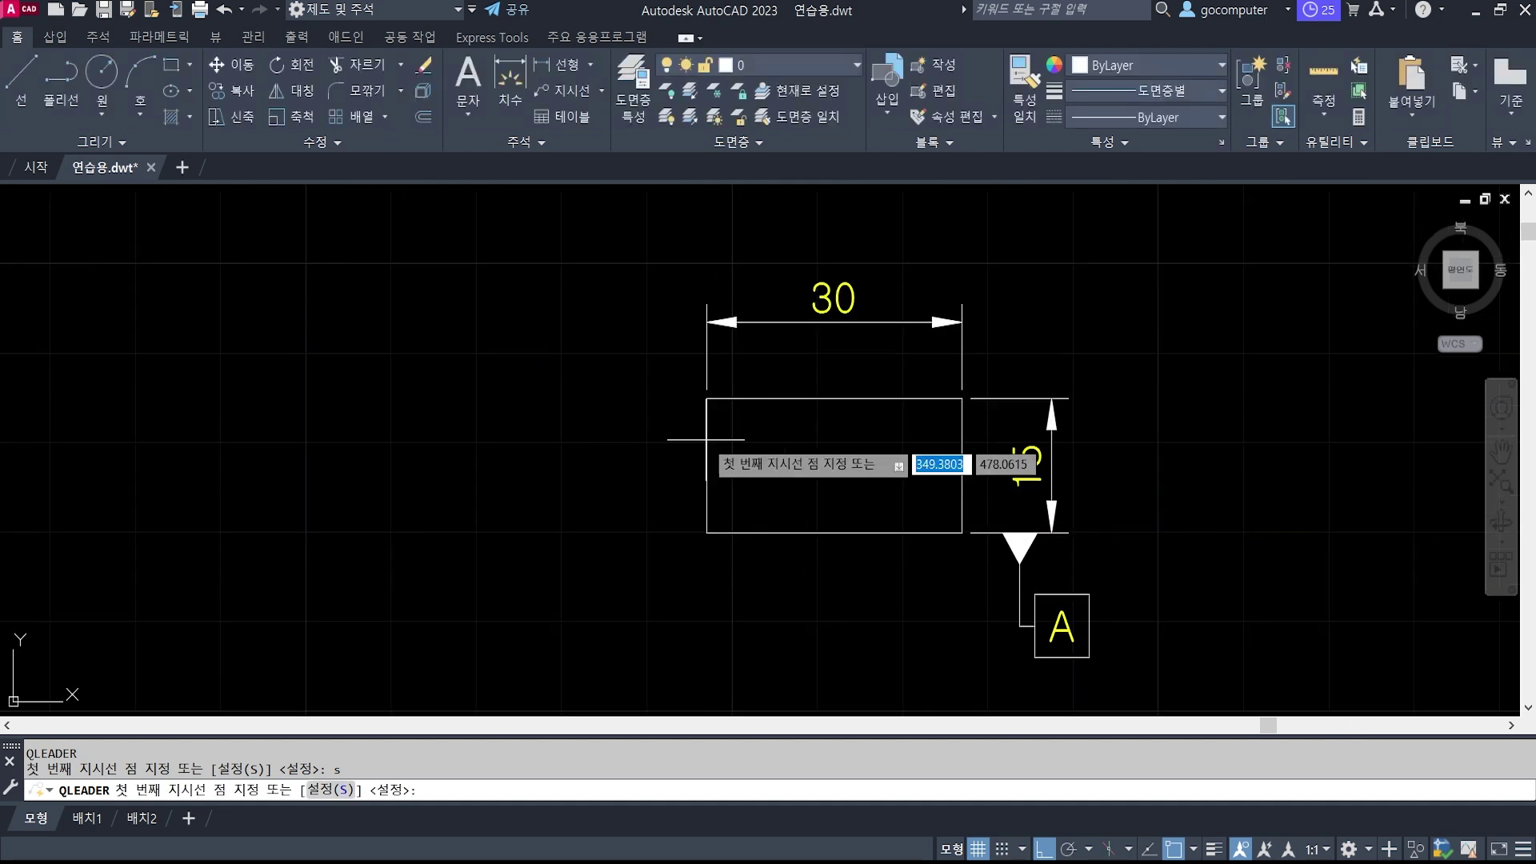
click(703, 323)
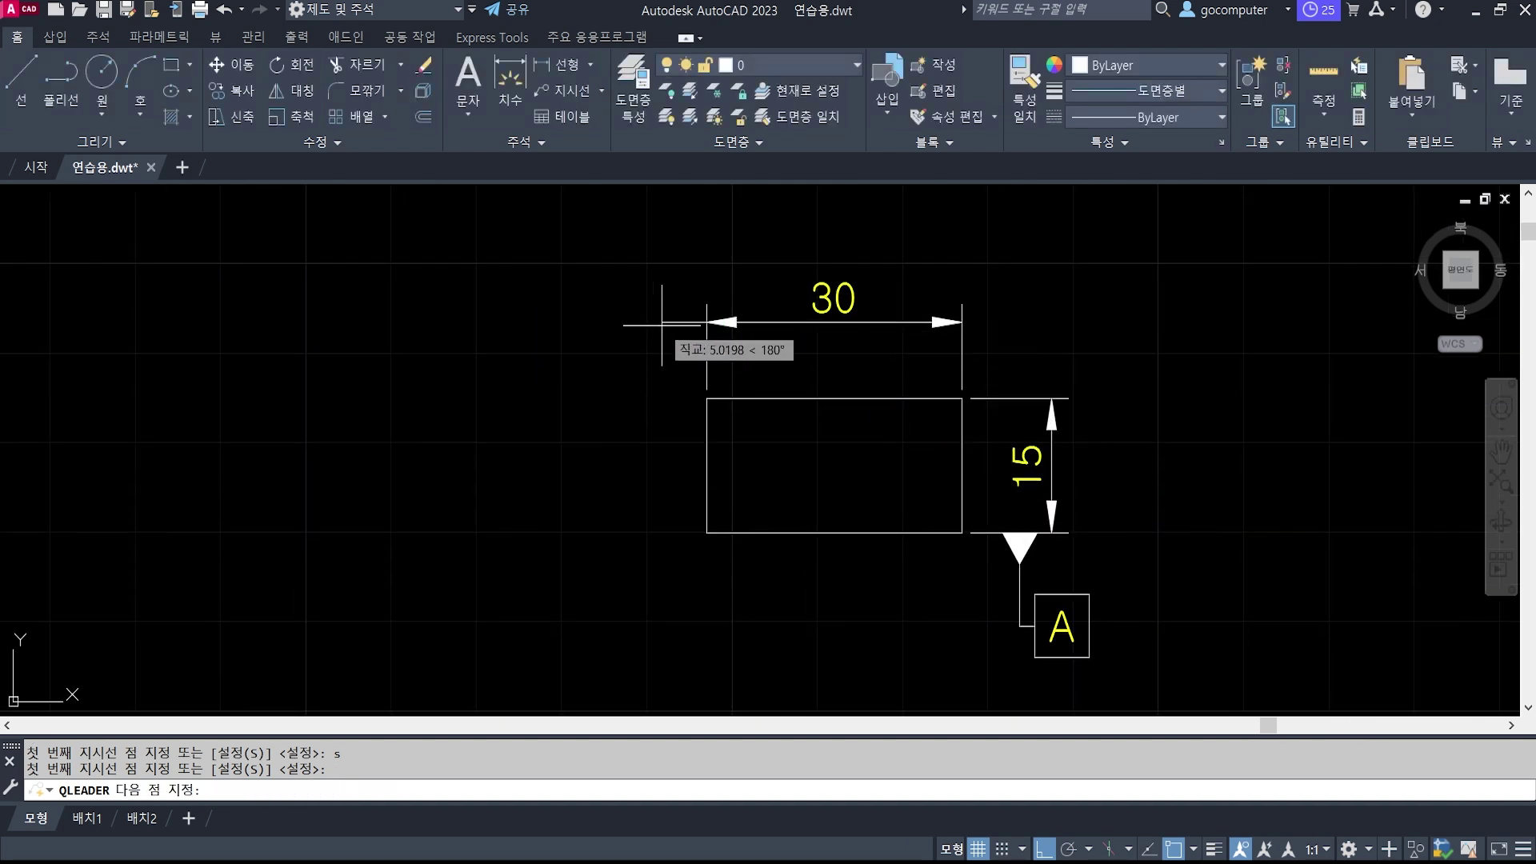
click(608, 330)
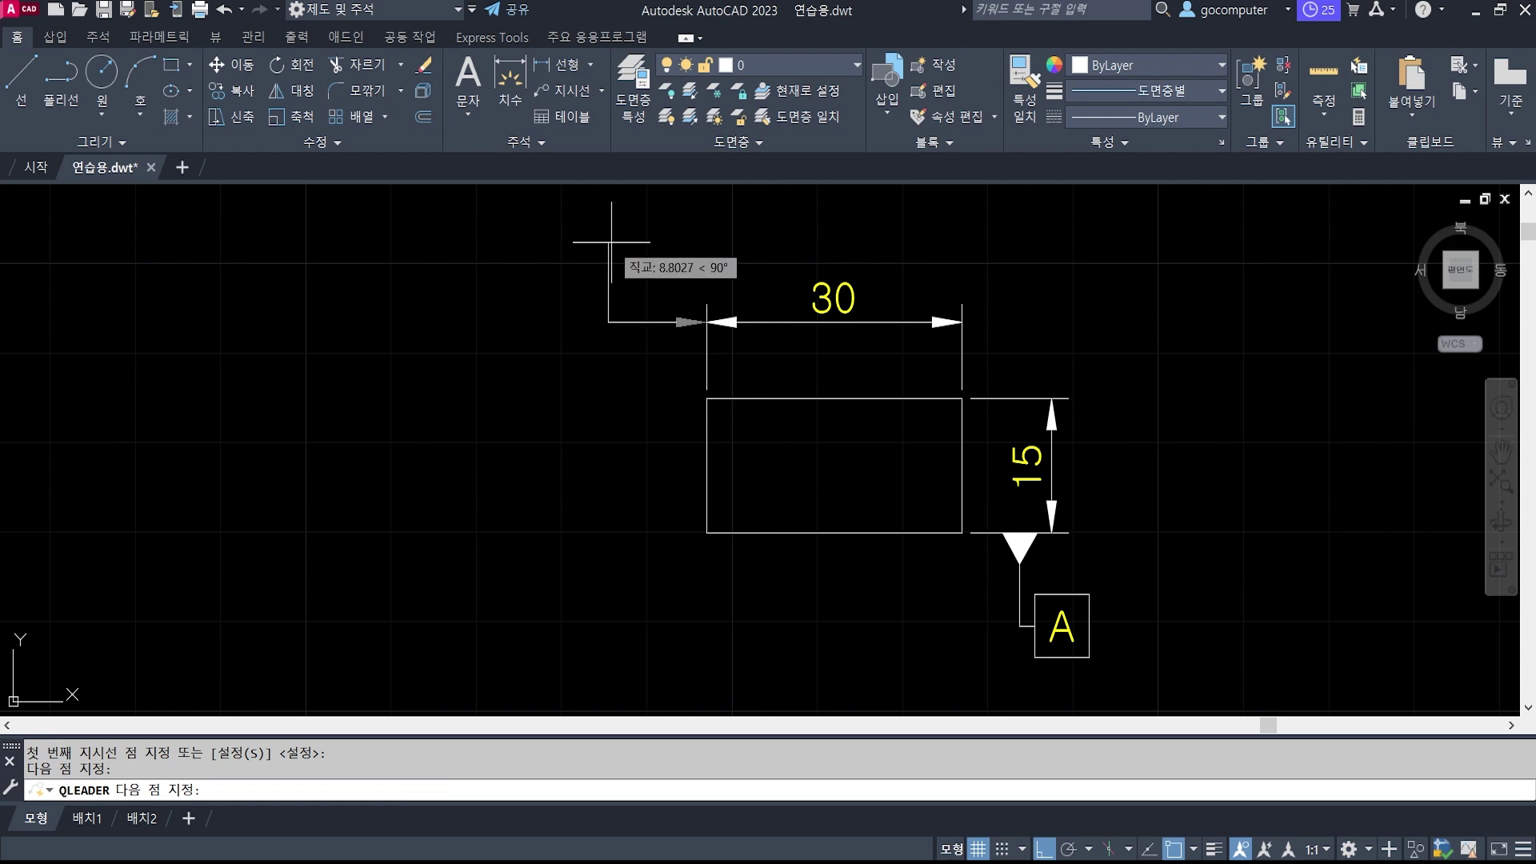
click(593, 326)
drag(675, 210, 759, 87)
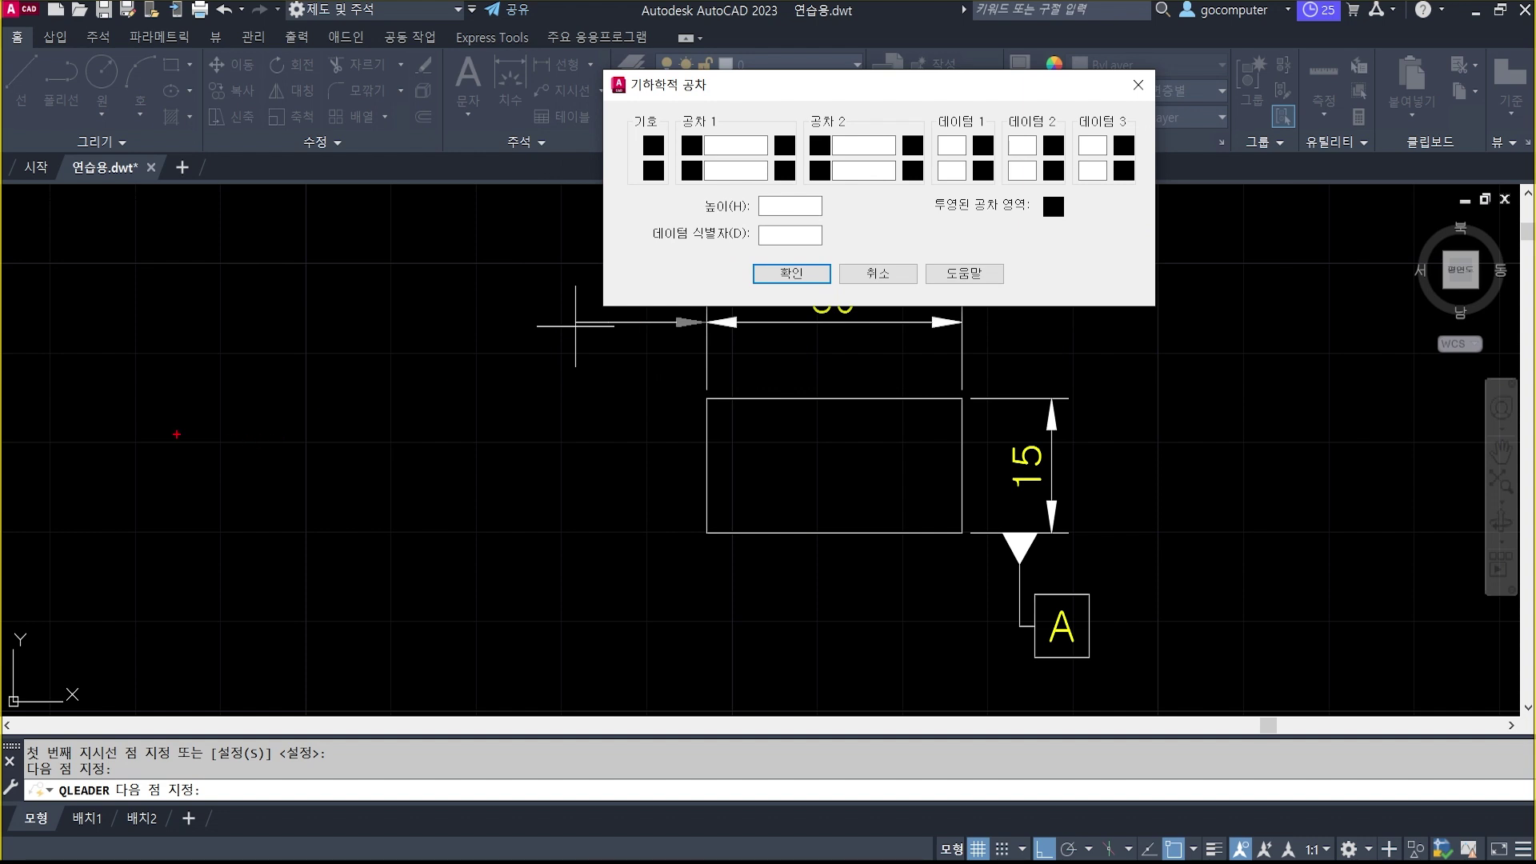
drag(177, 434, 628, 510)
drag(288, 436, 286, 512)
drag(538, 436, 537, 510)
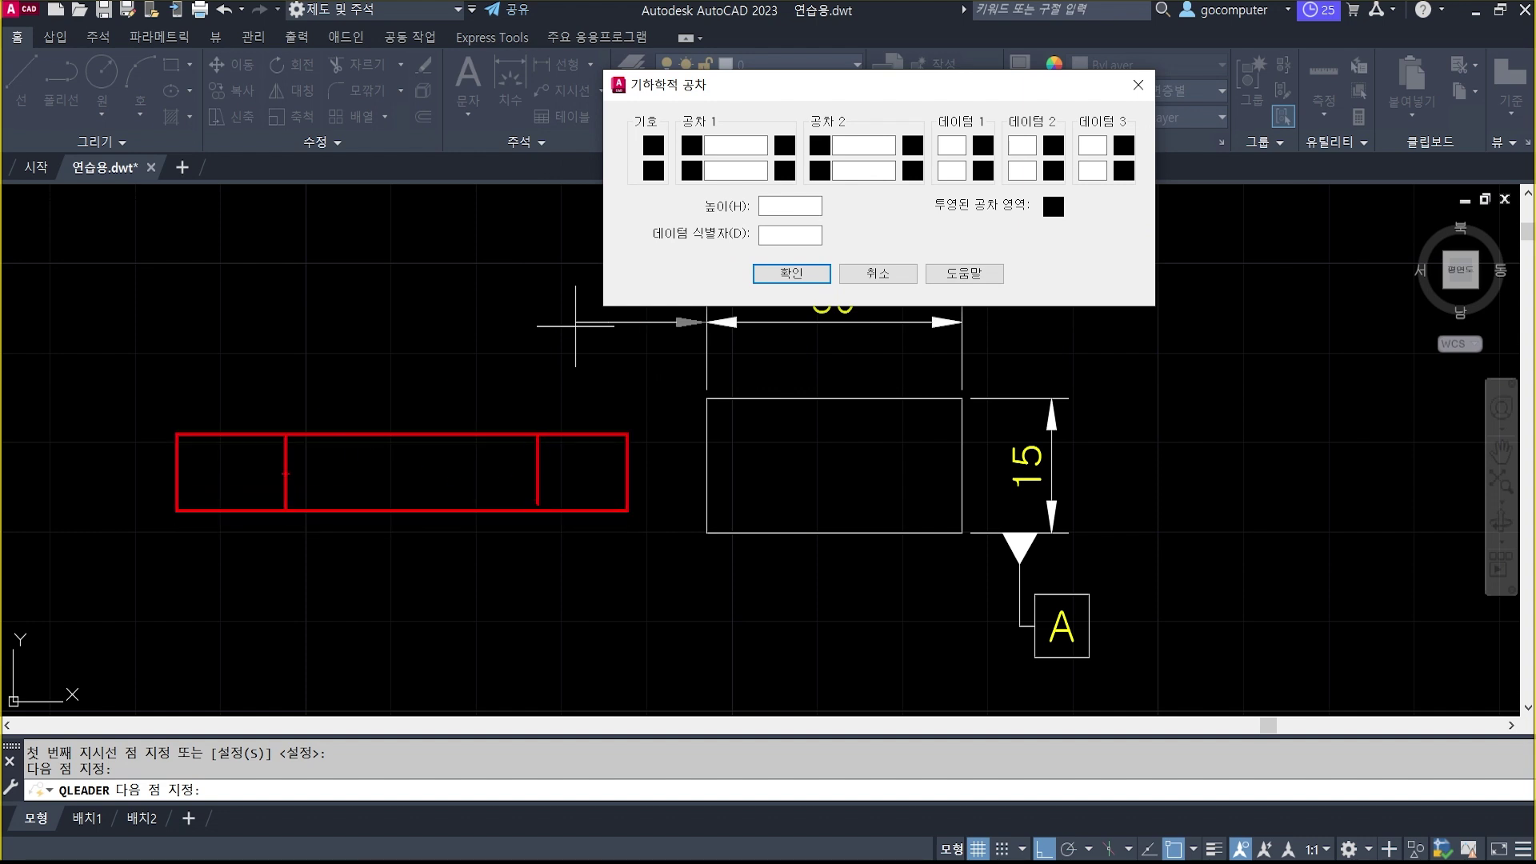
mouse_move(261, 516)
mouse_down()
mouse_move(214, 516)
mouse_move(286, 486)
mouse_move(228, 517)
mouse_up()
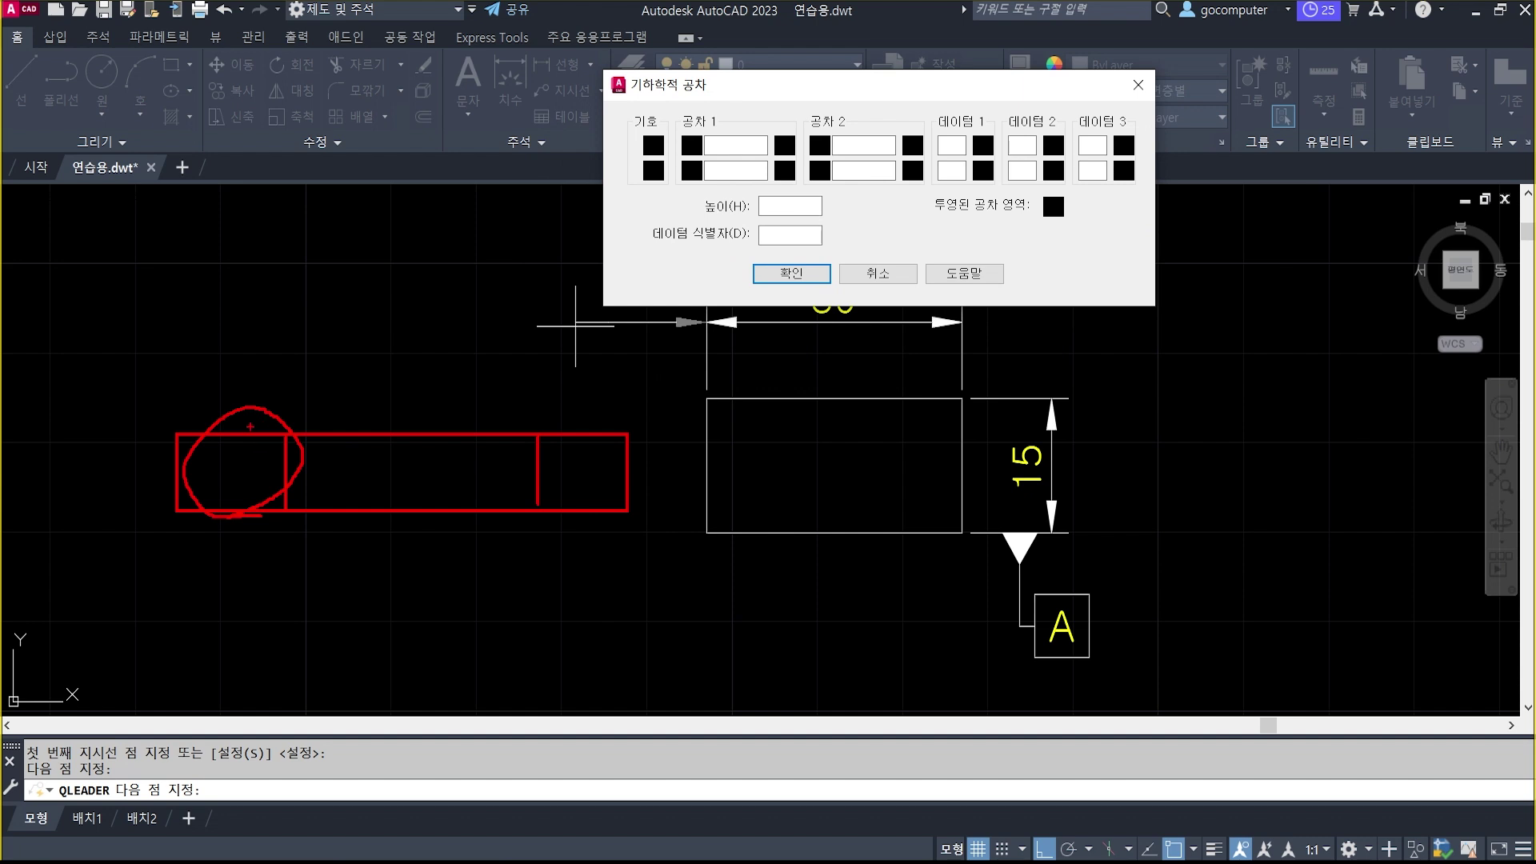
mouse_move(244, 427)
mouse_down()
mouse_move(371, 223)
mouse_move(634, 149)
mouse_move(673, 188)
mouse_up()
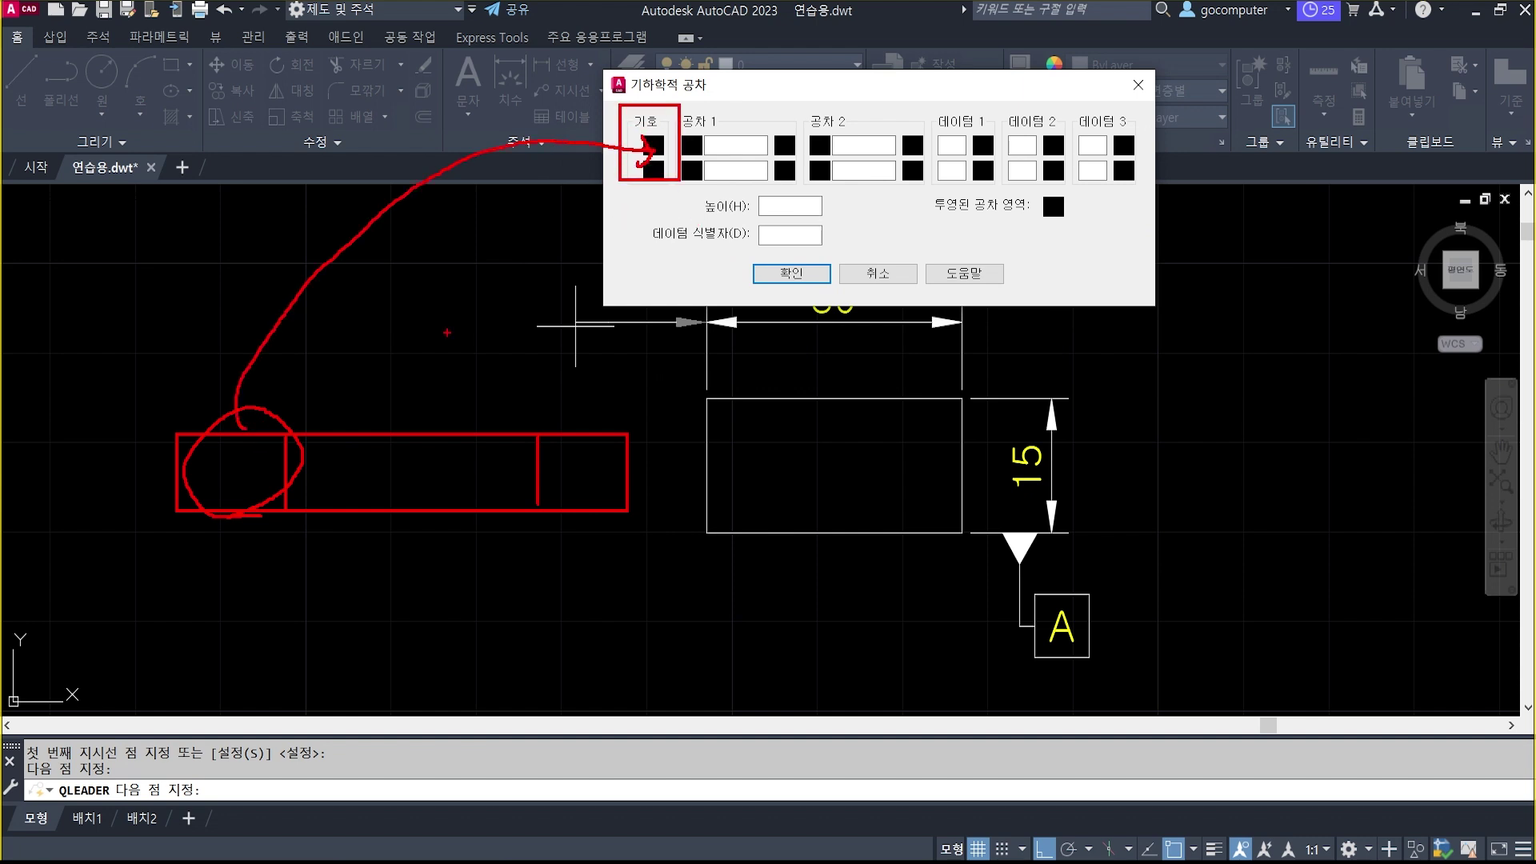
mouse_move(392, 507)
mouse_down()
mouse_move(394, 389)
mouse_move(408, 494)
mouse_up()
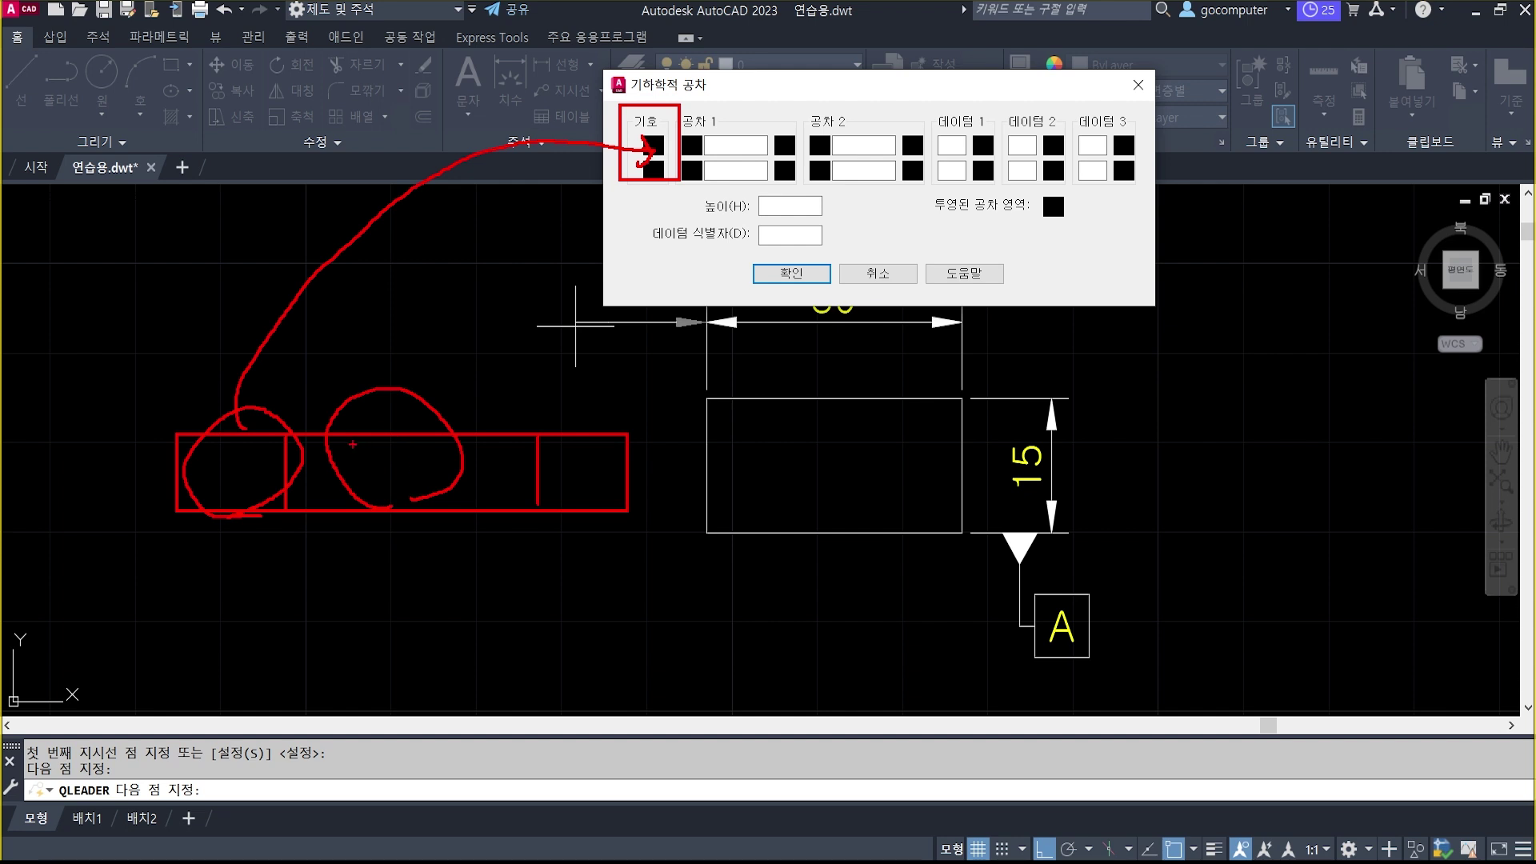
mouse_move(353, 443)
mouse_down()
mouse_move(370, 476)
mouse_move(425, 480)
mouse_up()
mouse_move(424, 464)
mouse_down()
mouse_move(330, 460)
mouse_move(423, 489)
mouse_up()
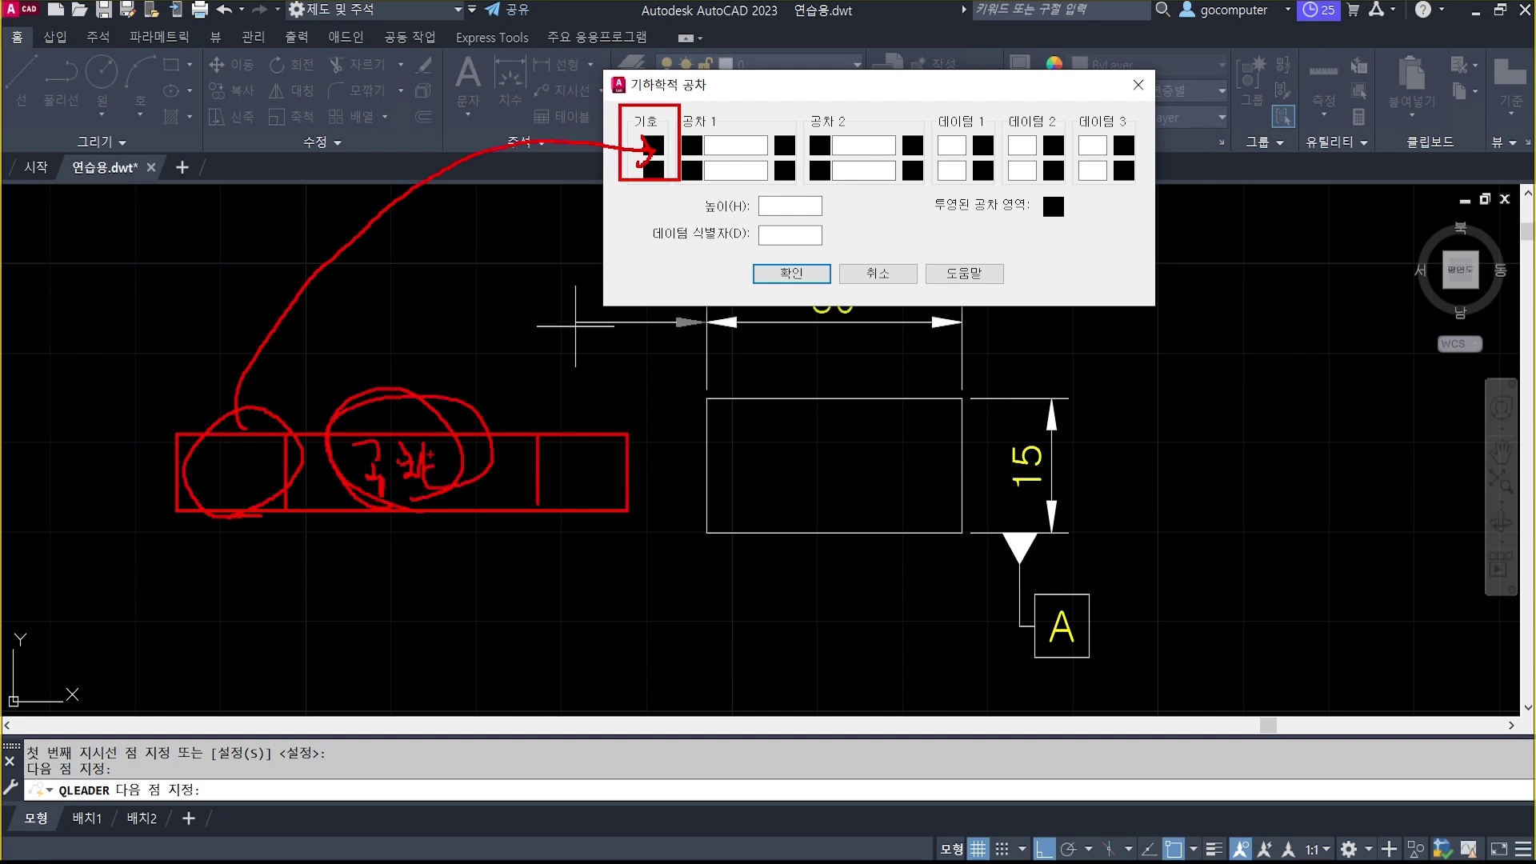
mouse_move(436, 392)
mouse_down()
mouse_move(576, 251)
mouse_move(709, 205)
mouse_up()
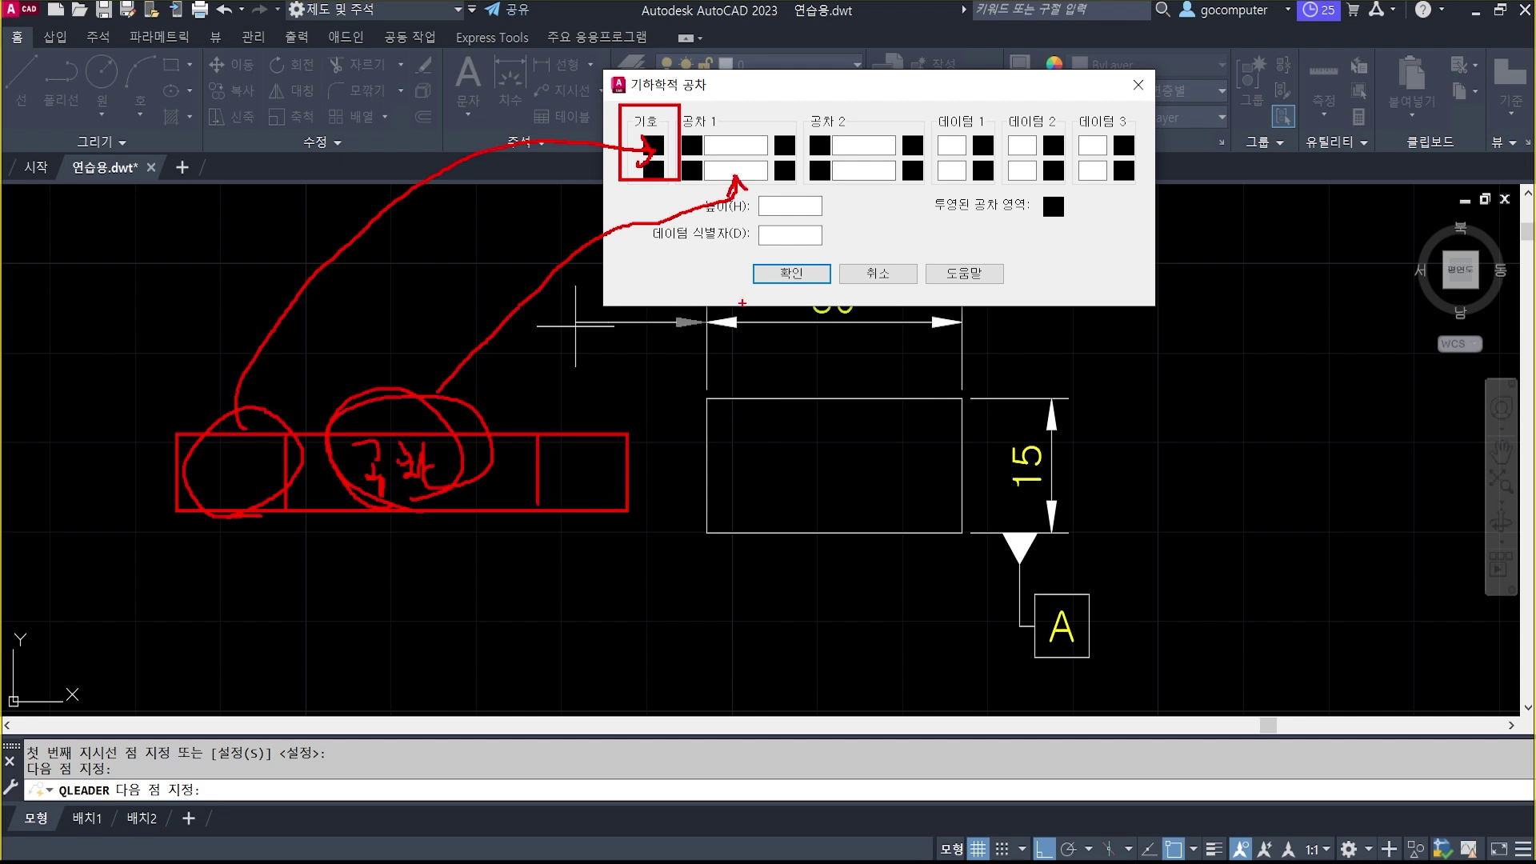
mouse_move(605, 504)
mouse_down()
mouse_move(498, 468)
mouse_move(596, 382)
mouse_move(610, 524)
mouse_up()
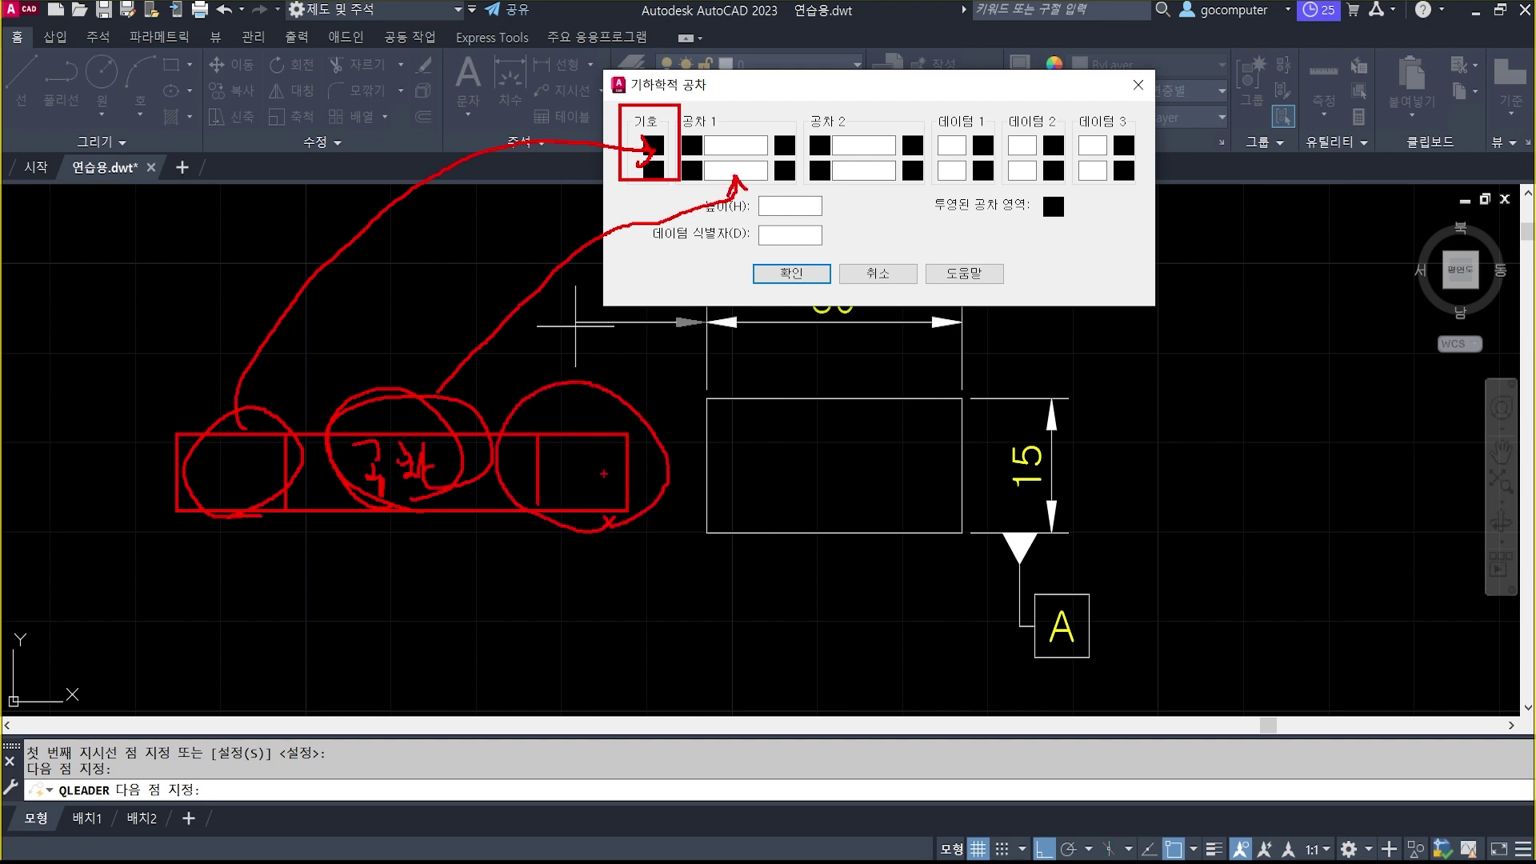
mouse_move(552, 462)
mouse_down()
mouse_move(597, 453)
mouse_move(714, 343)
mouse_move(894, 243)
mouse_move(937, 192)
mouse_up()
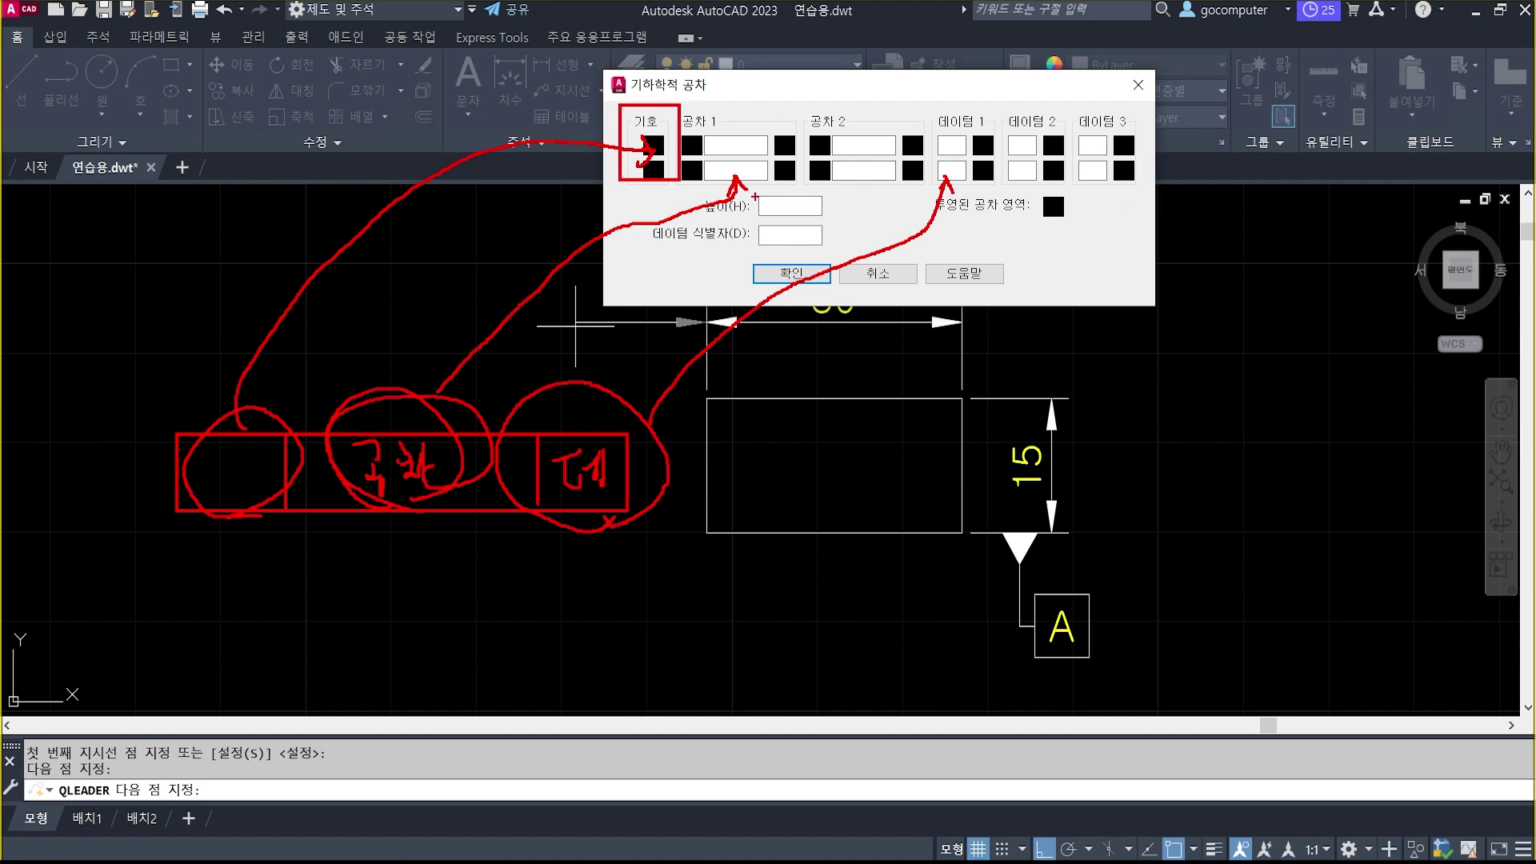
key(Escape)
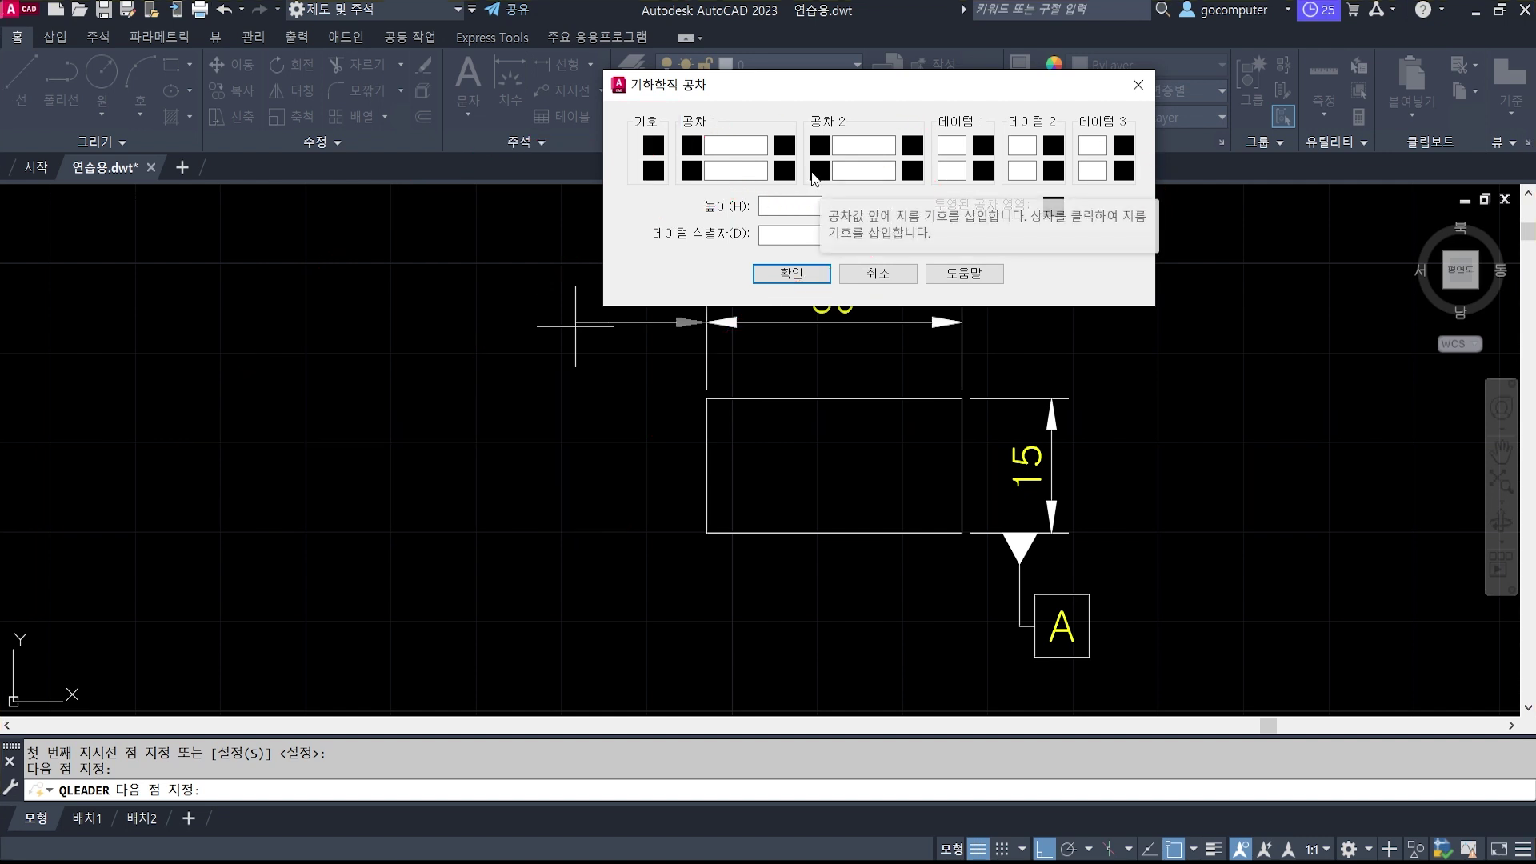
Define the geometric tolerance with the perpendicularity symbol, a Tolerance 1 (공차 1) value of 0.008 and Datum 1 (데이텀 1) A.
click(684, 148)
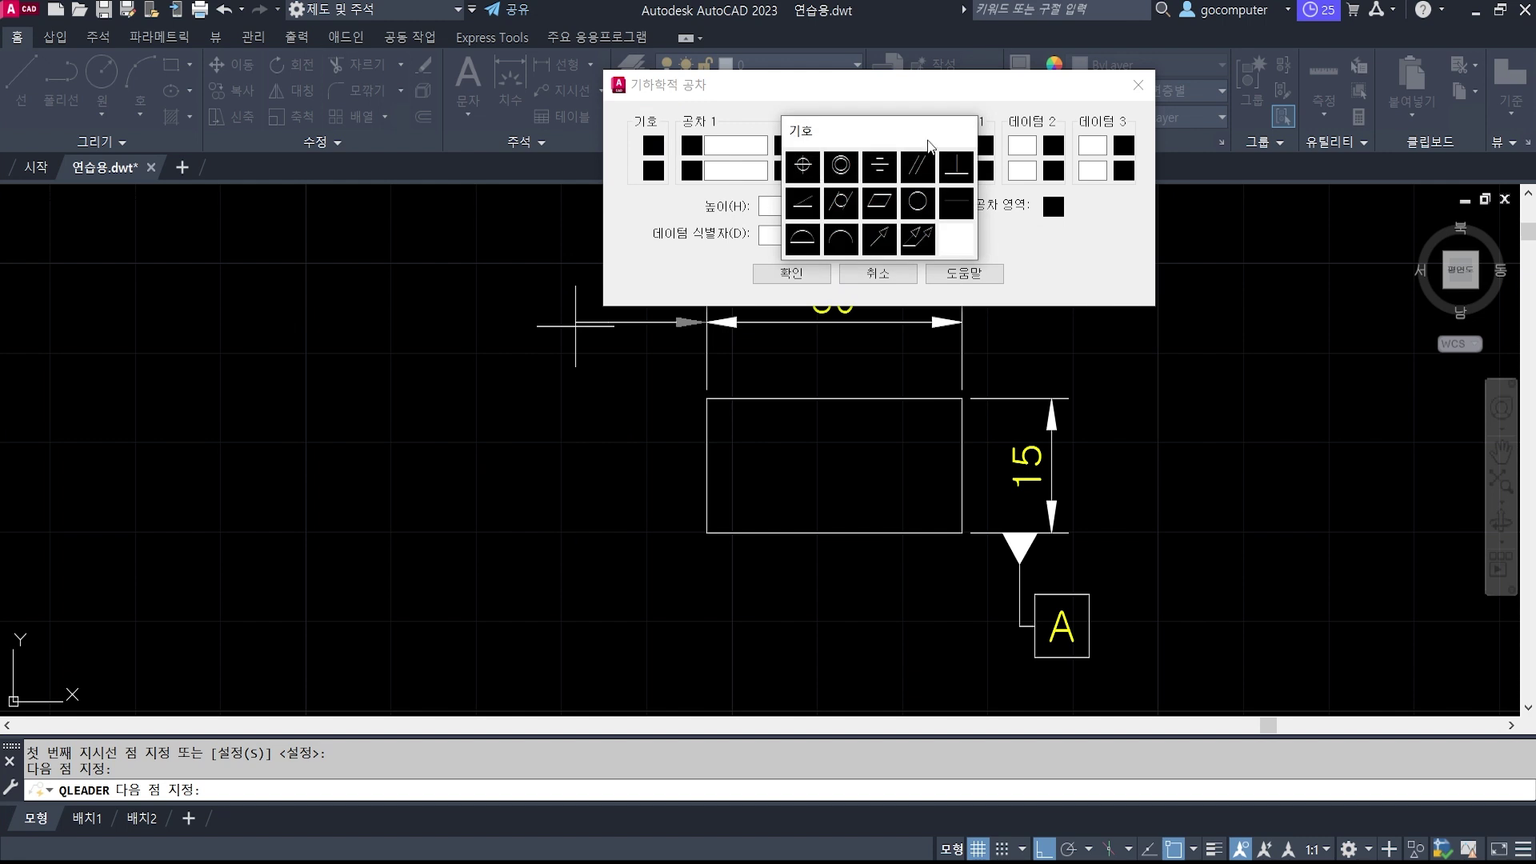
drag(891, 127, 957, 163)
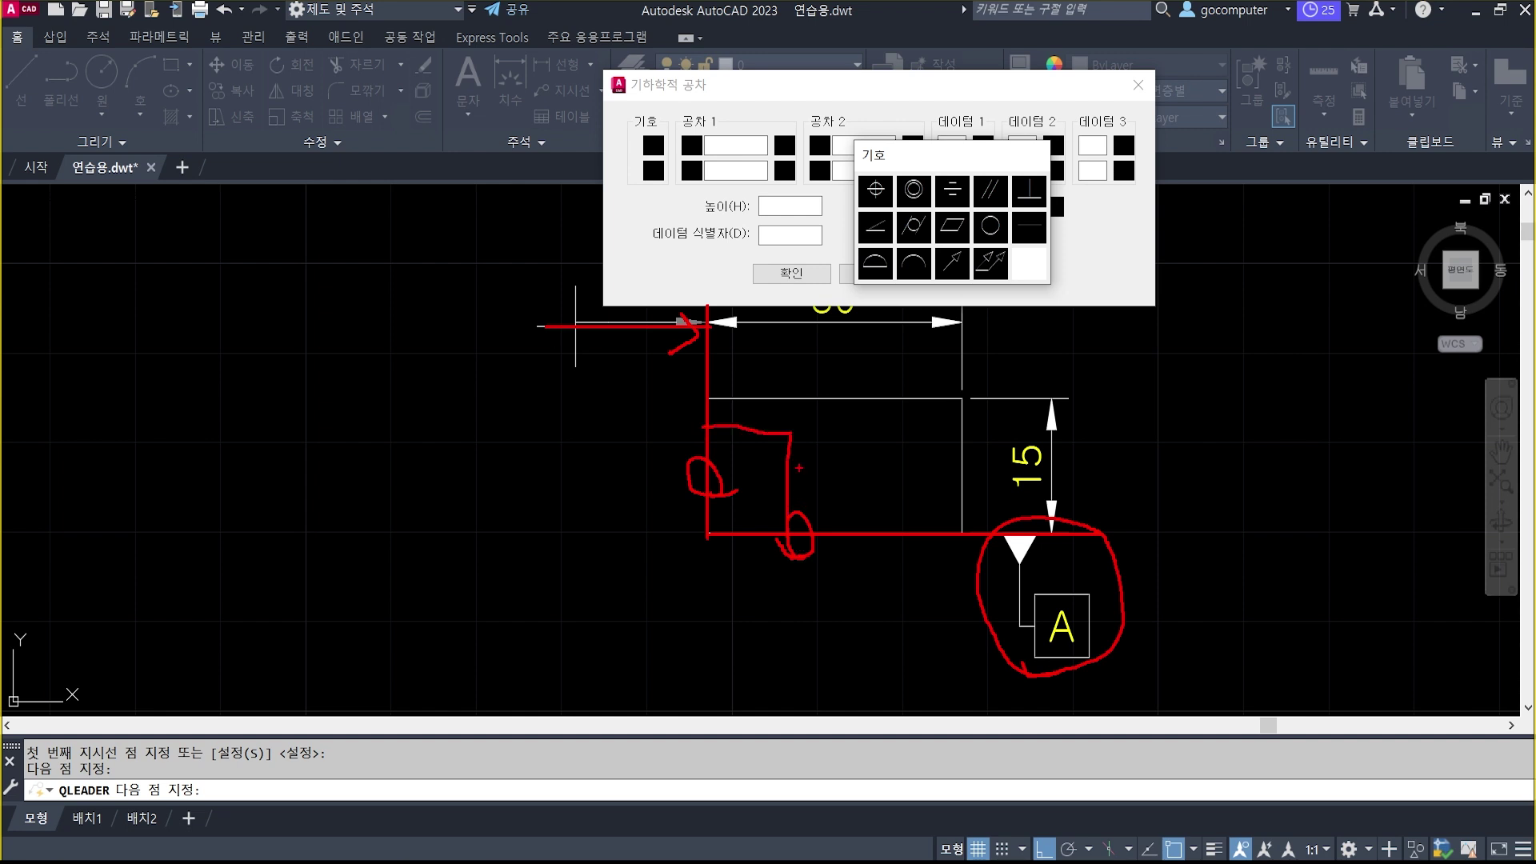
click(1026, 194)
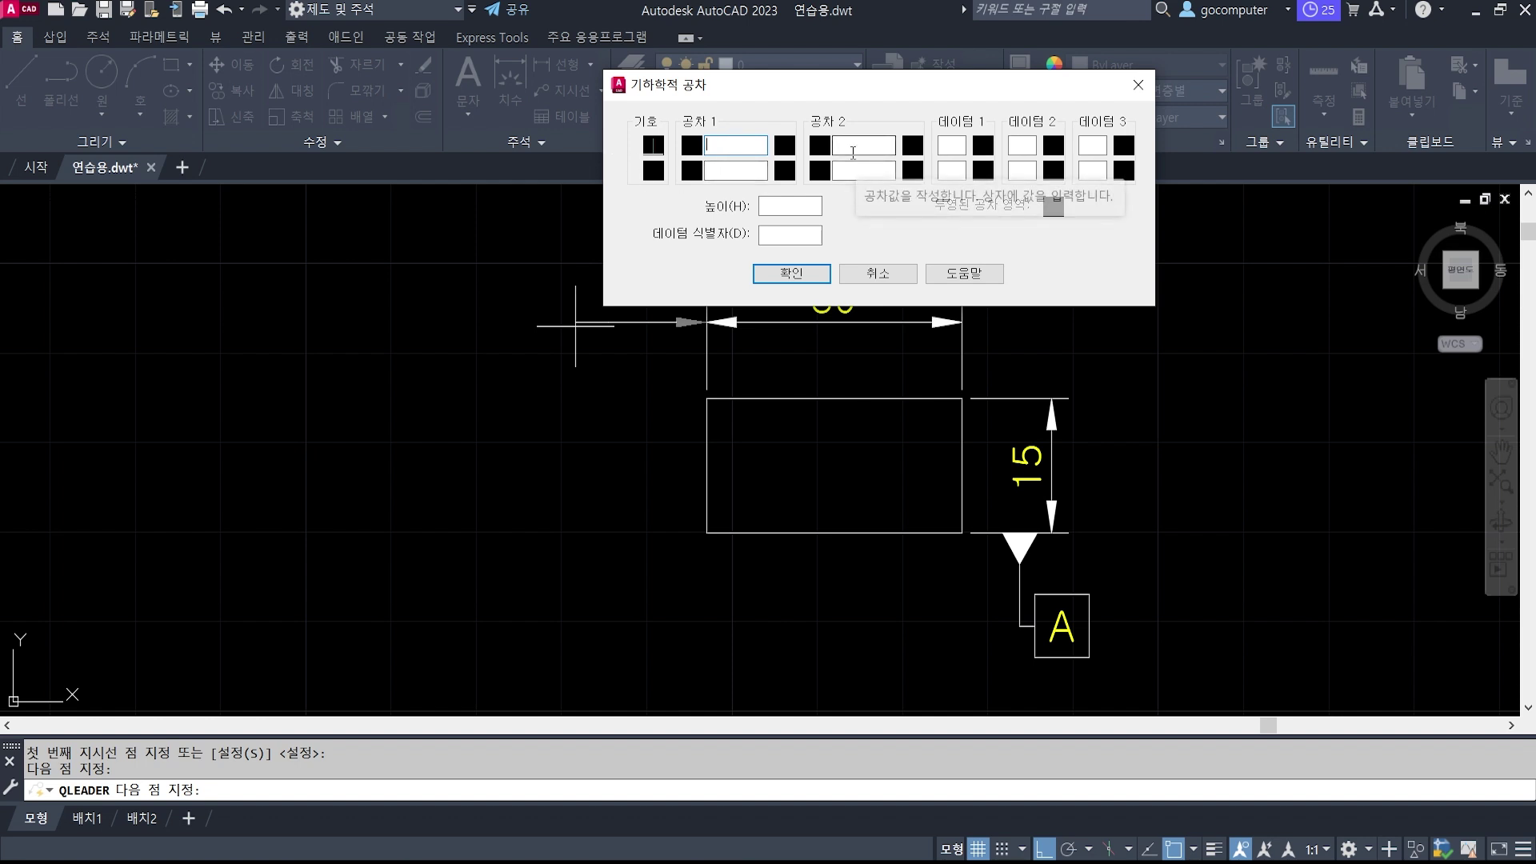
text(0.008)
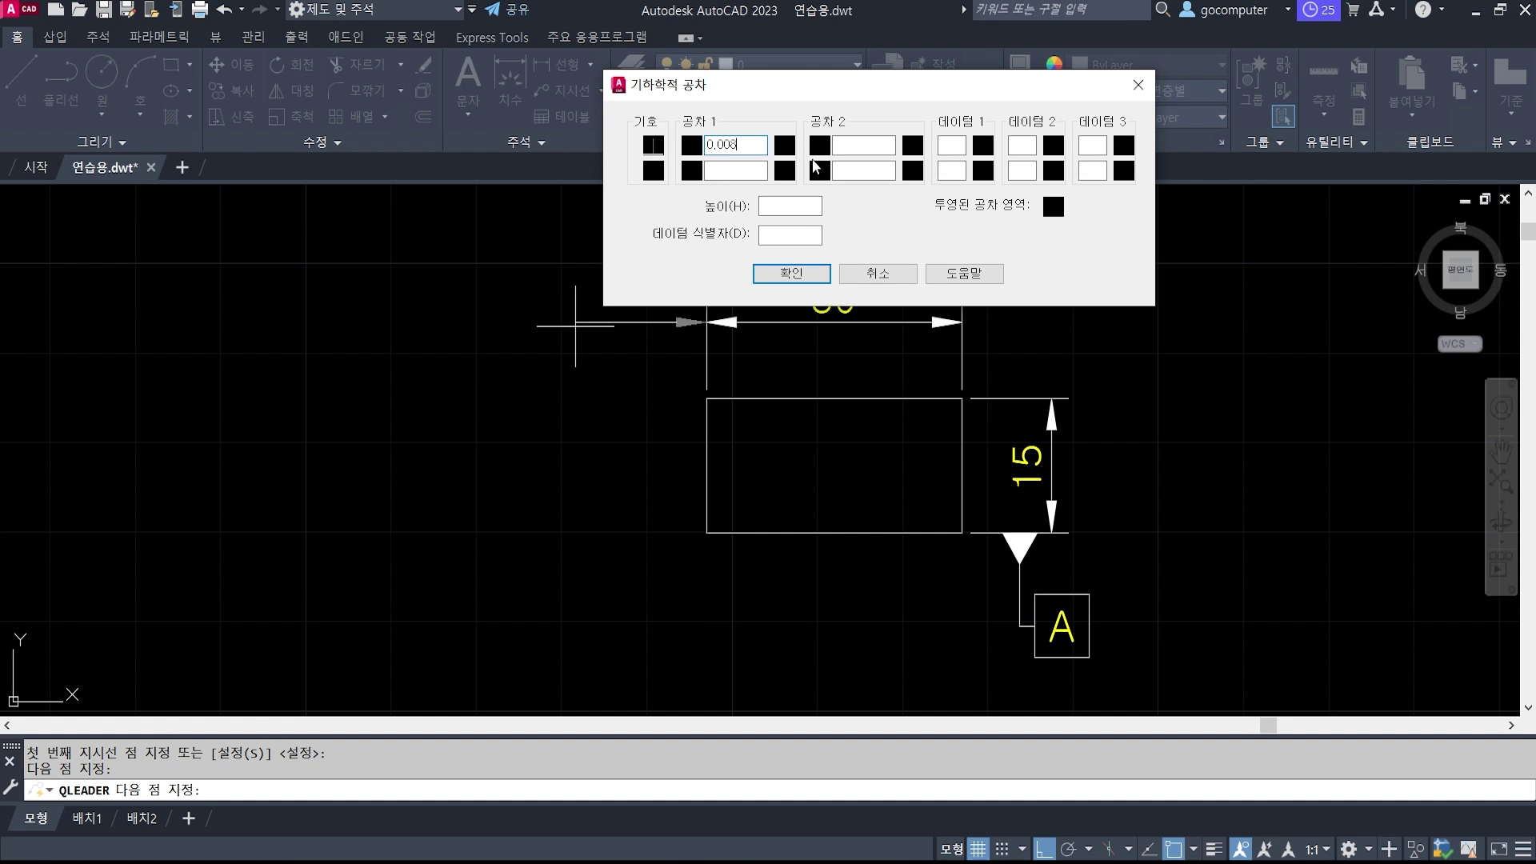
click(955, 152)
text(A)
click(780, 273)
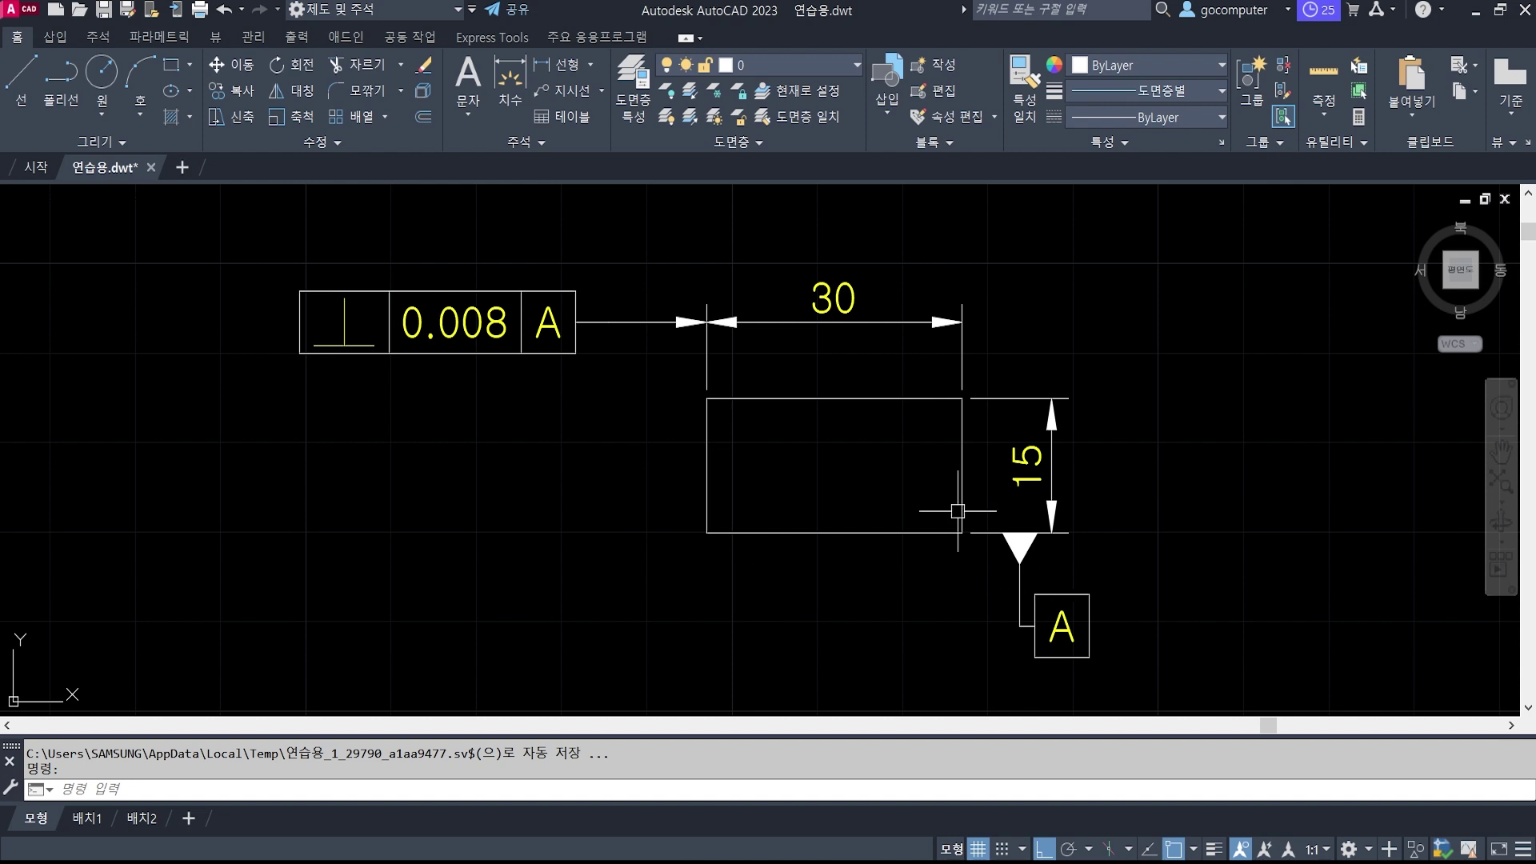
Switch to the textbook PDF in the browser and review the geometric tolerance entry section (기하공차 기입) on page 31.
click(722, 862)
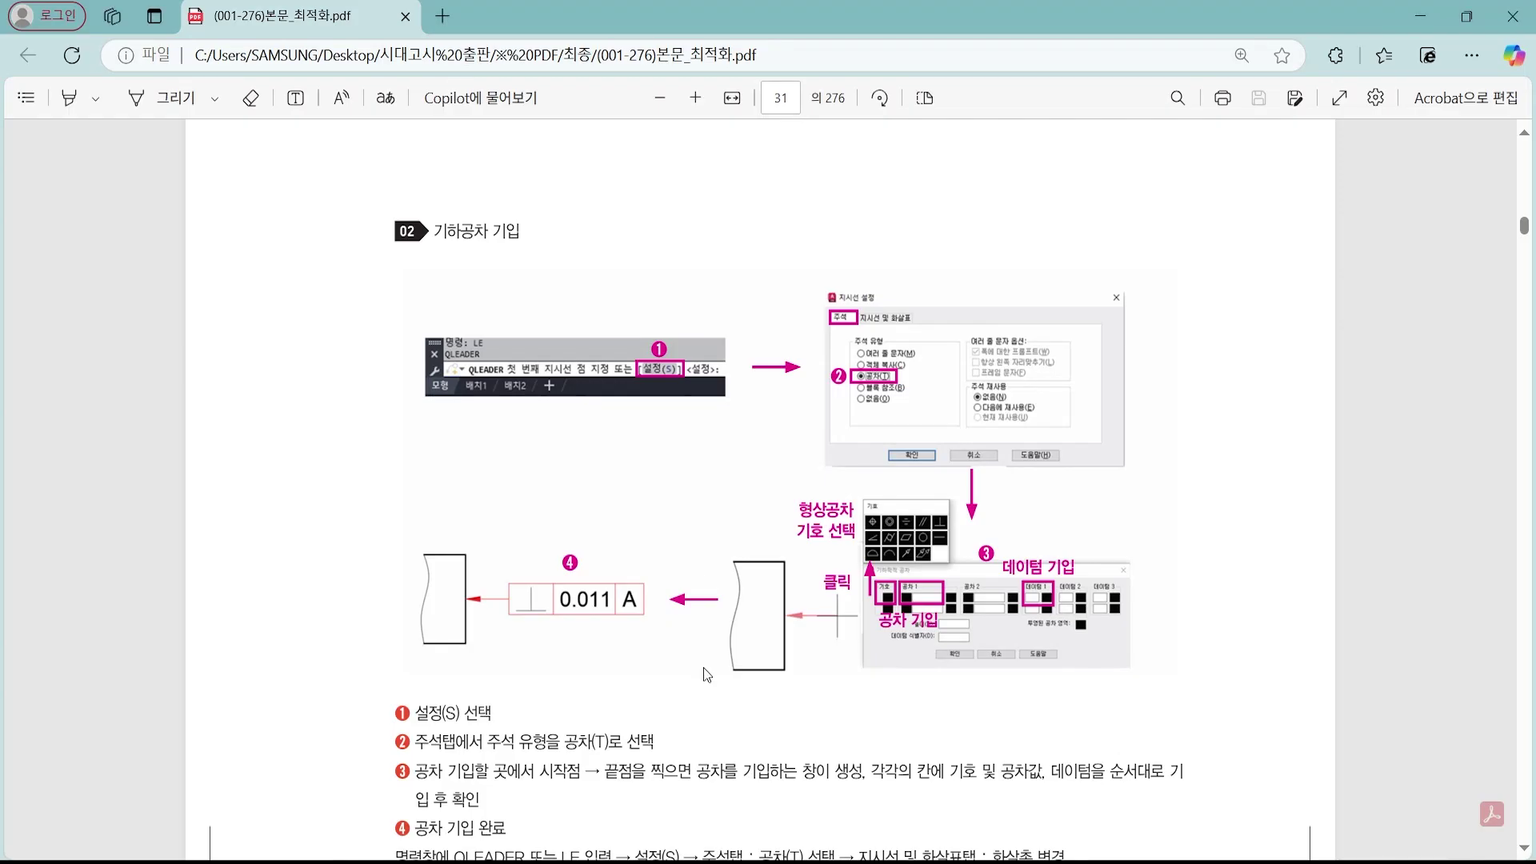
scroll(727, 460, down, 1)
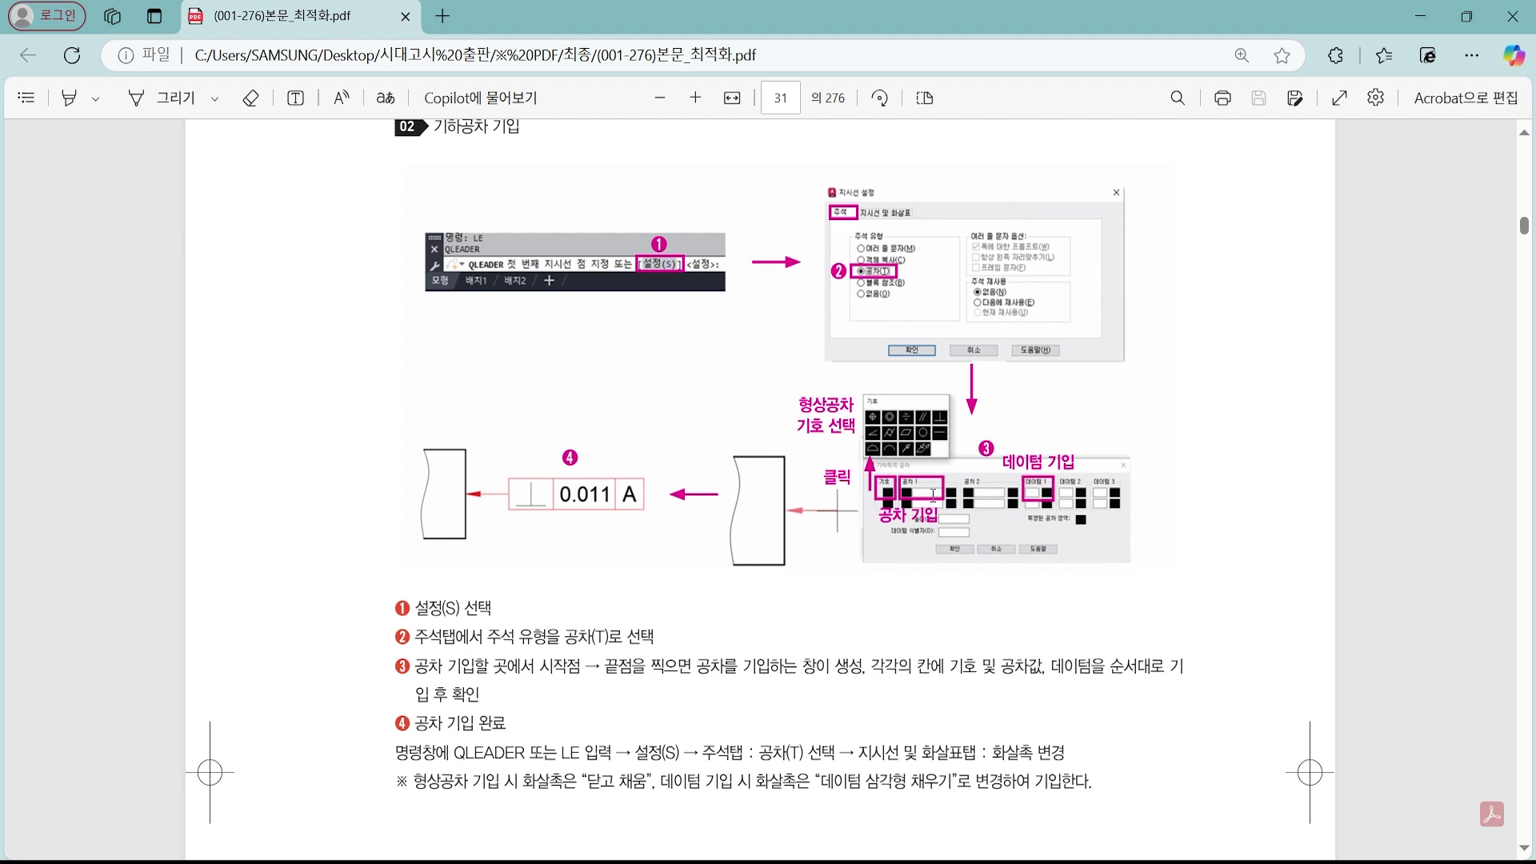
scroll(644, 469, down, 5)
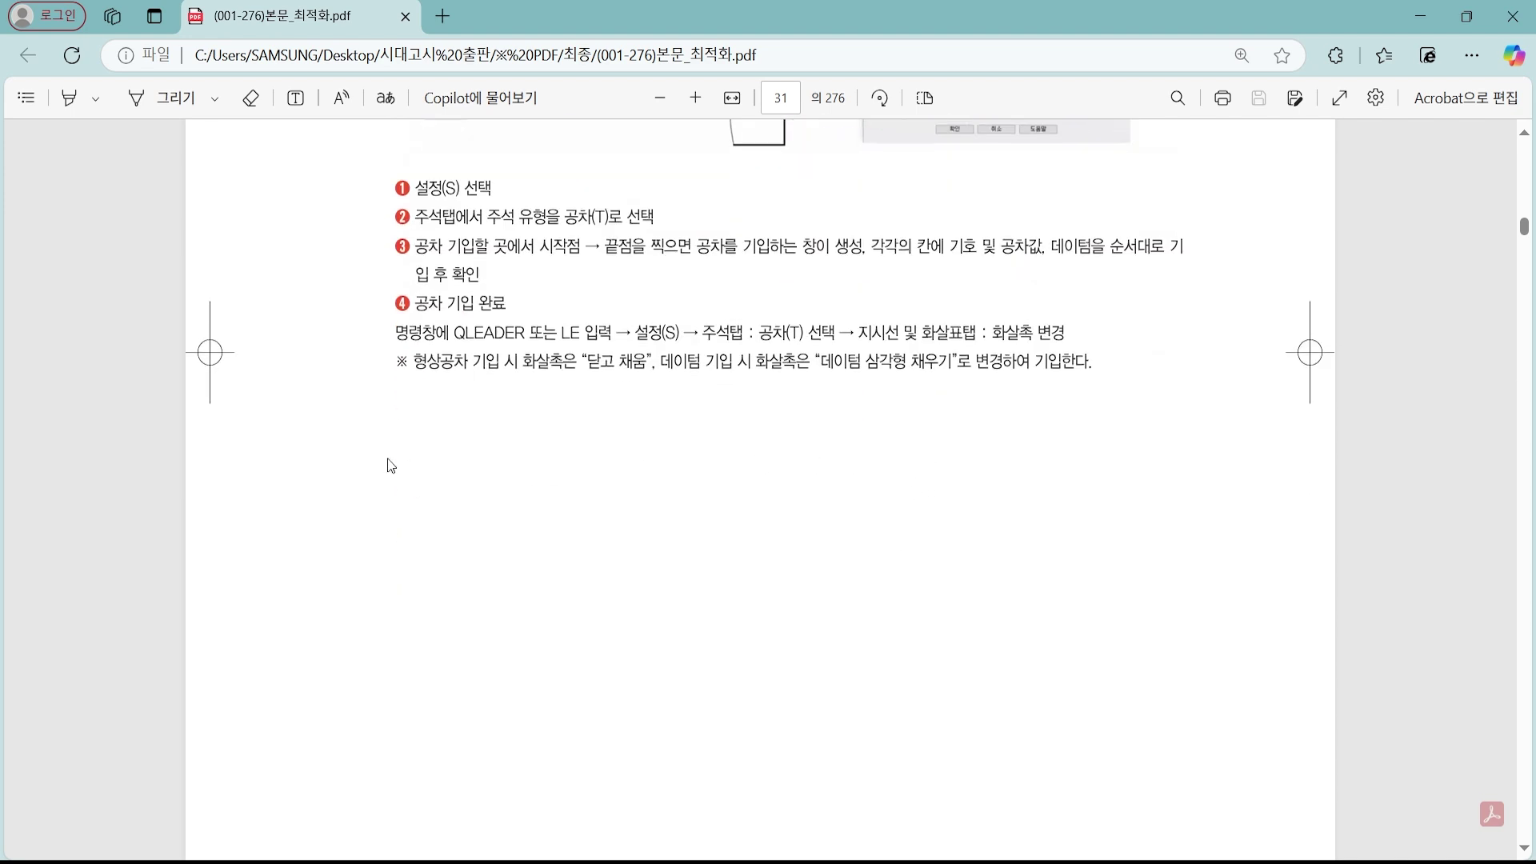
scroll(392, 460, down, 10)
scroll(416, 455, up, 3)
scroll(425, 448, up, 8)
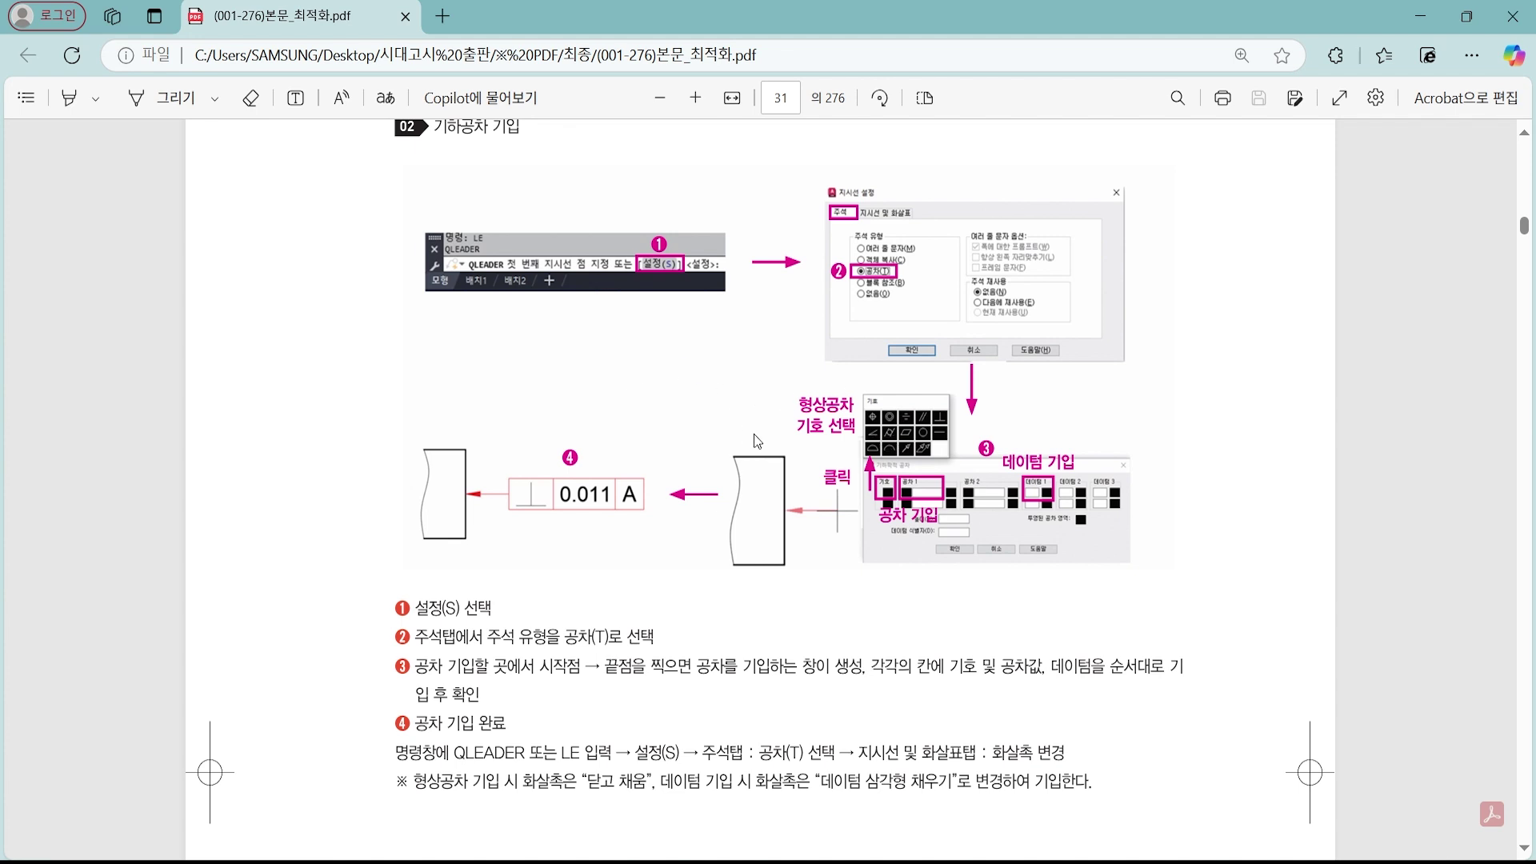
scroll(753, 433, up, 3)
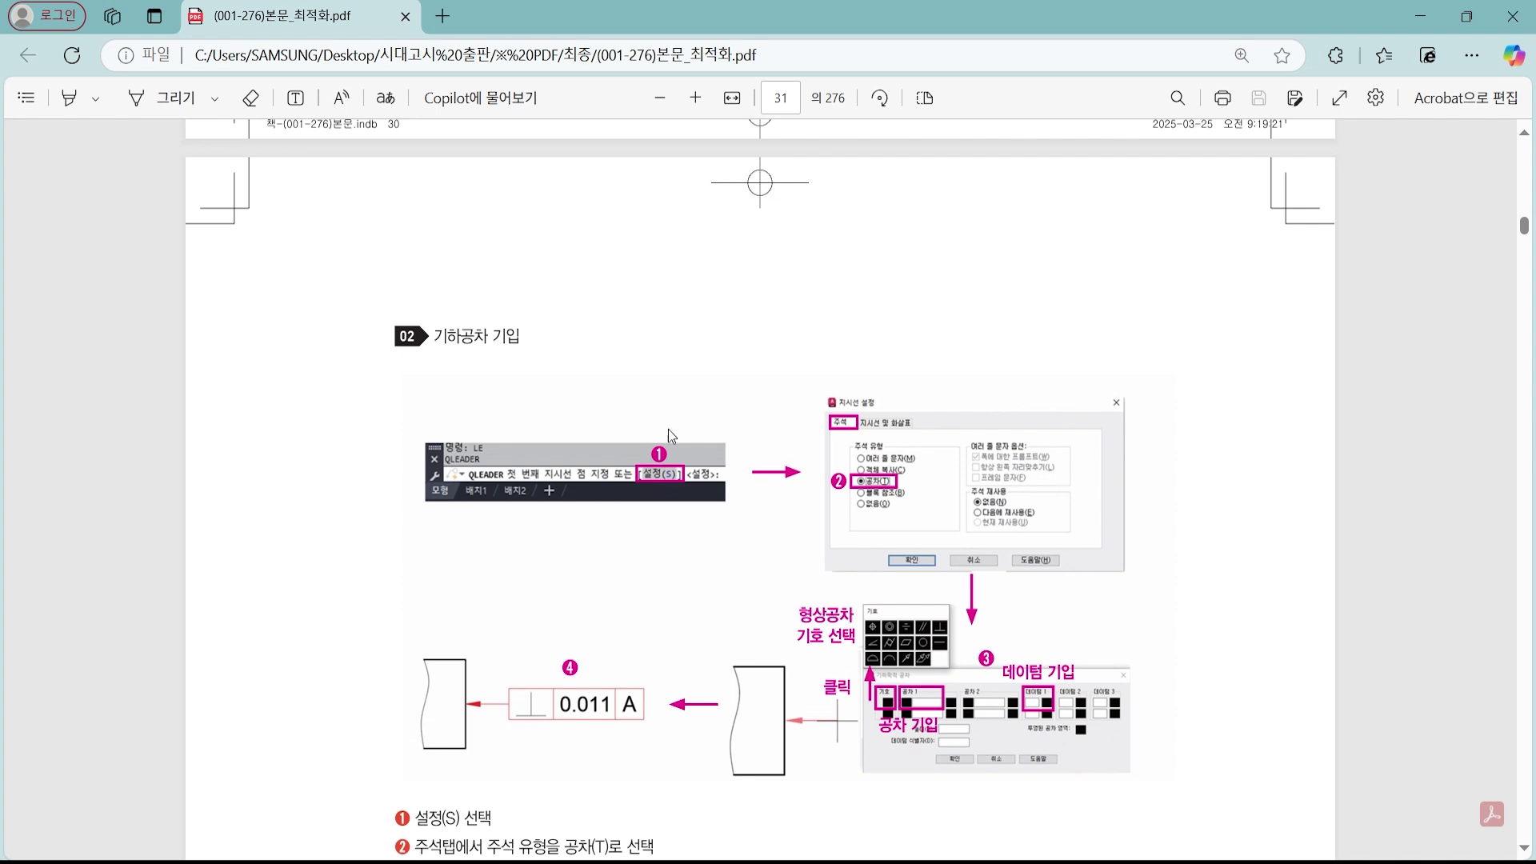
Read the numbered instructions and arrowhead note for entering geometric tolerances (기하공차 기입) on page 31 of the textbook.
scroll(609, 478, down, 3)
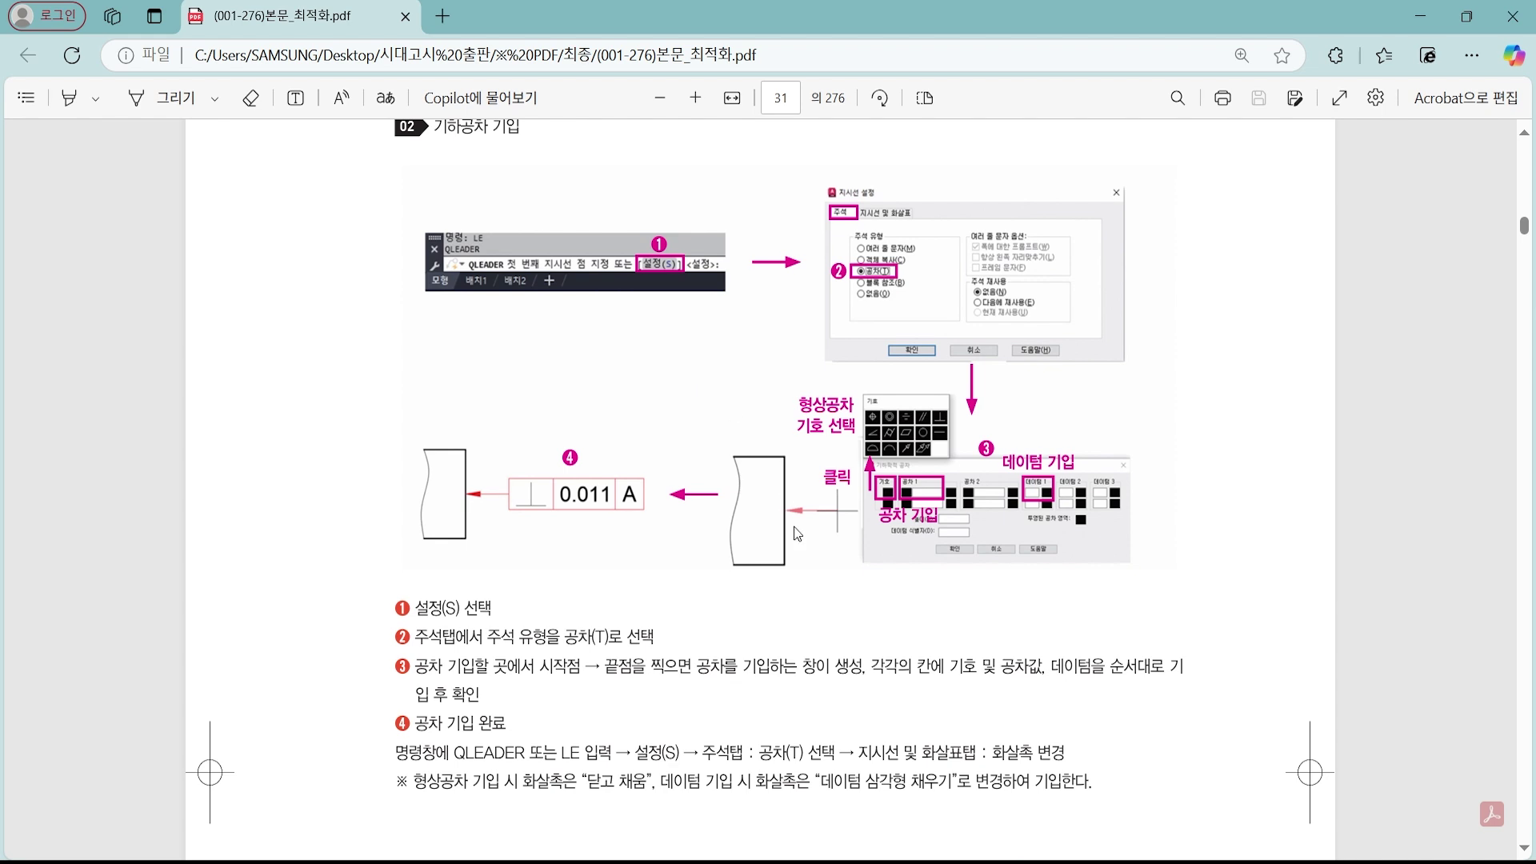
scroll(788, 518, up, 2)
scroll(788, 518, up, 4)
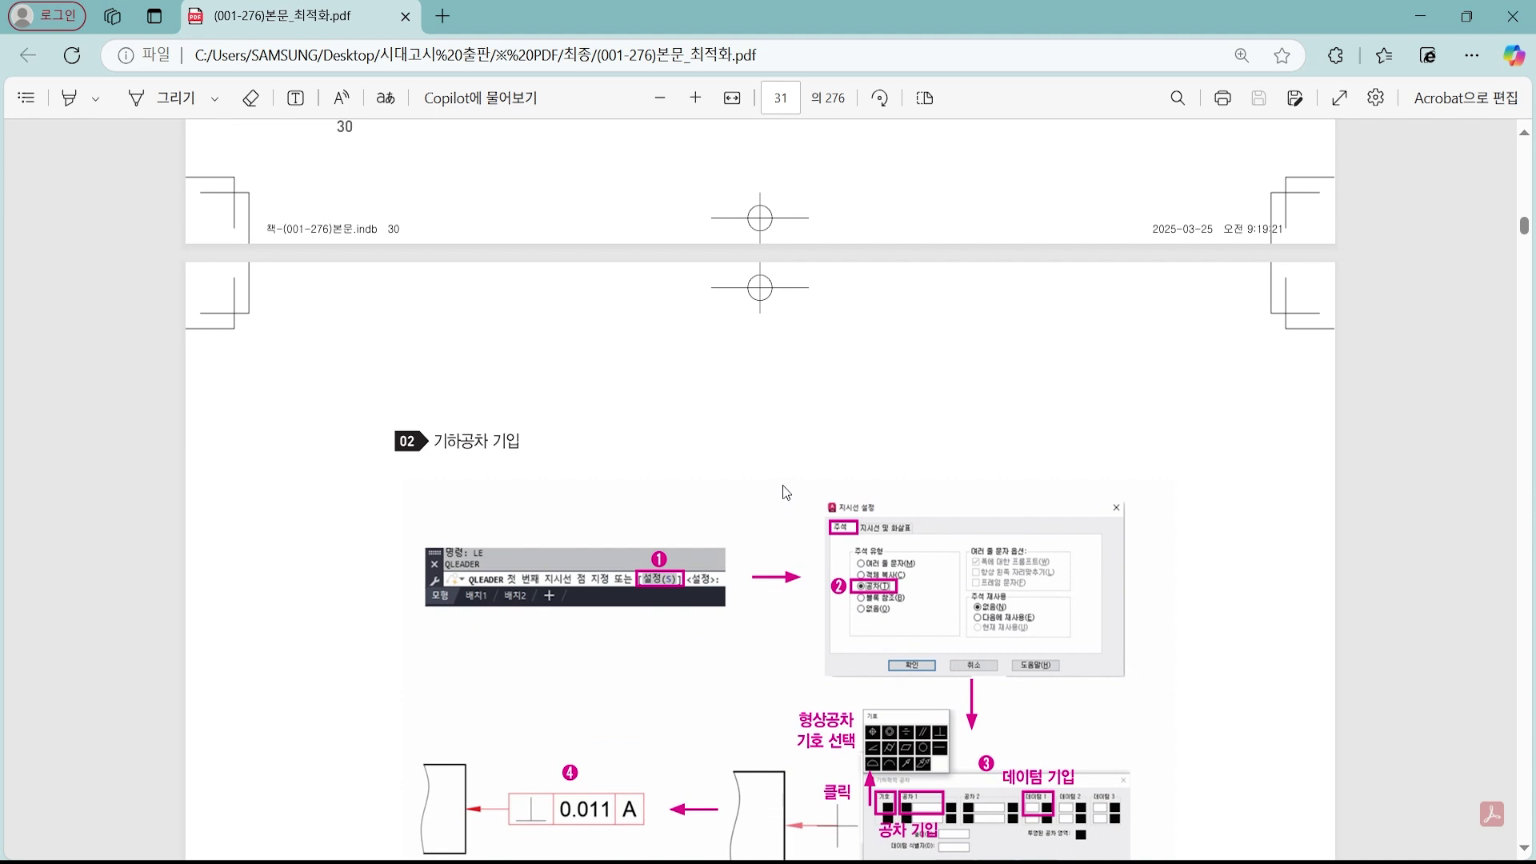
scroll(813, 427, down, 12)
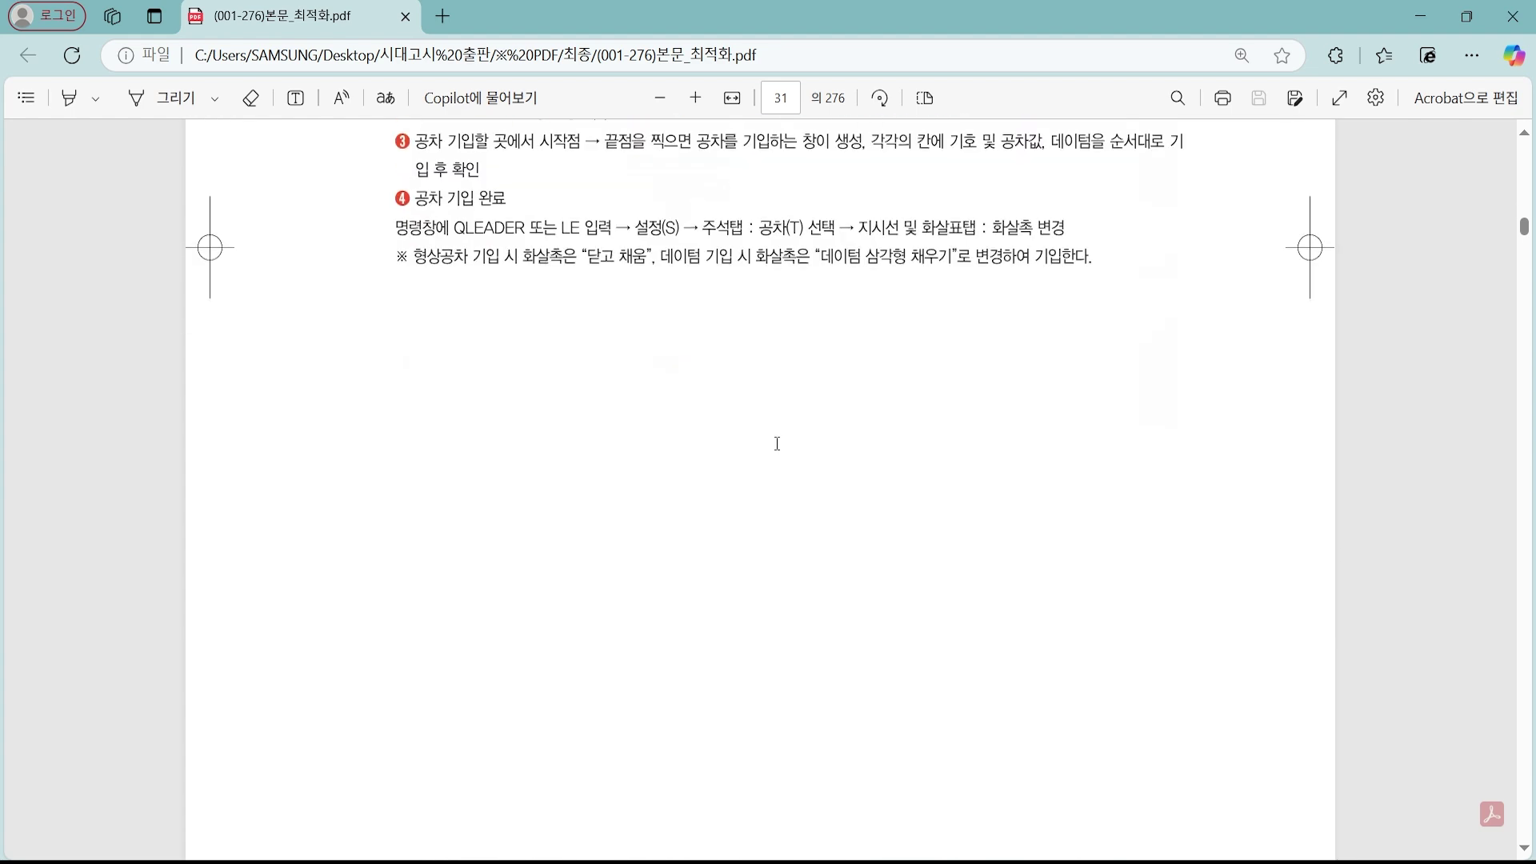
Review the layer command section (도면층 명령어) on page 32, including the LAYER property explanations and the example layer settings.
scroll(777, 443, down, 15)
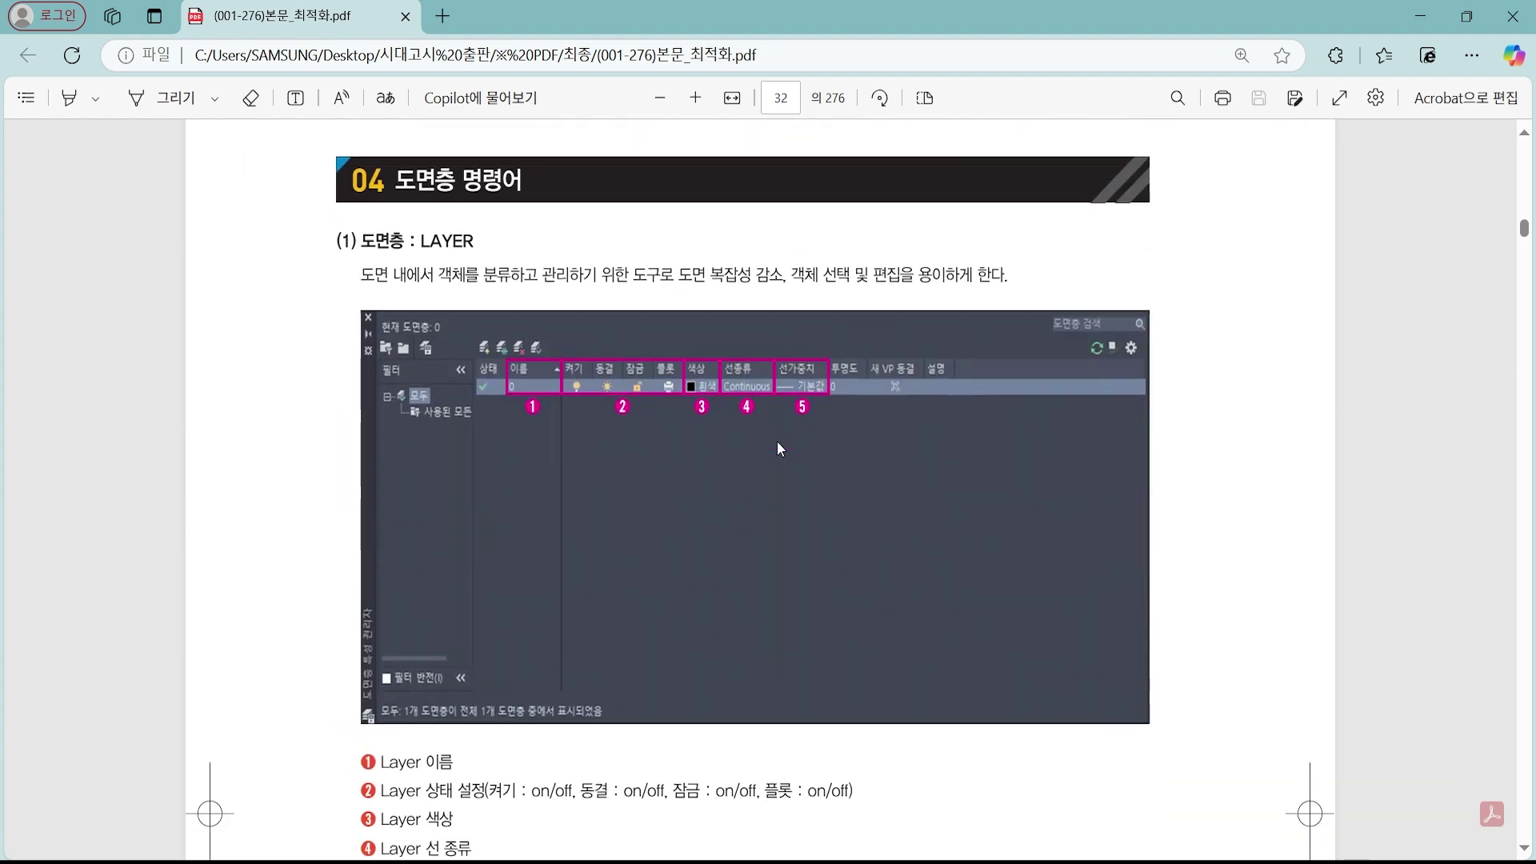
scroll(776, 446, down, 3)
scroll(427, 453, up, 6)
scroll(514, 381, down, 4)
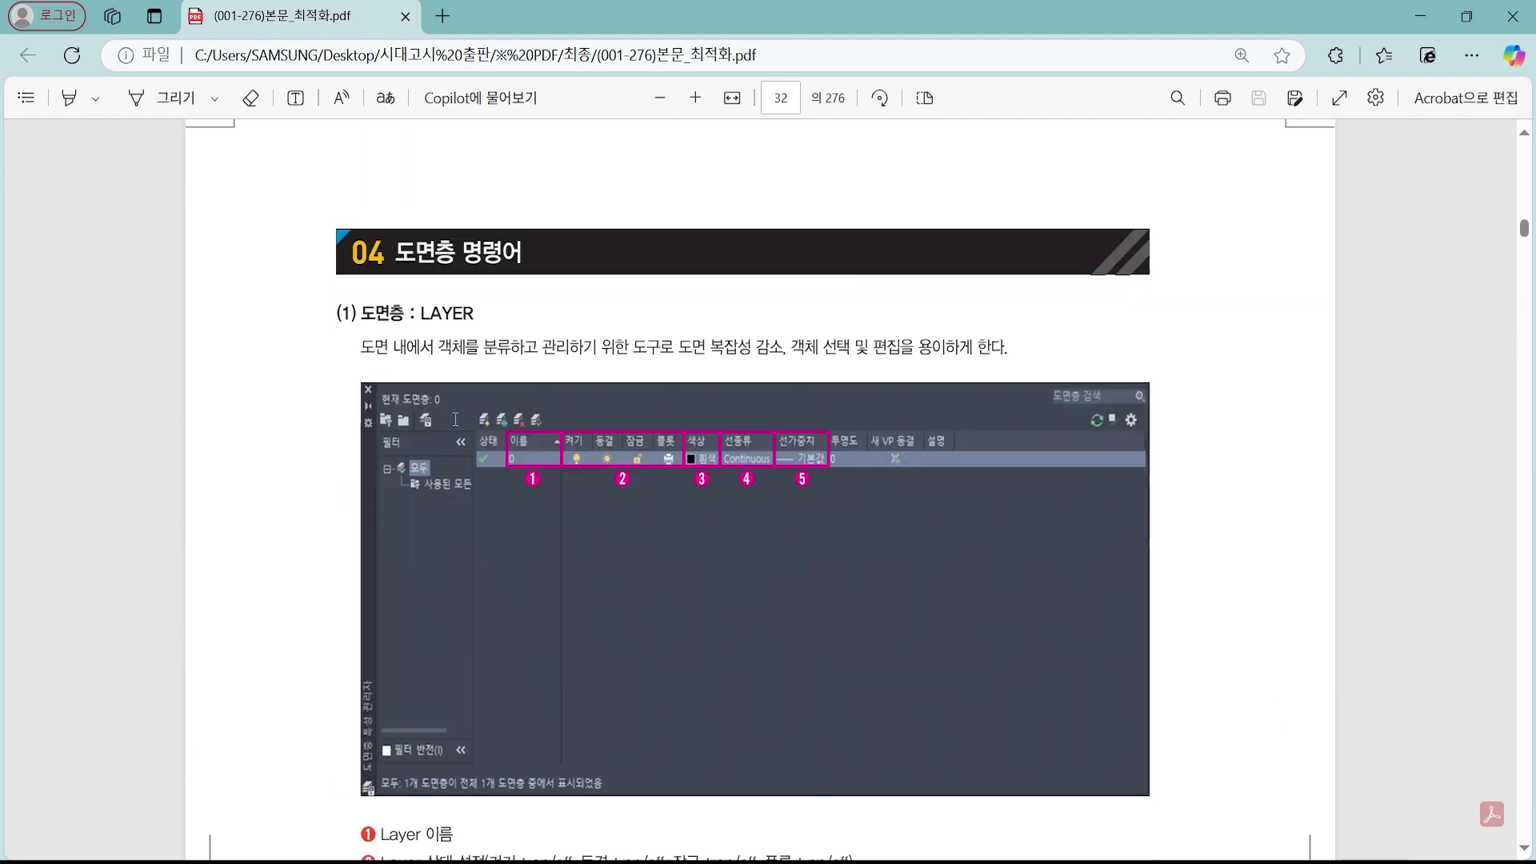
scroll(573, 427, up, 3)
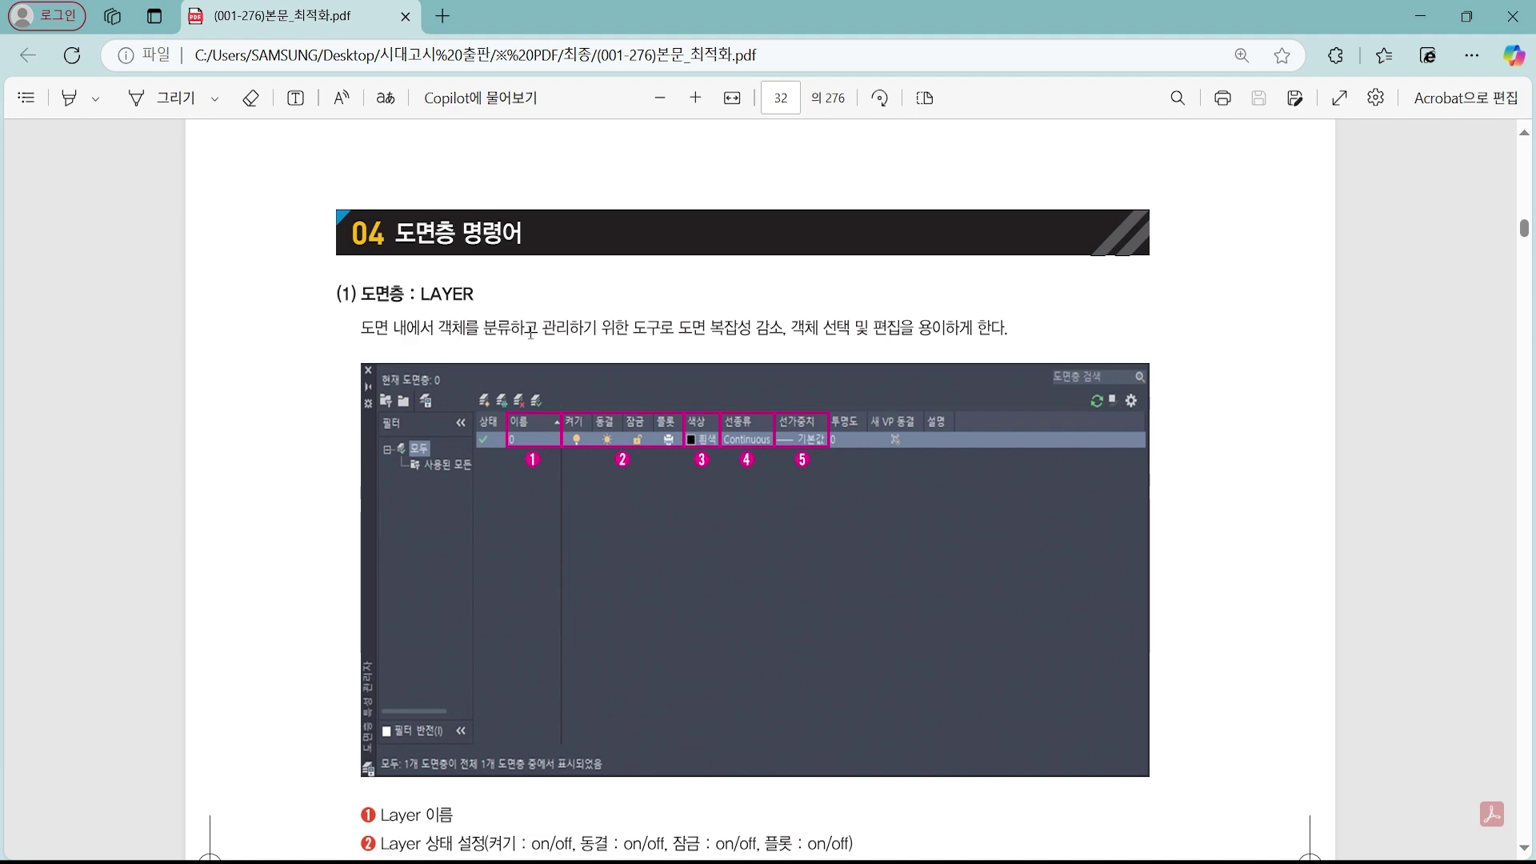
scroll(304, 508, down, 5)
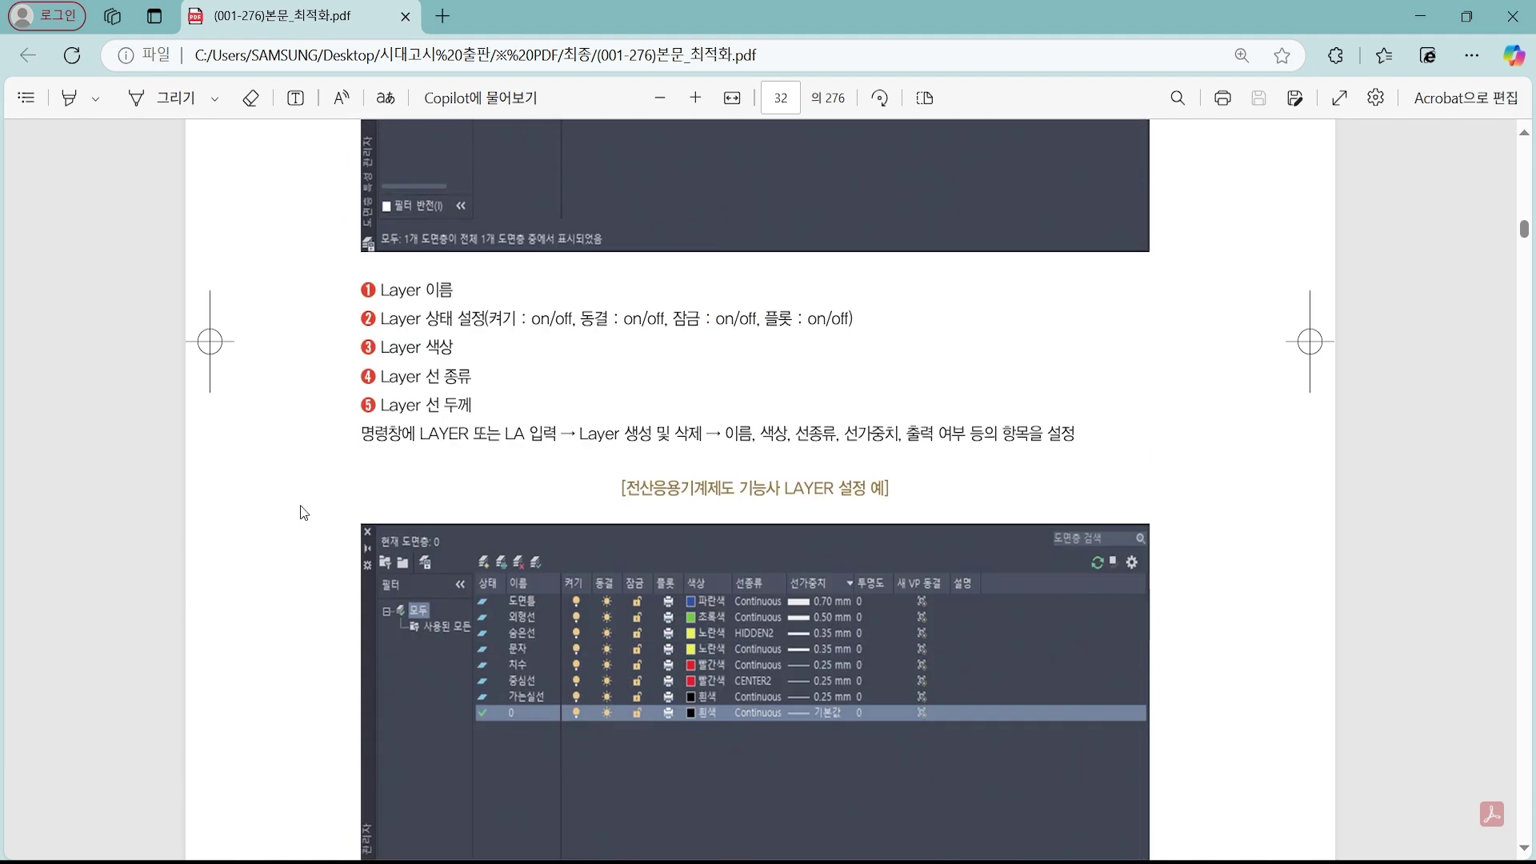
scroll(291, 520, down, 5)
scroll(293, 512, up, 1)
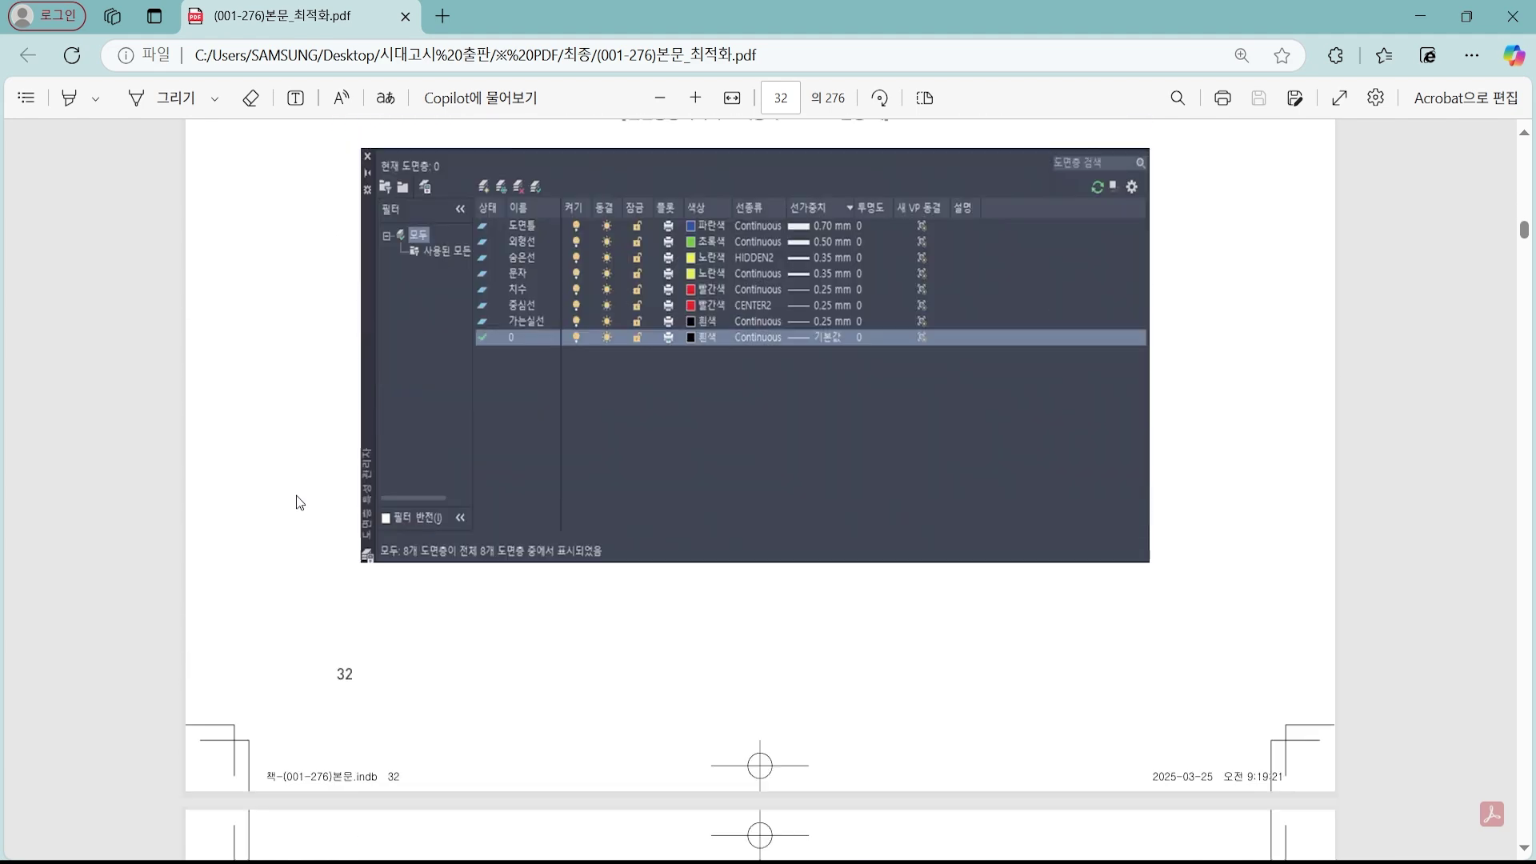
scroll(293, 500, down, 7)
scroll(291, 497, up, 15)
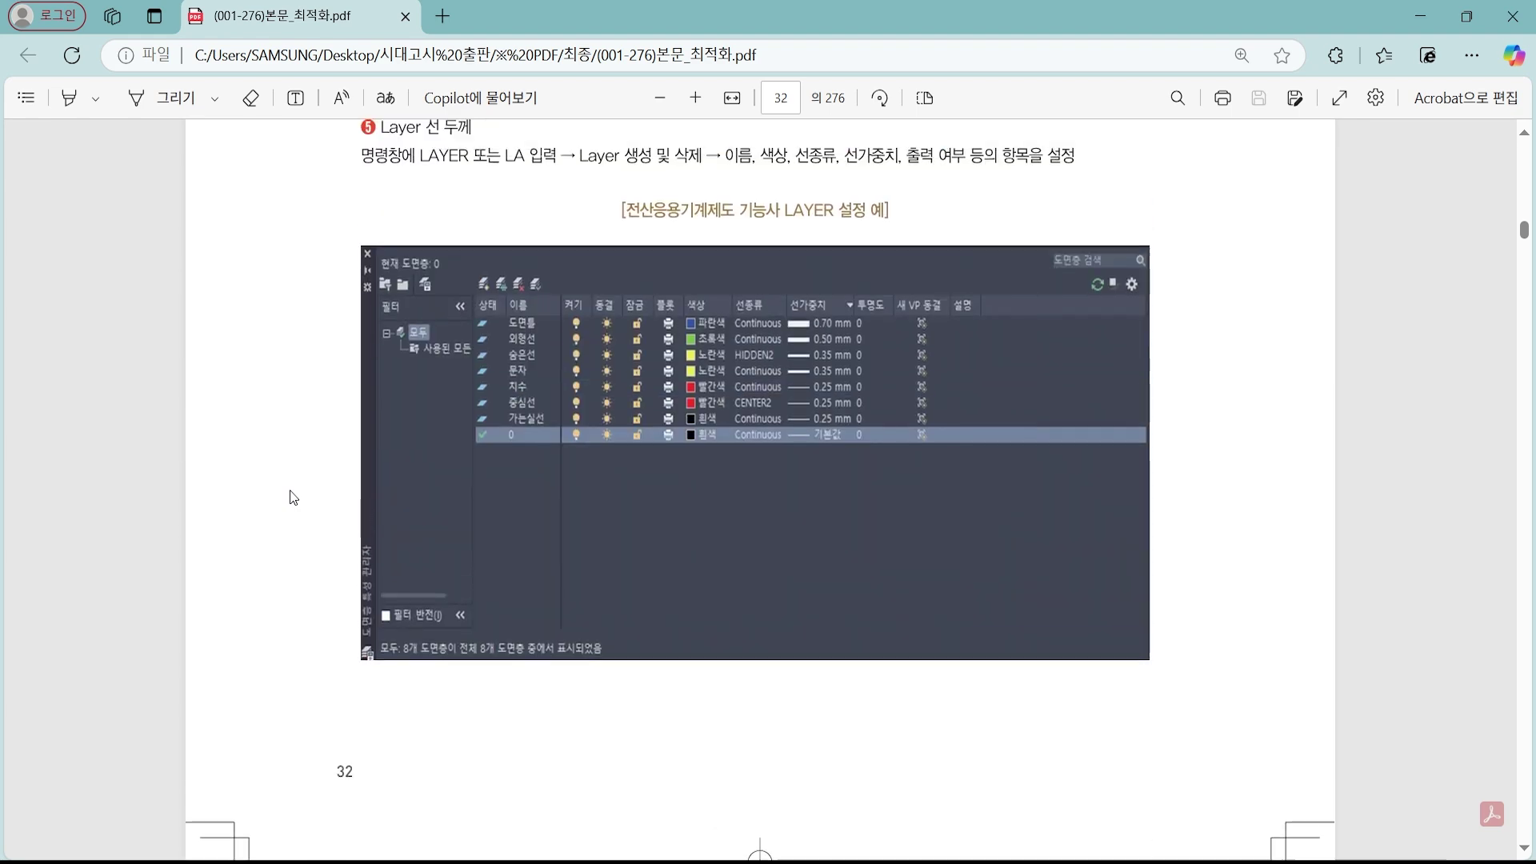
Go back to the geometric tolerance section on page 31, and switch to the AutoCAD drawing.
scroll(293, 495, up, 10)
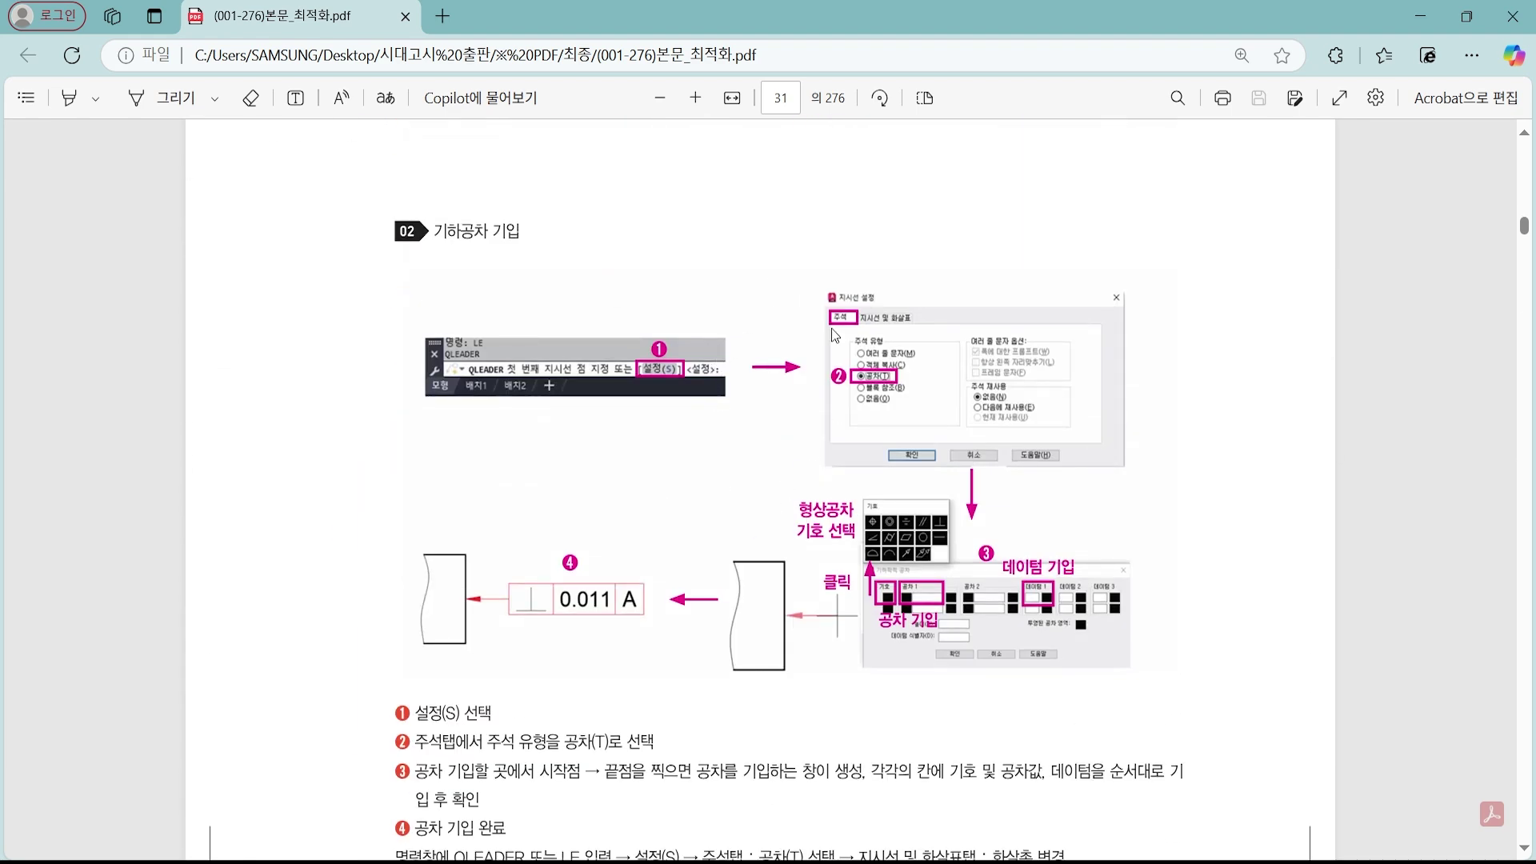
click(986, 861)
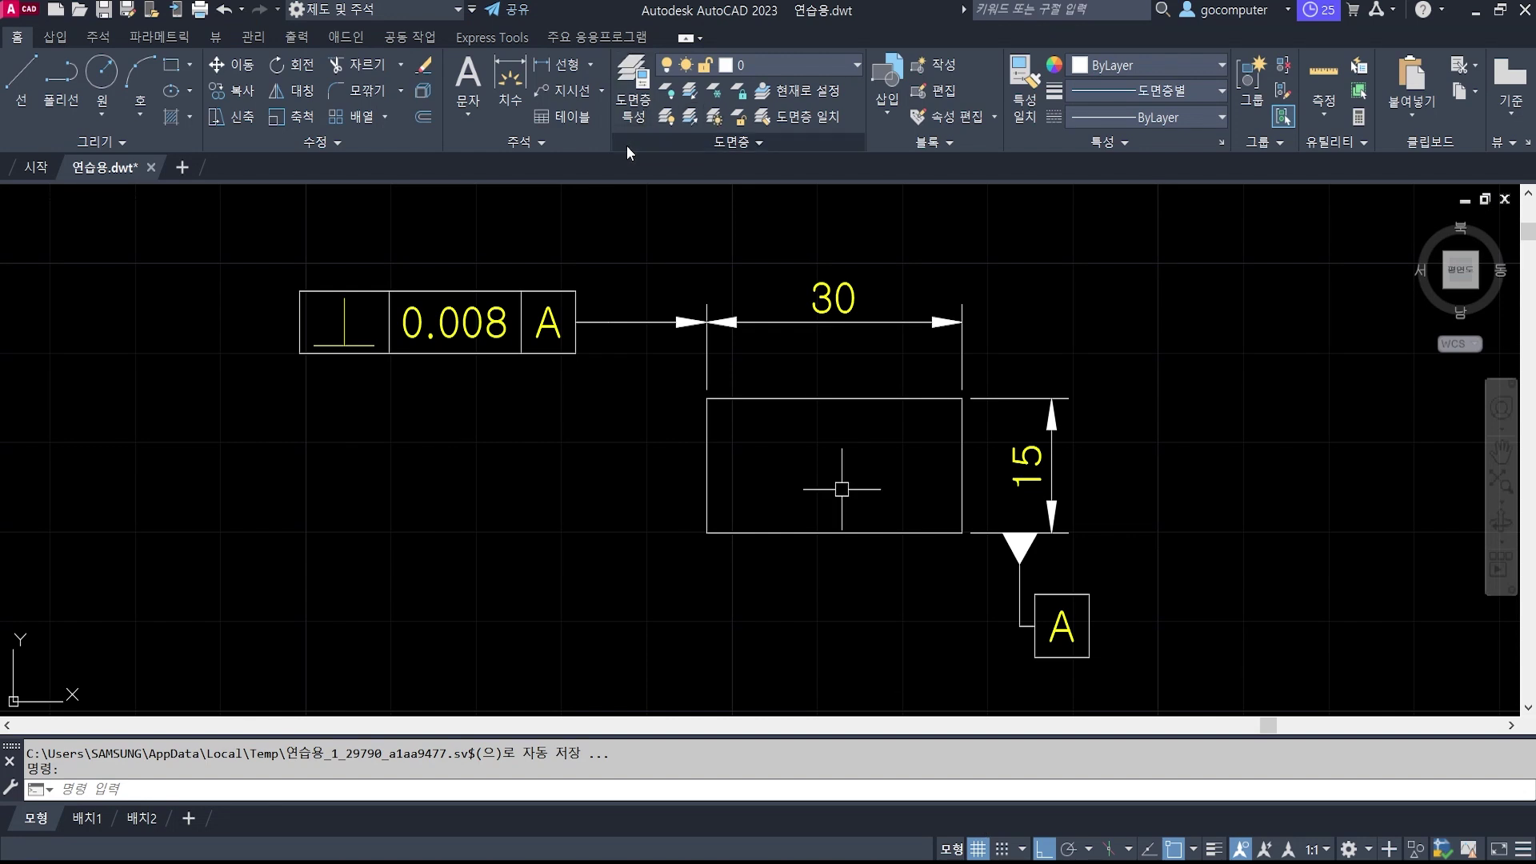